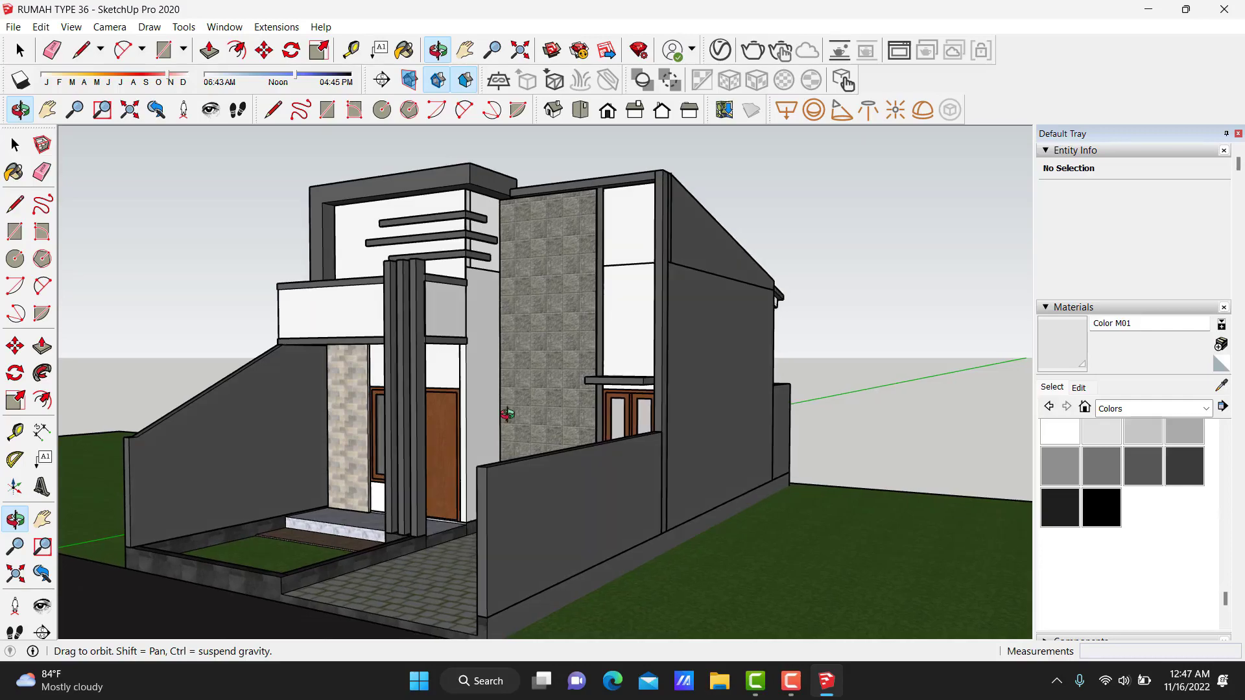
Orbit around the finished house from the left side up to an aerial view of the roof.
{"action": "mouse_move", "coordinate": [507, 414]}
{"action": "left_mouse_down"}
{"action": "mouse_move", "coordinate": [783, 419]}
{"action": "mouse_move", "coordinate": [433, 456]}
{"action": "mouse_move", "coordinate": [690, 438]}
{"action": "mouse_move", "coordinate": [1012, 491]}
{"action": "left_mouse_up"}
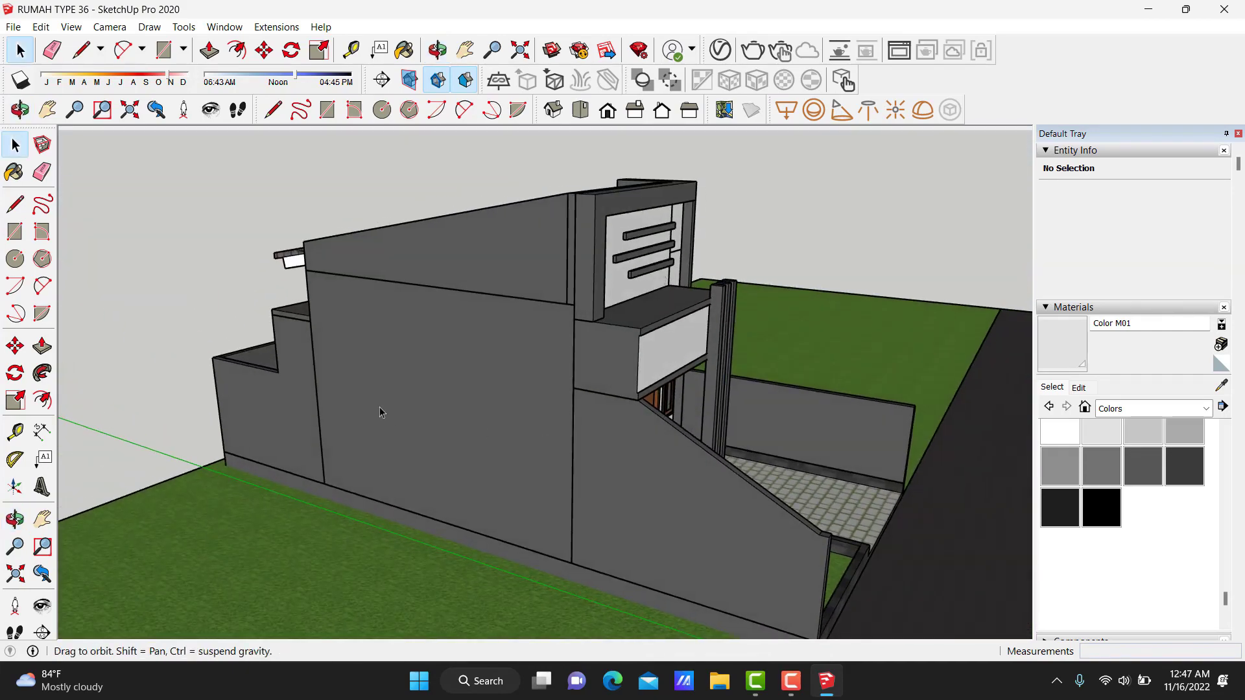
{"action": "middle_click_drag", "start_coordinate": [380, 412], "coordinate": [843, 421]}
{"action": "key", "text": "o"}
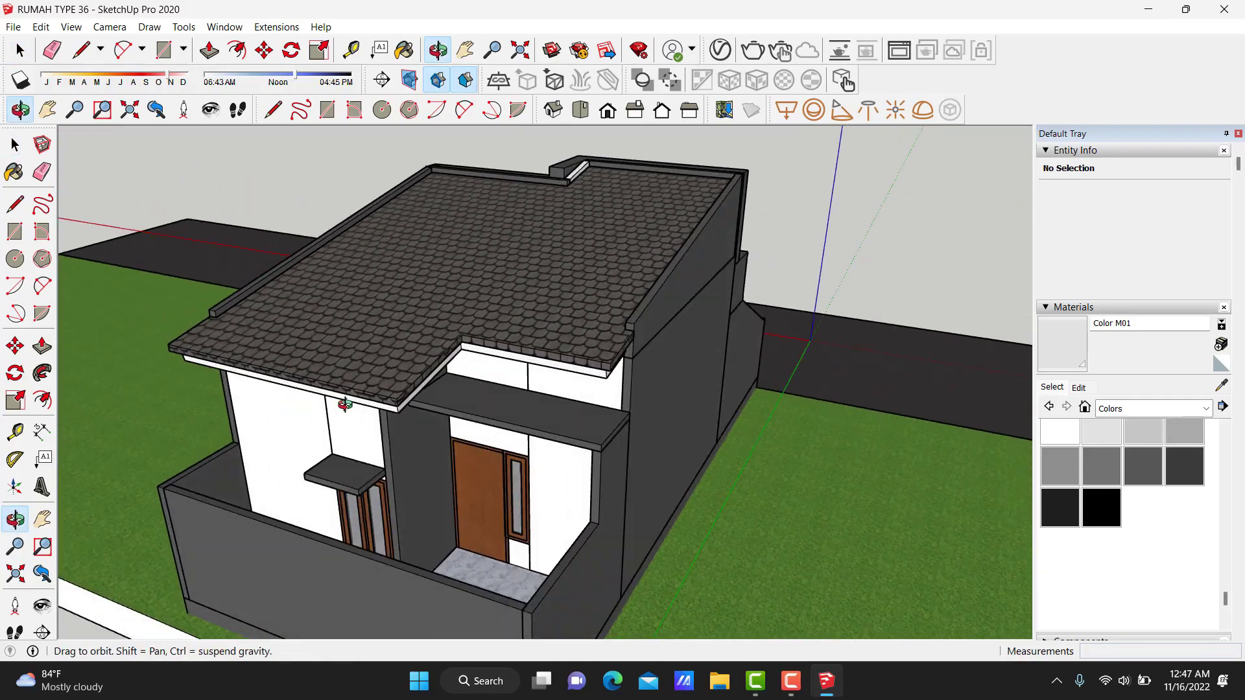
{"action": "mouse_move", "coordinate": [345, 404]}
{"action": "middle_mouse_down"}
{"action": "mouse_move", "coordinate": [647, 412]}
{"action": "mouse_move", "coordinate": [738, 388]}
{"action": "mouse_move", "coordinate": [728, 353]}
{"action": "mouse_move", "coordinate": [684, 418]}
{"action": "mouse_move", "coordinate": [764, 398]}
{"action": "mouse_move", "coordinate": [786, 373]}
{"action": "mouse_move", "coordinate": [833, 395]}
{"action": "mouse_move", "coordinate": [645, 403]}
{"action": "mouse_move", "coordinate": [570, 425]}
{"action": "mouse_move", "coordinate": [508, 372]}
{"action": "middle_mouse_up"}
{"action": "key", "text": "space"}
{"action": "key", "text": "space"}
Inspect the right-side roof edge up close, then orbit round to the front facade and right wall.
{"action": "scroll", "coordinate": [508, 373], "scroll_direction": "up", "scroll_amount": 3}
{"action": "mouse_move", "coordinate": [820, 350]}
{"action": "middle_mouse_down"}
{"action": "mouse_move", "coordinate": [598, 278]}
{"action": "mouse_move", "coordinate": [444, 208]}
{"action": "mouse_move", "coordinate": [196, 213]}
{"action": "middle_mouse_up"}
{"action": "key", "text": "o"}
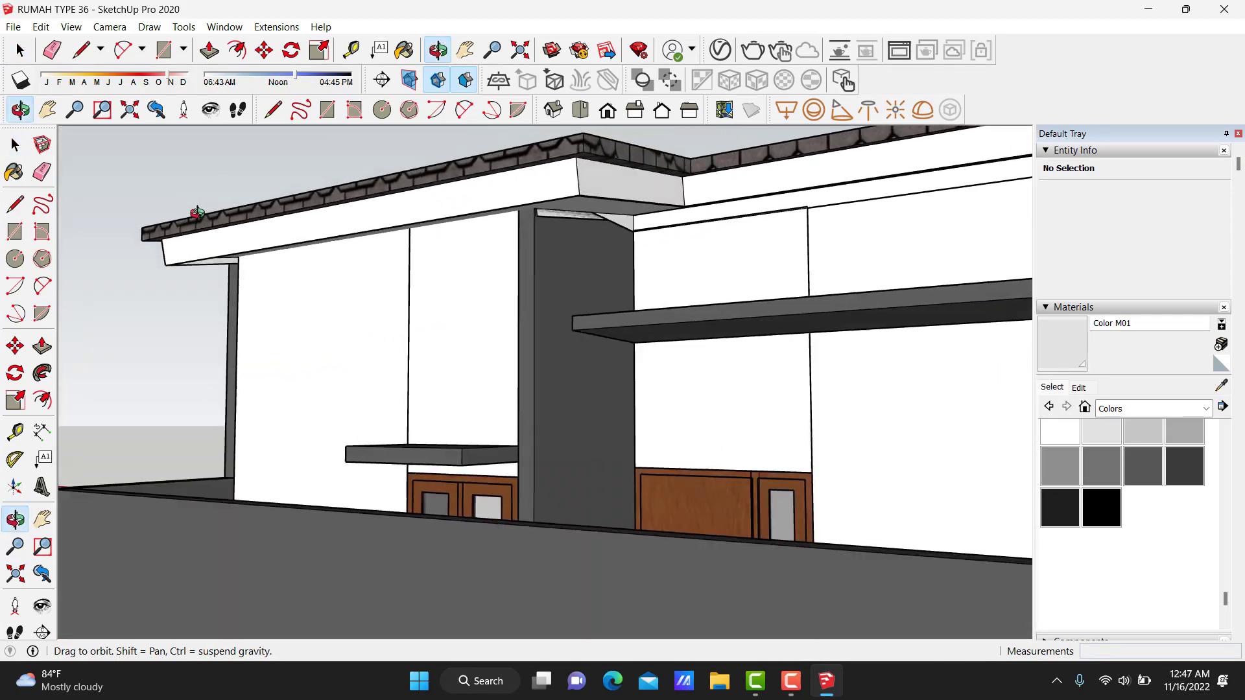
{"action": "mouse_move", "coordinate": [196, 213]}
{"action": "left_mouse_down"}
{"action": "mouse_move", "coordinate": [209, 256]}
{"action": "mouse_move", "coordinate": [358, 328]}
{"action": "mouse_move", "coordinate": [855, 322]}
{"action": "mouse_move", "coordinate": [583, 292]}
{"action": "left_mouse_up"}
{"action": "key", "text": "space"}
{"action": "scroll", "coordinate": [476, 286], "scroll_direction": "down", "scroll_amount": 5}
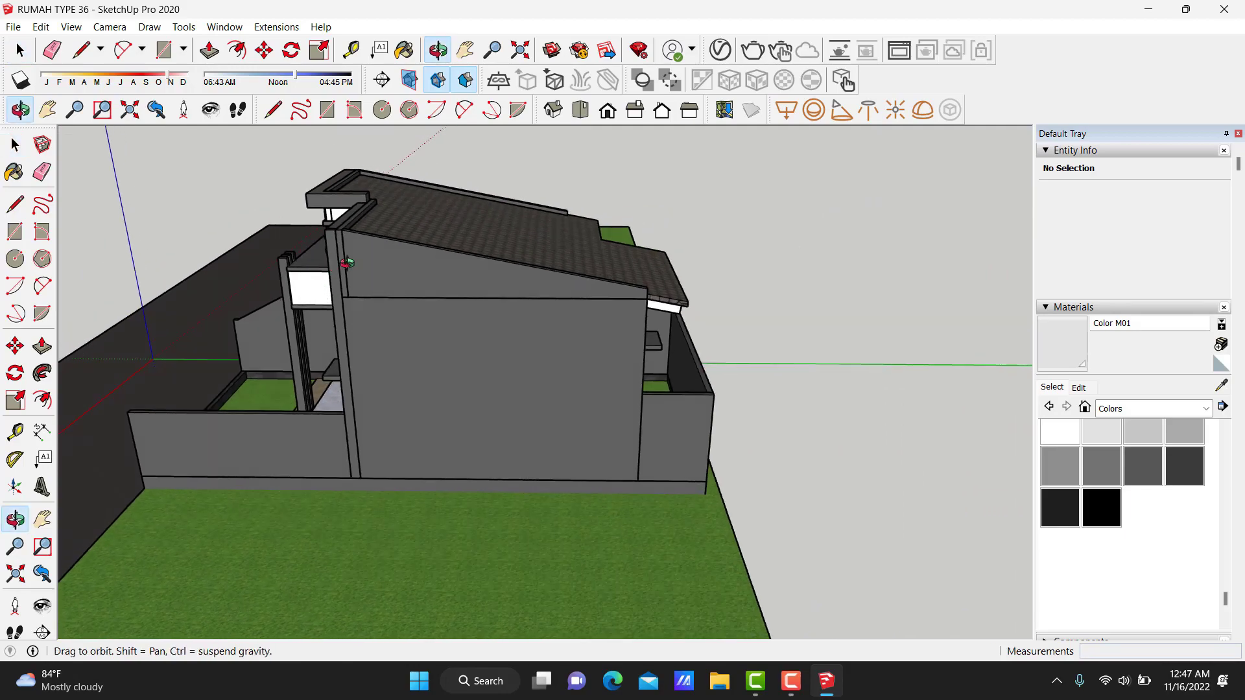
{"action": "mouse_move", "coordinate": [347, 263]}
{"action": "left_mouse_down"}
{"action": "mouse_move", "coordinate": [729, 172]}
{"action": "mouse_move", "coordinate": [825, 137]}
{"action": "mouse_move", "coordinate": [878, 156]}
{"action": "left_mouse_up"}
{"action": "middle_click_drag", "start_coordinate": [712, 453], "coordinate": [527, 433]}
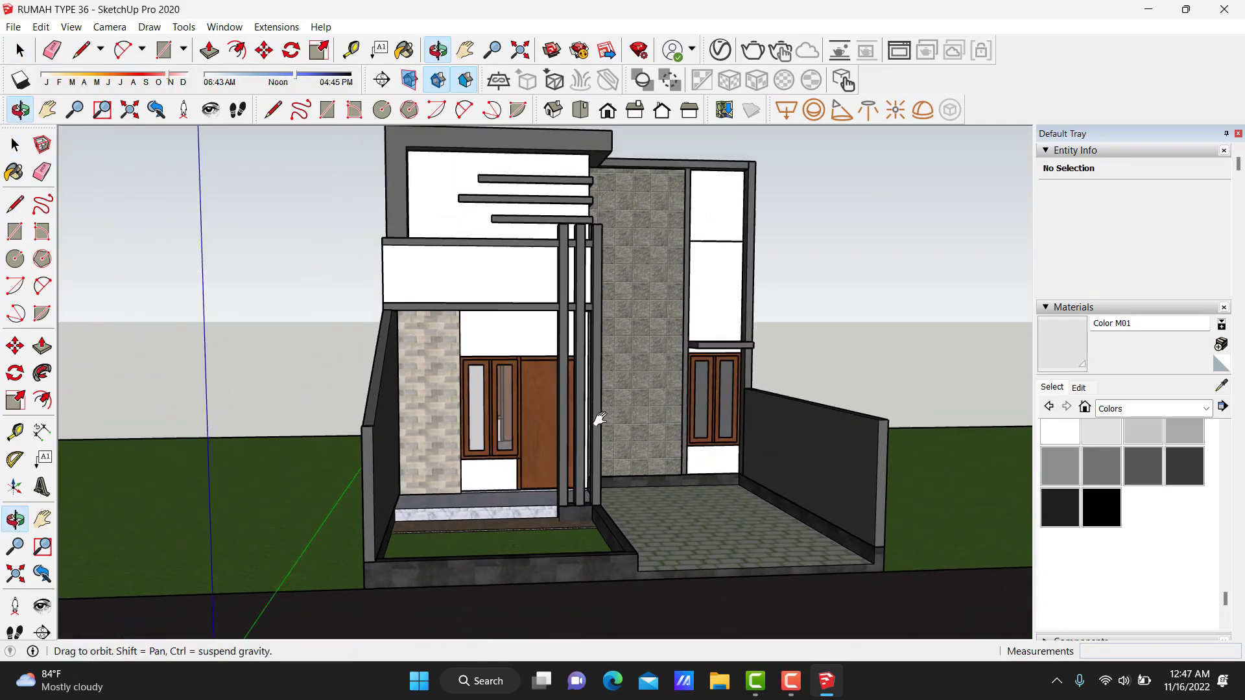
{"action": "mouse_move", "coordinate": [527, 433]}
{"action": "left_mouse_down"}
{"action": "mouse_move", "coordinate": [462, 420]}
{"action": "mouse_move", "coordinate": [544, 415]}
{"action": "left_mouse_up"}
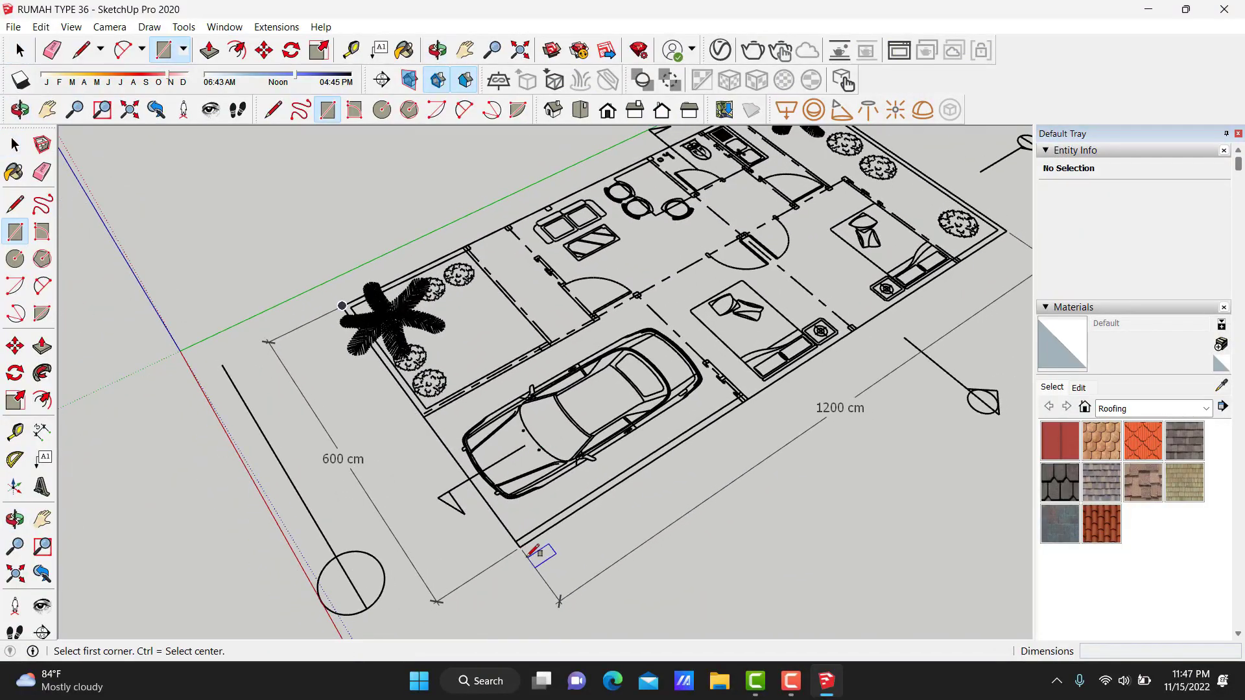
Draw a rectangle over the 600 × 1200 cm plan outline and push it up about 38 cm.
{"action": "middle_click_drag", "start_coordinate": [785, 250], "coordinate": [709, 255]}
{"action": "scroll", "coordinate": [709, 255], "scroll_direction": "up", "scroll_amount": 3}
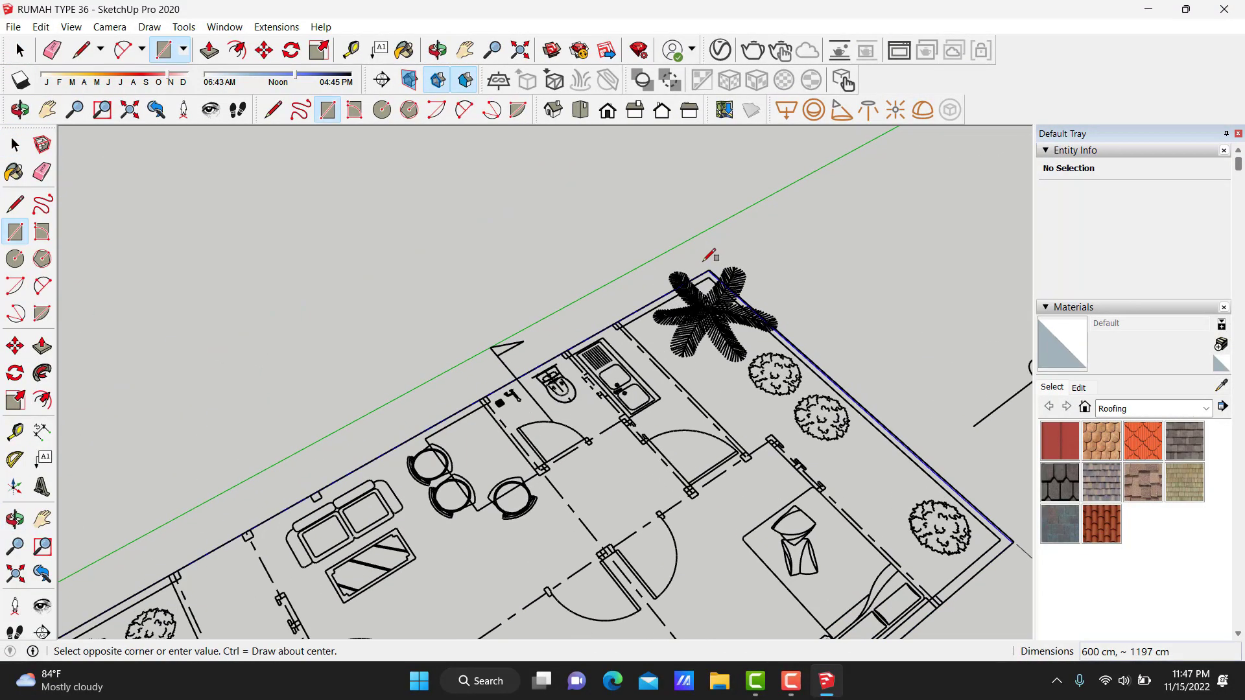
{"action": "left_click", "coordinate": [711, 266]}
{"action": "scroll", "coordinate": [712, 266], "scroll_direction": "down", "scroll_amount": 5}
{"action": "key", "text": "space"}
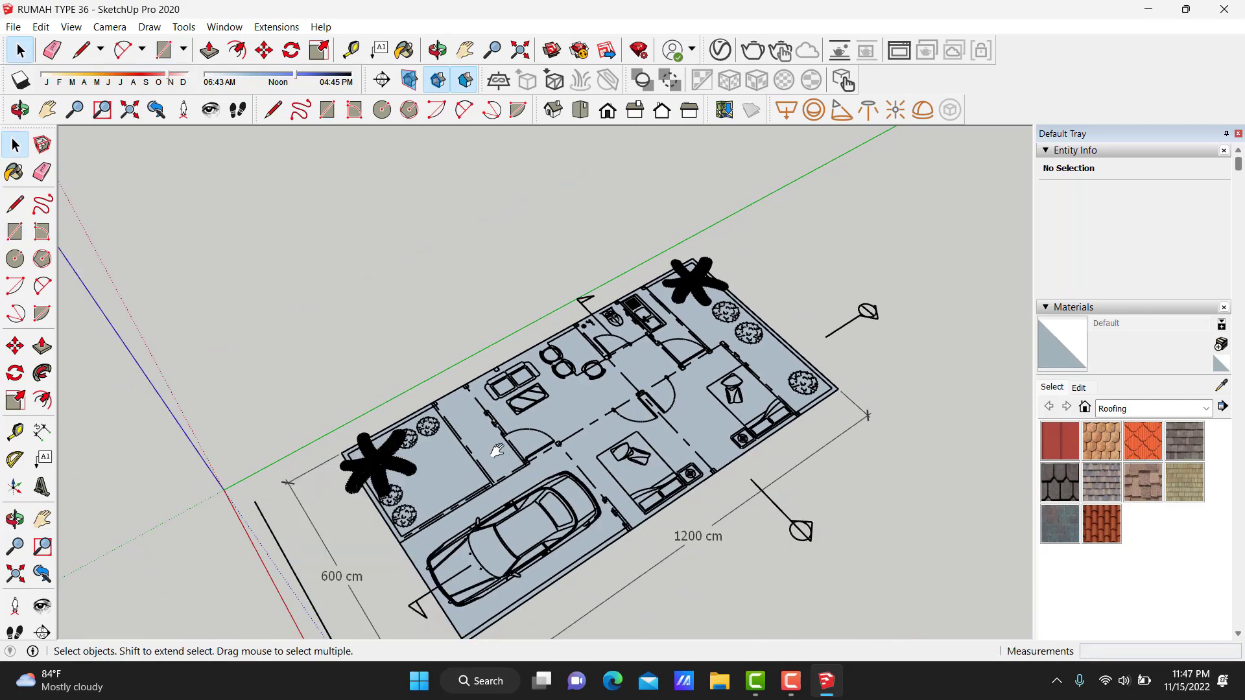
{"action": "middle_click_drag", "start_coordinate": [559, 412], "coordinate": [555, 366]}
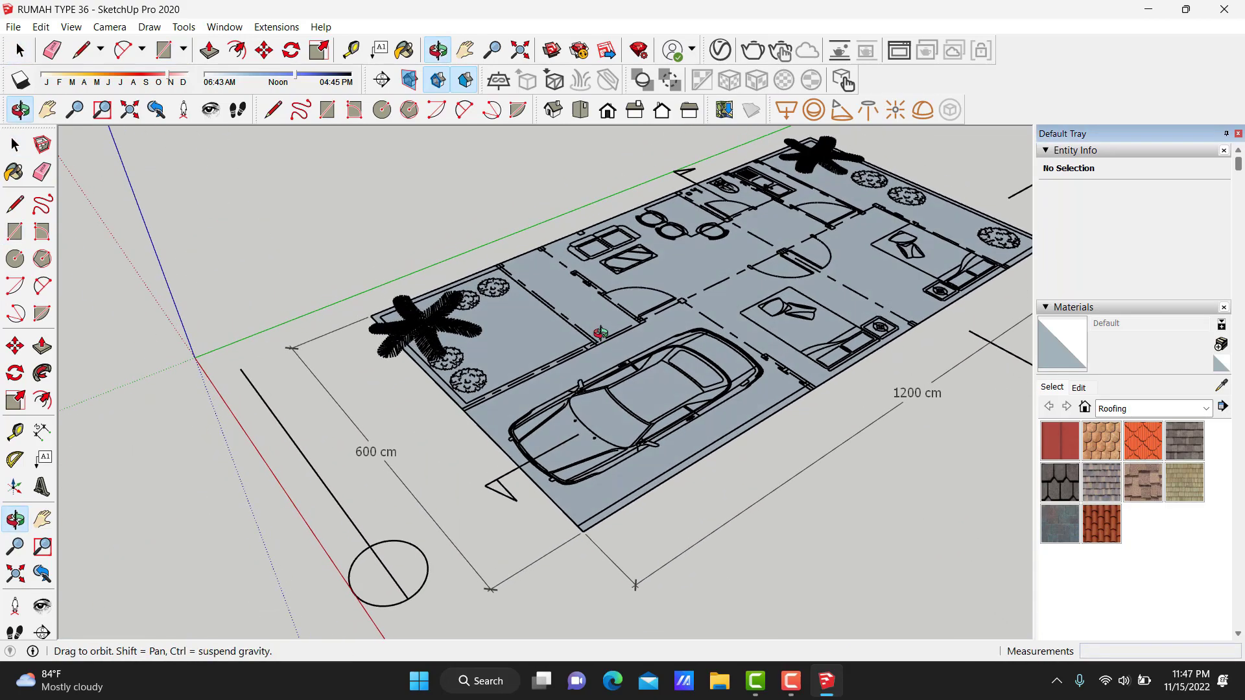
{"action": "key", "text": "p"}
{"action": "left_click_drag", "start_coordinate": [536, 357], "coordinate": [533, 370]}
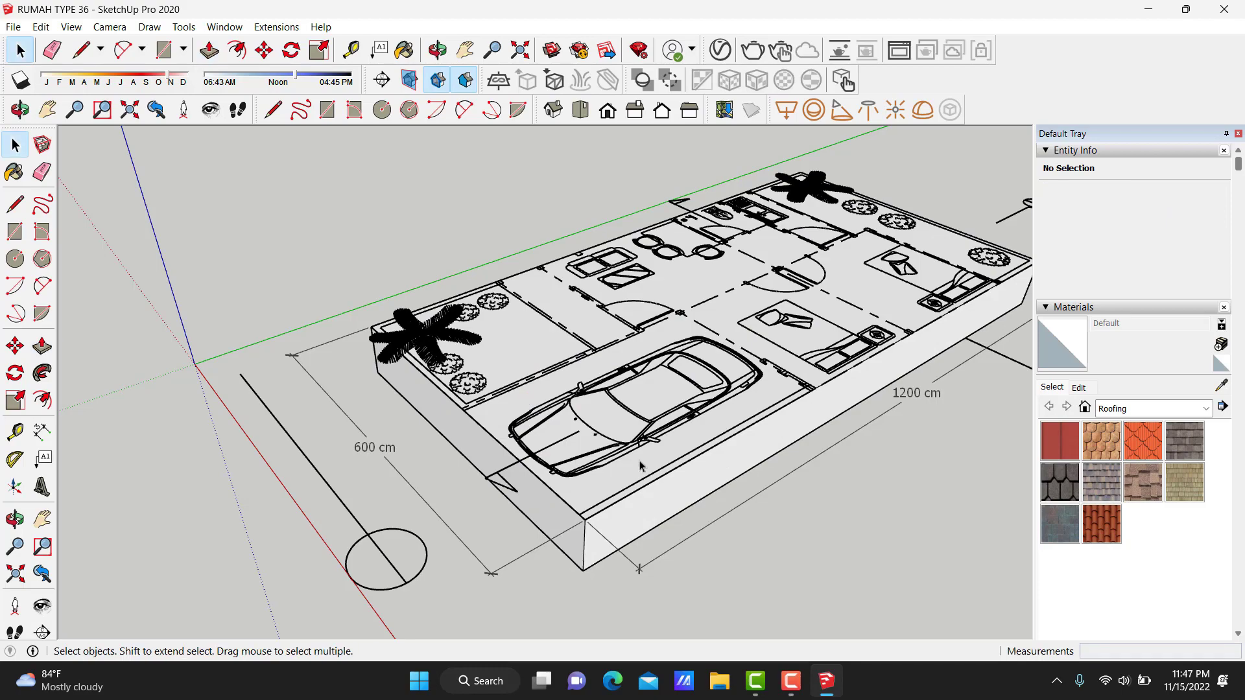
Make the whole floor slab a group.
{"action": "triple_click", "coordinate": [659, 492]}
{"action": "right_click", "coordinate": [658, 490]}
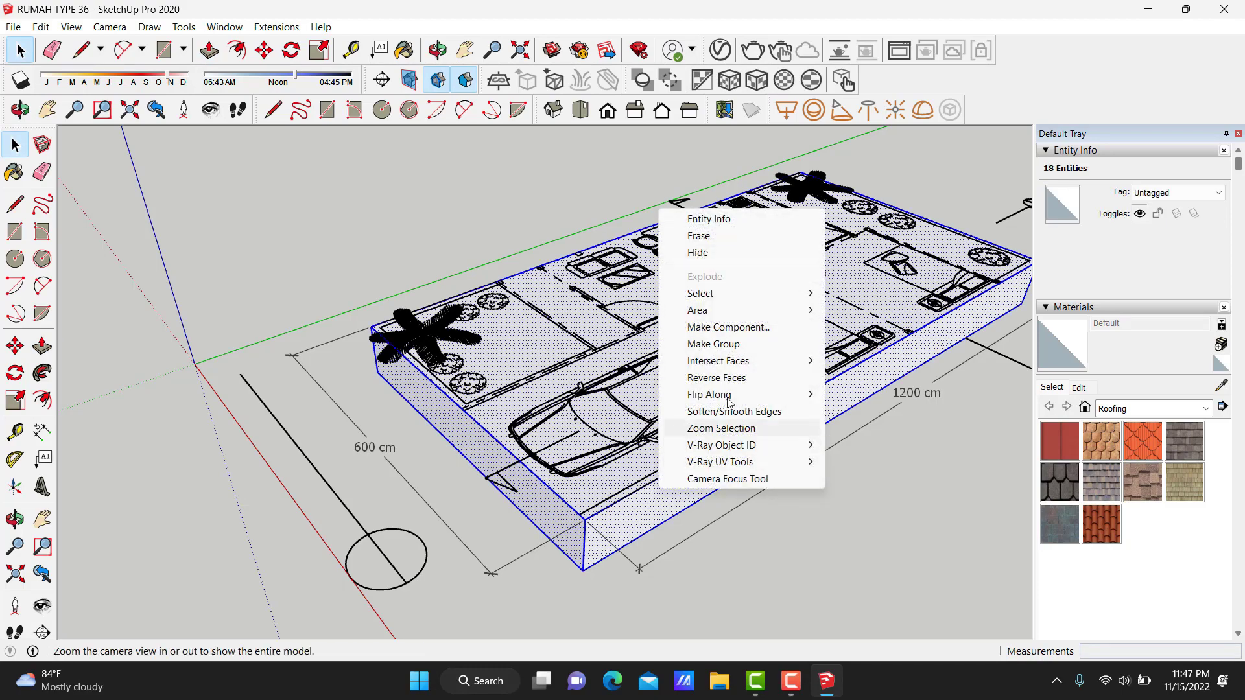
{"action": "left_click", "coordinate": [768, 344]}
{"action": "left_click", "coordinate": [869, 569]}
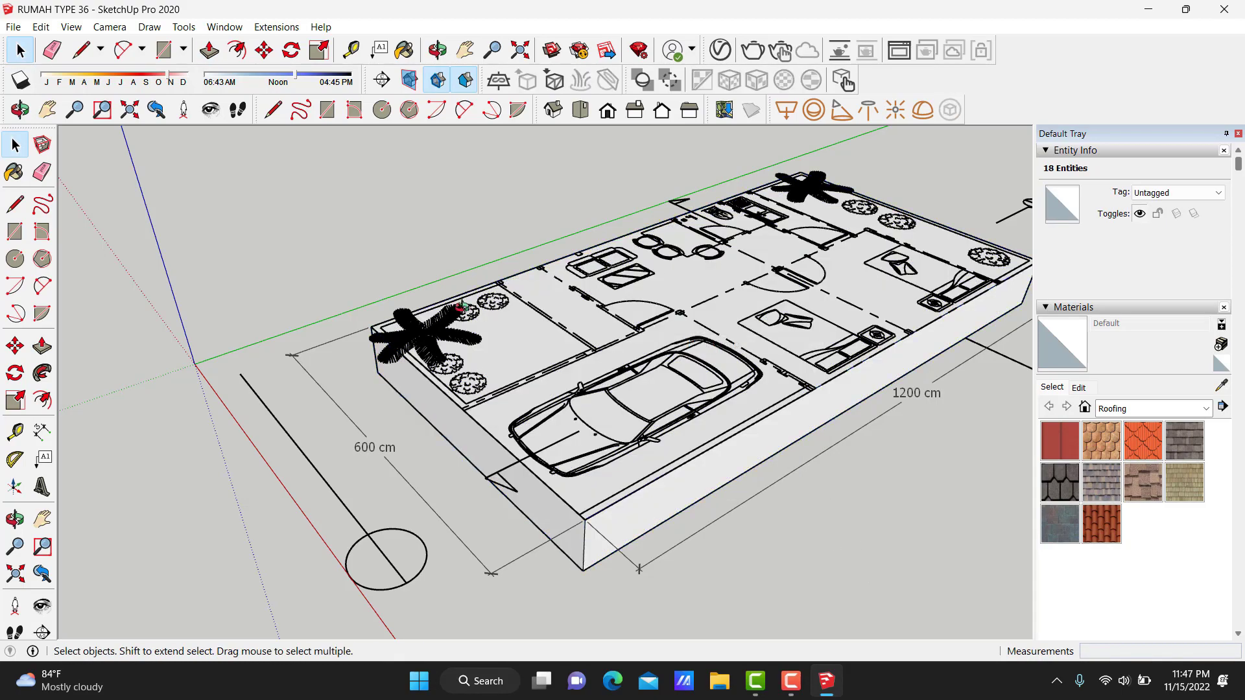
{"action": "mouse_move", "coordinate": [869, 569]}
{"action": "middle_mouse_down"}
{"action": "mouse_move", "coordinate": [639, 389]}
{"action": "mouse_move", "coordinate": [756, 311]}
{"action": "middle_mouse_up"}
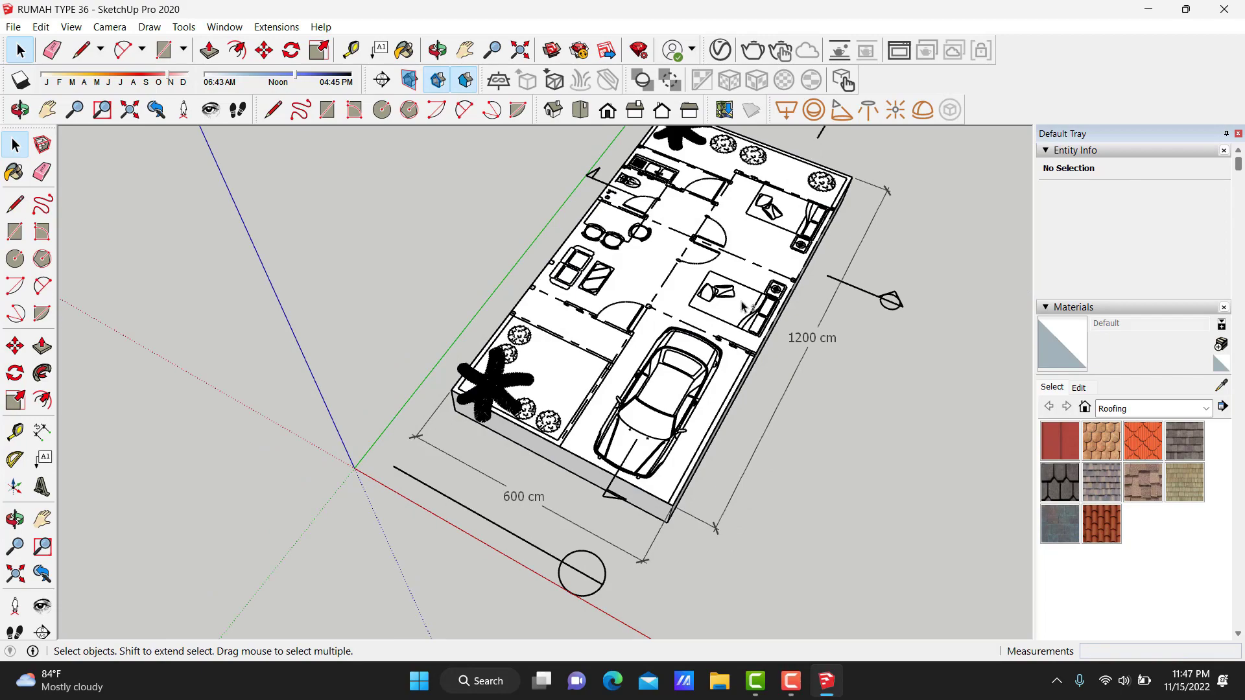
Extrude a thin wall strip 400 cm high along the kitchen and toilet edge.
{"action": "scroll", "coordinate": [742, 305], "scroll_direction": "up", "scroll_amount": 3}
{"action": "mouse_move", "coordinate": [486, 417]}
{"action": "middle_mouse_down"}
{"action": "mouse_move", "coordinate": [381, 331]}
{"action": "mouse_move", "coordinate": [648, 409]}
{"action": "middle_mouse_up"}
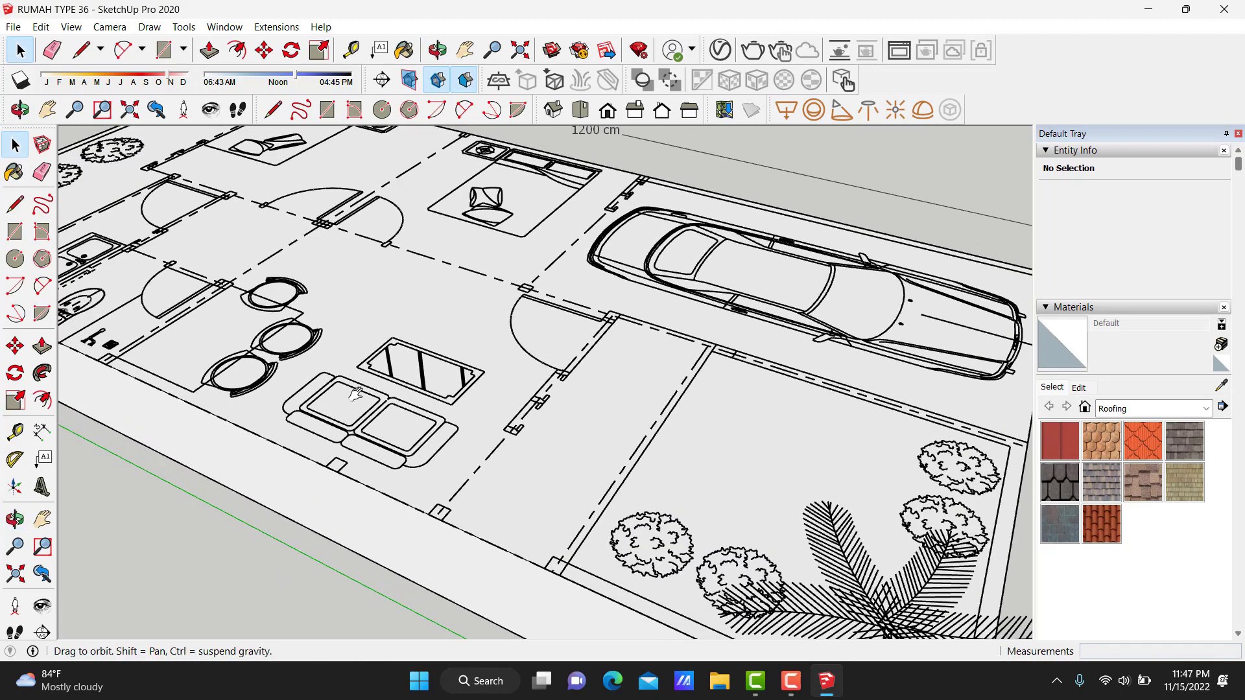
{"action": "scroll", "coordinate": [648, 409], "scroll_direction": "up", "scroll_amount": 3}
{"action": "scroll", "coordinate": [832, 452], "scroll_direction": "up", "scroll_amount": 1}
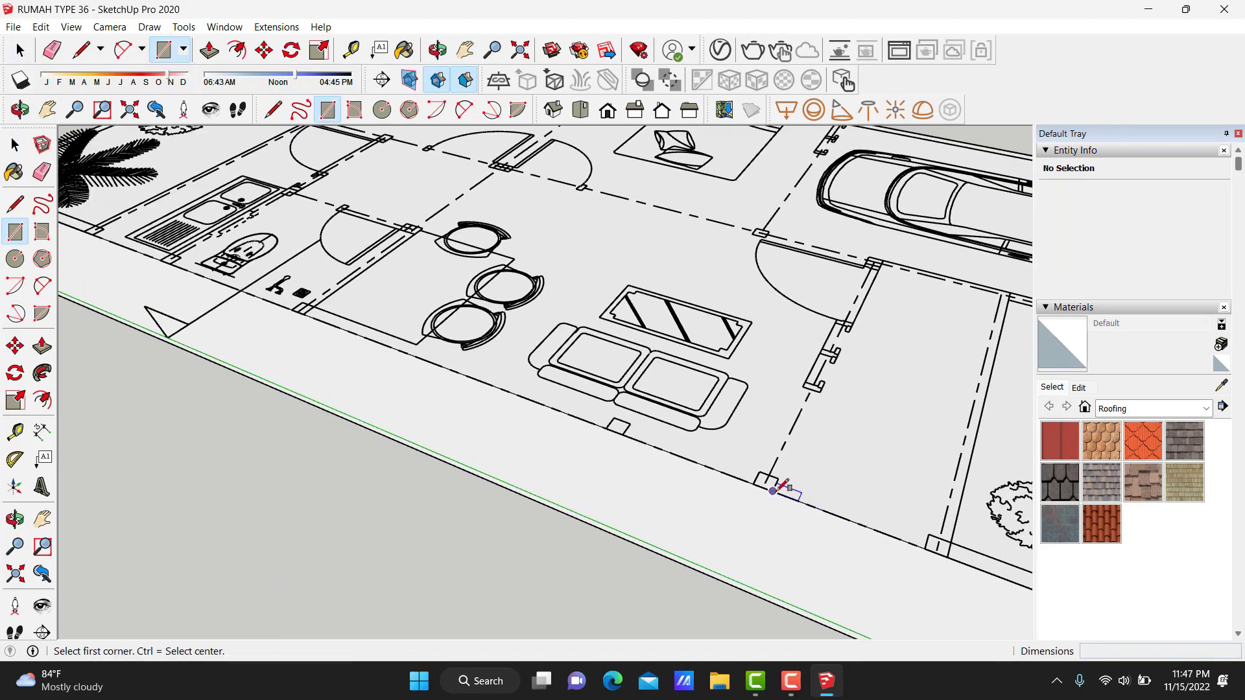
{"action": "scroll", "coordinate": [194, 285], "scroll_direction": "up", "scroll_amount": 2}
{"action": "scroll", "coordinate": [182, 260], "scroll_direction": "up", "scroll_amount": 2}
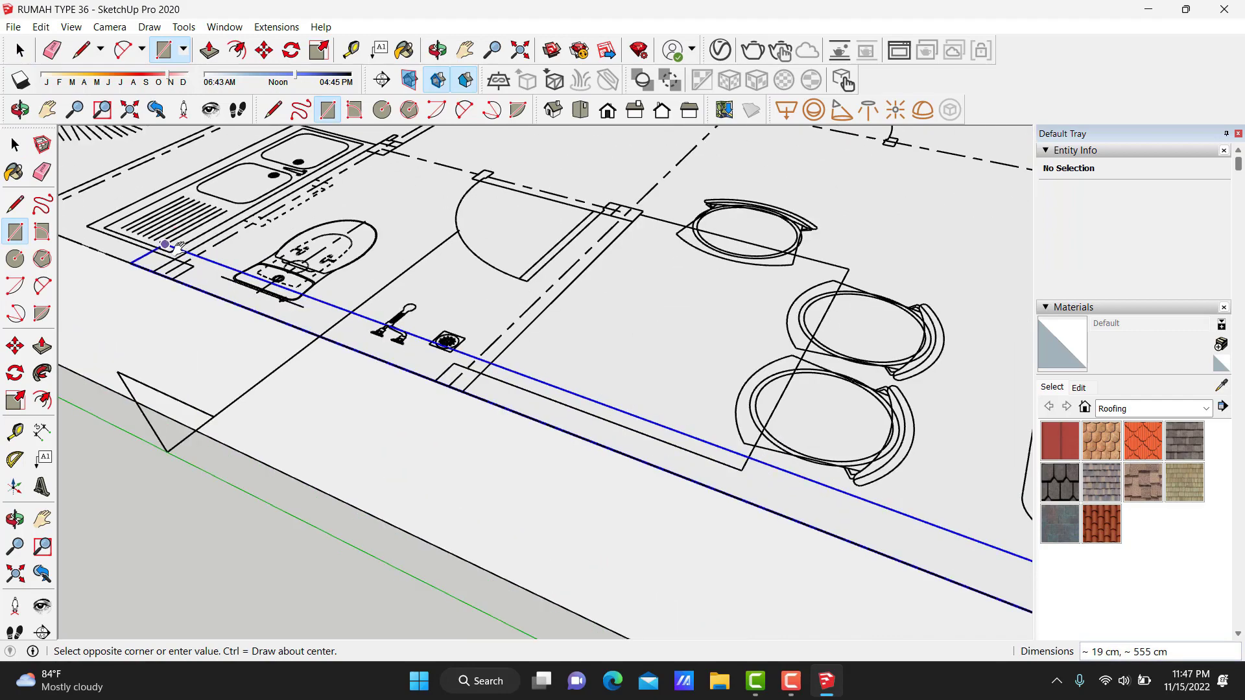
{"action": "scroll", "coordinate": [325, 364], "scroll_direction": "up", "scroll_amount": 2}
{"action": "scroll", "coordinate": [480, 435], "scroll_direction": "up", "scroll_amount": 1}
{"action": "type", "text": "400"}
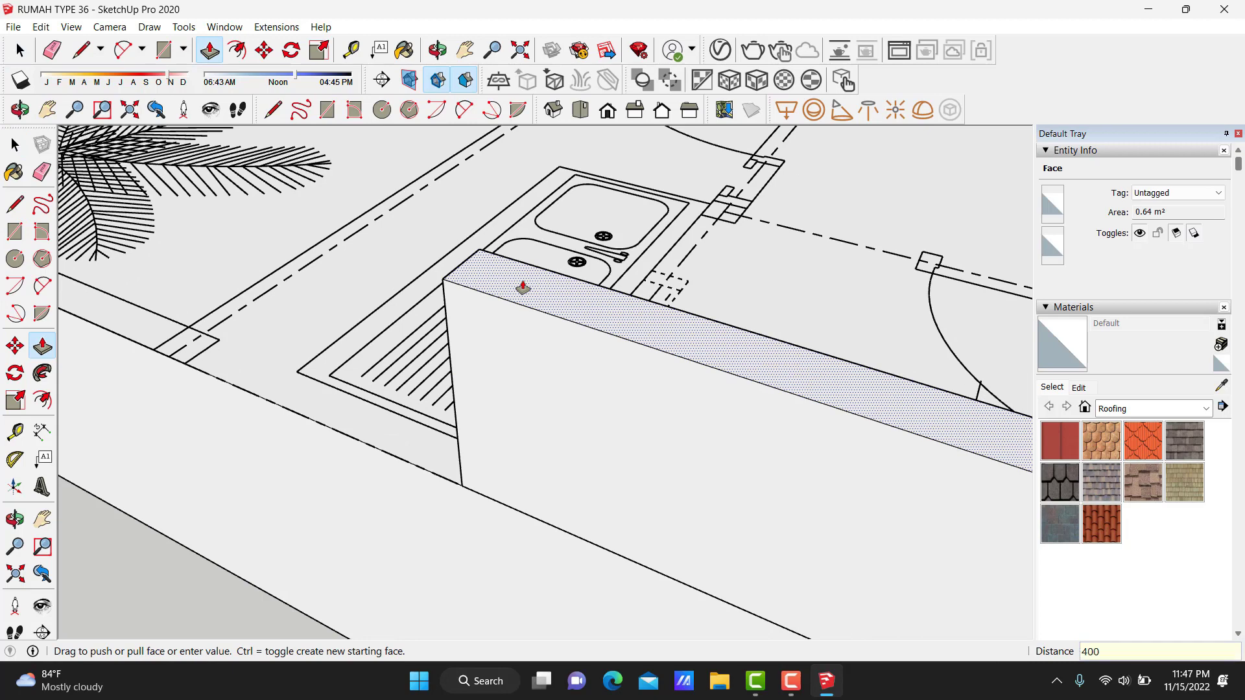
{"action": "key", "text": "Return"}
{"action": "key", "text": "space"}
Make the new wall a solid group of 2.58 m³.
{"action": "scroll", "coordinate": [325, 584], "scroll_direction": "down", "scroll_amount": 3}
{"action": "scroll", "coordinate": [345, 489], "scroll_direction": "down", "scroll_amount": 3}
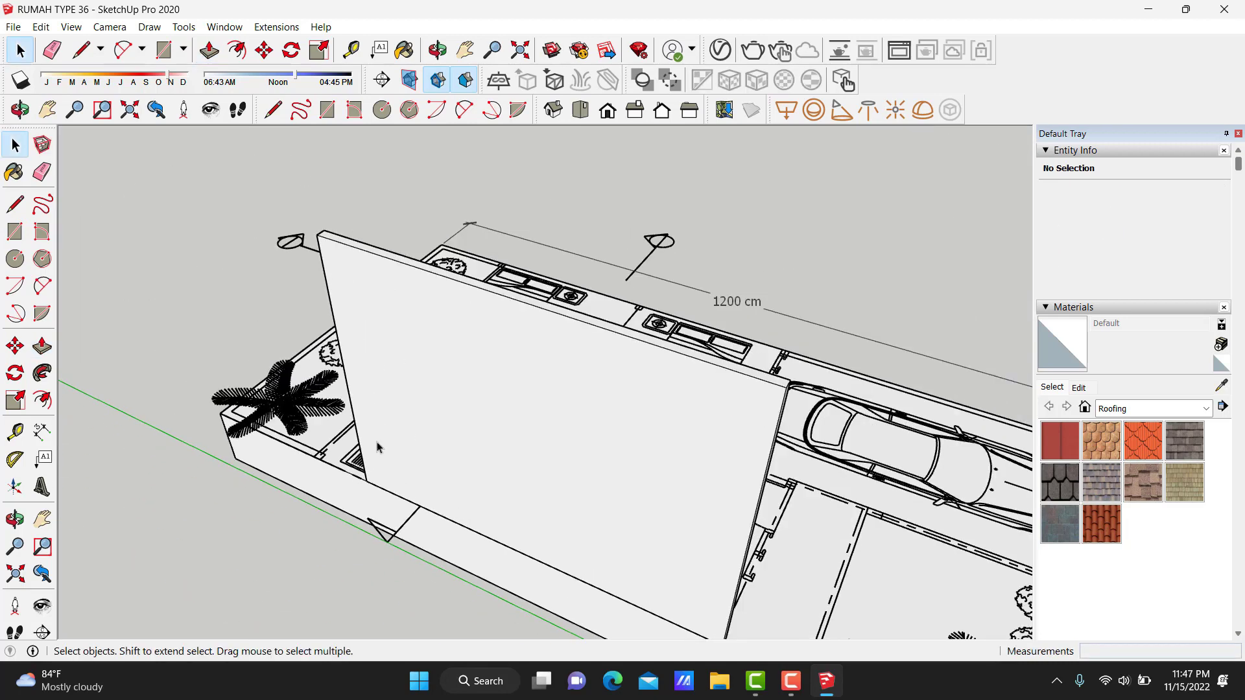
{"action": "left_click", "coordinate": [408, 426]}
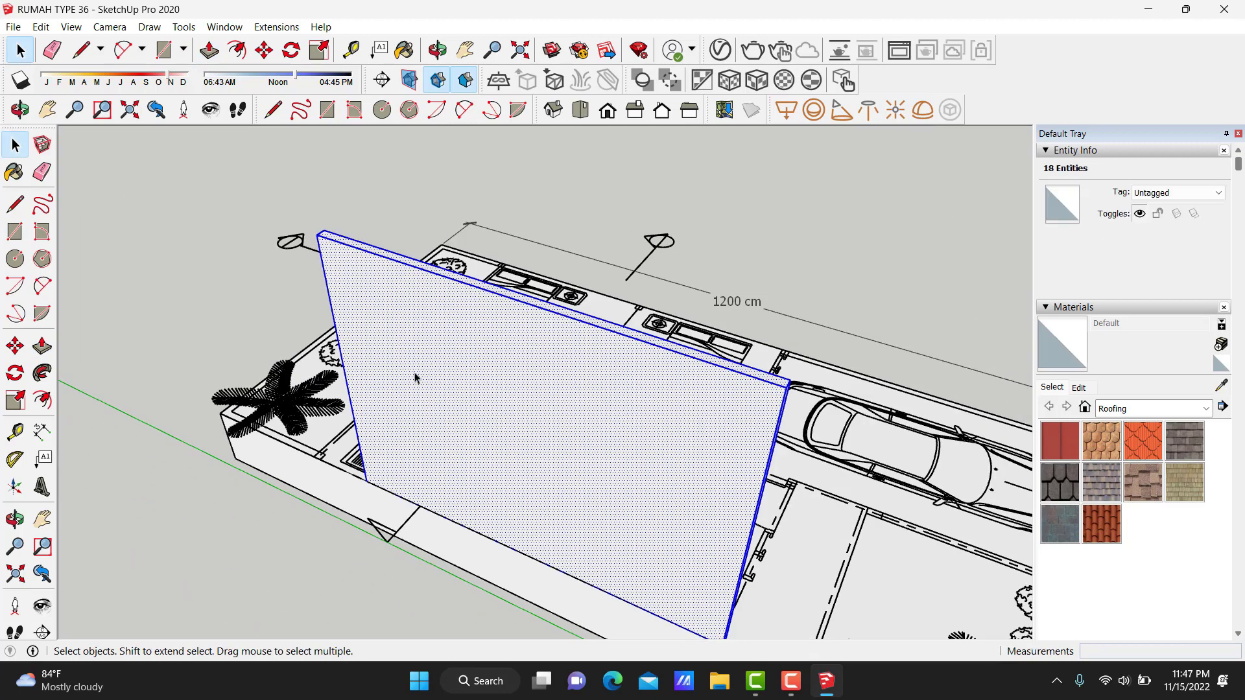
{"action": "right_click", "coordinate": [462, 364]}
{"action": "left_click", "coordinate": [542, 507]}
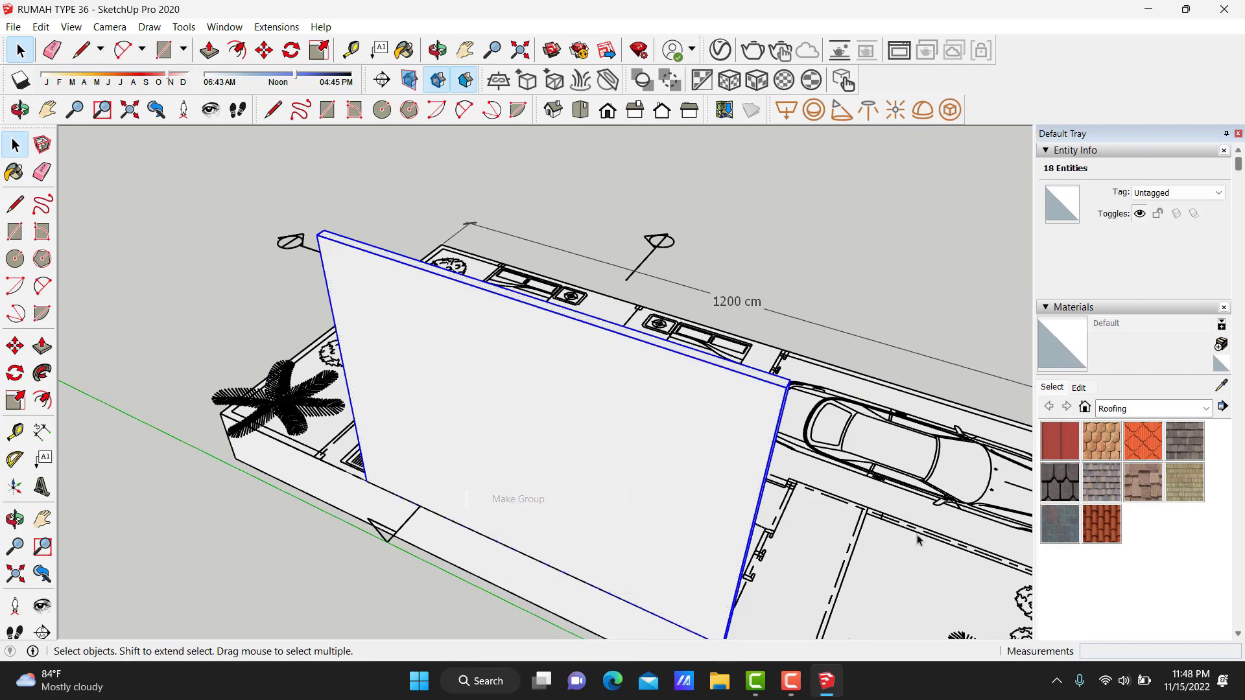
{"action": "scroll", "coordinate": [542, 507], "scroll_direction": "up", "scroll_amount": 3}
{"action": "mouse_move", "coordinate": [542, 507]}
{"action": "middle_mouse_down"}
{"action": "mouse_move", "coordinate": [417, 543]}
{"action": "mouse_move", "coordinate": [456, 415]}
{"action": "middle_mouse_up"}
{"action": "scroll", "coordinate": [456, 415], "scroll_direction": "down", "scroll_amount": 3}
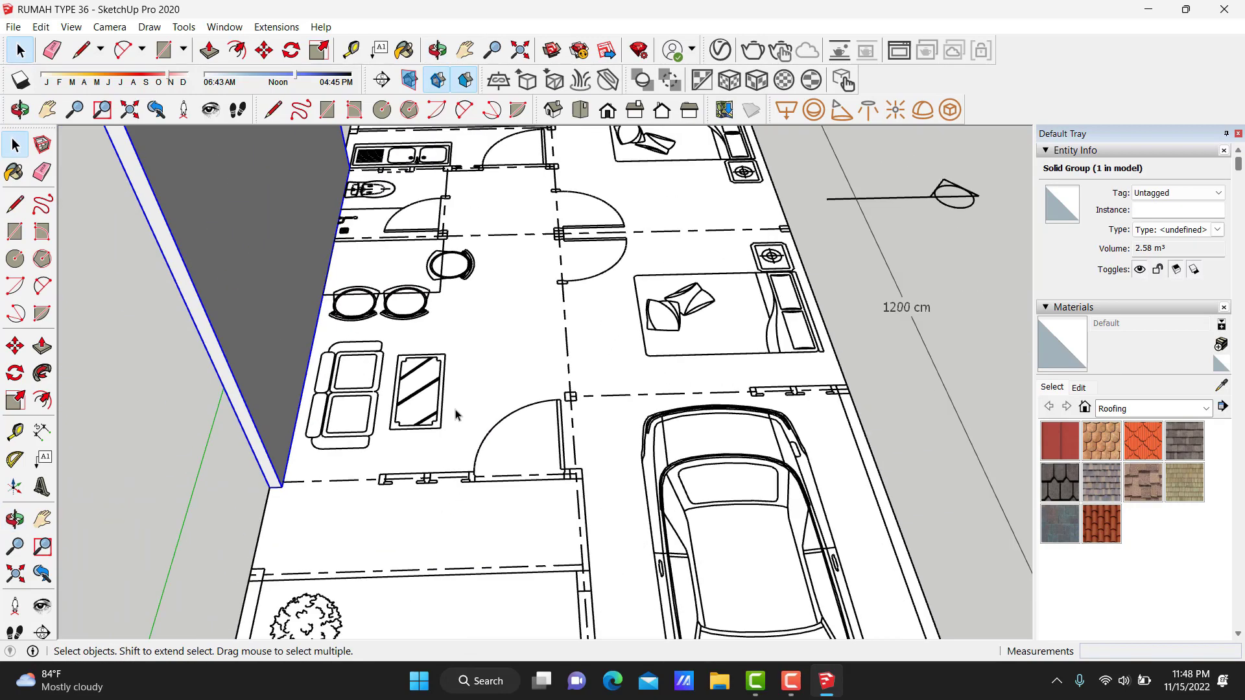
Draw a 12 × 285 cm partition footprint by the bedroom and raise it 400 cm.
{"action": "scroll", "coordinate": [587, 460], "scroll_direction": "up", "scroll_amount": 2}
{"action": "scroll", "coordinate": [590, 480], "scroll_direction": "up", "scroll_amount": 3}
{"action": "key", "text": "r"}
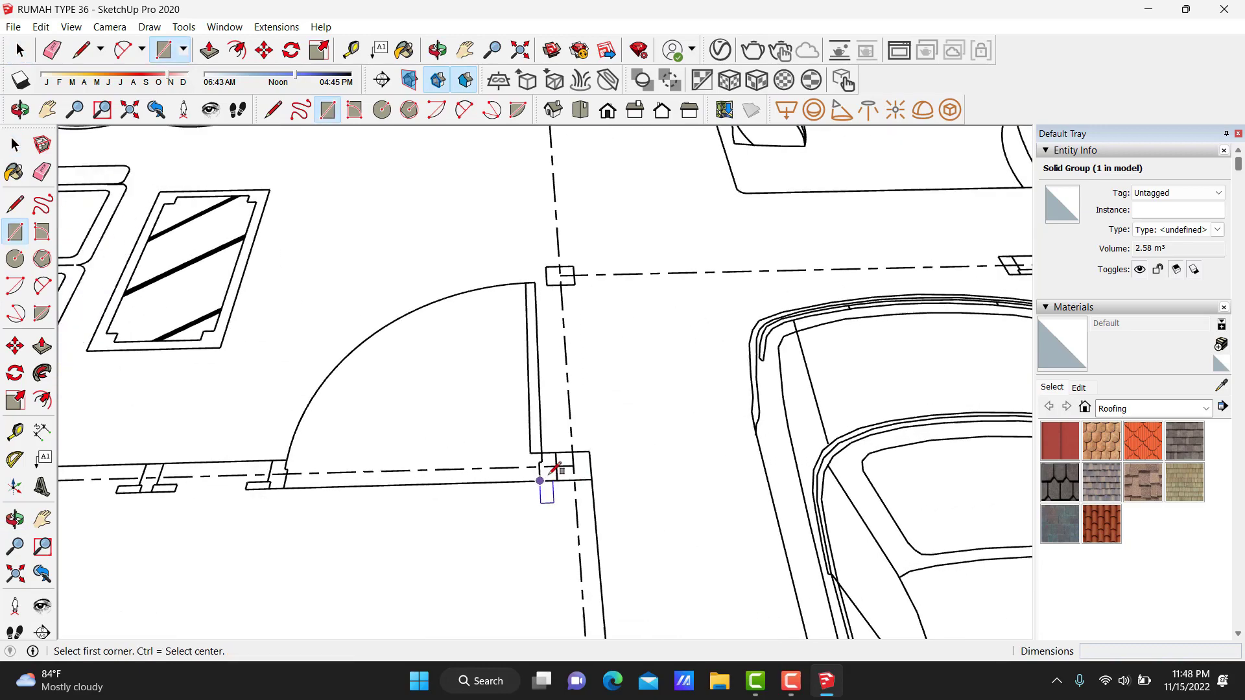
{"action": "scroll", "coordinate": [581, 397], "scroll_direction": "down", "scroll_amount": 3}
{"action": "scroll", "coordinate": [575, 325], "scroll_direction": "up", "scroll_amount": 3}
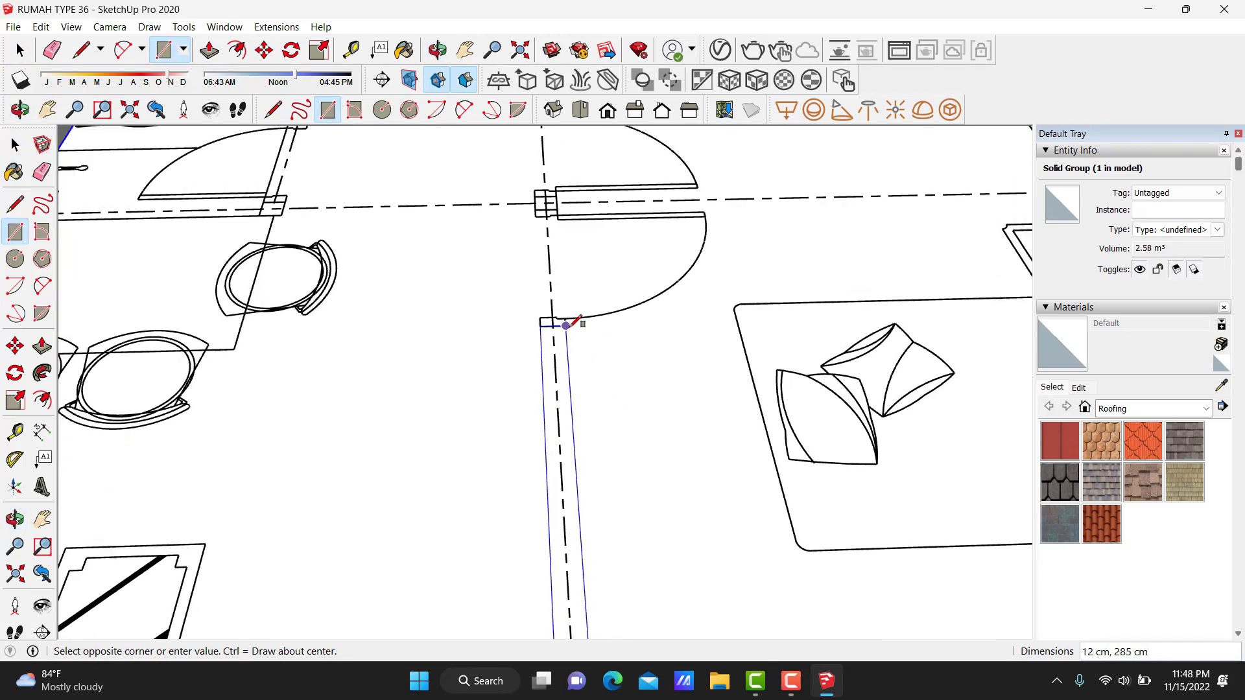
{"action": "scroll", "coordinate": [573, 323], "scroll_direction": "up", "scroll_amount": 2}
{"action": "left_click", "coordinate": [553, 374]}
{"action": "scroll", "coordinate": [553, 363], "scroll_direction": "down", "scroll_amount": 2}
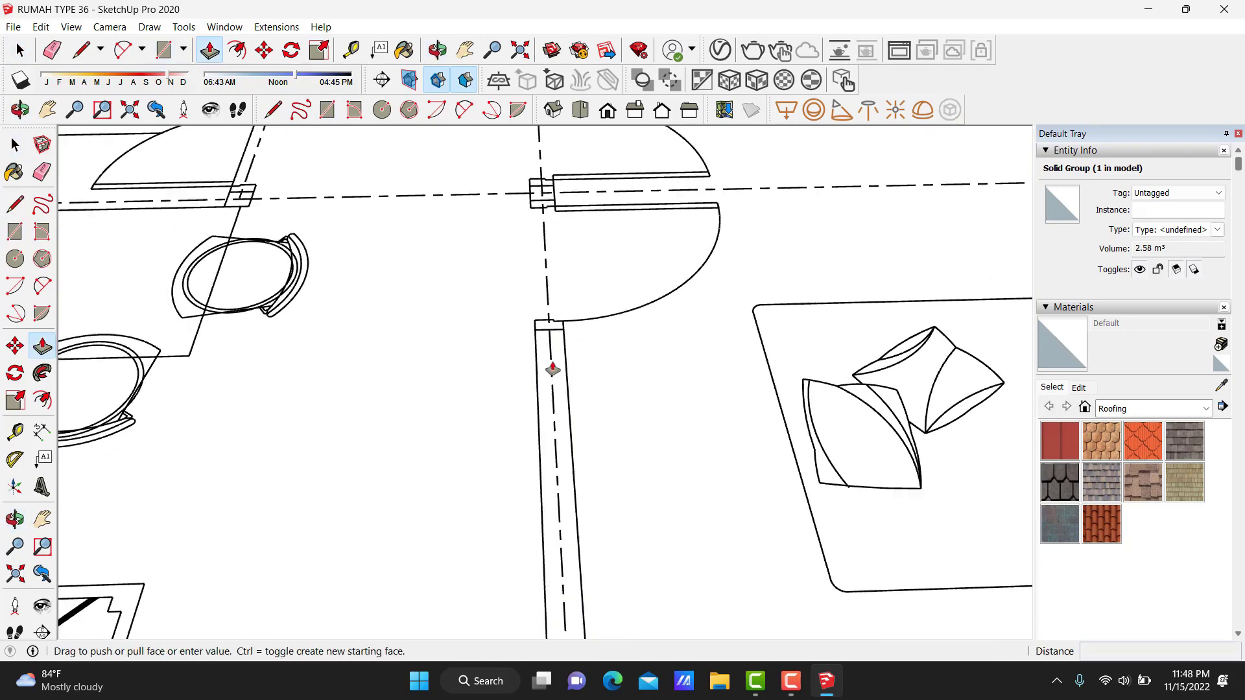
{"action": "scroll", "coordinate": [539, 297], "scroll_direction": "down", "scroll_amount": 3}
{"action": "middle_click_drag", "start_coordinate": [508, 234], "coordinate": [593, 201]}
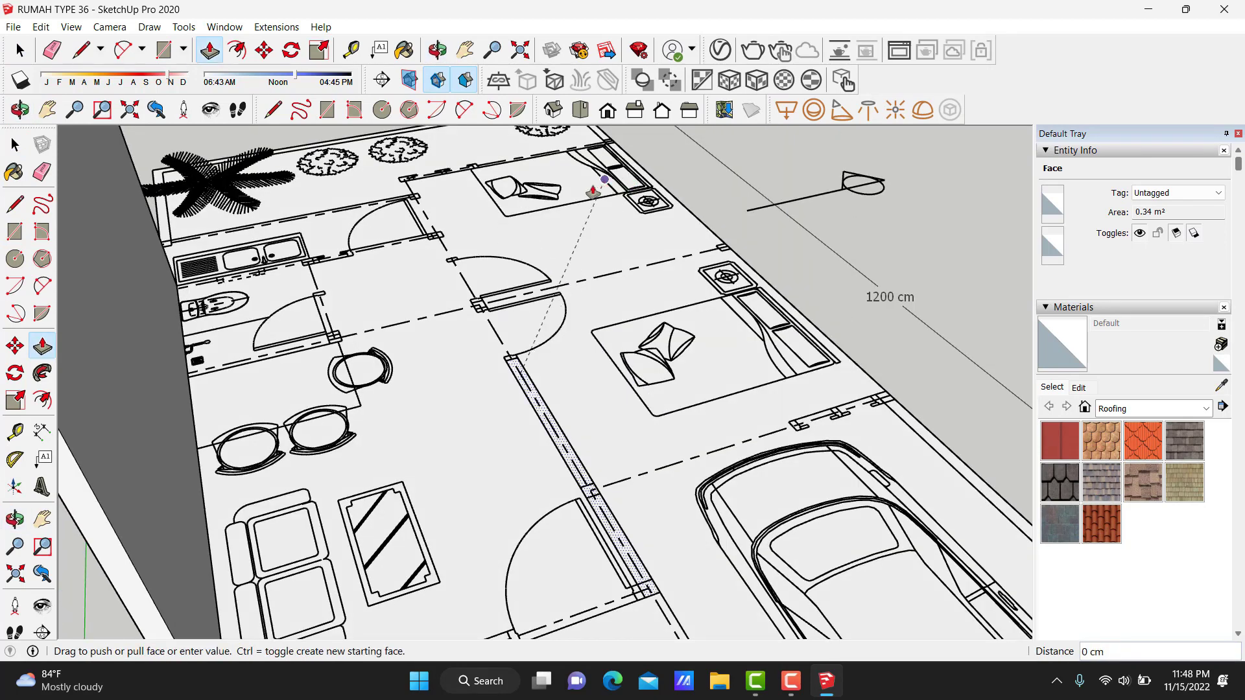
{"action": "type", "text": "0"}
{"action": "key", "text": "Return"}
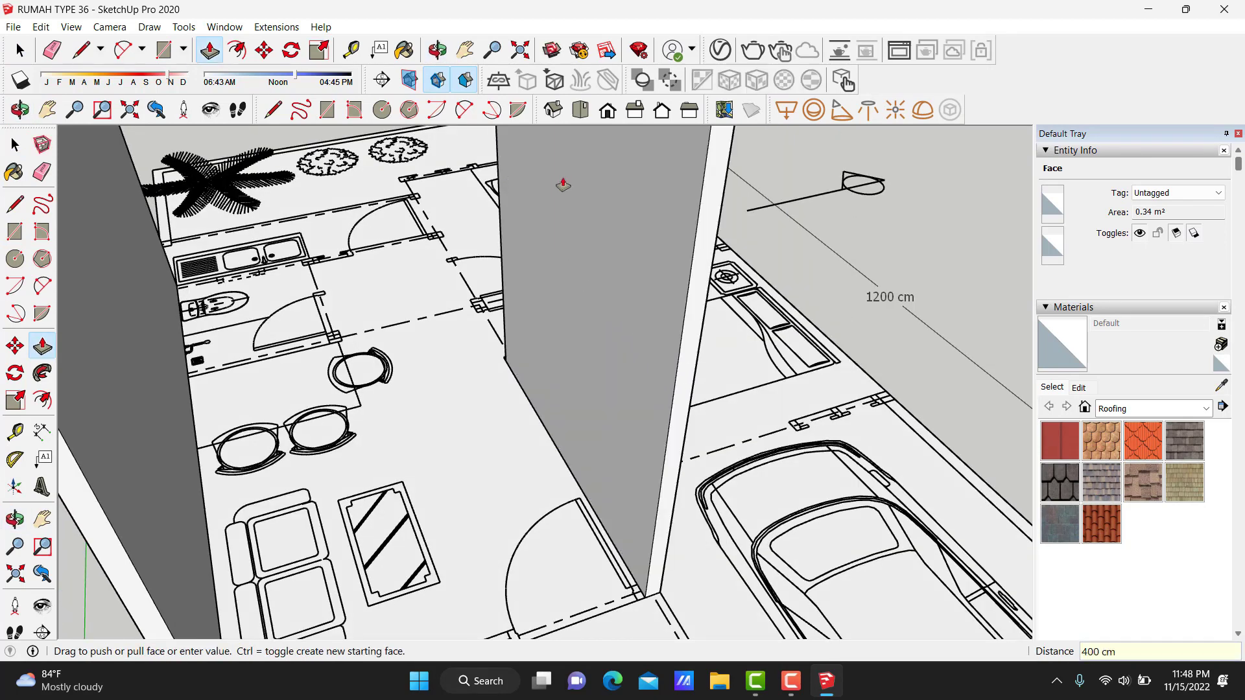
{"action": "key", "text": "space"}
Make the partition wall a 1.37 m³ solid group.
{"action": "triple_click", "coordinate": [550, 216]}
{"action": "right_click", "coordinate": [550, 216]}
{"action": "left_click", "coordinate": [623, 352]}
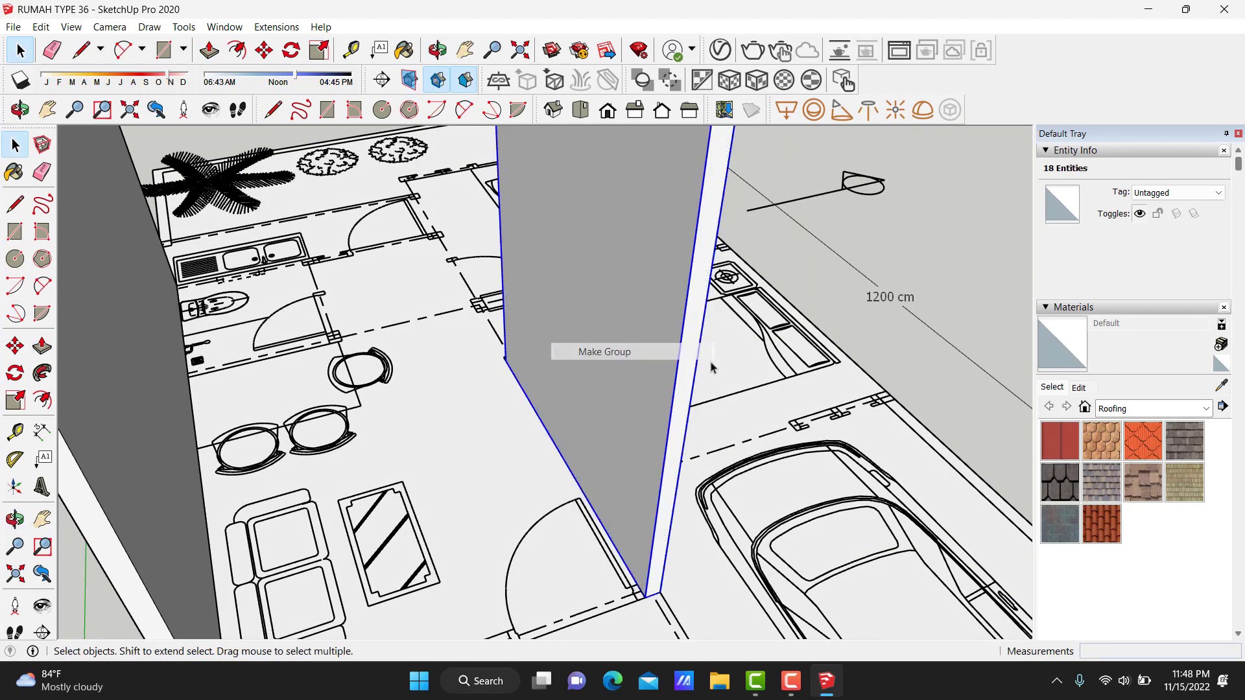
{"action": "scroll", "coordinate": [889, 409], "scroll_direction": "up", "scroll_amount": 3}
Raise the next wall to 400 cm and make it a 2.82 m³ group.
{"action": "scroll", "coordinate": [882, 402], "scroll_direction": "up", "scroll_amount": 2}
{"action": "key", "text": "r"}
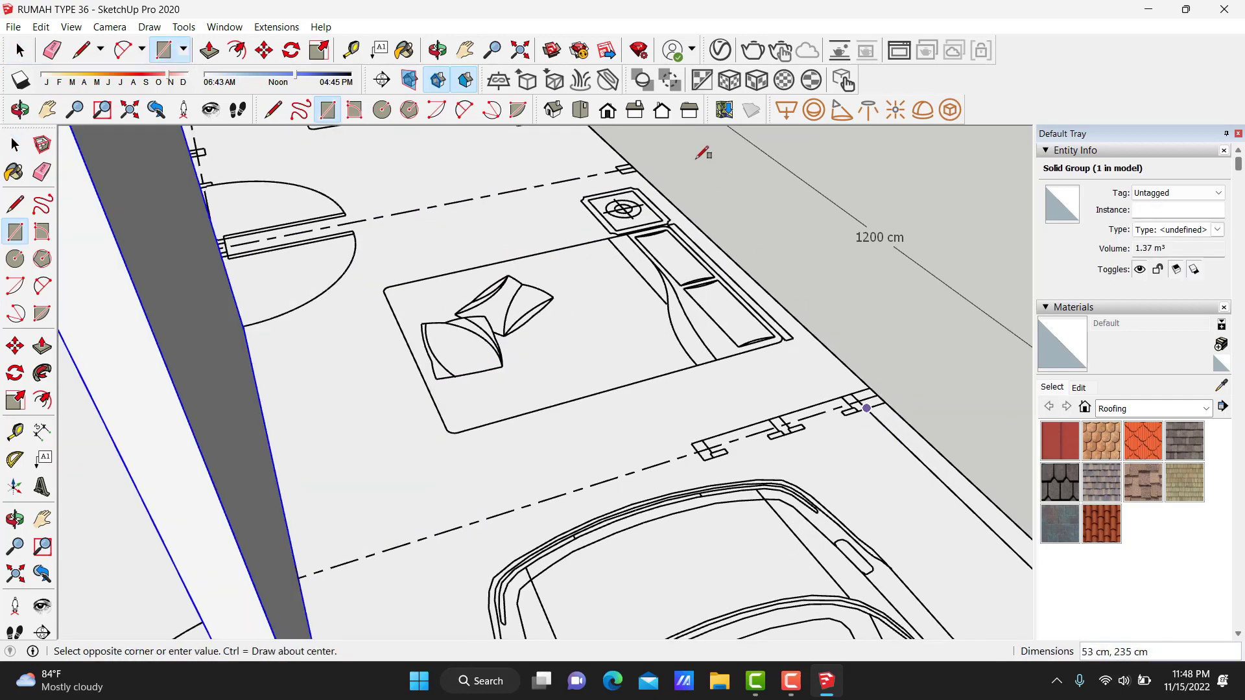
{"action": "scroll", "coordinate": [680, 283], "scroll_direction": "down", "scroll_amount": 5}
{"action": "scroll", "coordinate": [645, 426], "scroll_direction": "up", "scroll_amount": 3}
{"action": "scroll", "coordinate": [625, 333], "scroll_direction": "up", "scroll_amount": 2}
{"action": "scroll", "coordinate": [609, 327], "scroll_direction": "up", "scroll_amount": 2}
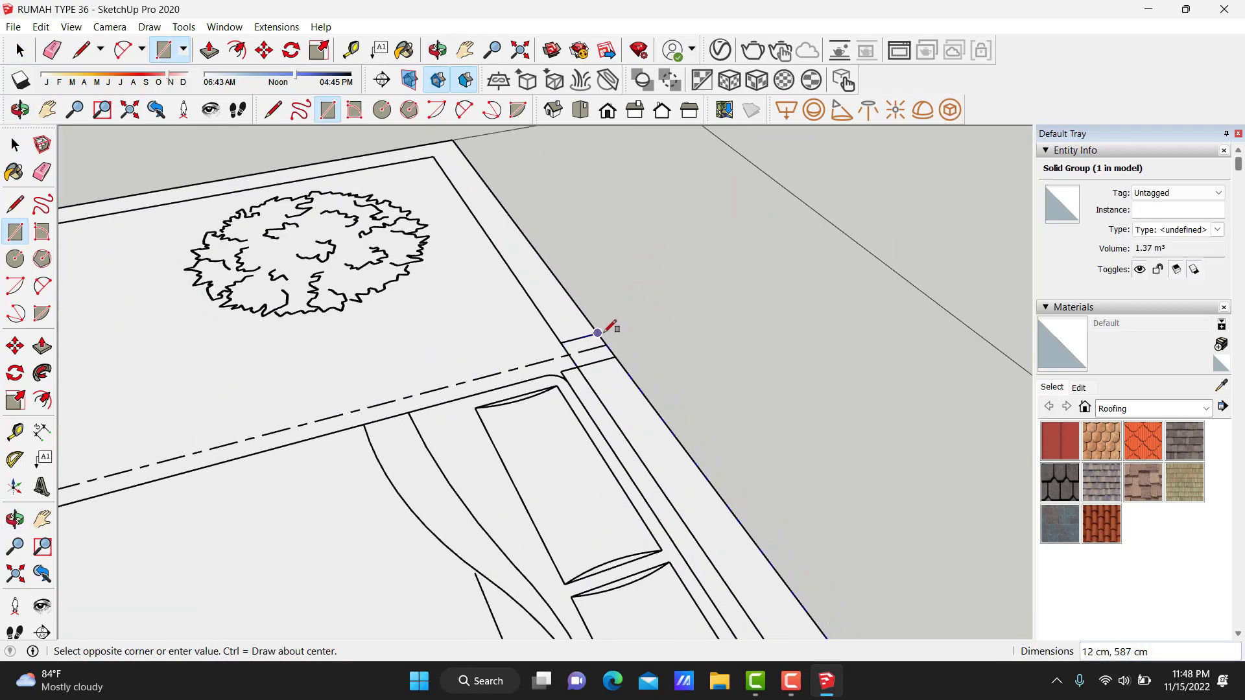
{"action": "left_click_drag", "start_coordinate": [598, 380], "coordinate": [601, 356]}
{"action": "type", "text": "40"}
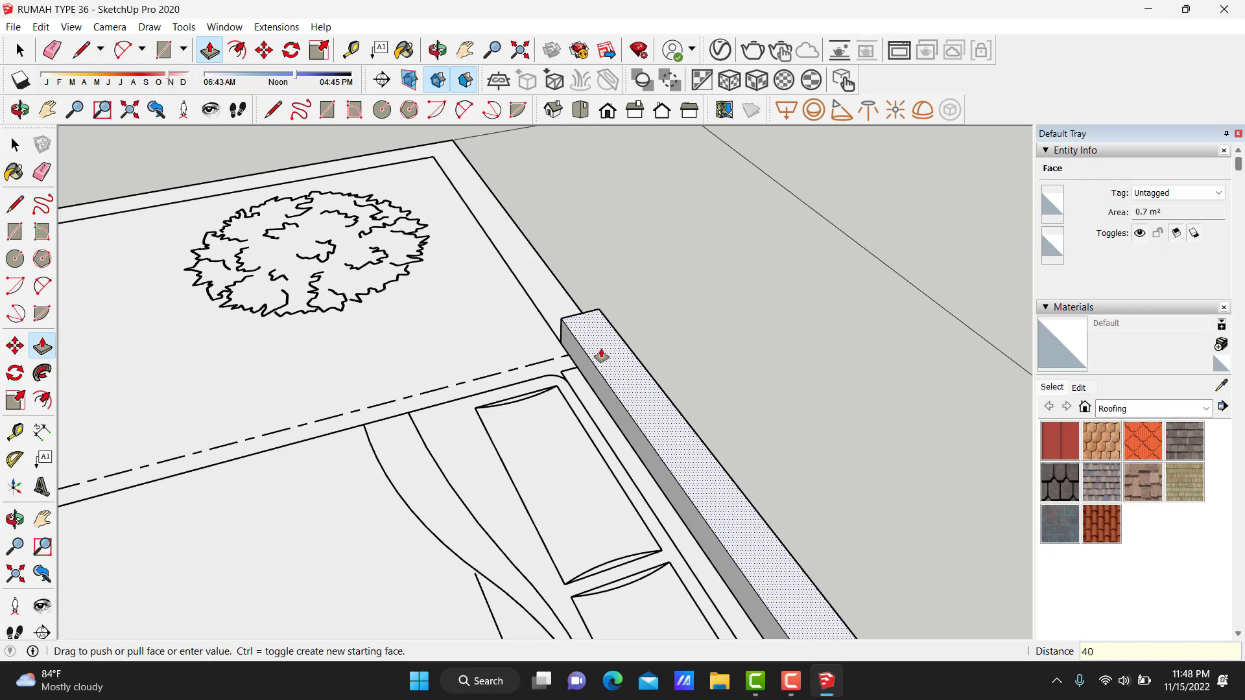
{"action": "key", "text": "Return"}
{"action": "key", "text": "space"}
{"action": "triple_click", "coordinate": [601, 349]}
{"action": "right_click", "coordinate": [601, 349]}
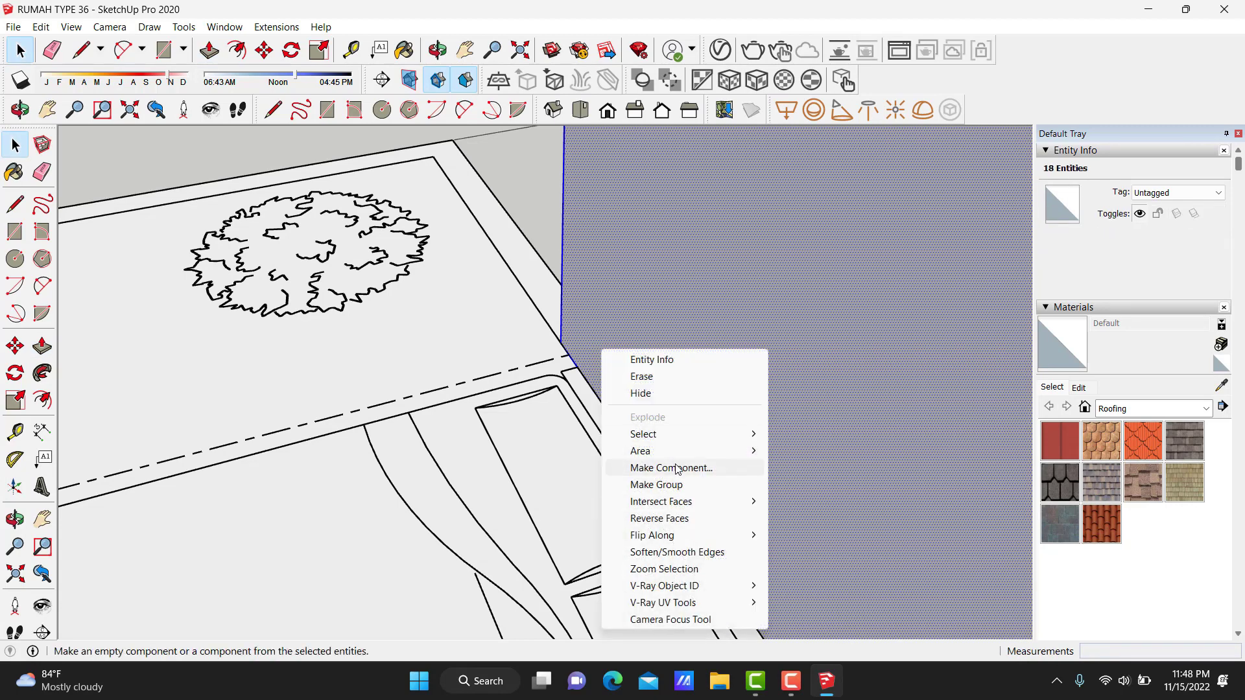
{"action": "left_click", "coordinate": [656, 484]}
Draw a 12 cm wall strip along the plan line and extrude it 400 cm.
{"action": "scroll", "coordinate": [397, 454], "scroll_direction": "down", "scroll_amount": 3}
{"action": "scroll", "coordinate": [402, 461], "scroll_direction": "up", "scroll_amount": 4}
{"action": "key", "text": "t"}
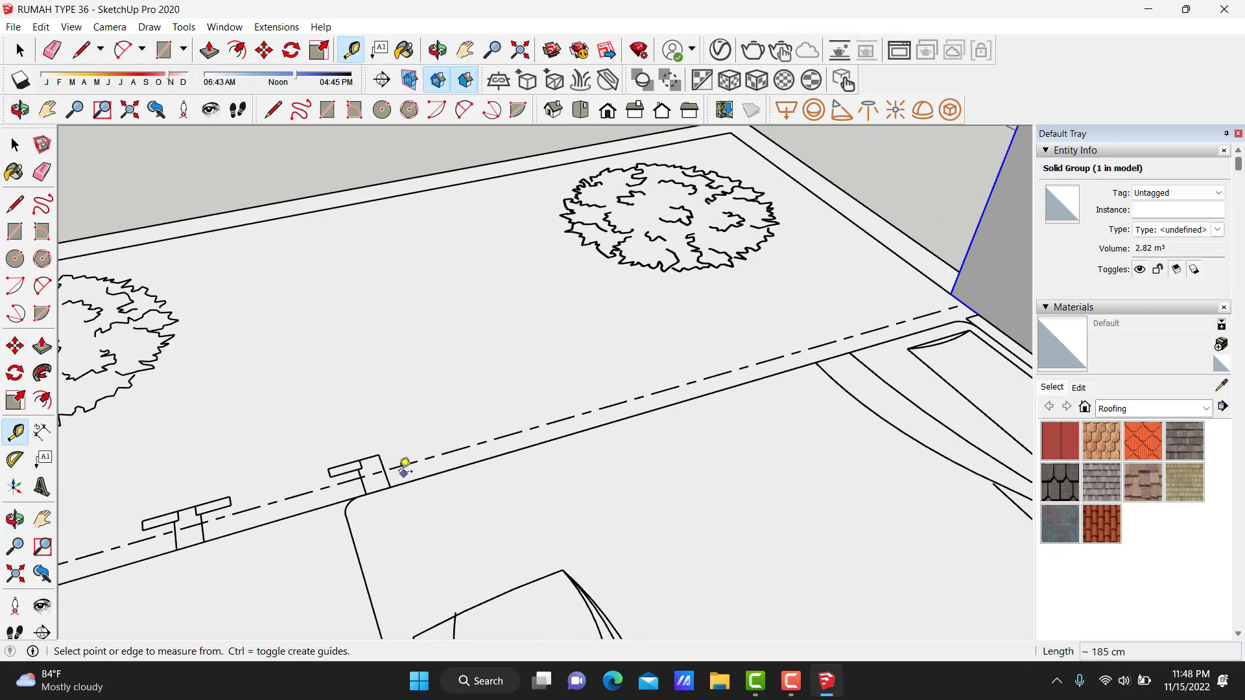
{"action": "middle_click_drag", "start_coordinate": [399, 477], "coordinate": [531, 513]}
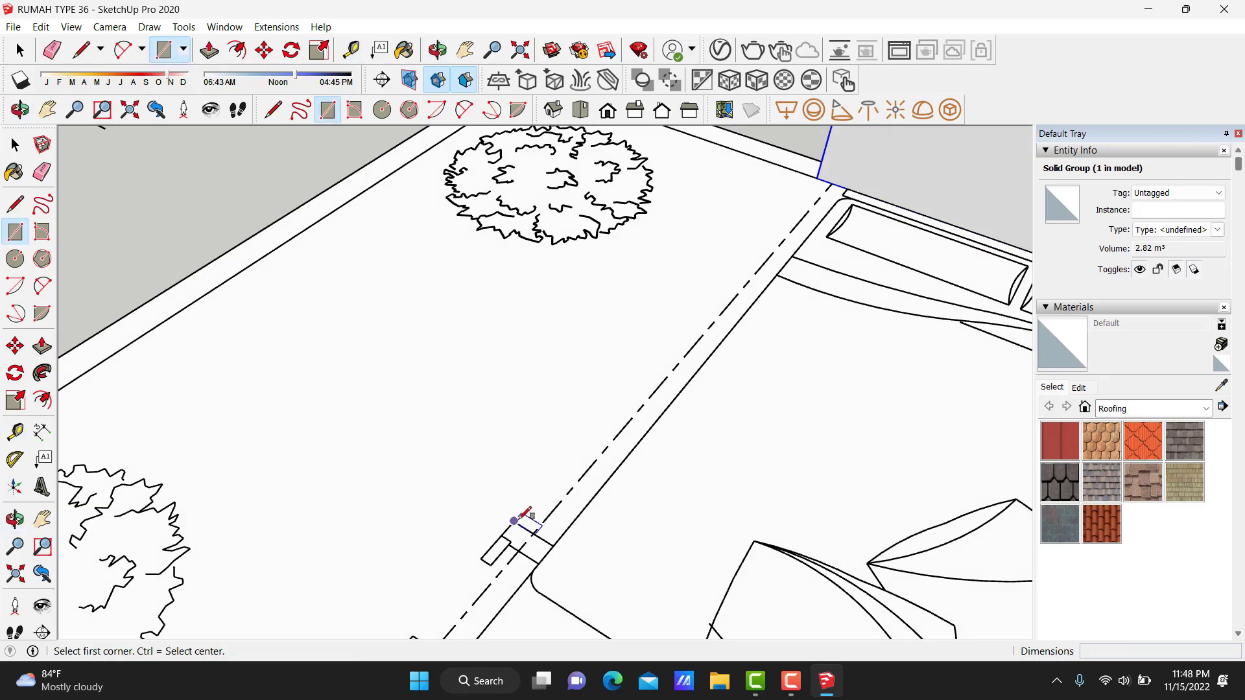
{"action": "left_click", "coordinate": [516, 519]}
{"action": "scroll", "coordinate": [843, 185], "scroll_direction": "up", "scroll_amount": 3}
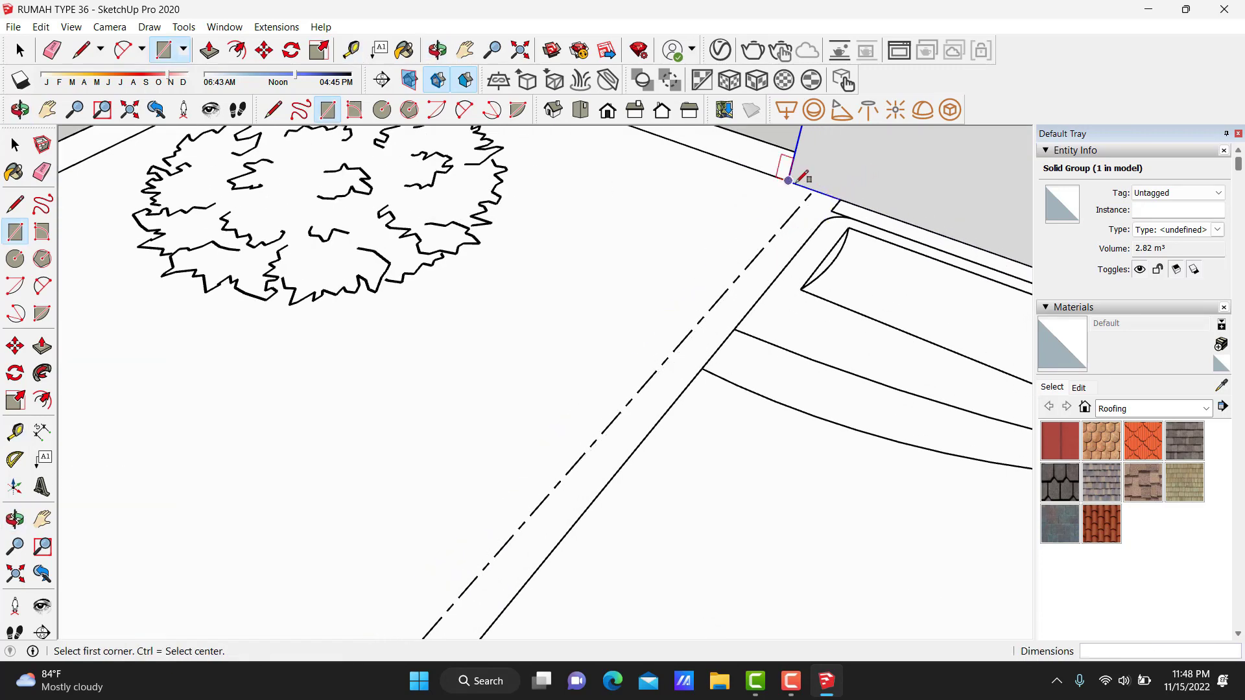
{"action": "scroll", "coordinate": [657, 383], "scroll_direction": "down", "scroll_amount": 3}
{"action": "middle_click_drag", "start_coordinate": [495, 542], "coordinate": [576, 401]}
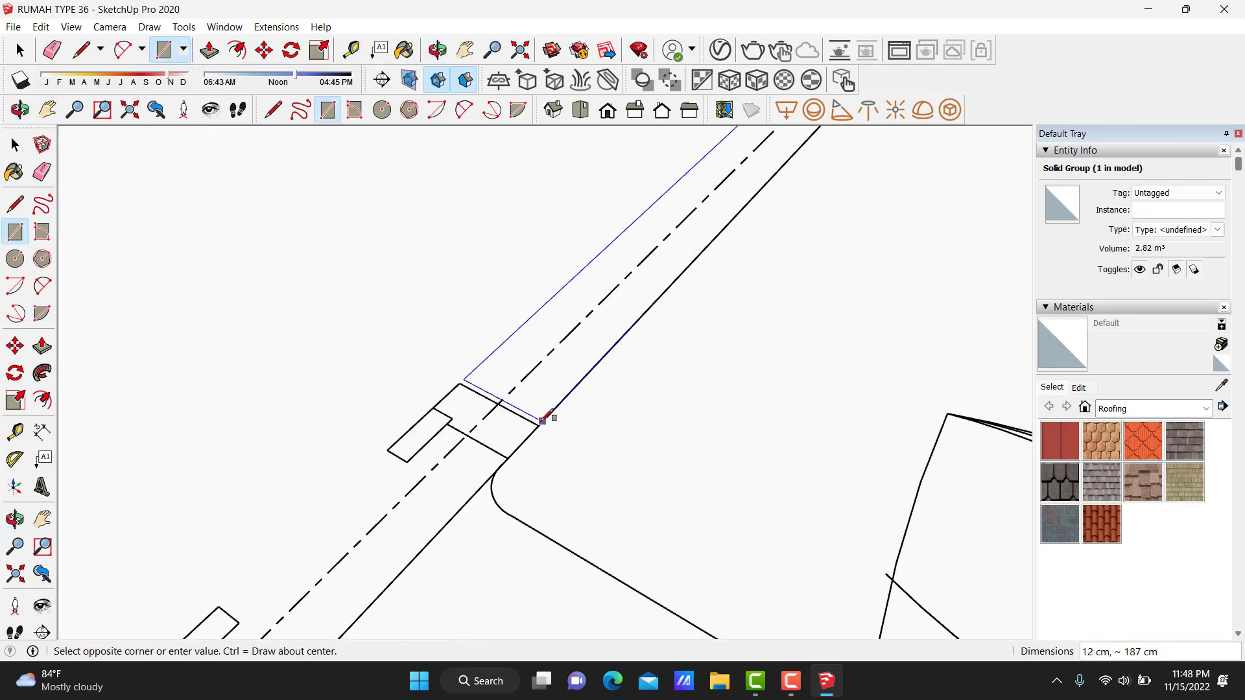
{"action": "left_click_drag", "start_coordinate": [543, 384], "coordinate": [548, 361]}
{"action": "type", "text": "4"}
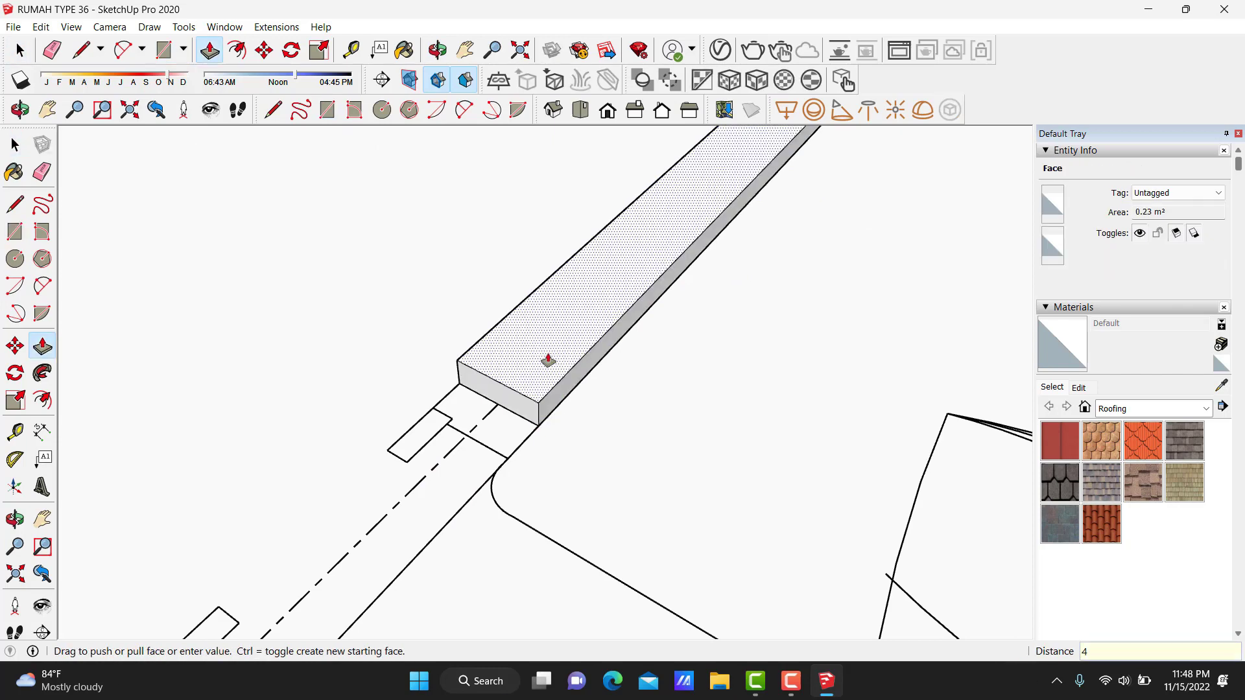
{"action": "type", "text": "00"}
{"action": "key", "text": "Return"}
{"action": "key", "text": "space"}
Make the new 12 cm wall a 0.9 m³ solid group.
{"action": "triple_click", "coordinate": [549, 353]}
{"action": "right_click", "coordinate": [549, 353]}
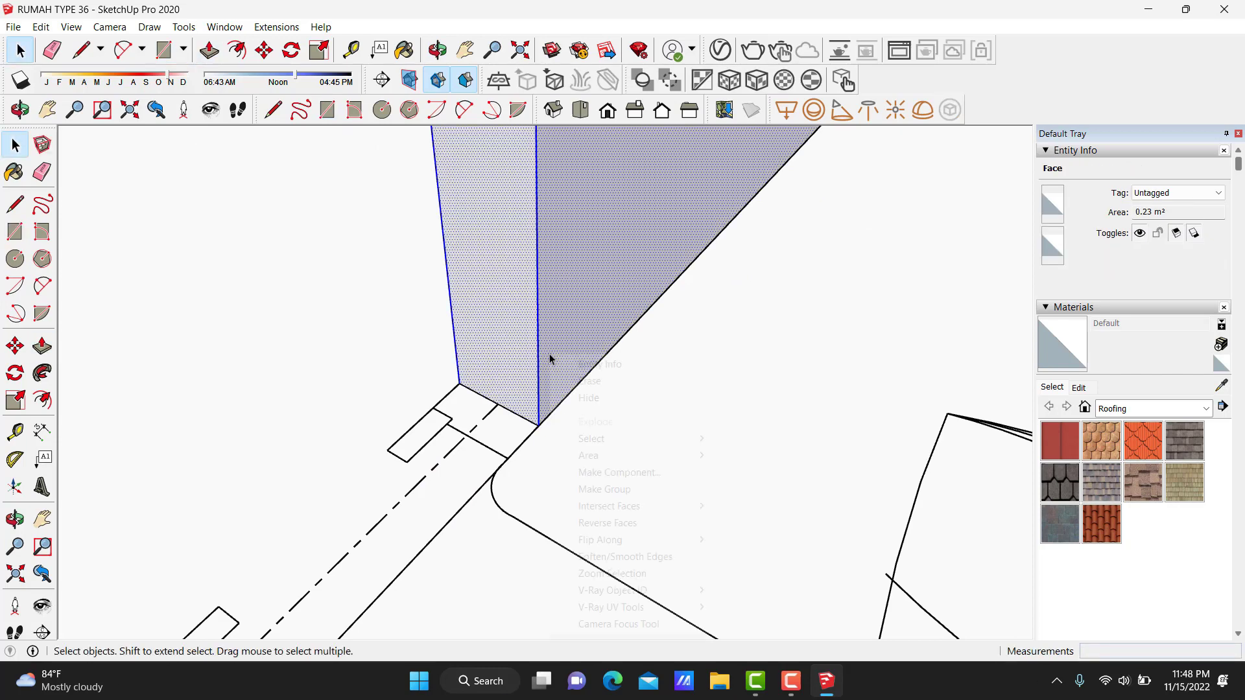
{"action": "left_click", "coordinate": [613, 487]}
Start copying the 0.9 m³ wall panel from its base corner with Move.
{"action": "scroll", "coordinate": [538, 424], "scroll_direction": "down", "scroll_amount": 3}
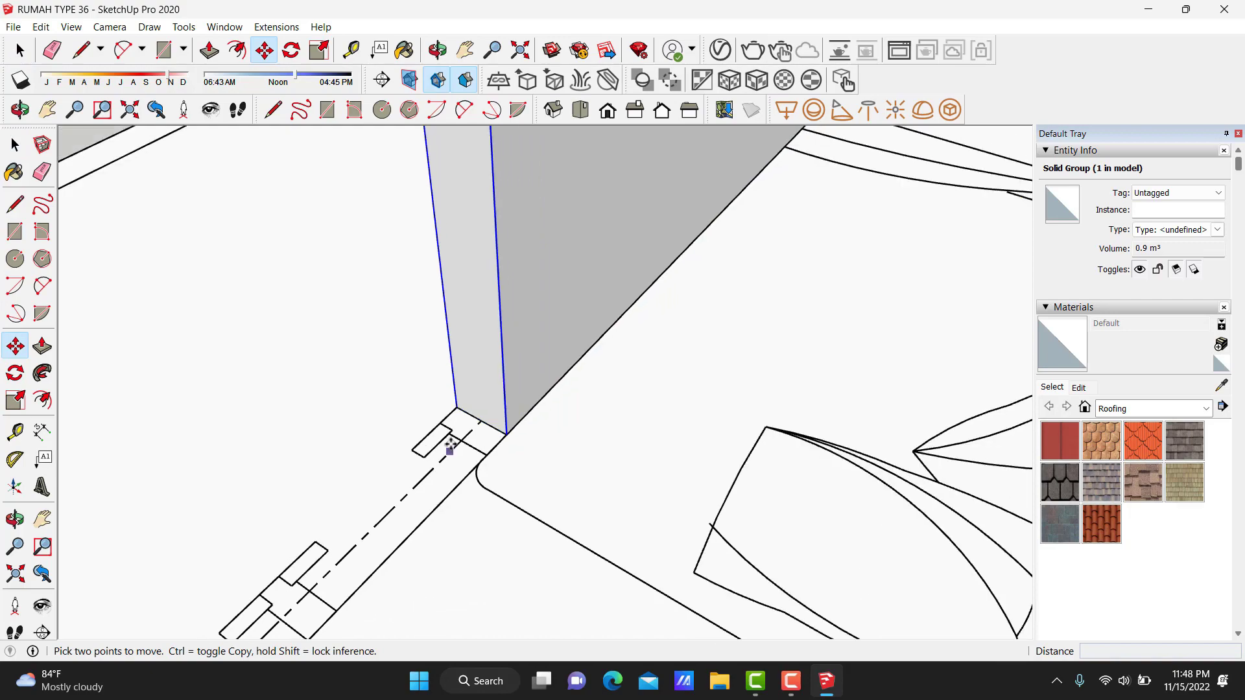
{"action": "scroll", "coordinate": [445, 440], "scroll_direction": "up", "scroll_amount": 5}
{"action": "middle_click_drag", "start_coordinate": [742, 451], "coordinate": [706, 466]}
{"action": "scroll", "coordinate": [674, 441], "scroll_direction": "up", "scroll_amount": 3}
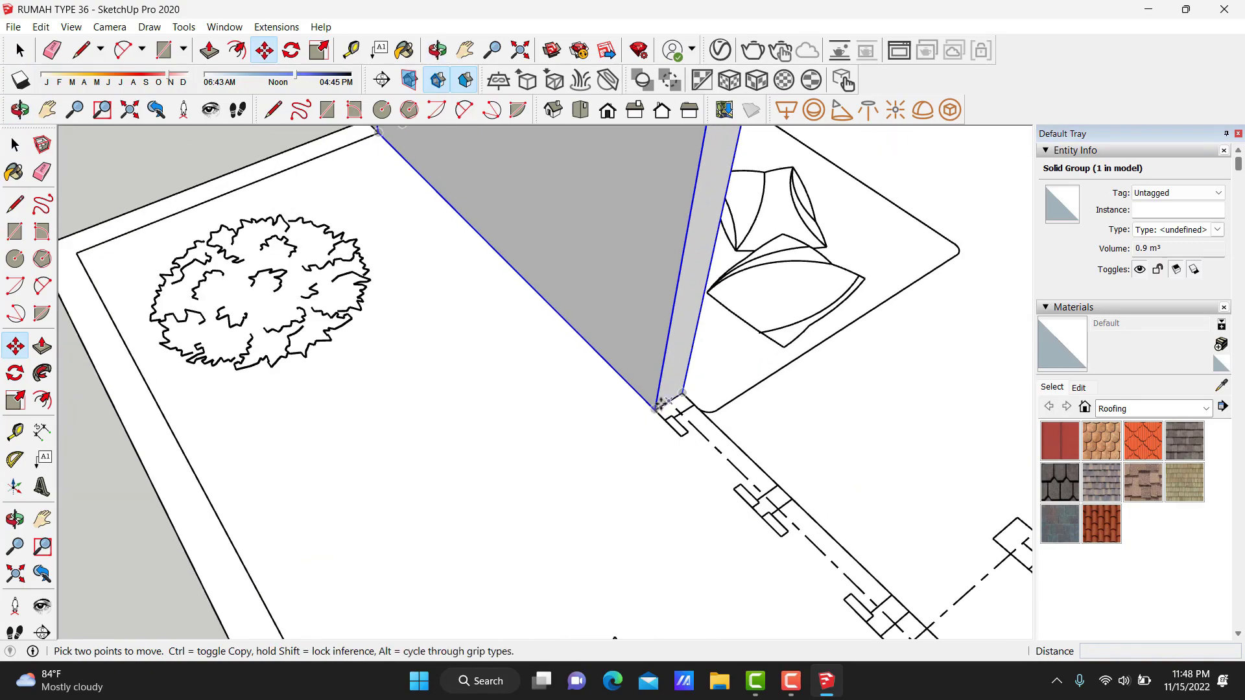
{"action": "scroll", "coordinate": [518, 350], "scroll_direction": "down", "scroll_amount": 3}
{"action": "key", "text": "m"}
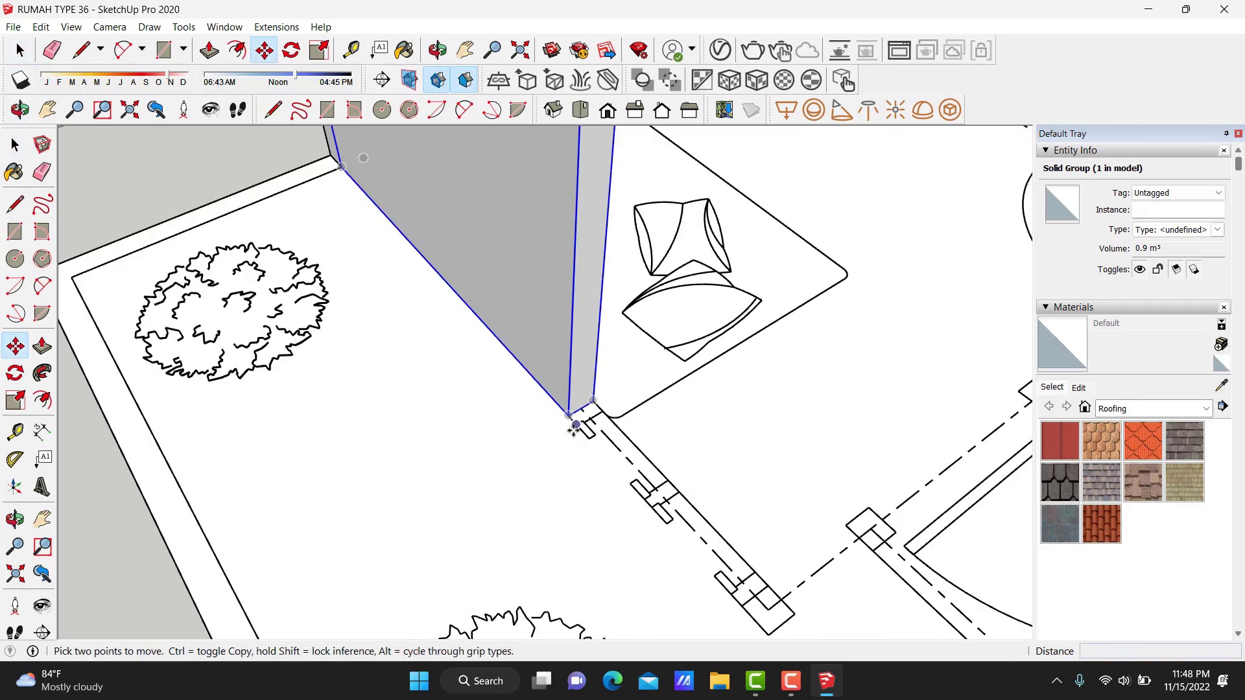
{"action": "scroll", "coordinate": [571, 415], "scroll_direction": "up", "scroll_amount": 3}
{"action": "scroll", "coordinate": [567, 412], "scroll_direction": "down", "scroll_amount": 3}
{"action": "scroll", "coordinate": [389, 513], "scroll_direction": "down", "scroll_amount": 2}
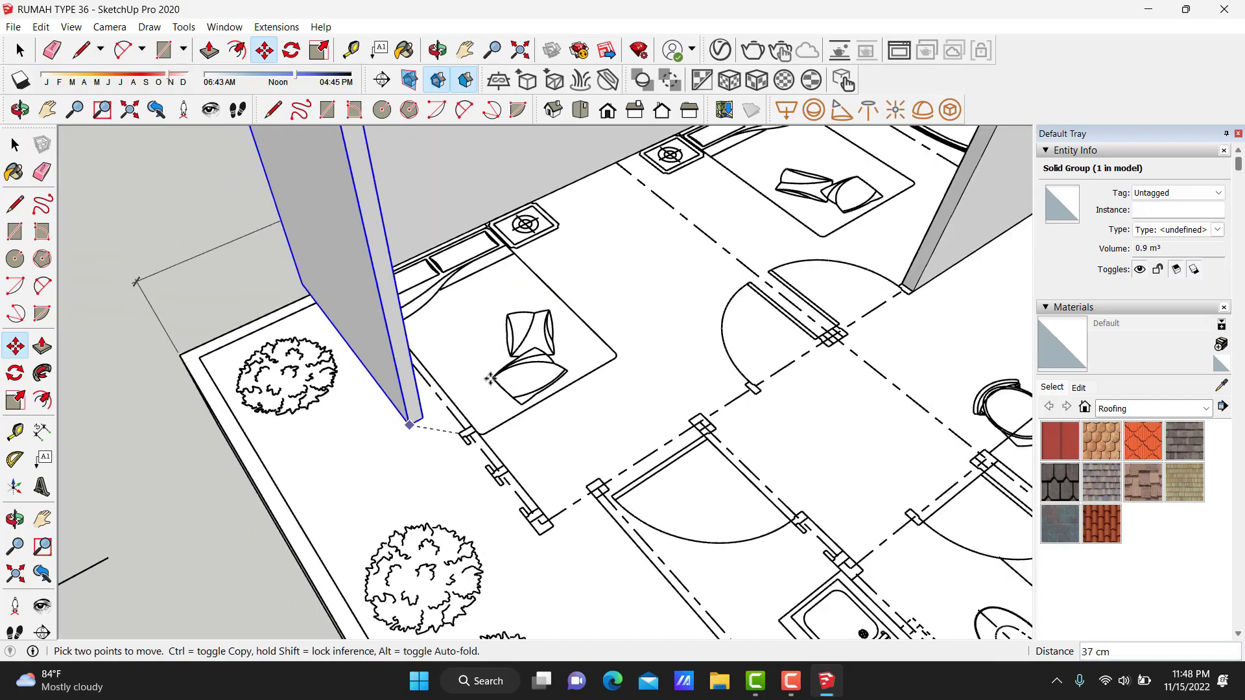
{"action": "mouse_move", "coordinate": [389, 513]}
{"action": "middle_mouse_down"}
{"action": "mouse_move", "coordinate": [351, 472]}
{"action": "mouse_move", "coordinate": [402, 454]}
{"action": "mouse_move", "coordinate": [480, 476]}
{"action": "mouse_move", "coordinate": [518, 389]}
{"action": "middle_mouse_up"}
{"action": "scroll", "coordinate": [579, 312], "scroll_direction": "up", "scroll_amount": 4}
{"action": "scroll", "coordinate": [579, 312], "scroll_direction": "down", "scroll_amount": 2}
Drop the copied panel onto the wall line beside the car parking area.
{"action": "mouse_move", "coordinate": [333, 452]}
{"action": "middle_mouse_down"}
{"action": "mouse_move", "coordinate": [288, 467]}
{"action": "mouse_move", "coordinate": [233, 564]}
{"action": "mouse_move", "coordinate": [134, 471]}
{"action": "middle_mouse_up"}
{"action": "scroll", "coordinate": [679, 340], "scroll_direction": "up", "scroll_amount": 2}
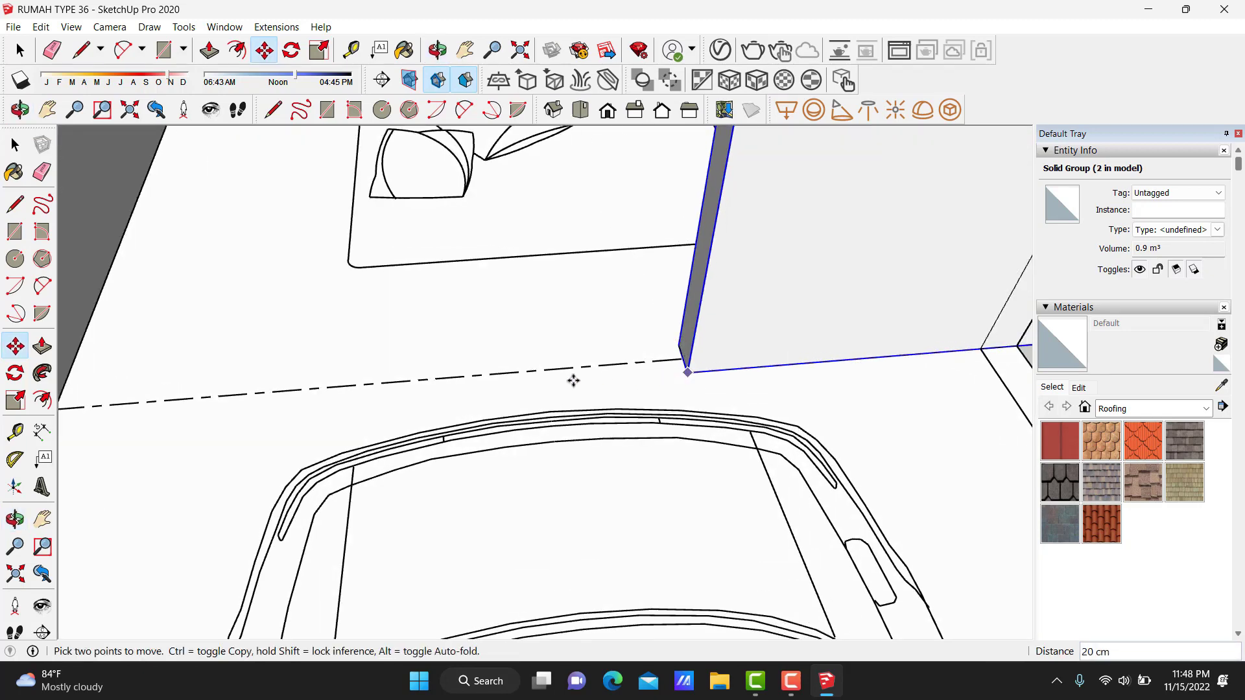
{"action": "middle_click_drag", "start_coordinate": [236, 411], "coordinate": [339, 408]}
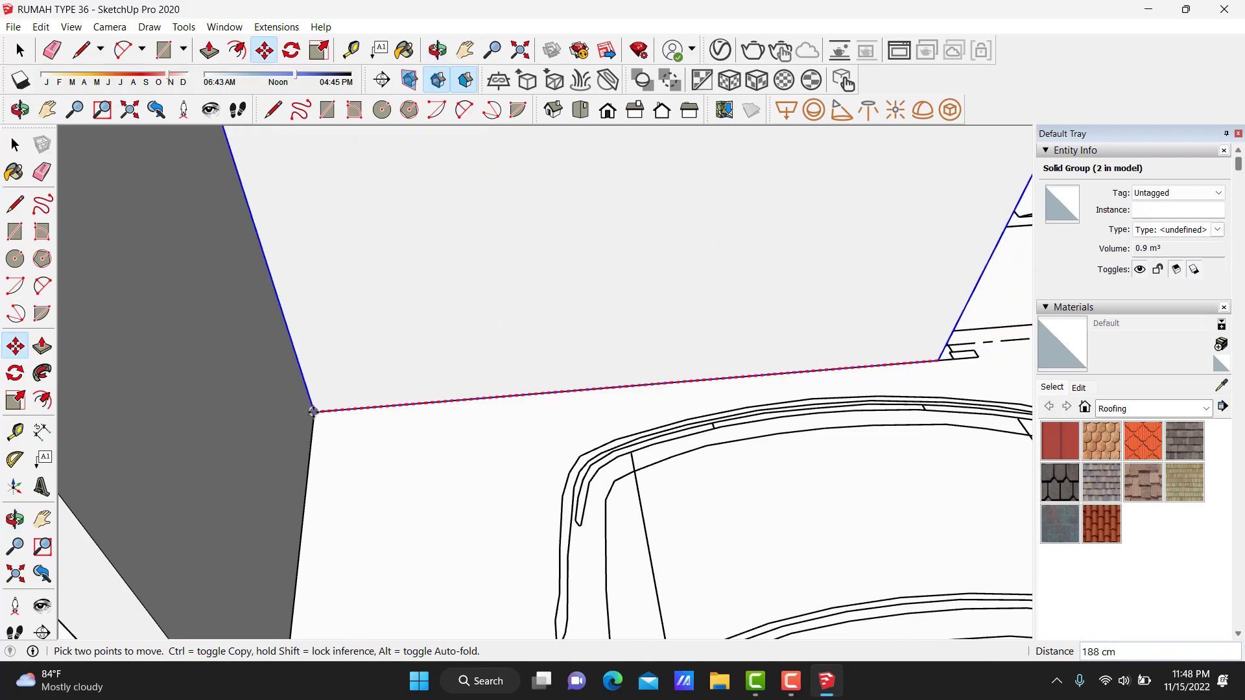
{"action": "scroll", "coordinate": [702, 415], "scroll_direction": "down", "scroll_amount": 3}
{"action": "middle_click_drag", "start_coordinate": [702, 415], "coordinate": [675, 447]}
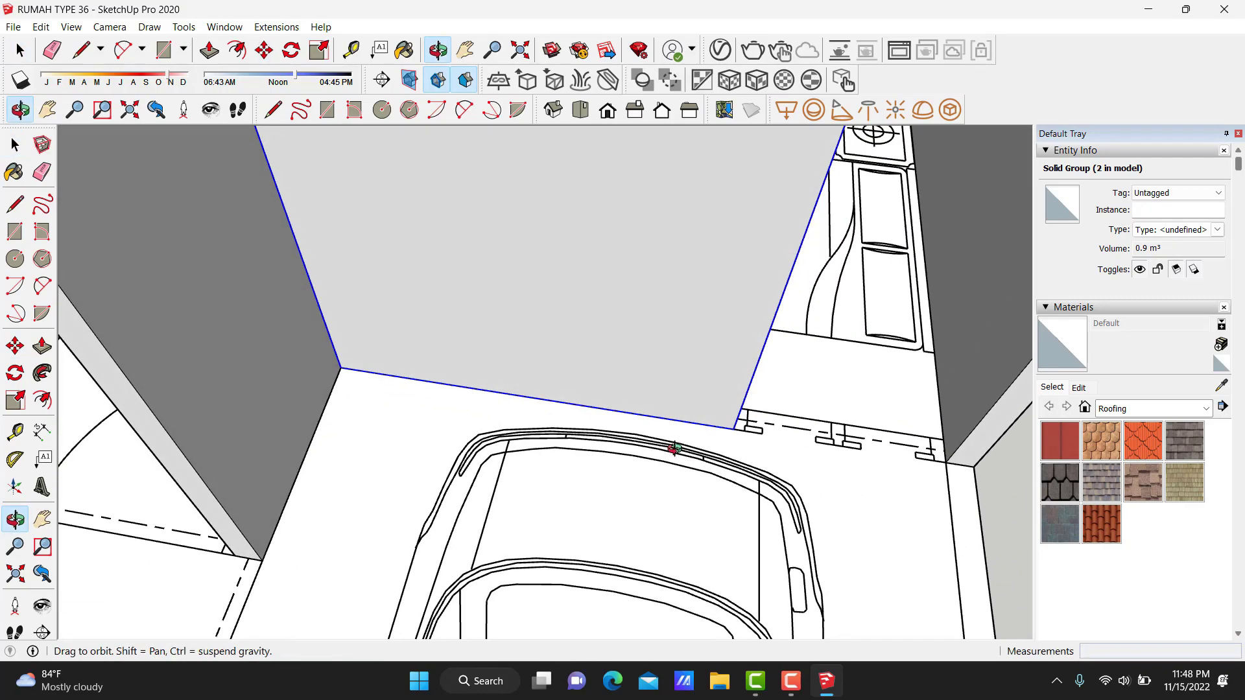
{"action": "key", "text": "space"}
{"action": "scroll", "coordinate": [548, 477], "scroll_direction": "down", "scroll_amount": 2}
{"action": "middle_click_drag", "start_coordinate": [548, 477], "coordinate": [649, 441]}
{"action": "scroll", "coordinate": [338, 445], "scroll_direction": "up", "scroll_amount": 3}
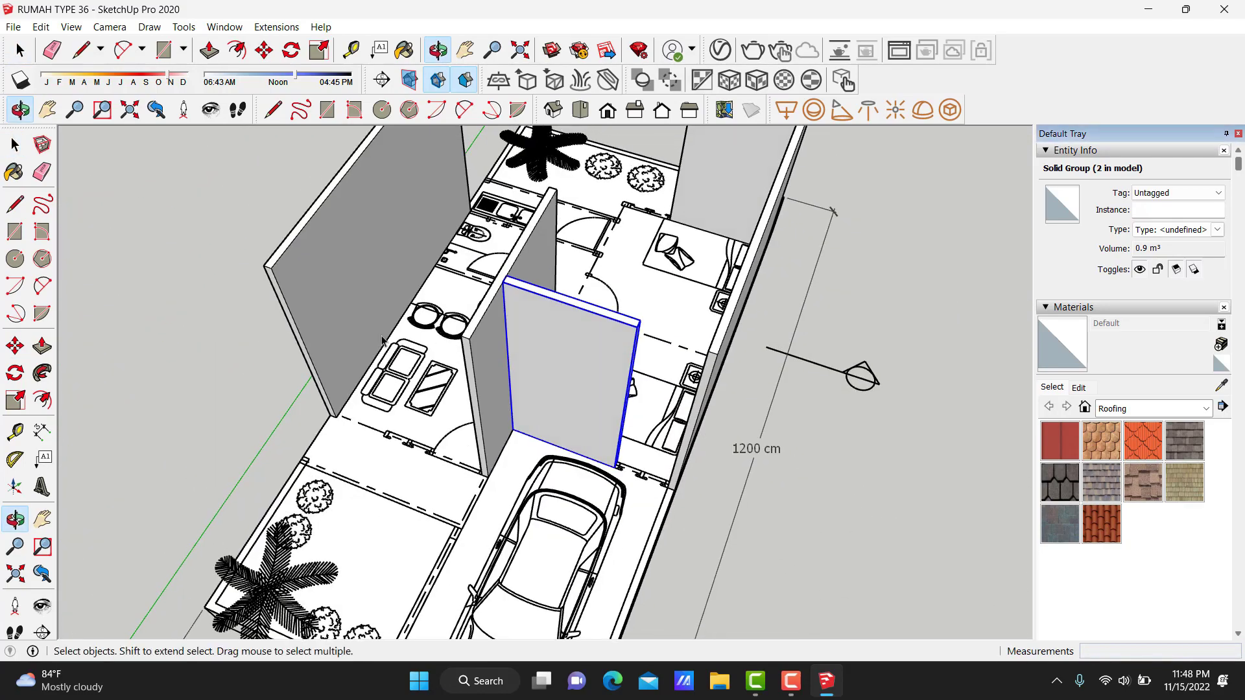
{"action": "scroll", "coordinate": [337, 446], "scroll_direction": "up", "scroll_amount": 3}
{"action": "scroll", "coordinate": [337, 445], "scroll_direction": "up", "scroll_amount": 2}
{"action": "key", "text": "r"}
{"action": "scroll", "coordinate": [455, 456], "scroll_direction": "up", "scroll_amount": 2}
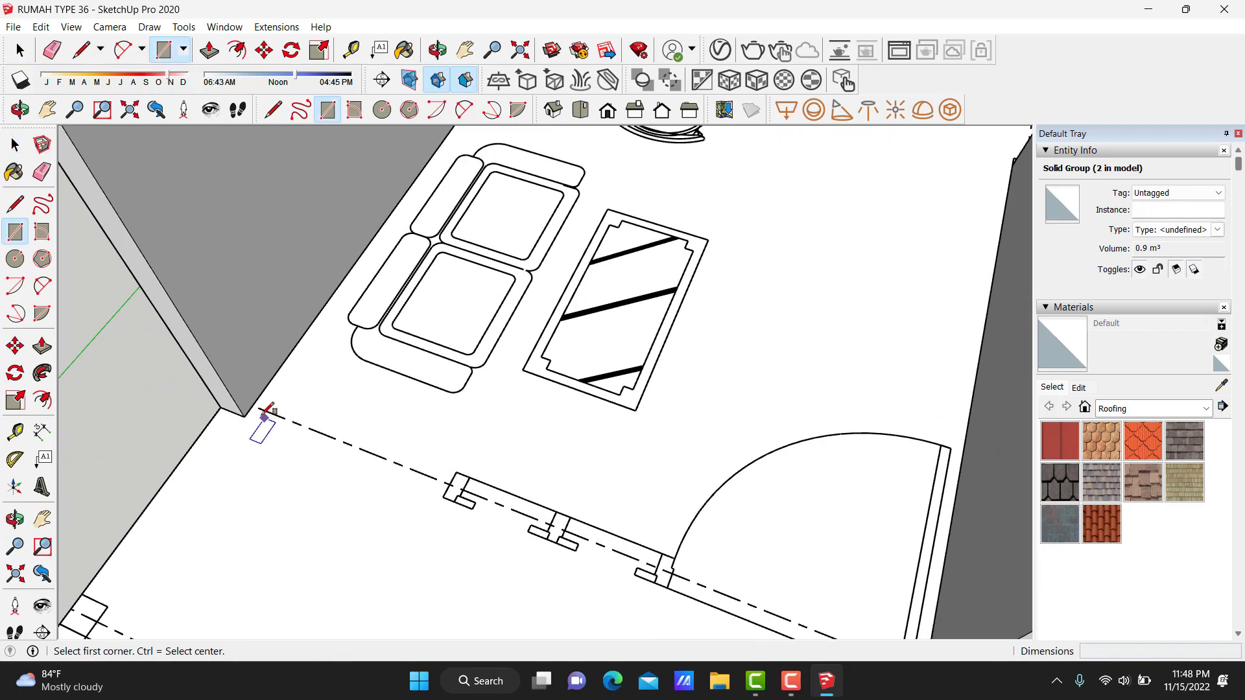
Raise the first wall strip beside the existing wall to 400 cm and group it.
{"action": "scroll", "coordinate": [454, 470], "scroll_direction": "up", "scroll_amount": 1}
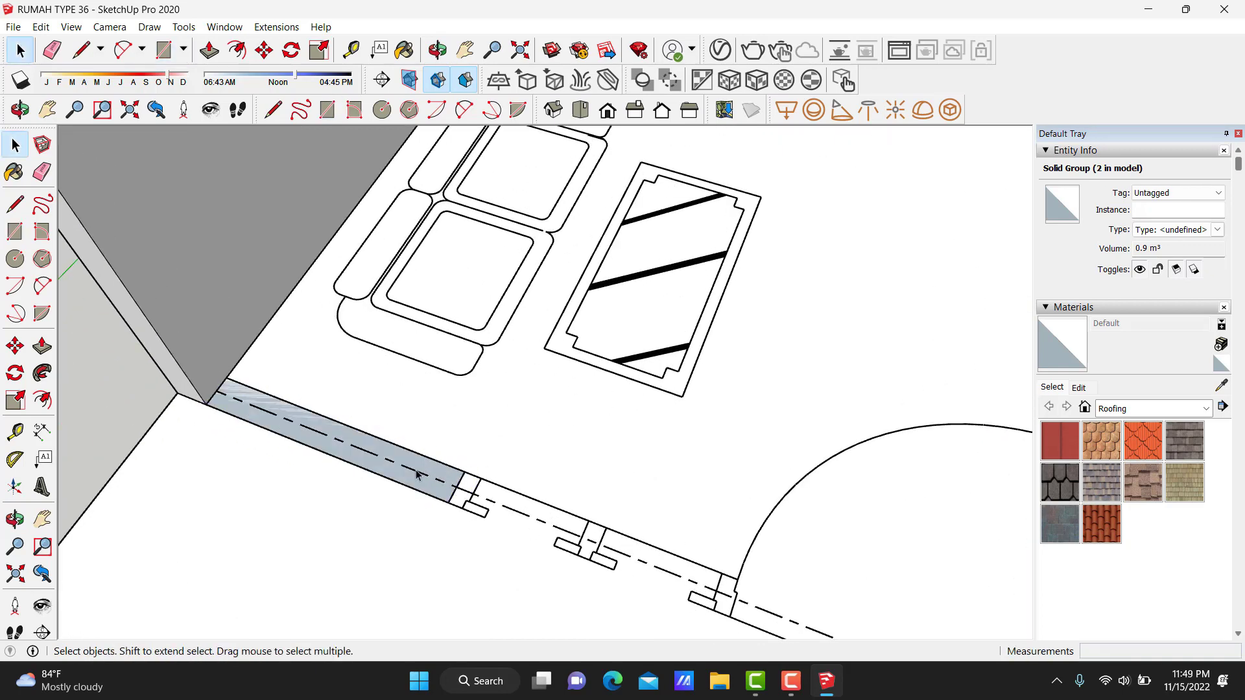
{"action": "left_click", "coordinate": [403, 442]}
{"action": "type", "text": "30"}
{"action": "key", "text": "Return"}
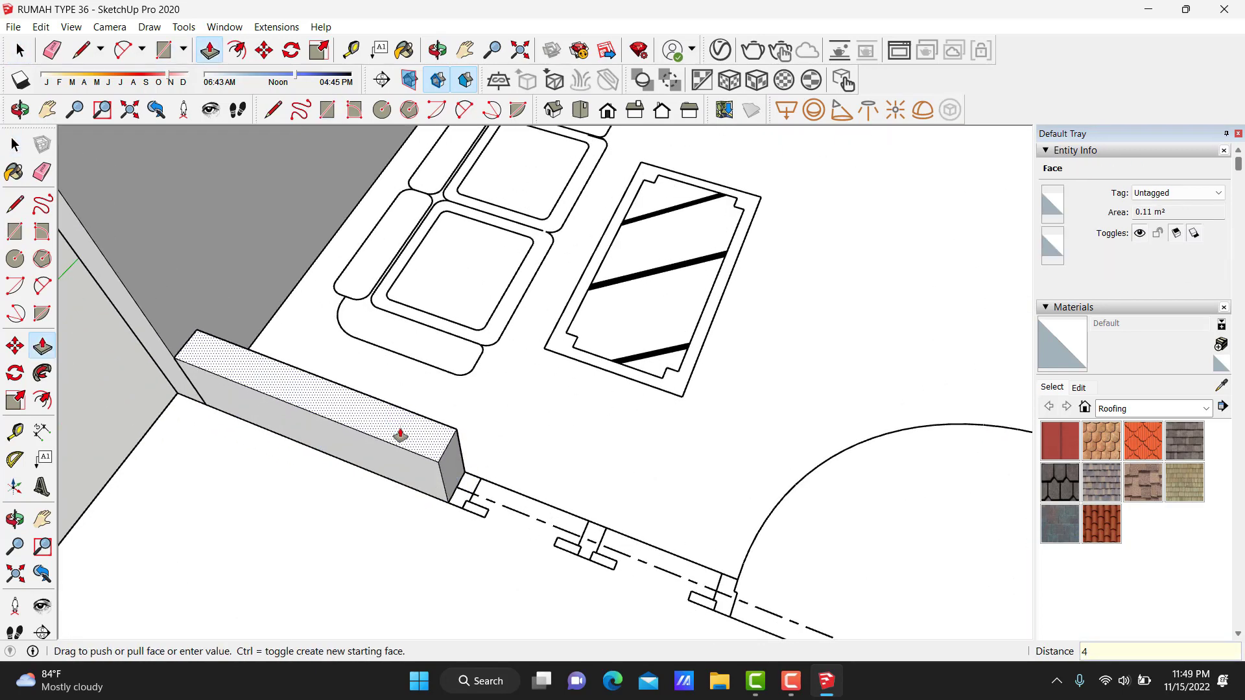
{"action": "middle_click_drag", "start_coordinate": [385, 436], "coordinate": [356, 328]}
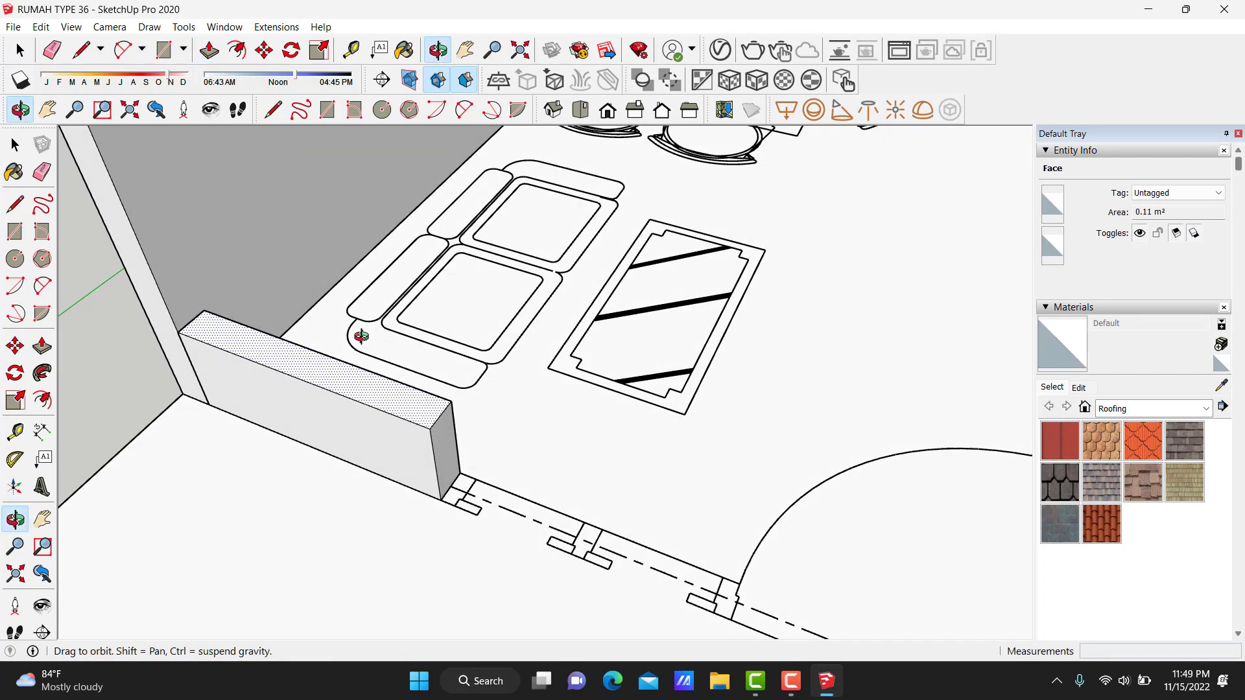
{"action": "type", "text": "400"}
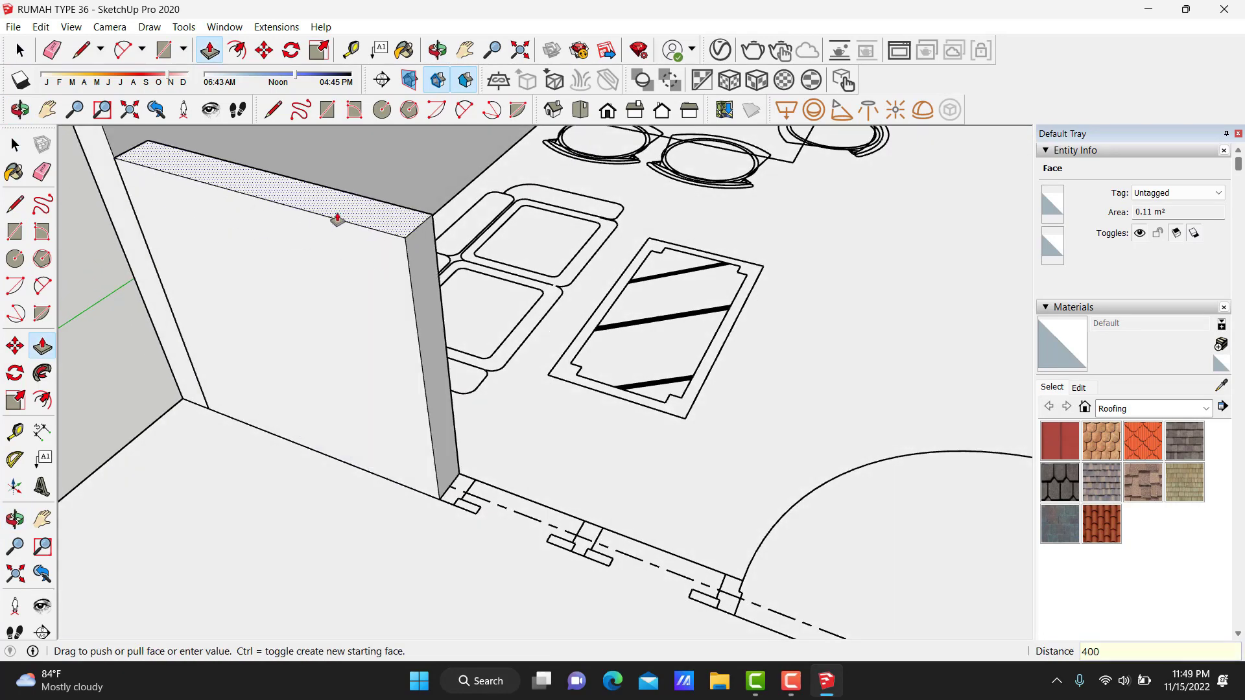
{"action": "key", "text": "Return"}
{"action": "key", "text": "space"}
{"action": "triple_click", "coordinate": [337, 219]}
{"action": "right_click", "coordinate": [337, 219]}
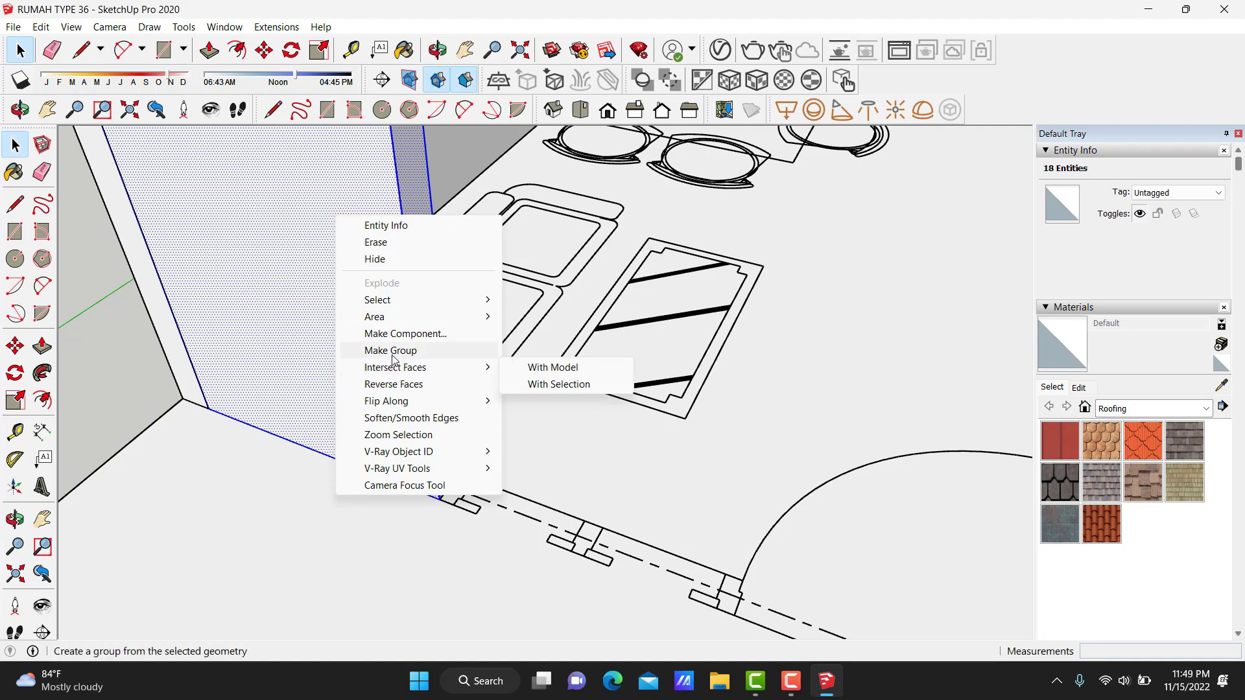
{"action": "left_click", "coordinate": [393, 350]}
Raise the bathroom wall strip to 400 cm and make it a group.
{"action": "scroll", "coordinate": [374, 389], "scroll_direction": "down", "scroll_amount": 2}
{"action": "middle_click_drag", "start_coordinate": [375, 389], "coordinate": [546, 414]}
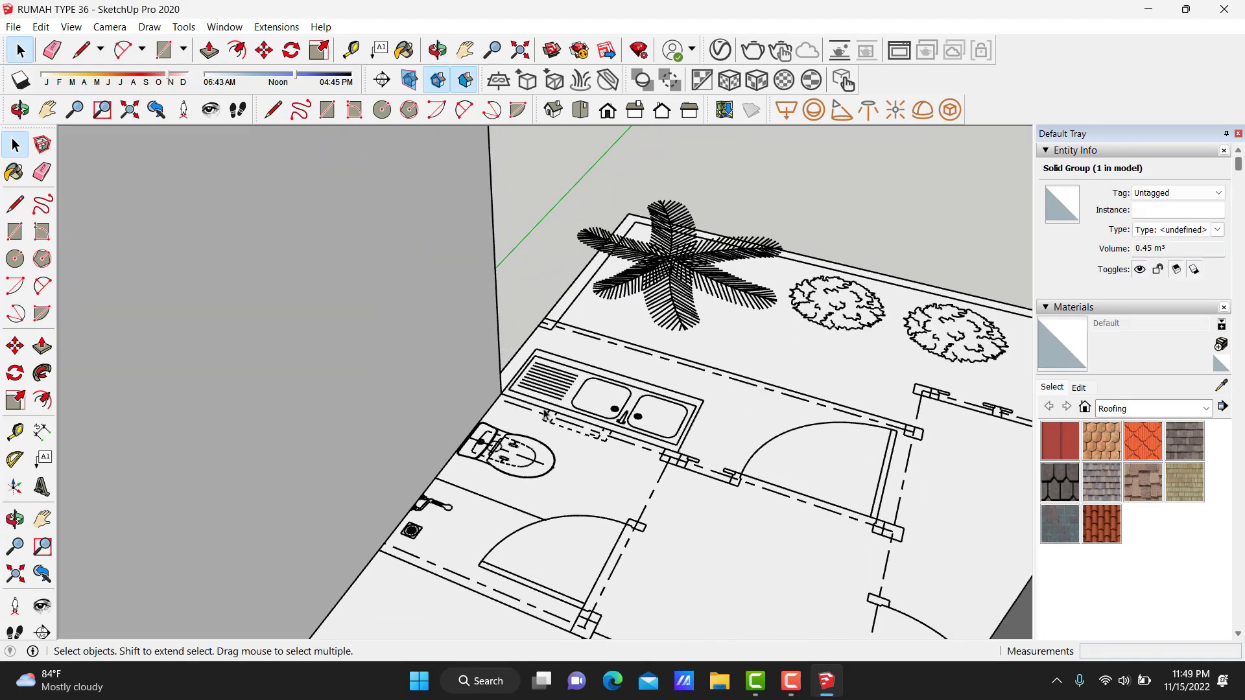
{"action": "key", "text": "r"}
{"action": "scroll", "coordinate": [415, 552], "scroll_direction": "up", "scroll_amount": 2}
{"action": "scroll", "coordinate": [364, 542], "scroll_direction": "up", "scroll_amount": 2}
{"action": "scroll", "coordinate": [833, 558], "scroll_direction": "up", "scroll_amount": 1}
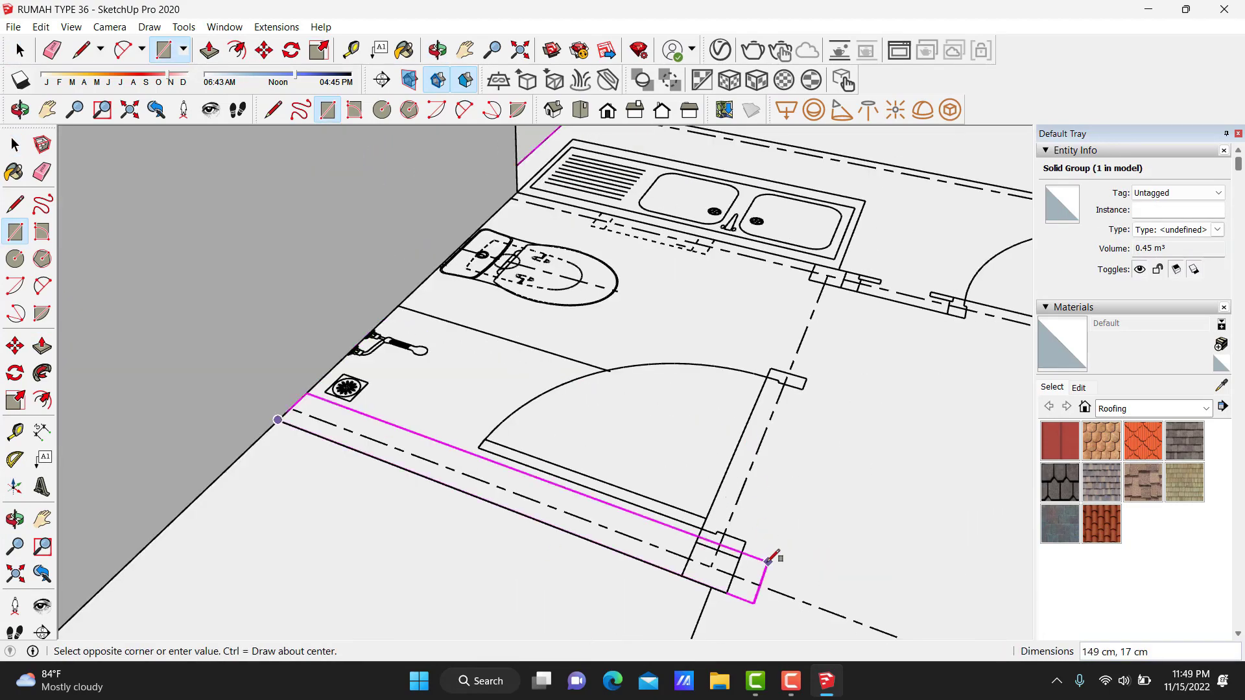
{"action": "scroll", "coordinate": [771, 555], "scroll_direction": "up", "scroll_amount": 2}
{"action": "left_click_drag", "start_coordinate": [698, 573], "coordinate": [699, 563]}
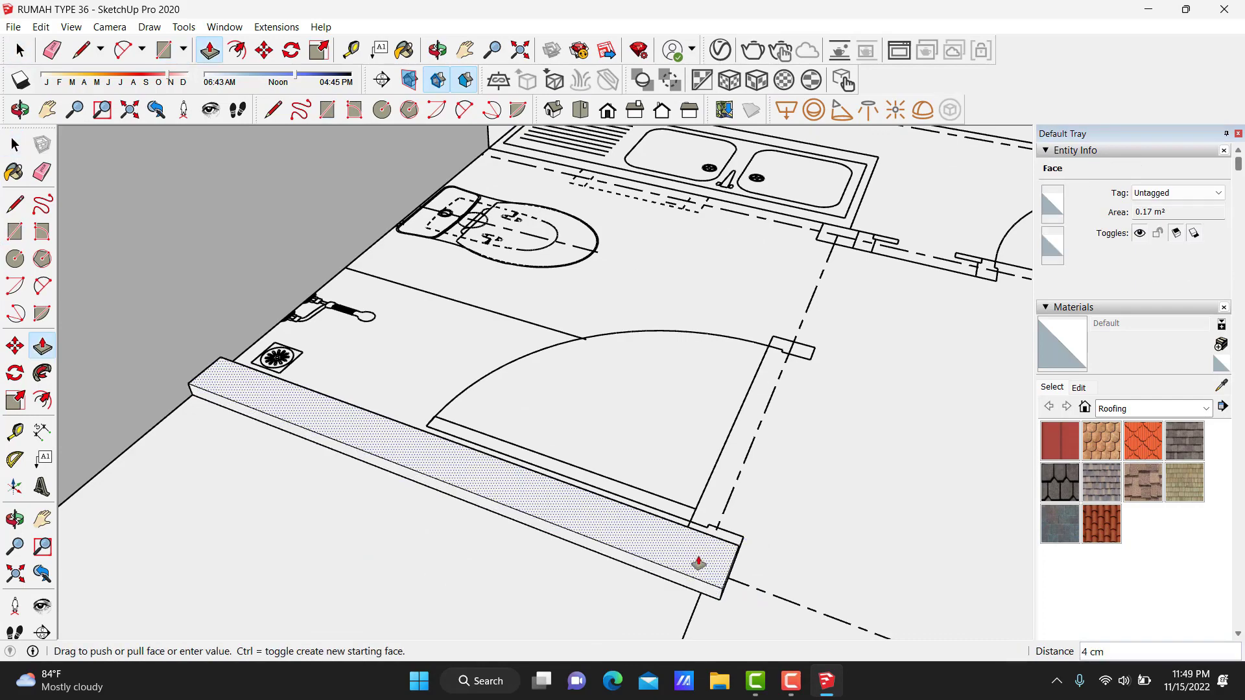
{"action": "type", "text": "400"}
{"action": "key", "text": "Return"}
{"action": "key", "text": "space"}
{"action": "right_click", "coordinate": [699, 562]}
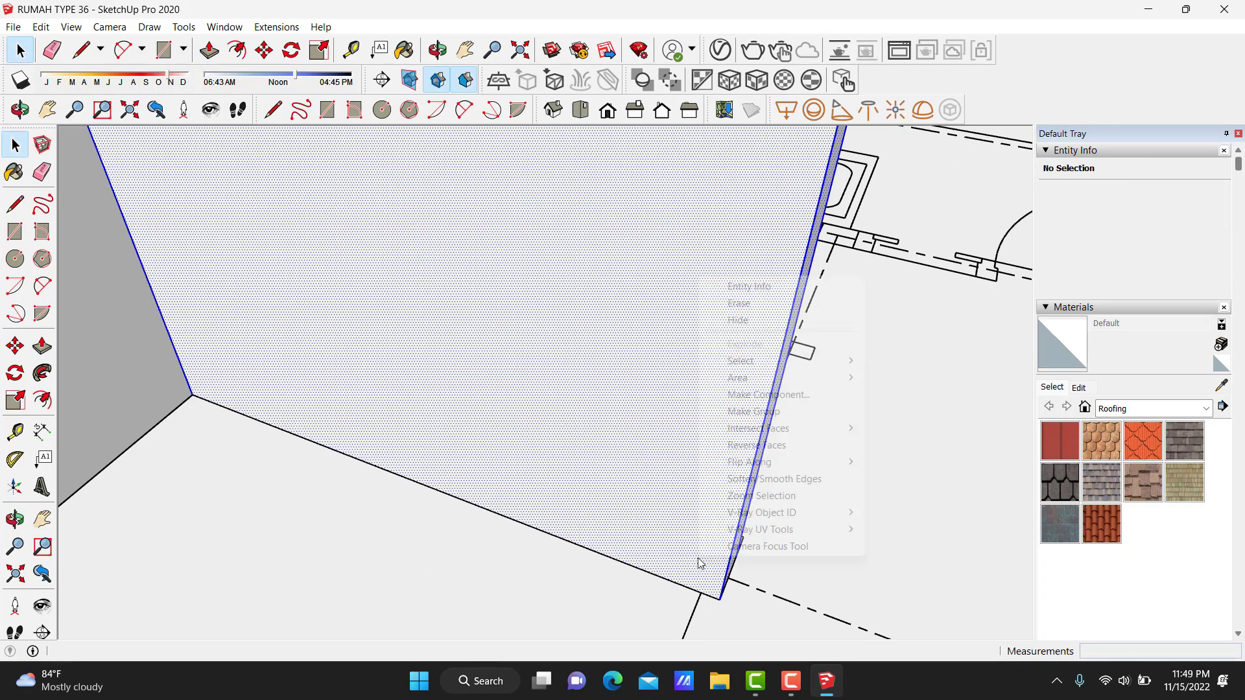
{"action": "left_click", "coordinate": [780, 413]}
Extrude the kitchen wall strip to wall height and group it.
{"action": "scroll", "coordinate": [597, 556], "scroll_direction": "down", "scroll_amount": 5}
{"action": "key", "text": "space"}
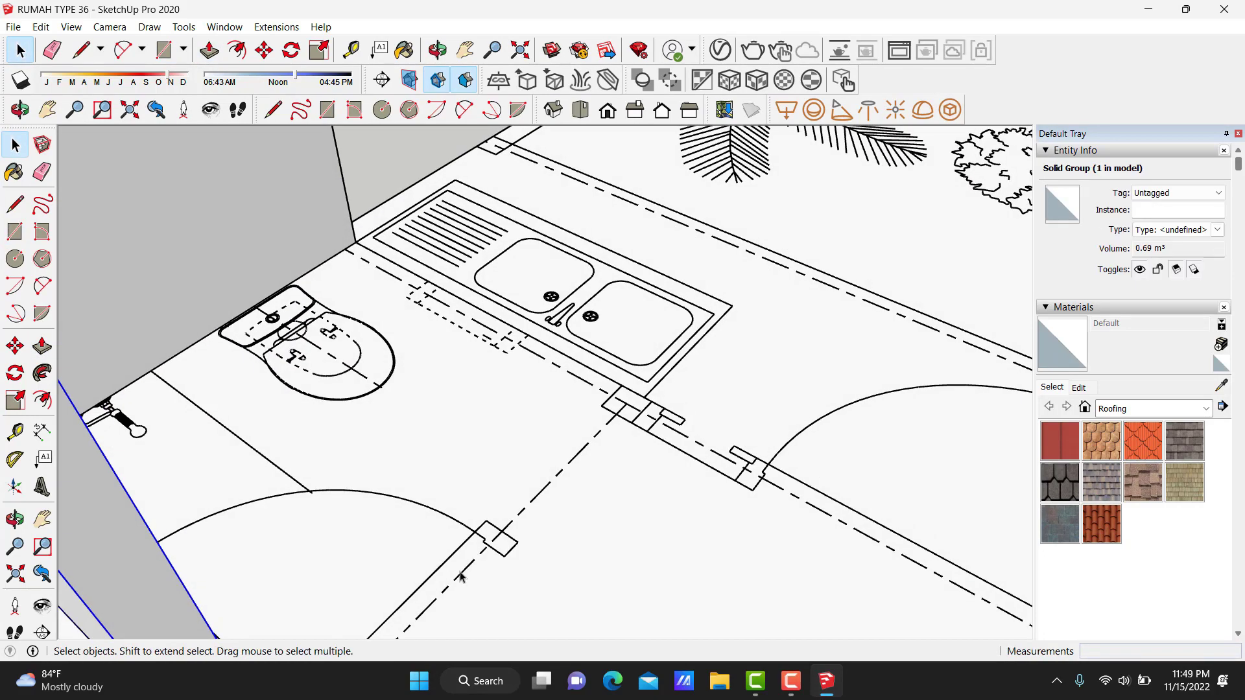
{"action": "key", "text": "r"}
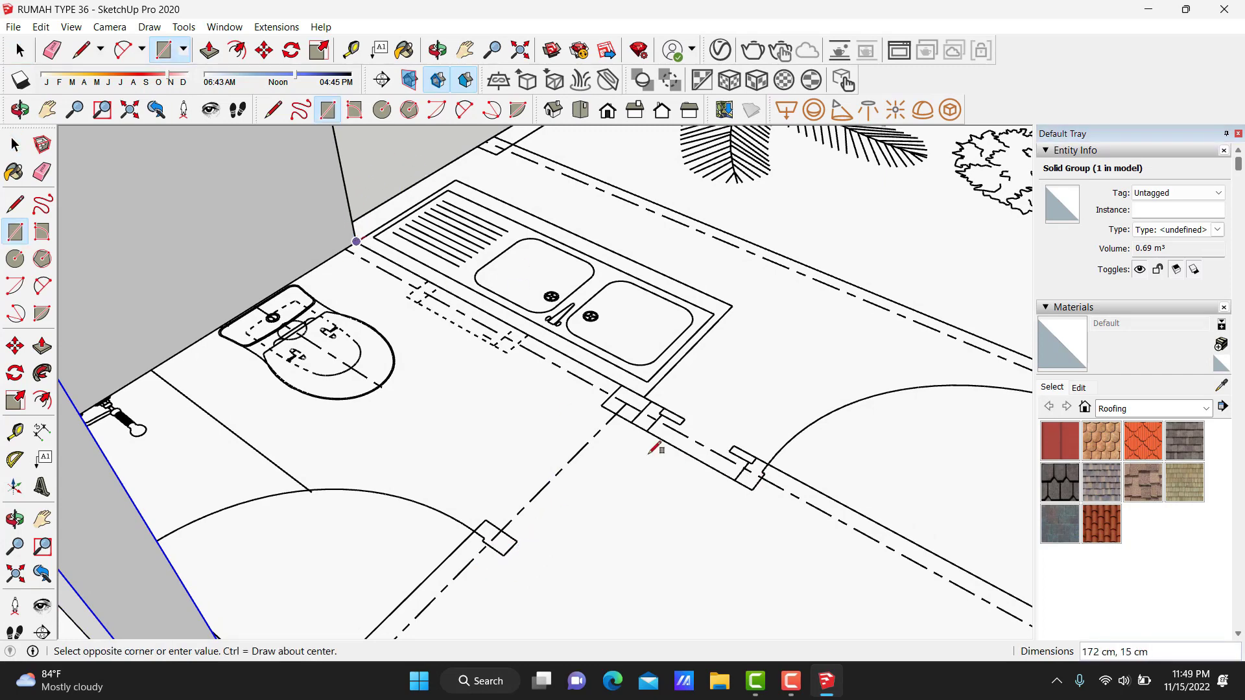
{"action": "scroll", "coordinate": [655, 448], "scroll_direction": "up", "scroll_amount": 2}
{"action": "scroll", "coordinate": [621, 413], "scroll_direction": "up", "scroll_amount": 1}
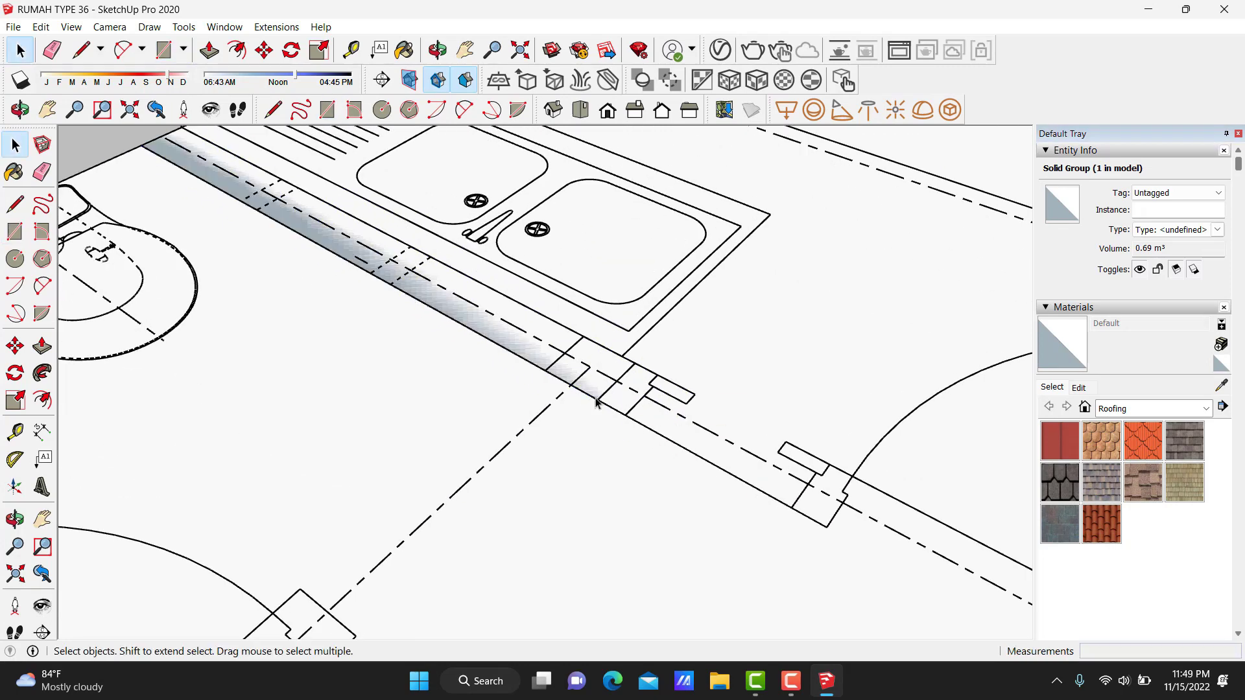
{"action": "type", "text": "400"}
{"action": "key", "text": "Return"}
{"action": "key", "text": "space"}
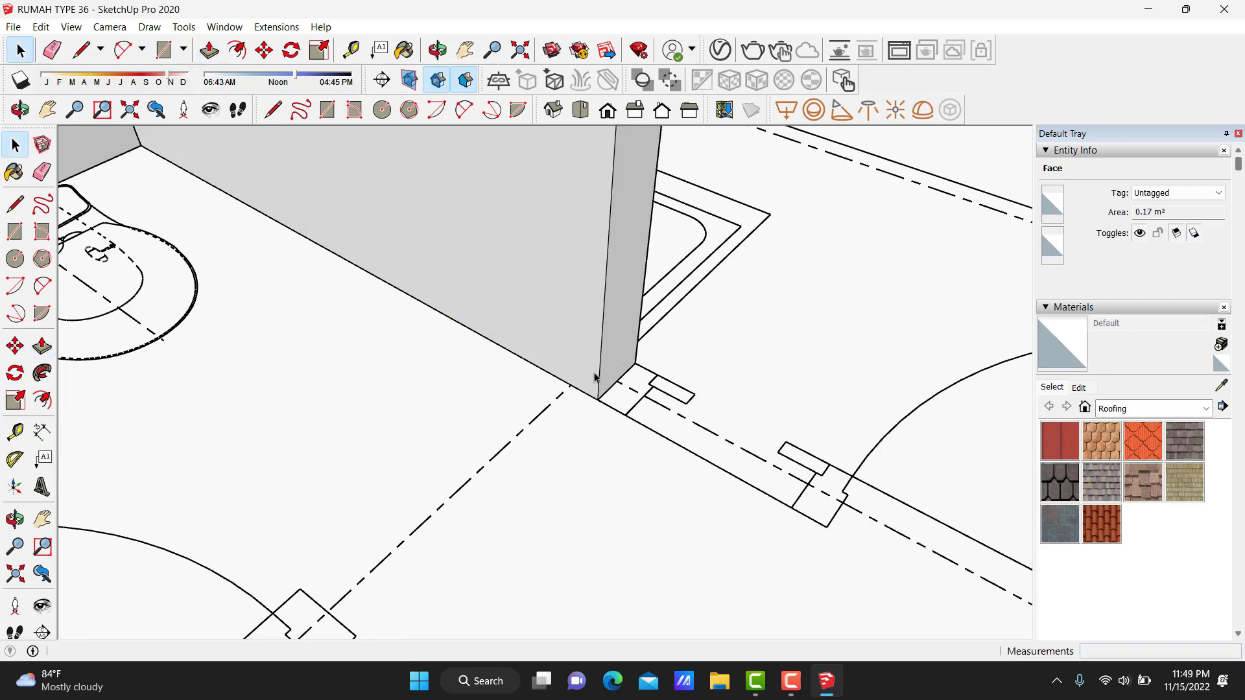
{"action": "right_click", "coordinate": [594, 378]}
{"action": "left_click", "coordinate": [659, 512]}
Raise the next floor strip into a wall and group the new wall box.
{"action": "scroll", "coordinate": [568, 442], "scroll_direction": "down", "scroll_amount": 2}
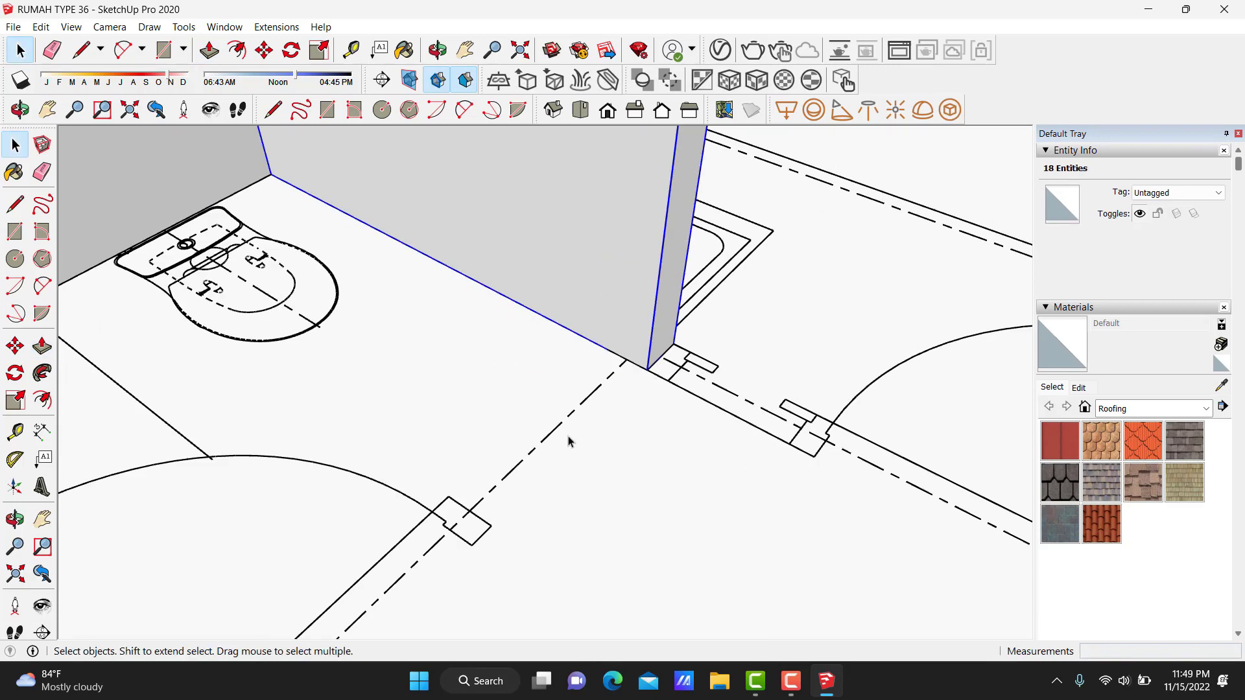
{"action": "scroll", "coordinate": [662, 377], "scroll_direction": "up", "scroll_amount": 1}
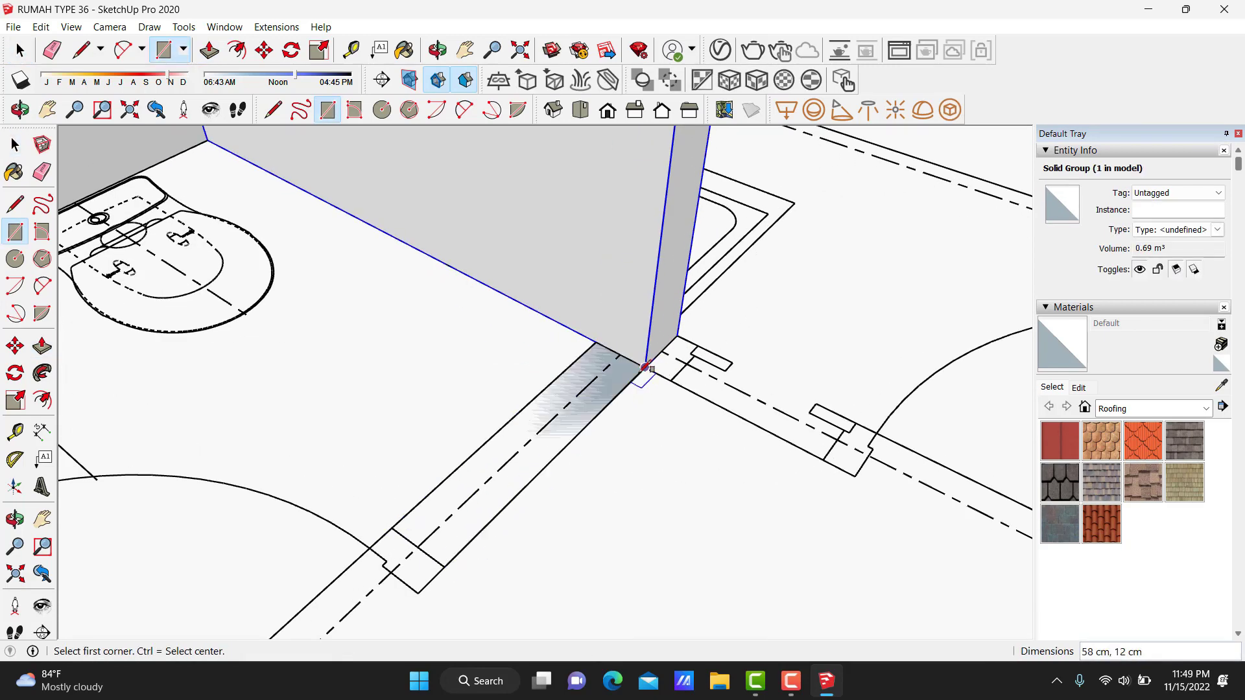
{"action": "left_click", "coordinate": [561, 423]}
{"action": "key", "text": "Return"}
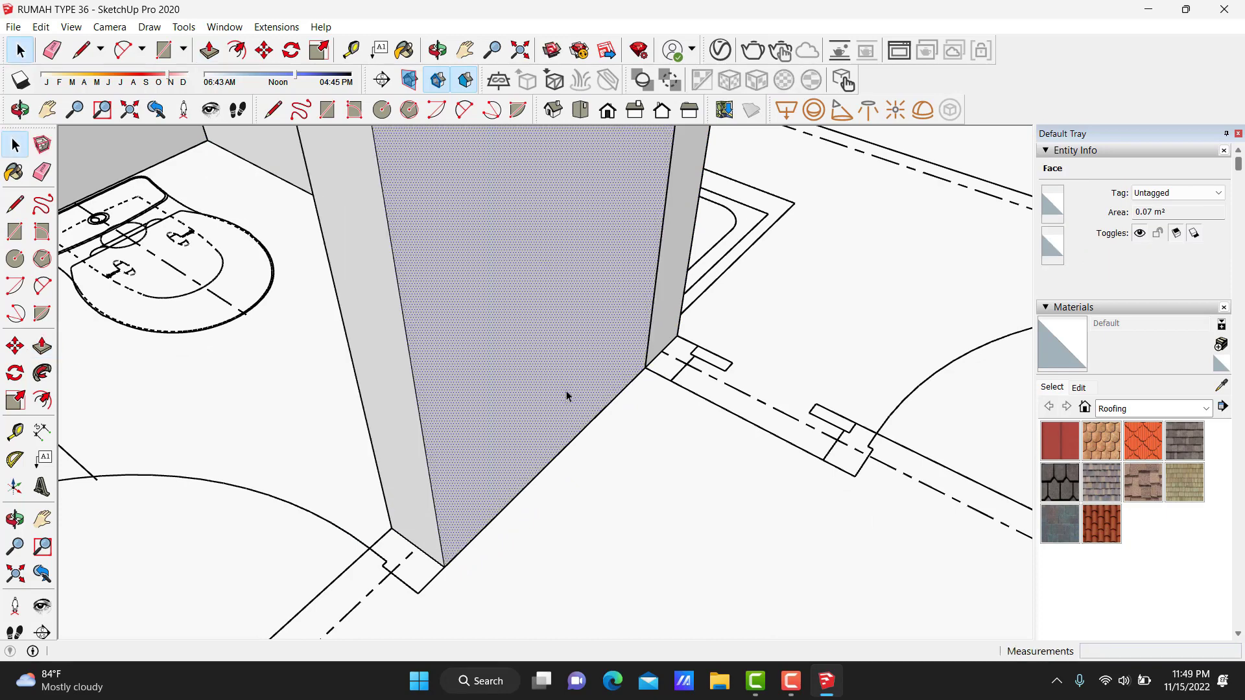
{"action": "key", "text": "space"}
{"action": "triple_click", "coordinate": [567, 391]}
{"action": "right_click", "coordinate": [566, 390]}
{"action": "left_click", "coordinate": [651, 248]}
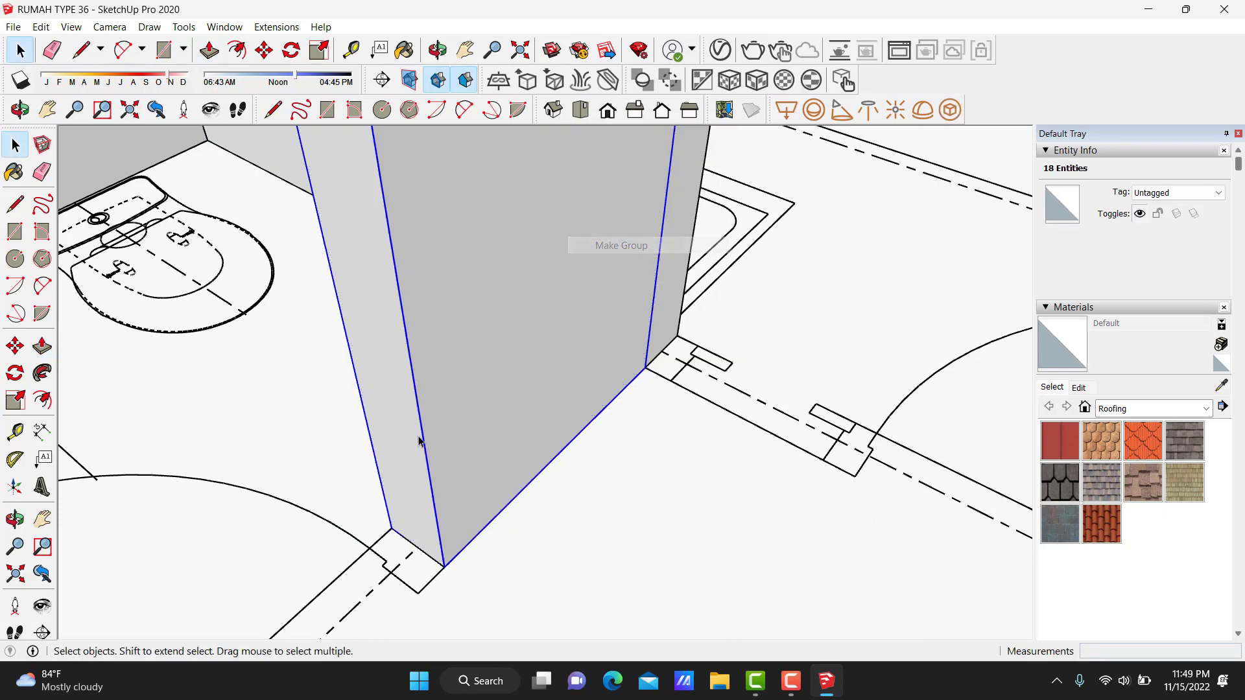
{"action": "middle_click_drag", "start_coordinate": [422, 437], "coordinate": [593, 493]}
Extrude a bedroom partition wall strip to 400 cm and group it.
{"action": "mouse_move", "coordinate": [453, 471]}
{"action": "middle_mouse_down"}
{"action": "mouse_move", "coordinate": [631, 509]}
{"action": "mouse_move", "coordinate": [772, 489]}
{"action": "mouse_move", "coordinate": [517, 517]}
{"action": "mouse_move", "coordinate": [561, 509]}
{"action": "middle_mouse_up"}
{"action": "key", "text": "r"}
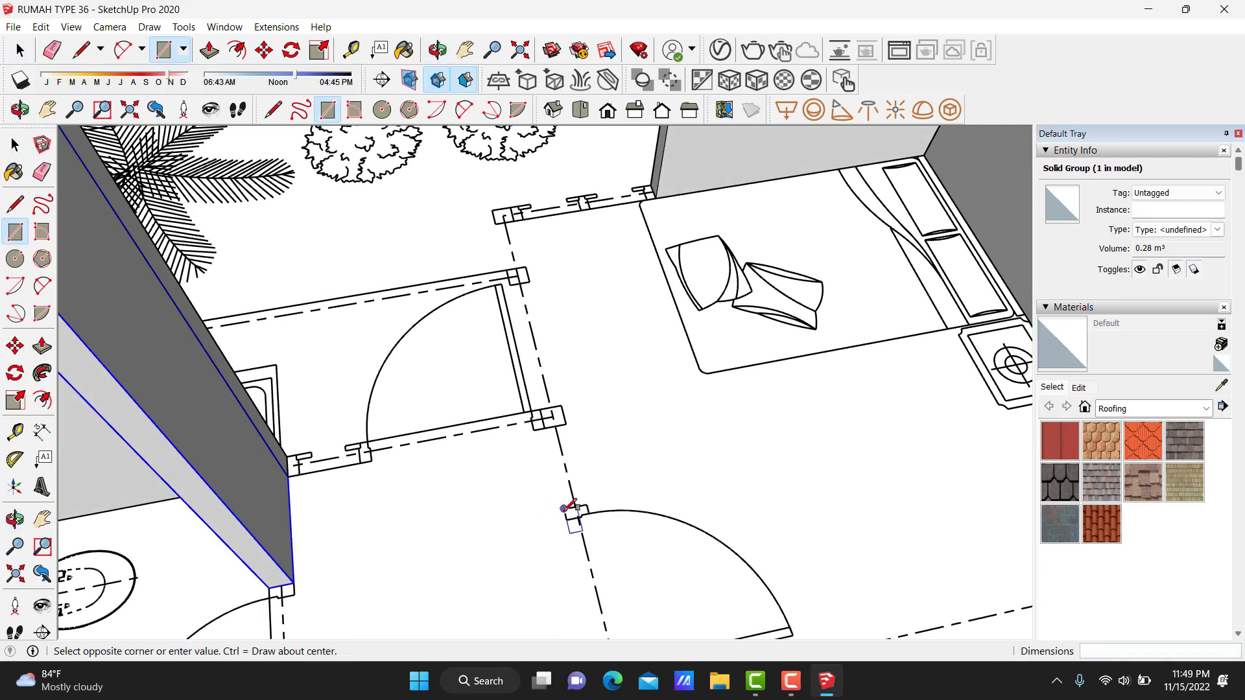
{"action": "scroll", "coordinate": [509, 194], "scroll_direction": "up", "scroll_amount": 2}
{"action": "scroll", "coordinate": [518, 216], "scroll_direction": "up", "scroll_amount": 2}
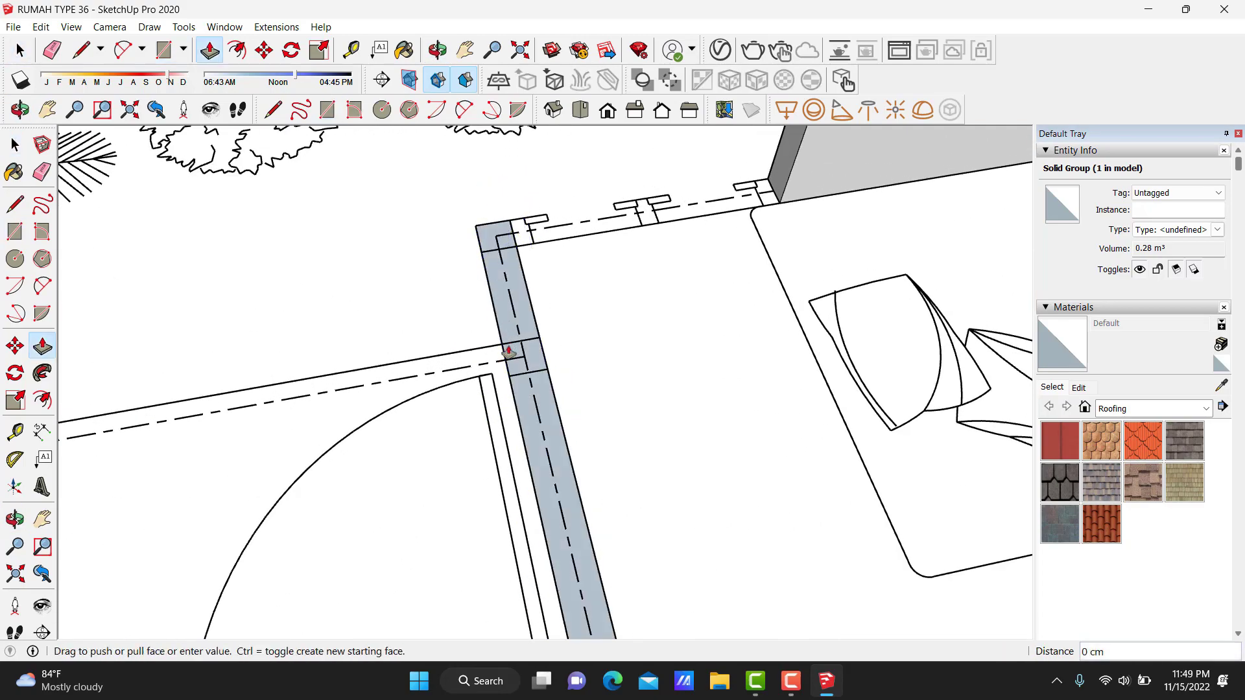
{"action": "scroll", "coordinate": [510, 337], "scroll_direction": "down", "scroll_amount": 2}
{"action": "type", "text": "400"}
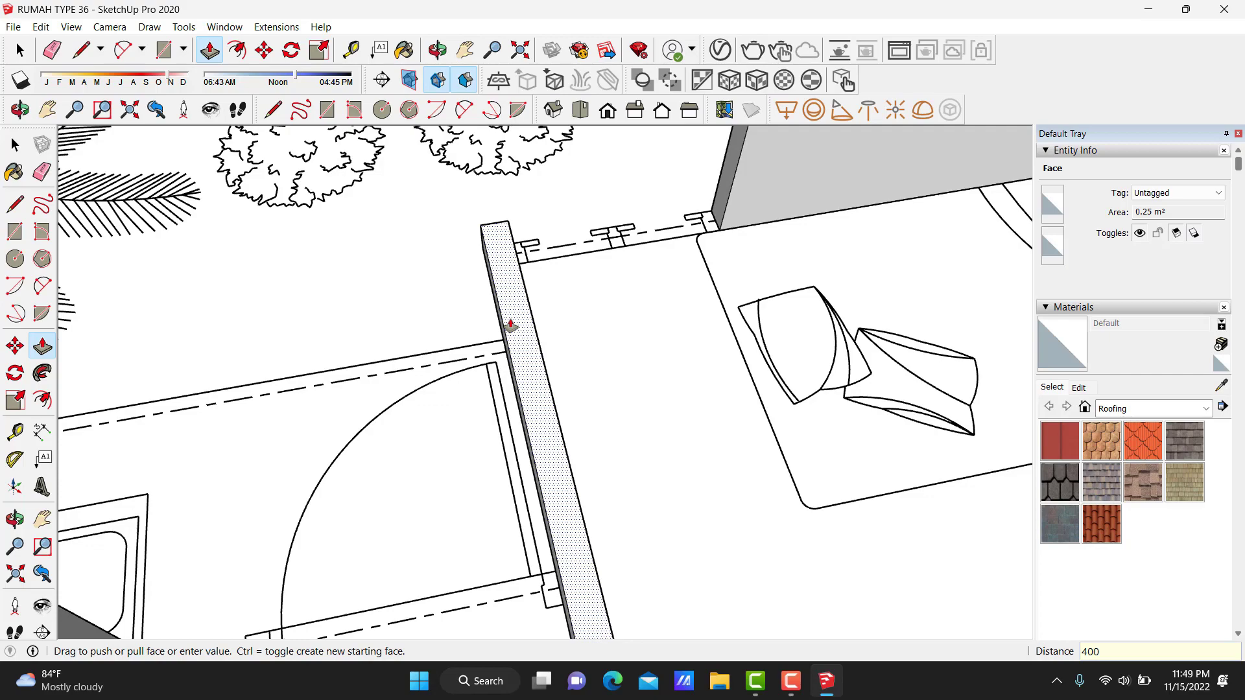
{"action": "key", "text": "Return"}
{"action": "triple_click", "coordinate": [534, 322]}
{"action": "right_click", "coordinate": [534, 323]}
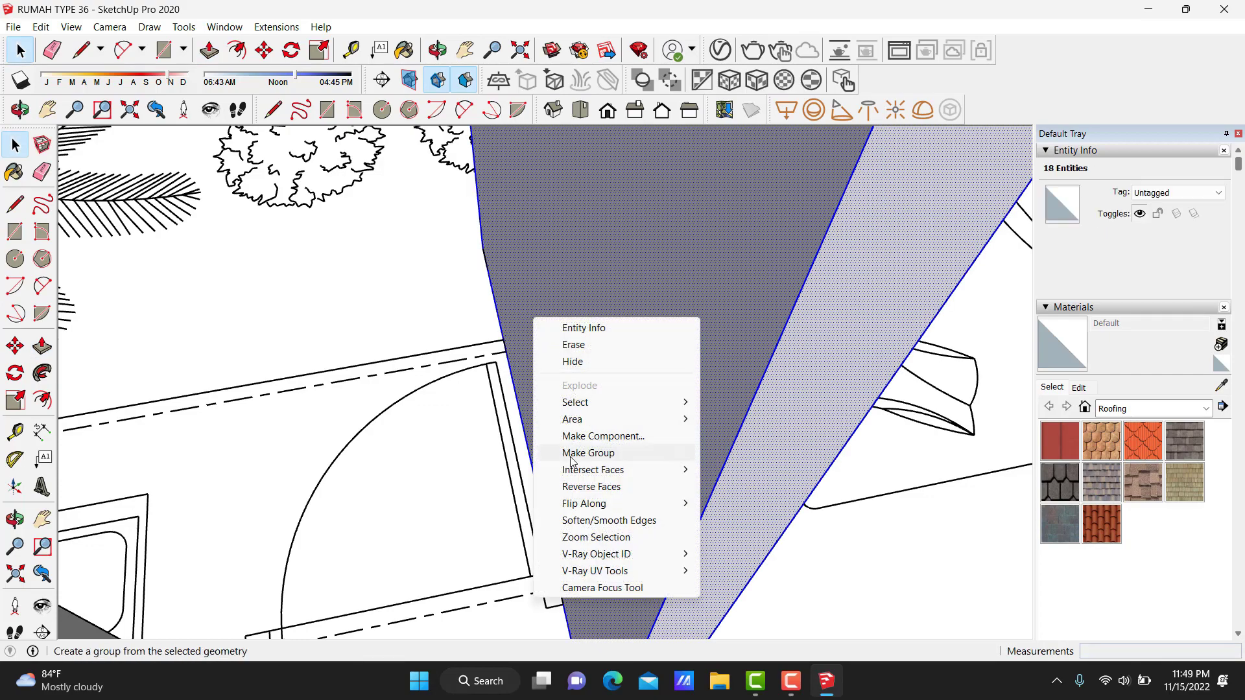
{"action": "left_click", "coordinate": [551, 442]}
{"action": "scroll", "coordinate": [545, 415], "scroll_direction": "down", "scroll_amount": 3}
{"action": "scroll", "coordinate": [540, 391], "scroll_direction": "down", "scroll_amount": 3}
{"action": "scroll", "coordinate": [892, 405], "scroll_direction": "down", "scroll_amount": 2}
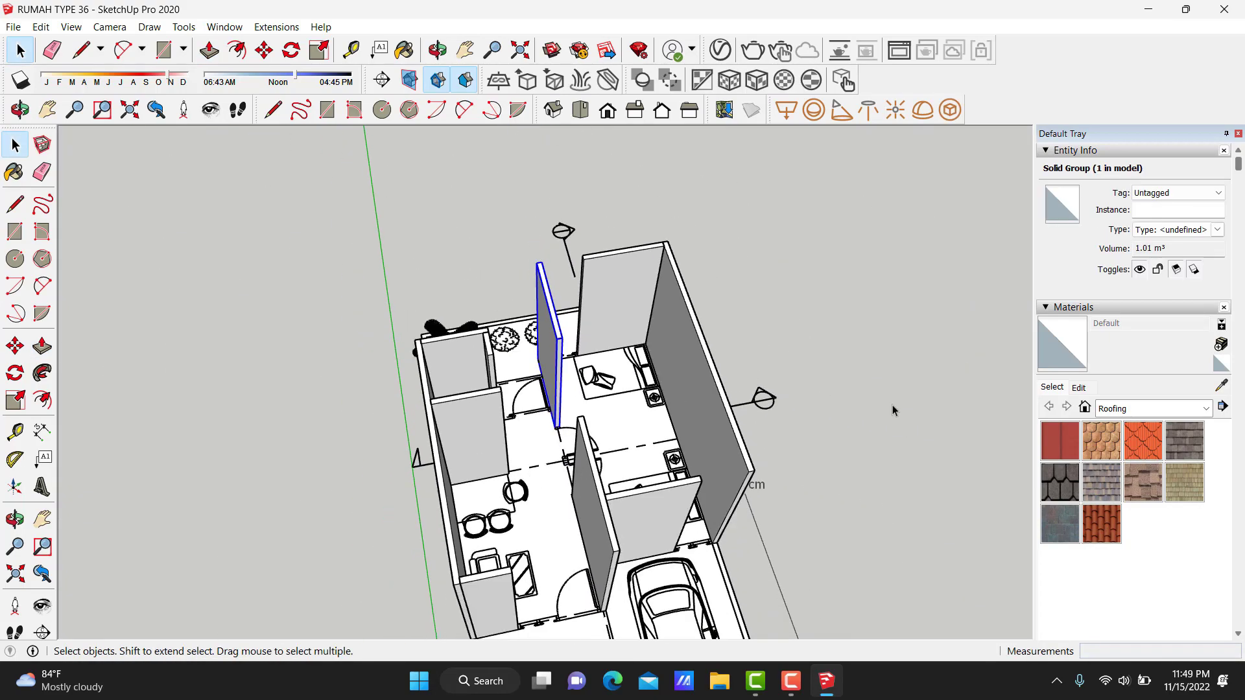
{"action": "left_click", "coordinate": [892, 404]}
Draw a small square at the door corner and pull it up into a 300 cm column.
{"action": "scroll", "coordinate": [524, 473], "scroll_direction": "up", "scroll_amount": 5}
{"action": "middle_click_drag", "start_coordinate": [524, 473], "coordinate": [526, 479]}
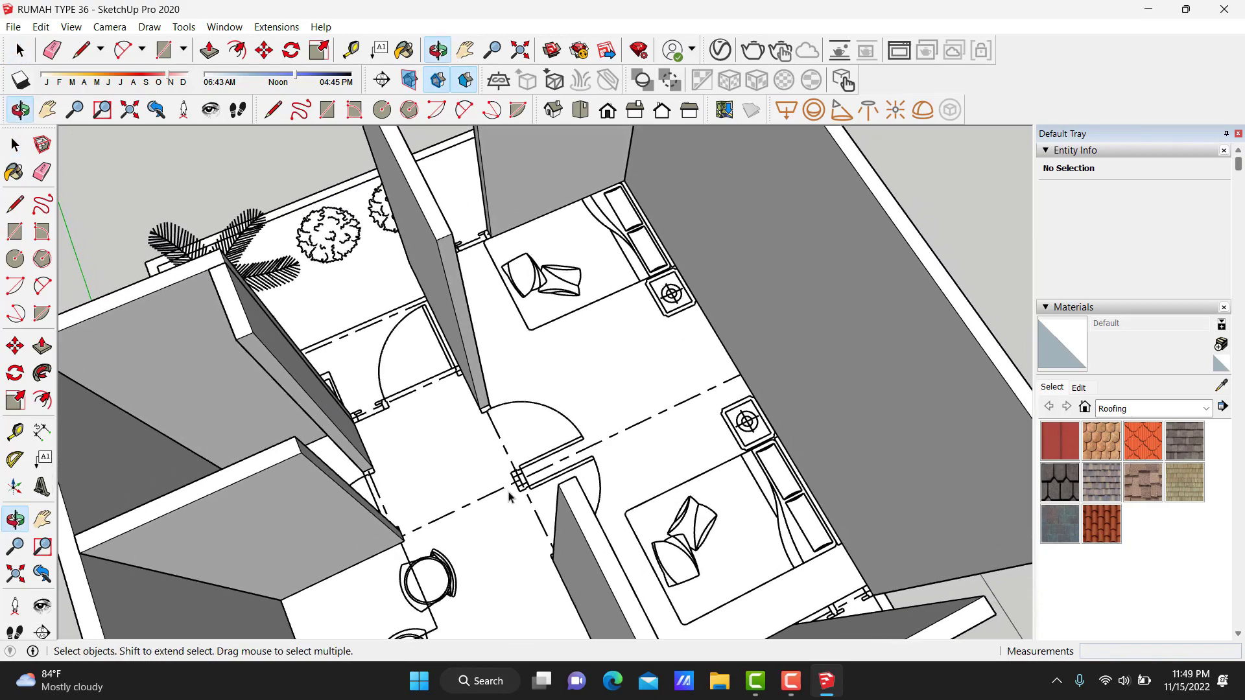
{"action": "scroll", "coordinate": [525, 483], "scroll_direction": "up", "scroll_amount": 4}
{"action": "key", "text": "r"}
{"action": "scroll", "coordinate": [526, 491], "scroll_direction": "up", "scroll_amount": 2}
{"action": "scroll", "coordinate": [536, 470], "scroll_direction": "up", "scroll_amount": 2}
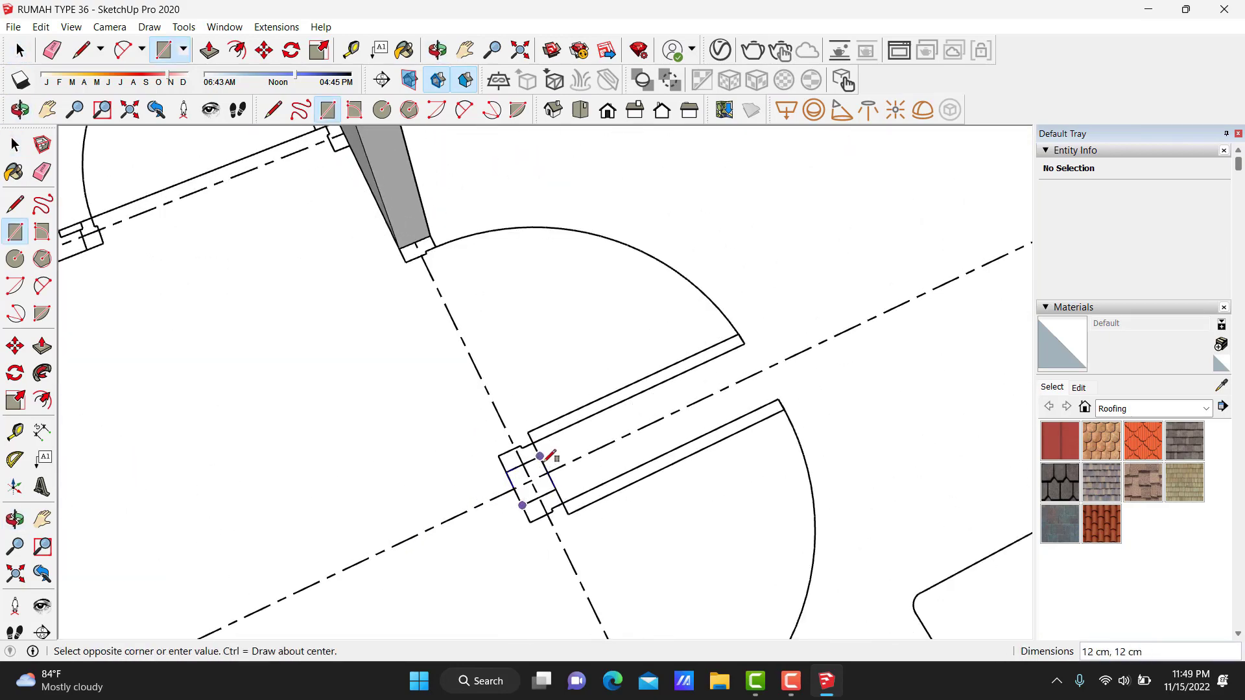
{"action": "left_click", "coordinate": [546, 461]}
{"action": "key", "text": "space"}
{"action": "key", "text": "p"}
{"action": "left_click_drag", "start_coordinate": [523, 478], "coordinate": [524, 416]}
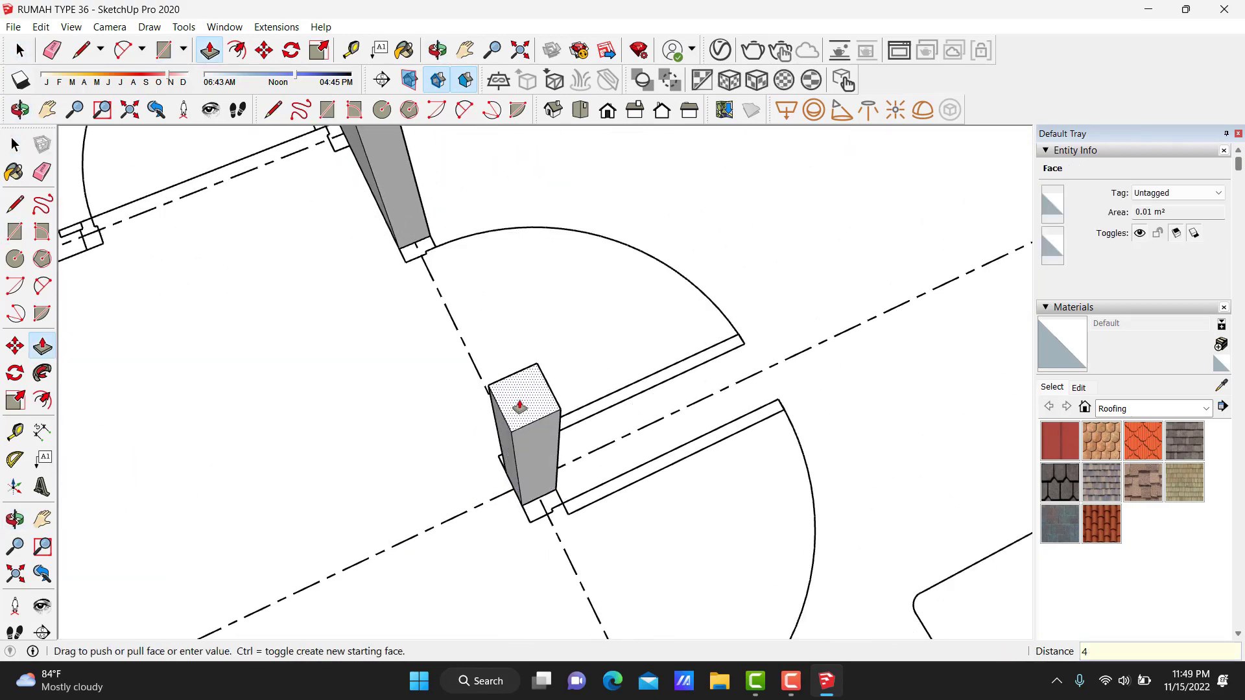
{"action": "type", "text": "300"}
{"action": "key", "text": "Return"}
{"action": "key", "text": "space"}
Stretch the column's side face into a full wall and group it.
{"action": "middle_click_drag", "start_coordinate": [730, 425], "coordinate": [402, 410]}
{"action": "key", "text": "p"}
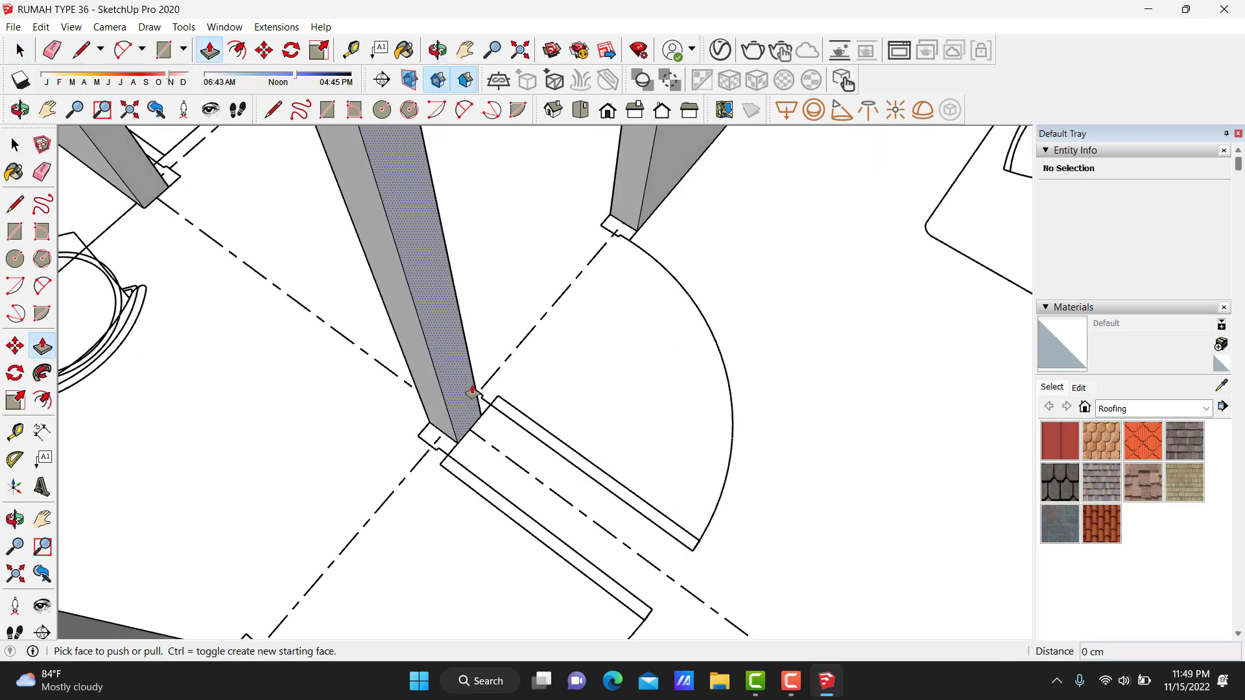
{"action": "left_click", "coordinate": [458, 389]}
{"action": "scroll", "coordinate": [486, 362], "scroll_direction": "down", "scroll_amount": 3}
{"action": "middle_click_drag", "start_coordinate": [487, 361], "coordinate": [834, 412]}
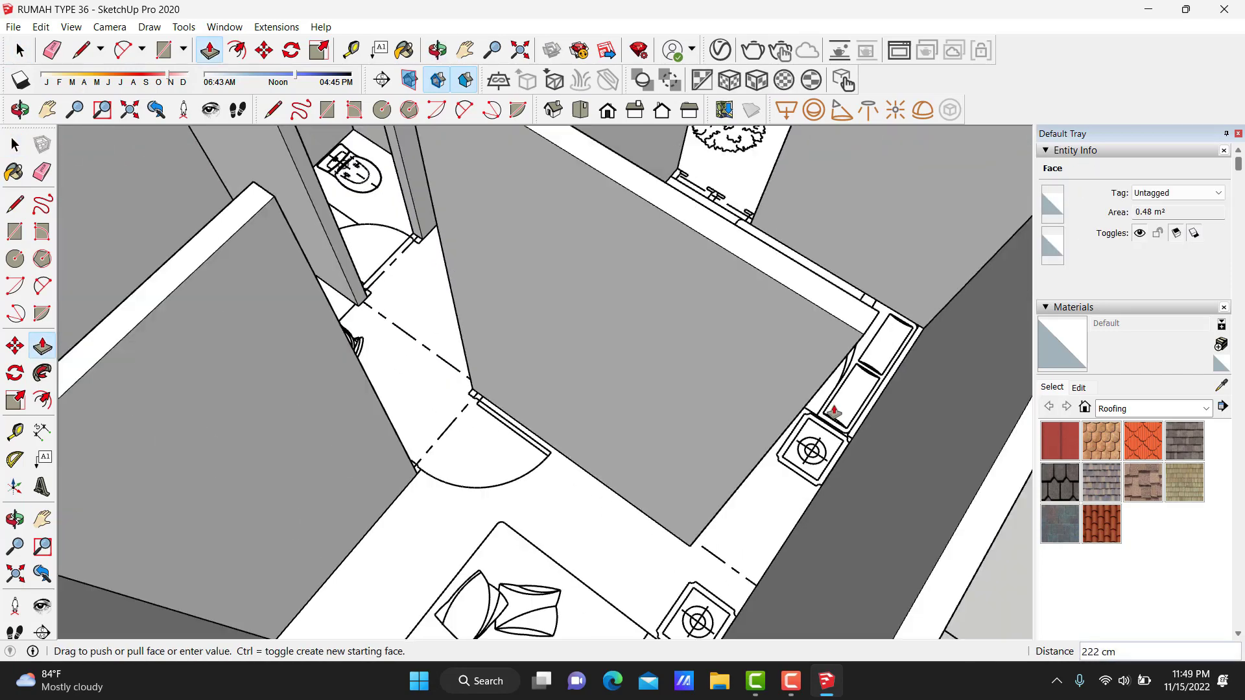
{"action": "left_click", "coordinate": [950, 540]}
{"action": "key", "text": "space"}
{"action": "triple_click", "coordinate": [916, 462]}
{"action": "right_click", "coordinate": [916, 462]}
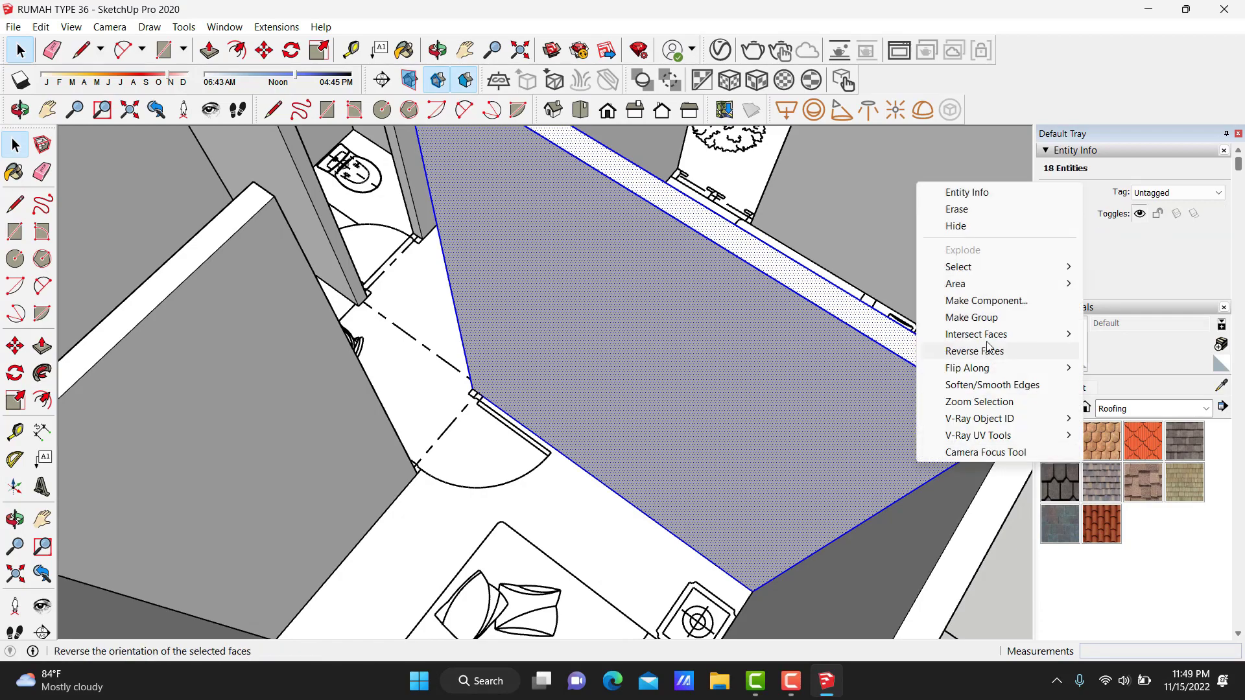
{"action": "left_click", "coordinate": [966, 317]}
{"action": "scroll", "coordinate": [777, 329], "scroll_direction": "down", "scroll_amount": 5}
{"action": "mouse_move", "coordinate": [596, 329]}
{"action": "middle_mouse_down"}
{"action": "mouse_move", "coordinate": [681, 330]}
{"action": "mouse_move", "coordinate": [433, 459]}
{"action": "mouse_move", "coordinate": [549, 473]}
{"action": "middle_mouse_up"}
{"action": "scroll", "coordinate": [550, 474], "scroll_direction": "up", "scroll_amount": 2}
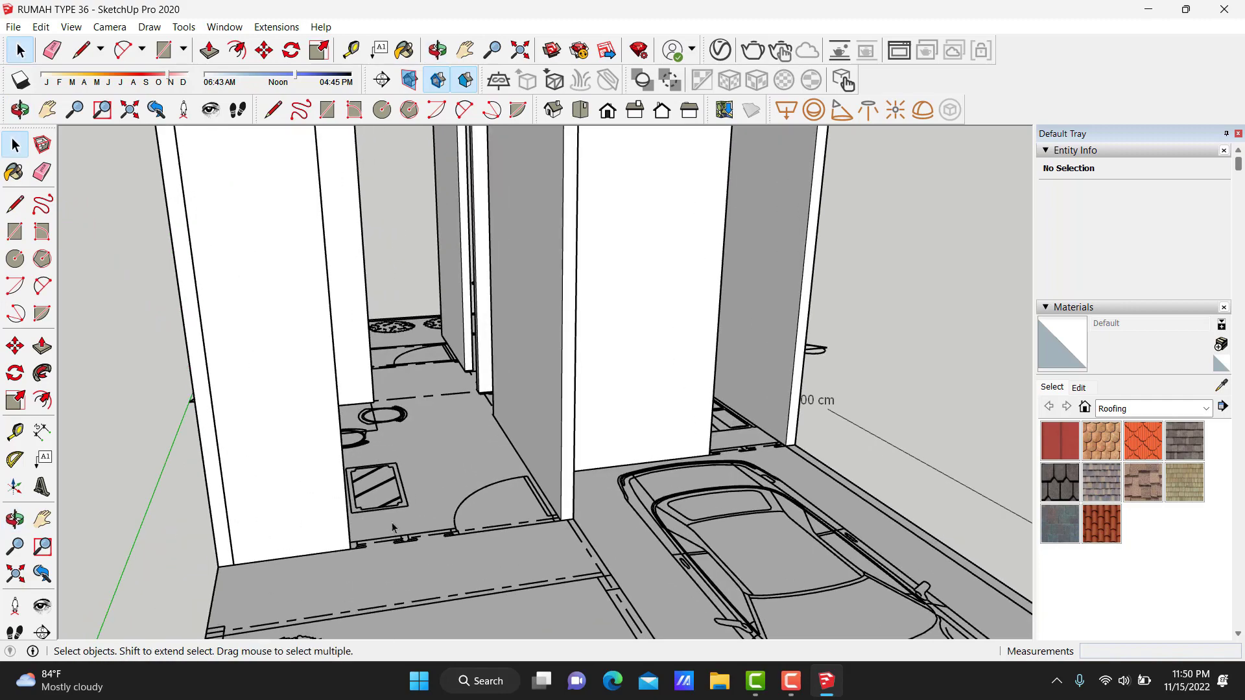
{"action": "scroll", "coordinate": [540, 614], "scroll_direction": "up", "scroll_amount": 2}
{"action": "scroll", "coordinate": [547, 612], "scroll_direction": "up", "scroll_amount": 2}
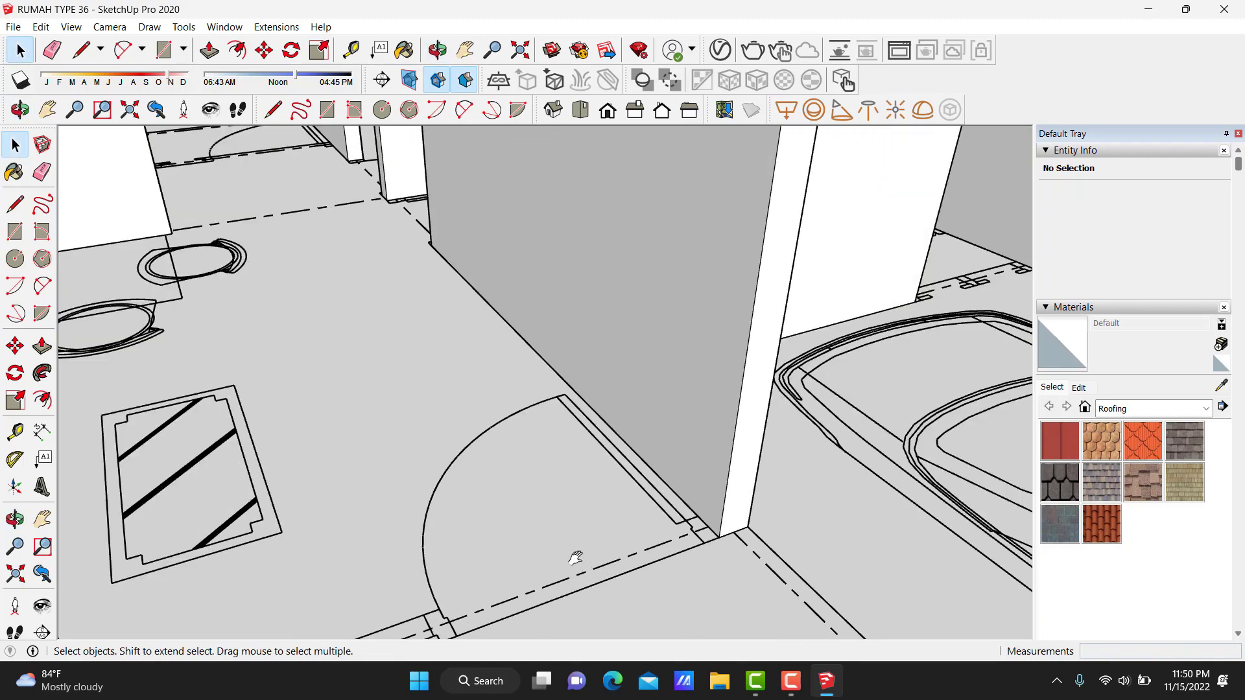
{"action": "middle_click_drag", "start_coordinate": [575, 557], "coordinate": [596, 444], "text": "shift"}
{"action": "scroll", "coordinate": [573, 454], "scroll_direction": "up", "scroll_amount": 2}
{"action": "scroll", "coordinate": [503, 459], "scroll_direction": "up", "scroll_amount": 2}
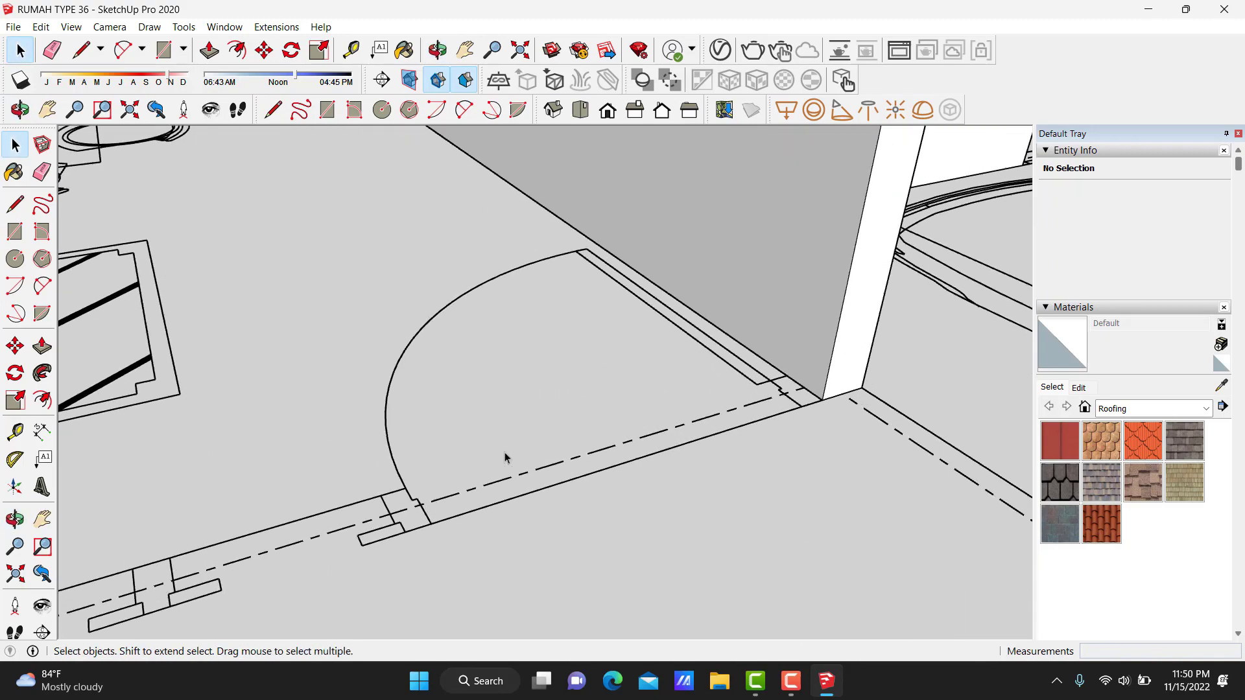
{"action": "scroll", "coordinate": [375, 419], "scroll_direction": "up", "scroll_amount": 2}
{"action": "left_click", "coordinate": [43, 439]}
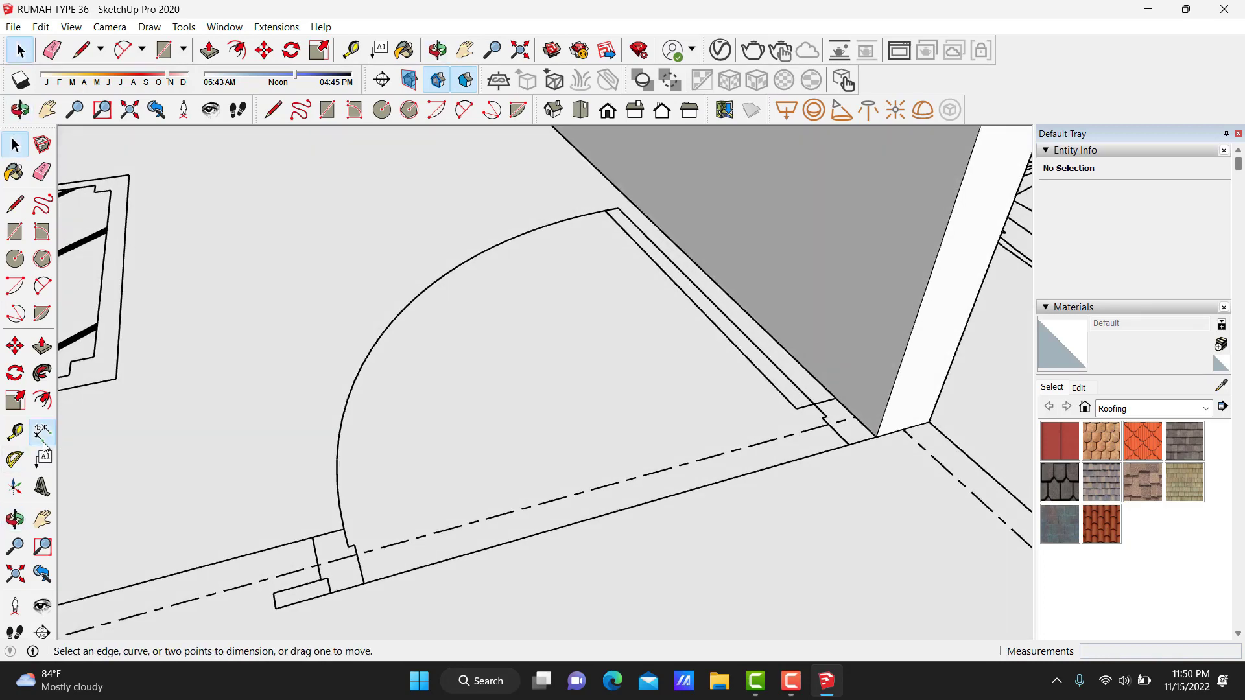
{"action": "left_click", "coordinate": [854, 420]}
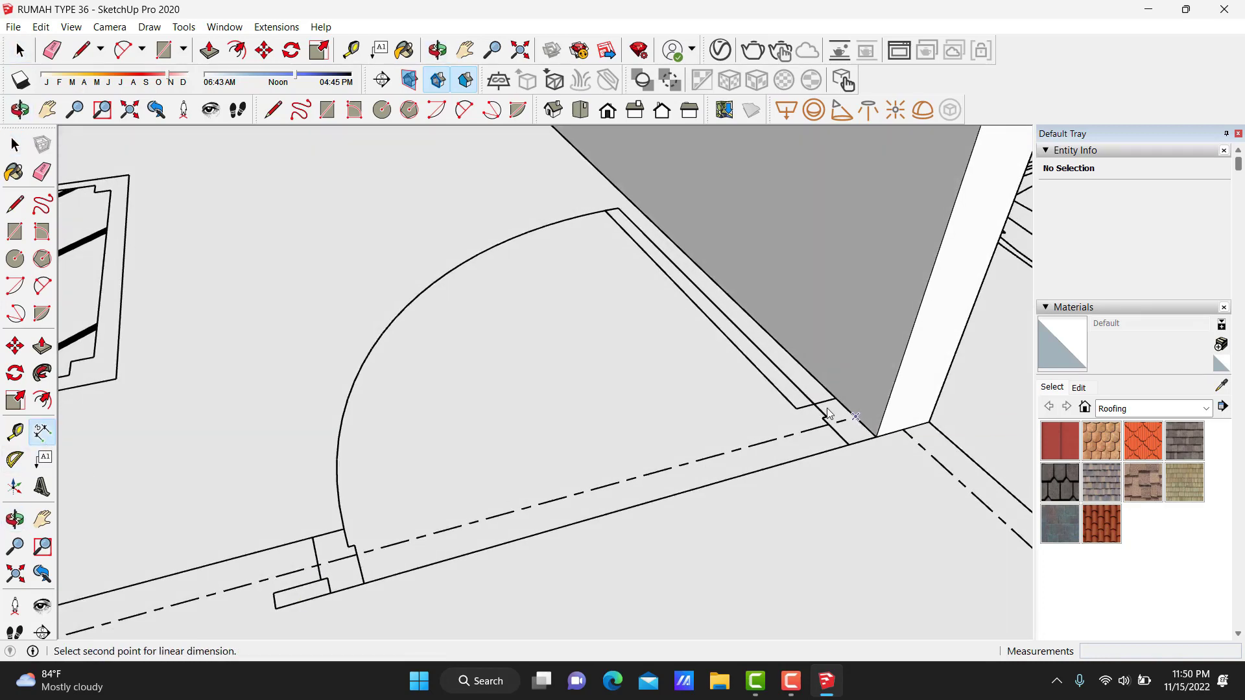
{"action": "scroll", "coordinate": [807, 480], "scroll_direction": "down", "scroll_amount": 1}
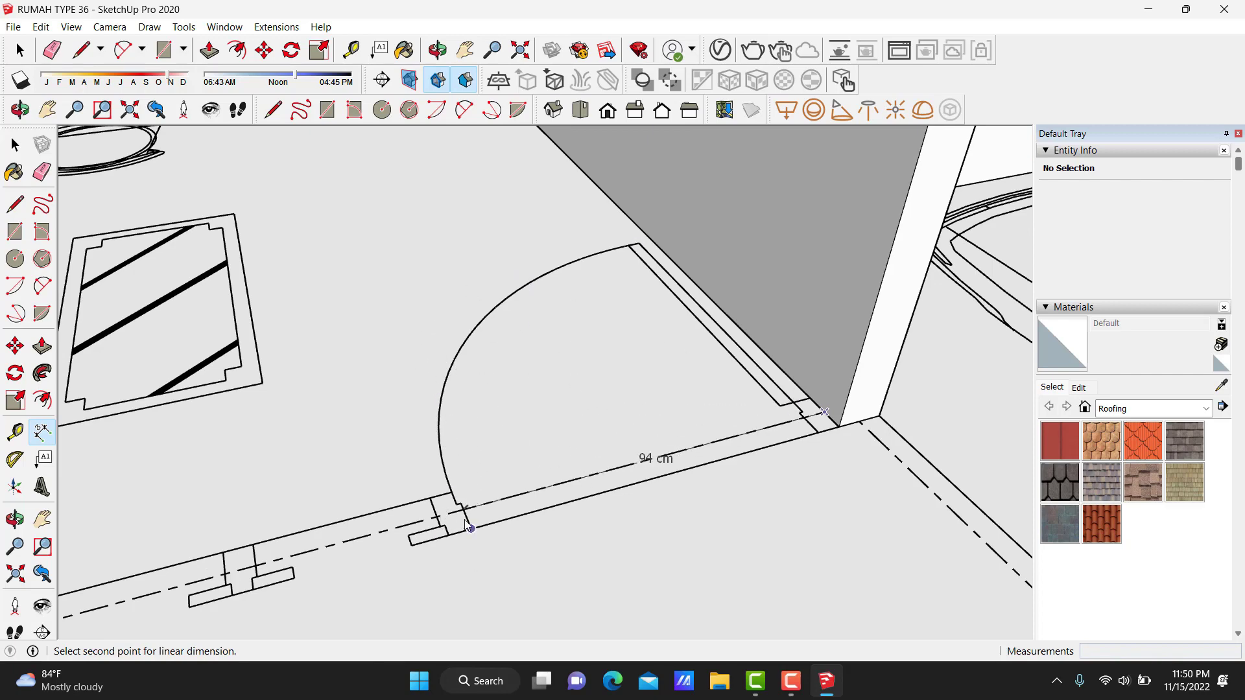
{"action": "scroll", "coordinate": [435, 513], "scroll_direction": "up", "scroll_amount": 1}
{"action": "scroll", "coordinate": [642, 561], "scroll_direction": "down", "scroll_amount": 1}
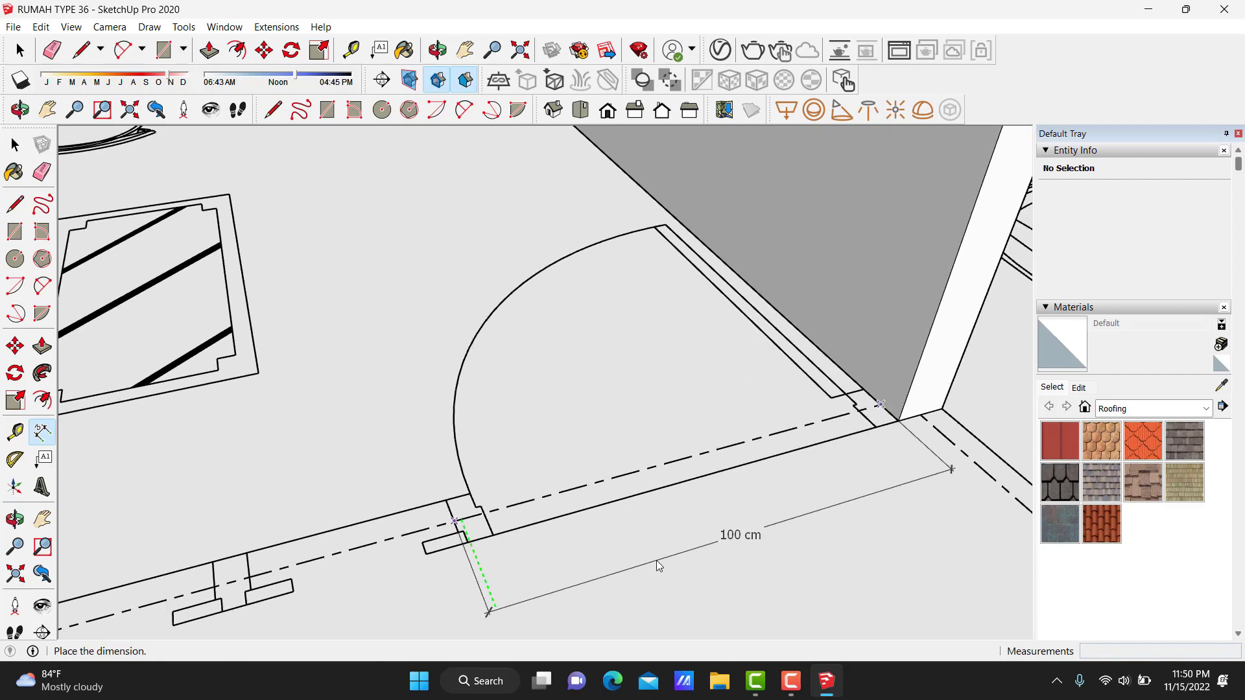
{"action": "scroll", "coordinate": [674, 571], "scroll_direction": "down", "scroll_amount": 1}
{"action": "middle_click_drag", "start_coordinate": [655, 546], "coordinate": [546, 480]}
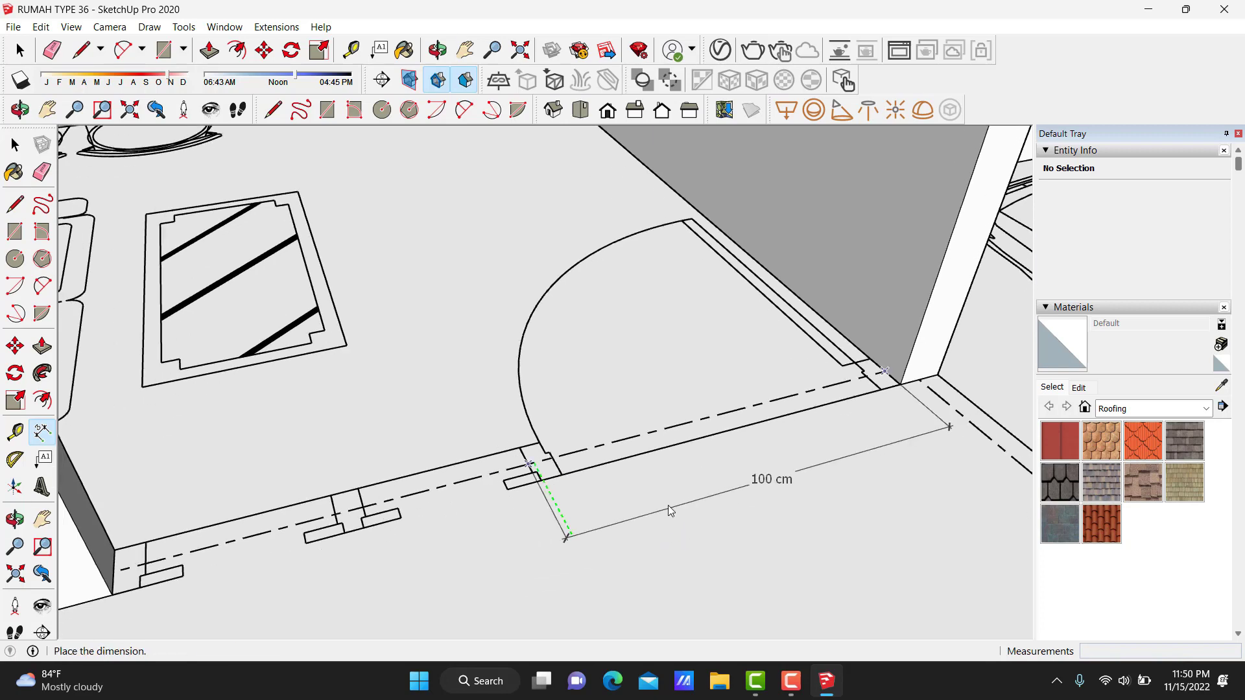
{"action": "key", "text": "Escape"}
{"action": "key", "text": "r"}
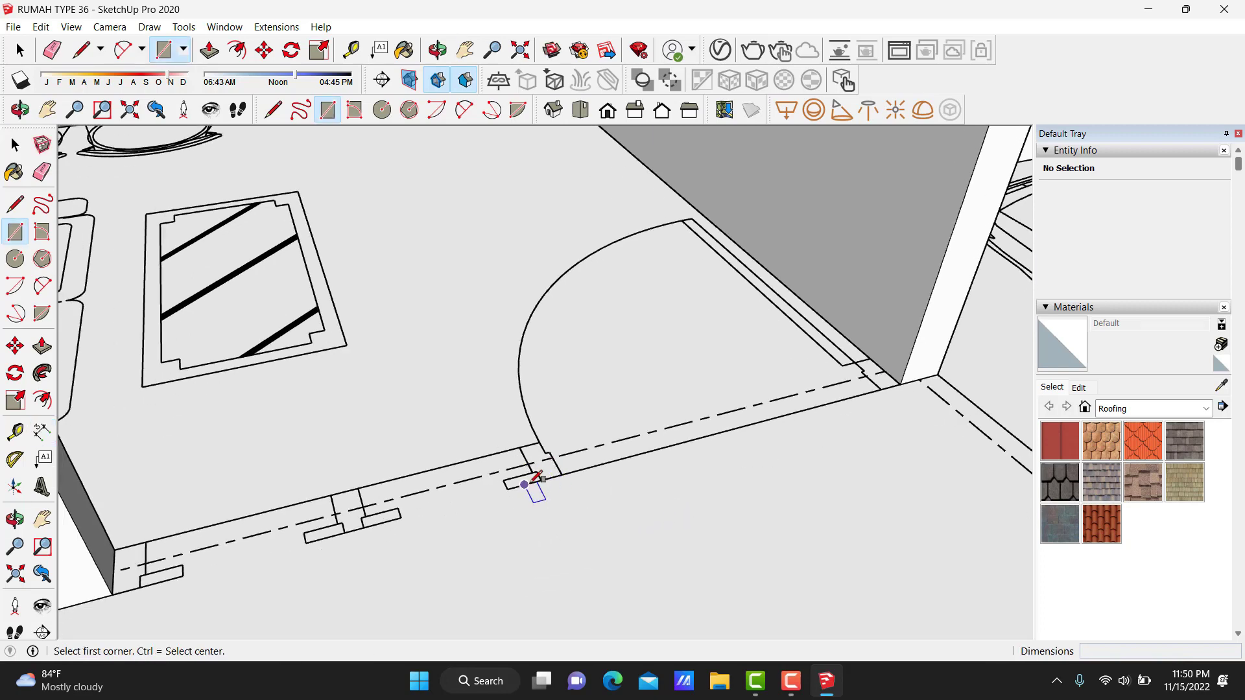
Draw a 100 cm wide vertical rectangle filling the door opening up to the wall top.
{"action": "scroll", "coordinate": [535, 480], "scroll_direction": "up", "scroll_amount": 1}
{"action": "scroll", "coordinate": [536, 468], "scroll_direction": "up", "scroll_amount": 1}
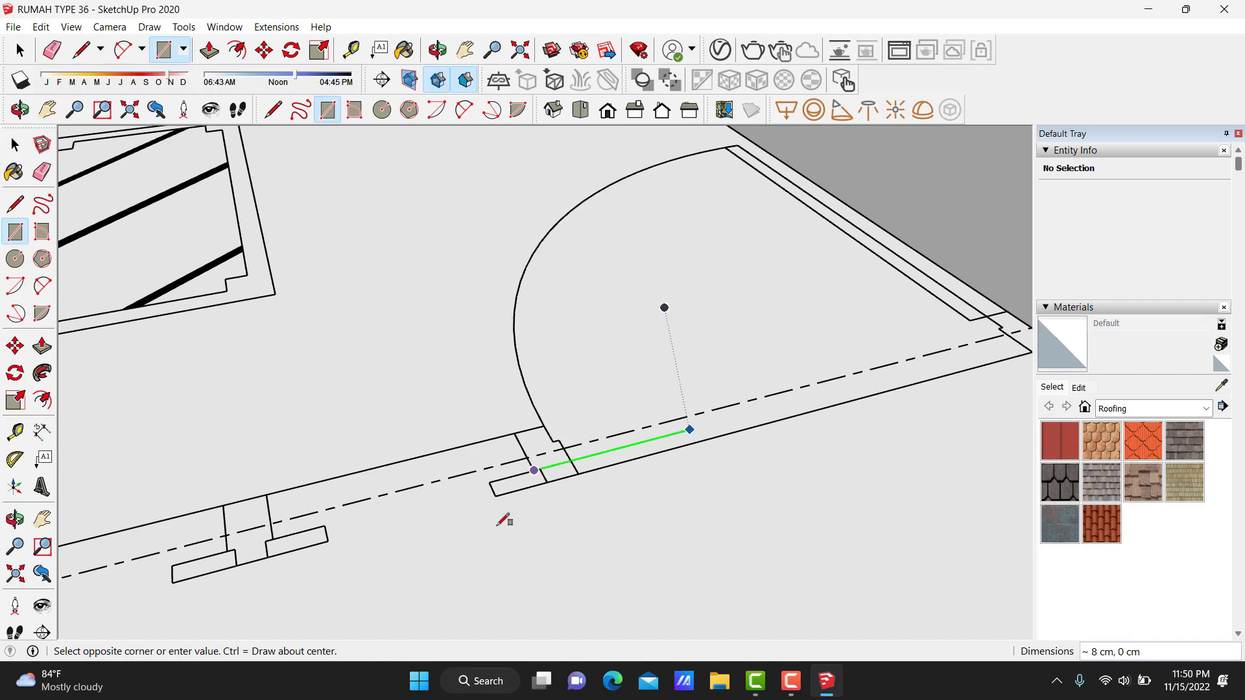
{"action": "scroll", "coordinate": [503, 520], "scroll_direction": "down", "scroll_amount": 2}
{"action": "scroll", "coordinate": [228, 586], "scroll_direction": "down", "scroll_amount": 2}
{"action": "scroll", "coordinate": [562, 221], "scroll_direction": "down", "scroll_amount": 2}
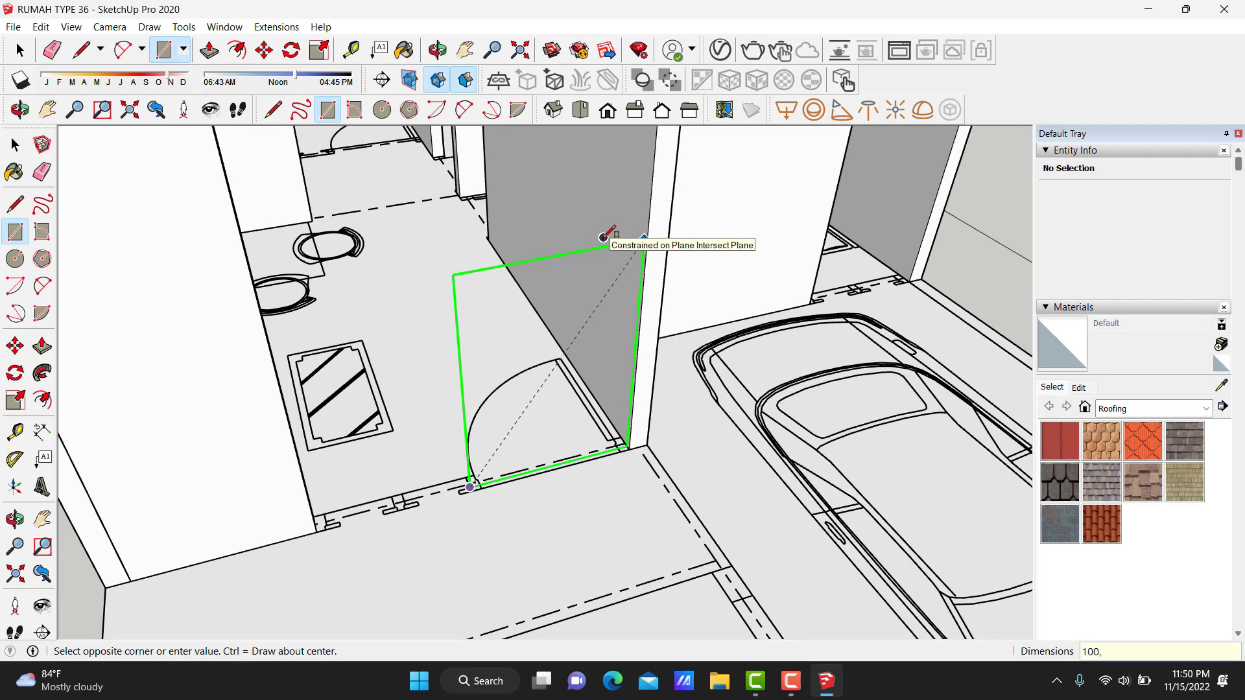
{"action": "left_click", "coordinate": [603, 236]}
{"action": "key", "text": "space"}
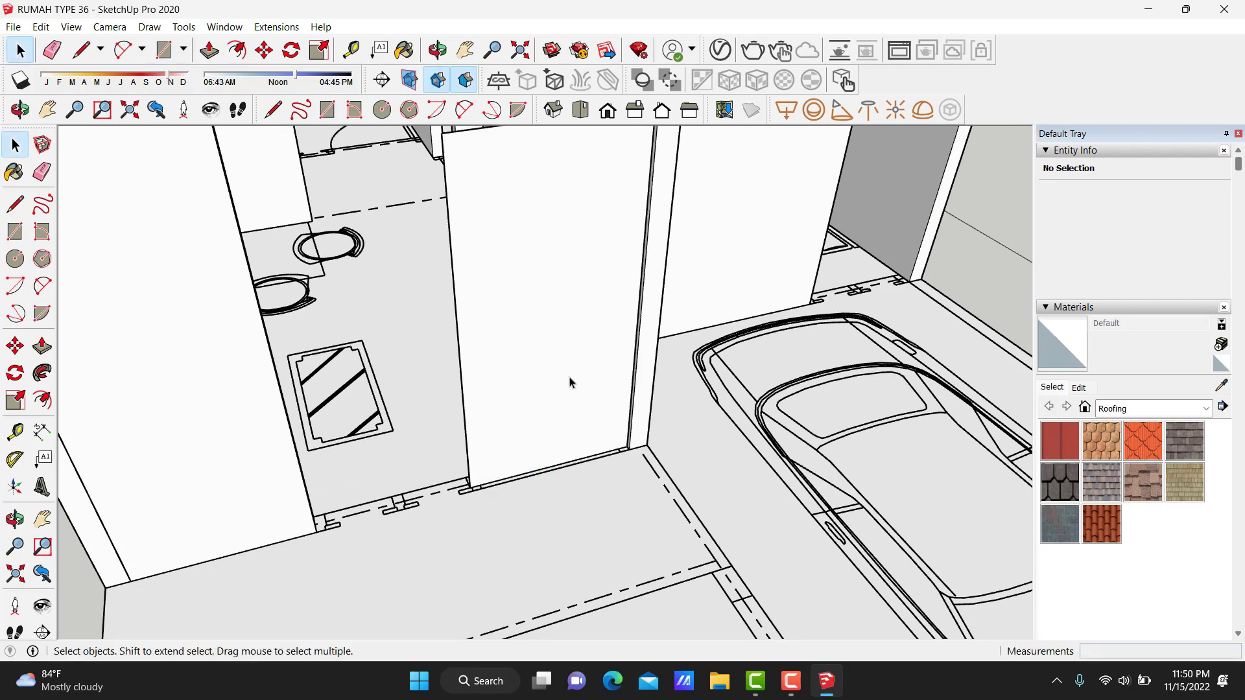
{"action": "scroll", "coordinate": [571, 381], "scroll_direction": "up", "scroll_amount": 1}
{"action": "scroll", "coordinate": [520, 450], "scroll_direction": "up", "scroll_amount": 1}
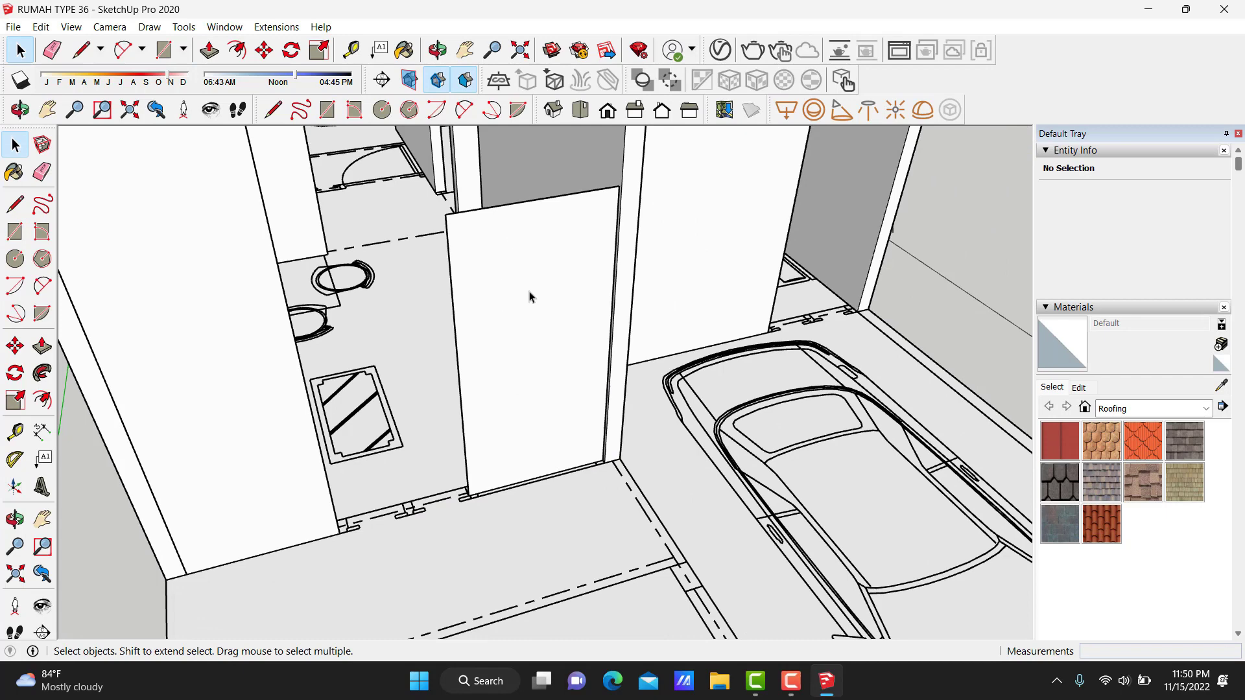
{"action": "scroll", "coordinate": [527, 293], "scroll_direction": "up", "scroll_amount": 1}
{"action": "scroll", "coordinate": [521, 290], "scroll_direction": "up", "scroll_amount": 1}
Offset the door outline inward by 6 cm and delete the inner face.
{"action": "key", "text": "f"}
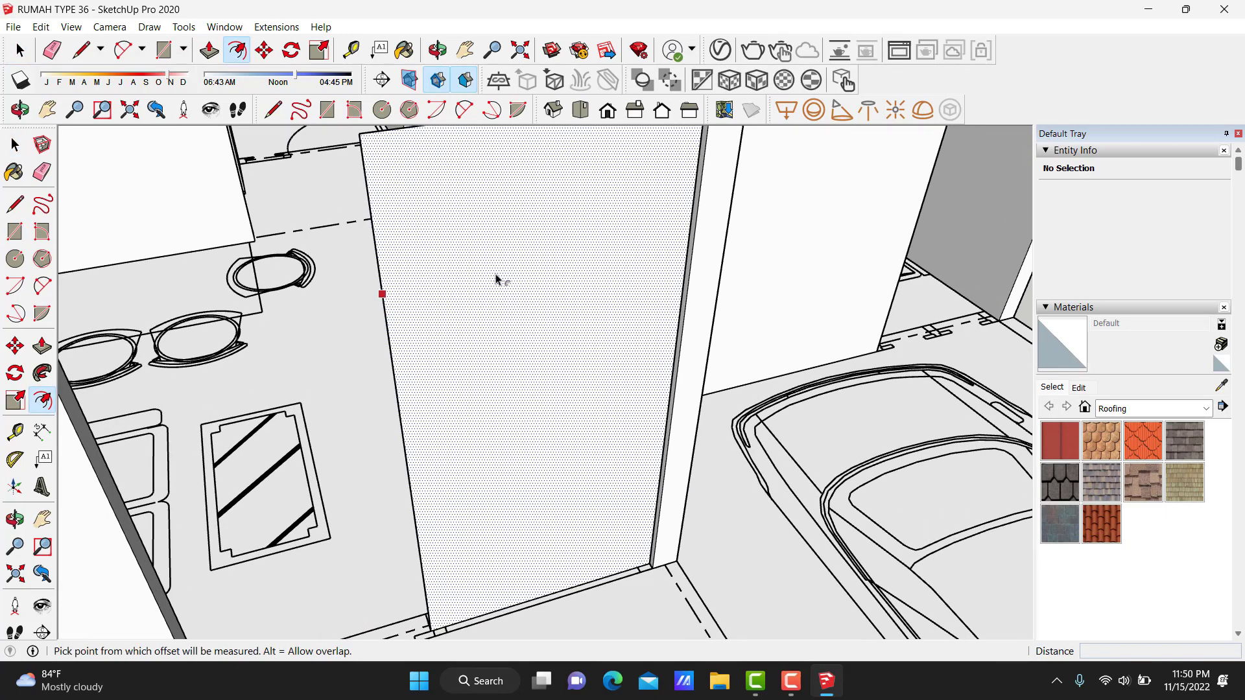
{"action": "left_click", "coordinate": [496, 283]}
{"action": "type", "text": "6"}
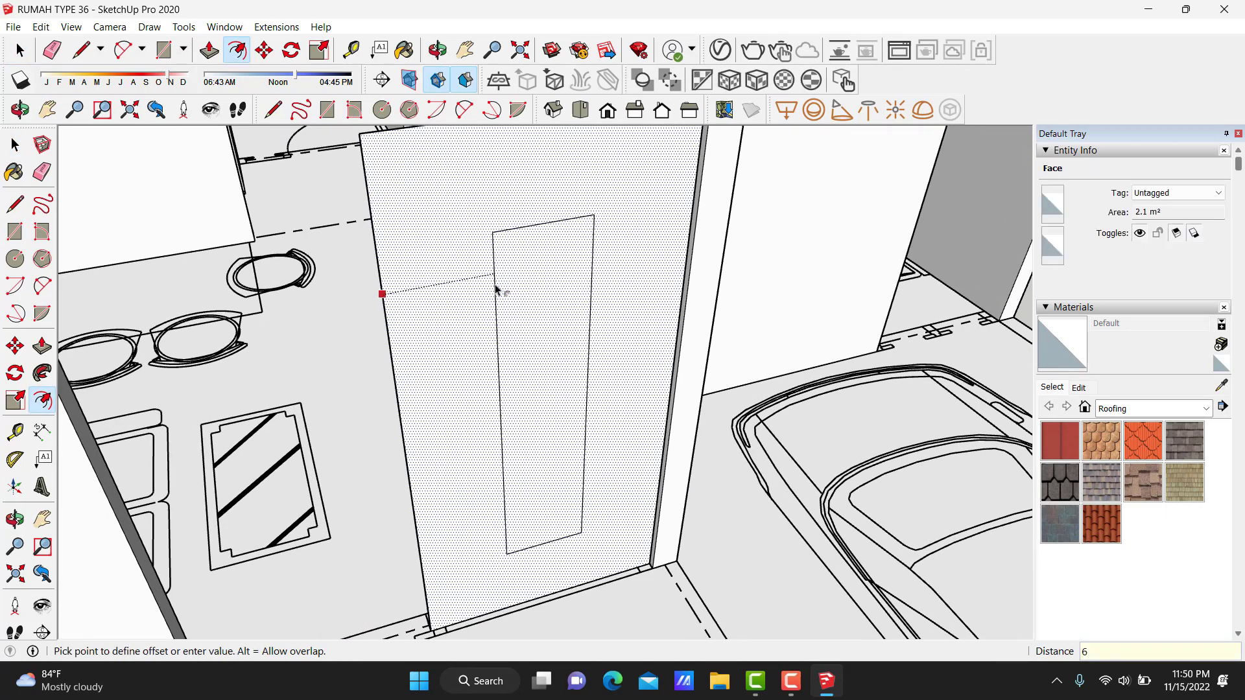
{"action": "key", "text": "Return"}
{"action": "key", "text": "space"}
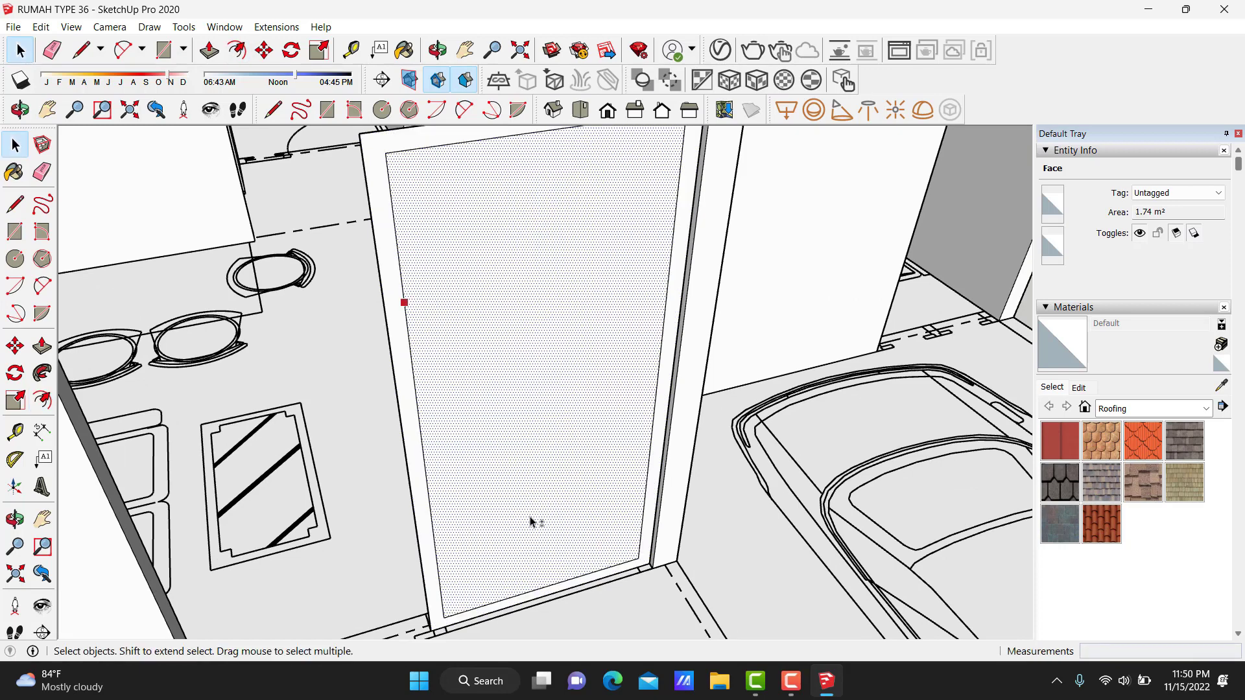
{"action": "scroll", "coordinate": [530, 522], "scroll_direction": "up", "scroll_amount": 2}
{"action": "scroll", "coordinate": [517, 437], "scroll_direction": "up", "scroll_amount": 1}
{"action": "scroll", "coordinate": [478, 472], "scroll_direction": "up", "scroll_amount": 1}
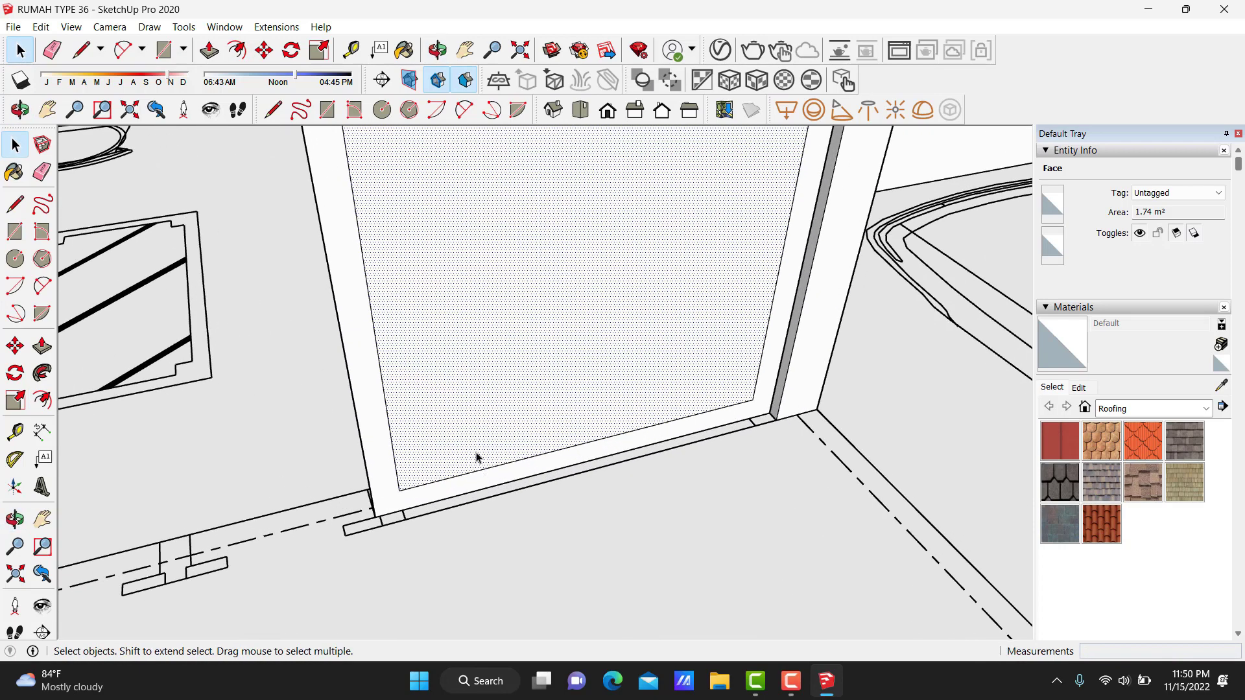
{"action": "key", "text": "Delete"}
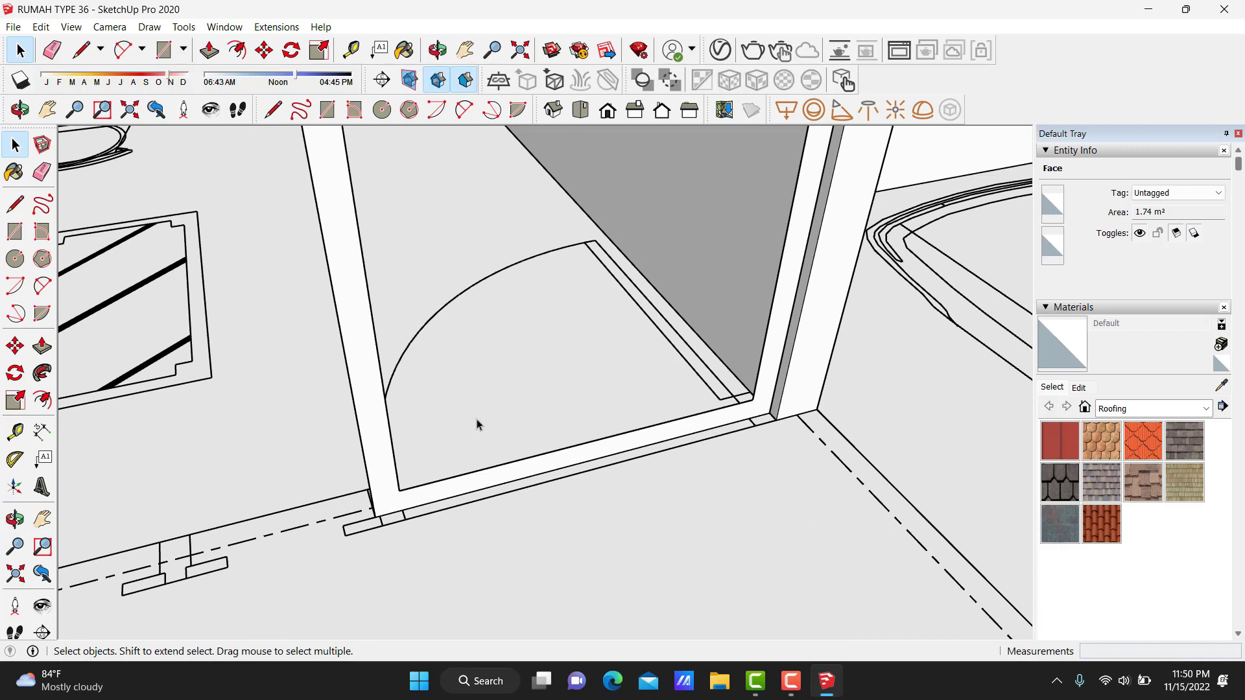
Extrude the frame border 12 cm deep and push the bottom strip flush with the floor.
{"action": "scroll", "coordinate": [584, 470], "scroll_direction": "up", "scroll_amount": 1}
{"action": "key", "text": "p"}
{"action": "left_click", "coordinate": [528, 467]}
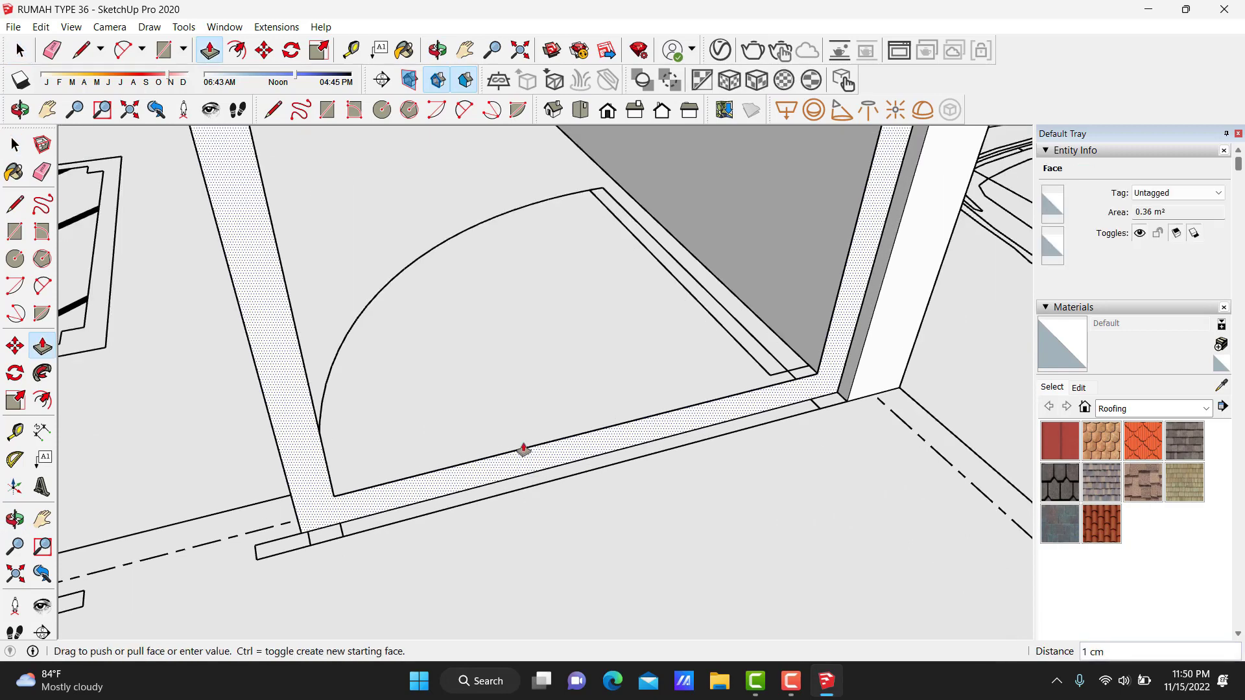
{"action": "type", "text": "12"}
{"action": "key", "text": "Return"}
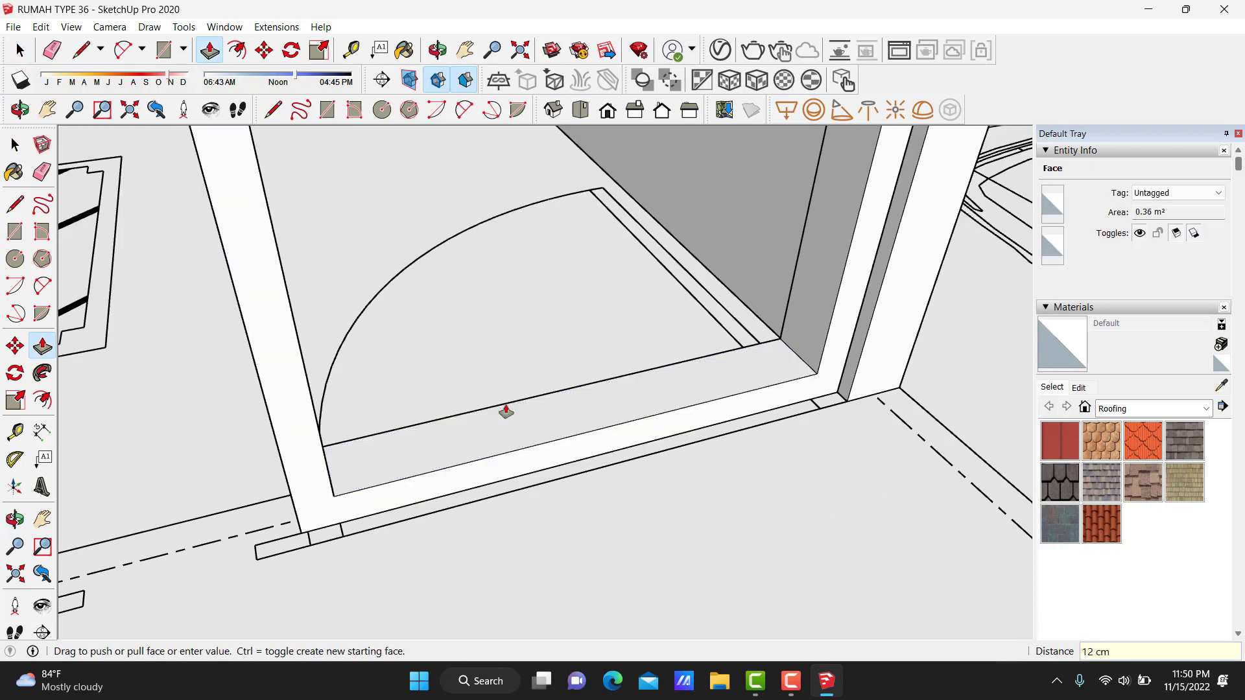
{"action": "key", "text": "space"}
{"action": "key", "text": "p"}
{"action": "left_click", "coordinate": [495, 437]}
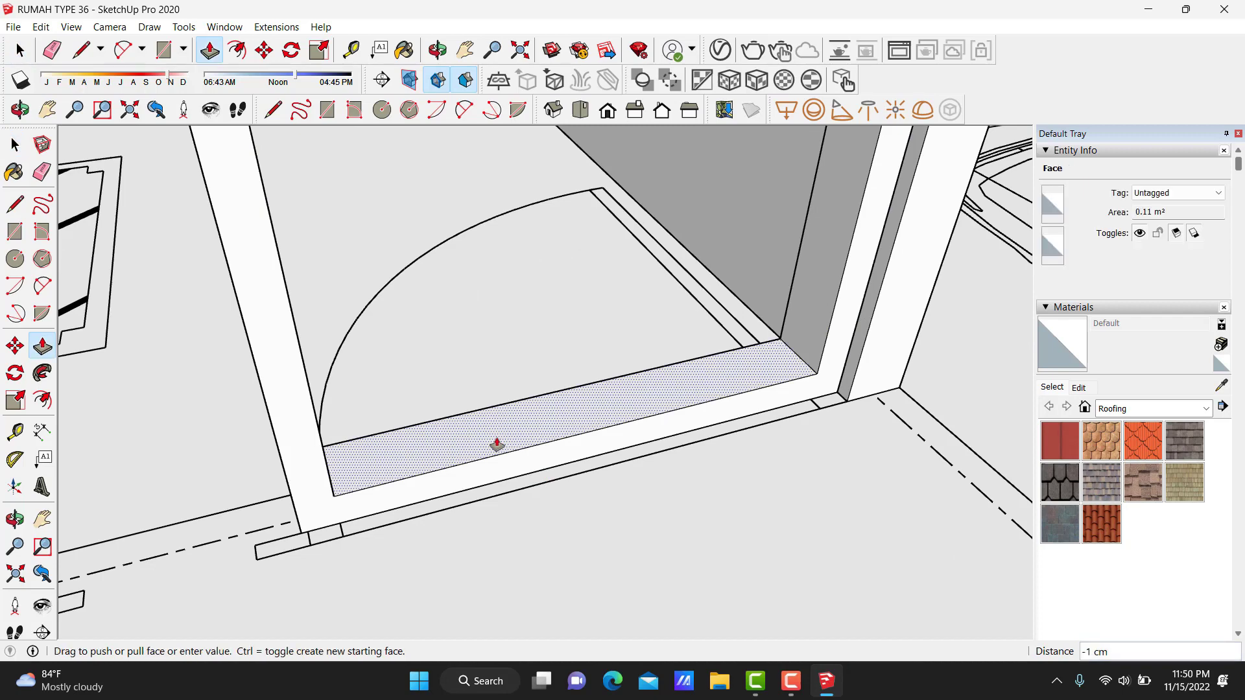
{"action": "left_click", "coordinate": [447, 533]}
{"action": "scroll", "coordinate": [454, 518], "scroll_direction": "down", "scroll_amount": 3}
{"action": "scroll", "coordinate": [463, 509], "scroll_direction": "down", "scroll_amount": 3}
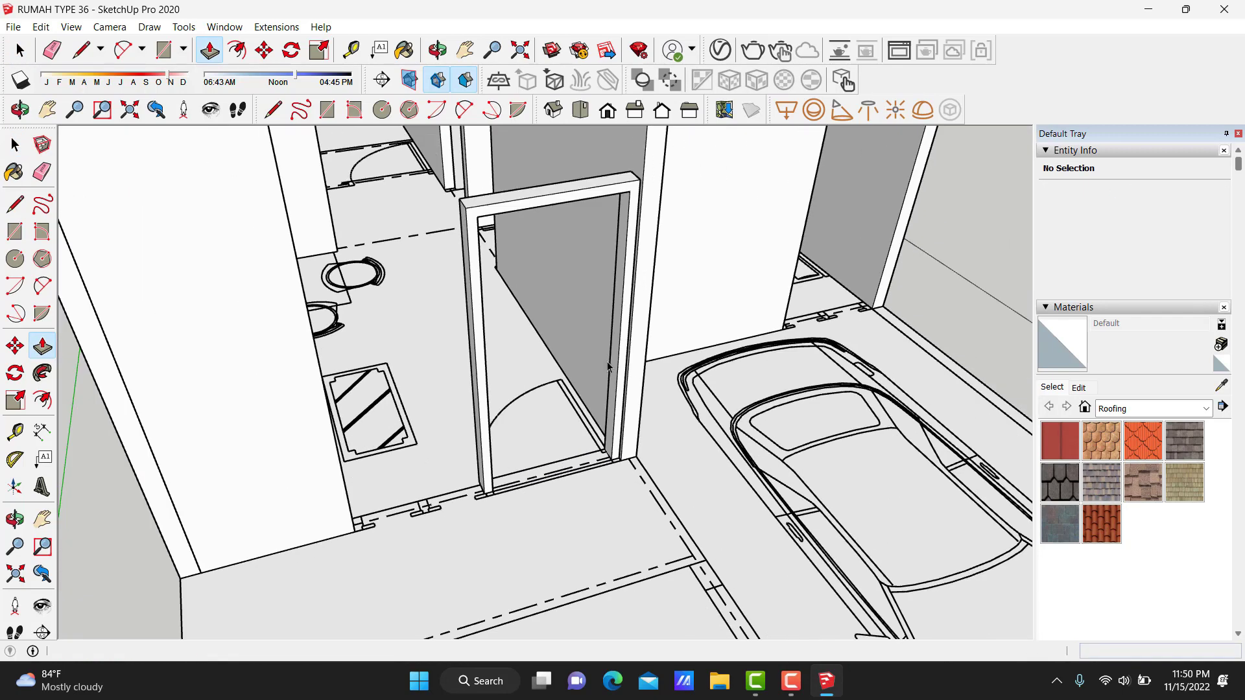
{"action": "key", "text": "space"}
Select all the door frame geometry and make it one group.
{"action": "scroll", "coordinate": [601, 199], "scroll_direction": "up", "scroll_amount": 1}
{"action": "triple_click", "coordinate": [601, 197]}
{"action": "right_click", "coordinate": [601, 195]}
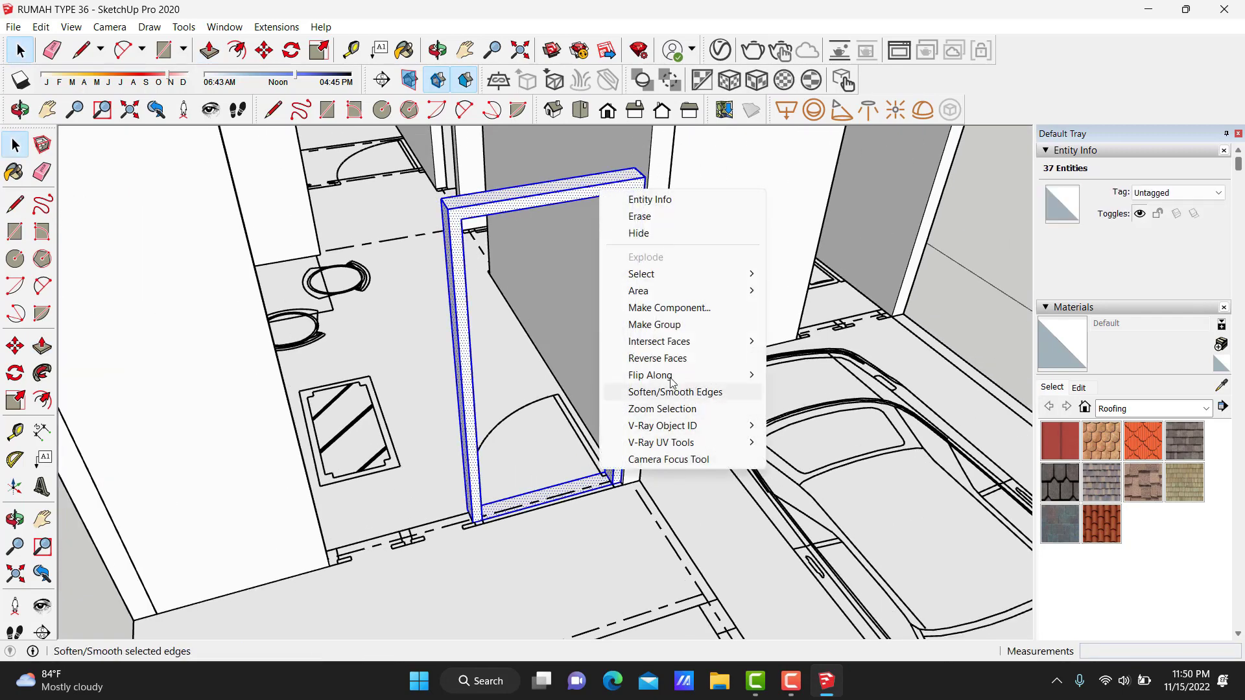
{"action": "left_click", "coordinate": [675, 324]}
{"action": "scroll", "coordinate": [613, 500], "scroll_direction": "up", "scroll_amount": 2}
{"action": "scroll", "coordinate": [613, 500], "scroll_direction": "up", "scroll_amount": 3}
{"action": "scroll", "coordinate": [613, 500], "scroll_direction": "up", "scroll_amount": 2}
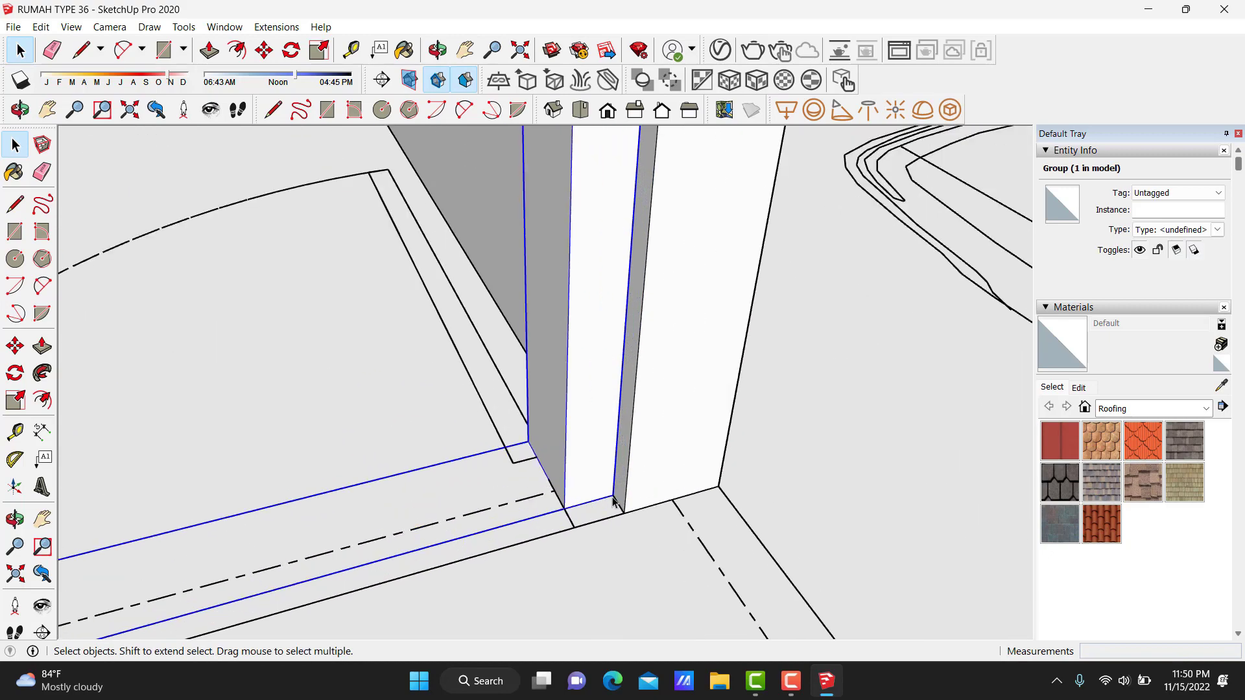
{"action": "scroll", "coordinate": [612, 500], "scroll_direction": "up", "scroll_amount": 1}
Orbit and zoom to view the grouped door frame from another side.
{"action": "key", "text": "m"}
{"action": "key", "text": "space"}
{"action": "scroll", "coordinate": [439, 516], "scroll_direction": "down", "scroll_amount": 3}
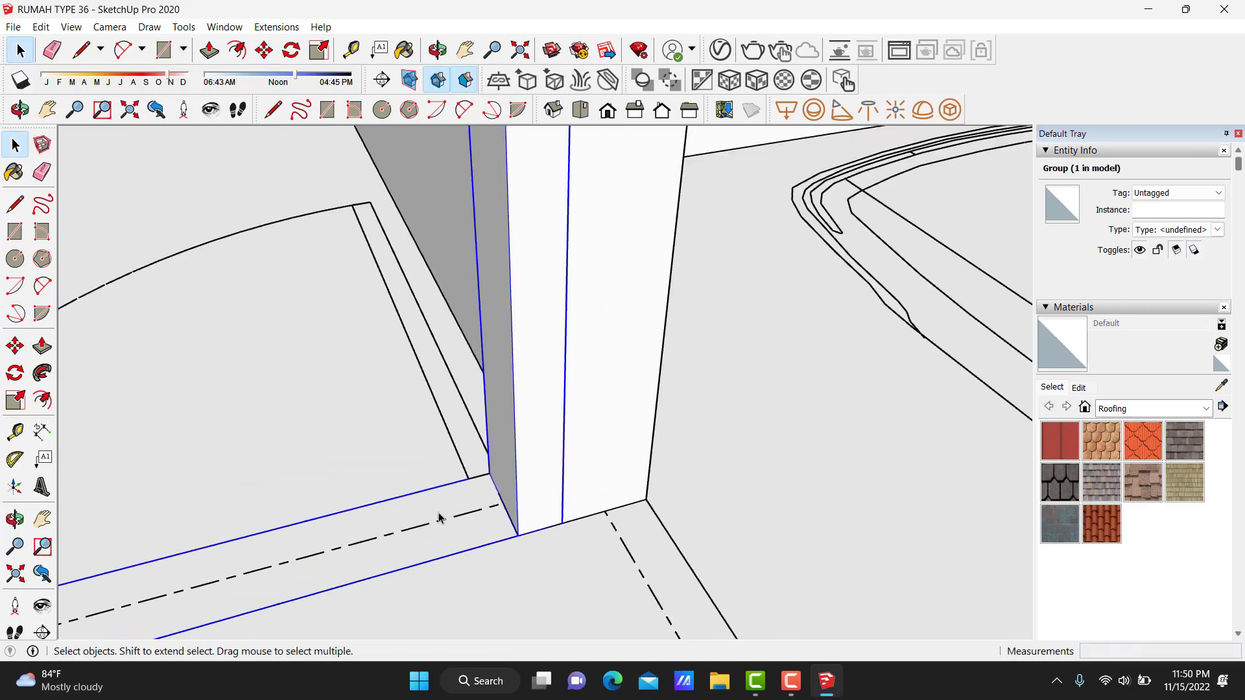
{"action": "scroll", "coordinate": [439, 517], "scroll_direction": "down", "scroll_amount": 5}
{"action": "mouse_move", "coordinate": [439, 517]}
{"action": "middle_mouse_down"}
{"action": "mouse_move", "coordinate": [333, 452]}
{"action": "mouse_move", "coordinate": [908, 506]}
{"action": "middle_mouse_up"}
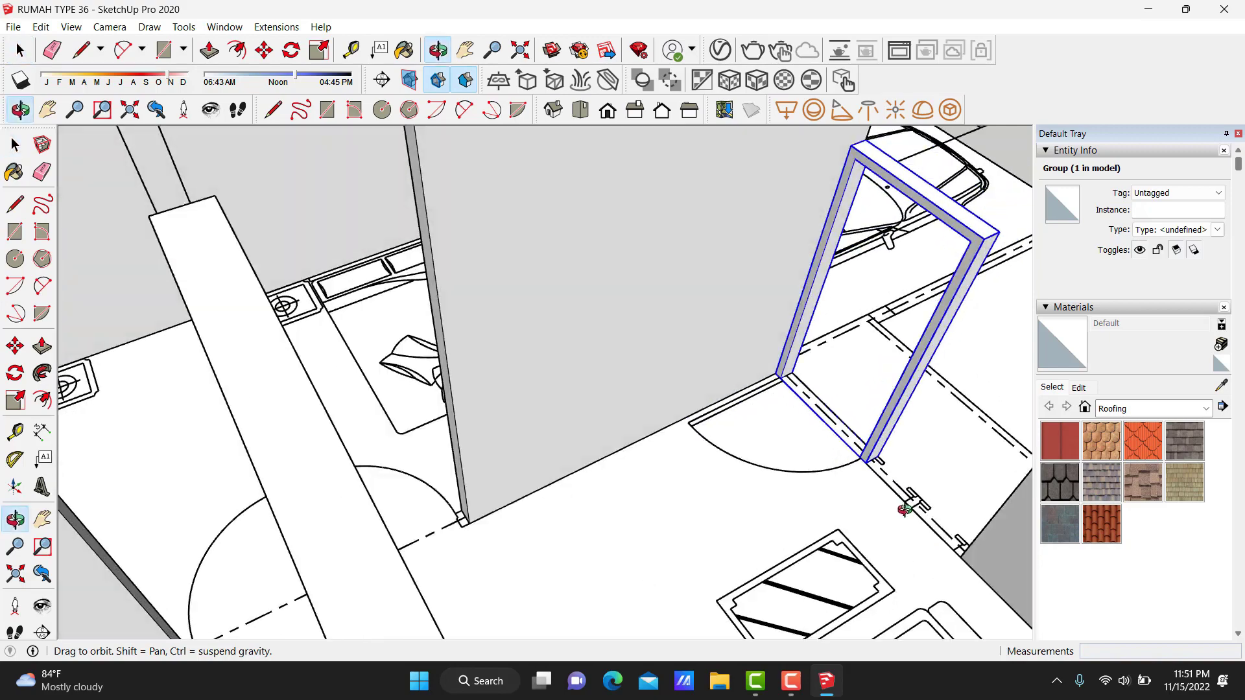
{"action": "scroll", "coordinate": [846, 189], "scroll_direction": "up", "scroll_amount": 5}
{"action": "scroll", "coordinate": [838, 229], "scroll_direction": "up", "scroll_amount": 2}
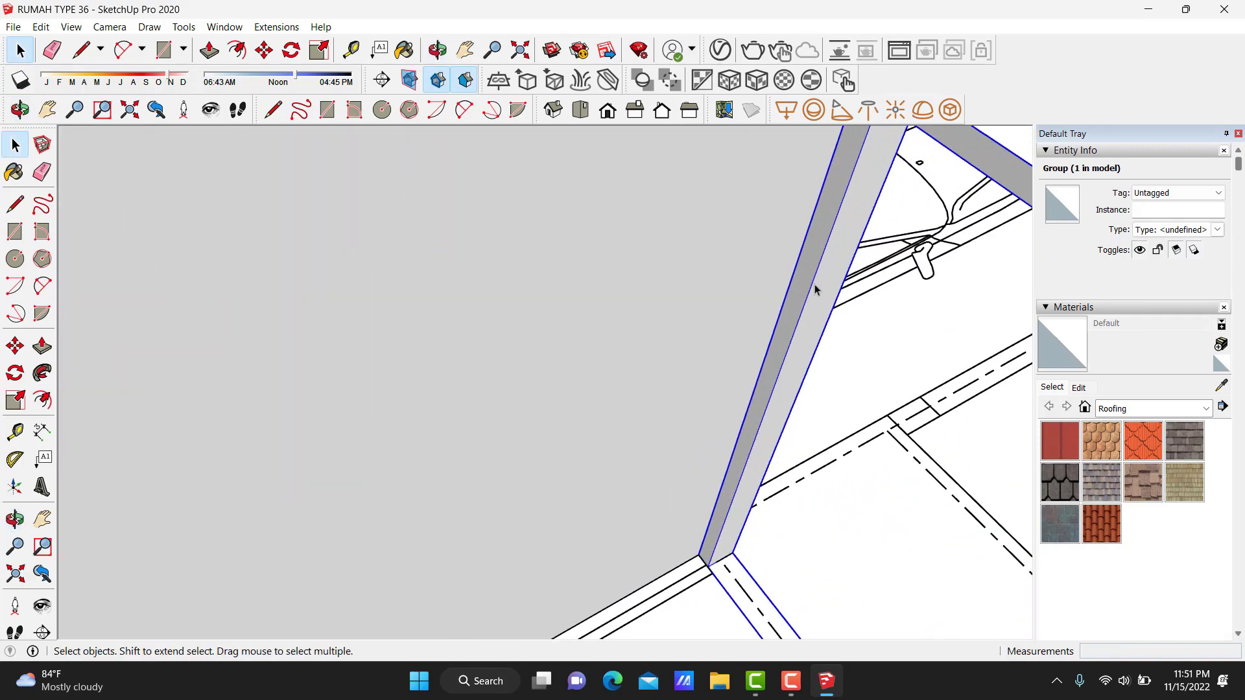
{"action": "scroll", "coordinate": [778, 542], "scroll_direction": "up", "scroll_amount": 2}
{"action": "scroll", "coordinate": [778, 542], "scroll_direction": "up", "scroll_amount": 2}
{"action": "scroll", "coordinate": [682, 566], "scroll_direction": "up", "scroll_amount": 2}
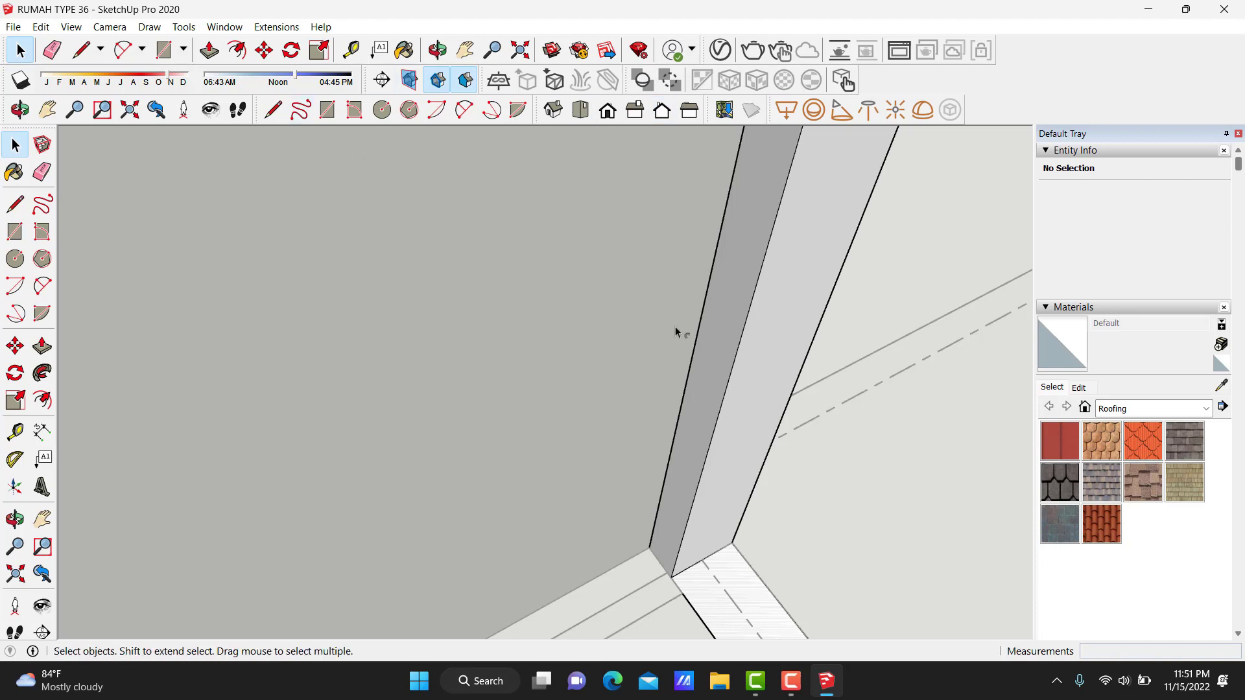
{"action": "key", "text": "f"}
{"action": "scroll", "coordinate": [694, 344], "scroll_direction": "up", "scroll_amount": 1}
Inset the door frame's jamb face twice, by 5 cm and then about 3 cm.
{"action": "left_click", "coordinate": [716, 366]}
{"action": "type", "text": "5"}
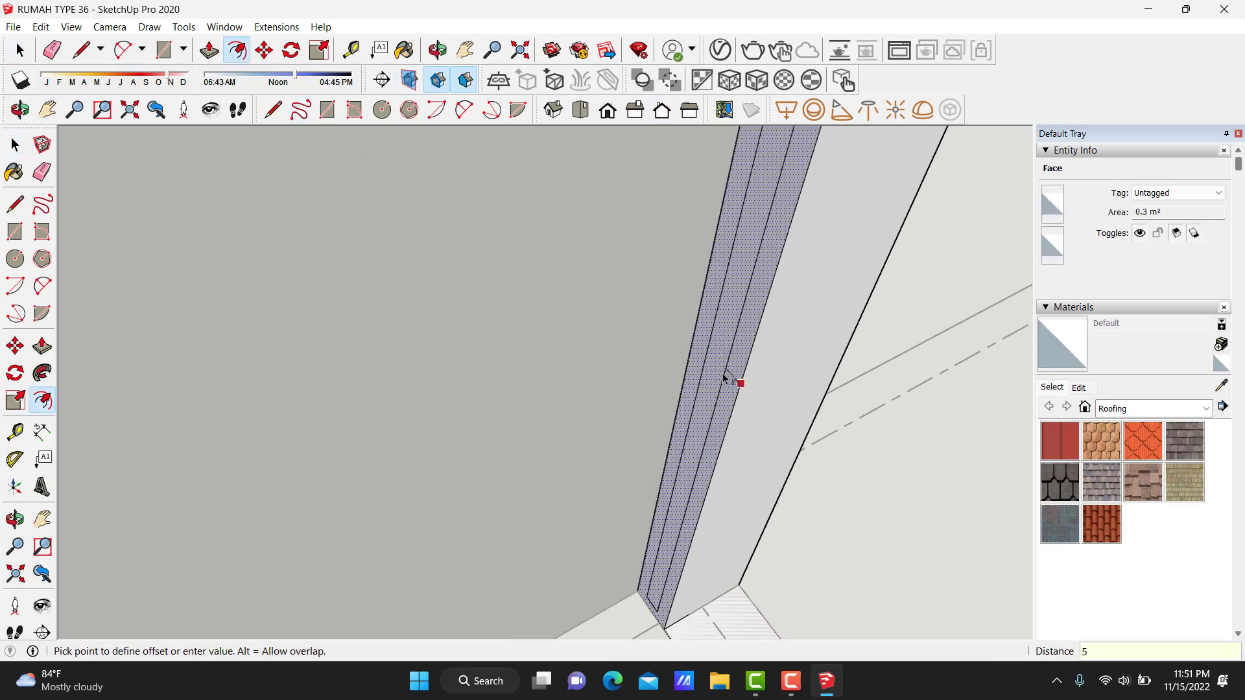
{"action": "key", "text": "Return"}
{"action": "left_click", "coordinate": [720, 380]}
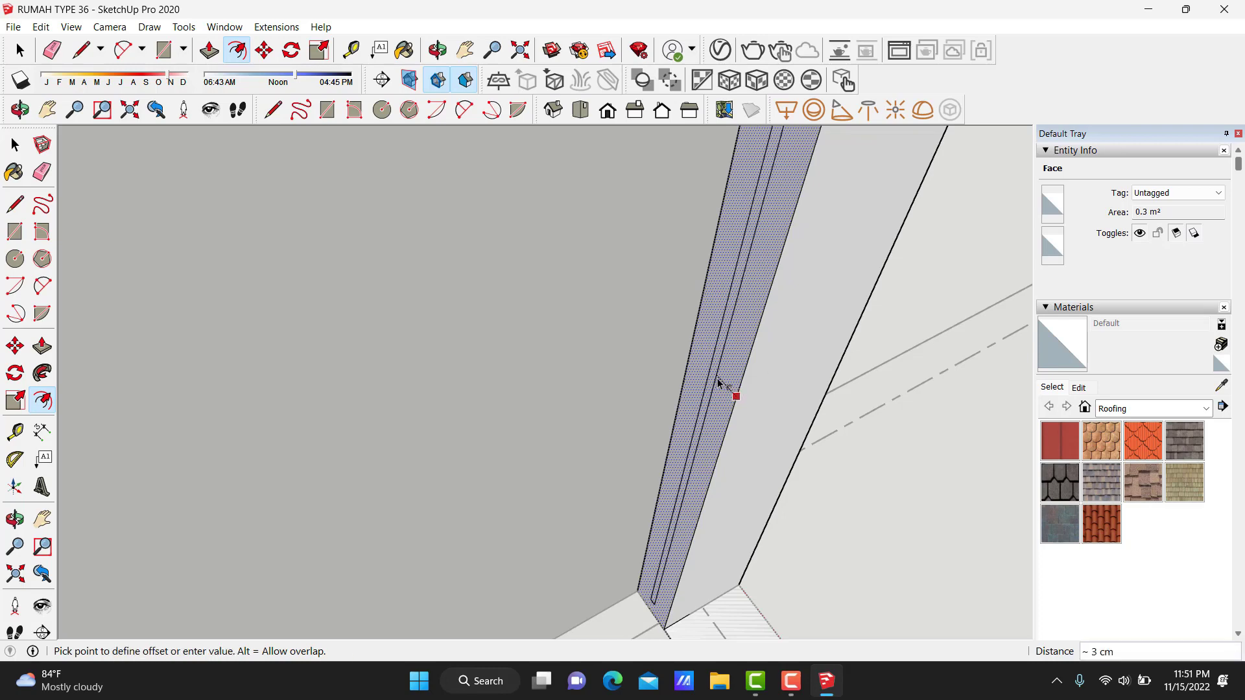
{"action": "left_click", "coordinate": [720, 382]}
{"action": "key", "text": "space"}
Start tracing lines at the frame's base corner while orbiting around it.
{"action": "scroll", "coordinate": [737, 456], "scroll_direction": "up", "scroll_amount": 1}
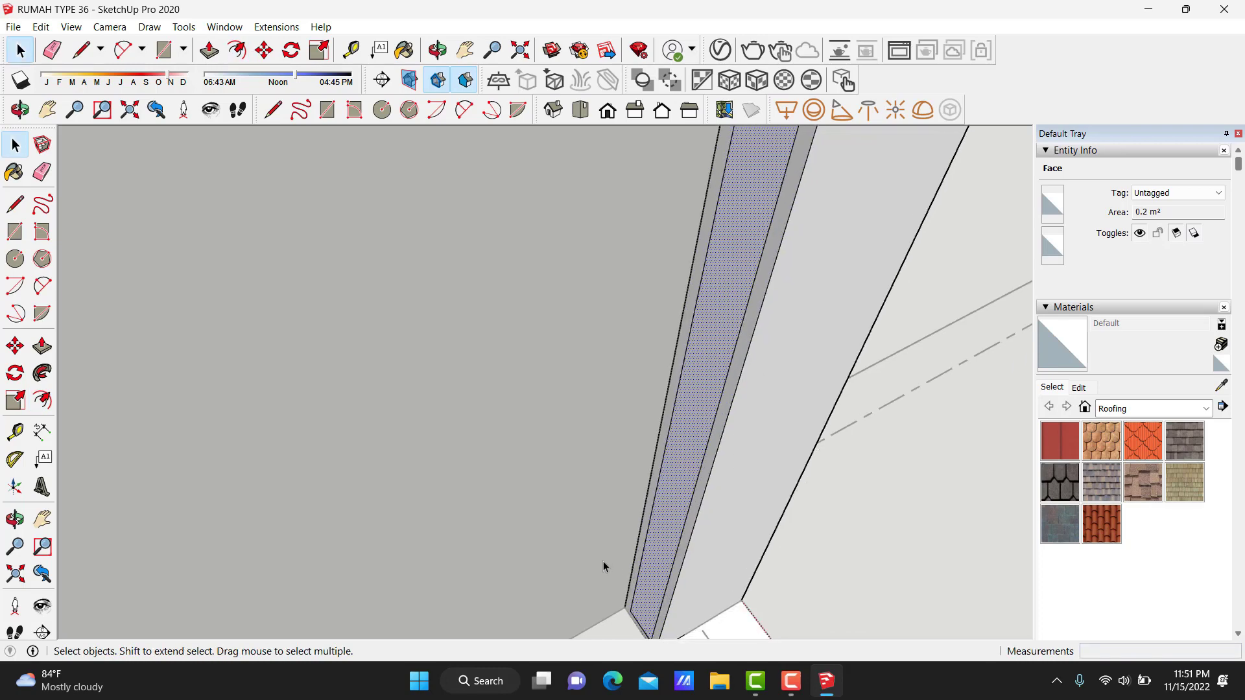
{"action": "middle_click_drag", "start_coordinate": [603, 561], "coordinate": [508, 435]}
{"action": "scroll", "coordinate": [647, 541], "scroll_direction": "up", "scroll_amount": 2}
{"action": "scroll", "coordinate": [616, 515], "scroll_direction": "up", "scroll_amount": 1}
{"action": "key", "text": "l"}
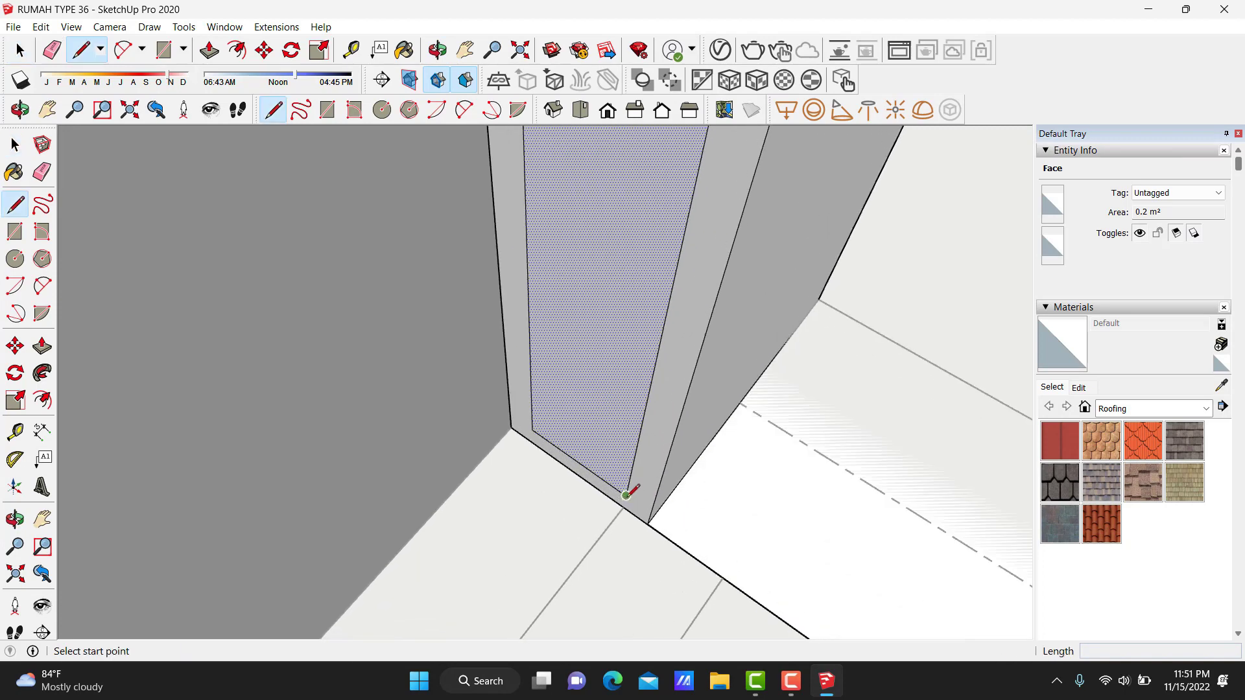
{"action": "left_click", "coordinate": [626, 496]}
{"action": "key", "text": "space"}
{"action": "mouse_move", "coordinate": [431, 545]}
{"action": "middle_mouse_down"}
{"action": "mouse_move", "coordinate": [637, 558]}
{"action": "mouse_move", "coordinate": [848, 607]}
{"action": "middle_mouse_up"}
{"action": "scroll", "coordinate": [756, 522], "scroll_direction": "up", "scroll_amount": 2}
{"action": "key", "text": "l"}
{"action": "scroll", "coordinate": [737, 515], "scroll_direction": "up", "scroll_amount": 2}
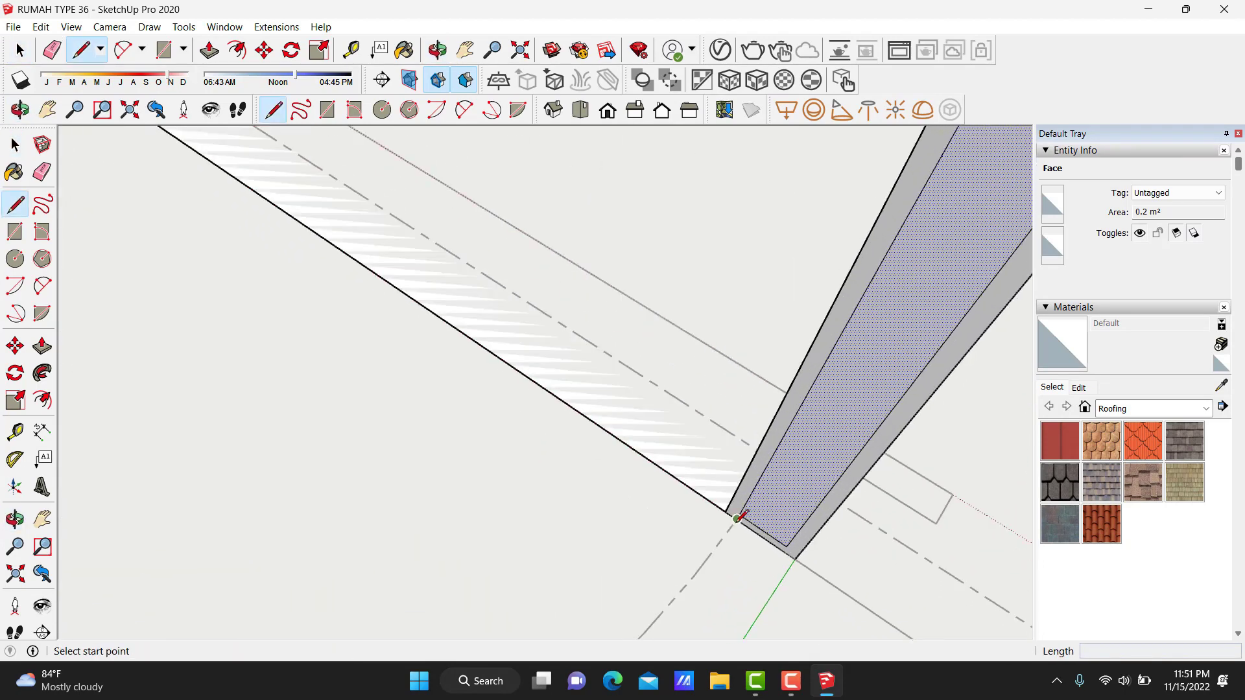
{"action": "left_click", "coordinate": [740, 512]}
{"action": "scroll", "coordinate": [740, 512], "scroll_direction": "up", "scroll_amount": 2}
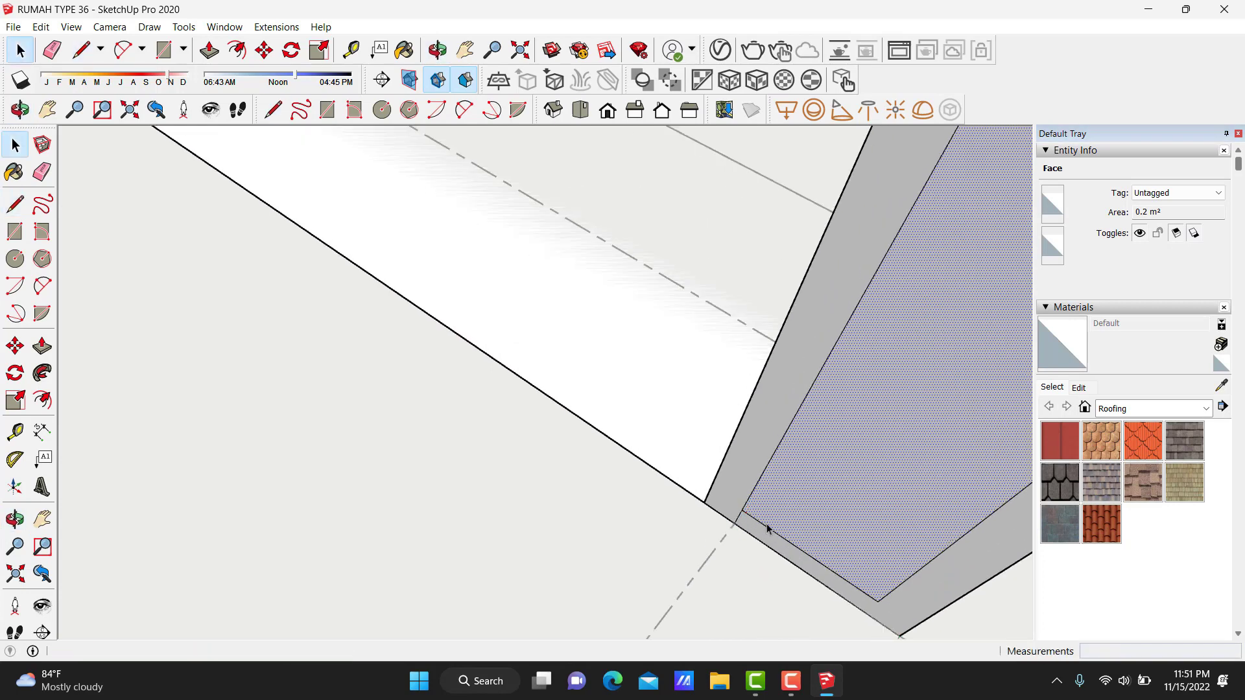
Orbit around the door frame to inspect its top and the inner strip.
{"action": "key", "text": "e"}
{"action": "scroll", "coordinate": [733, 573], "scroll_direction": "down", "scroll_amount": 5}
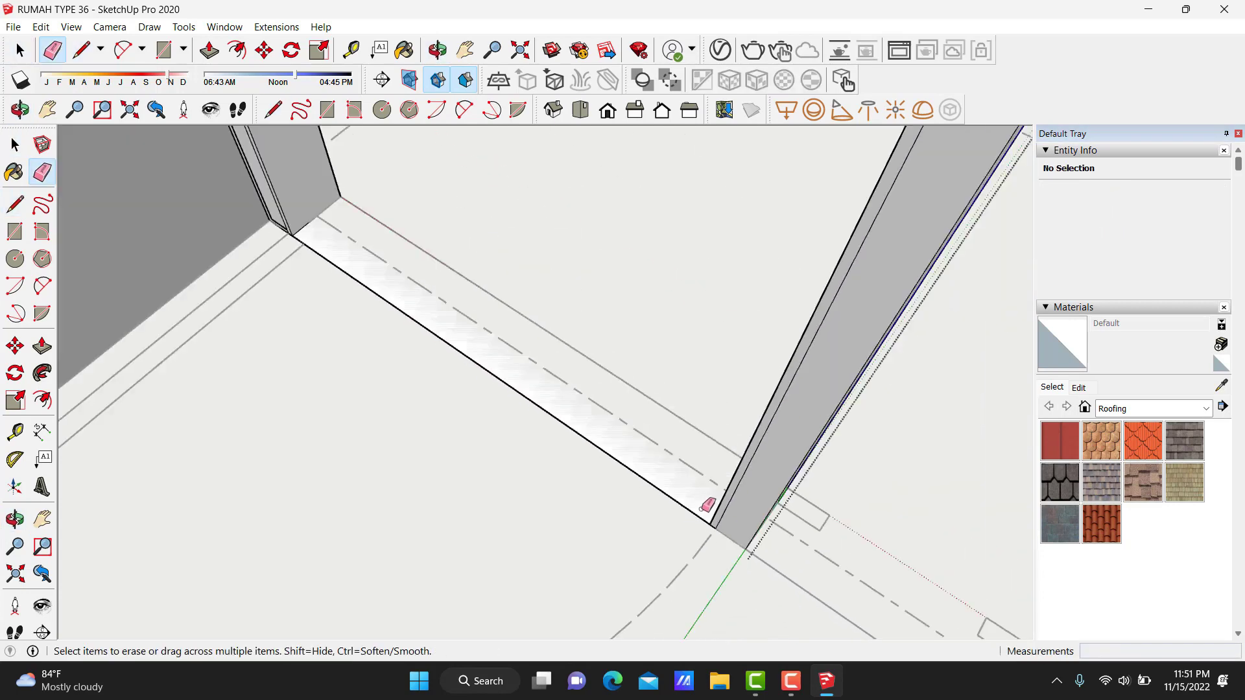
{"action": "middle_click_drag", "start_coordinate": [670, 336], "coordinate": [401, 255]}
{"action": "scroll", "coordinate": [401, 254], "scroll_direction": "down", "scroll_amount": 3}
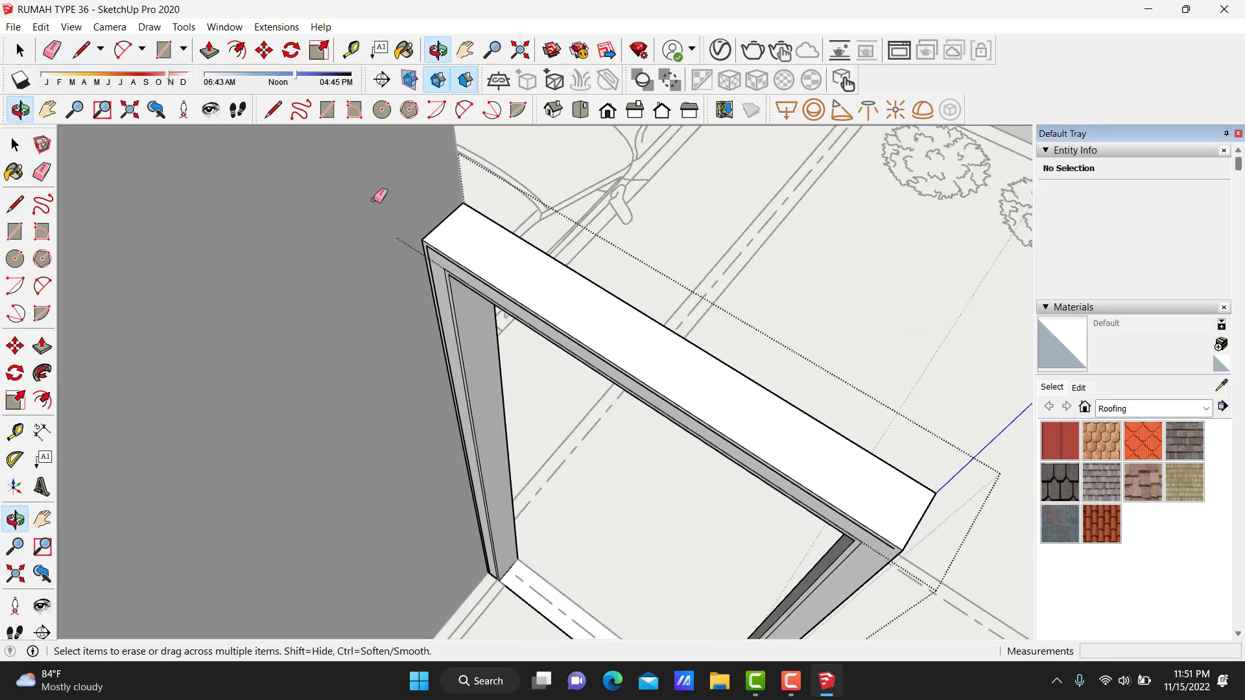
{"action": "scroll", "coordinate": [453, 263], "scroll_direction": "up", "scroll_amount": 3}
{"action": "scroll", "coordinate": [468, 242], "scroll_direction": "up", "scroll_amount": 2}
{"action": "scroll", "coordinate": [466, 234], "scroll_direction": "down", "scroll_amount": 2}
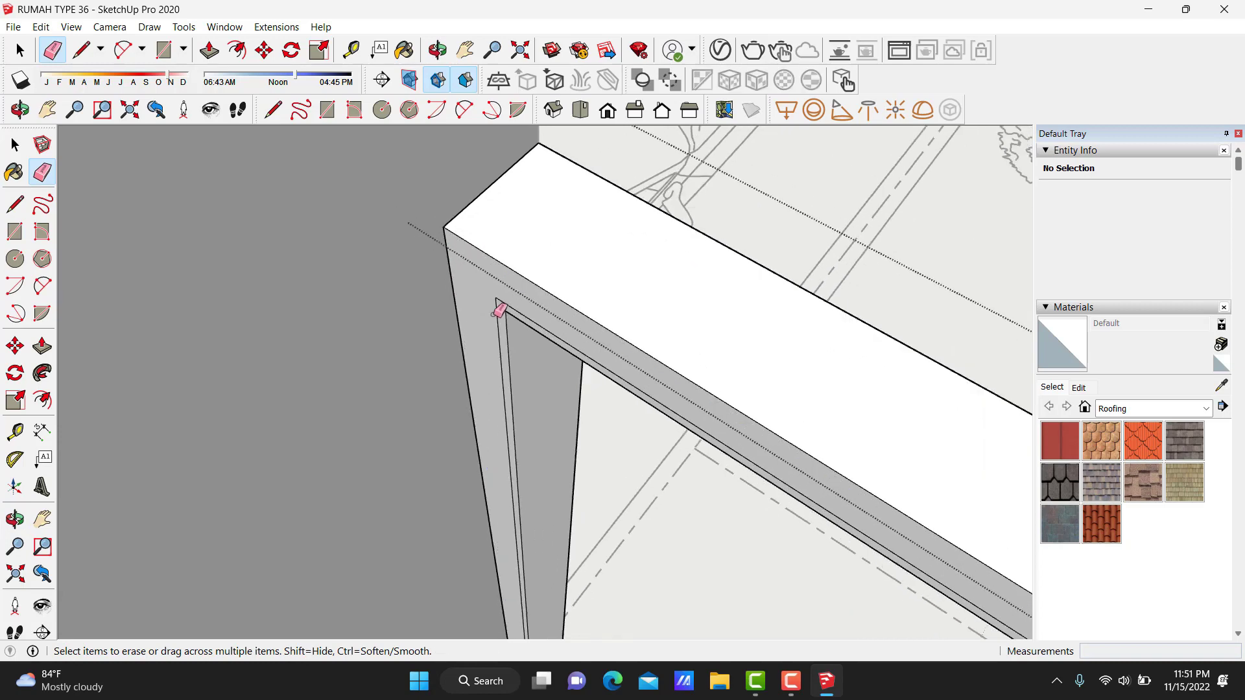
{"action": "mouse_move", "coordinate": [500, 306]}
{"action": "middle_mouse_down"}
{"action": "mouse_move", "coordinate": [717, 473]}
{"action": "mouse_move", "coordinate": [697, 411]}
{"action": "middle_mouse_up"}
{"action": "mouse_move", "coordinate": [538, 413]}
{"action": "middle_mouse_down"}
{"action": "mouse_move", "coordinate": [592, 583]}
{"action": "mouse_move", "coordinate": [597, 383]}
{"action": "middle_mouse_up"}
{"action": "key", "text": "space"}
Push/pull the thin inner strip of the door frame 4 cm.
{"action": "key", "text": "p"}
{"action": "left_click", "coordinate": [564, 283]}
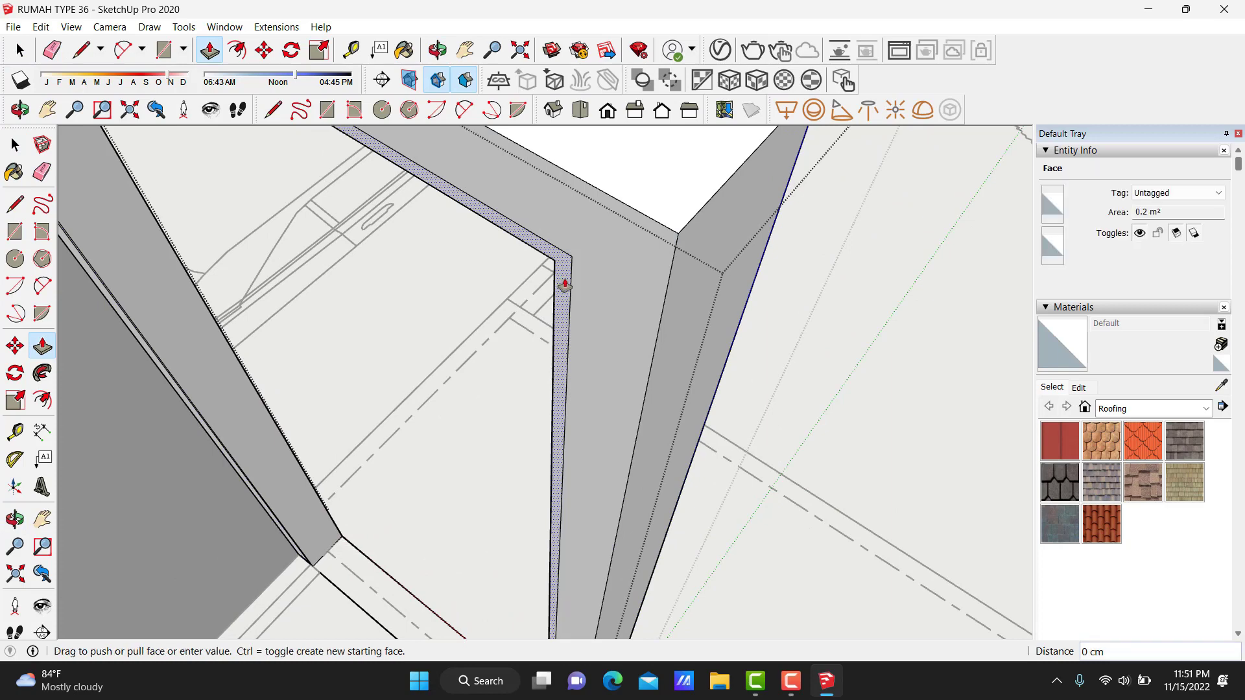
{"action": "type", "text": "4"}
{"action": "key", "text": "Return"}
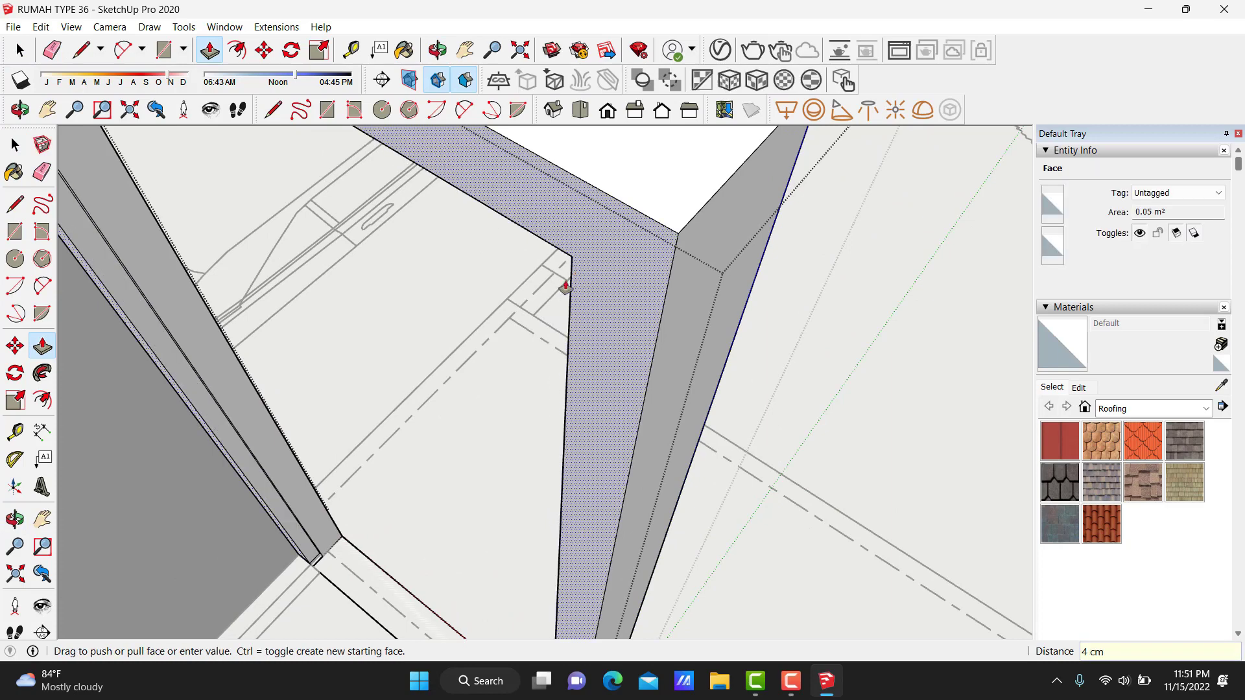
Erase the stray edge left at the door frame's base.
{"action": "scroll", "coordinate": [330, 557], "scroll_direction": "up", "scroll_amount": 3}
{"action": "key", "text": "e"}
{"action": "scroll", "coordinate": [328, 557], "scroll_direction": "up", "scroll_amount": 2}
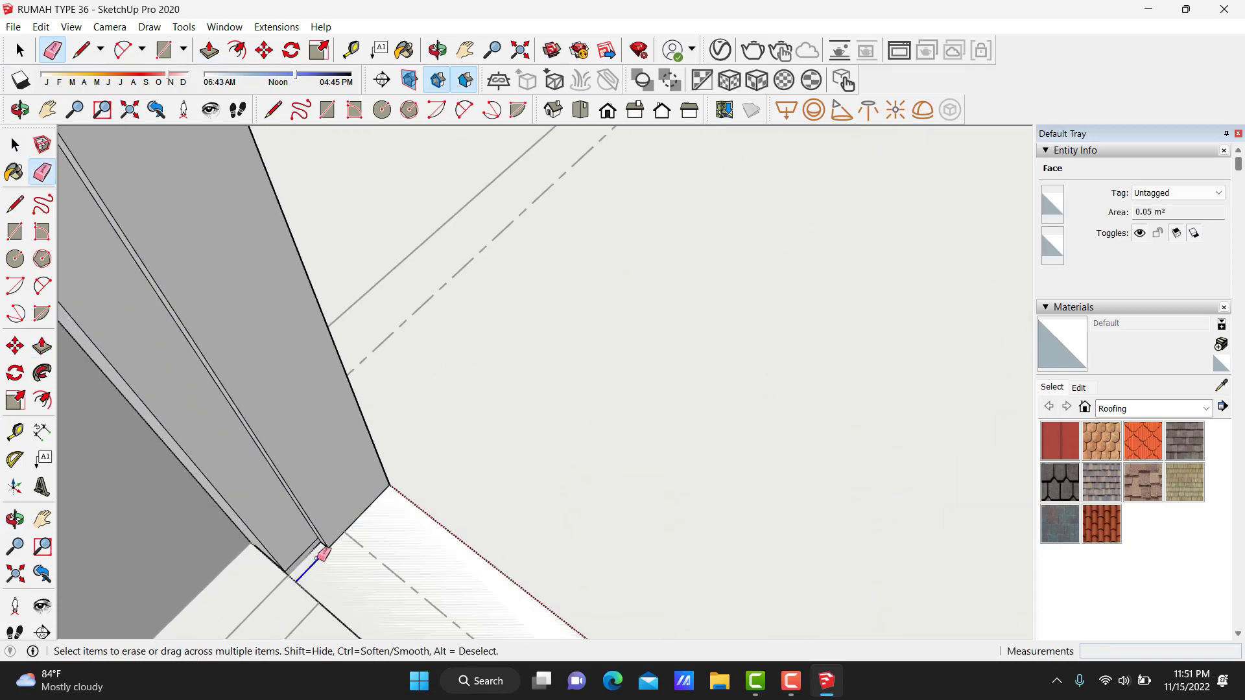
{"action": "left_click", "coordinate": [319, 558]}
{"action": "mouse_move", "coordinate": [499, 466]}
{"action": "middle_mouse_down"}
{"action": "mouse_move", "coordinate": [481, 520]}
{"action": "mouse_move", "coordinate": [759, 527]}
{"action": "middle_mouse_up"}
{"action": "scroll", "coordinate": [752, 571], "scroll_direction": "up", "scroll_amount": 2}
{"action": "scroll", "coordinate": [750, 576], "scroll_direction": "up", "scroll_amount": 1}
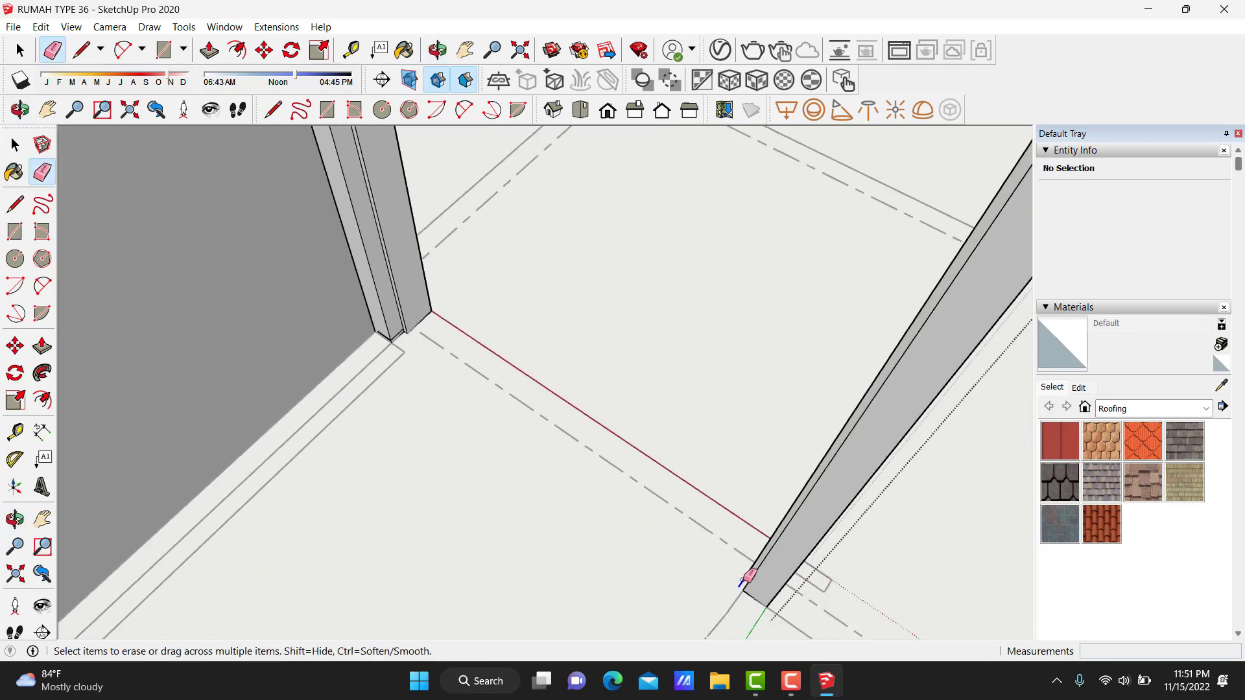
Select the door frame group.
{"action": "key", "text": "space"}
{"action": "scroll", "coordinate": [713, 596], "scroll_direction": "down", "scroll_amount": 2}
{"action": "scroll", "coordinate": [679, 506], "scroll_direction": "down", "scroll_amount": 2}
{"action": "scroll", "coordinate": [911, 310], "scroll_direction": "down", "scroll_amount": 2}
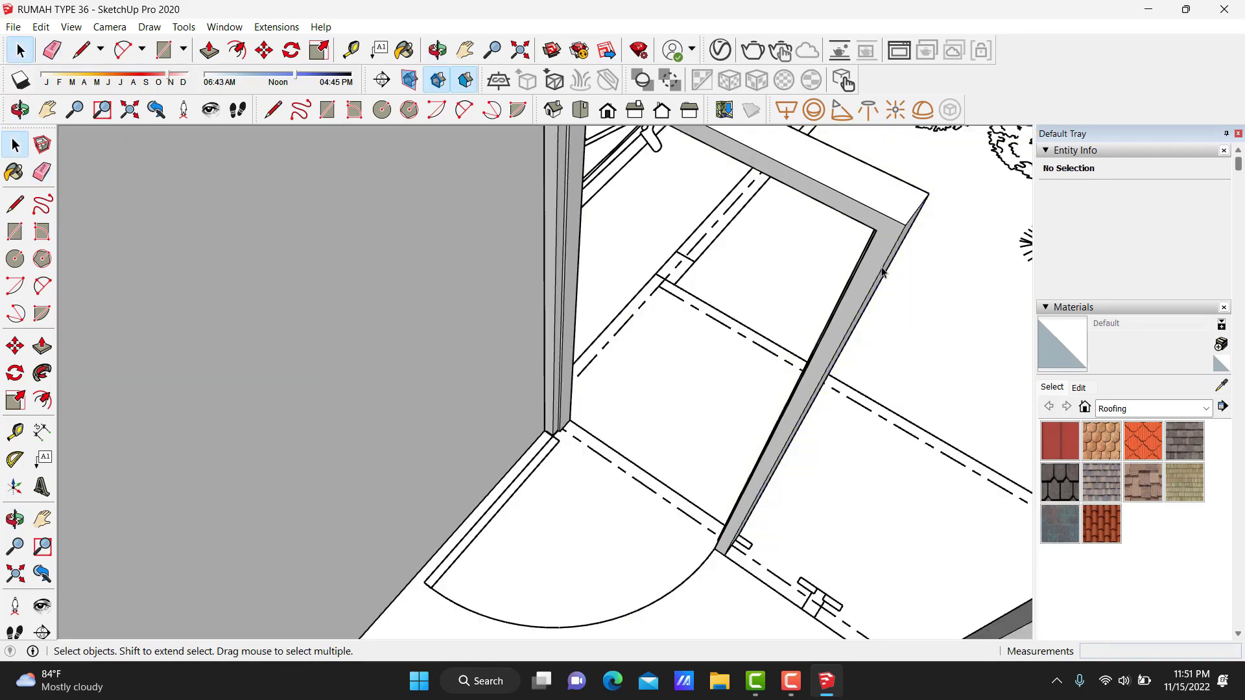
{"action": "left_click", "coordinate": [820, 286]}
{"action": "scroll", "coordinate": [718, 370], "scroll_direction": "down", "scroll_amount": 4}
Copy the door frame group and place the copy outside the house.
{"action": "key", "text": "m"}
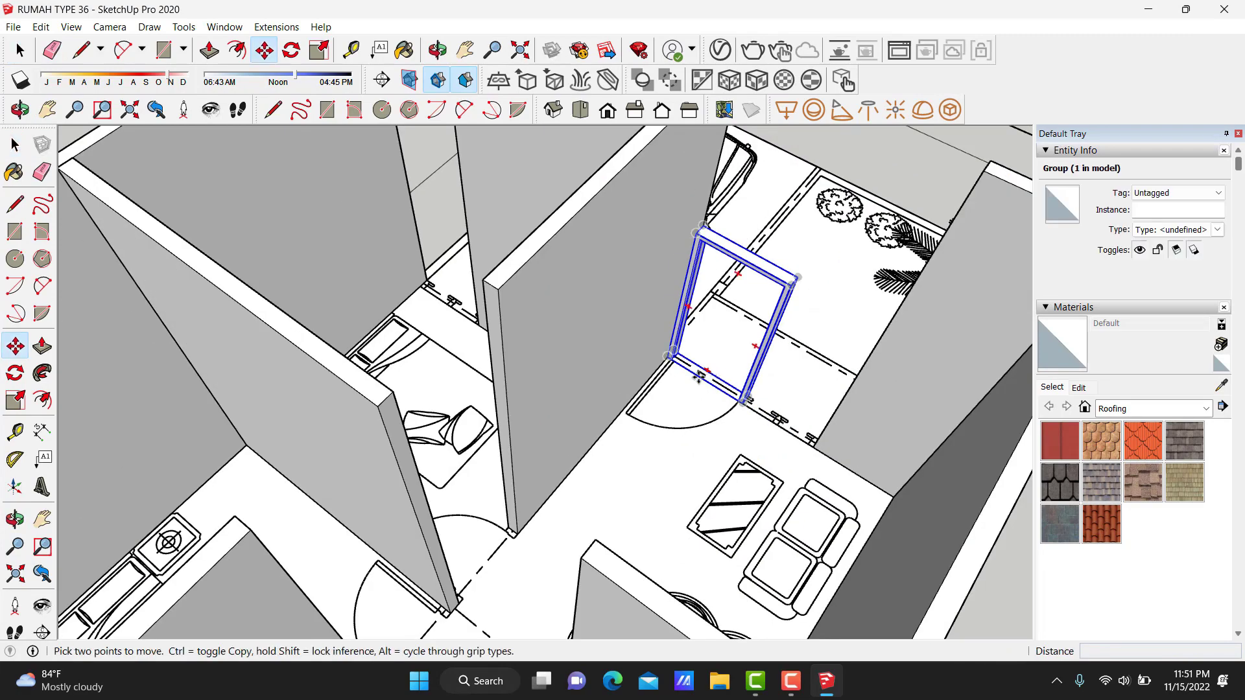
{"action": "key", "text": "ctrl"}
{"action": "left_click", "coordinate": [719, 371]}
{"action": "scroll", "coordinate": [485, 270], "scroll_direction": "up", "scroll_amount": 4}
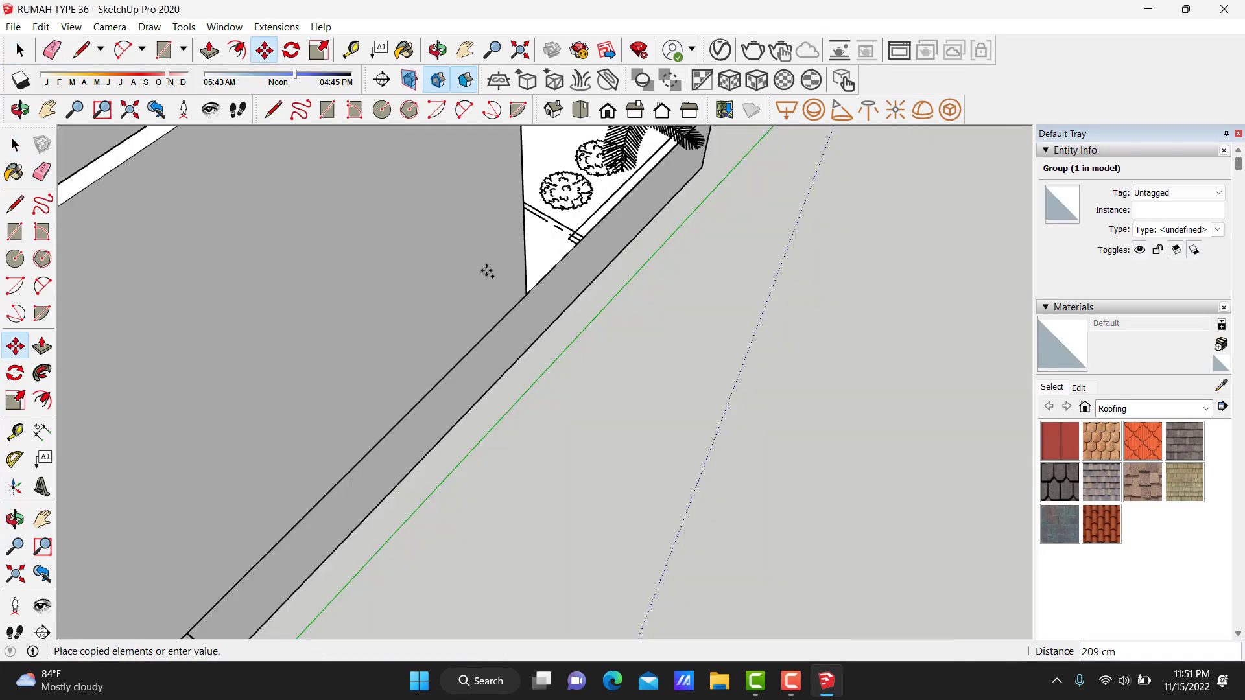
{"action": "left_click", "coordinate": [674, 431]}
{"action": "key", "text": "space"}
{"action": "scroll", "coordinate": [640, 392], "scroll_direction": "down", "scroll_amount": 3}
Open the wall group at the doorway corner to clear its stray base edge, then exit editing.
{"action": "mouse_move", "coordinate": [640, 392]}
{"action": "middle_mouse_down"}
{"action": "mouse_move", "coordinate": [356, 146]}
{"action": "mouse_move", "coordinate": [334, 277]}
{"action": "middle_mouse_up"}
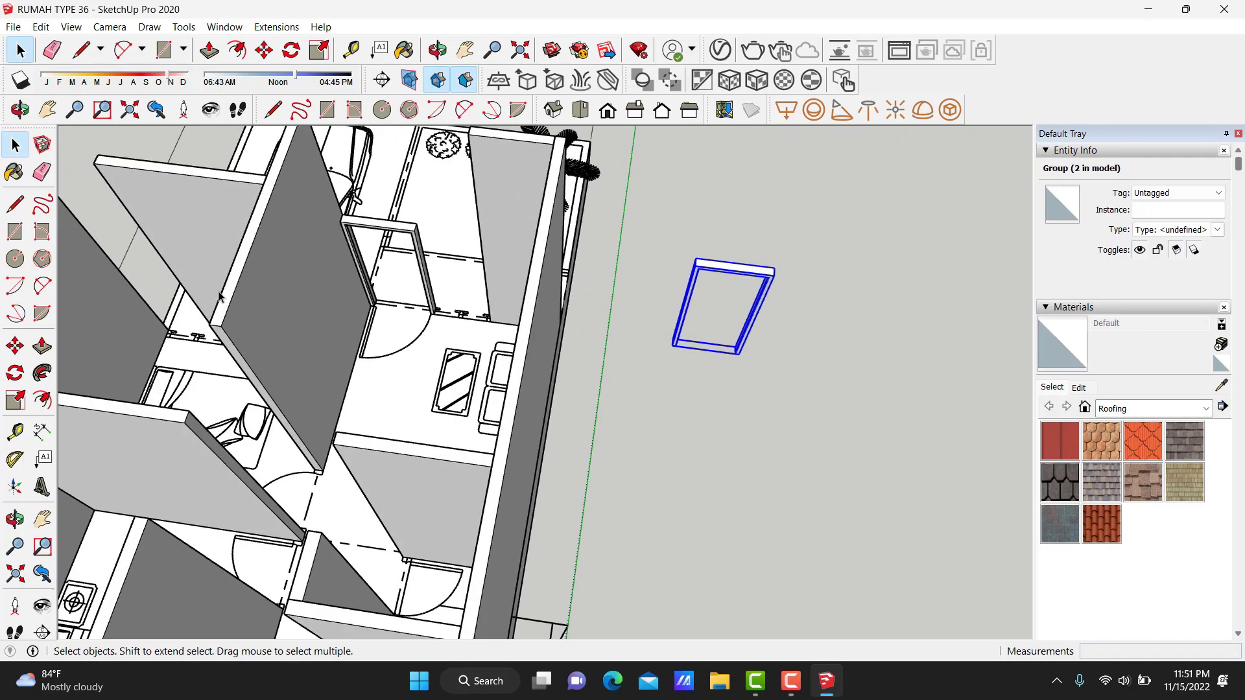
{"action": "scroll", "coordinate": [333, 278], "scroll_direction": "up", "scroll_amount": 3}
{"action": "scroll", "coordinate": [442, 375], "scroll_direction": "up", "scroll_amount": 3}
{"action": "scroll", "coordinate": [443, 375], "scroll_direction": "up", "scroll_amount": 2}
{"action": "scroll", "coordinate": [443, 375], "scroll_direction": "up", "scroll_amount": 2}
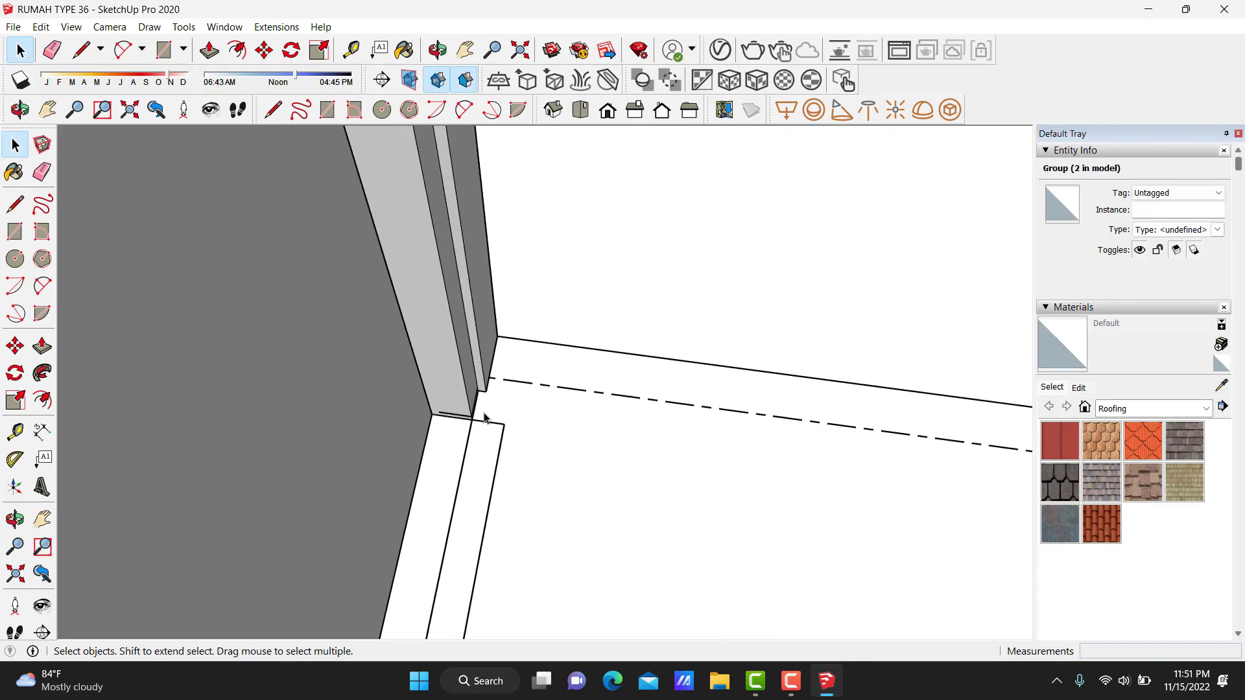
{"action": "scroll", "coordinate": [443, 375], "scroll_direction": "up", "scroll_amount": 1}
{"action": "scroll", "coordinate": [442, 374], "scroll_direction": "up", "scroll_amount": 2}
{"action": "scroll", "coordinate": [441, 375], "scroll_direction": "up", "scroll_amount": 2}
{"action": "mouse_move", "coordinate": [441, 375]}
{"action": "middle_mouse_down"}
{"action": "mouse_move", "coordinate": [478, 339]}
{"action": "mouse_move", "coordinate": [448, 306]}
{"action": "middle_mouse_up"}
{"action": "double_click", "coordinate": [447, 306]}
{"action": "key", "text": "e"}
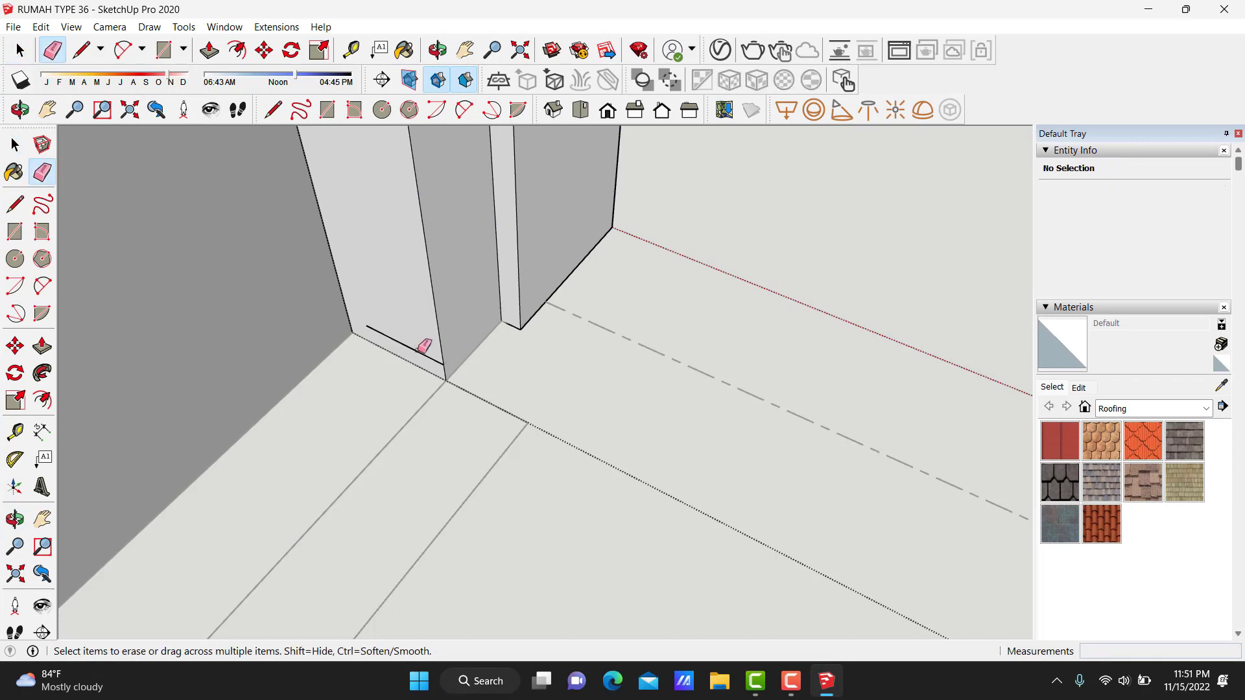
{"action": "key", "text": "space"}
{"action": "key", "text": "Escape"}
Draw a 90 × 205 cm rectangle filling the doorway.
{"action": "key", "text": "r"}
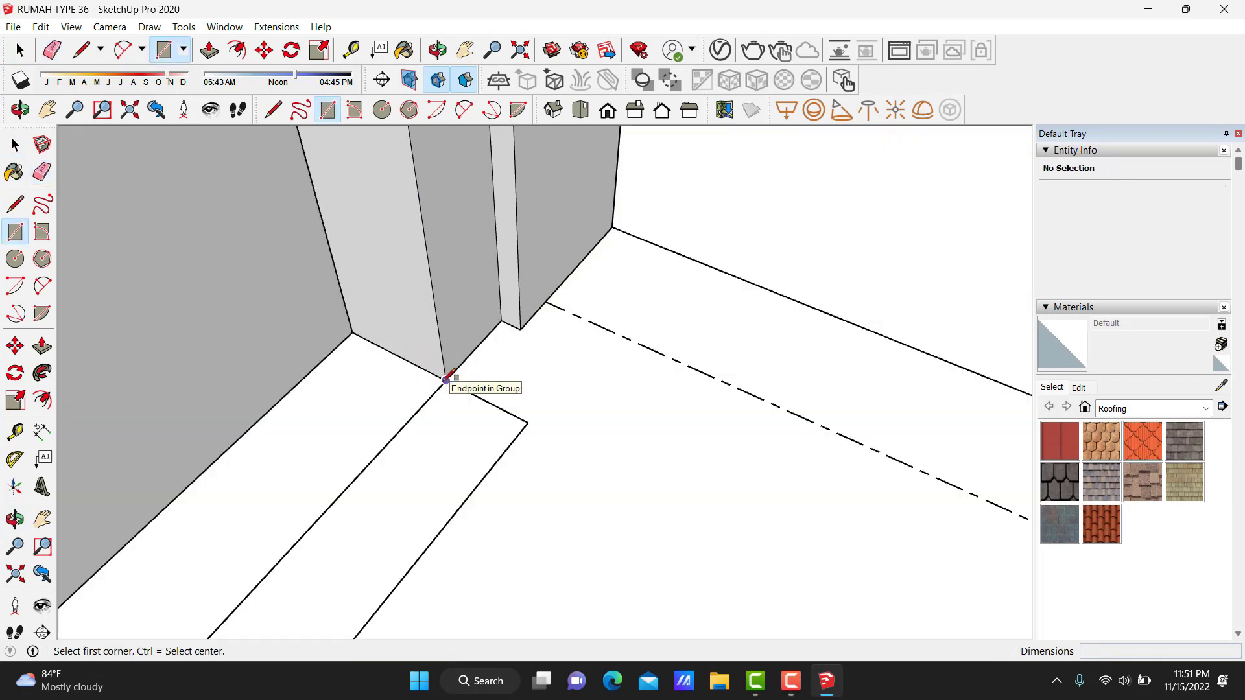
{"action": "left_click", "coordinate": [446, 380]}
{"action": "scroll", "coordinate": [506, 364], "scroll_direction": "up", "scroll_amount": 2}
{"action": "scroll", "coordinate": [503, 363], "scroll_direction": "up", "scroll_amount": 2}
{"action": "scroll", "coordinate": [548, 327], "scroll_direction": "down", "scroll_amount": 3}
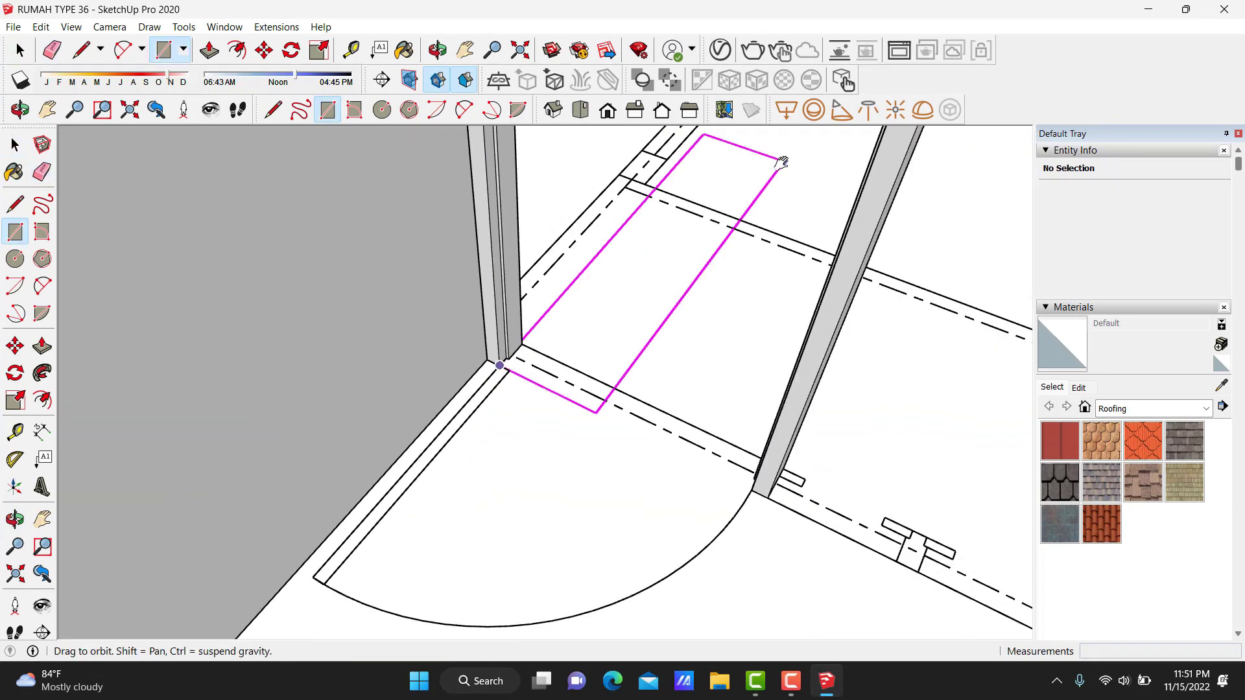
{"action": "middle_click_drag", "start_coordinate": [649, 259], "coordinate": [692, 394]}
{"action": "scroll", "coordinate": [769, 389], "scroll_direction": "up", "scroll_amount": 2}
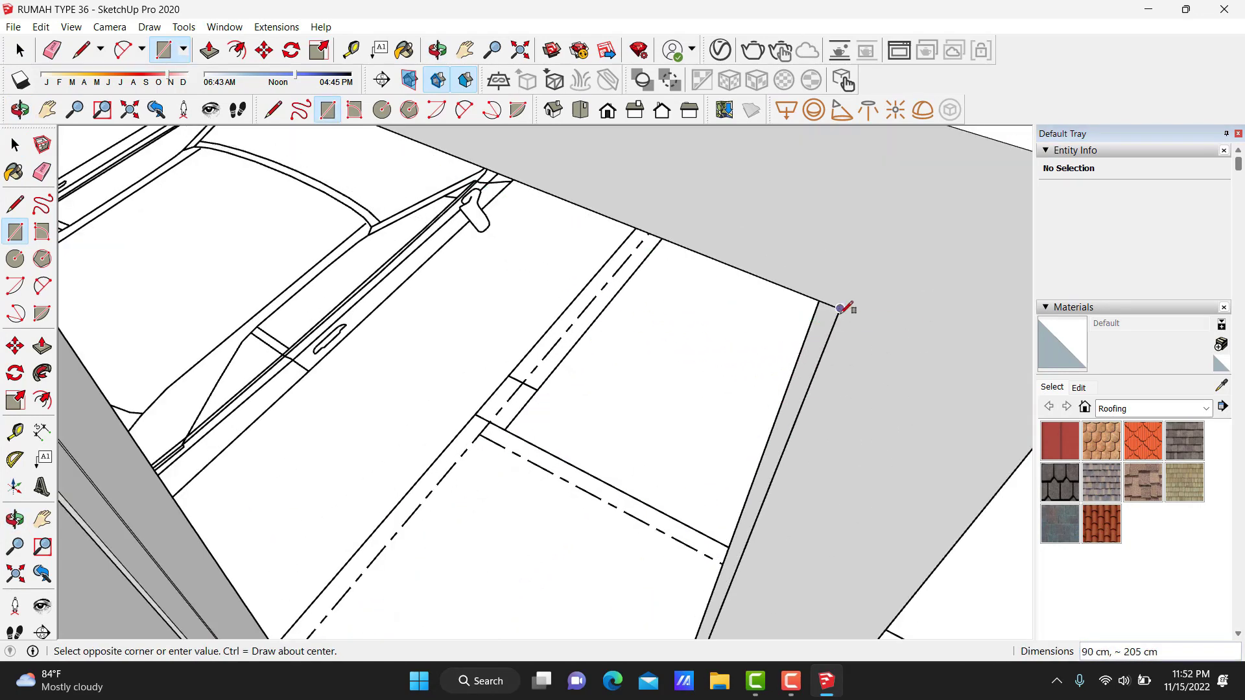
{"action": "left_click", "coordinate": [843, 308]}
{"action": "key", "text": "space"}
{"action": "scroll", "coordinate": [600, 222], "scroll_direction": "down", "scroll_amount": 3}
{"action": "middle_click_drag", "start_coordinate": [601, 223], "coordinate": [568, 286]}
Push/pull the door rectangle 4 cm to give the panel its thickness.
{"action": "key", "text": "p"}
{"action": "left_click", "coordinate": [520, 360]}
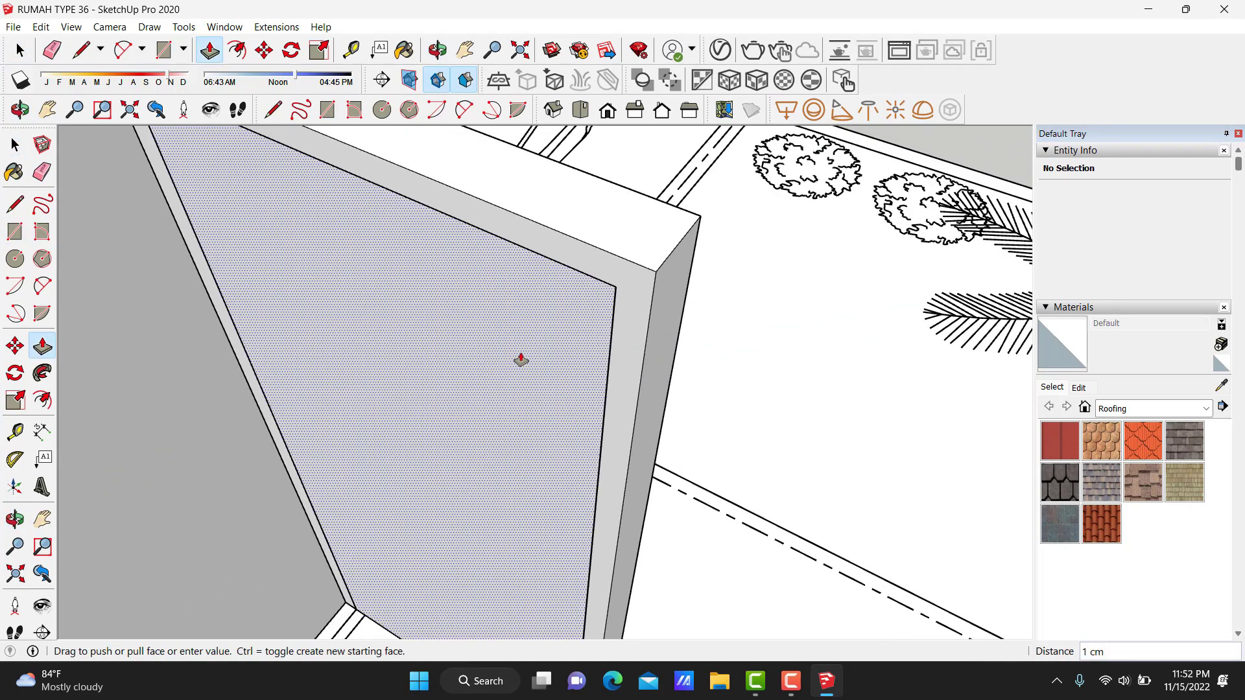
{"action": "type", "text": "4"}
{"action": "key", "text": "Return"}
{"action": "key", "text": "space"}
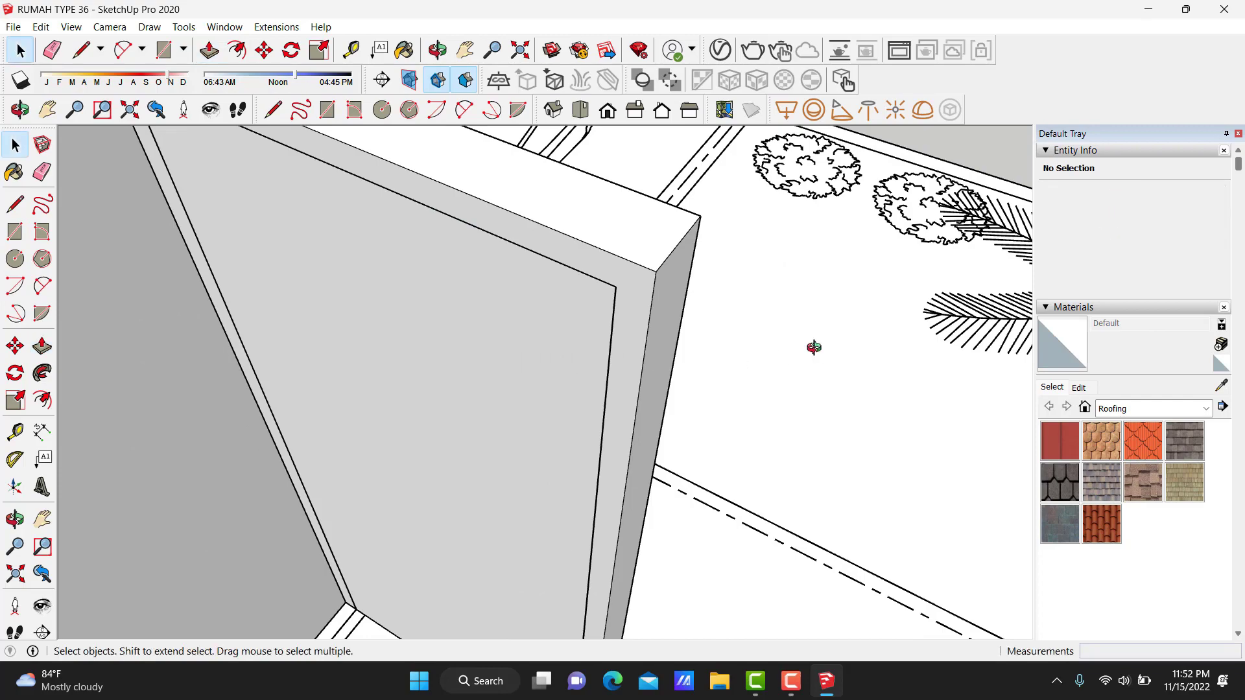
{"action": "mouse_move", "coordinate": [810, 347]}
{"action": "middle_mouse_down"}
{"action": "mouse_move", "coordinate": [390, 386]}
{"action": "mouse_move", "coordinate": [449, 368]}
{"action": "mouse_move", "coordinate": [431, 186]}
{"action": "middle_mouse_up"}
{"action": "scroll", "coordinate": [449, 368], "scroll_direction": "up", "scroll_amount": 2}
{"action": "scroll", "coordinate": [448, 368], "scroll_direction": "down", "scroll_amount": 3}
Make the selected door panel into its own group.
{"action": "right_click", "coordinate": [463, 239]}
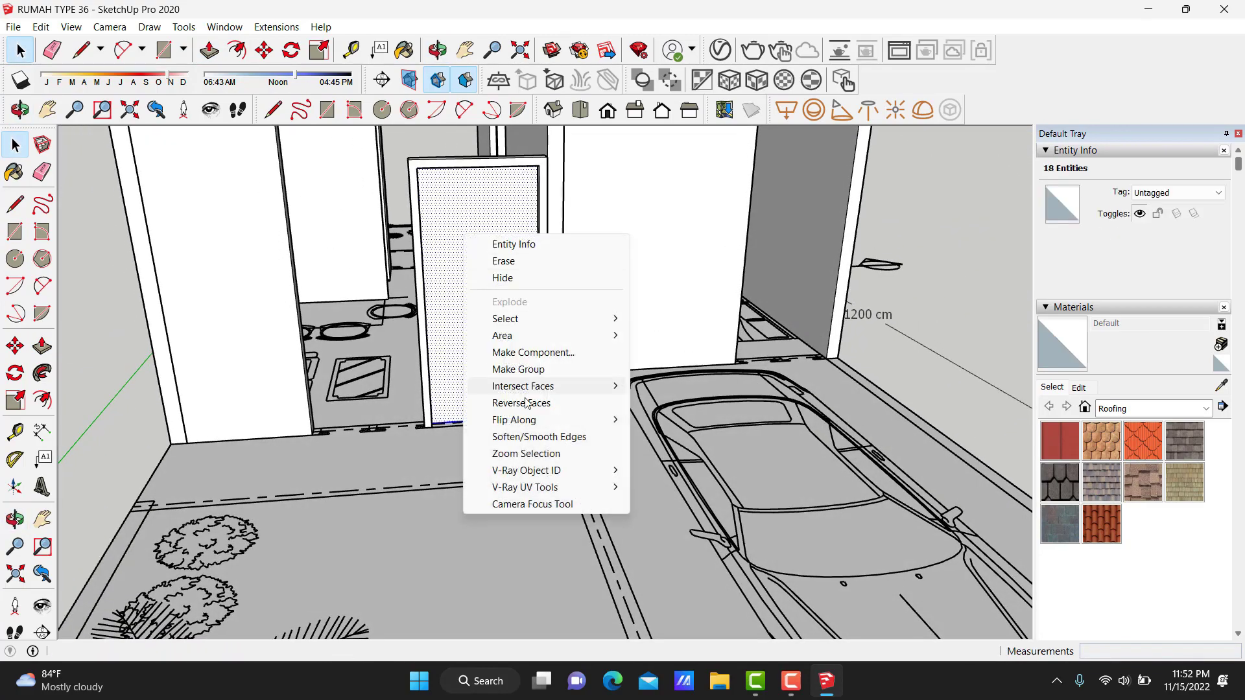
{"action": "left_click", "coordinate": [499, 370]}
{"action": "middle_click_drag", "start_coordinate": [500, 370], "coordinate": [495, 477]}
{"action": "scroll", "coordinate": [622, 422], "scroll_direction": "down", "scroll_amount": 3}
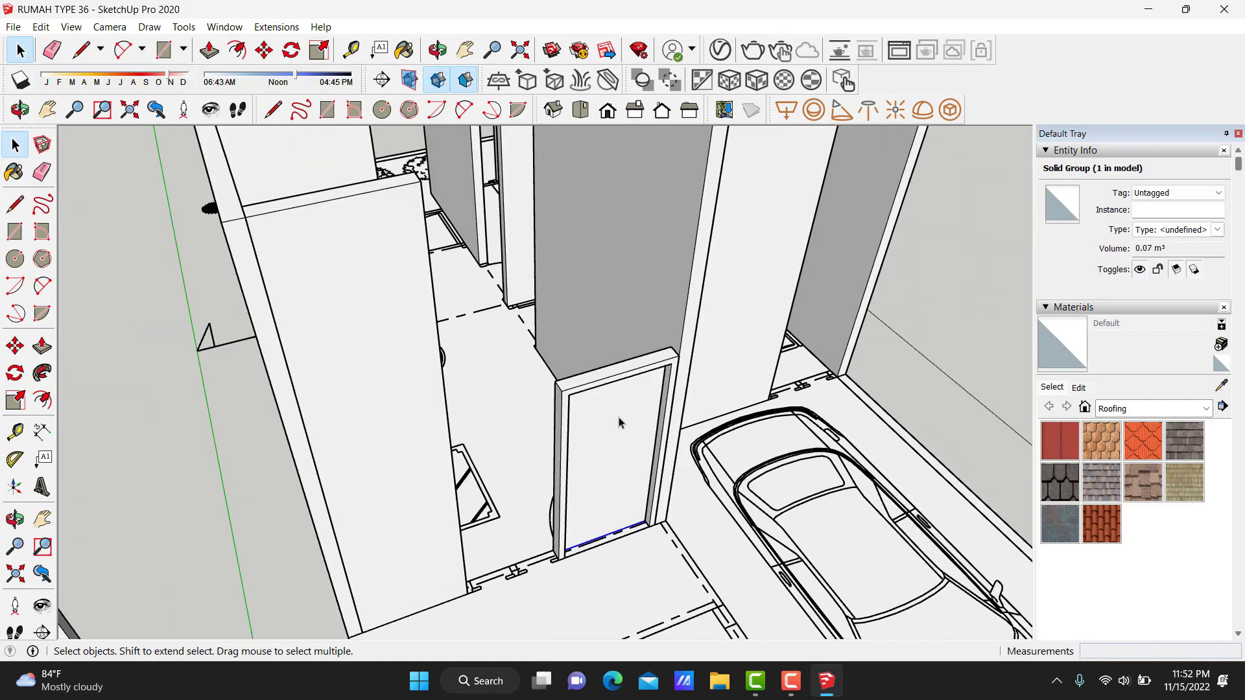
{"action": "scroll", "coordinate": [555, 528], "scroll_direction": "up", "scroll_amount": 3}
Inspect the door jamb's lower corner, briefly entering and exiting the door group.
{"action": "middle_click_drag", "start_coordinate": [500, 504], "coordinate": [663, 444], "text": "shift"}
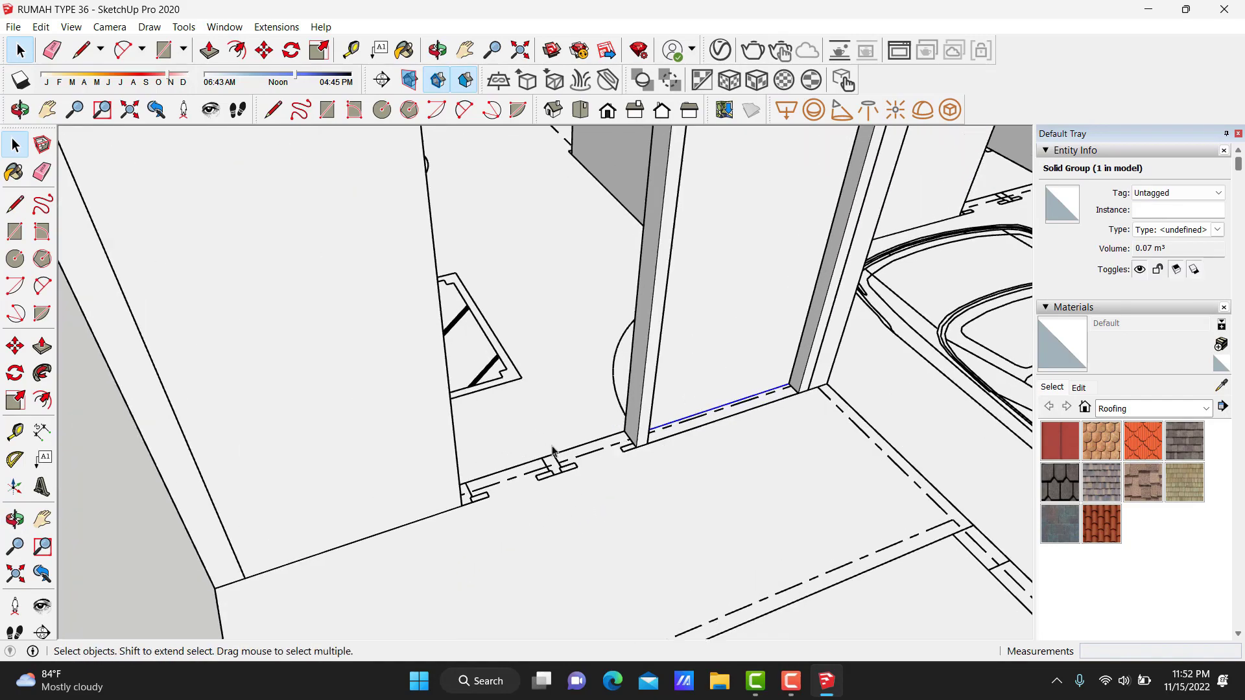
{"action": "scroll", "coordinate": [662, 444], "scroll_direction": "up", "scroll_amount": 4}
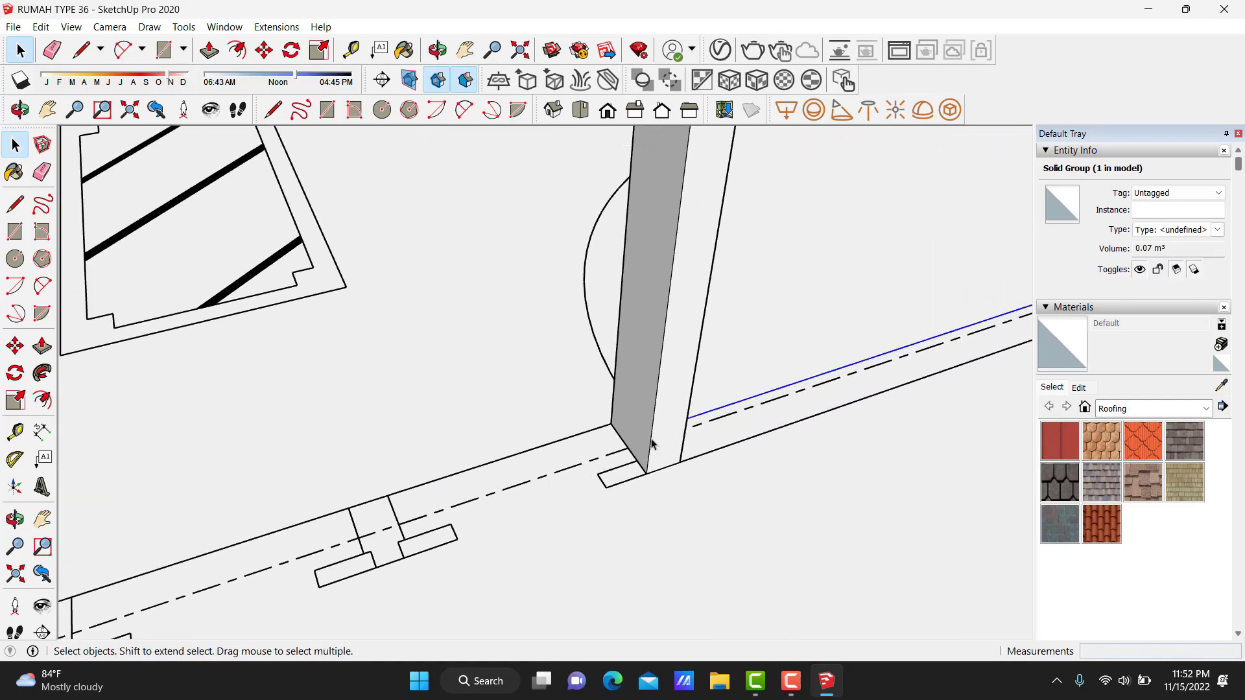
{"action": "scroll", "coordinate": [651, 443], "scroll_direction": "down", "scroll_amount": 3}
{"action": "scroll", "coordinate": [651, 443], "scroll_direction": "down", "scroll_amount": 2}
{"action": "double_click", "coordinate": [655, 437]}
{"action": "scroll", "coordinate": [655, 438], "scroll_direction": "up", "scroll_amount": 4}
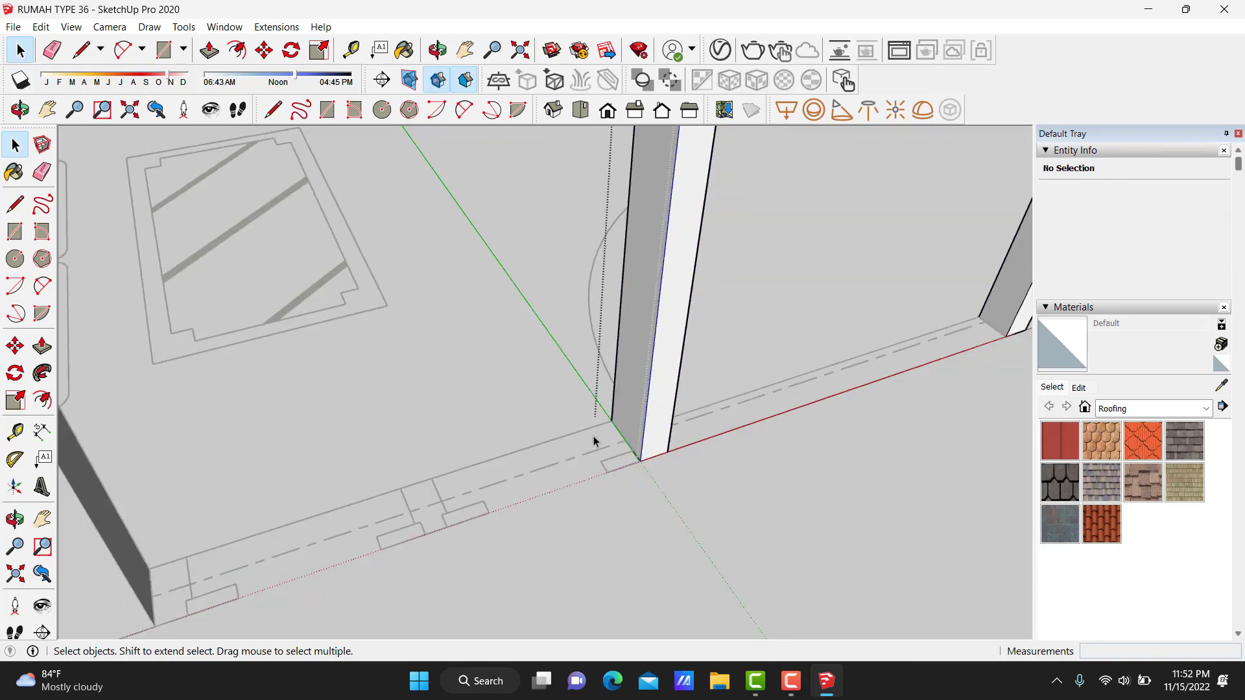
{"action": "scroll", "coordinate": [593, 441], "scroll_direction": "down", "scroll_amount": 2}
{"action": "key", "text": "Escape"}
{"action": "middle_click_drag", "start_coordinate": [595, 431], "coordinate": [417, 490]}
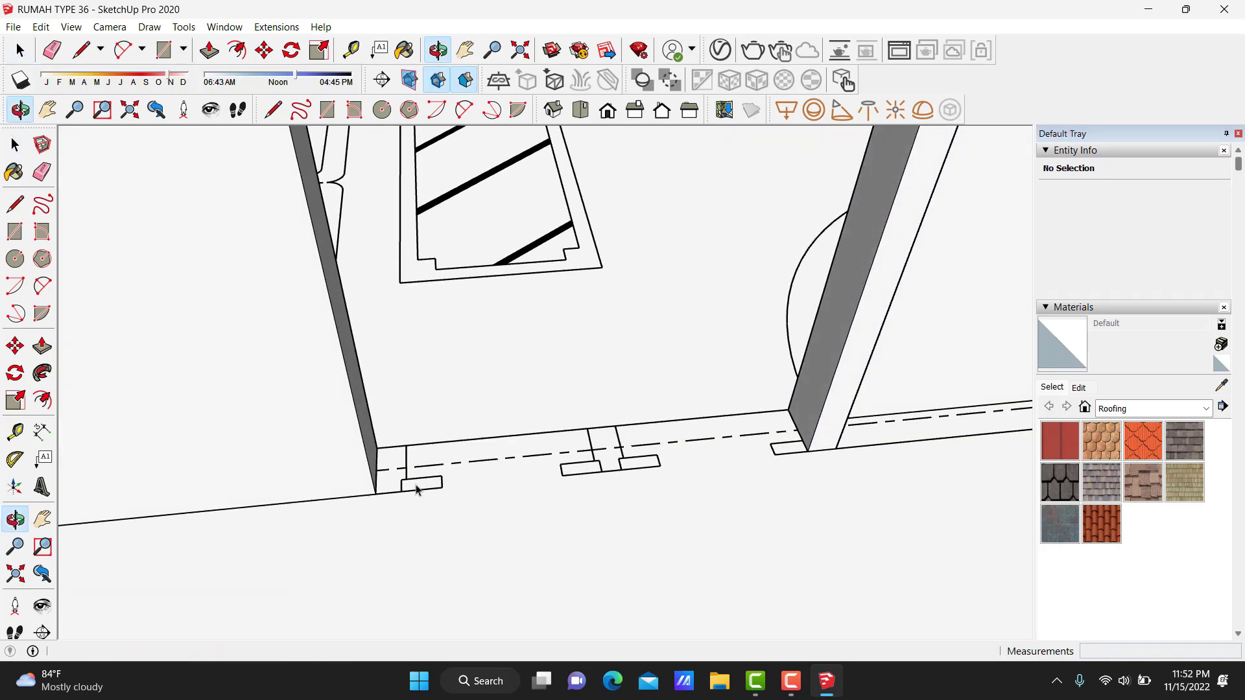
Draw a small rectangle at the wall base and cancel its extrusion.
{"action": "scroll", "coordinate": [415, 459], "scroll_direction": "up", "scroll_amount": 2}
{"action": "scroll", "coordinate": [376, 474], "scroll_direction": "up", "scroll_amount": 1}
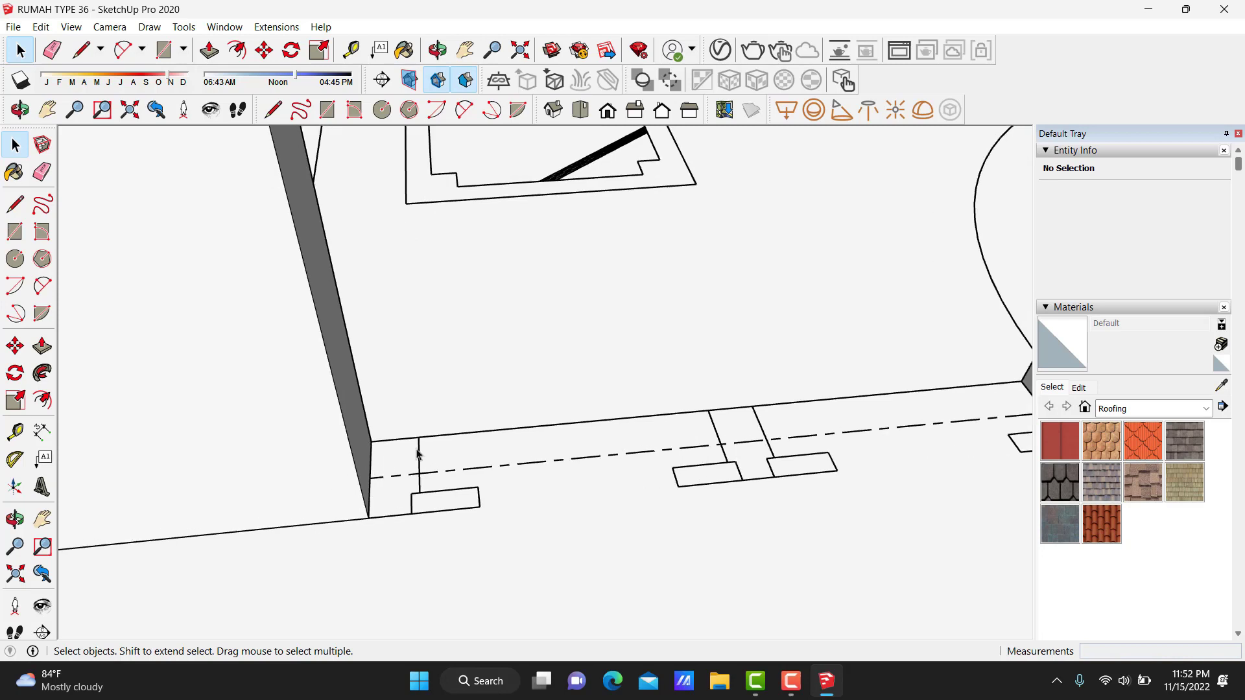
{"action": "key", "text": "r"}
{"action": "left_click", "coordinate": [419, 436]}
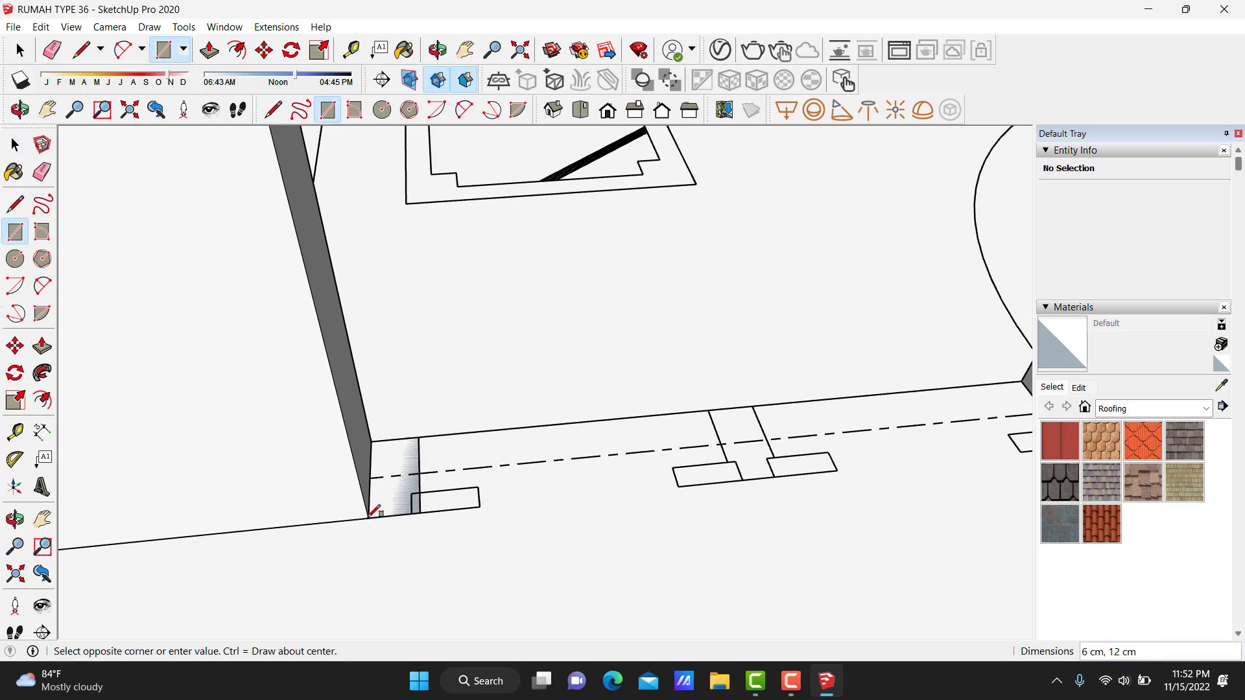
{"action": "key", "text": "p"}
{"action": "left_click", "coordinate": [391, 457]}
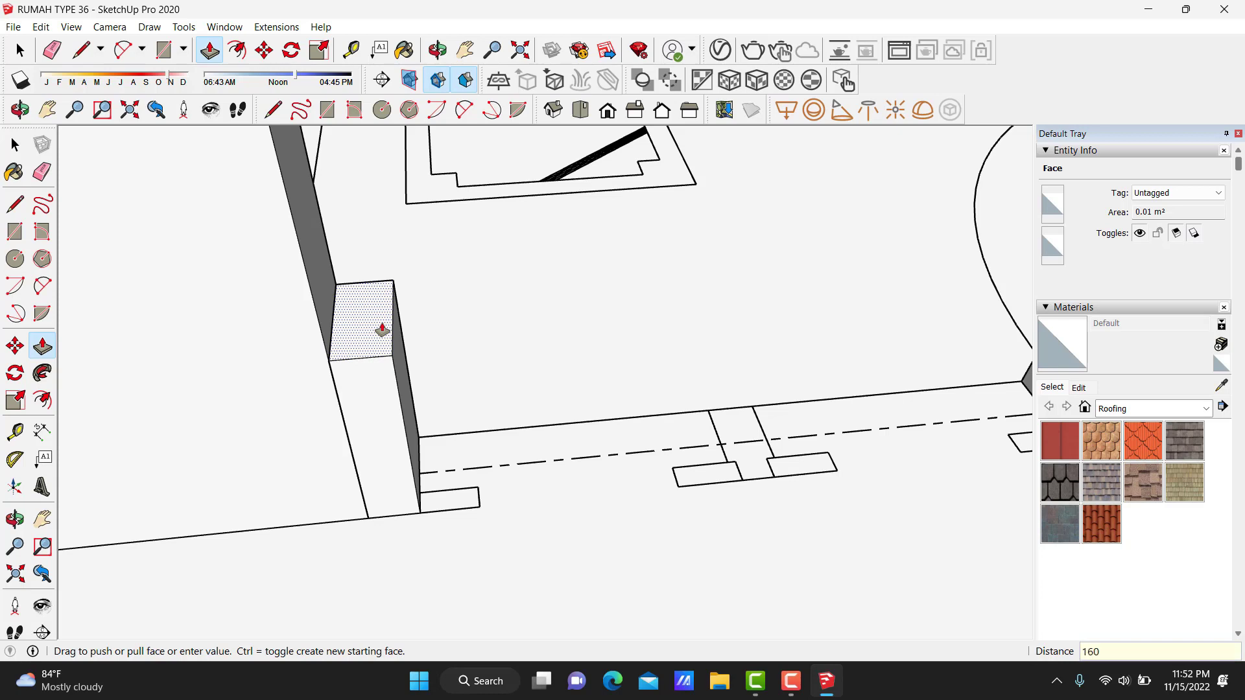
{"action": "key", "text": "Escape"}
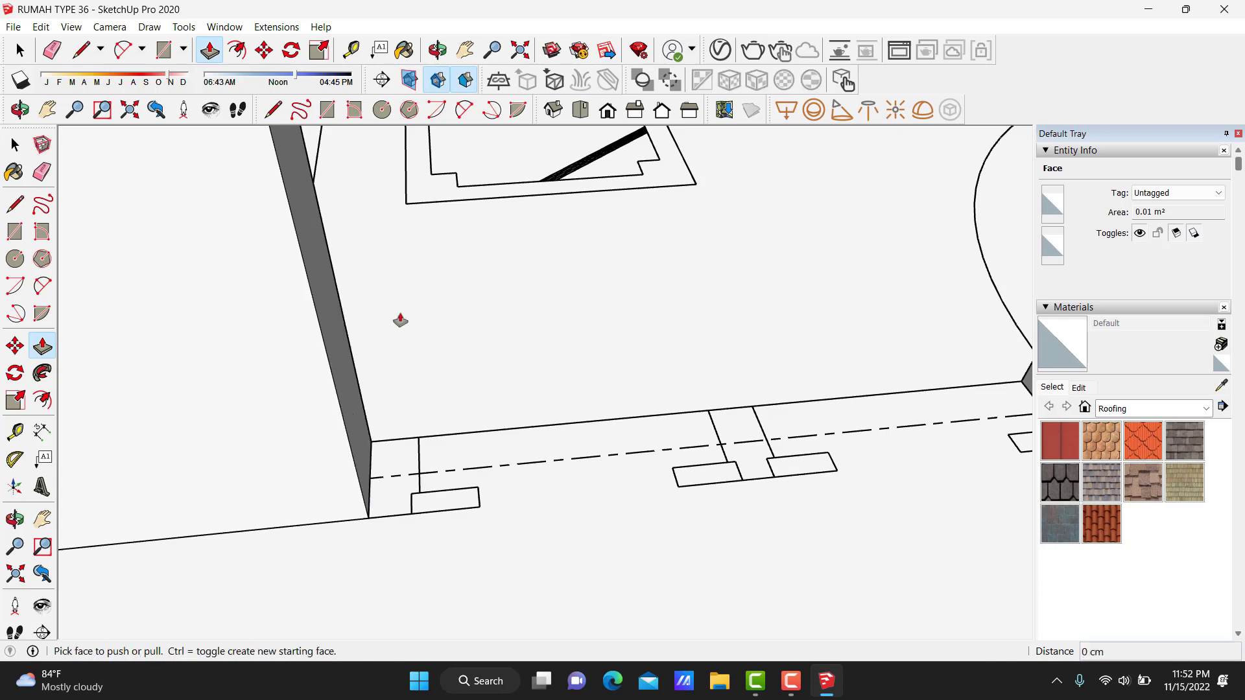
Draw a 94 cm rectangle spanning the opening between the two wall sections.
{"action": "key", "text": "r"}
{"action": "scroll", "coordinate": [369, 492], "scroll_direction": "down", "scroll_amount": 1}
{"action": "left_click", "coordinate": [367, 514]}
{"action": "scroll", "coordinate": [355, 514], "scroll_direction": "down", "scroll_amount": 1}
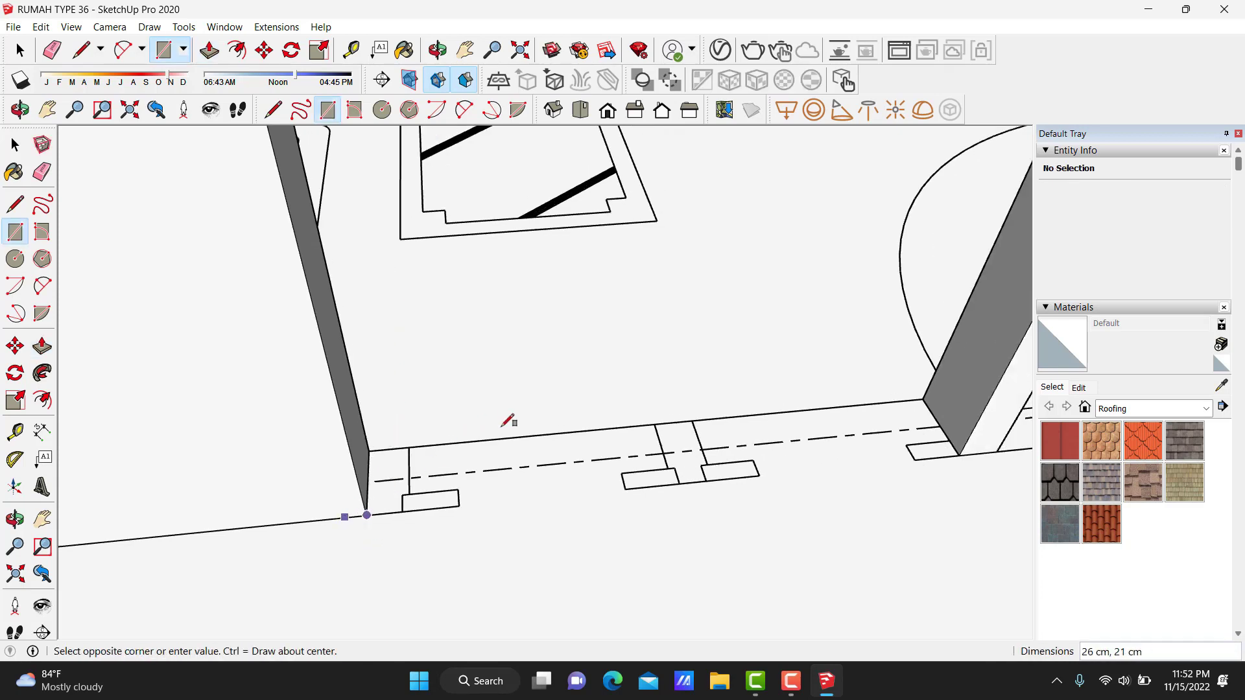
{"action": "middle_click_drag", "start_coordinate": [771, 337], "coordinate": [822, 356]}
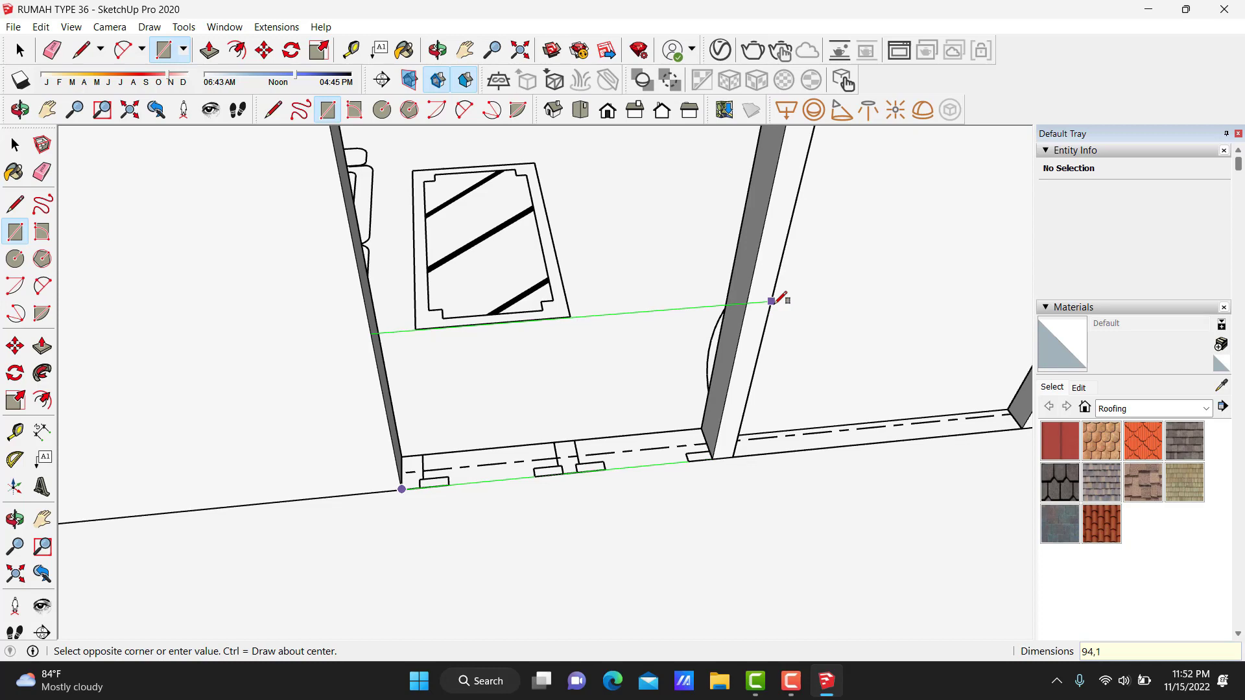
{"action": "left_click", "coordinate": [772, 302]}
{"action": "key", "text": "space"}
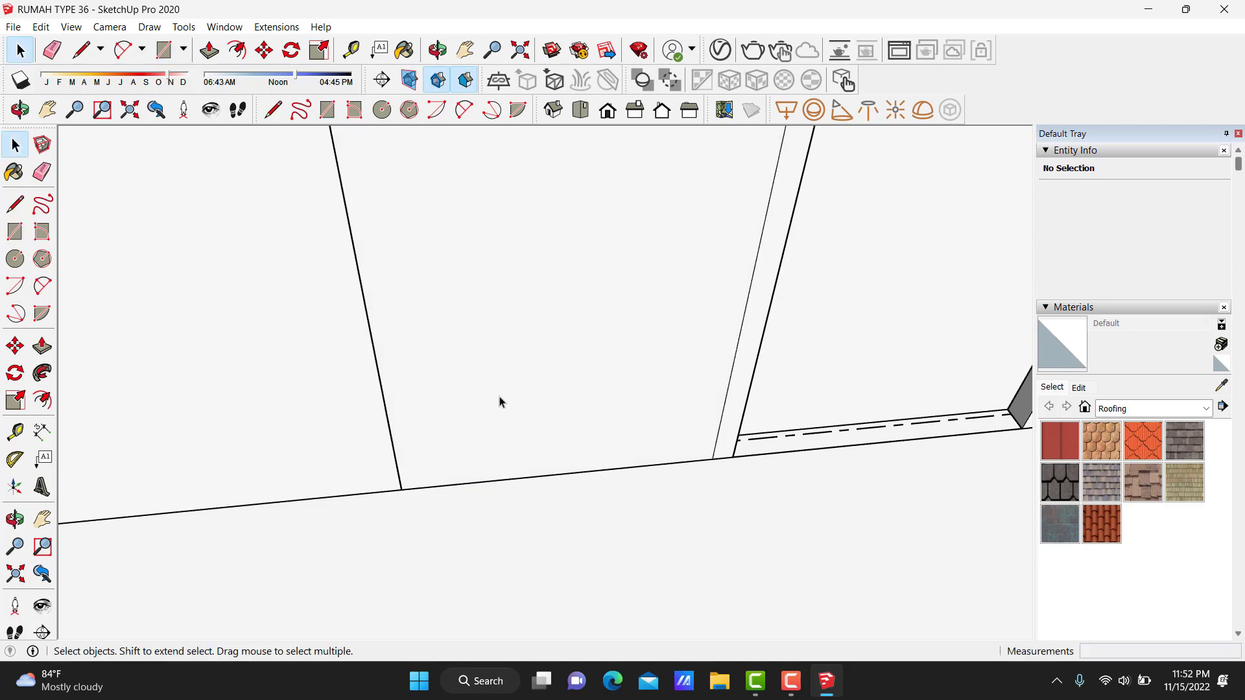
{"action": "mouse_move", "coordinate": [500, 400]}
{"action": "middle_mouse_down"}
{"action": "mouse_move", "coordinate": [506, 320]}
{"action": "mouse_move", "coordinate": [520, 450]}
{"action": "mouse_move", "coordinate": [544, 420]}
{"action": "mouse_move", "coordinate": [531, 364]}
{"action": "middle_mouse_up"}
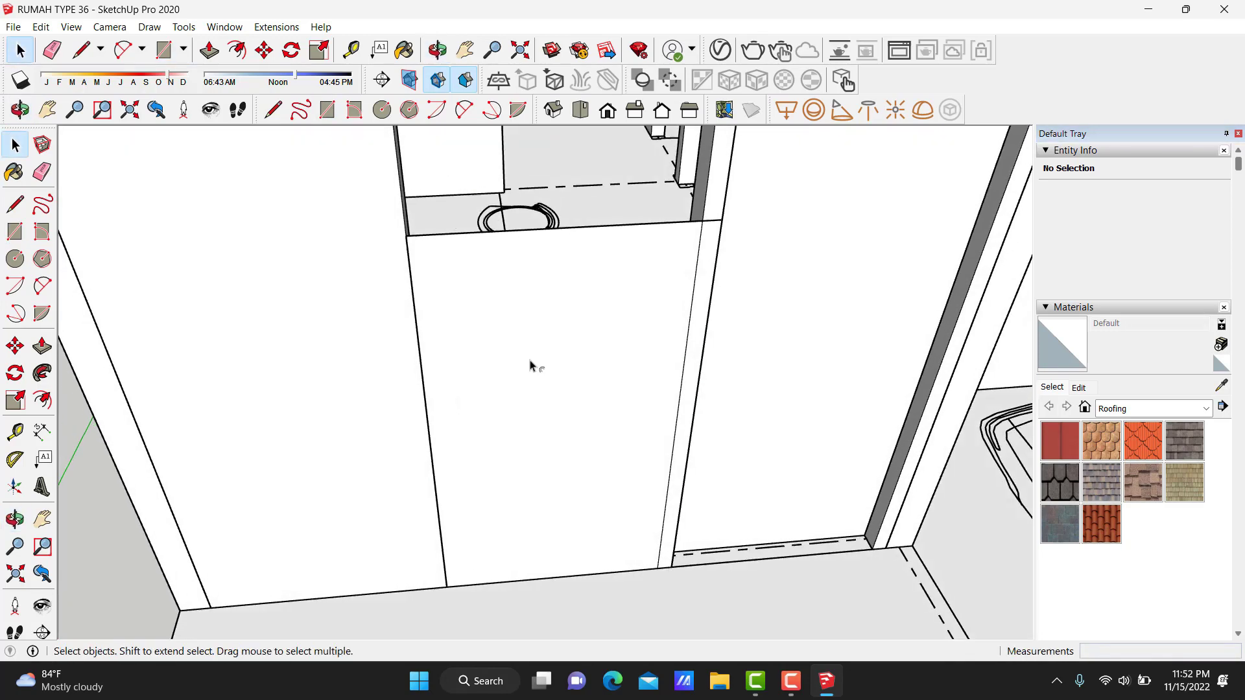
Offset the panel inward 6 cm and delete its inner face, leaving a frame.
{"action": "key", "text": "f"}
{"action": "left_click", "coordinate": [522, 290]}
{"action": "type", "text": "6"}
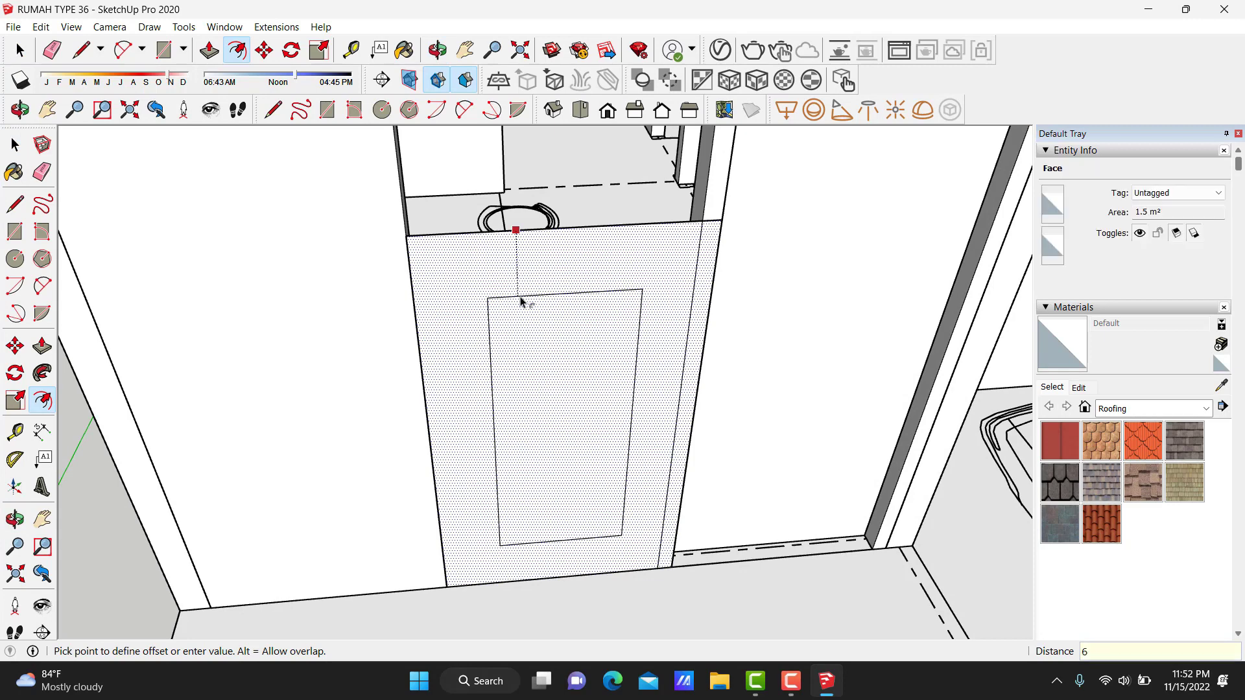
{"action": "key", "text": "Return"}
{"action": "key", "text": "space"}
{"action": "scroll", "coordinate": [518, 303], "scroll_direction": "up", "scroll_amount": 2}
{"action": "scroll", "coordinate": [504, 308], "scroll_direction": "up", "scroll_amount": 2}
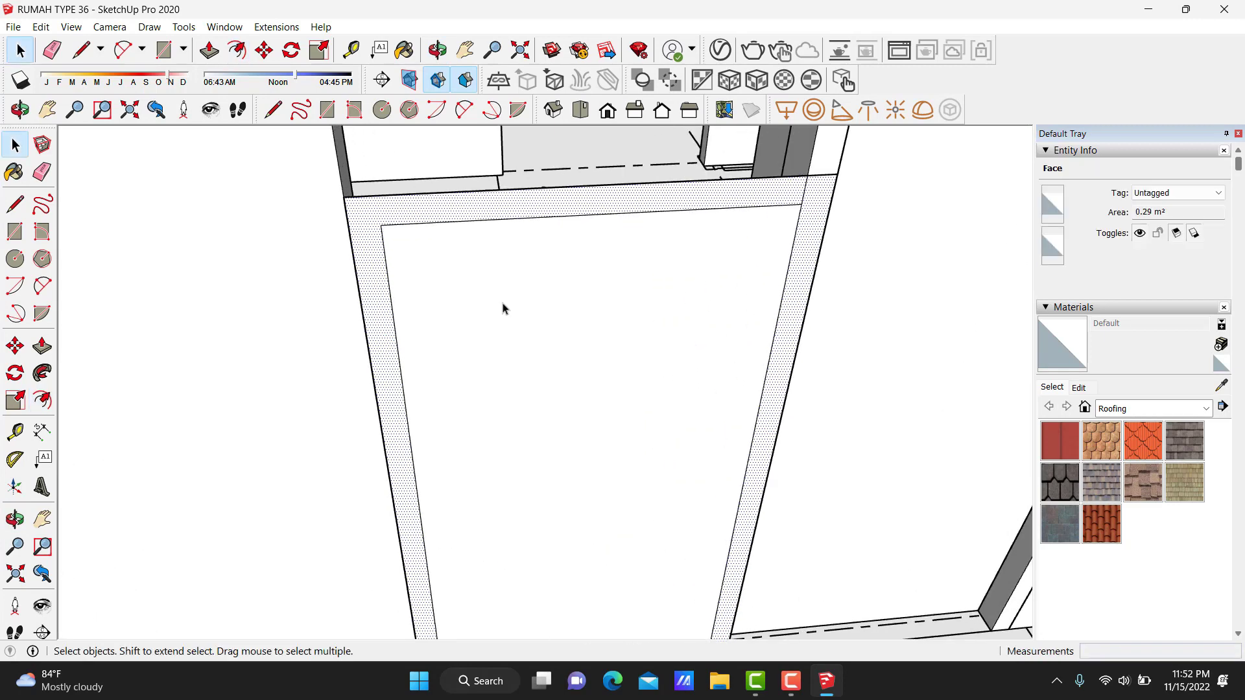
{"action": "left_click", "coordinate": [504, 308]}
{"action": "scroll", "coordinate": [519, 298], "scroll_direction": "down", "scroll_amount": 1}
{"action": "scroll", "coordinate": [526, 324], "scroll_direction": "down", "scroll_amount": 2}
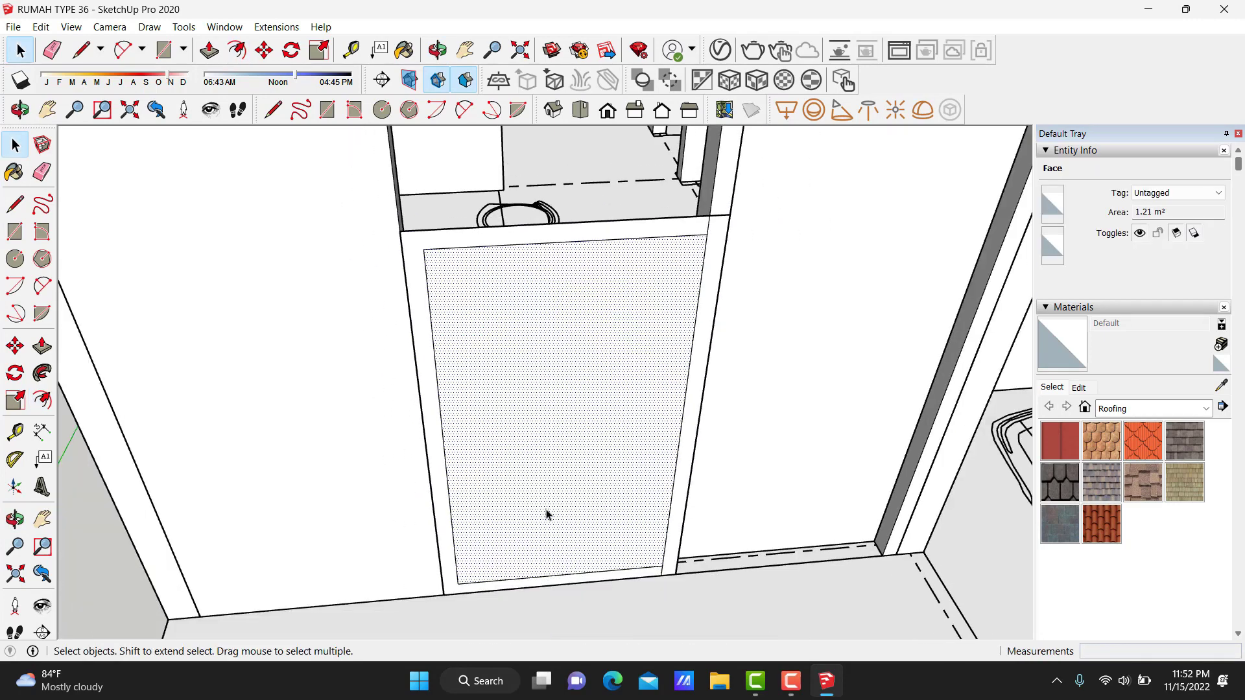
{"action": "key", "text": "Delete"}
{"action": "mouse_move", "coordinate": [548, 599]}
{"action": "middle_mouse_down"}
{"action": "mouse_move", "coordinate": [580, 573]}
{"action": "mouse_move", "coordinate": [547, 555]}
{"action": "mouse_move", "coordinate": [548, 625]}
{"action": "mouse_move", "coordinate": [548, 492]}
{"action": "mouse_move", "coordinate": [594, 566]}
{"action": "middle_mouse_up"}
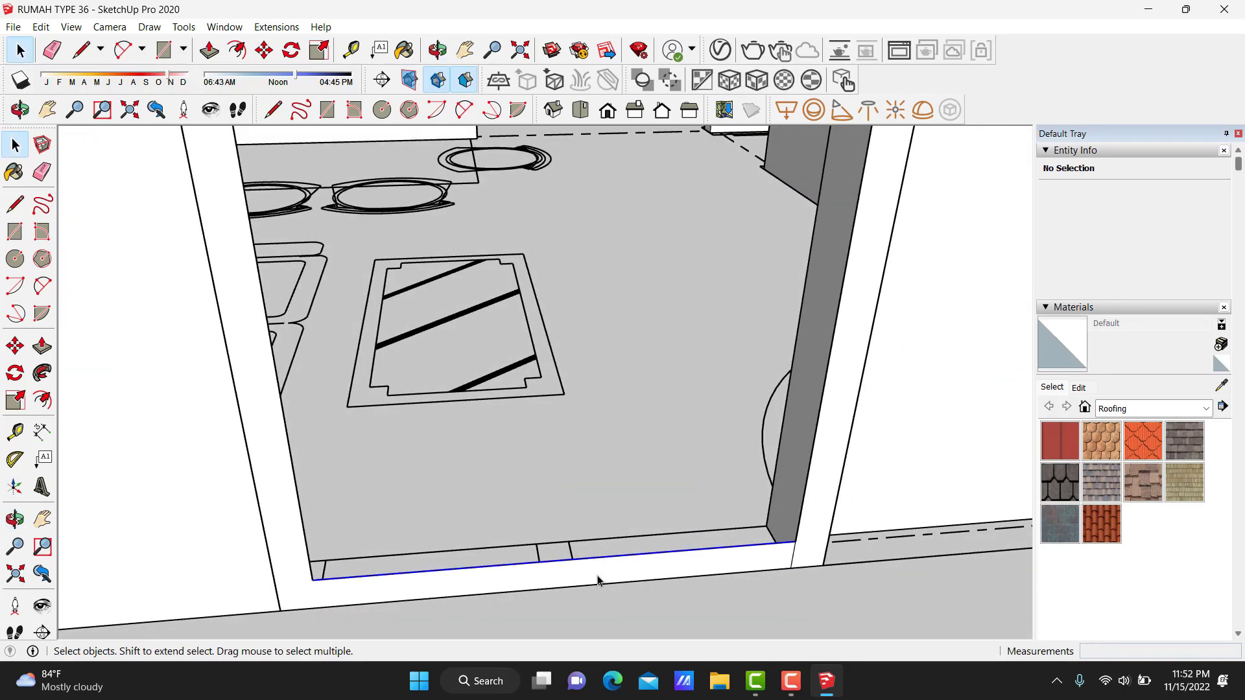
Group the window frame and move it 50 cm.
{"action": "double_click", "coordinate": [597, 579]}
{"action": "right_click", "coordinate": [597, 579]}
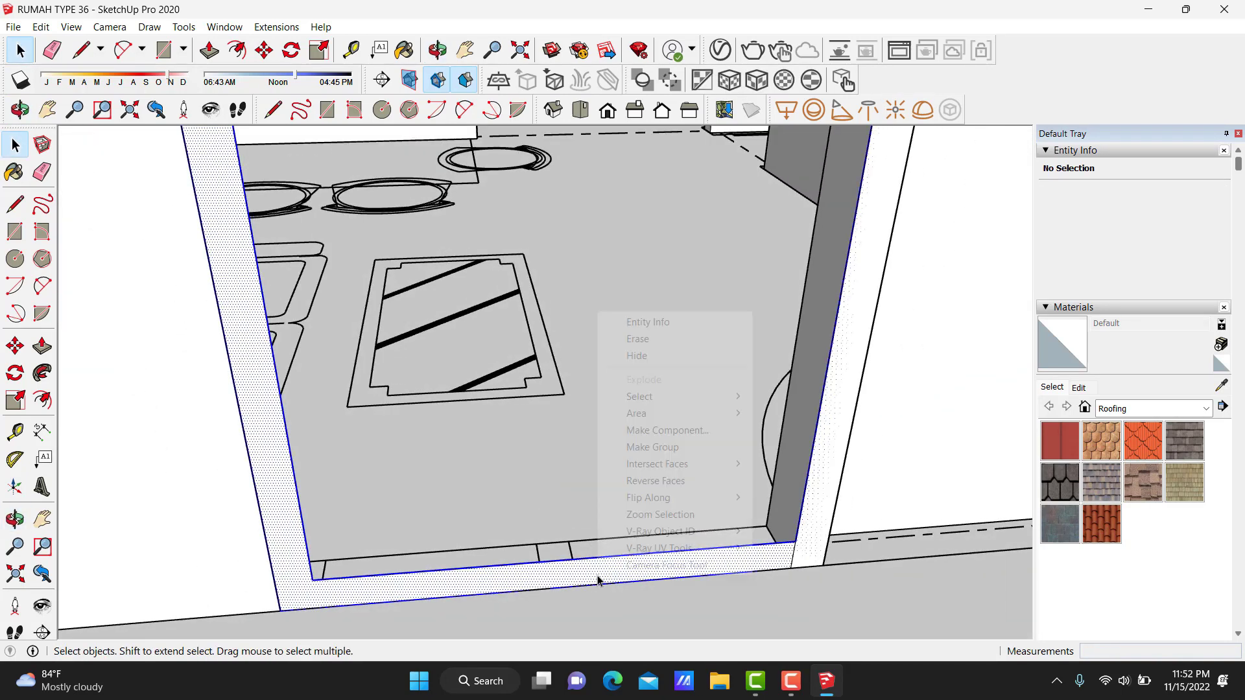
{"action": "left_click", "coordinate": [662, 453]}
{"action": "middle_click_drag", "start_coordinate": [663, 453], "coordinate": [753, 391]}
{"action": "key", "text": "m"}
{"action": "type", "text": "50"}
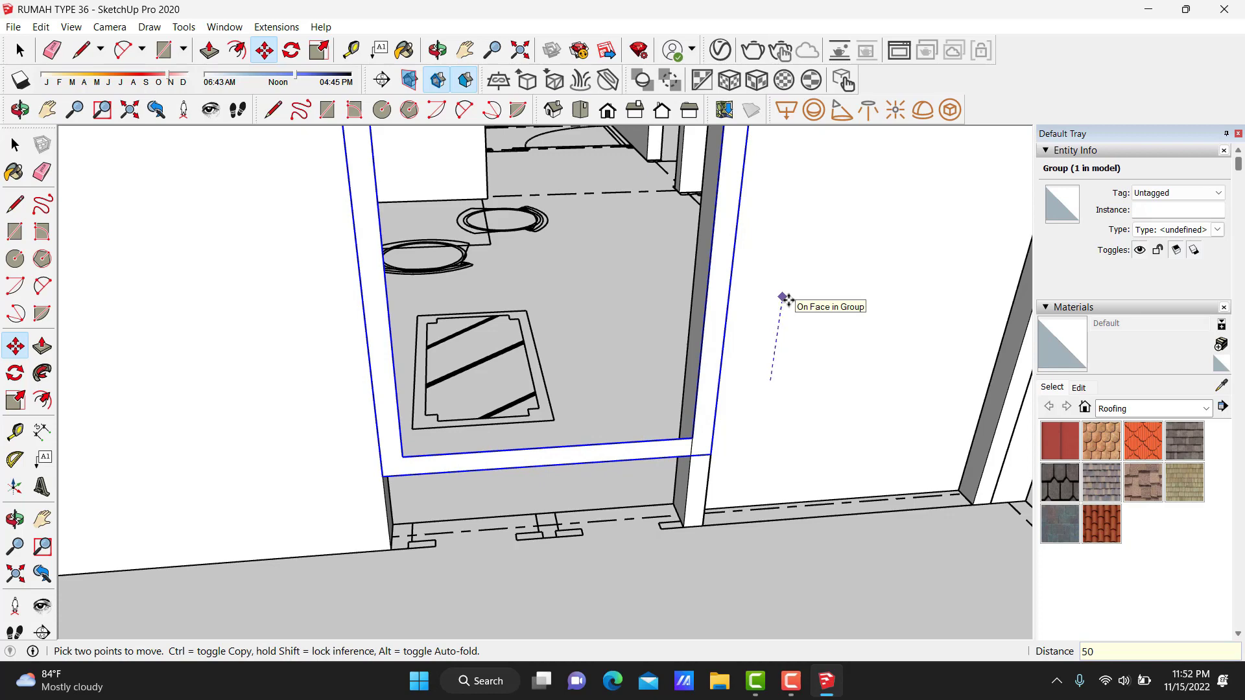
{"action": "key", "text": "Return"}
{"action": "key", "text": "space"}
{"action": "scroll", "coordinate": [601, 395], "scroll_direction": "up", "scroll_amount": 3}
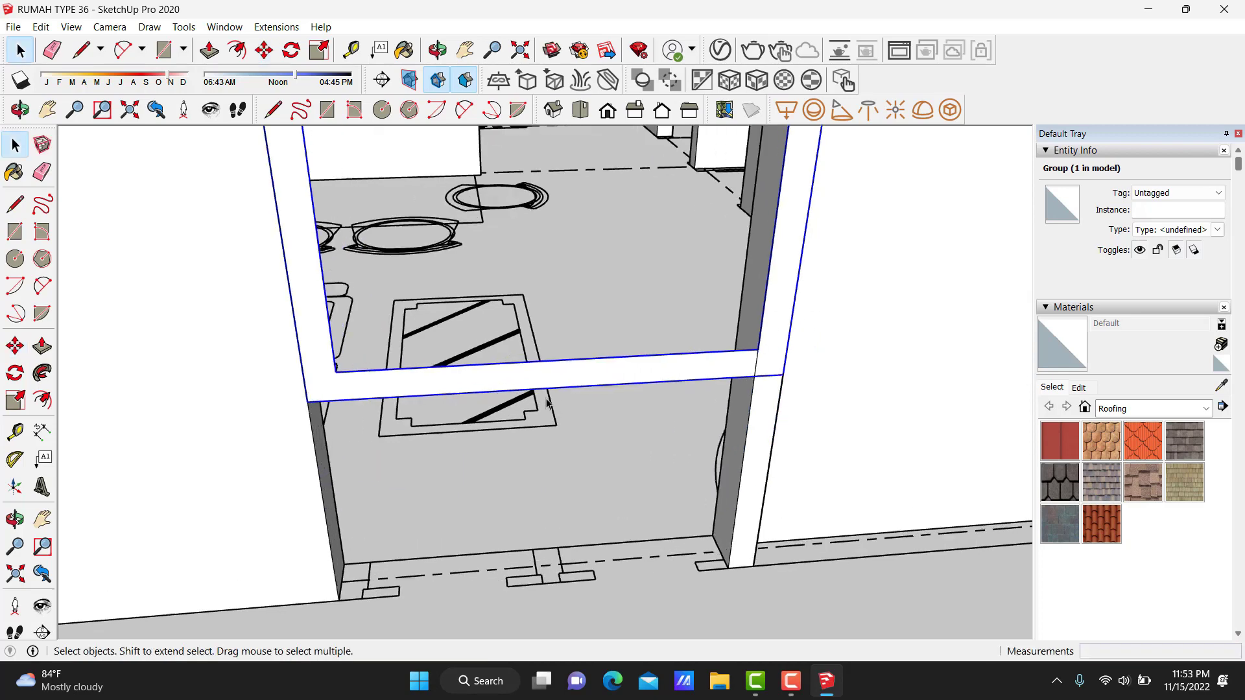
Inside the frame group, raise the frame face 12, then exit the group.
{"action": "double_click", "coordinate": [563, 371]}
{"action": "middle_click_drag", "start_coordinate": [563, 371], "coordinate": [564, 457]}
{"action": "key", "text": "p"}
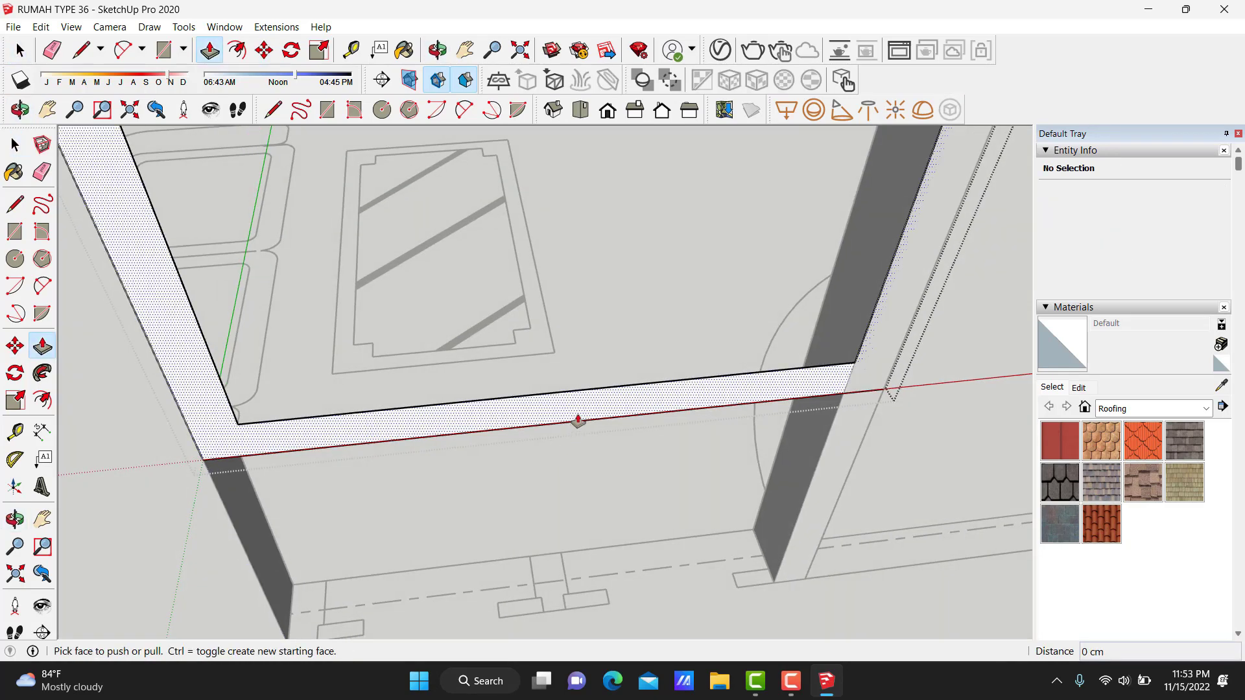
{"action": "left_click", "coordinate": [579, 415]}
{"action": "type", "text": "12"}
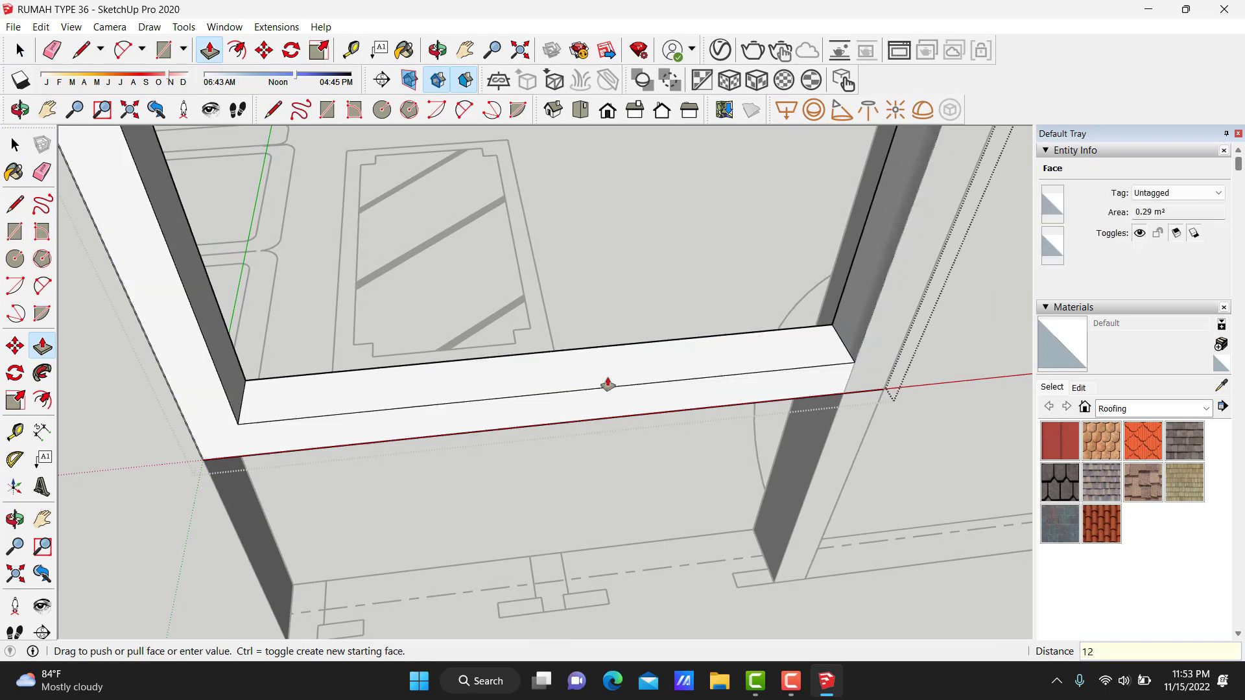
{"action": "key", "text": "Return"}
{"action": "key", "text": "space"}
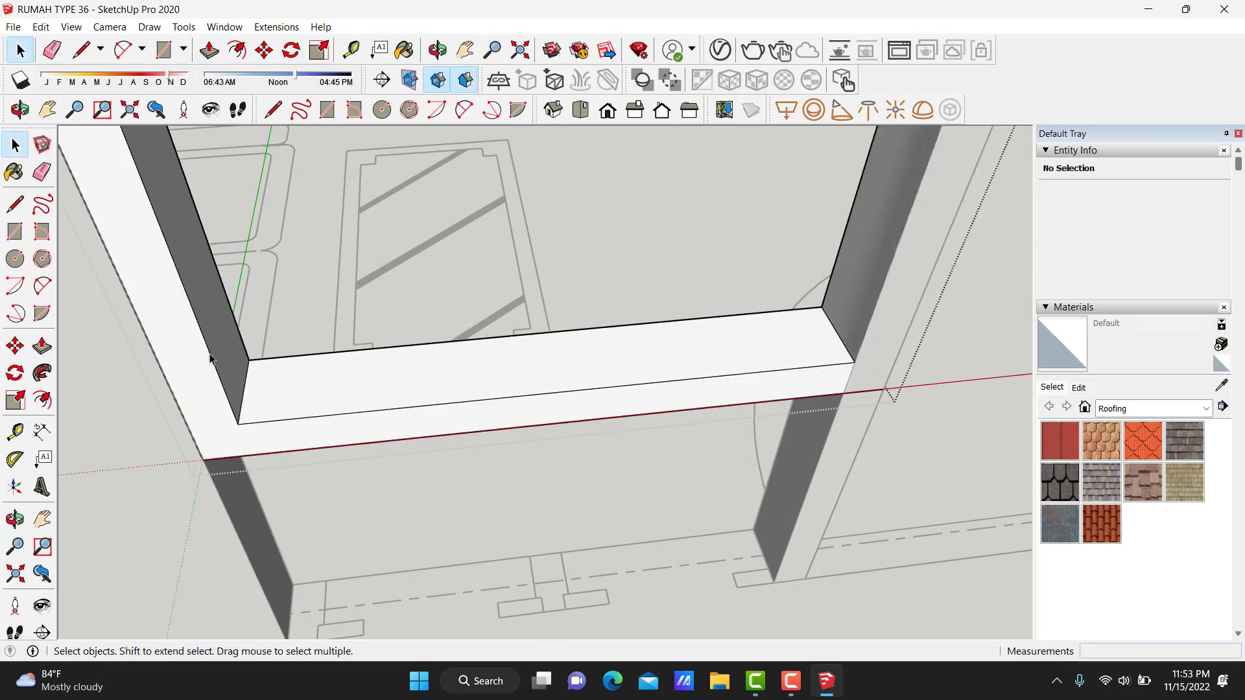
{"action": "key", "text": "Escape"}
Offset the frame face inward by 5 cm.
{"action": "key", "text": "f"}
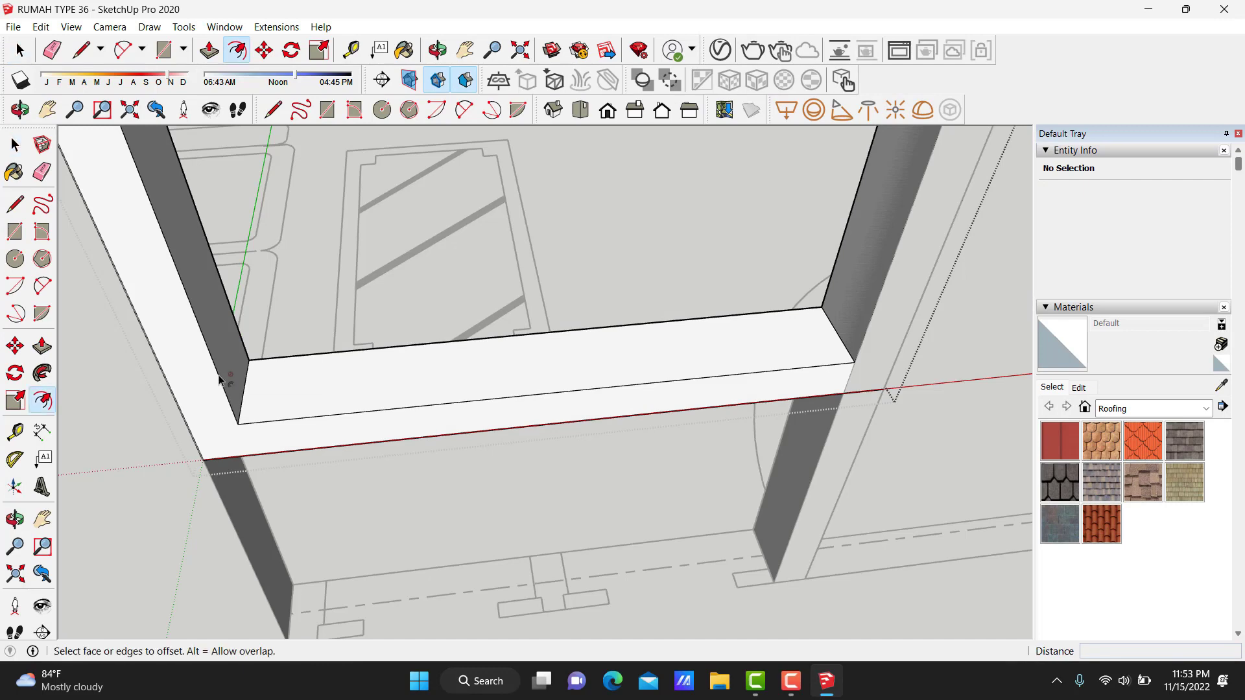
{"action": "left_click", "coordinate": [162, 377]}
{"action": "scroll", "coordinate": [167, 380], "scroll_direction": "up", "scroll_amount": 1}
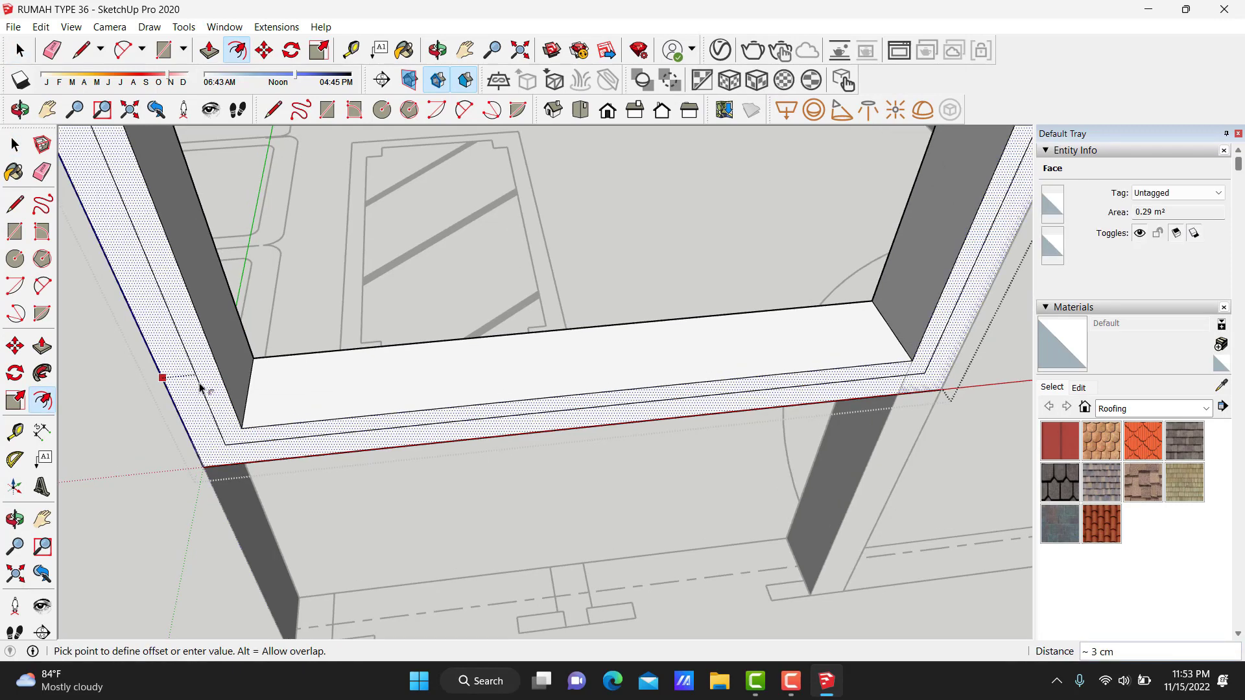
{"action": "type", "text": "1"}
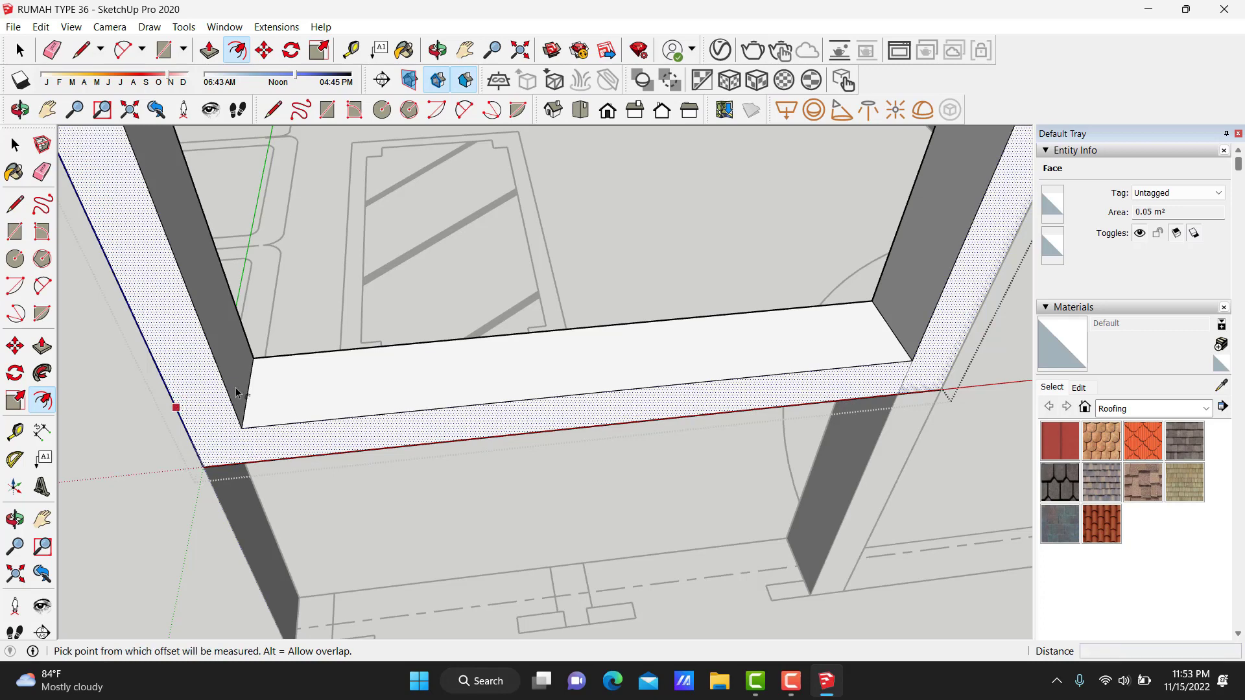
{"action": "key", "text": "Escape"}
{"action": "left_click", "coordinate": [169, 393]}
{"action": "type", "text": "4"}
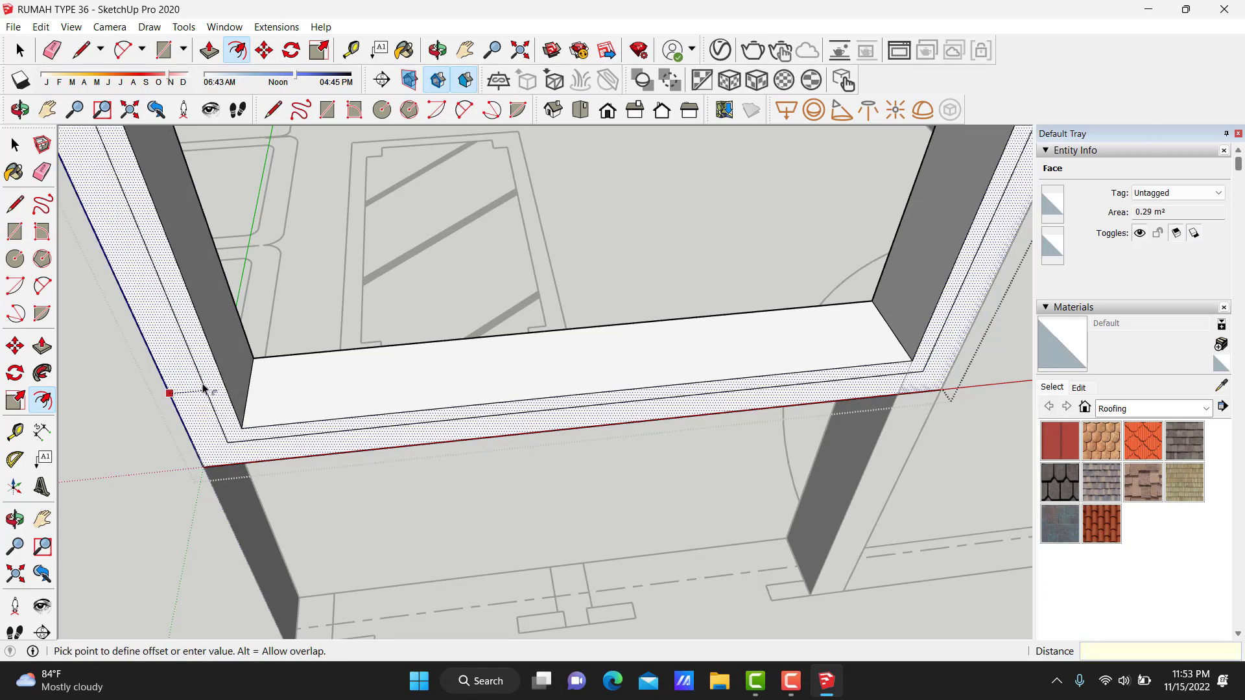
{"action": "type", "text": "5"}
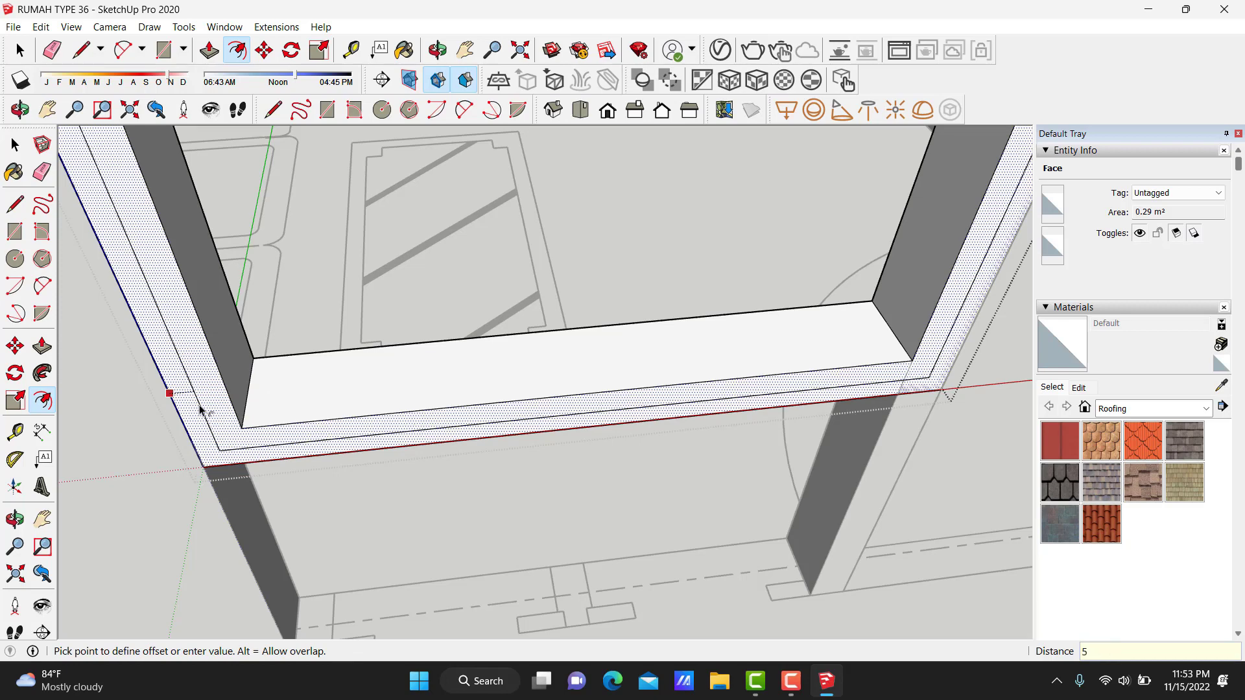
{"action": "key", "text": "Return"}
{"action": "key", "text": "space"}
Pull the thin offset strip out from the frame surface.
{"action": "scroll", "coordinate": [239, 417], "scroll_direction": "up", "scroll_amount": 3}
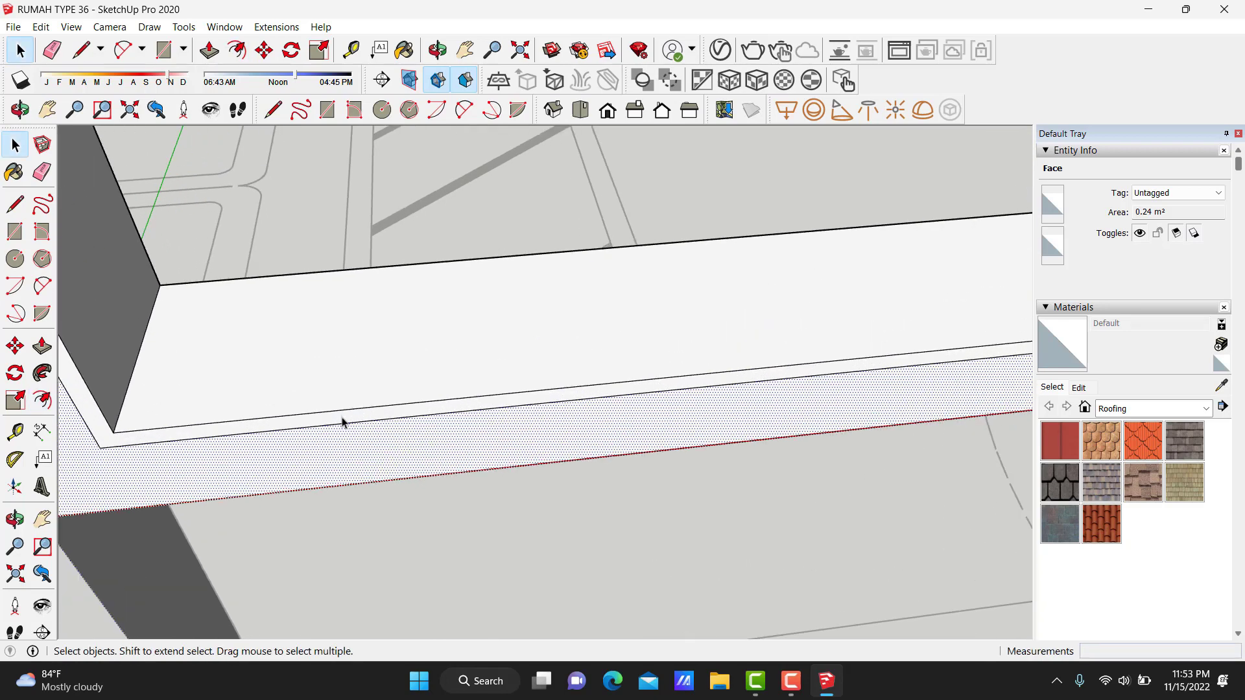
{"action": "left_click", "coordinate": [343, 422]}
{"action": "key", "text": "p"}
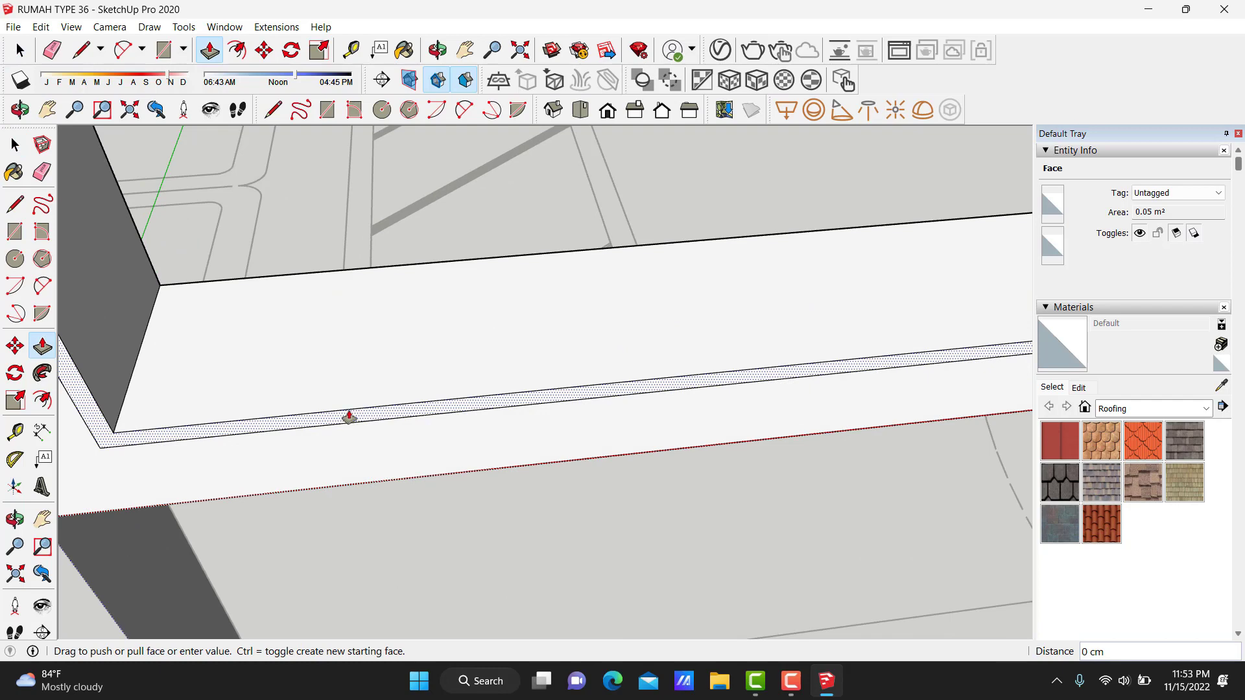
{"action": "left_click_drag", "start_coordinate": [348, 417], "coordinate": [360, 387]}
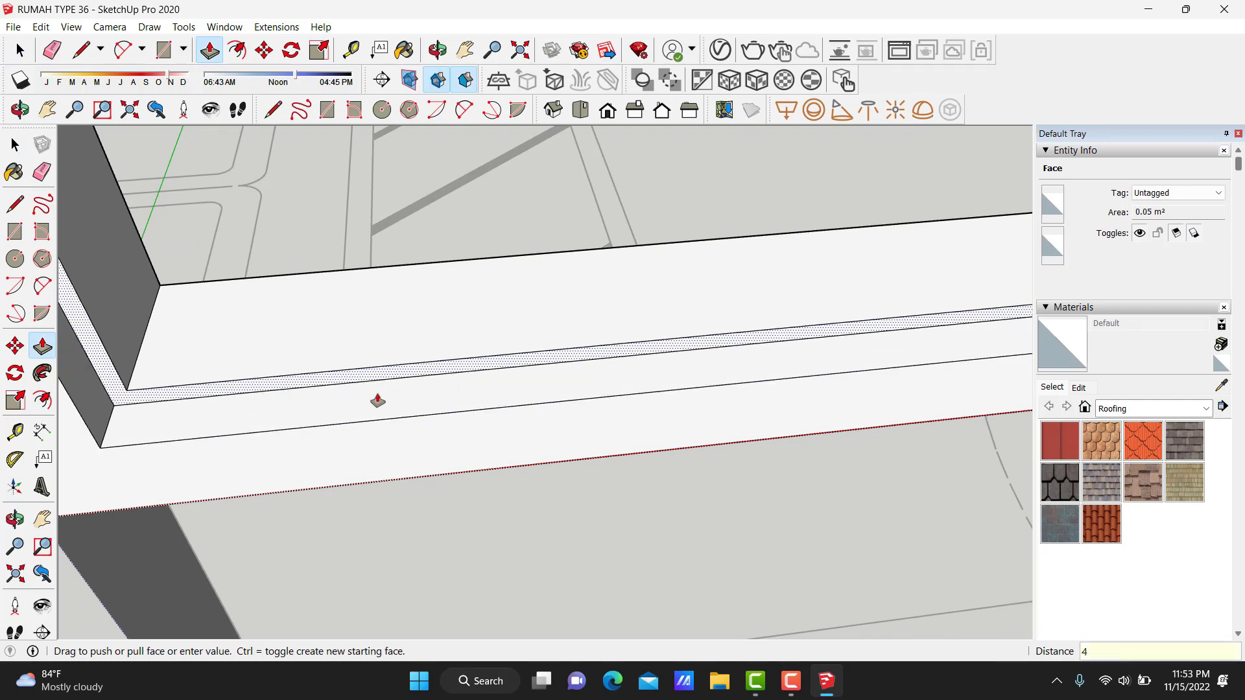
{"action": "key", "text": "Return"}
{"action": "key", "text": "space"}
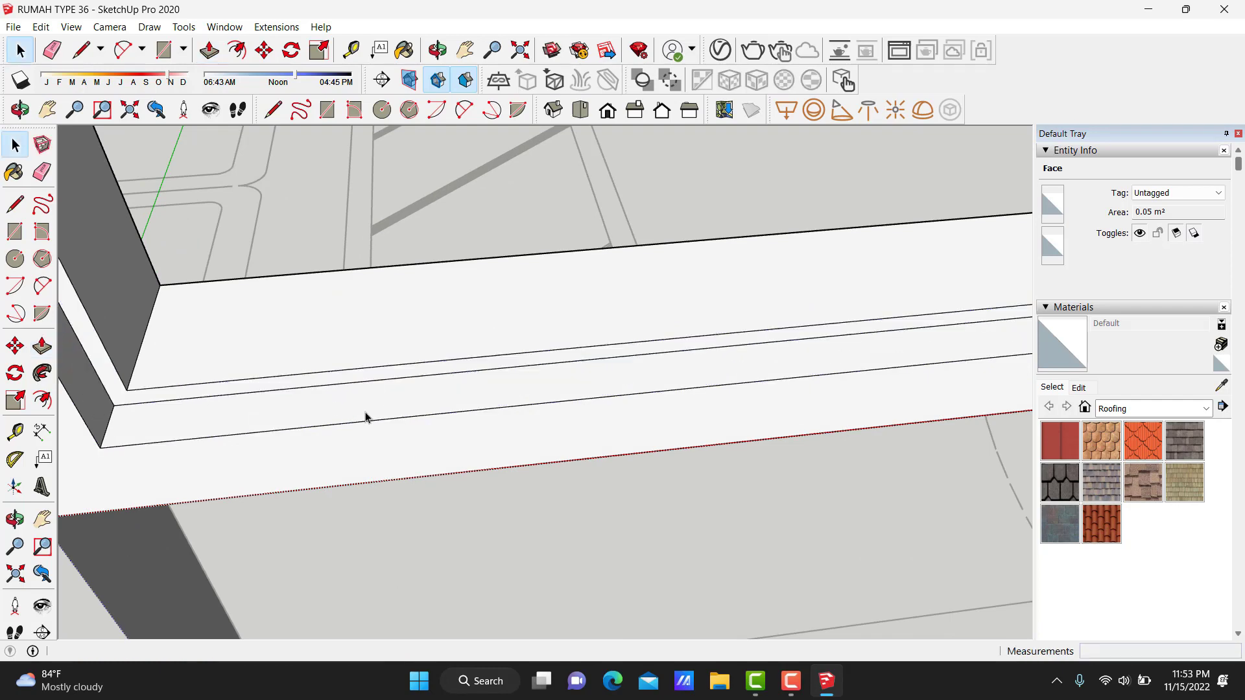
{"action": "mouse_move", "coordinate": [364, 413]}
{"action": "middle_mouse_down"}
{"action": "mouse_move", "coordinate": [472, 452]}
{"action": "mouse_move", "coordinate": [601, 441]}
{"action": "middle_mouse_up"}
{"action": "scroll", "coordinate": [622, 440], "scroll_direction": "up", "scroll_amount": 3}
Inside the wall group, draw a 150 by 2 cm rectangle beside the window frame.
{"action": "scroll", "coordinate": [667, 436], "scroll_direction": "up", "scroll_amount": 3}
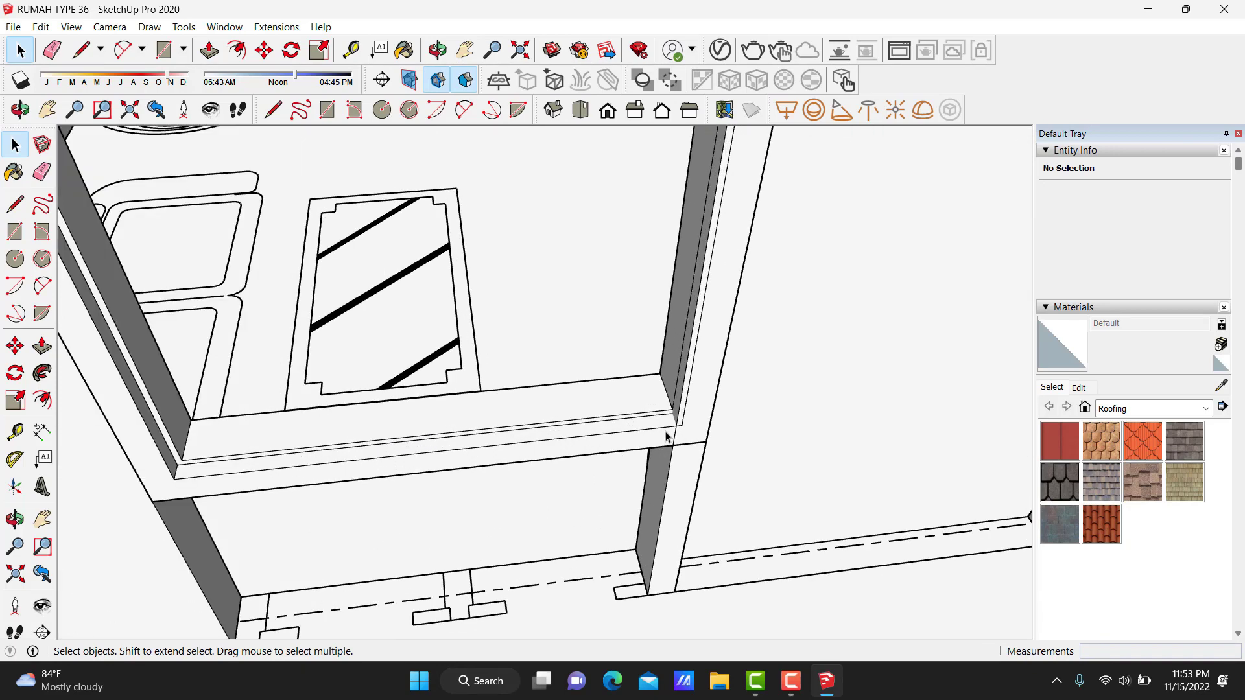
{"action": "left_click", "coordinate": [668, 434]}
{"action": "scroll", "coordinate": [670, 430], "scroll_direction": "up", "scroll_amount": 2}
{"action": "scroll", "coordinate": [689, 399], "scroll_direction": "up", "scroll_amount": 2}
{"action": "double_click", "coordinate": [689, 399]}
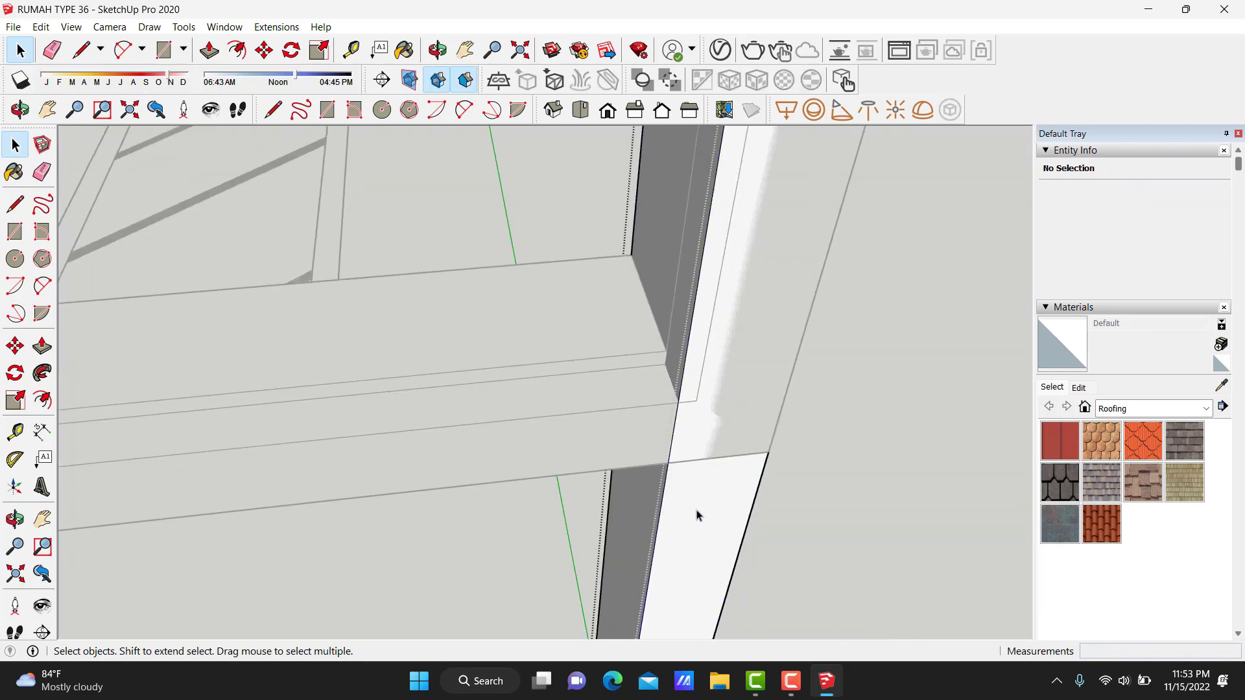
{"action": "mouse_move", "coordinate": [644, 457]}
{"action": "middle_mouse_down"}
{"action": "mouse_move", "coordinate": [703, 411]}
{"action": "mouse_move", "coordinate": [644, 425]}
{"action": "mouse_move", "coordinate": [639, 467]}
{"action": "middle_mouse_up"}
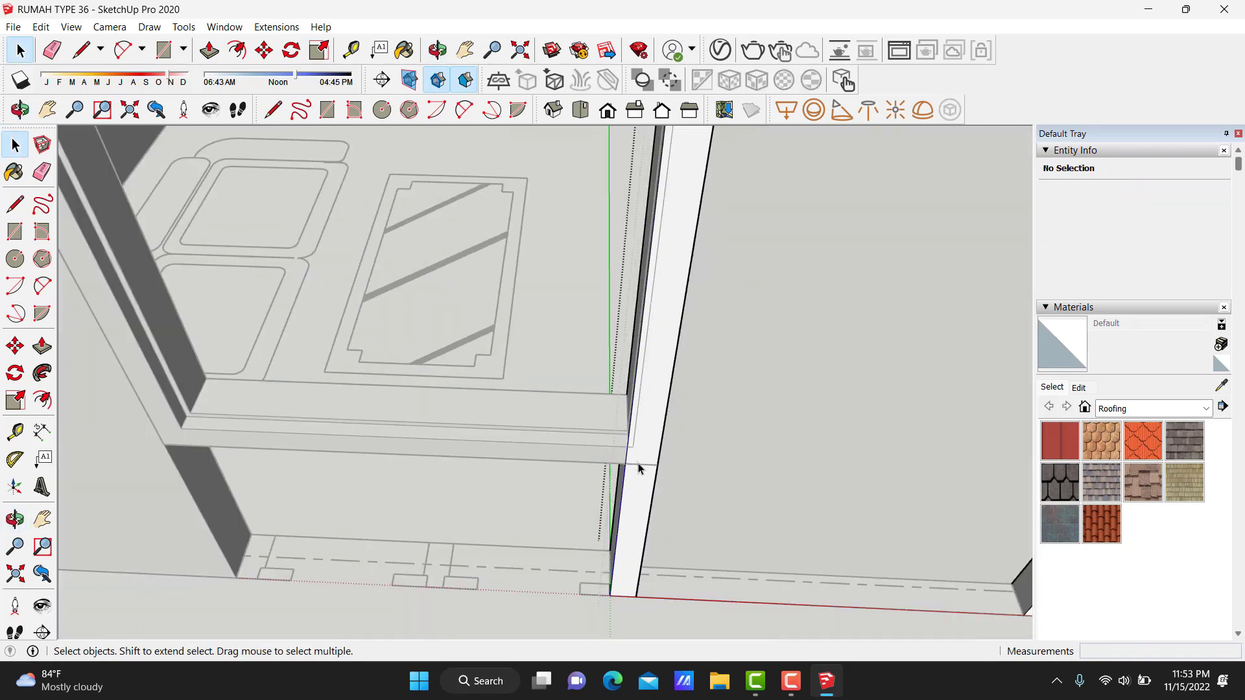
{"action": "scroll", "coordinate": [675, 473], "scroll_direction": "up", "scroll_amount": 2}
{"action": "scroll", "coordinate": [675, 441], "scroll_direction": "up", "scroll_amount": 2}
{"action": "key", "text": "r"}
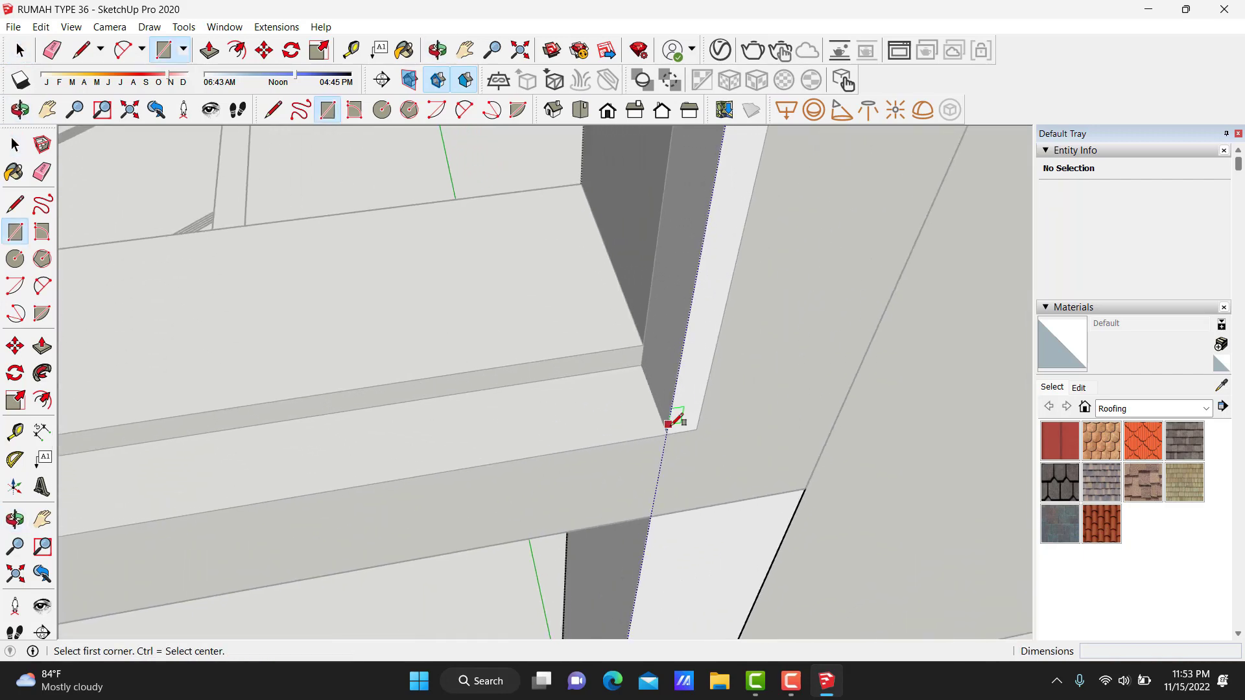
{"action": "mouse_move", "coordinate": [639, 447]}
{"action": "middle_mouse_down"}
{"action": "mouse_move", "coordinate": [659, 278]}
{"action": "mouse_move", "coordinate": [690, 256]}
{"action": "middle_mouse_up"}
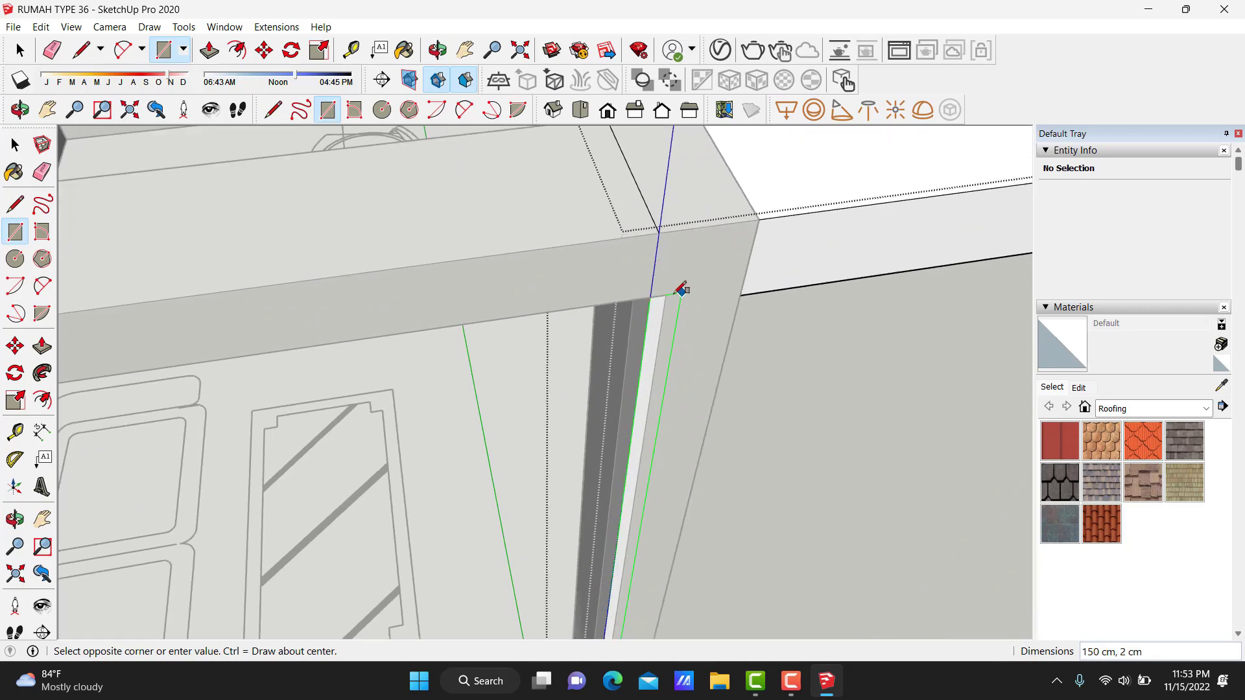
{"action": "left_click", "coordinate": [670, 292]}
{"action": "key", "text": "space"}
Push the new 150 by 2 cm strip 2 cm into the wall.
{"action": "key", "text": "p"}
{"action": "left_click", "coordinate": [648, 311]}
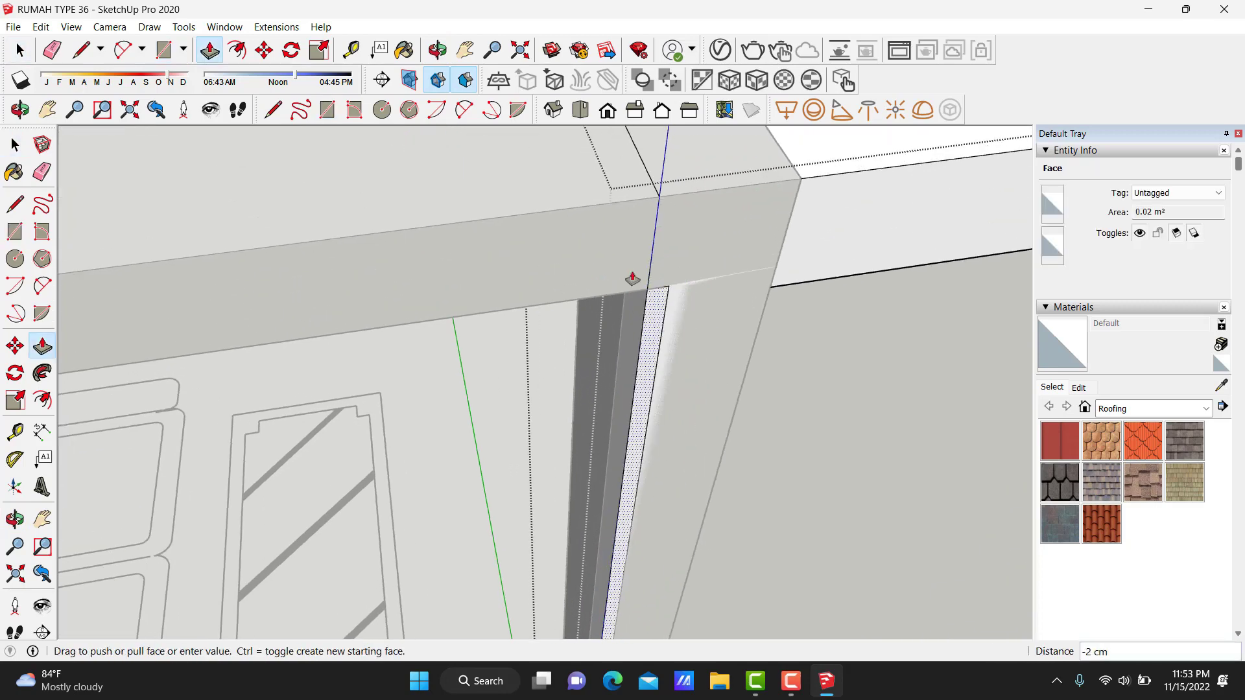
{"action": "left_click", "coordinate": [619, 351]}
{"action": "key", "text": "space"}
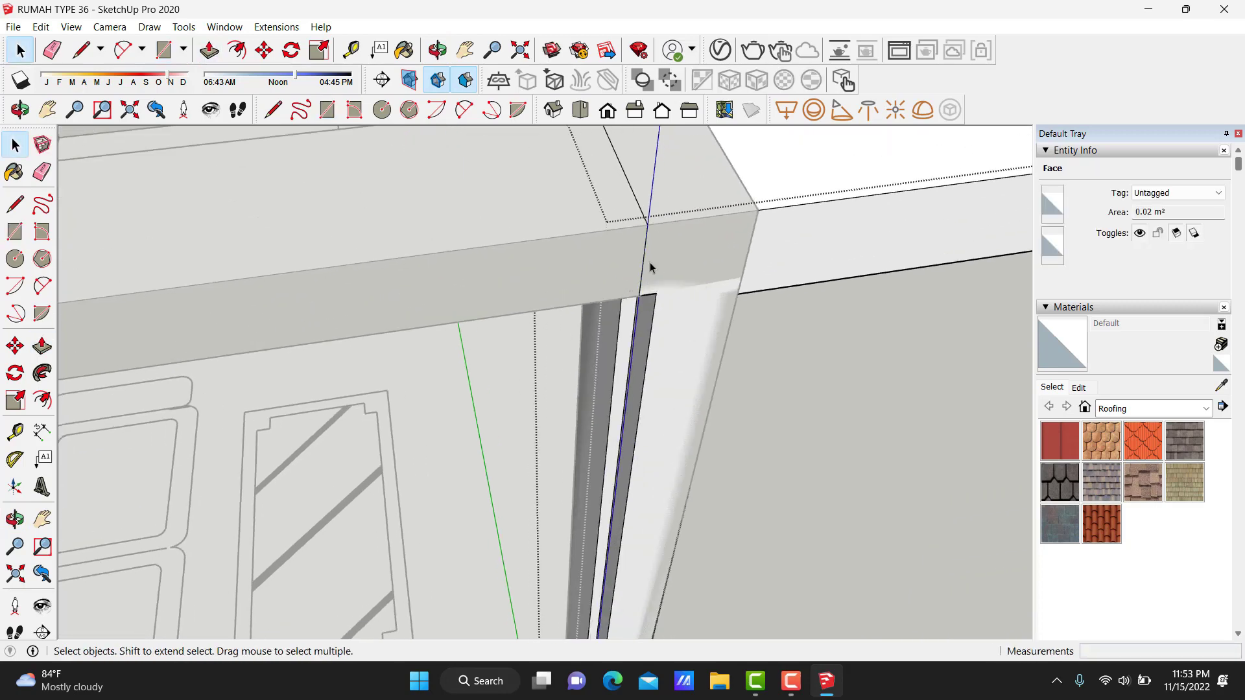
{"action": "mouse_move", "coordinate": [651, 266]}
{"action": "middle_mouse_down"}
{"action": "mouse_move", "coordinate": [611, 550]}
{"action": "mouse_move", "coordinate": [494, 477]}
{"action": "mouse_move", "coordinate": [484, 486]}
{"action": "mouse_move", "coordinate": [589, 508]}
{"action": "mouse_move", "coordinate": [618, 463]}
{"action": "middle_mouse_up"}
{"action": "scroll", "coordinate": [618, 463], "scroll_direction": "up", "scroll_amount": 2}
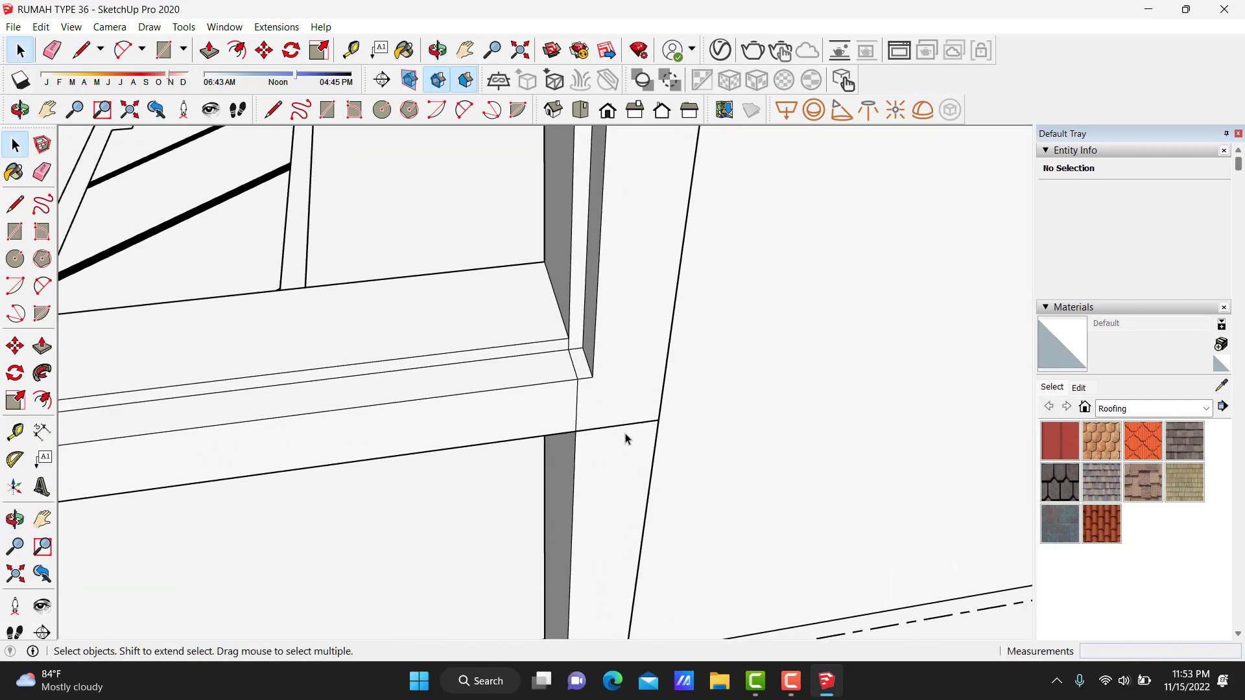
{"action": "scroll", "coordinate": [600, 431], "scroll_direction": "down", "scroll_amount": 3}
{"action": "scroll", "coordinate": [758, 434], "scroll_direction": "down", "scroll_amount": 2}
{"action": "mouse_move", "coordinate": [606, 514]}
{"action": "middle_mouse_down"}
{"action": "mouse_move", "coordinate": [411, 466]}
{"action": "mouse_move", "coordinate": [458, 552]}
{"action": "middle_mouse_up"}
{"action": "scroll", "coordinate": [459, 552], "scroll_direction": "up", "scroll_amount": 3}
{"action": "scroll", "coordinate": [493, 519], "scroll_direction": "up", "scroll_amount": 2}
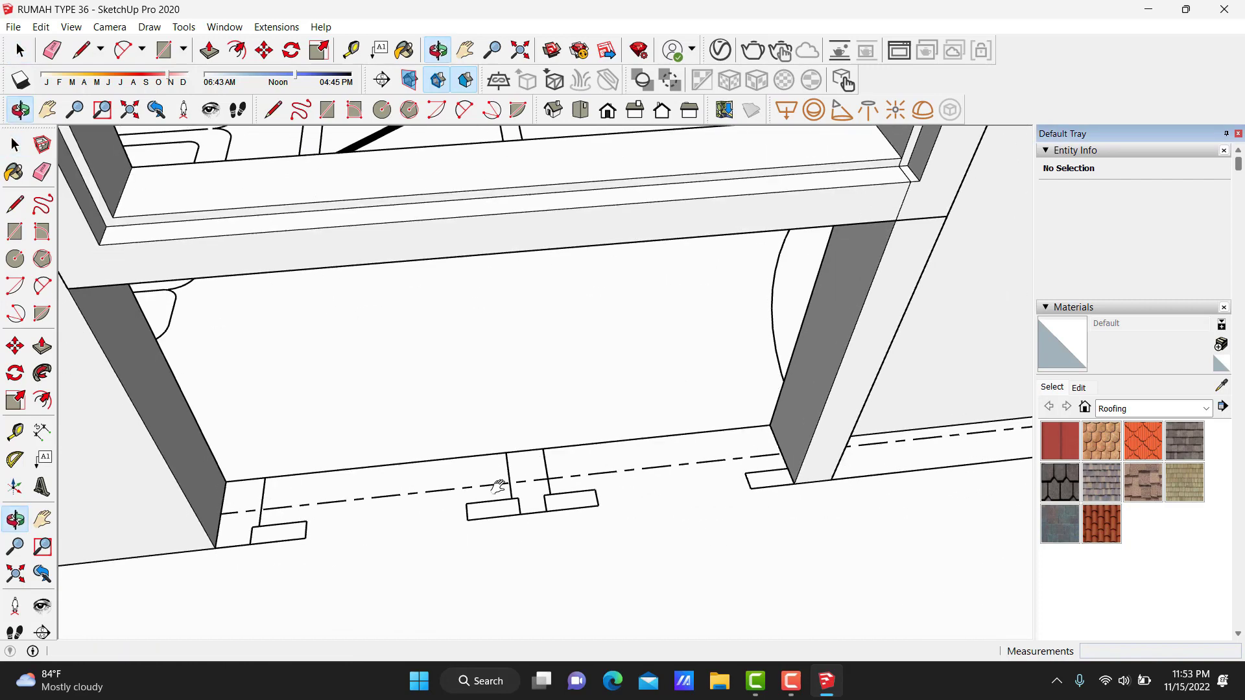
{"action": "scroll", "coordinate": [543, 398], "scroll_direction": "up", "scroll_amount": 2}
Outline the post base with a rectangle over the plan and erase its dividing edge.
{"action": "scroll", "coordinate": [538, 434], "scroll_direction": "up", "scroll_amount": 2}
{"action": "key", "text": "r"}
{"action": "left_click", "coordinate": [496, 443]}
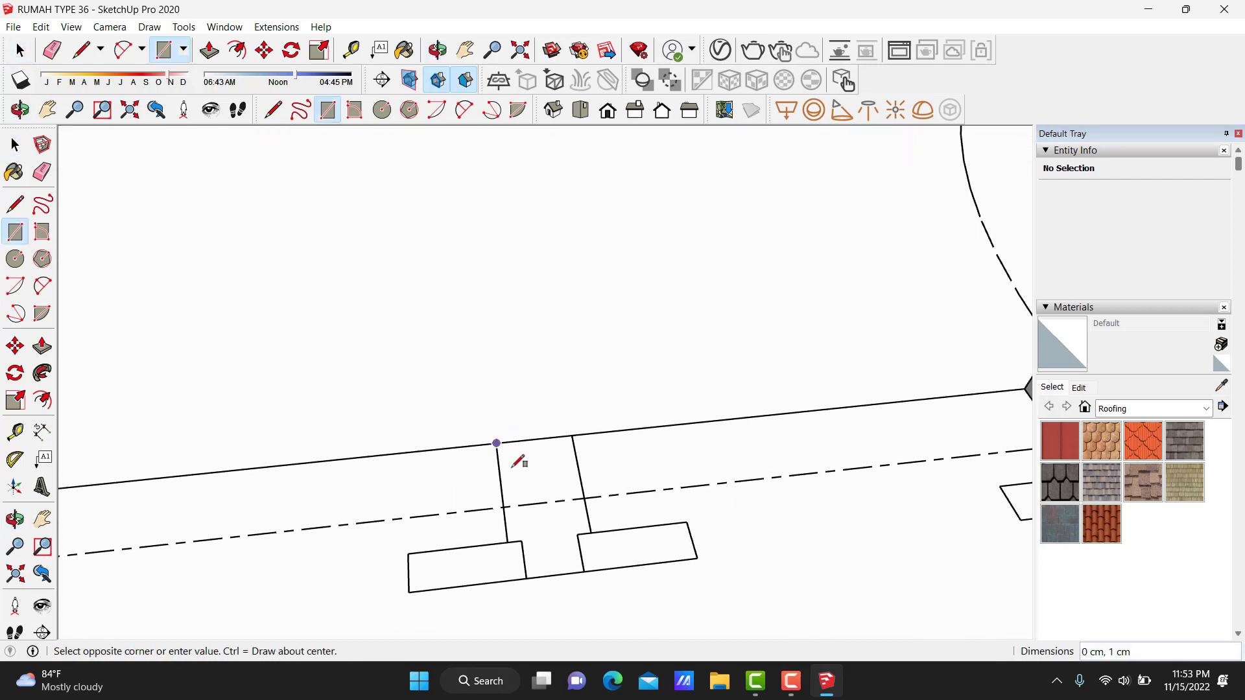
{"action": "left_click", "coordinate": [591, 533]}
{"action": "left_click", "coordinate": [549, 573]}
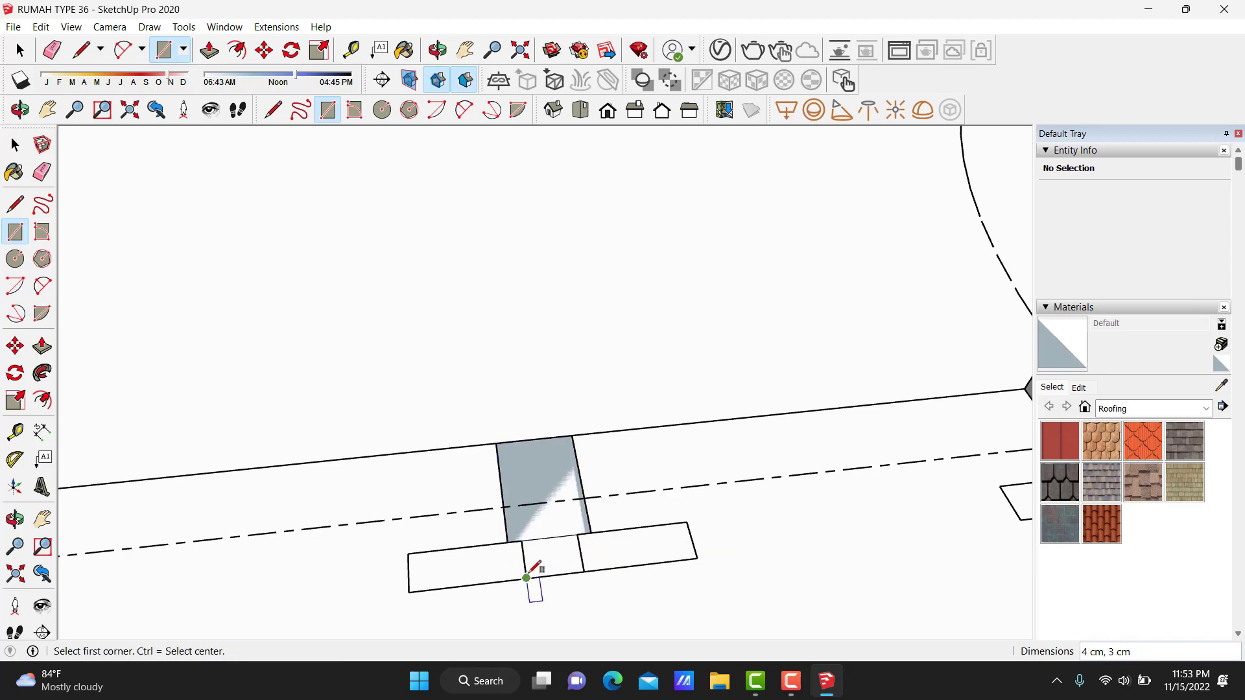
{"action": "key", "text": "space"}
{"action": "key", "text": "e"}
{"action": "left_click", "coordinate": [543, 538]}
{"action": "key", "text": "space"}
Extrude the post base 160 up to the top frame.
{"action": "key", "text": "p"}
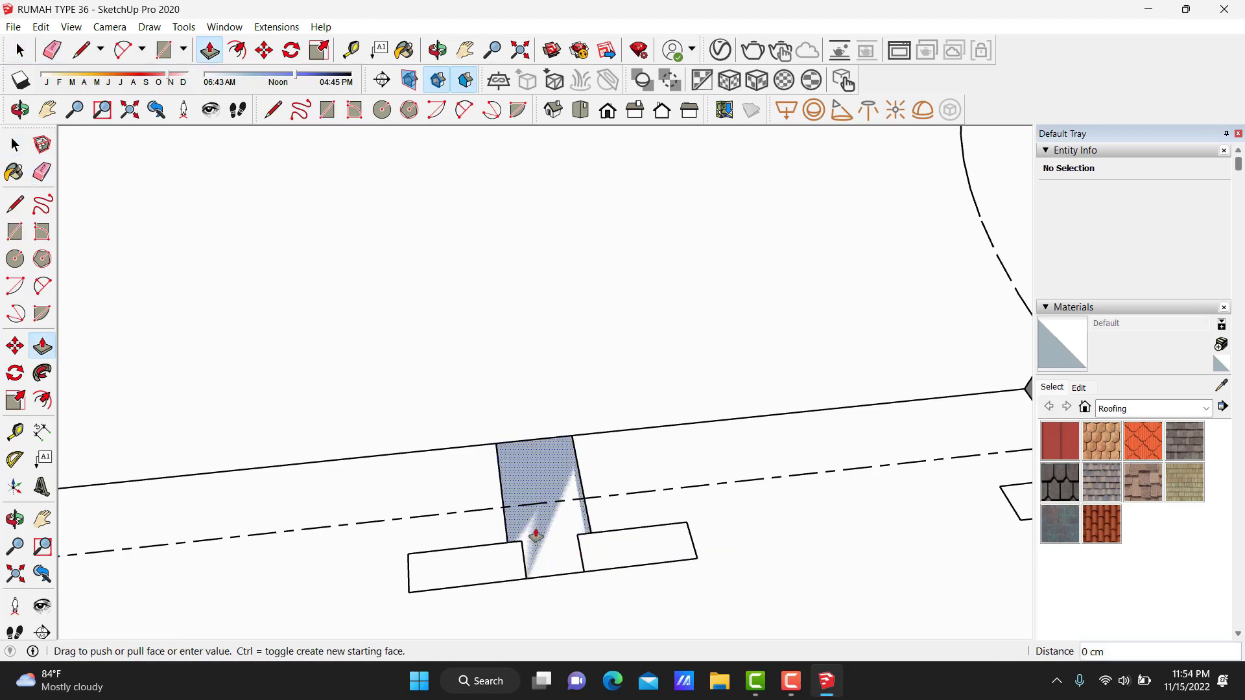
{"action": "left_click", "coordinate": [538, 533]}
{"action": "scroll", "coordinate": [548, 369], "scroll_direction": "down", "scroll_amount": 5}
{"action": "scroll", "coordinate": [724, 294], "scroll_direction": "up", "scroll_amount": 2}
{"action": "scroll", "coordinate": [724, 294], "scroll_direction": "up", "scroll_amount": 1}
{"action": "type", "text": "160"}
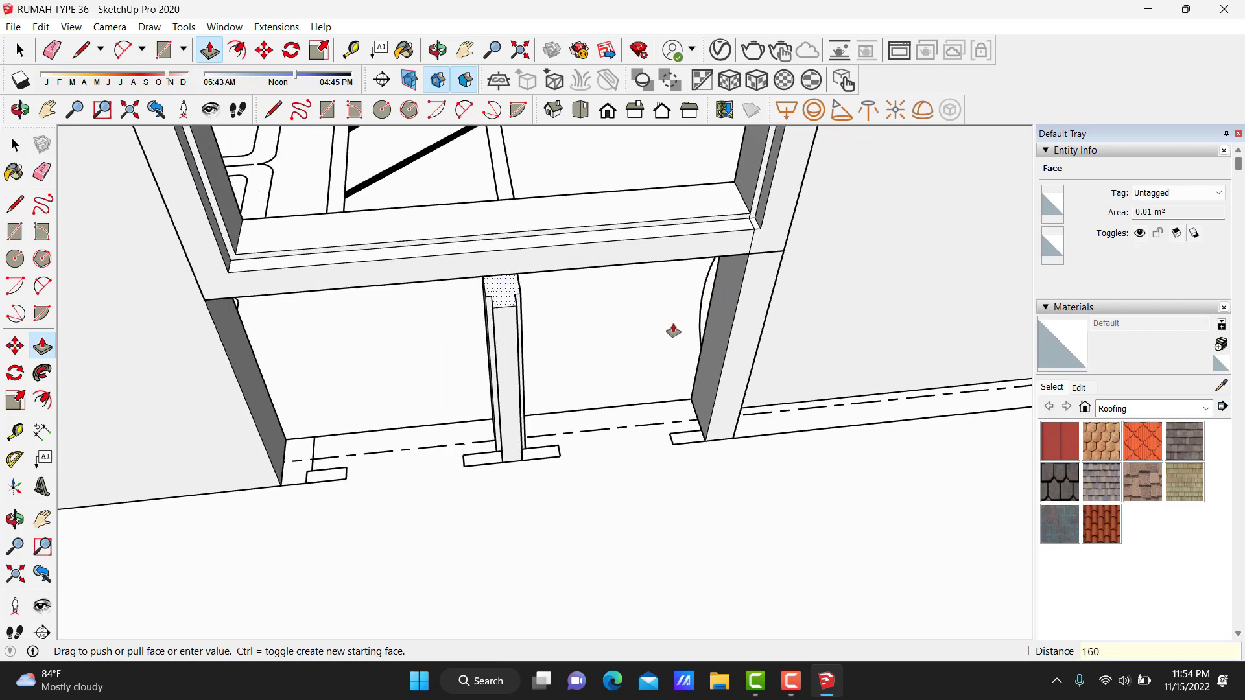
{"action": "key", "text": "Return"}
{"action": "key", "text": "space"}
Group the new post and move it over by 5.
{"action": "double_click", "coordinate": [505, 375]}
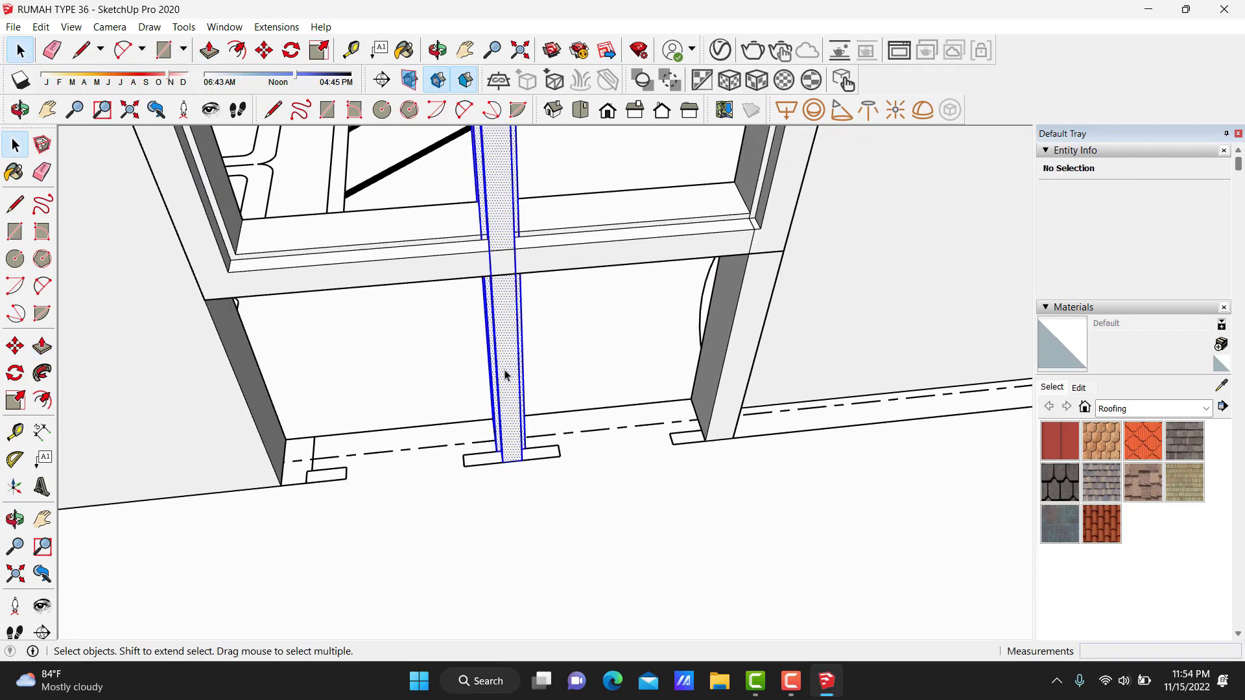
{"action": "right_click", "coordinate": [505, 374]}
{"action": "left_click", "coordinate": [596, 505]}
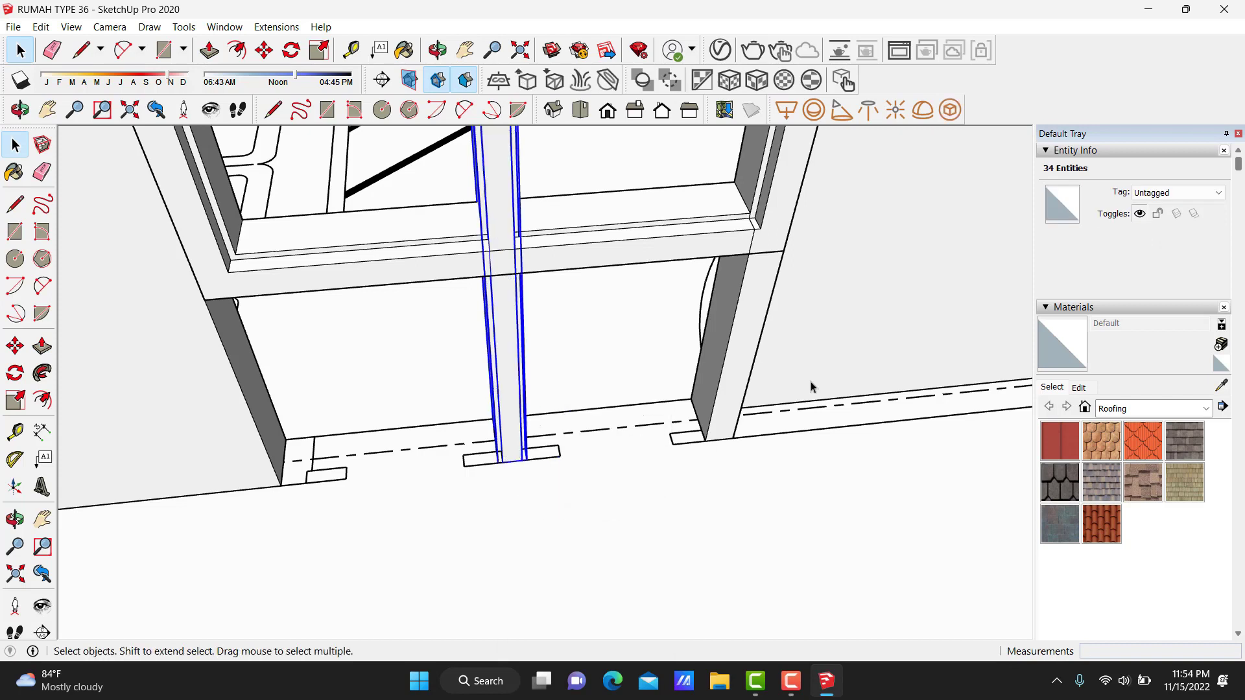
{"action": "key", "text": "m"}
{"action": "left_click", "coordinate": [773, 352]}
{"action": "type", "text": "5"}
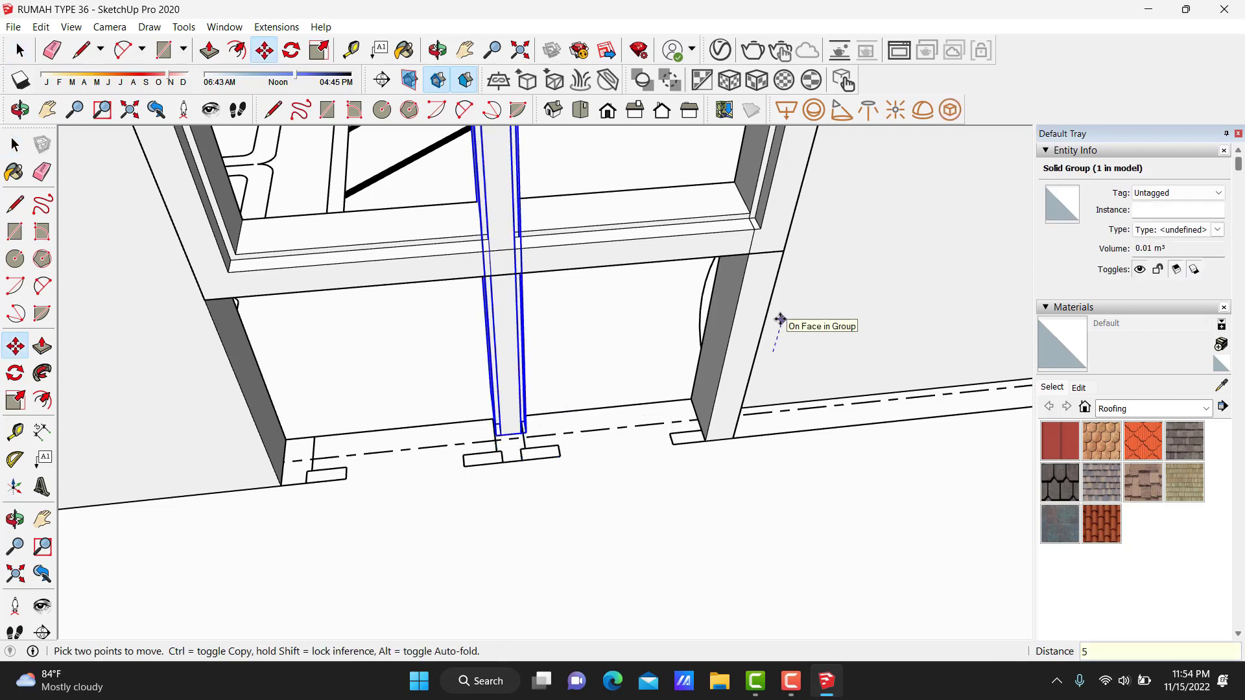
{"action": "key", "text": "Return"}
{"action": "key", "text": "space"}
{"action": "mouse_move", "coordinate": [751, 320]}
{"action": "middle_mouse_down"}
{"action": "mouse_move", "coordinate": [559, 387]}
{"action": "mouse_move", "coordinate": [548, 302]}
{"action": "mouse_move", "coordinate": [545, 402]}
{"action": "middle_mouse_up"}
{"action": "scroll", "coordinate": [548, 302], "scroll_direction": "down", "scroll_amount": 3}
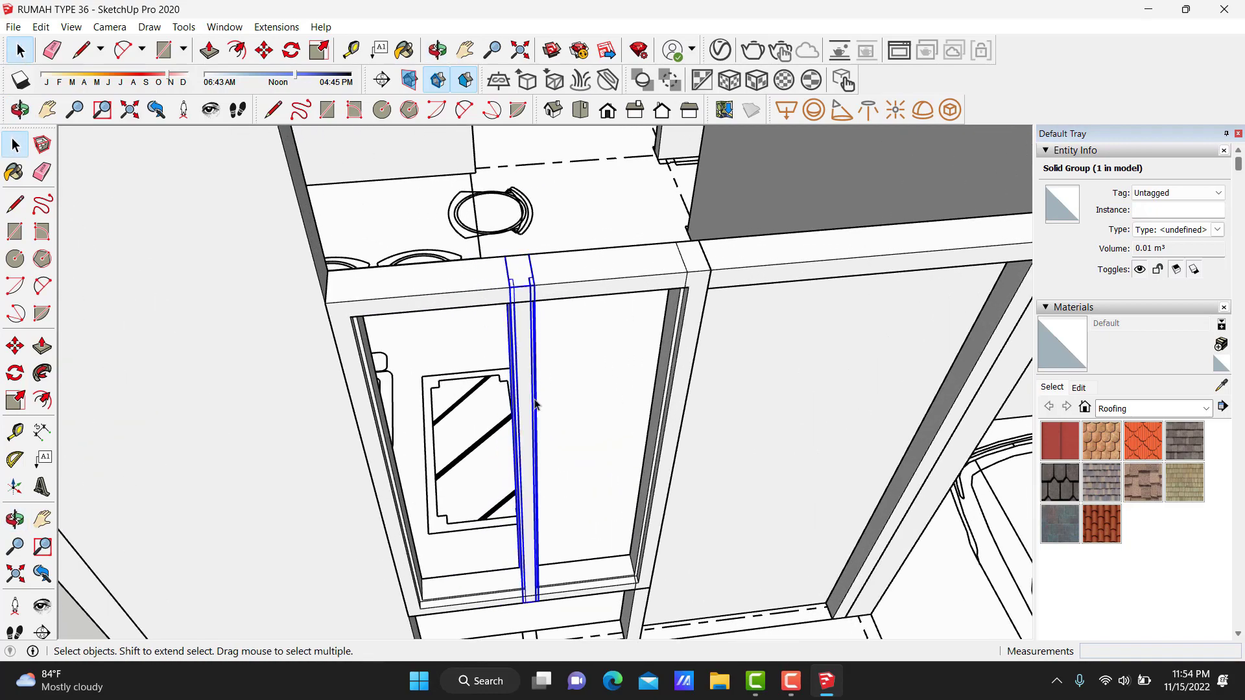
Inside the post group, push the column's bottom face up slightly.
{"action": "double_click", "coordinate": [536, 404]}
{"action": "scroll", "coordinate": [522, 273], "scroll_direction": "up", "scroll_amount": 2}
{"action": "key", "text": "p"}
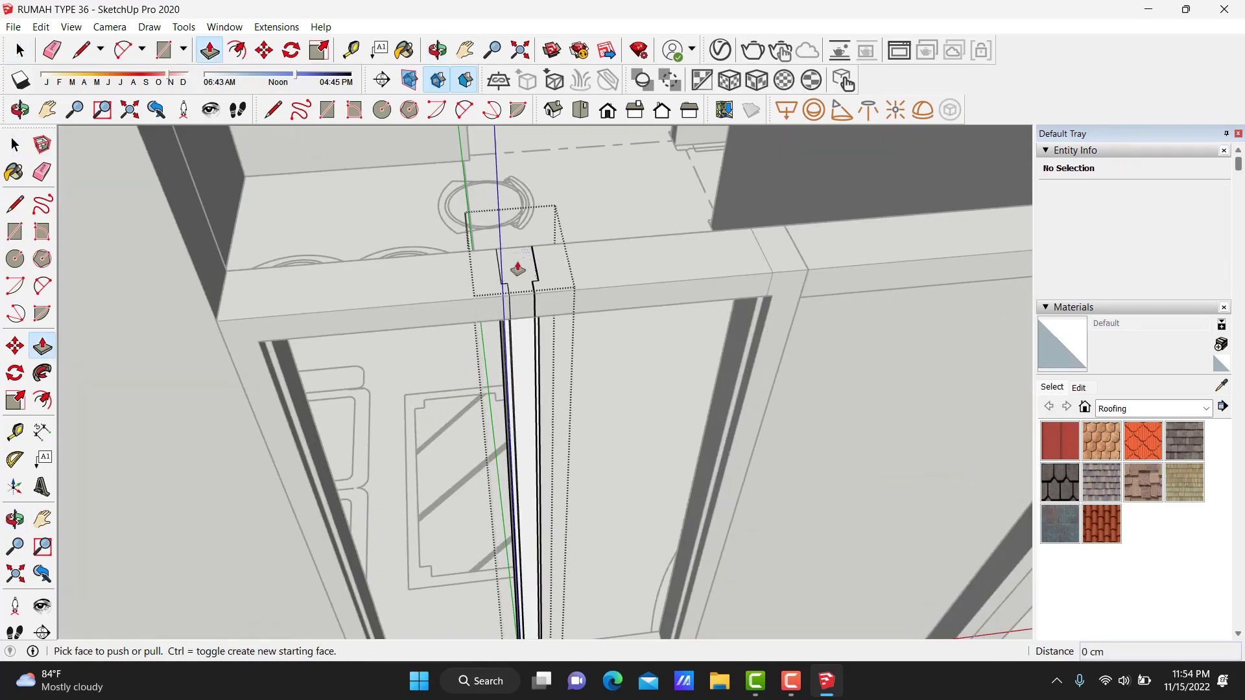
{"action": "left_click", "coordinate": [518, 285]}
{"action": "key", "text": "Return"}
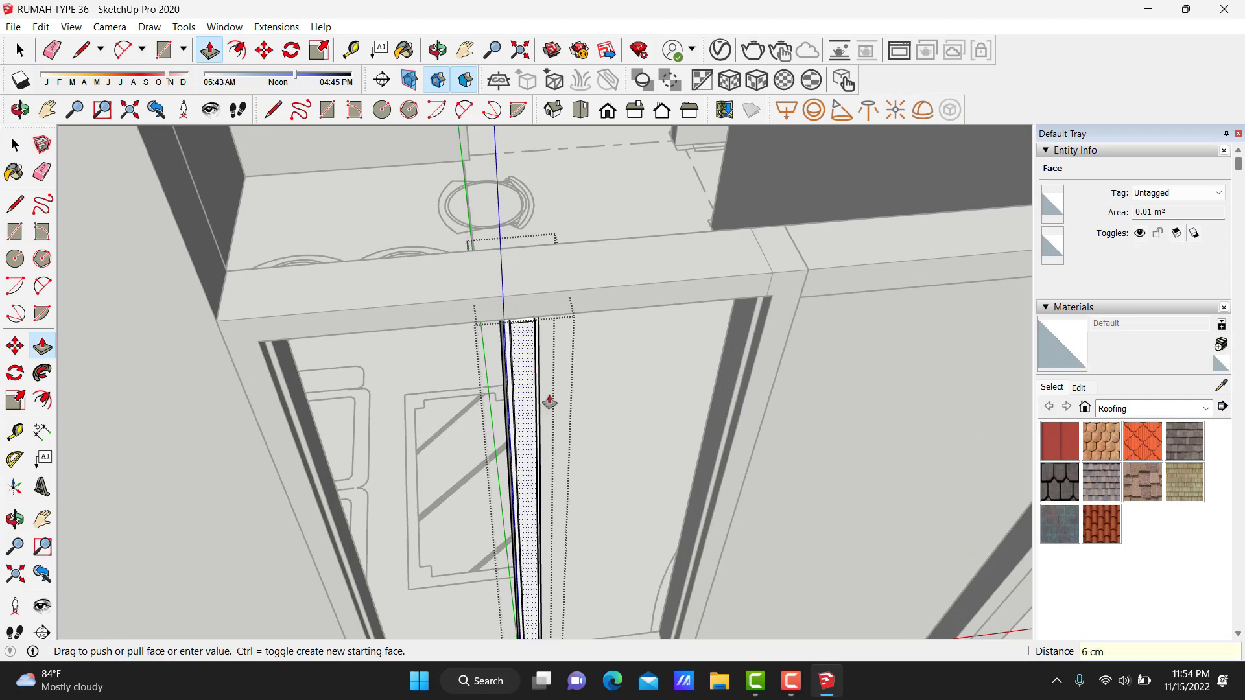
{"action": "mouse_move", "coordinate": [547, 403]}
{"action": "middle_mouse_down"}
{"action": "mouse_move", "coordinate": [589, 445]}
{"action": "mouse_move", "coordinate": [570, 158]}
{"action": "mouse_move", "coordinate": [564, 213]}
{"action": "middle_mouse_up"}
{"action": "scroll", "coordinate": [486, 503], "scroll_direction": "down", "scroll_amount": 5}
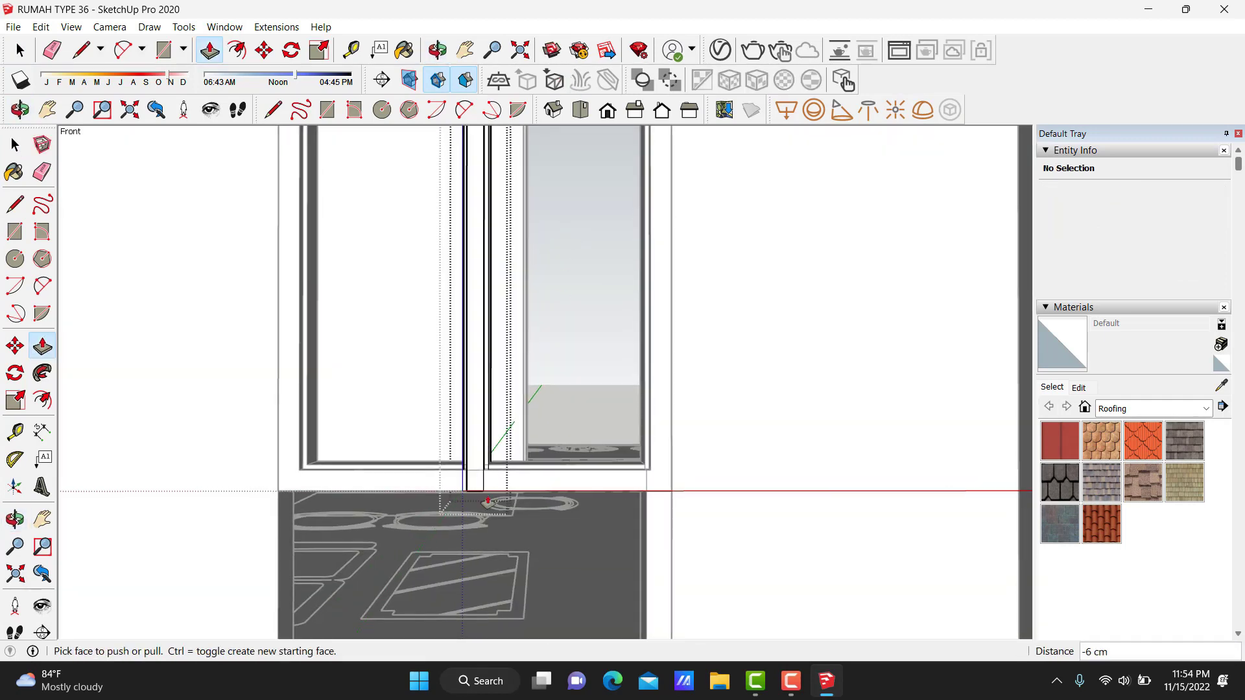
{"action": "scroll", "coordinate": [458, 471], "scroll_direction": "up", "scroll_amount": 3}
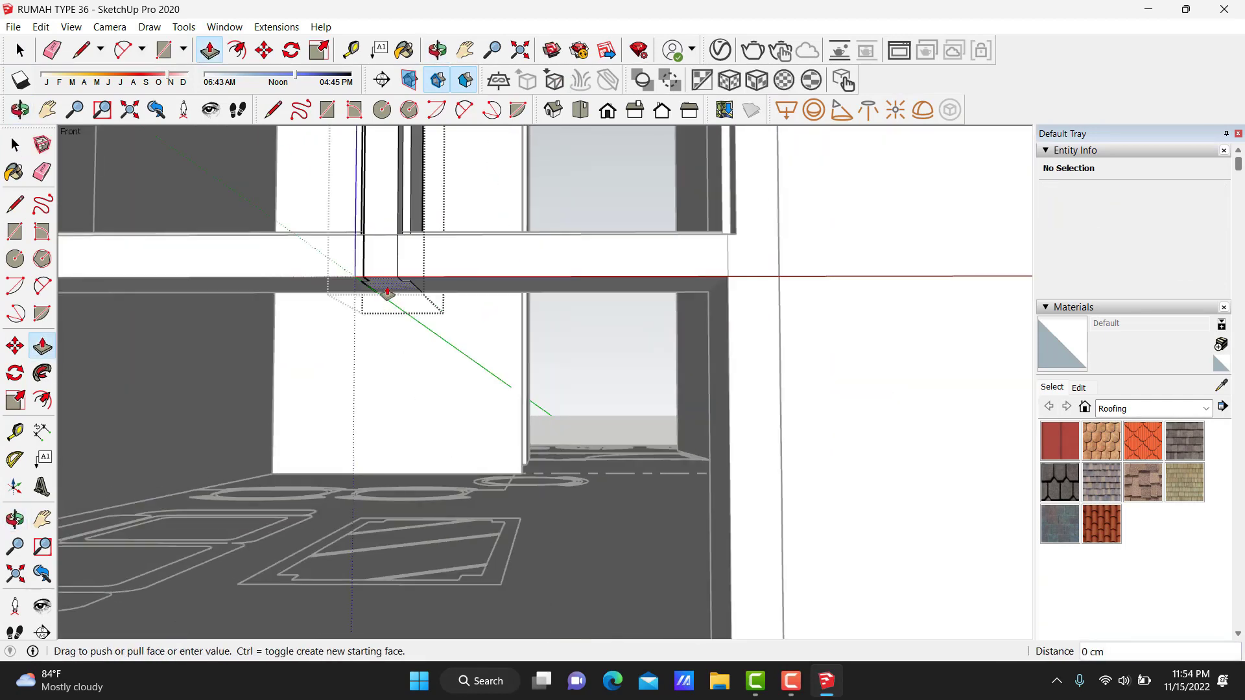
{"action": "left_click_drag", "start_coordinate": [398, 255], "coordinate": [385, 246]}
{"action": "scroll", "coordinate": [693, 239], "scroll_direction": "up", "scroll_amount": 2}
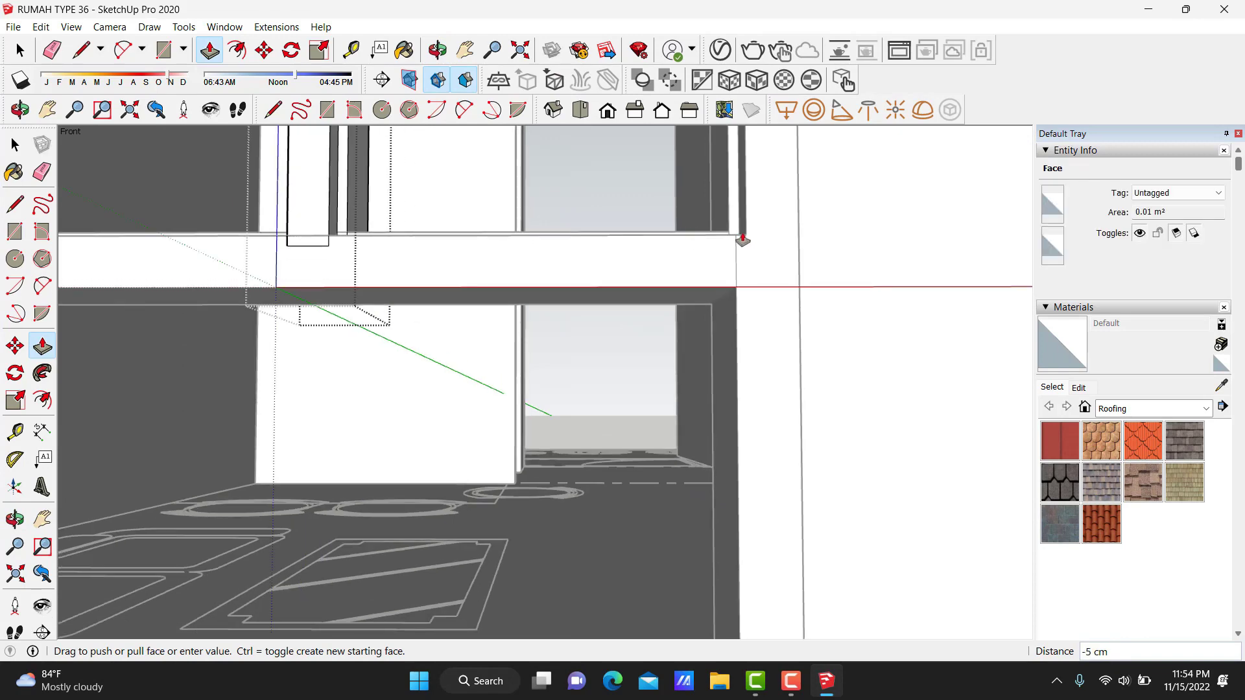
{"action": "key", "text": "space"}
Extend the column's top face to fit the beam.
{"action": "mouse_move", "coordinate": [462, 201]}
{"action": "middle_mouse_down"}
{"action": "mouse_move", "coordinate": [497, 473]}
{"action": "mouse_move", "coordinate": [536, 381]}
{"action": "mouse_move", "coordinate": [560, 618]}
{"action": "mouse_move", "coordinate": [500, 486]}
{"action": "middle_mouse_up"}
{"action": "scroll", "coordinate": [503, 478], "scroll_direction": "up", "scroll_amount": 3}
{"action": "scroll", "coordinate": [512, 456], "scroll_direction": "up", "scroll_amount": 2}
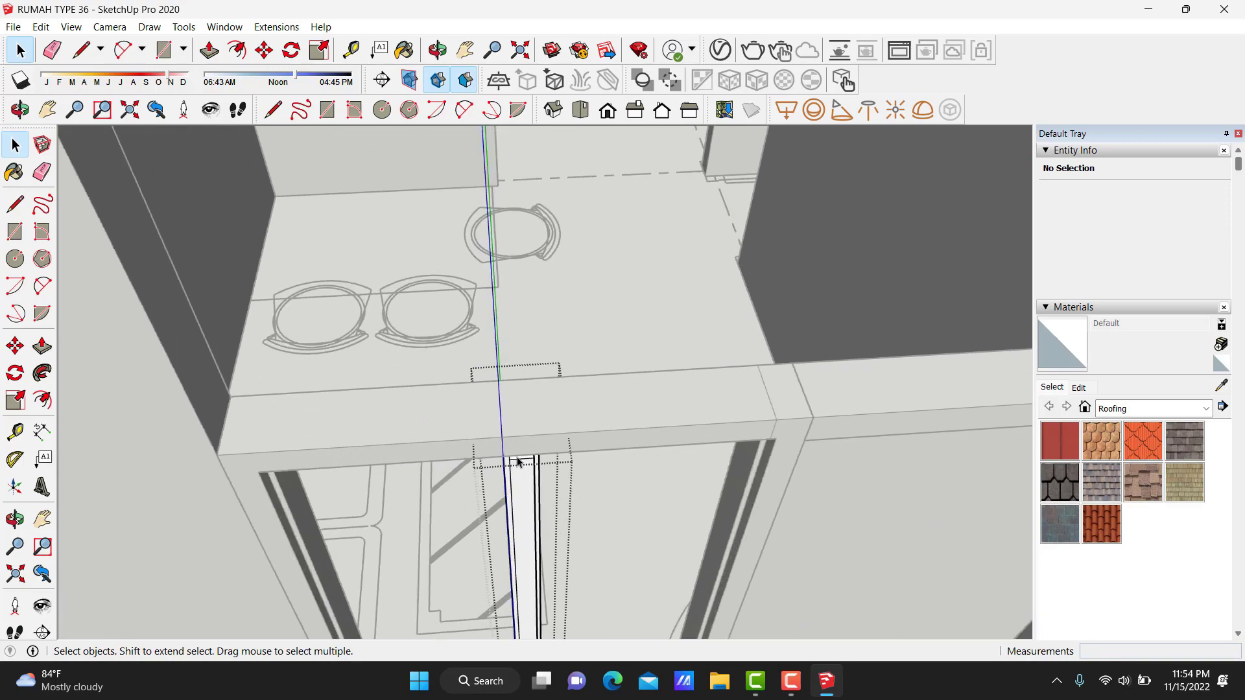
{"action": "scroll", "coordinate": [522, 460], "scroll_direction": "up", "scroll_amount": 1}
{"action": "key", "text": "p"}
{"action": "left_click", "coordinate": [525, 462]}
{"action": "scroll", "coordinate": [855, 436], "scroll_direction": "up", "scroll_amount": 1}
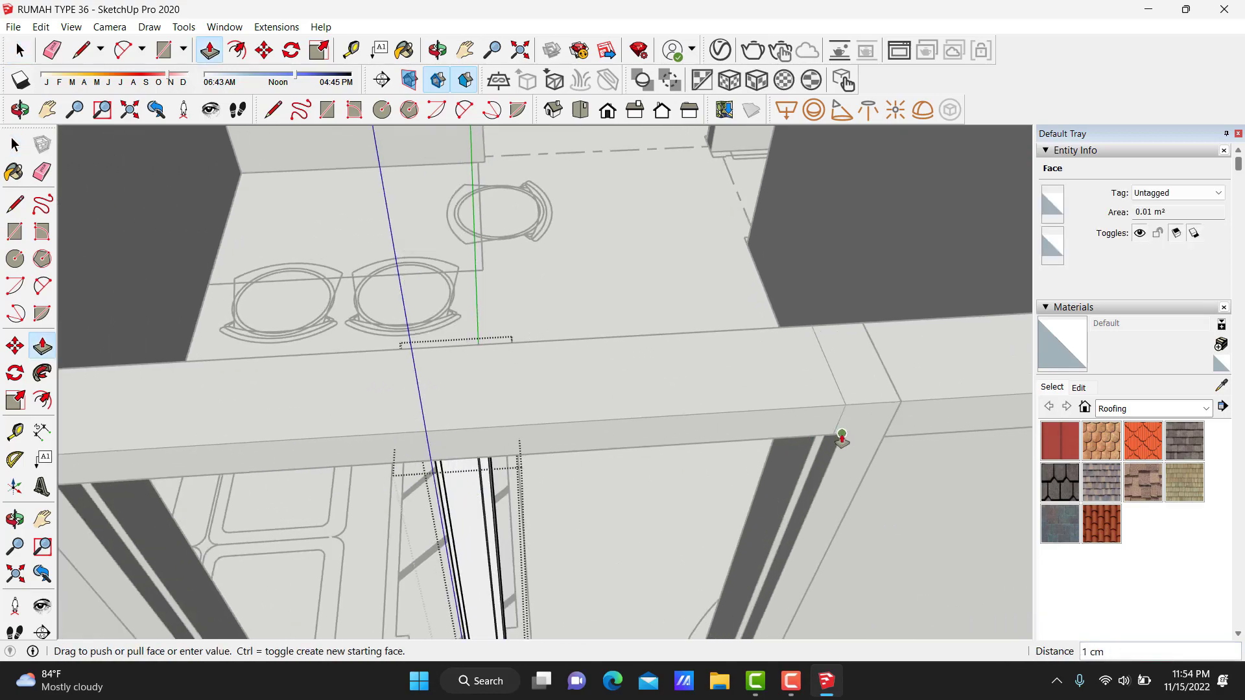
{"action": "key", "text": "space"}
{"action": "scroll", "coordinate": [842, 436], "scroll_direction": "down", "scroll_amount": 3}
Start a rectangle at the doorway's sill corner.
{"action": "mouse_move", "coordinate": [584, 389]}
{"action": "middle_mouse_down"}
{"action": "mouse_move", "coordinate": [307, 398]}
{"action": "mouse_move", "coordinate": [493, 467]}
{"action": "mouse_move", "coordinate": [445, 473]}
{"action": "mouse_move", "coordinate": [640, 206]}
{"action": "middle_mouse_up"}
{"action": "scroll", "coordinate": [544, 480], "scroll_direction": "up", "scroll_amount": 3}
{"action": "key", "text": "r"}
{"action": "scroll", "coordinate": [553, 478], "scroll_direction": "up", "scroll_amount": 2}
{"action": "scroll", "coordinate": [553, 478], "scroll_direction": "up", "scroll_amount": 2}
{"action": "left_click", "coordinate": [446, 470]}
{"action": "scroll", "coordinate": [450, 445], "scroll_direction": "down", "scroll_amount": 3}
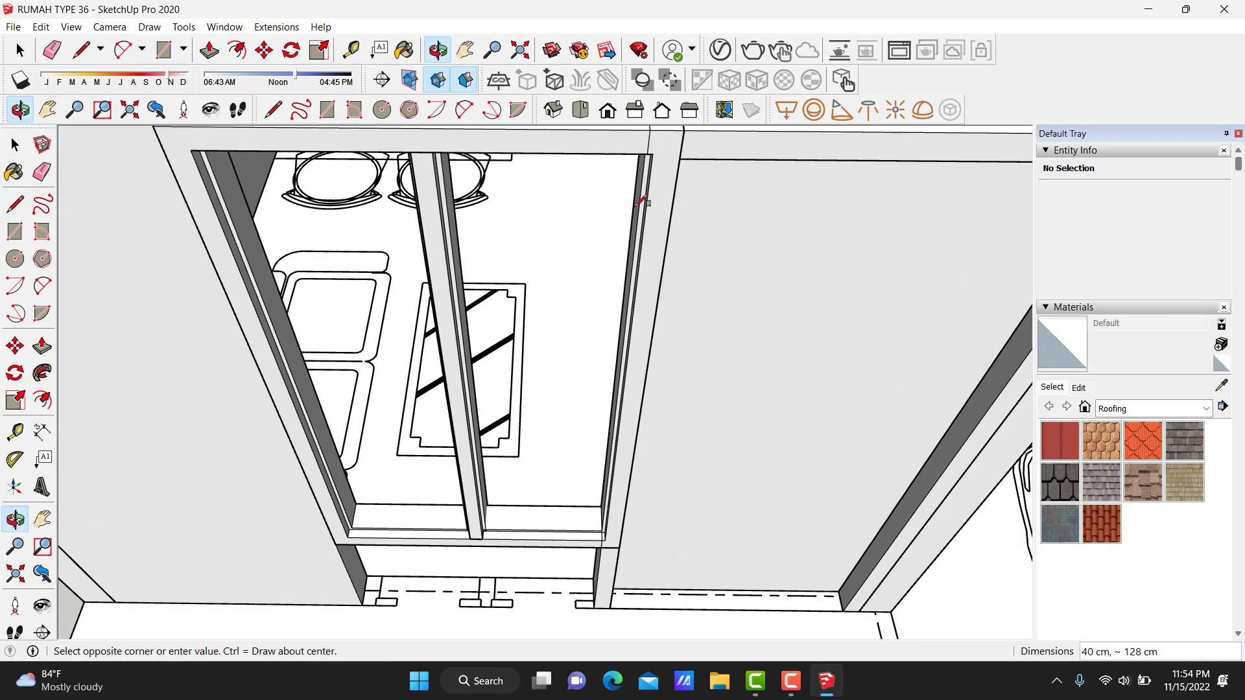
Complete the doorway rectangle, offset it 8 inward and delete the inner face.
{"action": "scroll", "coordinate": [654, 153], "scroll_direction": "up", "scroll_amount": 2}
{"action": "left_click", "coordinate": [654, 153]}
{"action": "key", "text": "space"}
{"action": "key", "text": "f"}
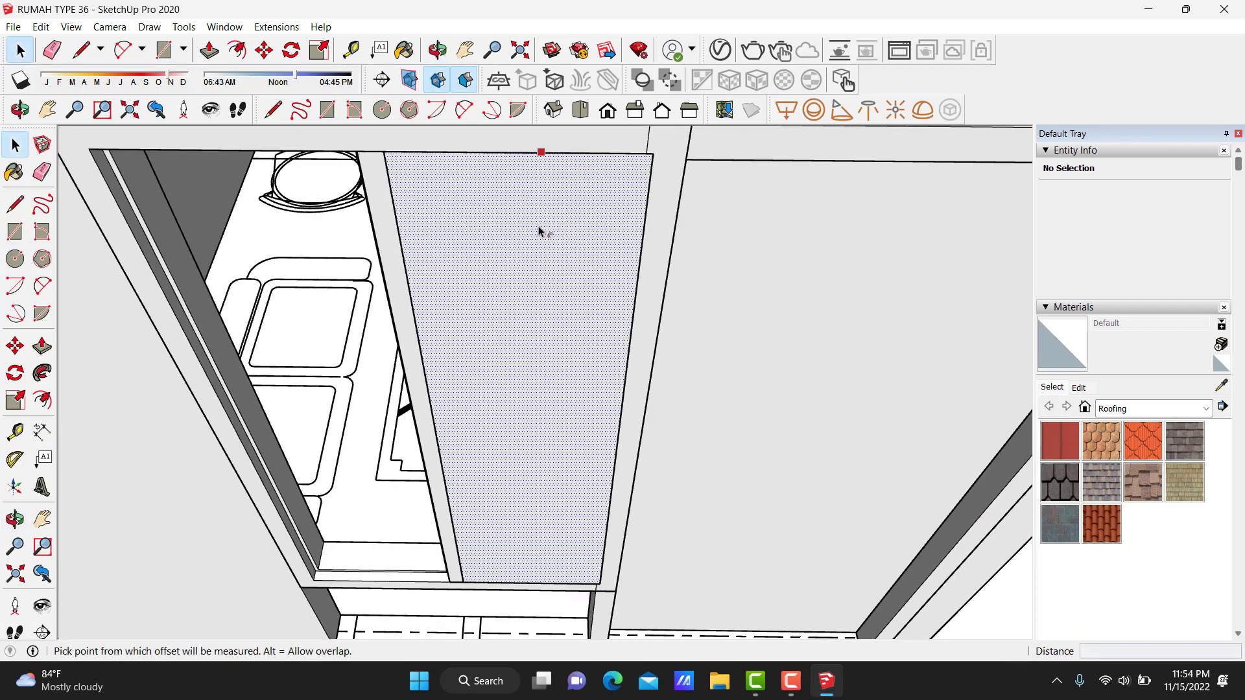
{"action": "left_click", "coordinate": [533, 232]}
{"action": "type", "text": "8"}
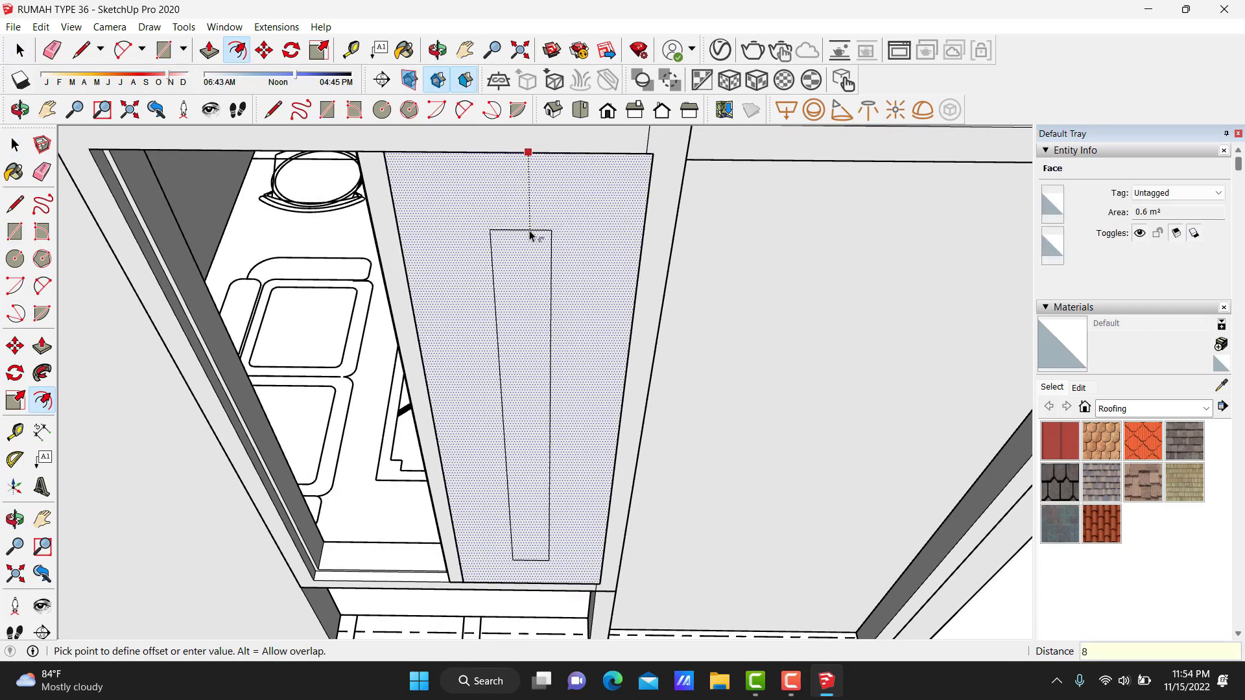
{"action": "key", "text": "Return"}
{"action": "key", "text": "space"}
{"action": "left_click", "coordinate": [522, 266]}
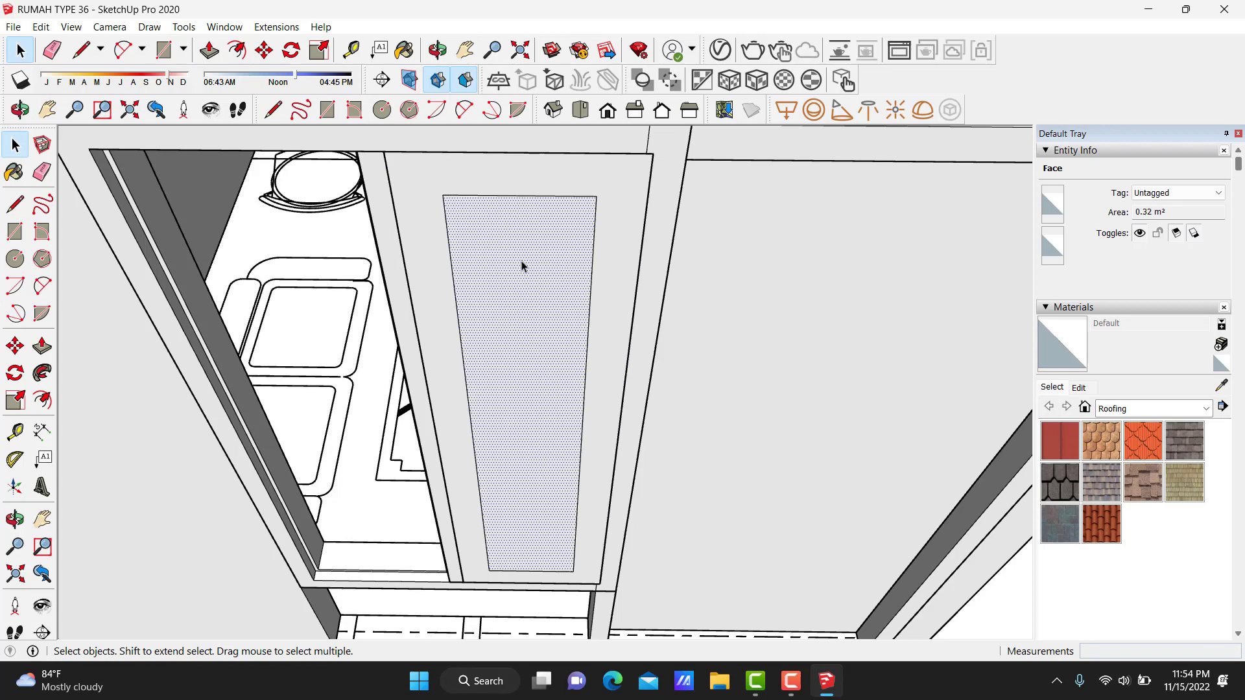
{"action": "key", "text": "Delete"}
Pull the U-shaped frame out 2 cm and make it a group.
{"action": "key", "text": "p"}
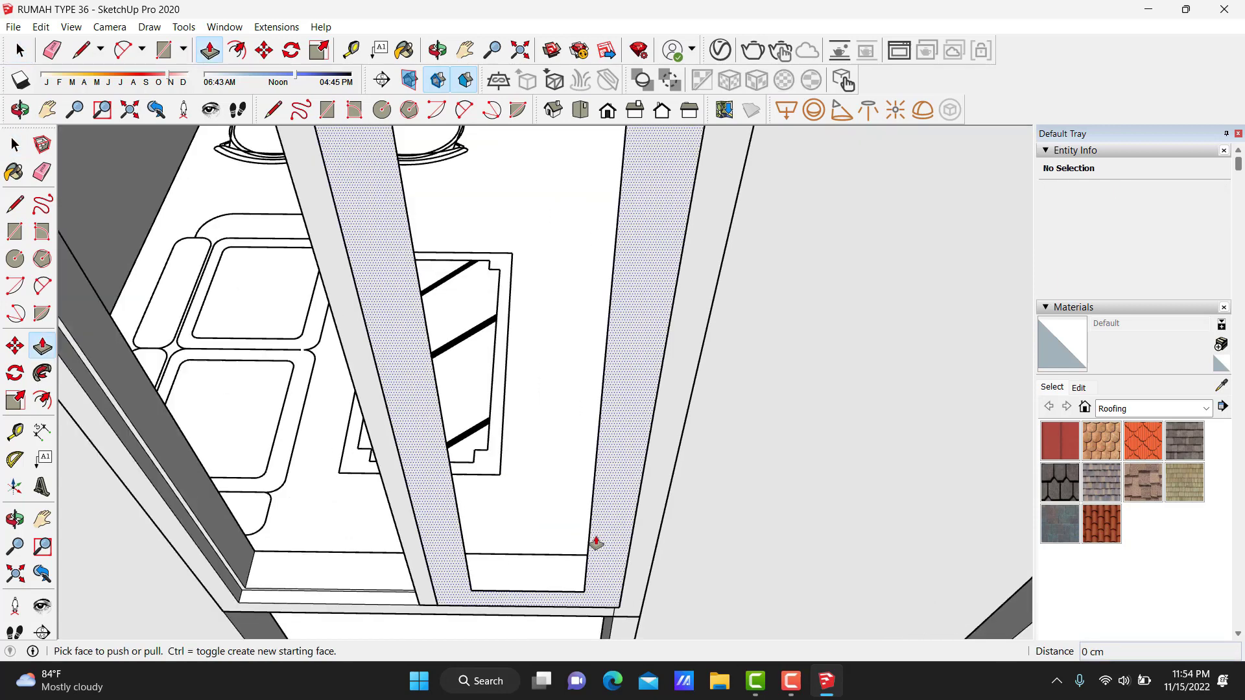
{"action": "mouse_move", "coordinate": [603, 544]}
{"action": "middle_mouse_down"}
{"action": "mouse_move", "coordinate": [639, 515]}
{"action": "mouse_move", "coordinate": [640, 526]}
{"action": "middle_mouse_up"}
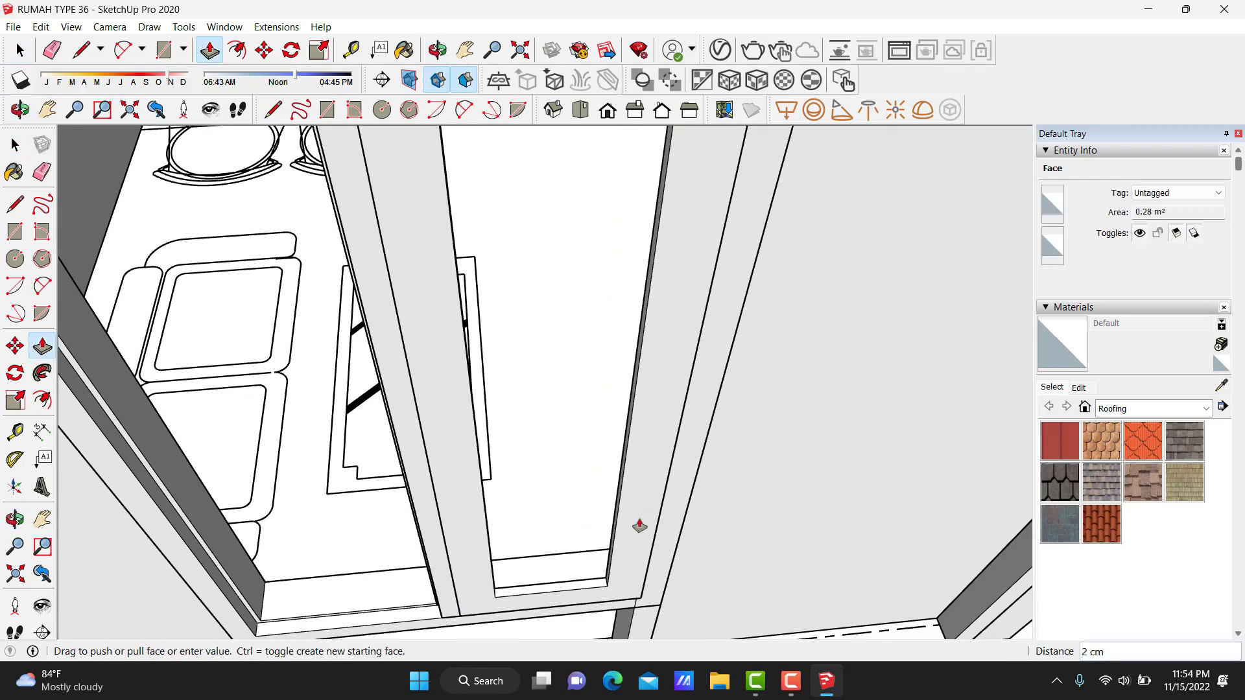
{"action": "key", "text": "space"}
{"action": "left_click", "coordinate": [632, 555]}
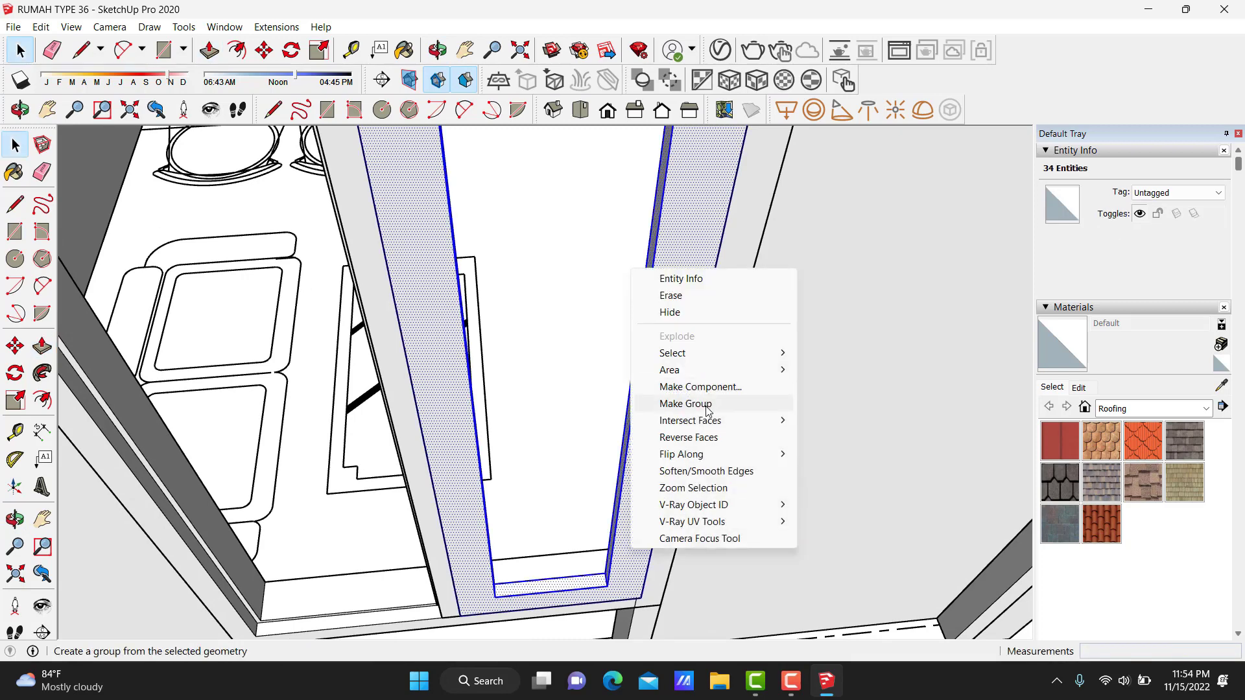
{"action": "left_click", "coordinate": [706, 407]}
{"action": "scroll", "coordinate": [486, 584], "scroll_direction": "up", "scroll_amount": 3}
{"action": "scroll", "coordinate": [454, 581], "scroll_direction": "up", "scroll_amount": 2}
Cancel the stray rectangle and turn the door face with its edges into its own group.
{"action": "key", "text": "r"}
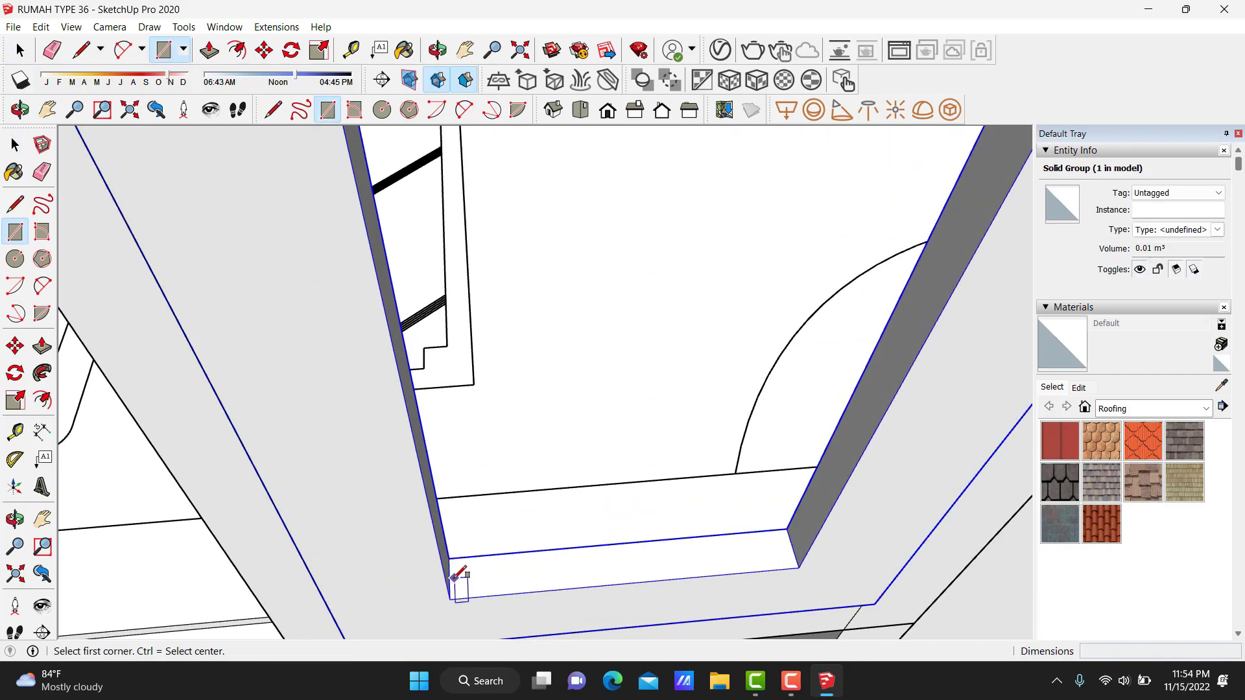
{"action": "scroll", "coordinate": [451, 577], "scroll_direction": "down", "scroll_amount": 3}
{"action": "scroll", "coordinate": [478, 494], "scroll_direction": "down", "scroll_amount": 3}
{"action": "scroll", "coordinate": [634, 200], "scroll_direction": "up", "scroll_amount": 3}
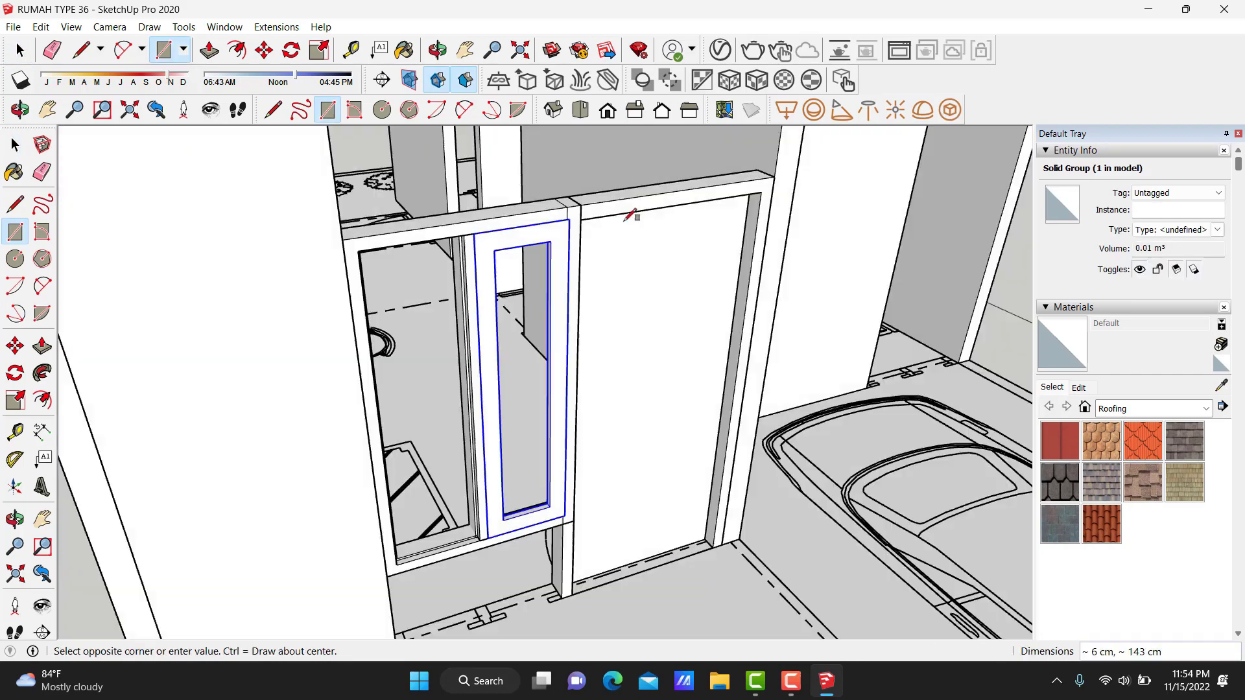
{"action": "scroll", "coordinate": [538, 254], "scroll_direction": "up", "scroll_amount": 2}
{"action": "scroll", "coordinate": [538, 255], "scroll_direction": "up", "scroll_amount": 2}
{"action": "scroll", "coordinate": [509, 264], "scroll_direction": "up", "scroll_amount": 2}
{"action": "scroll", "coordinate": [465, 389], "scroll_direction": "up", "scroll_amount": 2}
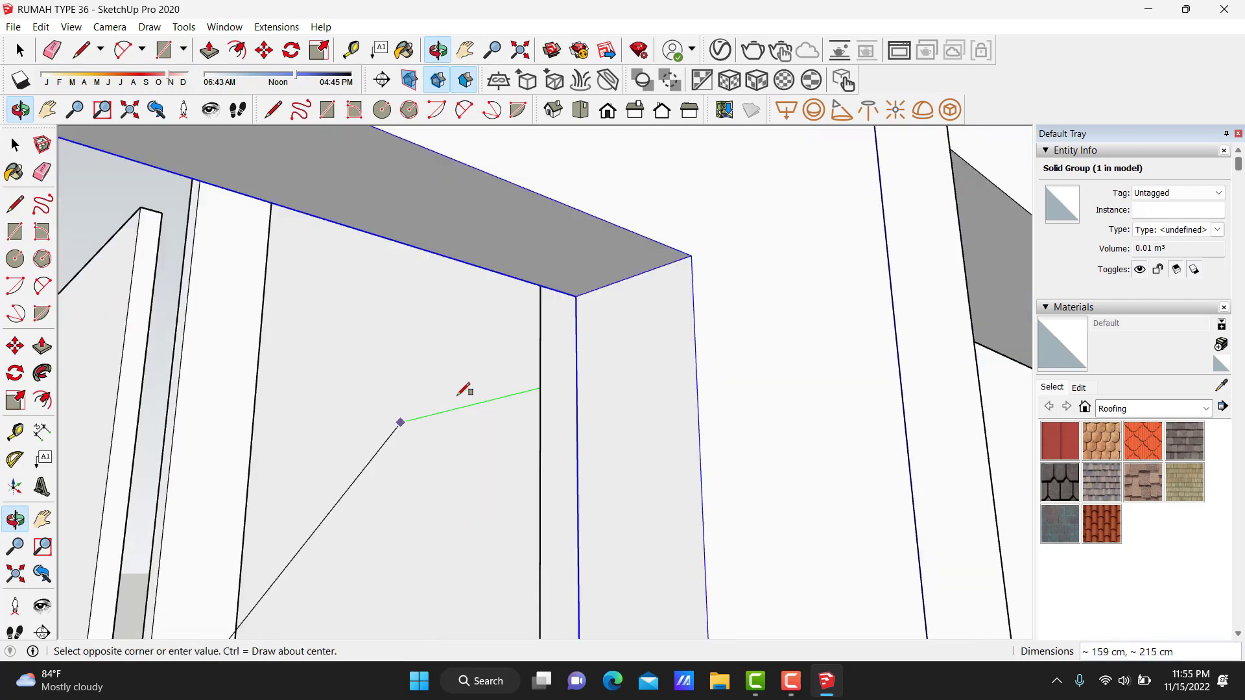
{"action": "scroll", "coordinate": [546, 337], "scroll_direction": "up", "scroll_amount": 2}
{"action": "scroll", "coordinate": [546, 338], "scroll_direction": "down", "scroll_amount": 5}
{"action": "key", "text": "Escape"}
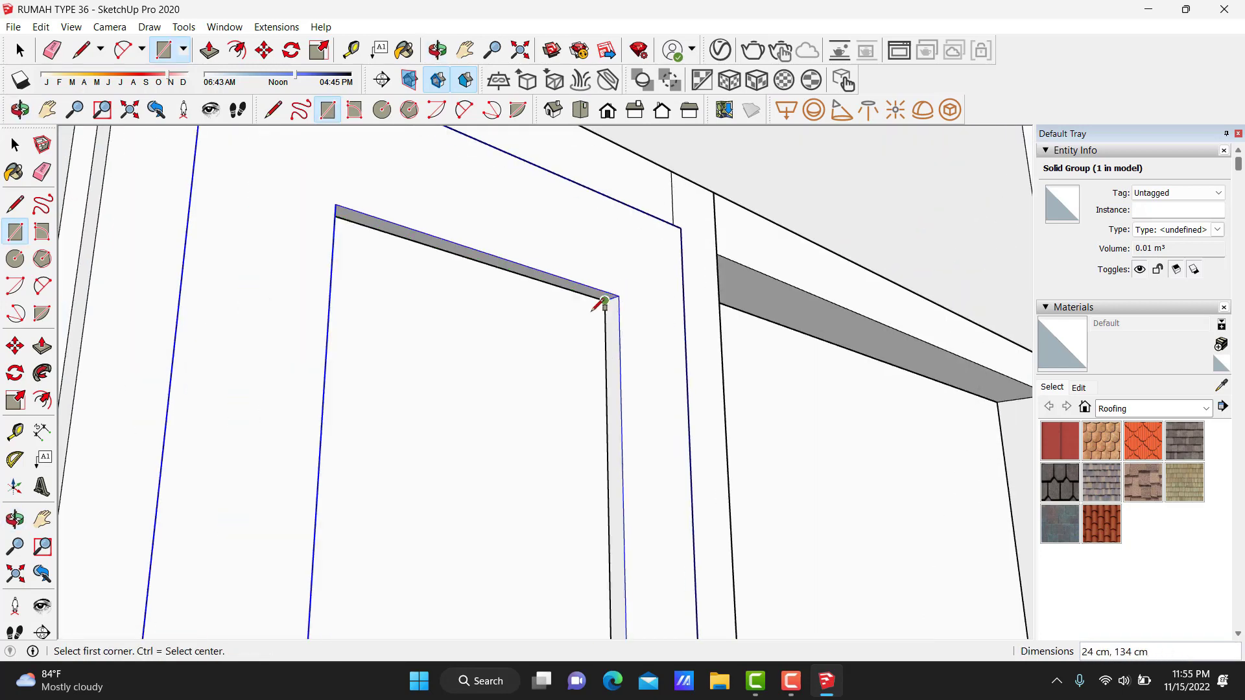
{"action": "key", "text": "space"}
{"action": "double_click", "coordinate": [551, 381]}
{"action": "right_click", "coordinate": [552, 383]}
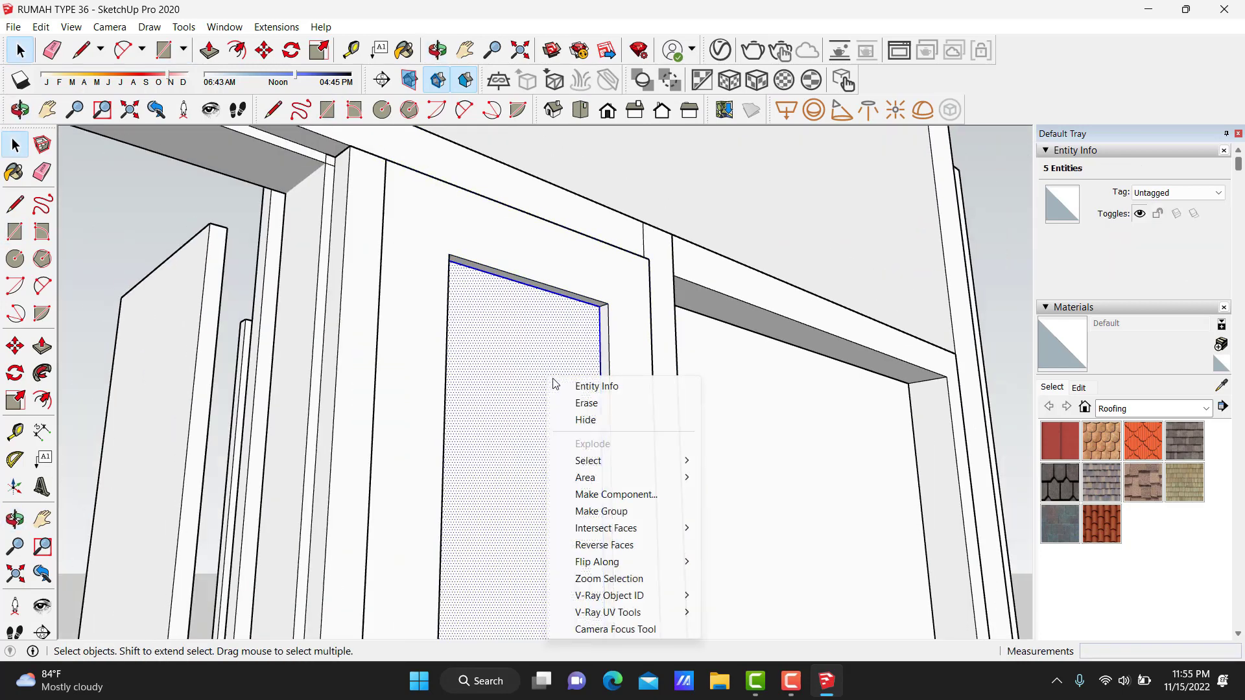
{"action": "left_click", "coordinate": [623, 512]}
Copy the door group into the neighbouring doorway and view both panels head-on.
{"action": "key", "text": "m"}
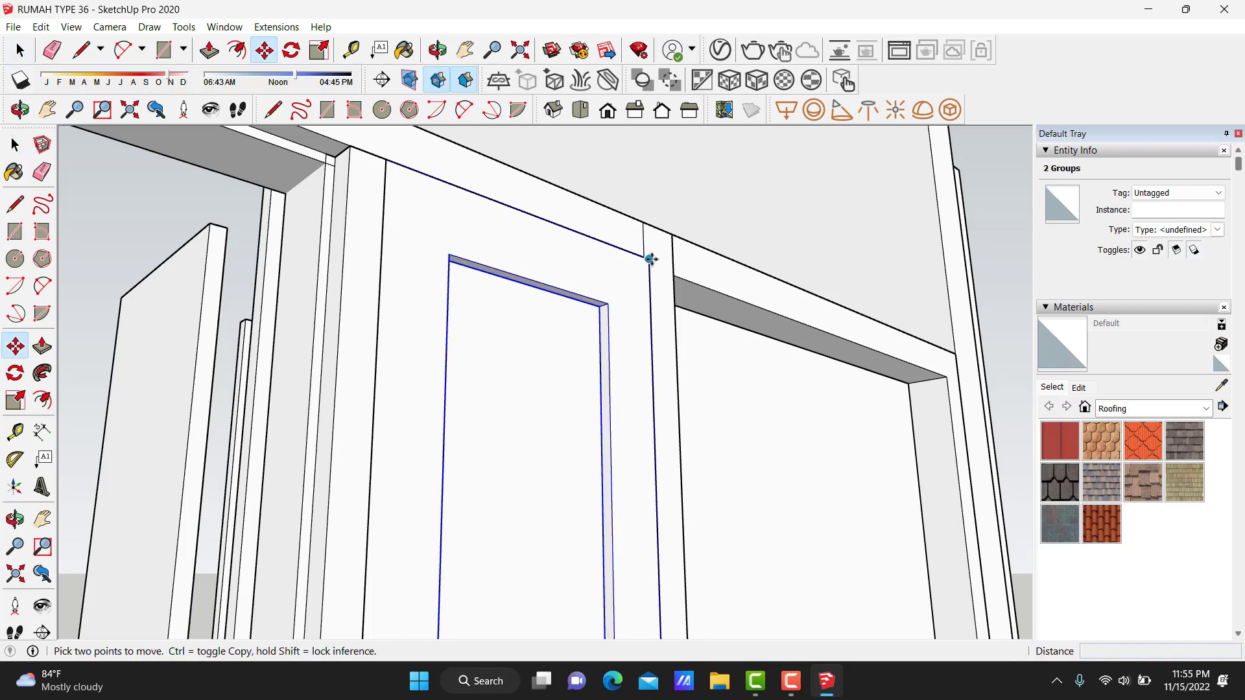
{"action": "key", "text": "ctrl"}
{"action": "left_click", "coordinate": [648, 259]}
{"action": "left_click", "coordinate": [589, 316]}
{"action": "scroll", "coordinate": [509, 470], "scroll_direction": "down", "scroll_amount": 5}
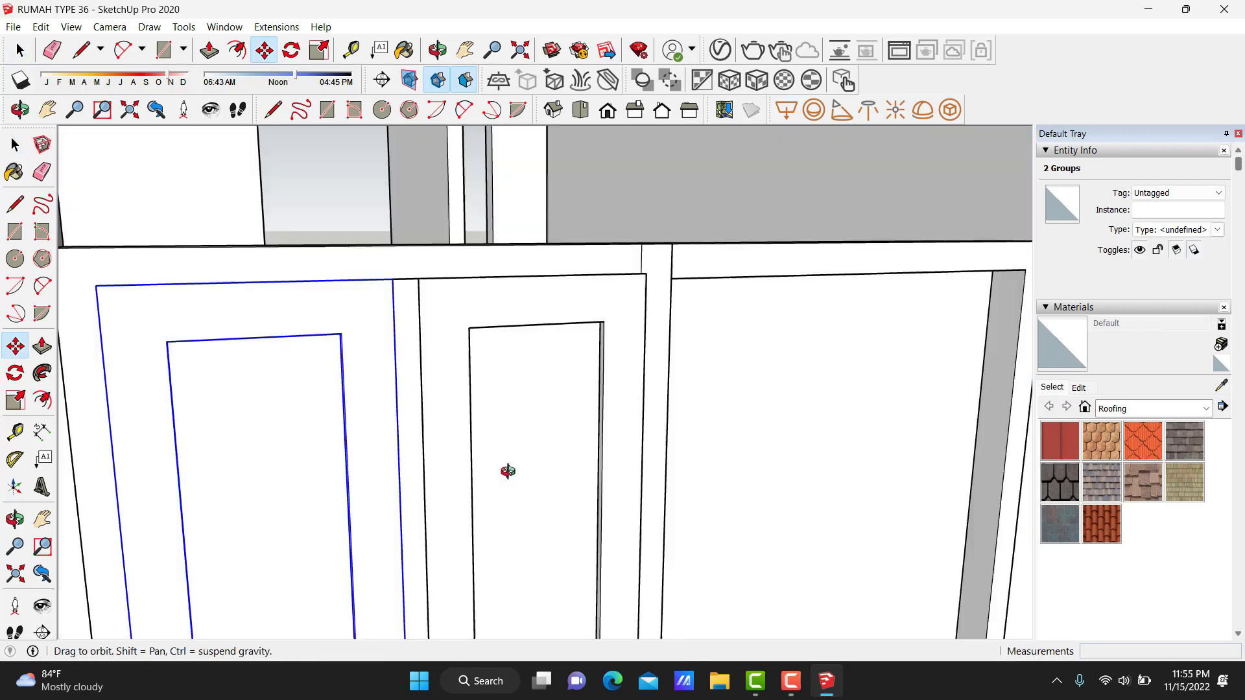
{"action": "key", "text": "space"}
{"action": "middle_click_drag", "start_coordinate": [545, 359], "coordinate": [552, 422]}
{"action": "scroll", "coordinate": [545, 396], "scroll_direction": "up", "scroll_amount": 2}
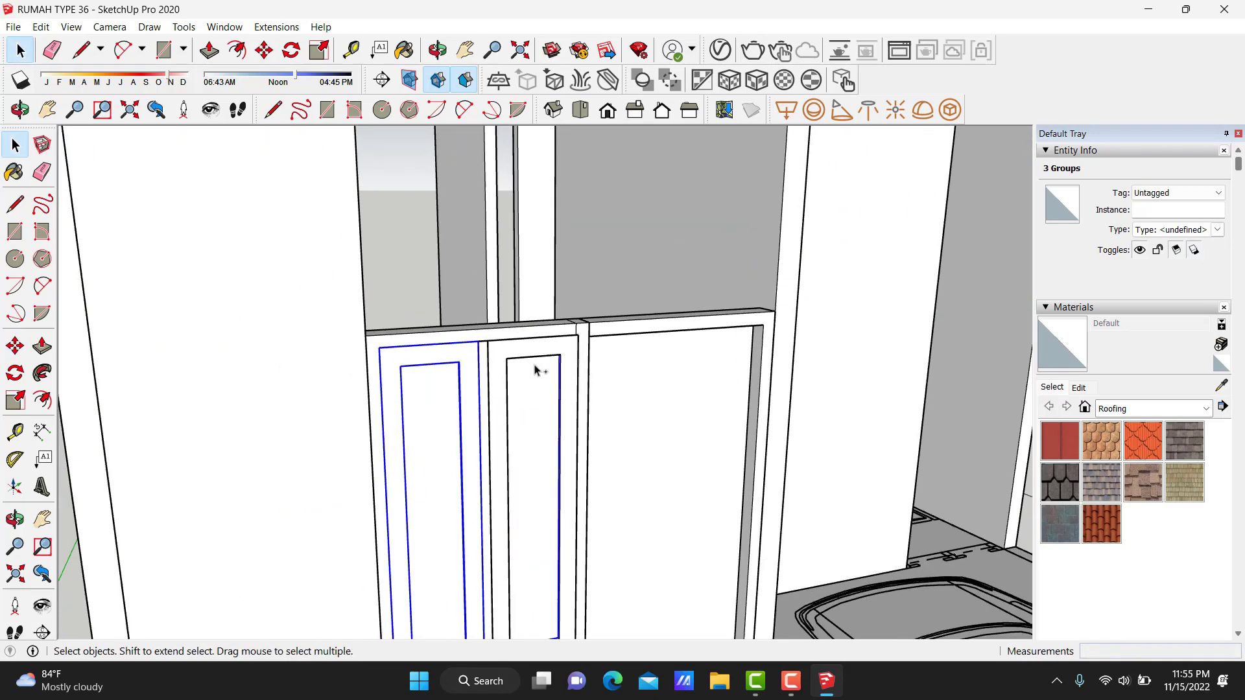
{"action": "scroll", "coordinate": [526, 351], "scroll_direction": "up", "scroll_amount": 1}
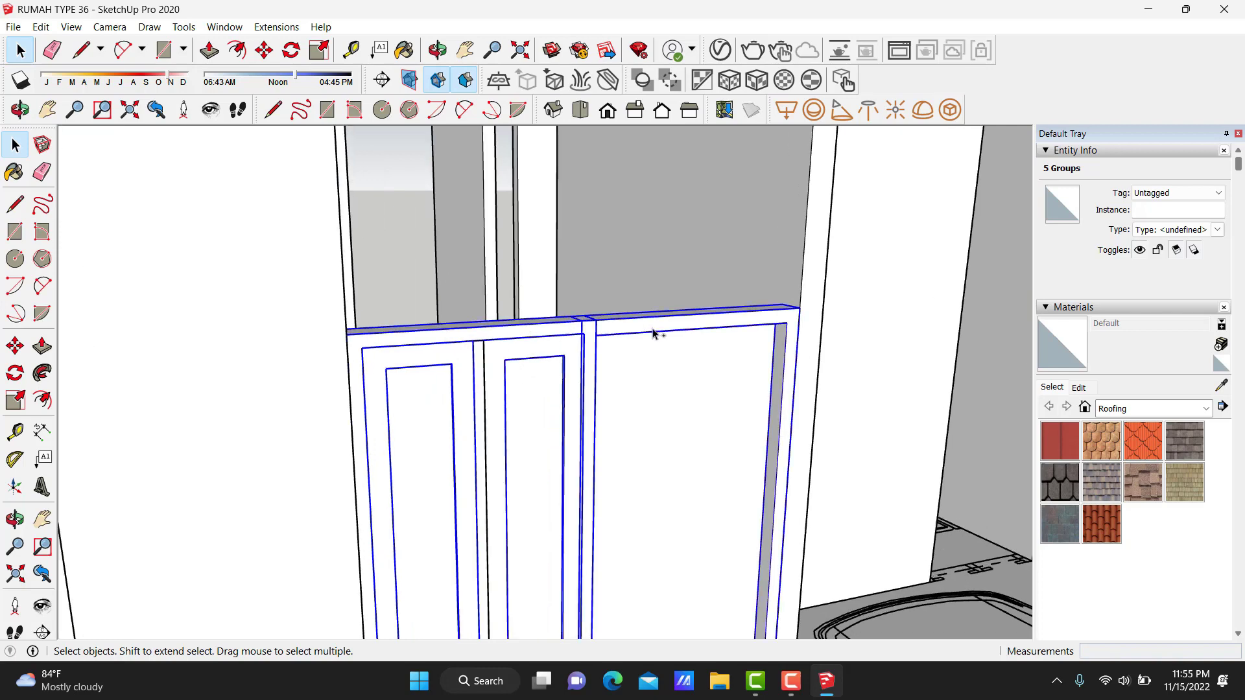
{"action": "scroll", "coordinate": [368, 354], "scroll_direction": "up", "scroll_amount": 2}
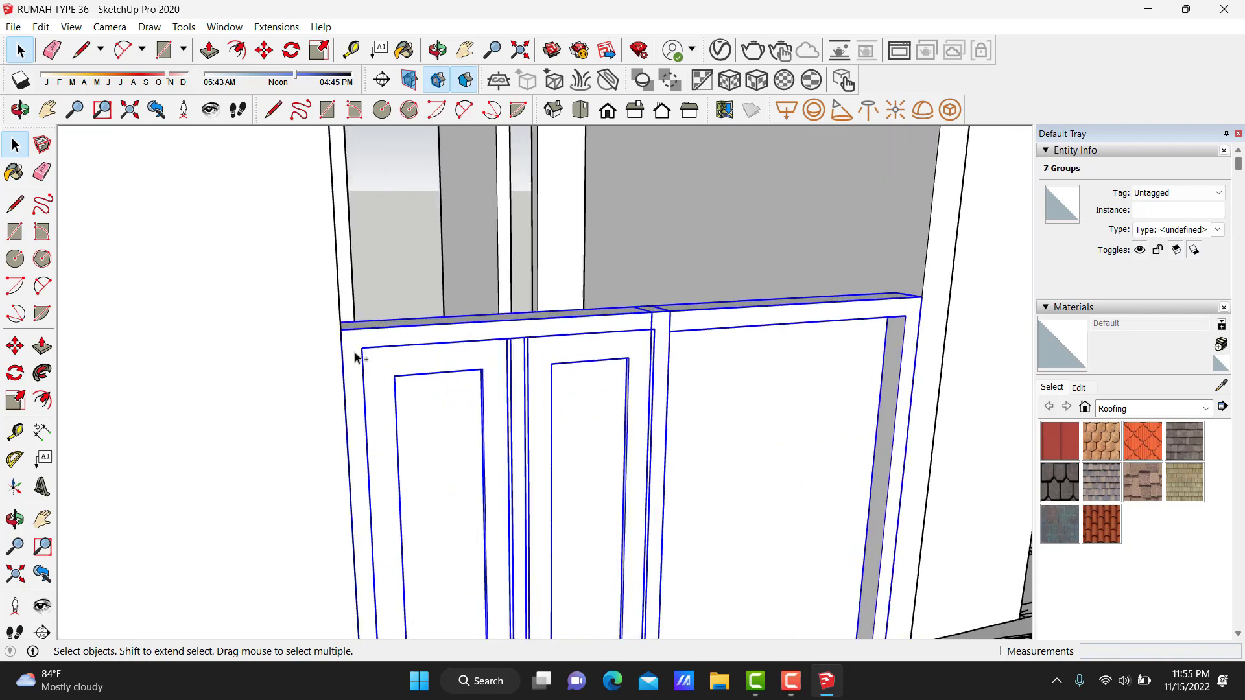
Combine the selected door parts into a single group.
{"action": "scroll", "coordinate": [355, 355], "scroll_direction": "down", "scroll_amount": 5}
{"action": "right_click", "coordinate": [481, 366]}
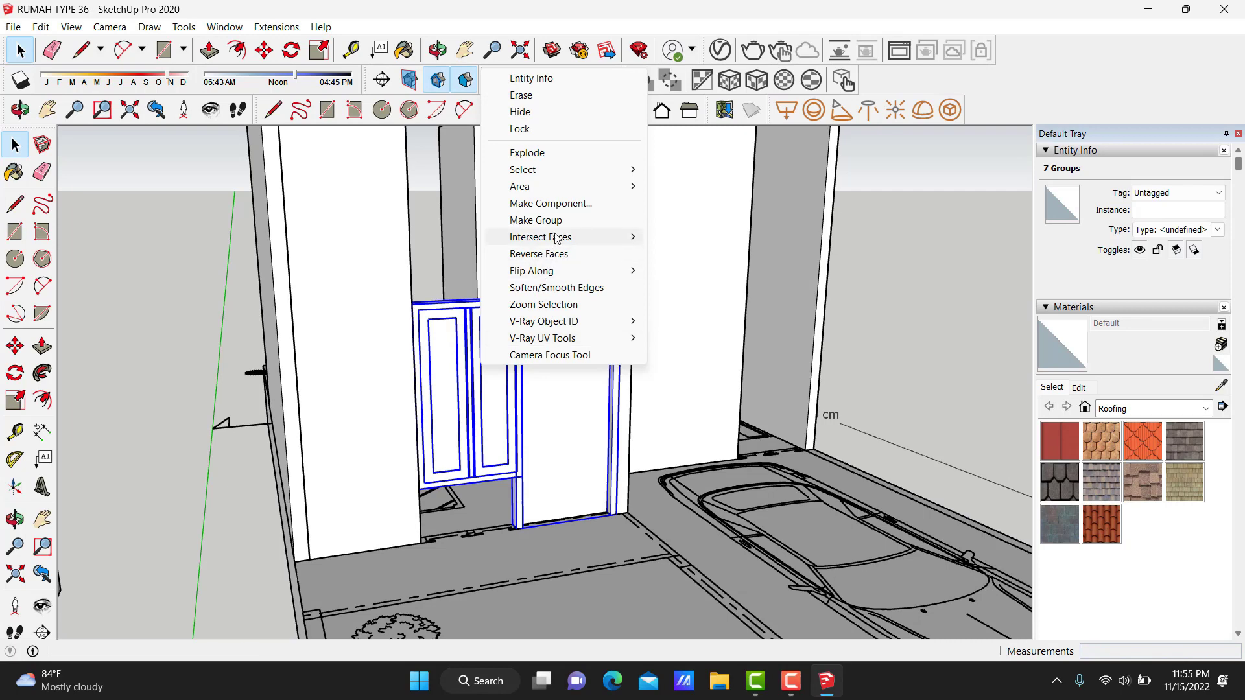
{"action": "left_click", "coordinate": [535, 220]}
{"action": "scroll", "coordinate": [564, 389], "scroll_direction": "up", "scroll_amount": 2}
{"action": "scroll", "coordinate": [598, 557], "scroll_direction": "up", "scroll_amount": 2}
{"action": "scroll", "coordinate": [598, 556], "scroll_direction": "up", "scroll_amount": 3}
Place a copy of the door group to the left of the house.
{"action": "key", "text": "m"}
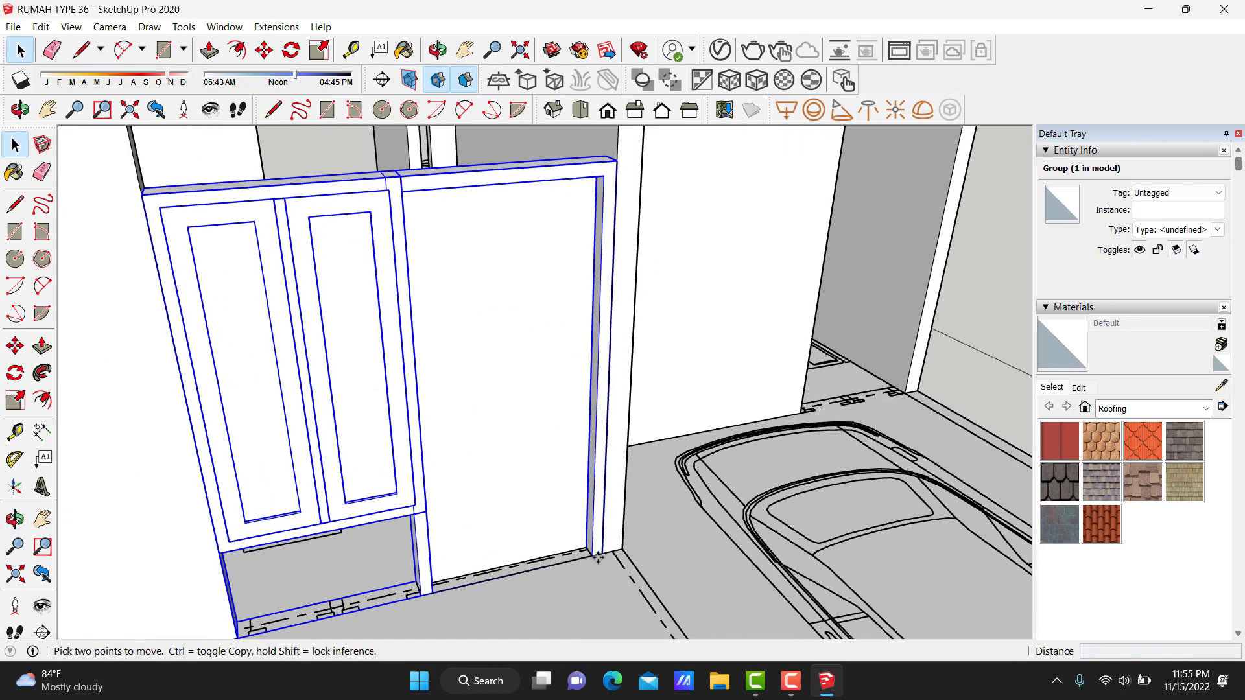
{"action": "scroll", "coordinate": [621, 516], "scroll_direction": "down", "scroll_amount": 4}
{"action": "left_click", "coordinate": [525, 515]}
{"action": "key", "text": "ctrl"}
{"action": "scroll", "coordinate": [502, 410], "scroll_direction": "down", "scroll_amount": 2}
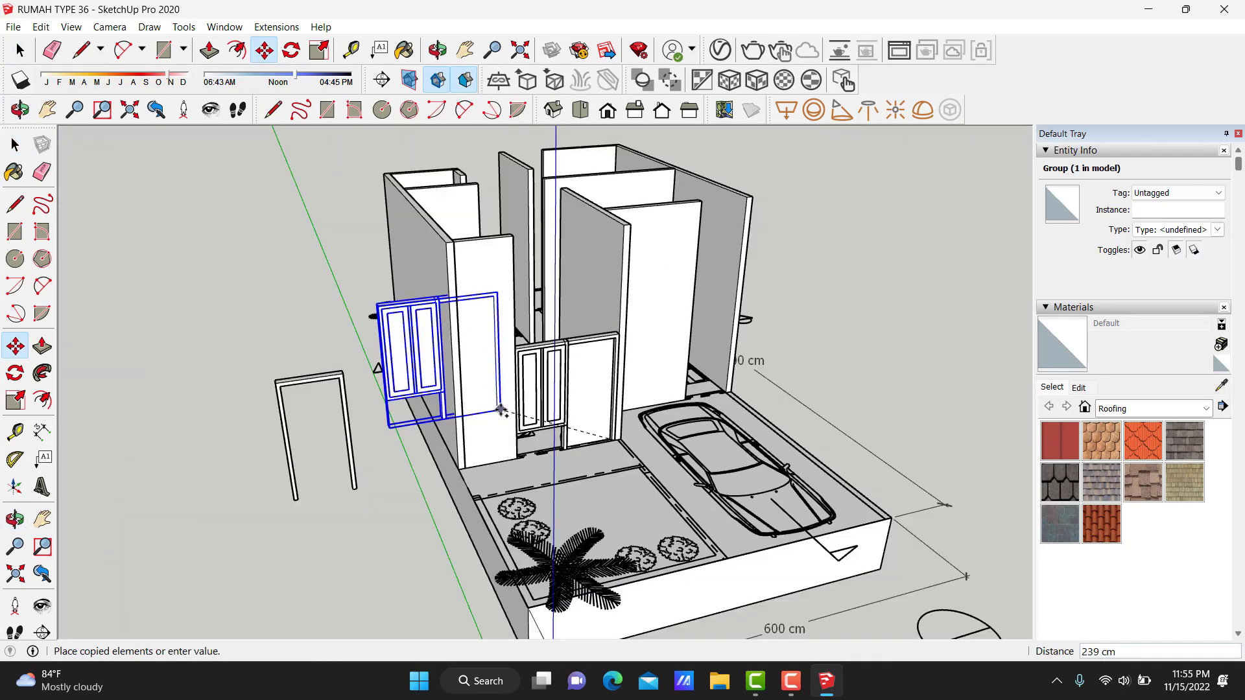
{"action": "left_click", "coordinate": [310, 507]}
{"action": "key", "text": "space"}
{"action": "scroll", "coordinate": [631, 389], "scroll_direction": "up", "scroll_amount": 3}
{"action": "scroll", "coordinate": [583, 437], "scroll_direction": "up", "scroll_amount": 3}
Group the door group and the wardrobe group together.
{"action": "left_click", "coordinate": [597, 512]}
{"action": "scroll", "coordinate": [611, 461], "scroll_direction": "up", "scroll_amount": 2}
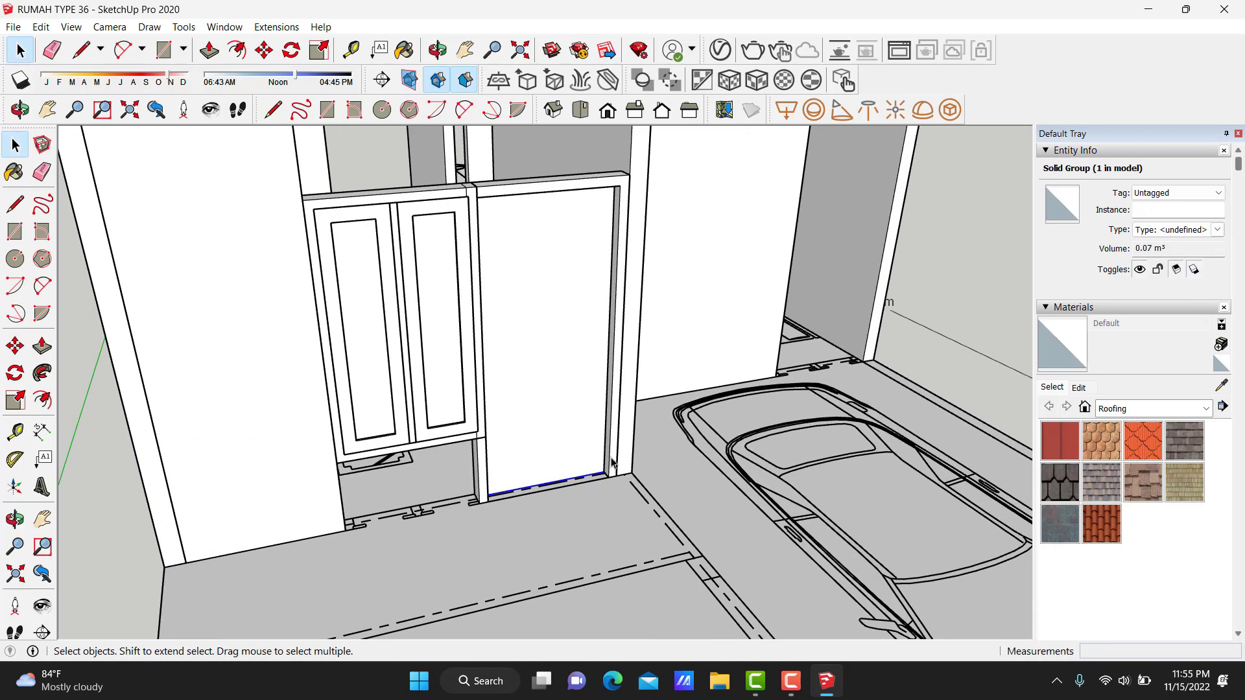
{"action": "left_click", "coordinate": [612, 460], "text": "shift"}
{"action": "right_click", "coordinate": [611, 465]}
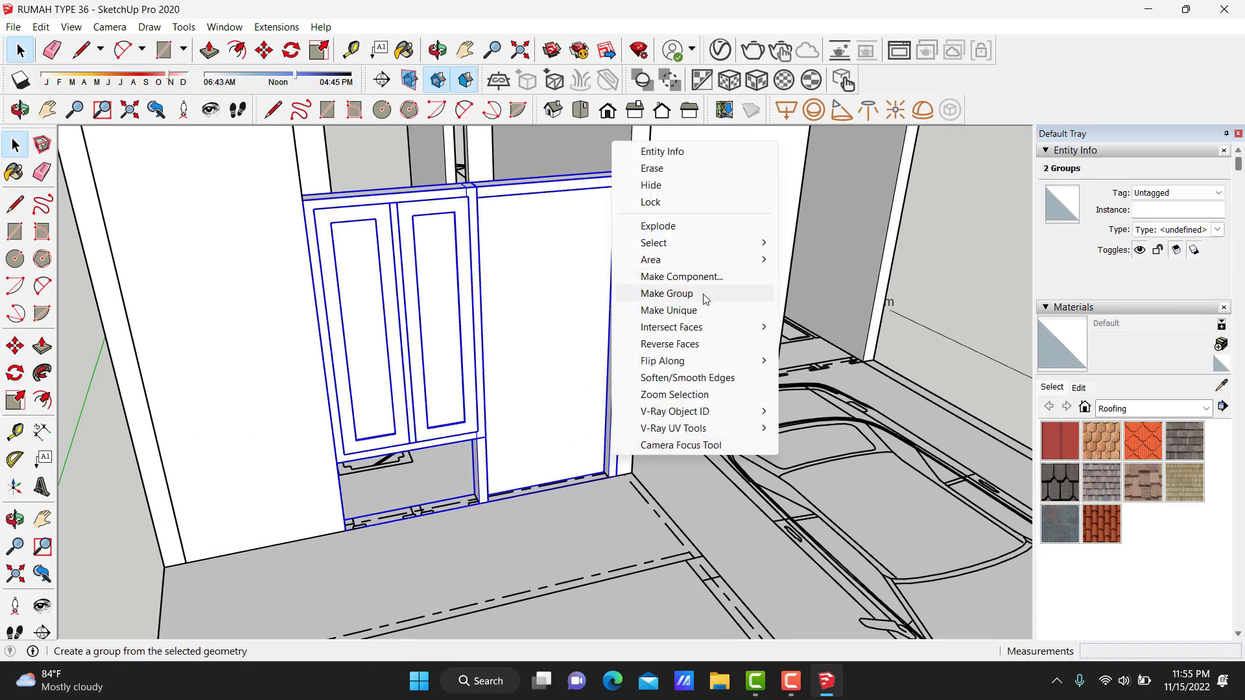
{"action": "left_click", "coordinate": [668, 293]}
Copy the door-and-wardrobe group to the left and delete the extra middle copy.
{"action": "key", "text": "m"}
{"action": "left_click", "coordinate": [606, 551]}
{"action": "key", "text": "ctrl"}
{"action": "scroll", "coordinate": [532, 561], "scroll_direction": "down", "scroll_amount": 3}
{"action": "middle_click_drag", "start_coordinate": [531, 561], "coordinate": [499, 477]}
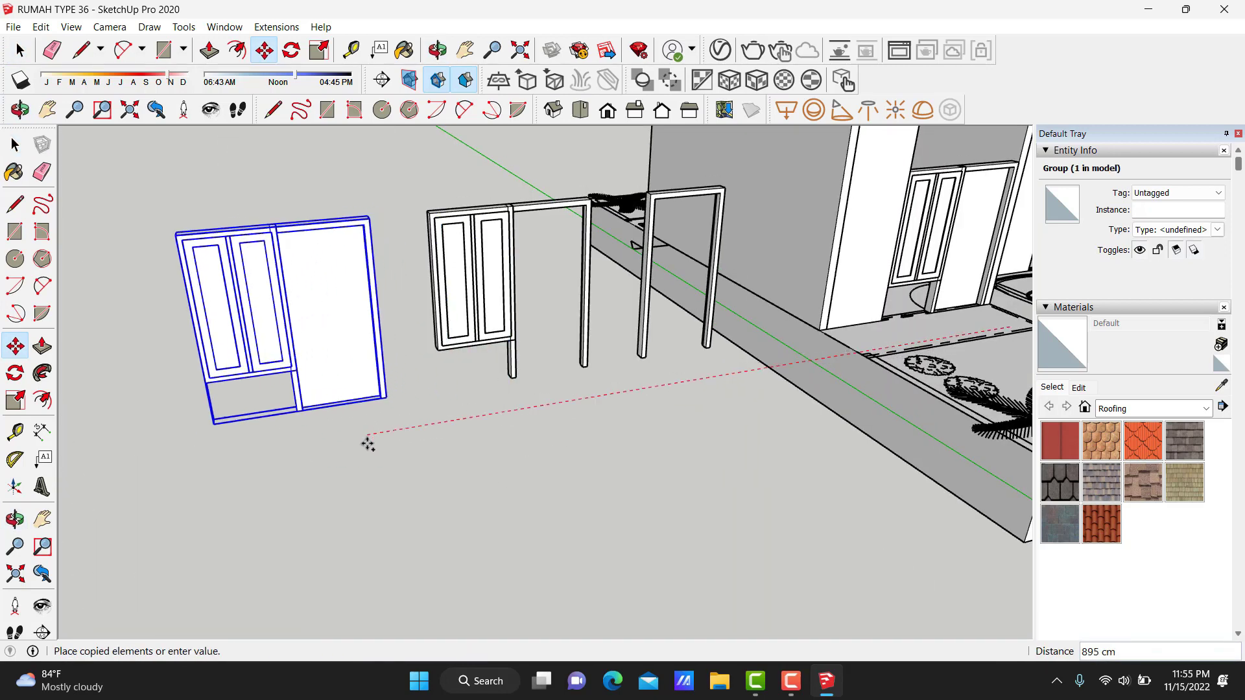
{"action": "left_click", "coordinate": [373, 439]}
{"action": "key", "text": "space"}
{"action": "key", "text": "space"}
{"action": "left_click", "coordinate": [465, 256]}
{"action": "key", "text": "Delete"}
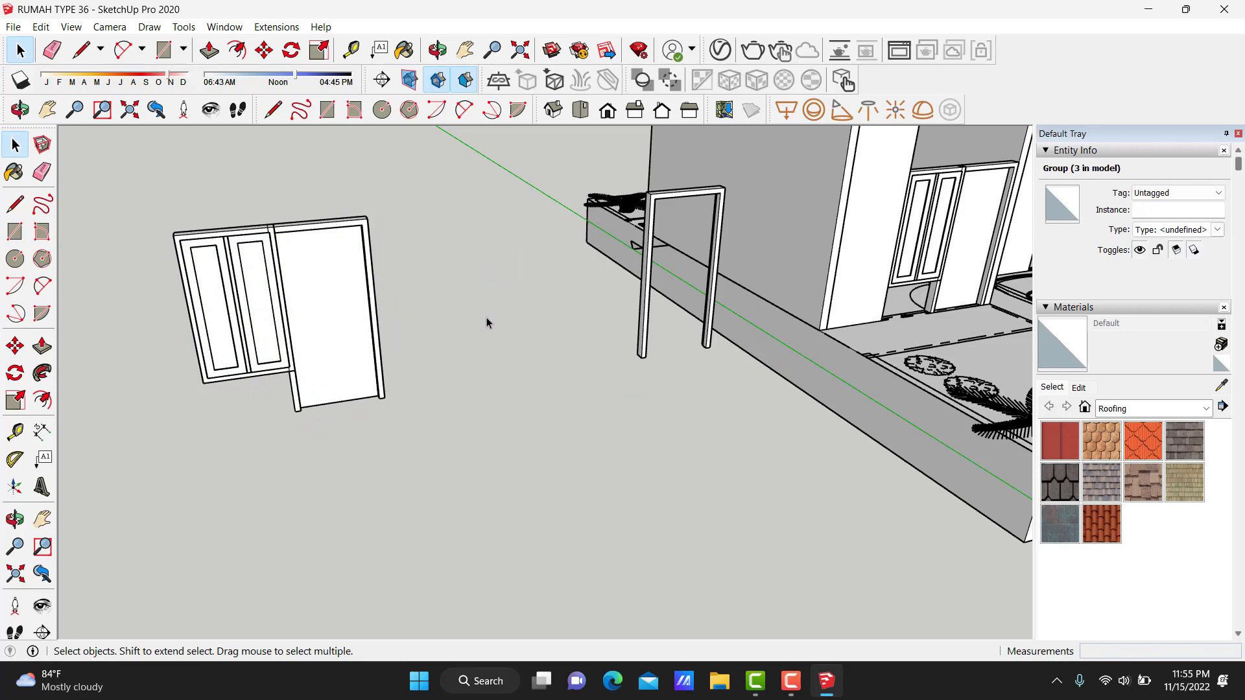
{"action": "mouse_move", "coordinate": [486, 320]}
{"action": "middle_mouse_down"}
{"action": "mouse_move", "coordinate": [459, 395]}
{"action": "mouse_move", "coordinate": [458, 359]}
{"action": "middle_mouse_up"}
Open the wardrobe and door set groups and select the double door leaves inside.
{"action": "scroll", "coordinate": [389, 370], "scroll_direction": "up", "scroll_amount": 2}
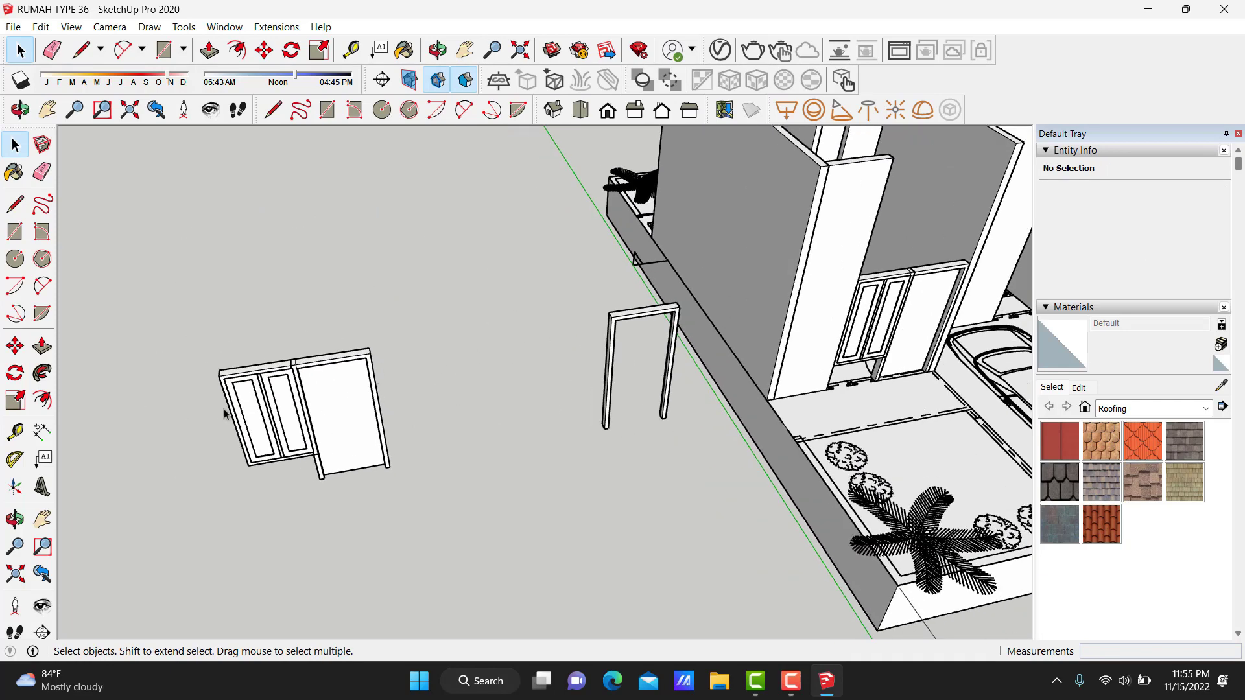
{"action": "double_click", "coordinate": [245, 411]}
{"action": "scroll", "coordinate": [226, 371], "scroll_direction": "up", "scroll_amount": 2}
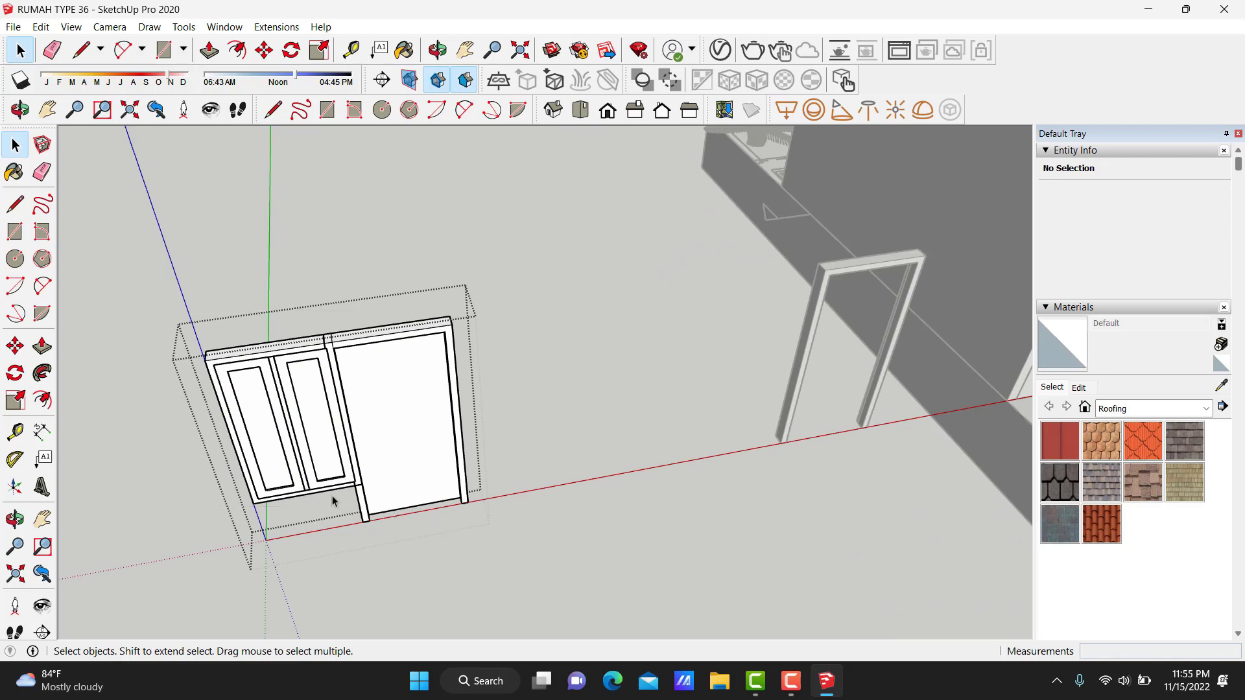
{"action": "left_click", "coordinate": [316, 489]}
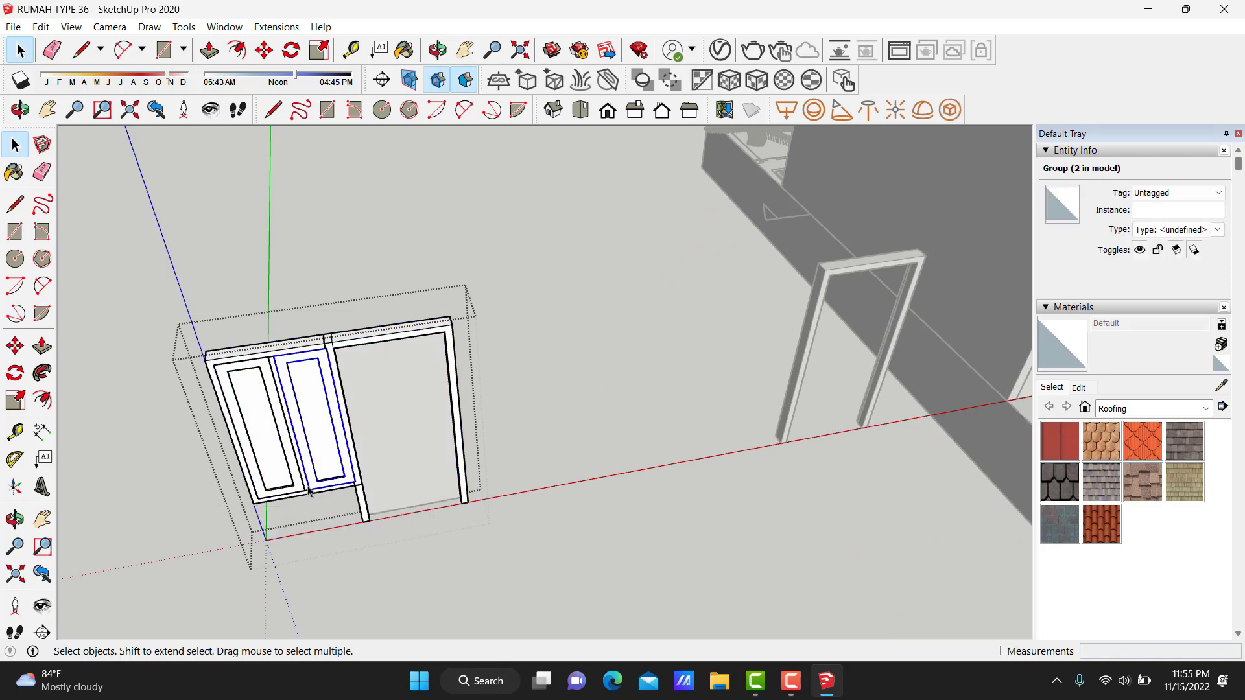
{"action": "left_click", "coordinate": [251, 355]}
{"action": "left_click_drag", "start_coordinate": [415, 511], "coordinate": [413, 519]}
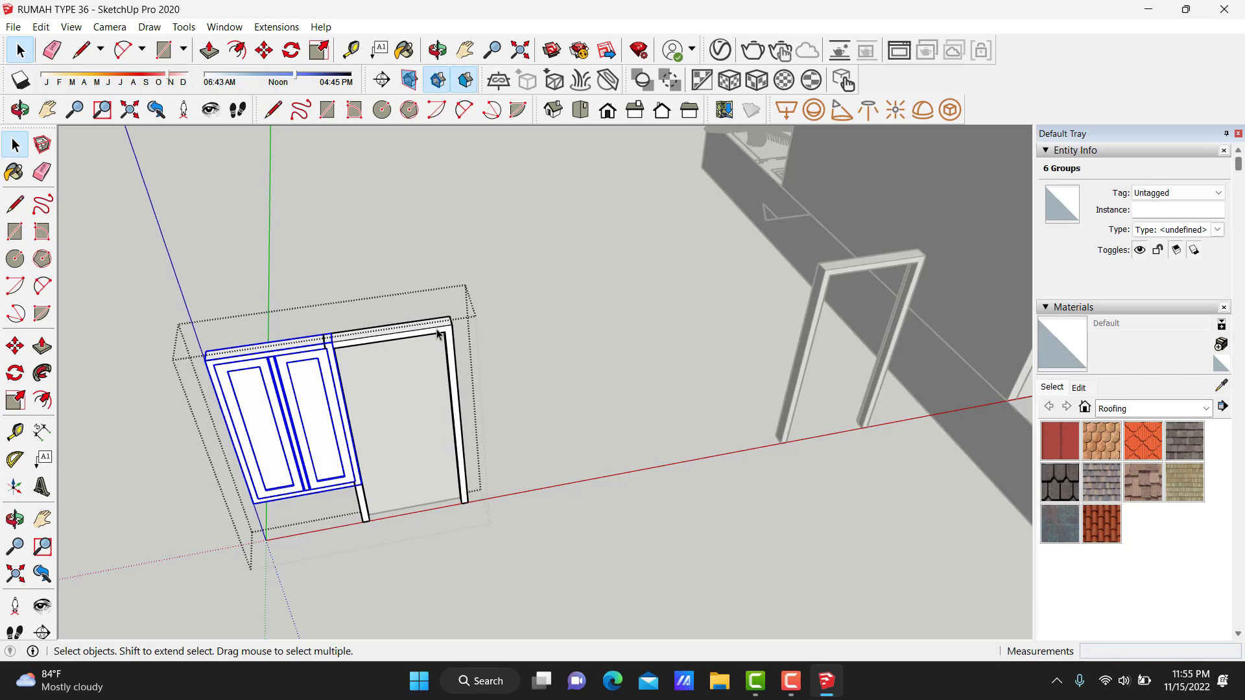
{"action": "left_click", "coordinate": [326, 347]}
{"action": "double_click", "coordinate": [326, 349]}
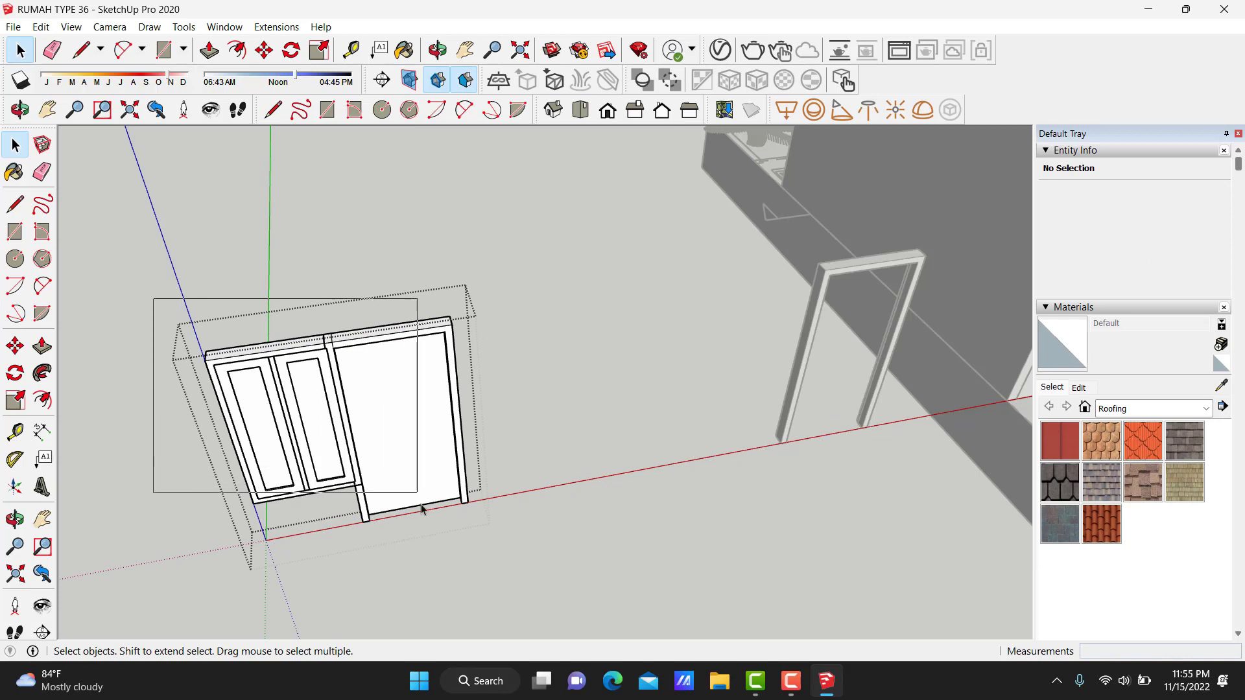
{"action": "left_click", "coordinate": [279, 402]}
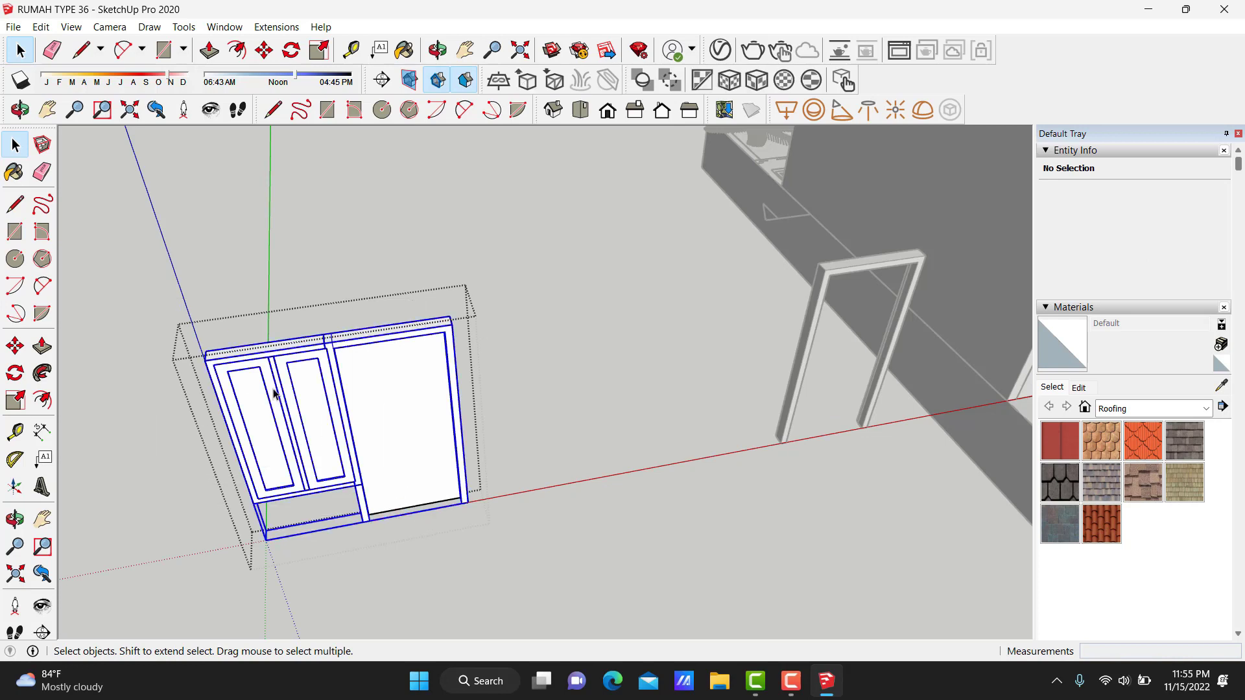
{"action": "key", "text": "ctrl+t"}
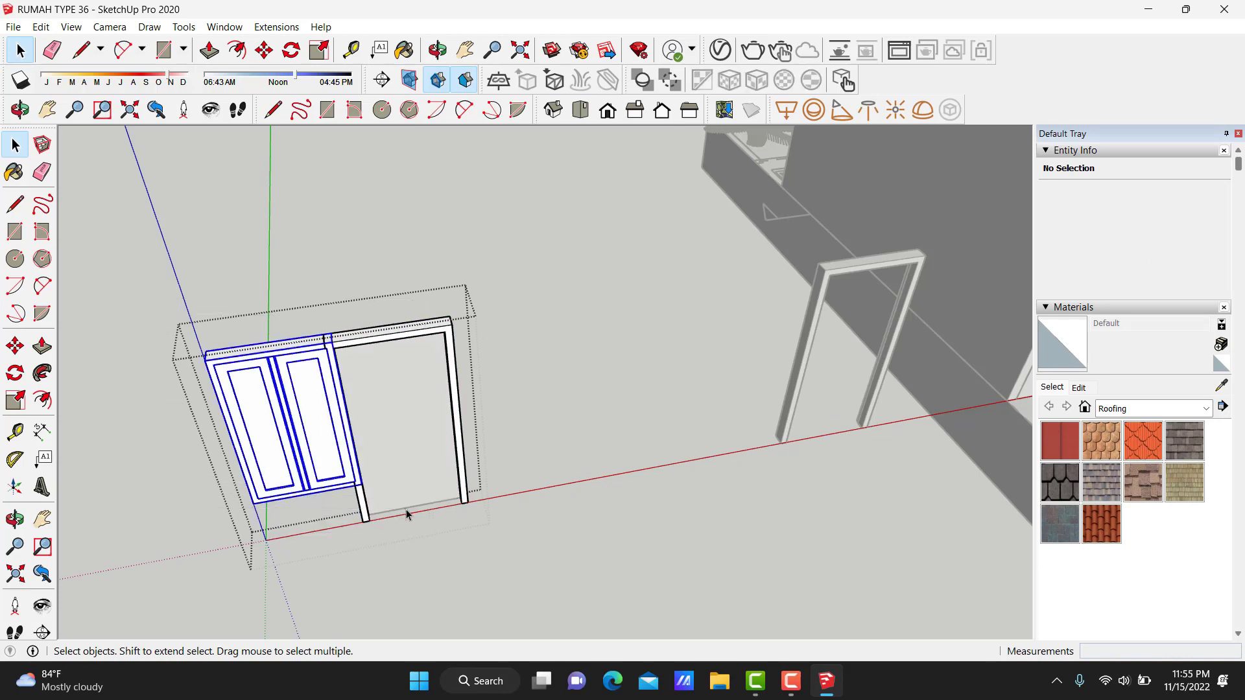
Exit the door set and paste a copy of the double doors into the model.
{"action": "left_click", "coordinate": [403, 477]}
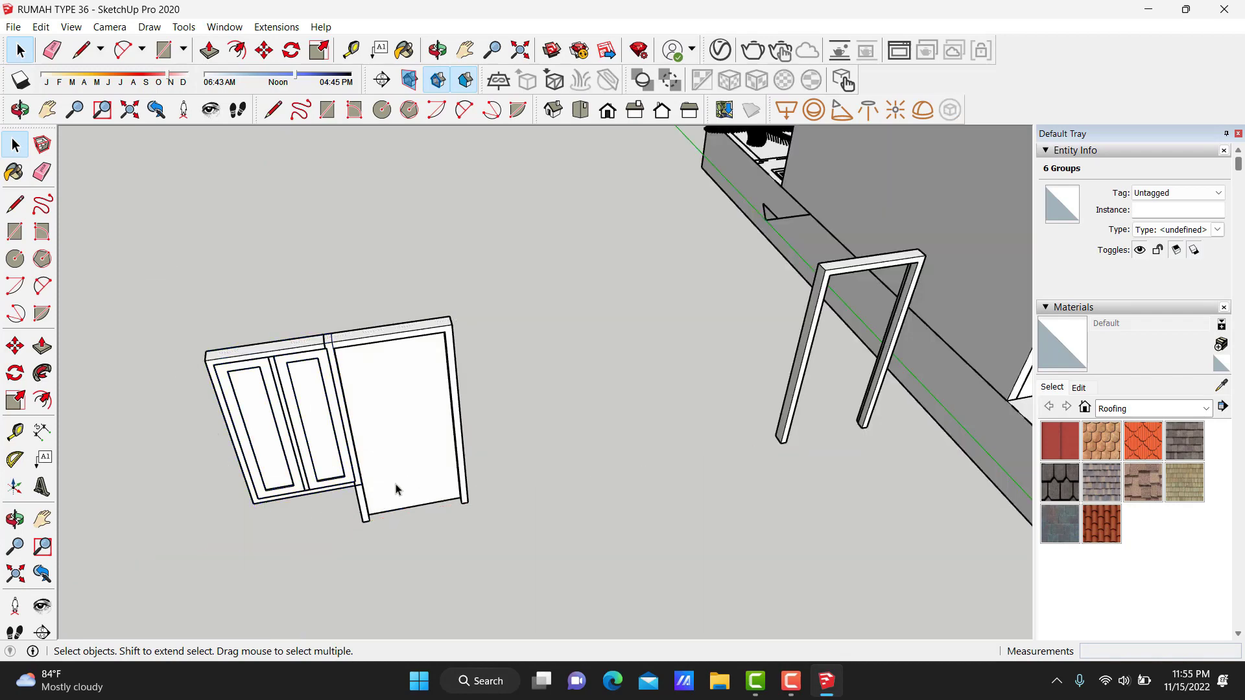
{"action": "scroll", "coordinate": [593, 410], "scroll_direction": "down", "scroll_amount": 3}
{"action": "key", "text": "ctrl+v"}
{"action": "left_click", "coordinate": [588, 431]}
Move the pasted double doors into the interior wall opening.
{"action": "key", "text": "m"}
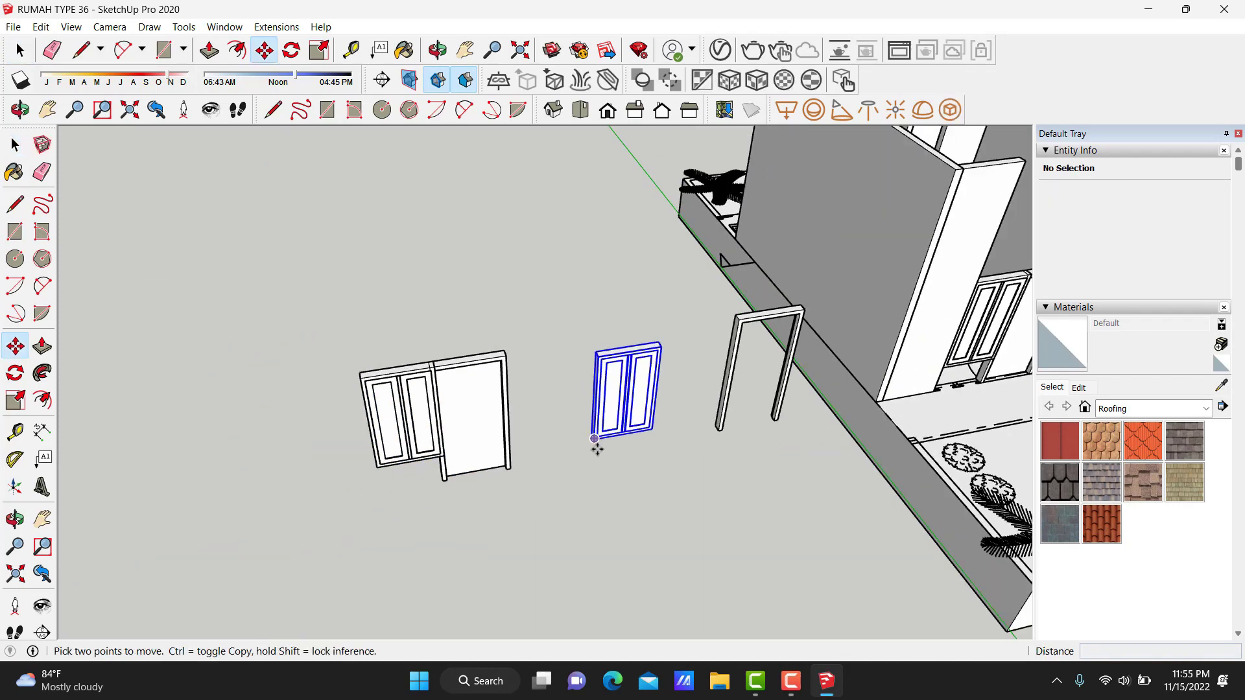
{"action": "scroll", "coordinate": [649, 445], "scroll_direction": "up", "scroll_amount": 2}
{"action": "scroll", "coordinate": [652, 444], "scroll_direction": "up", "scroll_amount": 2}
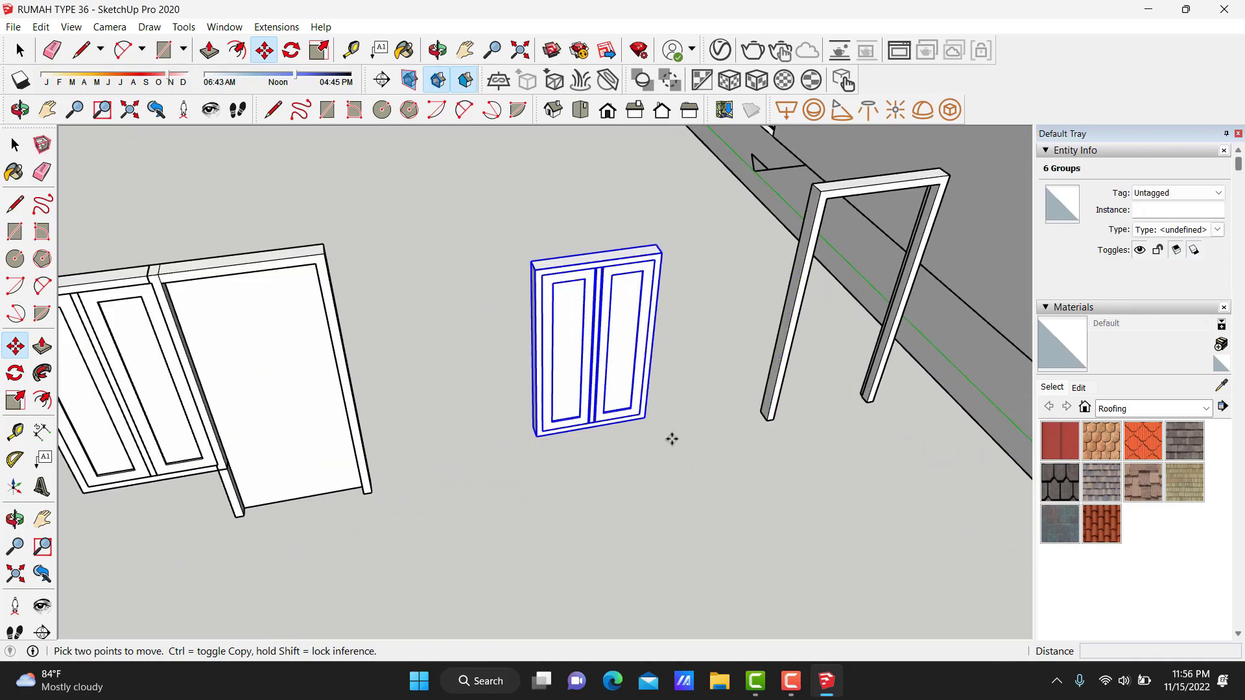
{"action": "scroll", "coordinate": [670, 436], "scroll_direction": "up", "scroll_amount": 2}
{"action": "scroll", "coordinate": [508, 397], "scroll_direction": "down", "scroll_amount": 2}
{"action": "scroll", "coordinate": [508, 396], "scroll_direction": "down", "scroll_amount": 3}
{"action": "scroll", "coordinate": [292, 351], "scroll_direction": "up", "scroll_amount": 2}
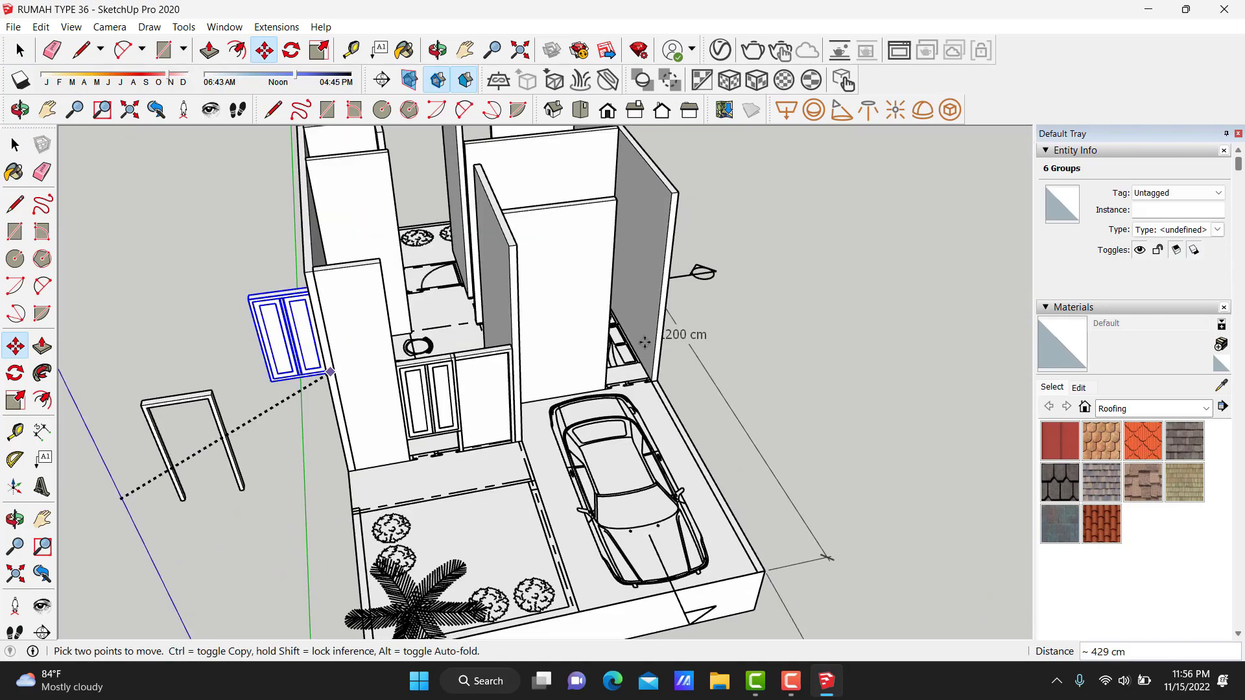
{"action": "scroll", "coordinate": [597, 363], "scroll_direction": "up", "scroll_amount": 2}
{"action": "scroll", "coordinate": [649, 402], "scroll_direction": "up", "scroll_amount": 3}
{"action": "scroll", "coordinate": [648, 402], "scroll_direction": "up", "scroll_amount": 2}
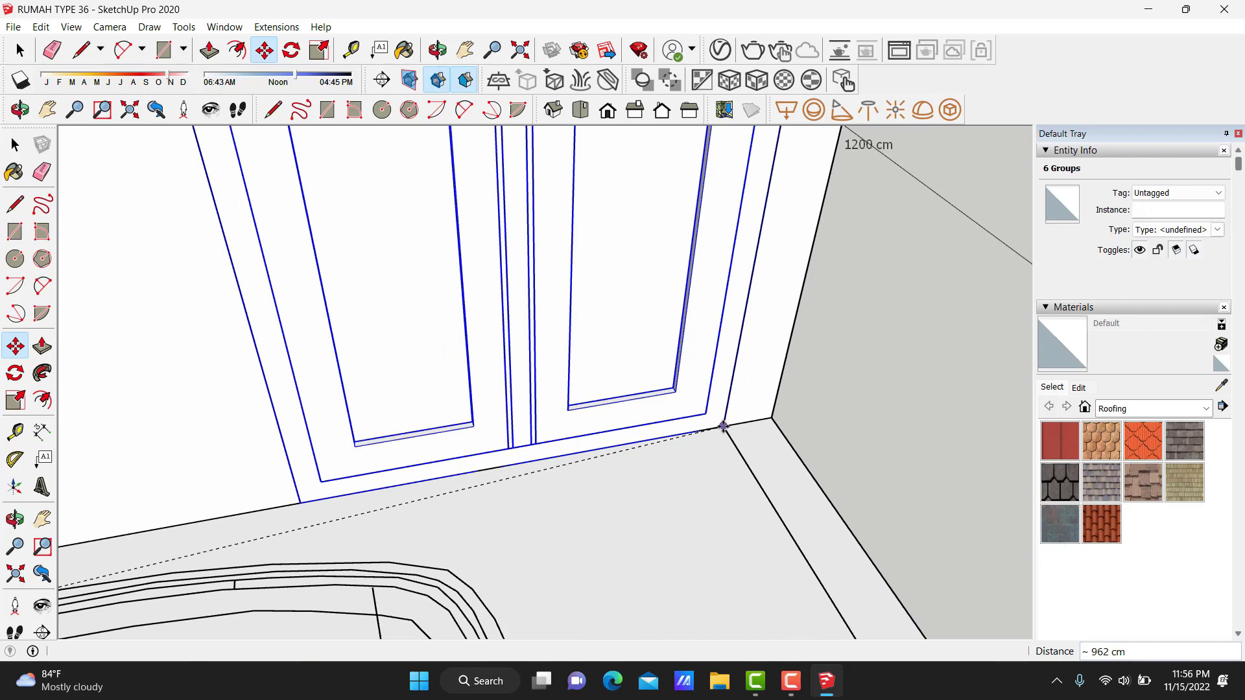
{"action": "left_click", "coordinate": [728, 417]}
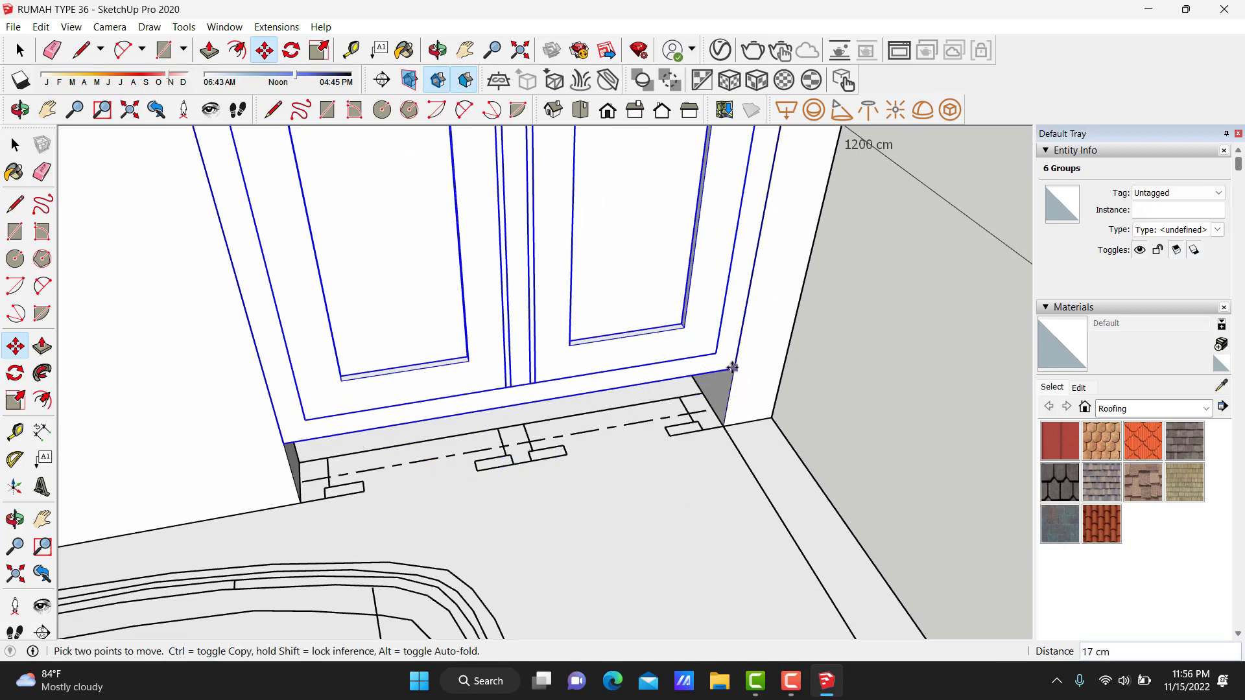
Build a 50 cm filler block below the placed doors and make it a group.
{"action": "key", "text": "Return"}
{"action": "key", "text": "space"}
{"action": "scroll", "coordinate": [714, 369], "scroll_direction": "down", "scroll_amount": 3}
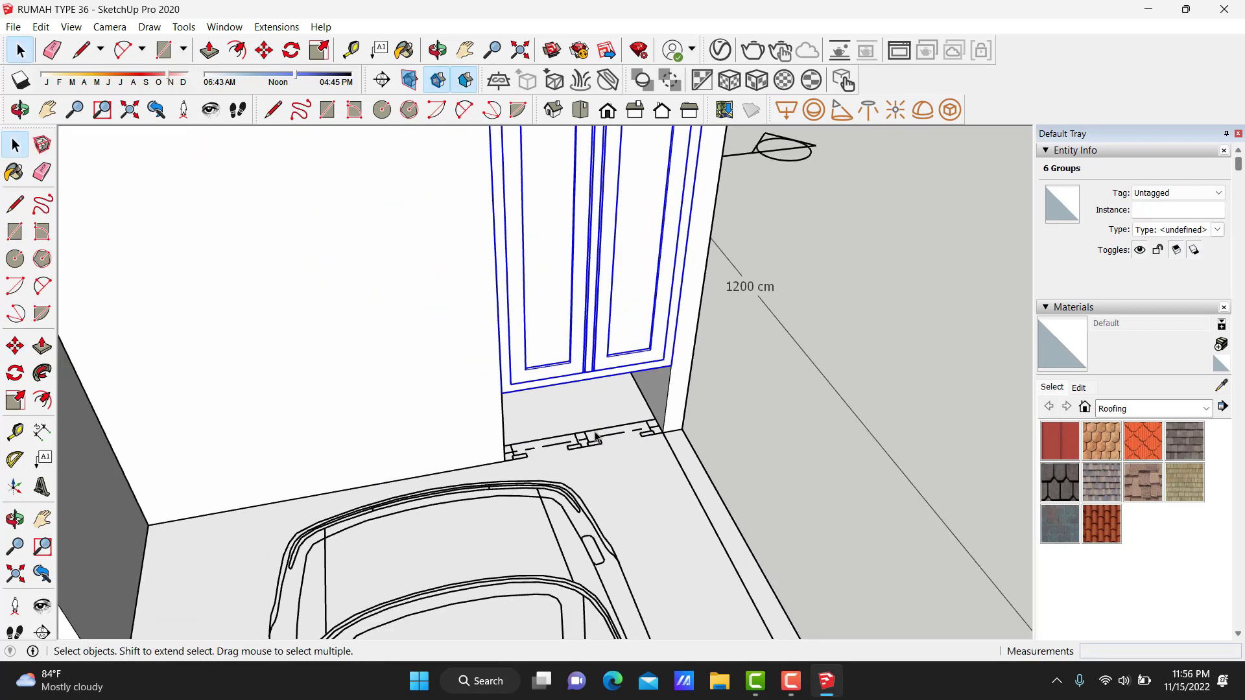
{"action": "scroll", "coordinate": [626, 387], "scroll_direction": "down", "scroll_amount": 3}
{"action": "middle_click_drag", "start_coordinate": [625, 387], "coordinate": [629, 426]}
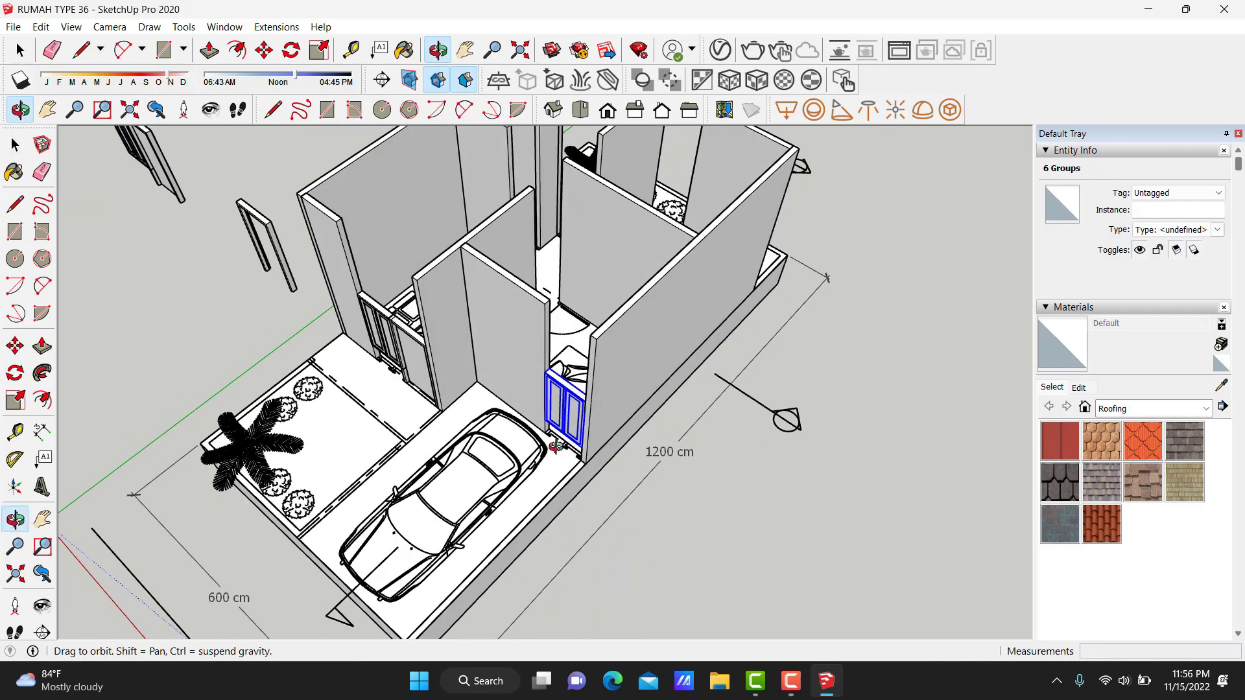
{"action": "scroll", "coordinate": [626, 422], "scroll_direction": "up", "scroll_amount": 3}
{"action": "scroll", "coordinate": [626, 421], "scroll_direction": "up", "scroll_amount": 3}
{"action": "scroll", "coordinate": [626, 421], "scroll_direction": "up", "scroll_amount": 3}
{"action": "key", "text": "r"}
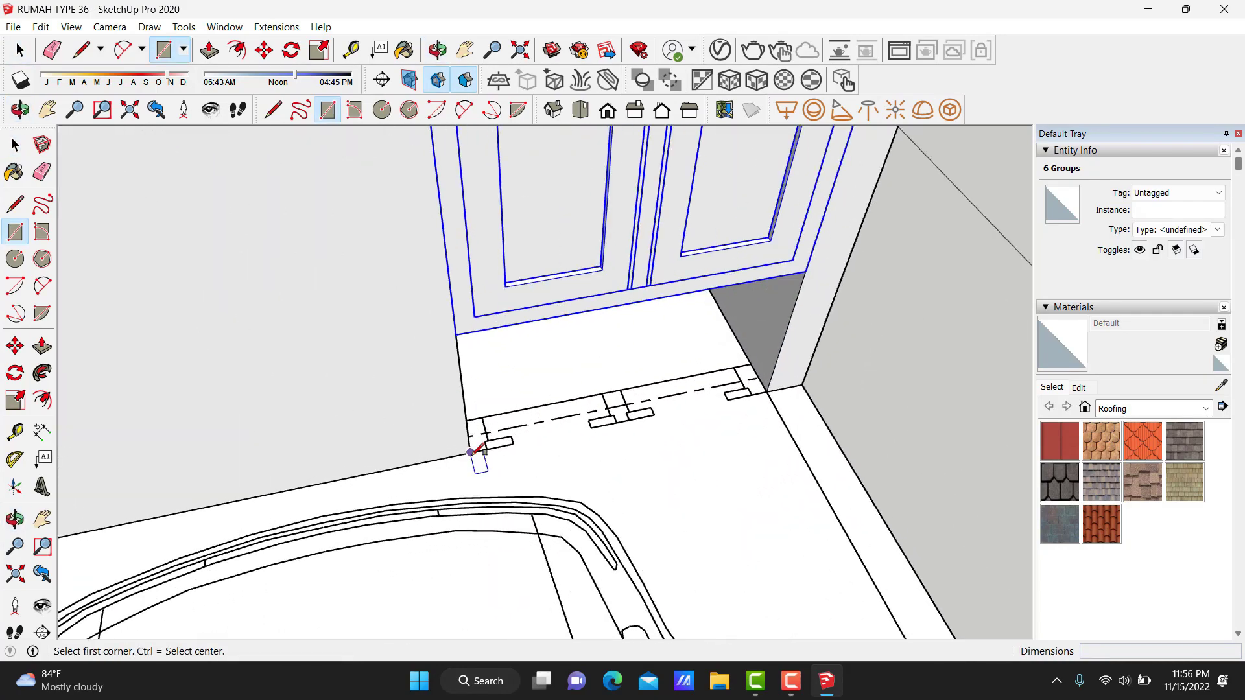
{"action": "left_click", "coordinate": [470, 452]}
{"action": "scroll", "coordinate": [746, 366], "scroll_direction": "up", "scroll_amount": 2}
{"action": "key", "text": "p"}
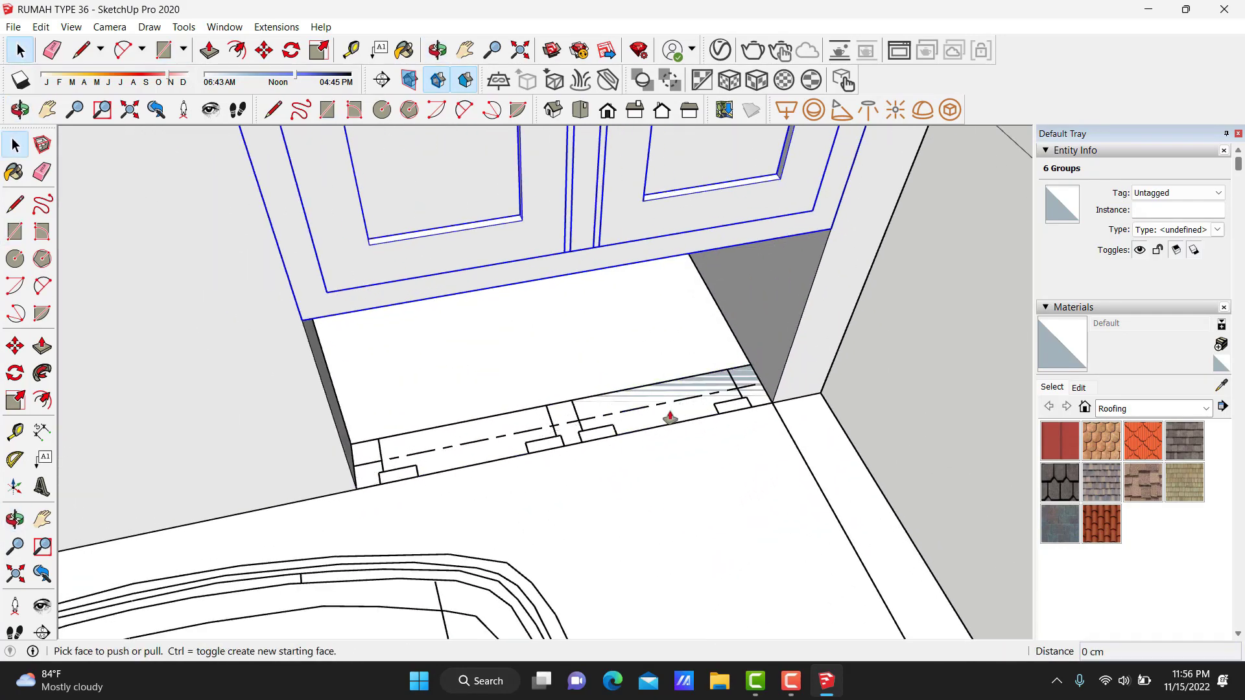
{"action": "left_click", "coordinate": [670, 414]}
{"action": "left_click", "coordinate": [816, 252]}
{"action": "key", "text": "space"}
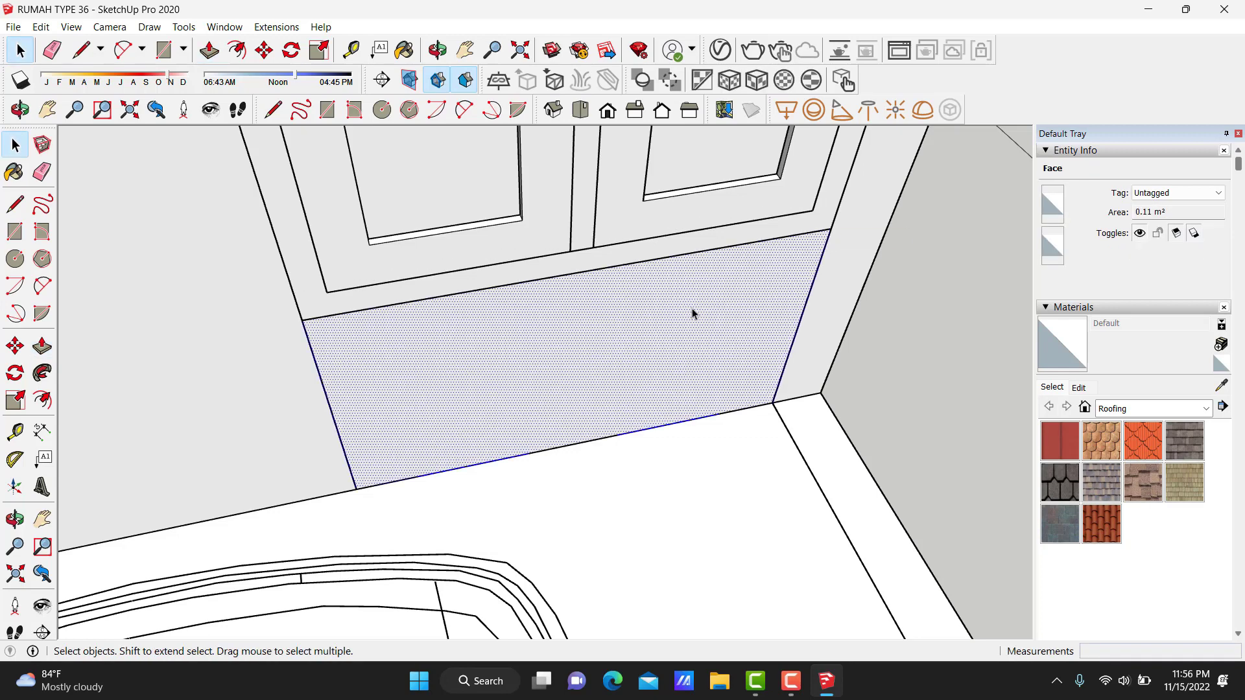
{"action": "triple_click", "coordinate": [691, 308]}
{"action": "right_click", "coordinate": [691, 308]}
{"action": "left_click", "coordinate": [745, 517]}
Build a 190 cm wall piece above the doors and make it a group.
{"action": "scroll", "coordinate": [622, 480], "scroll_direction": "down", "scroll_amount": 2}
{"action": "key", "text": "r"}
{"action": "scroll", "coordinate": [622, 480], "scroll_direction": "down", "scroll_amount": 3}
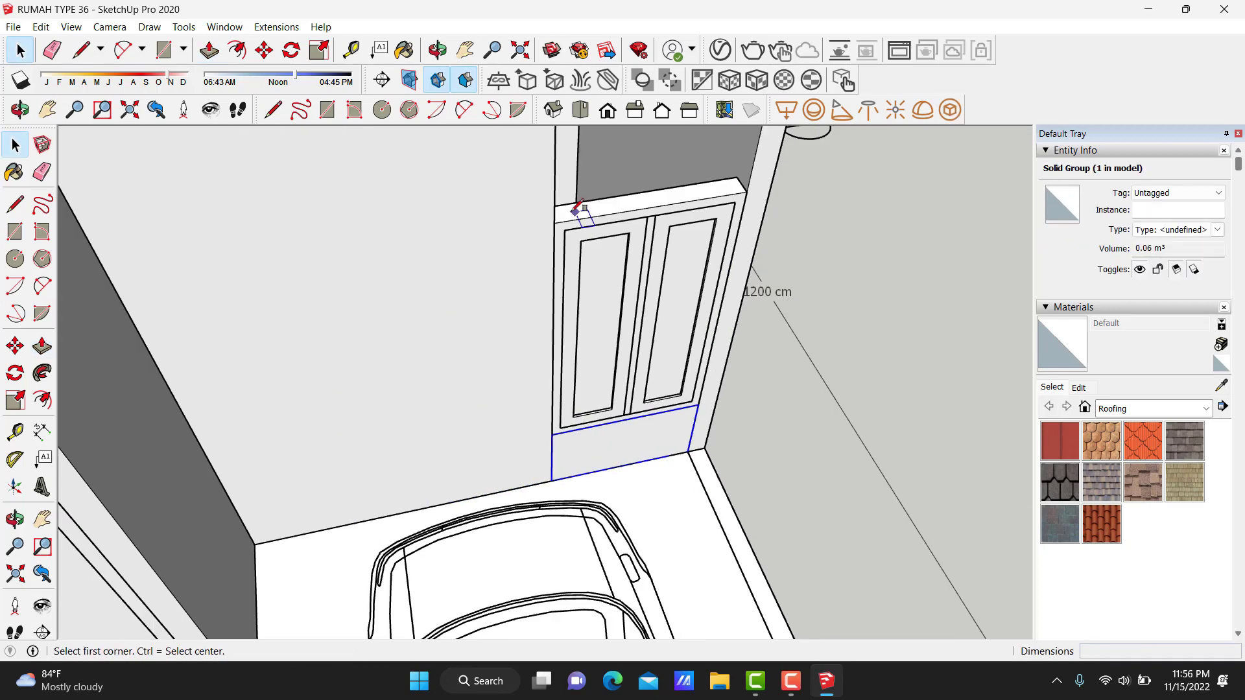
{"action": "scroll", "coordinate": [552, 224], "scroll_direction": "up", "scroll_amount": 3}
{"action": "left_click", "coordinate": [775, 170]}
{"action": "key", "text": "space"}
{"action": "key", "text": "p"}
{"action": "left_click", "coordinate": [706, 197]}
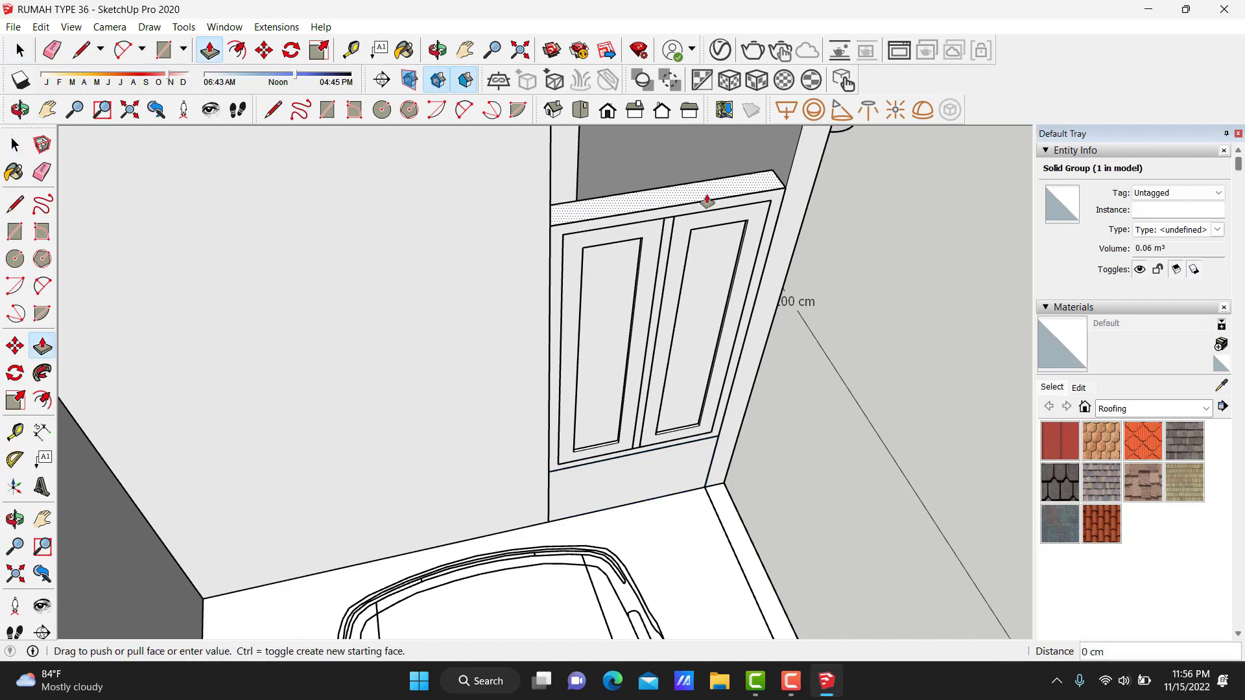
{"action": "middle_click_drag", "start_coordinate": [705, 197], "coordinate": [661, 445]}
{"action": "left_click", "coordinate": [702, 214]}
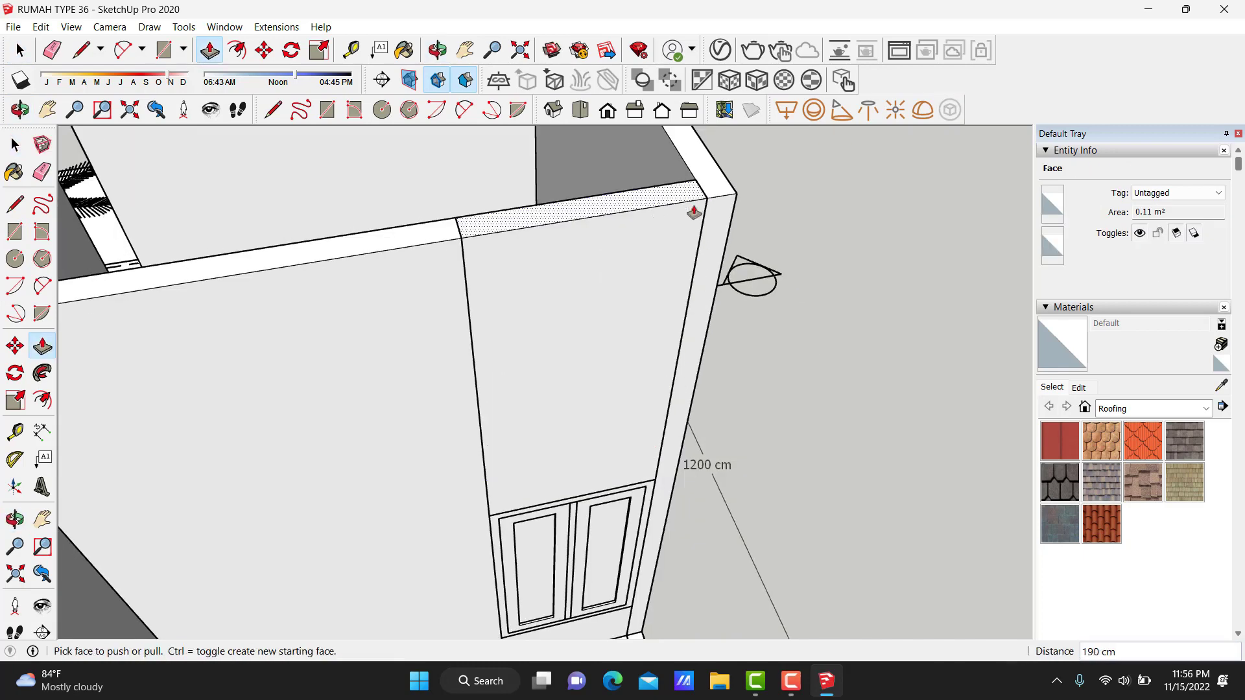
{"action": "key", "text": "space"}
{"action": "triple_click", "coordinate": [604, 235]}
{"action": "right_click", "coordinate": [604, 234]}
{"action": "left_click", "coordinate": [653, 367]}
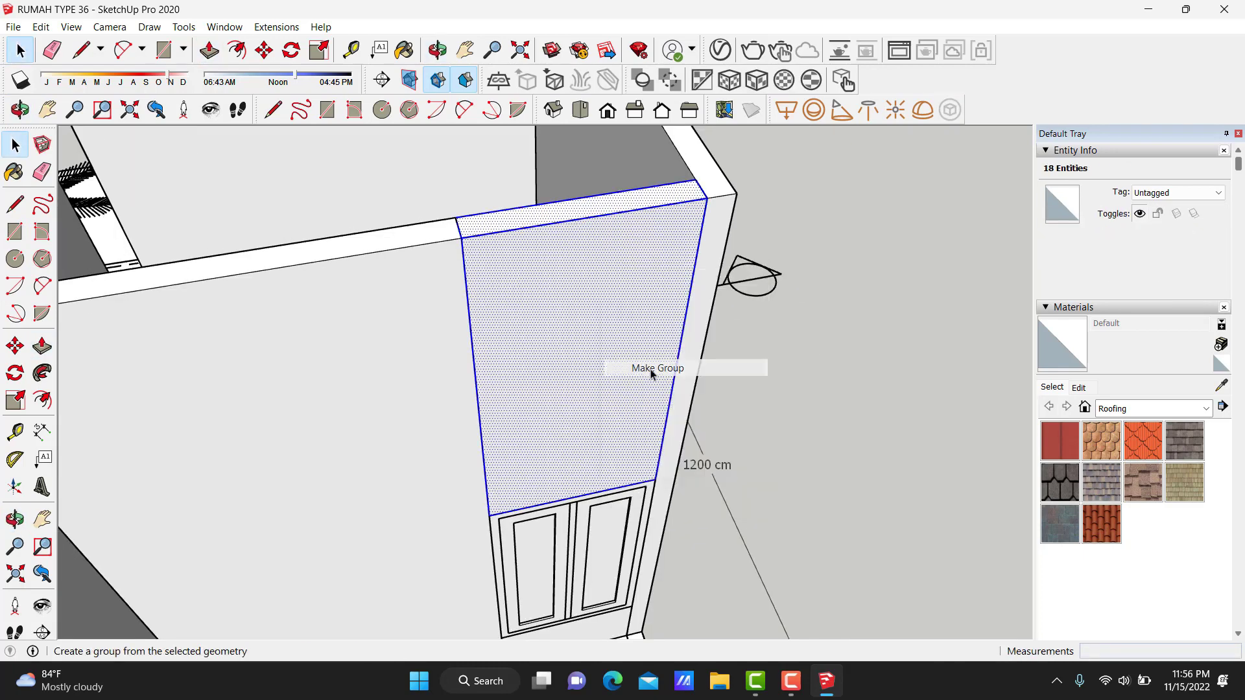
{"action": "scroll", "coordinate": [680, 426], "scroll_direction": "down", "scroll_amount": 2}
{"action": "left_click", "coordinate": [737, 372]}
At the other door opening, build an 88 by 12 cm block 50 cm high and group it.
{"action": "scroll", "coordinate": [482, 372], "scroll_direction": "up", "scroll_amount": 2}
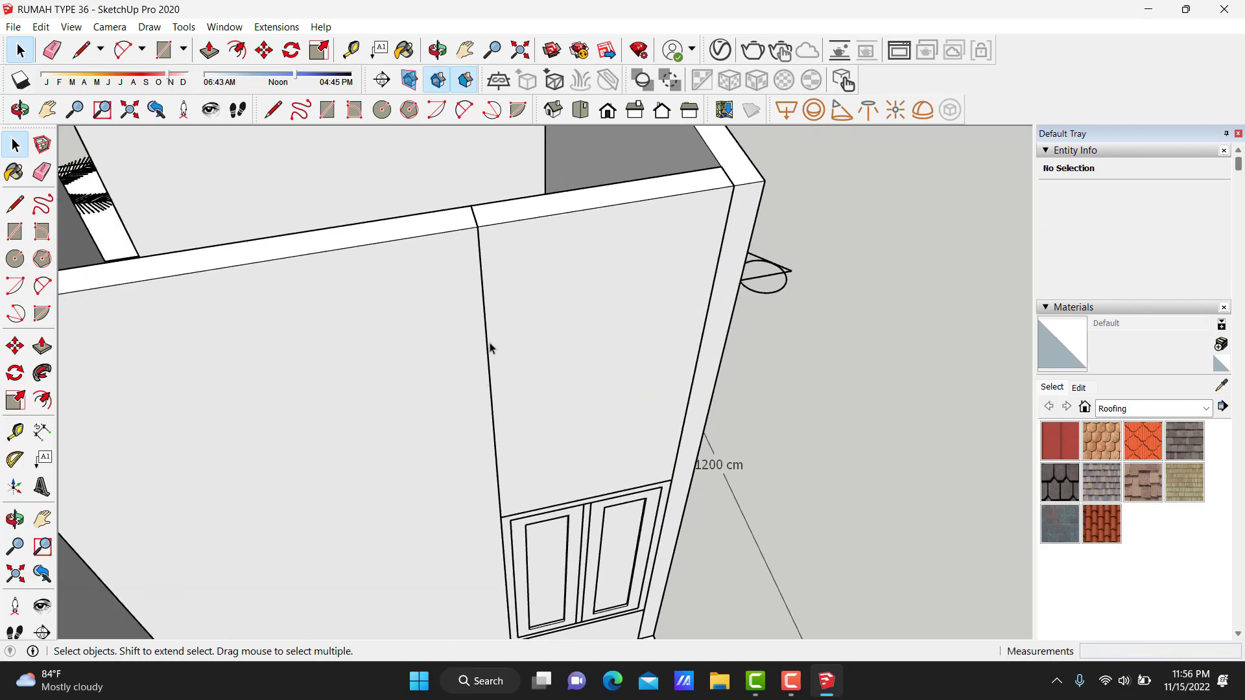
{"action": "scroll", "coordinate": [485, 355], "scroll_direction": "down", "scroll_amount": 2}
{"action": "middle_click_drag", "start_coordinate": [586, 359], "coordinate": [365, 339]}
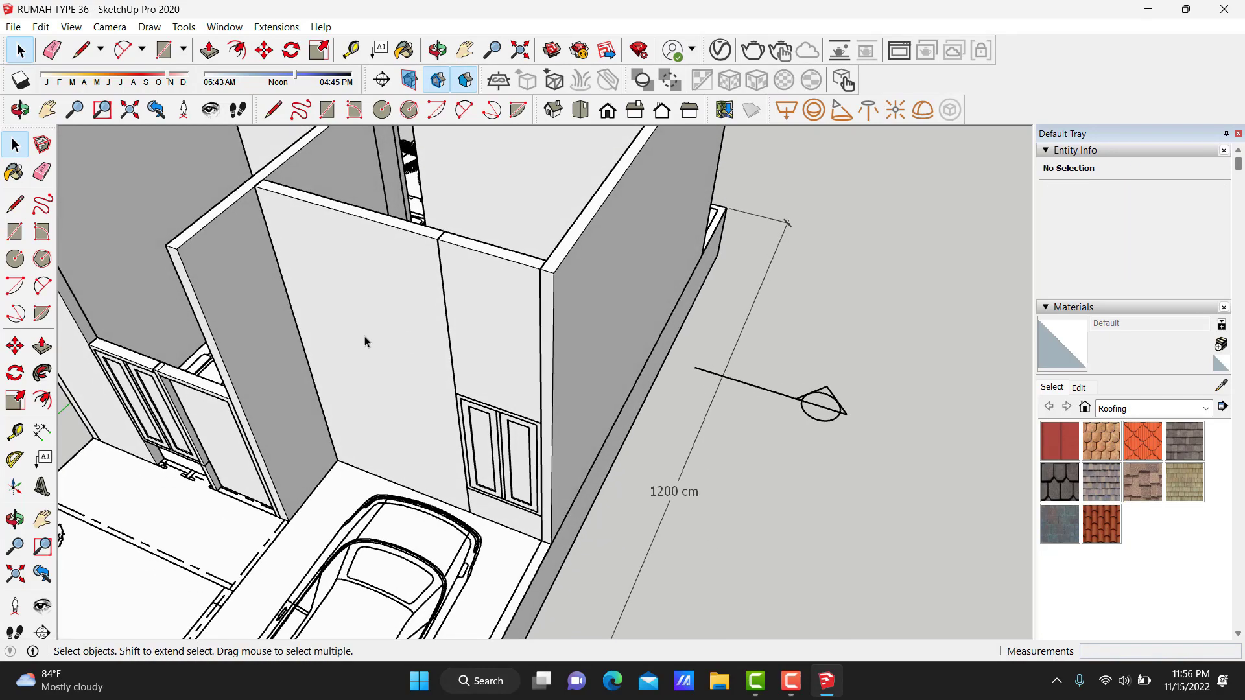
{"action": "scroll", "coordinate": [365, 339], "scroll_direction": "up", "scroll_amount": 2}
{"action": "scroll", "coordinate": [383, 402], "scroll_direction": "up", "scroll_amount": 3}
{"action": "scroll", "coordinate": [398, 470], "scroll_direction": "up", "scroll_amount": 2}
{"action": "key", "text": "r"}
{"action": "scroll", "coordinate": [383, 447], "scroll_direction": "up", "scroll_amount": 2}
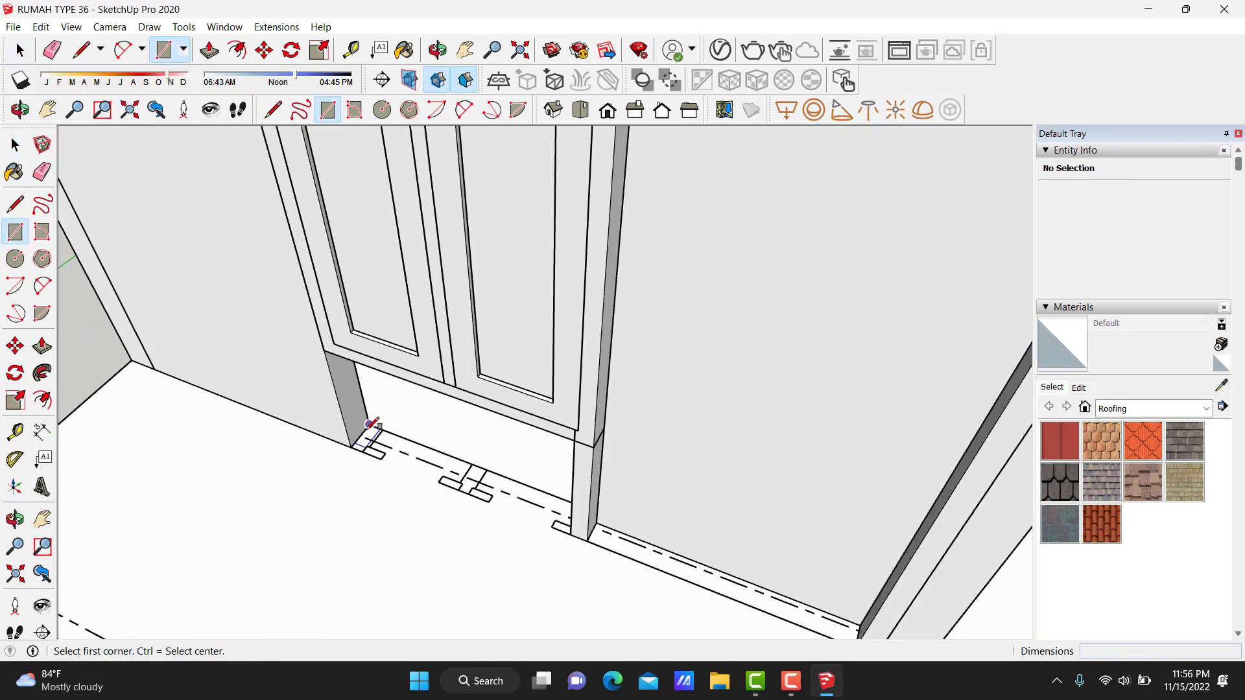
{"action": "left_click", "coordinate": [364, 423]}
{"action": "scroll", "coordinate": [581, 527], "scroll_direction": "up", "scroll_amount": 2}
{"action": "scroll", "coordinate": [606, 536], "scroll_direction": "up", "scroll_amount": 1}
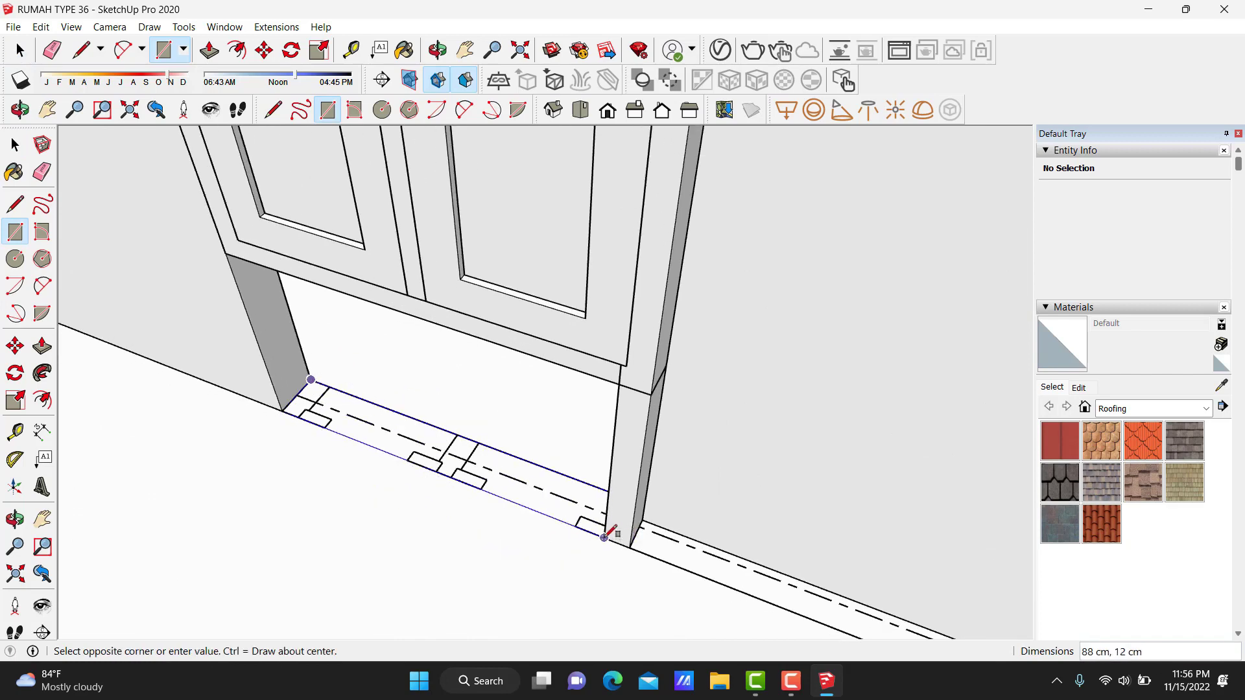
{"action": "left_click", "coordinate": [605, 537]}
{"action": "key", "text": "space"}
{"action": "key", "text": "p"}
{"action": "left_click_drag", "start_coordinate": [592, 430], "coordinate": [620, 388]}
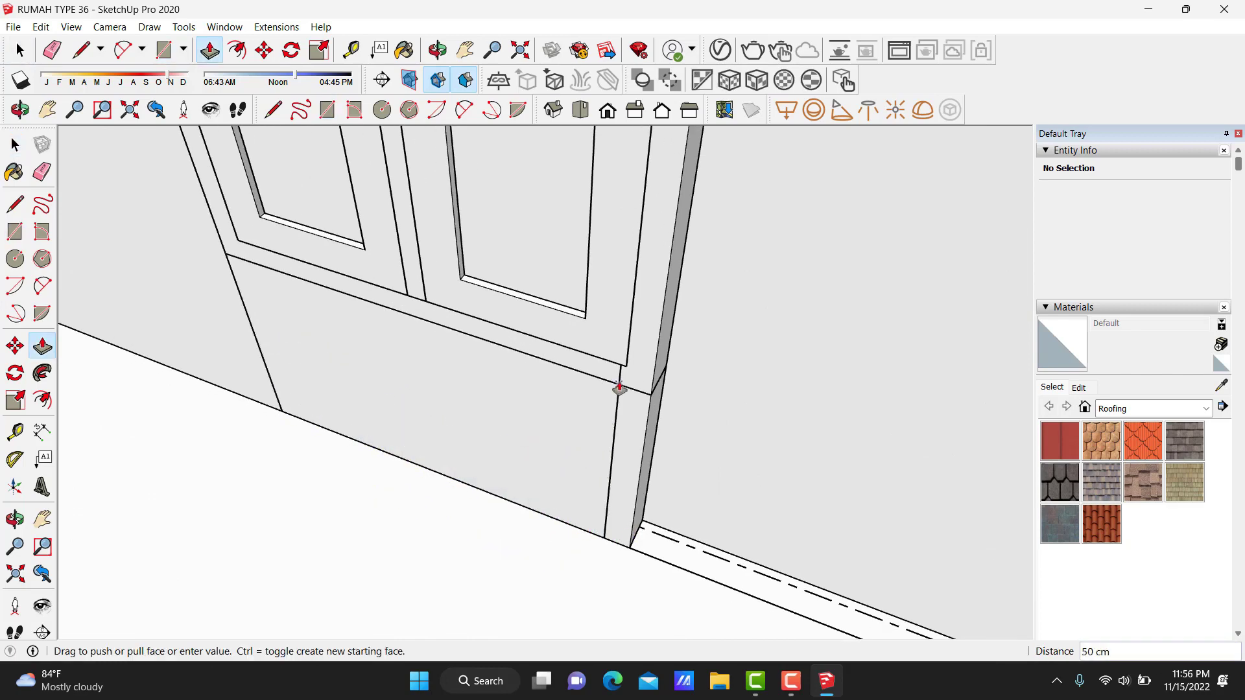
{"action": "key", "text": "space"}
{"action": "double_click", "coordinate": [575, 428]}
{"action": "right_click", "coordinate": [576, 427]}
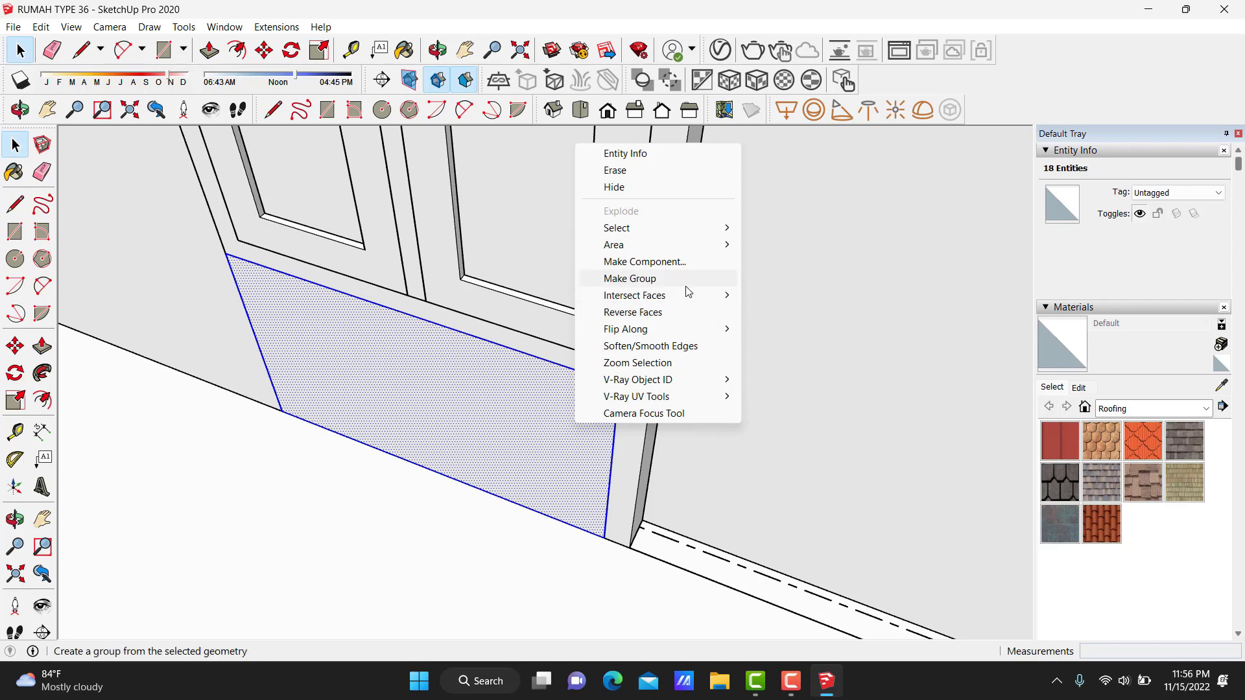
{"action": "left_click", "coordinate": [686, 286]}
{"action": "scroll", "coordinate": [372, 489], "scroll_direction": "down", "scroll_amount": 3}
{"action": "scroll", "coordinate": [372, 489], "scroll_direction": "down", "scroll_amount": 3}
Raise a 188 by 12 cm strip to fill the wall above that opening and group it.
{"action": "key", "text": "r"}
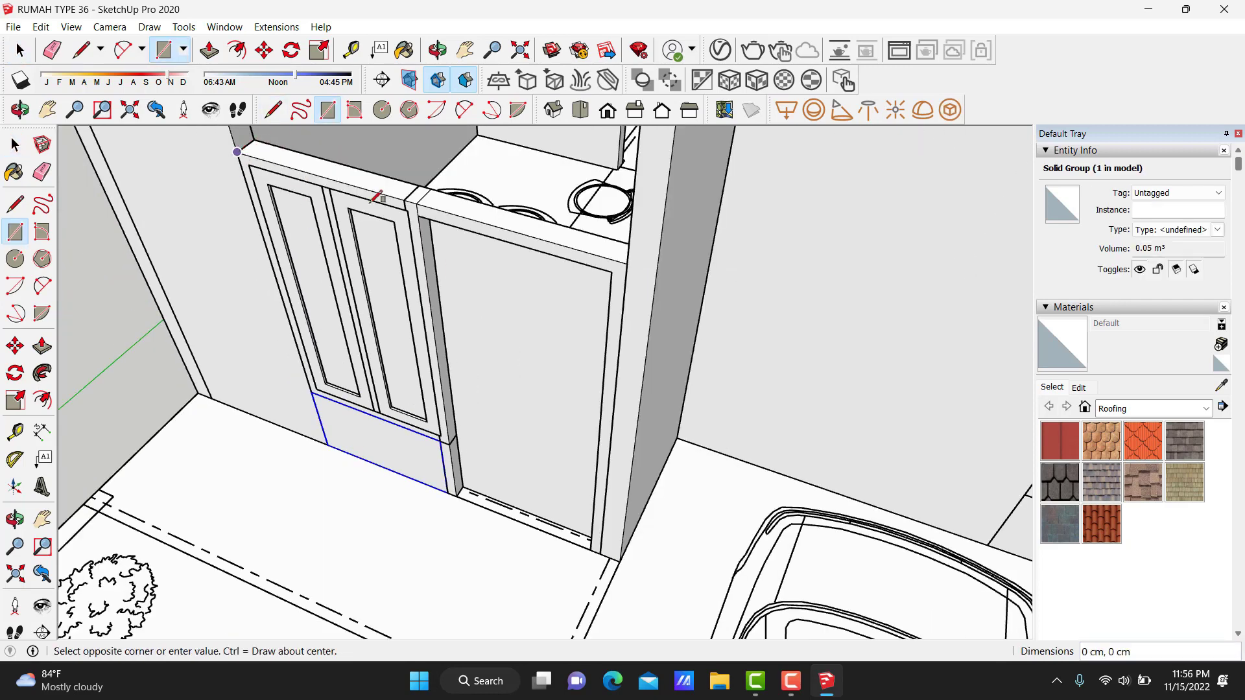
{"action": "middle_click_drag", "start_coordinate": [830, 371], "coordinate": [820, 286]}
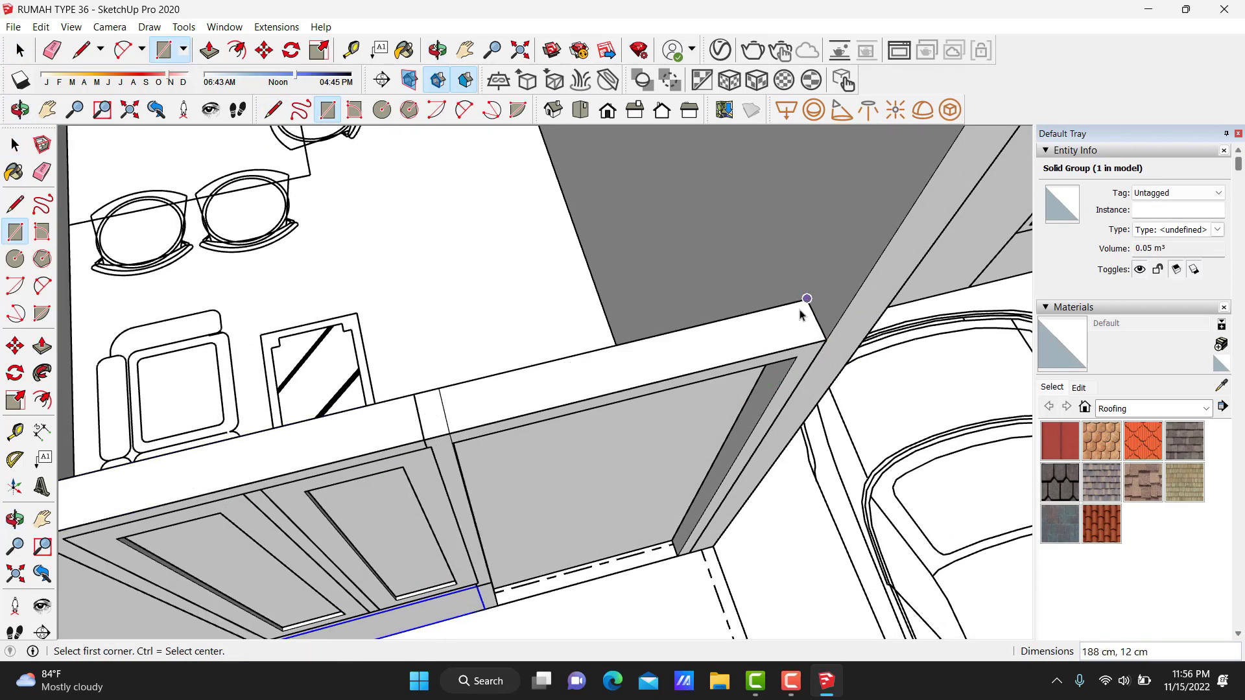
{"action": "key", "text": "p"}
{"action": "mouse_move", "coordinate": [742, 325]}
{"action": "middle_mouse_down"}
{"action": "mouse_move", "coordinate": [725, 322]}
{"action": "mouse_move", "coordinate": [776, 228]}
{"action": "mouse_move", "coordinate": [834, 239]}
{"action": "mouse_move", "coordinate": [828, 209]}
{"action": "middle_mouse_up"}
{"action": "key", "text": "space"}
{"action": "triple_click", "coordinate": [683, 234]}
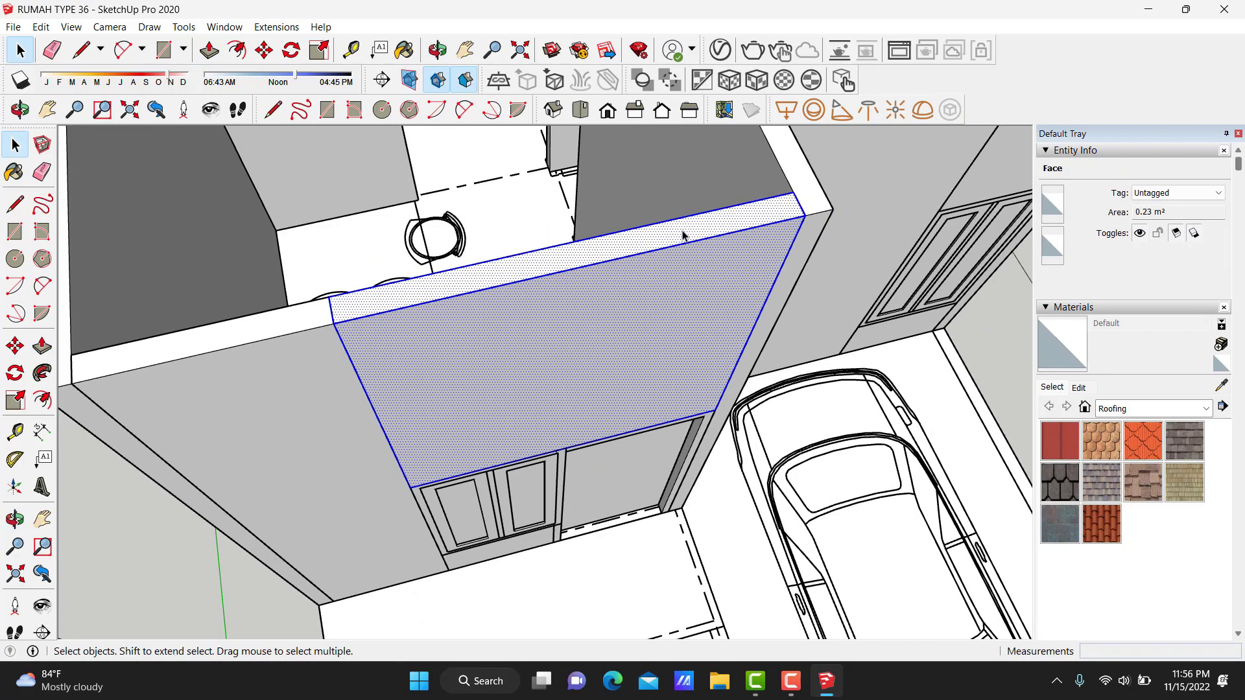
{"action": "right_click", "coordinate": [729, 315]}
{"action": "left_click", "coordinate": [772, 425]}
{"action": "scroll", "coordinate": [578, 322], "scroll_direction": "down", "scroll_amount": 3}
{"action": "scroll", "coordinate": [662, 348], "scroll_direction": "down", "scroll_amount": 2}
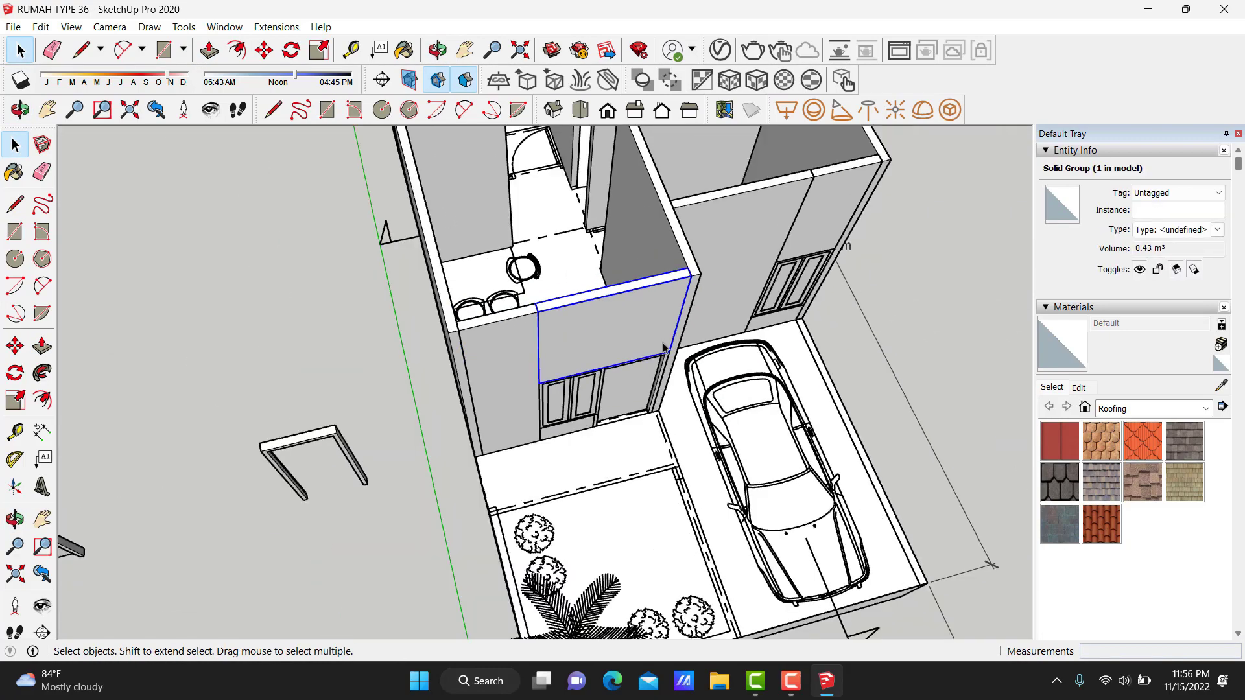
{"action": "scroll", "coordinate": [664, 349], "scroll_direction": "down", "scroll_amount": 2}
{"action": "scroll", "coordinate": [683, 367], "scroll_direction": "up", "scroll_amount": 3}
Copy the door-and-window frame unit into the next wall opening.
{"action": "scroll", "coordinate": [678, 379], "scroll_direction": "up", "scroll_amount": 3}
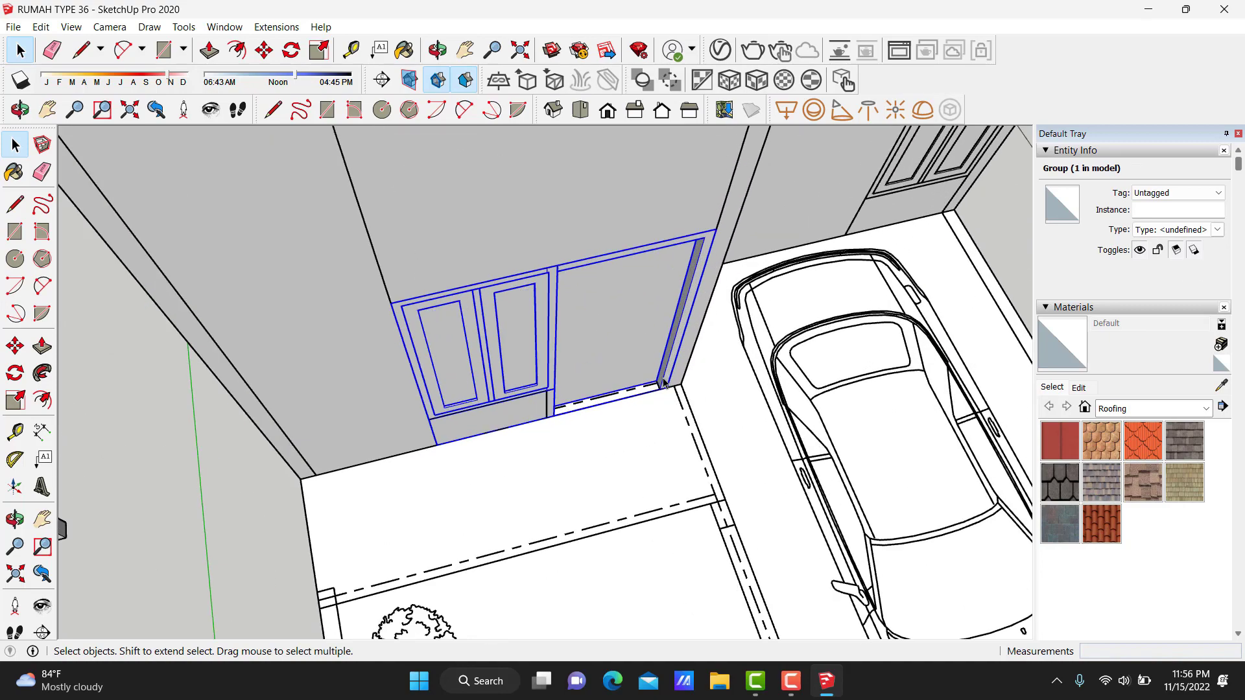
{"action": "scroll", "coordinate": [673, 393], "scroll_direction": "up", "scroll_amount": 3}
{"action": "key", "text": "m"}
{"action": "scroll", "coordinate": [670, 400], "scroll_direction": "up", "scroll_amount": 2}
{"action": "key", "text": "ctrl"}
{"action": "left_click", "coordinate": [669, 400]}
{"action": "scroll", "coordinate": [594, 391], "scroll_direction": "down", "scroll_amount": 3}
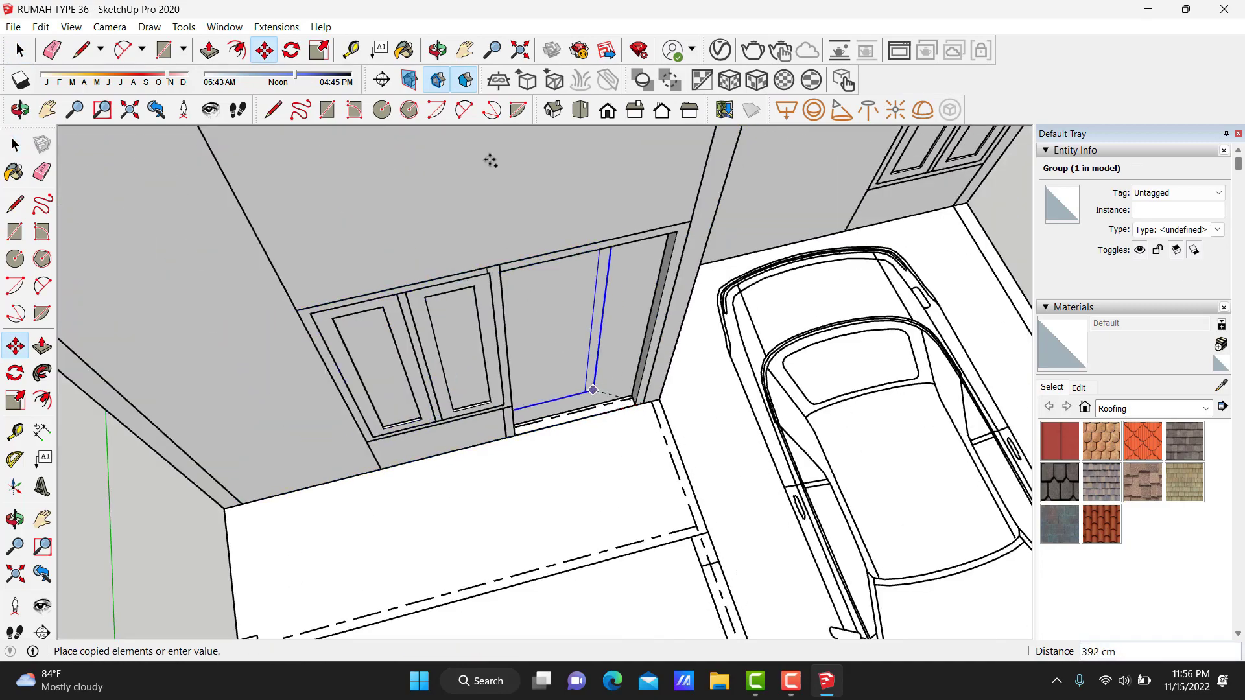
{"action": "scroll", "coordinate": [528, 426], "scroll_direction": "down", "scroll_amount": 4}
{"action": "scroll", "coordinate": [515, 556], "scroll_direction": "up", "scroll_amount": 1}
{"action": "scroll", "coordinate": [389, 623], "scroll_direction": "up", "scroll_amount": 2}
{"action": "scroll", "coordinate": [564, 596], "scroll_direction": "up", "scroll_amount": 3}
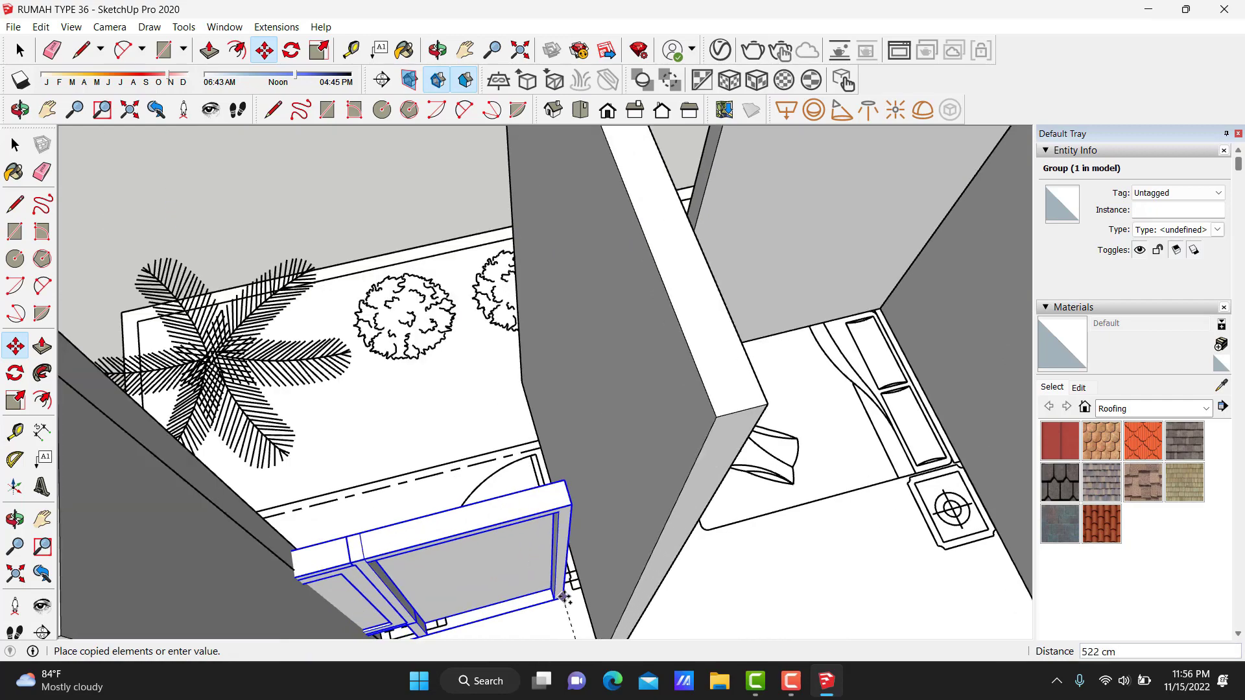
{"action": "scroll", "coordinate": [564, 596], "scroll_direction": "up", "scroll_amount": 4}
{"action": "left_click", "coordinate": [667, 347]}
{"action": "scroll", "coordinate": [666, 347], "scroll_direction": "down", "scroll_amount": 2}
{"action": "key", "text": "space"}
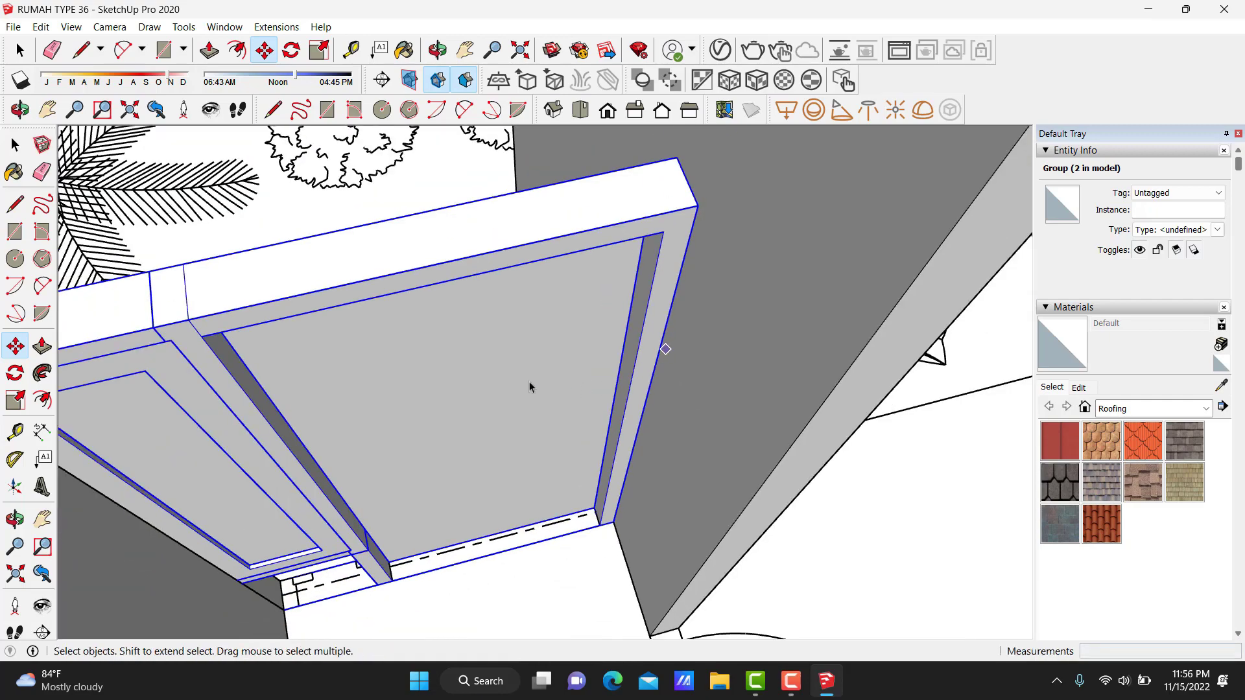
{"action": "scroll", "coordinate": [529, 387], "scroll_direction": "down", "scroll_amount": 3}
Select the copied frame's door groups and flip them along the green direction.
{"action": "left_click", "coordinate": [362, 362]}
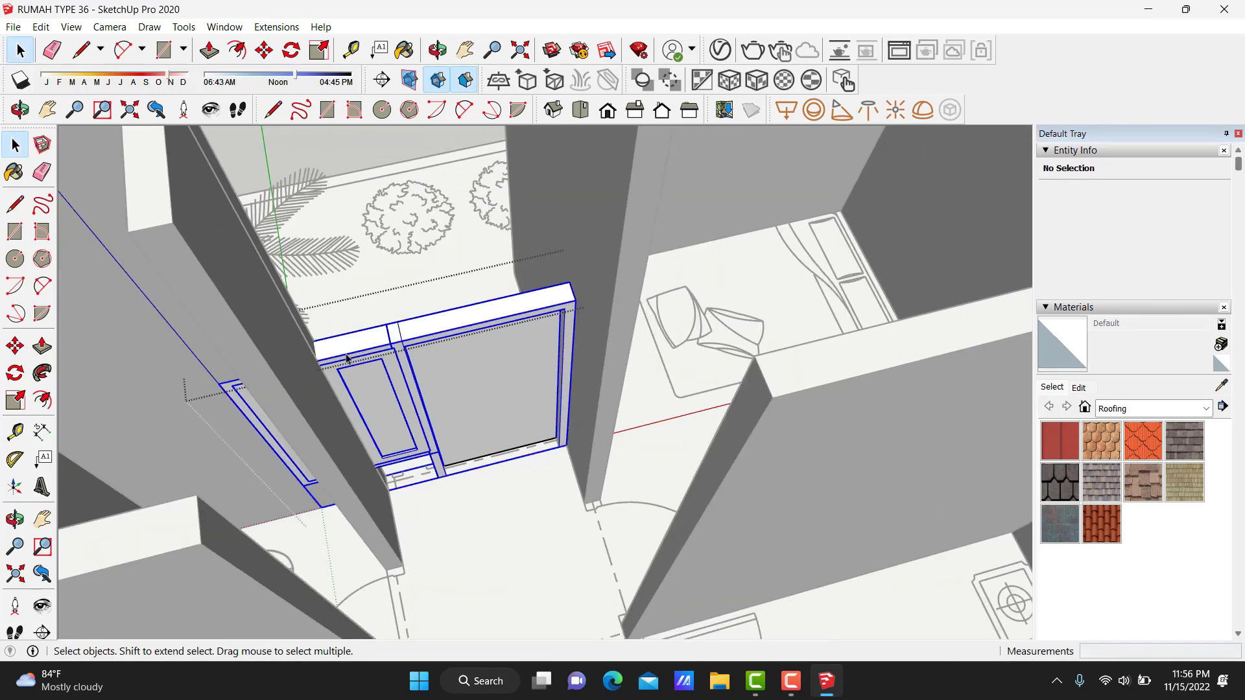
{"action": "scroll", "coordinate": [347, 357], "scroll_direction": "up", "scroll_amount": 1}
{"action": "left_click", "coordinate": [347, 356]}
{"action": "right_click", "coordinate": [347, 356]}
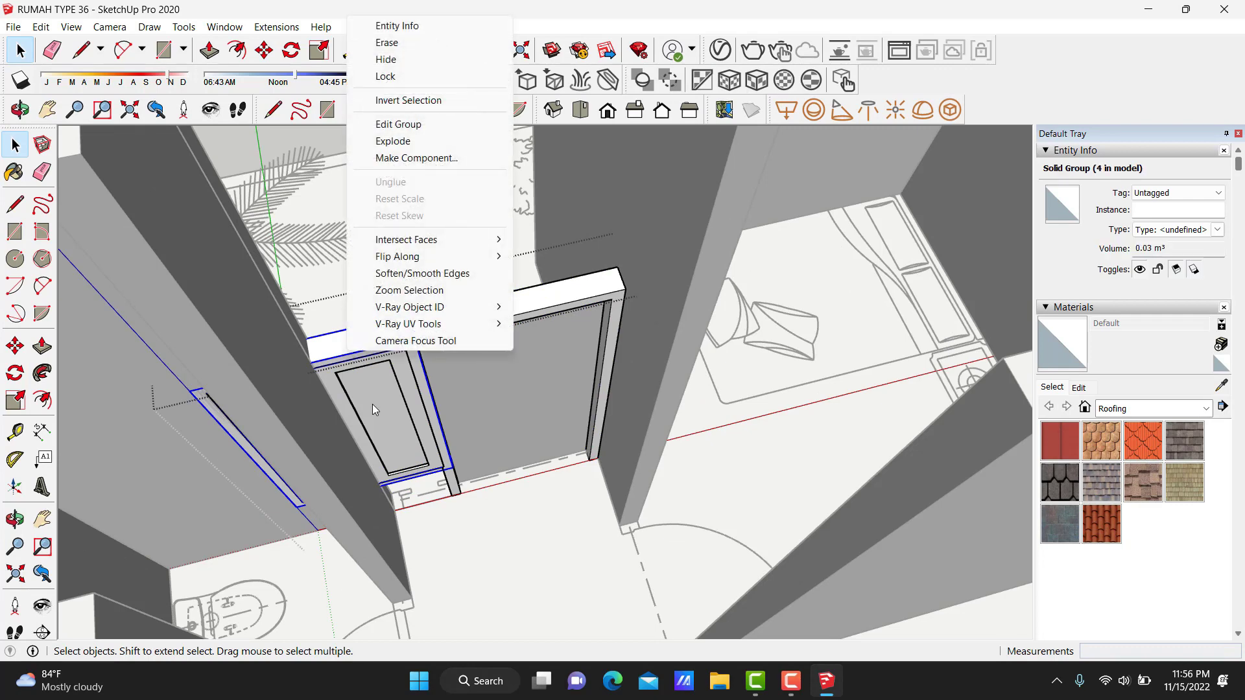
{"action": "key", "text": "Escape"}
{"action": "left_click", "coordinate": [400, 368], "text": "shift"}
{"action": "middle_click_drag", "start_coordinate": [138, 445], "coordinate": [420, 407]}
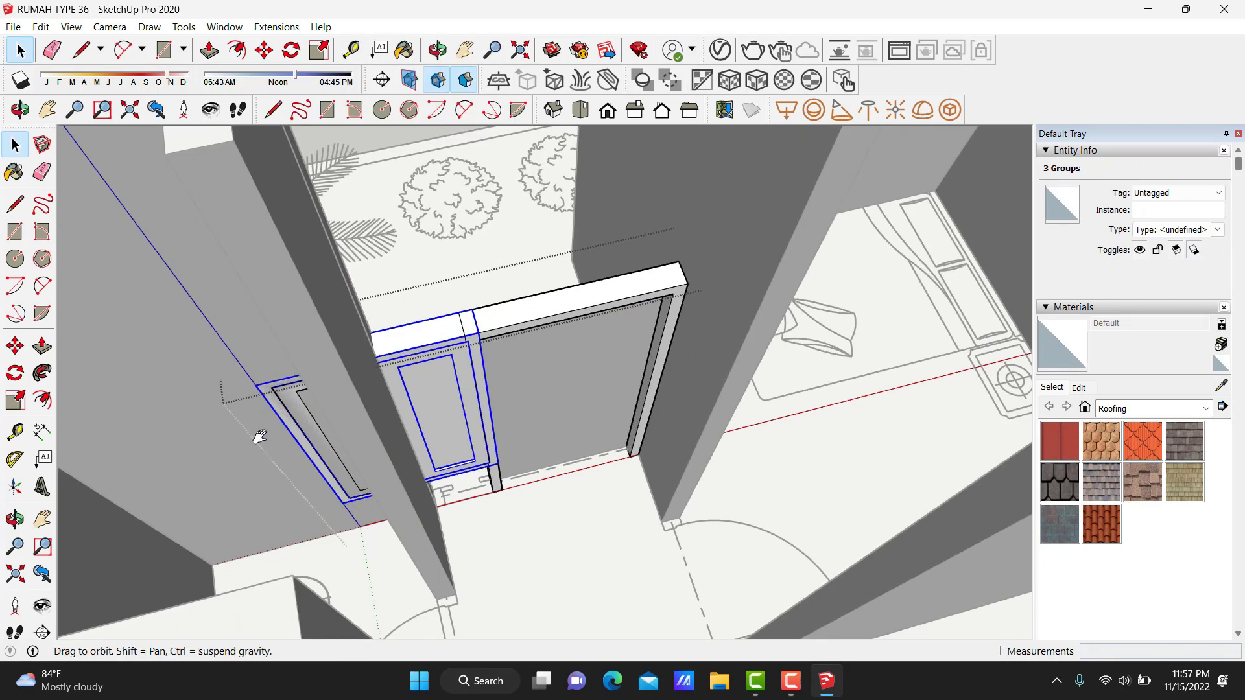
{"action": "left_click", "coordinate": [420, 408], "text": "shift"}
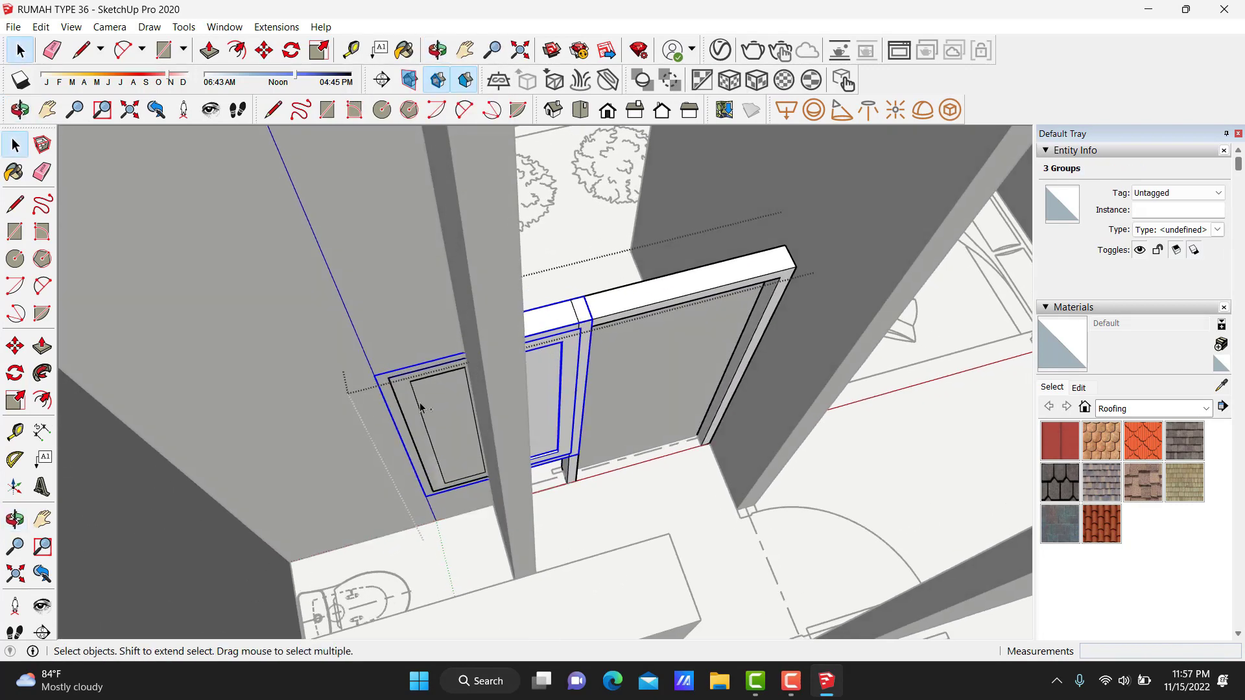
{"action": "left_click", "coordinate": [566, 319], "text": "shift"}
{"action": "right_click", "coordinate": [566, 318]}
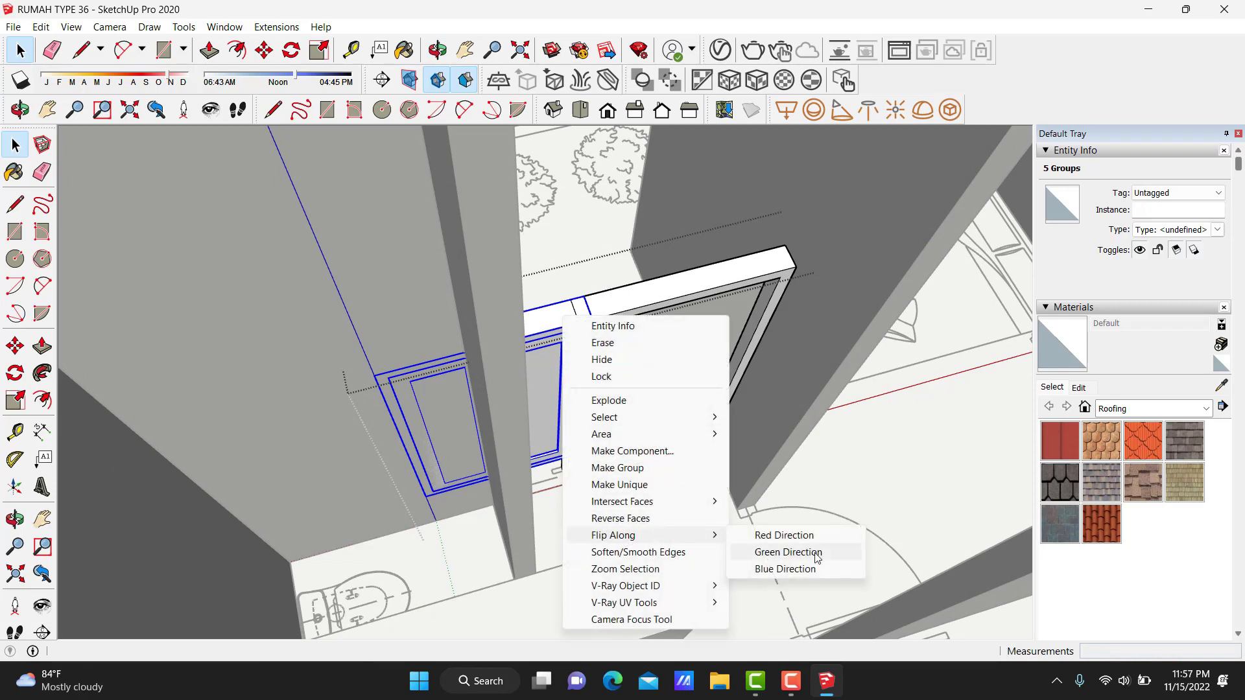
{"action": "left_click", "coordinate": [788, 552]}
Inspect the flipped frames, then start moving the 0.69 m³ wall group 149 cm.
{"action": "scroll", "coordinate": [482, 346], "scroll_direction": "down", "scroll_amount": 3}
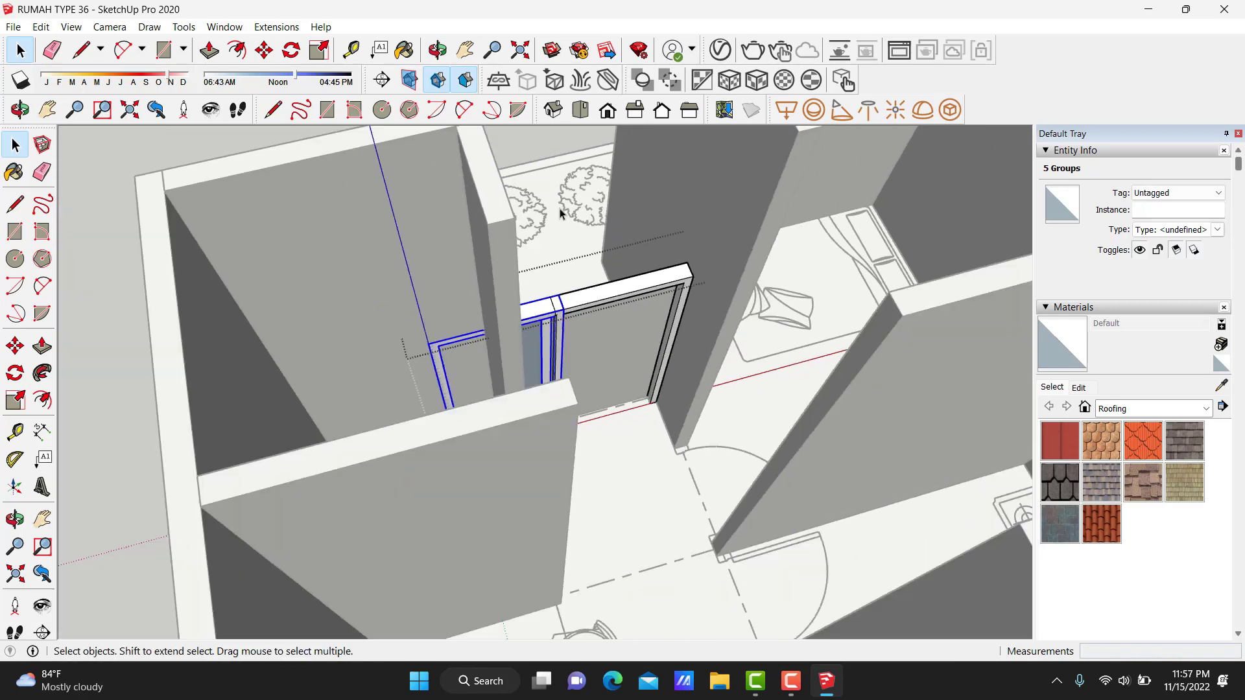
{"action": "scroll", "coordinate": [582, 266], "scroll_direction": "down", "scroll_amount": 3}
{"action": "scroll", "coordinate": [650, 567], "scroll_direction": "up", "scroll_amount": 2}
{"action": "scroll", "coordinate": [477, 163], "scroll_direction": "up", "scroll_amount": 1}
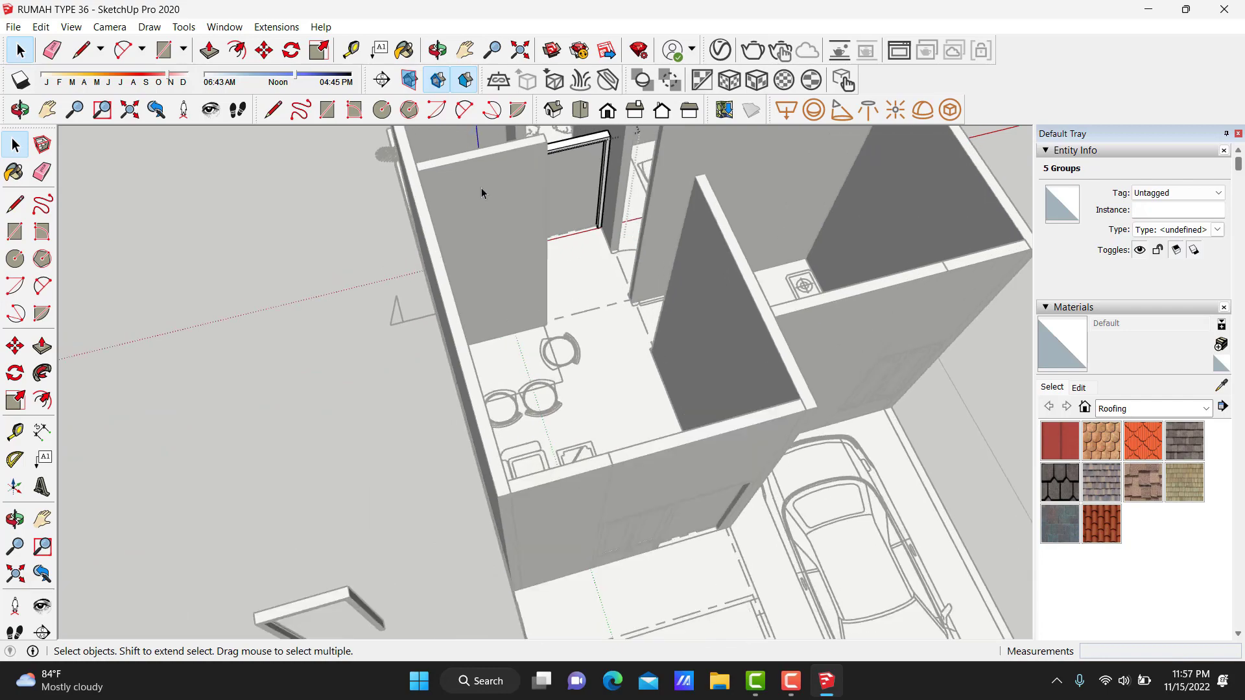
{"action": "middle_click_drag", "start_coordinate": [480, 189], "coordinate": [499, 233]}
{"action": "scroll", "coordinate": [515, 286], "scroll_direction": "up", "scroll_amount": 3}
{"action": "scroll", "coordinate": [573, 374], "scroll_direction": "up", "scroll_amount": 3}
{"action": "scroll", "coordinate": [573, 369], "scroll_direction": "down", "scroll_amount": 3}
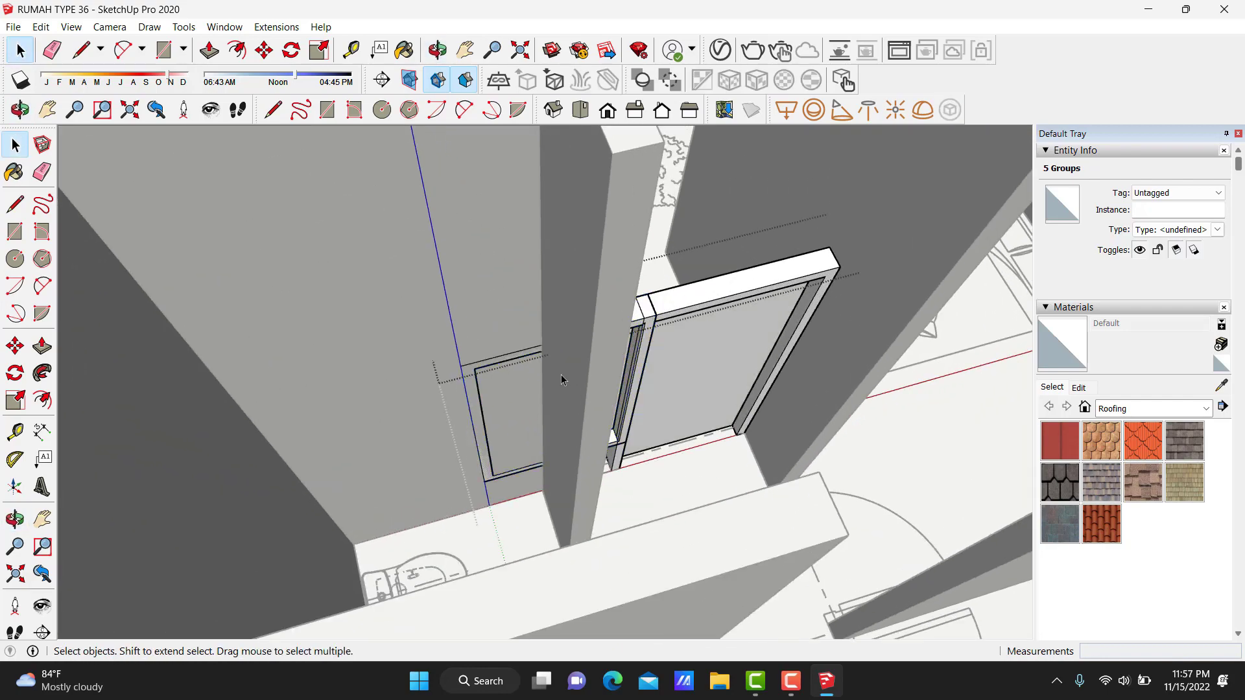
{"action": "scroll", "coordinate": [562, 375], "scroll_direction": "down", "scroll_amount": 2}
{"action": "left_click", "coordinate": [410, 296]}
{"action": "scroll", "coordinate": [412, 291], "scroll_direction": "up", "scroll_amount": 2}
{"action": "middle_click_drag", "start_coordinate": [411, 296], "coordinate": [652, 219]}
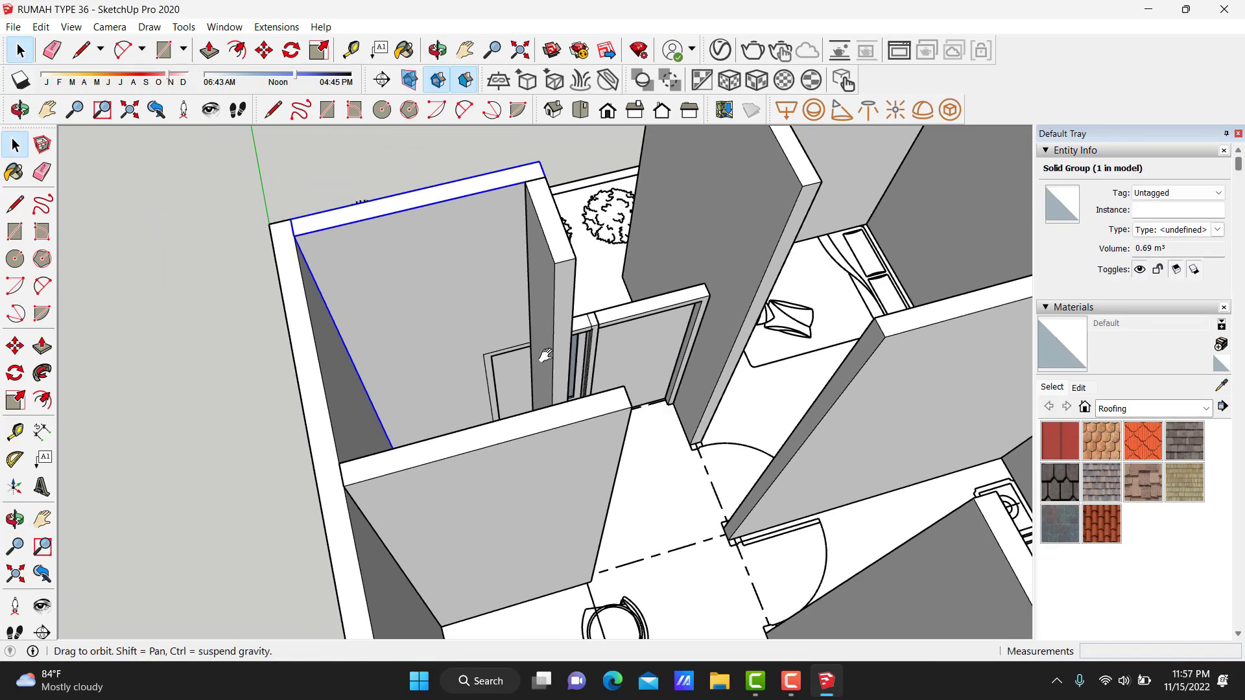
{"action": "left_click", "coordinate": [708, 262]}
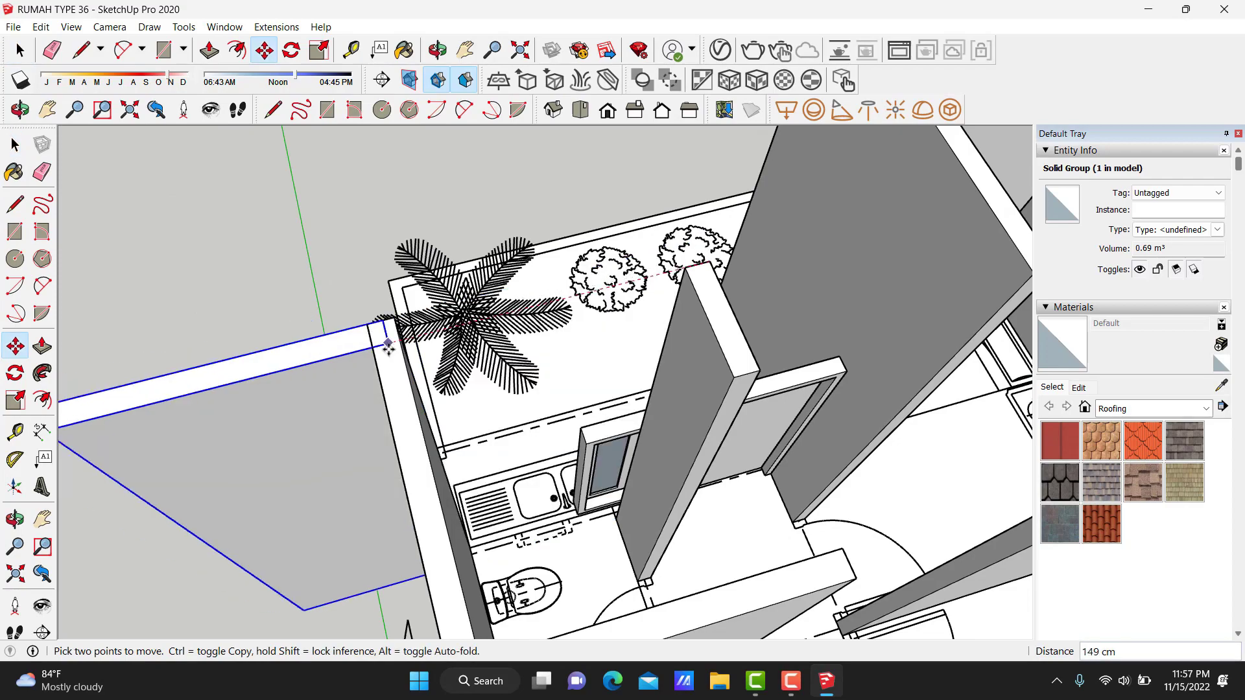
Inside the copied frame unit, delete the right door panel and its vertical strip.
{"action": "key", "text": "space"}
{"action": "mouse_move", "coordinate": [378, 351]}
{"action": "middle_mouse_down"}
{"action": "mouse_move", "coordinate": [696, 430]}
{"action": "mouse_move", "coordinate": [617, 328]}
{"action": "mouse_move", "coordinate": [714, 340]}
{"action": "middle_mouse_up"}
{"action": "double_click", "coordinate": [617, 328]}
{"action": "scroll", "coordinate": [713, 340], "scroll_direction": "up", "scroll_amount": 2}
{"action": "left_click", "coordinate": [716, 342]}
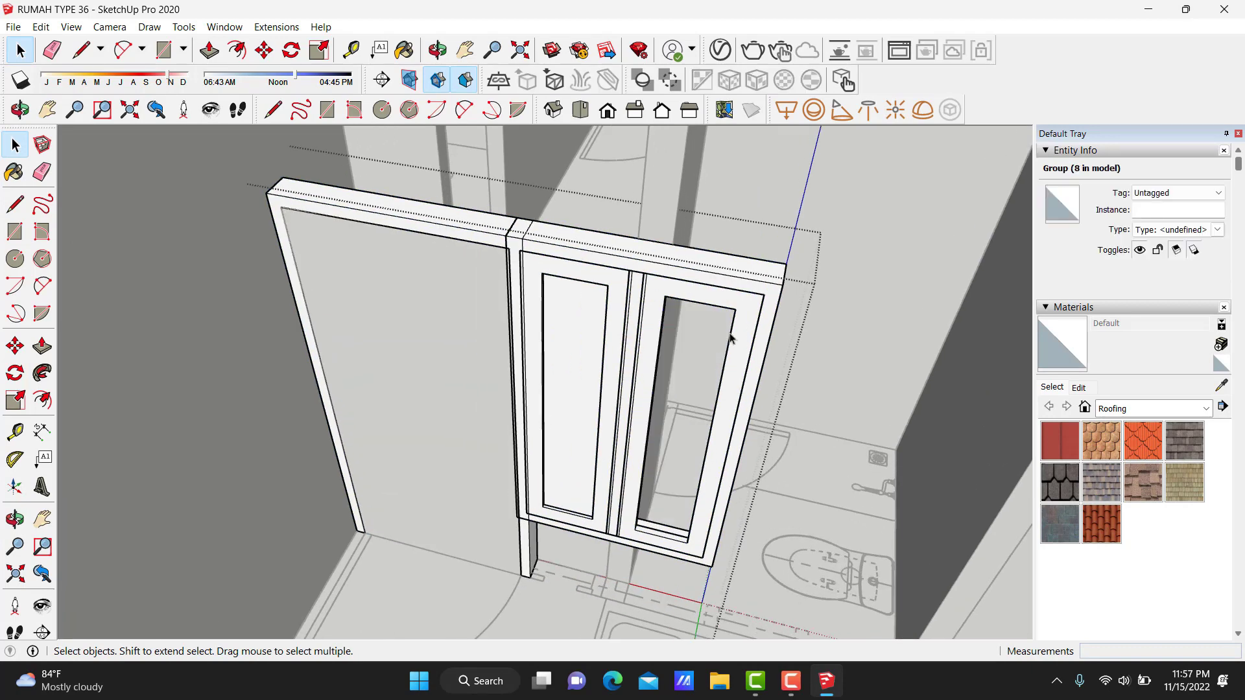
{"action": "key", "text": "Delete"}
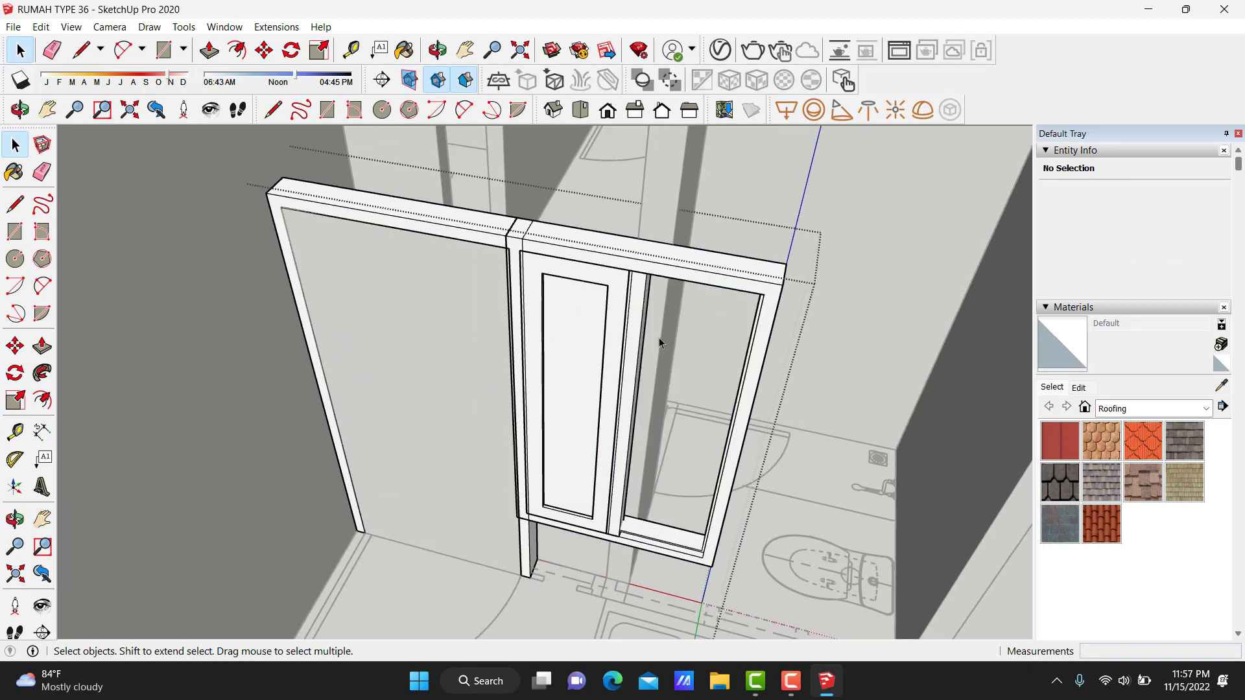
{"action": "left_click", "coordinate": [633, 310]}
{"action": "scroll", "coordinate": [690, 276], "scroll_direction": "up", "scroll_amount": 2}
{"action": "key", "text": "Delete"}
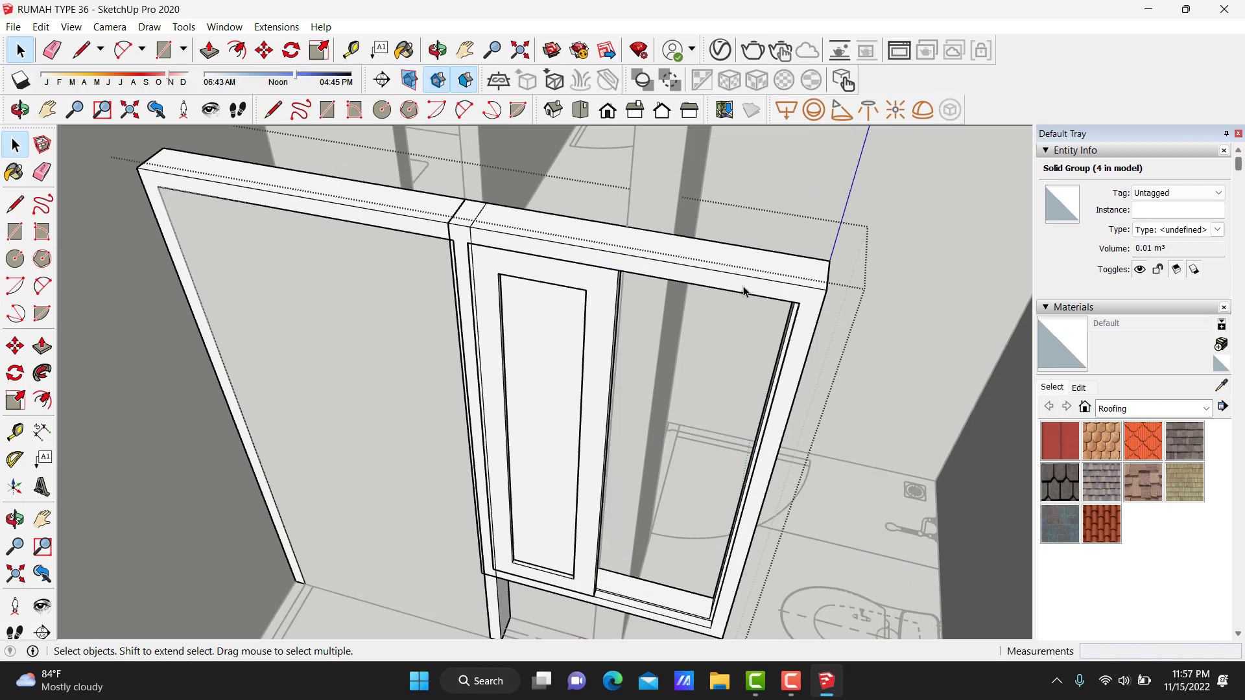
Select the frame's right jamb faces and start moving them 27 cm inward.
{"action": "middle_click_drag", "start_coordinate": [756, 289], "coordinate": [908, 415]}
{"action": "scroll", "coordinate": [920, 444], "scroll_direction": "up", "scroll_amount": 3}
{"action": "scroll", "coordinate": [854, 597], "scroll_direction": "up", "scroll_amount": 3}
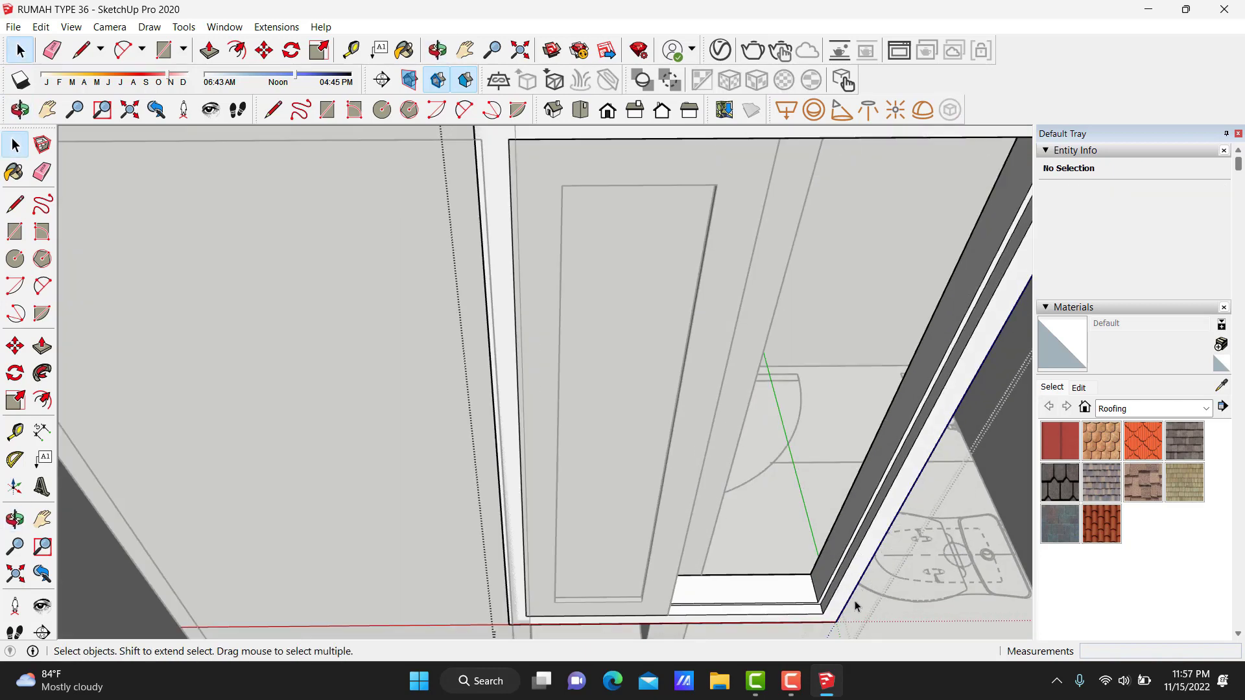
{"action": "scroll", "coordinate": [820, 599], "scroll_direction": "up", "scroll_amount": 2}
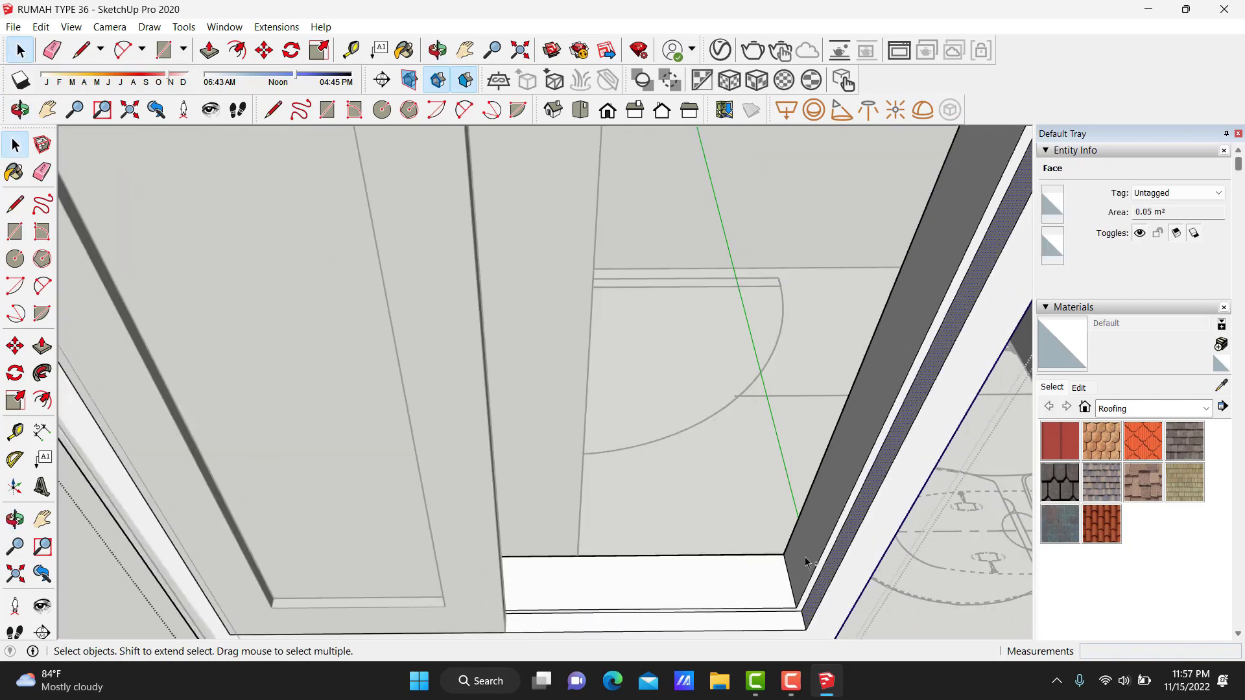
{"action": "middle_click_drag", "start_coordinate": [601, 468], "coordinate": [569, 495]}
{"action": "scroll", "coordinate": [570, 495], "scroll_direction": "up", "scroll_amount": 2}
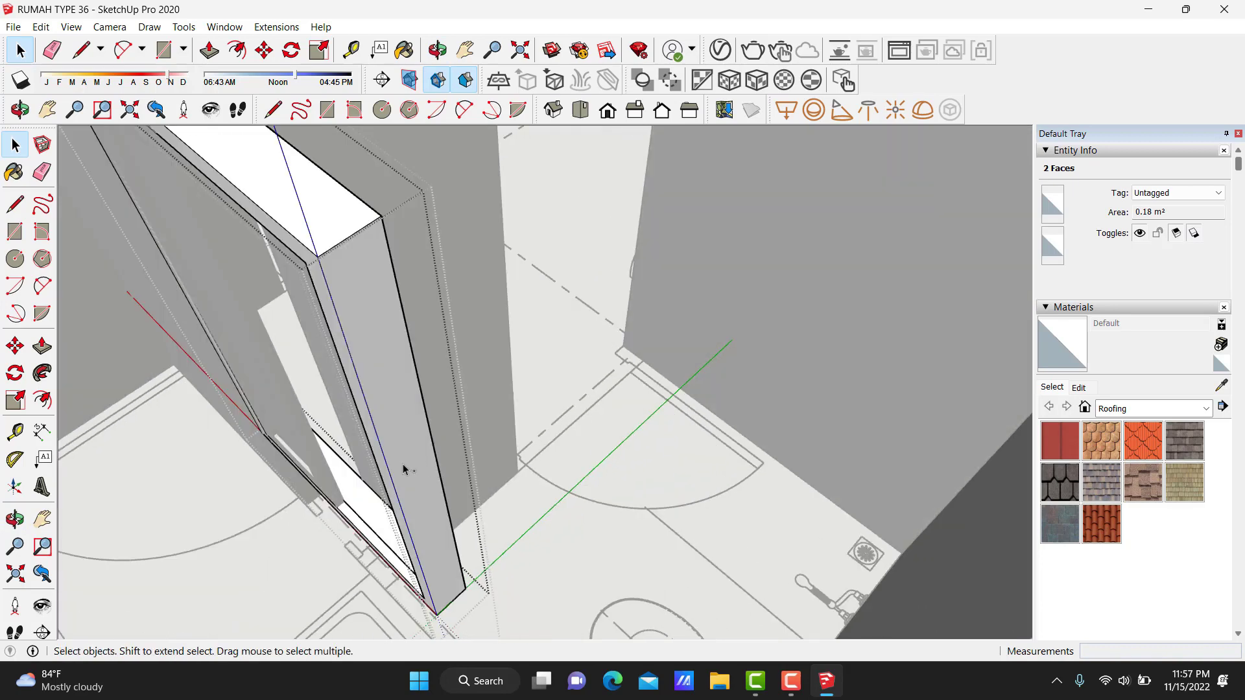
{"action": "left_click", "coordinate": [406, 463]}
{"action": "middle_click_drag", "start_coordinate": [403, 465], "coordinate": [677, 402]}
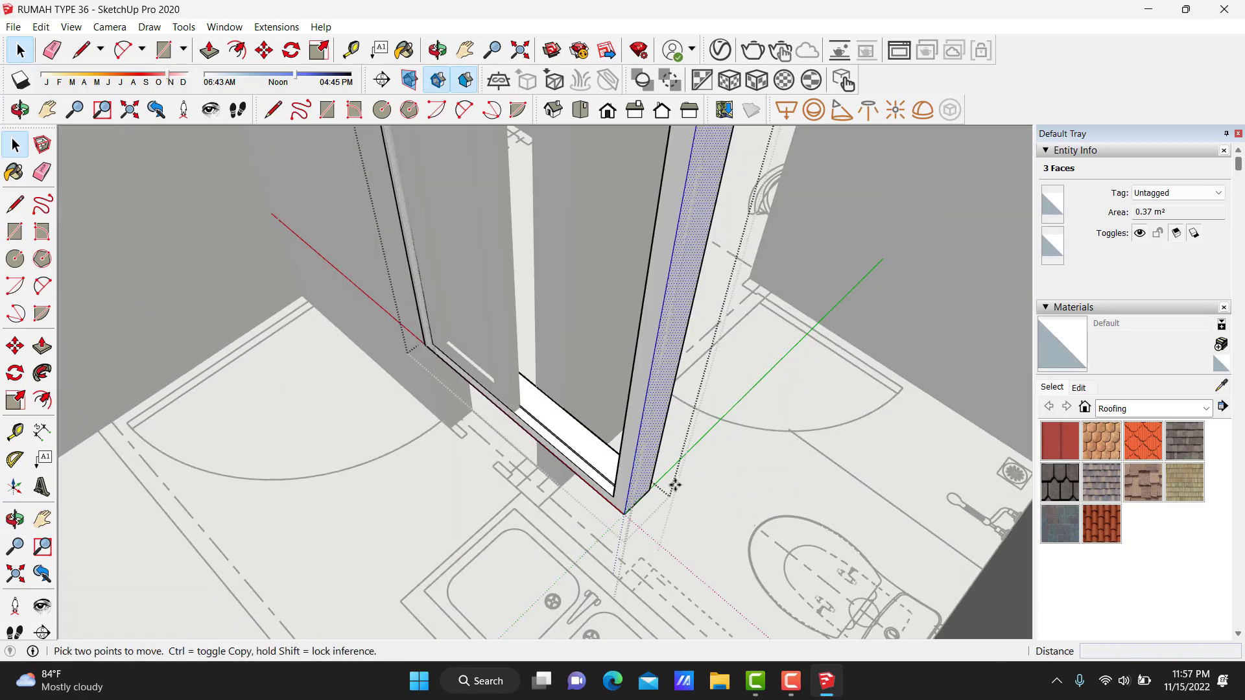
{"action": "left_click", "coordinate": [623, 514]}
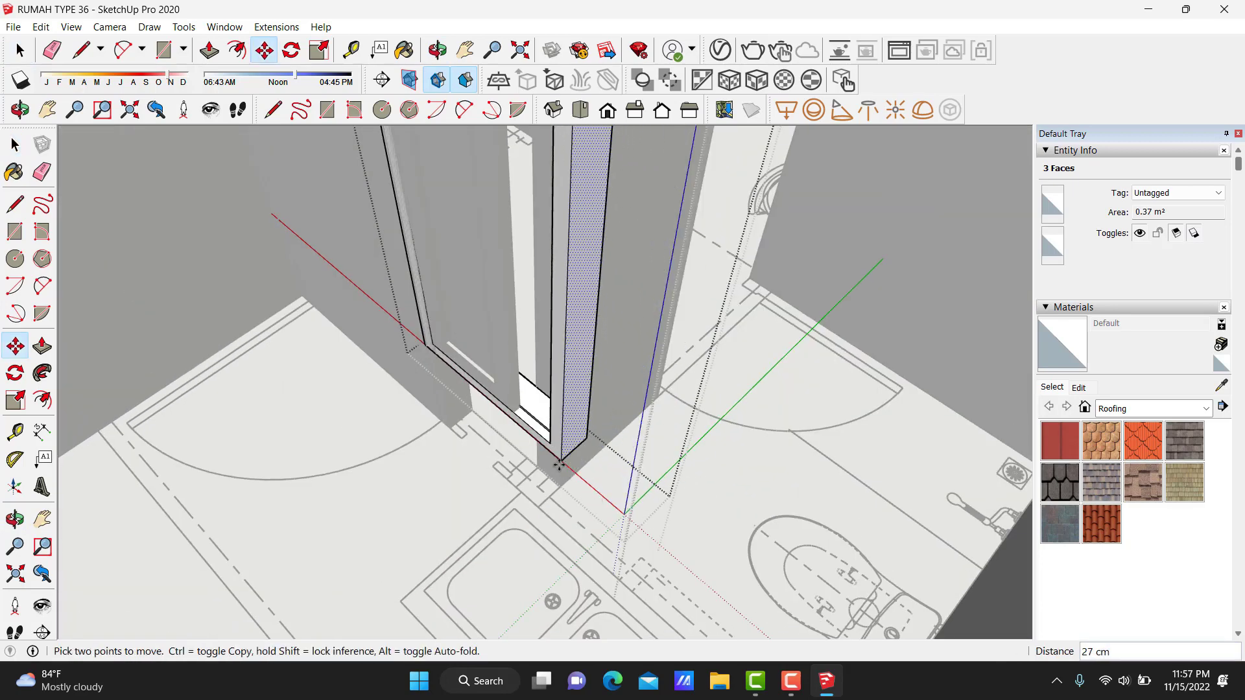
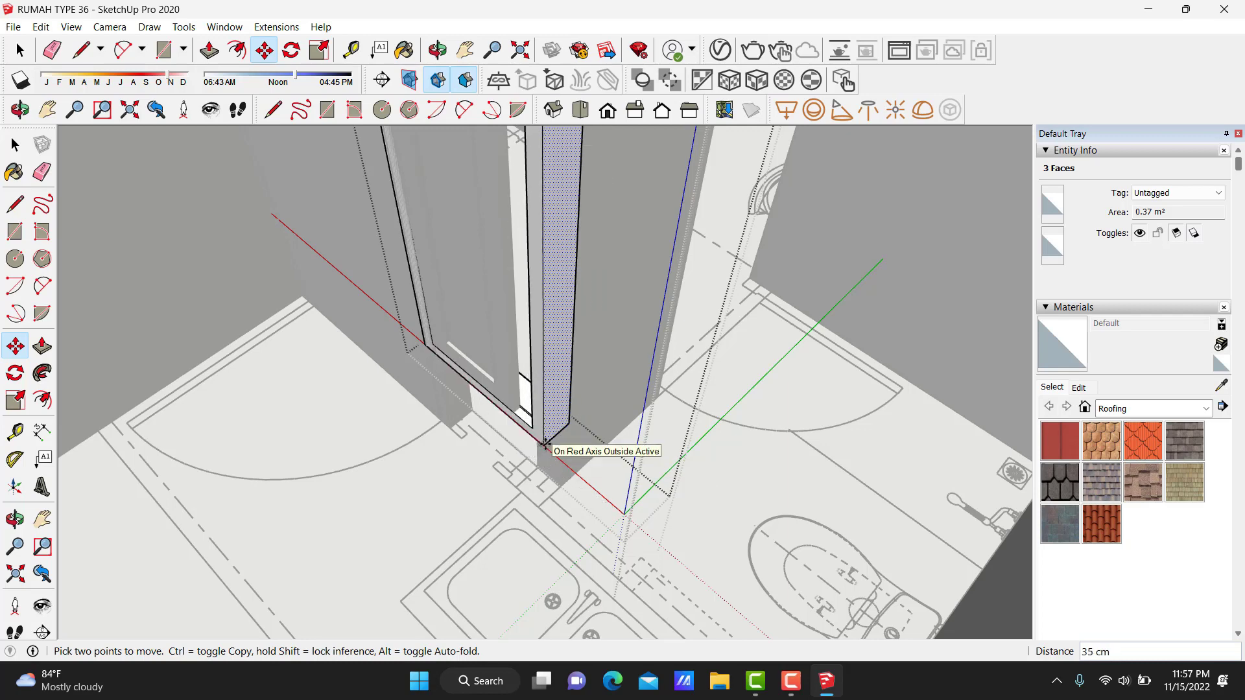
Move the two corner wall faces beside the sink doorway 6 cm along red.
{"action": "scroll", "coordinate": [511, 502], "scroll_direction": "up", "scroll_amount": 1}
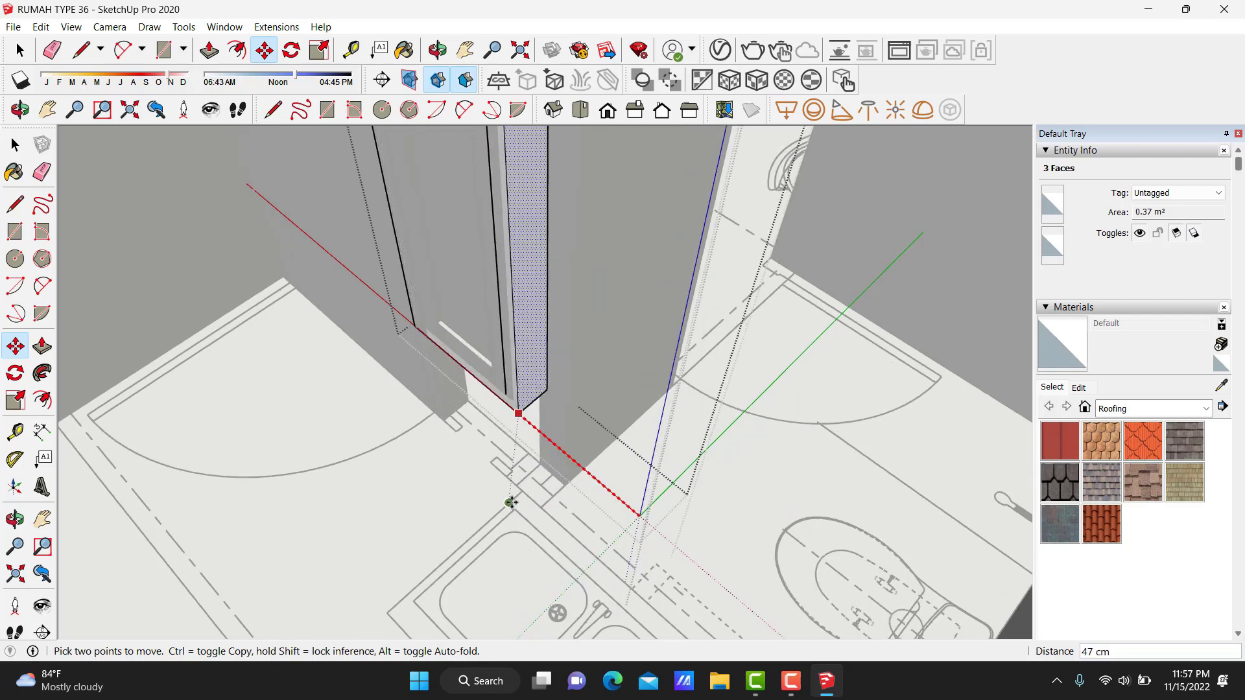
{"action": "scroll", "coordinate": [511, 503], "scroll_direction": "up", "scroll_amount": 2}
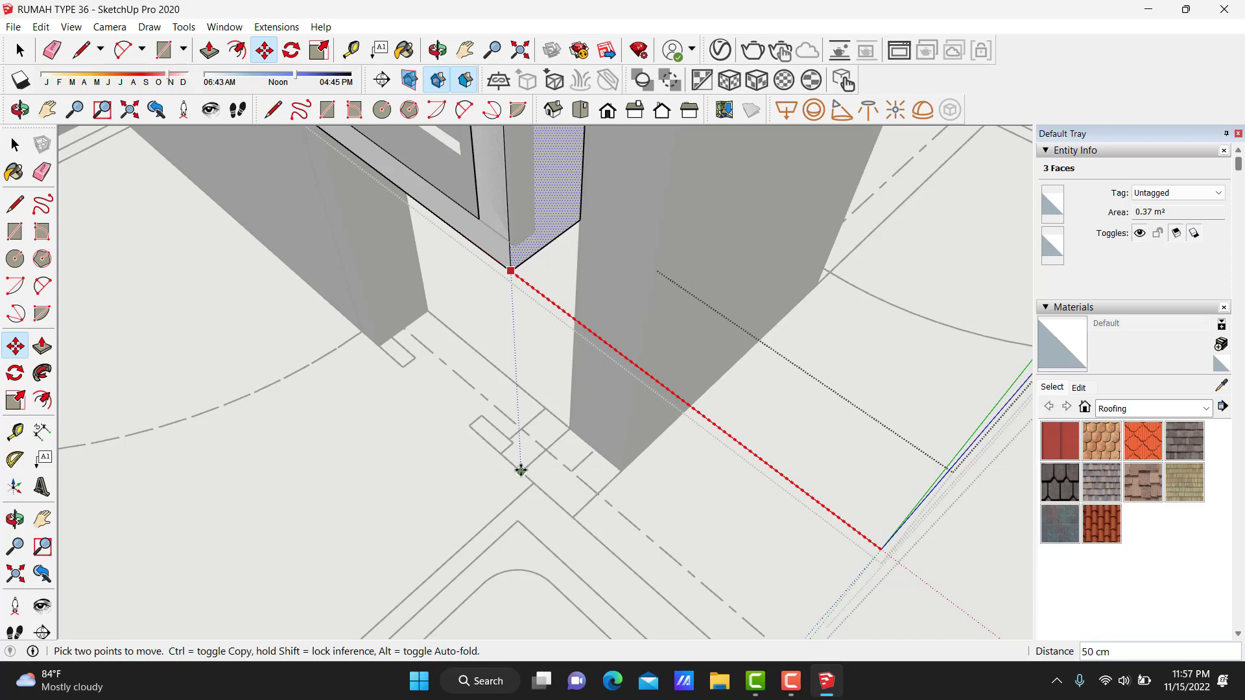
{"action": "scroll", "coordinate": [522, 467], "scroll_direction": "up", "scroll_amount": 2}
{"action": "scroll", "coordinate": [505, 402], "scroll_direction": "up", "scroll_amount": 2}
{"action": "key", "text": "space"}
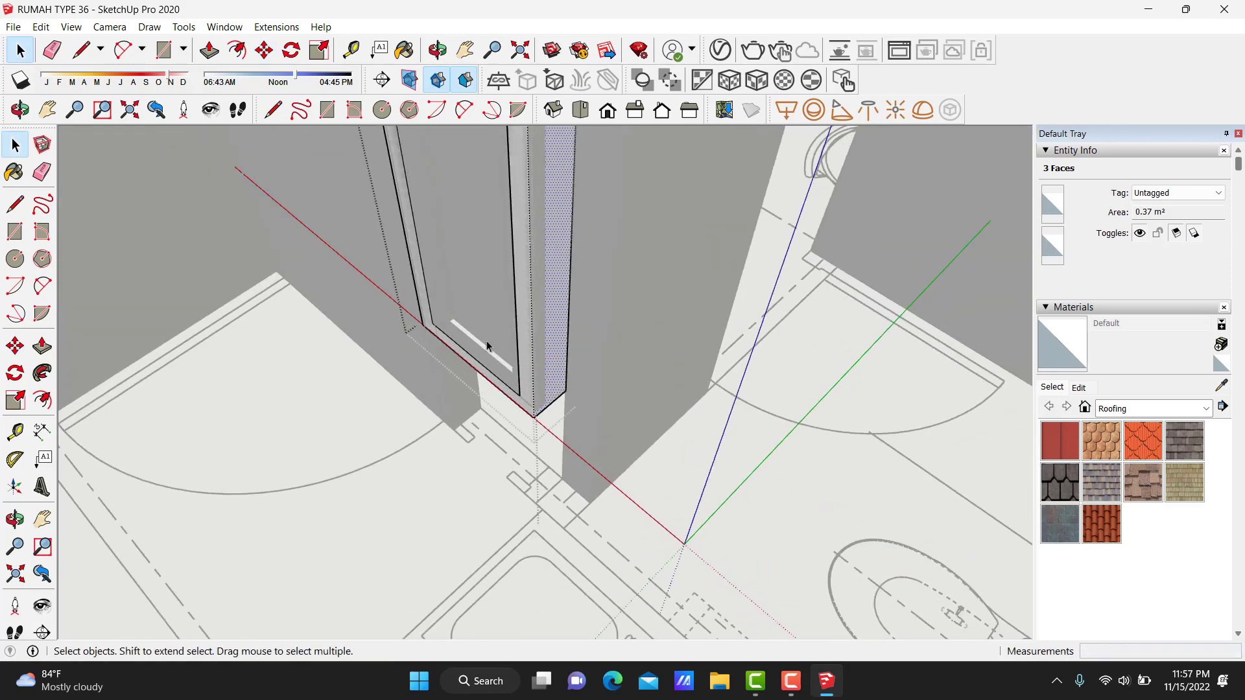
{"action": "mouse_move", "coordinate": [485, 367]}
{"action": "middle_mouse_down"}
{"action": "mouse_move", "coordinate": [778, 473]}
{"action": "mouse_move", "coordinate": [698, 436]}
{"action": "middle_mouse_up"}
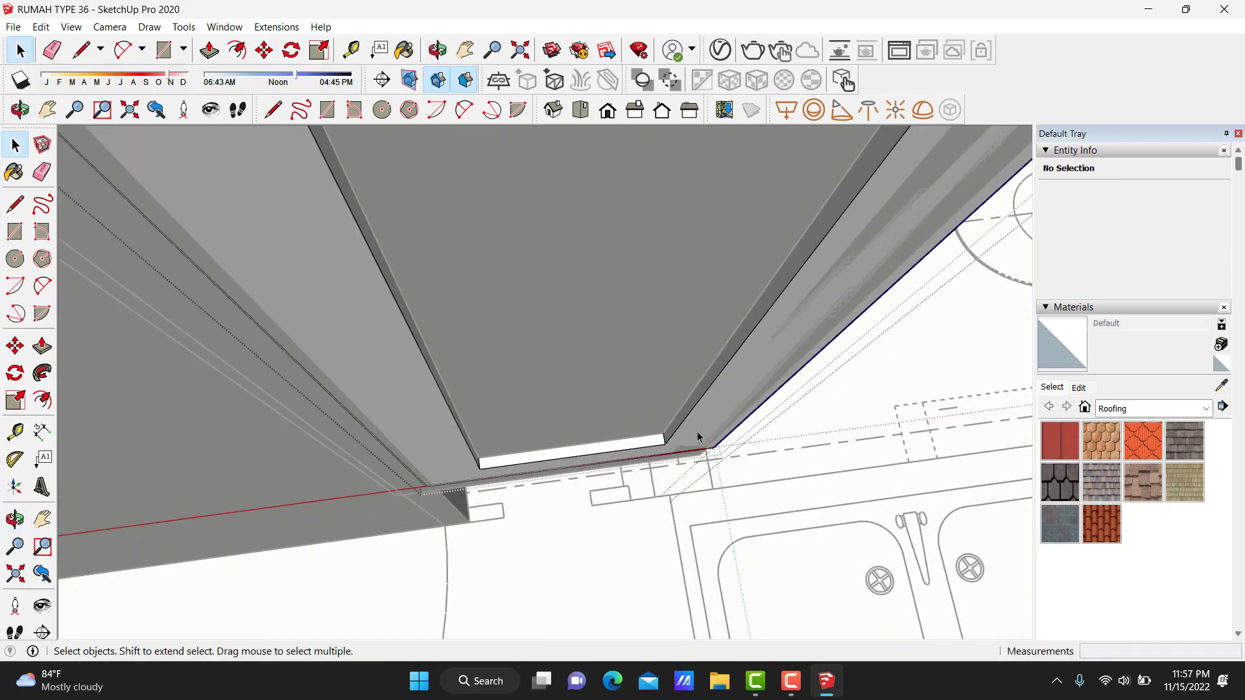
{"action": "mouse_move", "coordinate": [847, 426]}
{"action": "middle_mouse_down"}
{"action": "mouse_move", "coordinate": [662, 398]}
{"action": "mouse_move", "coordinate": [500, 454]}
{"action": "middle_mouse_up"}
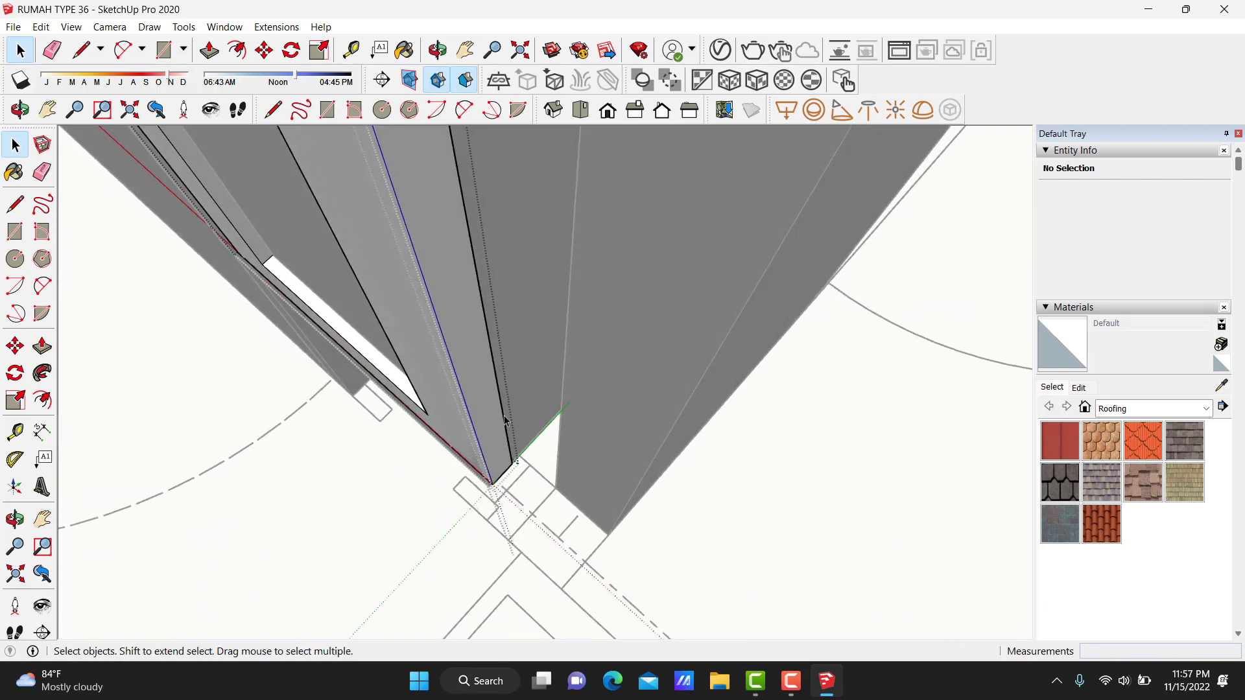
{"action": "left_click", "coordinate": [494, 424]}
{"action": "left_click", "coordinate": [493, 492], "text": "ctrl"}
{"action": "key", "text": "m"}
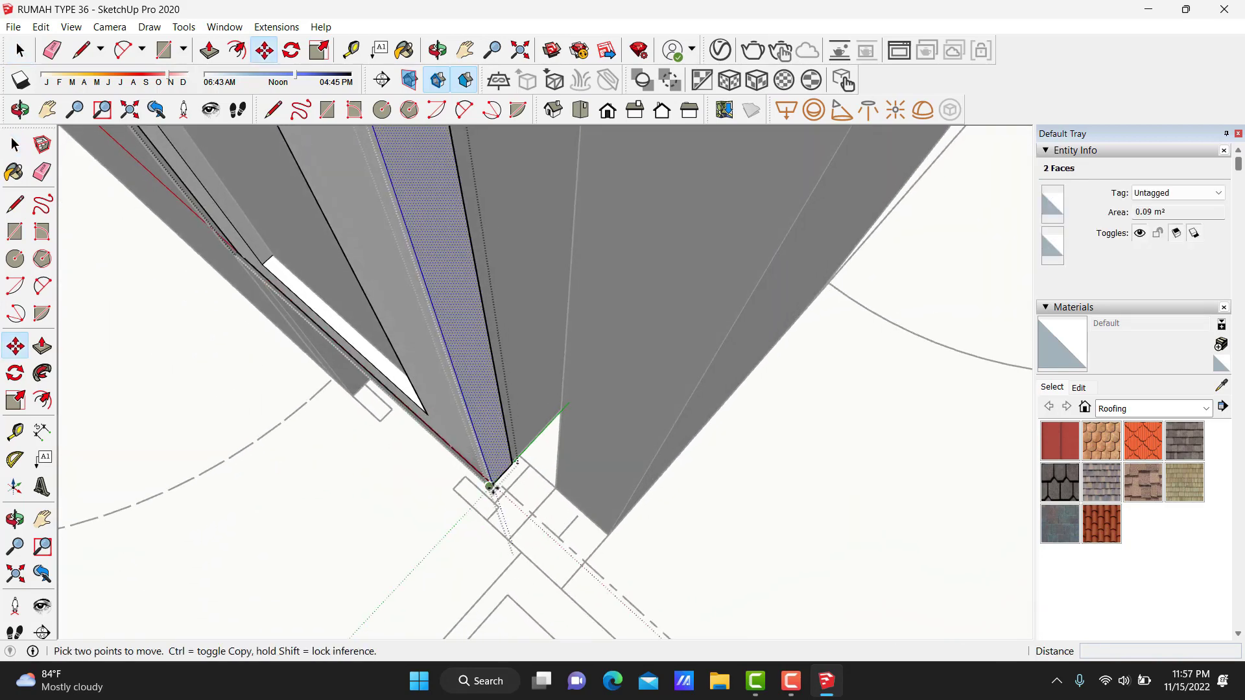
{"action": "mouse_move", "coordinate": [492, 483]}
{"action": "middle_mouse_down"}
{"action": "mouse_move", "coordinate": [473, 422]}
{"action": "mouse_move", "coordinate": [508, 337]}
{"action": "middle_mouse_up"}
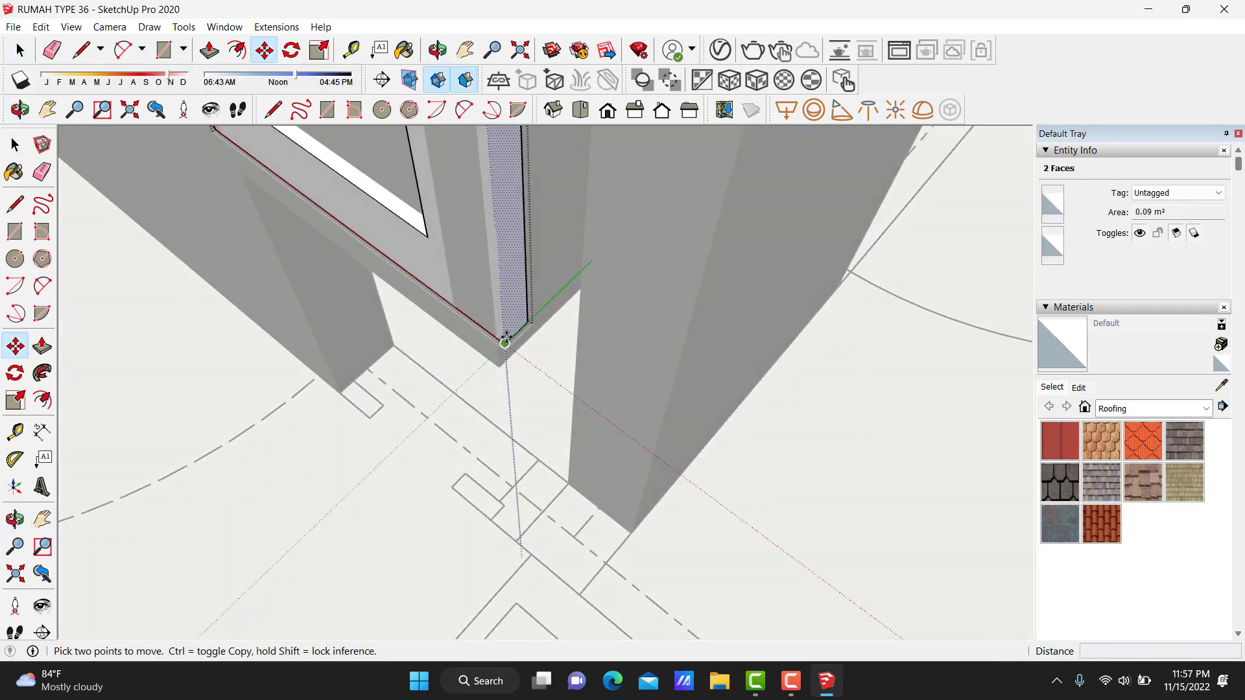
{"action": "left_click", "coordinate": [505, 342]}
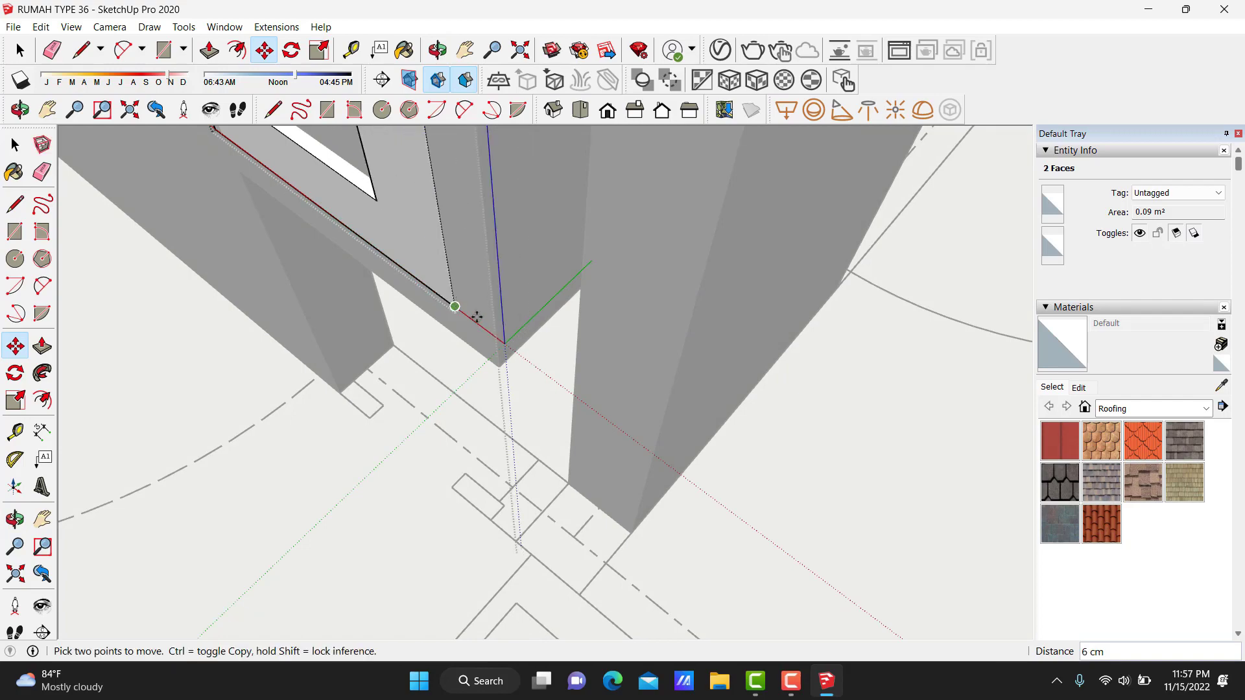
{"action": "key", "text": "space"}
Move the loose wall slab group so it sits flush against the wall.
{"action": "scroll", "coordinate": [618, 417], "scroll_direction": "up", "scroll_amount": 3}
{"action": "scroll", "coordinate": [607, 473], "scroll_direction": "up", "scroll_amount": 3}
{"action": "scroll", "coordinate": [606, 472], "scroll_direction": "up", "scroll_amount": 2}
{"action": "middle_click_drag", "start_coordinate": [668, 412], "coordinate": [731, 446]}
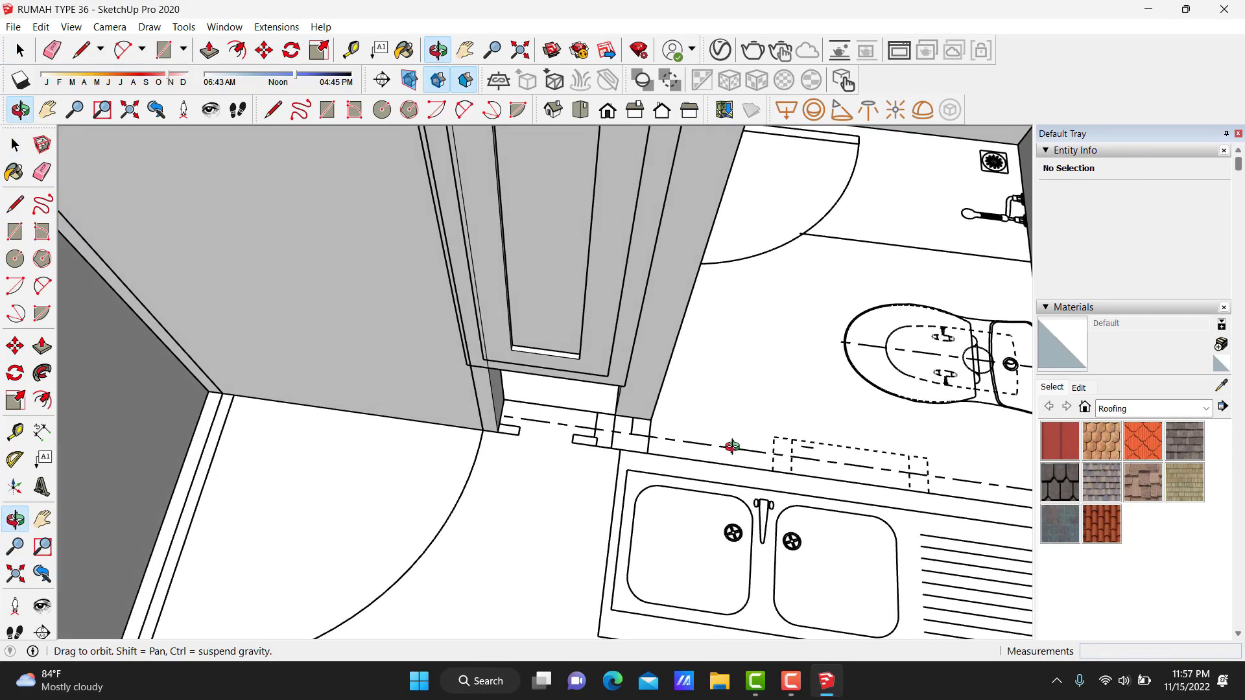
{"action": "scroll", "coordinate": [731, 446], "scroll_direction": "down", "scroll_amount": 3}
{"action": "scroll", "coordinate": [731, 446], "scroll_direction": "down", "scroll_amount": 3}
{"action": "scroll", "coordinate": [732, 446], "scroll_direction": "down", "scroll_amount": 2}
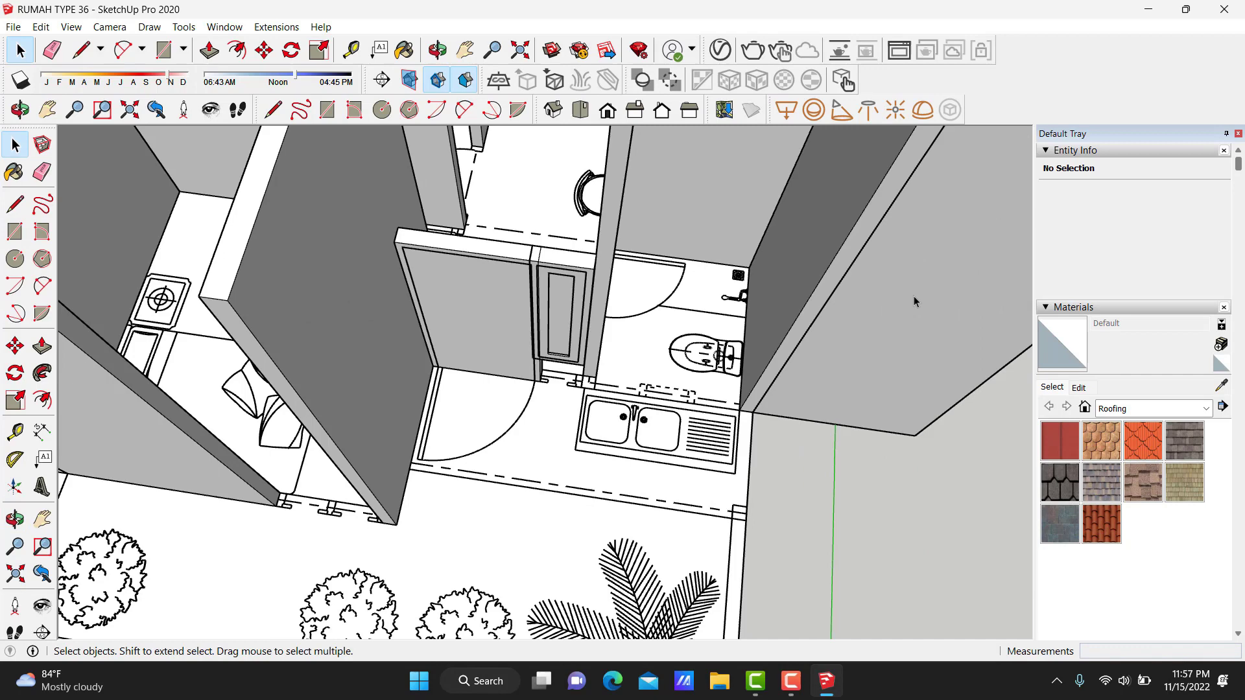
{"action": "left_click", "coordinate": [874, 311]}
{"action": "middle_click_drag", "start_coordinate": [874, 311], "coordinate": [778, 355]}
{"action": "key", "text": "m"}
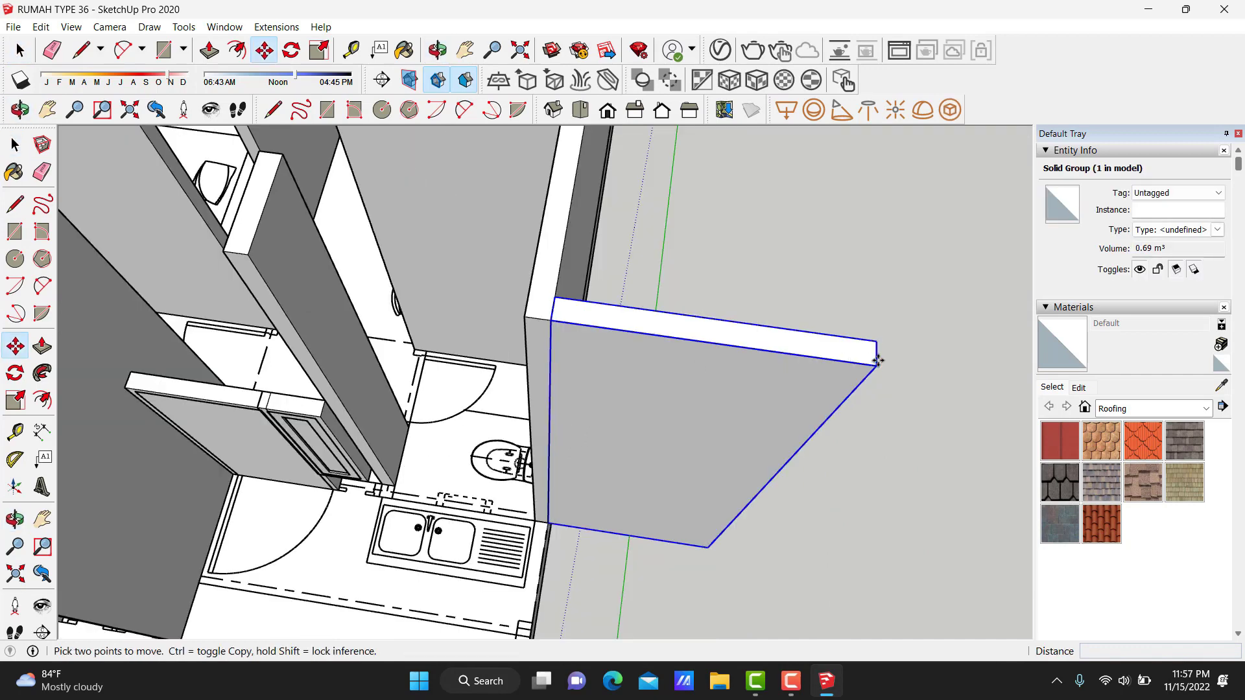
{"action": "left_click", "coordinate": [529, 318]}
{"action": "key", "text": "space"}
{"action": "mouse_move", "coordinate": [767, 306]}
{"action": "middle_mouse_down"}
{"action": "mouse_move", "coordinate": [431, 422]}
{"action": "mouse_move", "coordinate": [551, 385]}
{"action": "middle_mouse_up"}
Draw a rectangle on the sink doorway header and push/pull it up to wall height.
{"action": "key", "text": "r"}
{"action": "scroll", "coordinate": [483, 456], "scroll_direction": "up", "scroll_amount": 3}
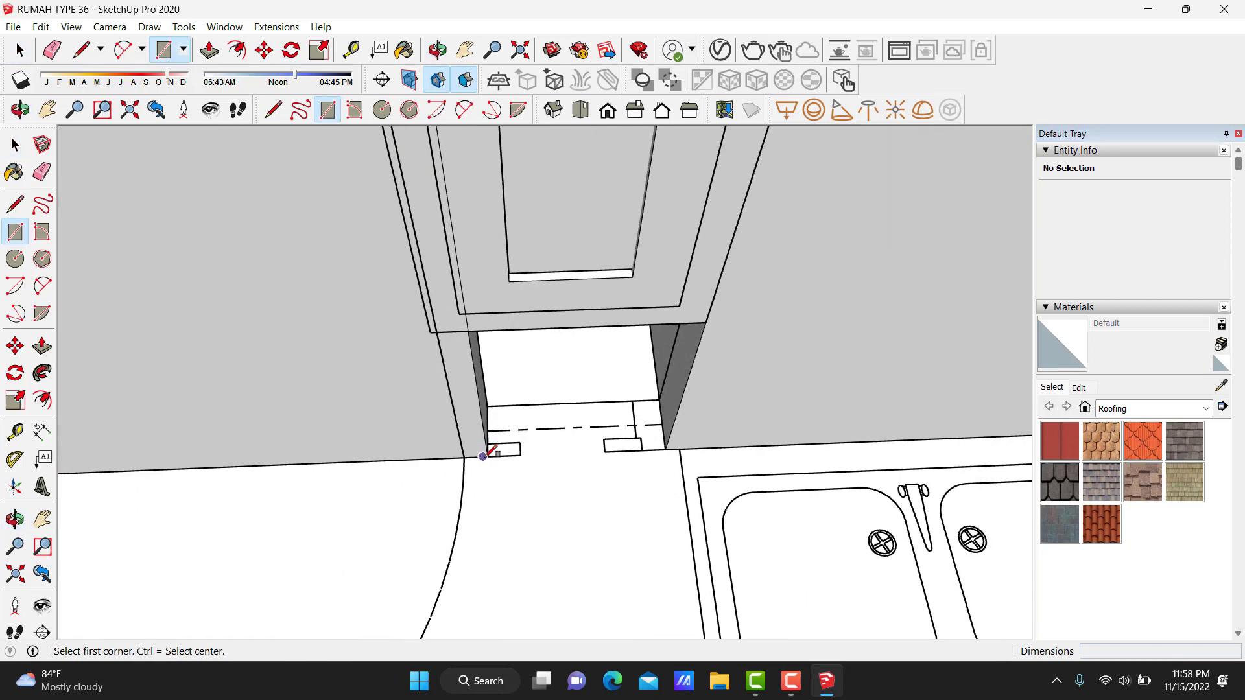
{"action": "left_click", "coordinate": [483, 456]}
{"action": "middle_click_drag", "start_coordinate": [512, 440], "coordinate": [483, 400]}
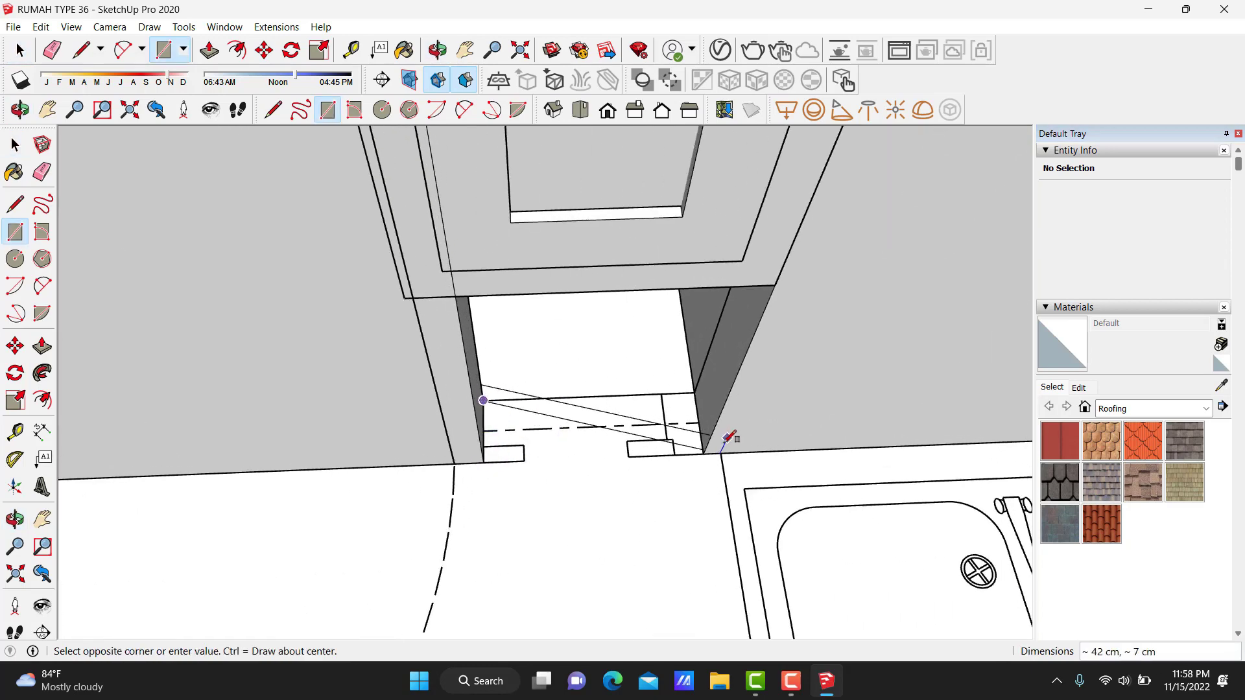
{"action": "key", "text": "space"}
{"action": "key", "text": "p"}
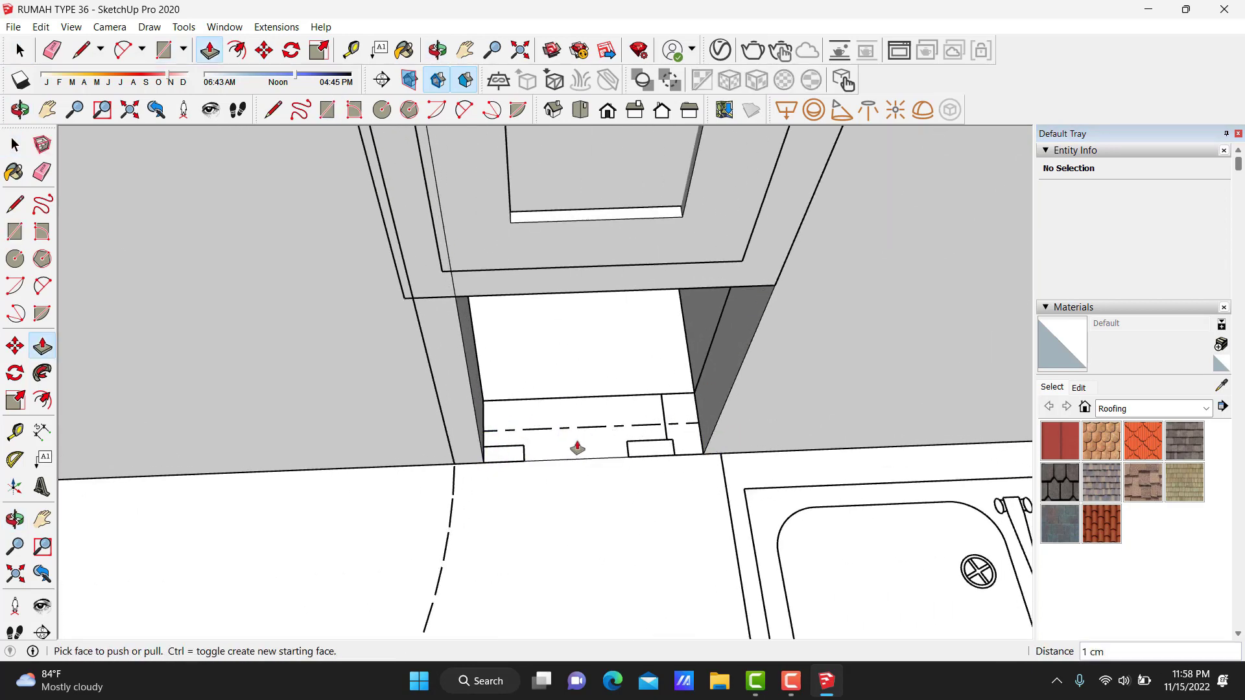
{"action": "left_click", "coordinate": [573, 448]}
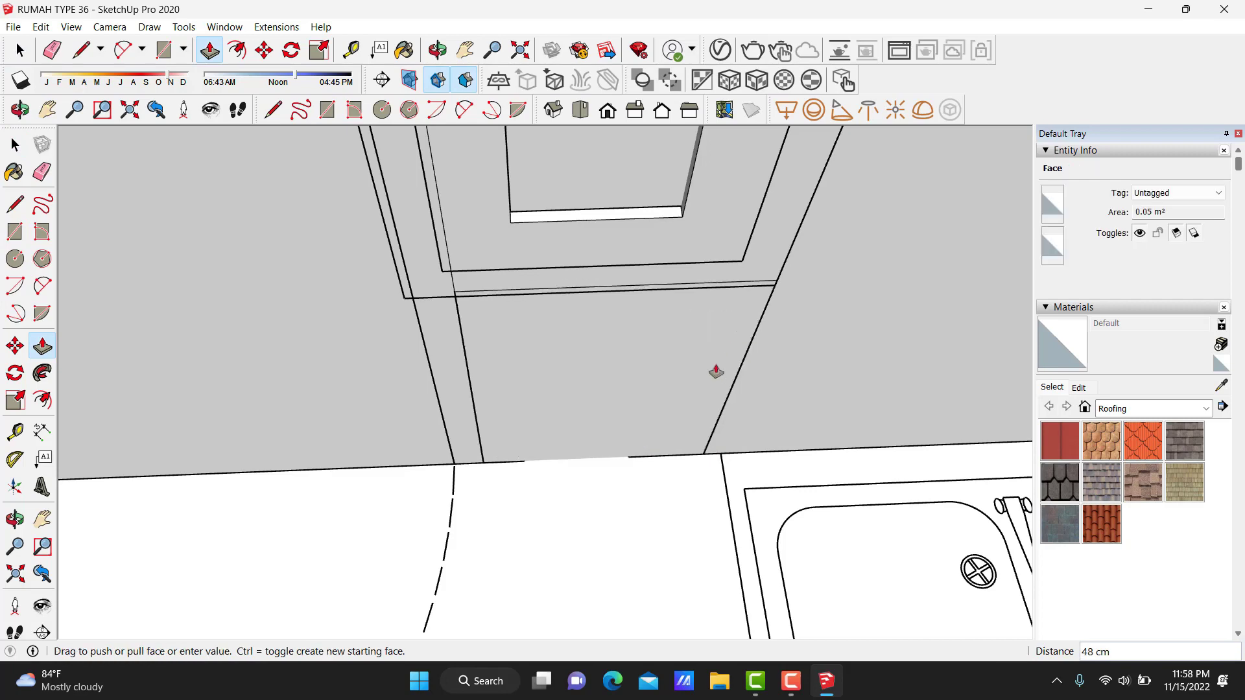
{"action": "left_click", "coordinate": [773, 295]}
{"action": "key", "text": "space"}
{"action": "double_click", "coordinate": [689, 330]}
{"action": "right_click", "coordinate": [690, 325]}
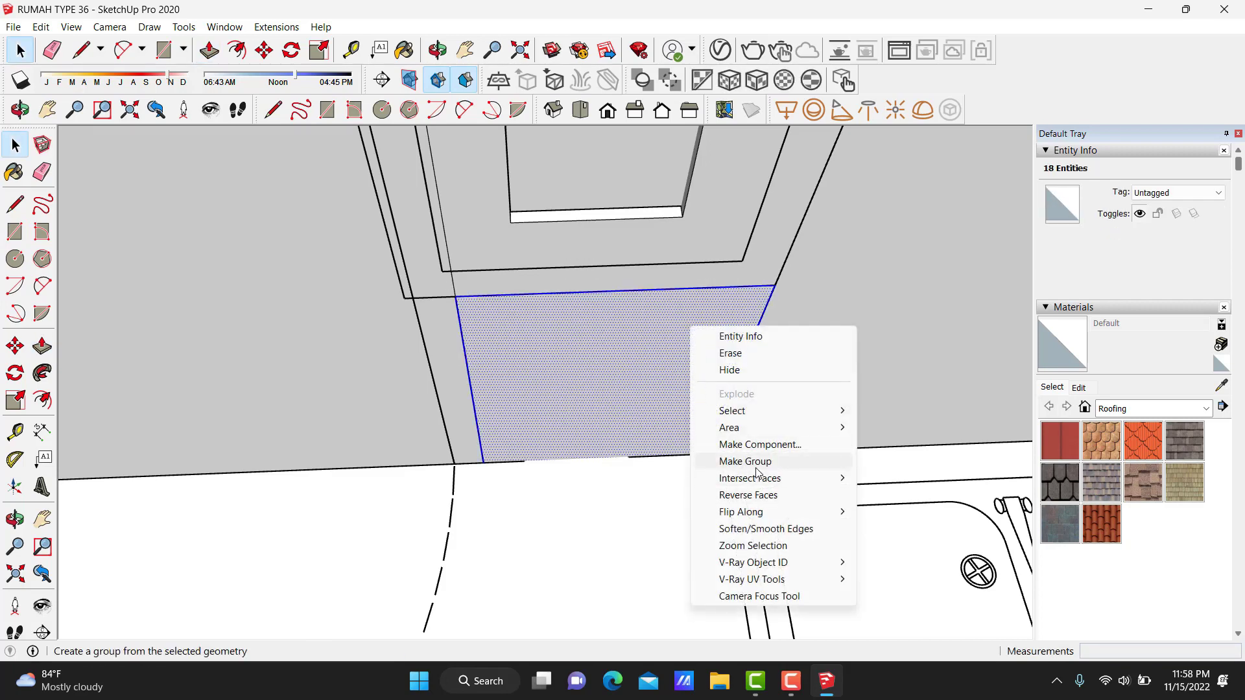
Add a rectangle strip on the wall top and select the whole connected infill.
{"action": "middle_click_drag", "start_coordinate": [823, 461], "coordinate": [758, 479]}
{"action": "scroll", "coordinate": [757, 479], "scroll_direction": "down", "scroll_amount": 4}
{"action": "key", "text": "r"}
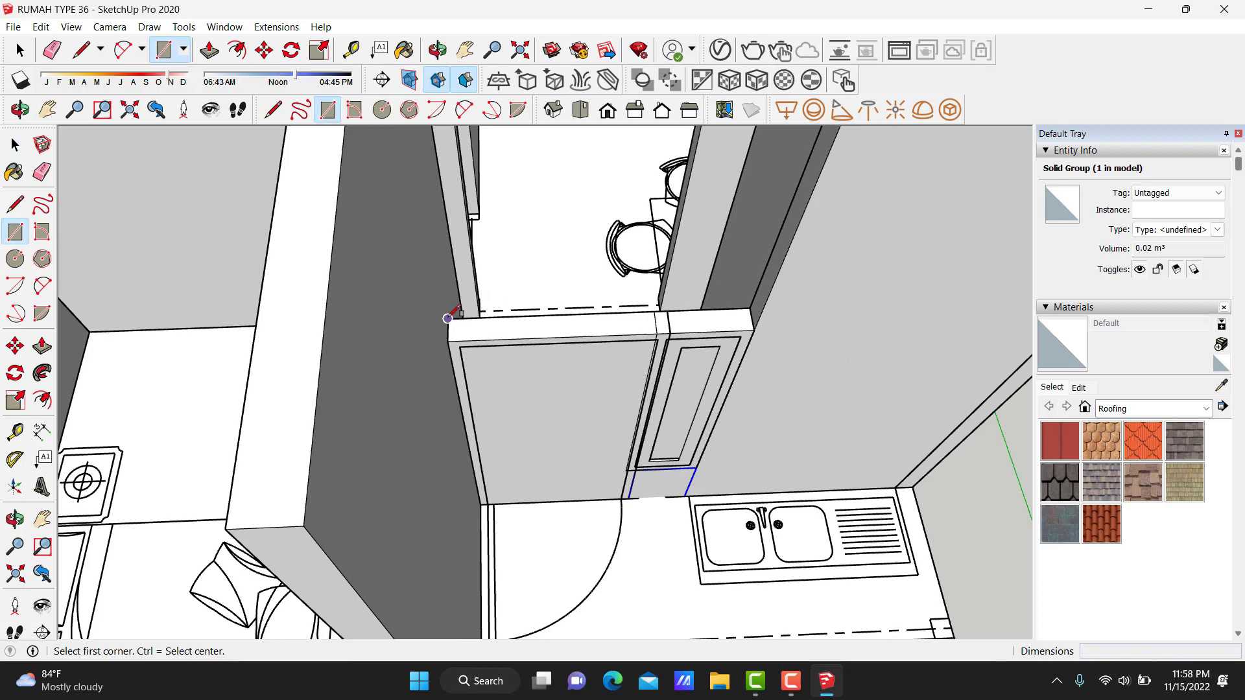
{"action": "left_click", "coordinate": [755, 330]}
{"action": "key", "text": "space"}
{"action": "key", "text": "p"}
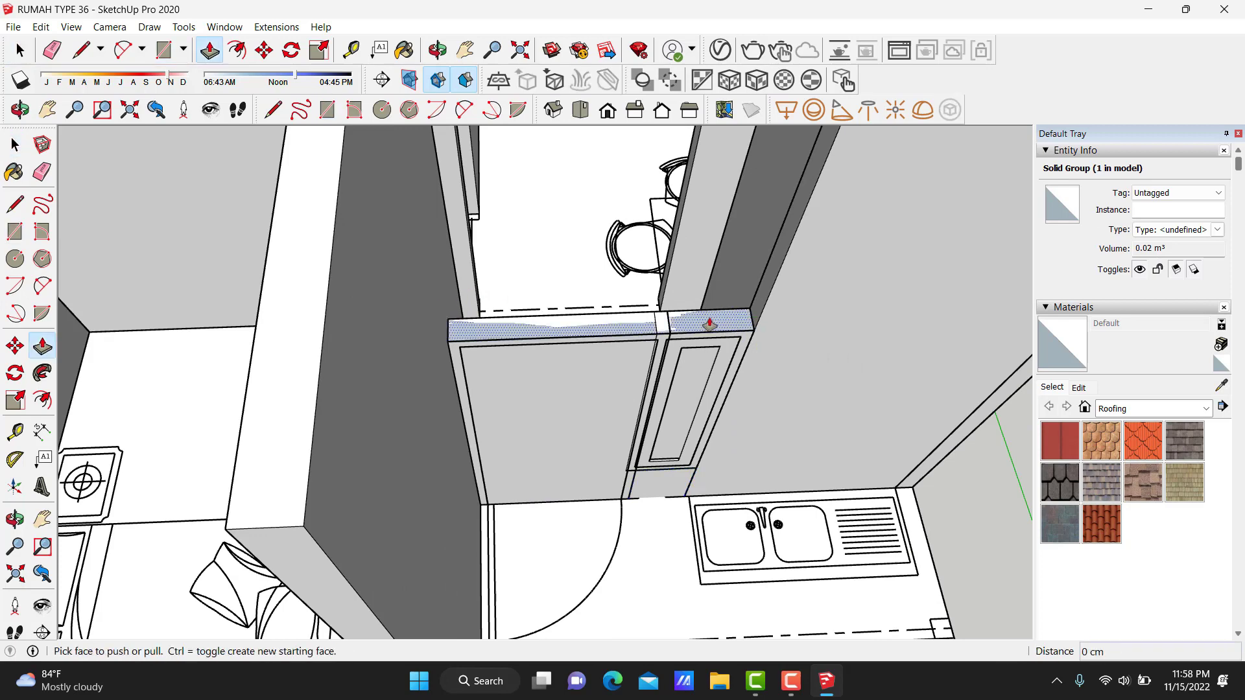
{"action": "mouse_move", "coordinate": [755, 329]}
{"action": "middle_mouse_down"}
{"action": "mouse_move", "coordinate": [666, 383]}
{"action": "mouse_move", "coordinate": [692, 308]}
{"action": "middle_mouse_up"}
{"action": "key", "text": "space"}
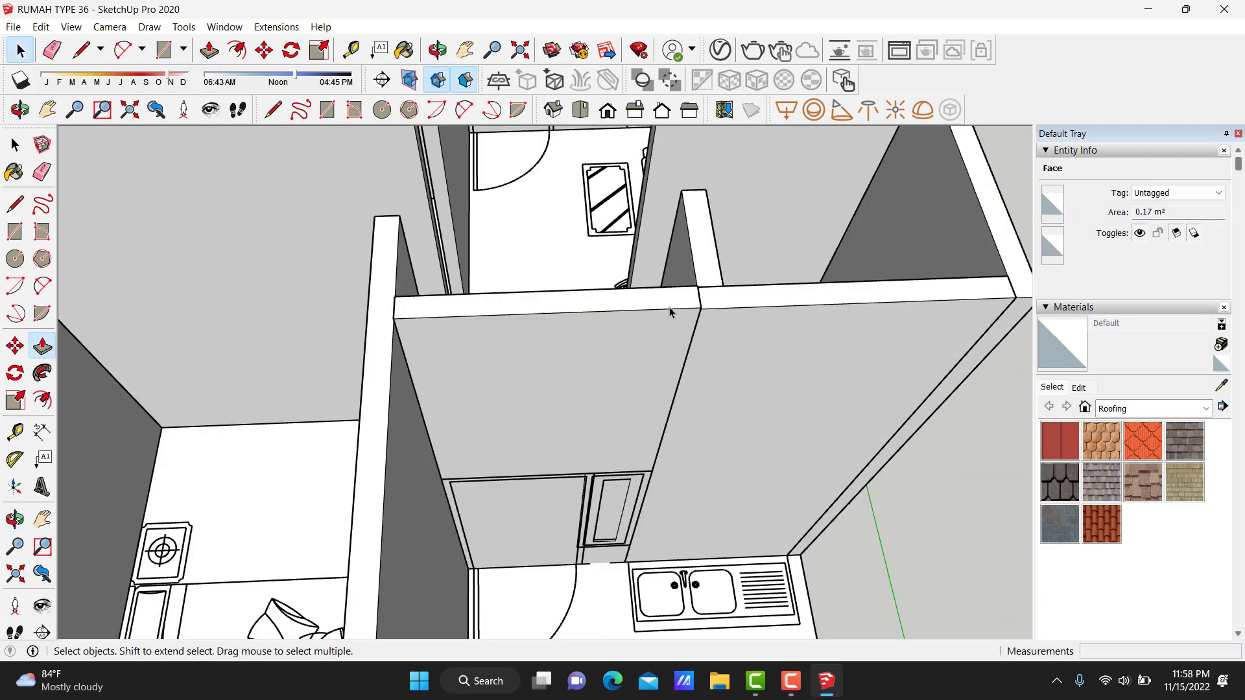
{"action": "triple_click", "coordinate": [672, 311]}
{"action": "right_click", "coordinate": [669, 310]}
Make the selected wall infill above the doorway into a group.
{"action": "left_click", "coordinate": [724, 442]}
{"action": "mouse_move", "coordinate": [724, 443]}
{"action": "middle_mouse_down"}
{"action": "mouse_move", "coordinate": [636, 395]}
{"action": "mouse_move", "coordinate": [680, 356]}
{"action": "mouse_move", "coordinate": [477, 433]}
{"action": "mouse_move", "coordinate": [932, 381]}
{"action": "mouse_move", "coordinate": [622, 289]}
{"action": "mouse_move", "coordinate": [668, 241]}
{"action": "mouse_move", "coordinate": [717, 430]}
{"action": "mouse_move", "coordinate": [484, 398]}
{"action": "mouse_move", "coordinate": [365, 502]}
{"action": "mouse_move", "coordinate": [499, 496]}
{"action": "middle_mouse_up"}
{"action": "scroll", "coordinate": [680, 356], "scroll_direction": "down", "scroll_amount": 3}
{"action": "scroll", "coordinate": [680, 356], "scroll_direction": "down", "scroll_amount": 3}
{"action": "scroll", "coordinate": [477, 433], "scroll_direction": "up", "scroll_amount": 3}
{"action": "scroll", "coordinate": [932, 381], "scroll_direction": "up", "scroll_amount": 3}
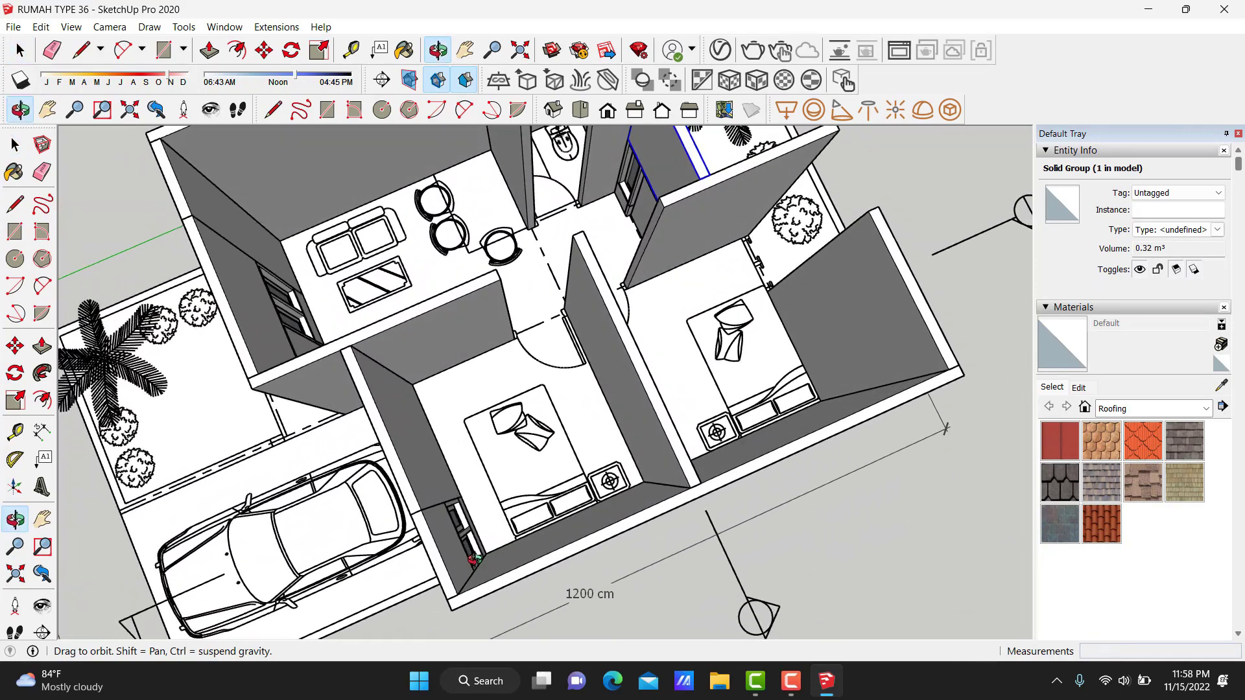
{"action": "scroll", "coordinate": [499, 496], "scroll_direction": "up", "scroll_amount": 3}
{"action": "scroll", "coordinate": [739, 209], "scroll_direction": "up", "scroll_amount": 2}
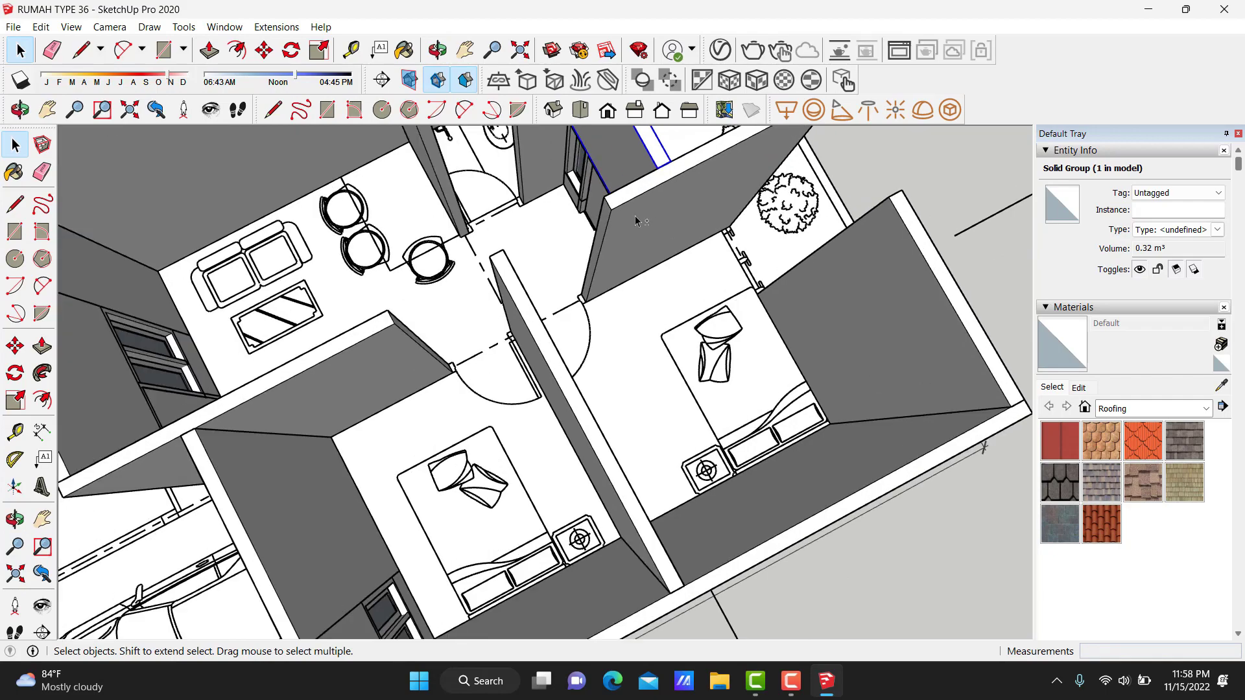
{"action": "scroll", "coordinate": [701, 221], "scroll_direction": "up", "scroll_amount": 1}
{"action": "scroll", "coordinate": [654, 237], "scroll_direction": "up", "scroll_amount": 2}
{"action": "scroll", "coordinate": [598, 256], "scroll_direction": "up", "scroll_amount": 2}
{"action": "scroll", "coordinate": [598, 256], "scroll_direction": "down", "scroll_amount": 3}
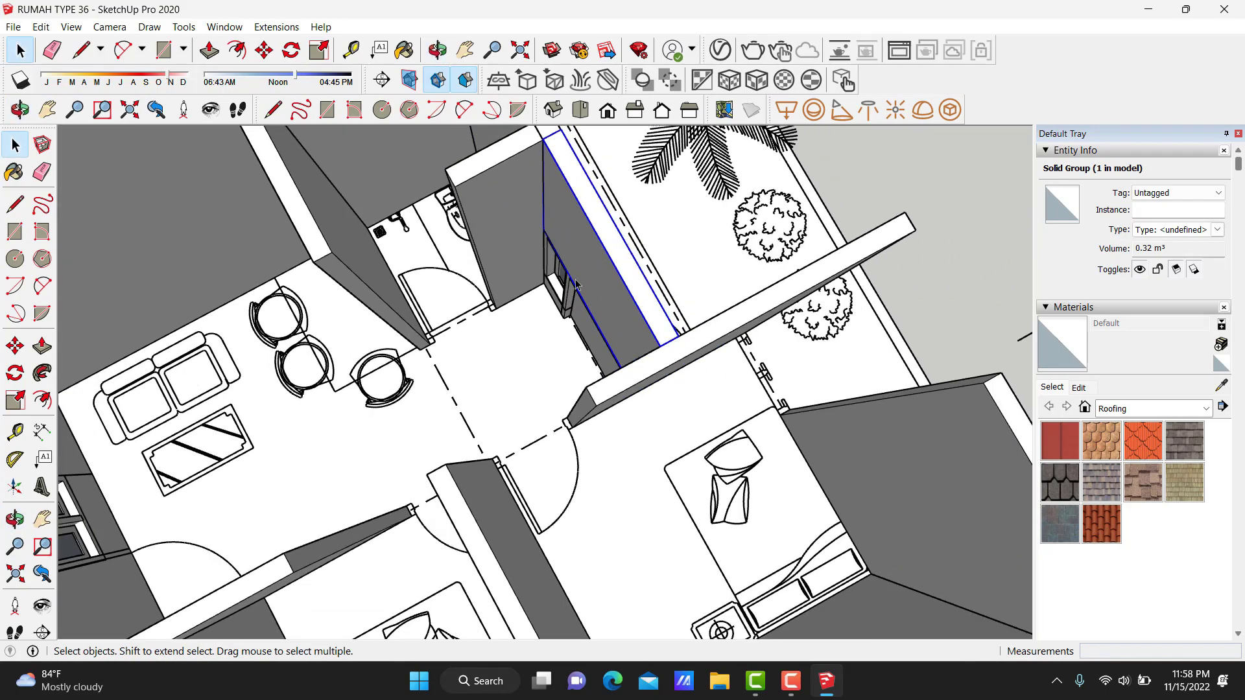
{"action": "scroll", "coordinate": [519, 324], "scroll_direction": "up", "scroll_amount": 2}
{"action": "scroll", "coordinate": [421, 389], "scroll_direction": "down", "scroll_amount": 3}
{"action": "scroll", "coordinate": [304, 485], "scroll_direction": "down", "scroll_amount": 1}
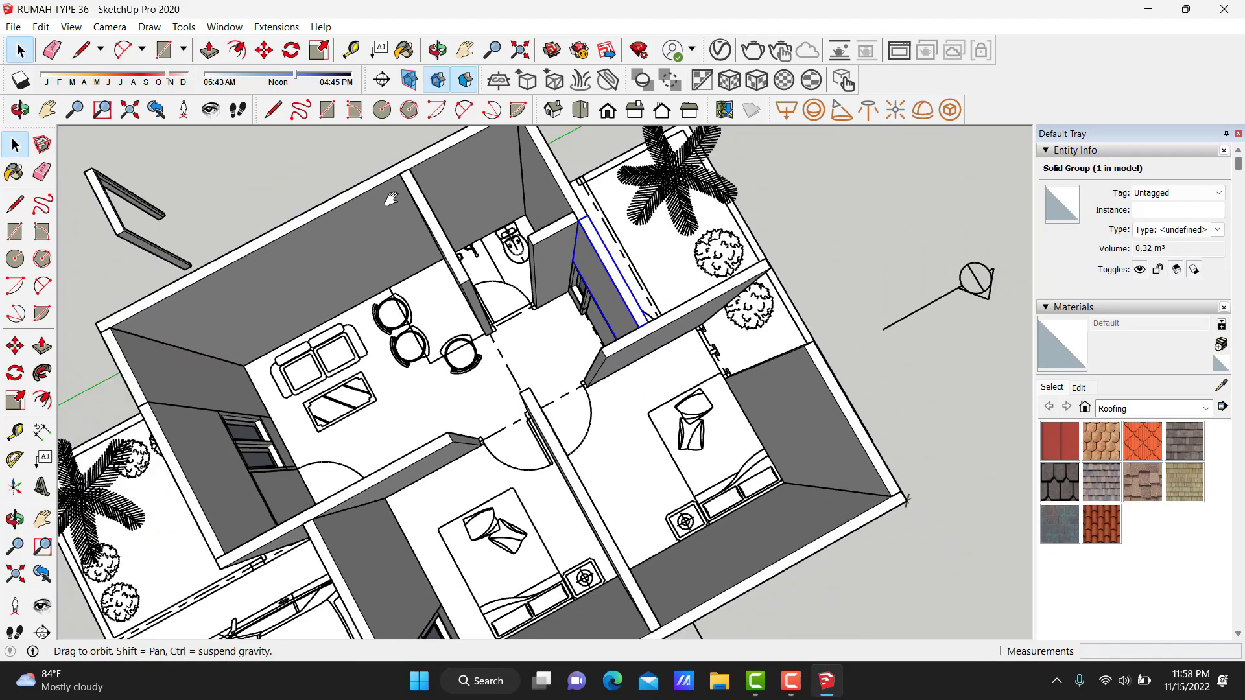
Combine the five carport-side two-panel door parts into a single group.
{"action": "middle_click_drag", "start_coordinate": [391, 199], "coordinate": [836, 279], "text": "shift"}
{"action": "scroll", "coordinate": [840, 276], "scroll_direction": "up", "scroll_amount": 1}
{"action": "scroll", "coordinate": [840, 276], "scroll_direction": "up", "scroll_amount": 1}
{"action": "scroll", "coordinate": [839, 276], "scroll_direction": "up", "scroll_amount": 2}
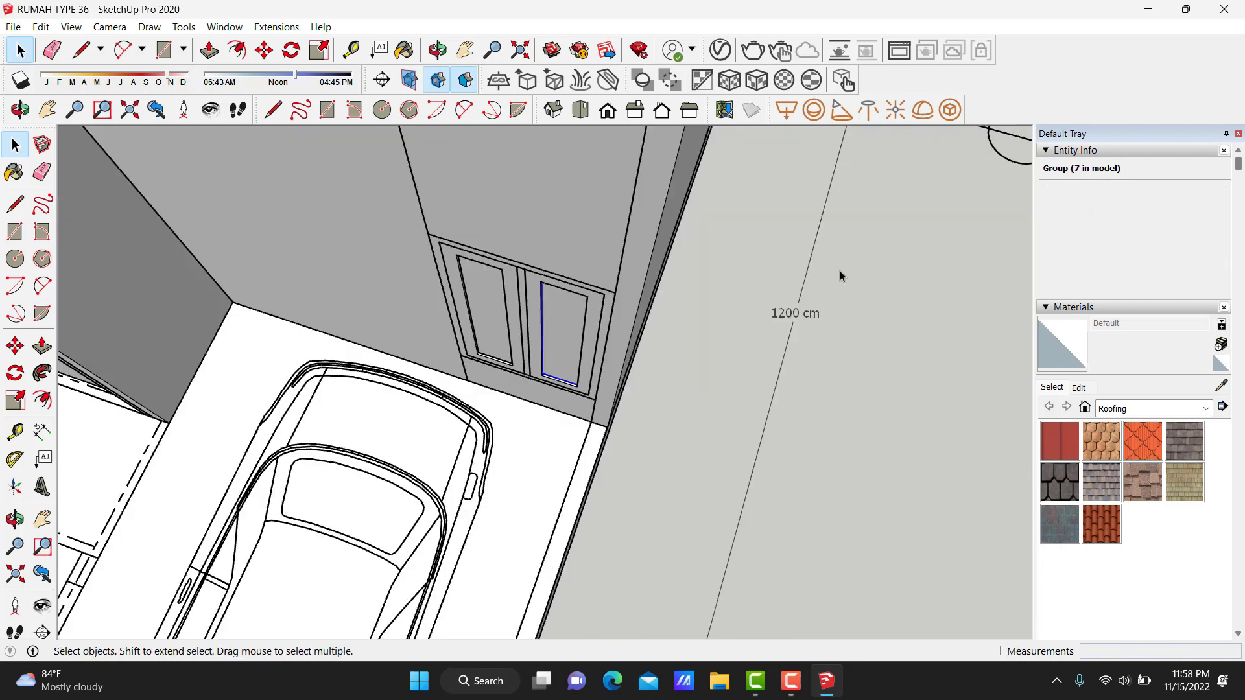
{"action": "scroll", "coordinate": [648, 299], "scroll_direction": "up", "scroll_amount": 1}
{"action": "scroll", "coordinate": [603, 317], "scroll_direction": "up", "scroll_amount": 2}
{"action": "left_click", "coordinate": [577, 292], "text": "shift"}
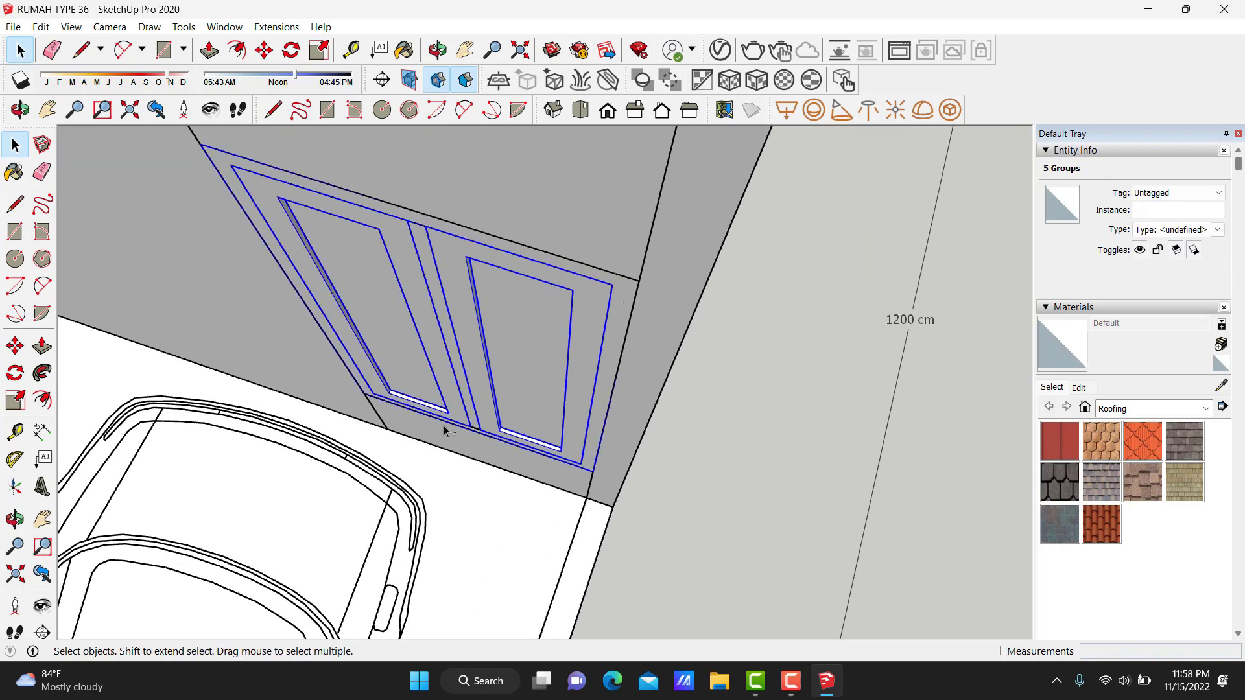
{"action": "scroll", "coordinate": [443, 426], "scroll_direction": "up", "scroll_amount": 2}
{"action": "scroll", "coordinate": [464, 436], "scroll_direction": "up", "scroll_amount": 1}
{"action": "left_click", "coordinate": [494, 396], "text": "shift"}
{"action": "right_click", "coordinate": [495, 394]}
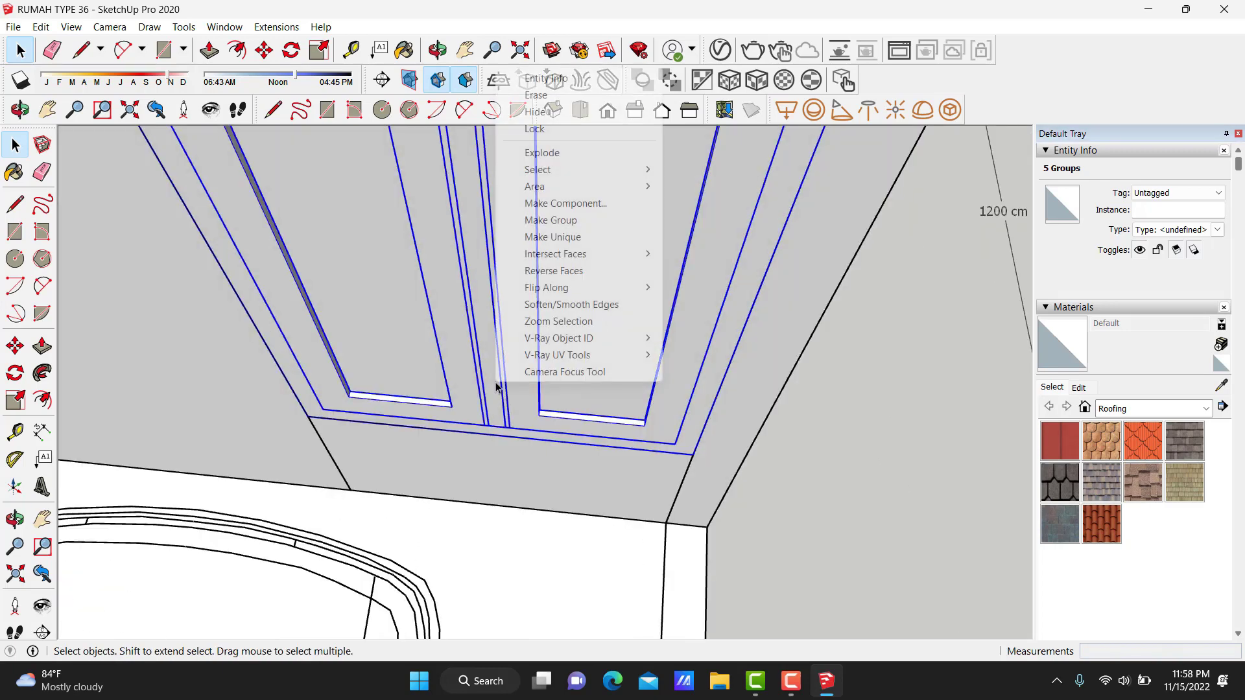
{"action": "left_click", "coordinate": [550, 220]}
{"action": "scroll", "coordinate": [514, 478], "scroll_direction": "down", "scroll_amount": 2}
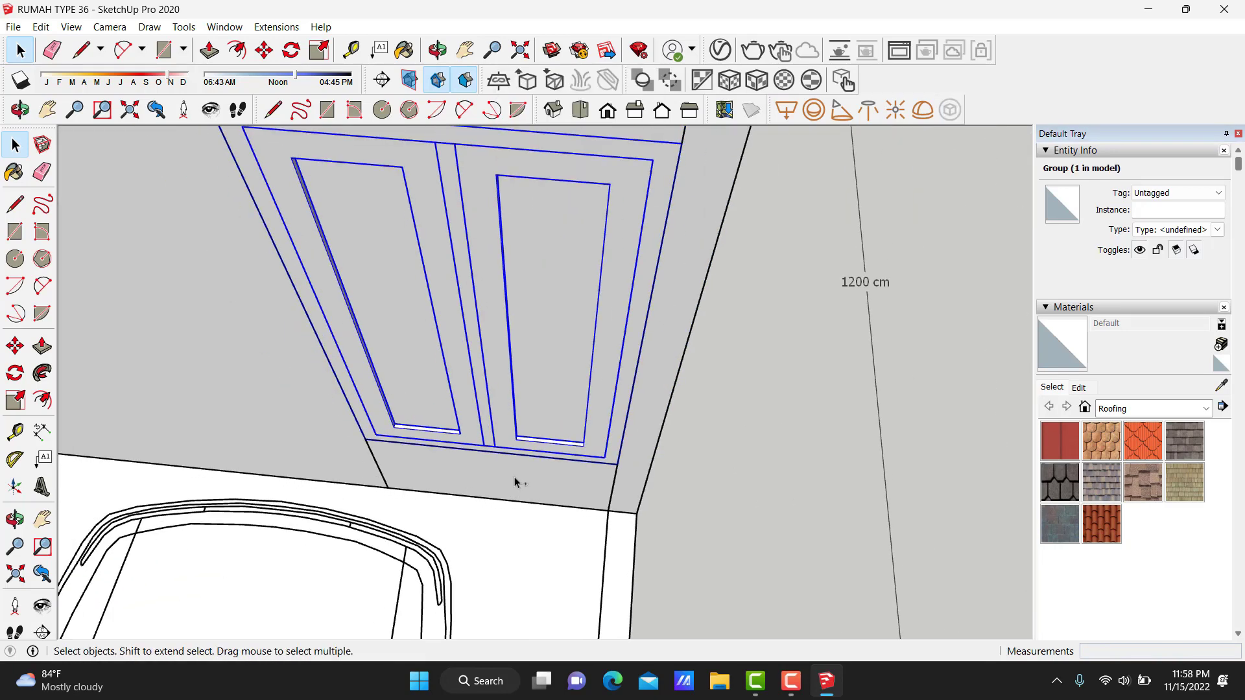
{"action": "scroll", "coordinate": [515, 391], "scroll_direction": "down", "scroll_amount": 2}
{"action": "scroll", "coordinate": [528, 289], "scroll_direction": "down", "scroll_amount": 3}
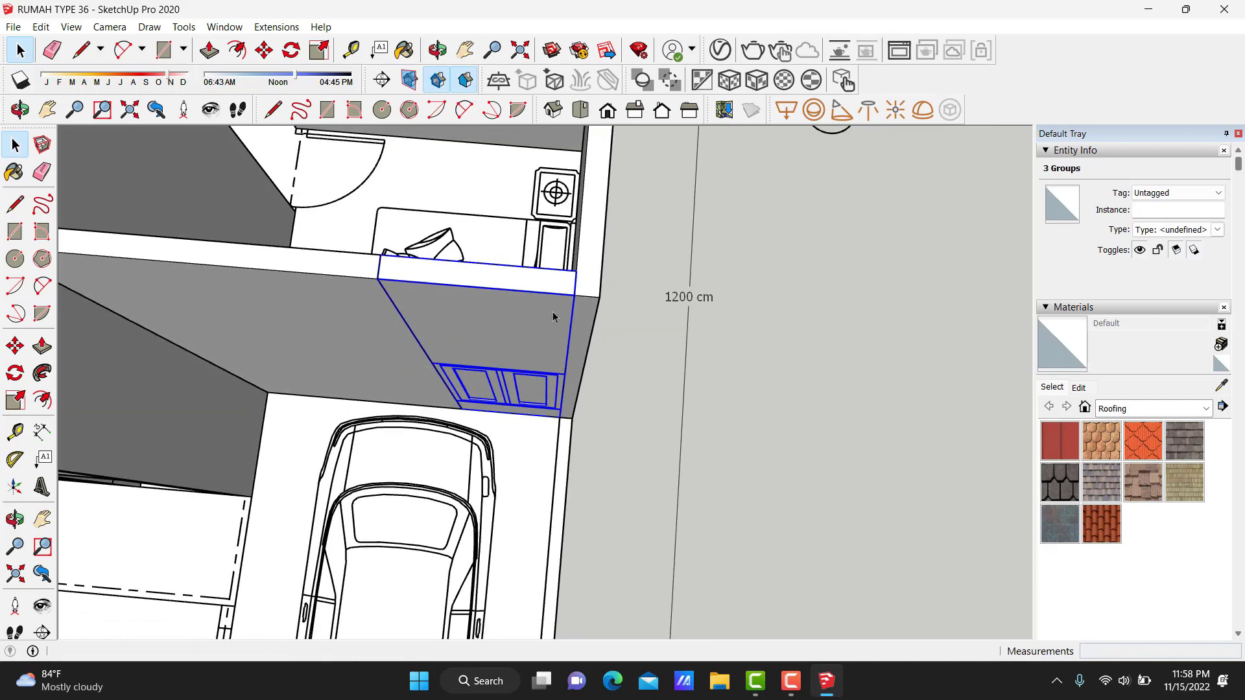
Copy the door, lintel and wall section groups onto the back bedroom wall.
{"action": "scroll", "coordinate": [556, 311], "scroll_direction": "up", "scroll_amount": 3}
{"action": "left_click", "coordinate": [568, 299], "text": "shift"}
{"action": "key", "text": "m"}
{"action": "scroll", "coordinate": [568, 299], "scroll_direction": "down", "scroll_amount": 3}
{"action": "key", "text": "ctrl"}
{"action": "left_click", "coordinate": [445, 509]}
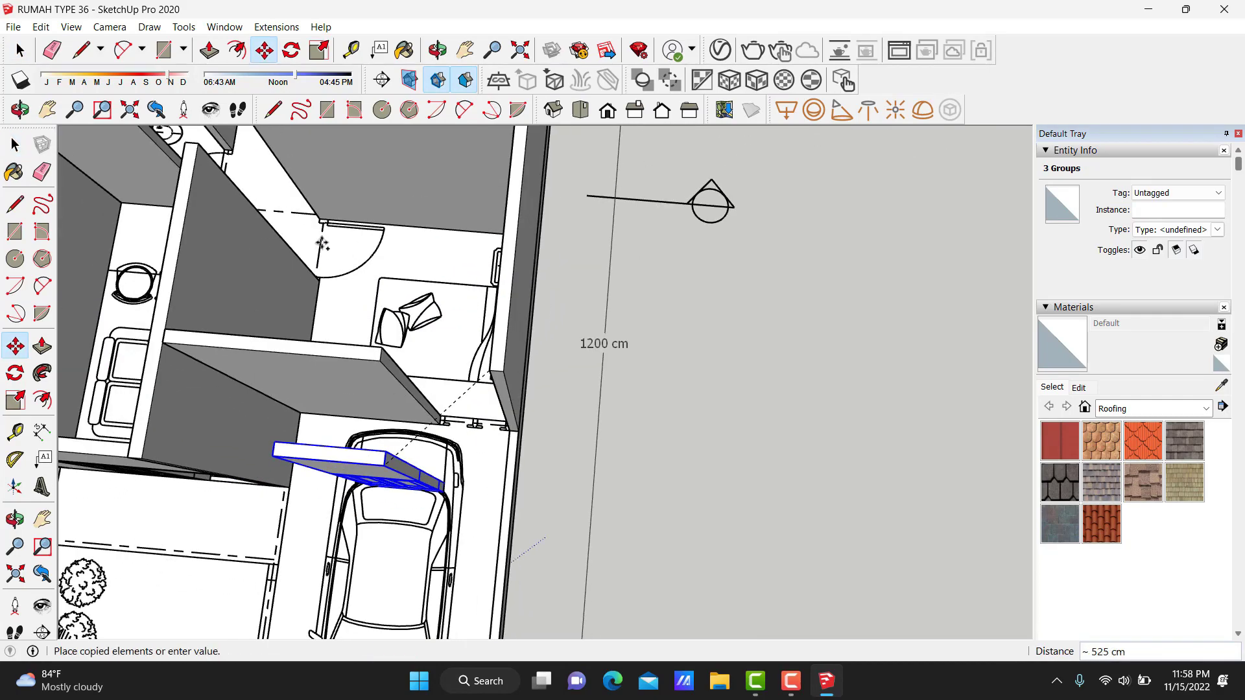
{"action": "middle_click_drag", "start_coordinate": [445, 454], "coordinate": [514, 398]}
{"action": "scroll", "coordinate": [516, 398], "scroll_direction": "up", "scroll_amount": 2}
{"action": "scroll", "coordinate": [557, 344], "scroll_direction": "up", "scroll_amount": 2}
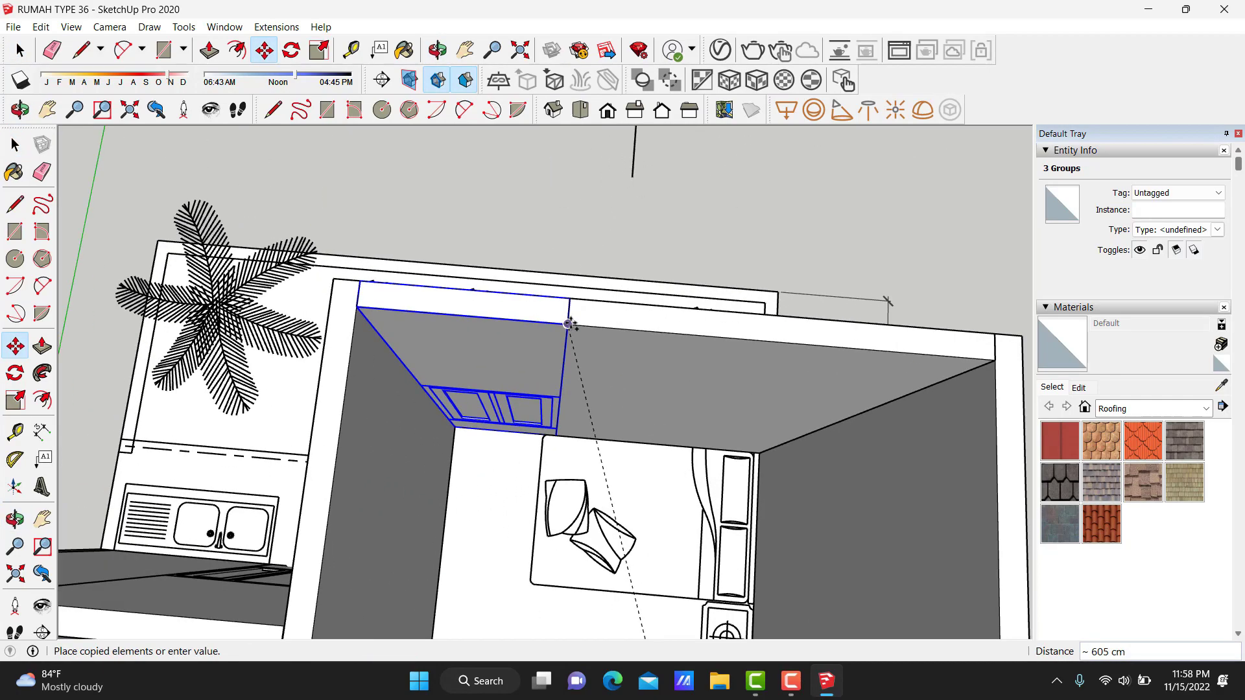
Flip the copied groups along the green direction and clear the selection.
{"action": "right_click", "coordinate": [527, 352]}
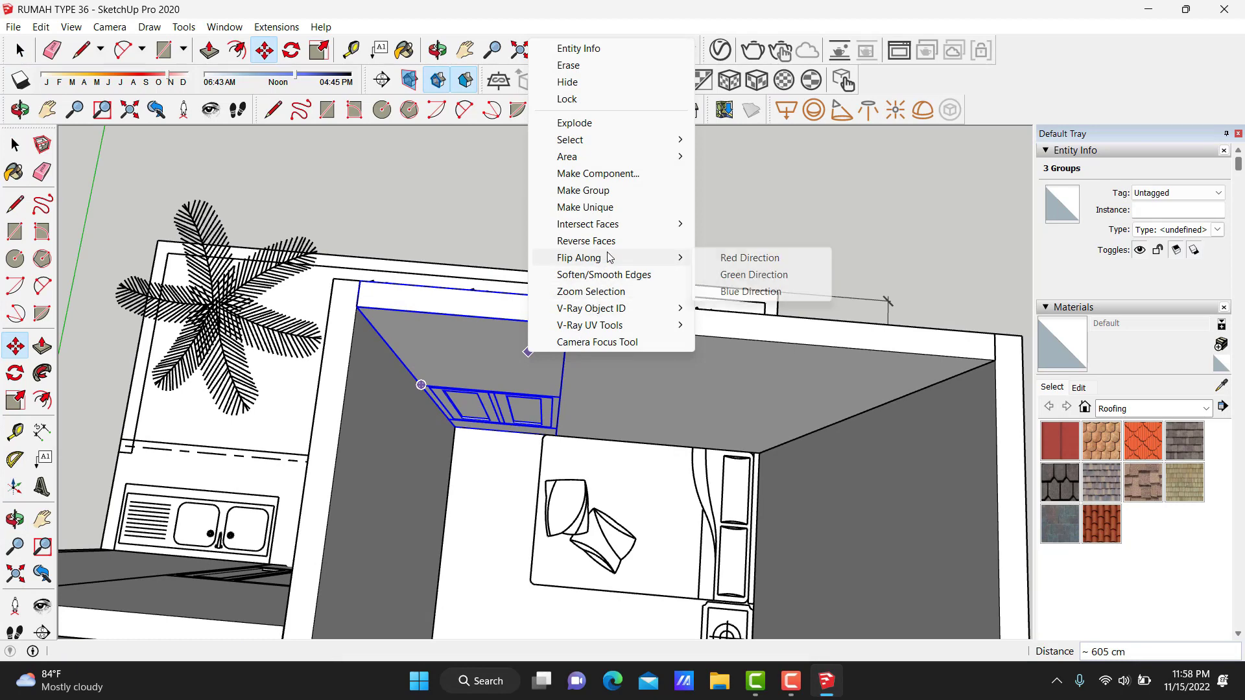
{"action": "mouse_move", "coordinate": [578, 258]}
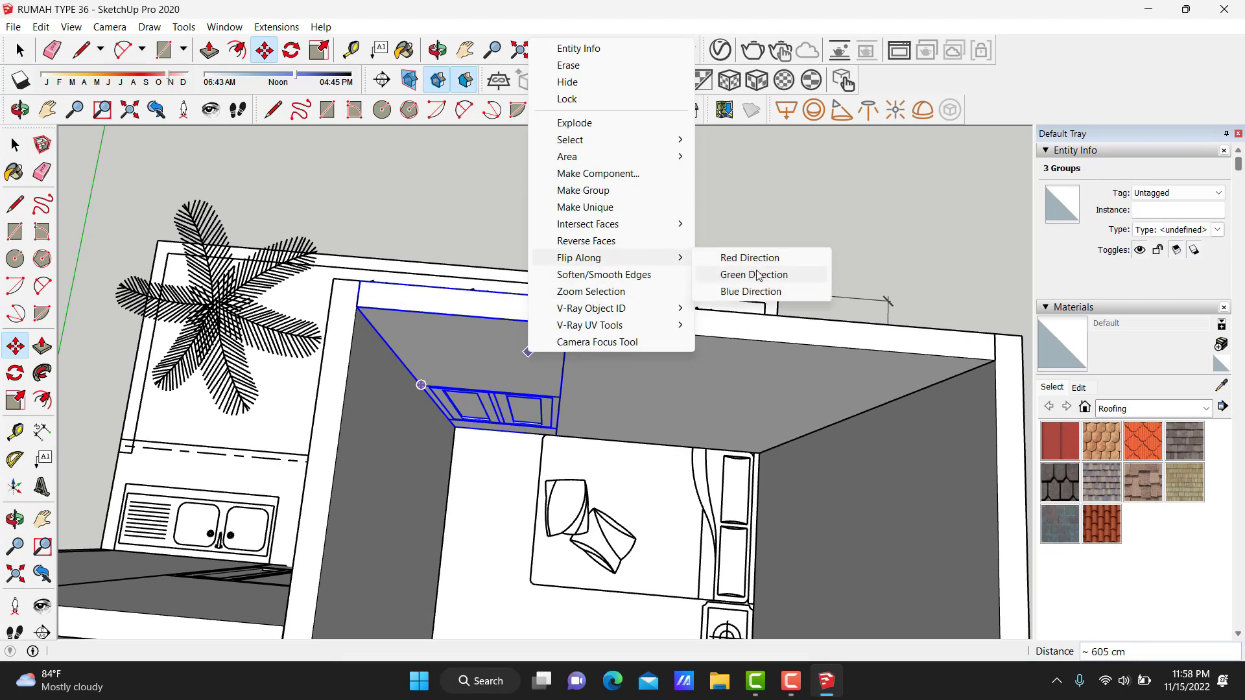
{"action": "left_click", "coordinate": [752, 275]}
{"action": "scroll", "coordinate": [565, 410], "scroll_direction": "down", "scroll_amount": 2}
{"action": "key", "text": "space"}
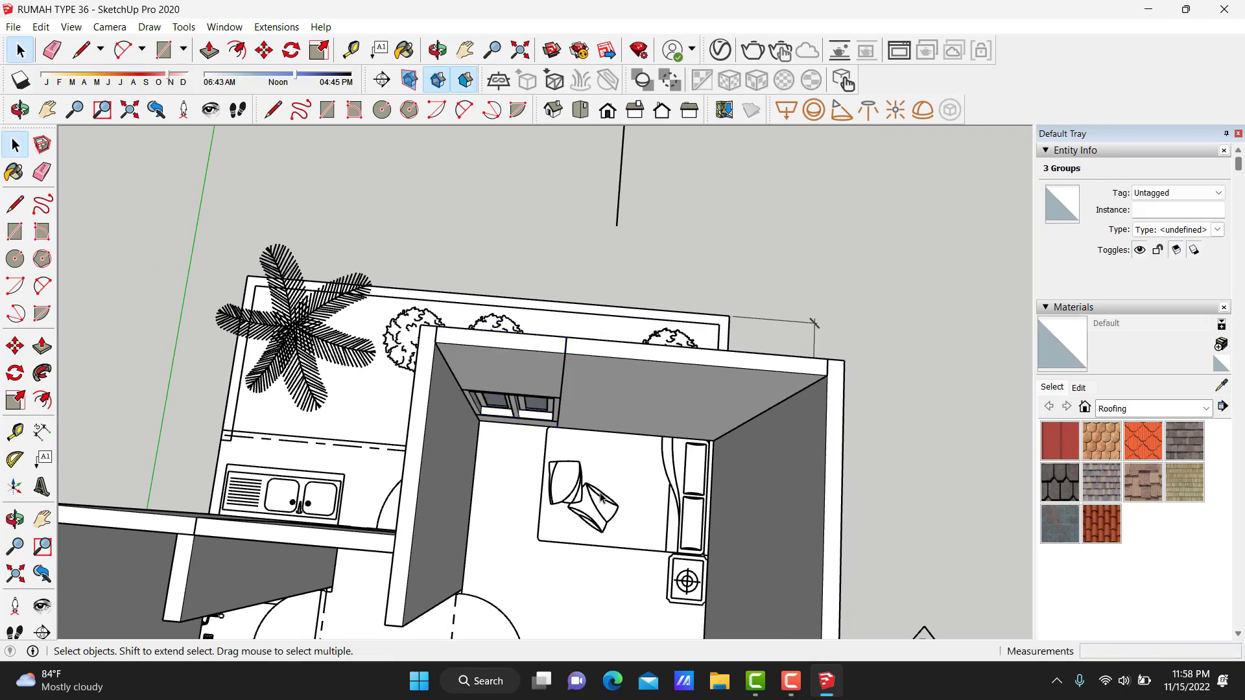
{"action": "scroll", "coordinate": [441, 253], "scroll_direction": "up", "scroll_amount": 5}
{"action": "key", "text": "Escape"}
{"action": "scroll", "coordinate": [431, 263], "scroll_direction": "down", "scroll_amount": 2}
{"action": "mouse_move", "coordinate": [559, 378]}
{"action": "middle_mouse_down"}
{"action": "mouse_move", "coordinate": [694, 325]}
{"action": "mouse_move", "coordinate": [650, 270]}
{"action": "middle_mouse_up"}
{"action": "scroll", "coordinate": [475, 409], "scroll_direction": "up", "scroll_amount": 2}
{"action": "scroll", "coordinate": [462, 499], "scroll_direction": "up", "scroll_amount": 2}
Select the spare window and door frame and move them clear of the walls.
{"action": "scroll", "coordinate": [461, 500], "scroll_direction": "down", "scroll_amount": 3}
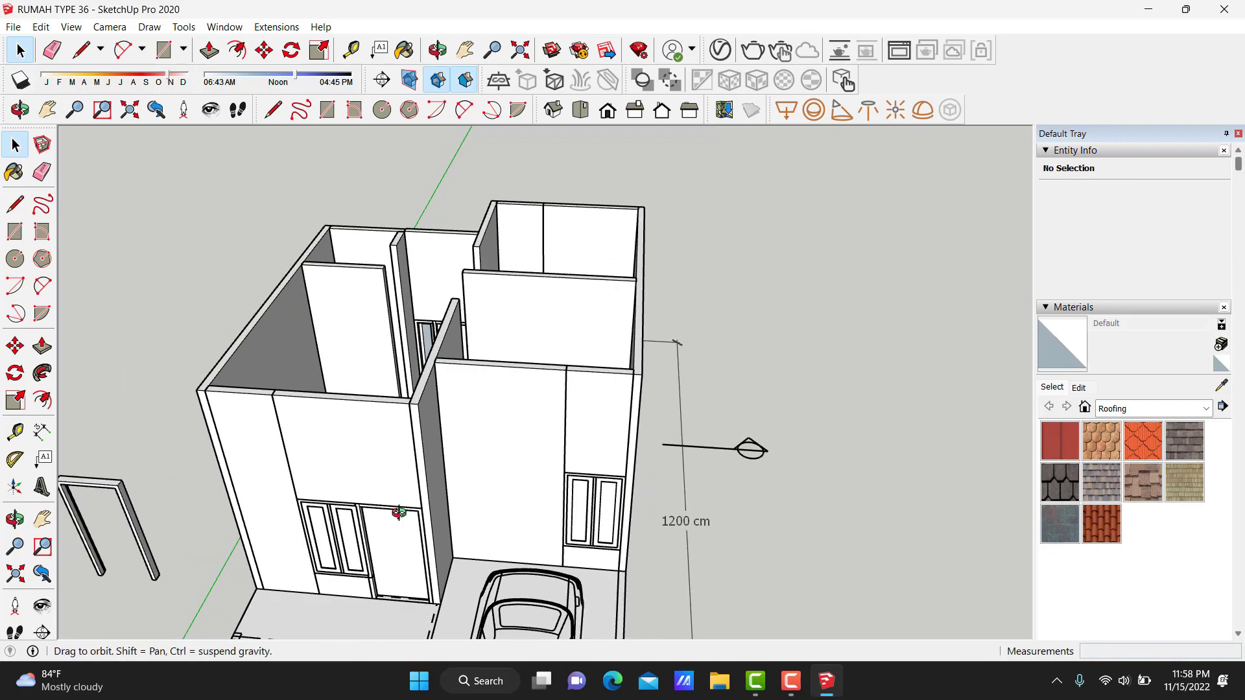
{"action": "mouse_move", "coordinate": [402, 361]}
{"action": "middle_mouse_down"}
{"action": "mouse_move", "coordinate": [554, 415]}
{"action": "mouse_move", "coordinate": [534, 252]}
{"action": "middle_mouse_up"}
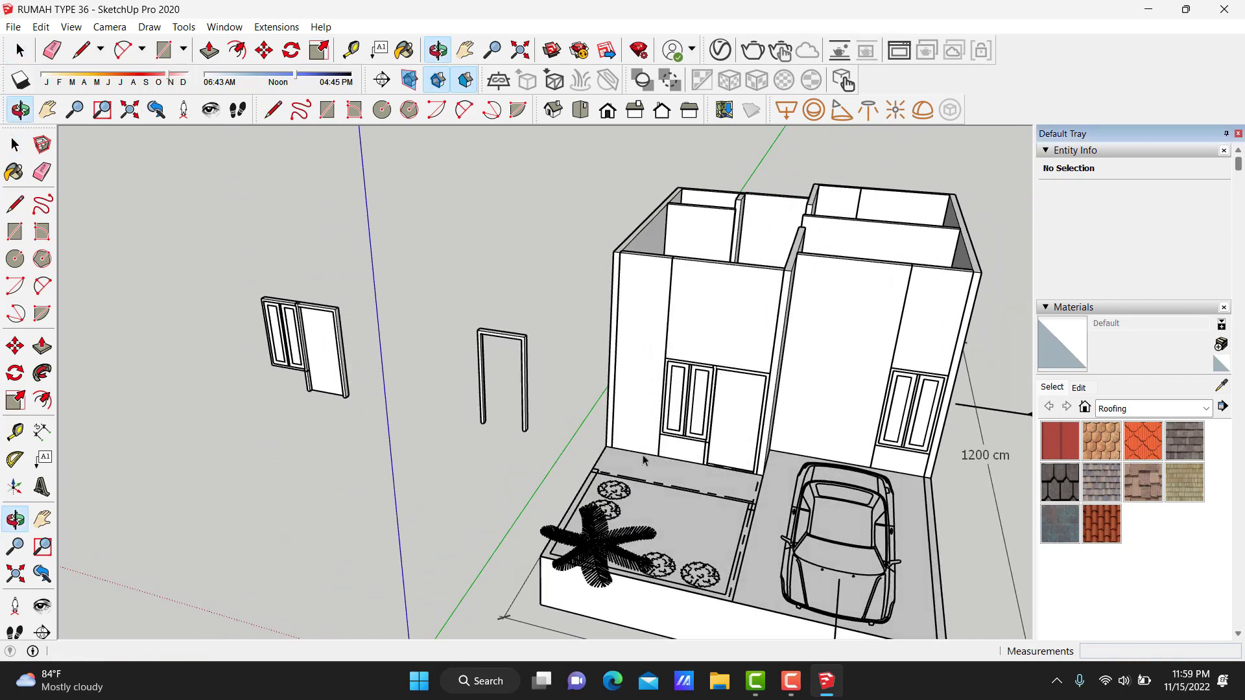
{"action": "left_click_drag", "start_coordinate": [533, 246], "coordinate": [169, 475]}
{"action": "key", "text": "m"}
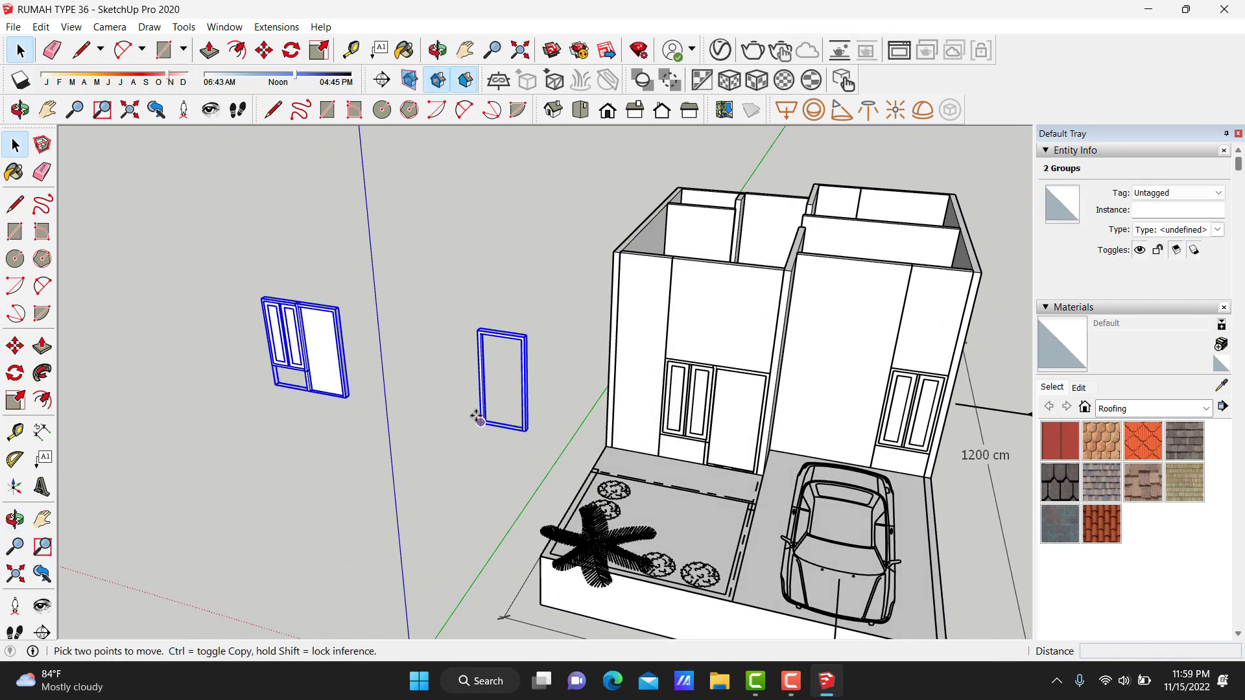
{"action": "left_click", "coordinate": [483, 425]}
{"action": "left_click", "coordinate": [238, 391]}
{"action": "scroll", "coordinate": [328, 308], "scroll_direction": "down", "scroll_amount": 2}
{"action": "key", "text": "space"}
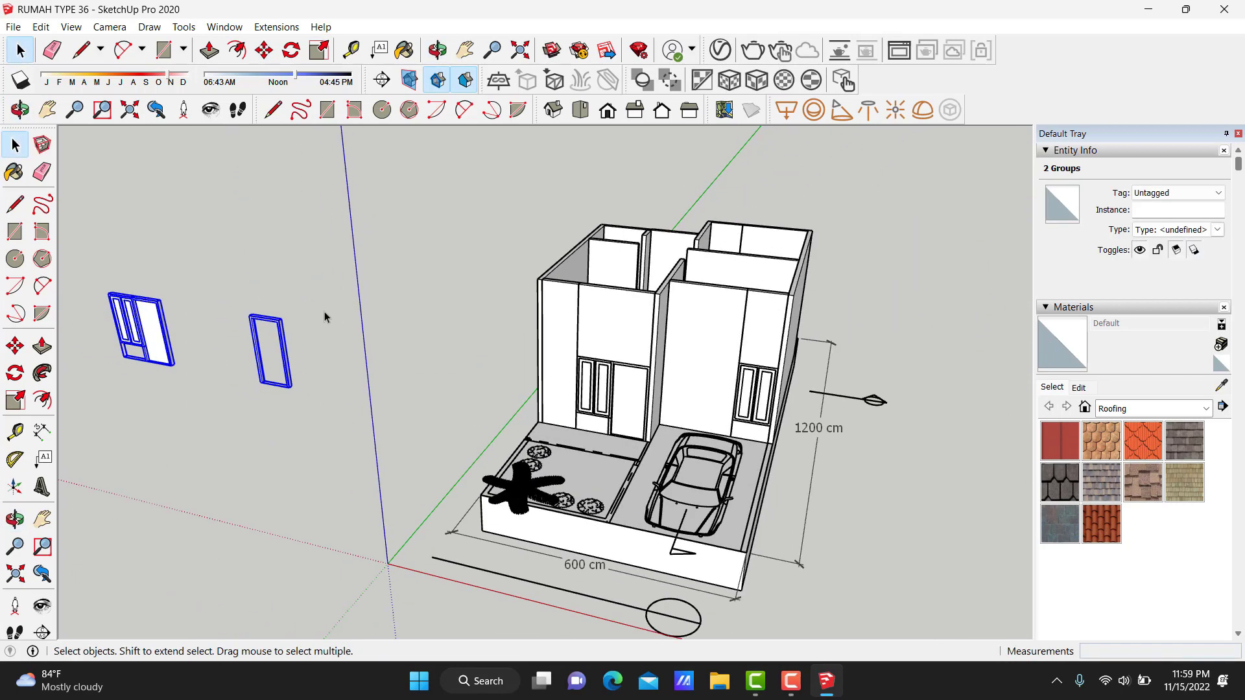
Delete the spare window and door frame groups.
{"action": "key", "text": "Delete"}
{"action": "scroll", "coordinate": [646, 450], "scroll_direction": "up", "scroll_amount": 3}
{"action": "mouse_move", "coordinate": [734, 379]}
{"action": "middle_mouse_down"}
{"action": "mouse_move", "coordinate": [703, 411]}
{"action": "mouse_move", "coordinate": [636, 302]}
{"action": "mouse_move", "coordinate": [764, 298]}
{"action": "mouse_move", "coordinate": [528, 244]}
{"action": "mouse_move", "coordinate": [801, 189]}
{"action": "mouse_move", "coordinate": [512, 208]}
{"action": "mouse_move", "coordinate": [635, 272]}
{"action": "mouse_move", "coordinate": [503, 305]}
{"action": "mouse_move", "coordinate": [634, 186]}
{"action": "mouse_move", "coordinate": [584, 203]}
{"action": "mouse_move", "coordinate": [721, 300]}
{"action": "mouse_move", "coordinate": [670, 361]}
{"action": "mouse_move", "coordinate": [671, 298]}
{"action": "mouse_move", "coordinate": [650, 305]}
{"action": "mouse_move", "coordinate": [642, 332]}
{"action": "middle_mouse_up"}
{"action": "scroll", "coordinate": [721, 301], "scroll_direction": "up", "scroll_amount": 2}
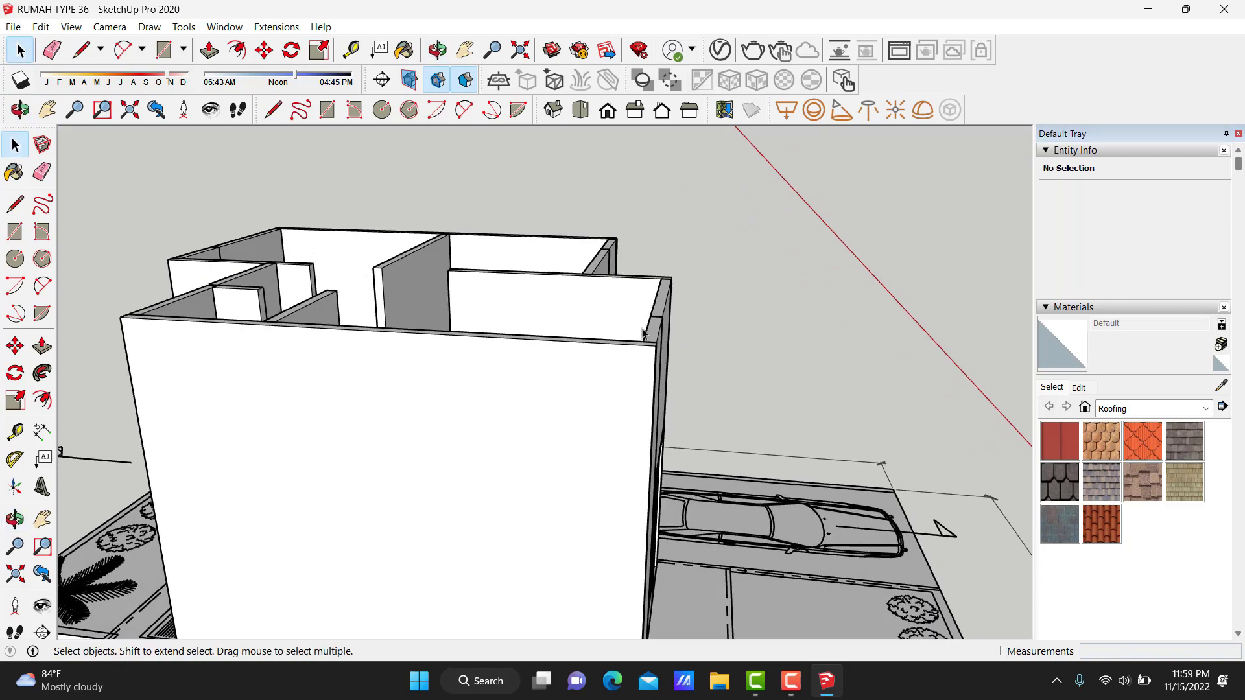
Draw a 150 cm vertical line up from the wall corner.
{"action": "key", "text": "l"}
{"action": "scroll", "coordinate": [660, 355], "scroll_direction": "up", "scroll_amount": 2}
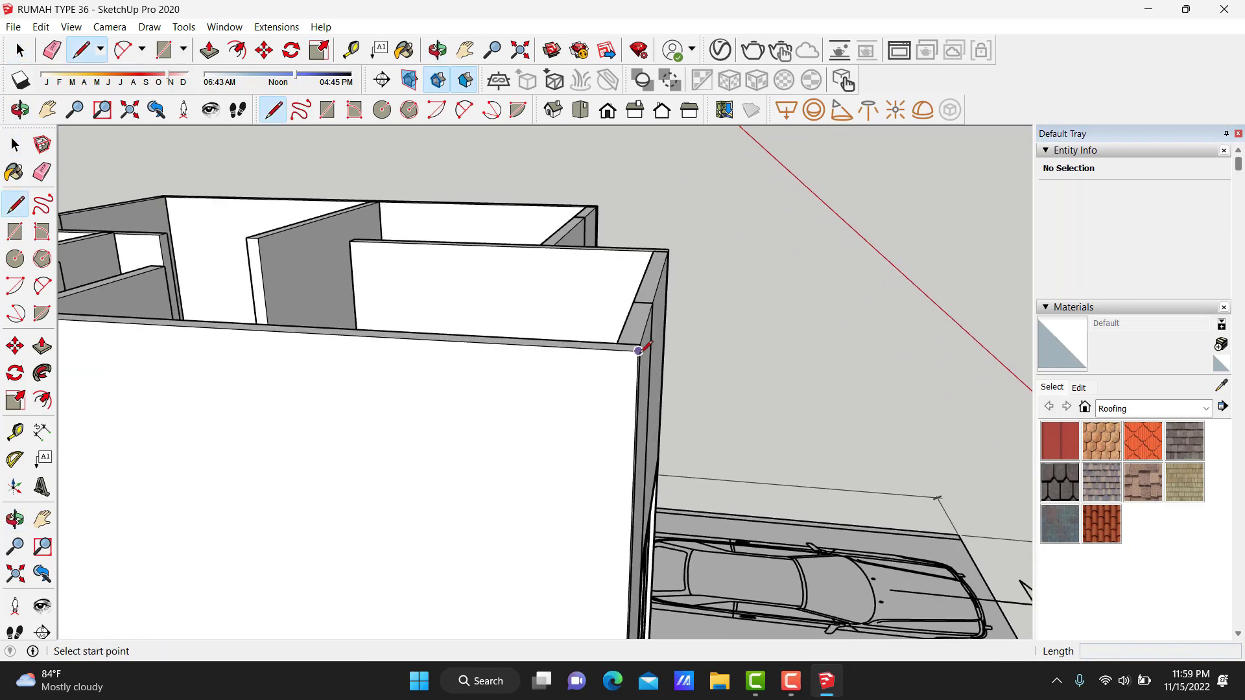
{"action": "left_click", "coordinate": [639, 350]}
{"action": "type", "text": "150"}
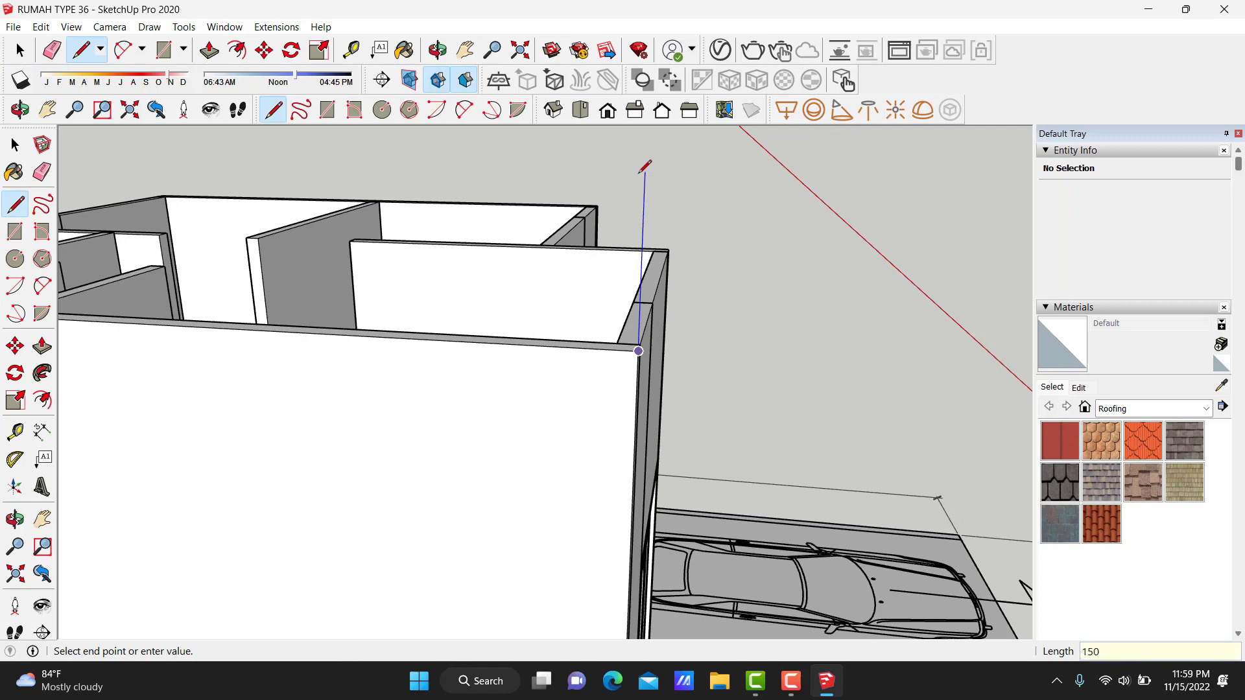
{"action": "middle_click_drag", "start_coordinate": [644, 168], "coordinate": [589, 228]}
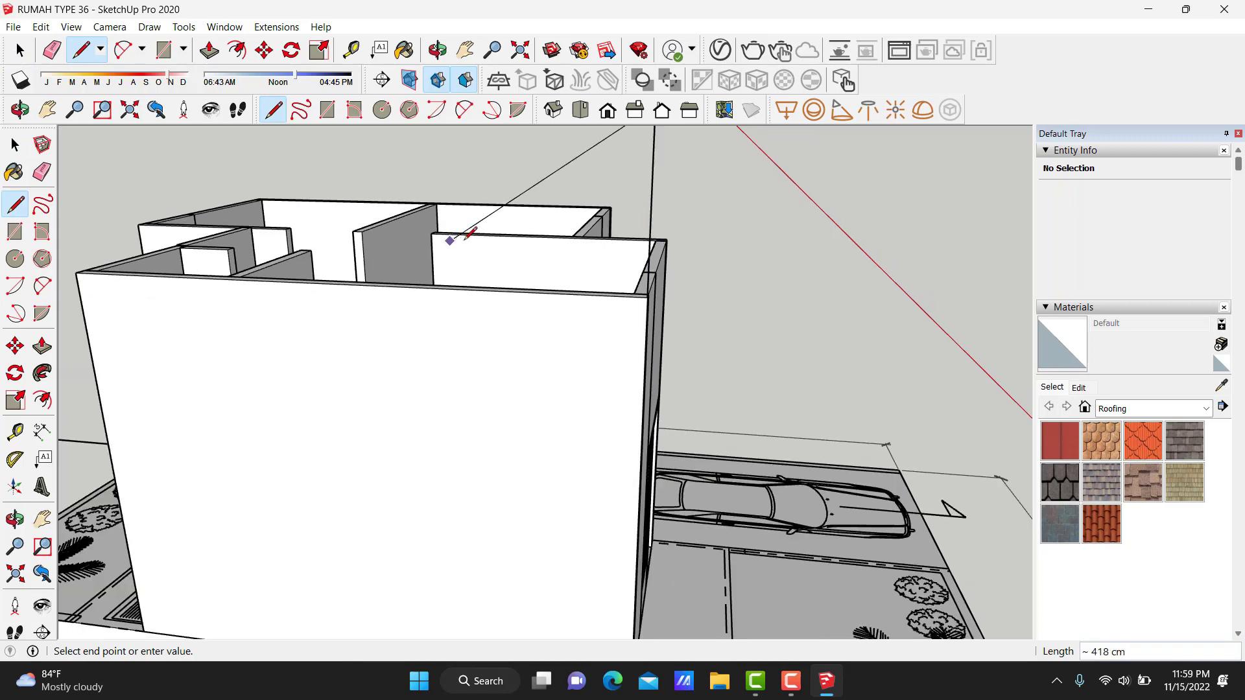
{"action": "scroll", "coordinate": [654, 272], "scroll_direction": "up", "scroll_amount": 2}
{"action": "scroll", "coordinate": [642, 279], "scroll_direction": "up", "scroll_amount": 2}
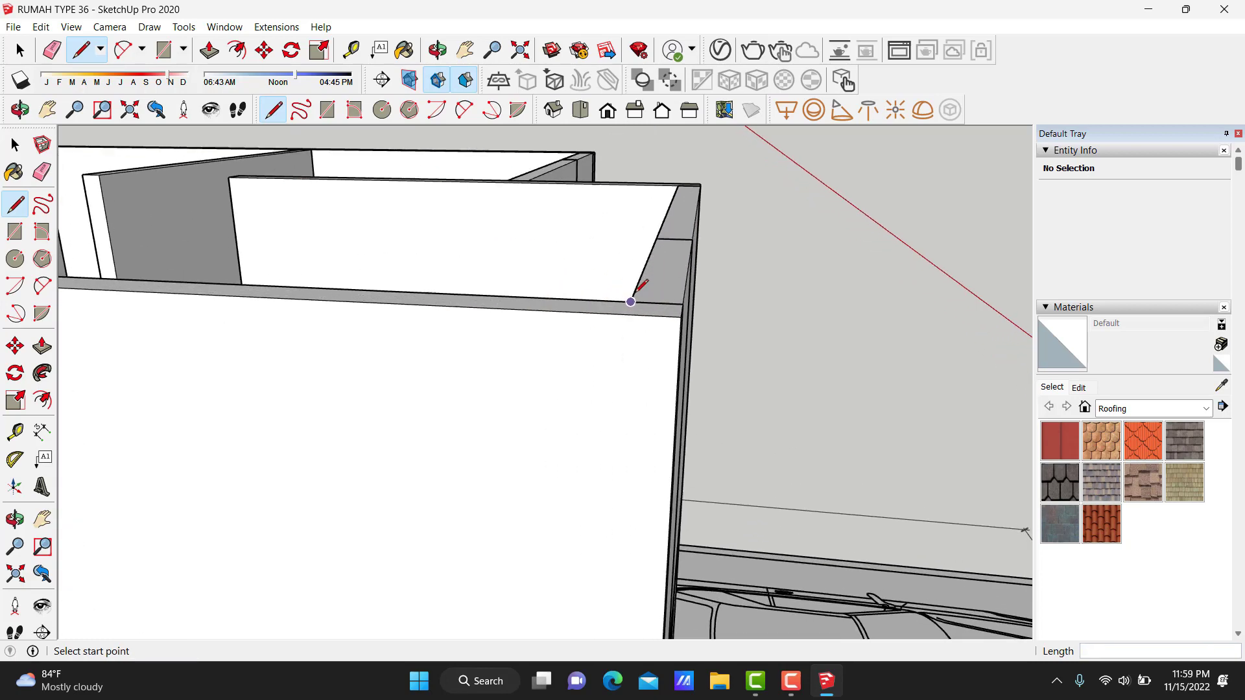
{"action": "scroll", "coordinate": [638, 289], "scroll_direction": "up", "scroll_amount": 1}
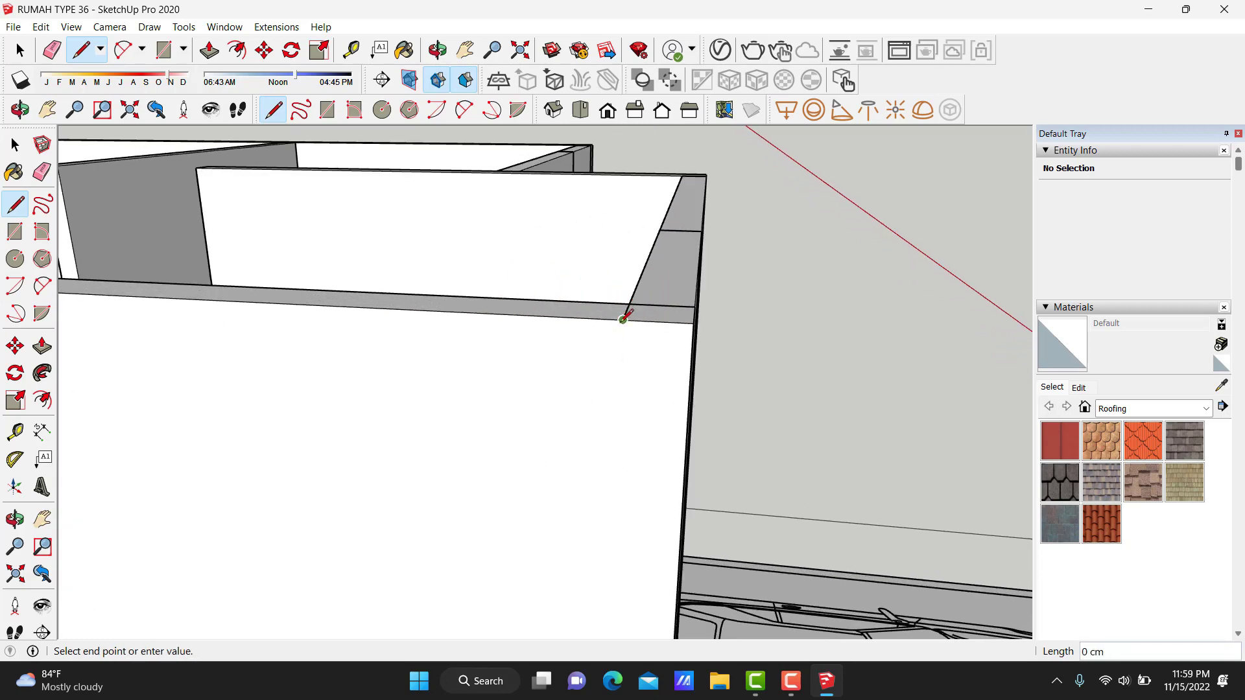
{"action": "key", "text": "Escape"}
{"action": "middle_click_drag", "start_coordinate": [608, 194], "coordinate": [622, 315]}
{"action": "left_click", "coordinate": [623, 346]}
{"action": "type", "text": "150"}
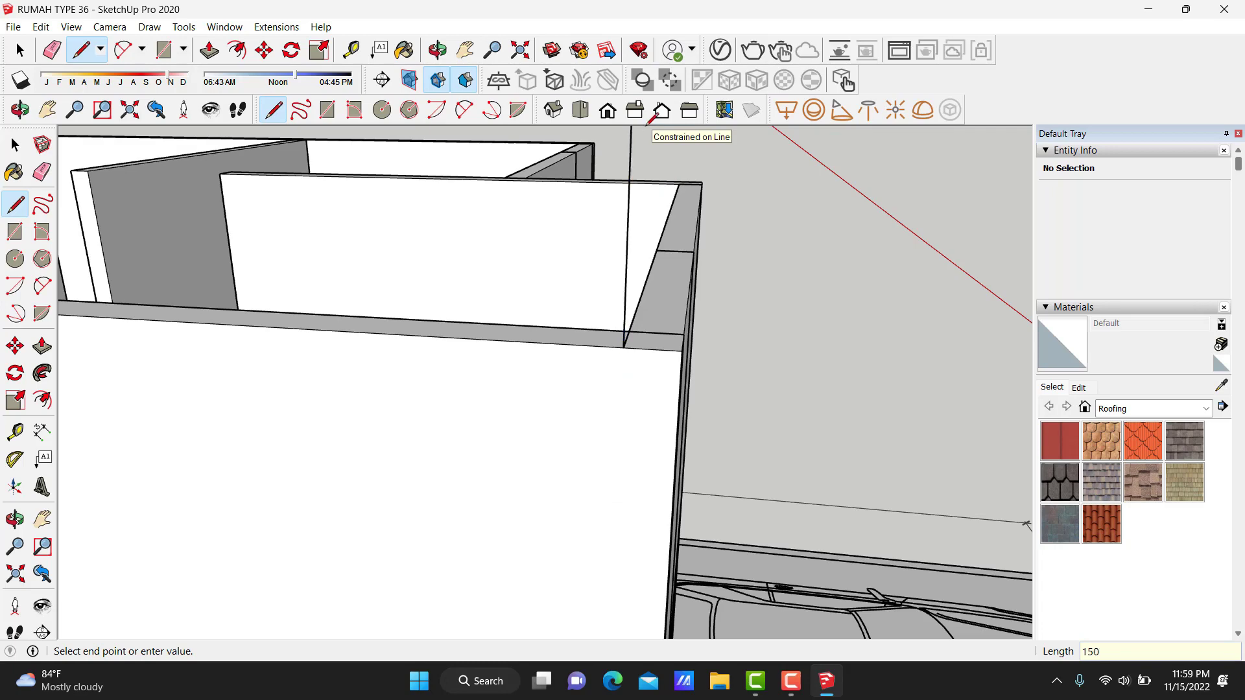
{"action": "key", "text": "Return"}
{"action": "scroll", "coordinate": [686, 264], "scroll_direction": "down", "scroll_amount": 5}
Draw lines to the far wall corners, closing a trial sloped face across the walls.
{"action": "middle_click_drag", "start_coordinate": [436, 458], "coordinate": [258, 422]}
{"action": "key", "text": "Escape"}
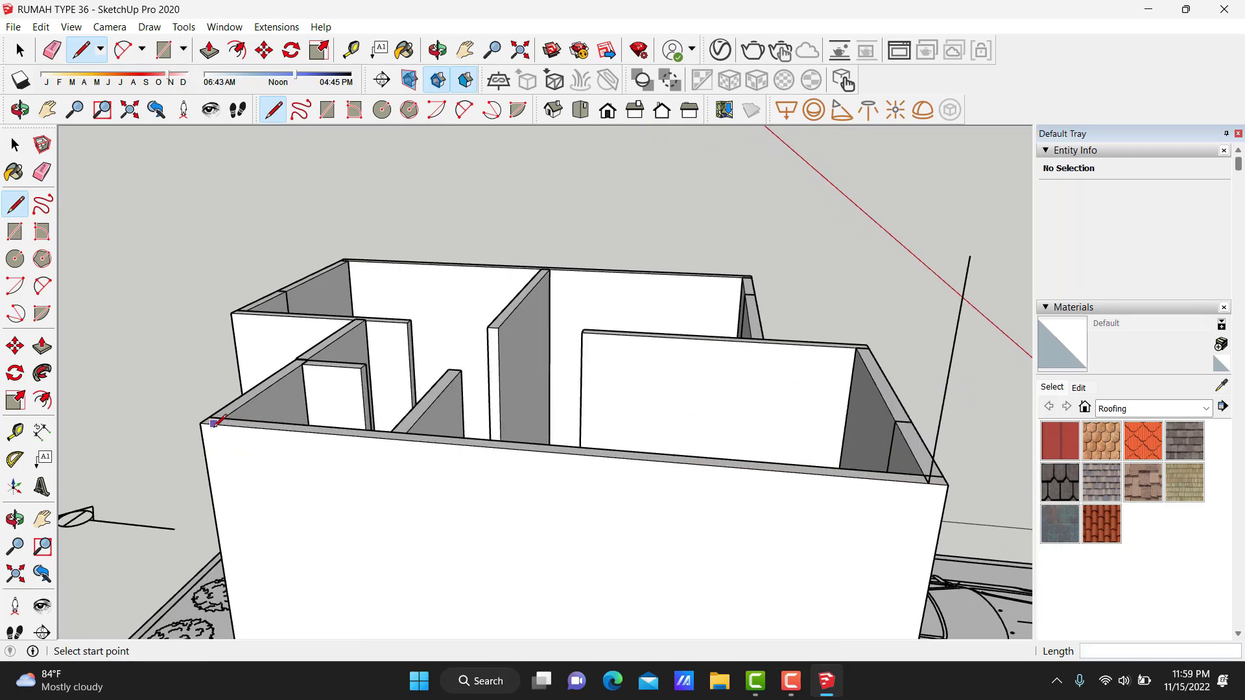
{"action": "scroll", "coordinate": [215, 424], "scroll_direction": "up", "scroll_amount": 1}
{"action": "left_click", "coordinate": [201, 422]}
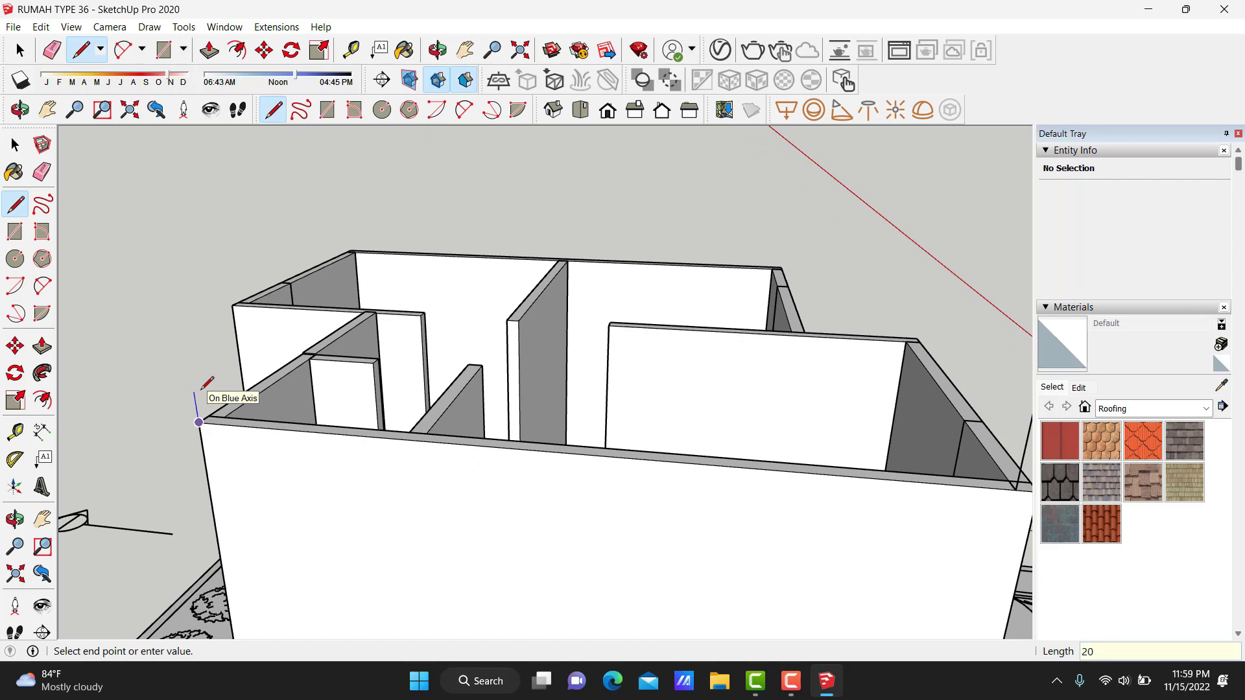
{"action": "scroll", "coordinate": [194, 395], "scroll_direction": "down", "scroll_amount": 1}
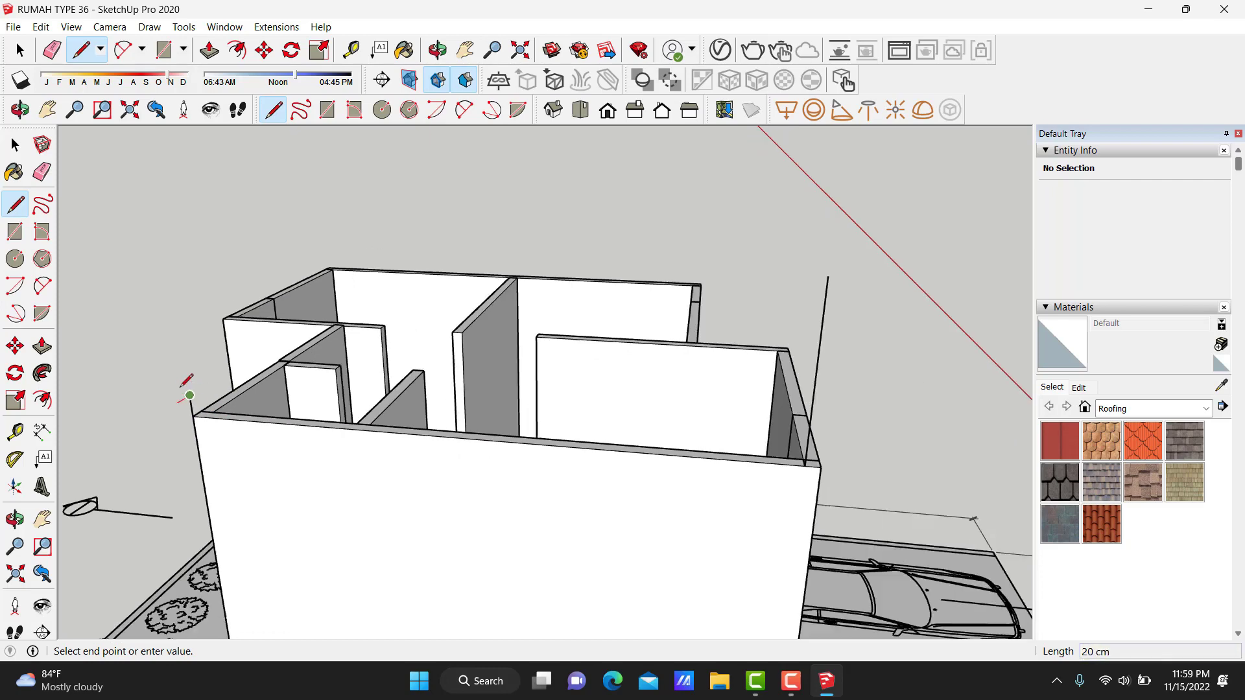
{"action": "scroll", "coordinate": [194, 396], "scroll_direction": "down", "scroll_amount": 1}
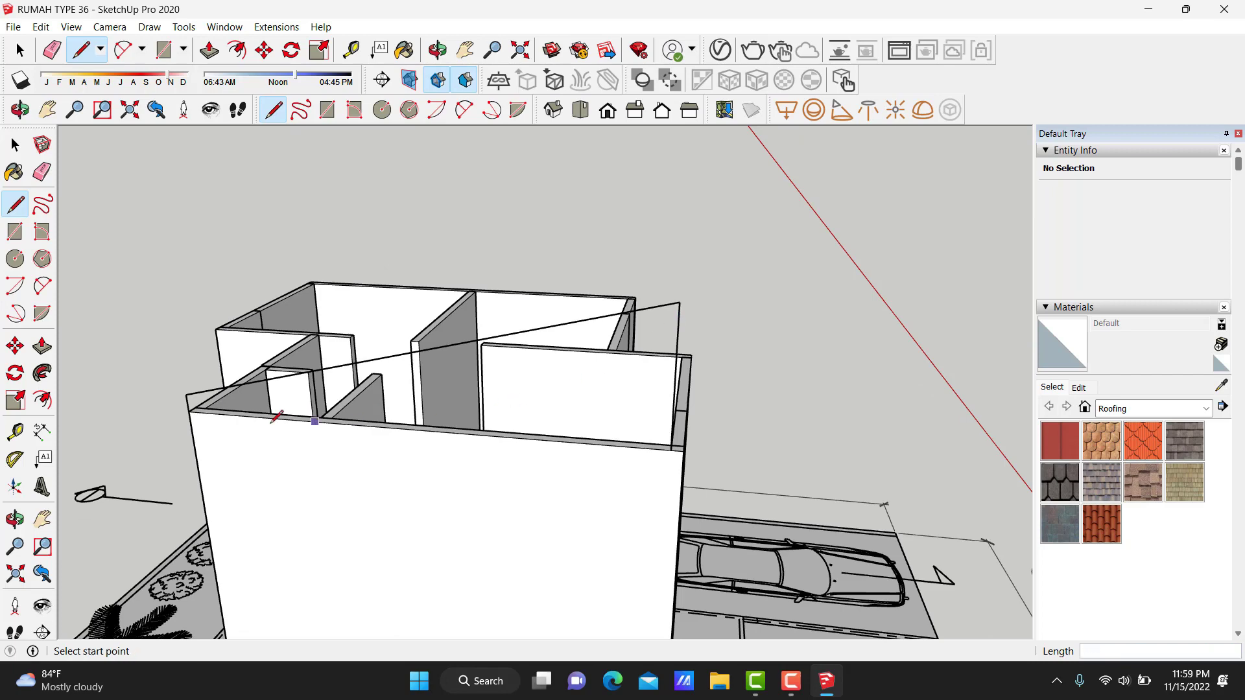
{"action": "scroll", "coordinate": [198, 406], "scroll_direction": "up", "scroll_amount": 1}
{"action": "left_click", "coordinate": [187, 407]}
{"action": "scroll", "coordinate": [717, 420], "scroll_direction": "up", "scroll_amount": 1}
{"action": "scroll", "coordinate": [716, 420], "scroll_direction": "up", "scroll_amount": 1}
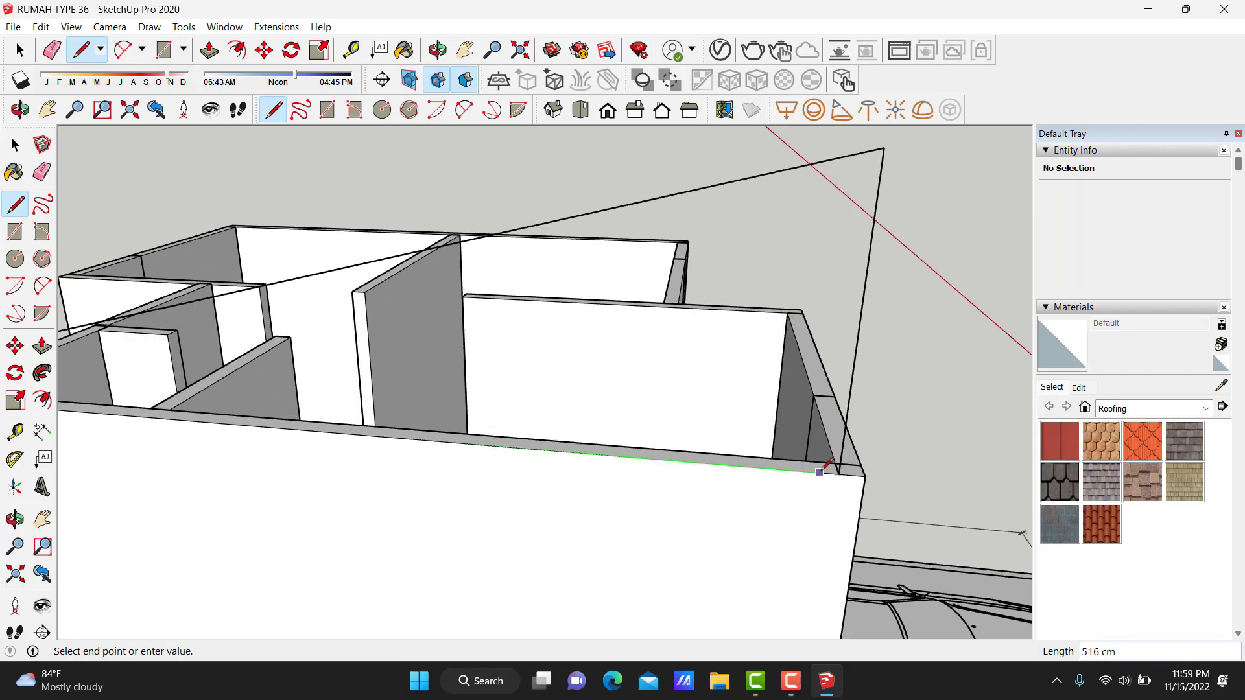
{"action": "left_click", "coordinate": [838, 474]}
{"action": "key", "text": "space"}
Discard the trial sloped face and its edges.
{"action": "mouse_move", "coordinate": [839, 473]}
{"action": "middle_mouse_down"}
{"action": "mouse_move", "coordinate": [443, 423]}
{"action": "mouse_move", "coordinate": [204, 294]}
{"action": "mouse_move", "coordinate": [278, 336]}
{"action": "middle_mouse_up"}
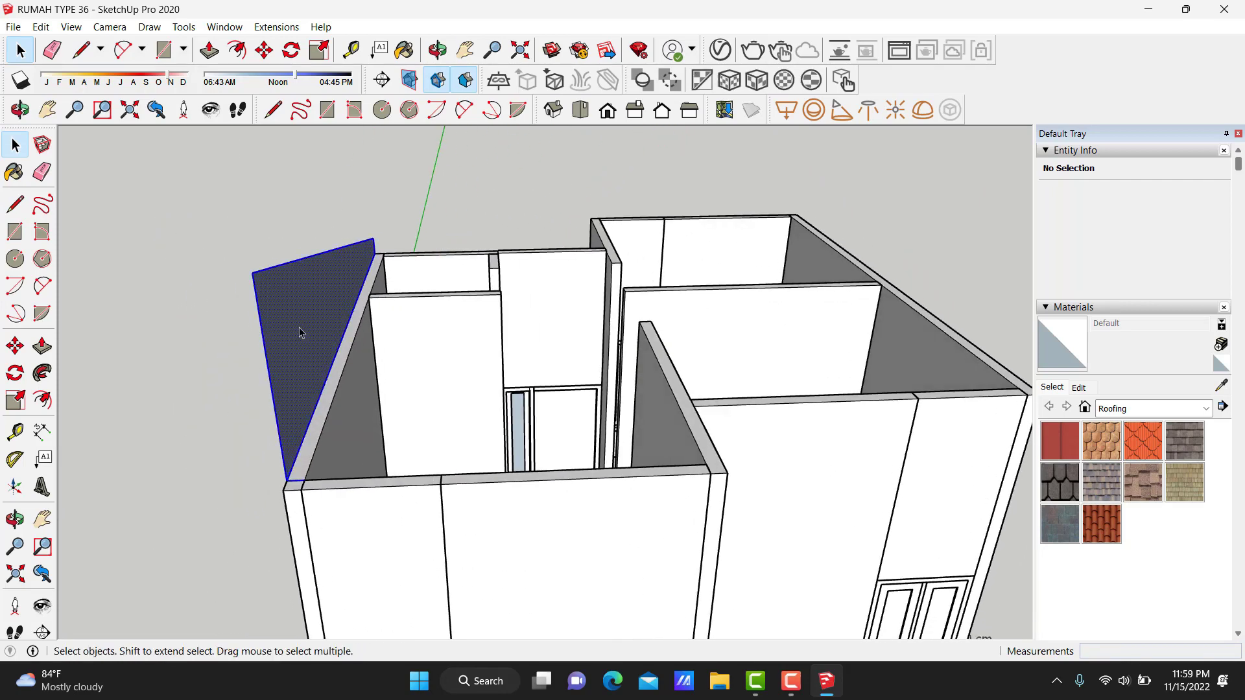
{"action": "key", "text": "space"}
{"action": "scroll", "coordinate": [298, 337], "scroll_direction": "down", "scroll_amount": 1}
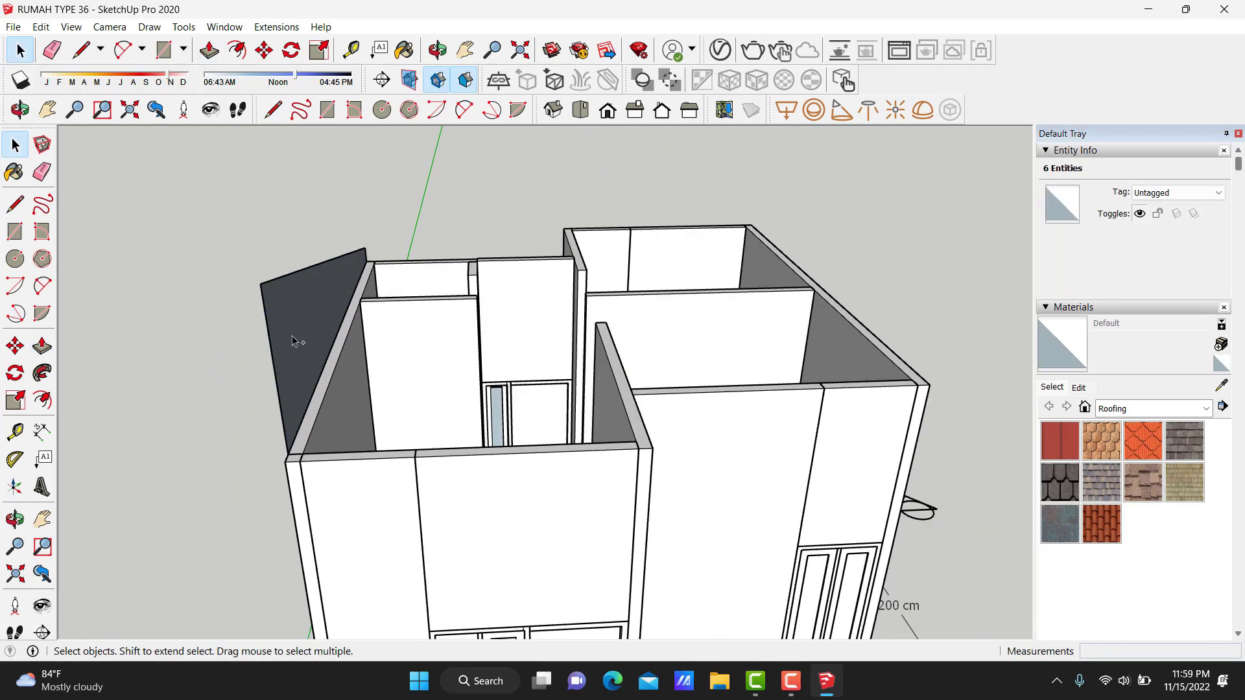
{"action": "key", "text": "Escape"}
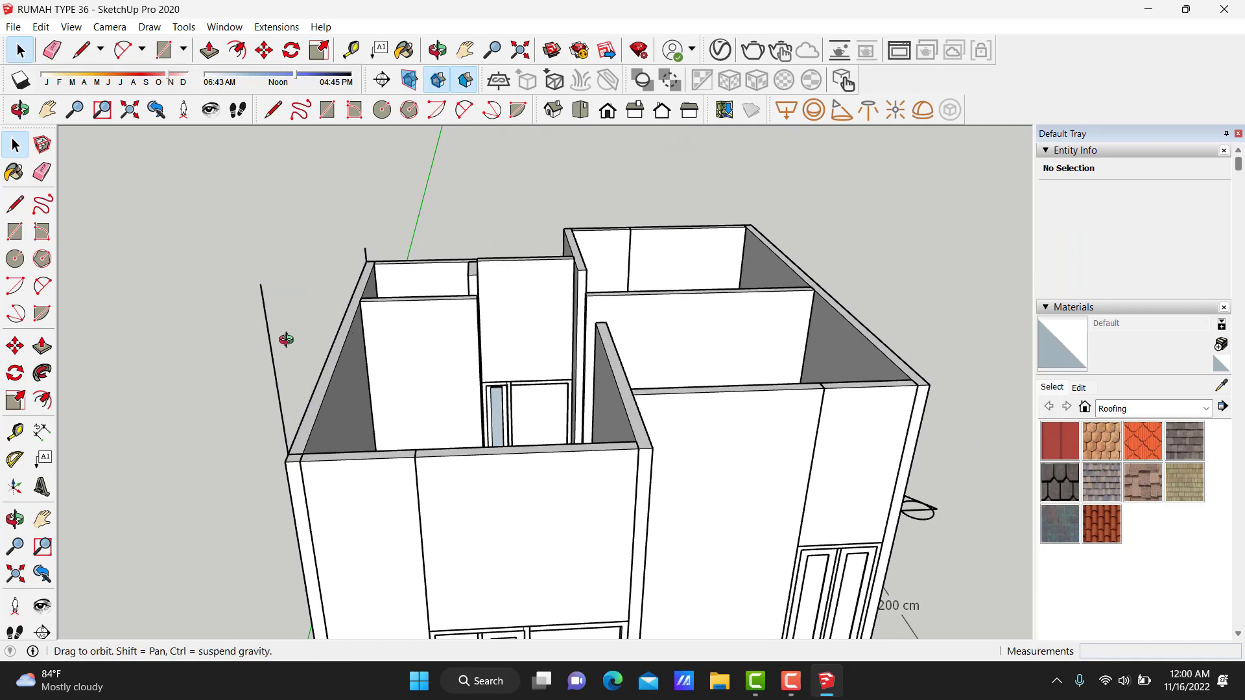
{"action": "mouse_move", "coordinate": [625, 352]}
{"action": "middle_mouse_down"}
{"action": "mouse_move", "coordinate": [706, 364]}
{"action": "mouse_move", "coordinate": [435, 258]}
{"action": "middle_mouse_up"}
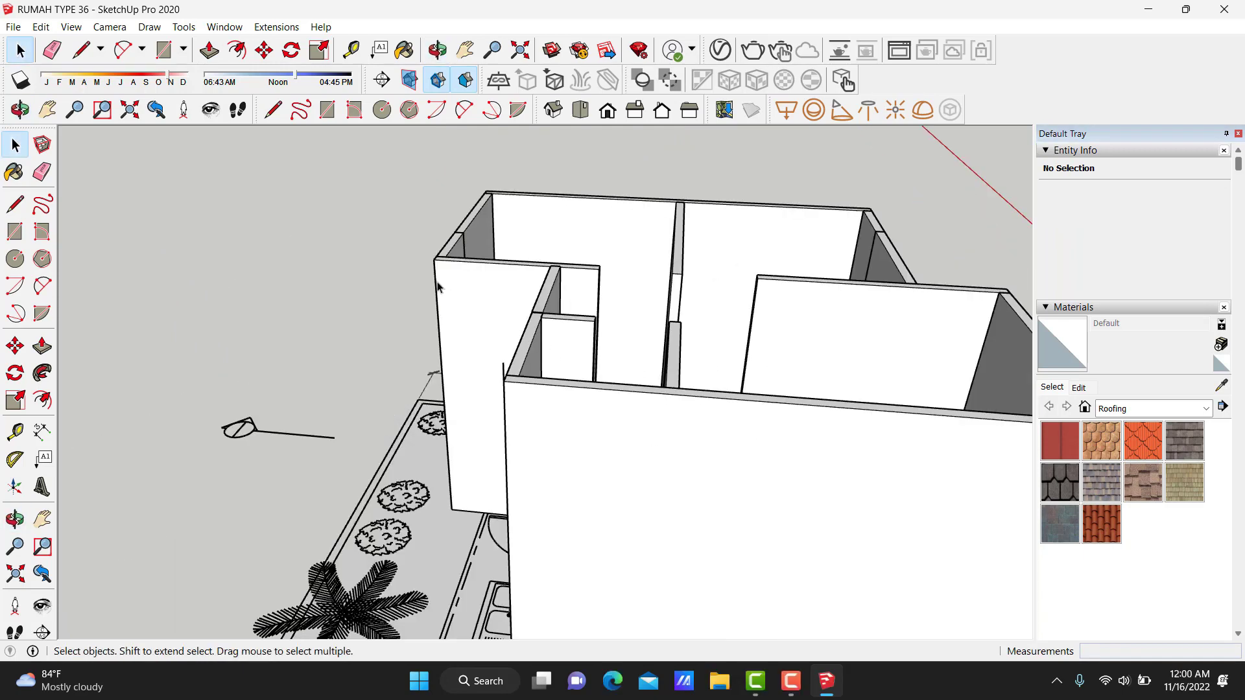
{"action": "key", "text": "l"}
{"action": "scroll", "coordinate": [436, 258], "scroll_direction": "up", "scroll_amount": 2}
Draw a triangle rising 20 cm on the blue axis to the far corner, forming a sloped face.
{"action": "left_click", "coordinate": [433, 255]}
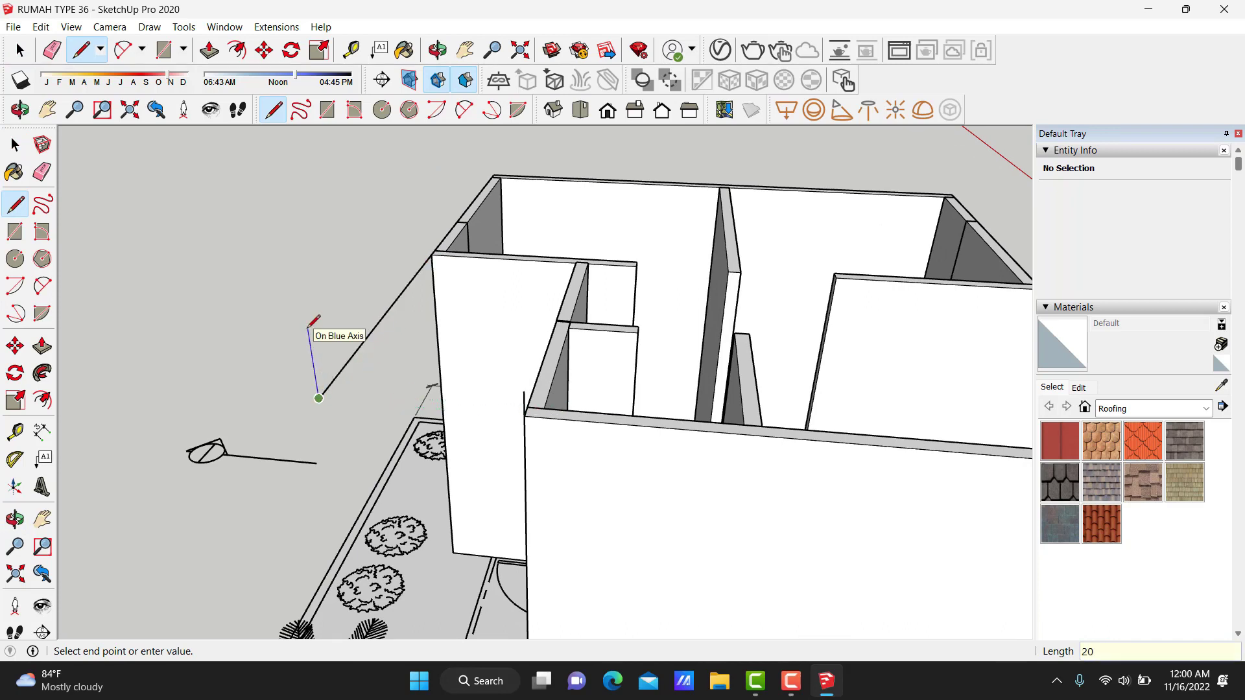
{"action": "mouse_move", "coordinate": [312, 379]}
{"action": "middle_mouse_down"}
{"action": "mouse_move", "coordinate": [306, 344]}
{"action": "mouse_move", "coordinate": [337, 363]}
{"action": "middle_mouse_up"}
{"action": "middle_click_drag", "start_coordinate": [456, 352], "coordinate": [318, 361]}
{"action": "left_click", "coordinate": [318, 361]}
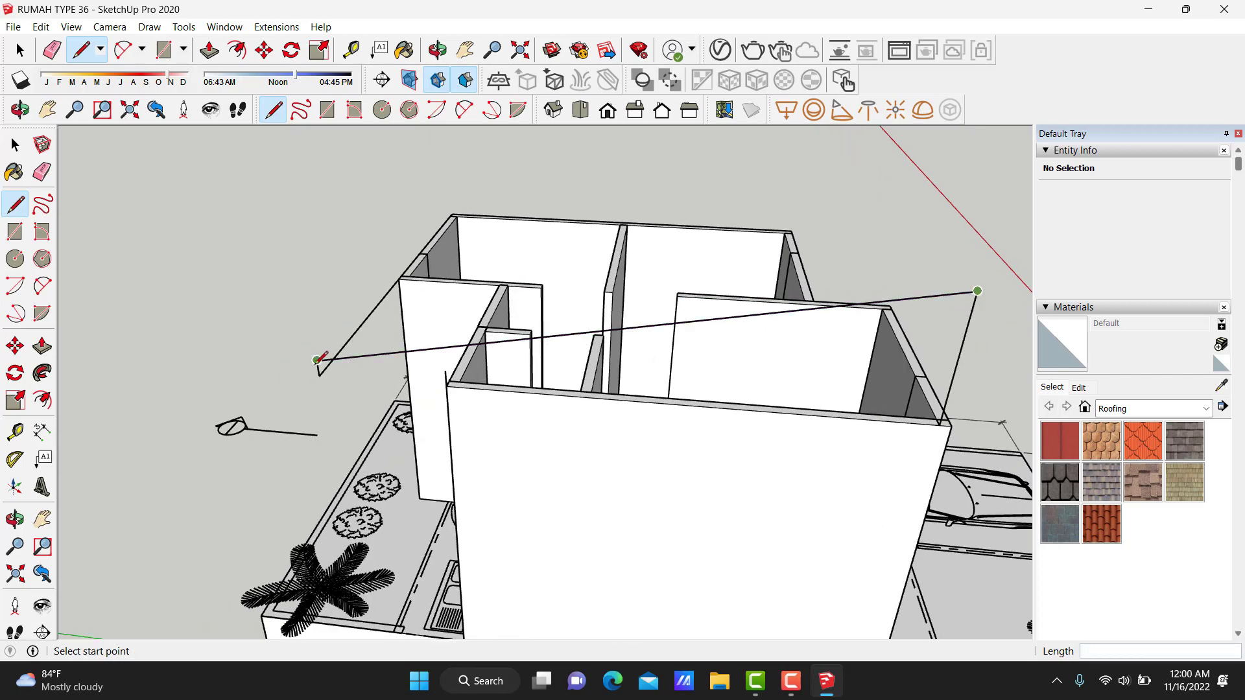
{"action": "scroll", "coordinate": [886, 412], "scroll_direction": "up", "scroll_amount": 2}
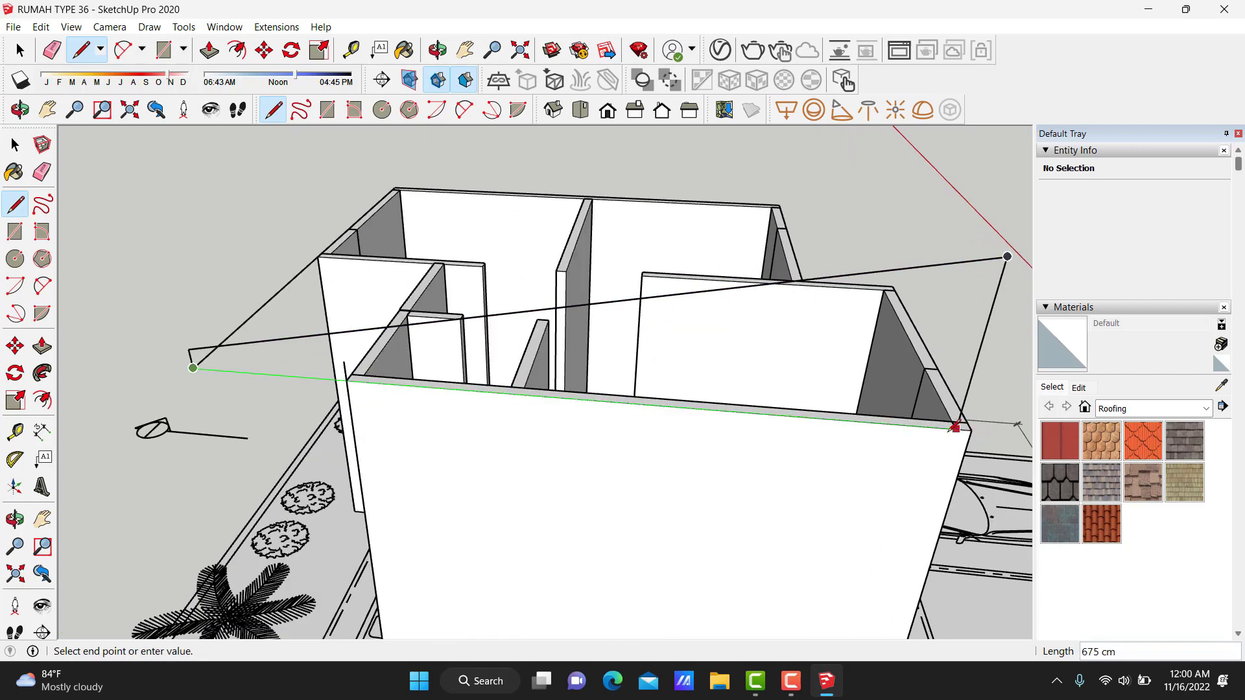
{"action": "left_click", "coordinate": [955, 427]}
Erase the stray edges and orbit to check the new sloped face.
{"action": "key", "text": "space"}
{"action": "scroll", "coordinate": [370, 396], "scroll_direction": "up", "scroll_amount": 1}
{"action": "key", "text": "e"}
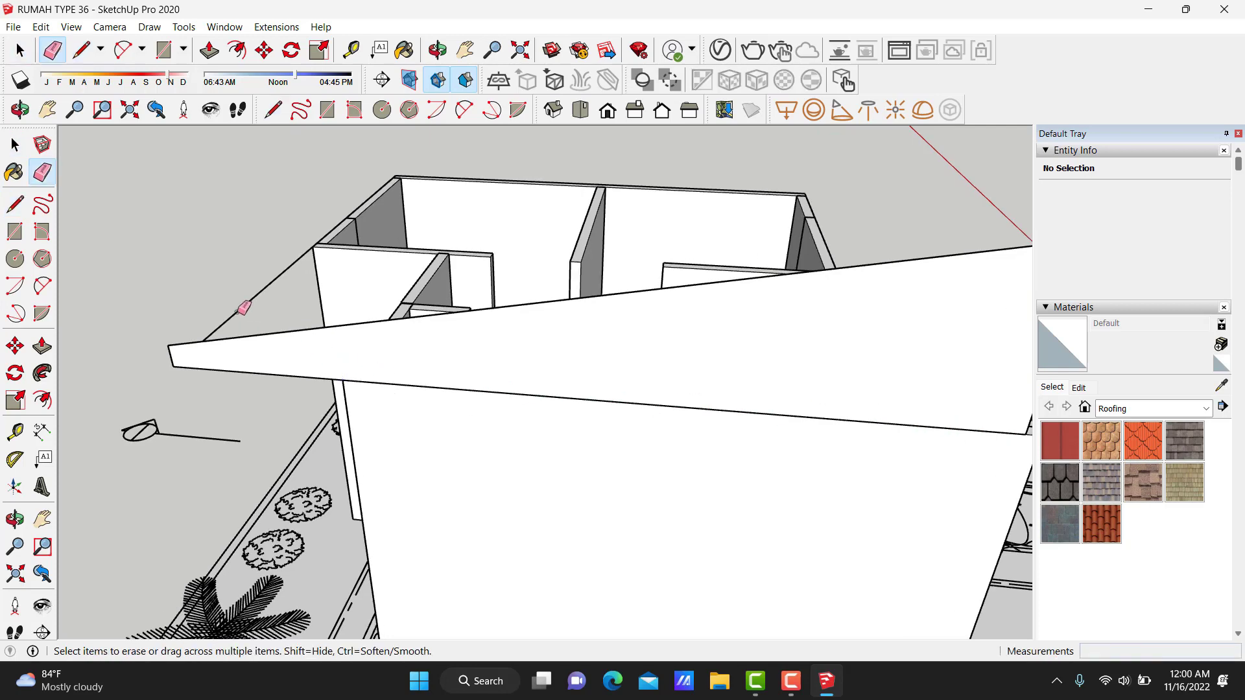
{"action": "middle_click_drag", "start_coordinate": [243, 308], "coordinate": [62, 236]}
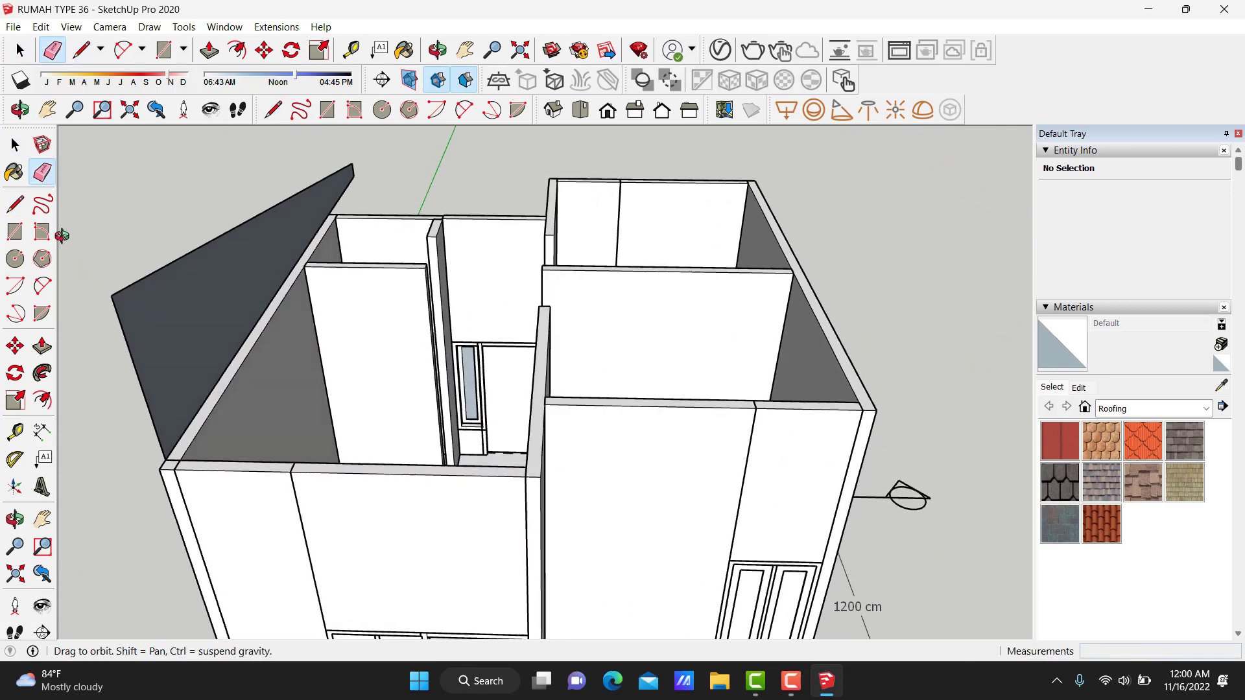
{"action": "key", "text": "space"}
Thicken the sloped face into a 12 cm slab and make it a group.
{"action": "key", "text": "p"}
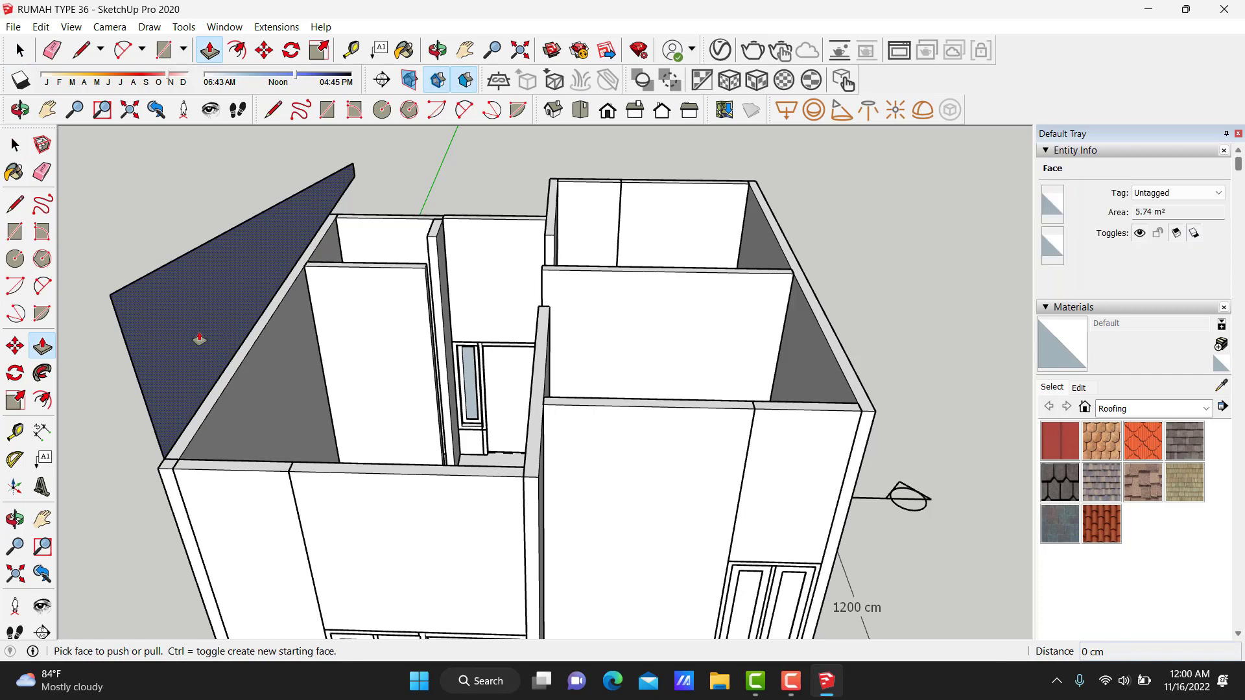
{"action": "left_click", "coordinate": [199, 339]}
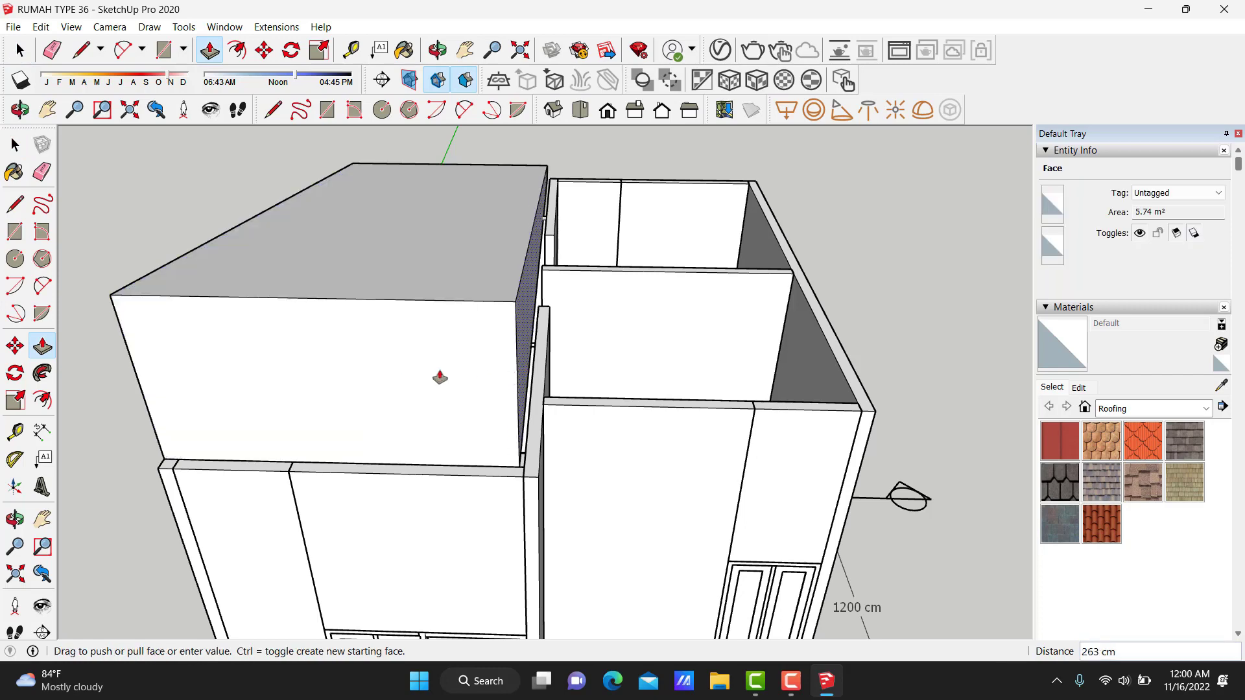
{"action": "scroll", "coordinate": [182, 465], "scroll_direction": "up", "scroll_amount": 2}
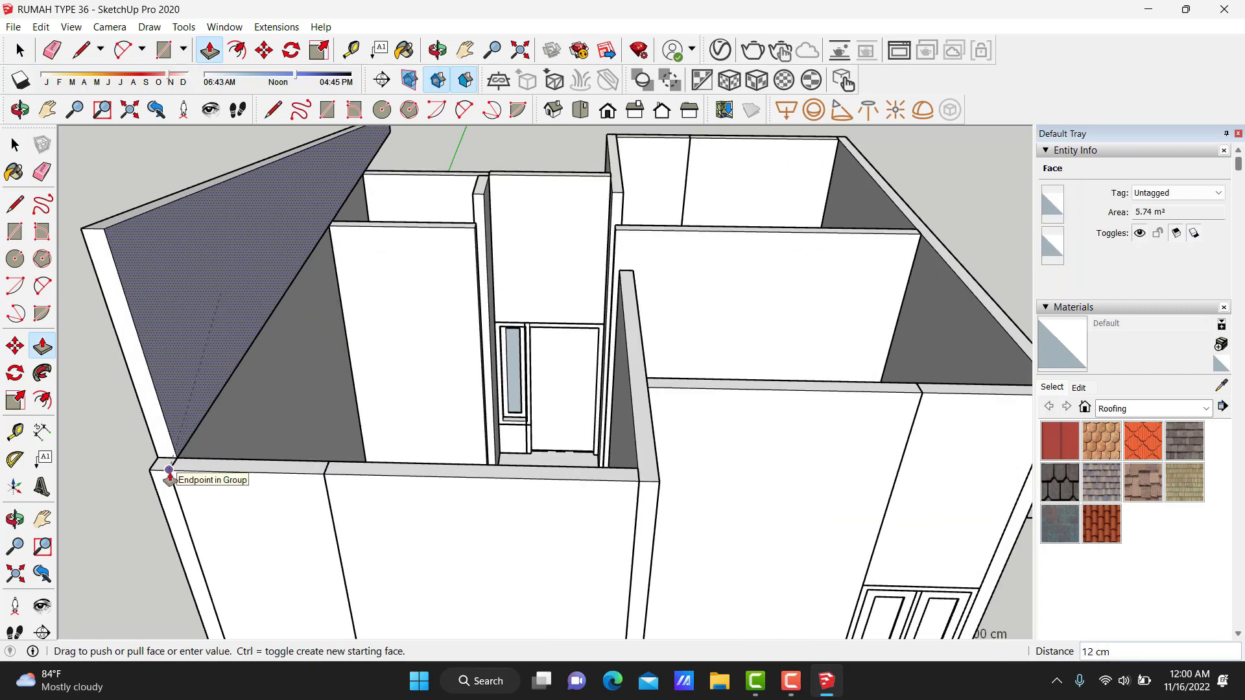
{"action": "left_click", "coordinate": [168, 470]}
{"action": "key", "text": "space"}
{"action": "triple_click", "coordinate": [189, 359]}
{"action": "right_click", "coordinate": [189, 356]}
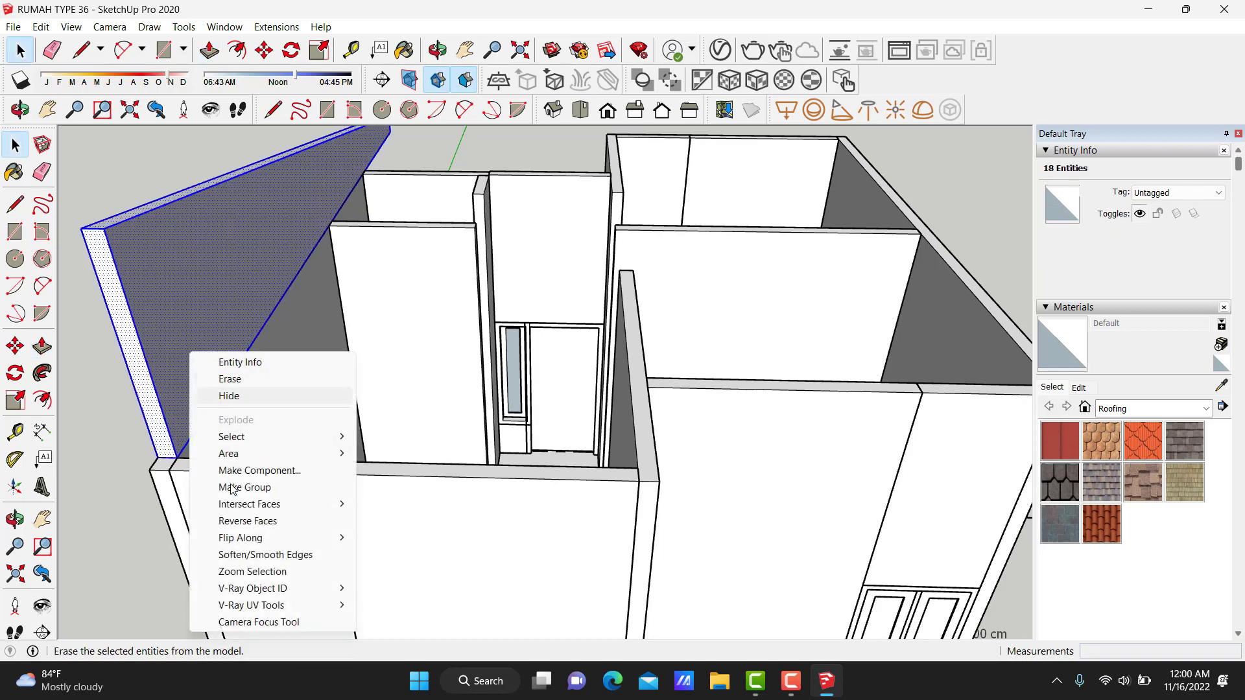
{"action": "left_click", "coordinate": [244, 487]}
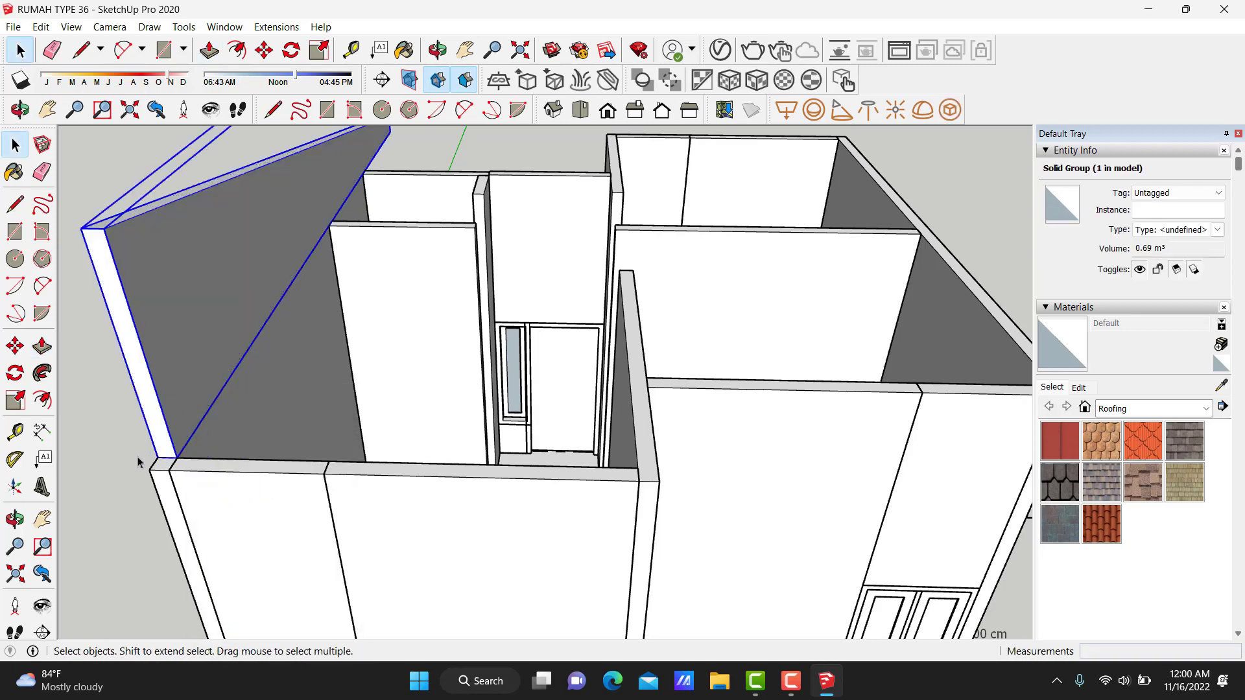
Copy the roof slab group to the roof corner.
{"action": "scroll", "coordinate": [159, 457], "scroll_direction": "up", "scroll_amount": 1}
{"action": "key", "text": "m"}
{"action": "key", "text": "ctrl"}
{"action": "left_click", "coordinate": [160, 458]}
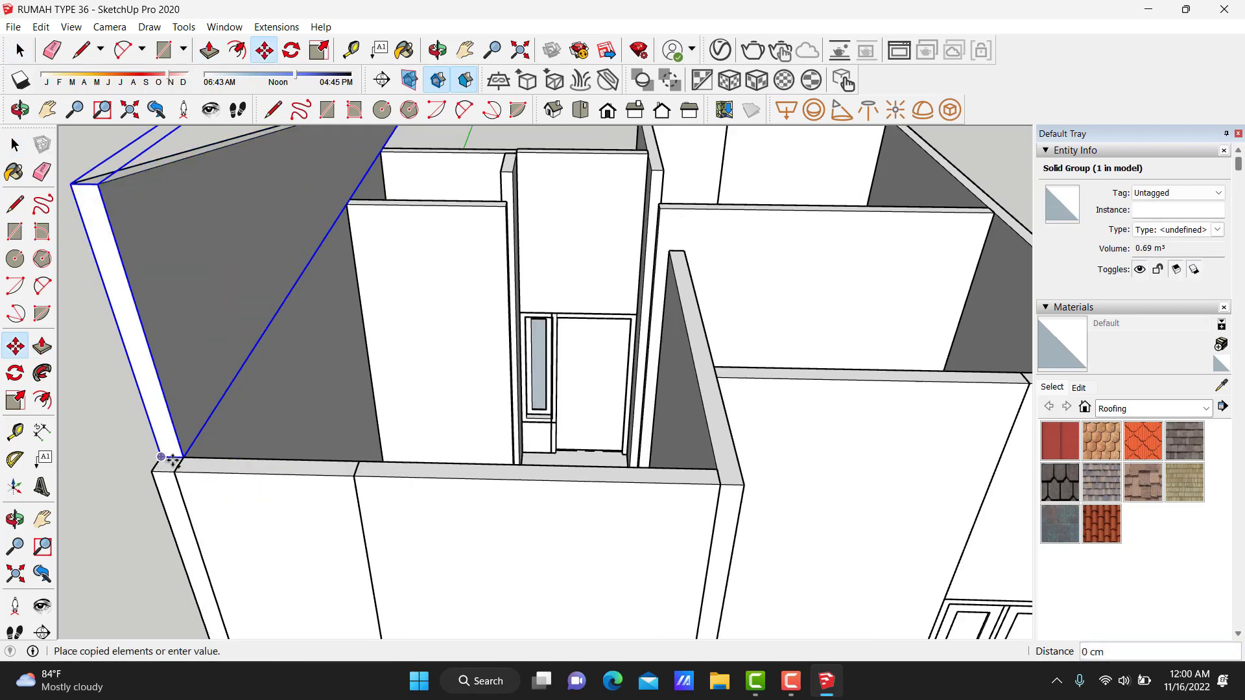
{"action": "left_click", "coordinate": [183, 461]}
{"action": "key", "text": "space"}
{"action": "scroll", "coordinate": [544, 350], "scroll_direction": "down", "scroll_amount": 2}
Look down on the building and open the copied slab group for editing.
{"action": "mouse_move", "coordinate": [543, 350]}
{"action": "middle_mouse_down"}
{"action": "mouse_move", "coordinate": [467, 392]}
{"action": "mouse_move", "coordinate": [280, 227]}
{"action": "middle_mouse_up"}
{"action": "scroll", "coordinate": [252, 247], "scroll_direction": "up", "scroll_amount": 2}
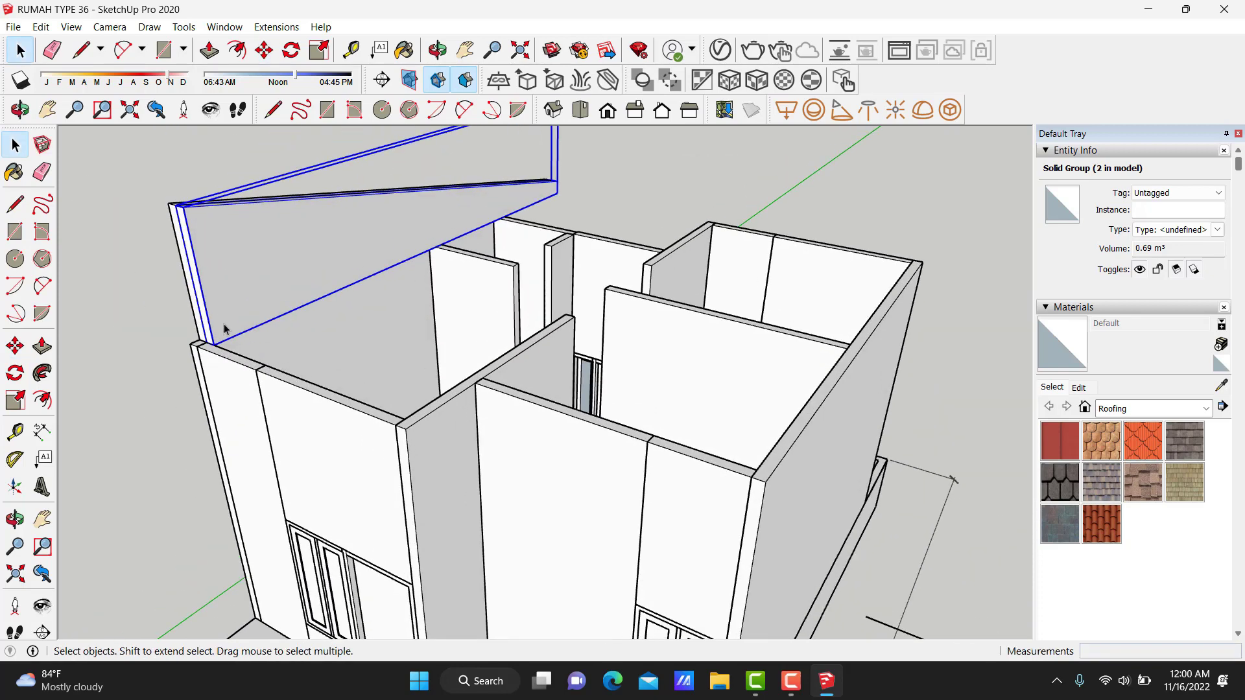
{"action": "scroll", "coordinate": [223, 324], "scroll_direction": "up", "scroll_amount": 1}
{"action": "key", "text": "Escape"}
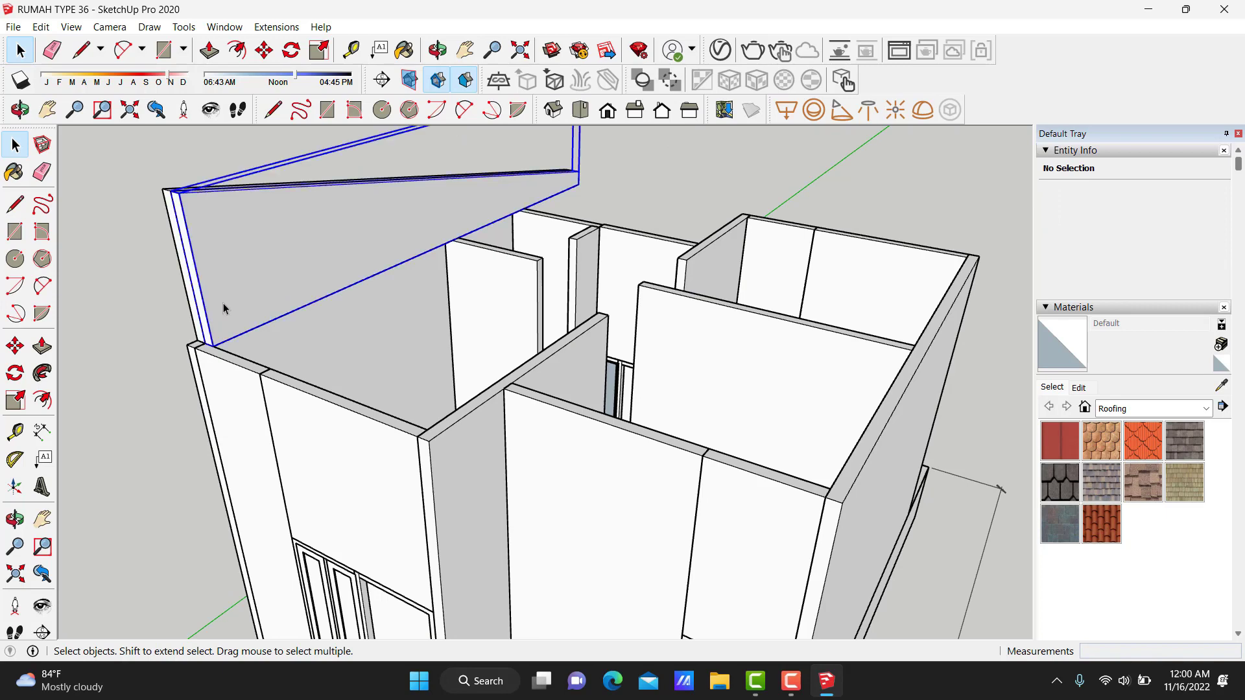
{"action": "double_click", "coordinate": [223, 302]}
Extrude the triangular slab face 564 cm into a long box and exit the group.
{"action": "key", "text": "p"}
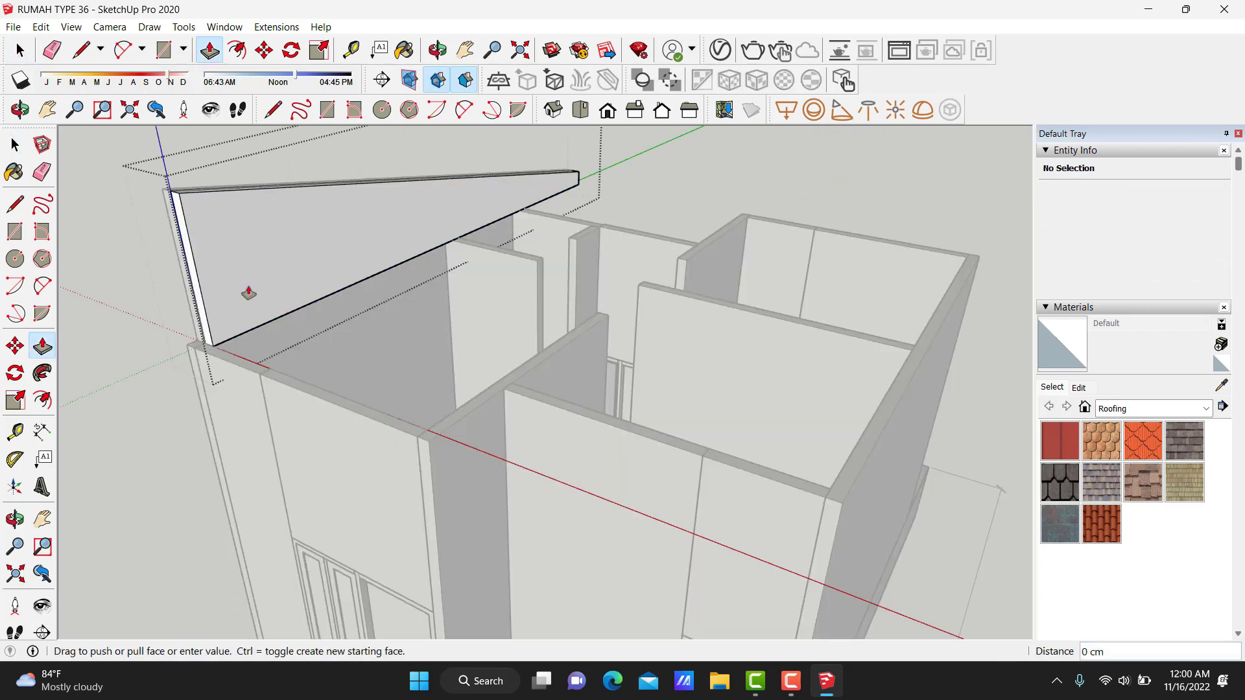
{"action": "left_click", "coordinate": [248, 292]}
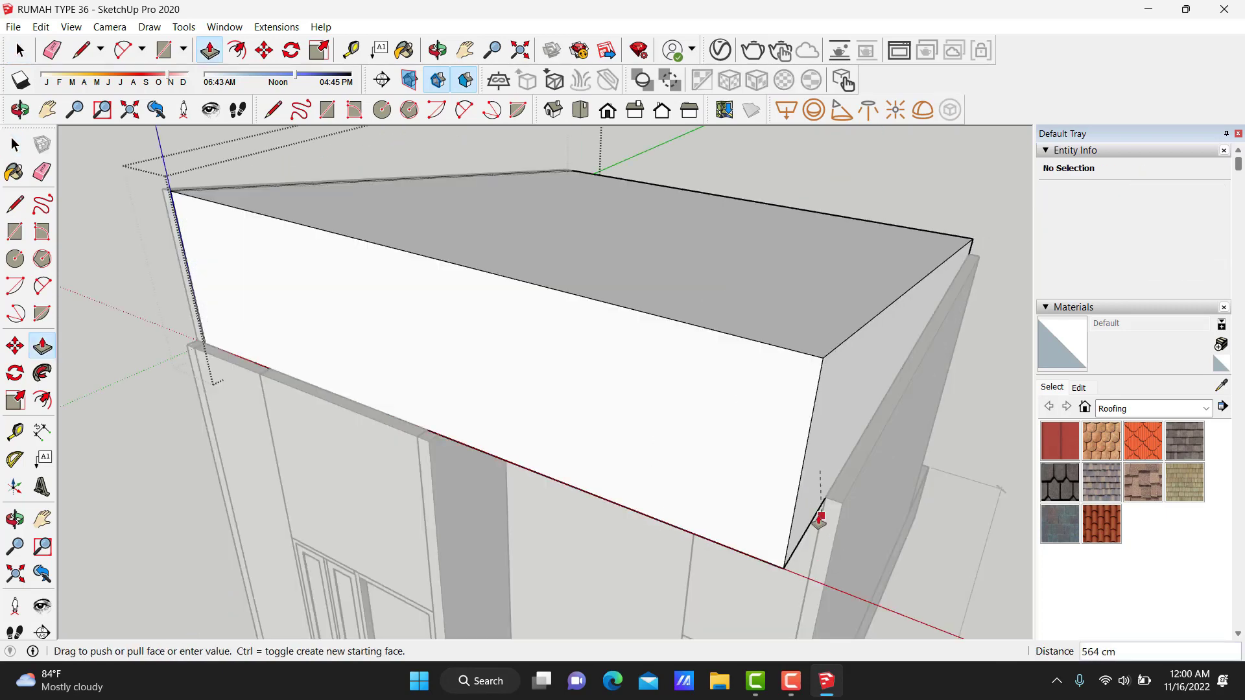
{"action": "left_click", "coordinate": [820, 517]}
{"action": "key", "text": "space"}
{"action": "triple_click", "coordinate": [768, 456]}
{"action": "left_click", "coordinate": [280, 384]}
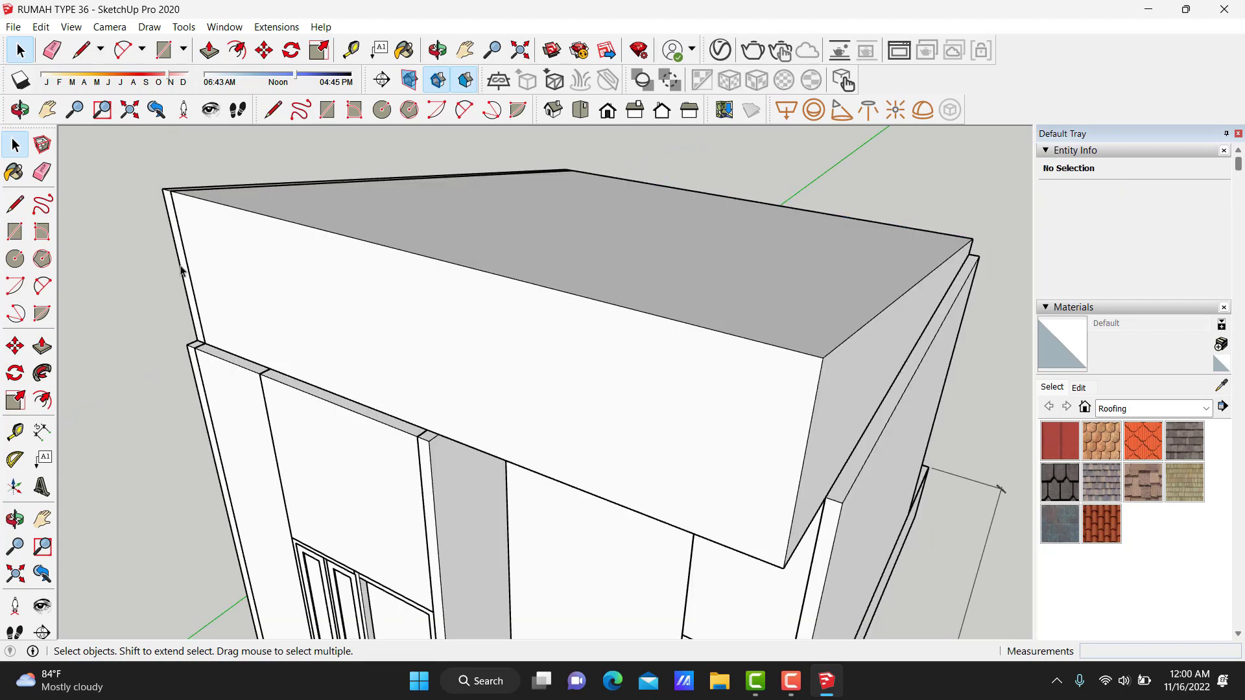
Copy the thin triangular end slab to the far end of the box.
{"action": "scroll", "coordinate": [192, 278], "scroll_direction": "up", "scroll_amount": 1}
{"action": "left_click", "coordinate": [196, 354]}
{"action": "key", "text": "m"}
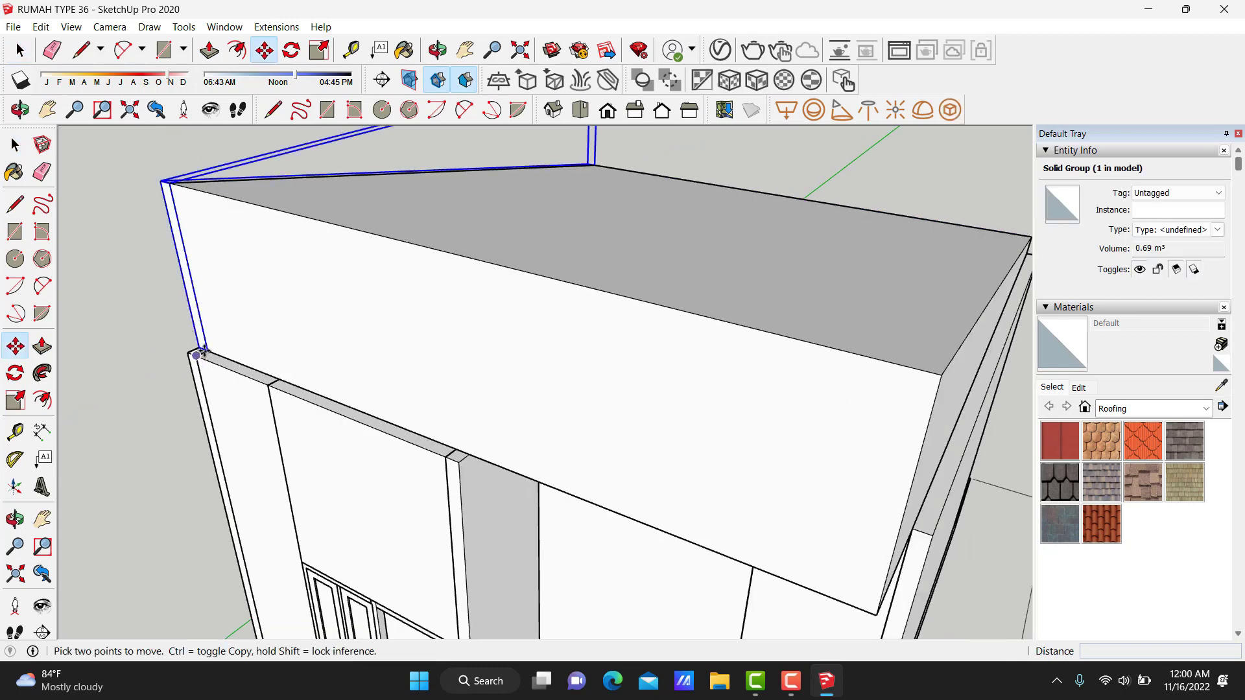
{"action": "middle_click_drag", "start_coordinate": [222, 347], "coordinate": [642, 503]}
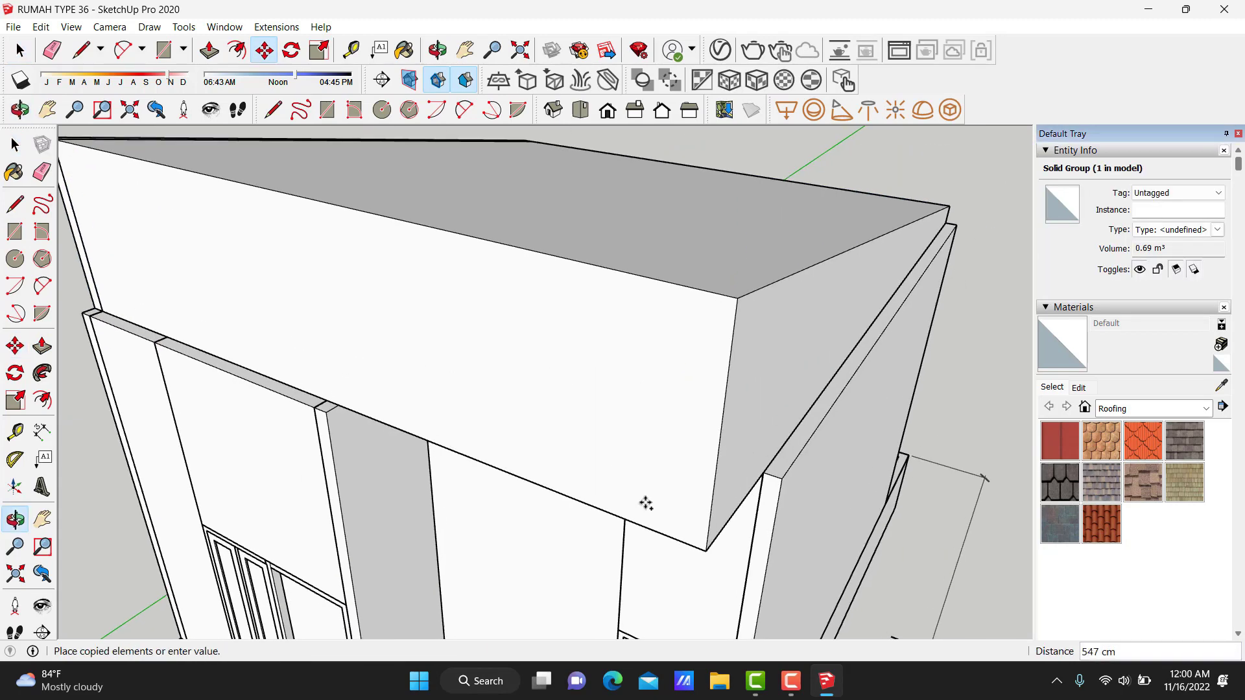
{"action": "left_click", "coordinate": [709, 552]}
{"action": "key", "text": "space"}
Orbit to a higher front view toward the roof corner.
{"action": "scroll", "coordinate": [709, 552], "scroll_direction": "down", "scroll_amount": 5}
{"action": "scroll", "coordinate": [951, 330], "scroll_direction": "down", "scroll_amount": 3}
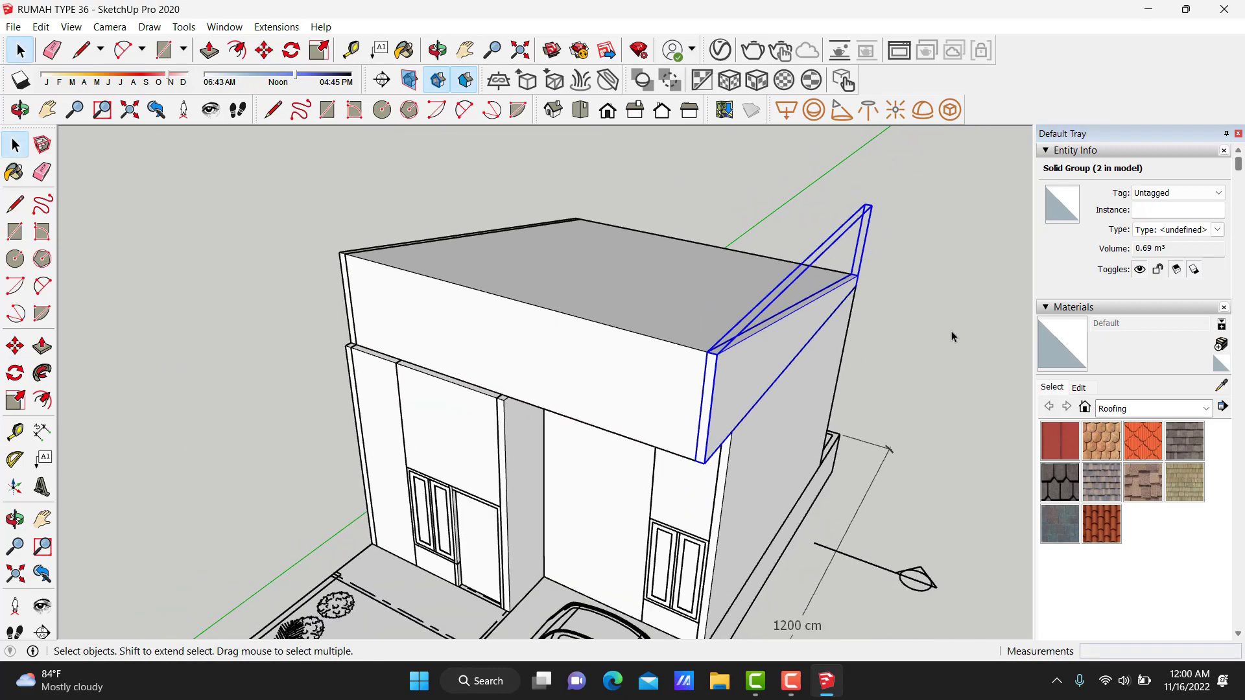
{"action": "mouse_move", "coordinate": [951, 330]}
{"action": "middle_mouse_down"}
{"action": "mouse_move", "coordinate": [454, 282]}
{"action": "mouse_move", "coordinate": [259, 228]}
{"action": "mouse_move", "coordinate": [167, 148]}
{"action": "middle_mouse_up"}
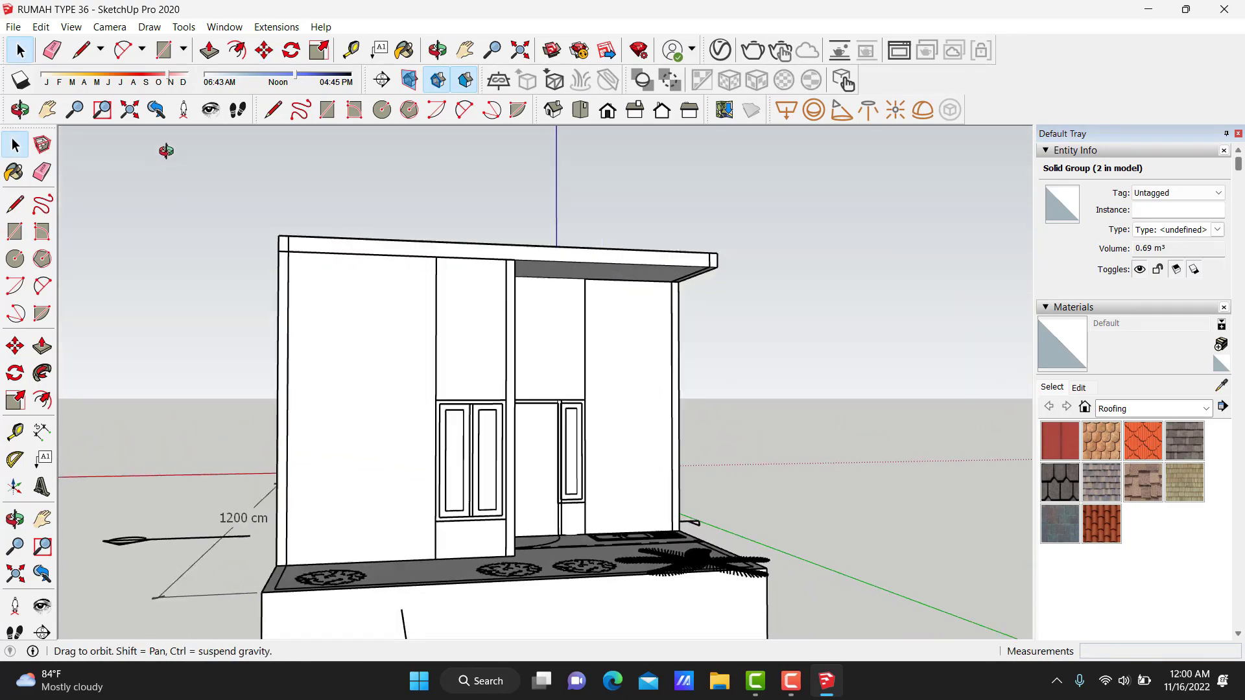
{"action": "middle_click_drag", "start_coordinate": [786, 353], "coordinate": [1096, 352]}
{"action": "mouse_move", "coordinate": [843, 364]}
{"action": "middle_mouse_down"}
{"action": "mouse_move", "coordinate": [670, 339]}
{"action": "mouse_move", "coordinate": [501, 254]}
{"action": "middle_mouse_up"}
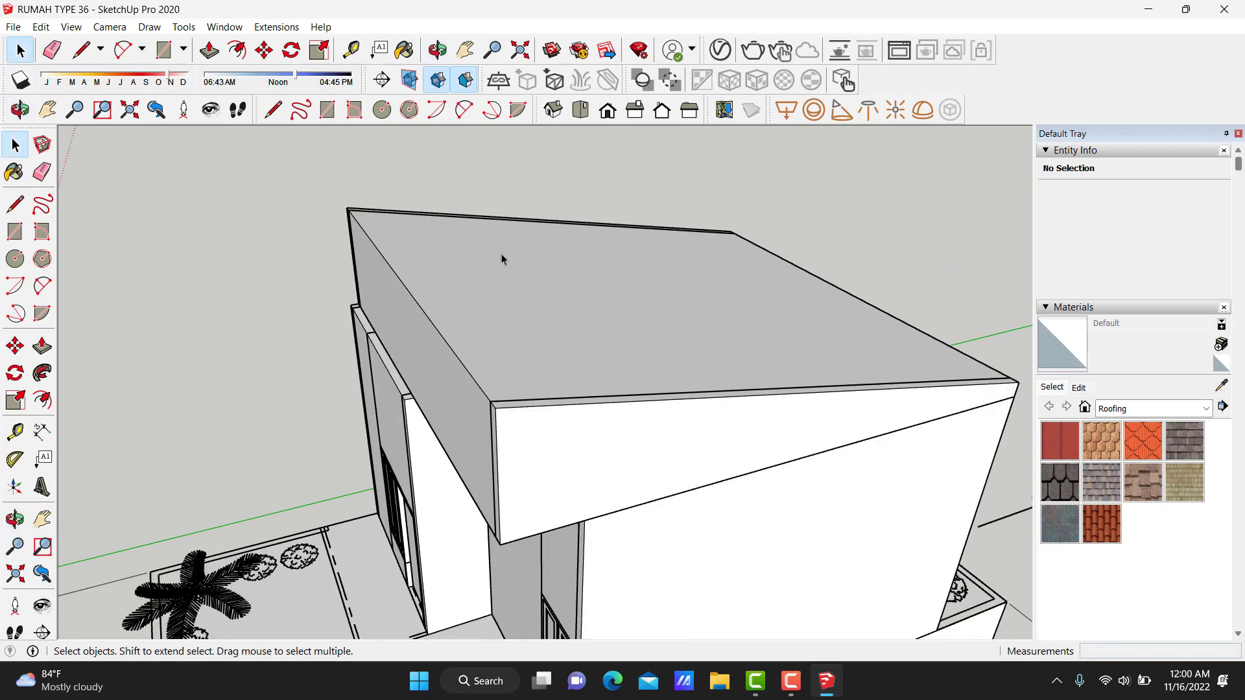
Orbit around the roof corner to look up at the facade box's underside.
{"action": "scroll", "coordinate": [500, 255], "scroll_direction": "up", "scroll_amount": 3}
{"action": "scroll", "coordinate": [493, 258], "scroll_direction": "up", "scroll_amount": 2}
{"action": "key", "text": "p"}
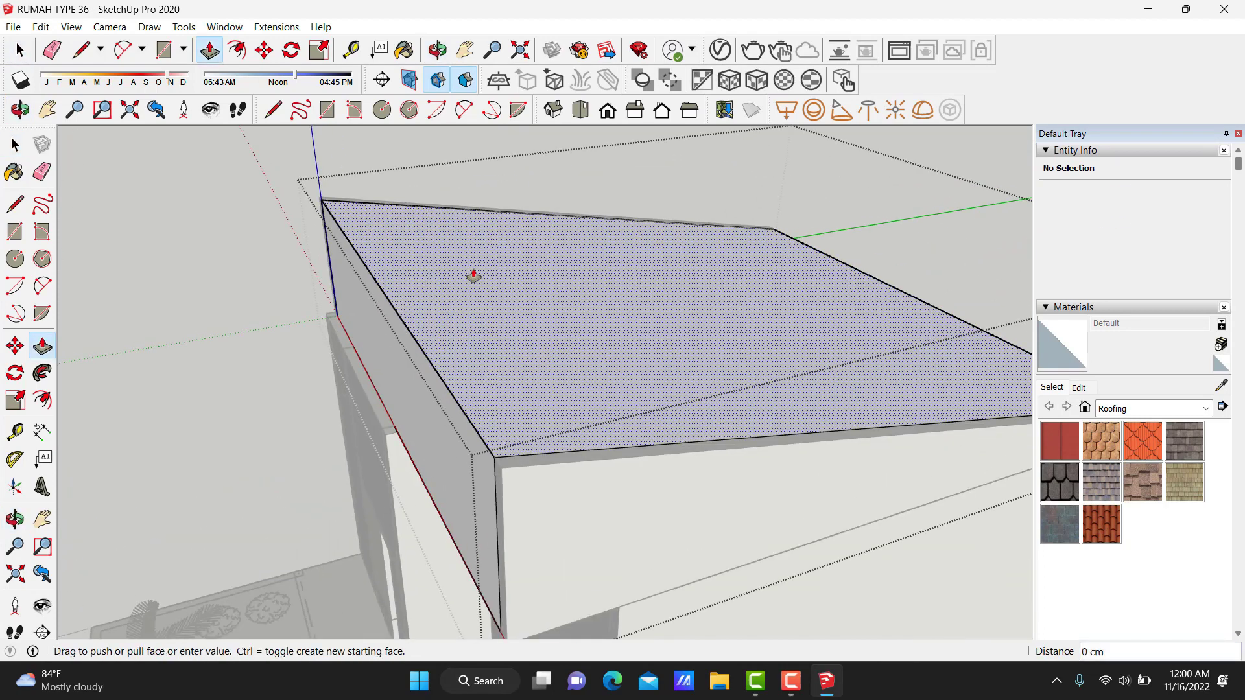
{"action": "key", "text": "space"}
{"action": "mouse_move", "coordinate": [418, 246]}
{"action": "middle_mouse_down"}
{"action": "mouse_move", "coordinate": [306, 203]}
{"action": "mouse_move", "coordinate": [361, 245]}
{"action": "mouse_move", "coordinate": [498, 403]}
{"action": "mouse_move", "coordinate": [459, 409]}
{"action": "mouse_move", "coordinate": [433, 307]}
{"action": "middle_mouse_up"}
{"action": "scroll", "coordinate": [429, 303], "scroll_direction": "up", "scroll_amount": 2}
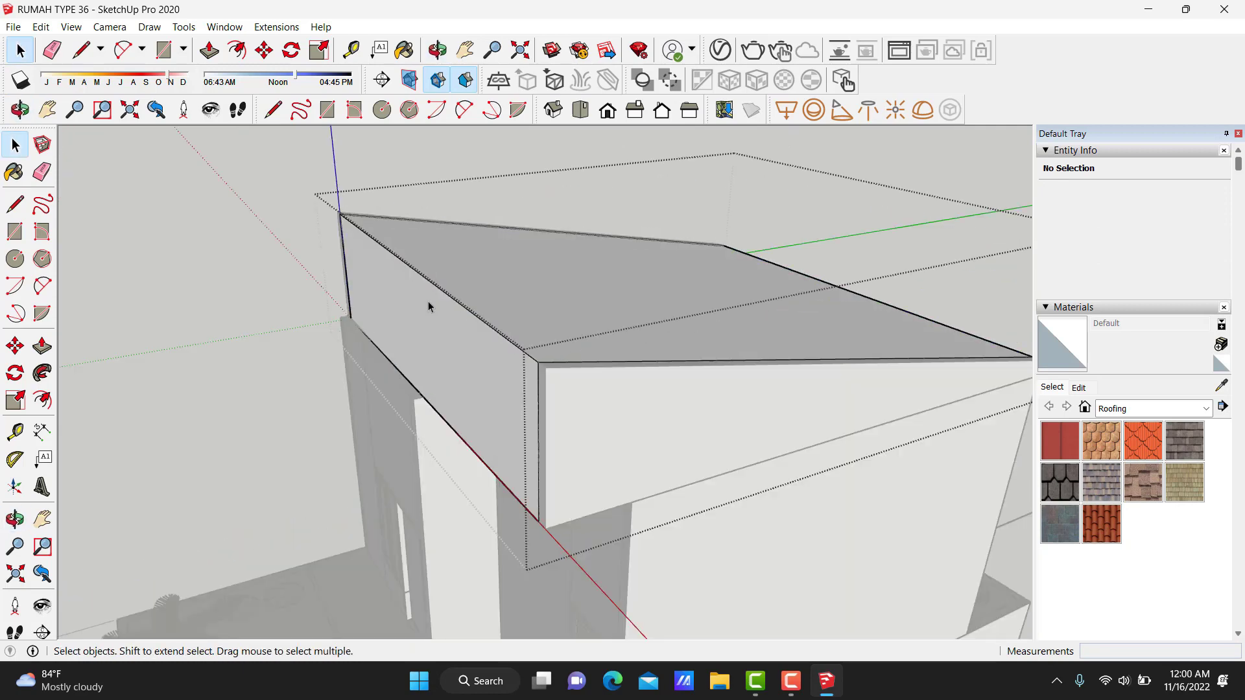
{"action": "scroll", "coordinate": [398, 228], "scroll_direction": "up", "scroll_amount": 2}
{"action": "mouse_move", "coordinate": [400, 250]}
{"action": "middle_mouse_down"}
{"action": "mouse_move", "coordinate": [437, 278]}
{"action": "mouse_move", "coordinate": [311, 267]}
{"action": "mouse_move", "coordinate": [434, 256]}
{"action": "mouse_move", "coordinate": [405, 282]}
{"action": "middle_mouse_up"}
{"action": "mouse_move", "coordinate": [416, 362]}
{"action": "middle_mouse_down"}
{"action": "mouse_move", "coordinate": [417, 172]}
{"action": "mouse_move", "coordinate": [494, 257]}
{"action": "middle_mouse_up"}
Push the box's underside face up by 10 cm.
{"action": "key", "text": "p"}
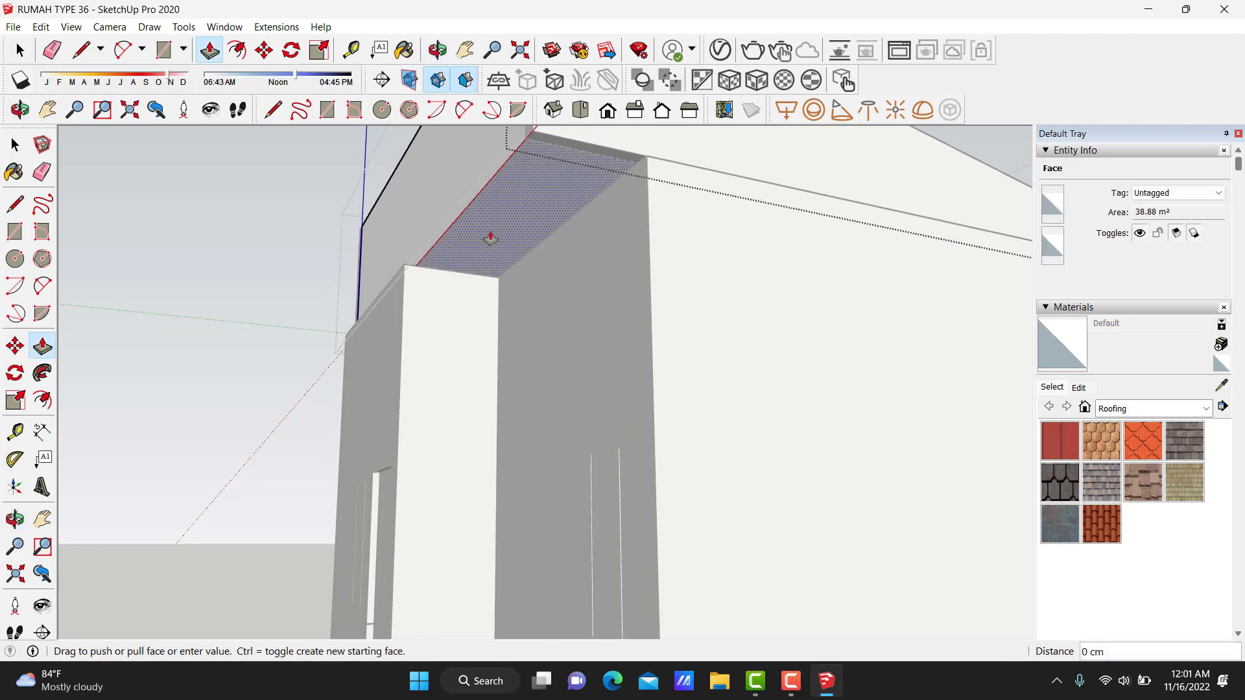
{"action": "left_click", "coordinate": [490, 227]}
{"action": "type", "text": "10"}
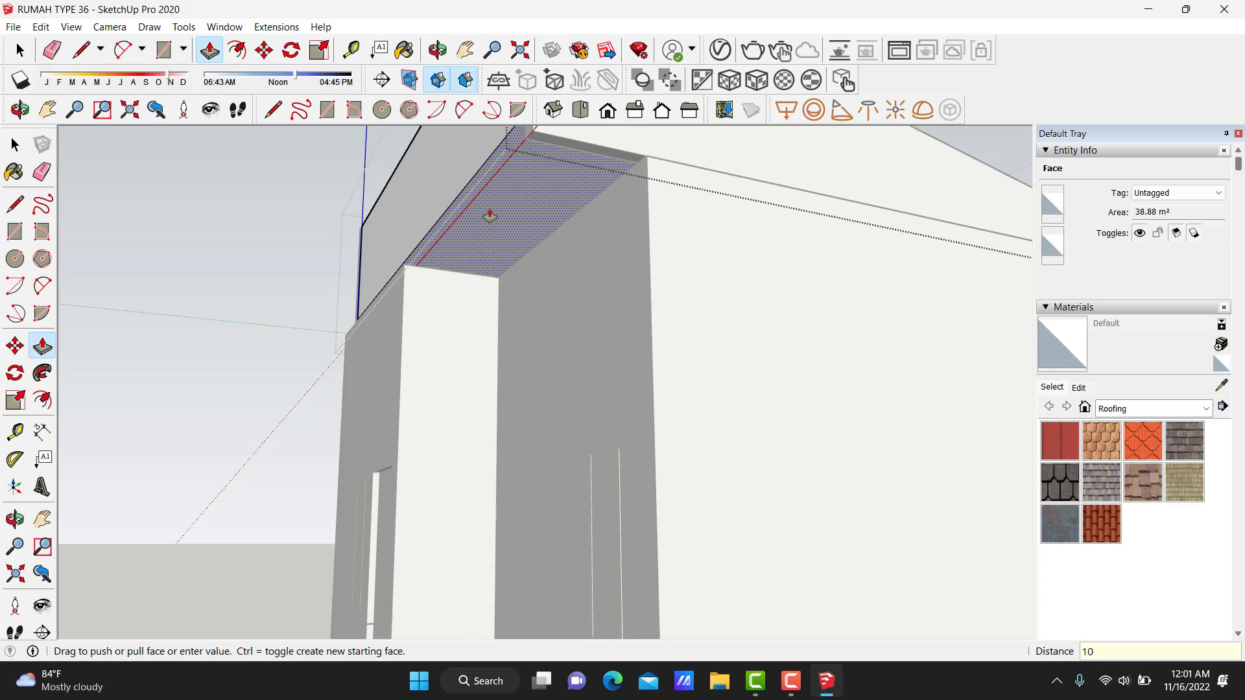
{"action": "key", "text": "Return"}
{"action": "key", "text": "space"}
{"action": "mouse_move", "coordinate": [485, 223]}
{"action": "middle_mouse_down"}
{"action": "mouse_move", "coordinate": [398, 240]}
{"action": "mouse_move", "coordinate": [434, 297]}
{"action": "middle_mouse_up"}
Lower the facade box group 10 cm onto the wall tops and review it.
{"action": "left_click", "coordinate": [340, 253]}
{"action": "middle_click_drag", "start_coordinate": [339, 253], "coordinate": [318, 234]}
{"action": "key", "text": "m"}
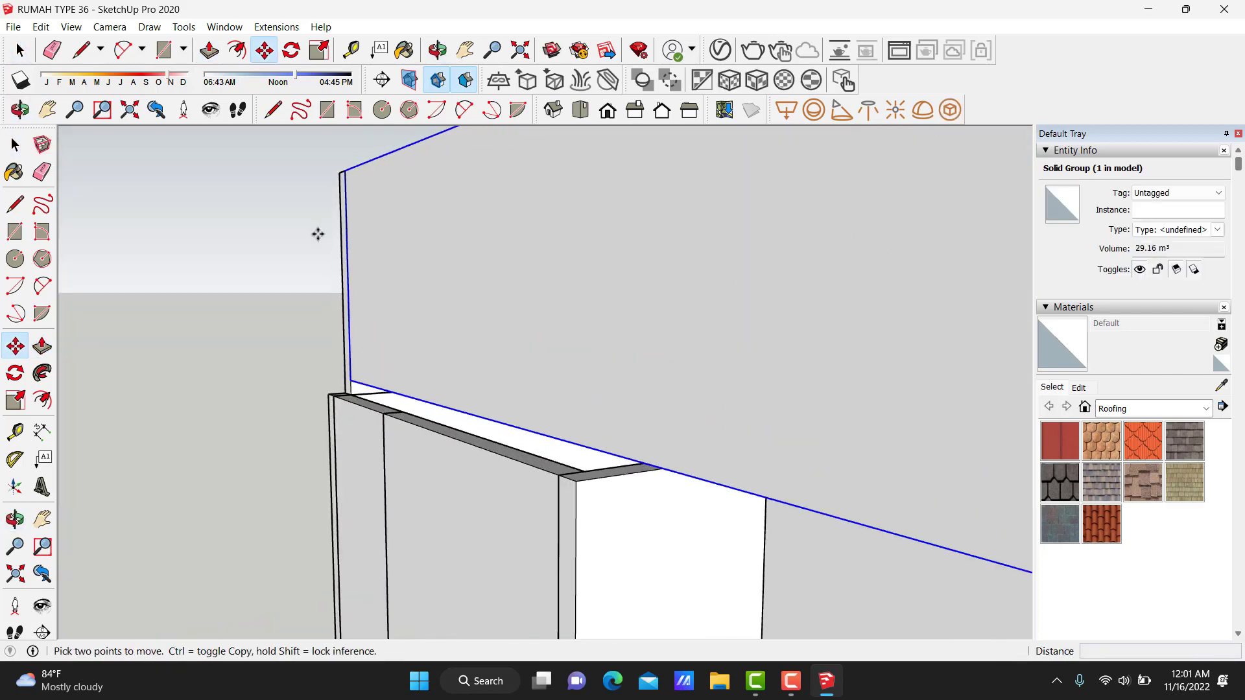
{"action": "left_click", "coordinate": [344, 172]}
{"action": "type", "text": "10"}
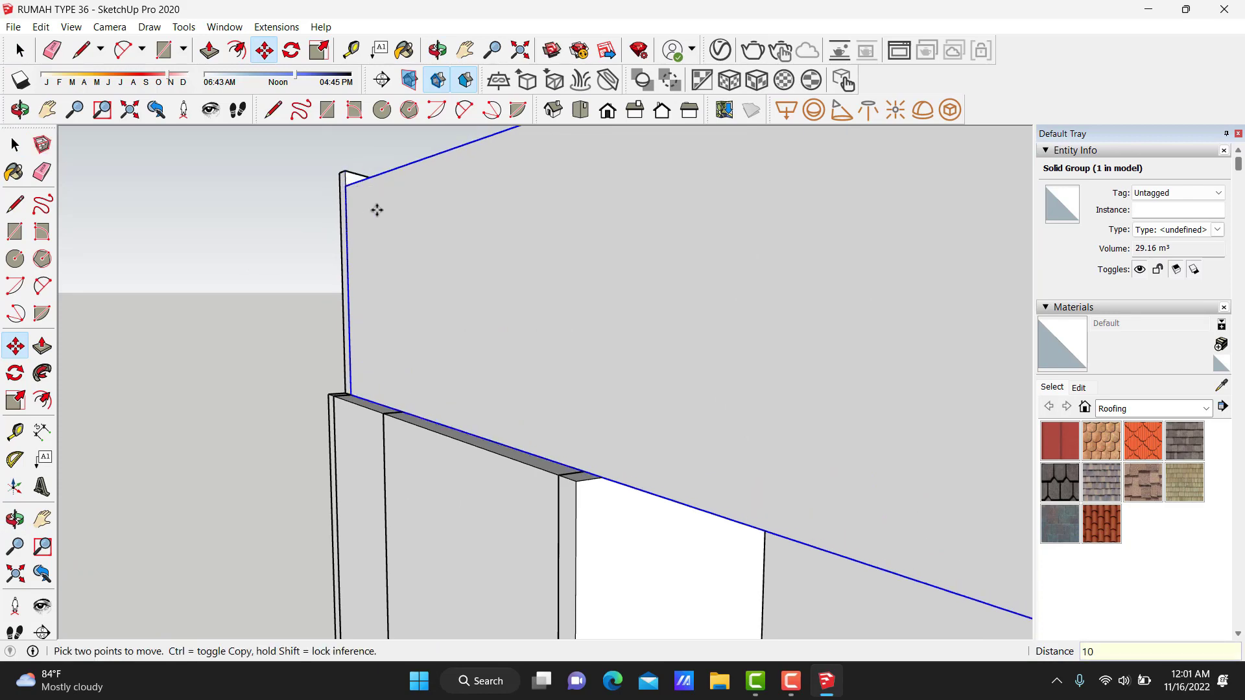
{"action": "key", "text": "space"}
{"action": "mouse_move", "coordinate": [377, 209]}
{"action": "middle_mouse_down"}
{"action": "mouse_move", "coordinate": [344, 258]}
{"action": "mouse_move", "coordinate": [281, 308]}
{"action": "middle_mouse_up"}
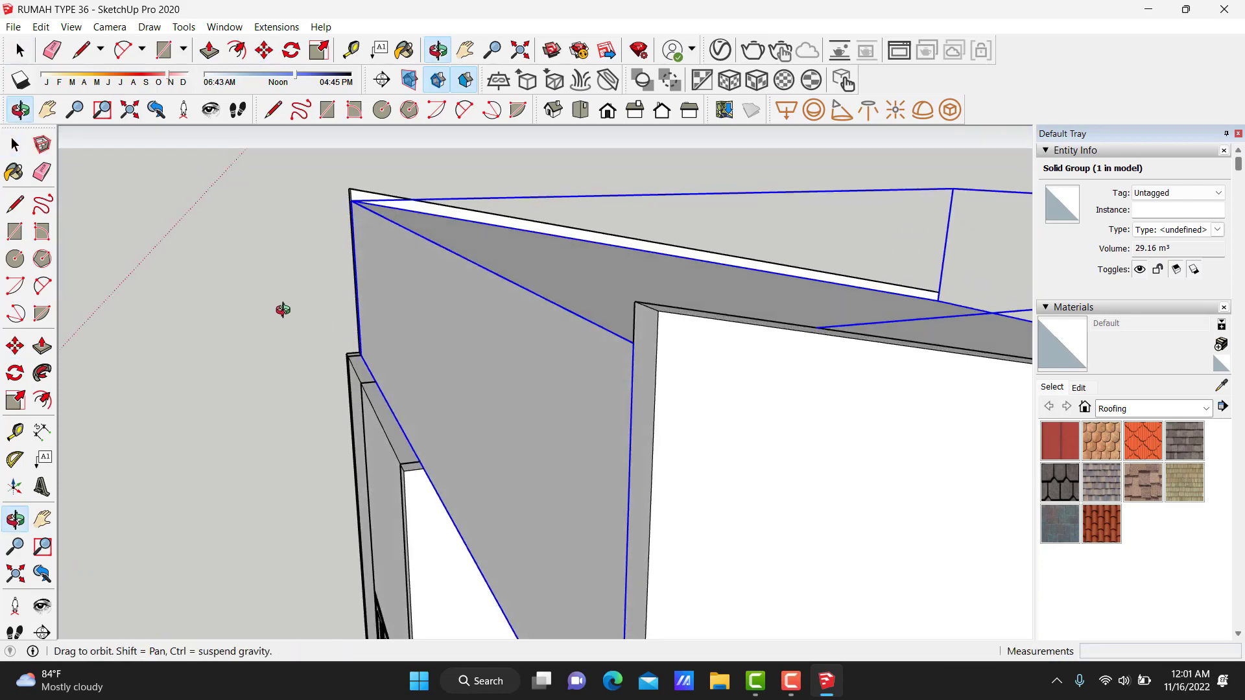
{"action": "mouse_move", "coordinate": [867, 278]}
{"action": "middle_mouse_down"}
{"action": "mouse_move", "coordinate": [344, 273]}
{"action": "mouse_move", "coordinate": [934, 353]}
{"action": "mouse_move", "coordinate": [557, 438]}
{"action": "mouse_move", "coordinate": [425, 356]}
{"action": "mouse_move", "coordinate": [264, 297]}
{"action": "mouse_move", "coordinate": [336, 294]}
{"action": "mouse_move", "coordinate": [206, 280]}
{"action": "mouse_move", "coordinate": [220, 253]}
{"action": "mouse_move", "coordinate": [556, 264]}
{"action": "mouse_move", "coordinate": [737, 289]}
{"action": "mouse_move", "coordinate": [534, 216]}
{"action": "mouse_move", "coordinate": [718, 208]}
{"action": "mouse_move", "coordinate": [445, 173]}
{"action": "mouse_move", "coordinate": [725, 173]}
{"action": "mouse_move", "coordinate": [444, 209]}
{"action": "mouse_move", "coordinate": [481, 292]}
{"action": "mouse_move", "coordinate": [303, 228]}
{"action": "middle_mouse_up"}
{"action": "left_click", "coordinate": [221, 253]}
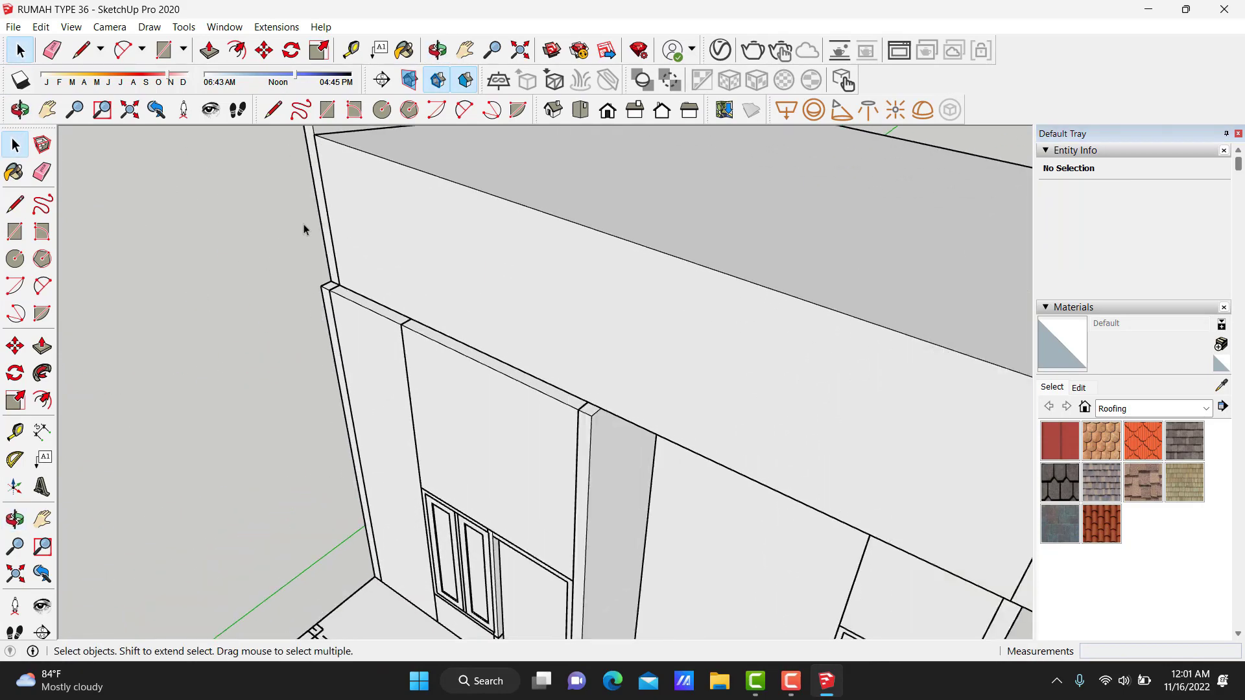
Draw a vertical dividing line up from the box's bottom edge on the facade.
{"action": "scroll", "coordinate": [503, 274], "scroll_direction": "down", "scroll_amount": 3}
{"action": "middle_click_drag", "start_coordinate": [876, 333], "coordinate": [687, 264]}
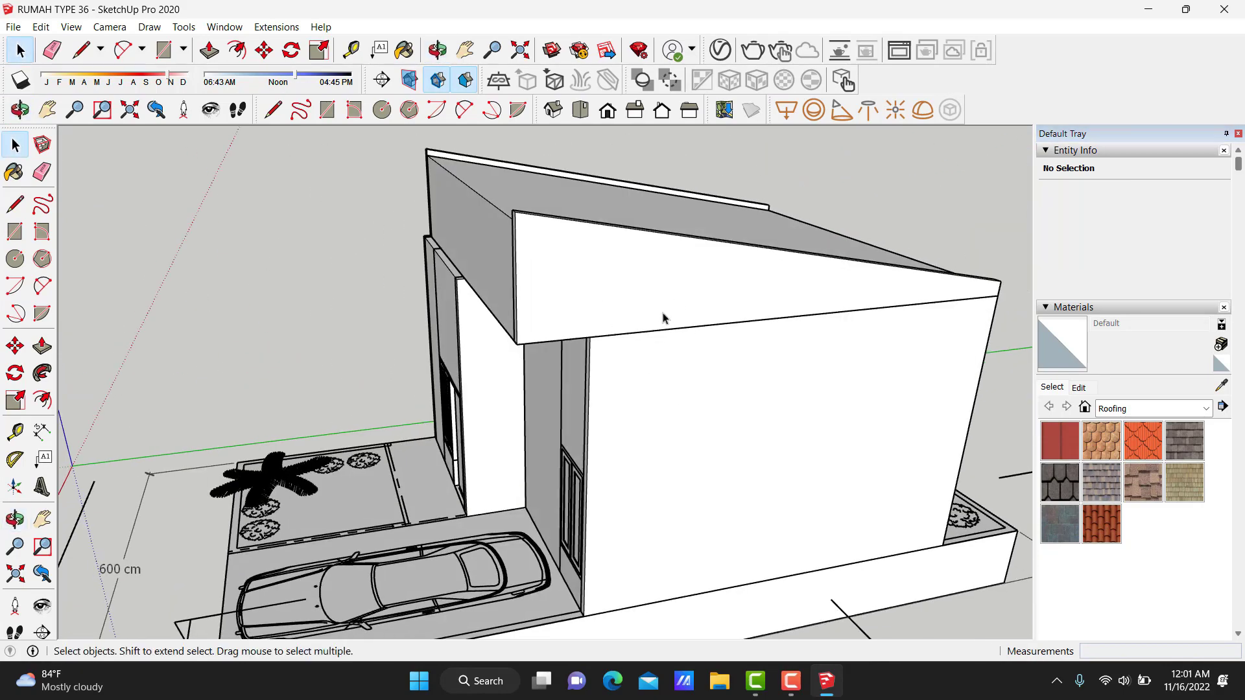
{"action": "scroll", "coordinate": [630, 322], "scroll_direction": "up", "scroll_amount": 3}
{"action": "scroll", "coordinate": [624, 315], "scroll_direction": "up", "scroll_amount": 2}
{"action": "scroll", "coordinate": [587, 348], "scroll_direction": "up", "scroll_amount": 2}
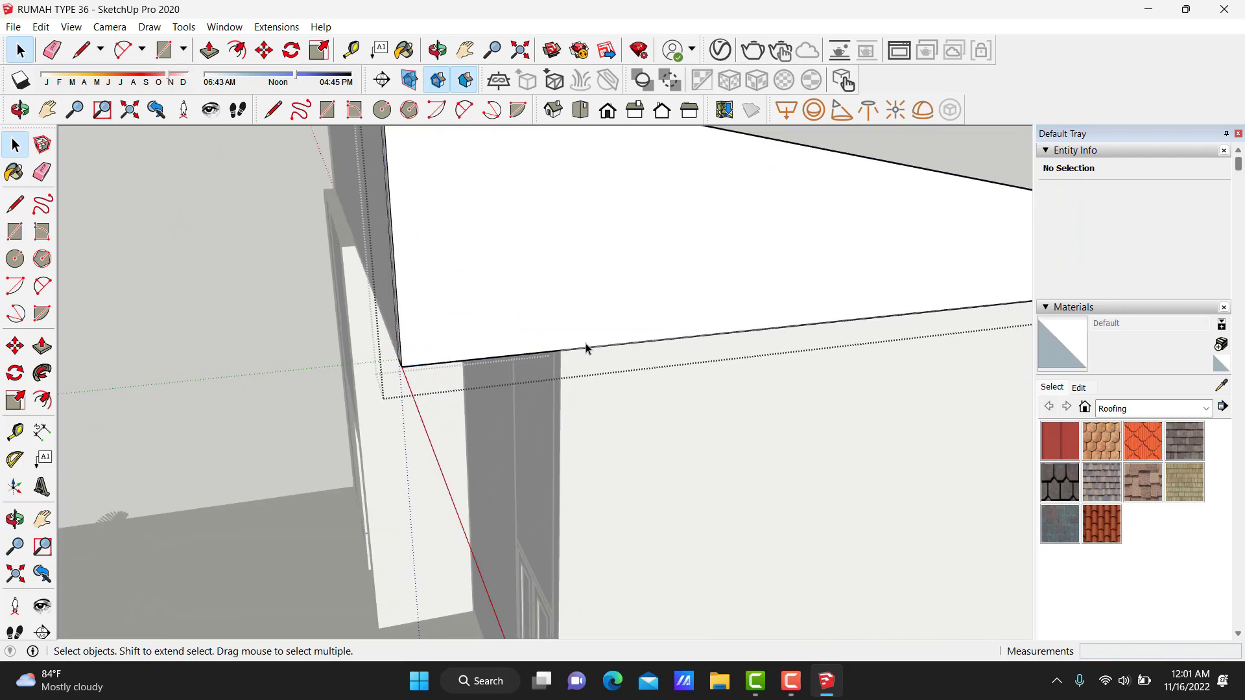
{"action": "key", "text": "l"}
{"action": "left_click", "coordinate": [561, 349]}
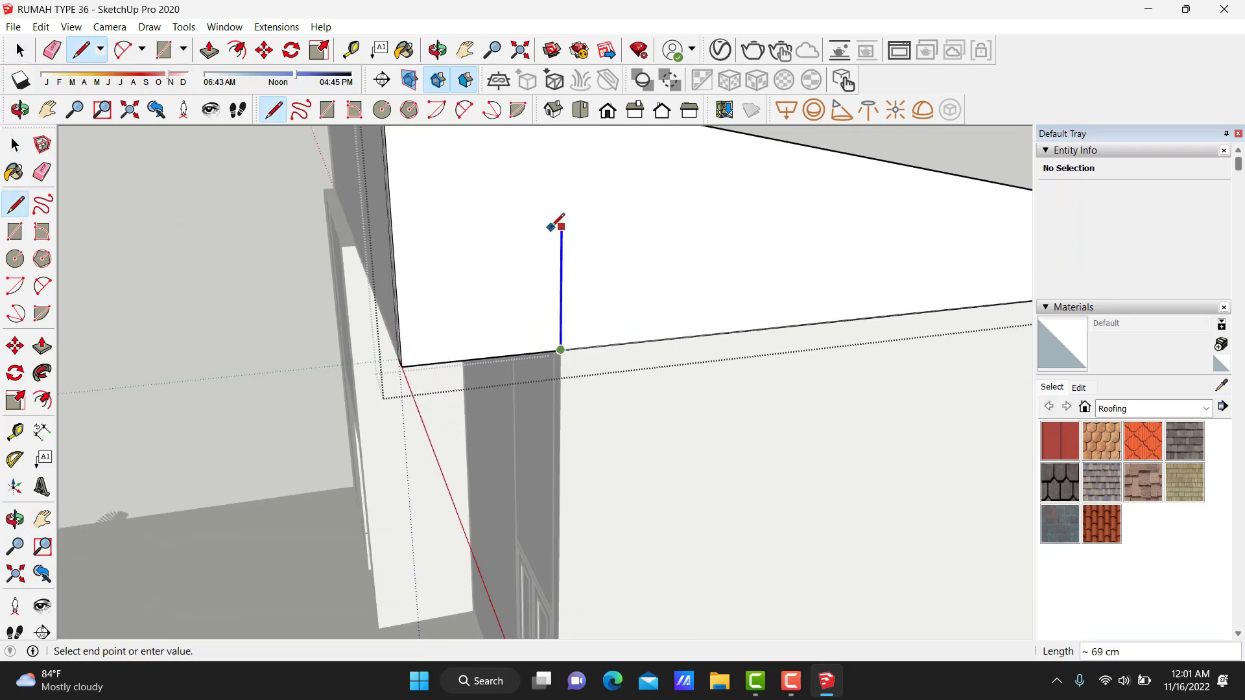
{"action": "middle_click_drag", "start_coordinate": [559, 222], "coordinate": [575, 262]}
{"action": "key", "text": "space"}
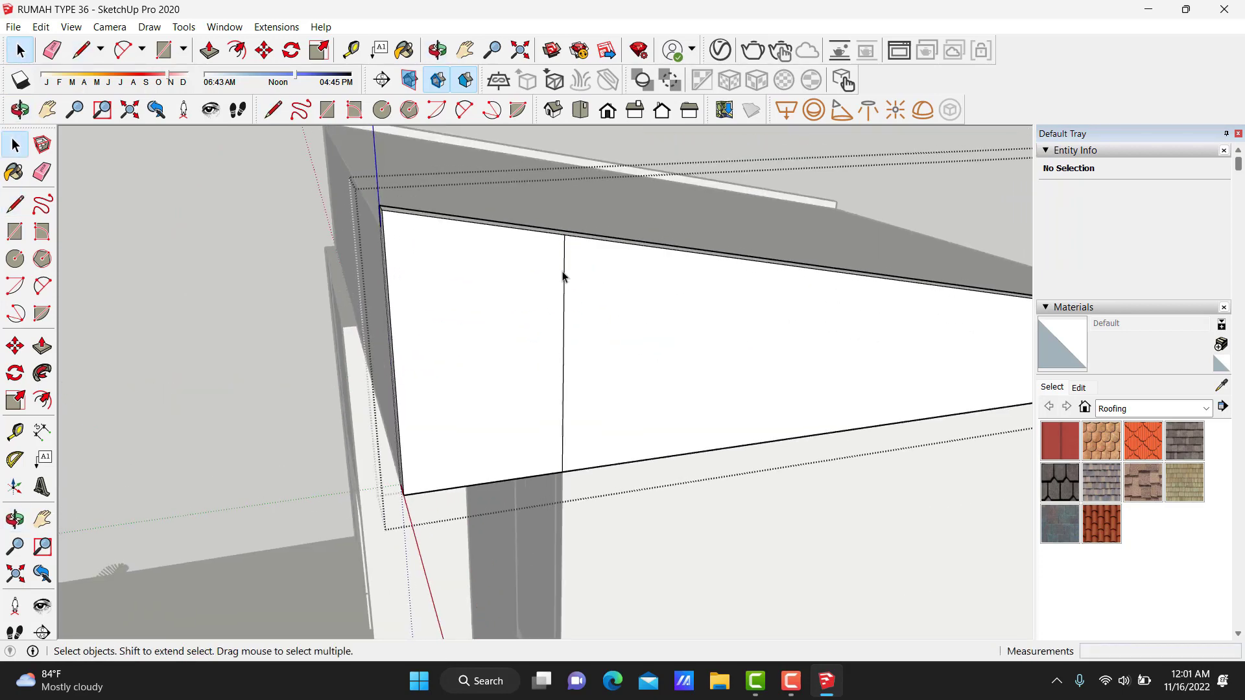
Start copying the vertical line, cancel, and select the facade face instead.
{"action": "key", "text": "m"}
{"action": "left_click", "coordinate": [600, 335]}
{"action": "type", "text": "12"}
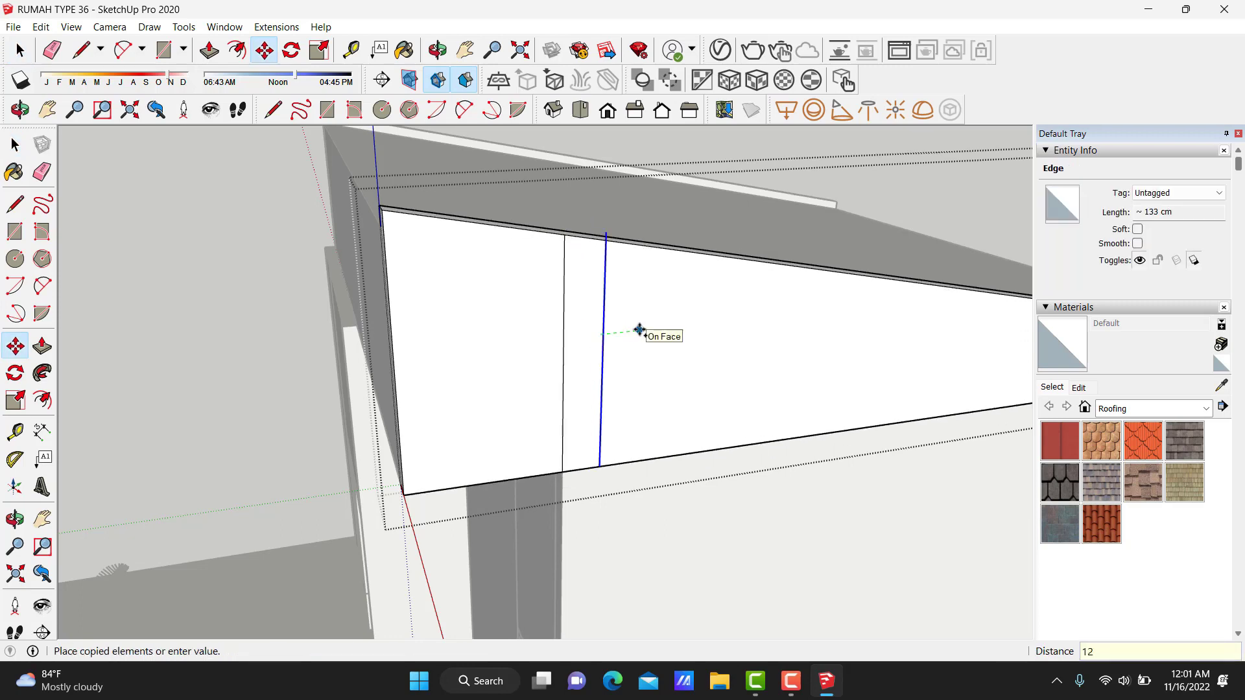
{"action": "key", "text": "Escape"}
{"action": "scroll", "coordinate": [570, 456], "scroll_direction": "up", "scroll_amount": 3}
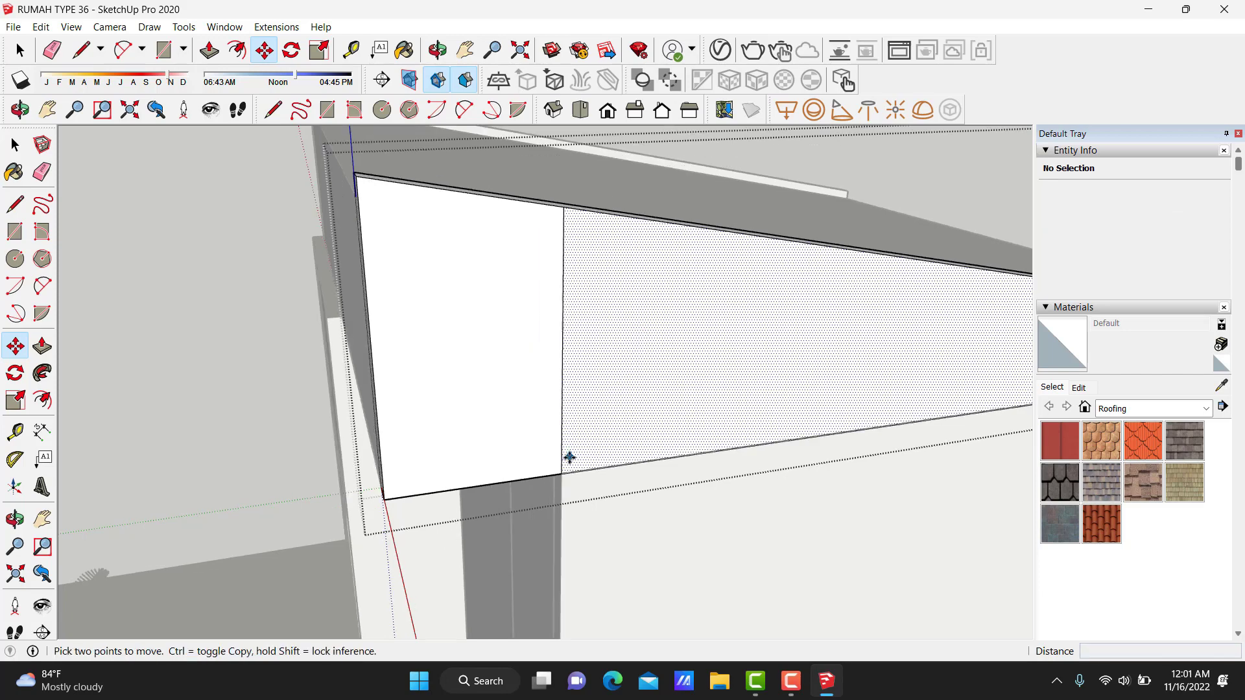
{"action": "key", "text": "space"}
{"action": "left_click", "coordinate": [561, 480]}
{"action": "scroll", "coordinate": [561, 475], "scroll_direction": "up", "scroll_amount": 2}
Copy the dividing line sideways, then undo the stray copied edge.
{"action": "left_click", "coordinate": [562, 477]}
{"action": "key", "text": "m"}
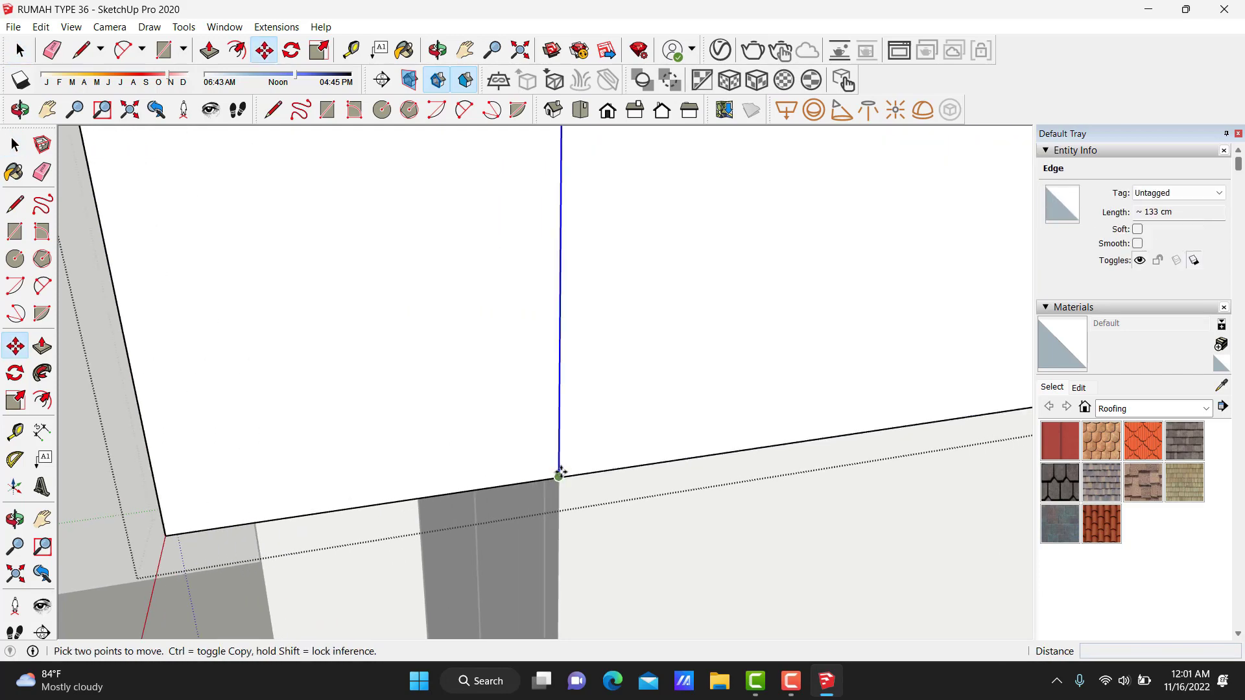
{"action": "key", "text": "ctrl"}
{"action": "left_click", "coordinate": [561, 477]}
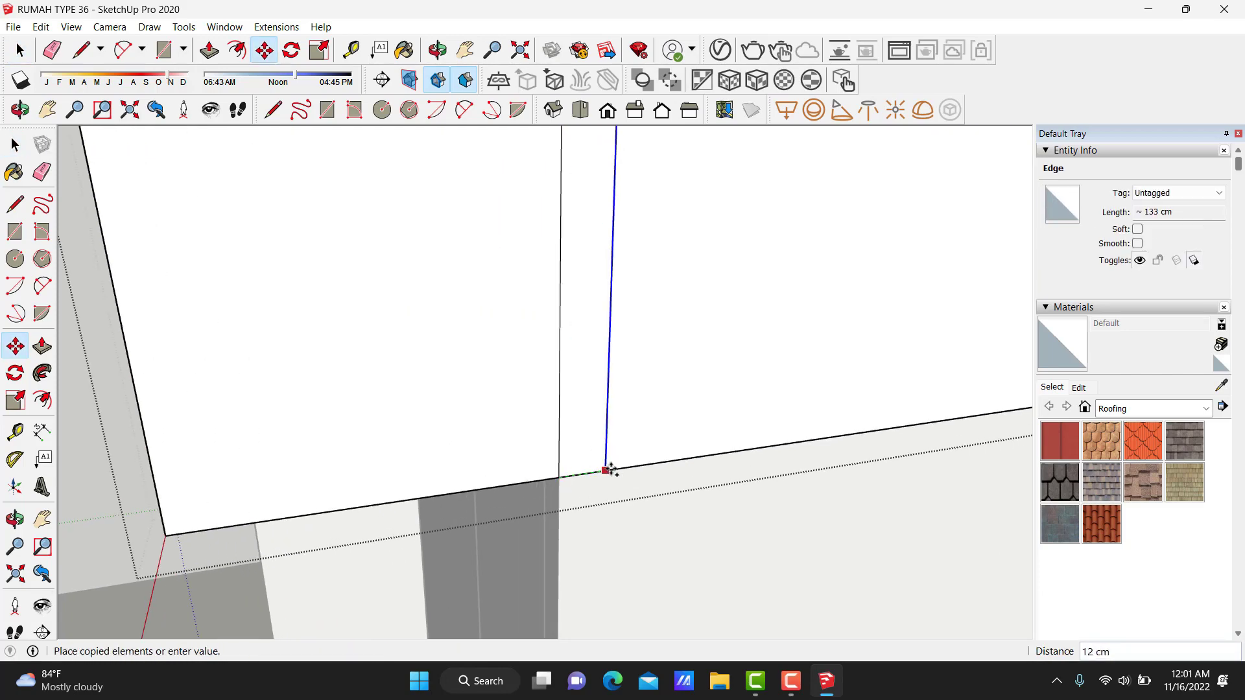
{"action": "left_click", "coordinate": [613, 470]}
{"action": "key", "text": "e"}
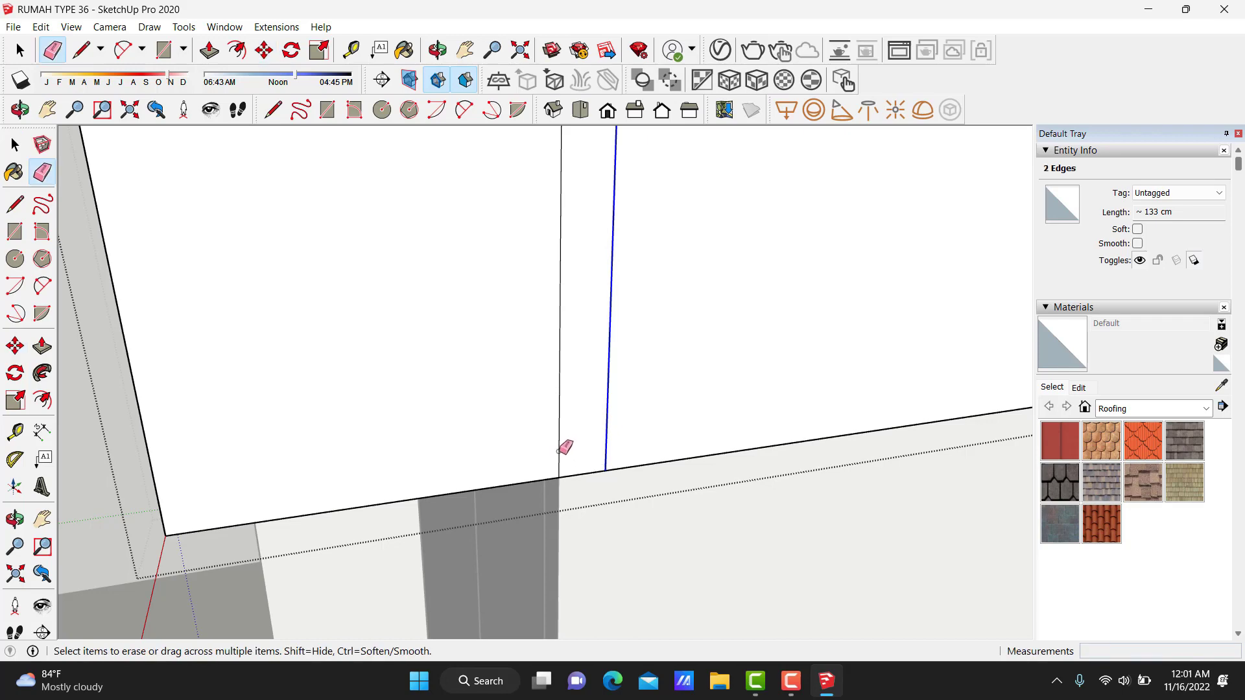
{"action": "key", "text": "ctrl+z"}
{"action": "scroll", "coordinate": [551, 454], "scroll_direction": "down", "scroll_amount": 3}
Recess the upper front panel 12 cm into the wall.
{"action": "key", "text": "p"}
{"action": "middle_click_drag", "start_coordinate": [542, 458], "coordinate": [528, 417]}
{"action": "left_click_drag", "start_coordinate": [527, 417], "coordinate": [526, 406]}
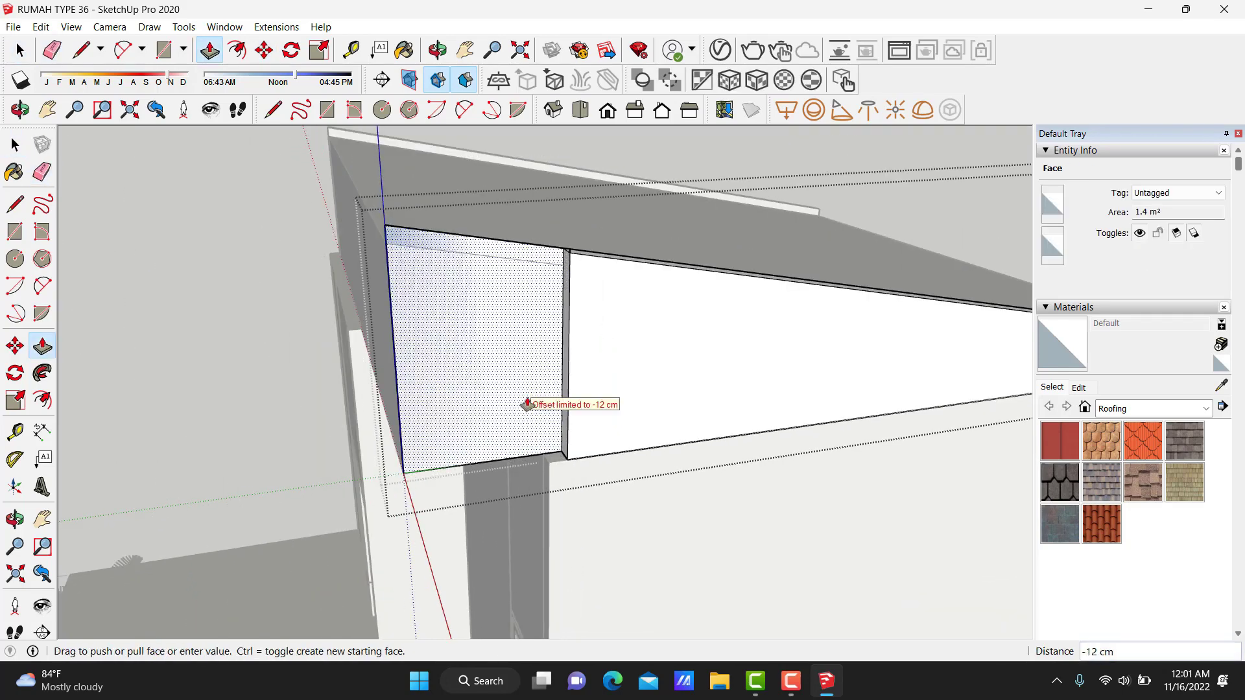
{"action": "left_click", "coordinate": [526, 405]}
{"action": "key", "text": "space"}
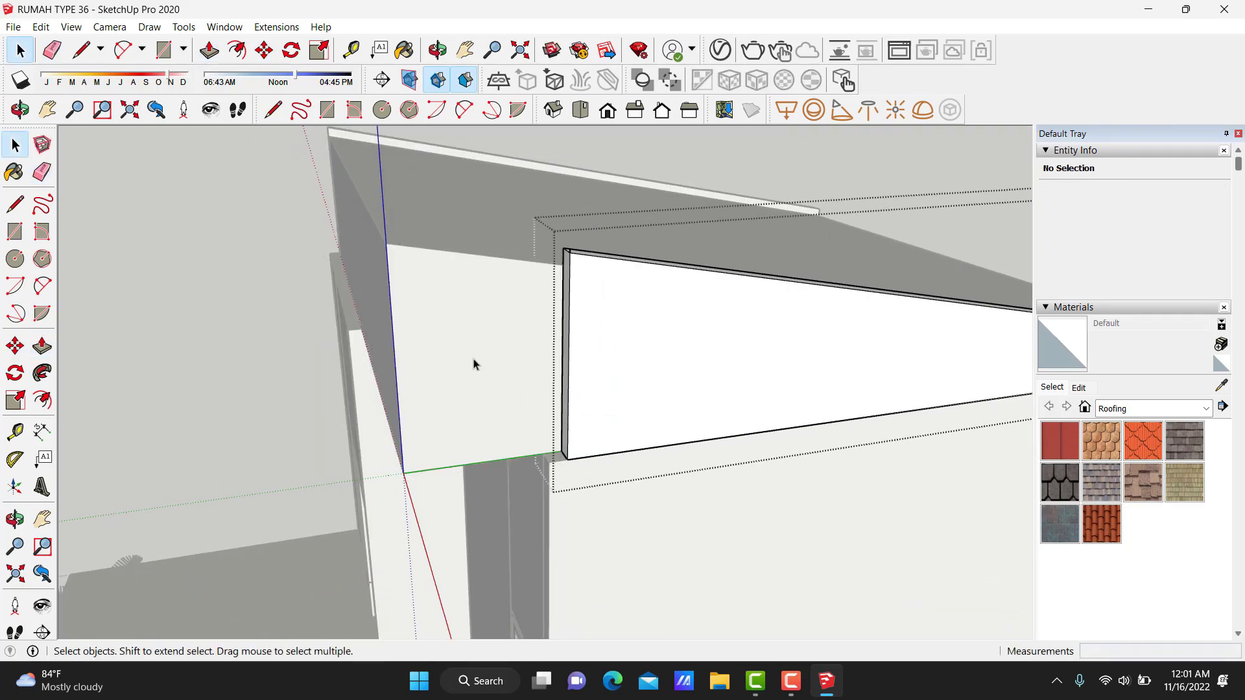
Draw a line along the panel's right edge to close its face.
{"action": "scroll", "coordinate": [538, 415], "scroll_direction": "up", "scroll_amount": 2}
{"action": "scroll", "coordinate": [564, 467], "scroll_direction": "up", "scroll_amount": 1}
{"action": "key", "text": "l"}
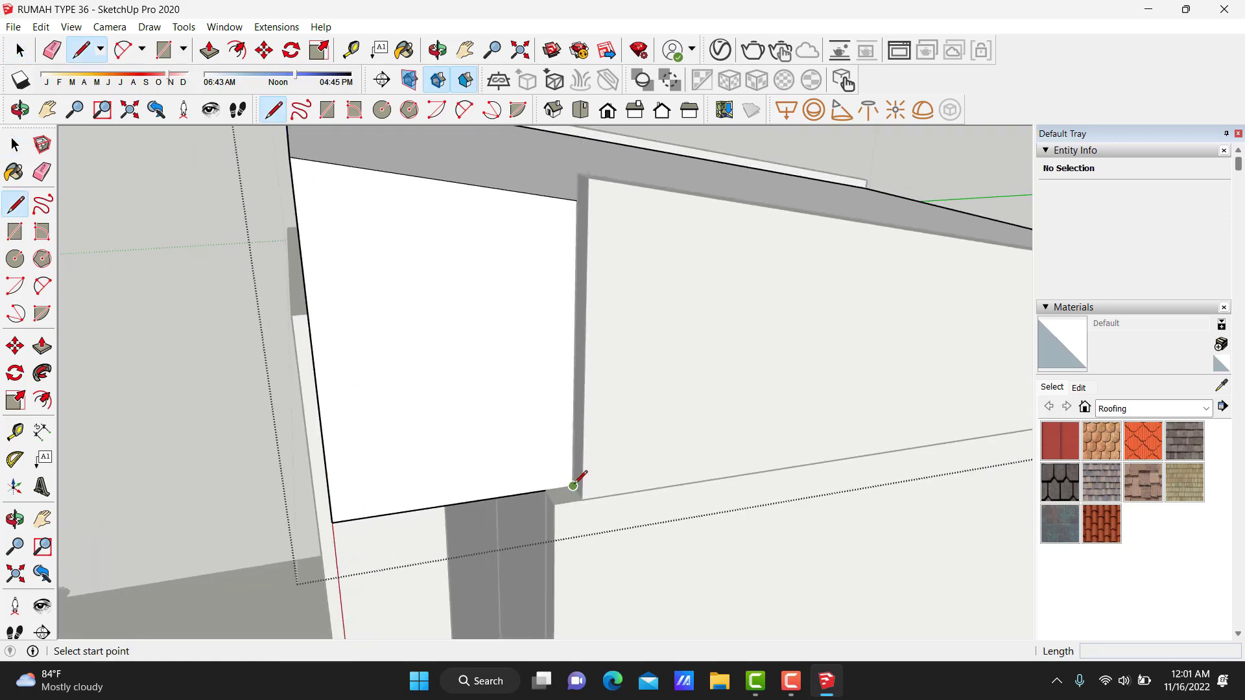
{"action": "left_click", "coordinate": [577, 199]}
{"action": "key", "text": "space"}
{"action": "left_click", "coordinate": [524, 268]}
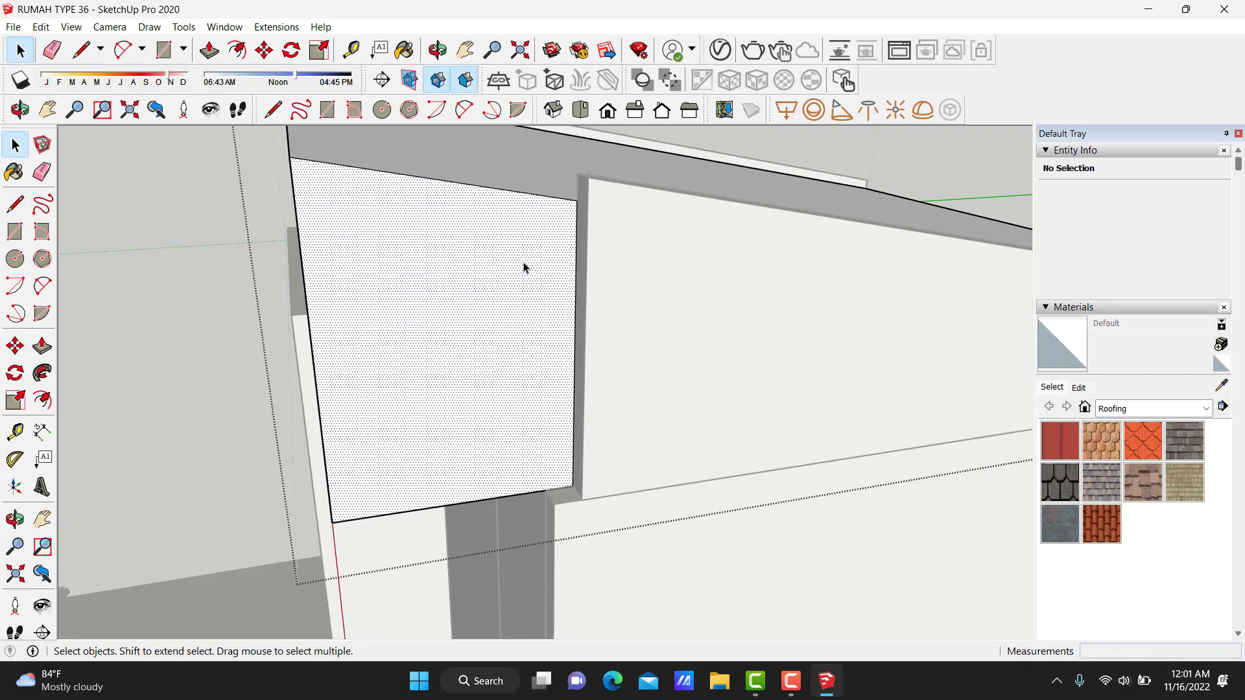
Orbit outside to review the upper facade and the whole house.
{"action": "key", "text": "p"}
{"action": "mouse_move", "coordinate": [278, 264]}
{"action": "middle_mouse_down"}
{"action": "mouse_move", "coordinate": [620, 420]}
{"action": "mouse_move", "coordinate": [739, 509]}
{"action": "middle_mouse_up"}
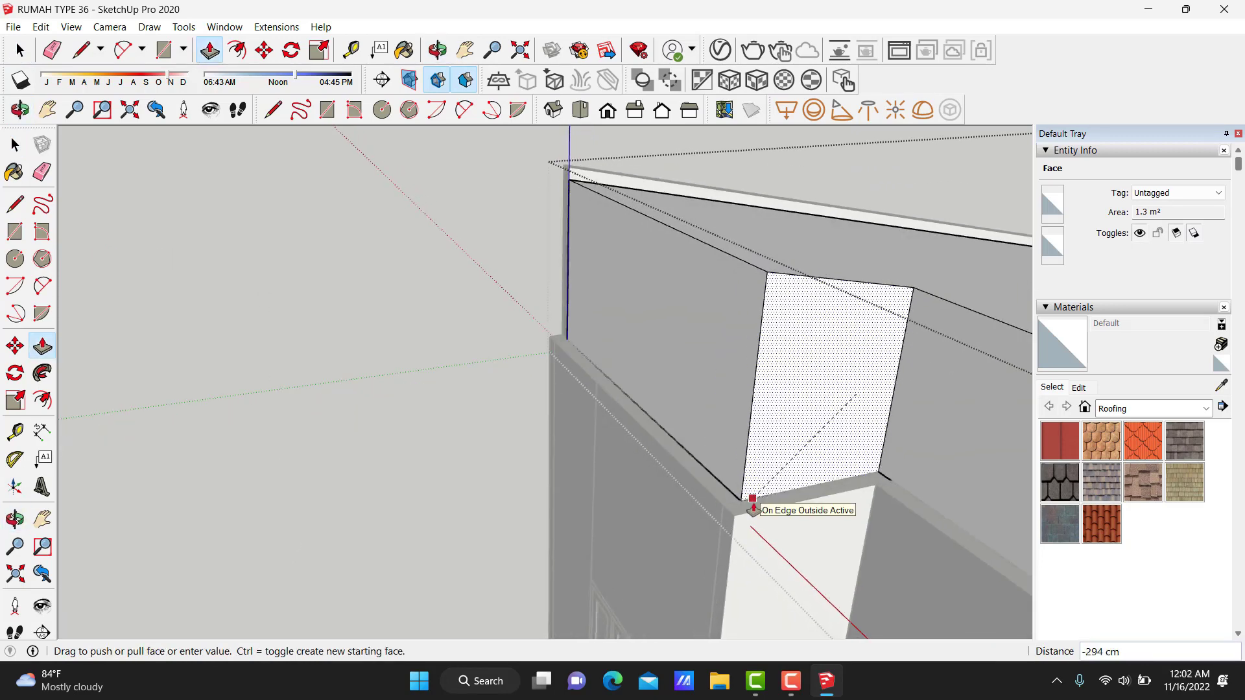
{"action": "key", "text": "space"}
{"action": "mouse_move", "coordinate": [595, 454]}
{"action": "middle_mouse_down"}
{"action": "mouse_move", "coordinate": [500, 398]}
{"action": "mouse_move", "coordinate": [819, 423]}
{"action": "middle_mouse_up"}
{"action": "key", "text": "space"}
{"action": "scroll", "coordinate": [525, 363], "scroll_direction": "up", "scroll_amount": 3}
{"action": "scroll", "coordinate": [528, 367], "scroll_direction": "up", "scroll_amount": 2}
Draw a 306 × 12 cm rectangle on the wall top and extrude it up into a fin board.
{"action": "scroll", "coordinate": [532, 370], "scroll_direction": "up", "scroll_amount": 2}
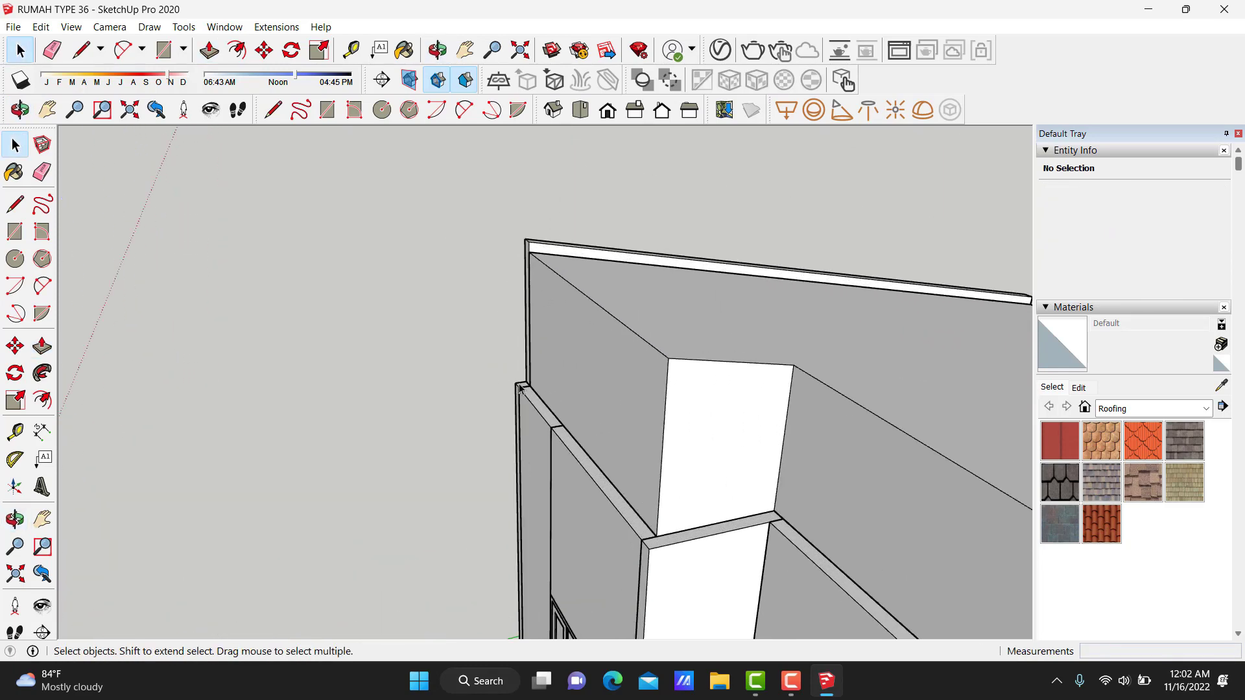
{"action": "scroll", "coordinate": [536, 371], "scroll_direction": "up", "scroll_amount": 2}
{"action": "key", "text": "r"}
{"action": "left_click", "coordinate": [528, 380]}
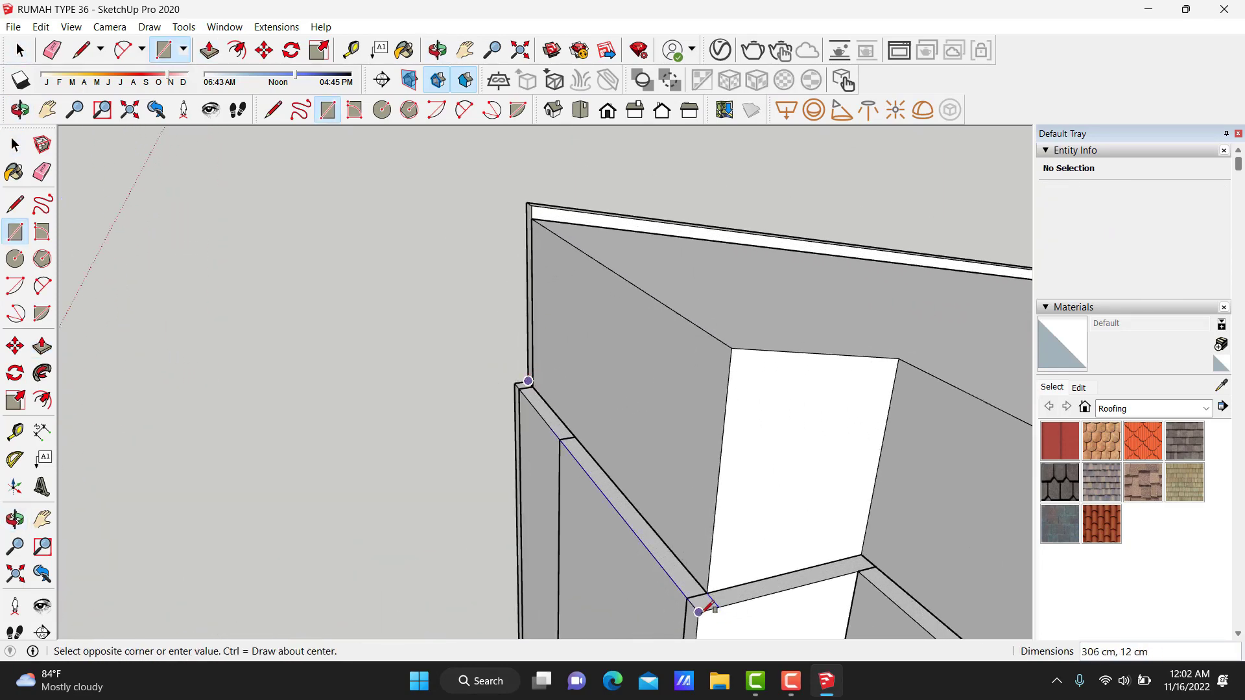
{"action": "left_click", "coordinate": [699, 612]}
{"action": "key", "text": "space"}
{"action": "key", "text": "p"}
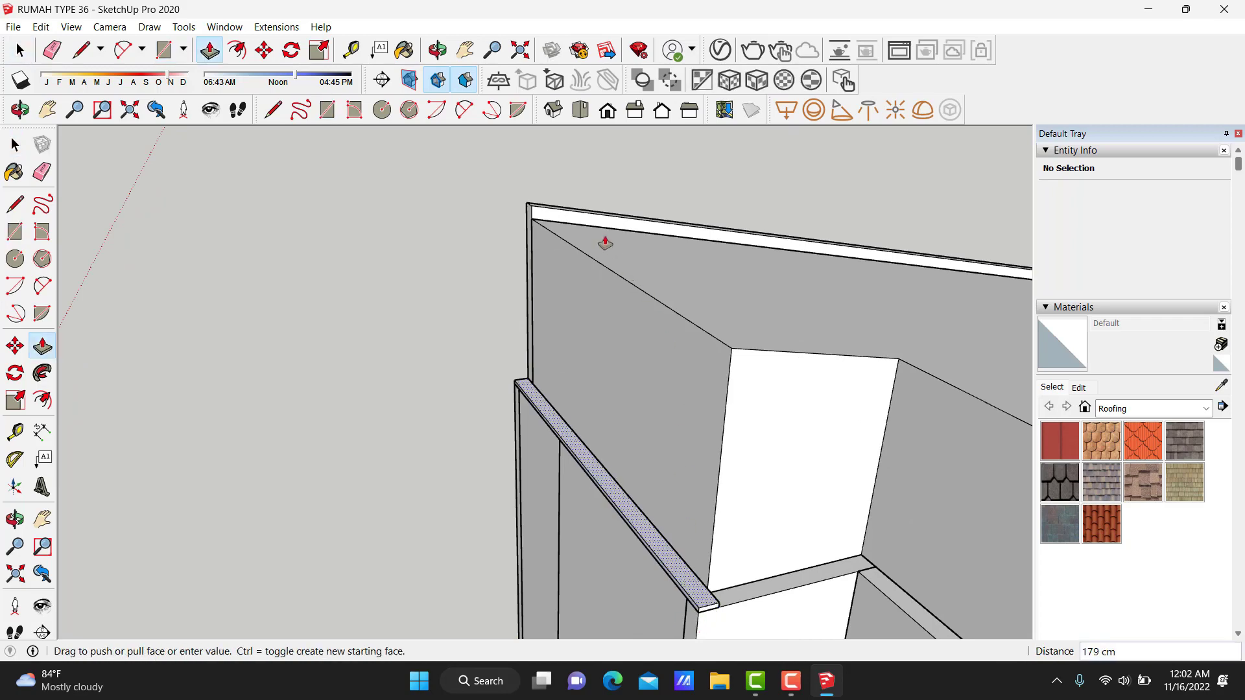
{"action": "mouse_move", "coordinate": [559, 228]}
{"action": "middle_mouse_down"}
{"action": "mouse_move", "coordinate": [798, 253]}
{"action": "mouse_move", "coordinate": [767, 253]}
{"action": "middle_mouse_up"}
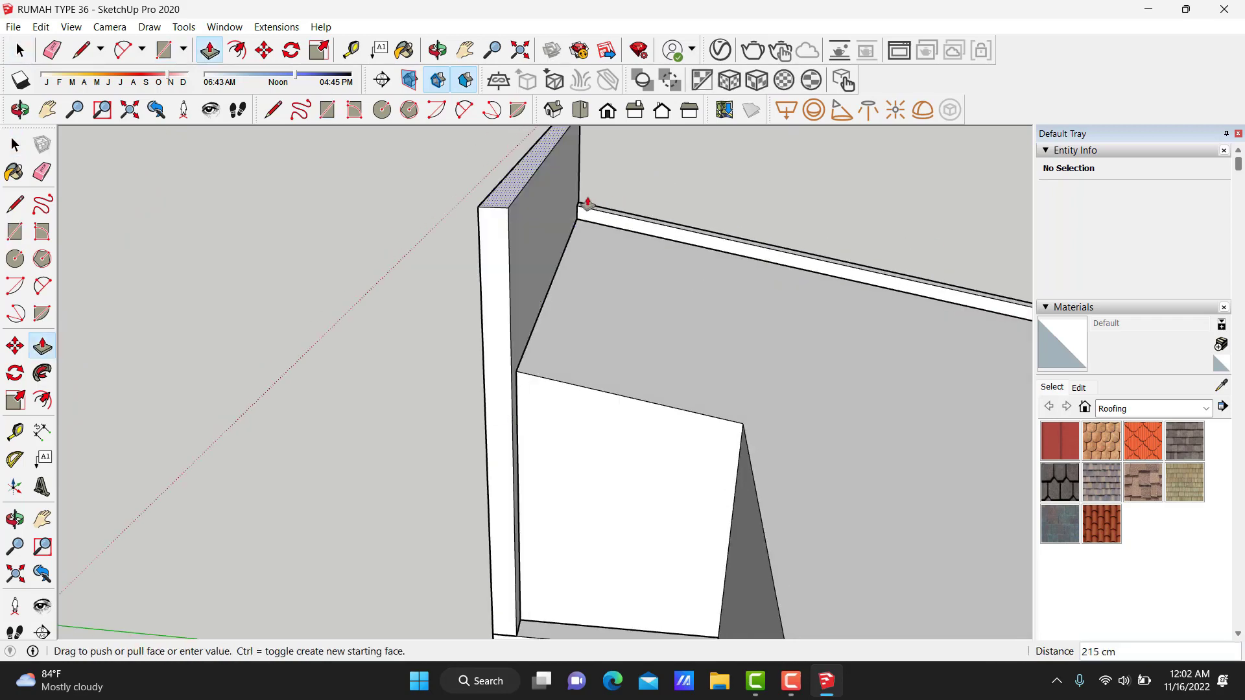
{"action": "left_click", "coordinate": [588, 205]}
{"action": "key", "text": "space"}
Group the fin board and copy it to the next wall corner.
{"action": "triple_click", "coordinate": [490, 389]}
{"action": "right_click", "coordinate": [540, 280]}
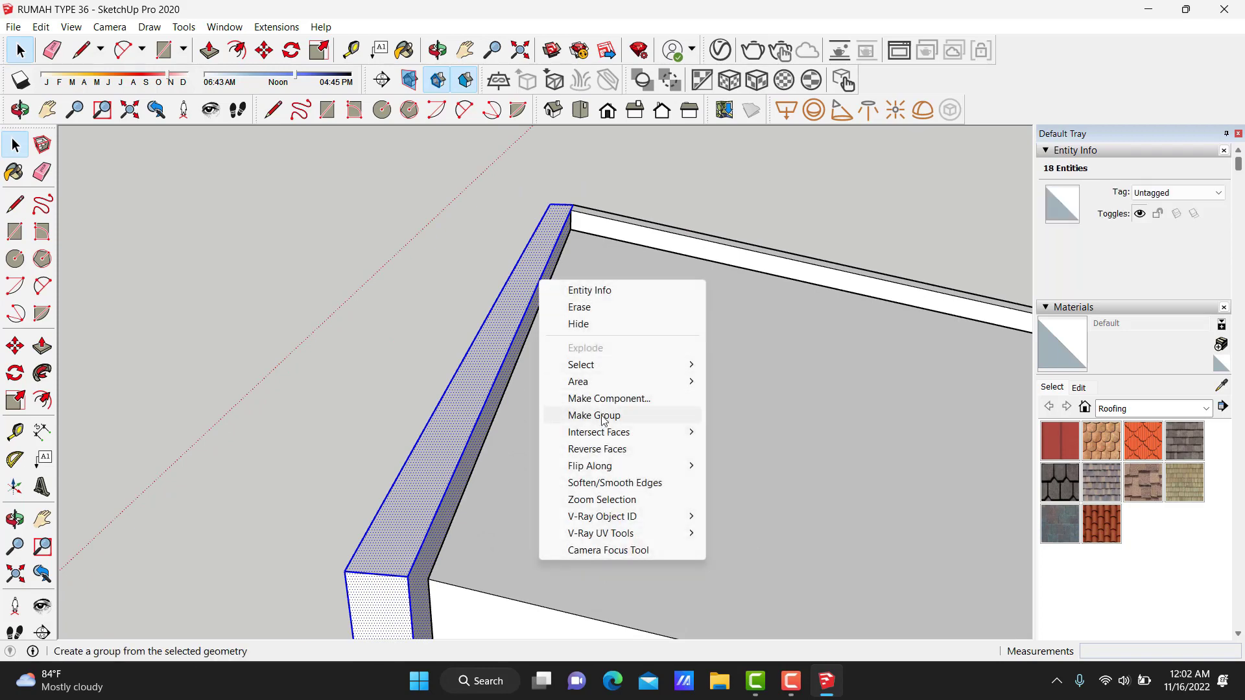
{"action": "left_click", "coordinate": [602, 418]}
{"action": "middle_click_drag", "start_coordinate": [586, 389], "coordinate": [756, 586]}
{"action": "key", "text": "m"}
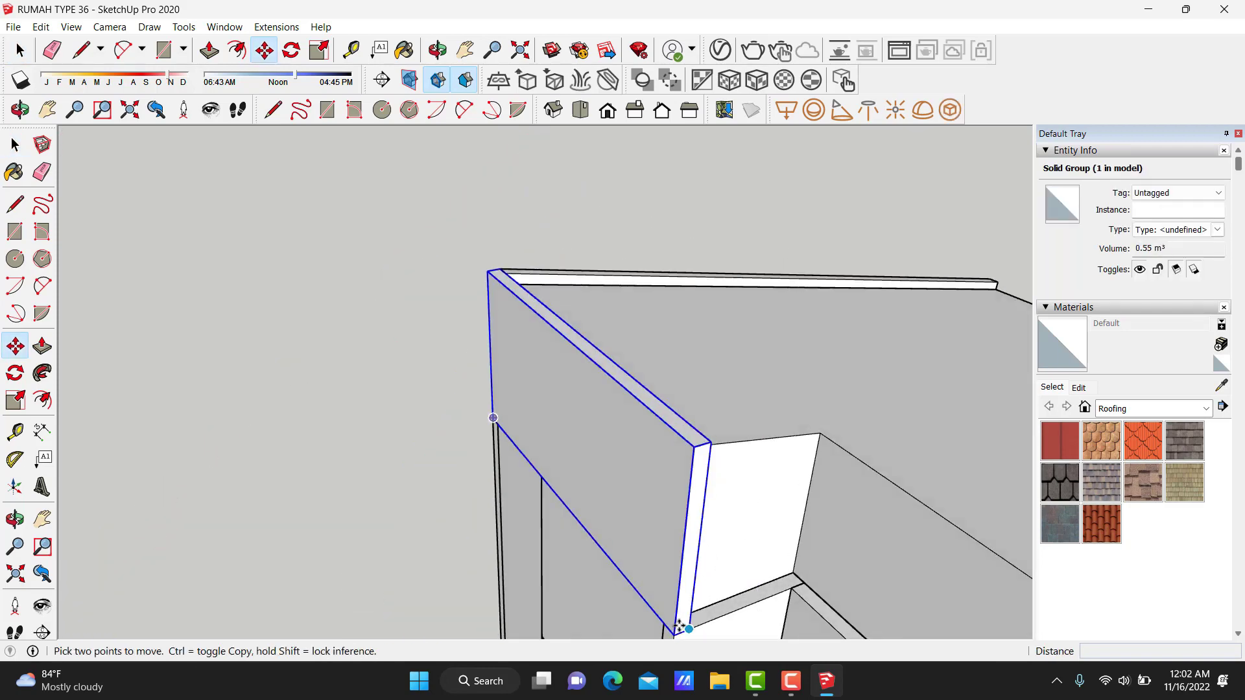
{"action": "left_click", "coordinate": [672, 636]}
{"action": "key", "text": "ctrl"}
{"action": "mouse_move", "coordinate": [648, 586]}
{"action": "middle_mouse_down"}
{"action": "mouse_move", "coordinate": [470, 339]}
{"action": "mouse_move", "coordinate": [750, 409]}
{"action": "mouse_move", "coordinate": [555, 314]}
{"action": "mouse_move", "coordinate": [892, 478]}
{"action": "mouse_move", "coordinate": [659, 339]}
{"action": "mouse_move", "coordinate": [475, 298]}
{"action": "mouse_move", "coordinate": [199, 162]}
{"action": "middle_mouse_up"}
{"action": "left_click", "coordinate": [744, 431]}
{"action": "key", "text": "space"}
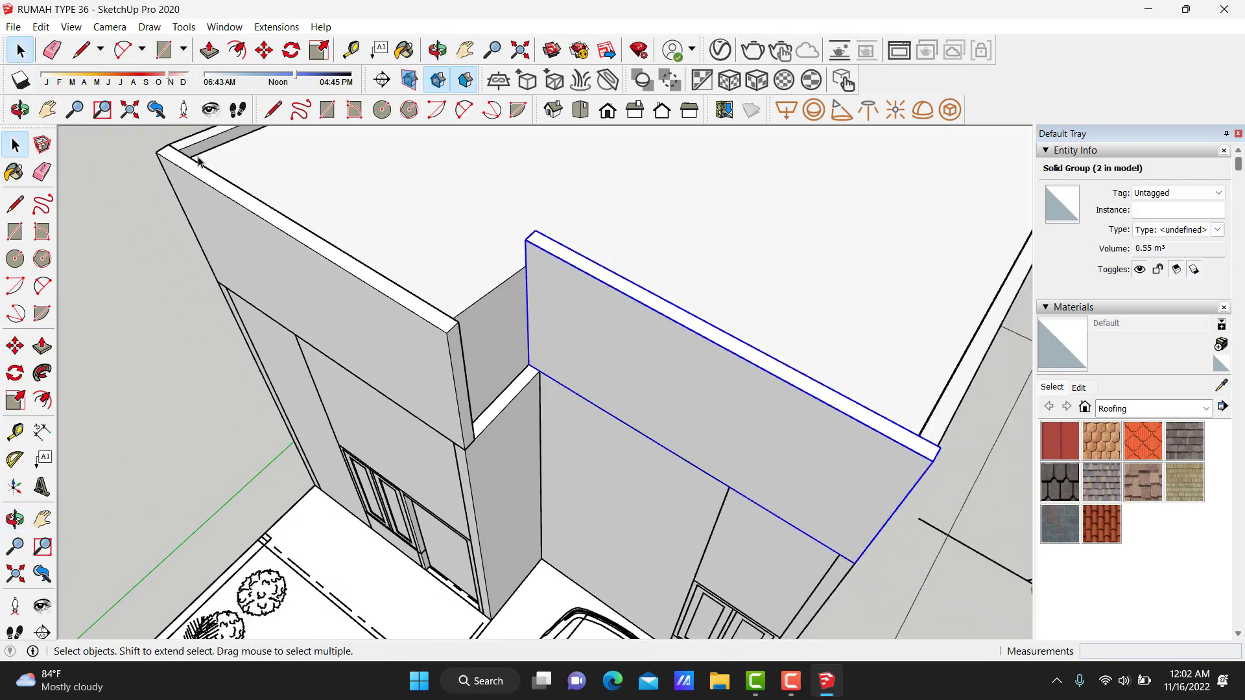
Move-copy a fin from the wall corner to a new position and inspect the copies.
{"action": "key", "text": "m"}
{"action": "scroll", "coordinate": [181, 148], "scroll_direction": "up", "scroll_amount": 2}
{"action": "left_click", "coordinate": [168, 142], "text": "ctrl"}
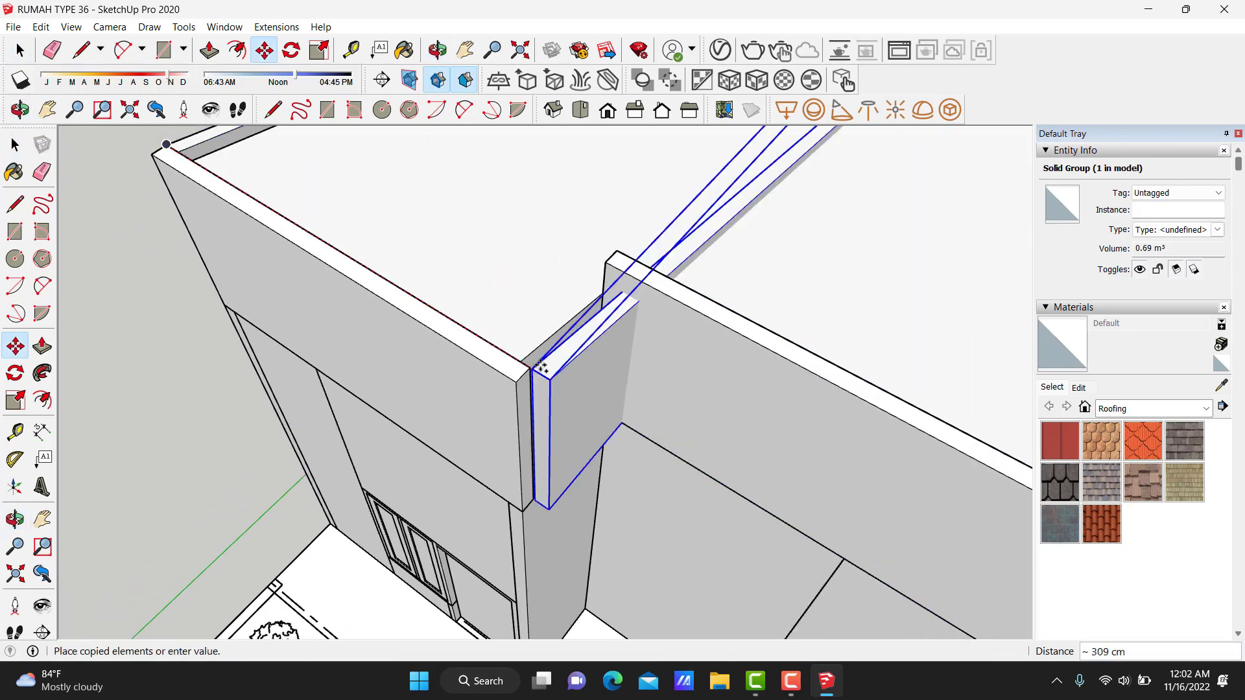
{"action": "left_click", "coordinate": [509, 354]}
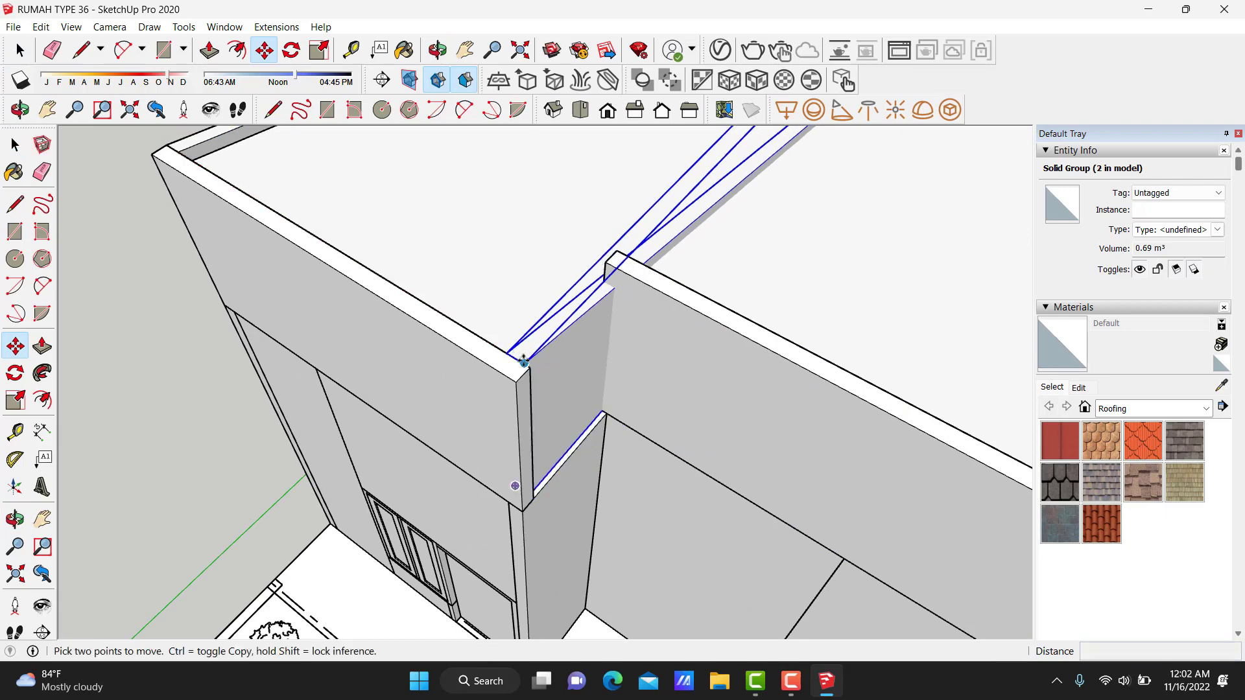
{"action": "key", "text": "space"}
{"action": "mouse_move", "coordinate": [590, 371]}
{"action": "middle_mouse_down"}
{"action": "mouse_move", "coordinate": [542, 345]}
{"action": "mouse_move", "coordinate": [582, 250]}
{"action": "middle_mouse_up"}
Exit the group and delete the misplaced fin copy.
{"action": "key", "text": "Escape"}
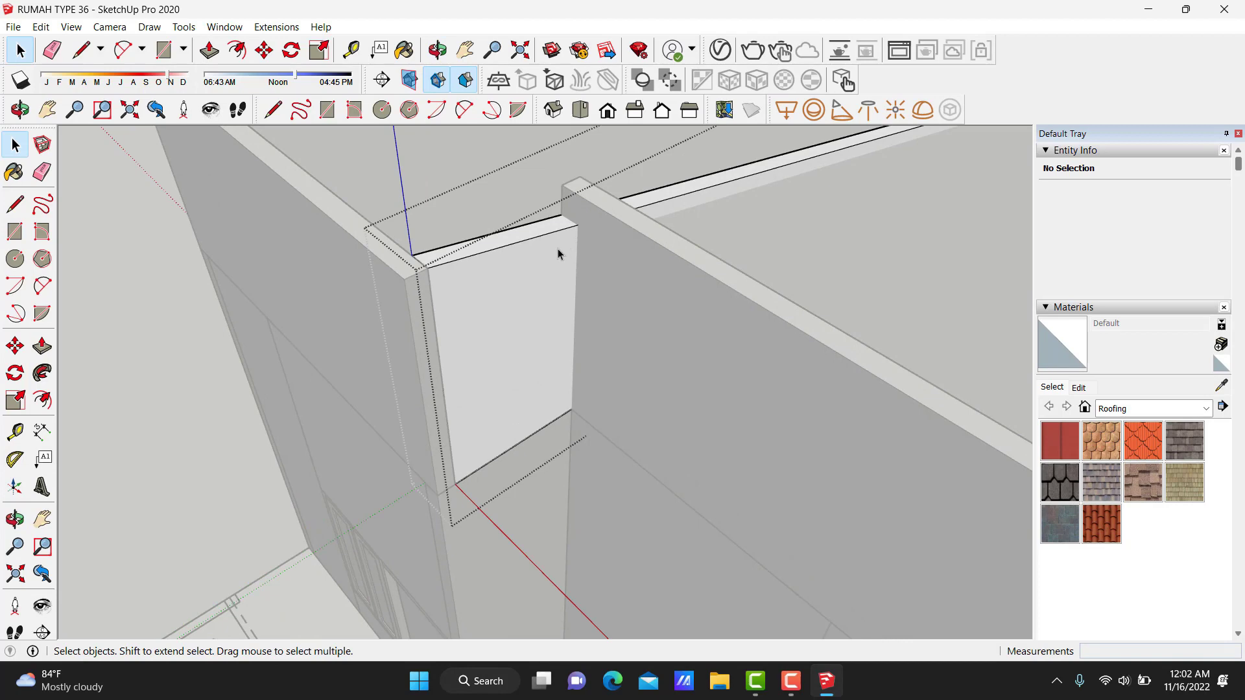
{"action": "key", "text": "Escape"}
{"action": "left_click", "coordinate": [531, 271]}
{"action": "key", "text": "Delete"}
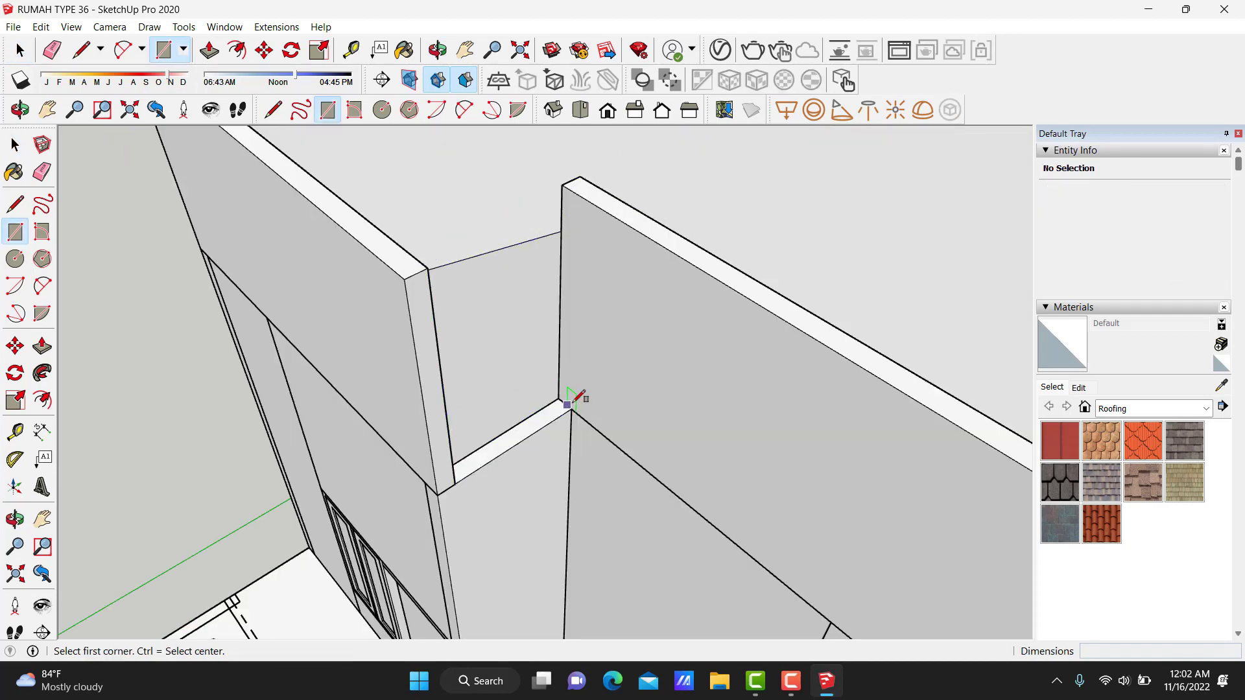
Close the gap between the fin walls with a thin strip pushed out 34 cm.
{"action": "left_click", "coordinate": [562, 184]}
{"action": "key", "text": "space"}
{"action": "key", "text": "p"}
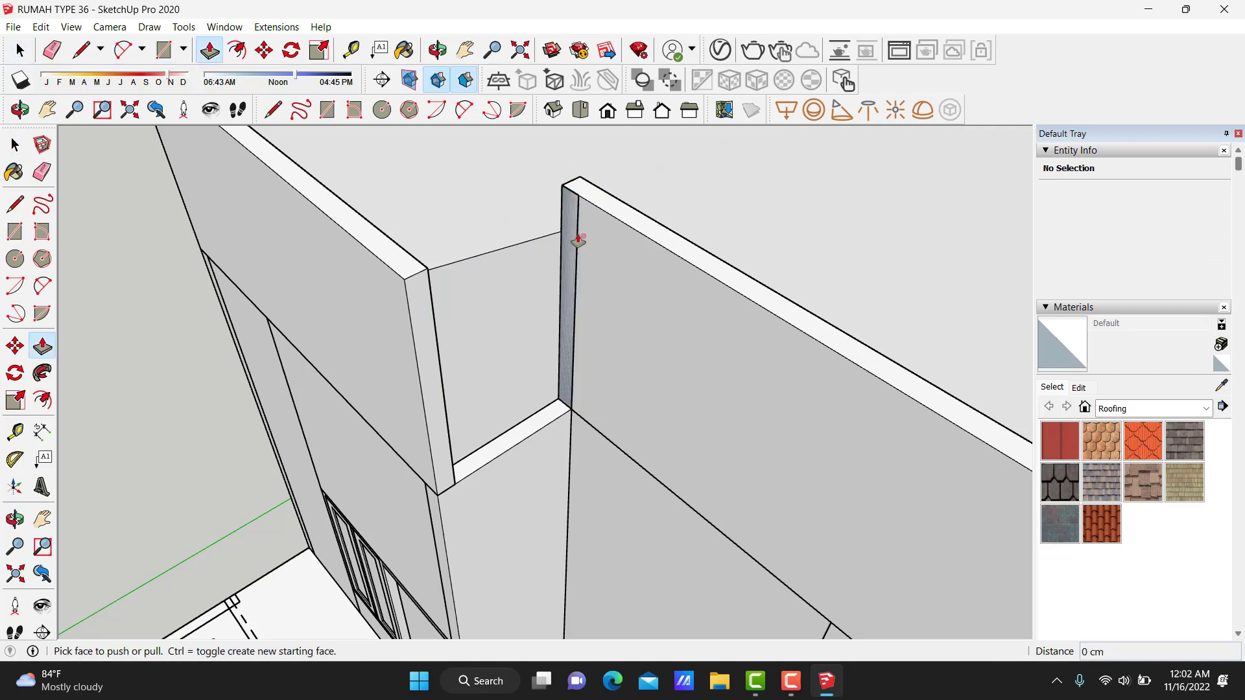
{"action": "left_click", "coordinate": [563, 224]}
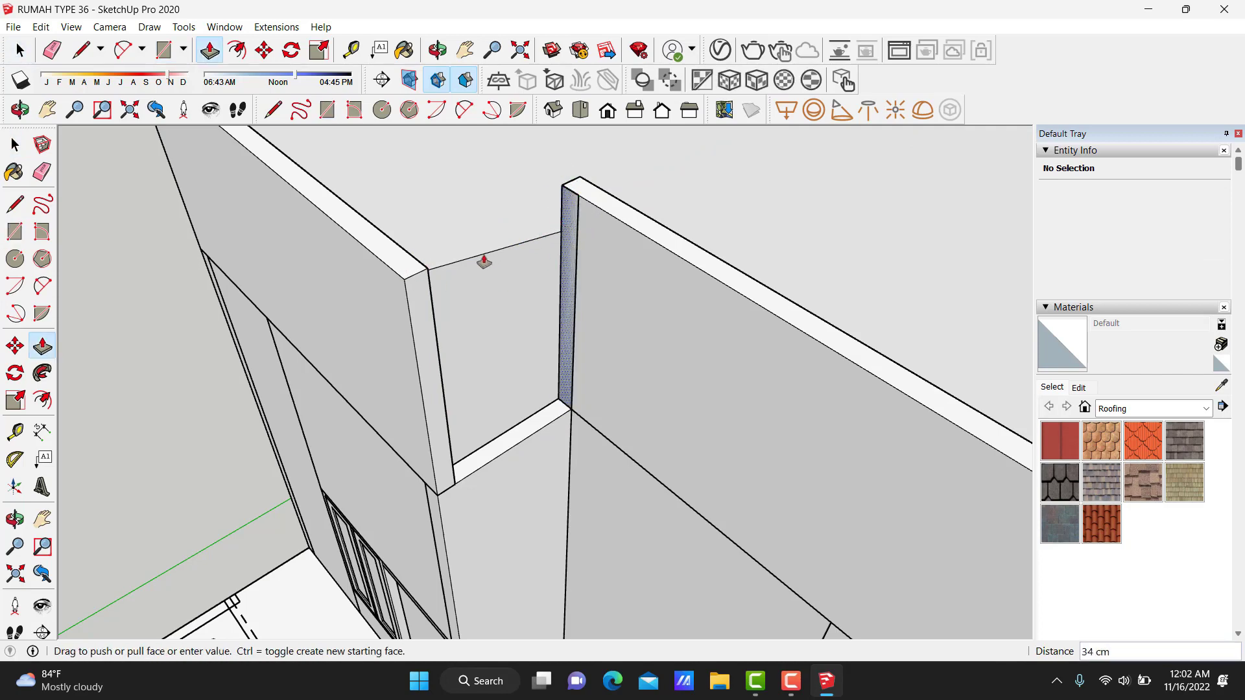
{"action": "left_click", "coordinate": [422, 269]}
{"action": "key", "text": "space"}
Inside the thin board group, push the board's top face downward.
{"action": "middle_click_drag", "start_coordinate": [422, 260], "coordinate": [454, 266]}
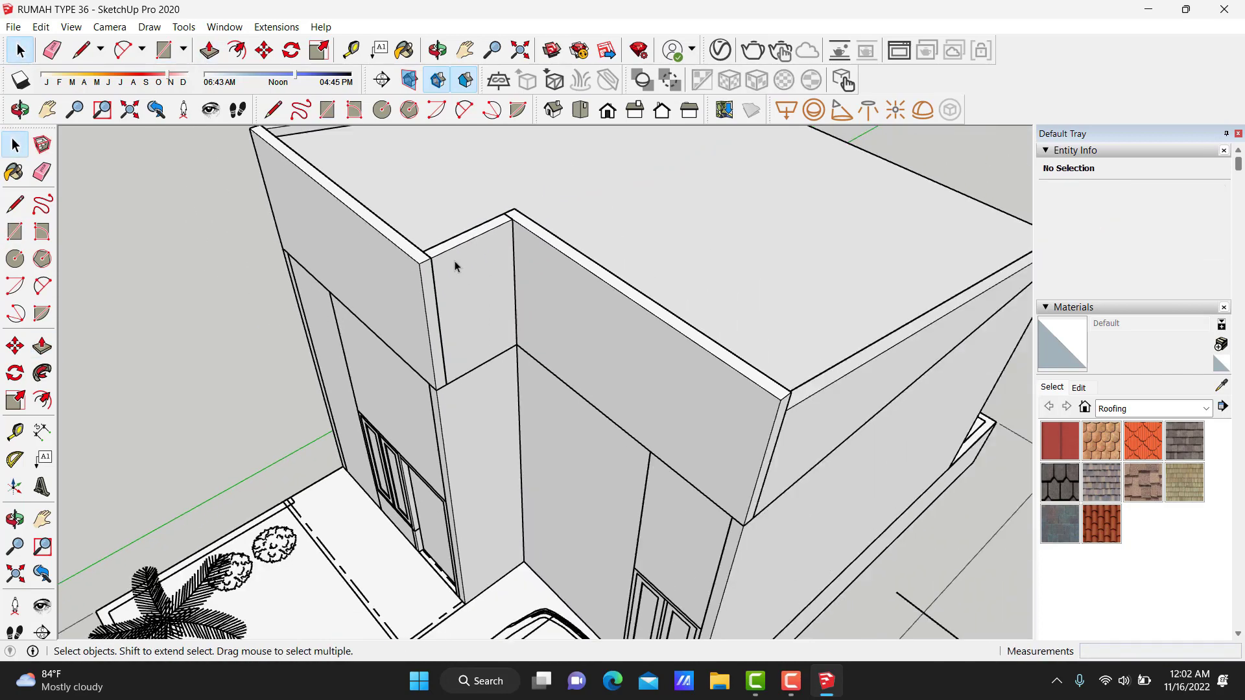
{"action": "left_click", "coordinate": [460, 265]}
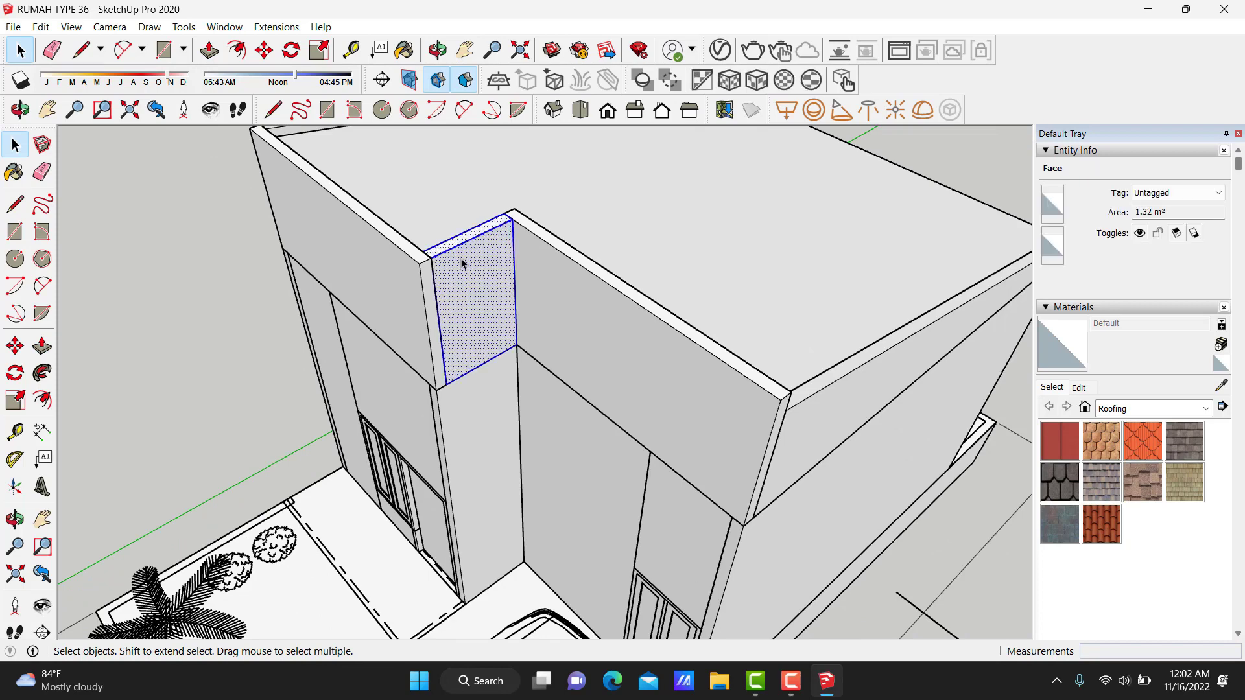
{"action": "mouse_move", "coordinate": [823, 320]}
{"action": "middle_mouse_down"}
{"action": "mouse_move", "coordinate": [503, 227]}
{"action": "mouse_move", "coordinate": [417, 161]}
{"action": "mouse_move", "coordinate": [330, 196]}
{"action": "mouse_move", "coordinate": [547, 212]}
{"action": "mouse_move", "coordinate": [927, 208]}
{"action": "mouse_move", "coordinate": [931, 149]}
{"action": "mouse_move", "coordinate": [862, 203]}
{"action": "mouse_move", "coordinate": [644, 181]}
{"action": "mouse_move", "coordinate": [501, 242]}
{"action": "middle_mouse_up"}
{"action": "double_click", "coordinate": [501, 241]}
{"action": "key", "text": "p"}
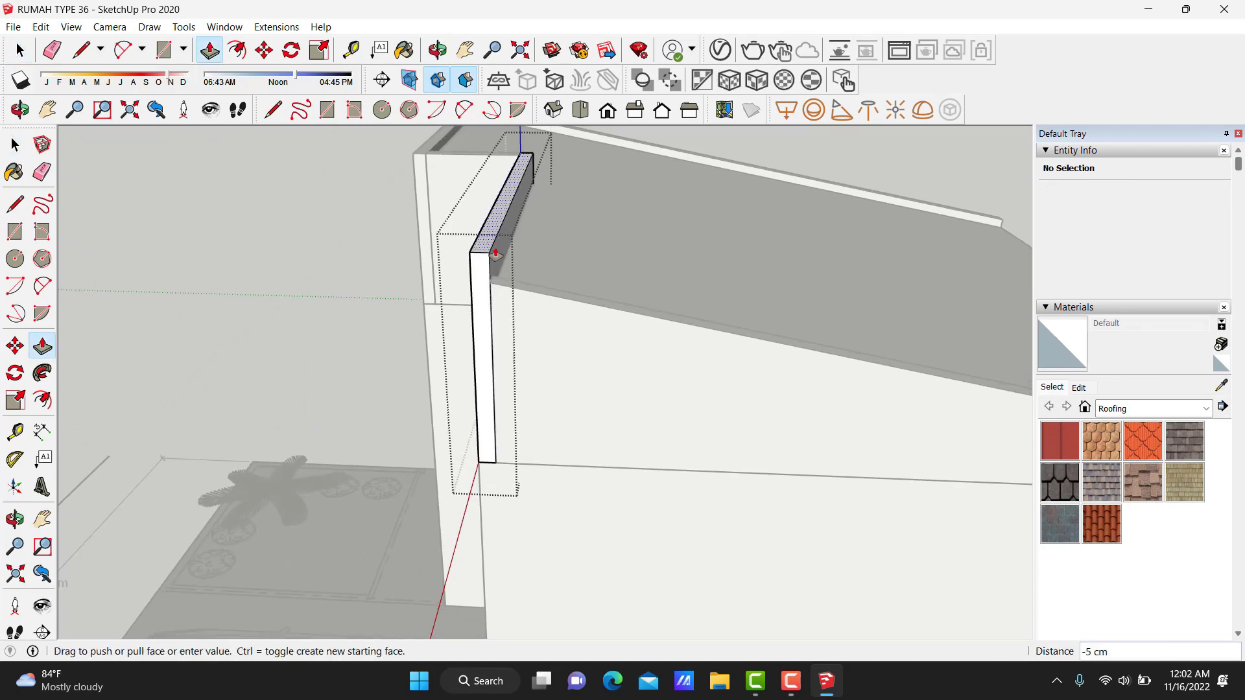
{"action": "left_click_drag", "start_coordinate": [494, 240], "coordinate": [496, 290]}
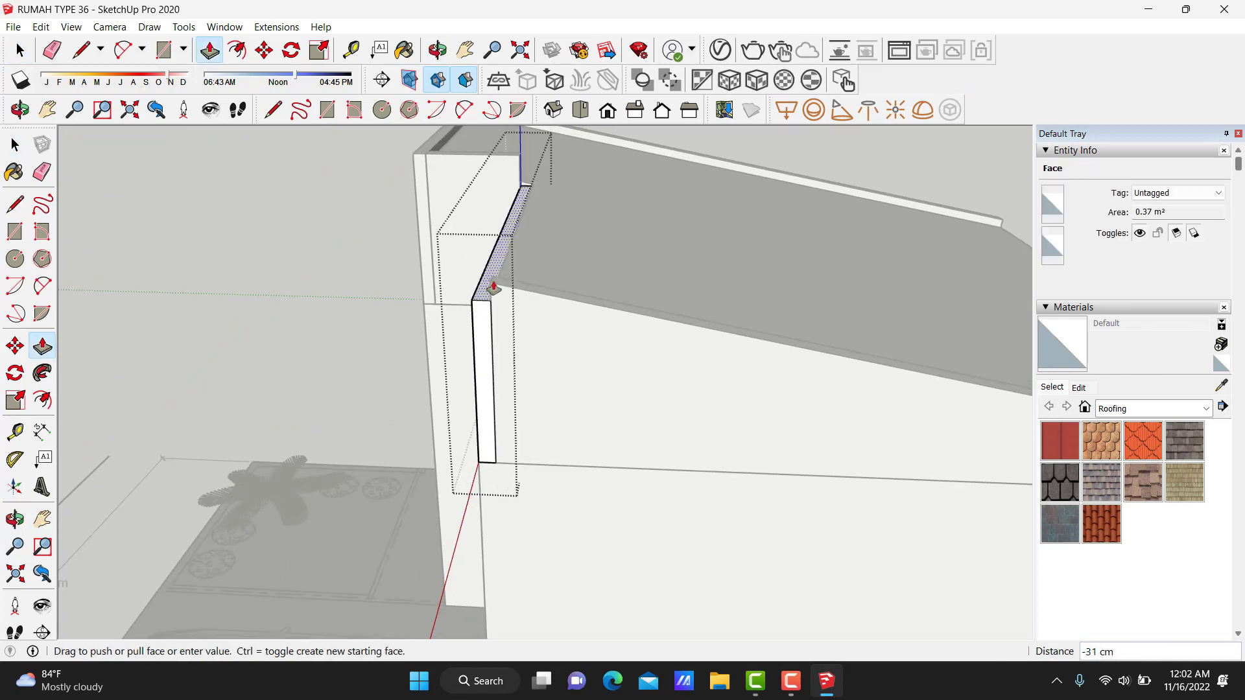
{"action": "scroll", "coordinate": [494, 288], "scroll_direction": "up", "scroll_amount": 3}
{"action": "mouse_move", "coordinate": [495, 278]}
{"action": "middle_mouse_down"}
{"action": "mouse_move", "coordinate": [606, 269]}
{"action": "mouse_move", "coordinate": [587, 284]}
{"action": "mouse_move", "coordinate": [359, 195]}
{"action": "mouse_move", "coordinate": [437, 201]}
{"action": "mouse_move", "coordinate": [498, 247]}
{"action": "middle_mouse_up"}
{"action": "left_click", "coordinate": [564, 277]}
{"action": "key", "text": "space"}
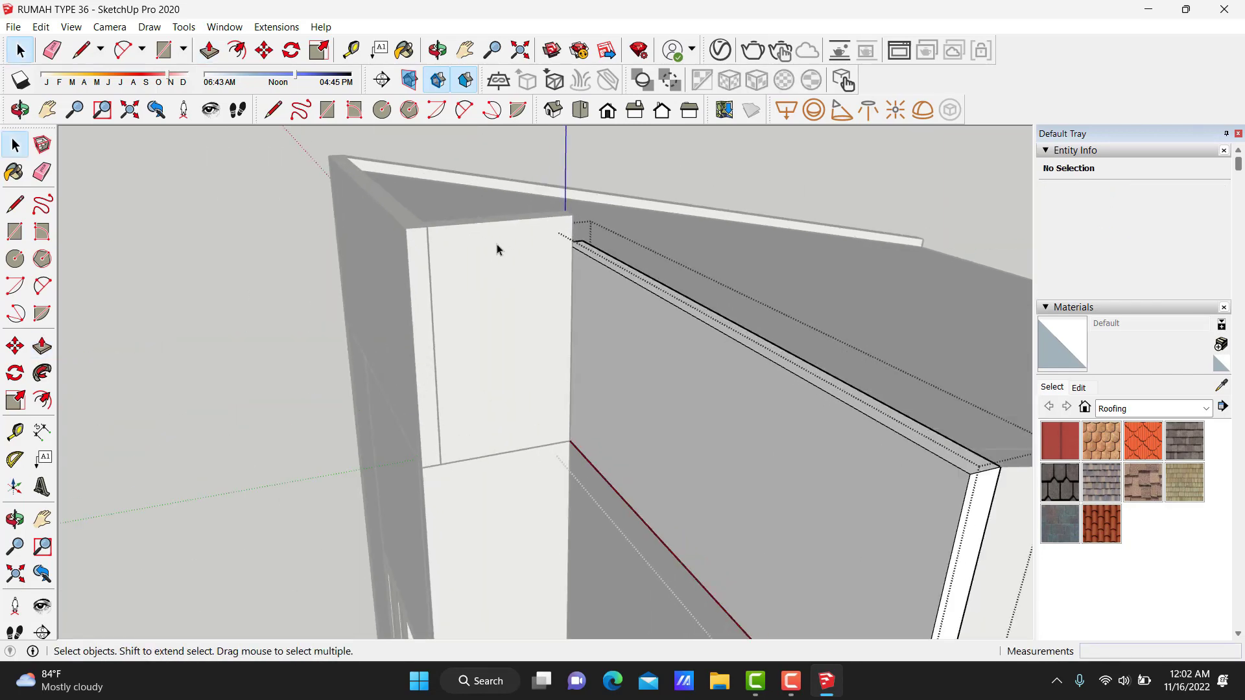
Split off the sloped triangle at the board's top with a line and push it away.
{"action": "double_click", "coordinate": [496, 251]}
{"action": "scroll", "coordinate": [484, 241], "scroll_direction": "up", "scroll_amount": 2}
{"action": "scroll", "coordinate": [486, 242], "scroll_direction": "up", "scroll_amount": 2}
{"action": "scroll", "coordinate": [454, 233], "scroll_direction": "up", "scroll_amount": 2}
{"action": "key", "text": "l"}
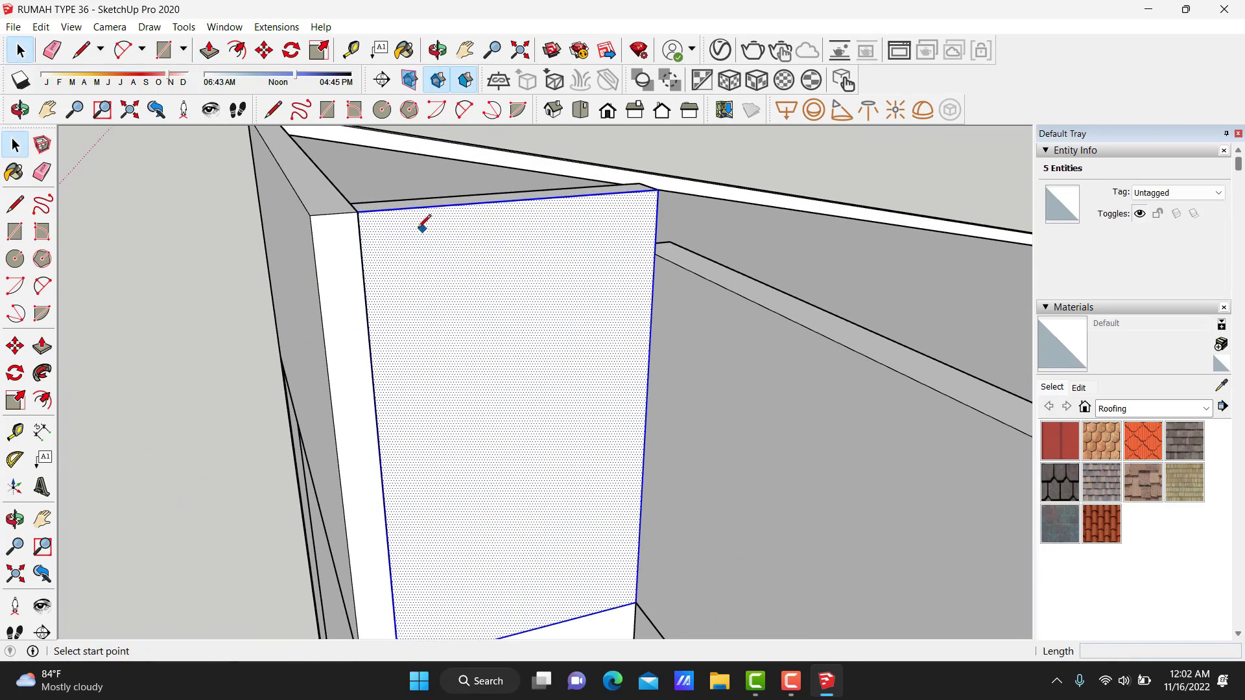
{"action": "left_click", "coordinate": [357, 211]}
{"action": "left_click", "coordinate": [655, 253]}
{"action": "key", "text": "space"}
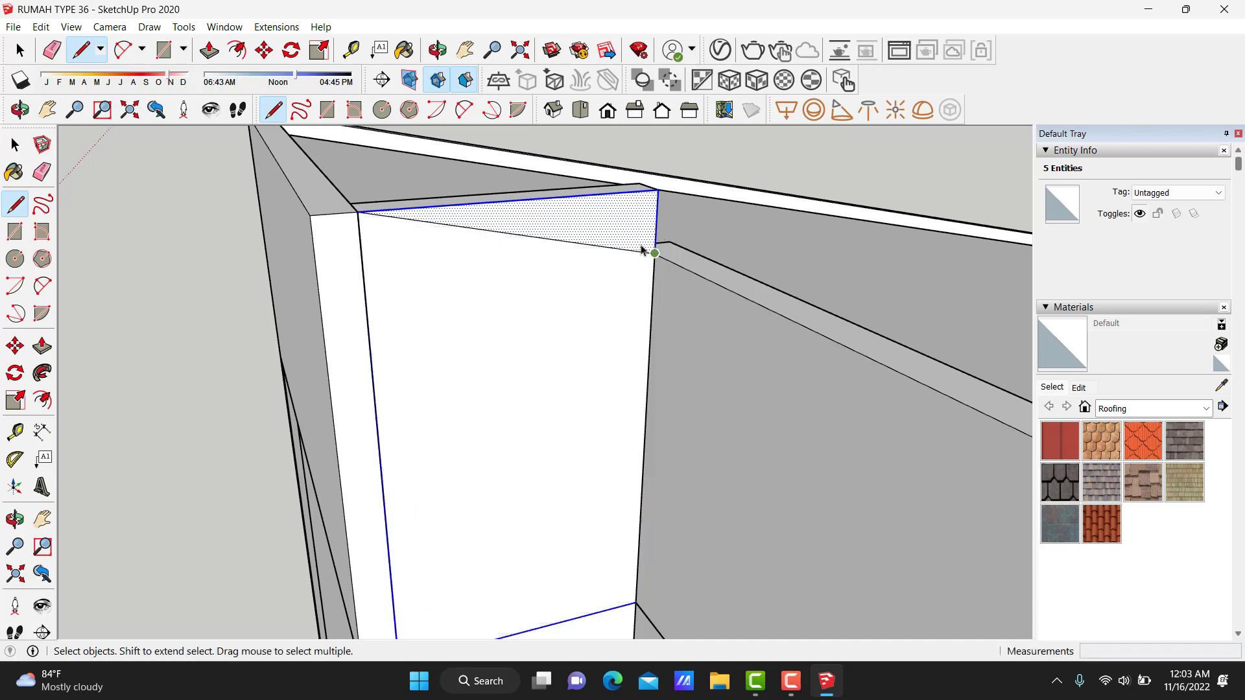
{"action": "scroll", "coordinate": [612, 241], "scroll_direction": "down", "scroll_amount": 1}
{"action": "key", "text": "p"}
{"action": "left_click", "coordinate": [603, 216]}
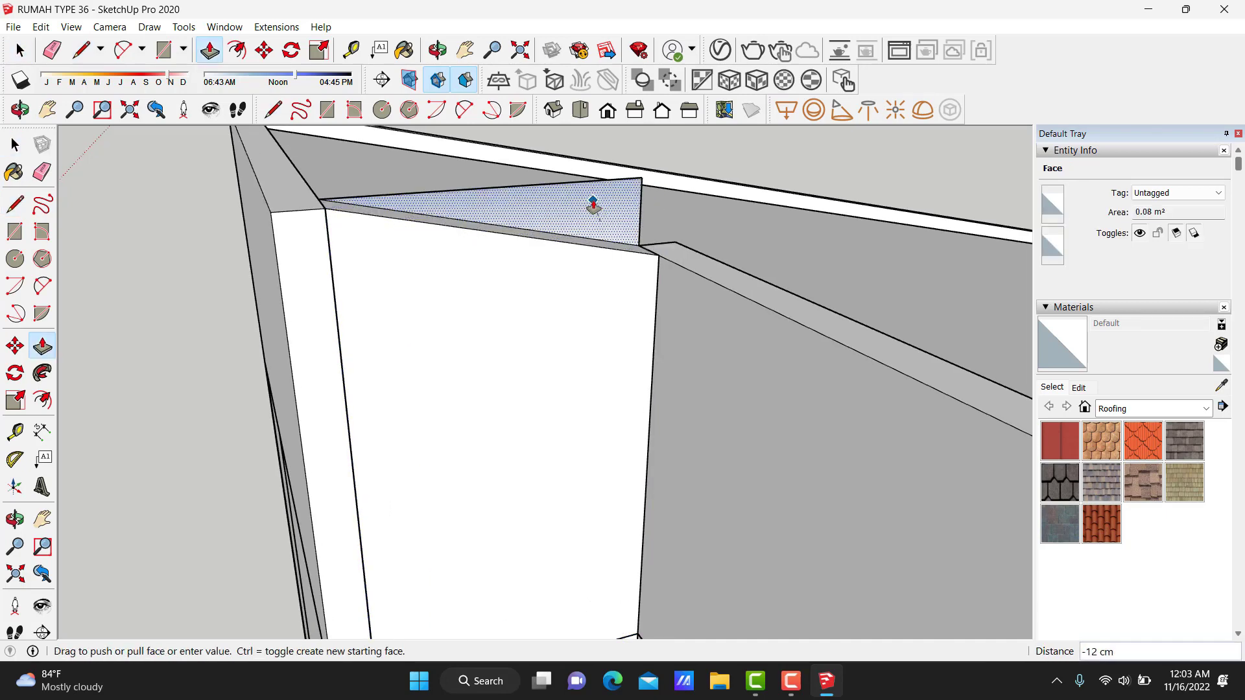
{"action": "key", "text": "space"}
Make the trimmed board a single group.
{"action": "left_click", "coordinate": [610, 272]}
{"action": "right_click", "coordinate": [611, 272]}
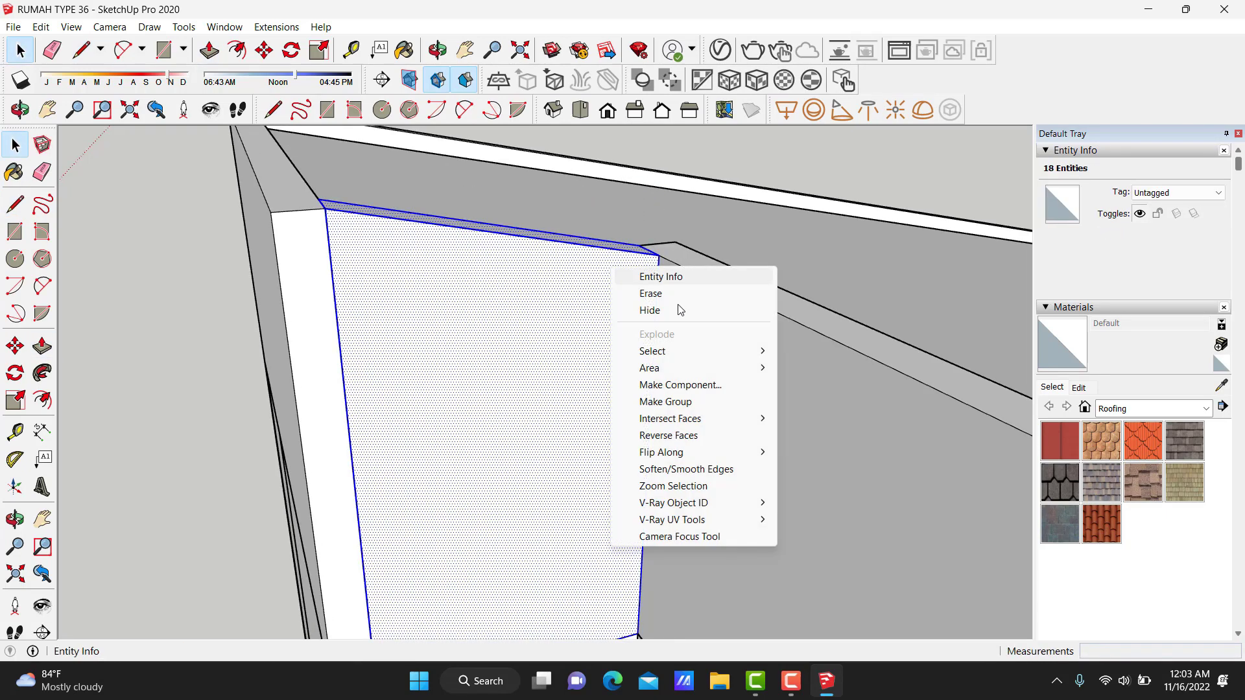
{"action": "left_click", "coordinate": [675, 403]}
{"action": "scroll", "coordinate": [571, 214], "scroll_direction": "down", "scroll_amount": 3}
Draw a small 9×14 cm rectangle on the floor beside the front doors.
{"action": "scroll", "coordinate": [570, 211], "scroll_direction": "down", "scroll_amount": 3}
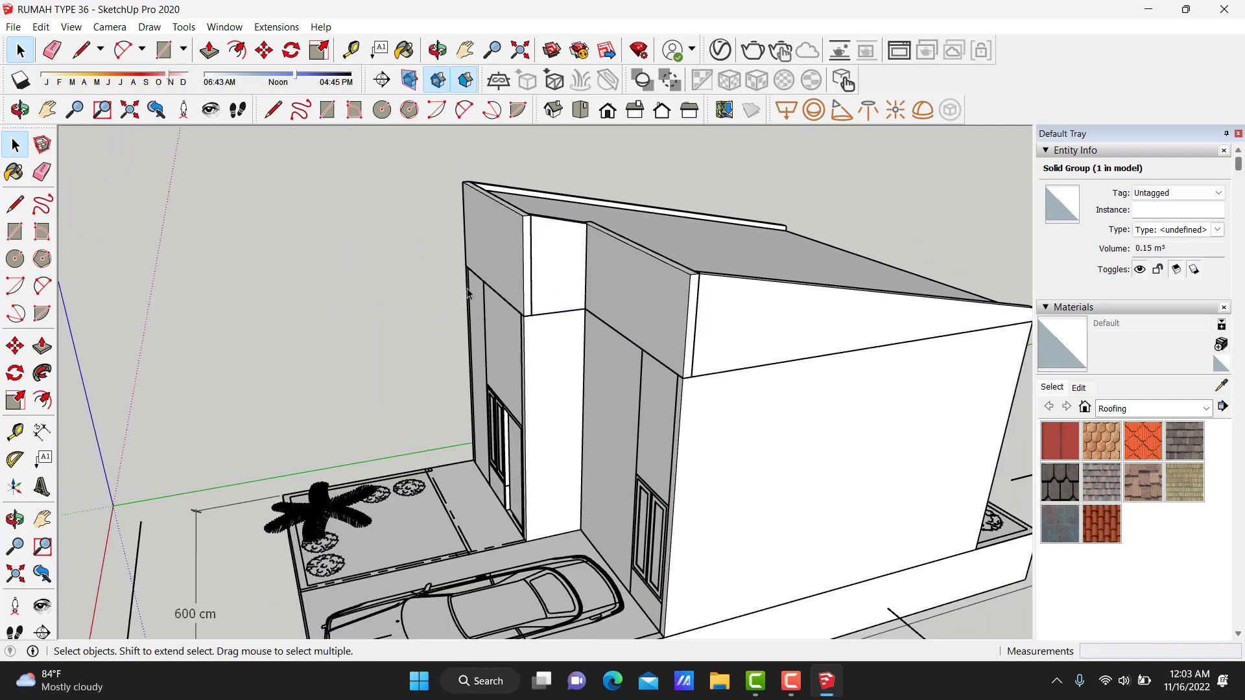
{"action": "middle_click_drag", "start_coordinate": [571, 211], "coordinate": [466, 234]}
{"action": "mouse_move", "coordinate": [892, 285]}
{"action": "left_mouse_down"}
{"action": "mouse_move", "coordinate": [886, 242]}
{"action": "mouse_move", "coordinate": [639, 289]}
{"action": "mouse_move", "coordinate": [275, 306]}
{"action": "mouse_move", "coordinate": [344, 213]}
{"action": "mouse_move", "coordinate": [839, 245]}
{"action": "mouse_move", "coordinate": [733, 200]}
{"action": "mouse_move", "coordinate": [769, 233]}
{"action": "left_mouse_up"}
{"action": "mouse_move", "coordinate": [769, 233]}
{"action": "middle_mouse_down"}
{"action": "mouse_move", "coordinate": [570, 450]}
{"action": "mouse_move", "coordinate": [583, 389]}
{"action": "middle_mouse_up"}
{"action": "scroll", "coordinate": [602, 452], "scroll_direction": "up", "scroll_amount": 3}
{"action": "scroll", "coordinate": [602, 452], "scroll_direction": "down", "scroll_amount": 3}
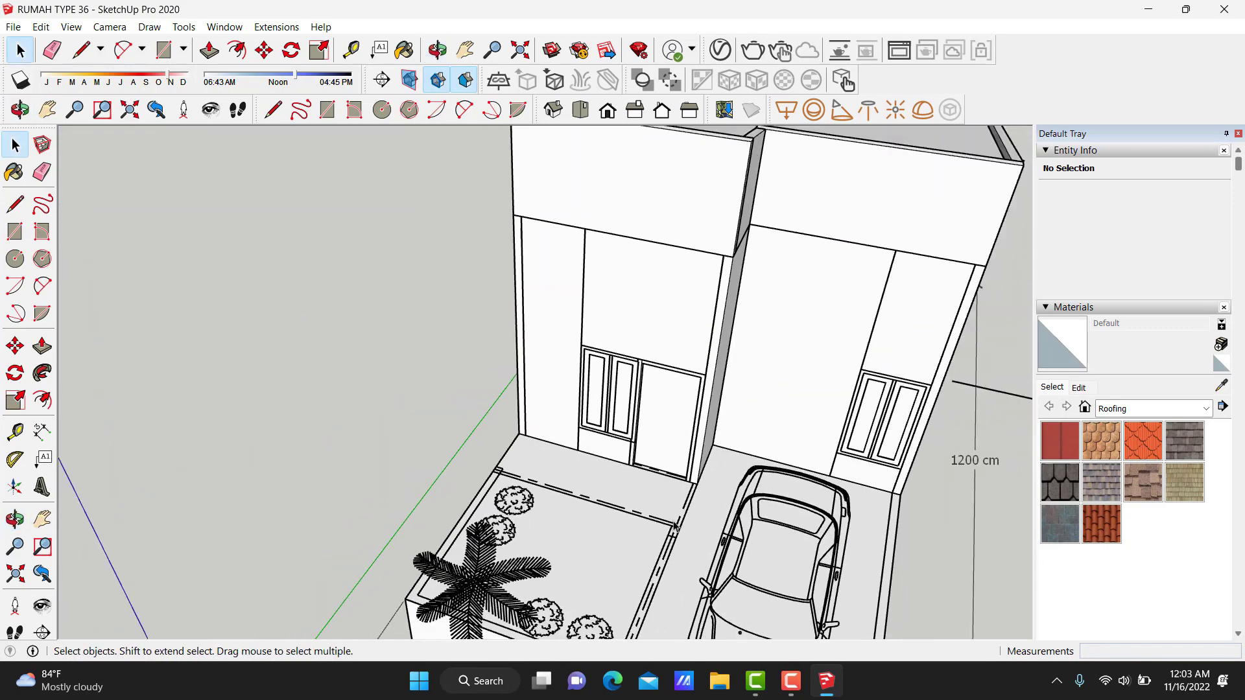
{"action": "key", "text": "r"}
{"action": "scroll", "coordinate": [681, 543], "scroll_direction": "up", "scroll_amount": 4}
{"action": "scroll", "coordinate": [681, 543], "scroll_direction": "up", "scroll_amount": 3}
{"action": "scroll", "coordinate": [668, 499], "scroll_direction": "up", "scroll_amount": 2}
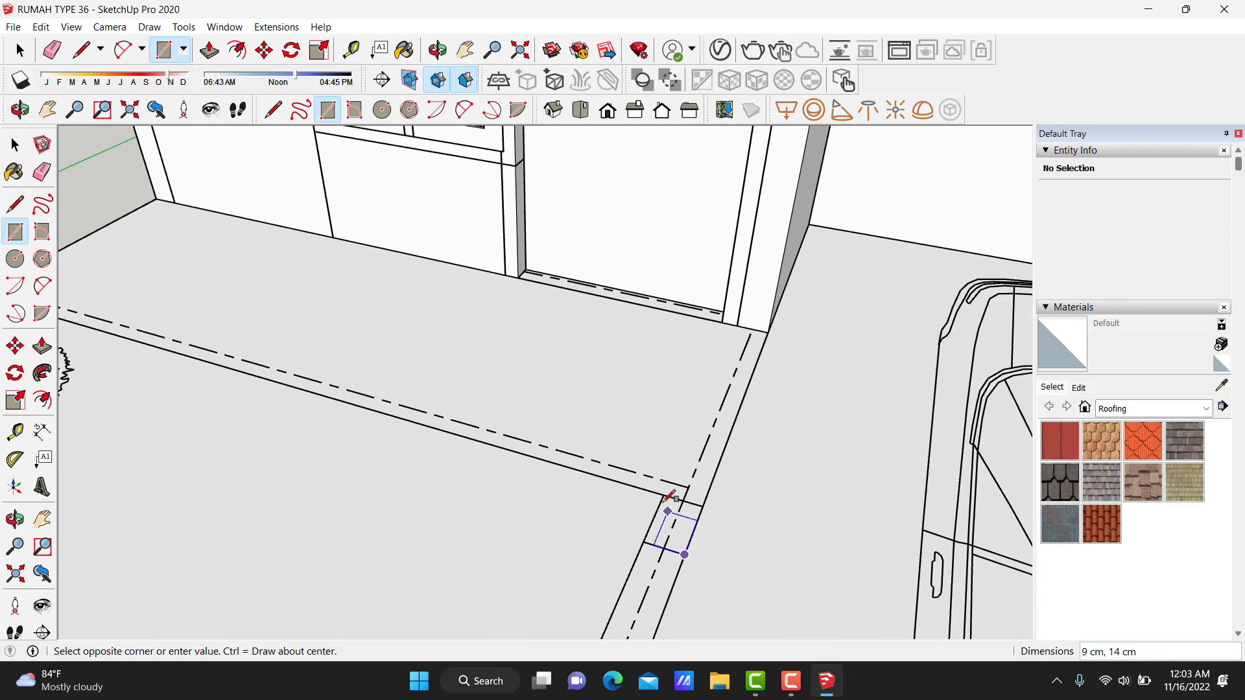
{"action": "left_click", "coordinate": [665, 495]}
{"action": "key", "text": "space"}
Pull the rectangle up into a tall column and make it a group.
{"action": "key", "text": "p"}
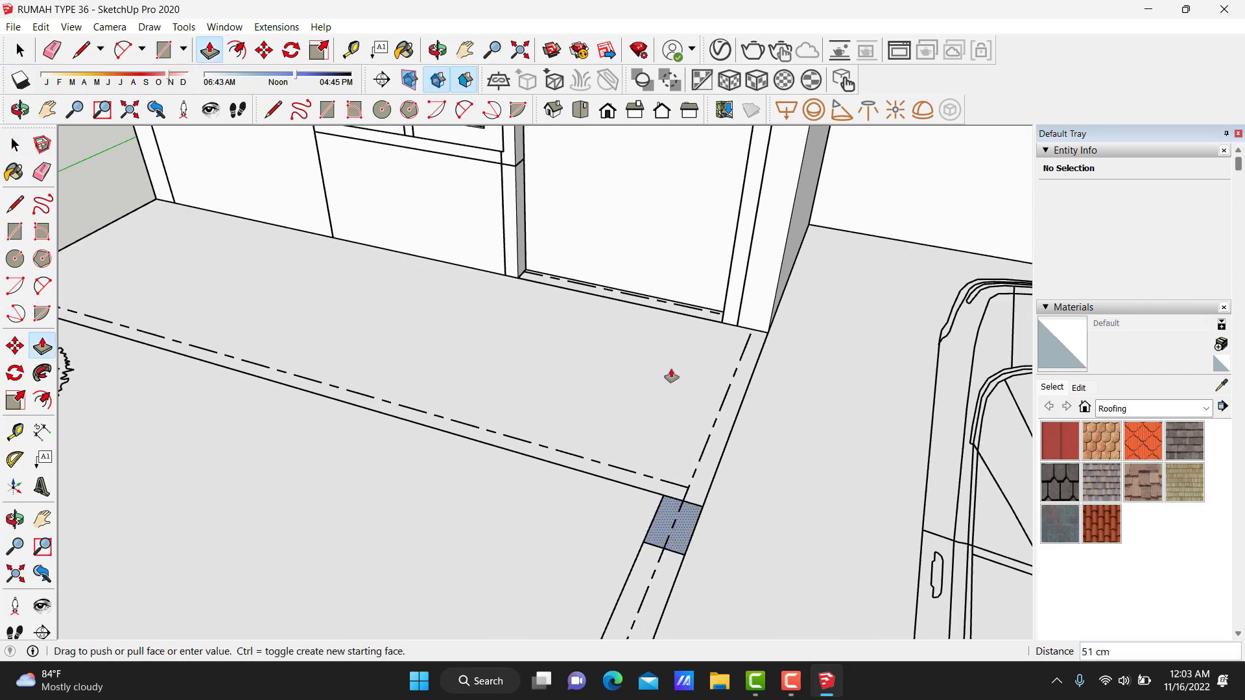
{"action": "left_click_drag", "start_coordinate": [671, 376], "coordinate": [671, 370]}
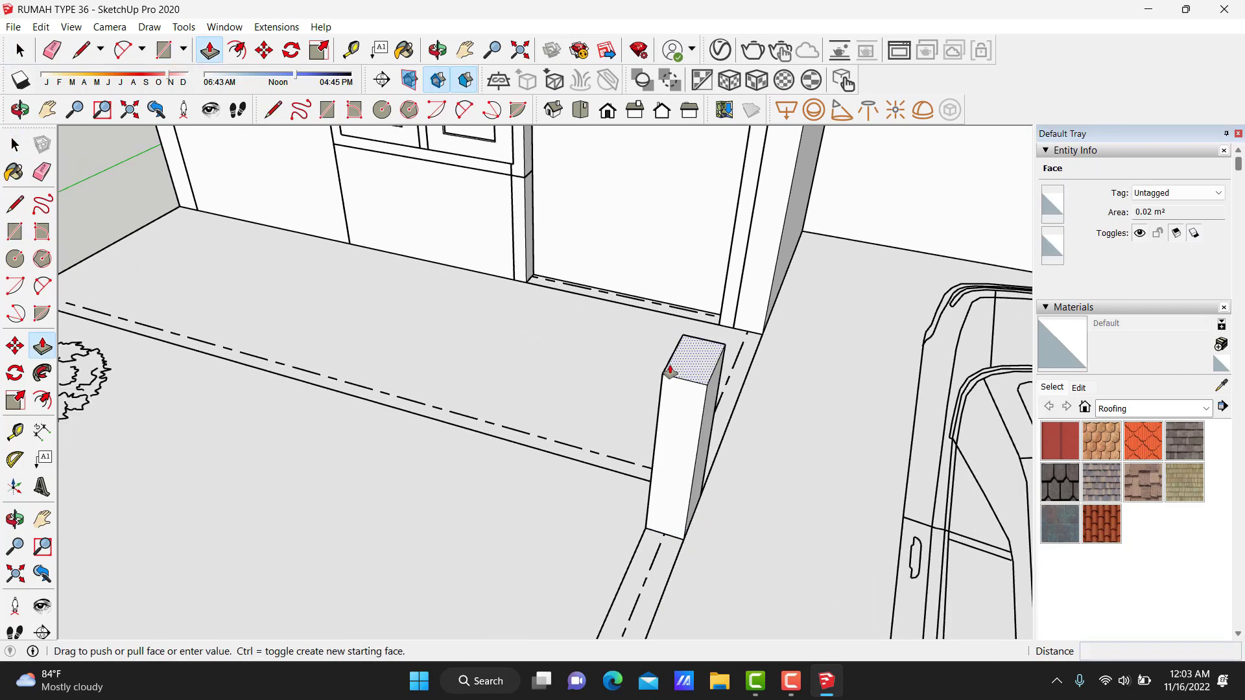
{"action": "scroll", "coordinate": [671, 370], "scroll_direction": "down", "scroll_amount": 4}
{"action": "middle_click_drag", "start_coordinate": [674, 357], "coordinate": [665, 312]}
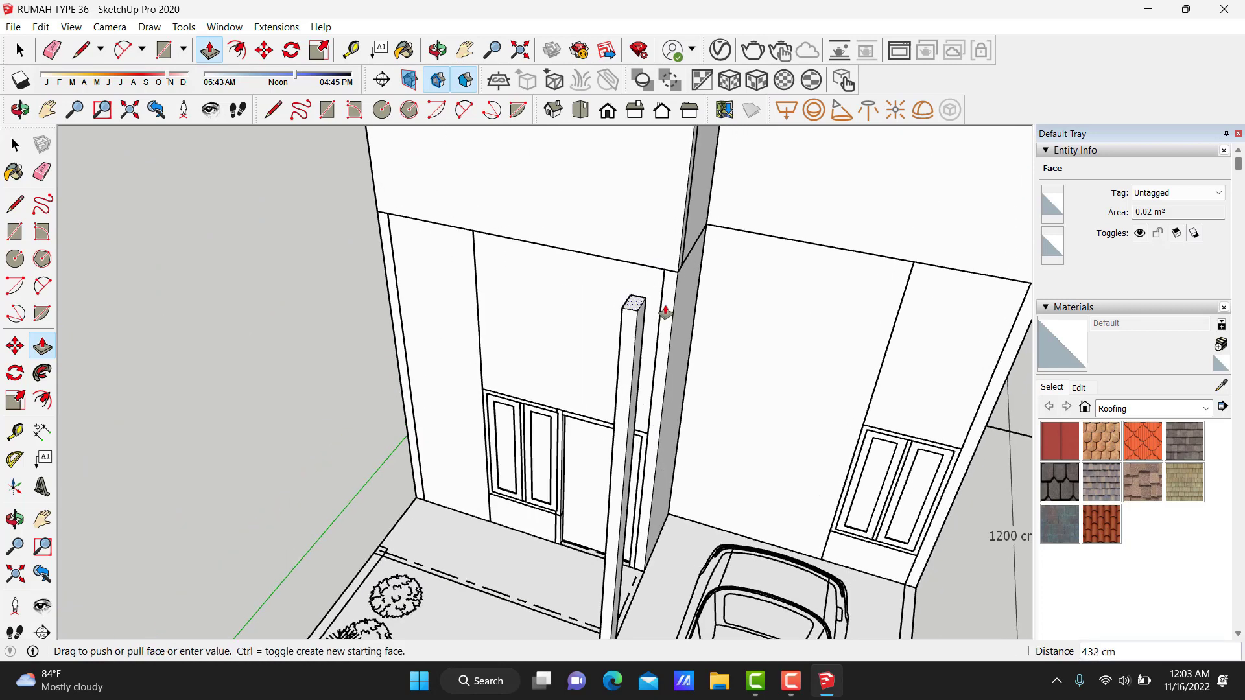
{"action": "scroll", "coordinate": [657, 317], "scroll_direction": "down", "scroll_amount": 2}
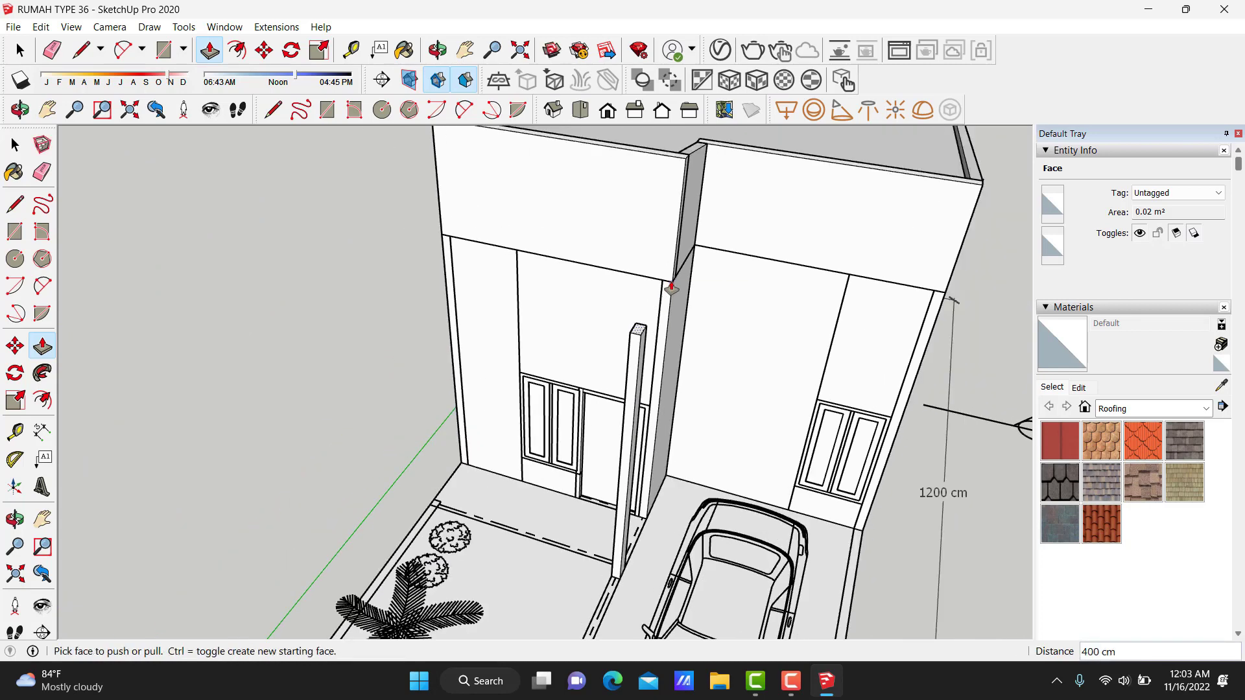
{"action": "key", "text": "space"}
{"action": "scroll", "coordinate": [635, 395], "scroll_direction": "up", "scroll_amount": 2}
{"action": "triple_click", "coordinate": [632, 395]}
{"action": "right_click", "coordinate": [633, 384]}
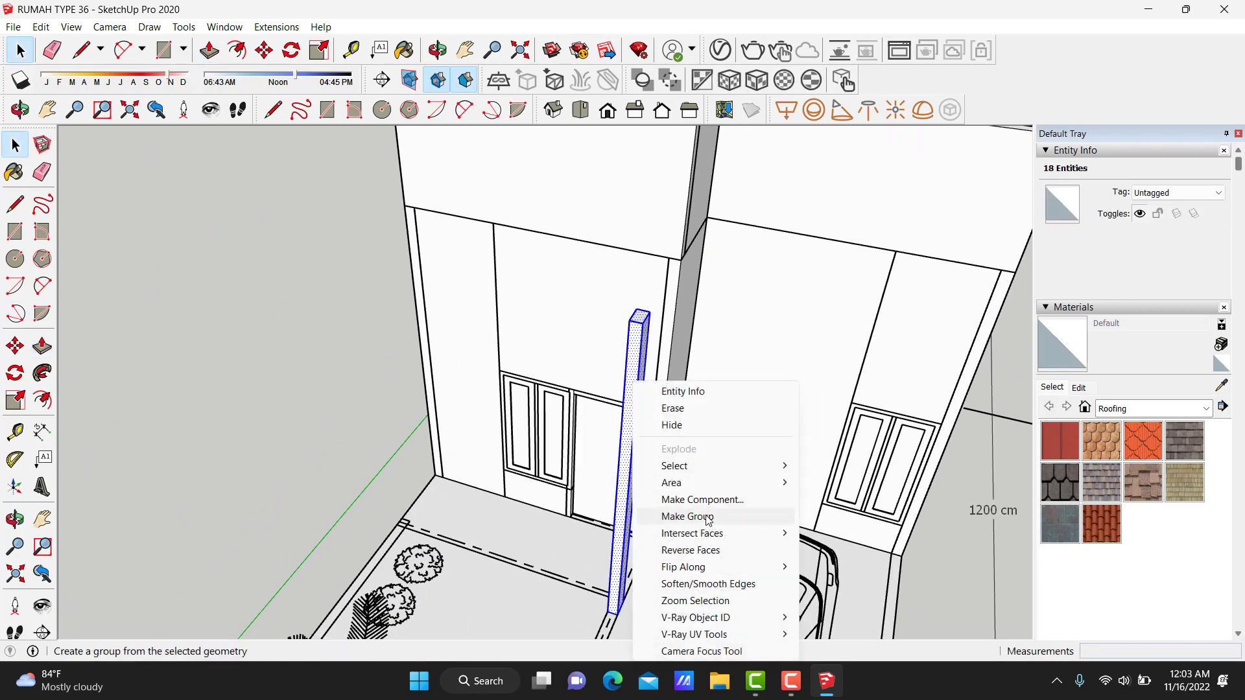
{"action": "left_click", "coordinate": [687, 517]}
{"action": "scroll", "coordinate": [592, 569], "scroll_direction": "up", "scroll_amount": 3}
{"action": "scroll", "coordinate": [649, 626], "scroll_direction": "up", "scroll_amount": 2}
Copy the column twice to the left at 24 cm spacing.
{"action": "key", "text": "m"}
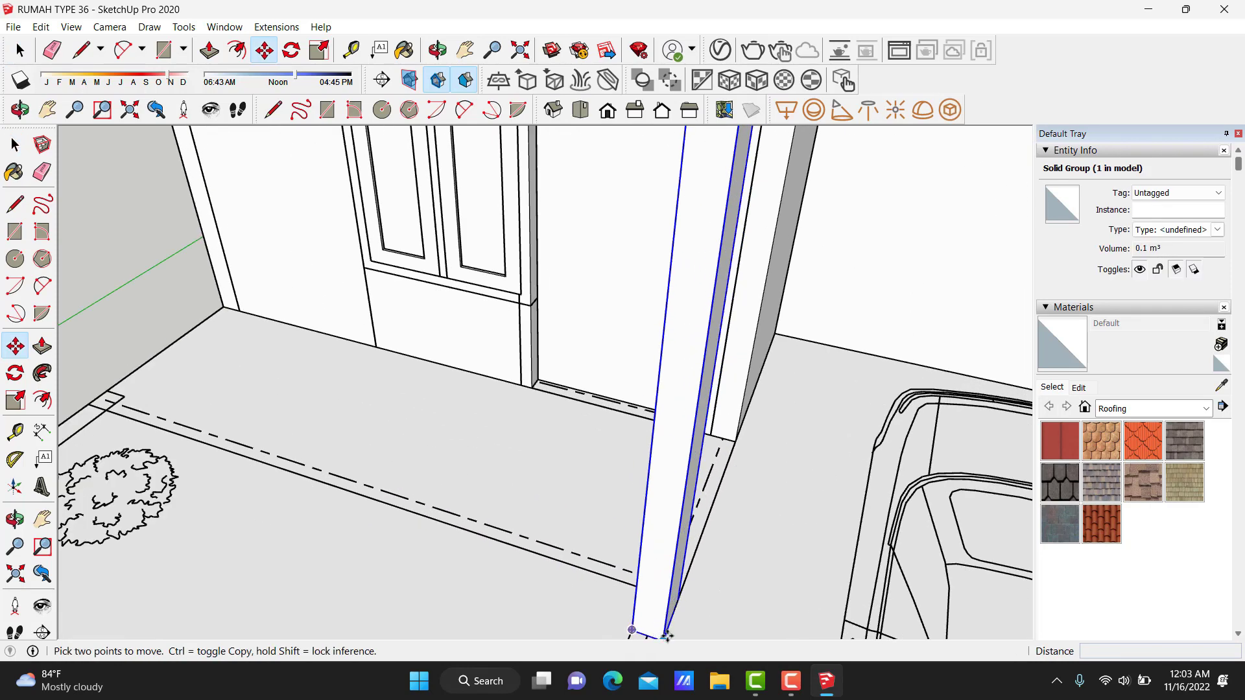
{"action": "left_click", "coordinate": [667, 637]}
{"action": "key", "text": "ctrl"}
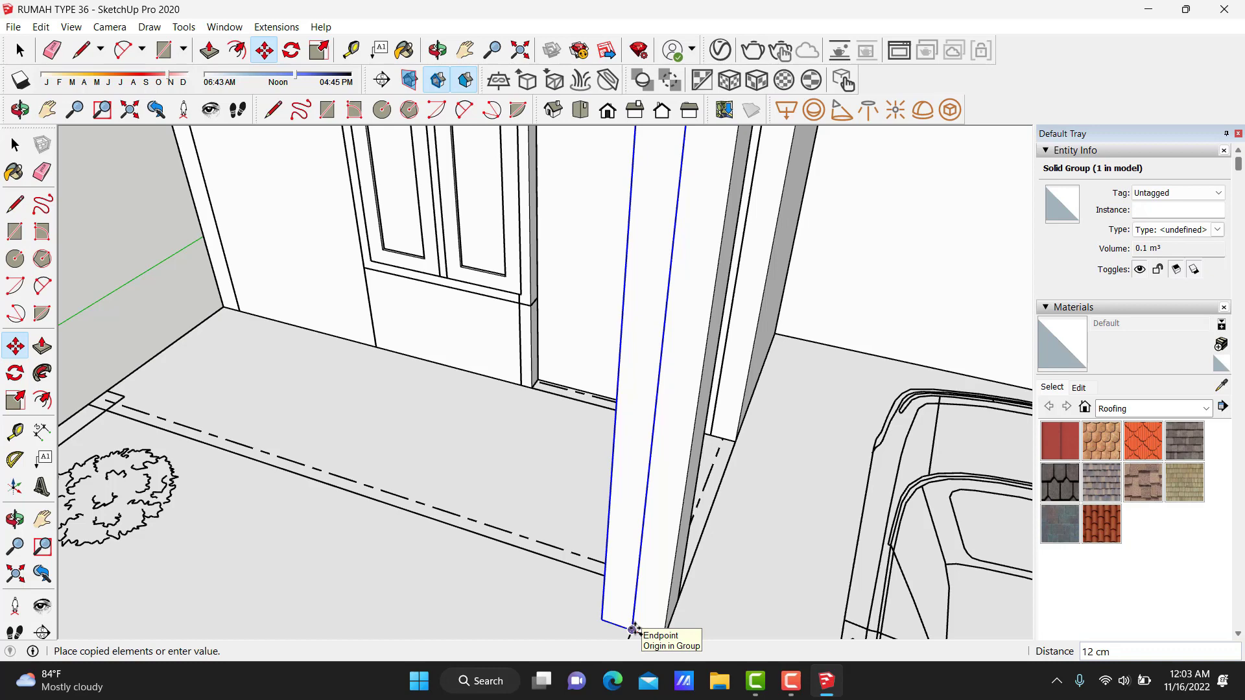
{"action": "type", "text": "24"}
{"action": "key", "text": "Return"}
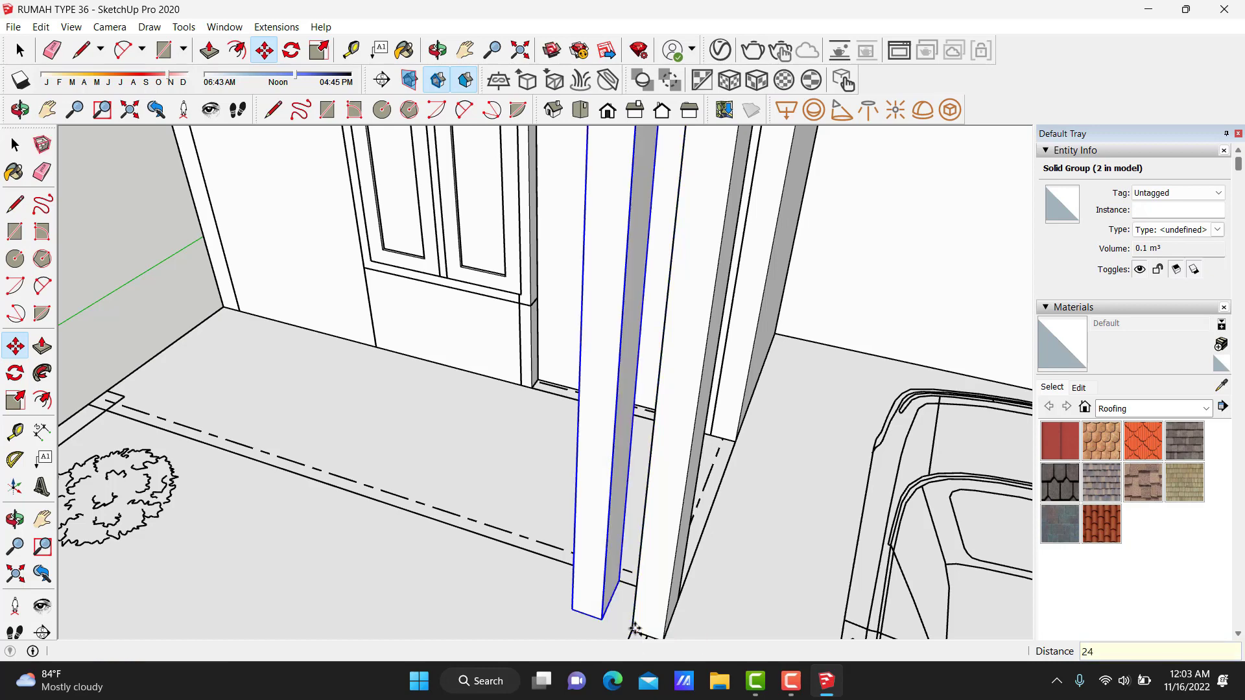
{"action": "left_click", "coordinate": [636, 625]}
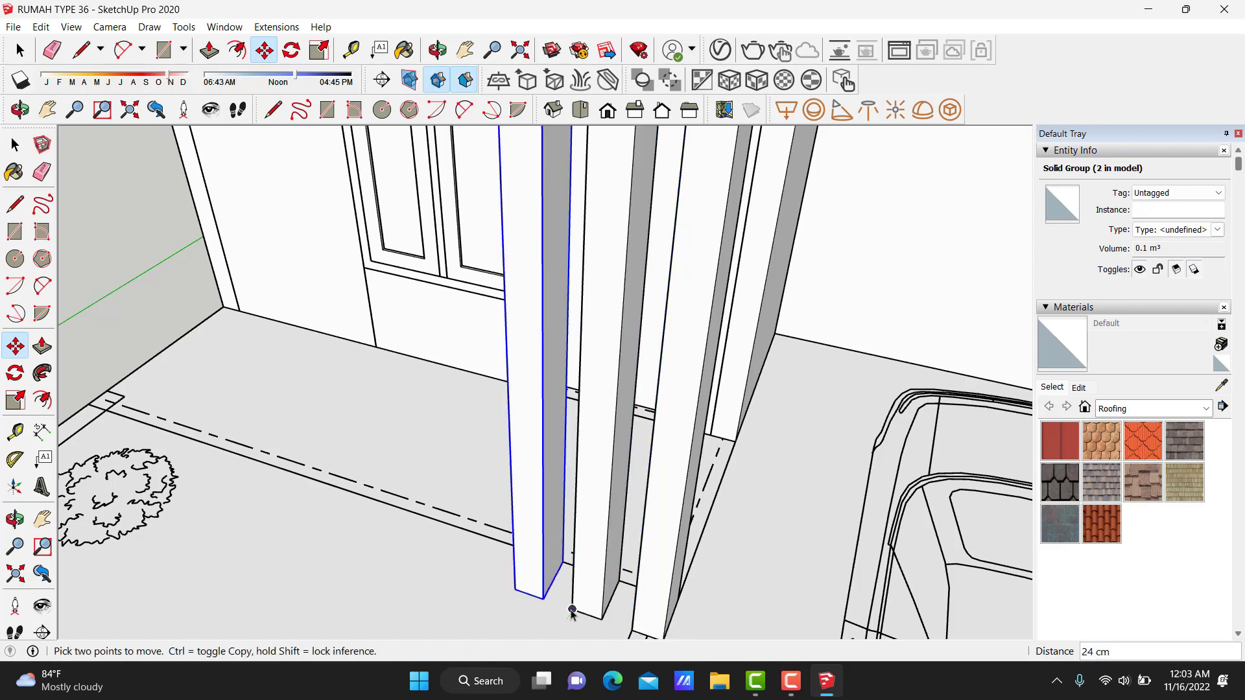
{"action": "left_click", "coordinate": [572, 613]}
{"action": "key", "text": "space"}
{"action": "scroll", "coordinate": [583, 551], "scroll_direction": "down", "scroll_amount": 5}
{"action": "scroll", "coordinate": [598, 491], "scroll_direction": "down", "scroll_amount": 2}
Clear the selection and orbit to face the porch and upper front wall.
{"action": "mouse_move", "coordinate": [577, 279]}
{"action": "middle_mouse_down"}
{"action": "mouse_move", "coordinate": [271, 309]}
{"action": "mouse_move", "coordinate": [583, 188]}
{"action": "middle_mouse_up"}
{"action": "left_click", "coordinate": [271, 309]}
{"action": "scroll", "coordinate": [583, 188], "scroll_direction": "up", "scroll_amount": 3}
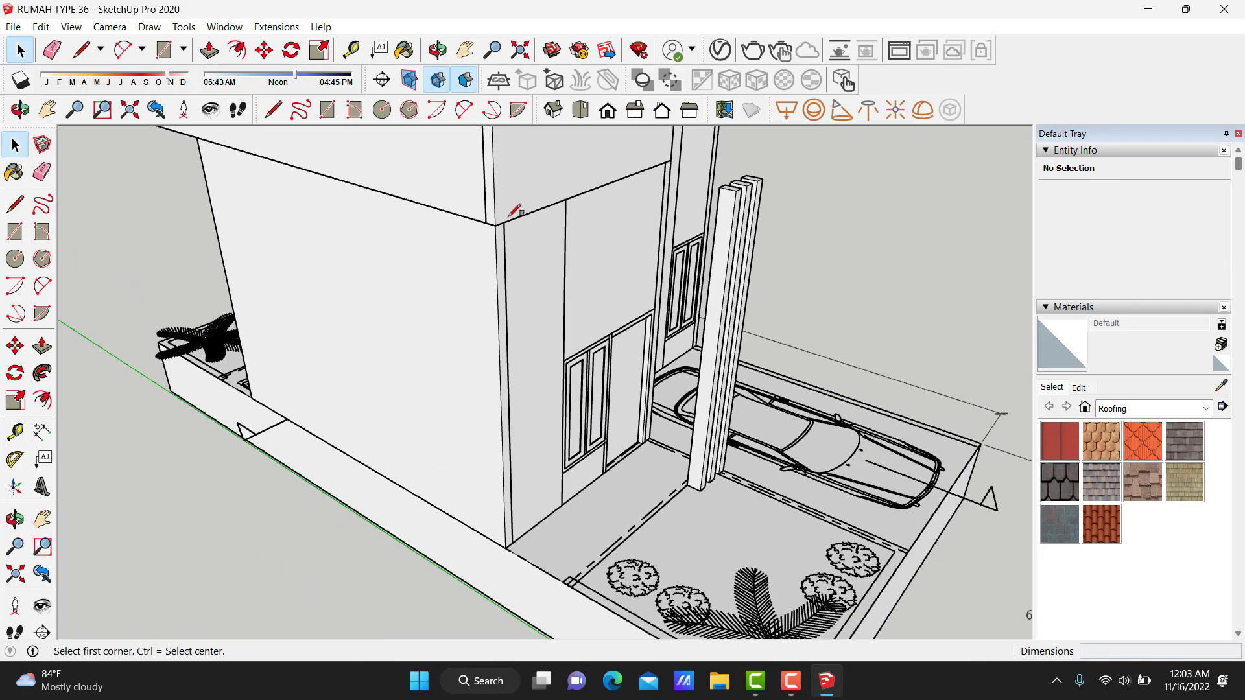
{"action": "scroll", "coordinate": [503, 208], "scroll_direction": "up", "scroll_amount": 3}
{"action": "middle_click_drag", "start_coordinate": [503, 208], "coordinate": [611, 500]}
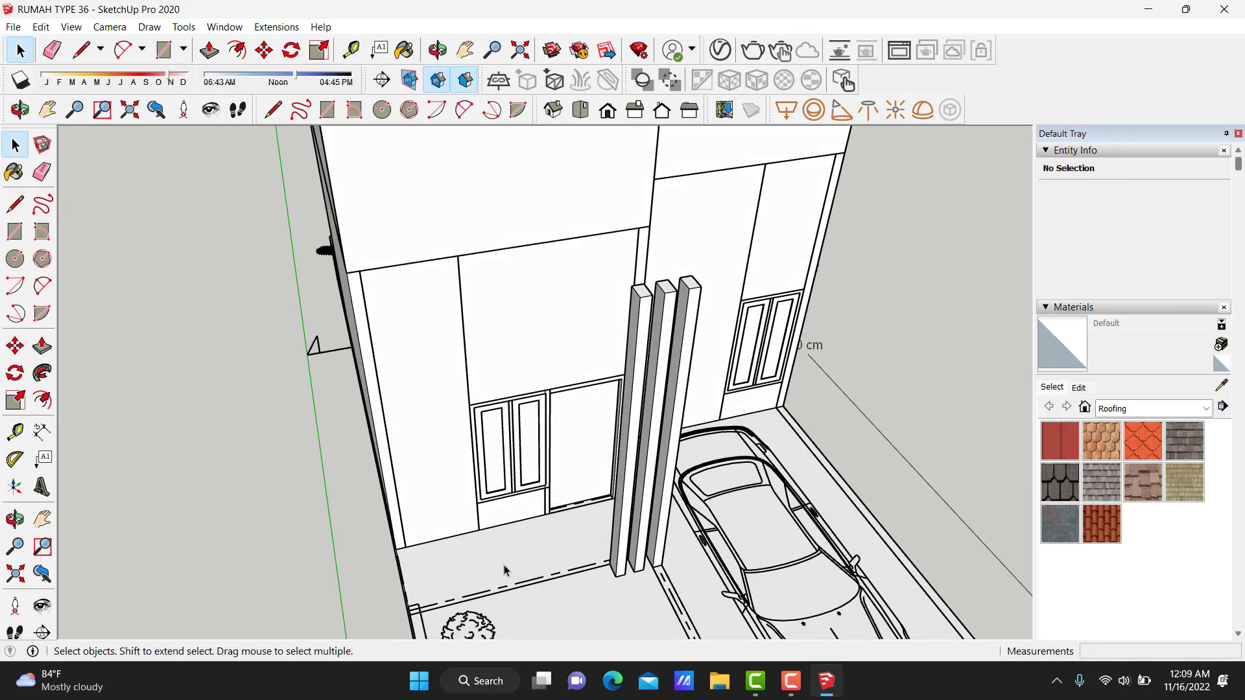
{"action": "middle_click_drag", "start_coordinate": [527, 244], "coordinate": [333, 218]}
Draw a 306 by 120 cm rectangle on the upper front wall above the door.
{"action": "key", "text": "r"}
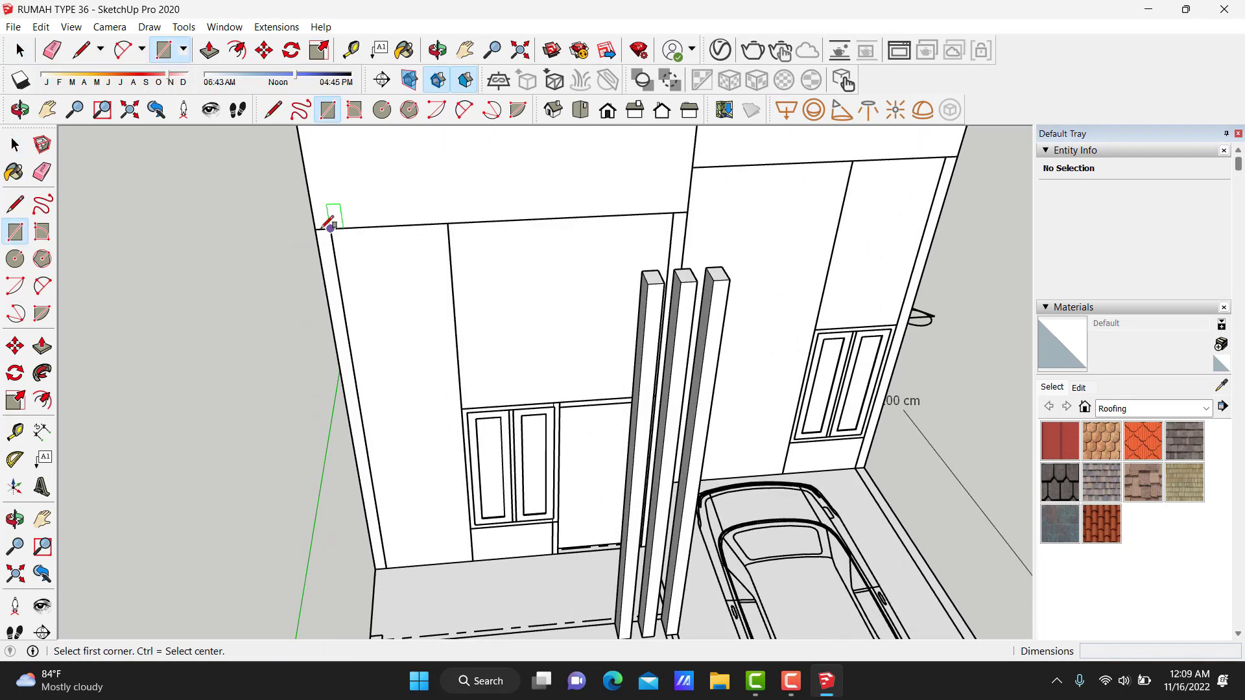
{"action": "left_click", "coordinate": [334, 217]}
{"action": "middle_click_drag", "start_coordinate": [402, 236], "coordinate": [730, 257]}
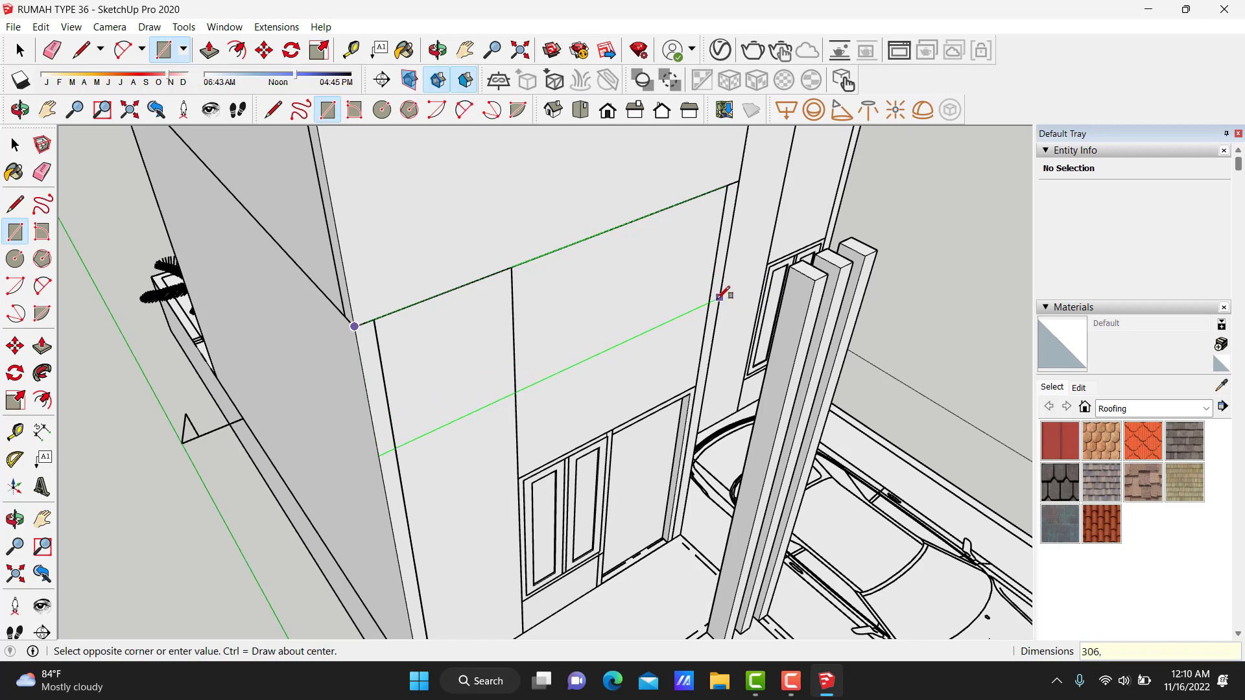
{"action": "type", "text": "120"}
{"action": "left_click", "coordinate": [722, 296]}
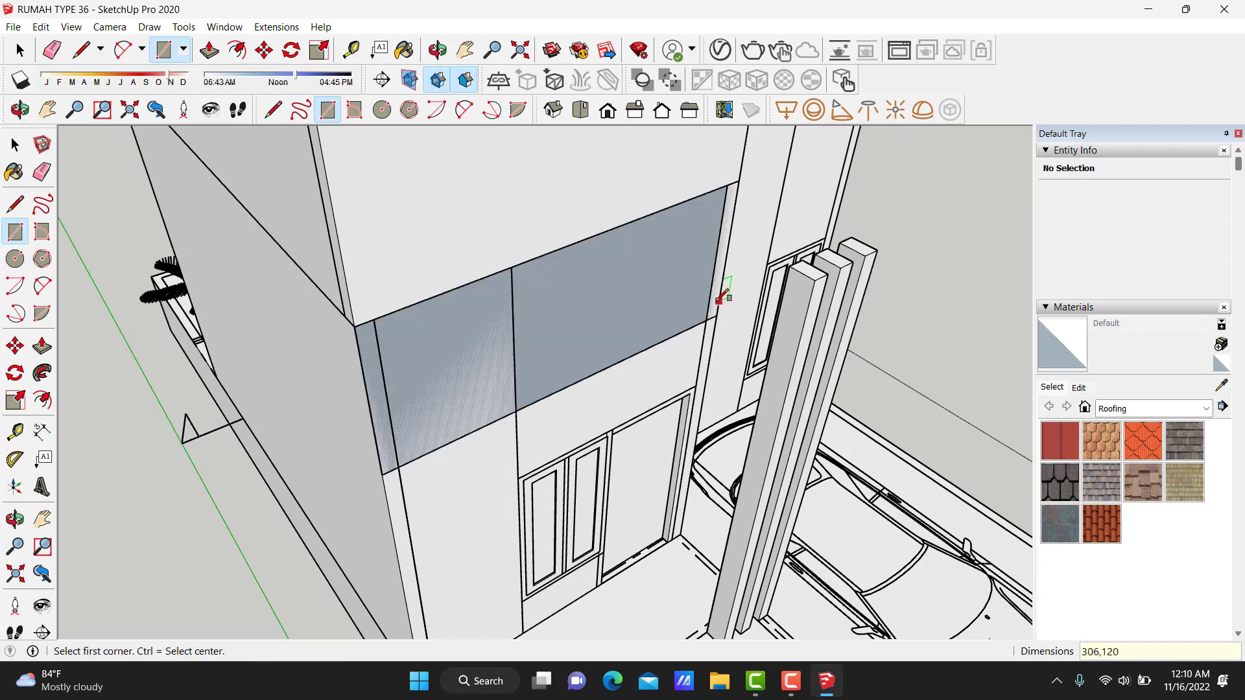
{"action": "key", "text": "space"}
Pull the rectangle outward 100 cm into a canopy box.
{"action": "key", "text": "p"}
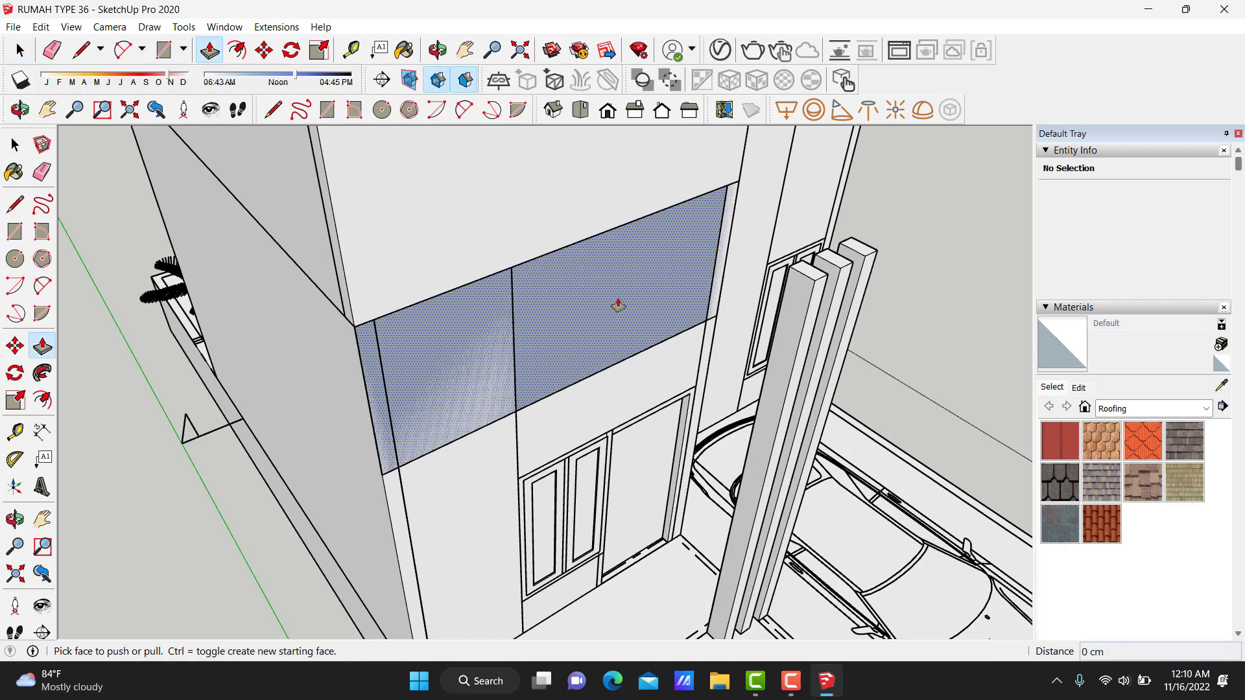
{"action": "left_click", "coordinate": [616, 303]}
{"action": "scroll", "coordinate": [828, 246], "scroll_direction": "up", "scroll_amount": 2}
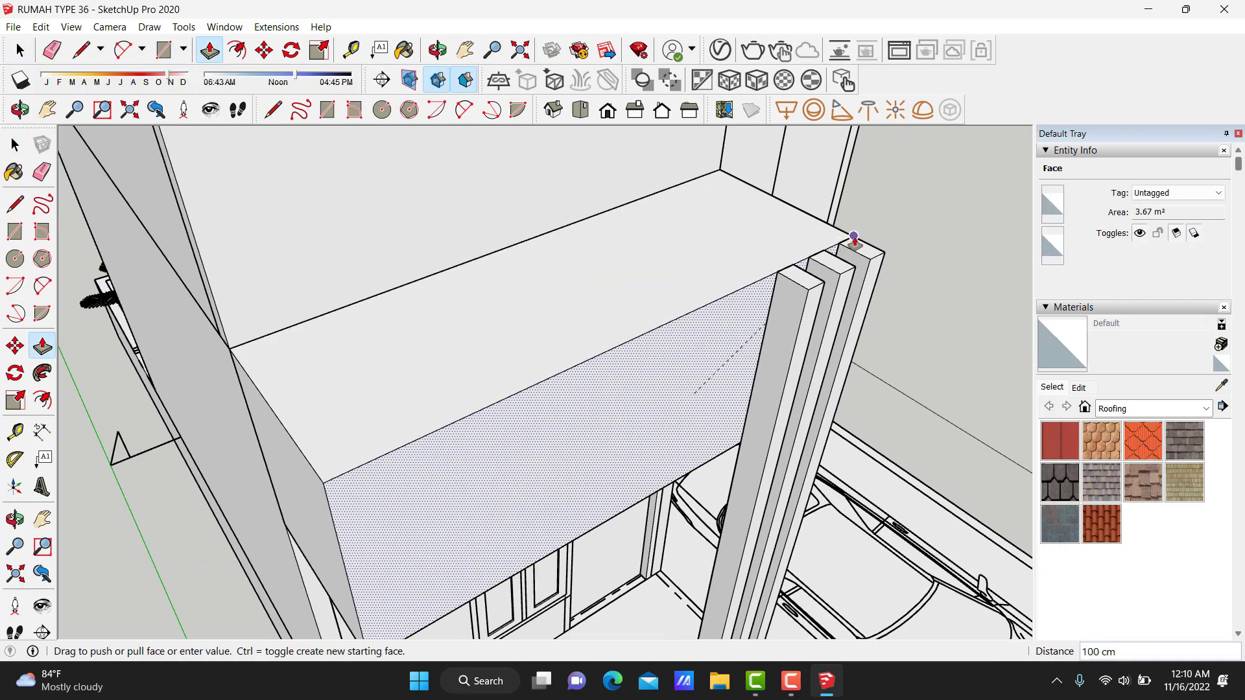
{"action": "middle_click_drag", "start_coordinate": [853, 235], "coordinate": [709, 314]}
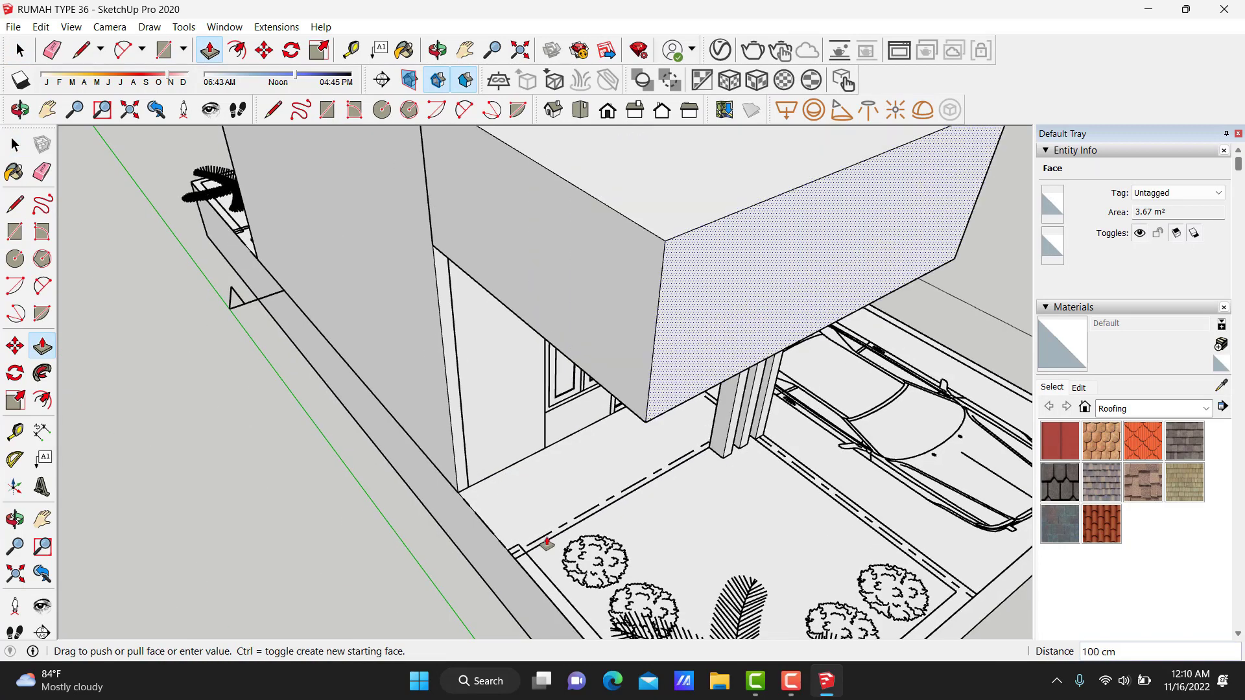
{"action": "scroll", "coordinate": [513, 564], "scroll_direction": "up", "scroll_amount": 3}
{"action": "key", "text": "space"}
{"action": "scroll", "coordinate": [512, 565], "scroll_direction": "down", "scroll_amount": 5}
{"action": "mouse_move", "coordinate": [555, 473]}
{"action": "middle_mouse_down"}
{"action": "mouse_move", "coordinate": [519, 134]}
{"action": "mouse_move", "coordinate": [606, 167]}
{"action": "mouse_move", "coordinate": [555, 278]}
{"action": "middle_mouse_up"}
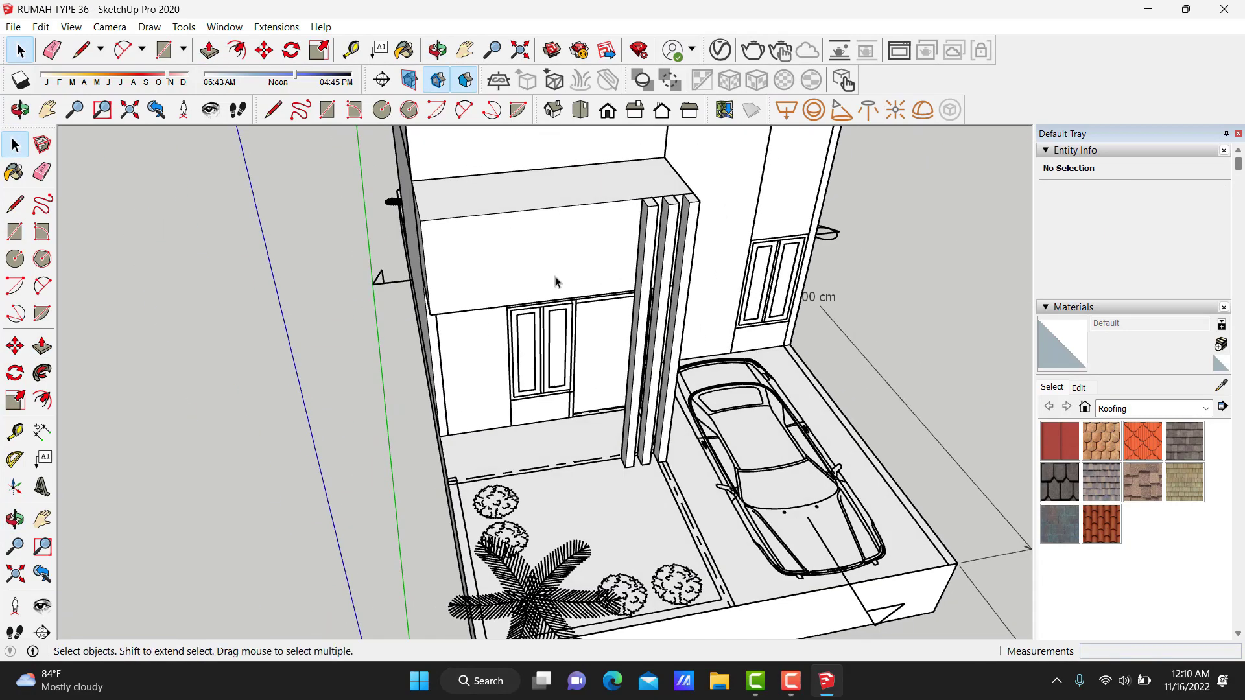
{"action": "scroll", "coordinate": [463, 329], "scroll_direction": "up", "scroll_amount": 2}
{"action": "mouse_move", "coordinate": [528, 349]}
{"action": "middle_mouse_down"}
{"action": "mouse_move", "coordinate": [545, 270]}
{"action": "mouse_move", "coordinate": [654, 303]}
{"action": "mouse_move", "coordinate": [648, 217]}
{"action": "middle_mouse_up"}
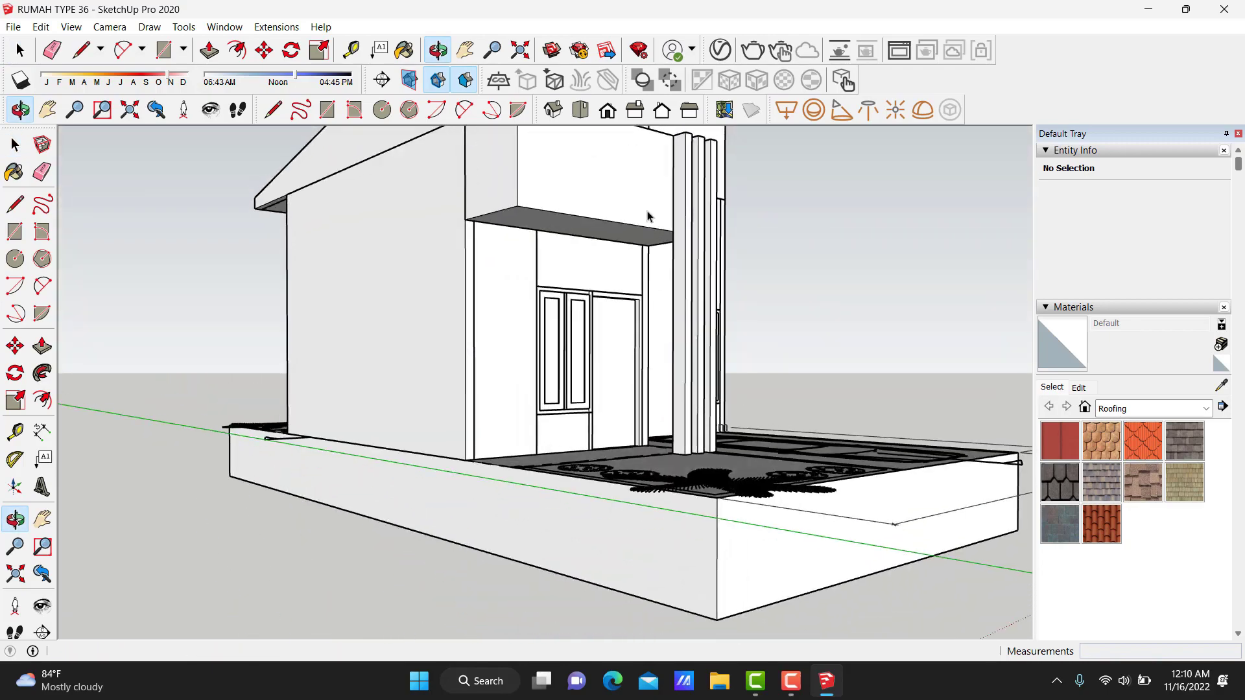
Offset a 12 cm inner border on the canopy's underside face.
{"action": "scroll", "coordinate": [565, 228], "scroll_direction": "up", "scroll_amount": 2}
{"action": "mouse_move", "coordinate": [565, 227]}
{"action": "middle_mouse_down"}
{"action": "mouse_move", "coordinate": [578, 234]}
{"action": "mouse_move", "coordinate": [591, 336]}
{"action": "mouse_move", "coordinate": [580, 302]}
{"action": "mouse_move", "coordinate": [590, 281]}
{"action": "mouse_move", "coordinate": [669, 285]}
{"action": "middle_mouse_up"}
{"action": "left_click", "coordinate": [669, 286]}
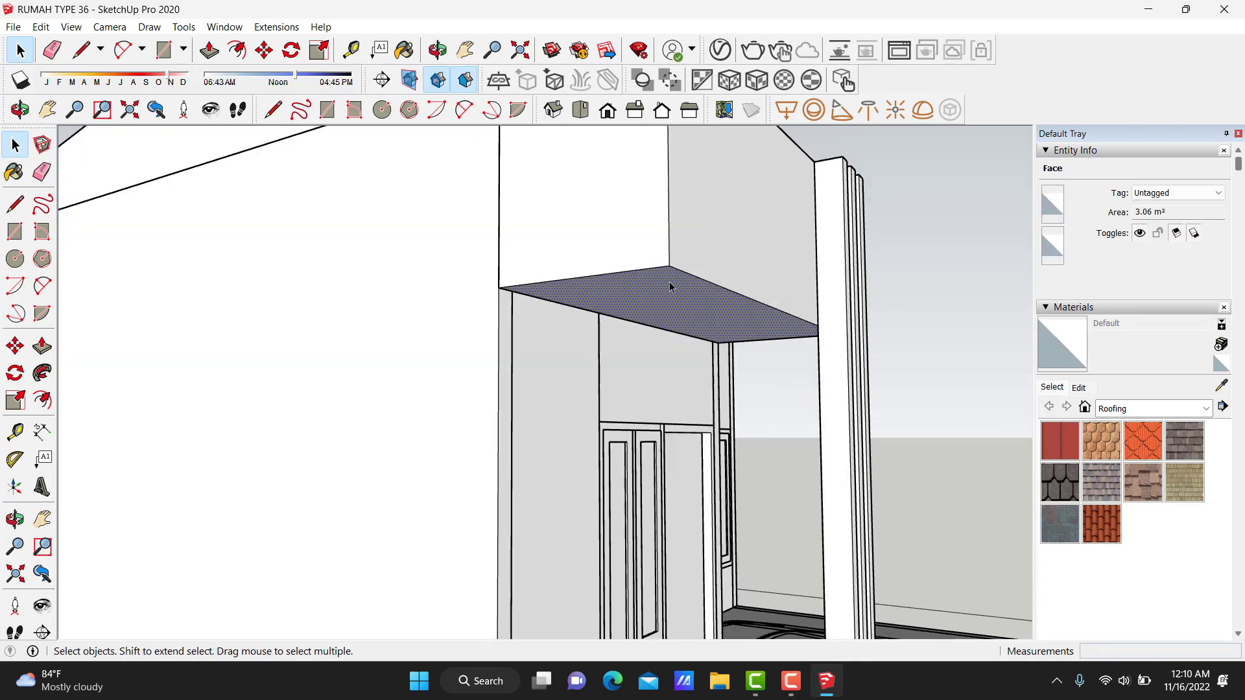
{"action": "scroll", "coordinate": [636, 353], "scroll_direction": "up", "scroll_amount": 1}
{"action": "key", "text": "f"}
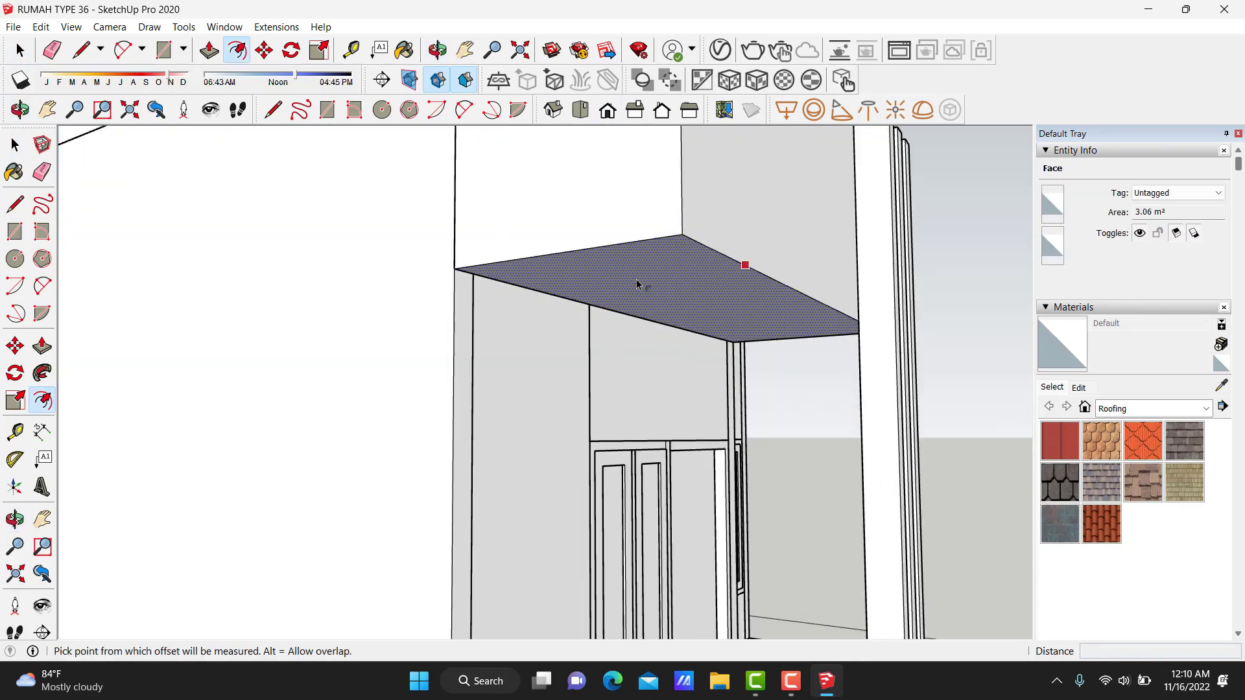
{"action": "left_click", "coordinate": [633, 281]}
{"action": "type", "text": "12"}
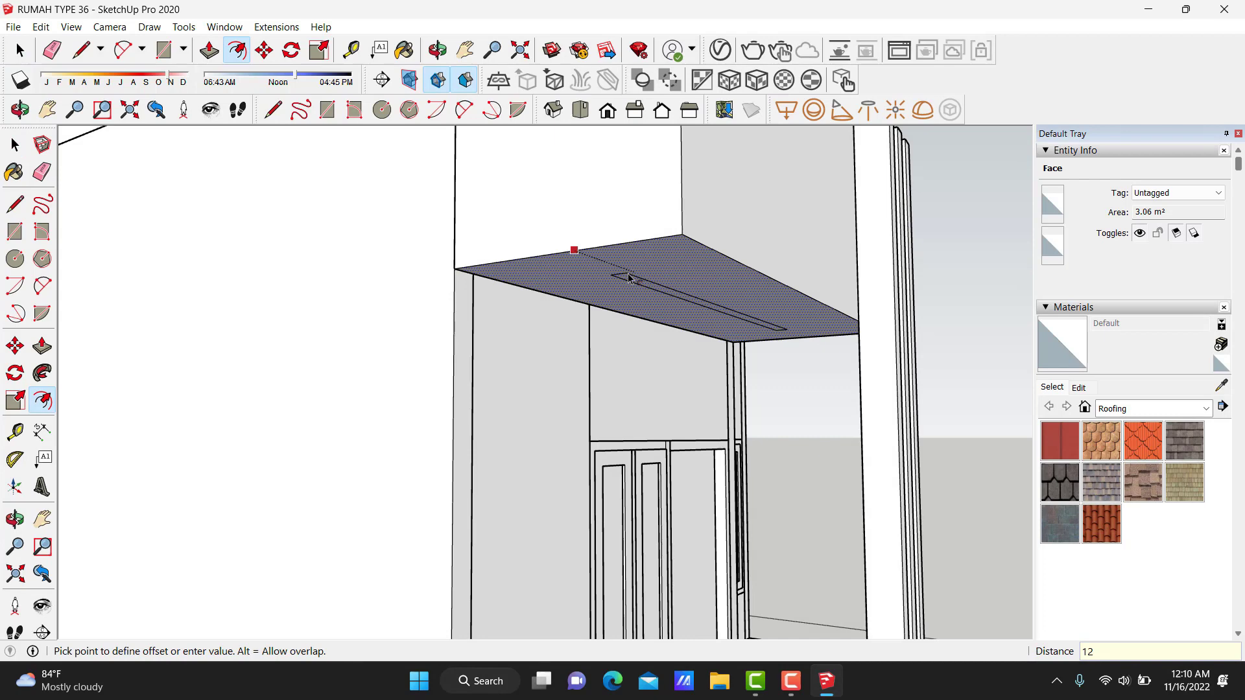
{"action": "key", "text": "Return"}
{"action": "key", "text": "space"}
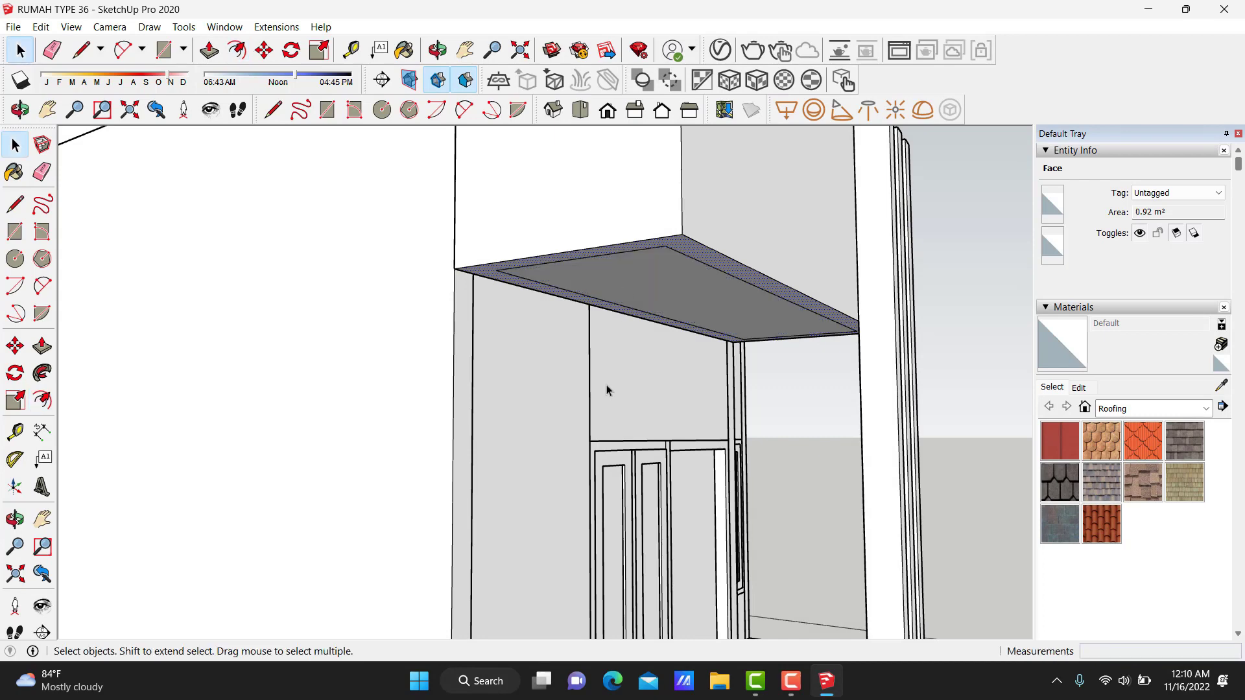
Recess the inner ceiling panel 5 cm upward and push the rim strip inward.
{"action": "scroll", "coordinate": [732, 303], "scroll_direction": "up", "scroll_amount": 1}
{"action": "key", "text": "p"}
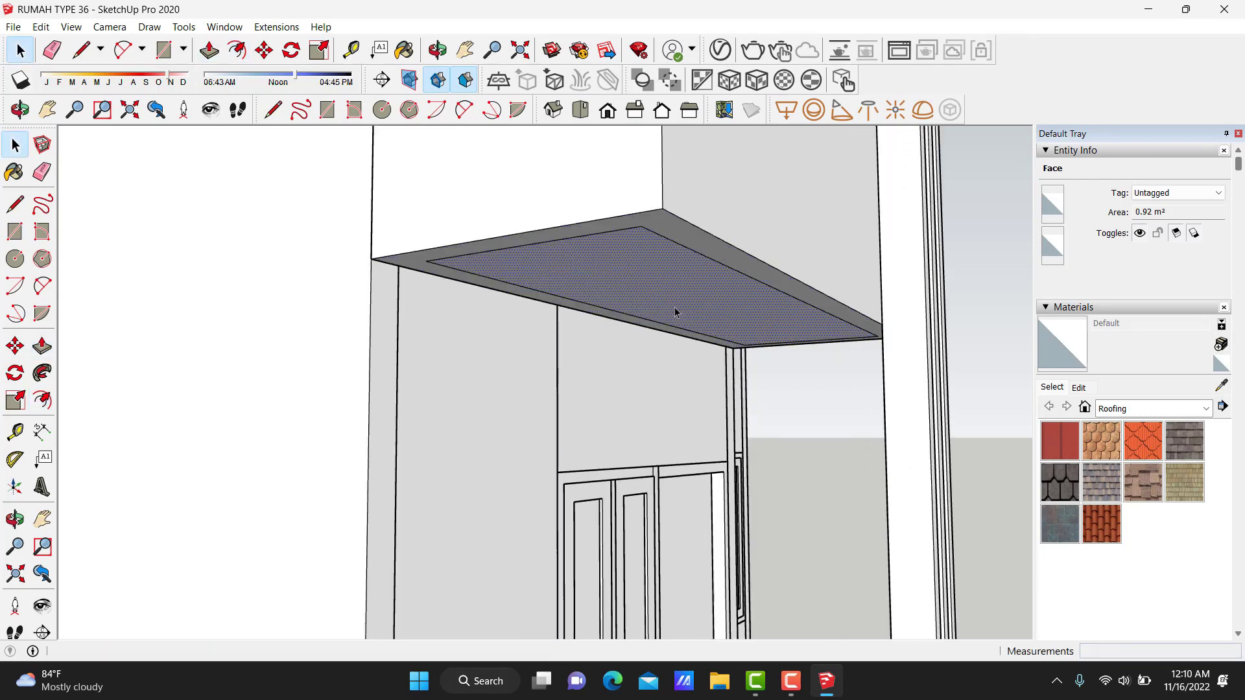
{"action": "left_click_drag", "start_coordinate": [674, 313], "coordinate": [677, 303]}
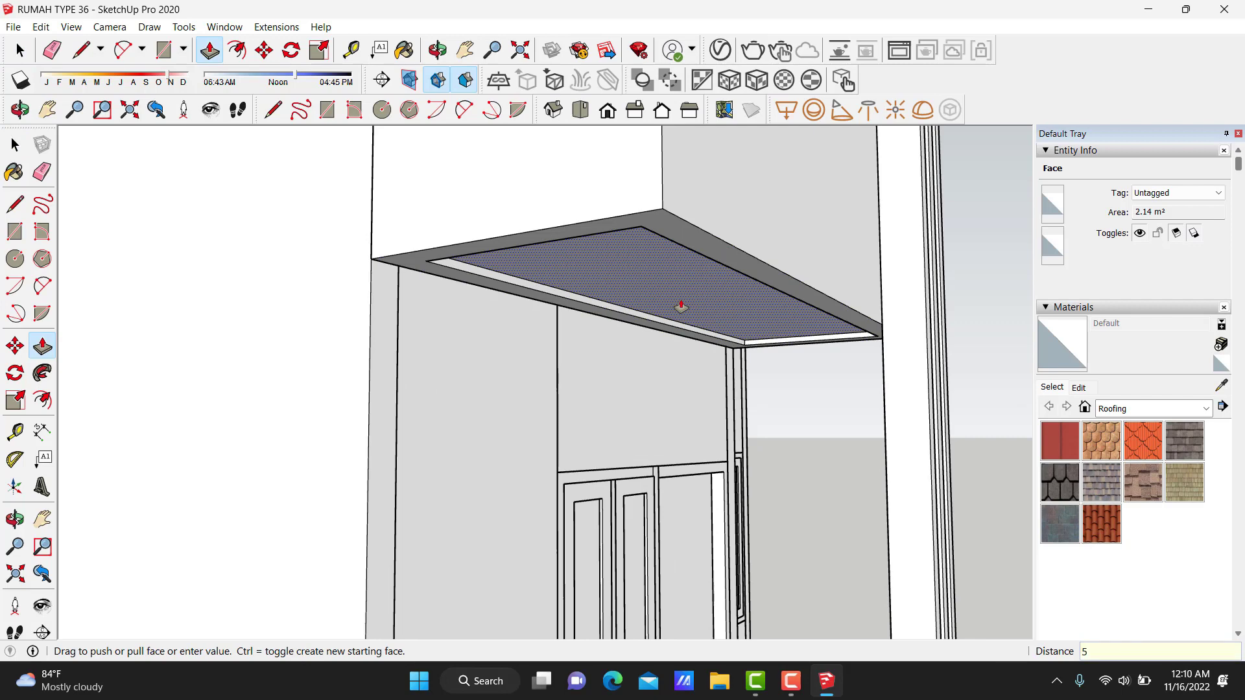
{"action": "key", "text": "Return"}
{"action": "key", "text": "space"}
{"action": "scroll", "coordinate": [681, 306], "scroll_direction": "up", "scroll_amount": 1}
{"action": "scroll", "coordinate": [610, 314], "scroll_direction": "up", "scroll_amount": 1}
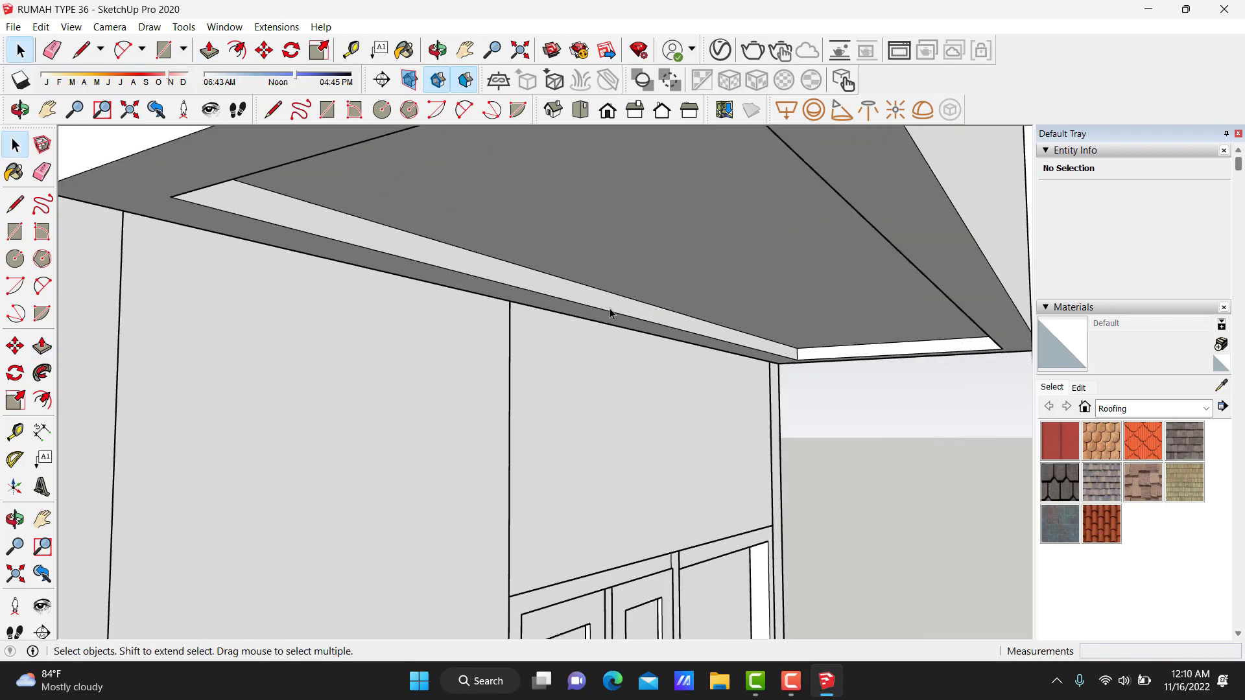
{"action": "key", "text": "p"}
{"action": "left_click_drag", "start_coordinate": [612, 309], "coordinate": [457, 334]}
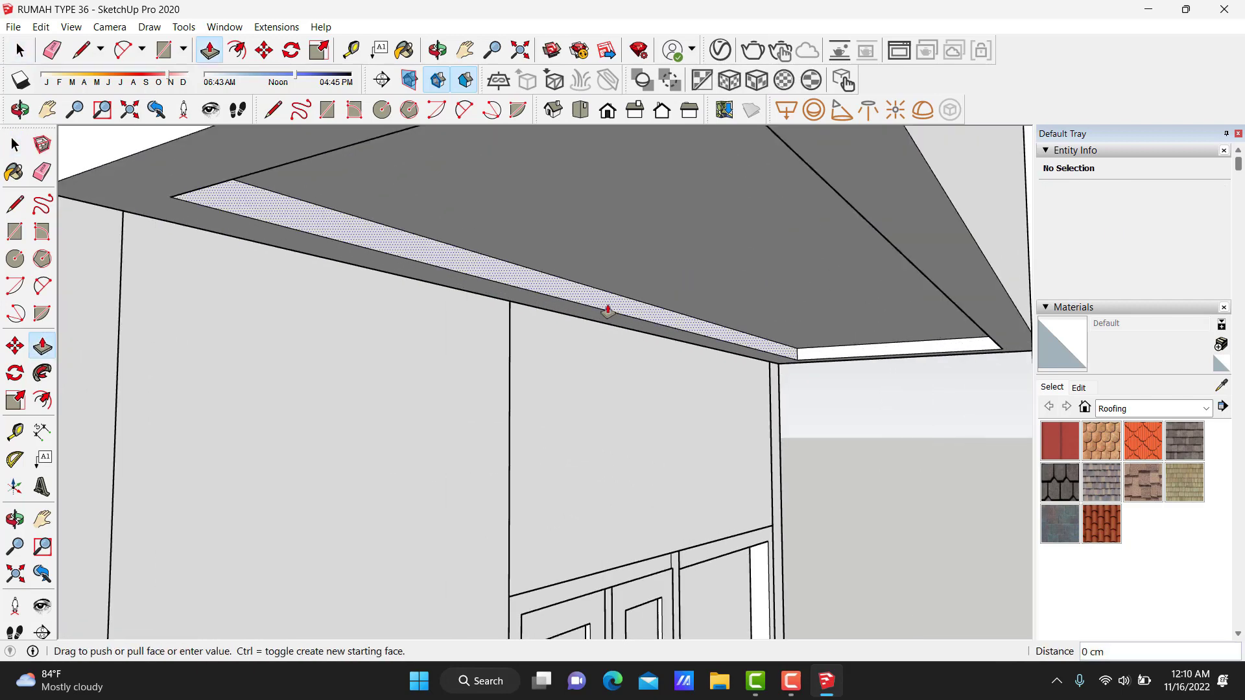
{"action": "left_click", "coordinate": [457, 334]}
Adjust the canopy box's top face to its final depth.
{"action": "mouse_move", "coordinate": [484, 312]}
{"action": "middle_mouse_down"}
{"action": "mouse_move", "coordinate": [592, 275]}
{"action": "mouse_move", "coordinate": [670, 408]}
{"action": "mouse_move", "coordinate": [460, 417]}
{"action": "middle_mouse_up"}
{"action": "scroll", "coordinate": [466, 373], "scroll_direction": "down", "scroll_amount": 2}
{"action": "mouse_move", "coordinate": [469, 328]}
{"action": "middle_mouse_down"}
{"action": "mouse_move", "coordinate": [389, 328]}
{"action": "mouse_move", "coordinate": [597, 333]}
{"action": "middle_mouse_up"}
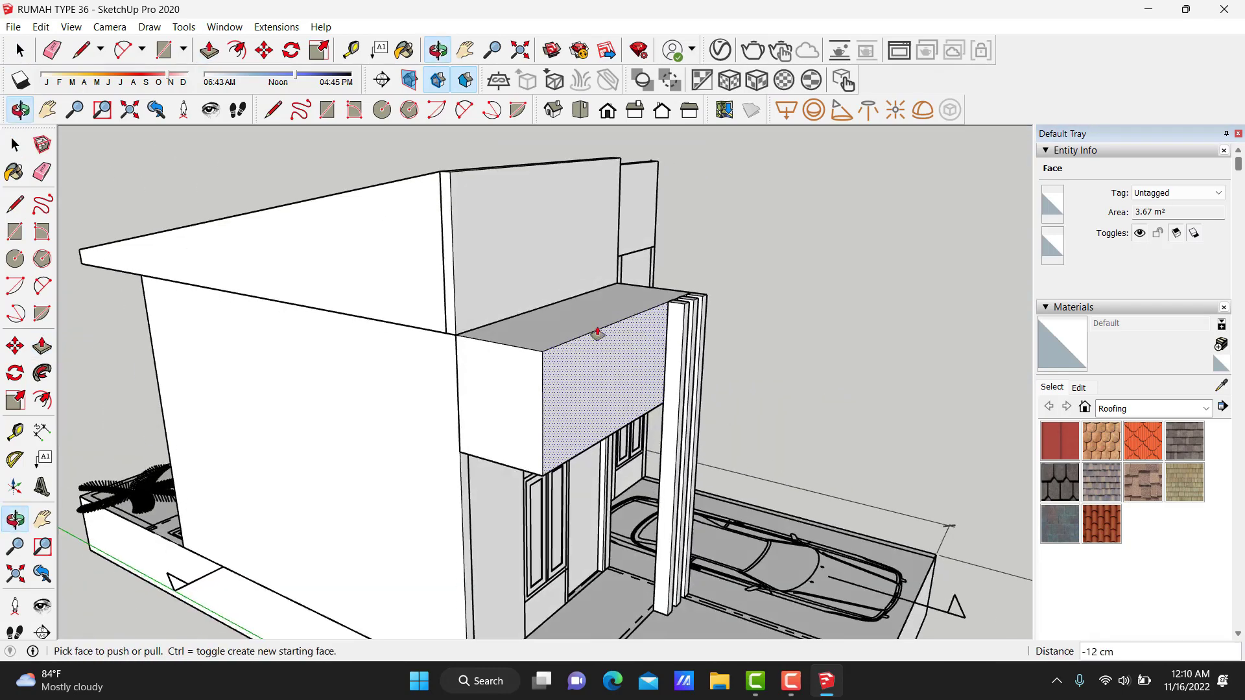
{"action": "scroll", "coordinate": [547, 331], "scroll_direction": "up", "scroll_amount": 2}
{"action": "left_click", "coordinate": [545, 333]}
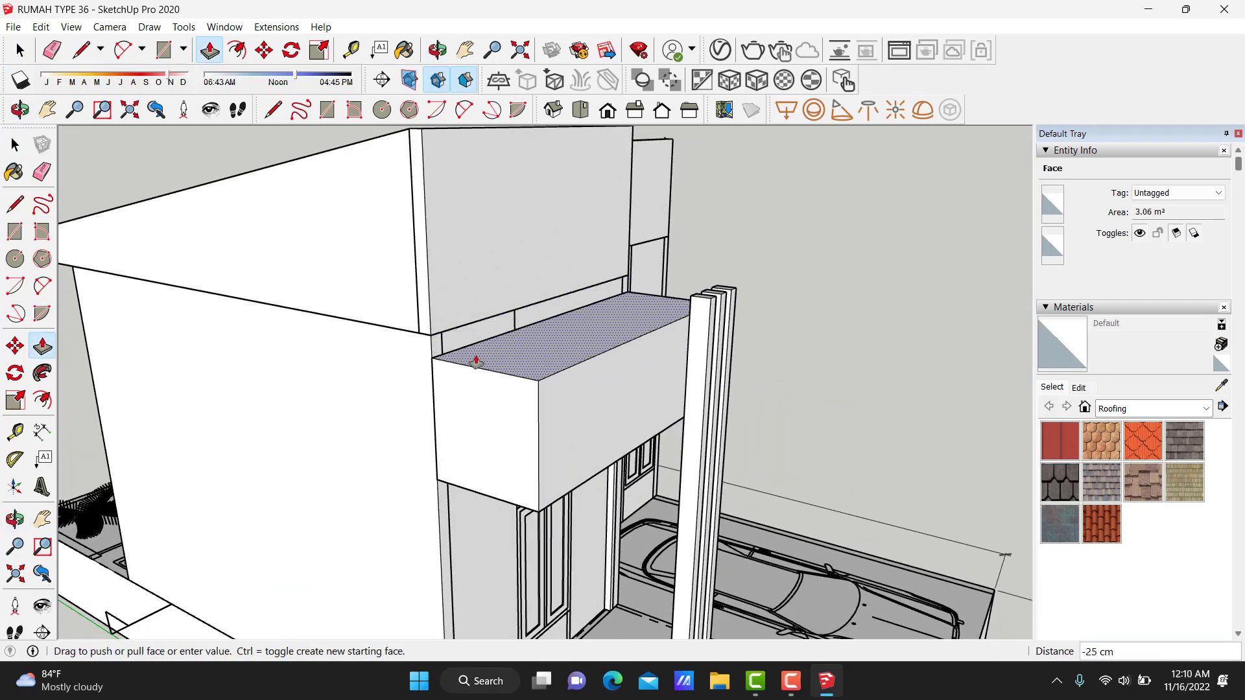
{"action": "middle_click_drag", "start_coordinate": [445, 375], "coordinate": [439, 344]}
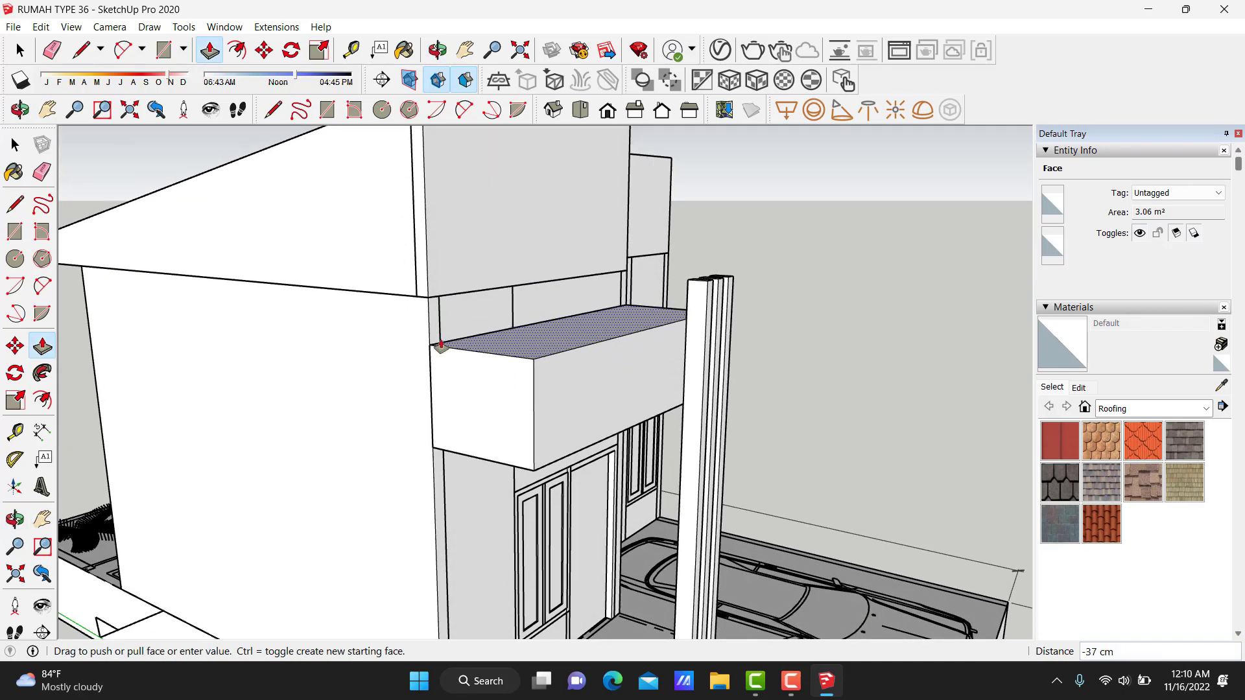
{"action": "key", "text": "Return"}
{"action": "key", "text": "space"}
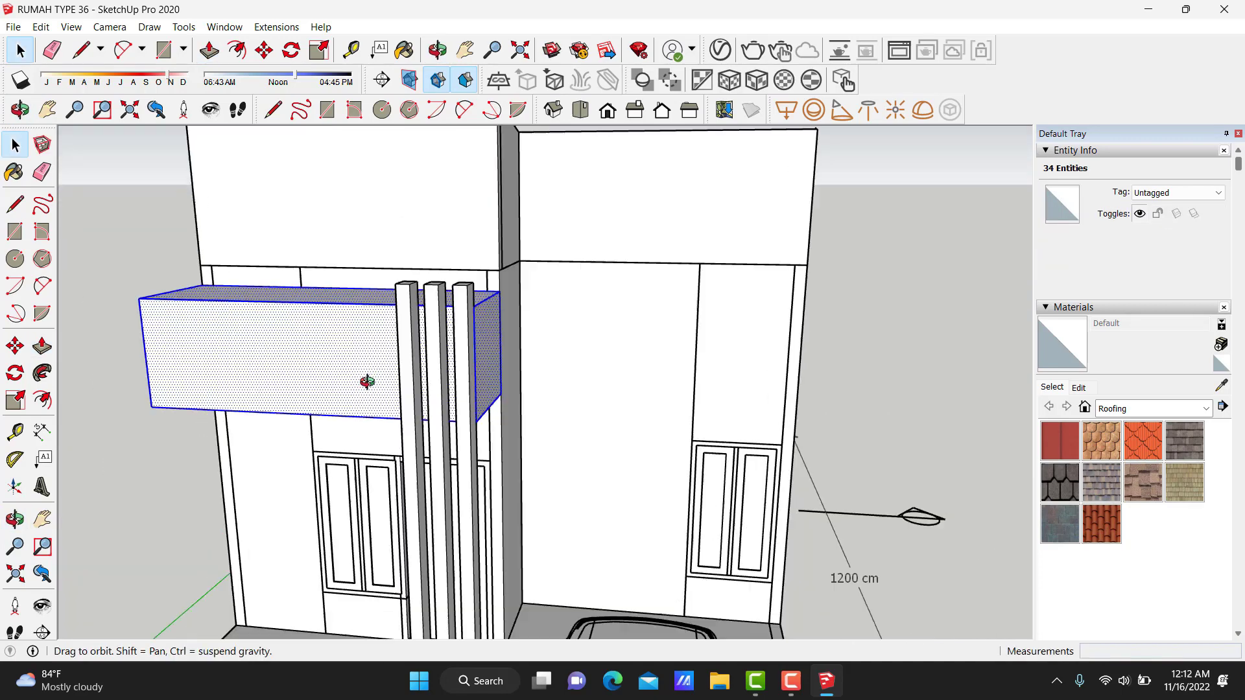
Group the whole canopy box and start a rectangle on its top by the wall.
{"action": "triple_click", "coordinate": [453, 350]}
{"action": "middle_click_drag", "start_coordinate": [453, 350], "coordinate": [465, 381]}
{"action": "right_click", "coordinate": [369, 383]}
{"action": "left_click", "coordinate": [402, 510]}
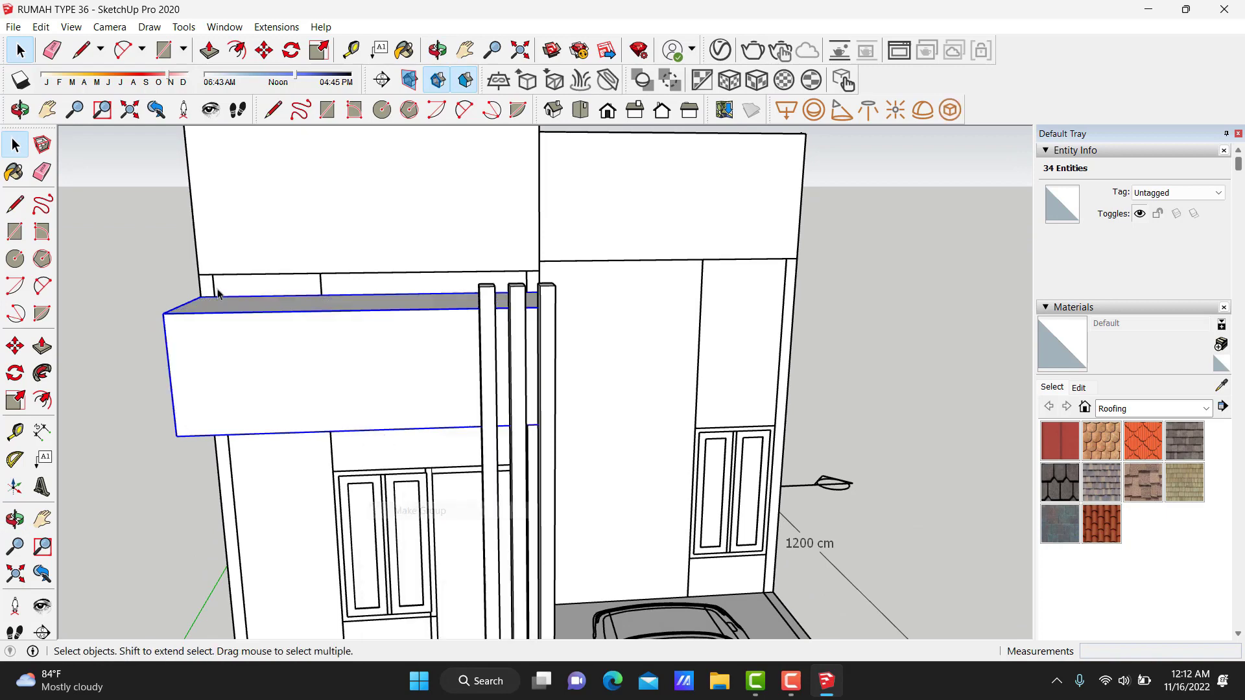
{"action": "middle_click_drag", "start_coordinate": [402, 510], "coordinate": [286, 351]}
{"action": "scroll", "coordinate": [285, 352], "scroll_direction": "up", "scroll_amount": 2}
{"action": "key", "text": "r"}
{"action": "left_click", "coordinate": [261, 402]}
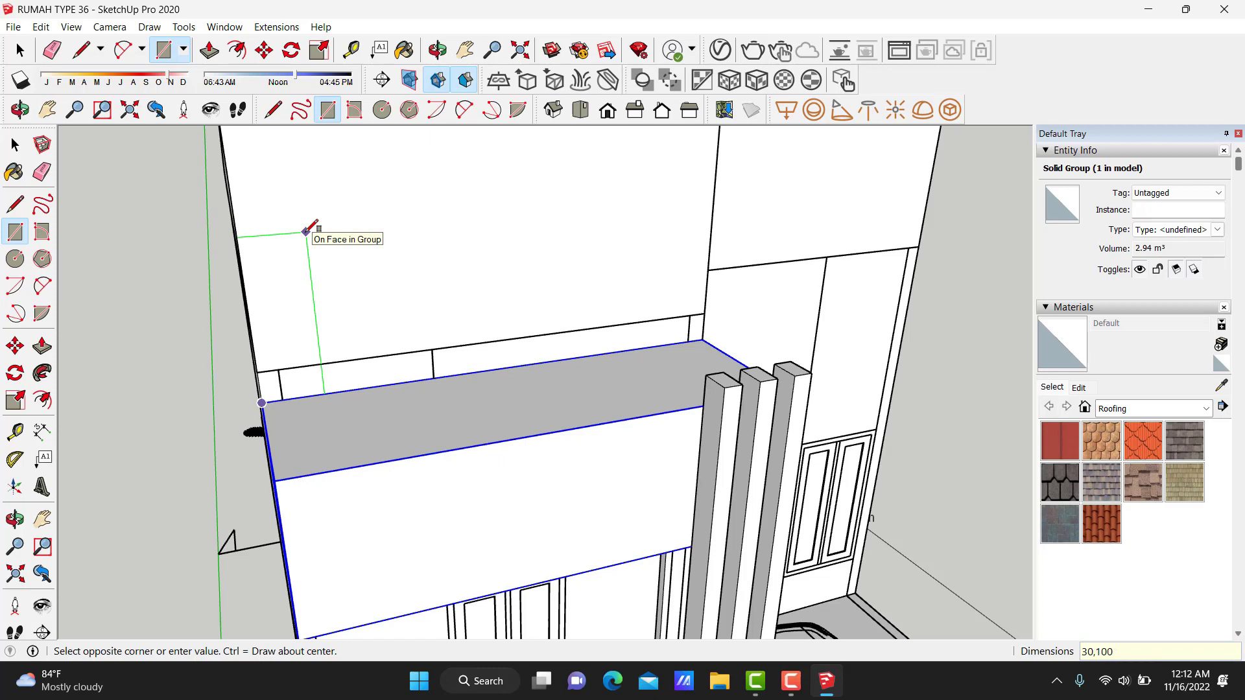
Extrude the 30×100 rectangle 30 cm and make the box a group.
{"action": "key", "text": "space"}
{"action": "key", "text": "p"}
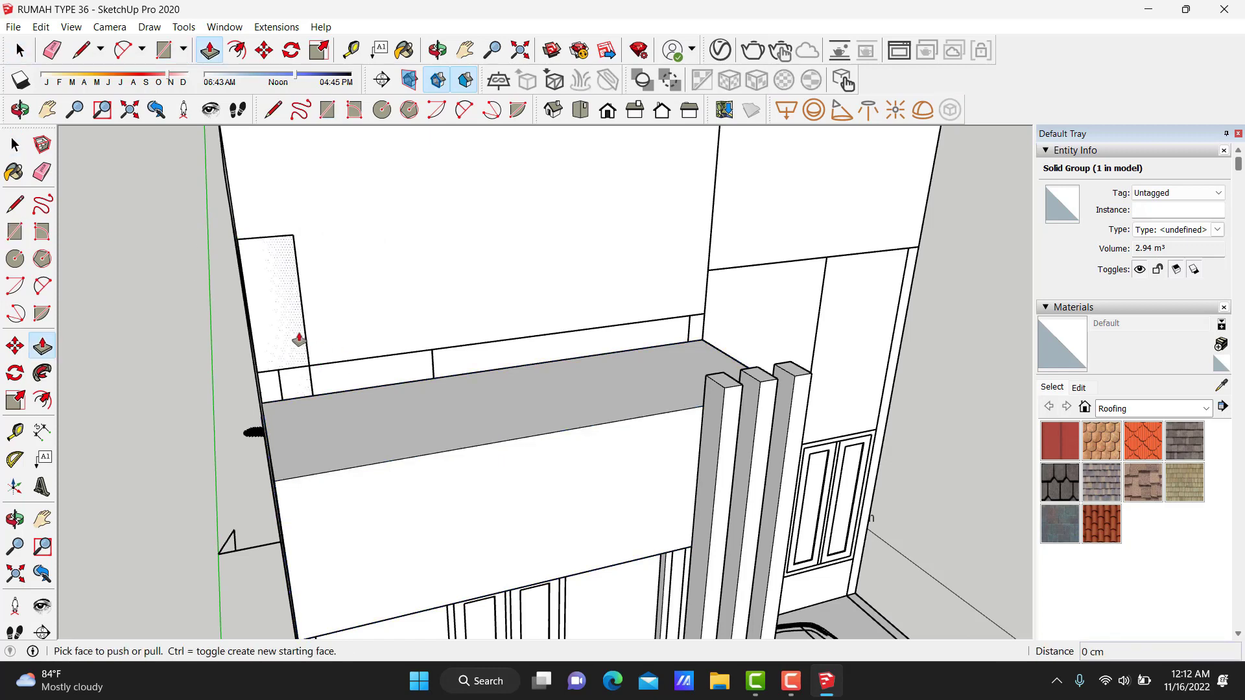
{"action": "left_click", "coordinate": [300, 341]}
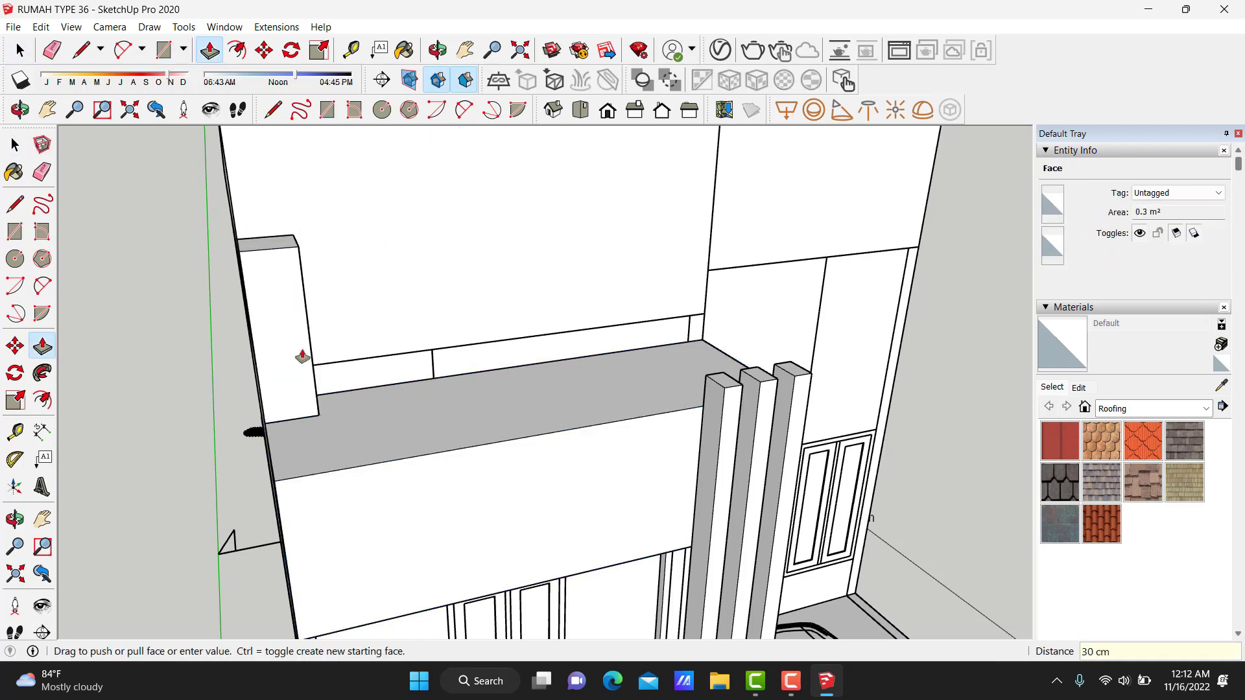
{"action": "key", "text": "space"}
{"action": "triple_click", "coordinate": [302, 356]}
{"action": "right_click", "coordinate": [301, 354]}
{"action": "left_click", "coordinate": [402, 486]}
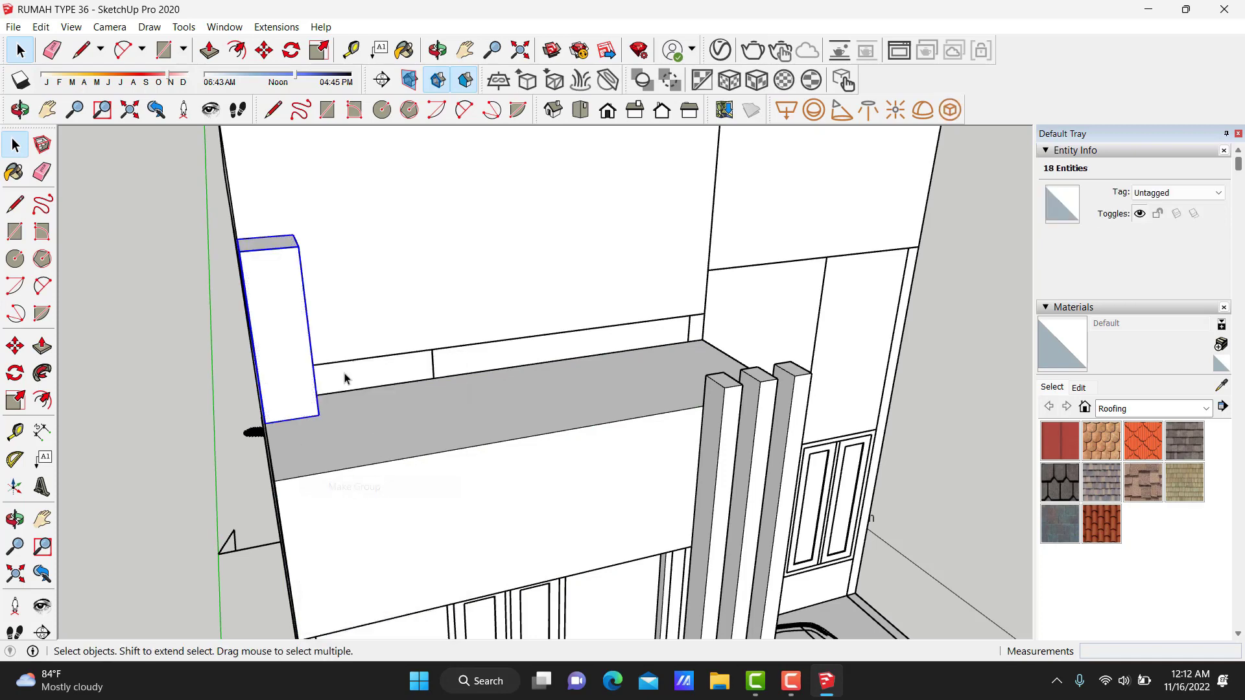
Inside the group, raise the box's top face to wall-top height to form the column.
{"action": "middle_click_drag", "start_coordinate": [536, 431], "coordinate": [334, 408]}
{"action": "double_click", "coordinate": [334, 409]}
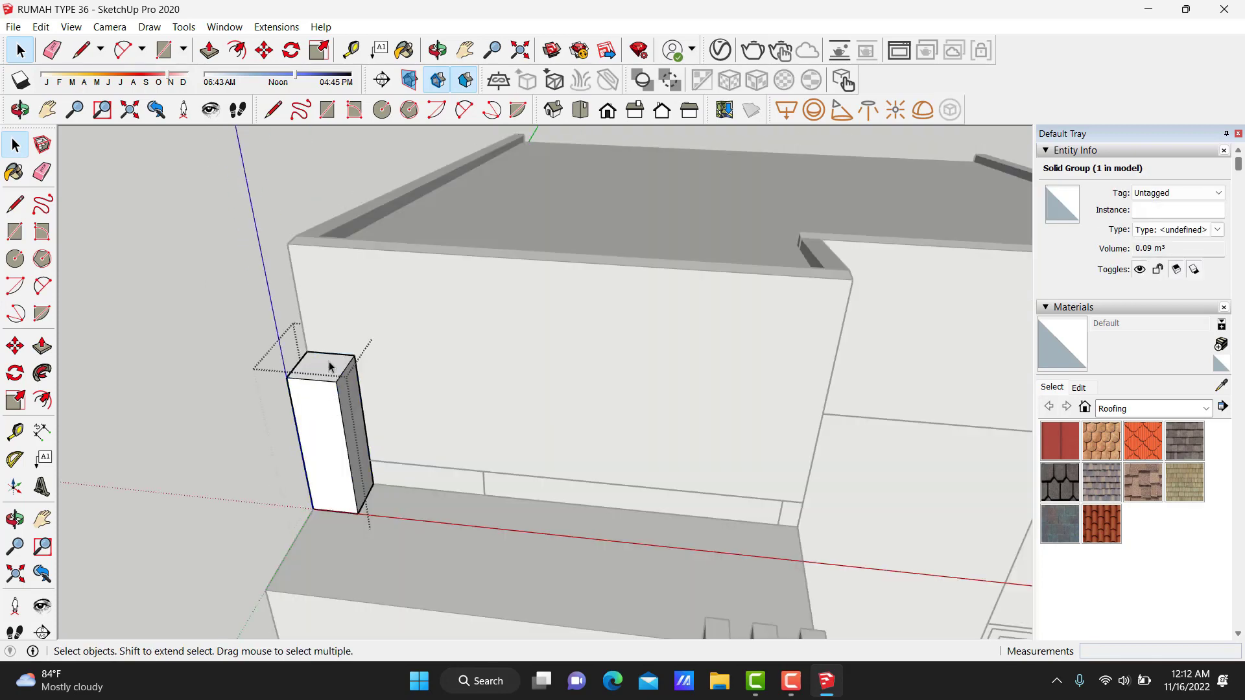
{"action": "key", "text": "l"}
{"action": "left_click", "coordinate": [327, 380]}
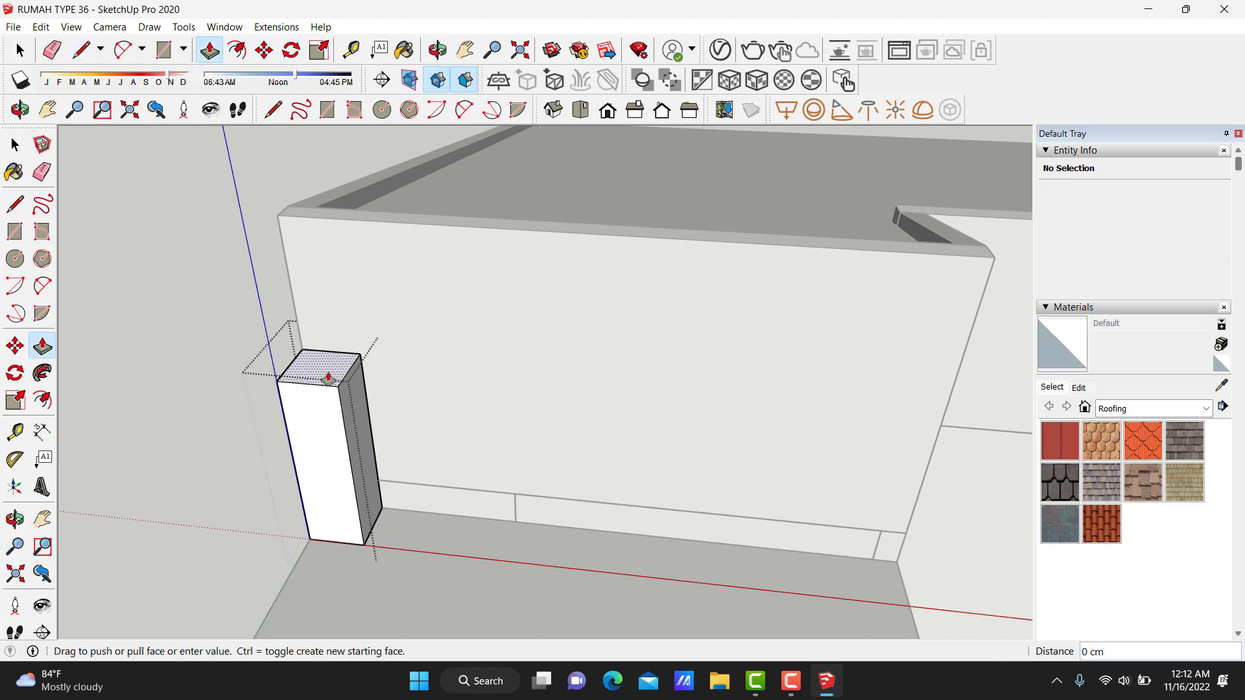
{"action": "left_click", "coordinate": [461, 238]}
{"action": "key", "text": "space"}
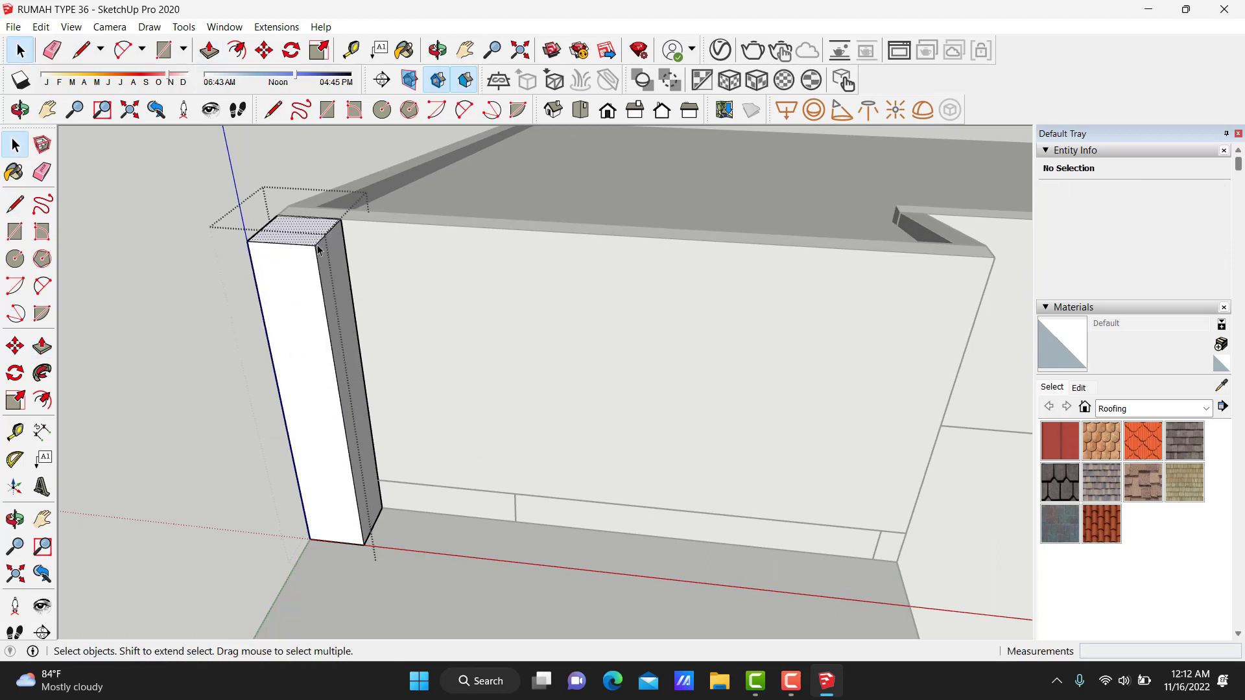
Copy the column's top edge 30 cm down the column.
{"action": "left_click", "coordinate": [318, 247]}
{"action": "key", "text": "m"}
{"action": "key", "text": "space"}
{"action": "key", "text": "m"}
{"action": "left_click", "coordinate": [318, 248]}
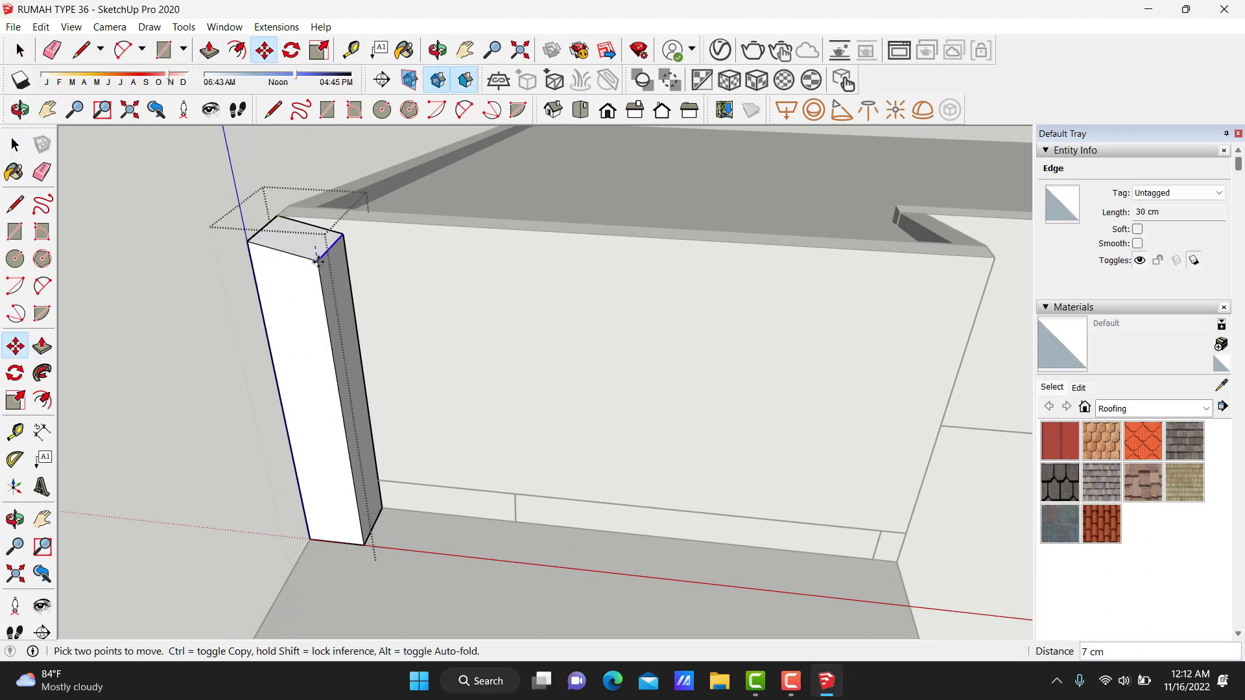
{"action": "key", "text": "ctrl"}
{"action": "type", "text": "30"}
{"action": "key", "text": "Return"}
{"action": "key", "text": "space"}
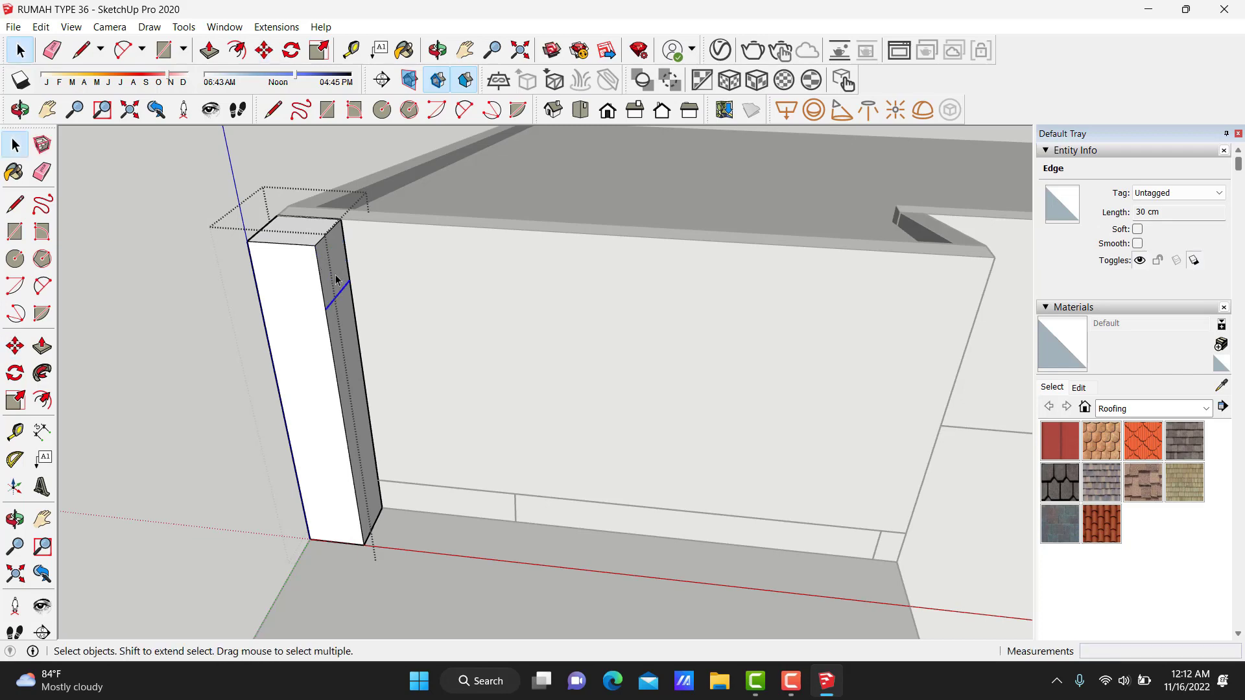
Extend the column top along the wall into a beam, adding 30 cm at its end.
{"action": "key", "text": "p"}
{"action": "left_click", "coordinate": [336, 272]}
{"action": "left_click", "coordinate": [995, 264]}
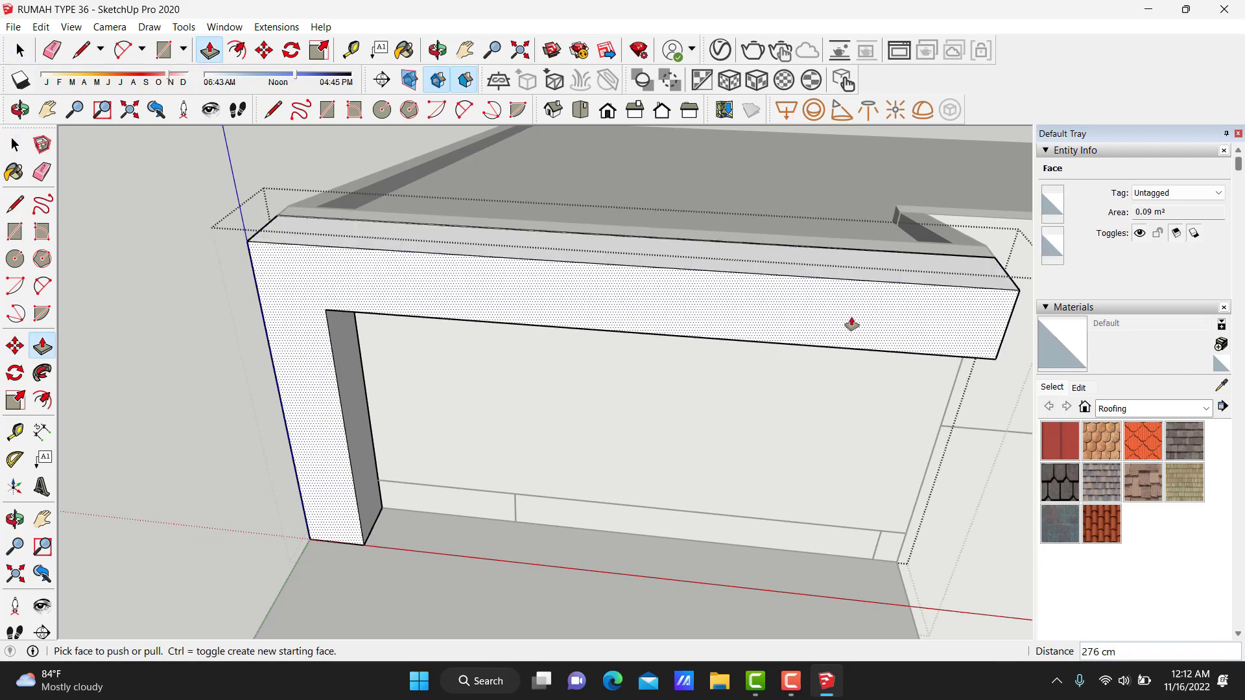
{"action": "middle_click_drag", "start_coordinate": [851, 325], "coordinate": [667, 292]}
{"action": "left_click", "coordinate": [856, 381]}
{"action": "type", "text": "30"}
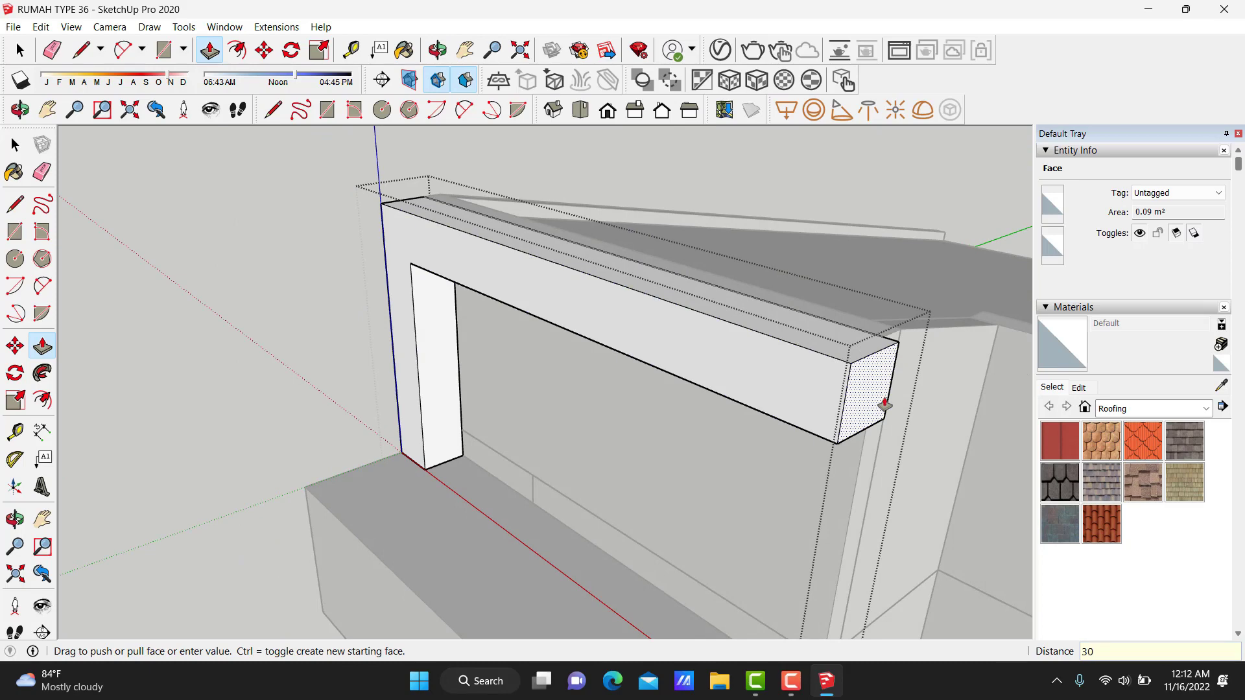
{"action": "key", "text": "Return"}
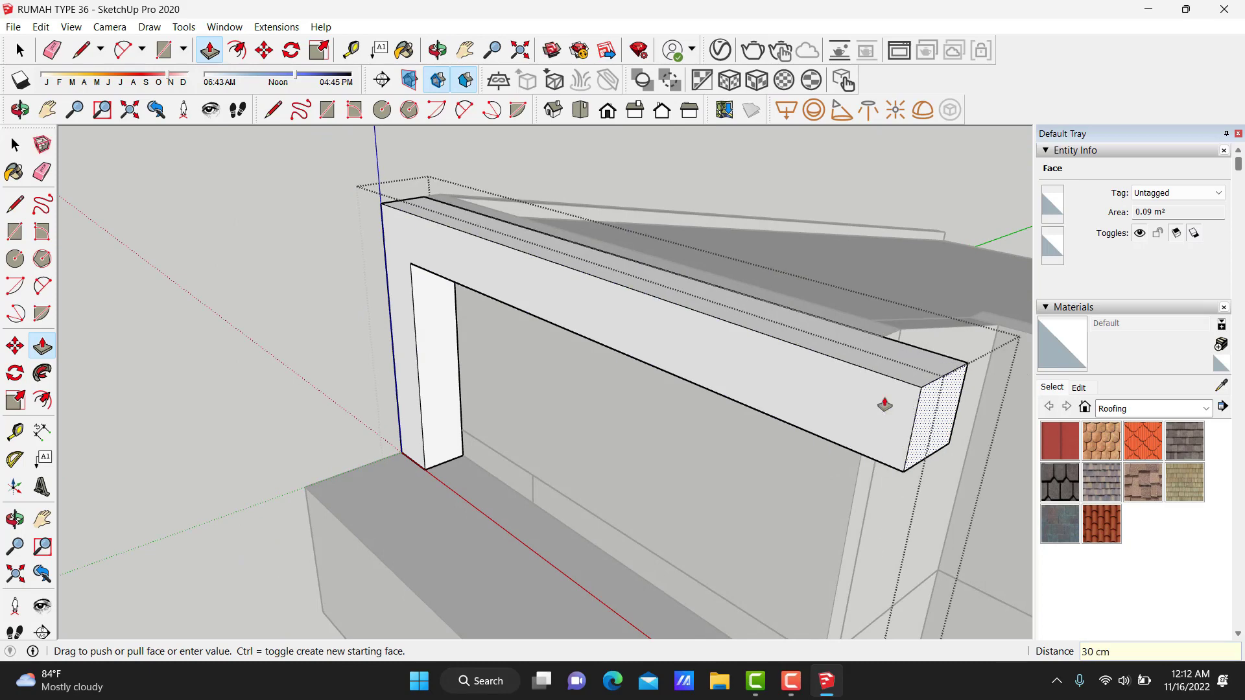
Copy an edge at the beam's other end.
{"action": "mouse_move", "coordinate": [885, 404]}
{"action": "middle_mouse_down"}
{"action": "mouse_move", "coordinate": [592, 402]}
{"action": "mouse_move", "coordinate": [328, 423]}
{"action": "middle_mouse_up"}
{"action": "key", "text": "space"}
{"action": "left_click", "coordinate": [154, 432]}
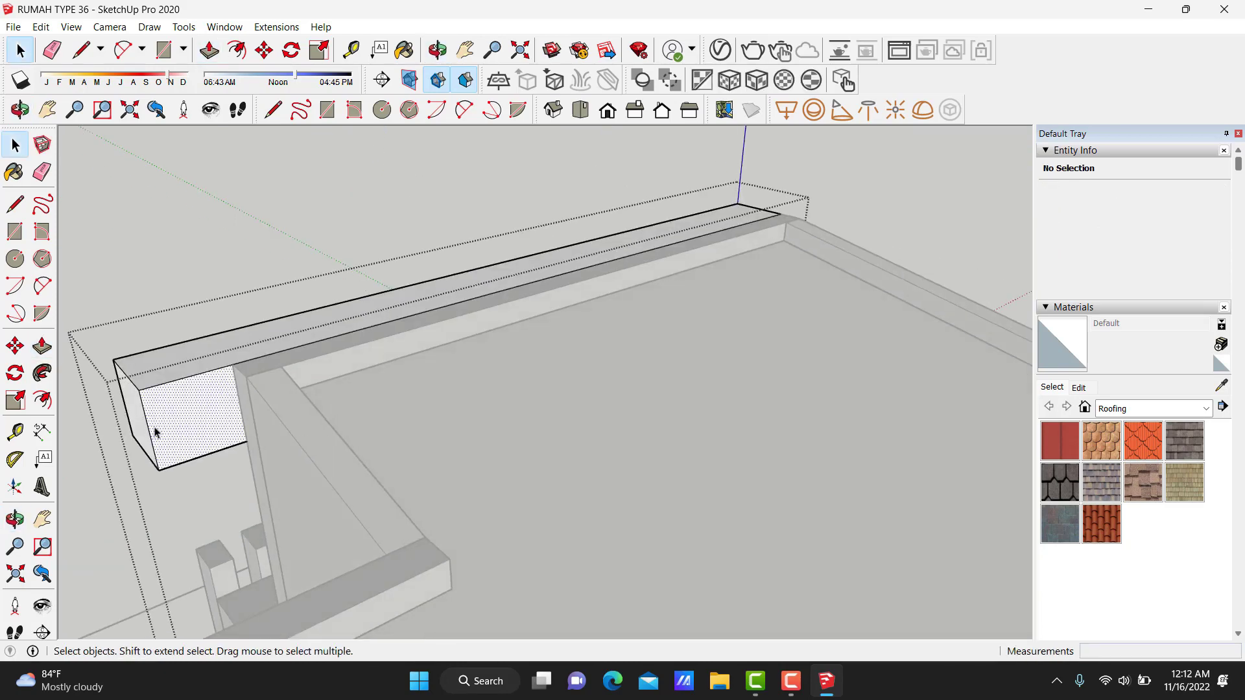
{"action": "key", "text": "m"}
{"action": "left_click", "coordinate": [152, 440]}
{"action": "key", "text": "ctrl"}
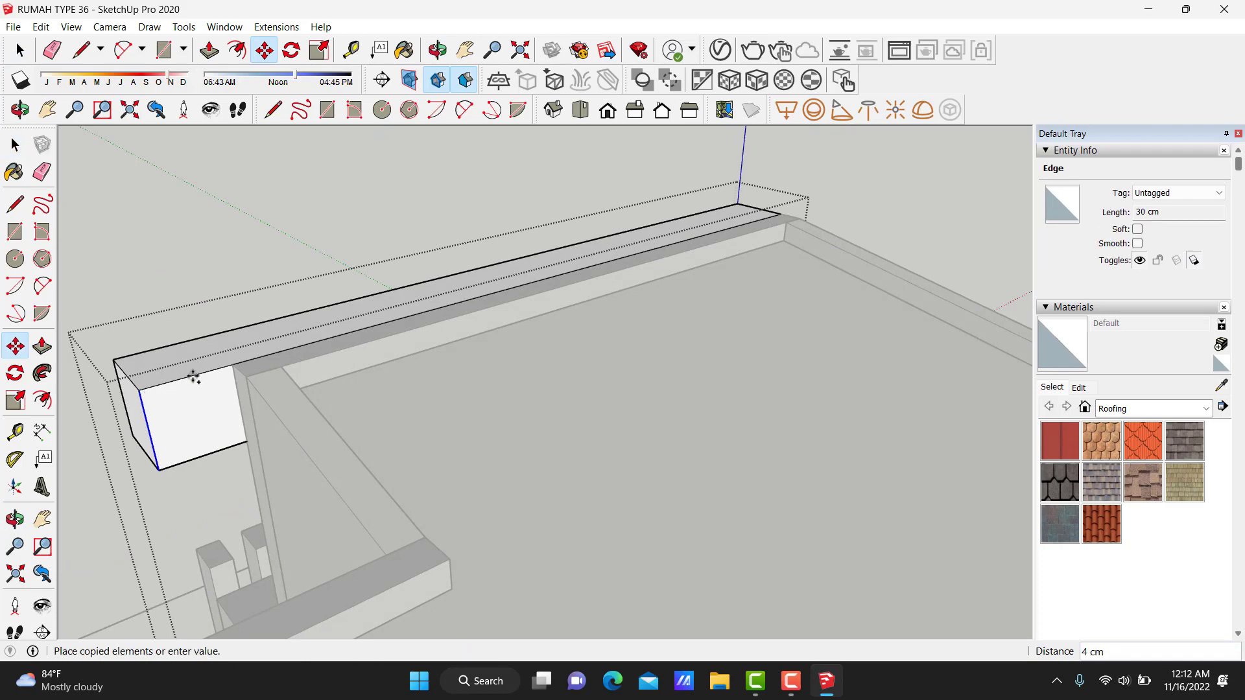
{"action": "key", "text": "Return"}
Pull the beam's other end face outward to extend it.
{"action": "key", "text": "space"}
{"action": "key", "text": "p"}
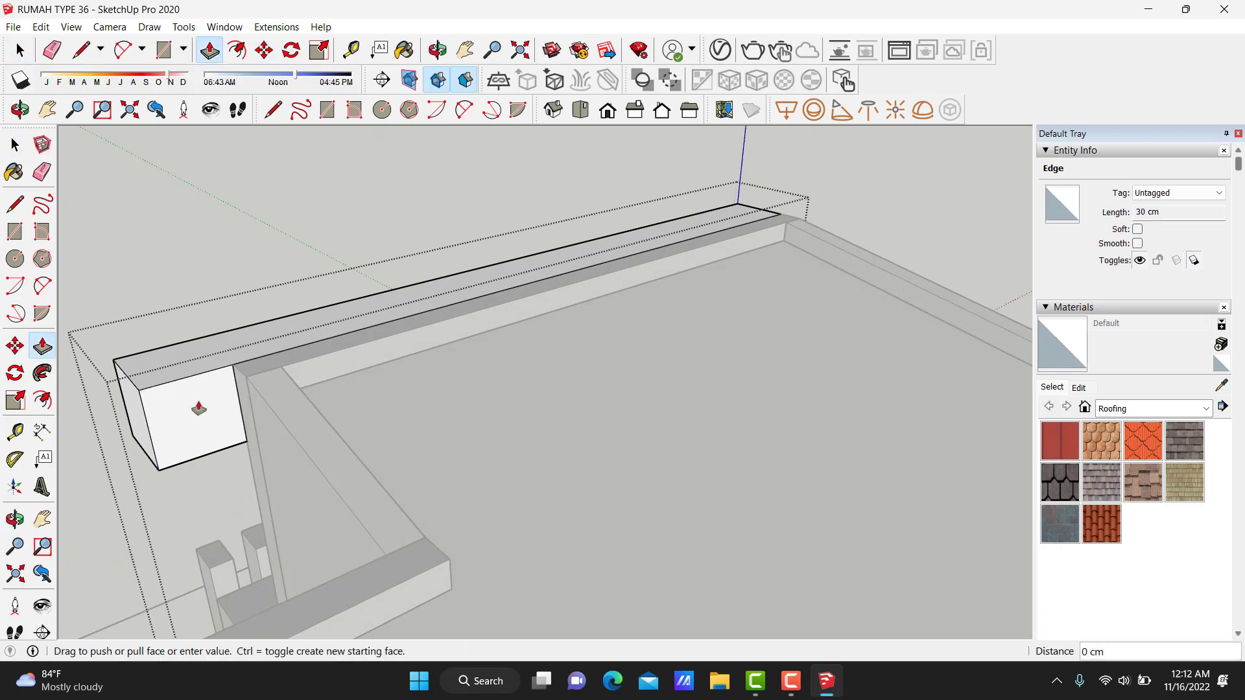
{"action": "left_click", "coordinate": [200, 406]}
{"action": "middle_click_drag", "start_coordinate": [433, 448], "coordinate": [575, 409]}
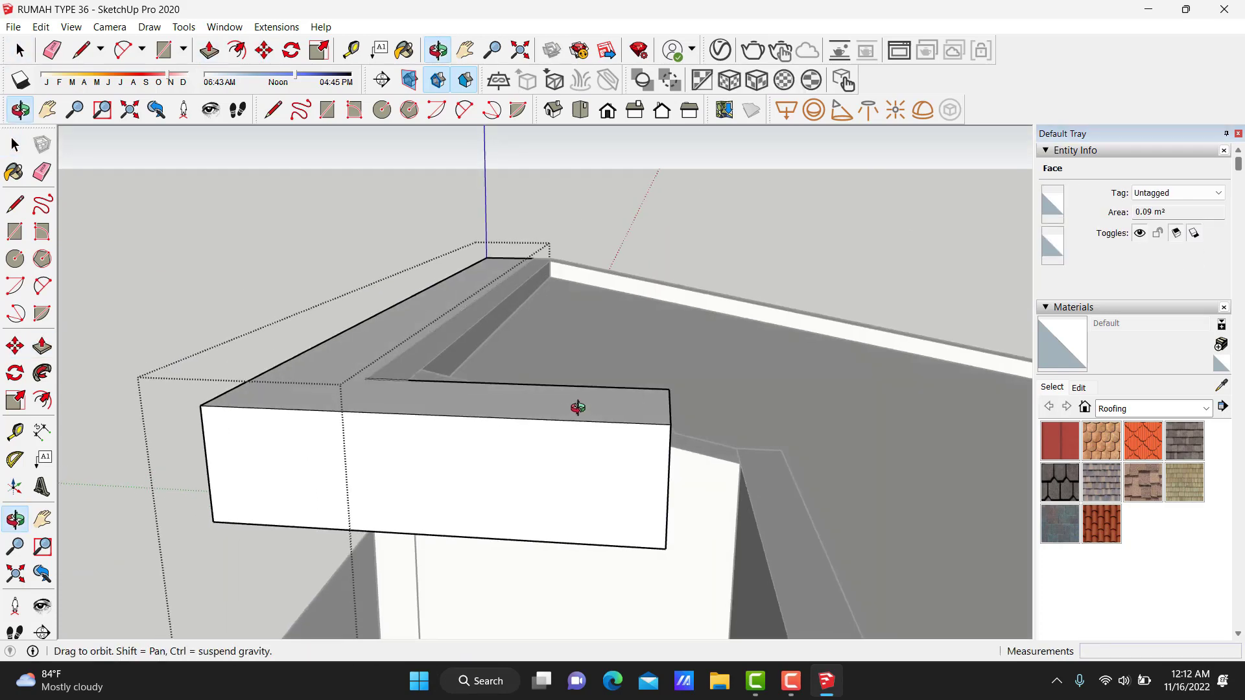
{"action": "left_click", "coordinate": [770, 557]}
{"action": "key", "text": "space"}
{"action": "mouse_move", "coordinate": [662, 417]}
{"action": "middle_mouse_down"}
{"action": "mouse_move", "coordinate": [501, 436]}
{"action": "mouse_move", "coordinate": [806, 250]}
{"action": "mouse_move", "coordinate": [648, 292]}
{"action": "mouse_move", "coordinate": [686, 426]}
{"action": "mouse_move", "coordinate": [495, 497]}
{"action": "mouse_move", "coordinate": [638, 418]}
{"action": "mouse_move", "coordinate": [534, 387]}
{"action": "mouse_move", "coordinate": [572, 379]}
{"action": "mouse_move", "coordinate": [675, 465]}
{"action": "mouse_move", "coordinate": [547, 411]}
{"action": "middle_mouse_up"}
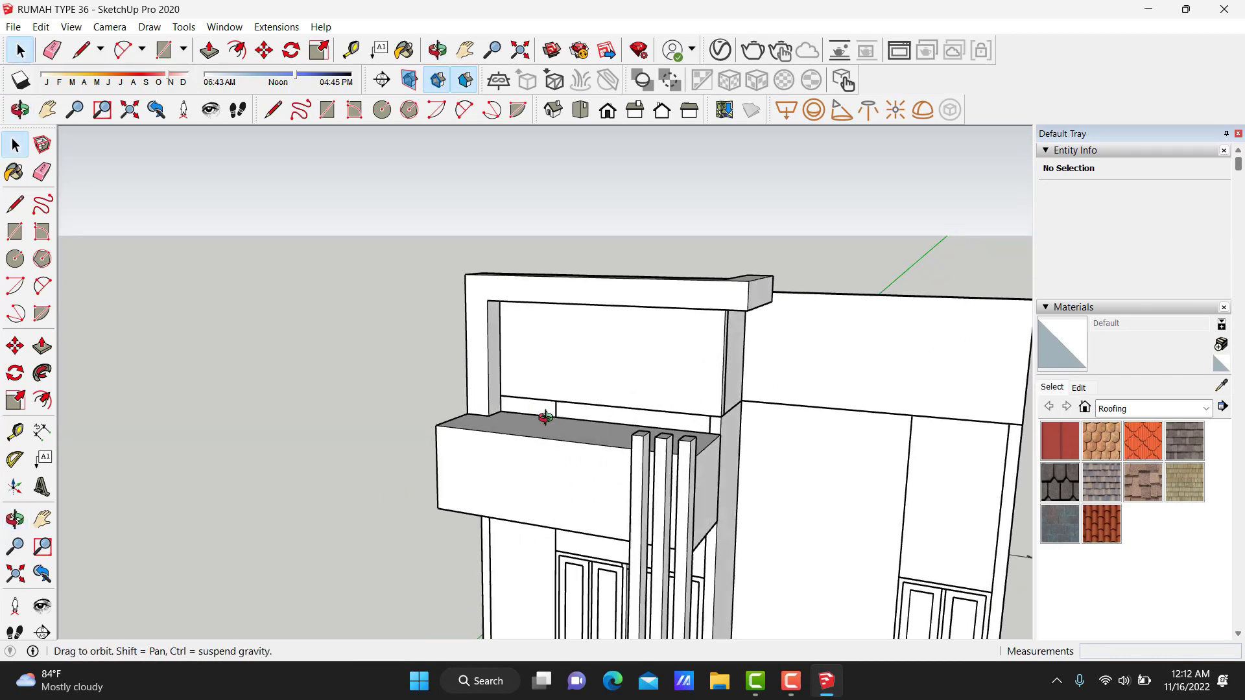
{"action": "scroll", "coordinate": [548, 411], "scroll_direction": "up", "scroll_amount": 3}
Draw a rectangle filling the frame opening under the beam and pull it 2 cm thick.
{"action": "scroll", "coordinate": [538, 410], "scroll_direction": "up", "scroll_amount": 3}
{"action": "key", "text": "r"}
{"action": "left_click", "coordinate": [531, 414]}
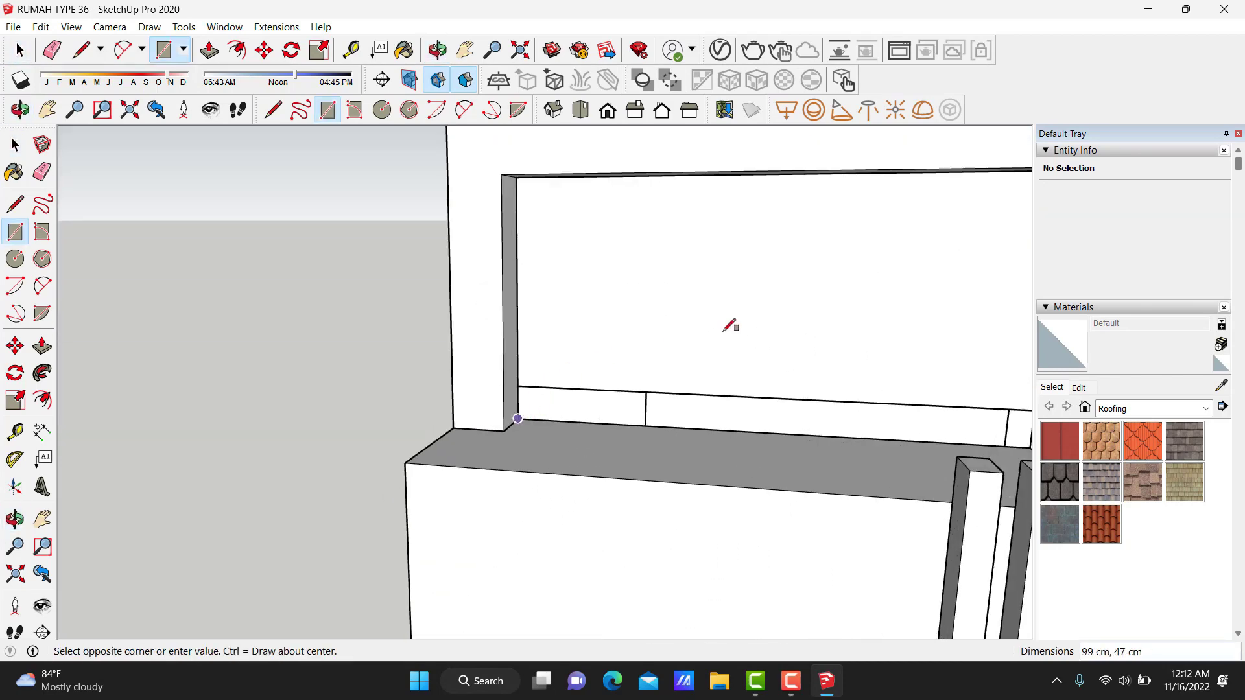
{"action": "mouse_move", "coordinate": [732, 326]}
{"action": "middle_mouse_down"}
{"action": "mouse_move", "coordinate": [668, 300]}
{"action": "mouse_move", "coordinate": [436, 262]}
{"action": "mouse_move", "coordinate": [567, 211]}
{"action": "middle_mouse_up"}
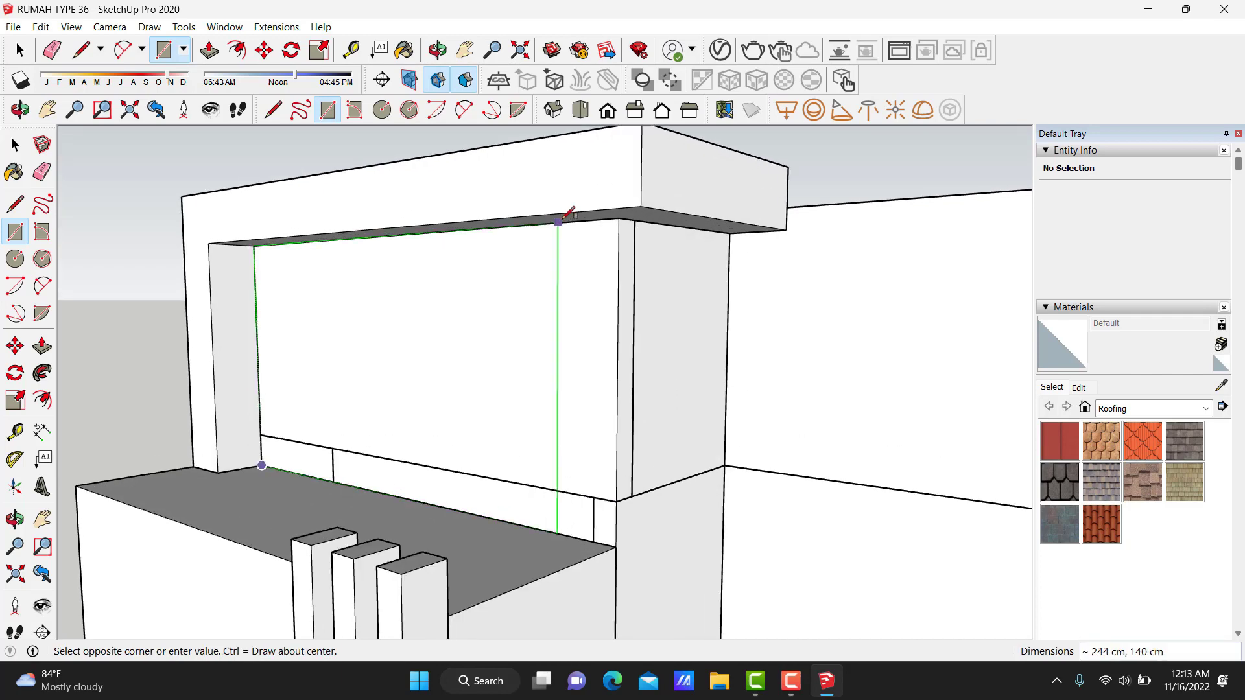
{"action": "left_click", "coordinate": [620, 214]}
{"action": "key", "text": "space"}
{"action": "key", "text": "p"}
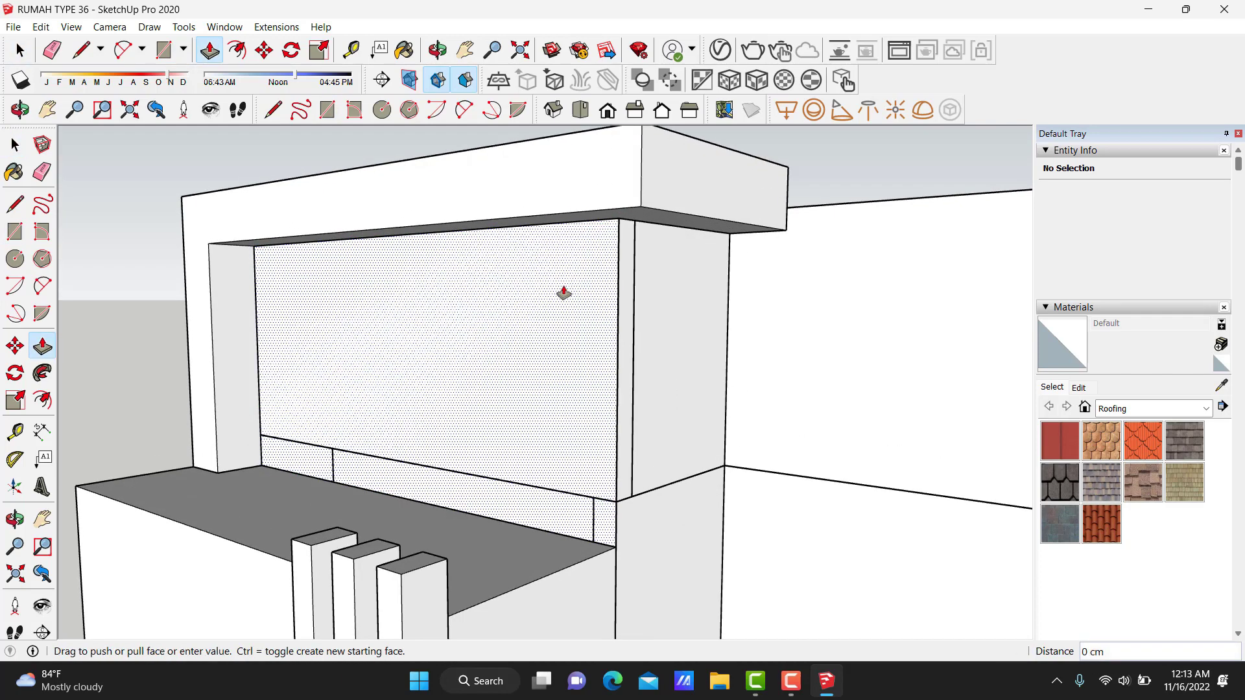
{"action": "left_click", "coordinate": [558, 297]}
{"action": "type", "text": "2"}
{"action": "key", "text": "Return"}
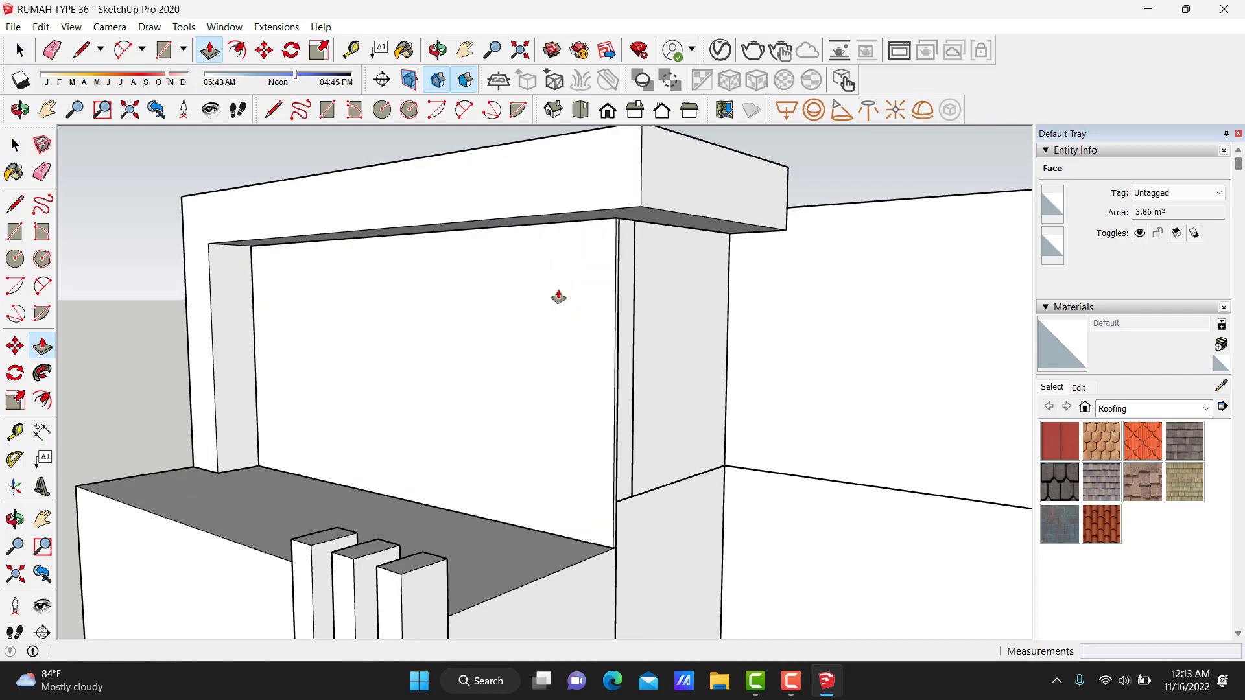
Make the 2 cm panel a group.
{"action": "key", "text": "space"}
{"action": "triple_click", "coordinate": [556, 296]}
{"action": "right_click", "coordinate": [558, 295]}
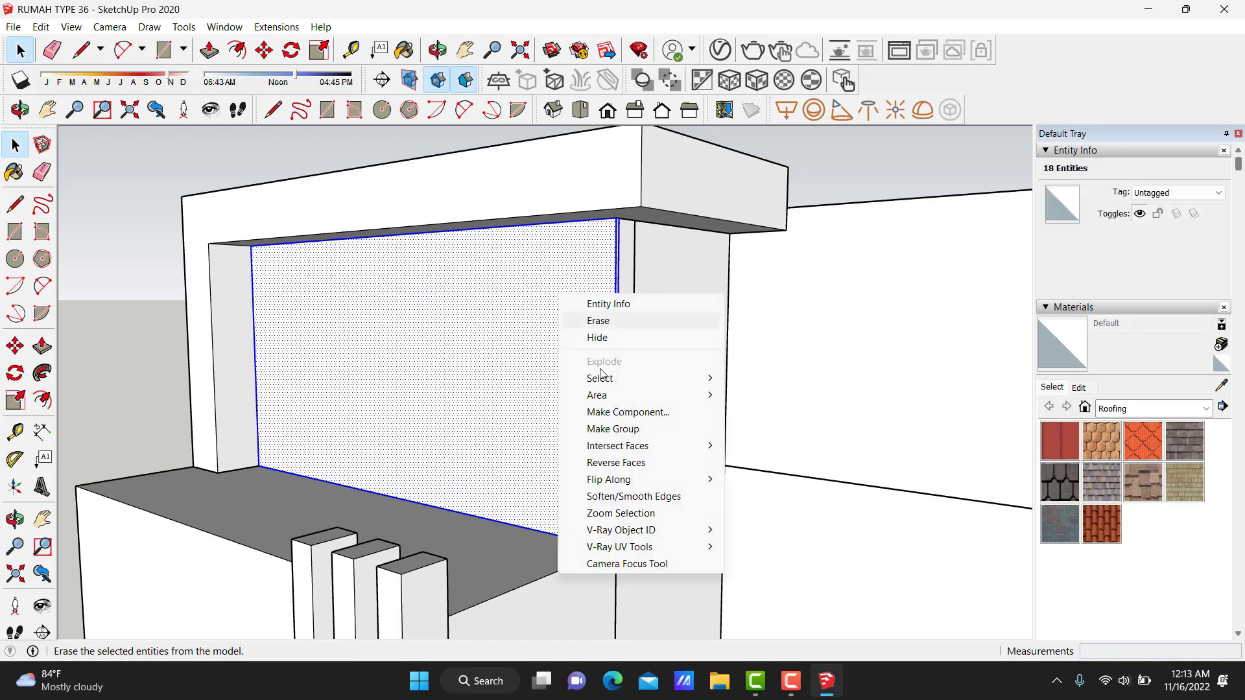
{"action": "left_click", "coordinate": [616, 433]}
{"action": "middle_click_drag", "start_coordinate": [622, 341], "coordinate": [344, 369]}
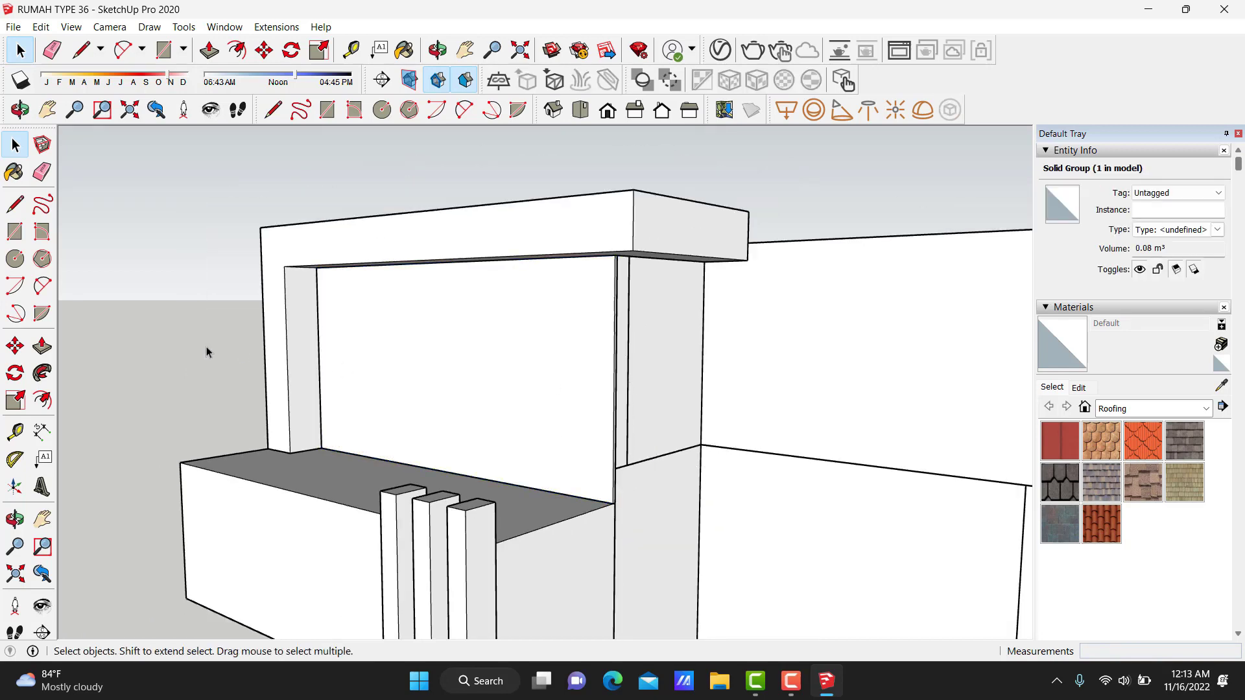
{"action": "middle_click_drag", "start_coordinate": [208, 352], "coordinate": [377, 389]}
{"action": "middle_click_drag", "start_coordinate": [866, 424], "coordinate": [672, 411]}
{"action": "key", "text": "Escape"}
Draw an edge along the wall at the column's corner.
{"action": "middle_click_drag", "start_coordinate": [469, 409], "coordinate": [516, 406]}
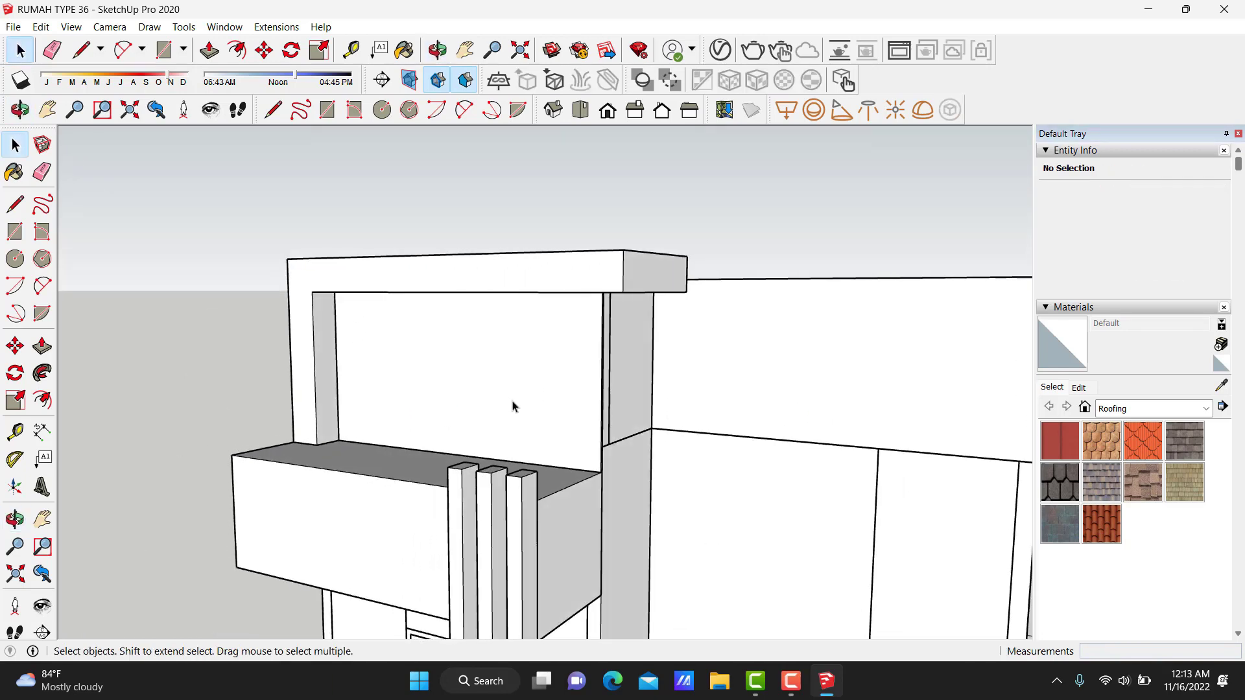
{"action": "middle_click_drag", "start_coordinate": [666, 454], "coordinate": [556, 453]}
{"action": "key", "text": "l"}
{"action": "scroll", "coordinate": [642, 443], "scroll_direction": "up", "scroll_amount": 3}
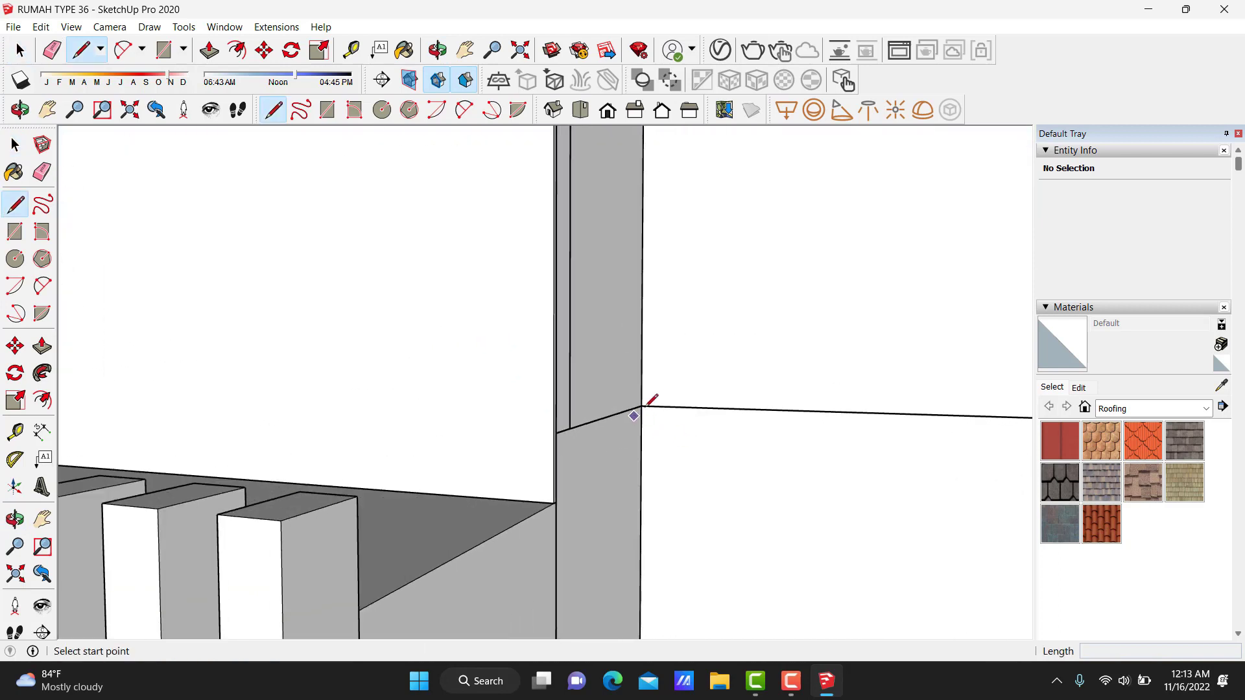
{"action": "left_click", "coordinate": [642, 406]}
{"action": "scroll", "coordinate": [552, 433], "scroll_direction": "up", "scroll_amount": 1}
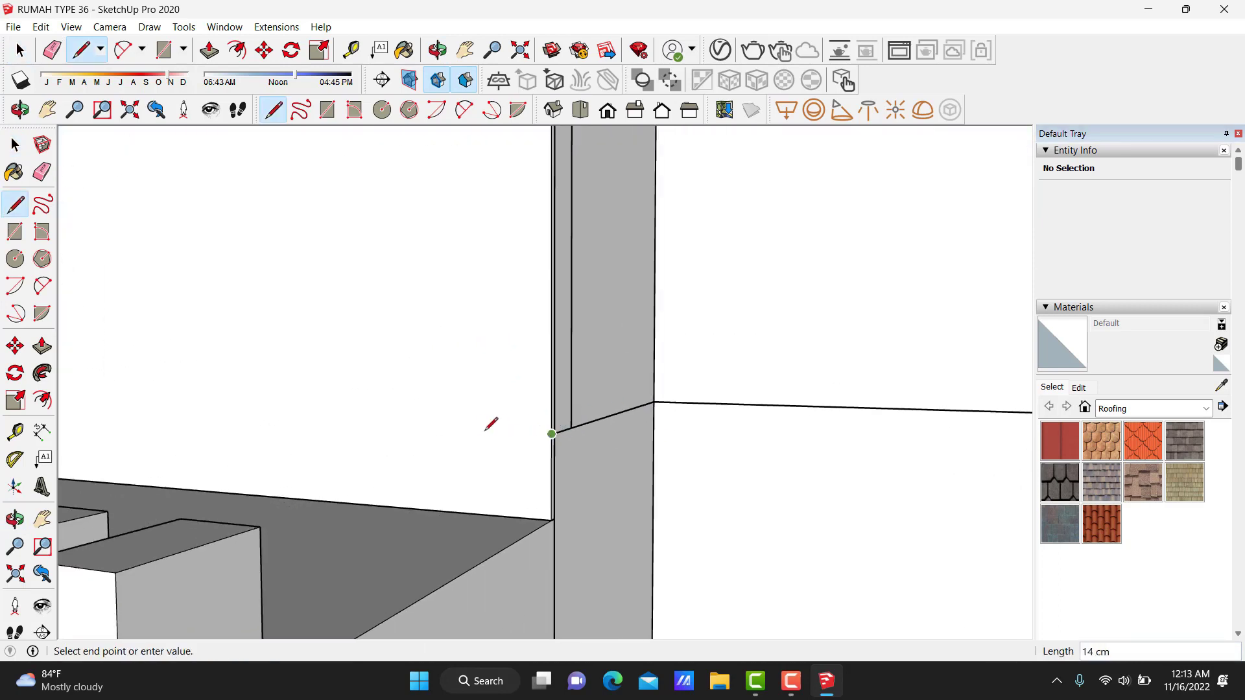
{"action": "scroll", "coordinate": [371, 413], "scroll_direction": "down", "scroll_amount": 2}
{"action": "scroll", "coordinate": [367, 422], "scroll_direction": "down", "scroll_amount": 3}
{"action": "mouse_move", "coordinate": [281, 408]}
{"action": "middle_mouse_down"}
{"action": "mouse_move", "coordinate": [426, 408]}
{"action": "mouse_move", "coordinate": [352, 405]}
{"action": "middle_mouse_up"}
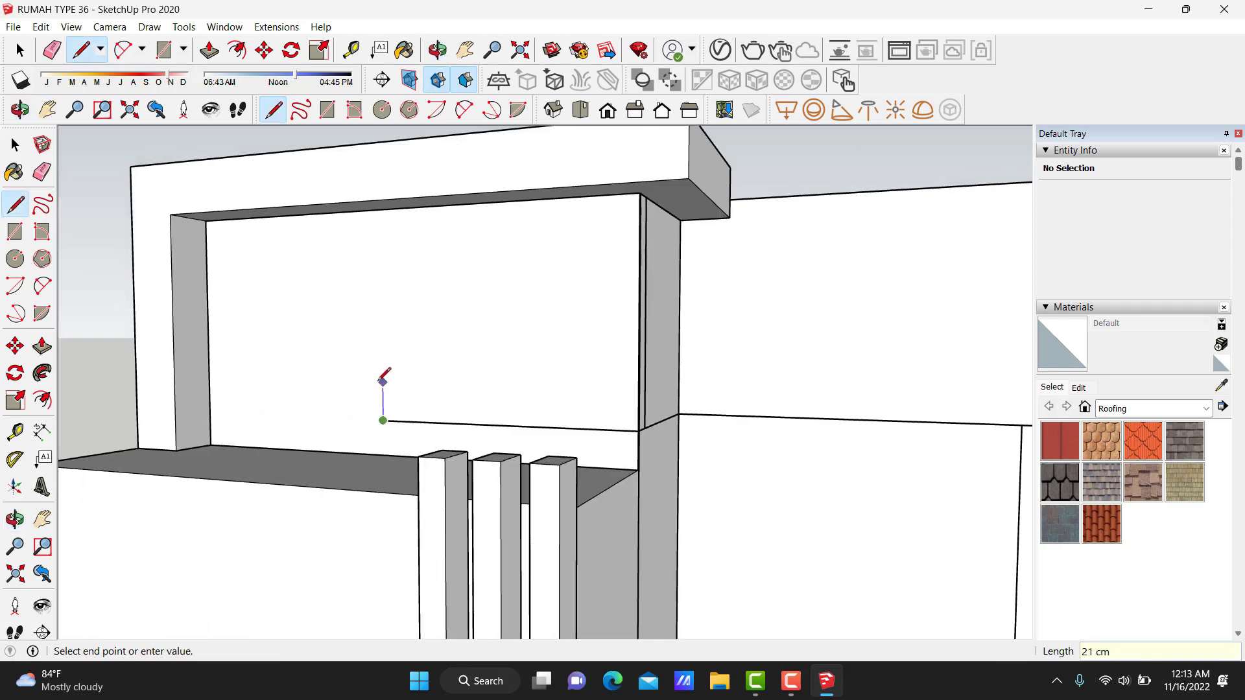
{"action": "scroll", "coordinate": [512, 401], "scroll_direction": "up", "scroll_amount": 1}
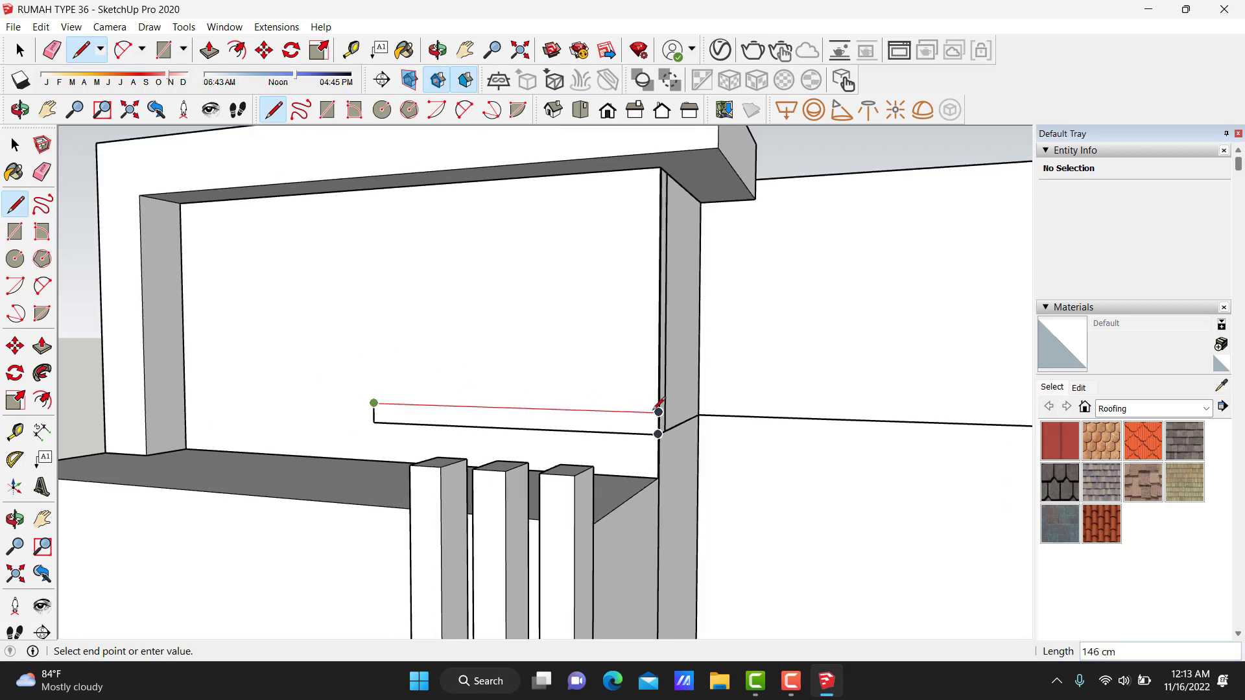
{"action": "left_click", "coordinate": [660, 412]}
{"action": "scroll", "coordinate": [674, 402], "scroll_direction": "up", "scroll_amount": 1}
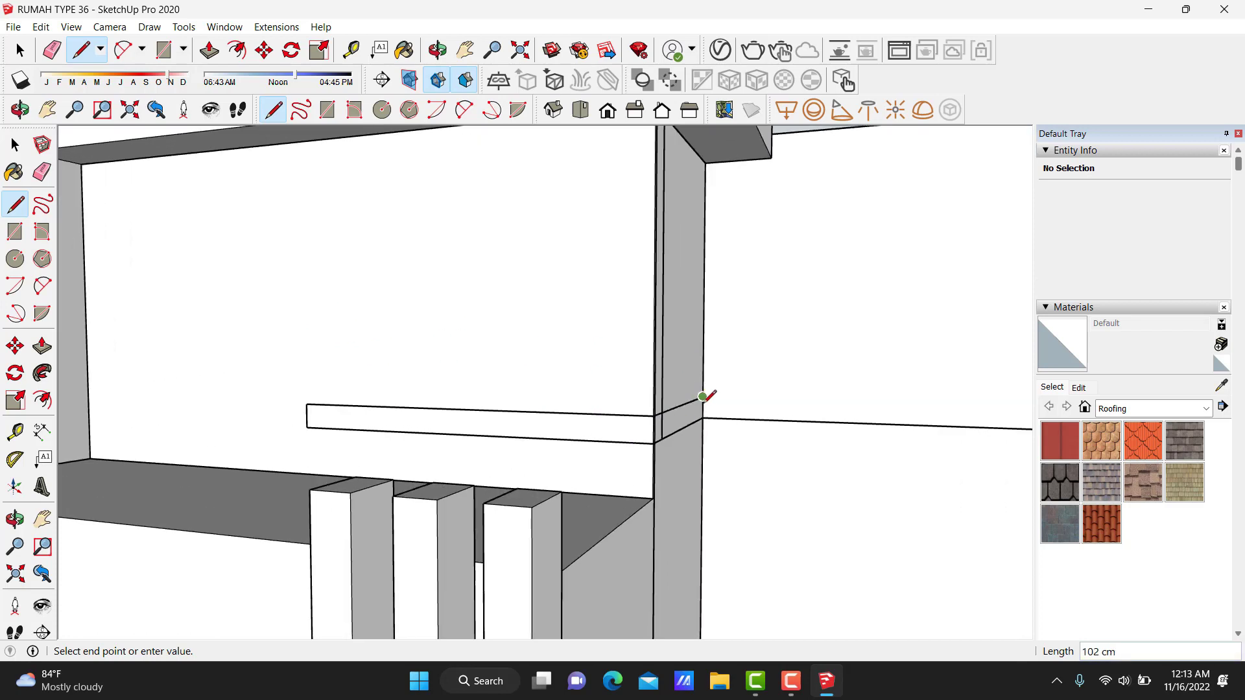
{"action": "key", "text": "space"}
{"action": "key", "text": "p"}
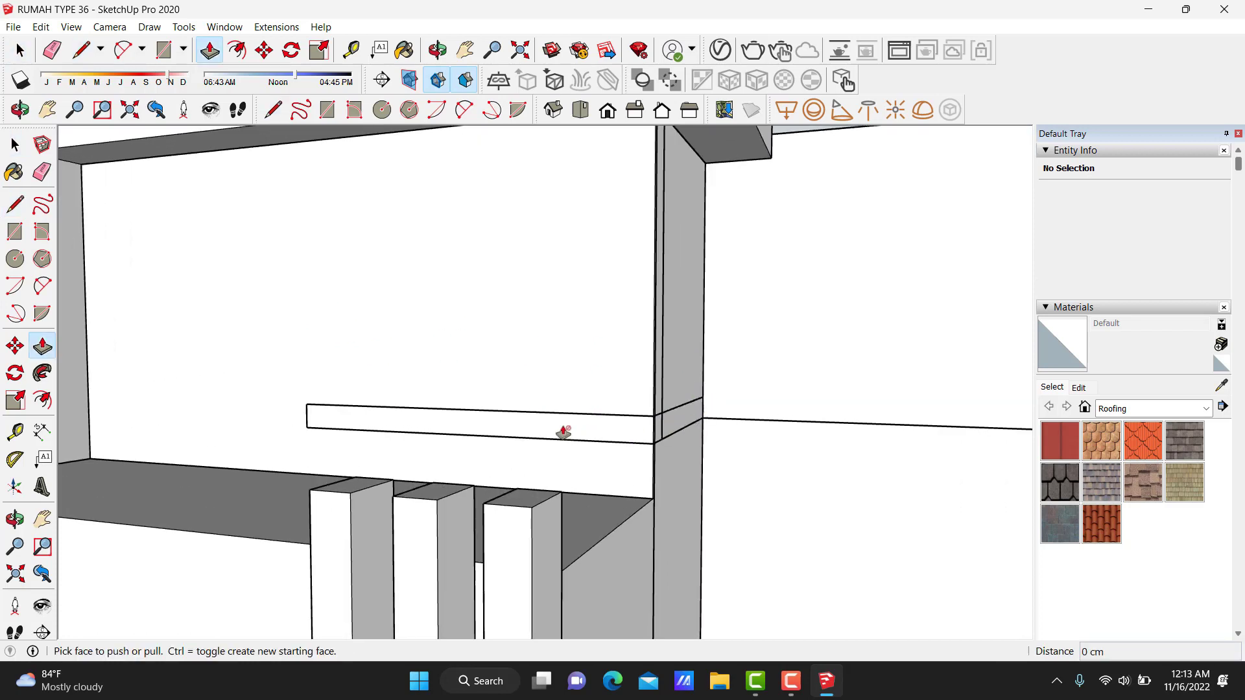
{"action": "scroll", "coordinate": [638, 423], "scroll_direction": "up", "scroll_amount": 1}
Draw the board's rectangle outline on the wall and extrude it 5 cm.
{"action": "key", "text": "r"}
{"action": "left_click", "coordinate": [219, 400]}
{"action": "scroll", "coordinate": [655, 444], "scroll_direction": "up", "scroll_amount": 1}
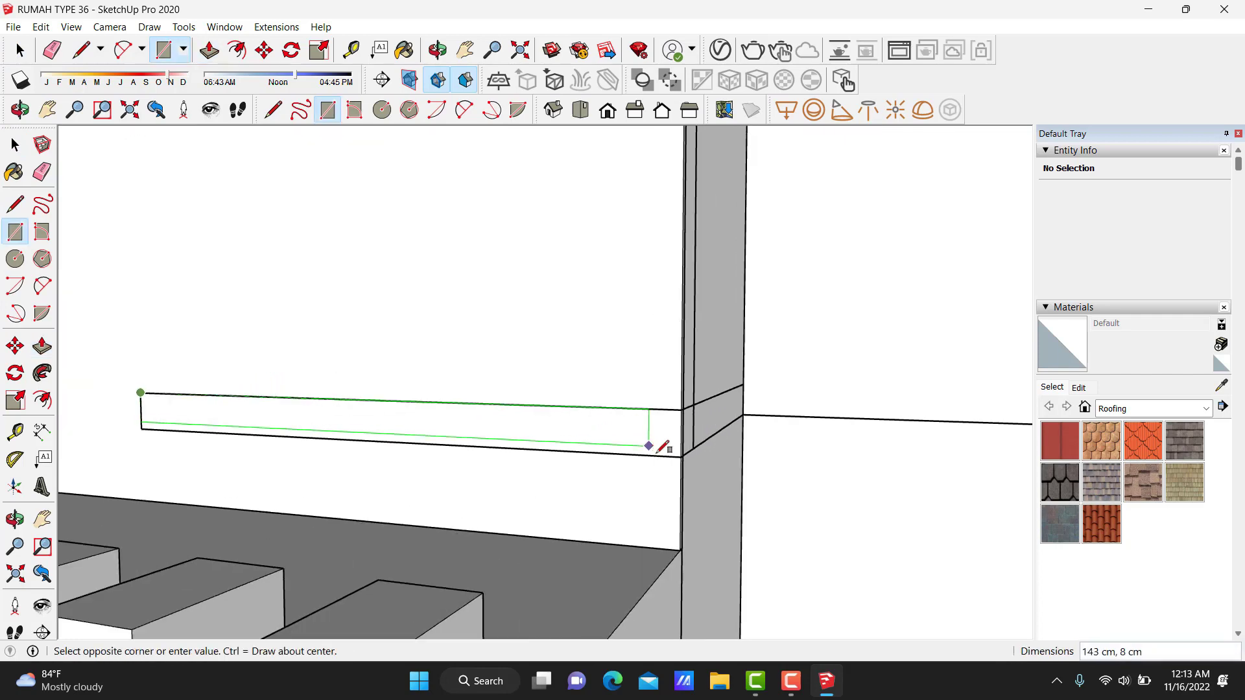
{"action": "left_click", "coordinate": [681, 456]}
{"action": "key", "text": "space"}
{"action": "scroll", "coordinate": [576, 433], "scroll_direction": "up", "scroll_amount": 1}
{"action": "key", "text": "p"}
{"action": "left_click", "coordinate": [576, 434]}
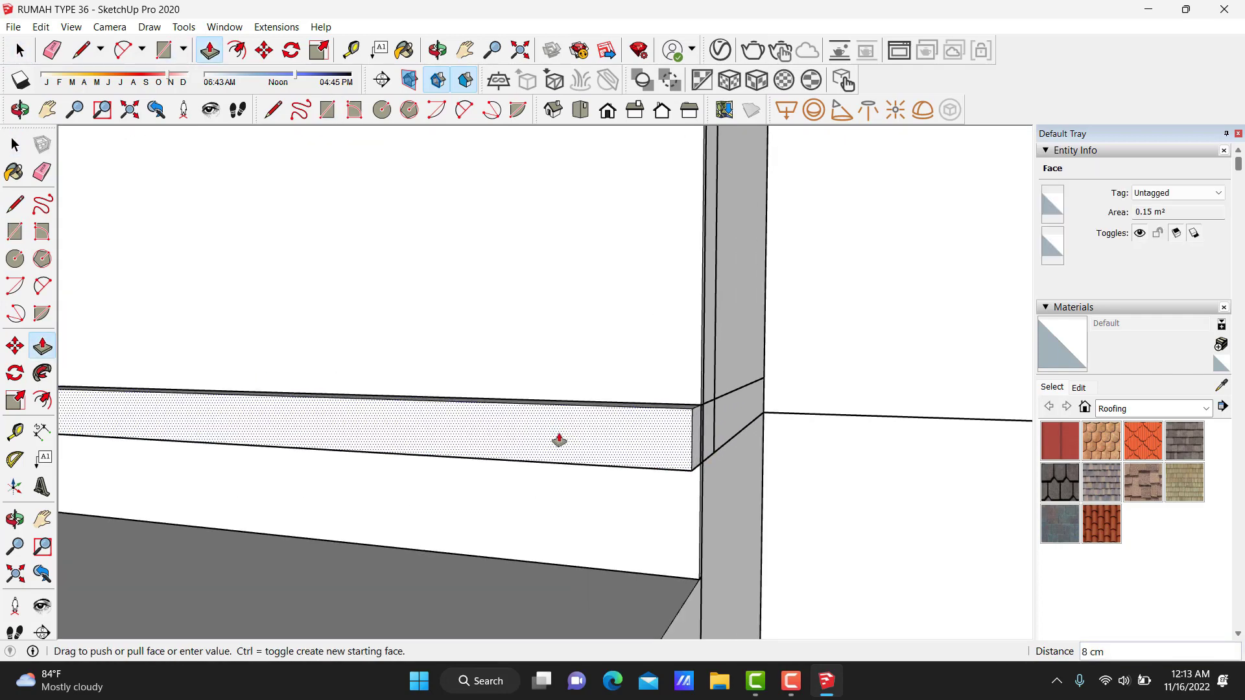
{"action": "type", "text": "5"}
{"action": "key", "text": "Return"}
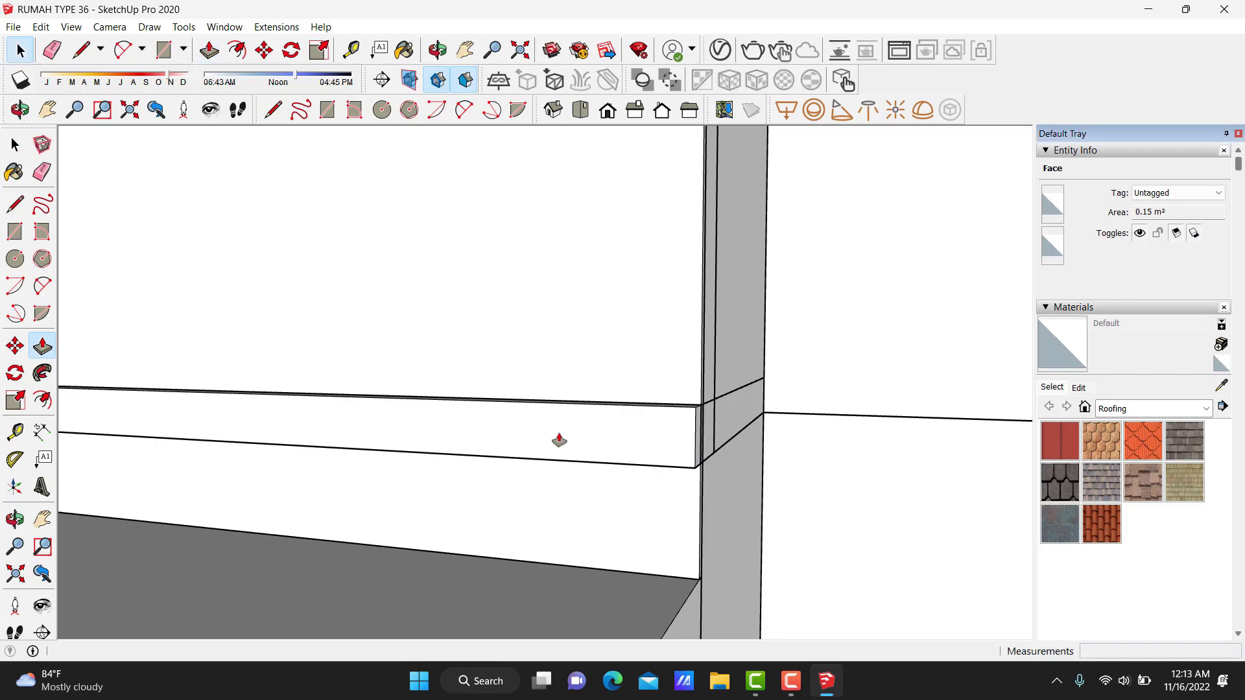
{"action": "key", "text": "space"}
Pull the board's end face out 5 cm at the column and erase a stray edge.
{"action": "middle_click_drag", "start_coordinate": [686, 426], "coordinate": [728, 428]}
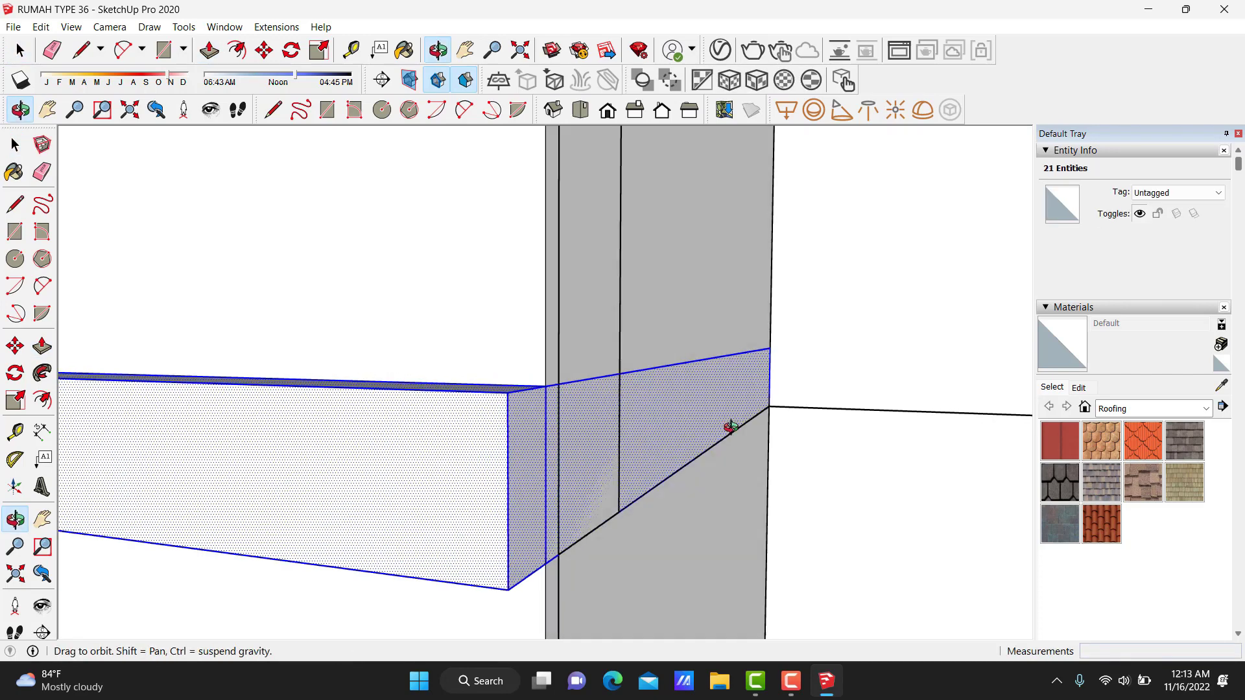
{"action": "scroll", "coordinate": [728, 428], "scroll_direction": "up", "scroll_amount": 3}
{"action": "key", "text": "r"}
{"action": "key", "text": "space"}
{"action": "key", "text": "p"}
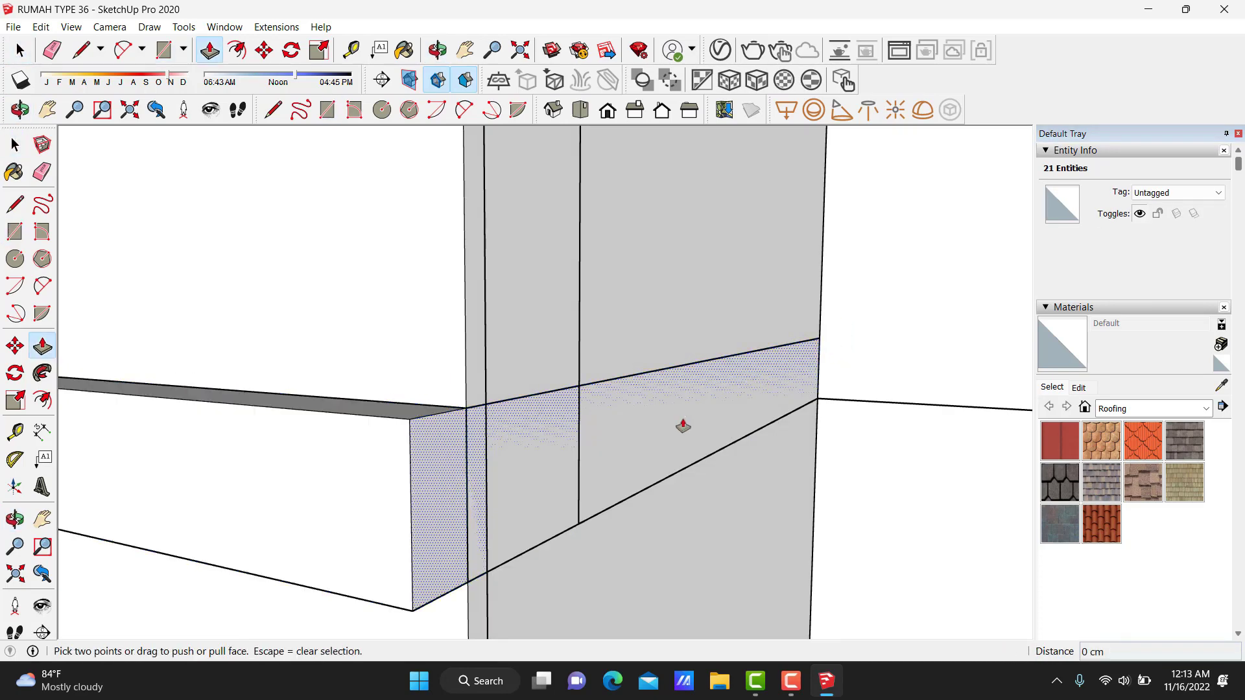
{"action": "left_click", "coordinate": [687, 424]}
{"action": "type", "text": "5"}
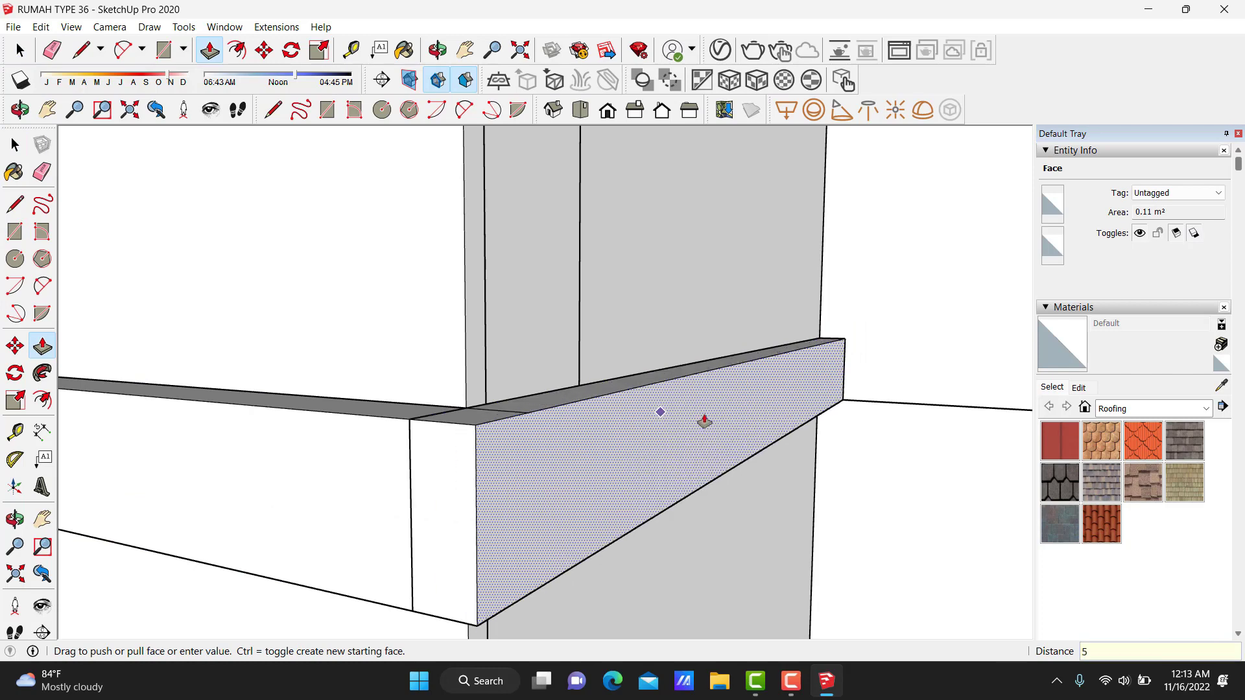
{"action": "key", "text": "Return"}
{"action": "key", "text": "r"}
{"action": "left_click", "coordinate": [410, 474]}
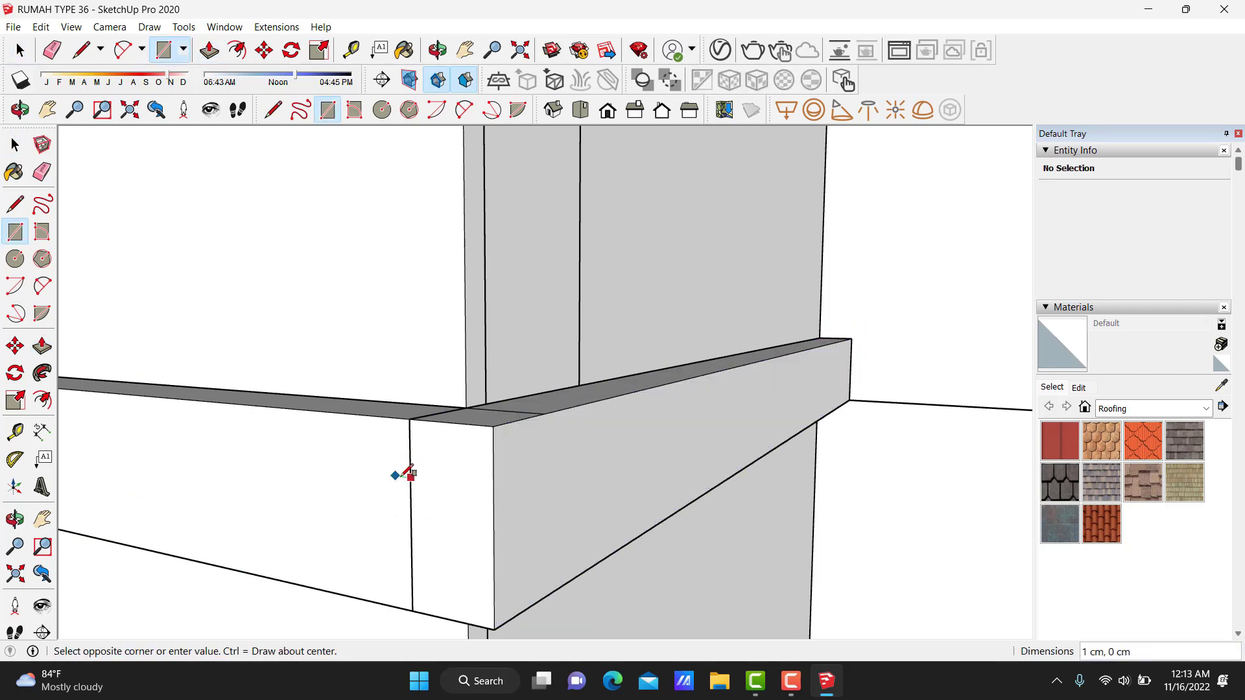
{"action": "key", "text": "e"}
{"action": "left_click", "coordinate": [411, 472]}
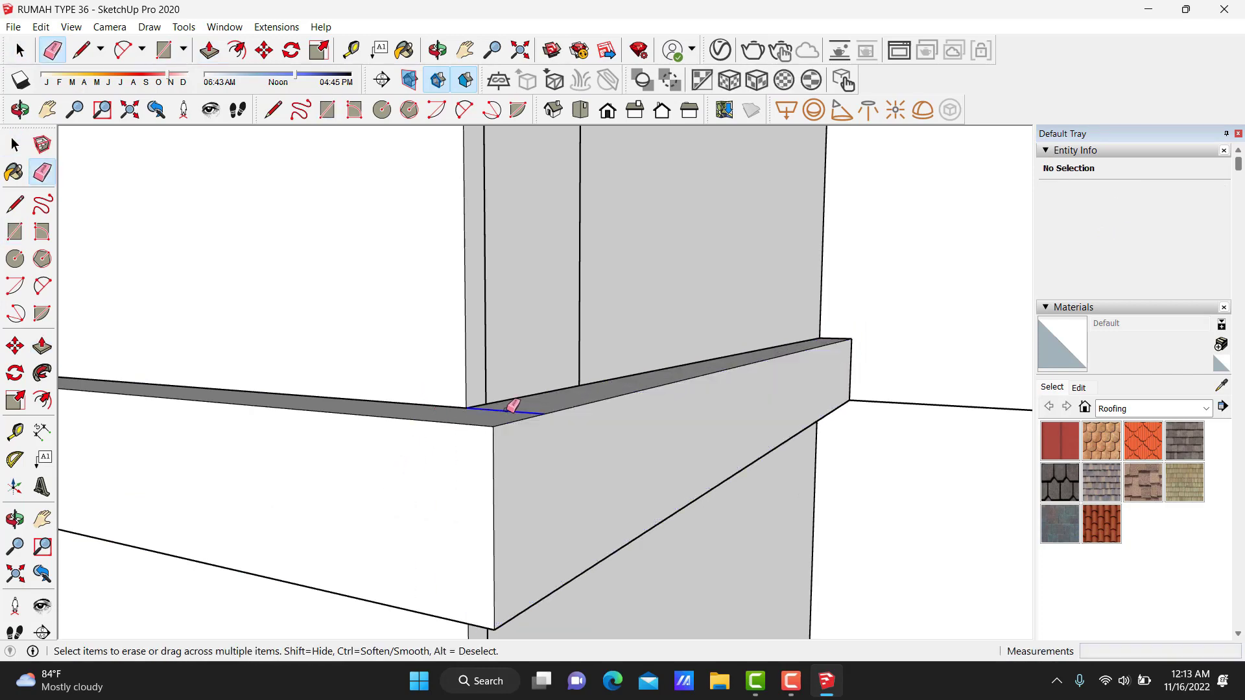
{"action": "key", "text": "space"}
Push/pull the board's thin far end face.
{"action": "middle_click_drag", "start_coordinate": [681, 369], "coordinate": [752, 387]}
{"action": "key", "text": "o"}
{"action": "mouse_move", "coordinate": [798, 361]}
{"action": "left_mouse_down"}
{"action": "mouse_move", "coordinate": [607, 406]}
{"action": "mouse_move", "coordinate": [450, 398]}
{"action": "left_mouse_up"}
{"action": "scroll", "coordinate": [305, 378], "scroll_direction": "up", "scroll_amount": 3}
{"action": "scroll", "coordinate": [314, 378], "scroll_direction": "up", "scroll_amount": 5}
{"action": "key", "text": "space"}
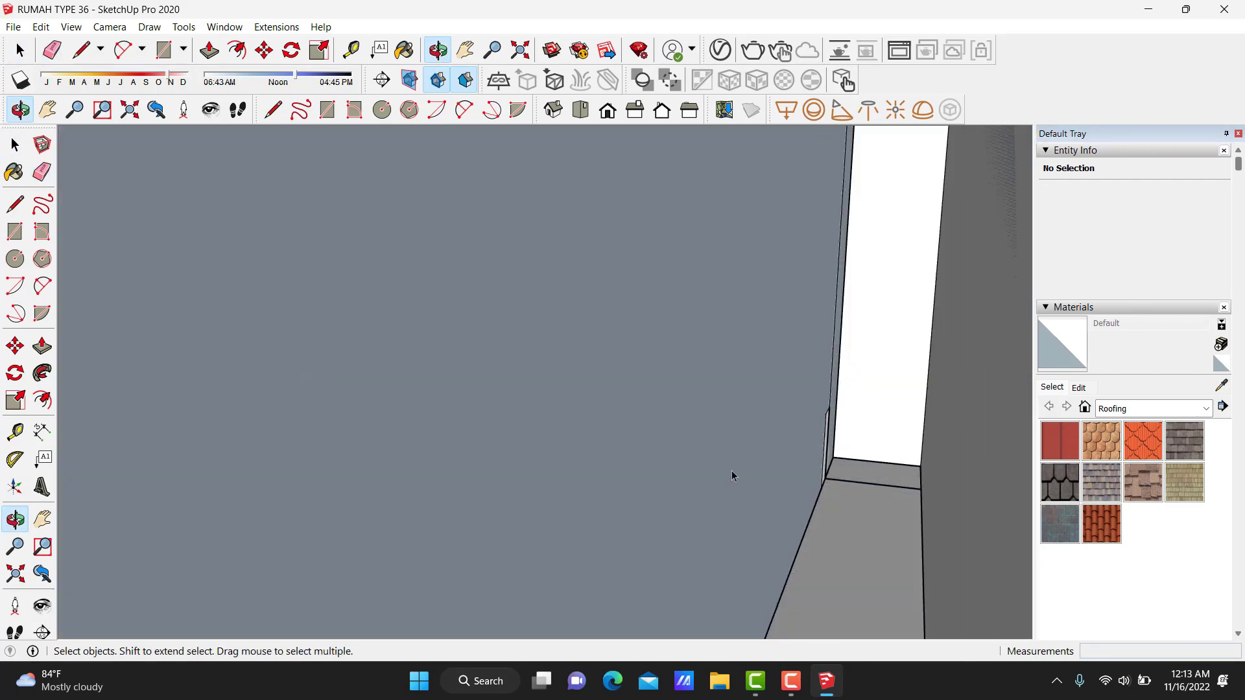
{"action": "middle_click_drag", "start_coordinate": [731, 475], "coordinate": [853, 445]}
{"action": "key", "text": "p"}
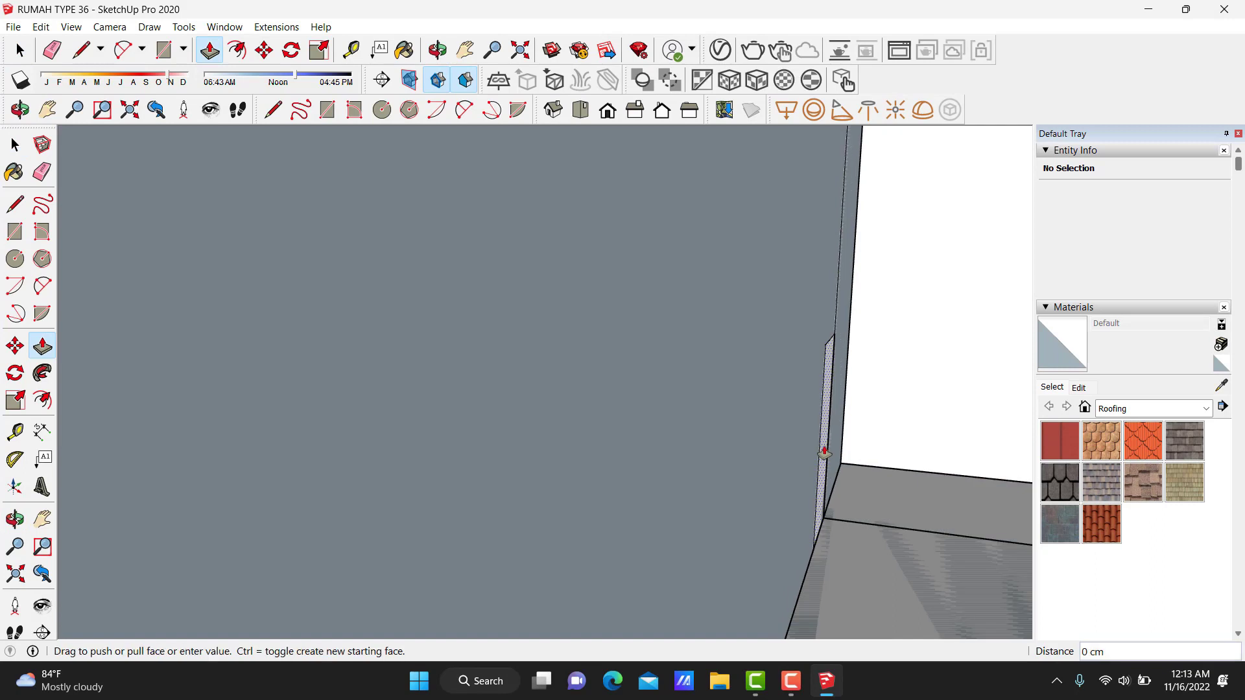
{"action": "left_click_drag", "start_coordinate": [824, 452], "coordinate": [781, 454]}
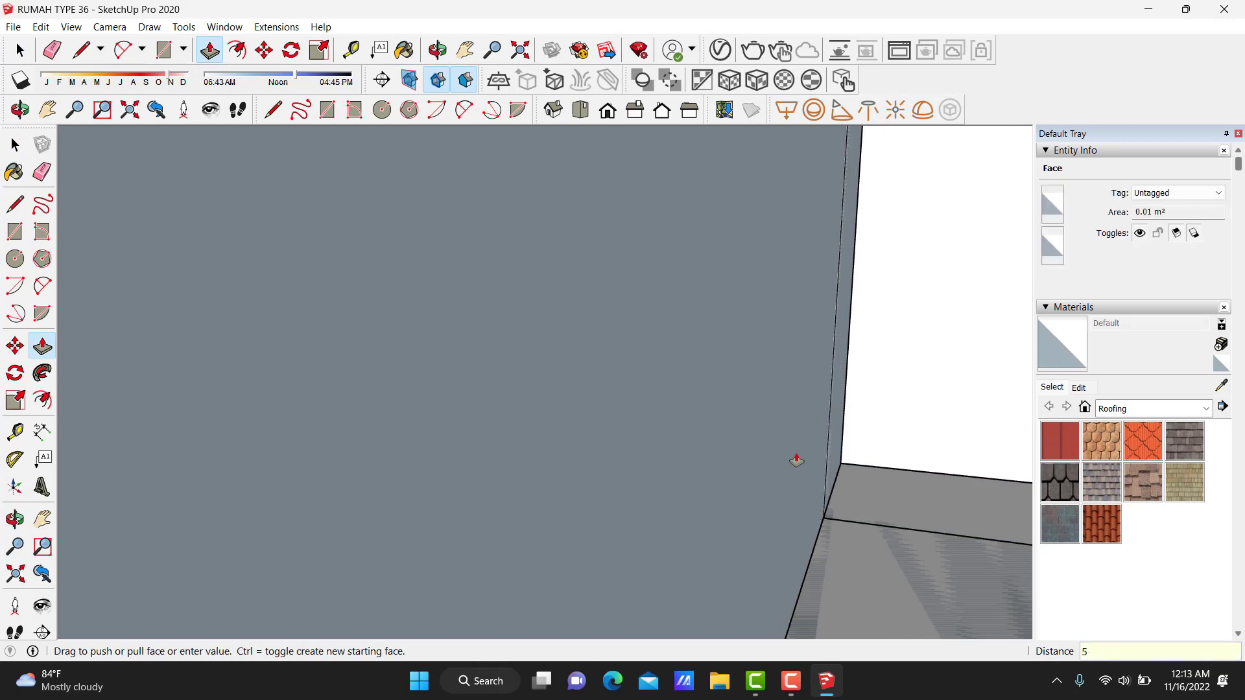
{"action": "key", "text": "space"}
Make the finished board a single group.
{"action": "mouse_move", "coordinate": [709, 433]}
{"action": "middle_mouse_down"}
{"action": "mouse_move", "coordinate": [720, 422]}
{"action": "mouse_move", "coordinate": [616, 495]}
{"action": "mouse_move", "coordinate": [488, 480]}
{"action": "middle_mouse_up"}
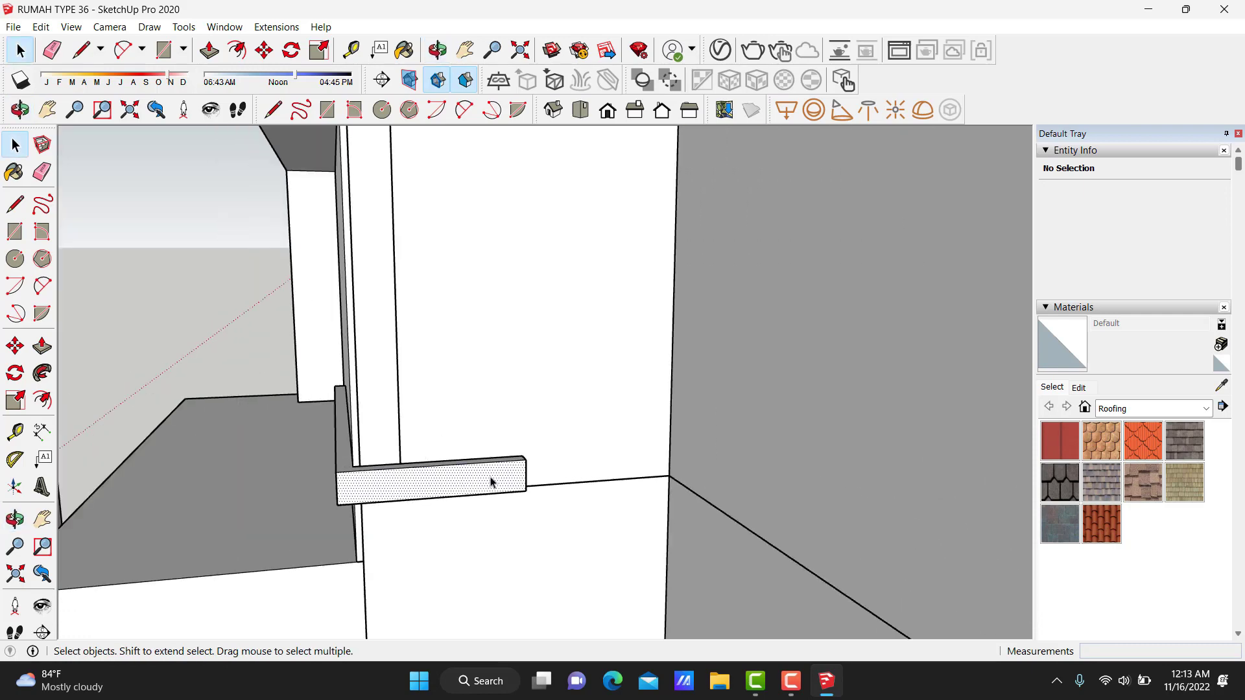
{"action": "triple_click", "coordinate": [489, 480]}
{"action": "right_click", "coordinate": [490, 477]}
{"action": "left_click", "coordinate": [619, 328]}
{"action": "mouse_move", "coordinate": [619, 329]}
{"action": "middle_mouse_down"}
{"action": "mouse_move", "coordinate": [422, 389]}
{"action": "mouse_move", "coordinate": [656, 333]}
{"action": "mouse_move", "coordinate": [658, 349]}
{"action": "mouse_move", "coordinate": [689, 344]}
{"action": "middle_mouse_up"}
Copy the board upward 20 cm and again 40 cm.
{"action": "key", "text": "m"}
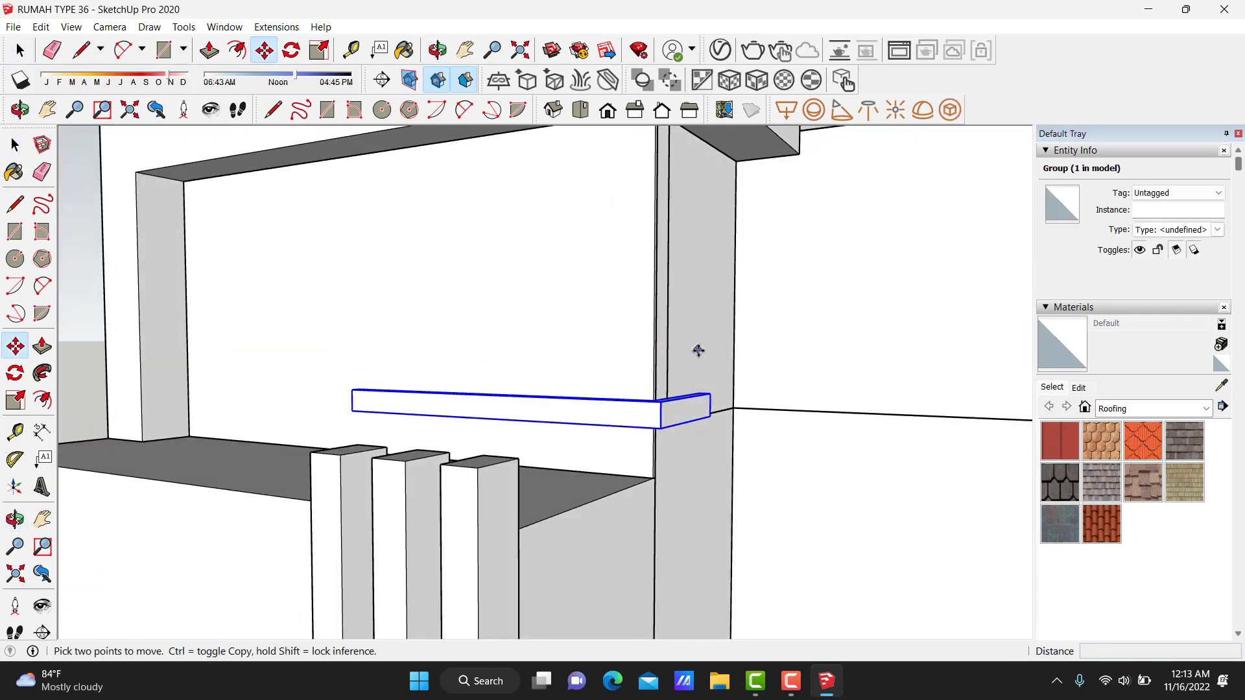
{"action": "key", "text": "ctrl"}
{"action": "left_click", "coordinate": [697, 350]}
{"action": "type", "text": "20"}
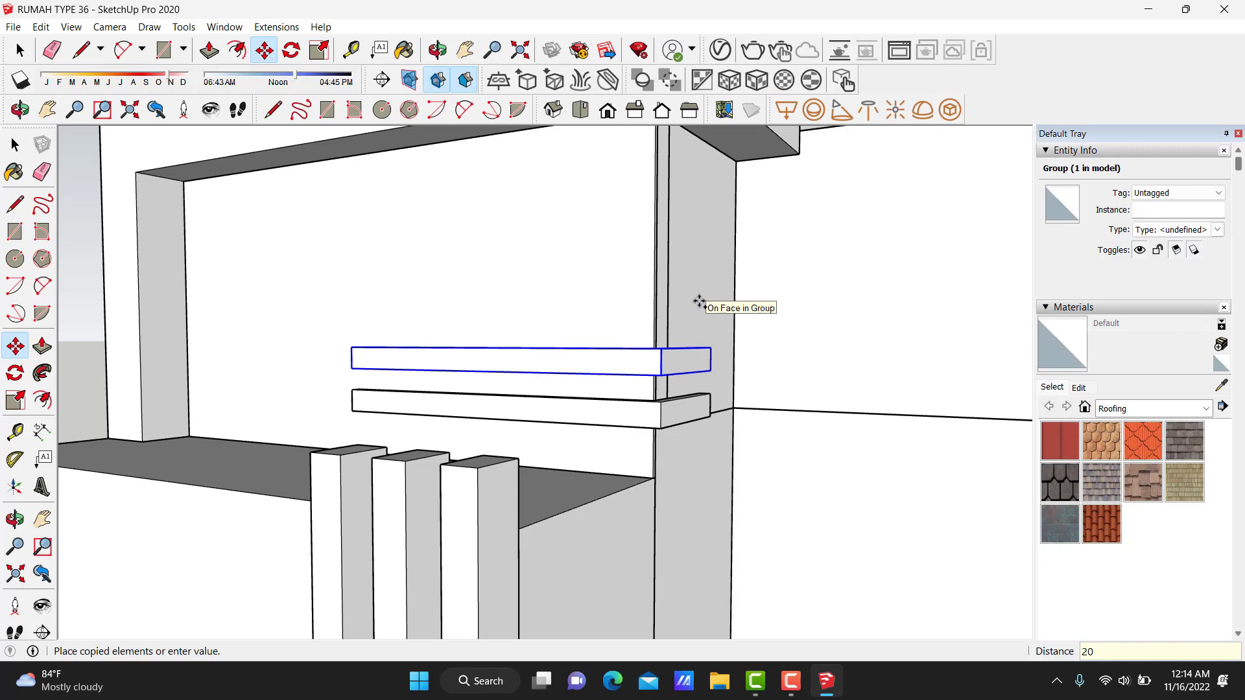
{"action": "mouse_move", "coordinate": [670, 326]}
{"action": "middle_mouse_down"}
{"action": "mouse_move", "coordinate": [850, 336]}
{"action": "mouse_move", "coordinate": [703, 351]}
{"action": "mouse_move", "coordinate": [598, 286]}
{"action": "middle_mouse_up"}
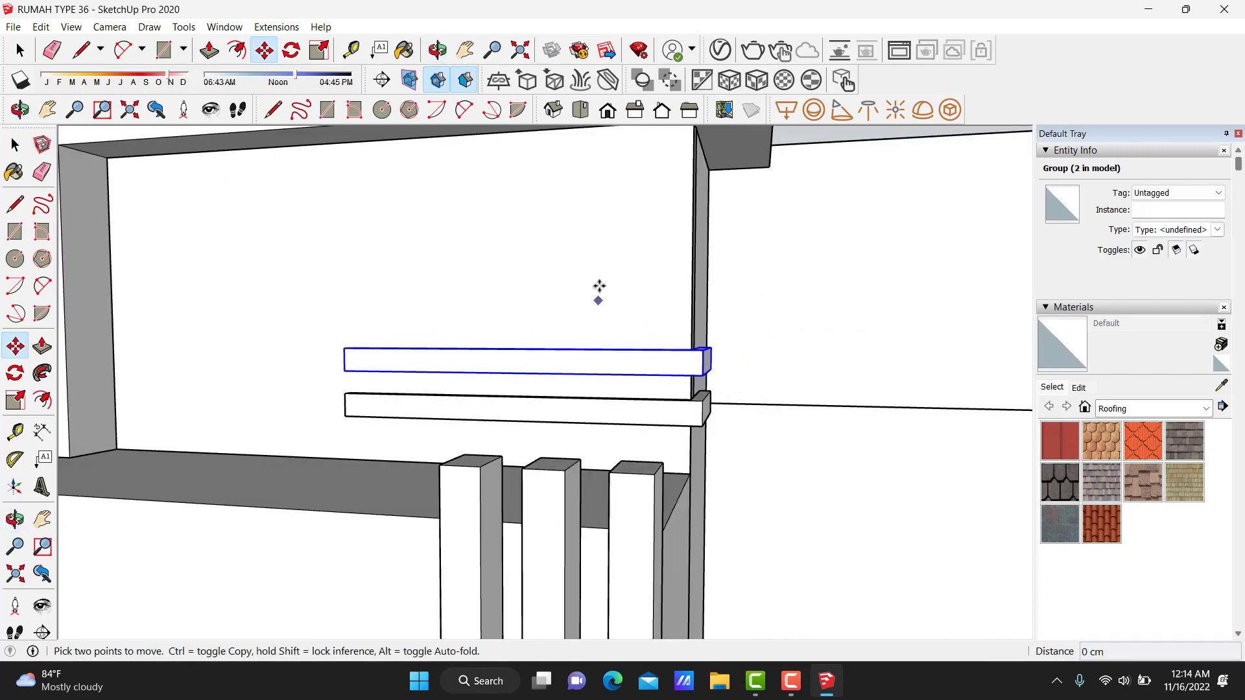
{"action": "key", "text": "Return"}
{"action": "key", "text": "ctrl"}
{"action": "type", "text": "0"}
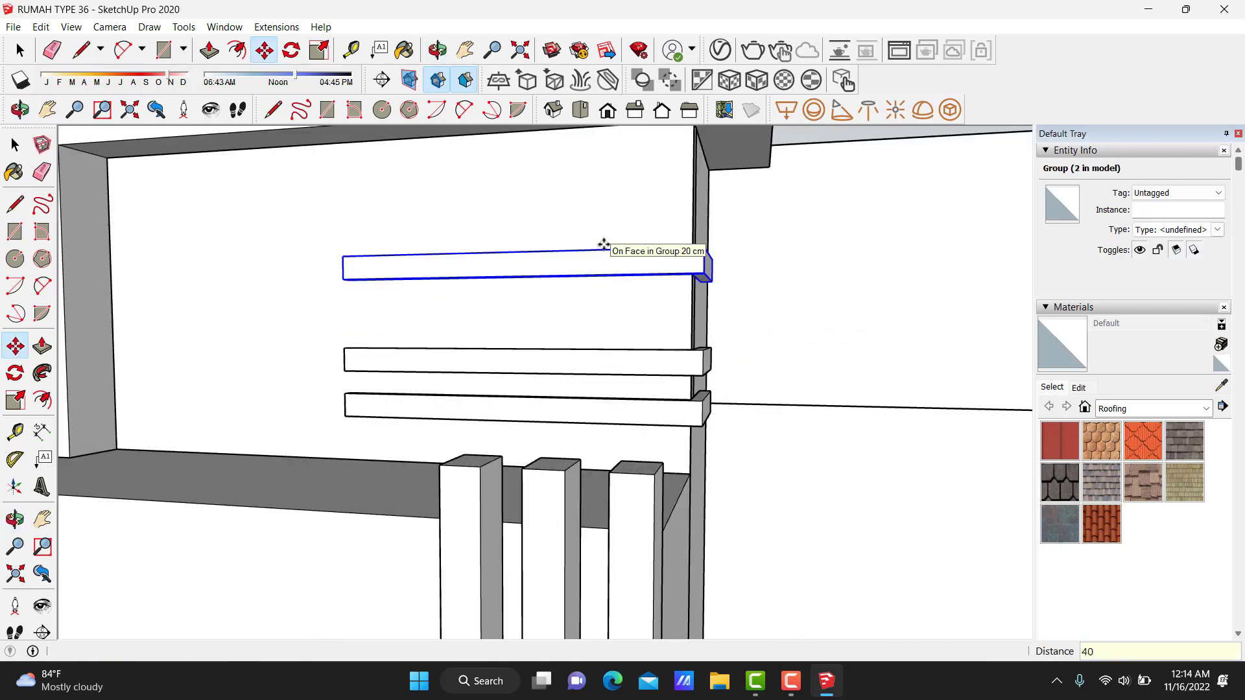
{"action": "key", "text": "Return"}
{"action": "key", "text": "space"}
{"action": "left_click", "coordinate": [603, 373]}
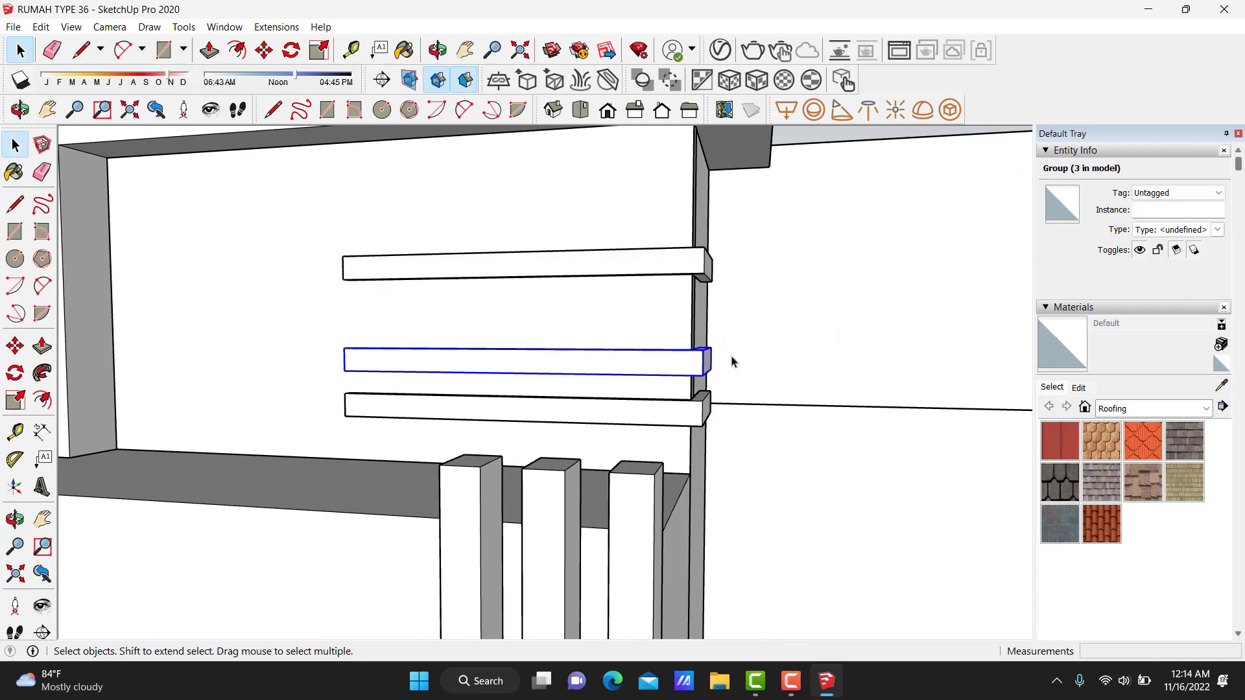
Copy the lower board 30 cm up to even the spacing.
{"action": "left_click", "coordinate": [580, 410]}
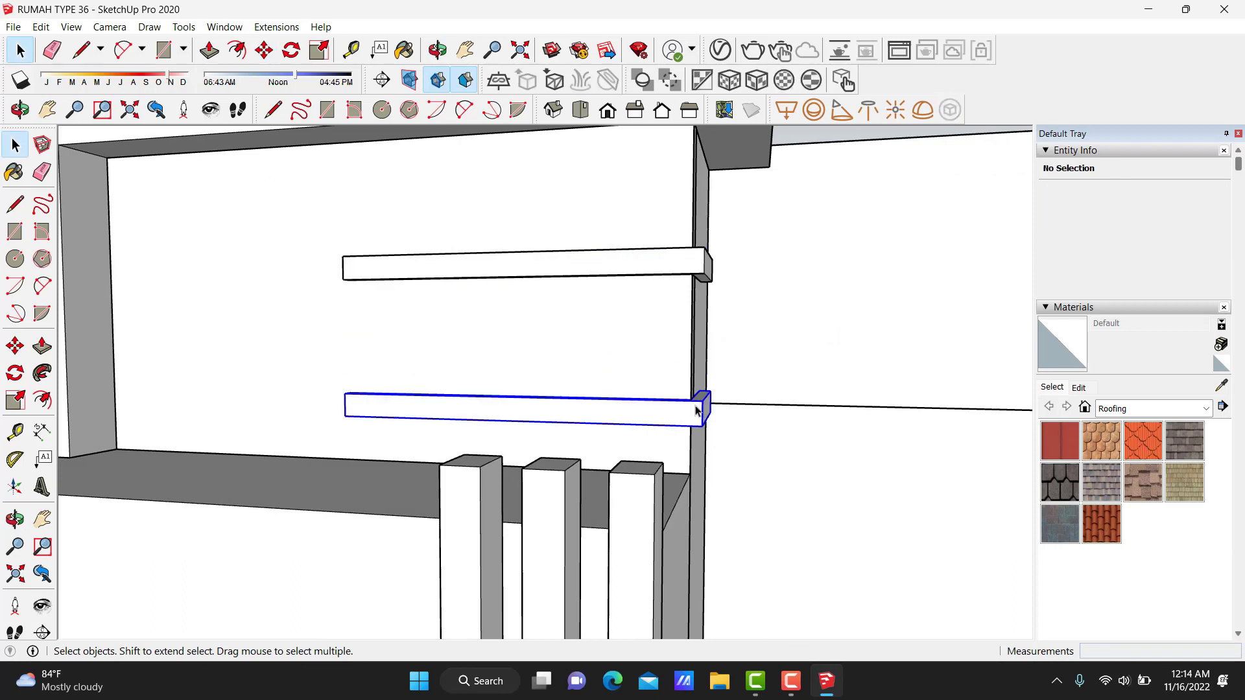
{"action": "key", "text": "m"}
{"action": "left_click", "coordinate": [702, 397]}
{"action": "key", "text": "ctrl"}
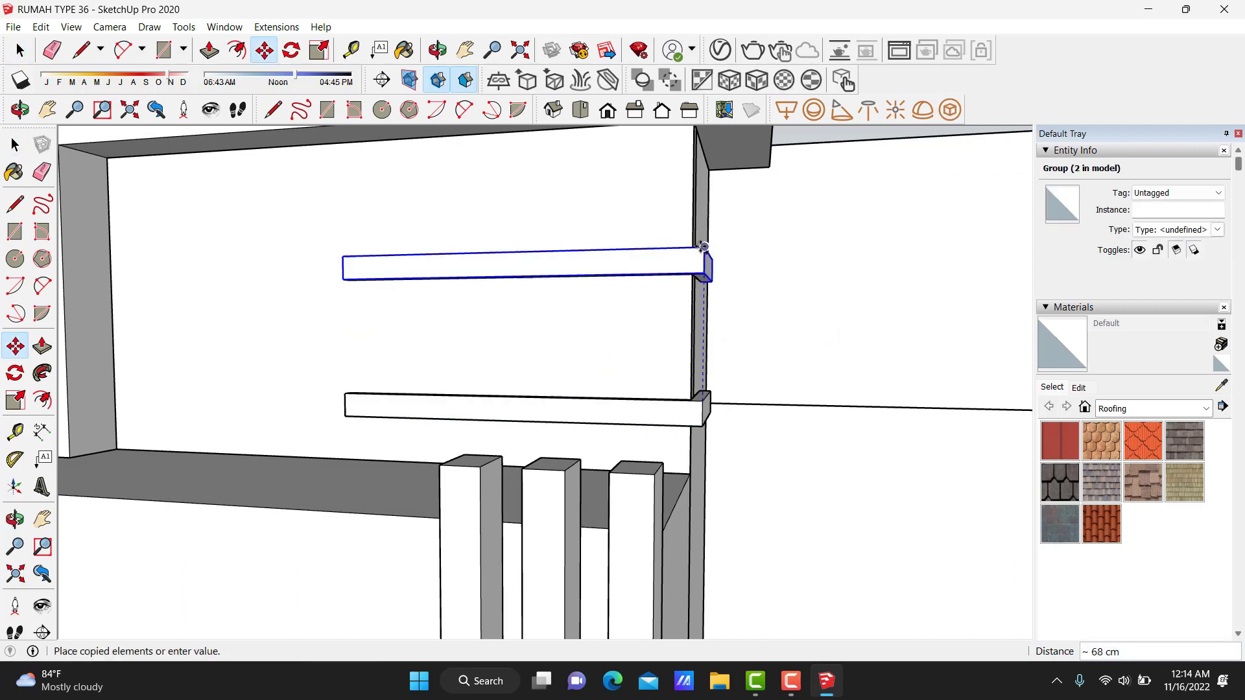
{"action": "key", "text": "Return"}
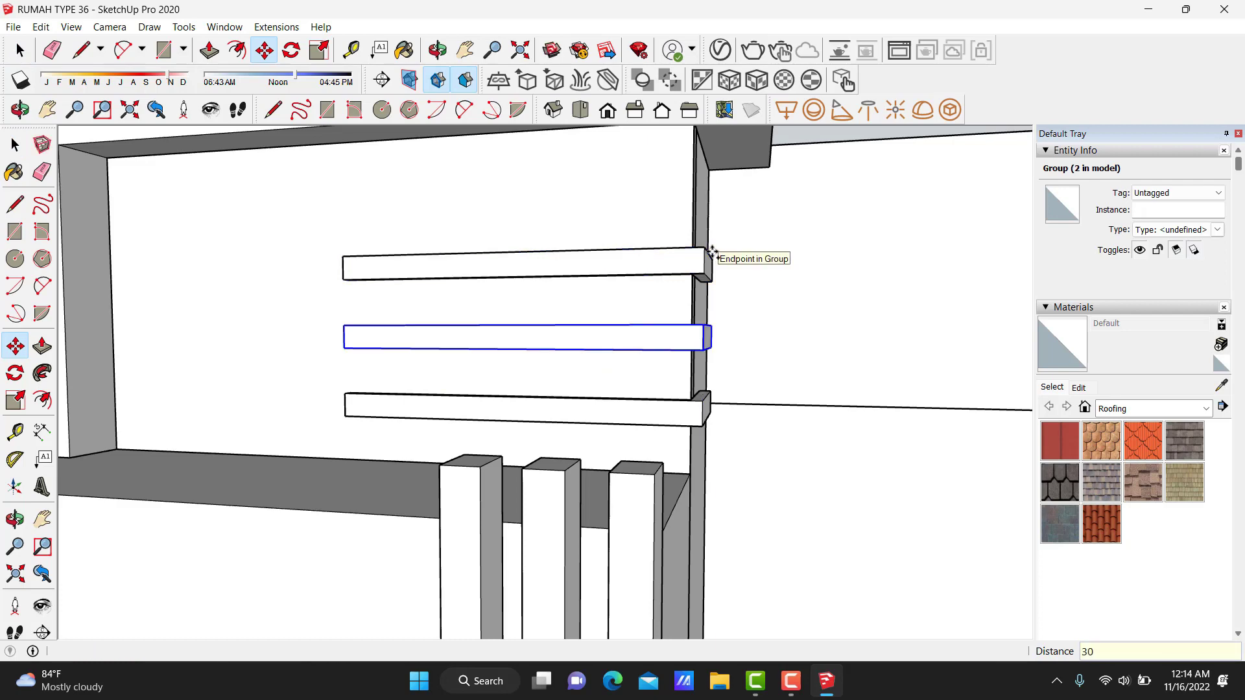
{"action": "key", "text": "space"}
{"action": "mouse_move", "coordinate": [706, 249]}
{"action": "middle_mouse_down"}
{"action": "mouse_move", "coordinate": [695, 265]}
{"action": "mouse_move", "coordinate": [498, 248]}
{"action": "mouse_move", "coordinate": [550, 333]}
{"action": "middle_mouse_up"}
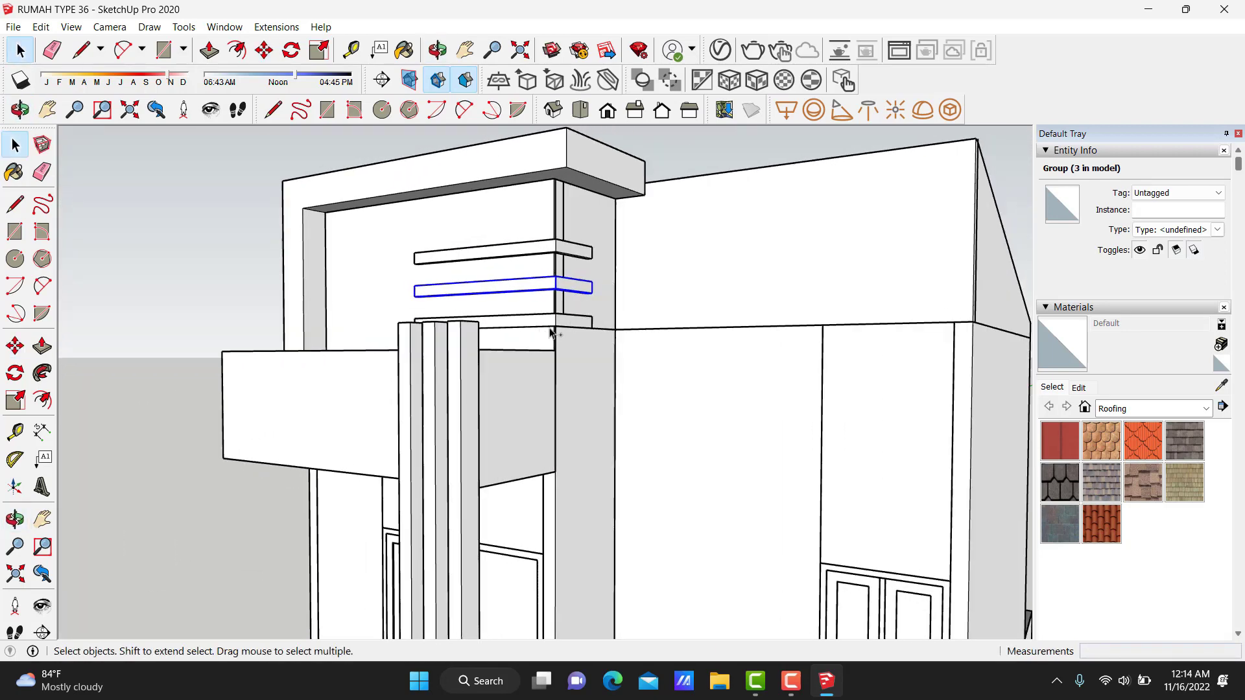
Move the three stacked board groups down 140 cm to mid-height on the upper facade wall.
{"action": "middle_click_drag", "start_coordinate": [487, 257], "coordinate": [675, 270]}
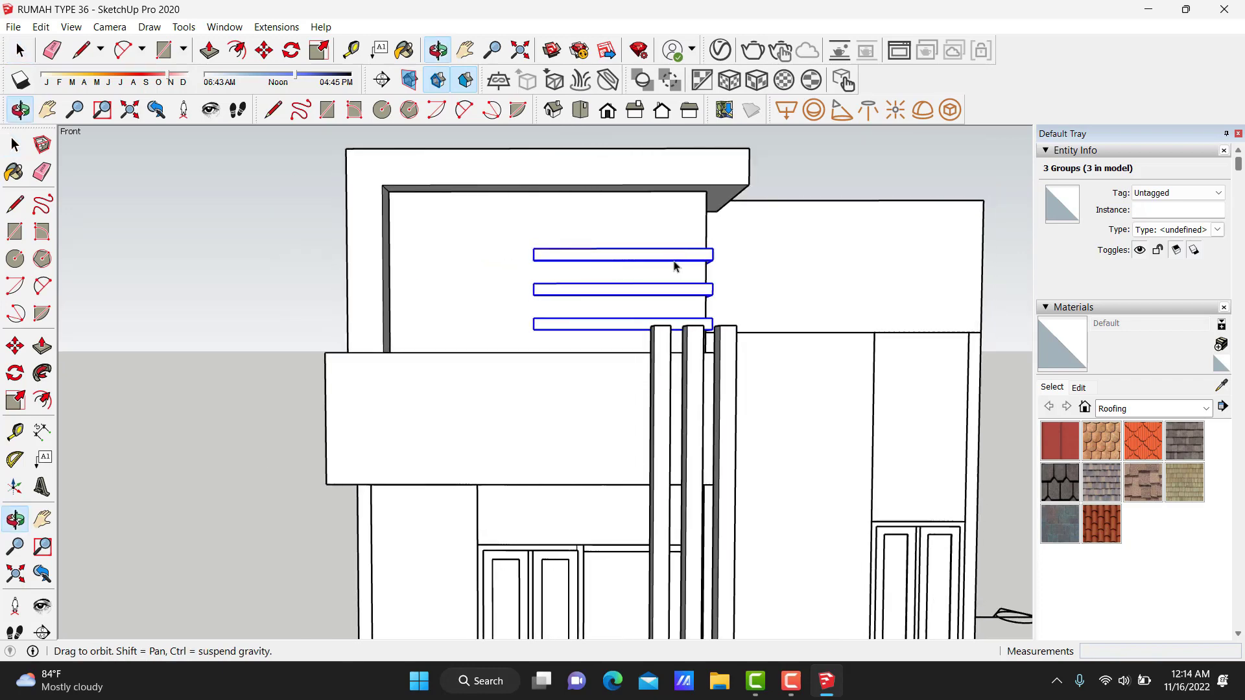
{"action": "scroll", "coordinate": [675, 269], "scroll_direction": "up", "scroll_amount": 2}
{"action": "scroll", "coordinate": [527, 343], "scroll_direction": "up", "scroll_amount": 3}
{"action": "key", "text": "m"}
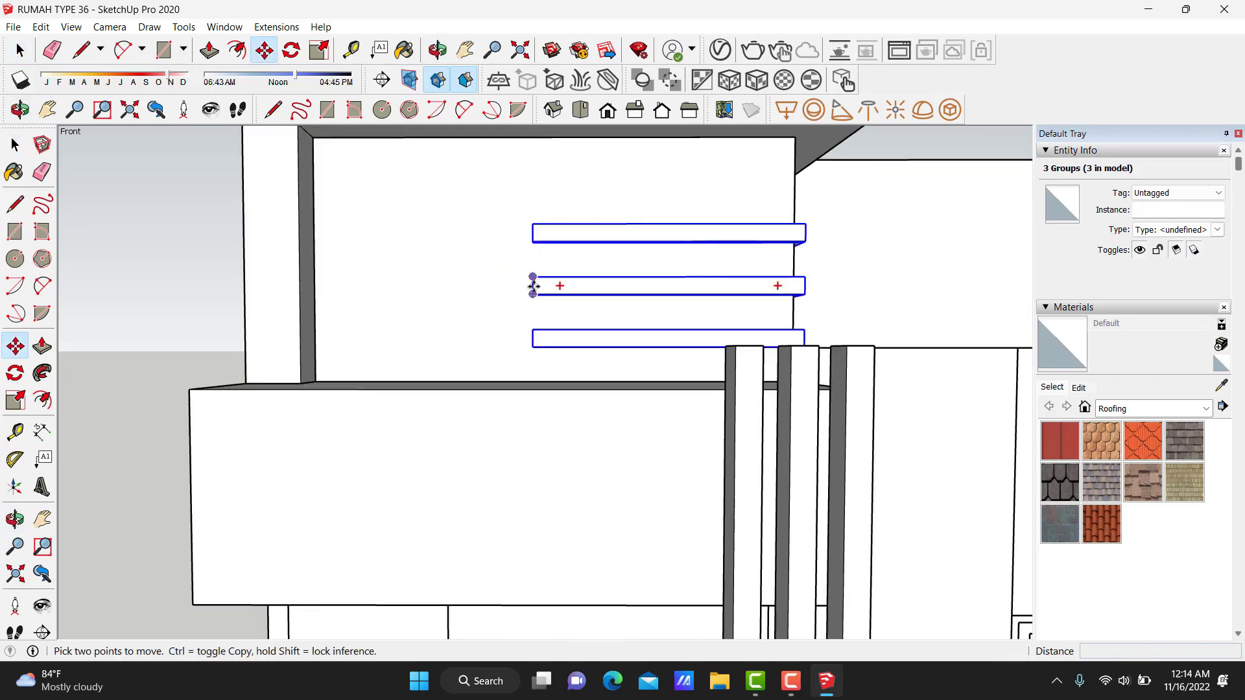
{"action": "mouse_move", "coordinate": [533, 285]}
{"action": "middle_mouse_down"}
{"action": "mouse_move", "coordinate": [609, 287]}
{"action": "mouse_move", "coordinate": [826, 356]}
{"action": "mouse_move", "coordinate": [740, 288]}
{"action": "middle_mouse_up"}
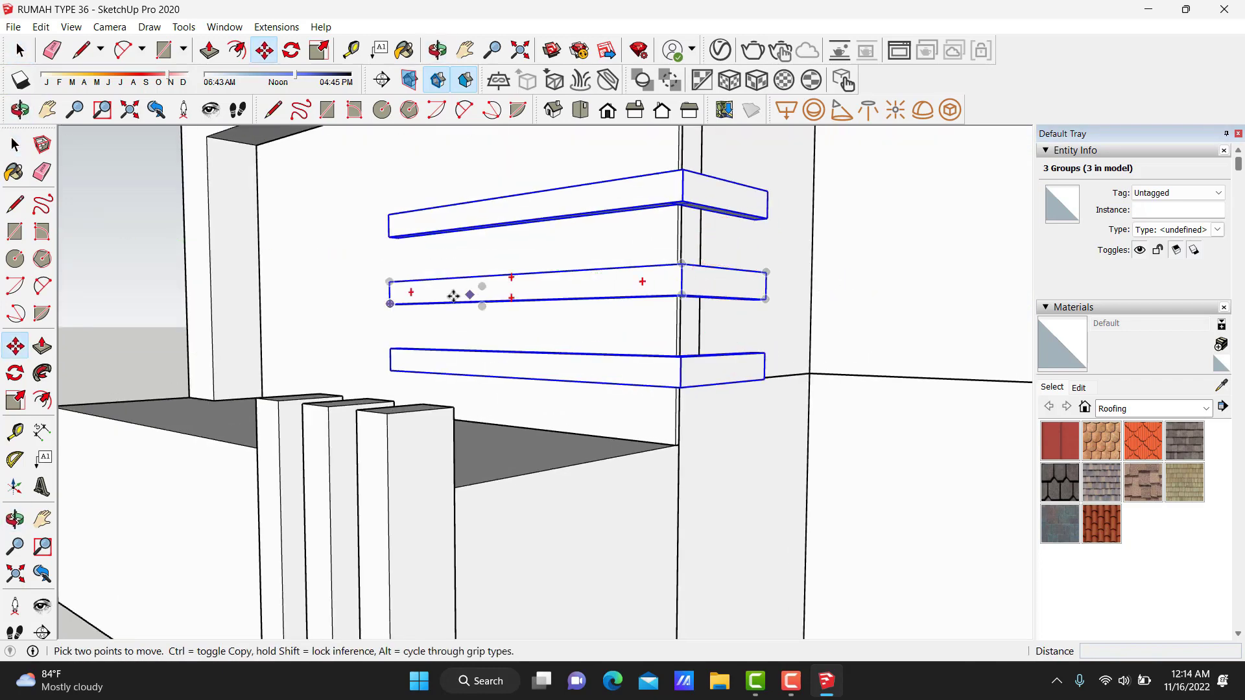
{"action": "left_click", "coordinate": [391, 286]}
{"action": "middle_click_drag", "start_coordinate": [389, 202], "coordinate": [389, 278], "text": "shift"}
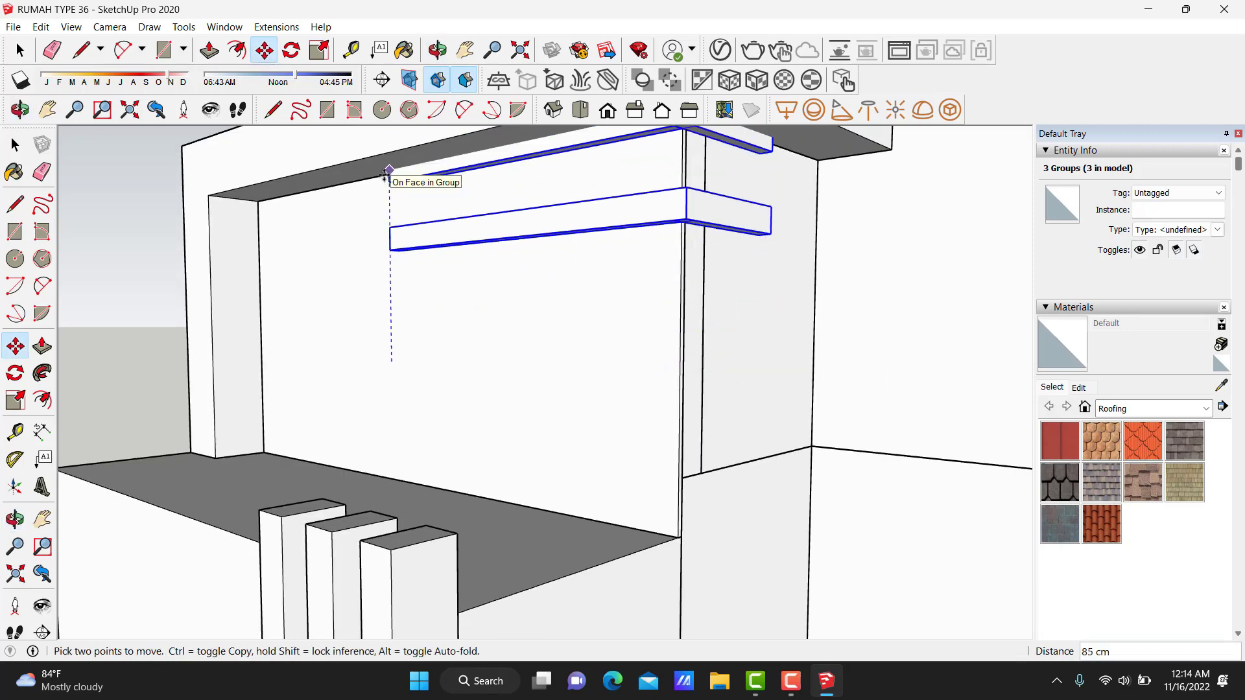
{"action": "left_click", "coordinate": [387, 174]}
{"action": "left_click", "coordinate": [389, 173]}
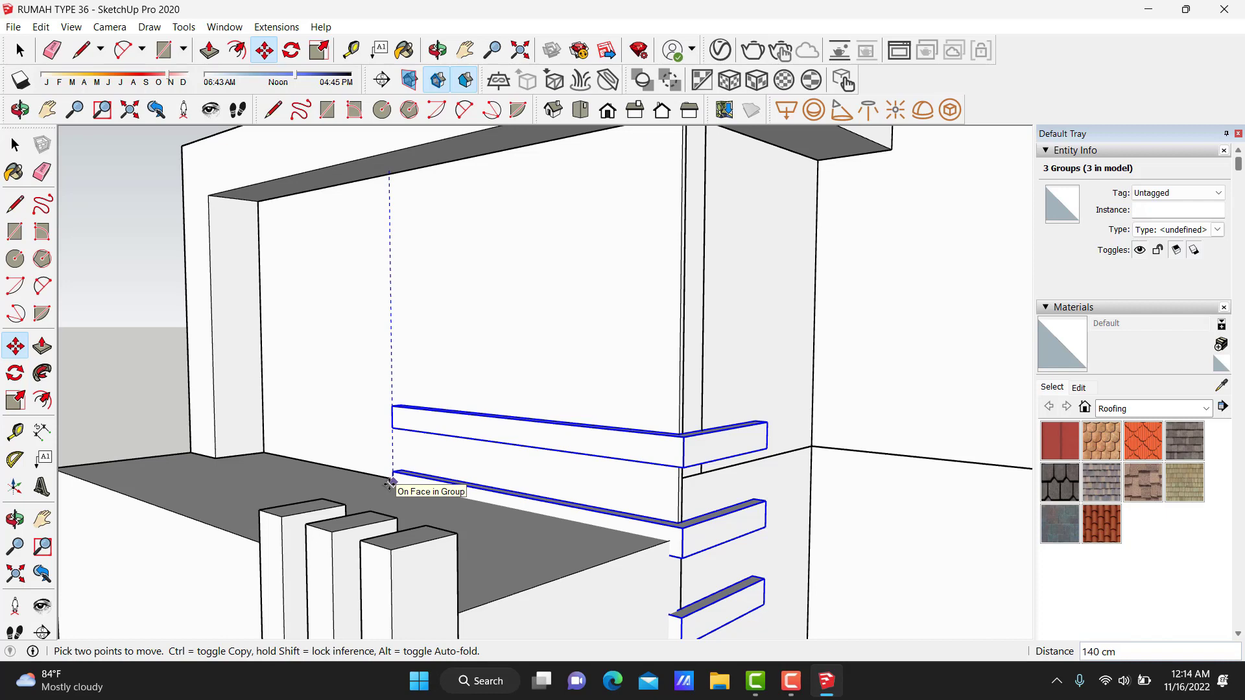
{"action": "left_click", "coordinate": [390, 483]}
{"action": "mouse_move", "coordinate": [391, 483]}
{"action": "middle_mouse_down"}
{"action": "mouse_move", "coordinate": [467, 339]}
{"action": "mouse_move", "coordinate": [856, 333]}
{"action": "mouse_move", "coordinate": [765, 353]}
{"action": "middle_mouse_up"}
{"action": "key", "text": "space"}
{"action": "scroll", "coordinate": [639, 348], "scroll_direction": "up", "scroll_amount": 3}
Lengthen the first board 48 cm to the left with Push/Pull.
{"action": "double_click", "coordinate": [629, 350]}
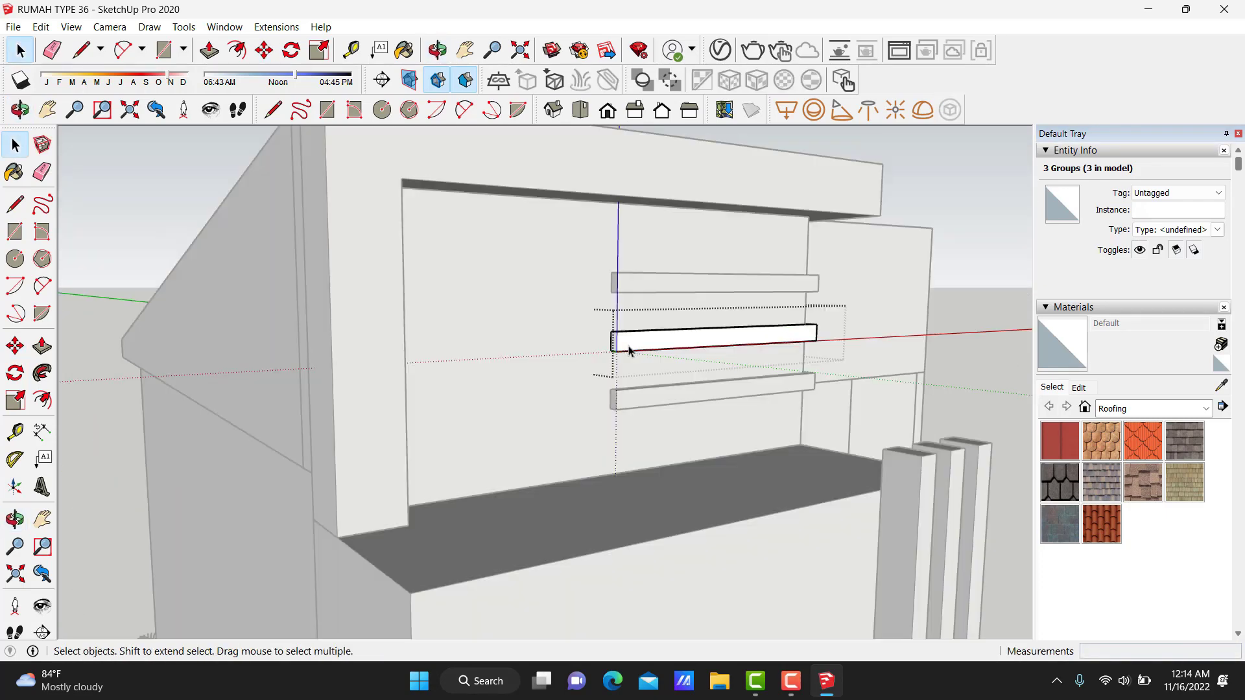
{"action": "middle_click_drag", "start_coordinate": [628, 350], "coordinate": [712, 376]}
{"action": "scroll", "coordinate": [675, 353], "scroll_direction": "up", "scroll_amount": 3}
{"action": "key", "text": "p"}
{"action": "left_click_drag", "start_coordinate": [676, 353], "coordinate": [599, 365]}
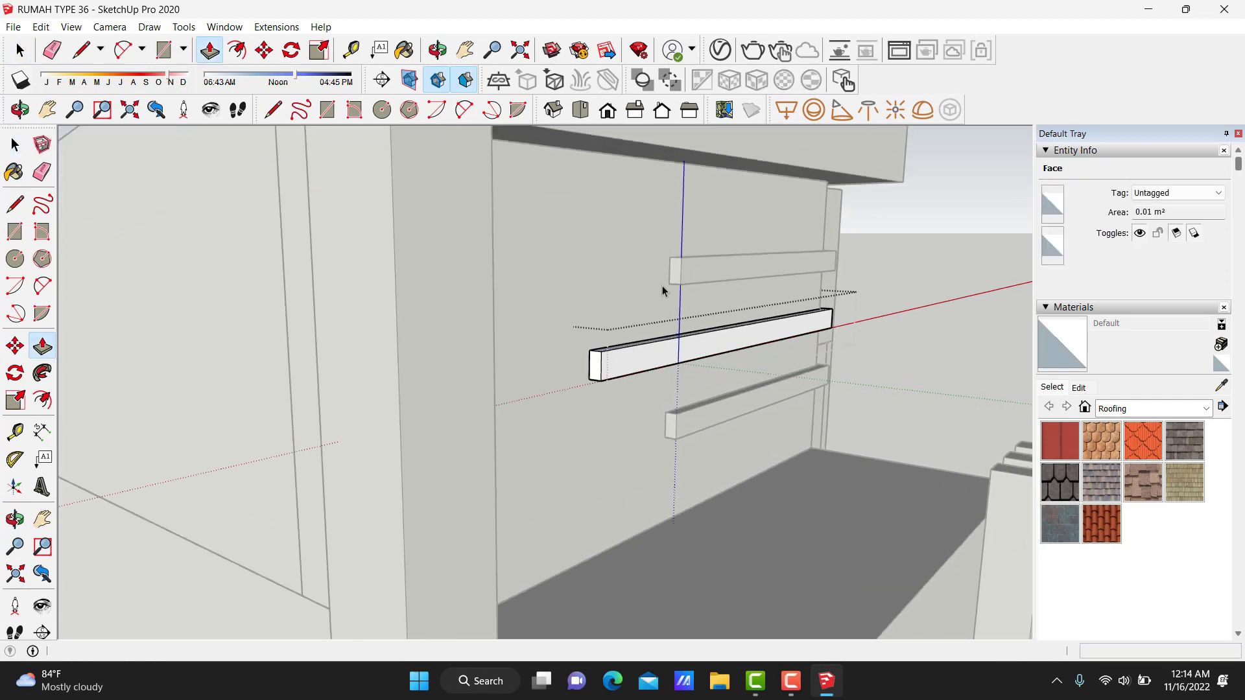
{"action": "key", "text": "space"}
Extend the upper slat's end face by 20 cm.
{"action": "double_click", "coordinate": [680, 269]}
{"action": "key", "text": "p"}
{"action": "left_click_drag", "start_coordinate": [671, 278], "coordinate": [667, 283]}
{"action": "type", "text": "20"}
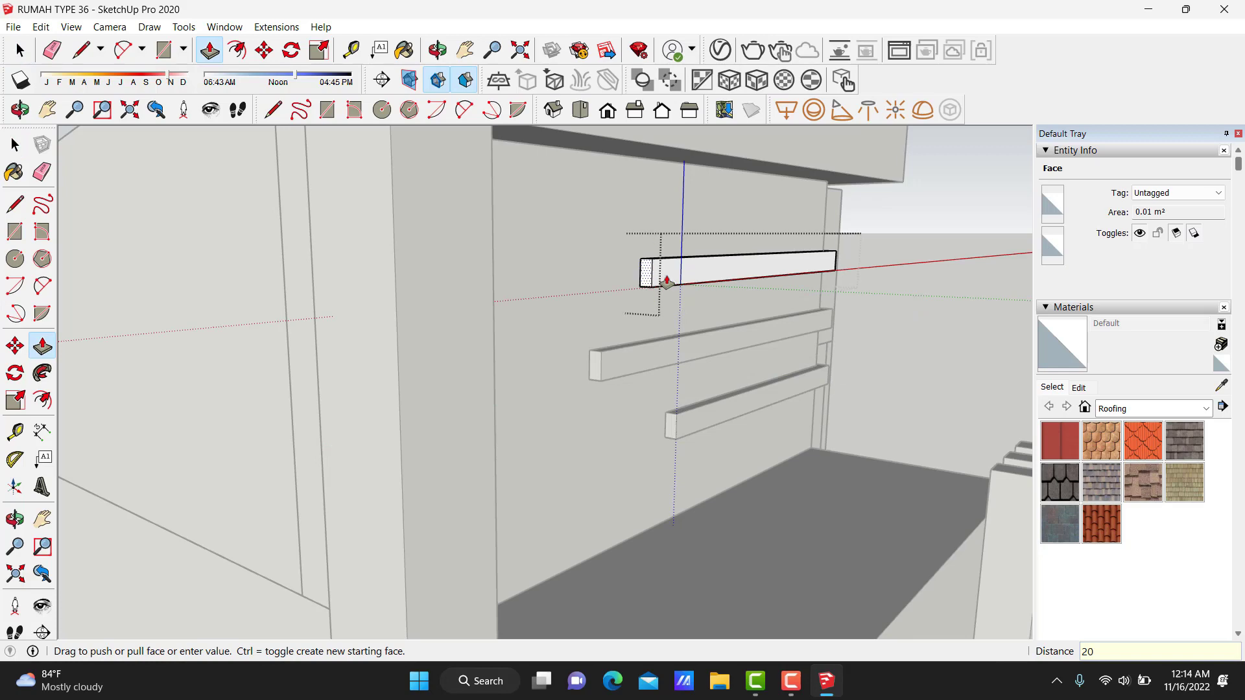
{"action": "key", "text": "Return"}
{"action": "key", "text": "space"}
{"action": "mouse_move", "coordinate": [889, 300]}
{"action": "middle_mouse_down"}
{"action": "mouse_move", "coordinate": [508, 328]}
{"action": "mouse_move", "coordinate": [736, 324]}
{"action": "mouse_move", "coordinate": [780, 402]}
{"action": "mouse_move", "coordinate": [673, 450]}
{"action": "mouse_move", "coordinate": [575, 417]}
{"action": "mouse_move", "coordinate": [526, 446]}
{"action": "mouse_move", "coordinate": [496, 444]}
{"action": "mouse_move", "coordinate": [584, 445]}
{"action": "mouse_move", "coordinate": [534, 444]}
{"action": "middle_mouse_up"}
Extend the middle slat's end face by 30 cm.
{"action": "key", "text": "p"}
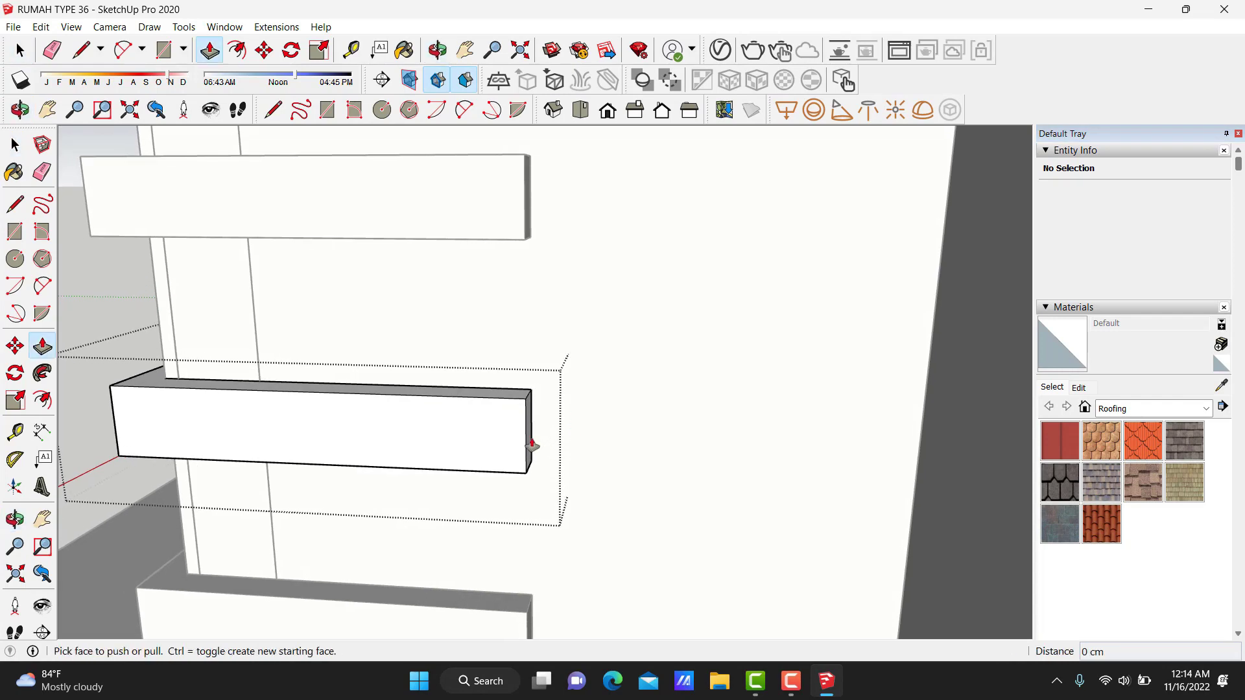
{"action": "left_click", "coordinate": [538, 446]}
{"action": "key", "text": "Return"}
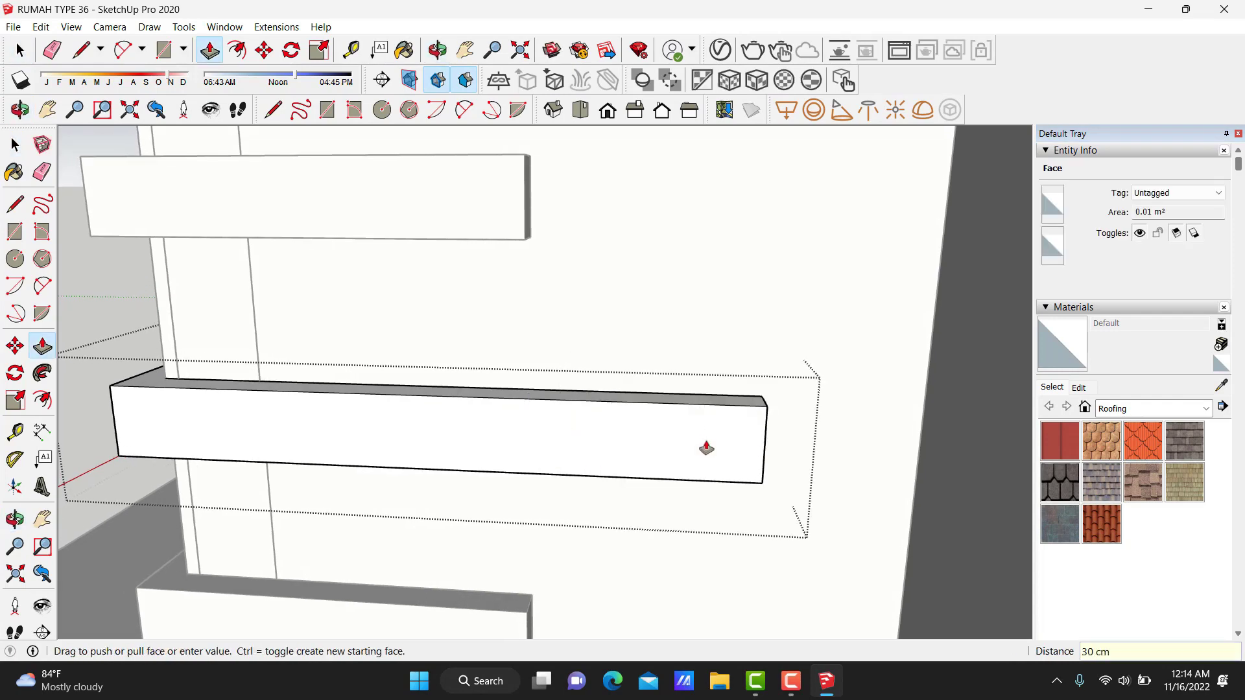
{"action": "key", "text": "space"}
Extend the lowest slat's end face by 10 cm.
{"action": "mouse_move", "coordinate": [562, 581]}
{"action": "middle_mouse_down"}
{"action": "mouse_move", "coordinate": [553, 494]}
{"action": "mouse_move", "coordinate": [563, 499]}
{"action": "middle_mouse_up"}
{"action": "key", "text": "p"}
{"action": "left_click", "coordinate": [566, 489]}
{"action": "type", "text": "10"}
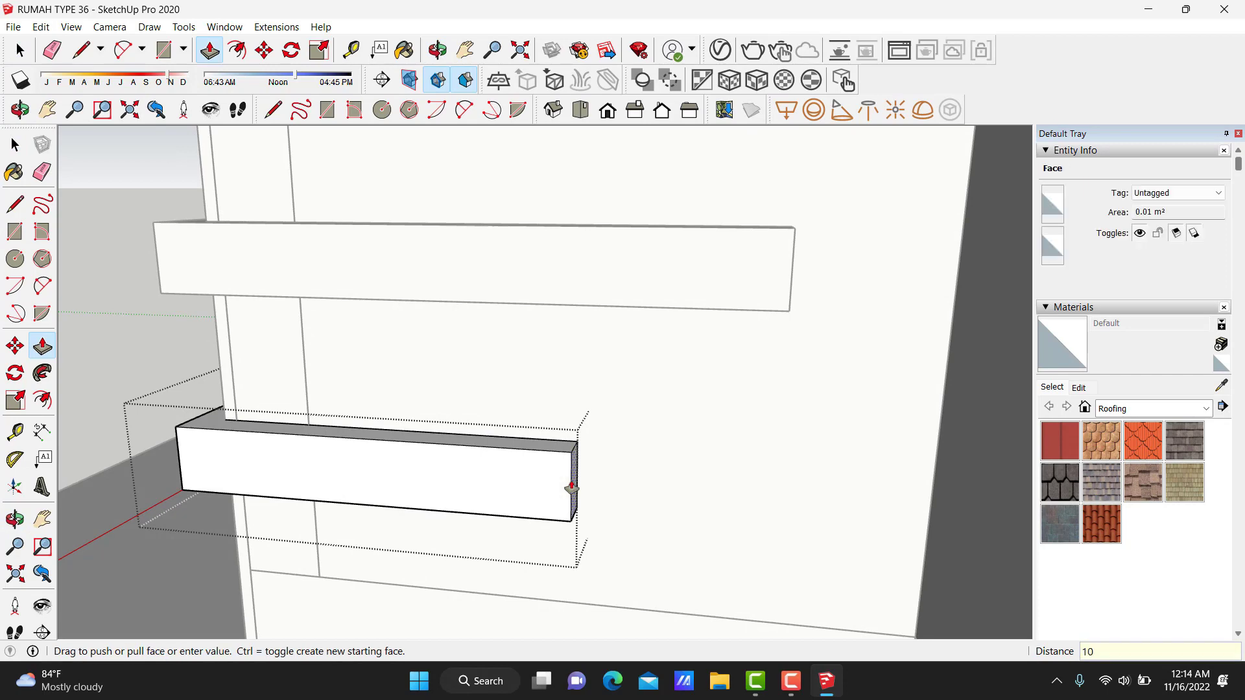
{"action": "key", "text": "Return"}
{"action": "key", "text": "space"}
{"action": "scroll", "coordinate": [789, 367], "scroll_direction": "down", "scroll_amount": 5}
{"action": "mouse_move", "coordinate": [789, 367]}
{"action": "middle_mouse_down"}
{"action": "mouse_move", "coordinate": [927, 339]}
{"action": "mouse_move", "coordinate": [810, 323]}
{"action": "mouse_move", "coordinate": [792, 208]}
{"action": "mouse_move", "coordinate": [898, 370]}
{"action": "mouse_move", "coordinate": [623, 278]}
{"action": "mouse_move", "coordinate": [828, 280]}
{"action": "middle_mouse_up"}
{"action": "scroll", "coordinate": [792, 208], "scroll_direction": "down", "scroll_amount": 3}
{"action": "scroll", "coordinate": [595, 351], "scroll_direction": "up", "scroll_amount": 2}
{"action": "scroll", "coordinate": [697, 358], "scroll_direction": "up", "scroll_amount": 1}
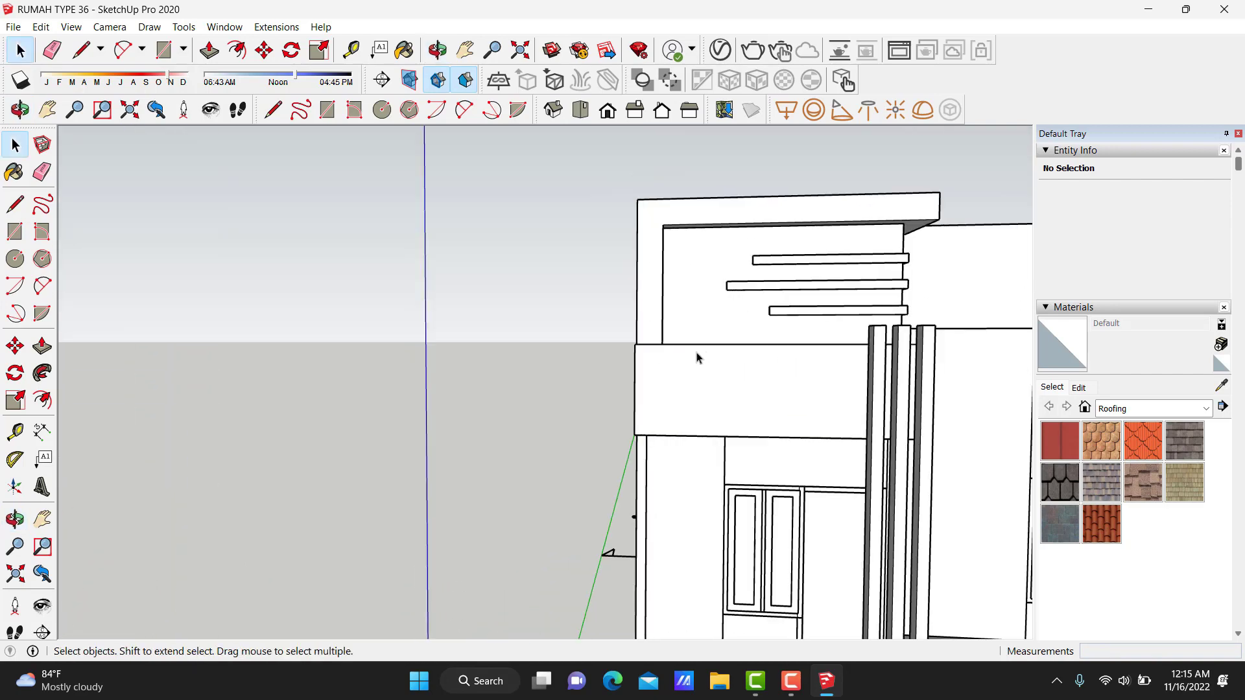
Open the canopy box group above the entrance for editing.
{"action": "scroll", "coordinate": [699, 352], "scroll_direction": "down", "scroll_amount": 3}
{"action": "left_click", "coordinate": [808, 389]}
{"action": "scroll", "coordinate": [736, 459], "scroll_direction": "up", "scroll_amount": 2}
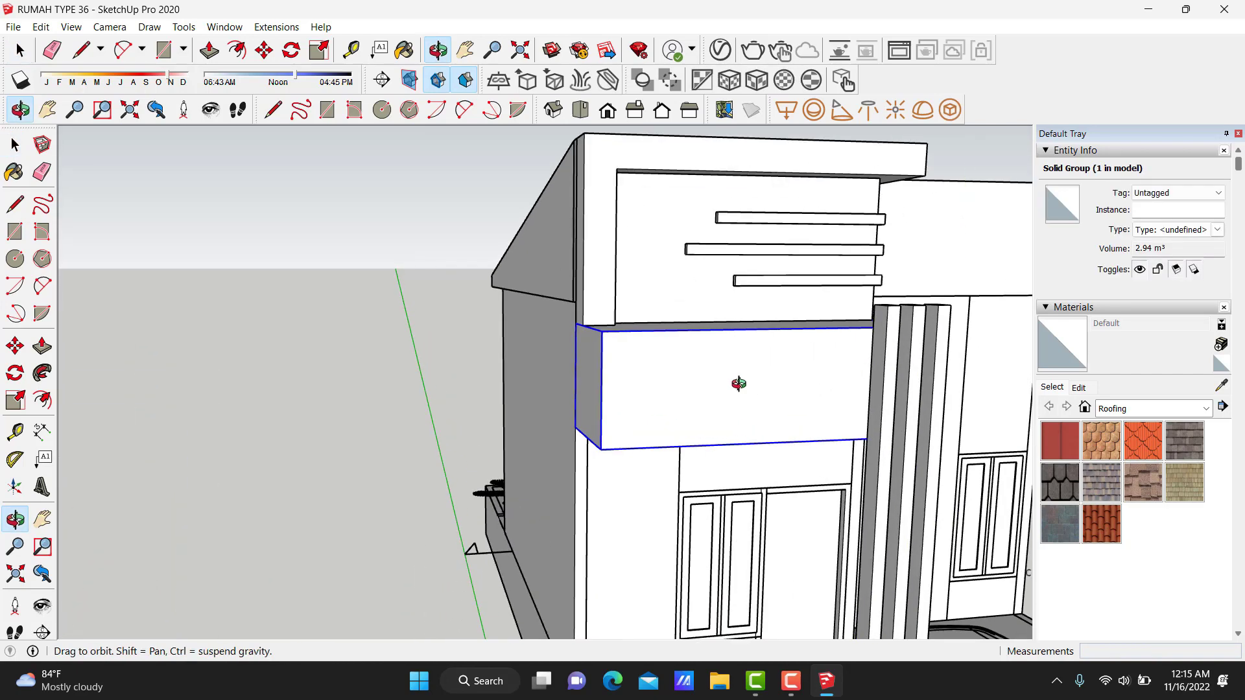
{"action": "scroll", "coordinate": [644, 371], "scroll_direction": "up", "scroll_amount": 2}
{"action": "double_click", "coordinate": [644, 371]}
{"action": "scroll", "coordinate": [833, 326], "scroll_direction": "up", "scroll_amount": 1}
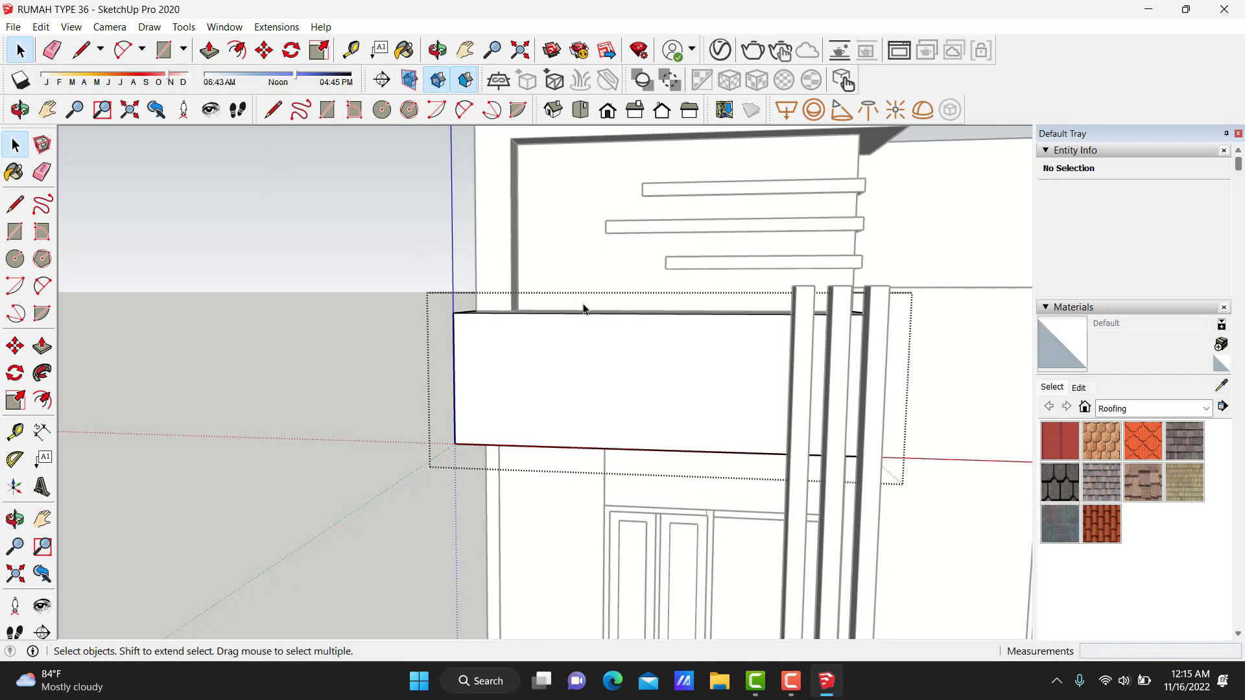
{"action": "middle_click_drag", "start_coordinate": [603, 411], "coordinate": [697, 382]}
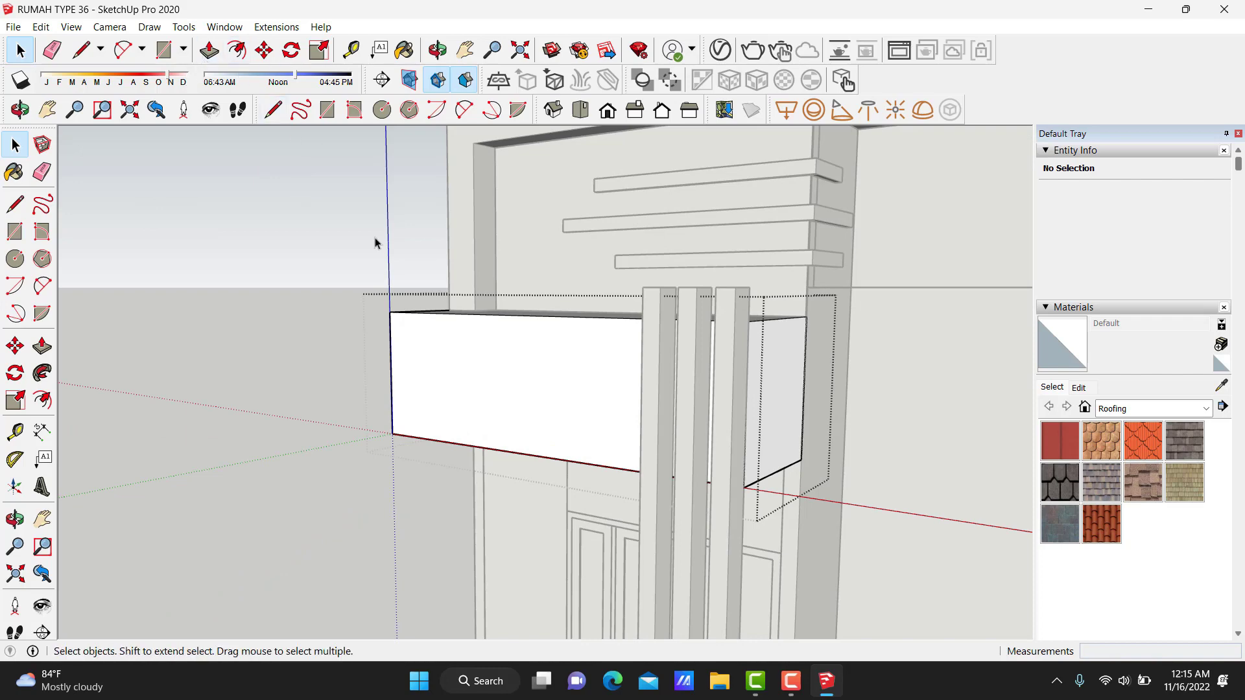
{"action": "scroll", "coordinate": [461, 353], "scroll_direction": "up", "scroll_amount": 1}
Offset the canopy's front and side faces inward by 10 cm.
{"action": "left_click", "coordinate": [461, 355]}
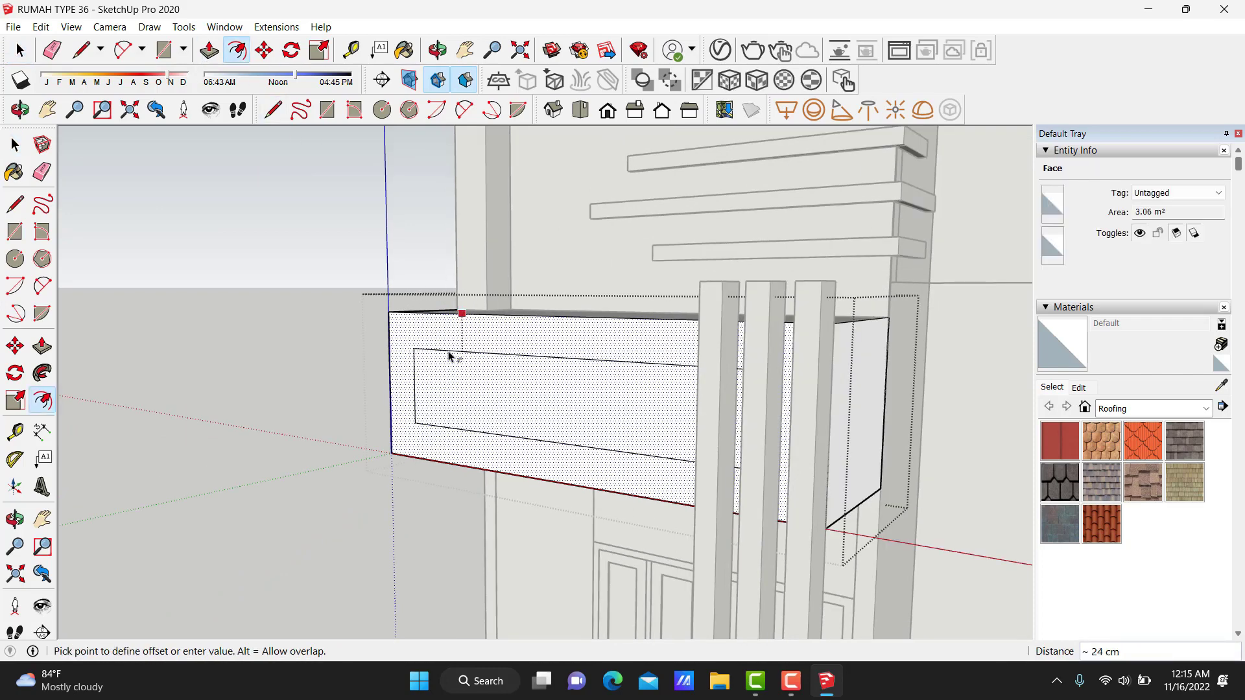
{"action": "key", "text": "Return"}
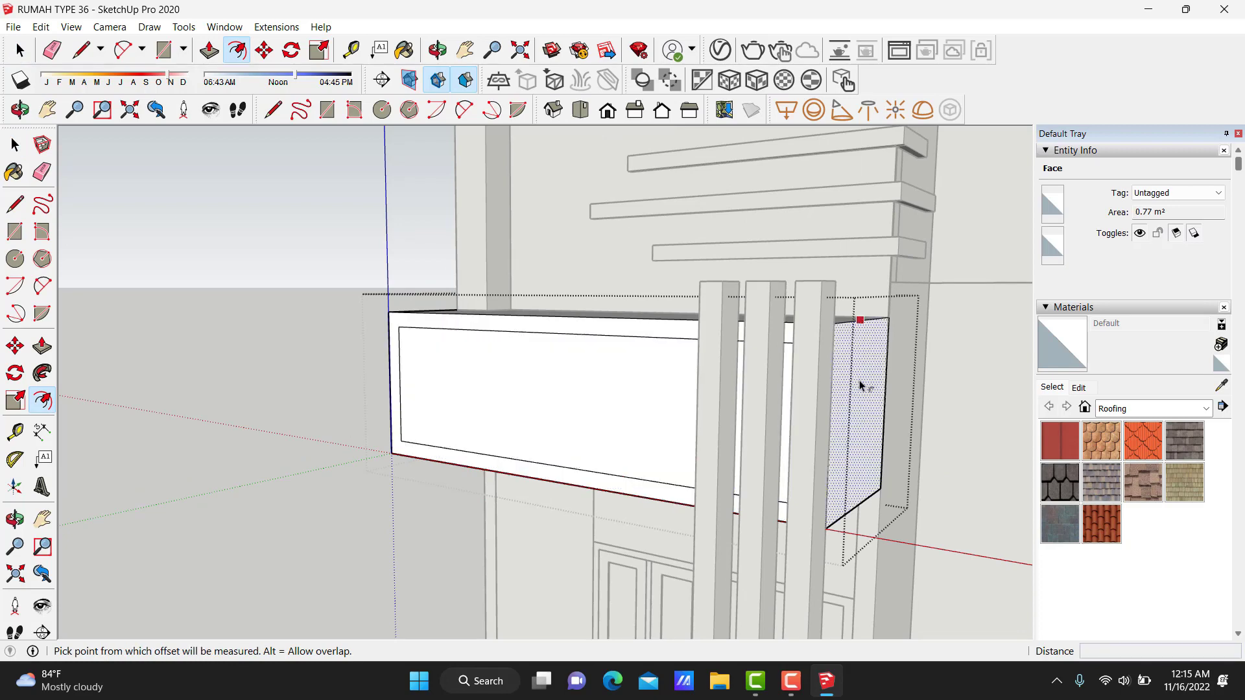
{"action": "key", "text": "Escape"}
{"action": "left_click", "coordinate": [850, 384]}
{"action": "key", "text": "Escape"}
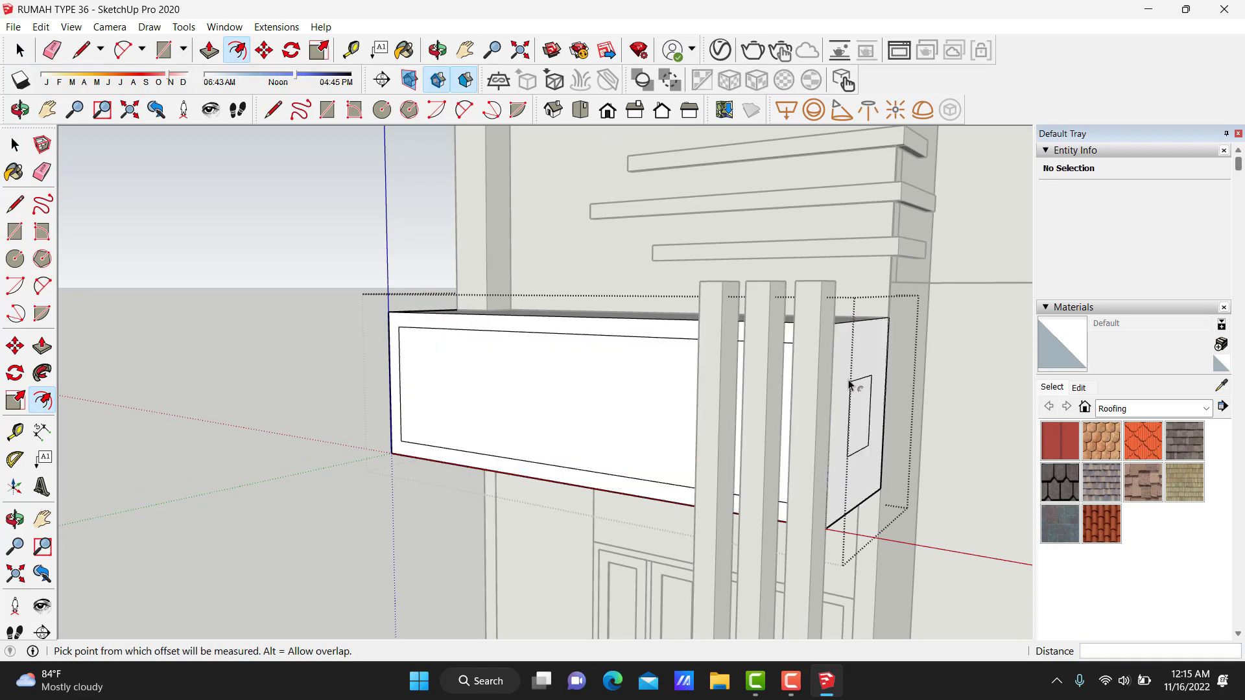
{"action": "left_click", "coordinate": [849, 384]}
{"action": "type", "text": "10"}
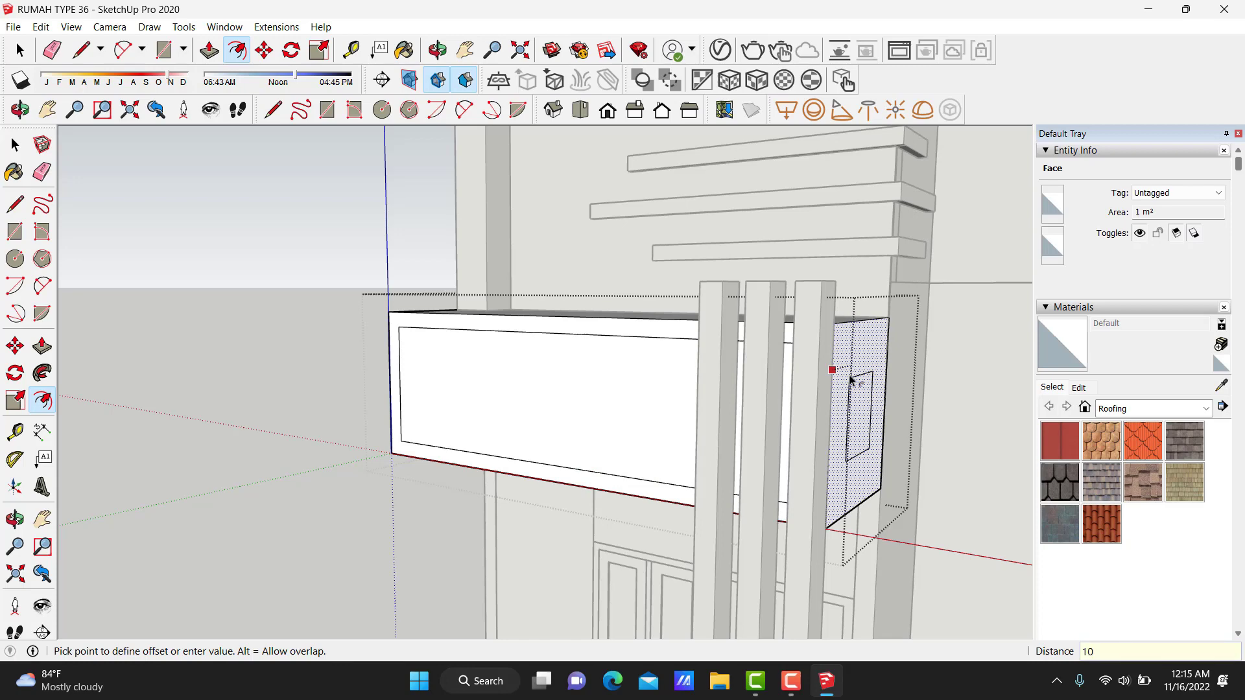
{"action": "key", "text": "Return"}
{"action": "key", "text": "space"}
Erase the inner left vertical edge of the front face's border.
{"action": "mouse_move", "coordinate": [847, 344]}
{"action": "middle_mouse_down"}
{"action": "mouse_move", "coordinate": [570, 352]}
{"action": "mouse_move", "coordinate": [681, 364]}
{"action": "middle_mouse_up"}
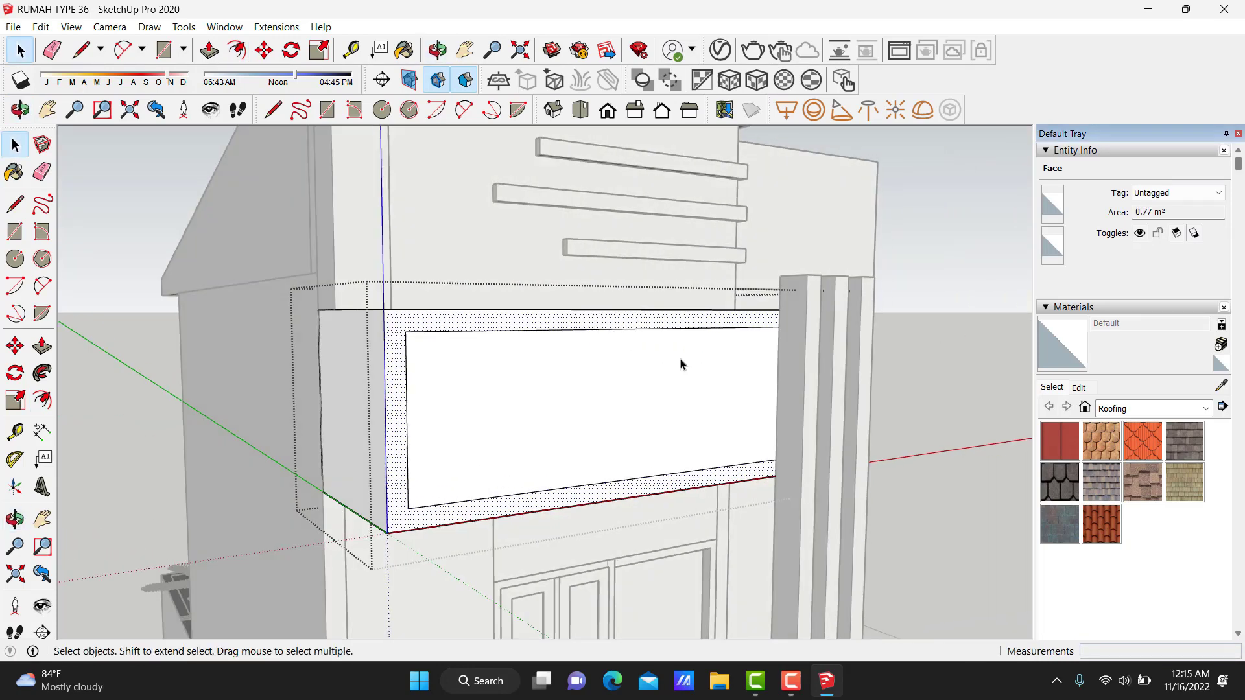
{"action": "scroll", "coordinate": [506, 523], "scroll_direction": "up", "scroll_amount": 2}
{"action": "scroll", "coordinate": [364, 522], "scroll_direction": "up", "scroll_amount": 3}
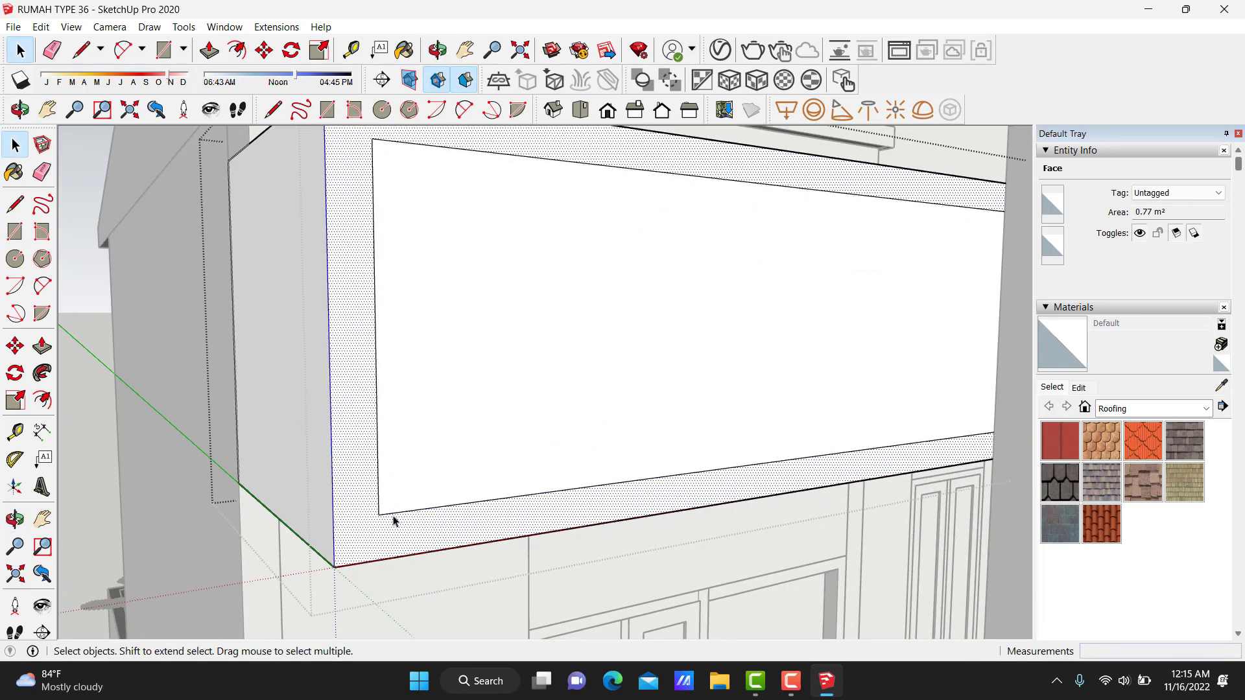
{"action": "scroll", "coordinate": [416, 499], "scroll_direction": "down", "scroll_amount": 2}
{"action": "key", "text": "l"}
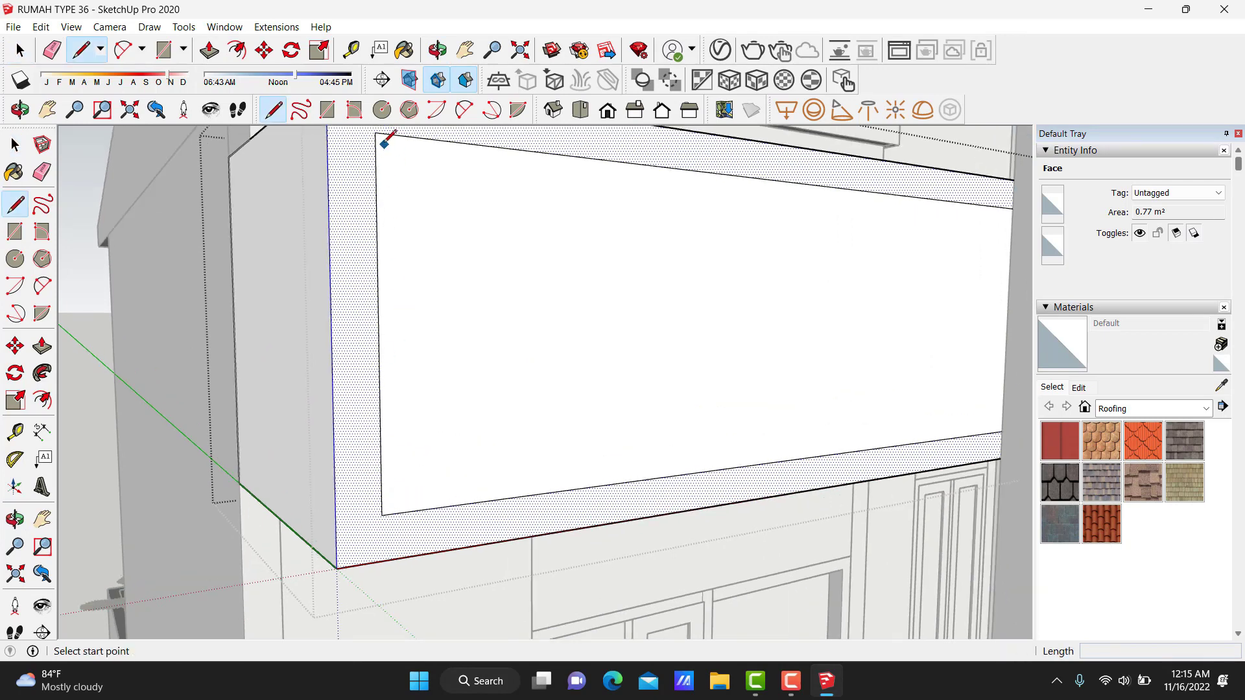
{"action": "middle_click_drag", "start_coordinate": [389, 133], "coordinate": [415, 264]}
{"action": "left_click", "coordinate": [400, 265]}
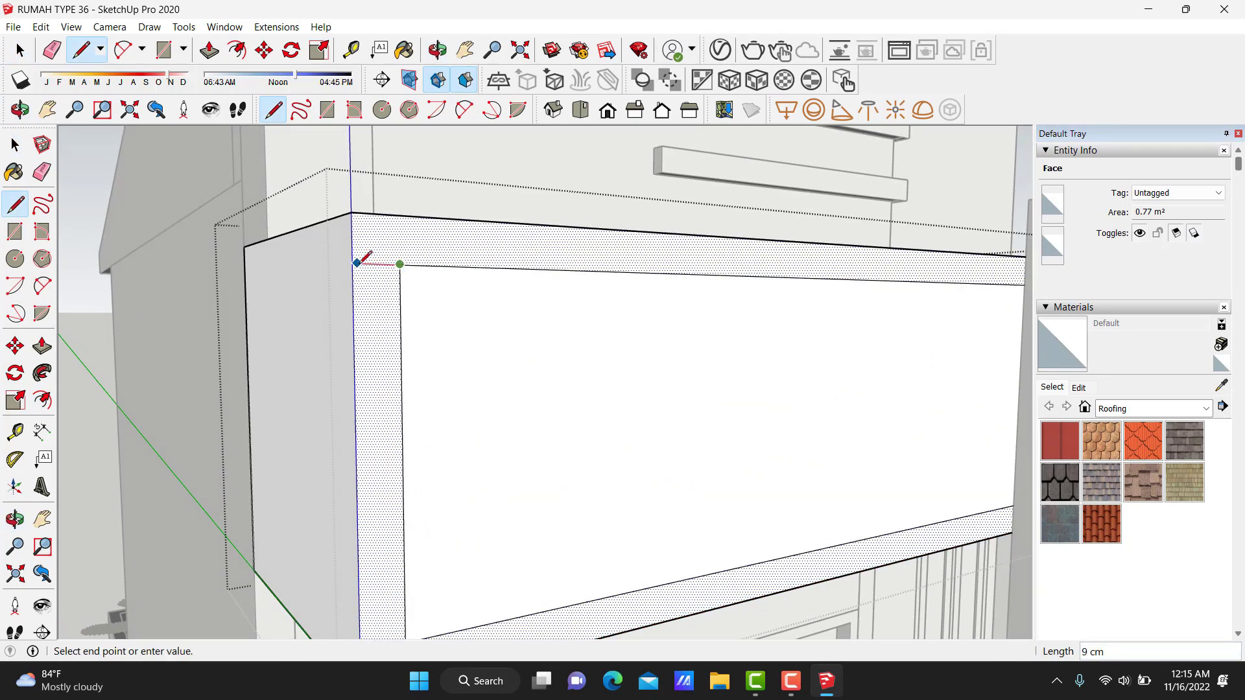
{"action": "scroll", "coordinate": [358, 255], "scroll_direction": "down", "scroll_amount": 1}
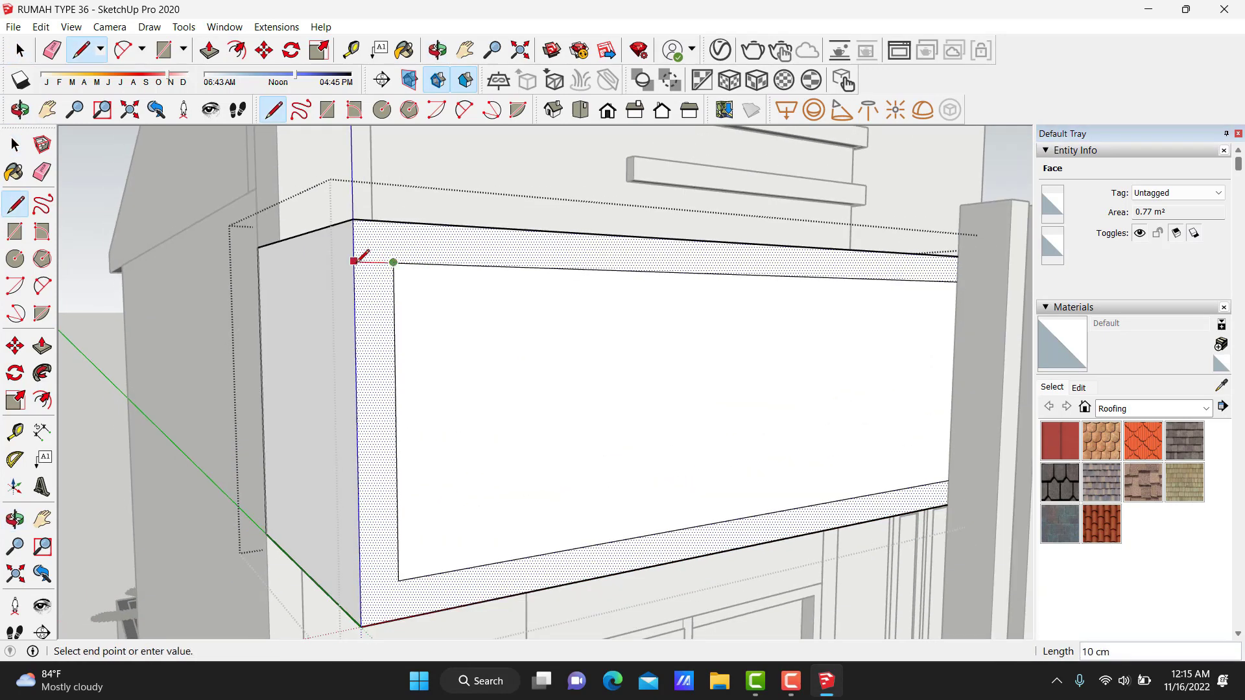
{"action": "left_click", "coordinate": [398, 579]}
{"action": "key", "text": "Escape"}
{"action": "key", "text": "e"}
{"action": "left_click", "coordinate": [397, 513]}
{"action": "scroll", "coordinate": [854, 411], "scroll_direction": "down", "scroll_amount": 1}
Draw a line across the side border's bottom strip and erase its inner vertical edge.
{"action": "mouse_move", "coordinate": [854, 412]}
{"action": "middle_mouse_down"}
{"action": "mouse_move", "coordinate": [683, 403]}
{"action": "mouse_move", "coordinate": [461, 436]}
{"action": "mouse_move", "coordinate": [417, 459]}
{"action": "mouse_move", "coordinate": [615, 505]}
{"action": "middle_mouse_up"}
{"action": "scroll", "coordinate": [417, 459], "scroll_direction": "up", "scroll_amount": 3}
{"action": "scroll", "coordinate": [615, 504], "scroll_direction": "up", "scroll_amount": 2}
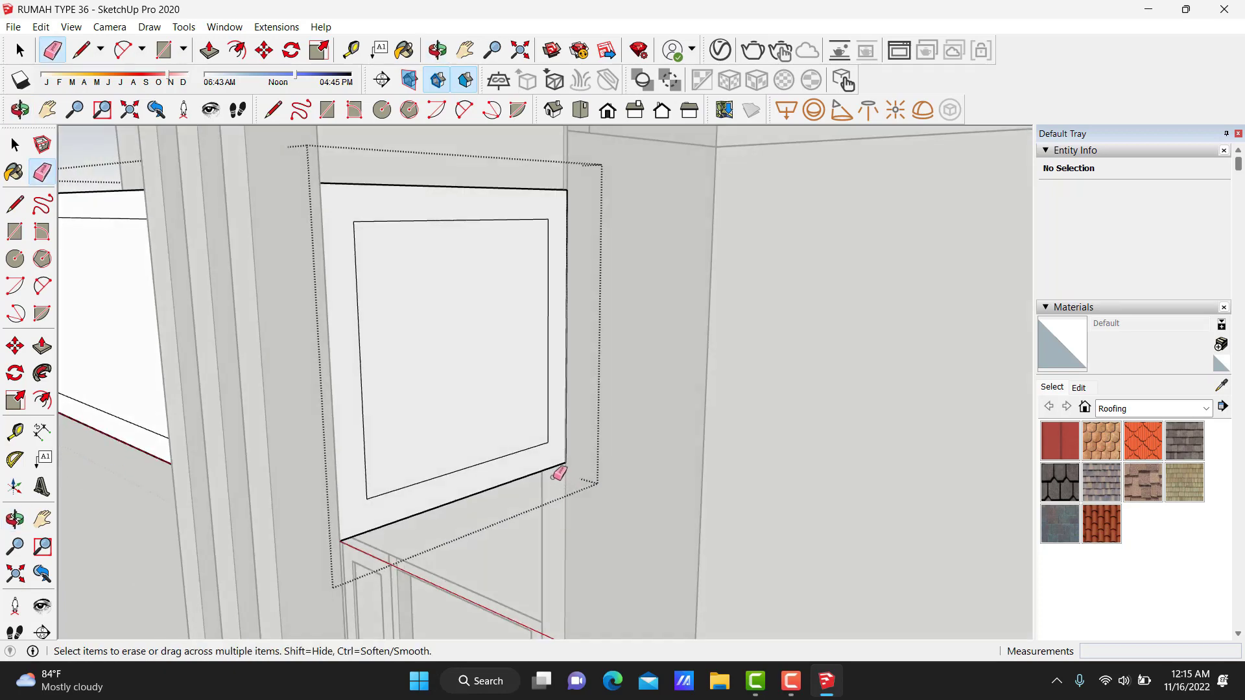
{"action": "scroll", "coordinate": [555, 492], "scroll_direction": "up", "scroll_amount": 1}
{"action": "key", "text": "l"}
{"action": "left_click", "coordinate": [547, 434]}
{"action": "key", "text": "space"}
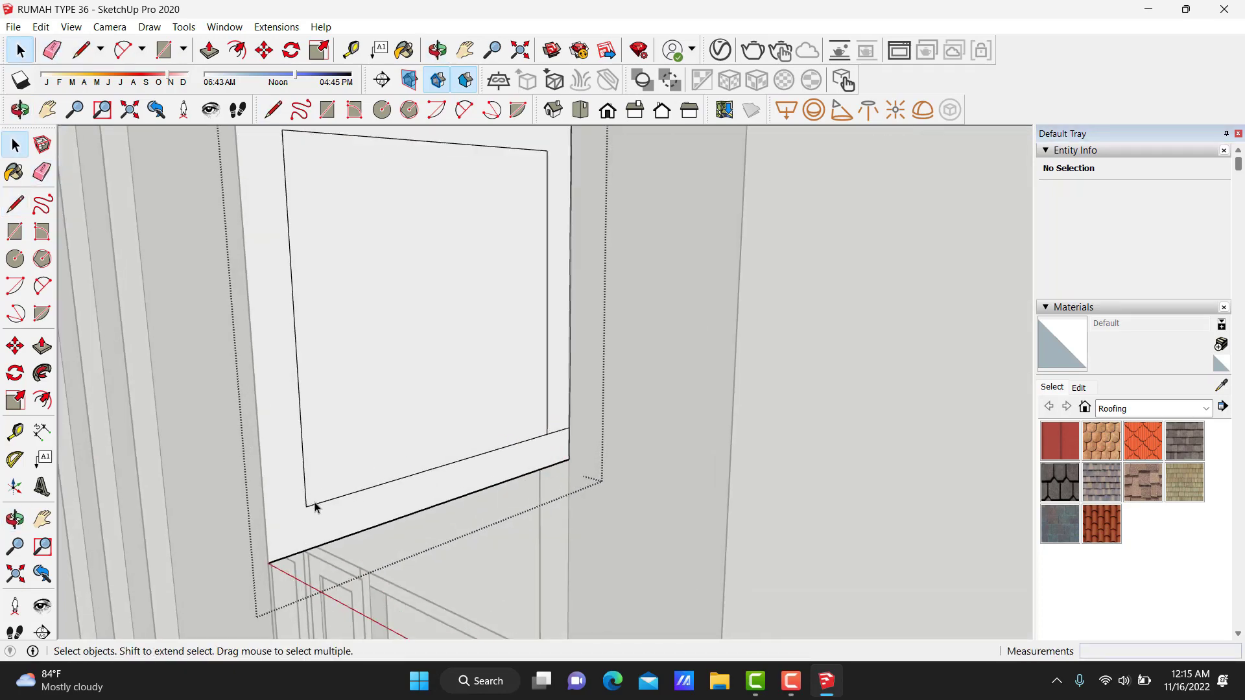
{"action": "key", "text": "l"}
{"action": "left_click", "coordinate": [306, 506]}
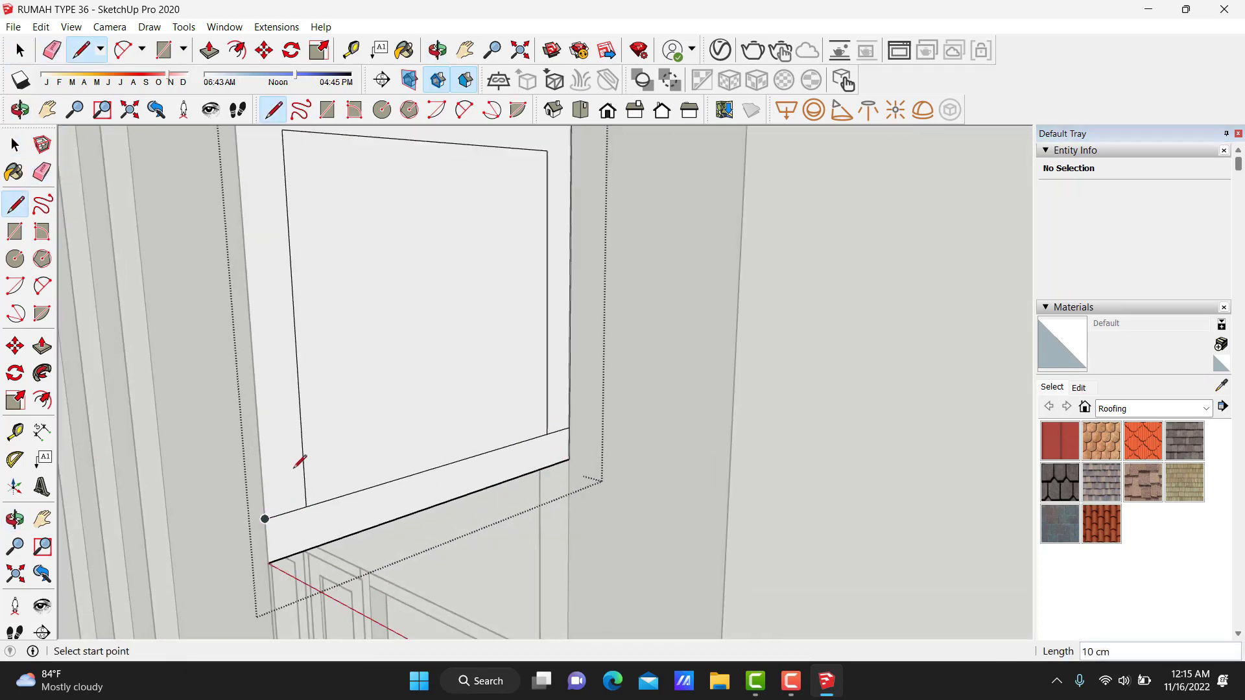
{"action": "middle_click_drag", "start_coordinate": [306, 412], "coordinate": [283, 280]}
{"action": "left_click", "coordinate": [278, 293]}
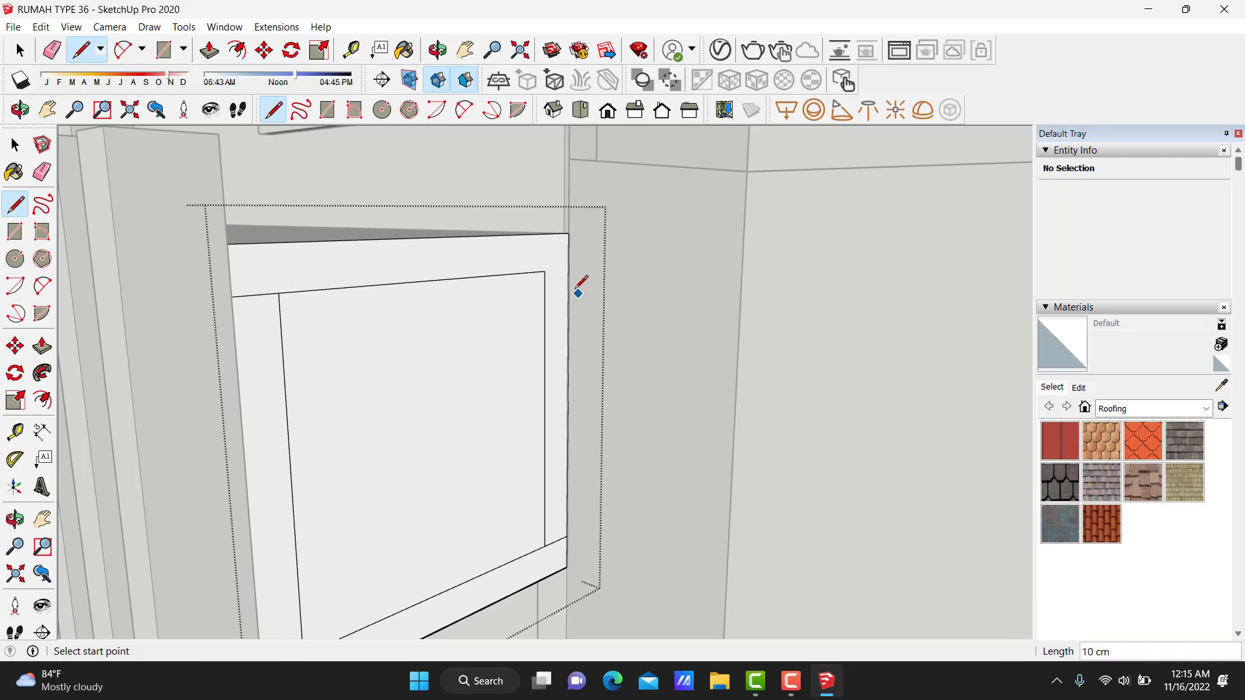
{"action": "key", "text": "e"}
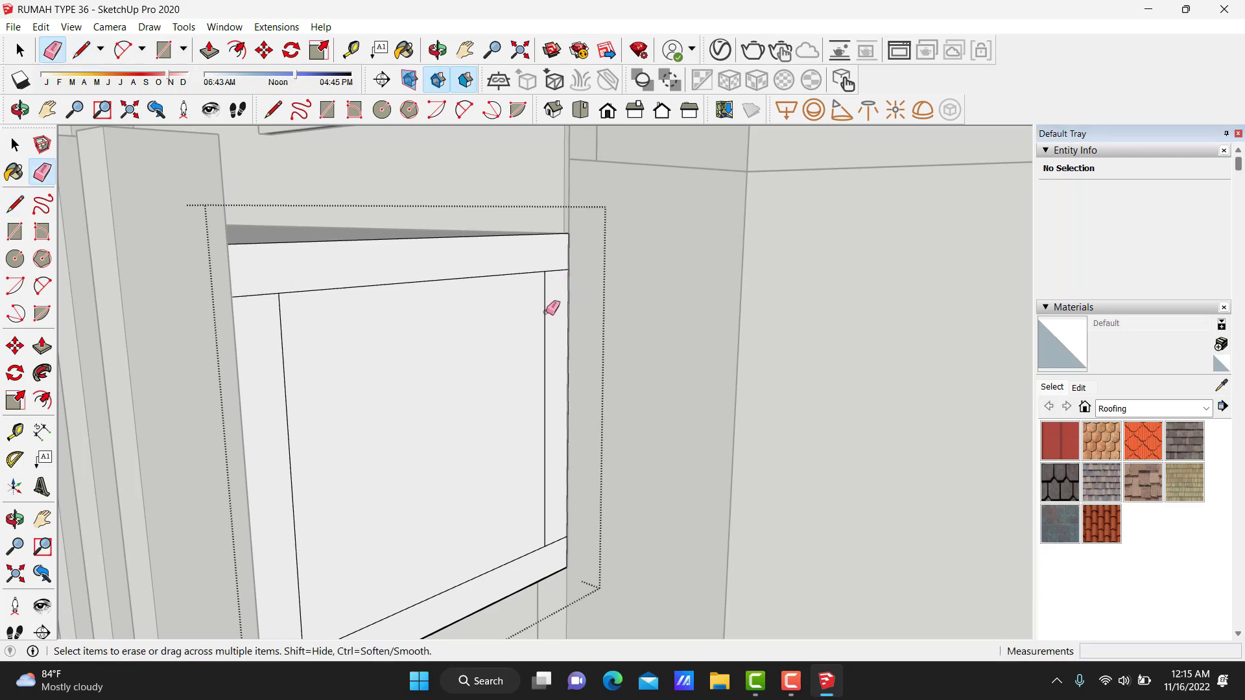
{"action": "left_click", "coordinate": [285, 363]}
{"action": "key", "text": "space"}
Pull the side face's top and bottom strips out 2 cm.
{"action": "middle_click_drag", "start_coordinate": [400, 331], "coordinate": [412, 298]}
{"action": "key", "text": "p"}
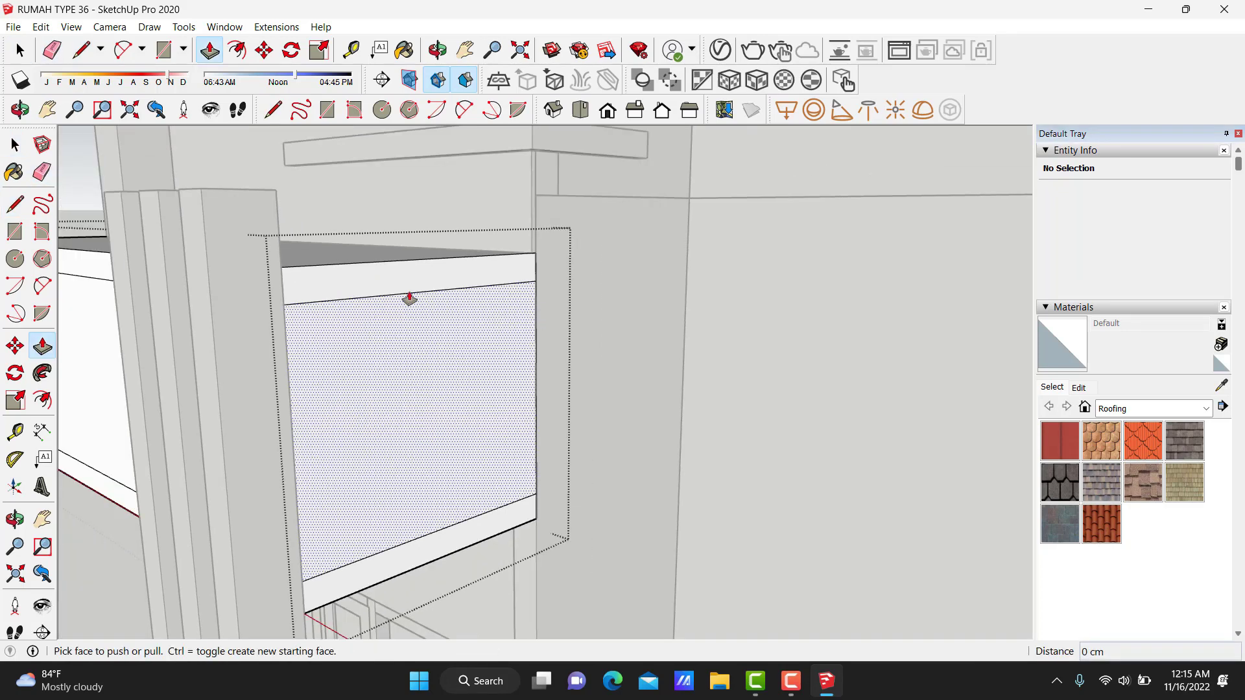
{"action": "left_click", "coordinate": [411, 292]}
{"action": "type", "text": "2"}
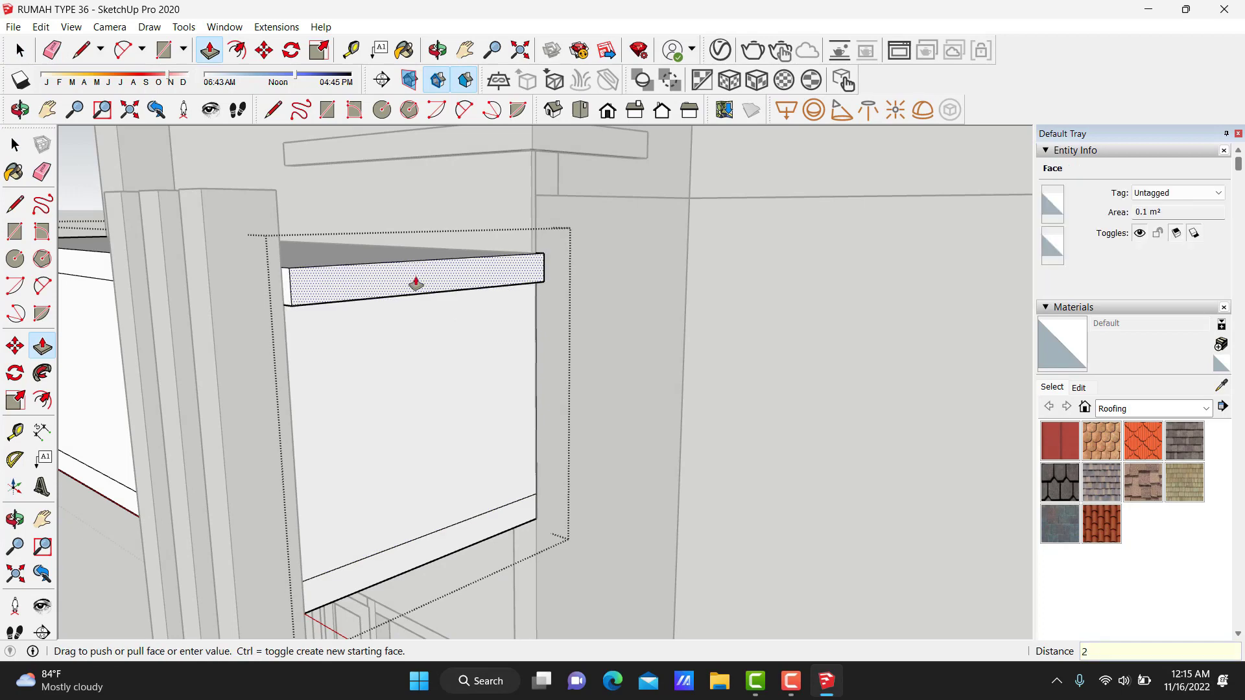
{"action": "key", "text": "Return"}
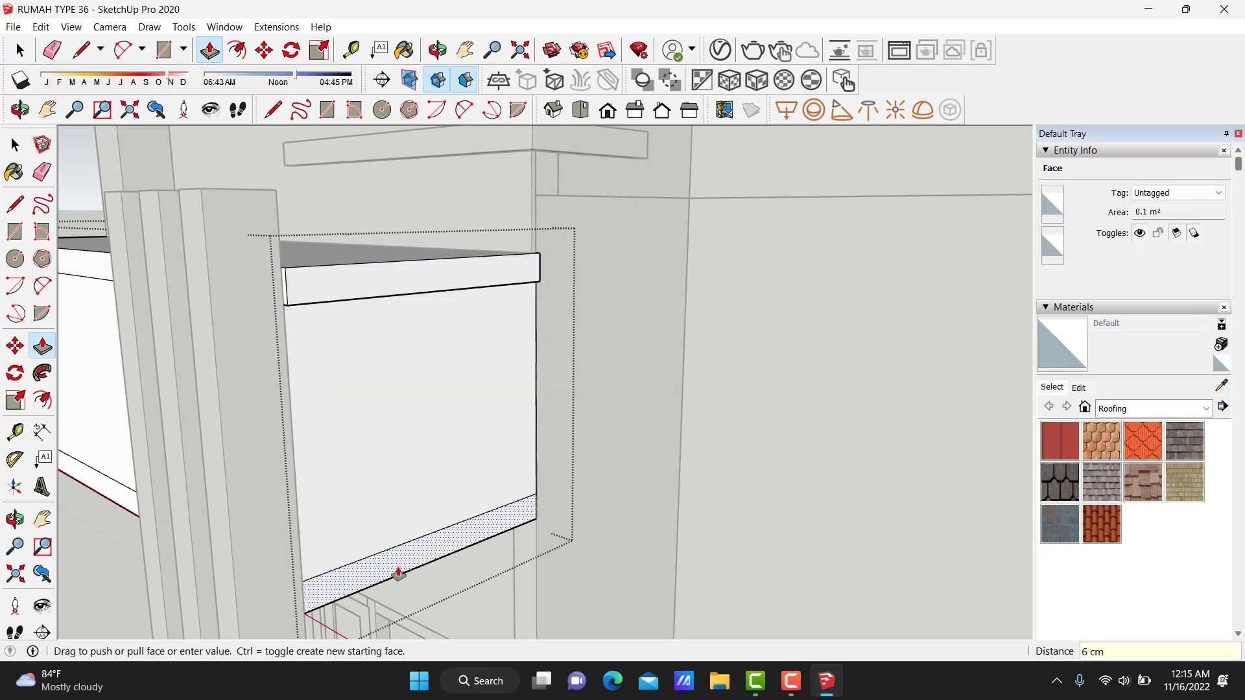
{"action": "double_click", "coordinate": [398, 570]}
Pull the front face's top strip out 2 cm.
{"action": "middle_click_drag", "start_coordinate": [269, 516], "coordinate": [422, 331]}
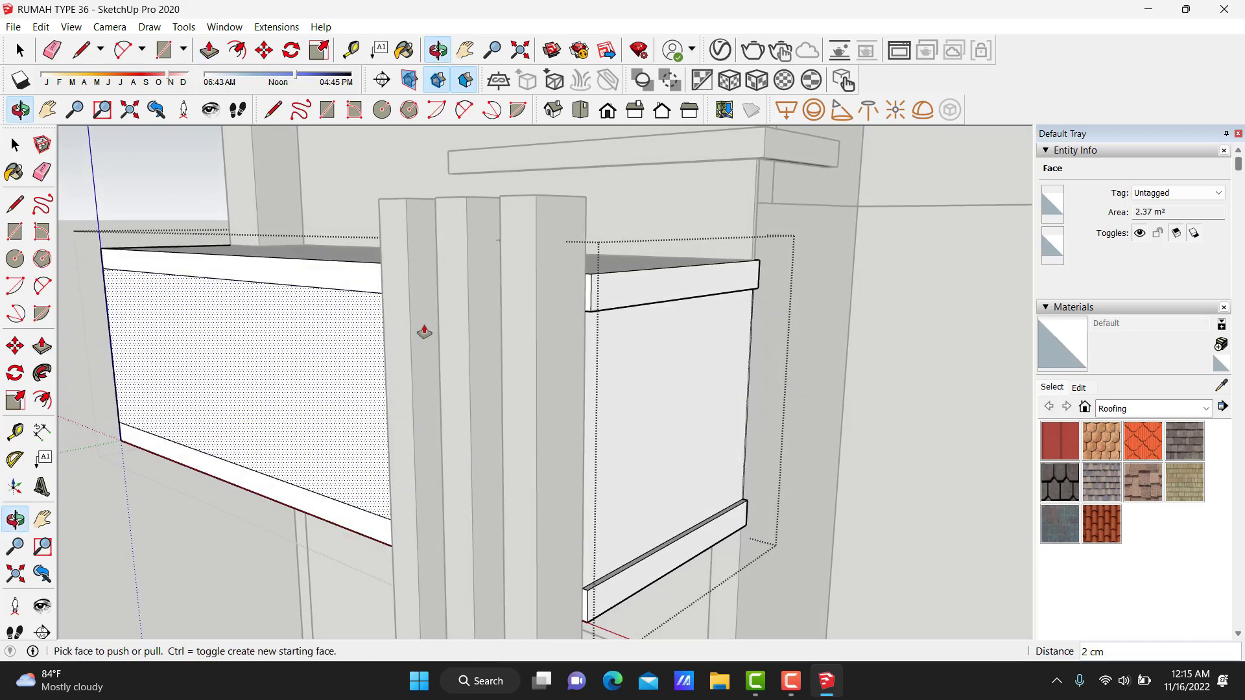
{"action": "left_click", "coordinate": [329, 287]}
{"action": "type", "text": "2"}
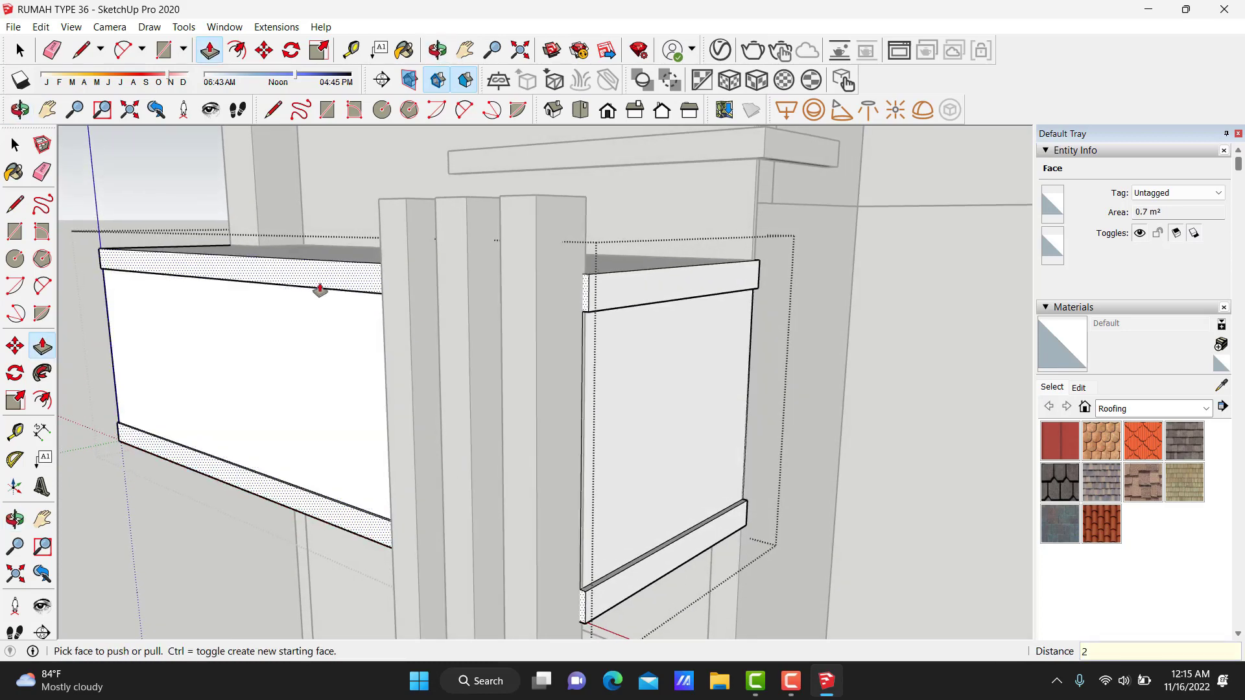
{"action": "key", "text": "Return"}
{"action": "key", "text": "space"}
{"action": "mouse_move", "coordinate": [300, 293]}
{"action": "middle_mouse_down"}
{"action": "mouse_move", "coordinate": [282, 336]}
{"action": "mouse_move", "coordinate": [678, 275]}
{"action": "mouse_move", "coordinate": [633, 391]}
{"action": "middle_mouse_up"}
{"action": "scroll", "coordinate": [632, 389], "scroll_direction": "down", "scroll_amount": 5}
{"action": "mouse_move", "coordinate": [614, 347]}
{"action": "middle_mouse_down"}
{"action": "mouse_move", "coordinate": [356, 269]}
{"action": "mouse_move", "coordinate": [186, 277]}
{"action": "mouse_move", "coordinate": [322, 222]}
{"action": "mouse_move", "coordinate": [492, 283]}
{"action": "mouse_move", "coordinate": [464, 395]}
{"action": "mouse_move", "coordinate": [267, 436]}
{"action": "mouse_move", "coordinate": [256, 402]}
{"action": "middle_mouse_up"}
Draw a rectangle along the wall edge and extrude it 20 cm into a vertical trim strip.
{"action": "scroll", "coordinate": [576, 329], "scroll_direction": "up", "scroll_amount": 3}
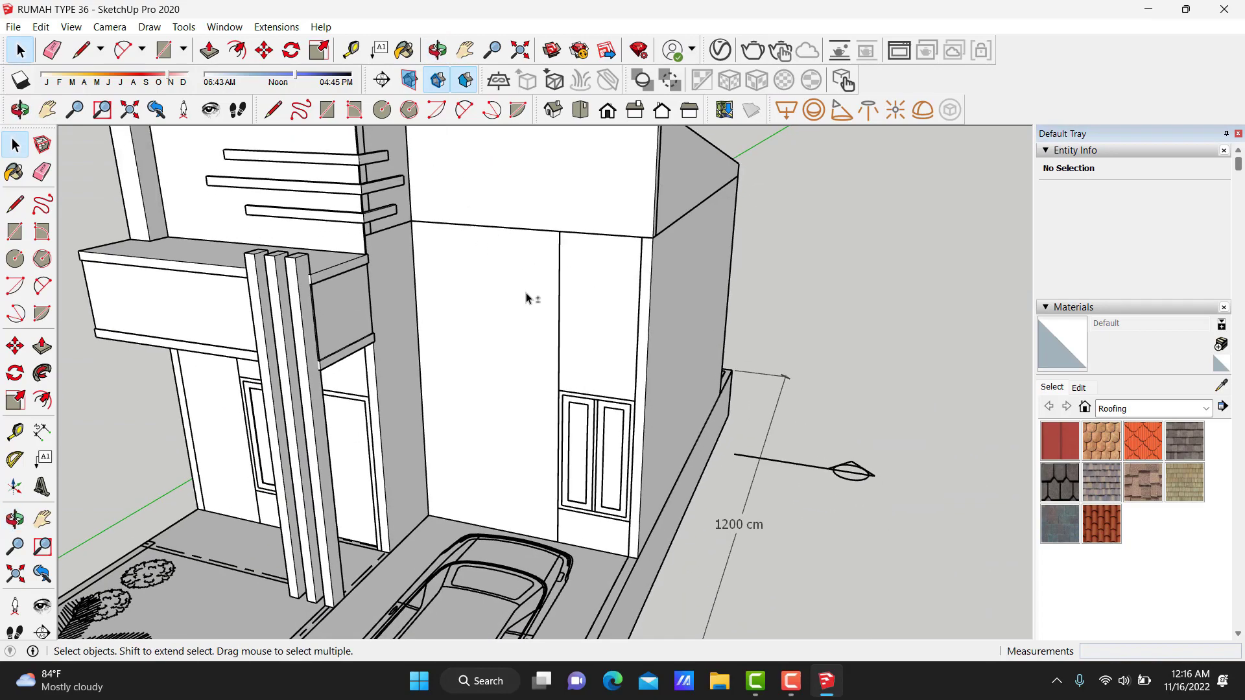
{"action": "scroll", "coordinate": [528, 298], "scroll_direction": "up", "scroll_amount": 3}
{"action": "key", "text": "r"}
{"action": "left_click", "coordinate": [622, 538]}
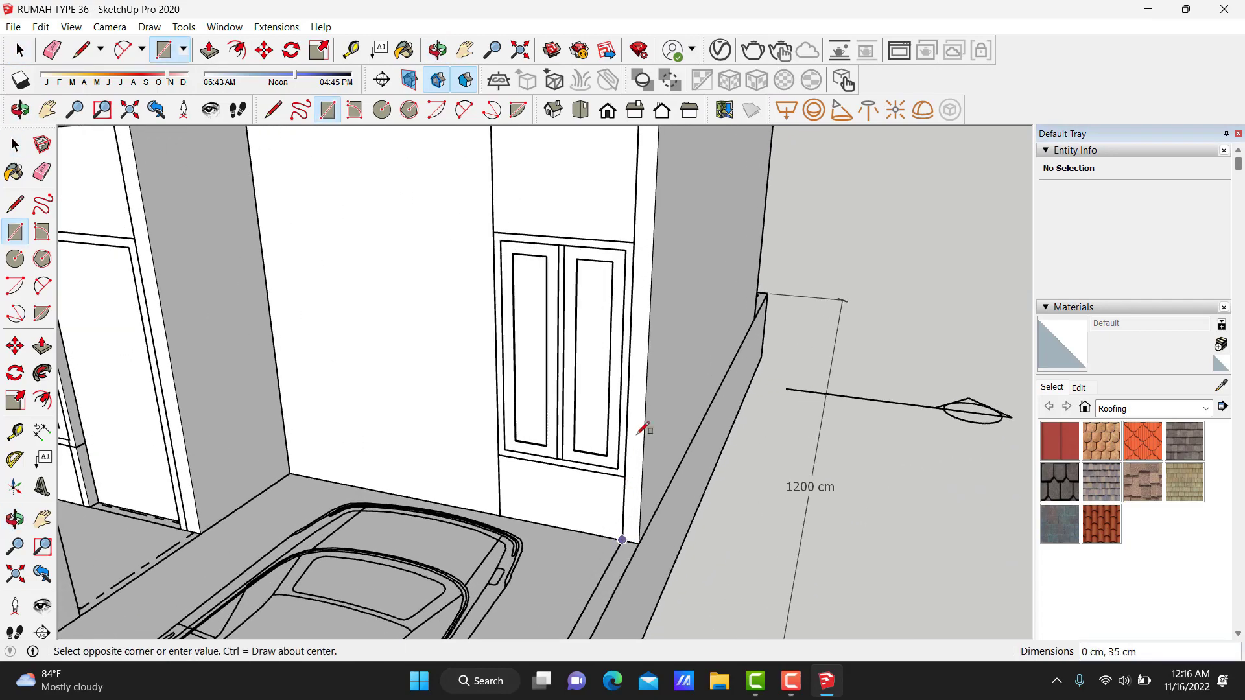
{"action": "scroll", "coordinate": [642, 506], "scroll_direction": "down", "scroll_amount": 5}
{"action": "middle_click_drag", "start_coordinate": [642, 506], "coordinate": [642, 480]}
{"action": "scroll", "coordinate": [645, 301], "scroll_direction": "up", "scroll_amount": 5}
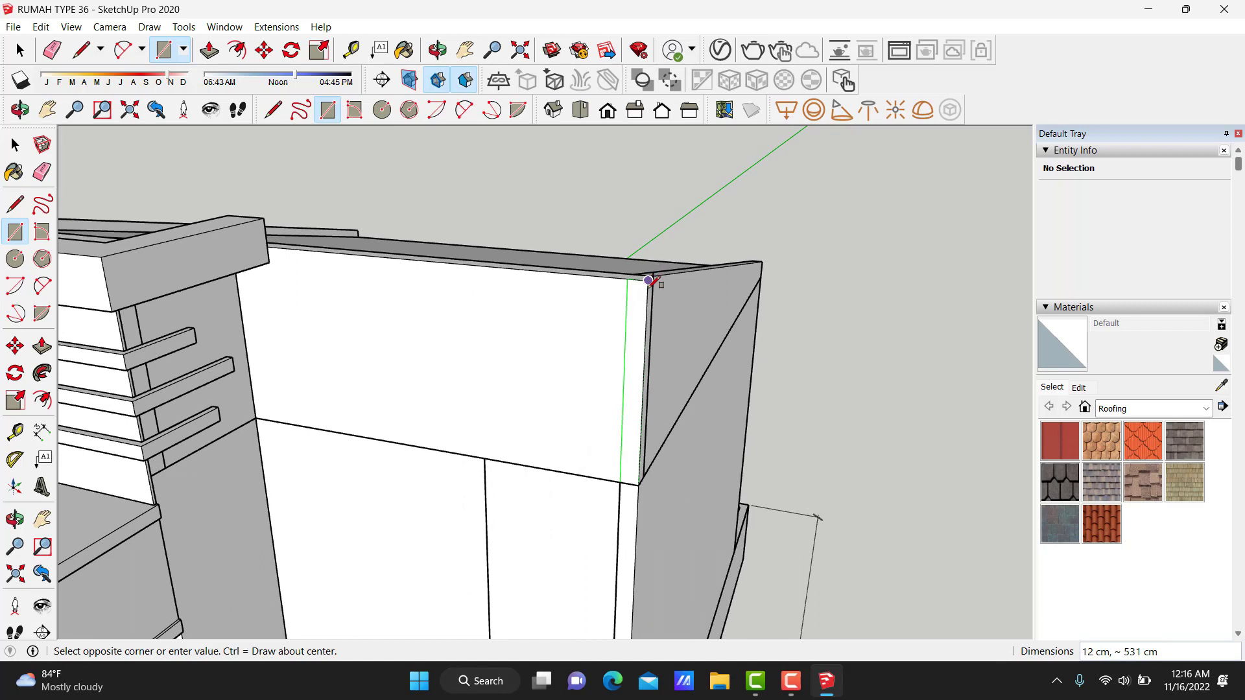
{"action": "left_click", "coordinate": [649, 280]}
{"action": "key", "text": "space"}
{"action": "scroll", "coordinate": [640, 306], "scroll_direction": "up", "scroll_amount": 1}
{"action": "key", "text": "p"}
{"action": "left_click", "coordinate": [645, 314]}
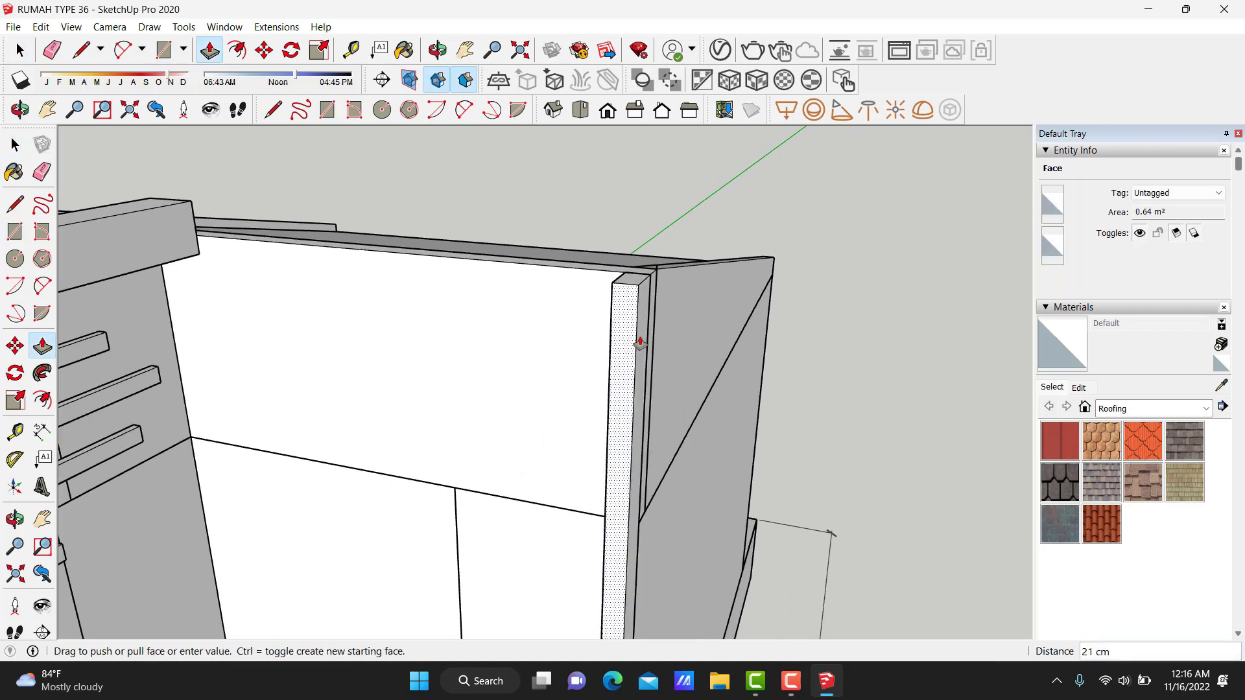
{"action": "type", "text": "20"}
{"action": "key", "text": "Return"}
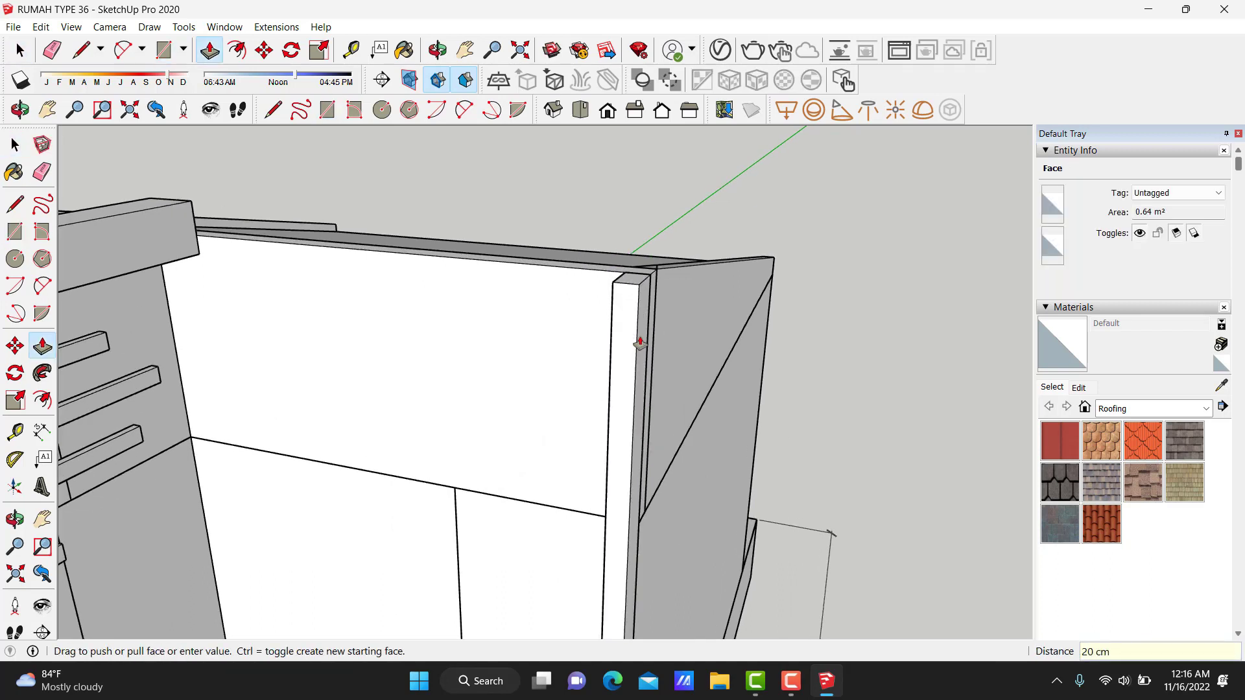
Make the vertical trim strip a group.
{"action": "key", "text": "space"}
{"action": "triple_click", "coordinate": [640, 344]}
{"action": "right_click", "coordinate": [639, 344]}
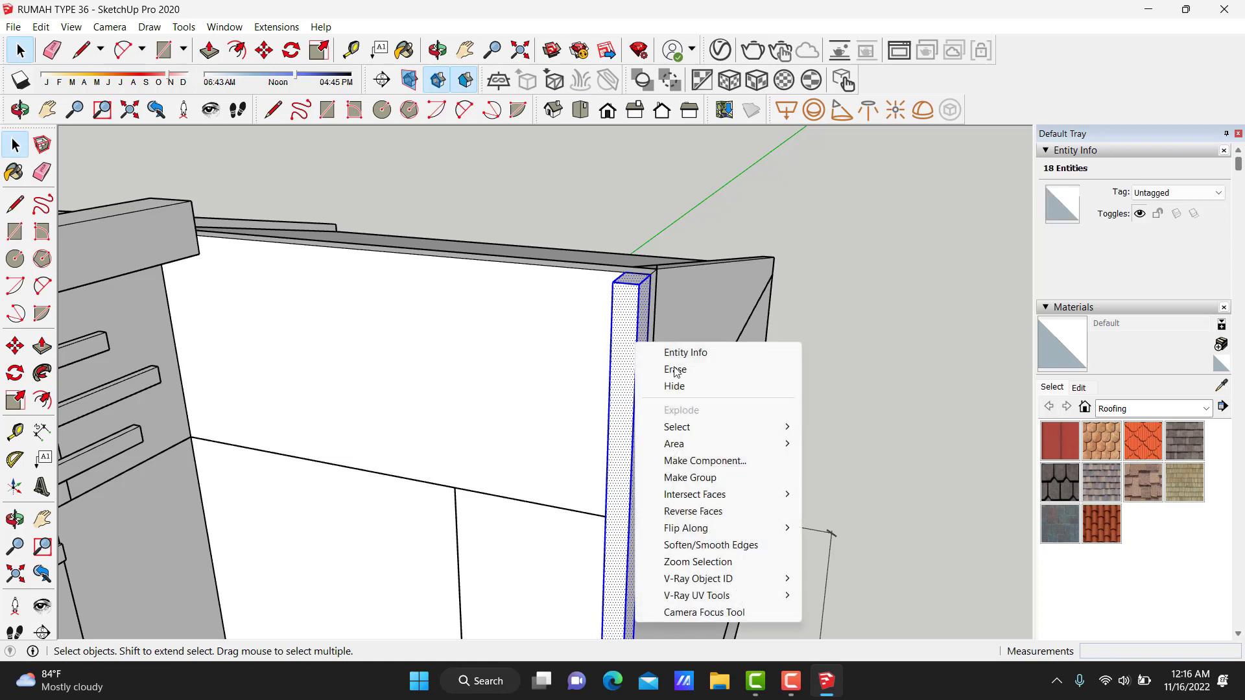
{"action": "left_click", "coordinate": [702, 485]}
Draw a rectangle along the wall top and extrude it 12 into a rim.
{"action": "key", "text": "r"}
{"action": "scroll", "coordinate": [746, 318], "scroll_direction": "up", "scroll_amount": 2}
{"action": "scroll", "coordinate": [681, 237], "scroll_direction": "up", "scroll_amount": 2}
{"action": "left_click", "coordinate": [689, 232]}
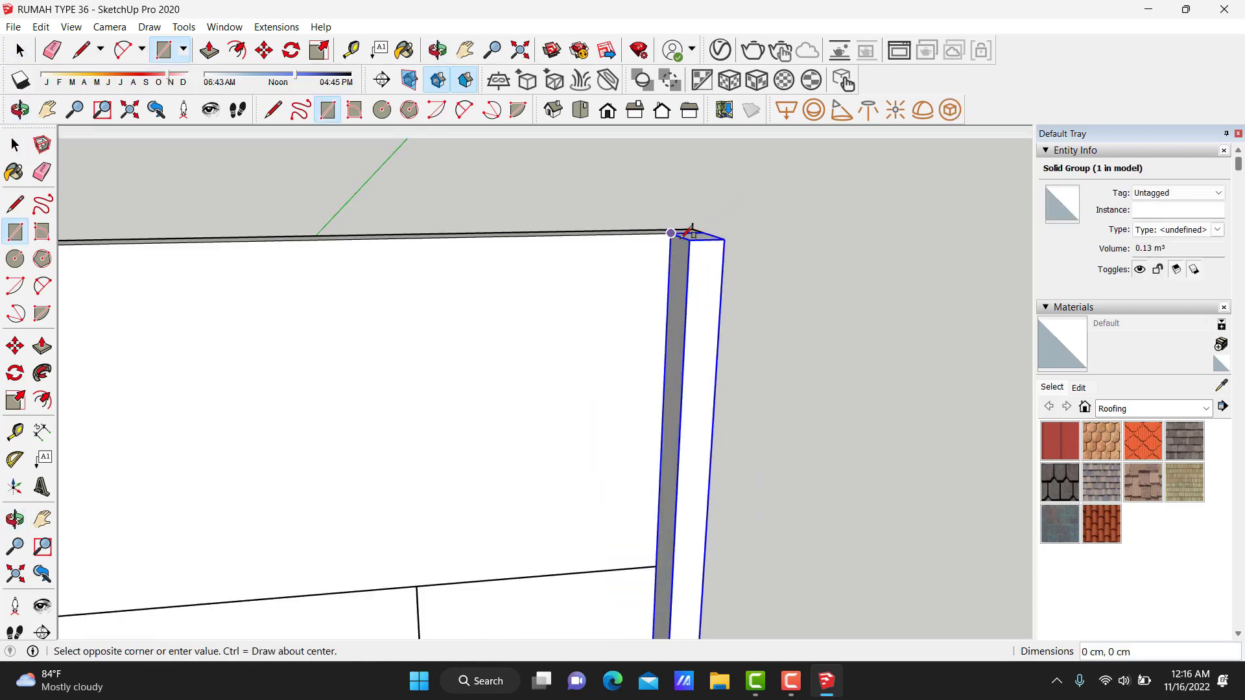
{"action": "scroll", "coordinate": [689, 231], "scroll_direction": "down", "scroll_amount": 1}
{"action": "key", "text": "Escape"}
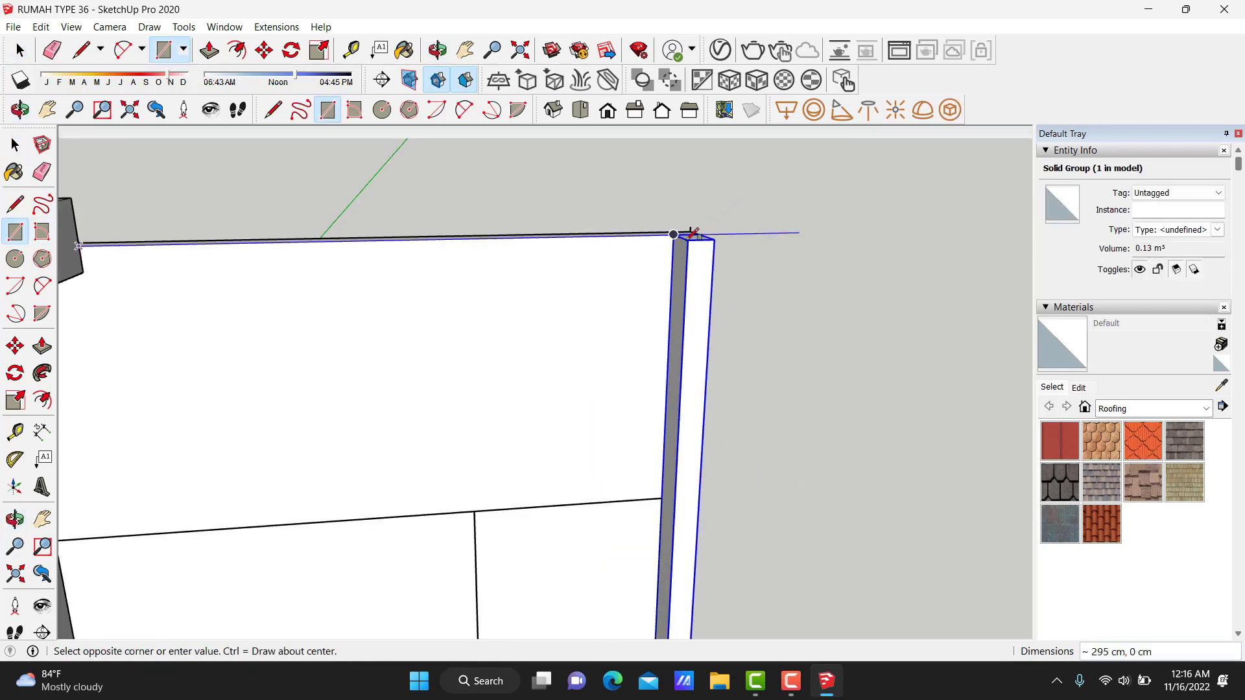
{"action": "middle_click_drag", "start_coordinate": [692, 233], "coordinate": [611, 238]}
{"action": "left_click", "coordinate": [588, 238]}
{"action": "key", "text": "p"}
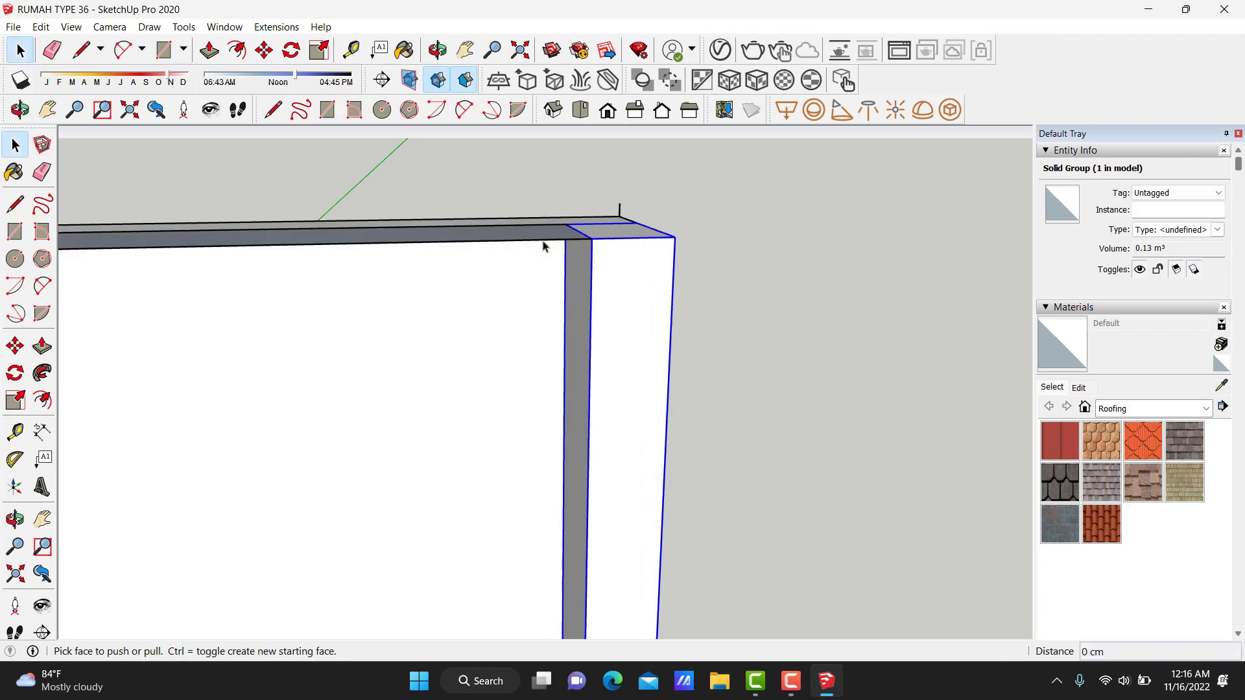
{"action": "left_click", "coordinate": [542, 244]}
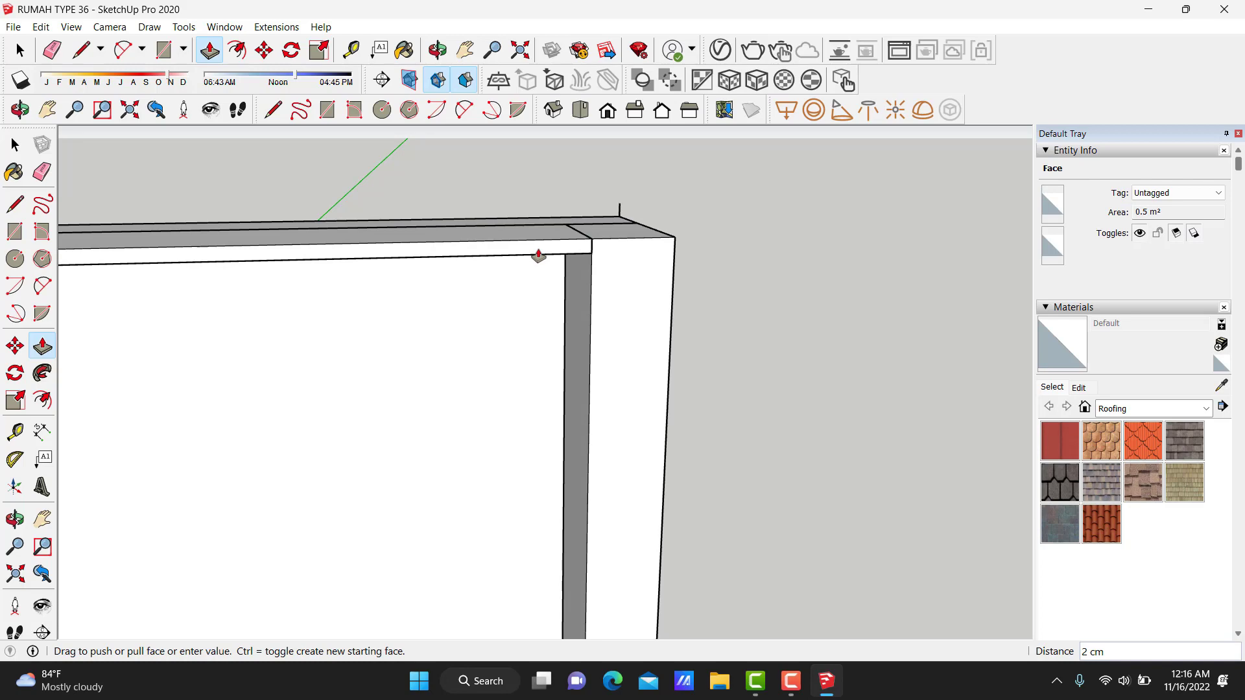
{"action": "key", "text": "Return"}
Make the wall-top rim its own group.
{"action": "key", "text": "space"}
{"action": "left_click", "coordinate": [499, 307]}
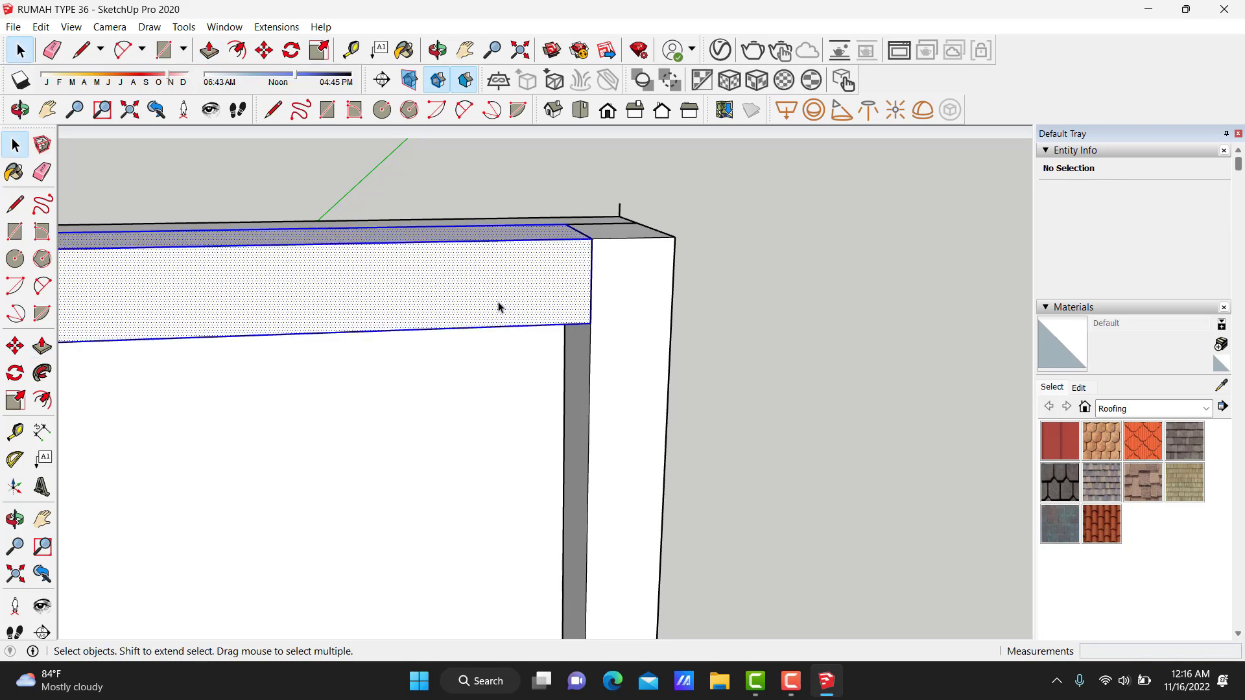
{"action": "right_click", "coordinate": [497, 306]}
{"action": "left_click", "coordinate": [556, 436]}
{"action": "scroll", "coordinate": [803, 269], "scroll_direction": "down", "scroll_amount": 3}
{"action": "scroll", "coordinate": [785, 305], "scroll_direction": "down", "scroll_amount": 3}
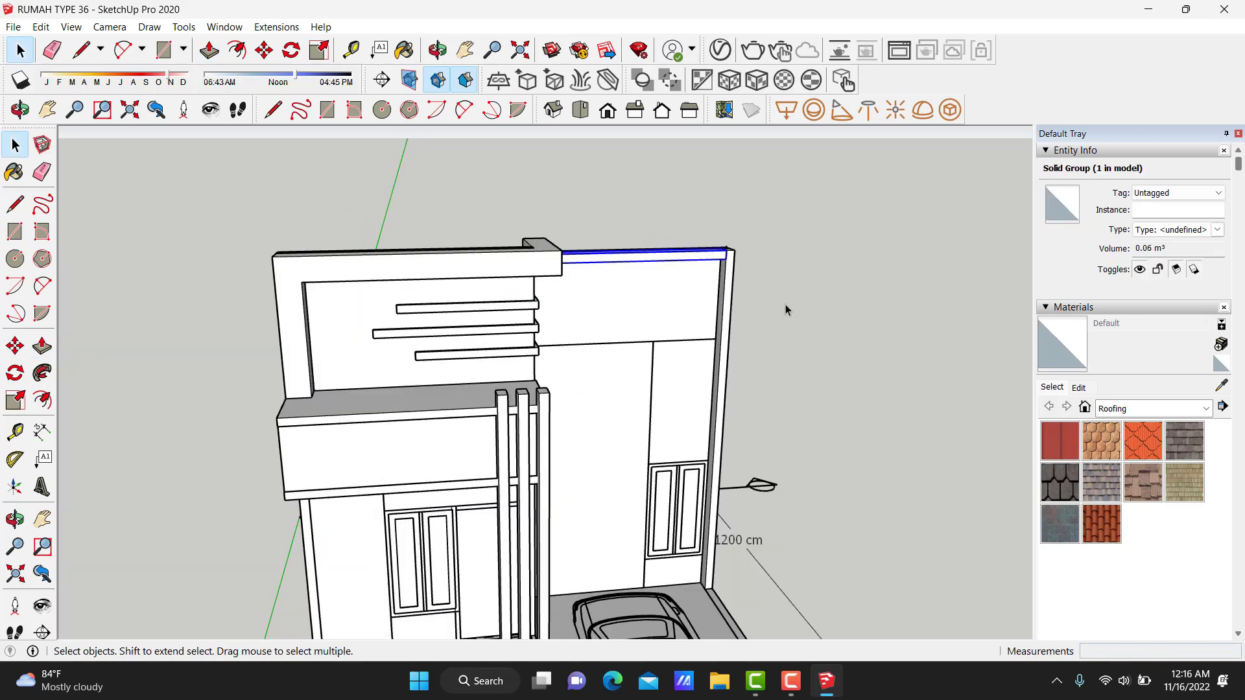
{"action": "mouse_move", "coordinate": [785, 304]}
{"action": "middle_mouse_down"}
{"action": "mouse_move", "coordinate": [621, 342]}
{"action": "mouse_move", "coordinate": [539, 120]}
{"action": "mouse_move", "coordinate": [439, 144]}
{"action": "mouse_move", "coordinate": [409, 195]}
{"action": "mouse_move", "coordinate": [716, 329]}
{"action": "mouse_move", "coordinate": [707, 431]}
{"action": "mouse_move", "coordinate": [85, 238]}
{"action": "middle_mouse_up"}
{"action": "mouse_move", "coordinate": [683, 302]}
{"action": "middle_mouse_down"}
{"action": "mouse_move", "coordinate": [858, 268]}
{"action": "mouse_move", "coordinate": [932, 206]}
{"action": "mouse_move", "coordinate": [722, 393]}
{"action": "middle_mouse_up"}
{"action": "scroll", "coordinate": [808, 326], "scroll_direction": "up", "scroll_amount": 3}
{"action": "scroll", "coordinate": [808, 326], "scroll_direction": "up", "scroll_amount": 3}
Draw a rectangle on the wall beside the door and extrude it 5 cm into a raised panel.
{"action": "key", "text": "Escape"}
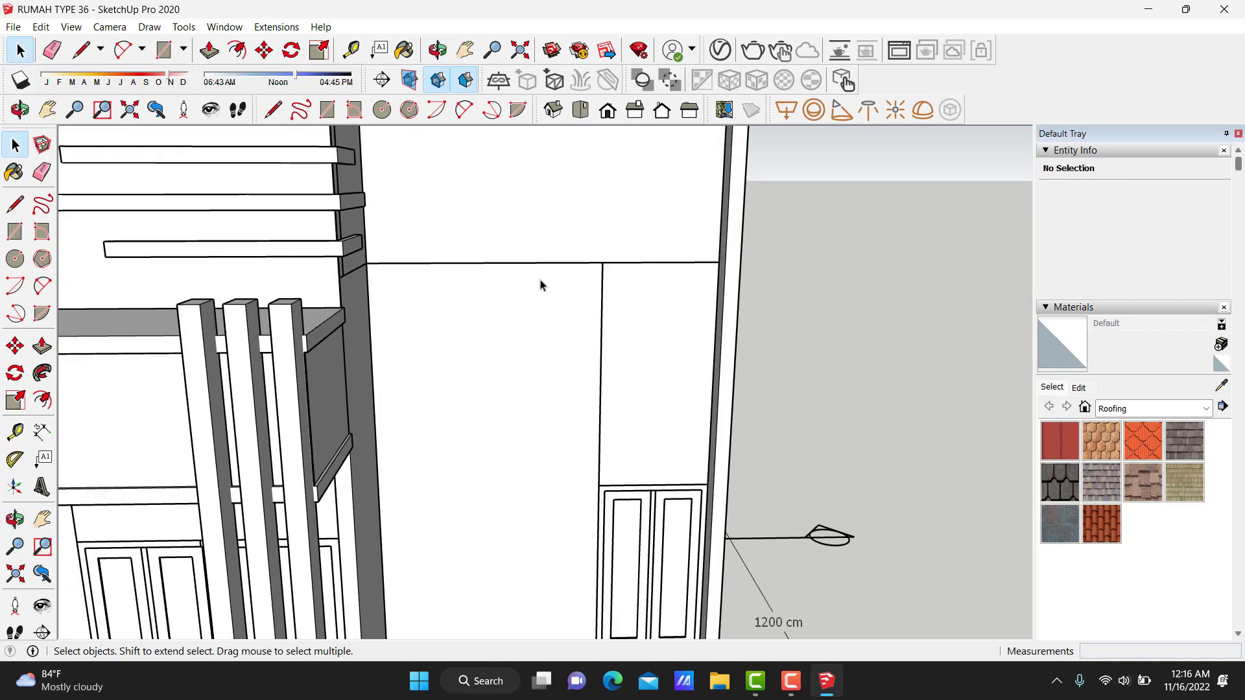
{"action": "middle_click_drag", "start_coordinate": [568, 157], "coordinate": [415, 454]}
{"action": "key", "text": "r"}
{"action": "left_click", "coordinate": [392, 493]}
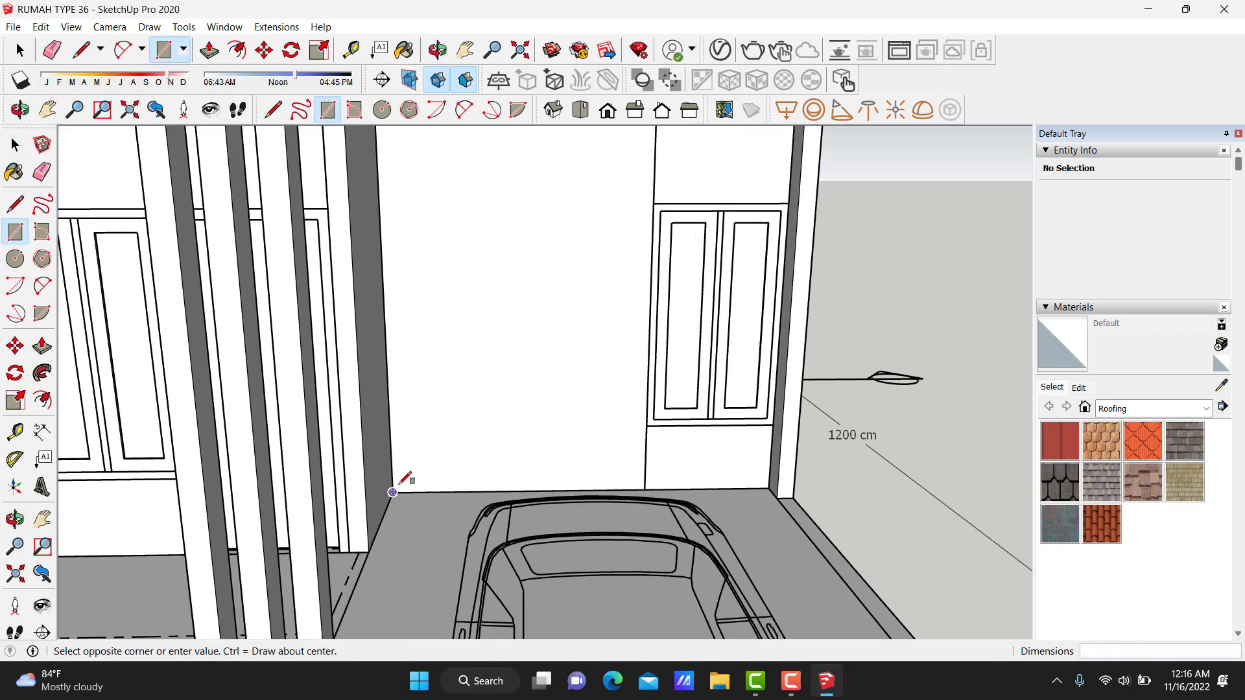
{"action": "middle_click_drag", "start_coordinate": [539, 220], "coordinate": [520, 370]}
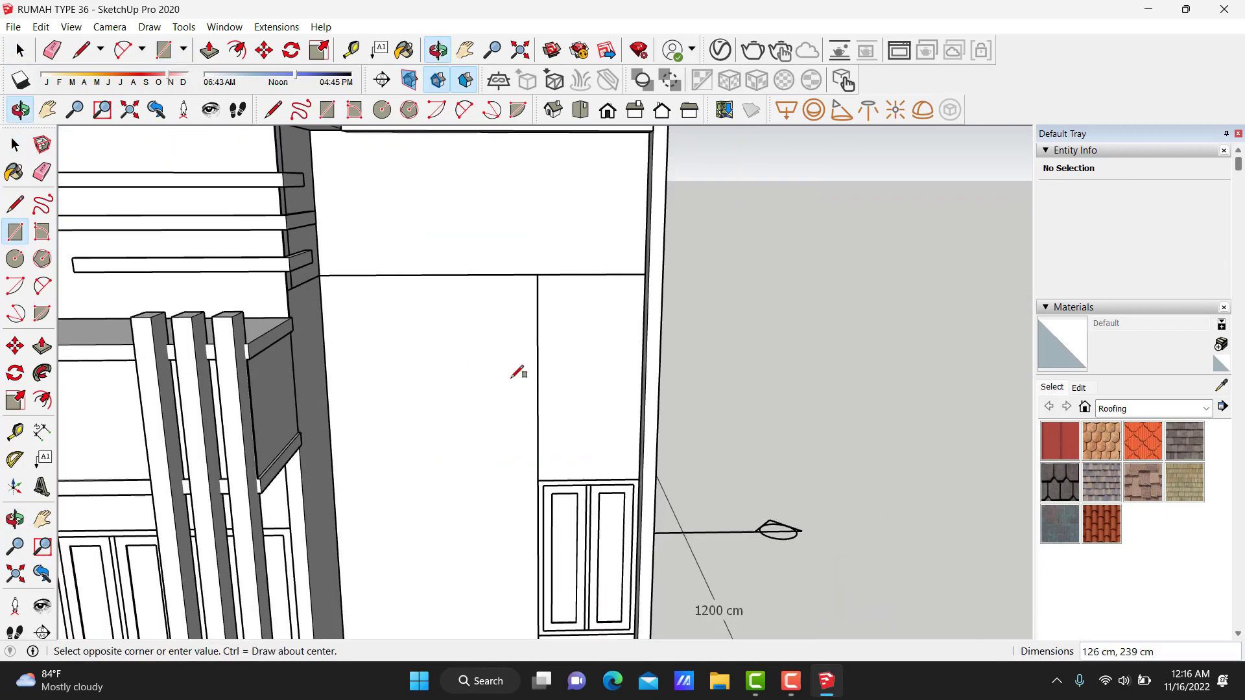
{"action": "left_click", "coordinate": [539, 272]}
{"action": "key", "text": "space"}
{"action": "key", "text": "p"}
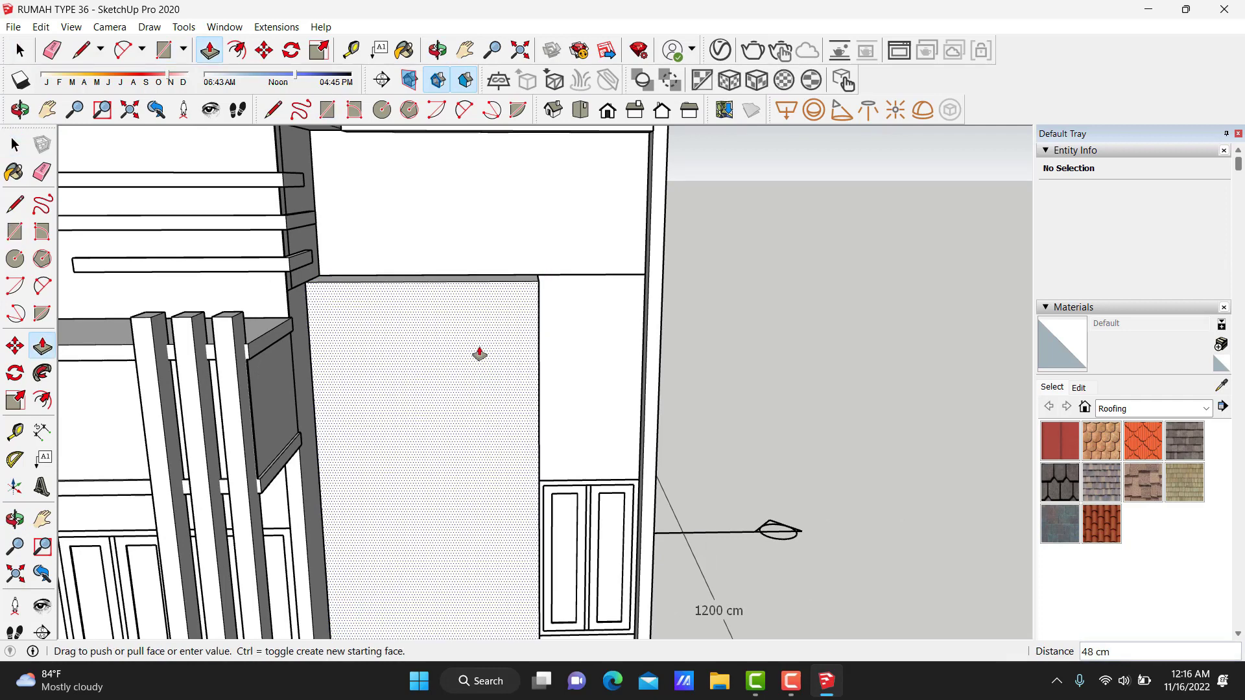
{"action": "left_click_drag", "start_coordinate": [479, 353], "coordinate": [479, 364]}
{"action": "type", "text": "5"}
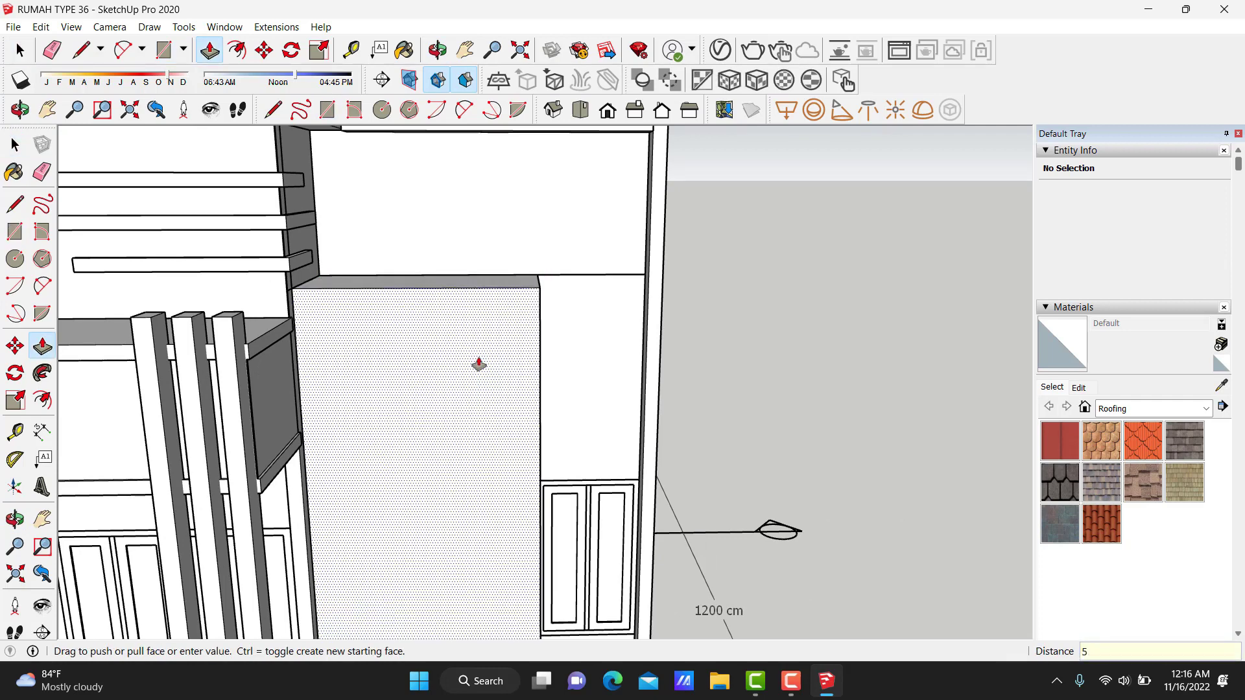
{"action": "key", "text": "Return"}
Make the 5 cm wall panel its own group.
{"action": "key", "text": "space"}
{"action": "scroll", "coordinate": [500, 324], "scroll_direction": "up", "scroll_amount": 3}
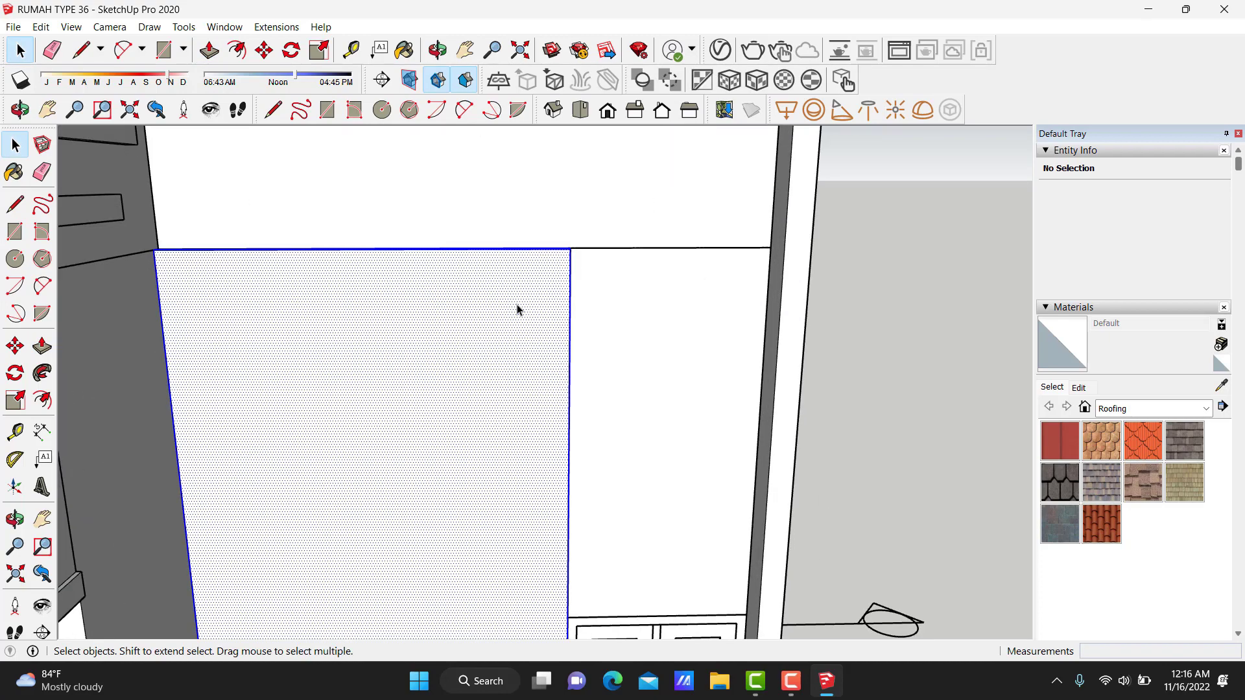
{"action": "right_click", "coordinate": [518, 310]}
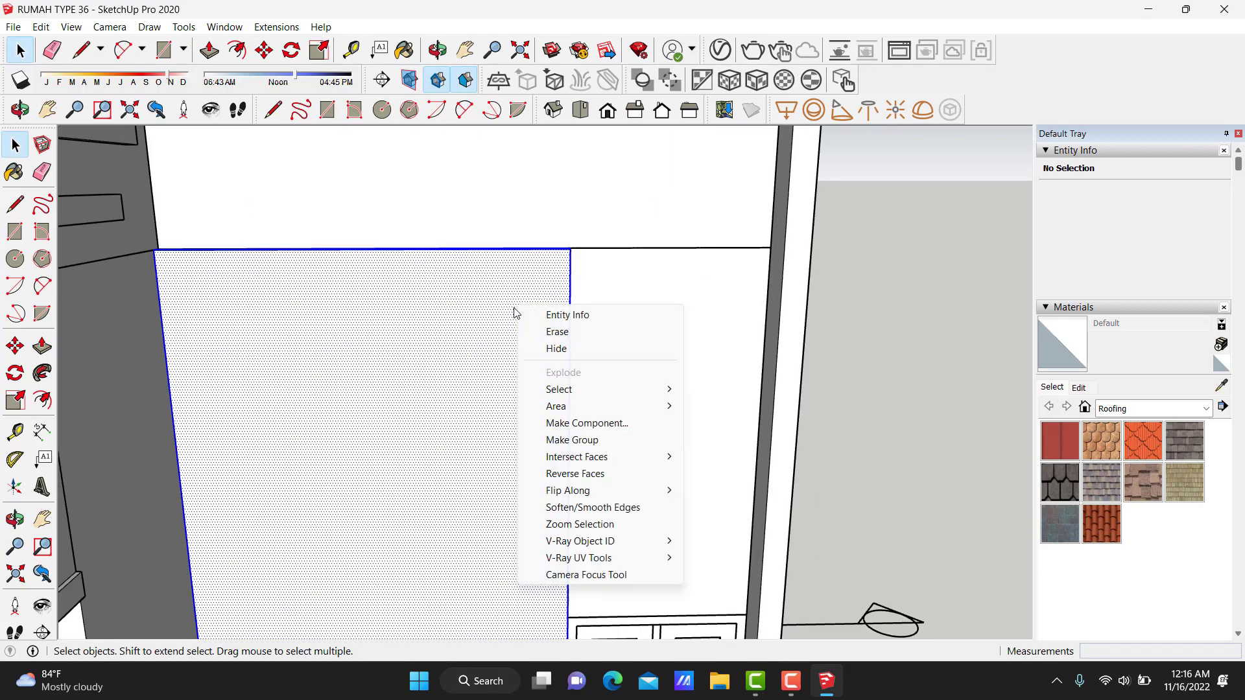
{"action": "left_click", "coordinate": [586, 441]}
{"action": "scroll", "coordinate": [532, 292], "scroll_direction": "up", "scroll_amount": 3}
{"action": "scroll", "coordinate": [519, 319], "scroll_direction": "up", "scroll_amount": 2}
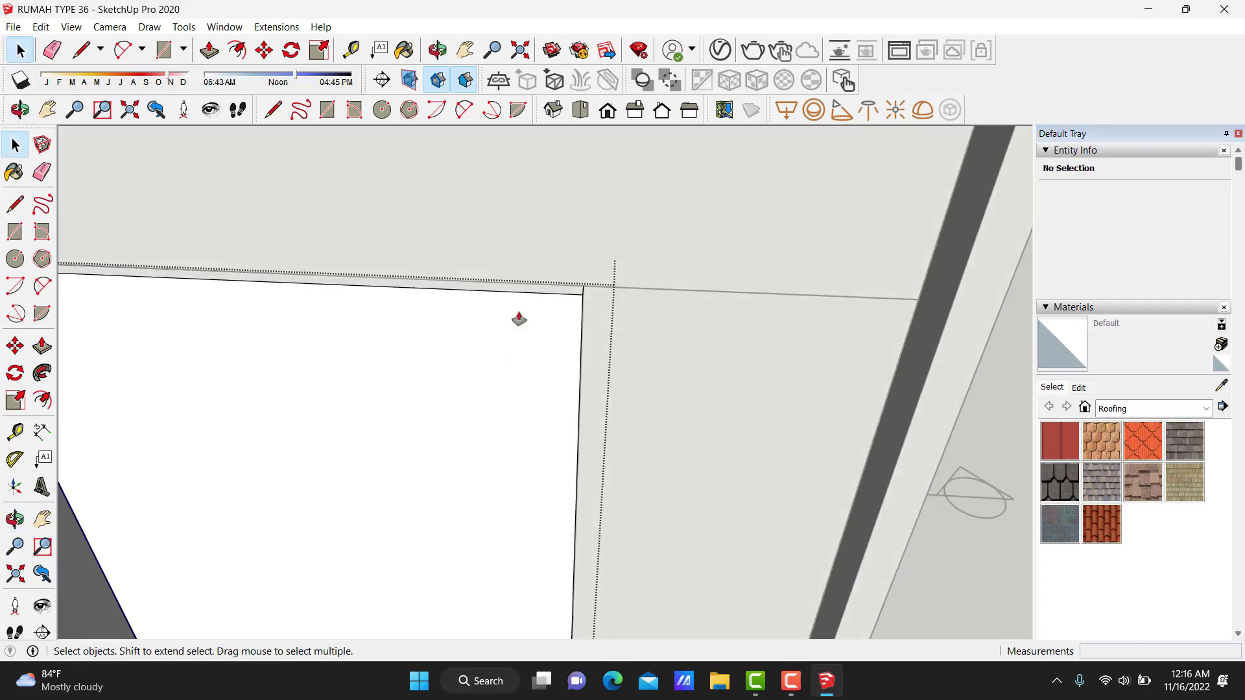
Push/Pull a face near the door to extend it.
{"action": "key", "text": "p"}
{"action": "left_click", "coordinate": [524, 295]}
{"action": "scroll", "coordinate": [525, 285], "scroll_direction": "down", "scroll_amount": 5}
{"action": "mouse_move", "coordinate": [525, 278]}
{"action": "middle_mouse_down"}
{"action": "mouse_move", "coordinate": [529, 266]}
{"action": "mouse_move", "coordinate": [633, 242]}
{"action": "middle_mouse_up"}
{"action": "left_click", "coordinate": [647, 208]}
{"action": "key", "text": "space"}
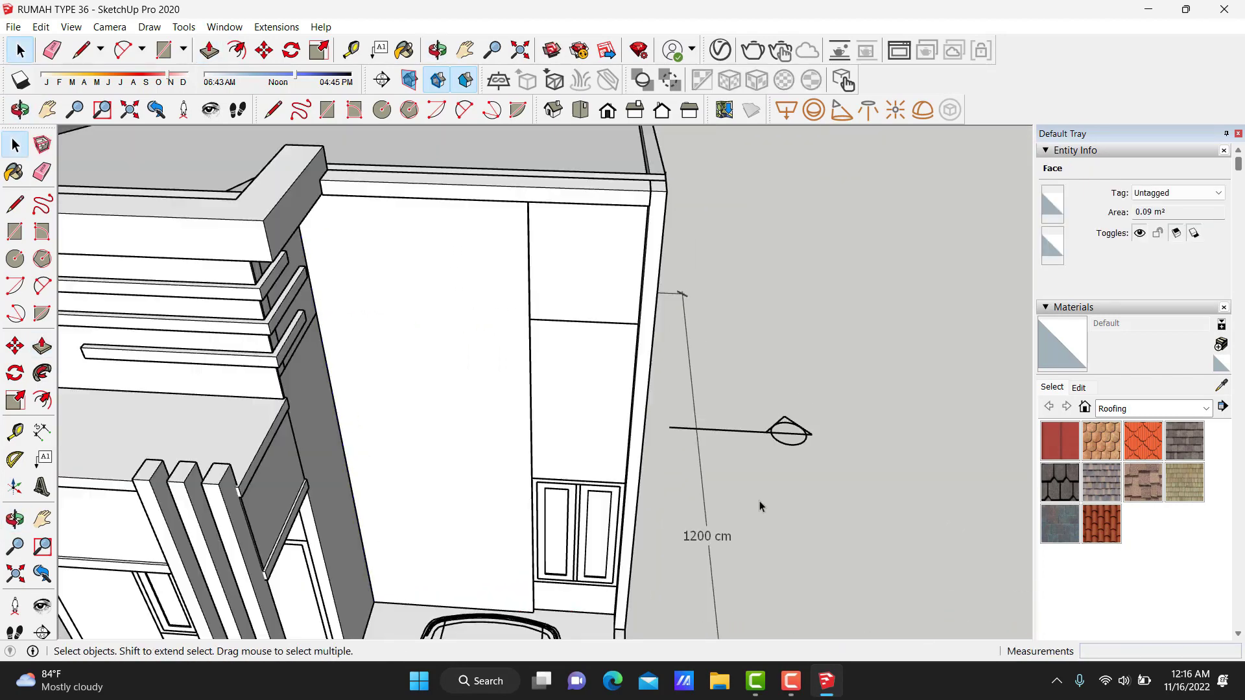
{"action": "left_click", "coordinate": [760, 505]}
Thicken the door's thin side face by 1 cm.
{"action": "middle_click_drag", "start_coordinate": [749, 511], "coordinate": [493, 483]}
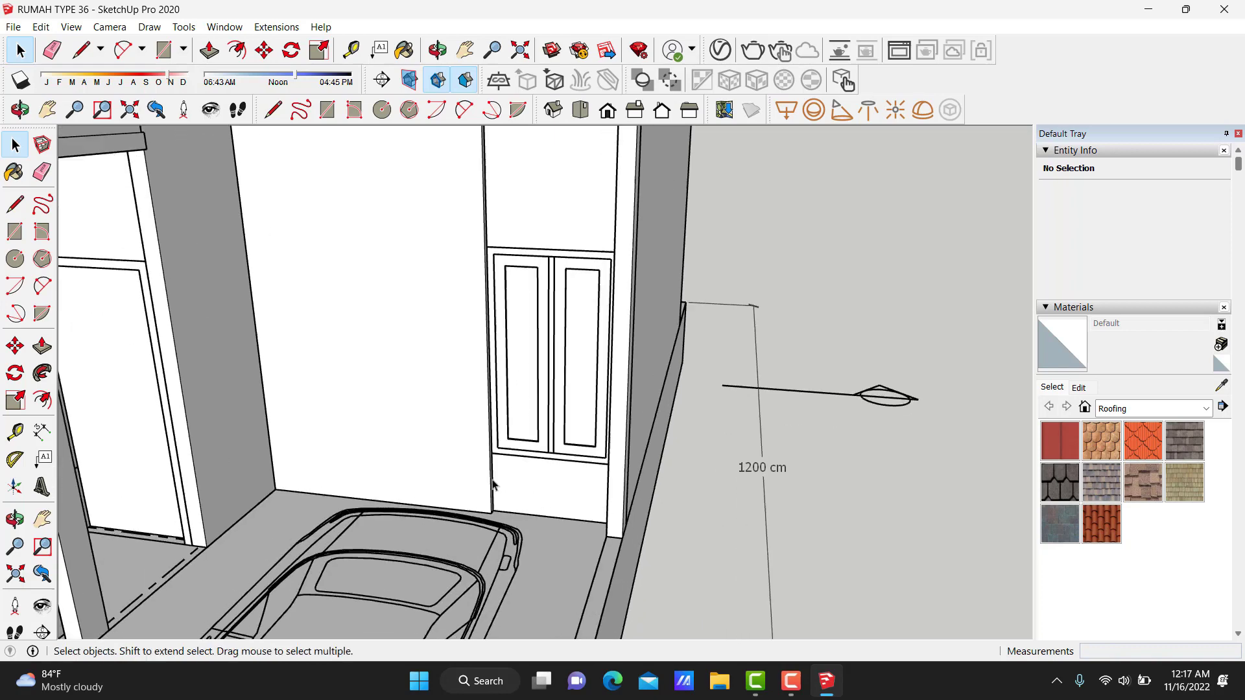
{"action": "scroll", "coordinate": [493, 483], "scroll_direction": "up", "scroll_amount": 3}
{"action": "scroll", "coordinate": [518, 508], "scroll_direction": "up", "scroll_amount": 3}
{"action": "scroll", "coordinate": [492, 518], "scroll_direction": "up", "scroll_amount": 2}
{"action": "key", "text": "p"}
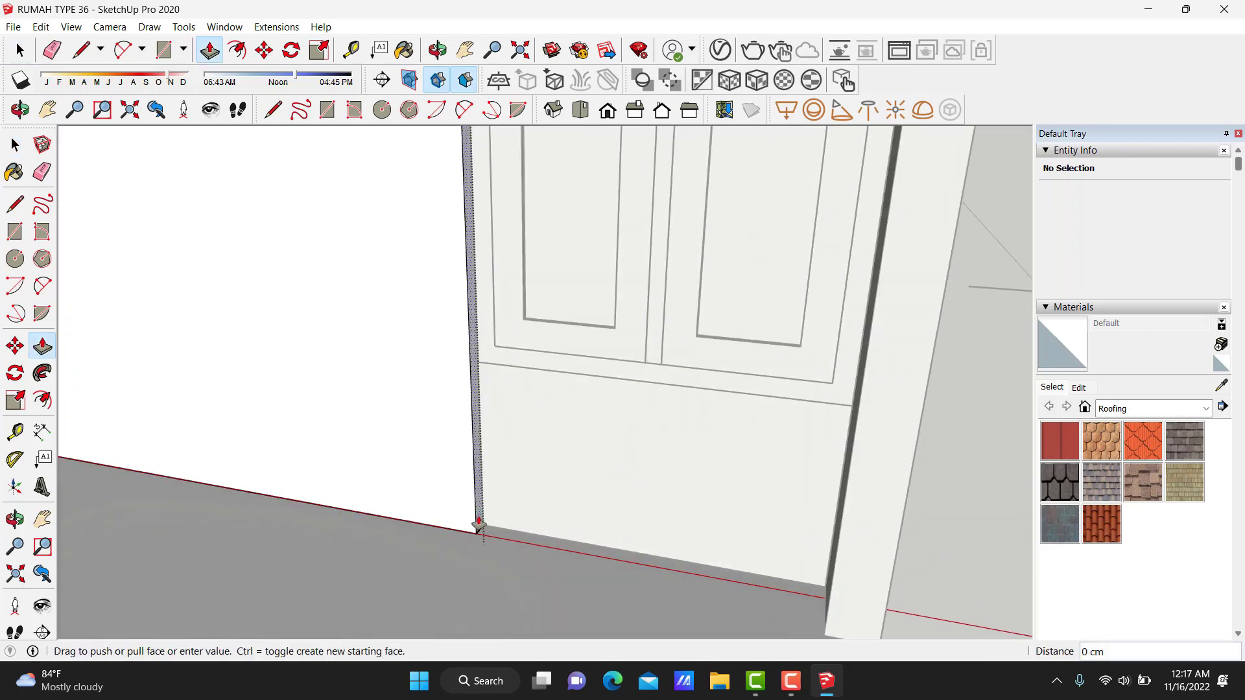
{"action": "left_click", "coordinate": [479, 524]}
{"action": "type", "text": "1"}
{"action": "key", "text": "Return"}
{"action": "key", "text": "space"}
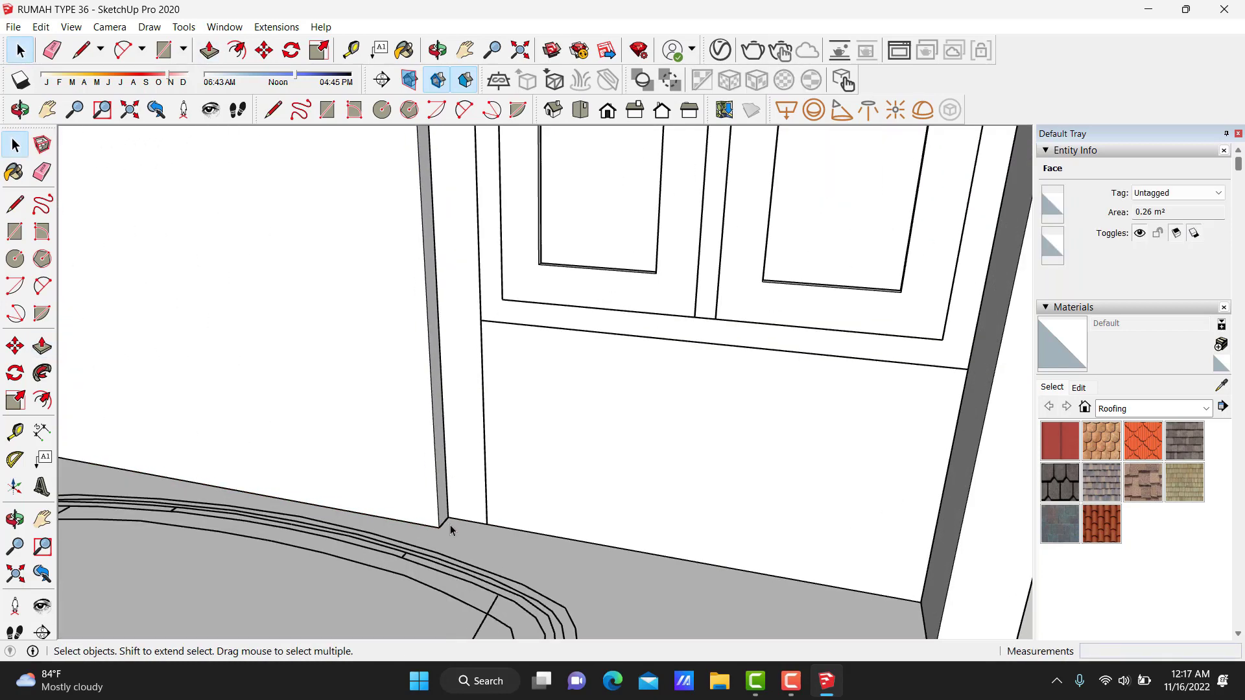
Start a roughly 23 by 158 cm rectangle beside the double doors.
{"action": "key", "text": "r"}
{"action": "left_click", "coordinate": [448, 514]}
{"action": "middle_click_drag", "start_coordinate": [463, 452], "coordinate": [522, 458]}
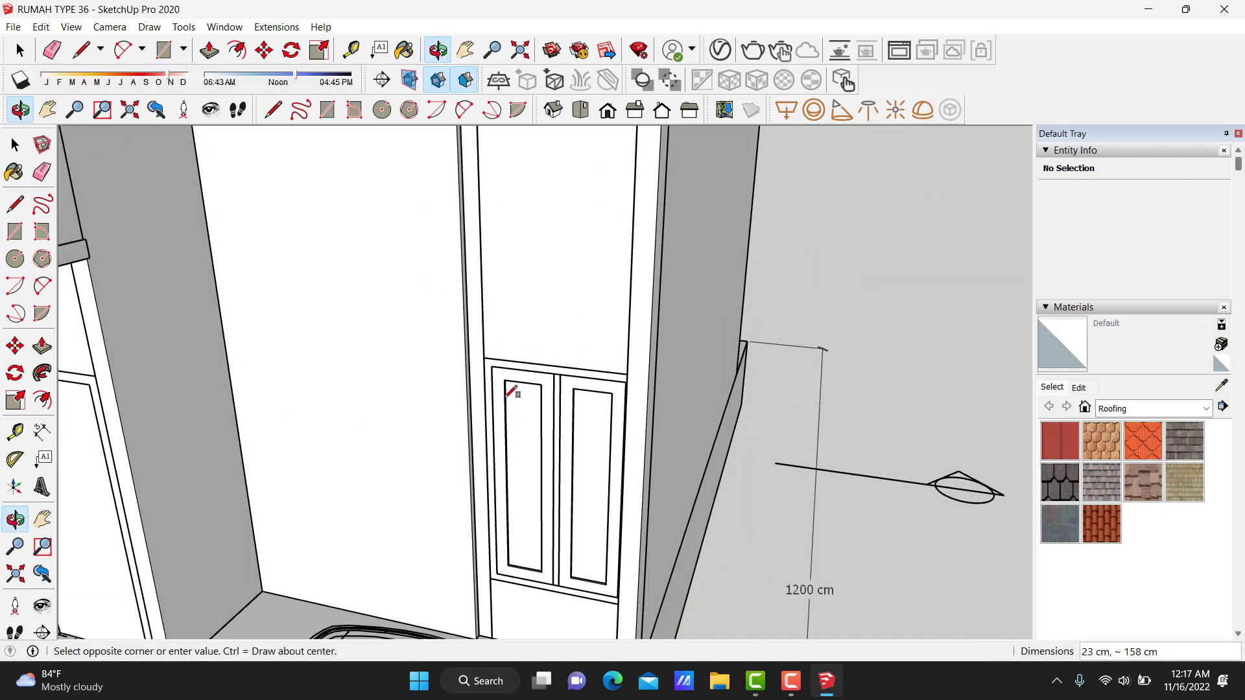
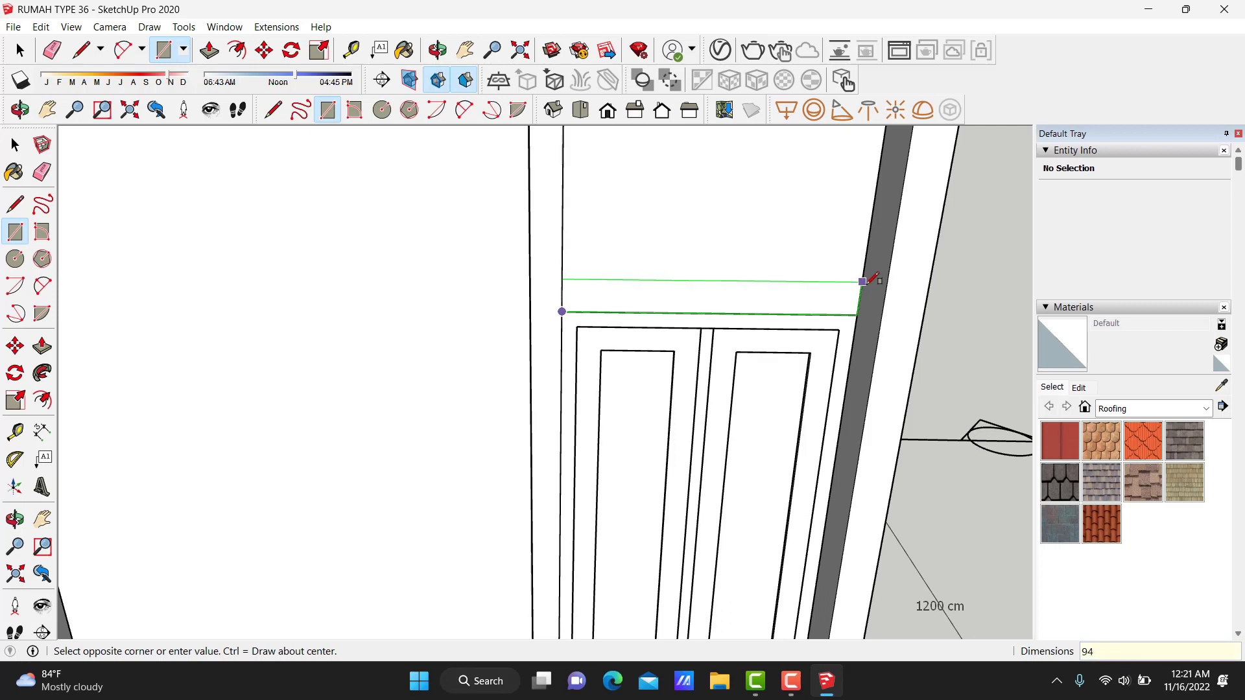
Finish the shelf rectangle above the doors and extrude it into a thin slab.
{"action": "left_click", "coordinate": [863, 282]}
{"action": "key", "text": "space"}
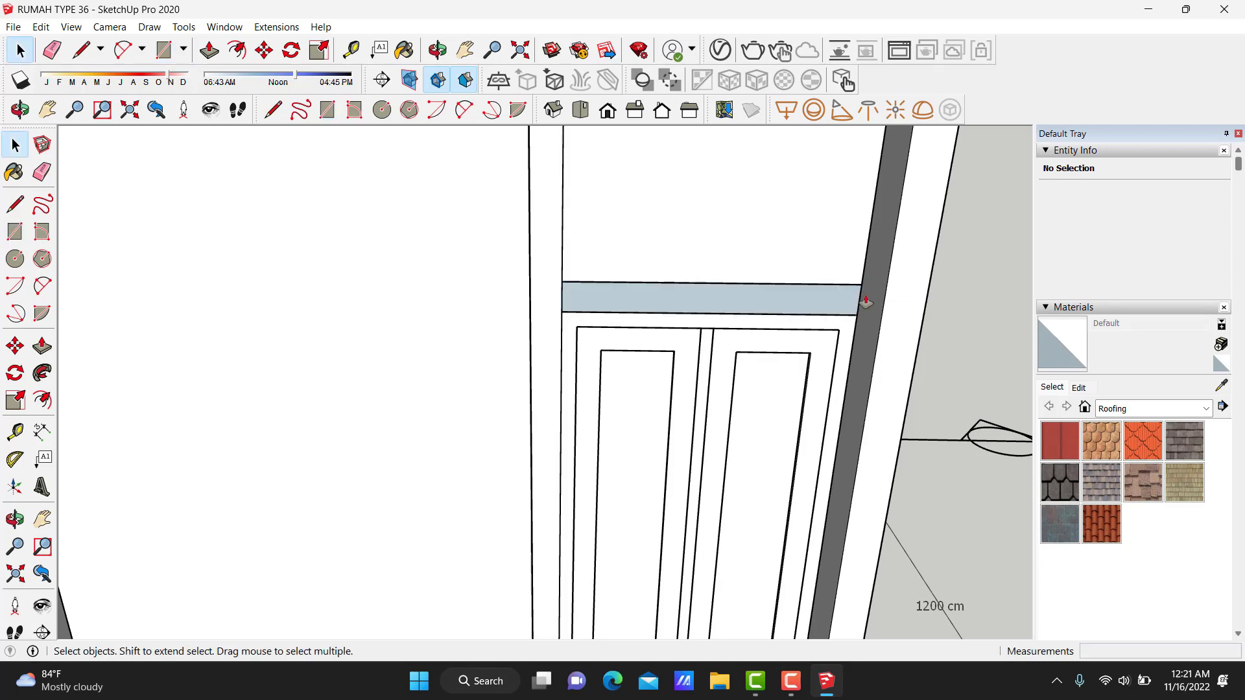
{"action": "key", "text": "p"}
{"action": "double_click", "coordinate": [829, 320]}
{"action": "type", "text": "60"}
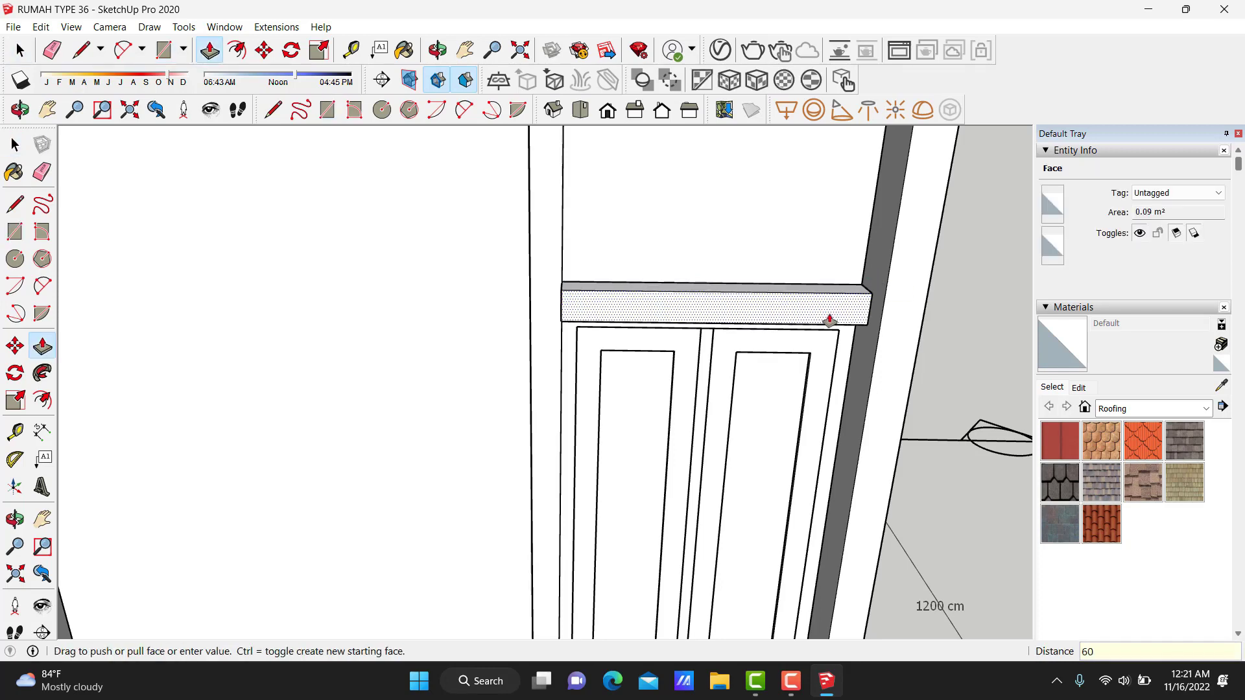
{"action": "key", "text": "Return"}
{"action": "key", "text": "space"}
Make the whole cabinet a group and move it 10 cm.
{"action": "triple_click", "coordinate": [830, 318]}
{"action": "right_click", "coordinate": [830, 318]}
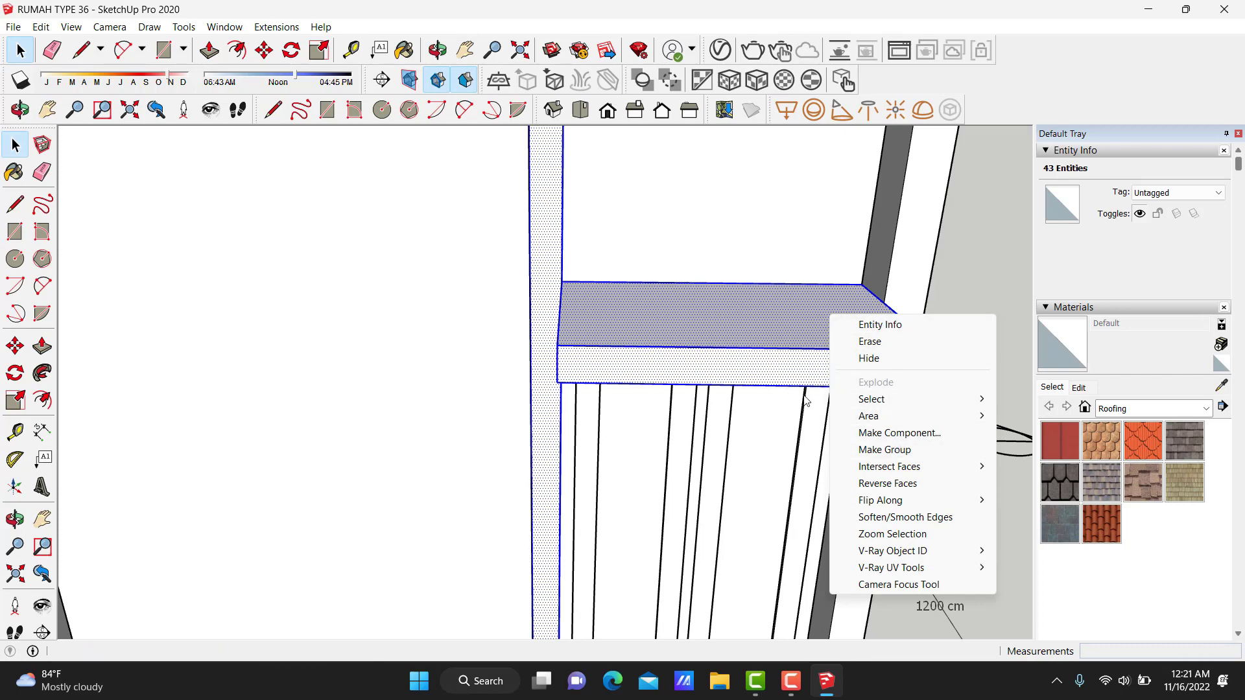
{"action": "left_click", "coordinate": [899, 454]}
{"action": "scroll", "coordinate": [716, 300], "scroll_direction": "down", "scroll_amount": 2}
{"action": "scroll", "coordinate": [716, 300], "scroll_direction": "down", "scroll_amount": 3}
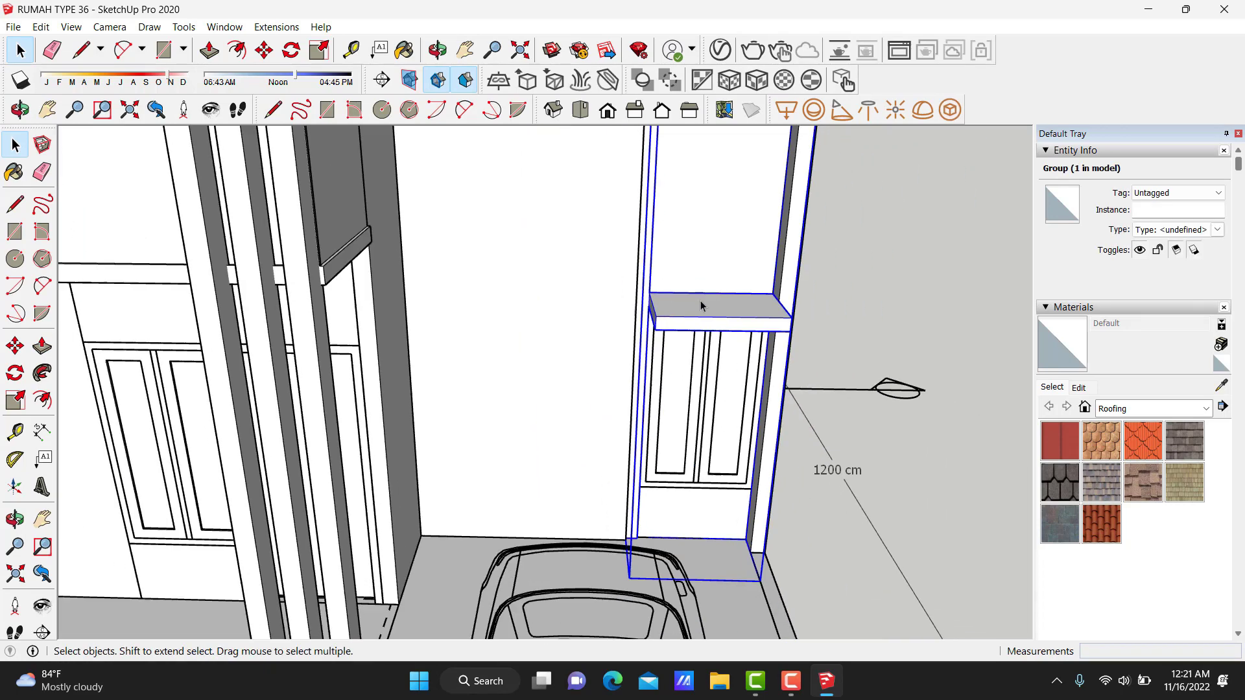
{"action": "scroll", "coordinate": [718, 276], "scroll_direction": "down", "scroll_amount": 1}
{"action": "type", "text": "10"}
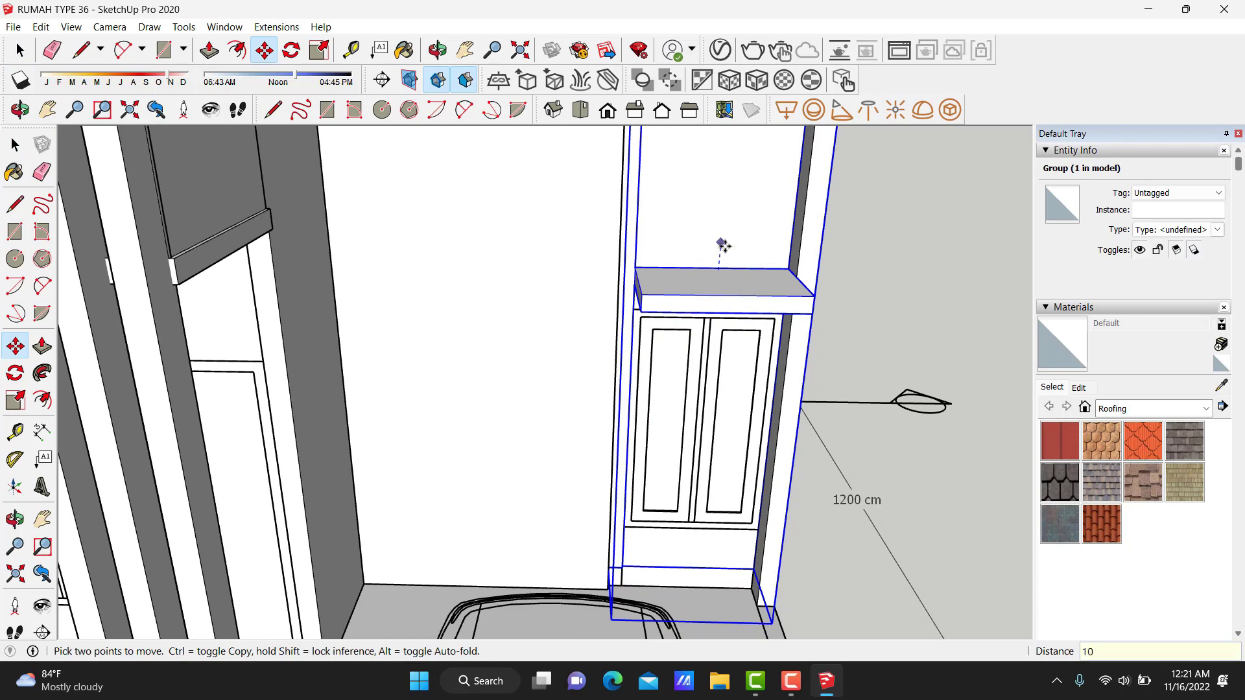
{"action": "key", "text": "Return"}
{"action": "key", "text": "space"}
{"action": "scroll", "coordinate": [662, 543], "scroll_direction": "up", "scroll_amount": 3}
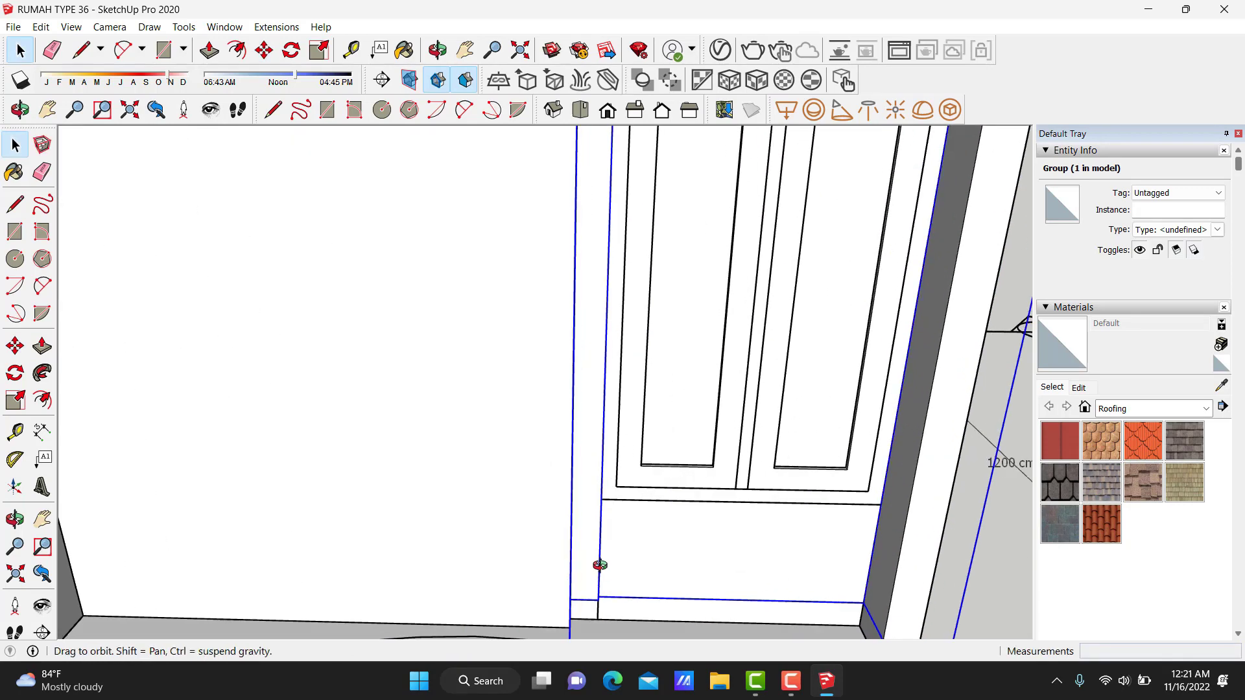
{"action": "scroll", "coordinate": [559, 487], "scroll_direction": "up", "scroll_amount": 3}
Extend the cabinet's bottom face downward, then return to the front view.
{"action": "left_click", "coordinate": [553, 539]}
{"action": "middle_click_drag", "start_coordinate": [552, 540], "coordinate": [448, 398]}
{"action": "key", "text": "p"}
{"action": "left_click", "coordinate": [471, 421]}
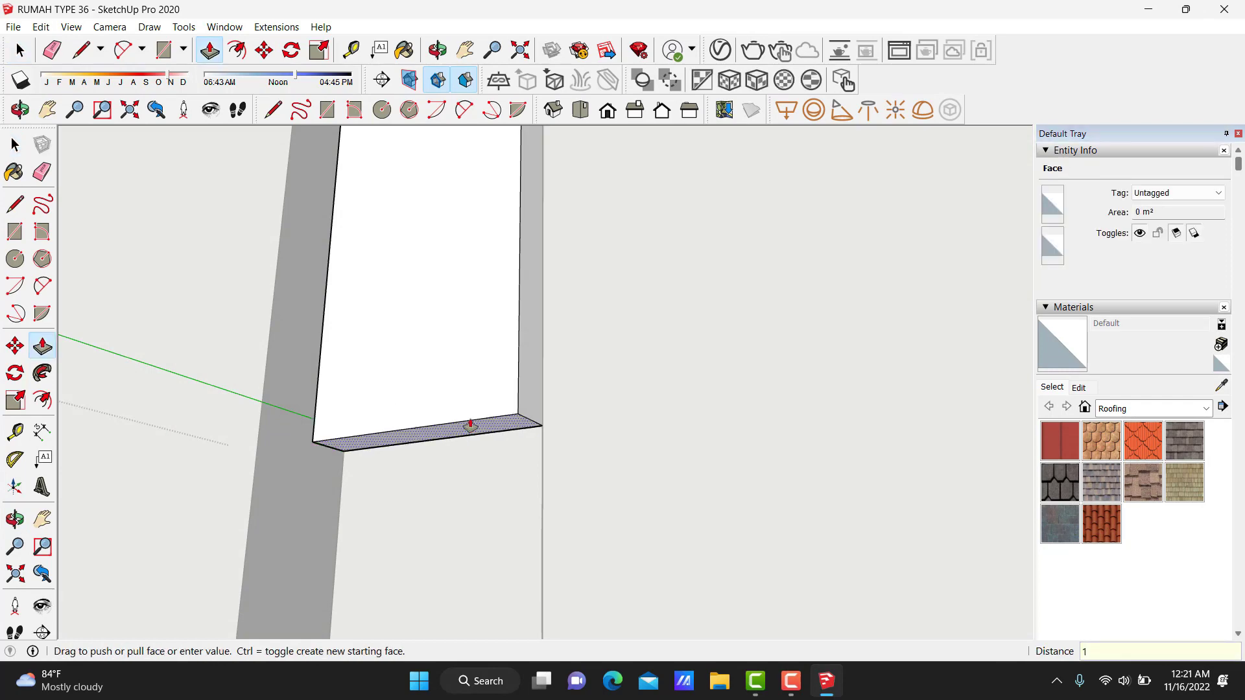
{"action": "double_click", "coordinate": [471, 421]}
{"action": "key", "text": "space"}
{"action": "scroll", "coordinate": [662, 247], "scroll_direction": "up", "scroll_amount": 5}
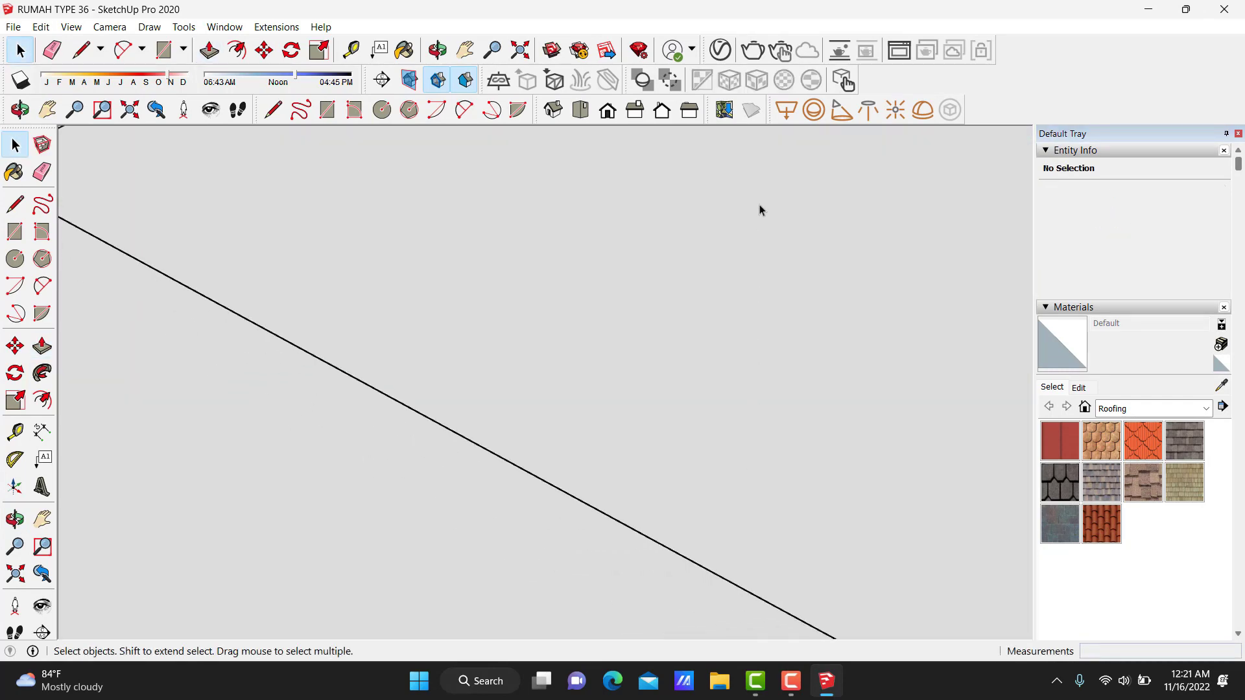
{"action": "left_click", "coordinate": [611, 114]}
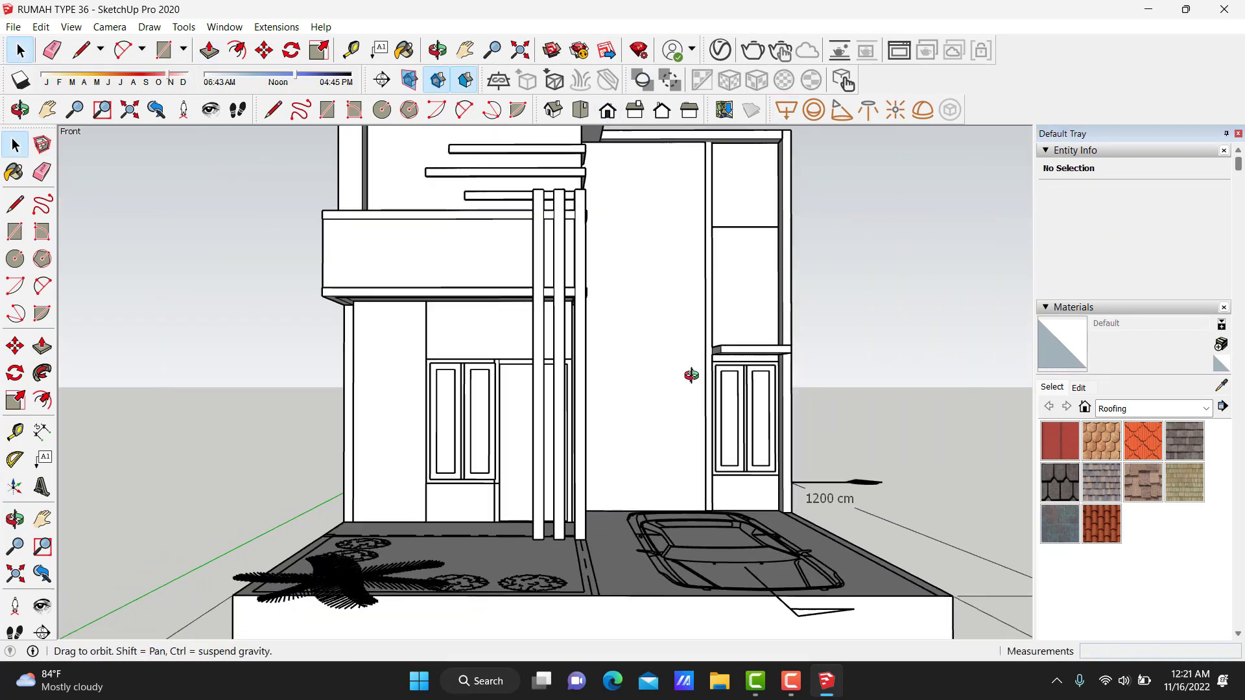
Draw a rectangular strip along the planter's left edge.
{"action": "middle_click_drag", "start_coordinate": [690, 375], "coordinate": [712, 173]}
{"action": "scroll", "coordinate": [692, 342], "scroll_direction": "up", "scroll_amount": 5}
{"action": "mouse_move", "coordinate": [692, 342]}
{"action": "middle_mouse_down"}
{"action": "mouse_move", "coordinate": [639, 258]}
{"action": "mouse_move", "coordinate": [547, 359]}
{"action": "mouse_move", "coordinate": [845, 428]}
{"action": "mouse_move", "coordinate": [894, 409]}
{"action": "mouse_move", "coordinate": [1006, 270]}
{"action": "mouse_move", "coordinate": [675, 247]}
{"action": "mouse_move", "coordinate": [554, 257]}
{"action": "mouse_move", "coordinate": [551, 330]}
{"action": "mouse_move", "coordinate": [704, 412]}
{"action": "mouse_move", "coordinate": [725, 348]}
{"action": "mouse_move", "coordinate": [536, 431]}
{"action": "mouse_move", "coordinate": [512, 464]}
{"action": "mouse_move", "coordinate": [544, 406]}
{"action": "mouse_move", "coordinate": [732, 365]}
{"action": "mouse_move", "coordinate": [392, 534]}
{"action": "mouse_move", "coordinate": [389, 520]}
{"action": "mouse_move", "coordinate": [462, 481]}
{"action": "middle_mouse_up"}
{"action": "scroll", "coordinate": [548, 353], "scroll_direction": "down", "scroll_amount": 3}
{"action": "key", "text": "space"}
{"action": "key", "text": "r"}
{"action": "scroll", "coordinate": [456, 483], "scroll_direction": "up", "scroll_amount": 2}
{"action": "middle_click_drag", "start_coordinate": [556, 402], "coordinate": [717, 411]}
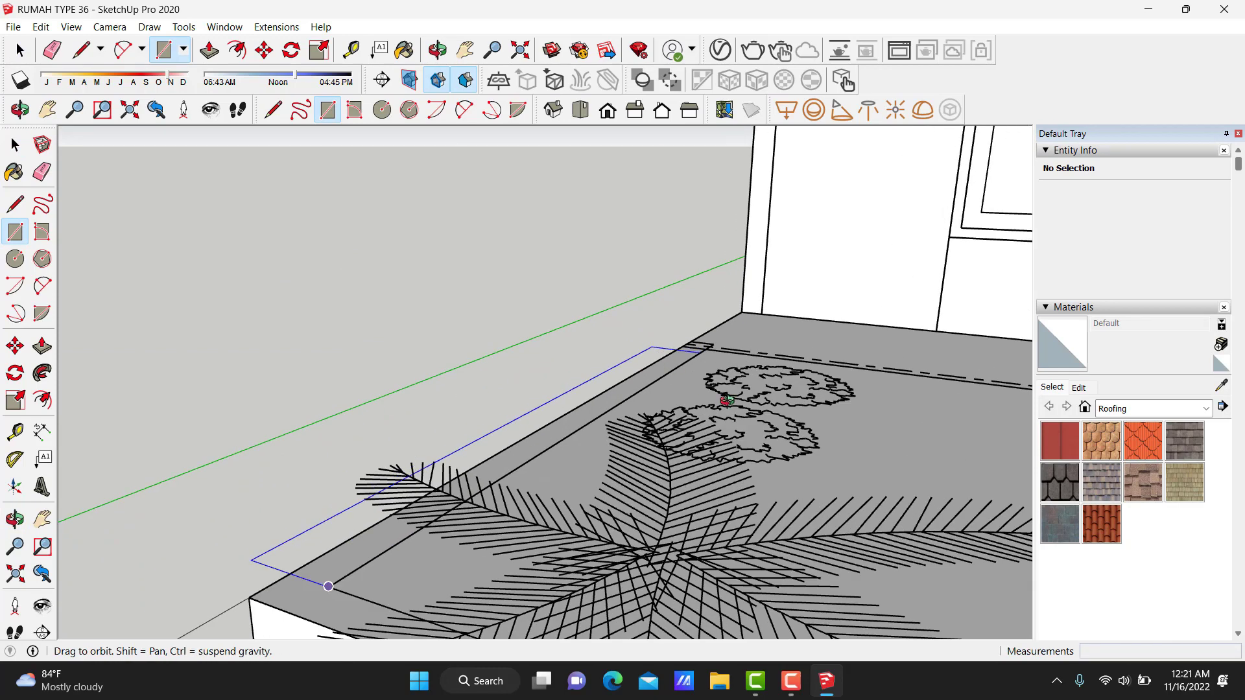
{"action": "scroll", "coordinate": [809, 347], "scroll_direction": "up", "scroll_amount": 3}
{"action": "middle_click_drag", "start_coordinate": [808, 347], "coordinate": [862, 302]}
Raise the edge strip into a tall side wall.
{"action": "key", "text": "space"}
{"action": "scroll", "coordinate": [830, 331], "scroll_direction": "down", "scroll_amount": 3}
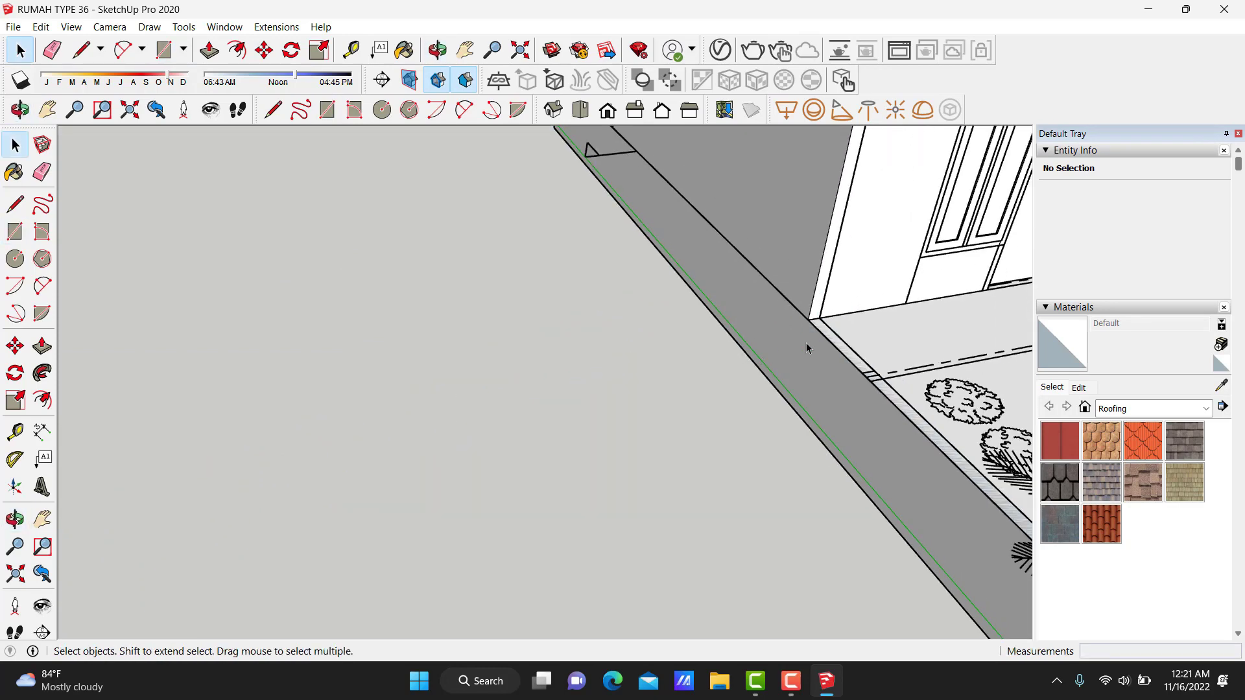
{"action": "key", "text": "p"}
{"action": "left_click", "coordinate": [847, 353]}
{"action": "scroll", "coordinate": [728, 339], "scroll_direction": "down", "scroll_amount": 2}
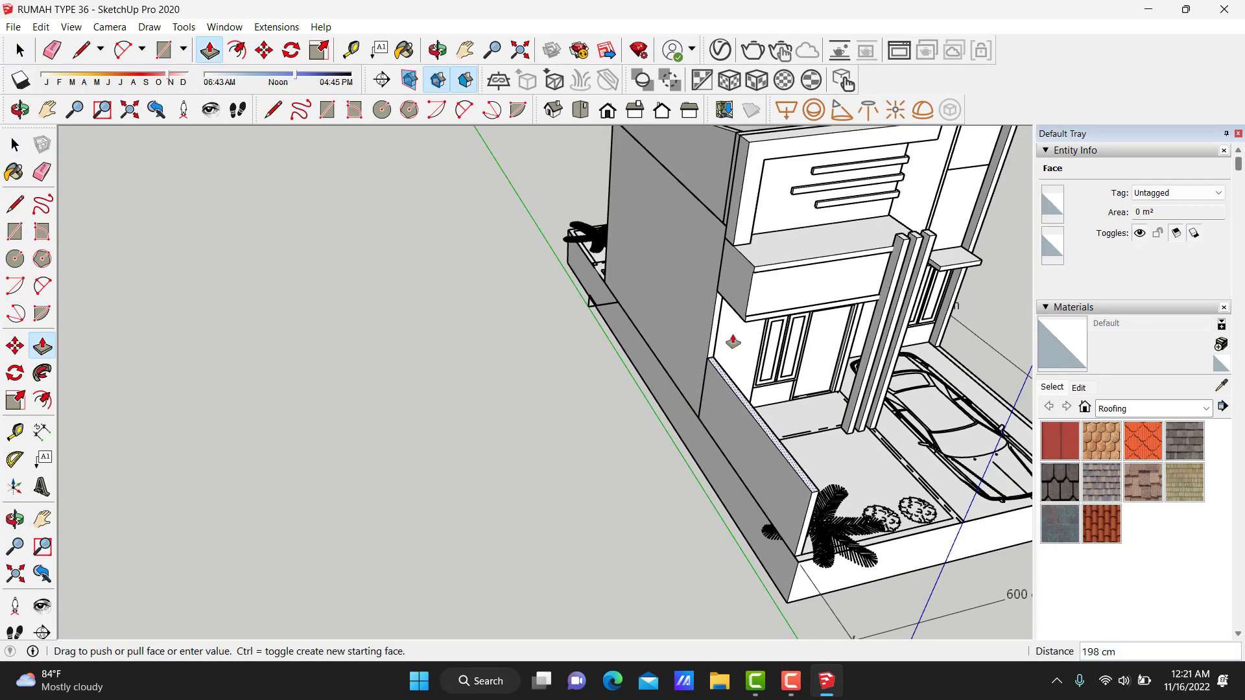
{"action": "scroll", "coordinate": [741, 325], "scroll_direction": "up", "scroll_amount": 2}
{"action": "left_click", "coordinate": [742, 319]}
{"action": "scroll", "coordinate": [695, 349], "scroll_direction": "up", "scroll_amount": 1}
{"action": "mouse_move", "coordinate": [695, 349]}
{"action": "middle_mouse_down"}
{"action": "mouse_move", "coordinate": [778, 422]}
{"action": "mouse_move", "coordinate": [492, 315]}
{"action": "middle_mouse_up"}
{"action": "scroll", "coordinate": [457, 316], "scroll_direction": "up", "scroll_amount": 2}
Cut a sloped top with a diagonal line to the top corner, removing the upper triangle.
{"action": "key", "text": "space"}
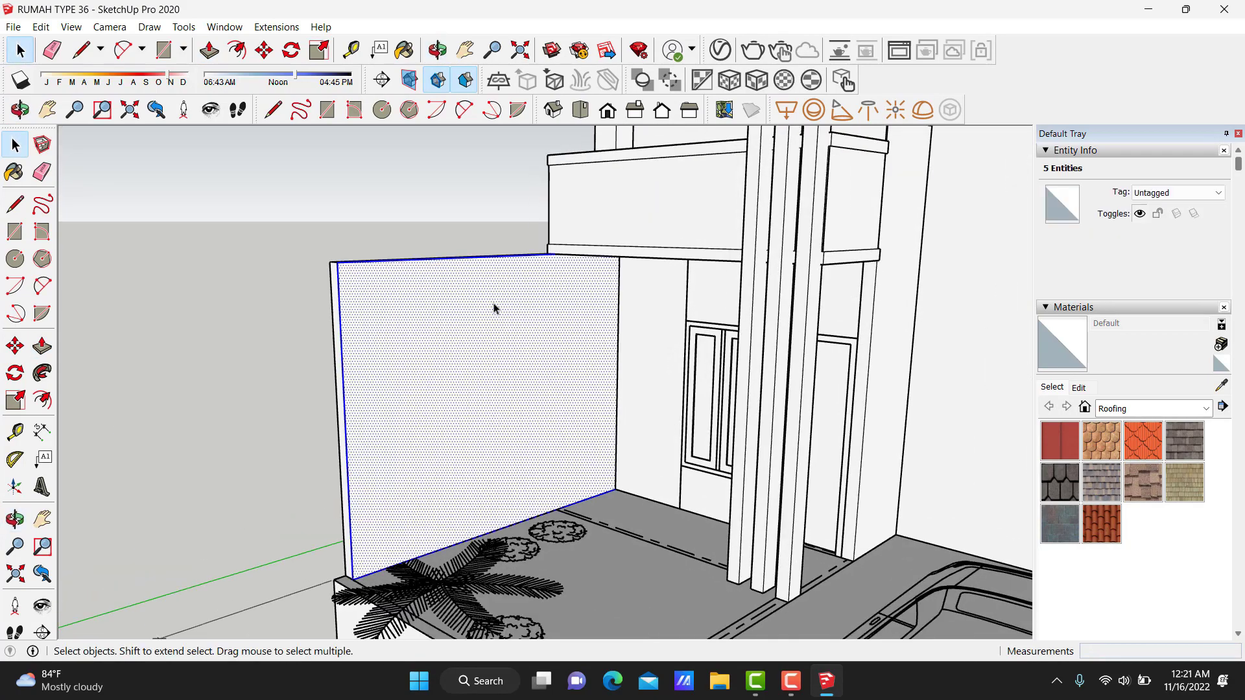
{"action": "left_click", "coordinate": [354, 577]}
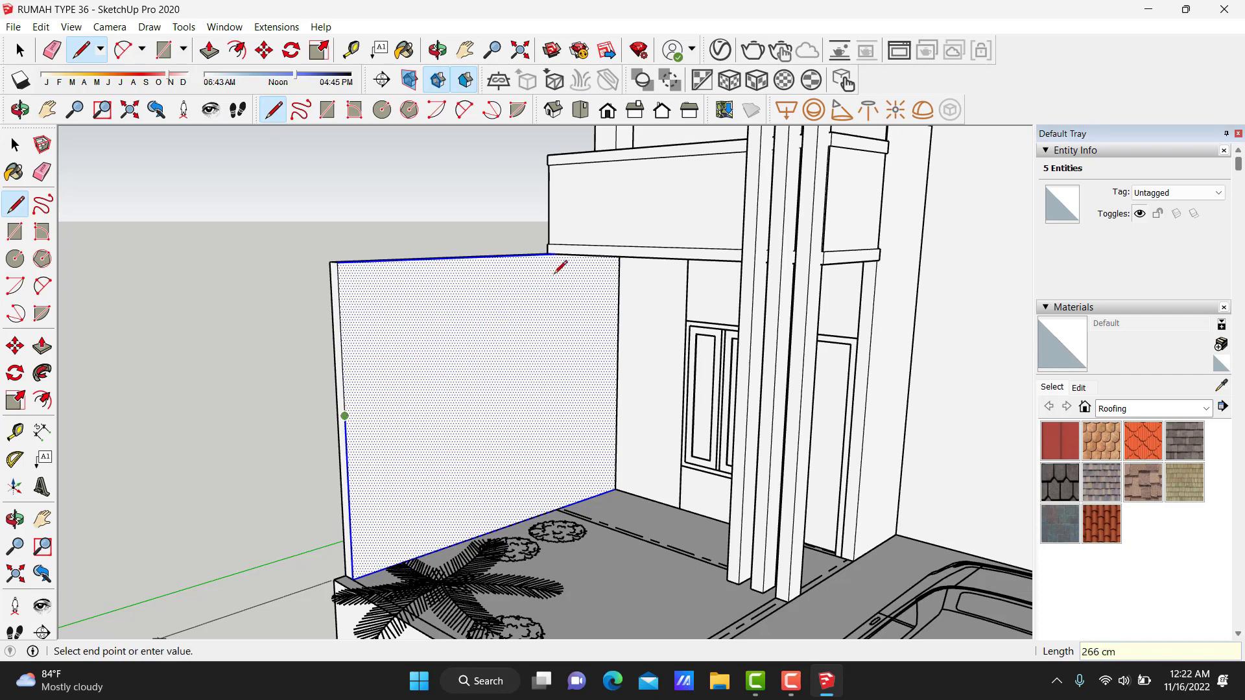
{"action": "scroll", "coordinate": [556, 270], "scroll_direction": "up", "scroll_amount": 5}
{"action": "scroll", "coordinate": [555, 246], "scroll_direction": "up", "scroll_amount": 2}
{"action": "mouse_move", "coordinate": [553, 243]}
{"action": "middle_mouse_down"}
{"action": "mouse_move", "coordinate": [553, 292]}
{"action": "mouse_move", "coordinate": [480, 209]}
{"action": "mouse_move", "coordinate": [477, 183]}
{"action": "middle_mouse_up"}
{"action": "left_click", "coordinate": [481, 207]}
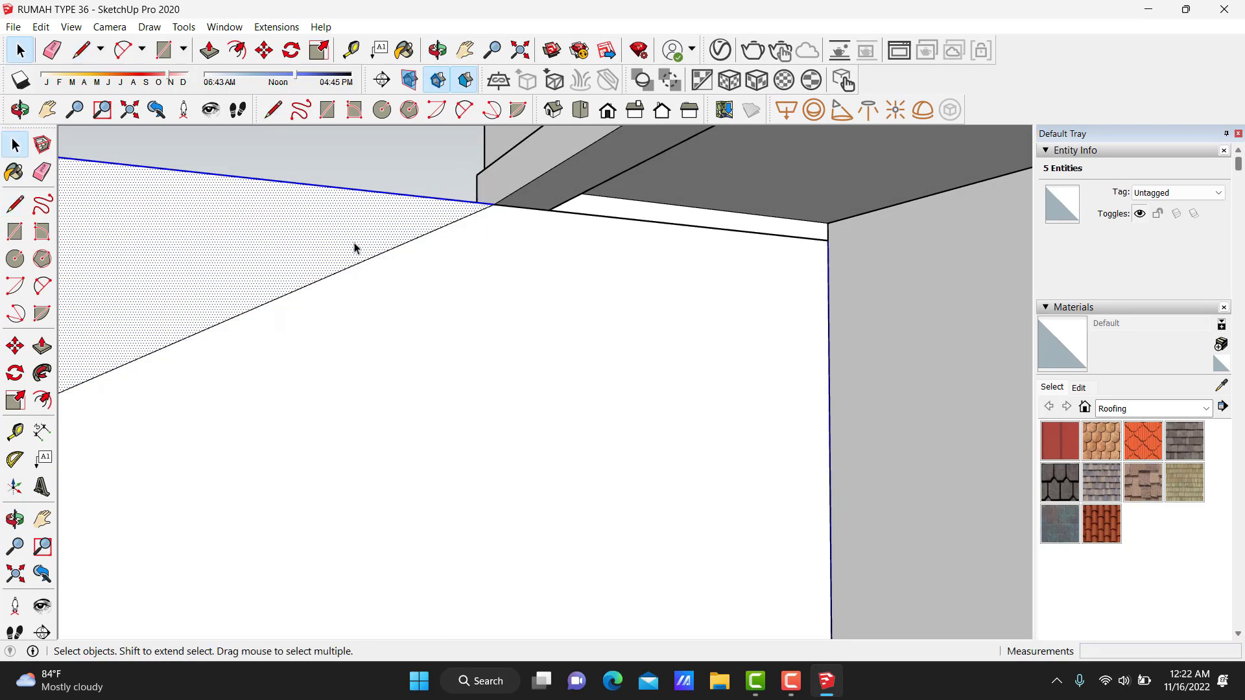
{"action": "key", "text": "p"}
{"action": "left_click", "coordinate": [311, 264]}
{"action": "key", "text": "space"}
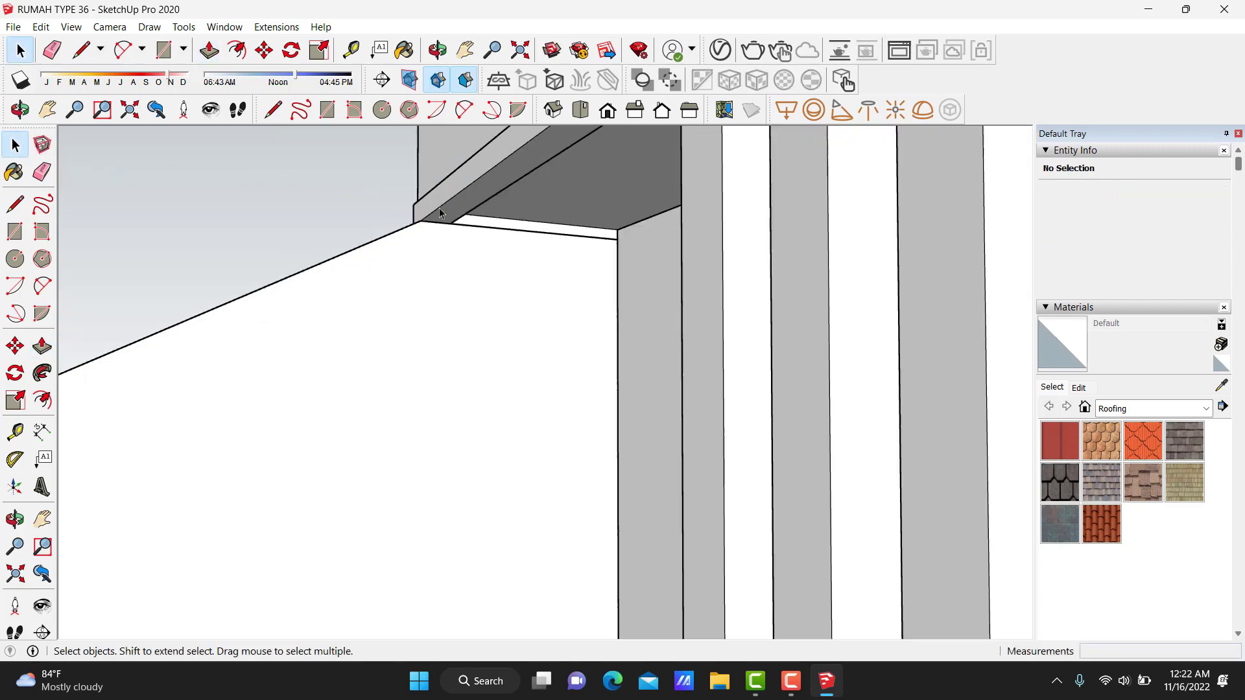
Make the sloped side wall a group.
{"action": "scroll", "coordinate": [286, 305], "scroll_direction": "down", "scroll_amount": 3}
{"action": "scroll", "coordinate": [394, 381], "scroll_direction": "down", "scroll_amount": 3}
{"action": "scroll", "coordinate": [393, 382], "scroll_direction": "down", "scroll_amount": 2}
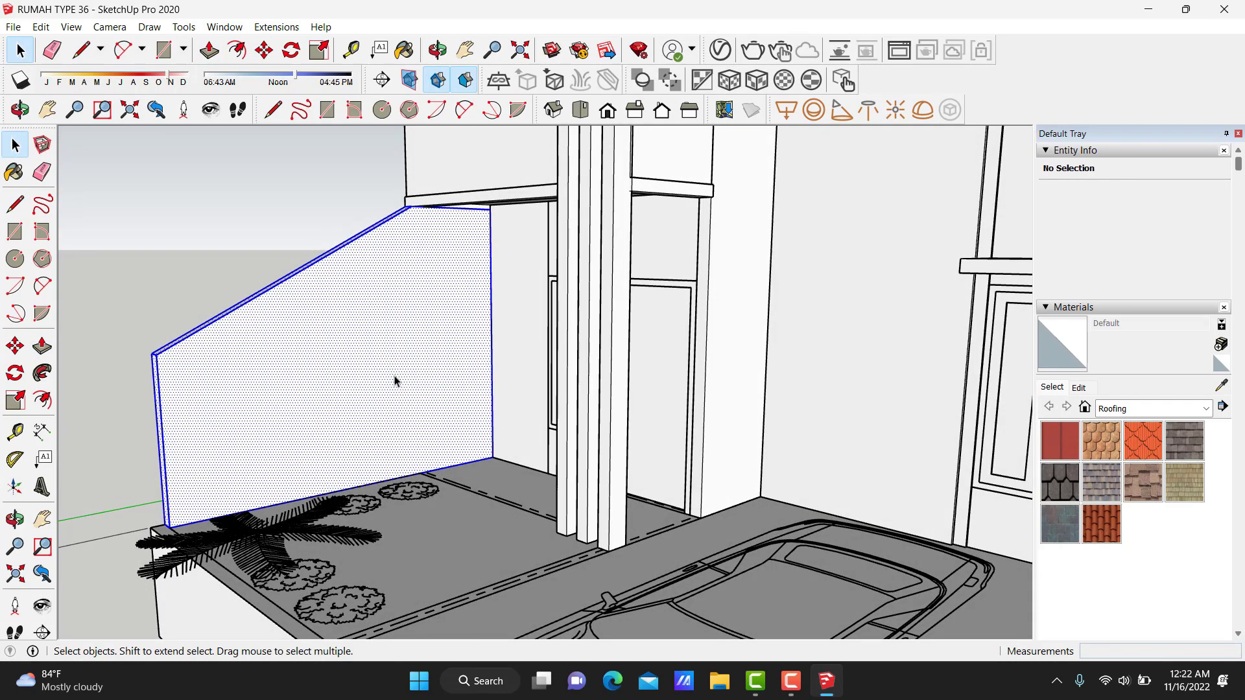
{"action": "right_click", "coordinate": [395, 381]}
{"action": "left_click", "coordinate": [462, 513]}
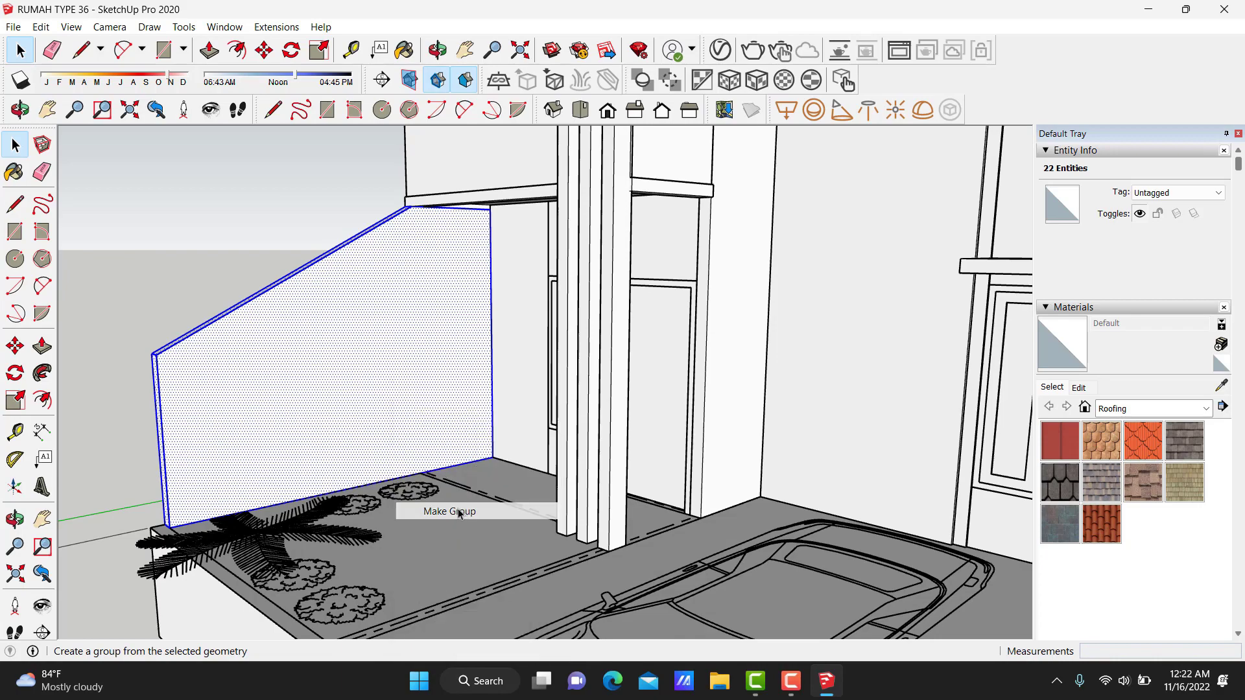
{"action": "mouse_move", "coordinate": [458, 509]}
{"action": "middle_mouse_down"}
{"action": "mouse_move", "coordinate": [405, 481]}
{"action": "mouse_move", "coordinate": [403, 411]}
{"action": "middle_mouse_up"}
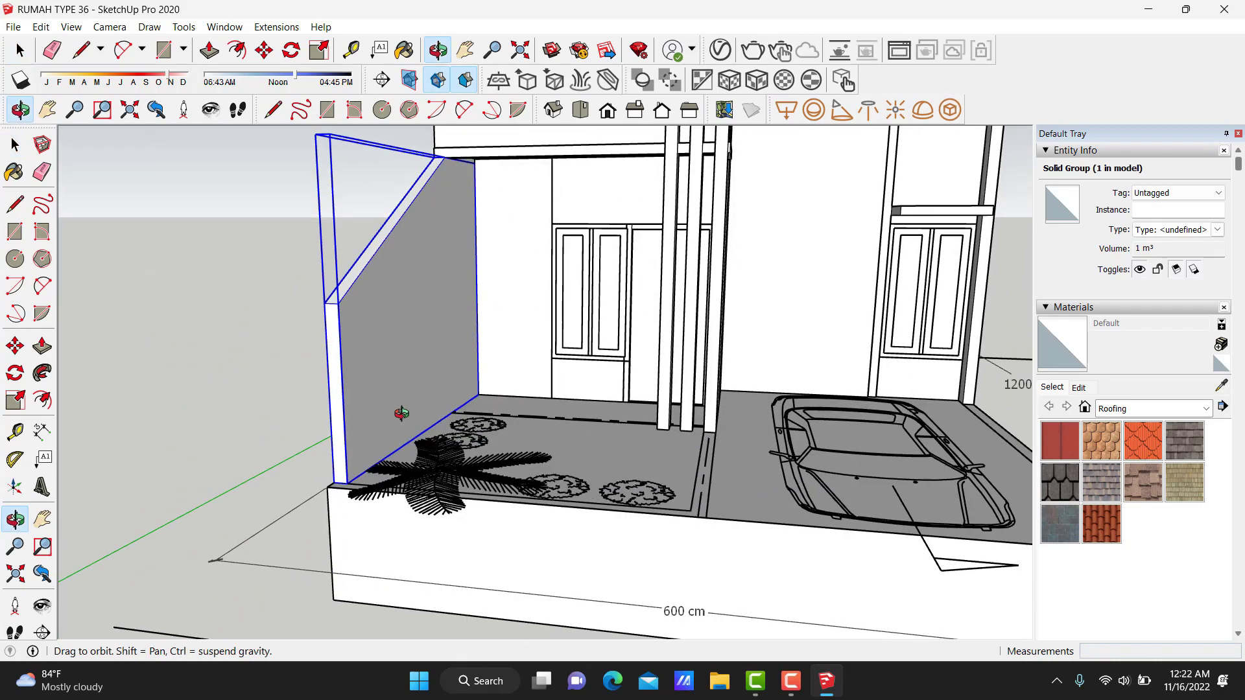
Draw a thin rectangular strip along the yard's front edge.
{"action": "scroll", "coordinate": [399, 535], "scroll_direction": "up", "scroll_amount": 2}
{"action": "scroll", "coordinate": [402, 537], "scroll_direction": "up", "scroll_amount": 2}
{"action": "key", "text": "r"}
{"action": "scroll", "coordinate": [930, 528], "scroll_direction": "up", "scroll_amount": 2}
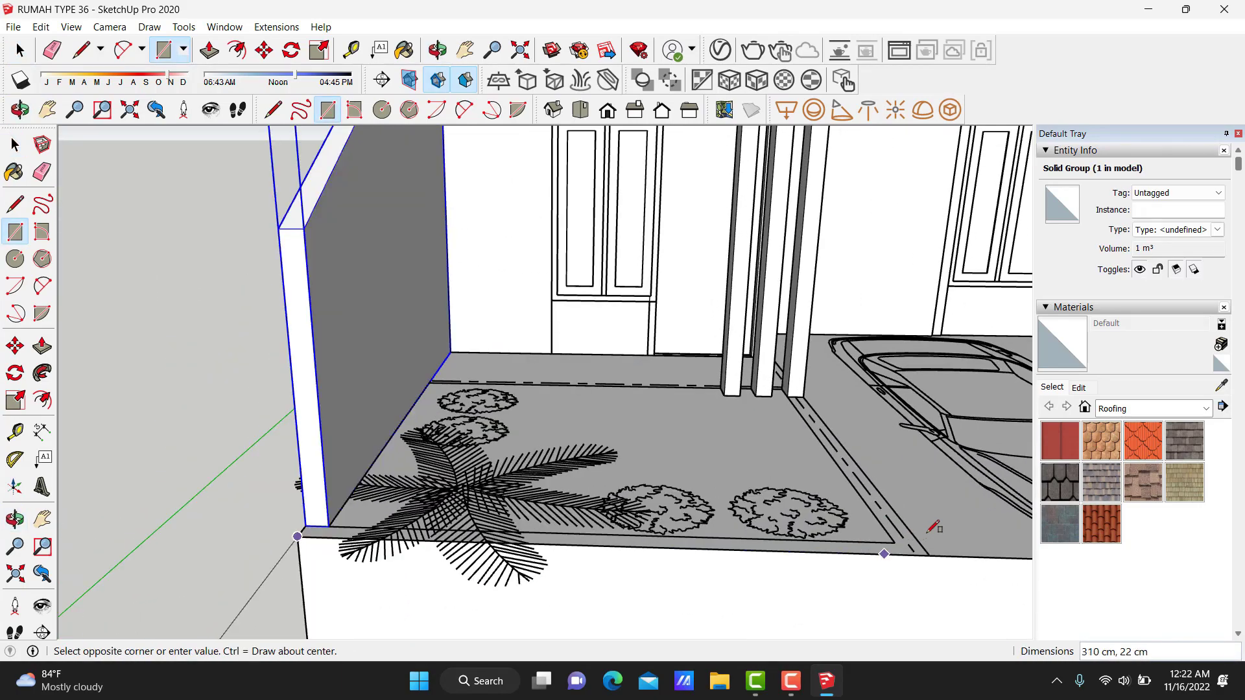
{"action": "scroll", "coordinate": [903, 536], "scroll_direction": "up", "scroll_amount": 1}
{"action": "scroll", "coordinate": [235, 536], "scroll_direction": "down", "scroll_amount": 2}
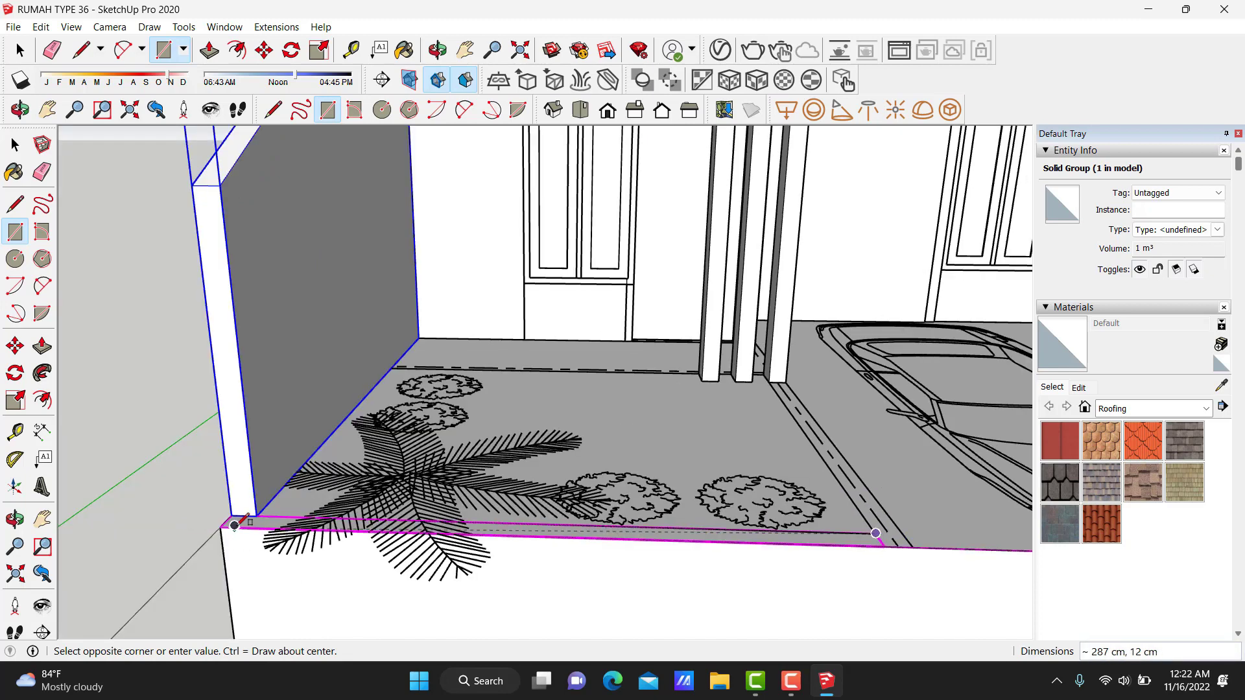
{"action": "left_click", "coordinate": [875, 533]}
{"action": "key", "text": "space"}
Raise the front-edge strip, then undo that extrusion.
{"action": "key", "text": "p"}
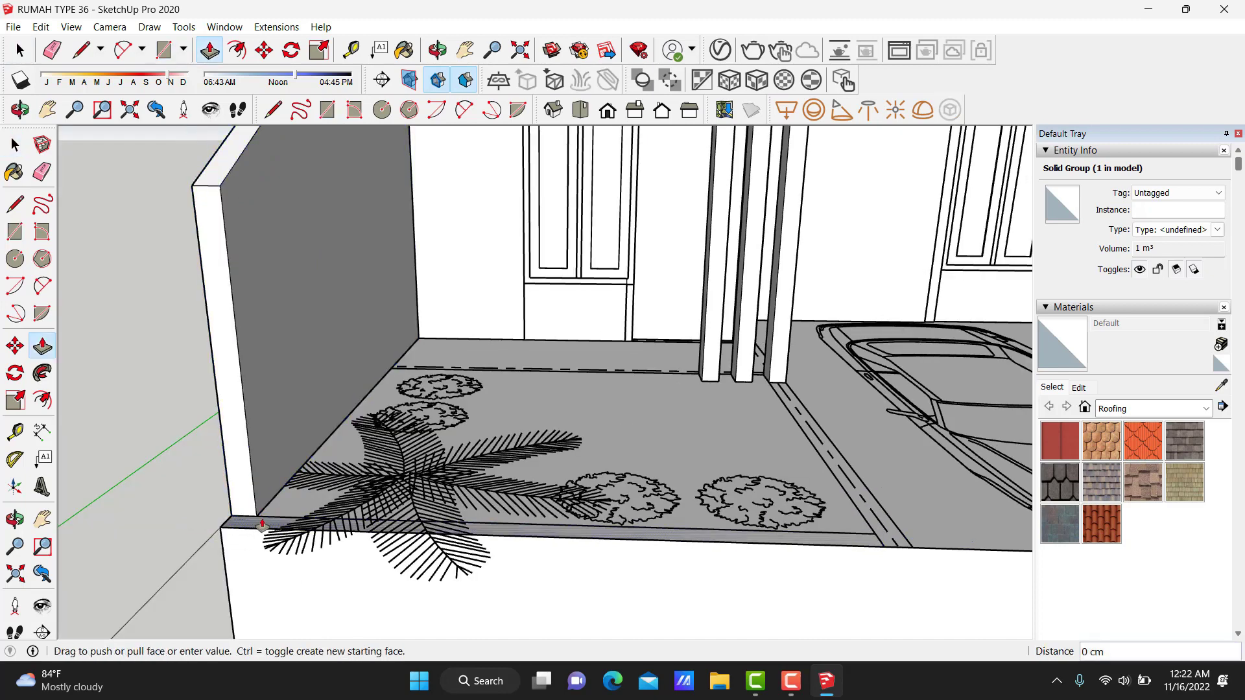
{"action": "left_click_drag", "start_coordinate": [261, 522], "coordinate": [247, 413]}
{"action": "key", "text": "space"}
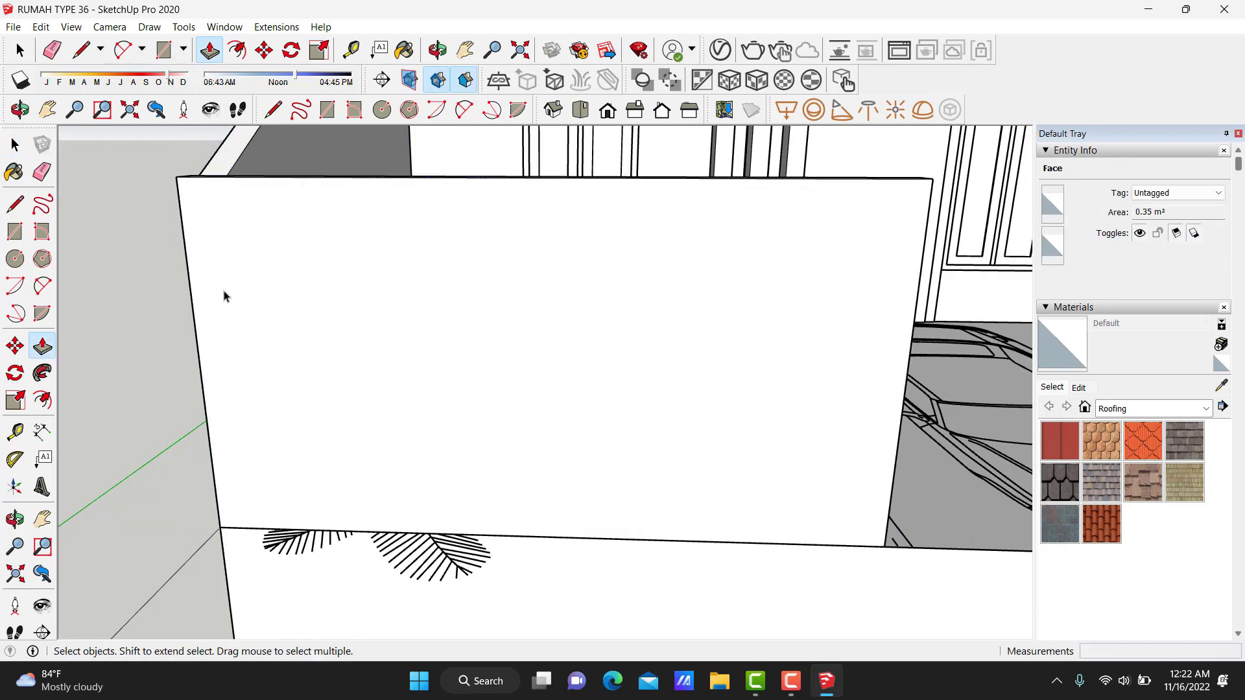
{"action": "key", "text": "ctrl+z"}
{"action": "scroll", "coordinate": [259, 506], "scroll_direction": "down", "scroll_amount": 3}
{"action": "scroll", "coordinate": [260, 507], "scroll_direction": "up", "scroll_amount": 2}
{"action": "scroll", "coordinate": [214, 535], "scroll_direction": "up", "scroll_amount": 1}
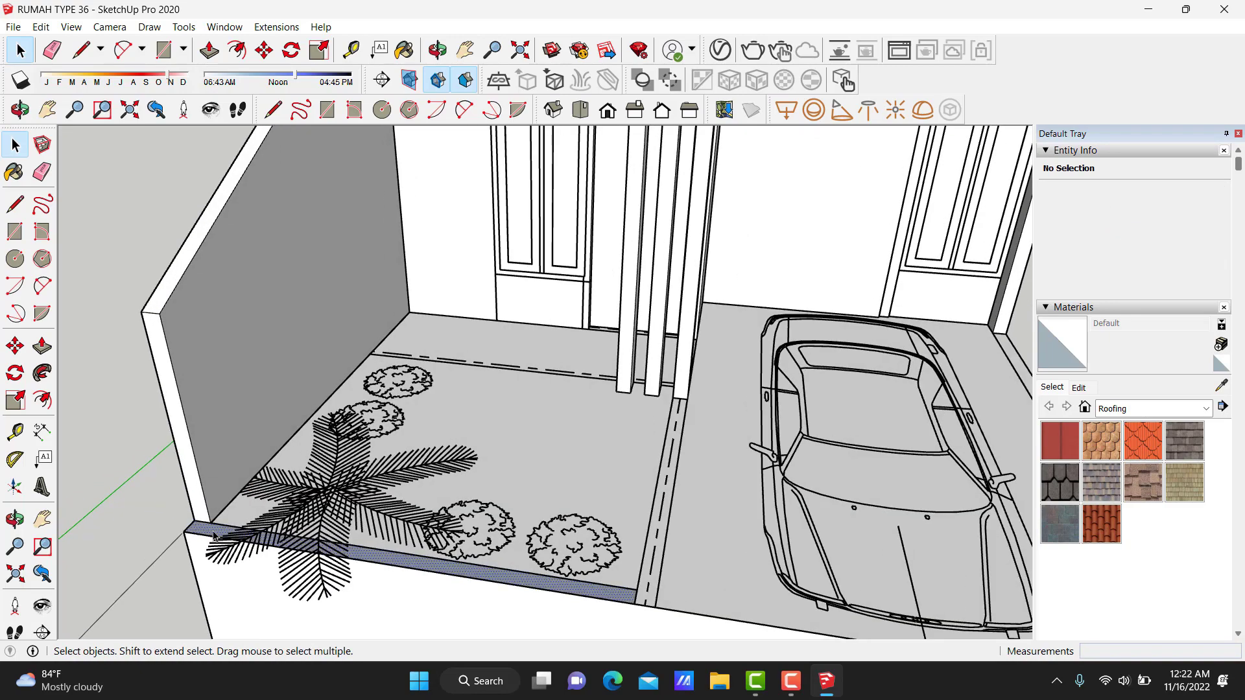
Thicken the outer face of the side wall group.
{"action": "double_click", "coordinate": [214, 536]}
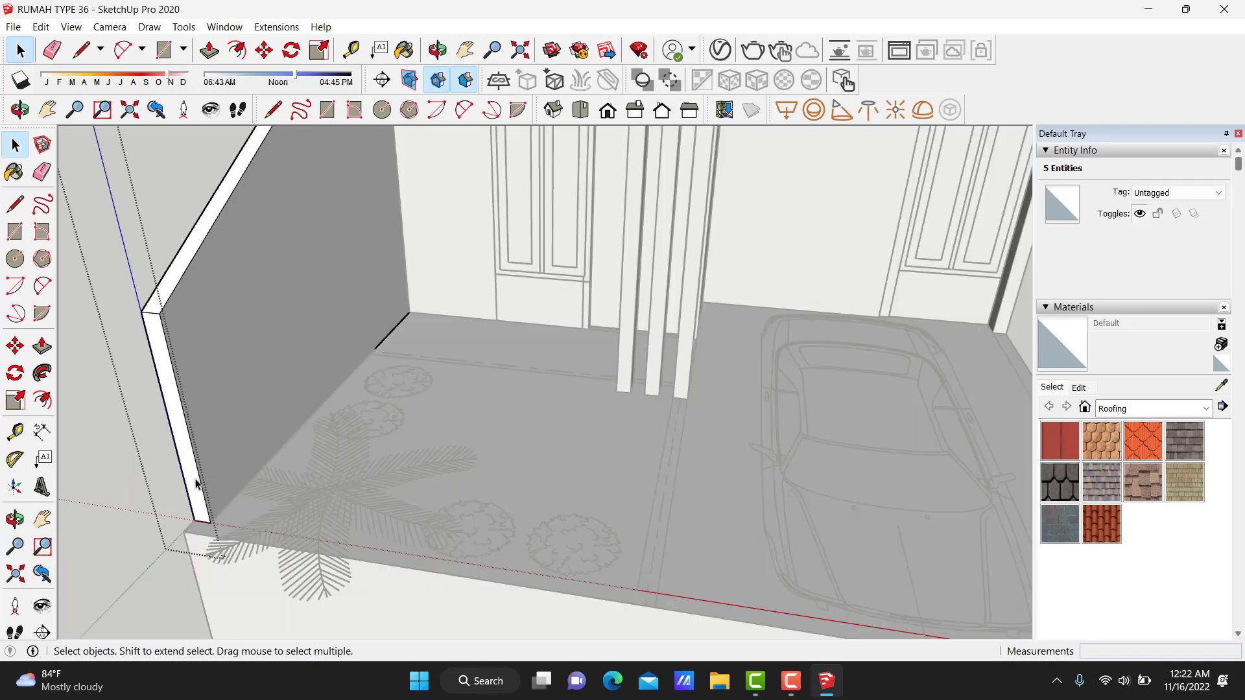
{"action": "key", "text": "p"}
{"action": "left_click_drag", "start_coordinate": [199, 512], "coordinate": [193, 533]}
{"action": "left_click", "coordinate": [193, 533]}
{"action": "key", "text": "space"}
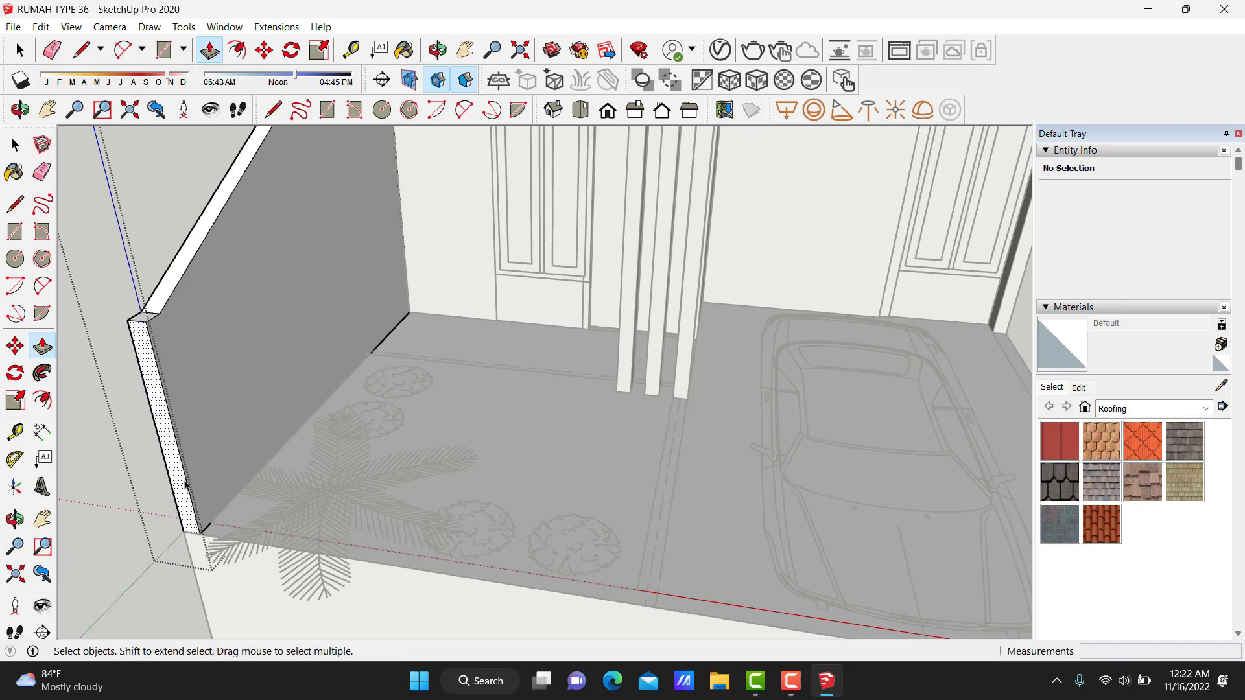
{"action": "scroll", "coordinate": [389, 486], "scroll_direction": "down", "scroll_amount": 3}
{"action": "middle_click_drag", "start_coordinate": [519, 505], "coordinate": [645, 557]}
Draw a thin strip along the carport edge and raise it into a 150 cm wall.
{"action": "key", "text": "r"}
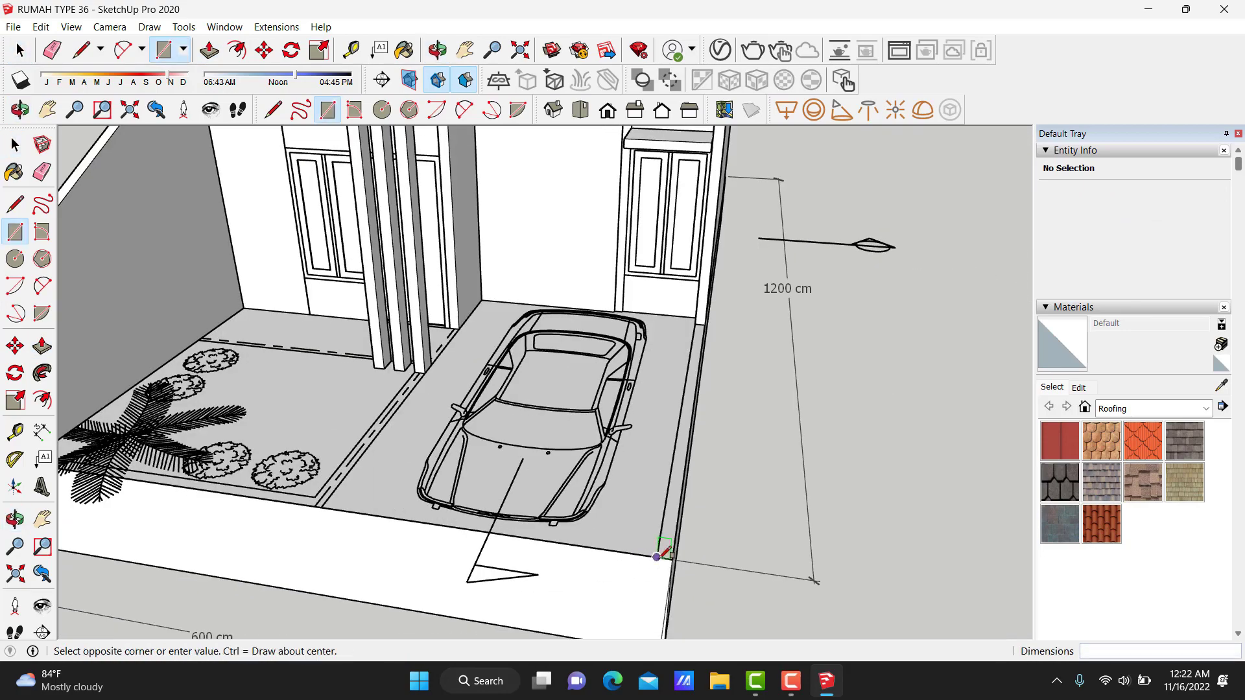
{"action": "scroll", "coordinate": [726, 318], "scroll_direction": "up", "scroll_amount": 2}
{"action": "left_click", "coordinate": [702, 322]}
{"action": "key", "text": "space"}
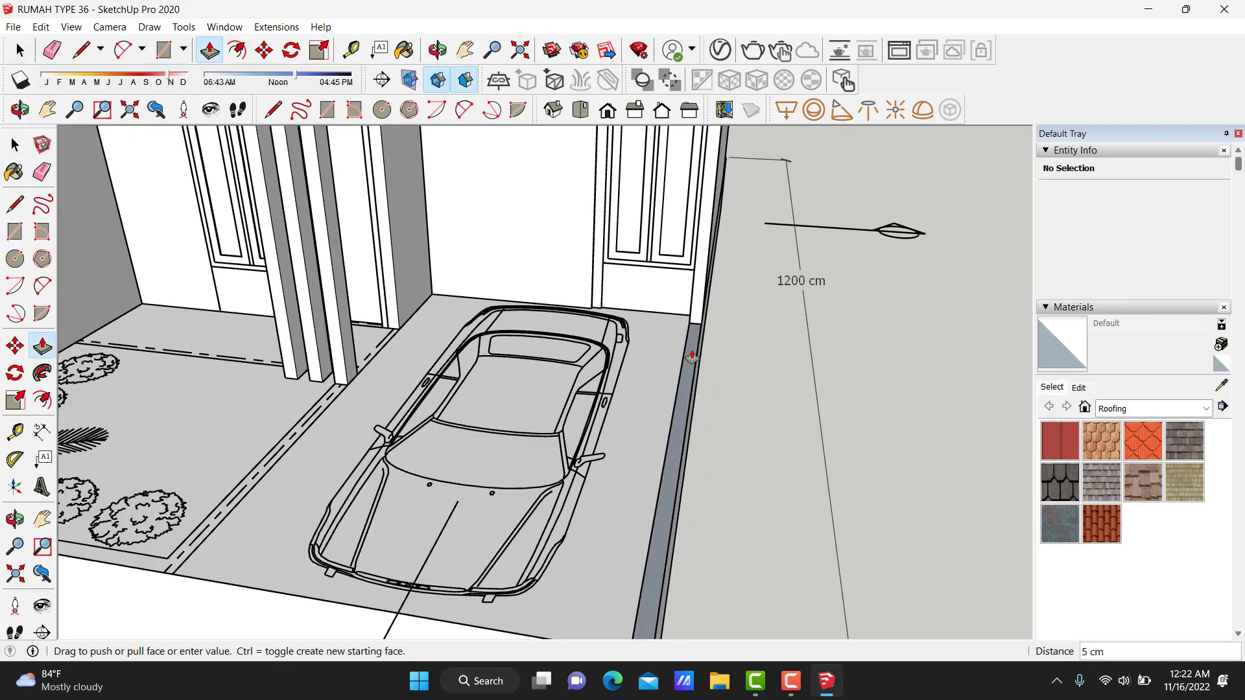
{"action": "type", "text": "150"}
{"action": "key", "text": "Return"}
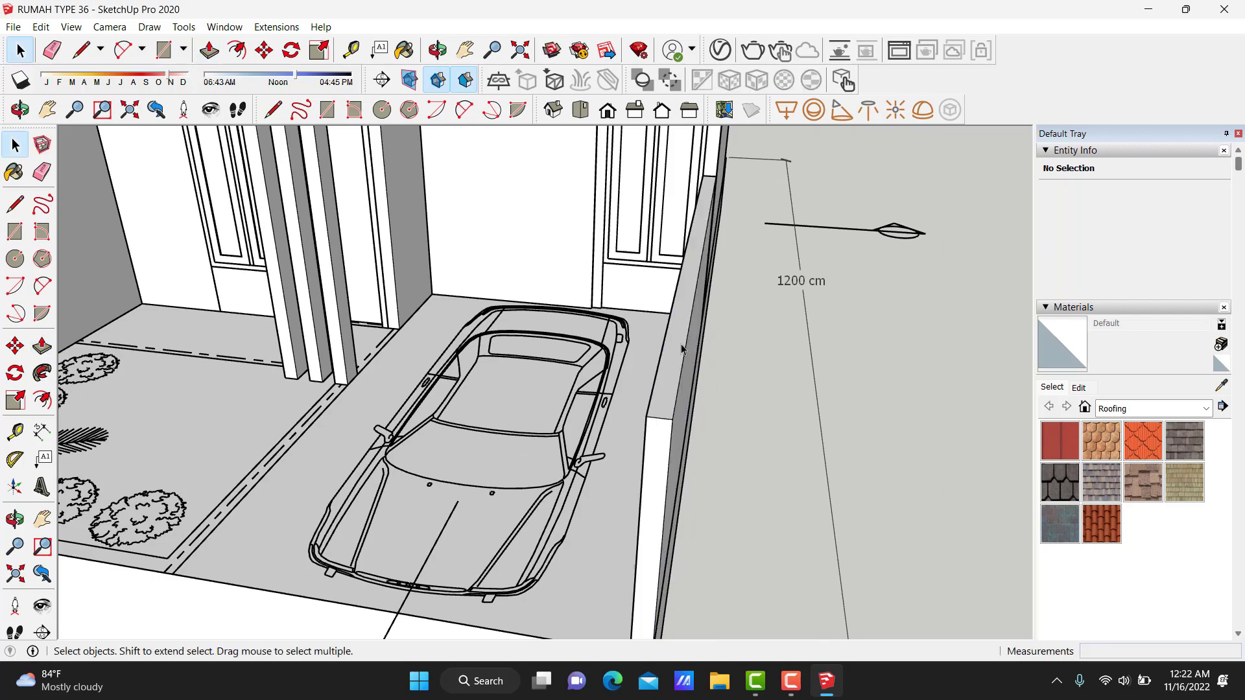
{"action": "middle_click_drag", "start_coordinate": [681, 349], "coordinate": [558, 345]}
Make the new carport wall a single group.
{"action": "triple_click", "coordinate": [558, 345]}
{"action": "right_click", "coordinate": [558, 345]}
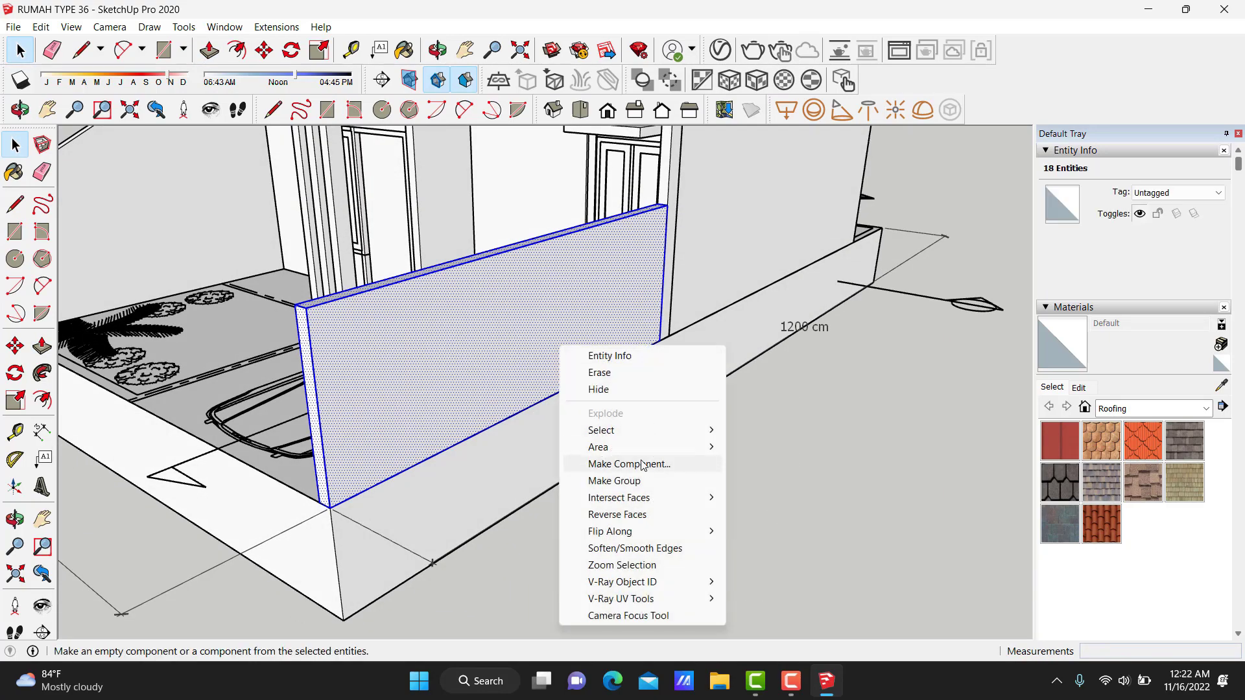
{"action": "left_click", "coordinate": [638, 481]}
{"action": "mouse_move", "coordinate": [638, 482]}
{"action": "middle_mouse_down"}
{"action": "mouse_move", "coordinate": [749, 460]}
{"action": "mouse_move", "coordinate": [522, 445]}
{"action": "mouse_move", "coordinate": [486, 528]}
{"action": "mouse_move", "coordinate": [528, 555]}
{"action": "mouse_move", "coordinate": [859, 512]}
{"action": "mouse_move", "coordinate": [493, 518]}
{"action": "mouse_move", "coordinate": [659, 556]}
{"action": "mouse_move", "coordinate": [389, 511]}
{"action": "mouse_move", "coordinate": [578, 436]}
{"action": "mouse_move", "coordinate": [658, 511]}
{"action": "mouse_move", "coordinate": [623, 503]}
{"action": "mouse_move", "coordinate": [584, 460]}
{"action": "middle_mouse_up"}
{"action": "scroll", "coordinate": [389, 510], "scroll_direction": "up", "scroll_amount": 3}
Sink the doorway floor 3 cm.
{"action": "scroll", "coordinate": [362, 348], "scroll_direction": "up", "scroll_amount": 3}
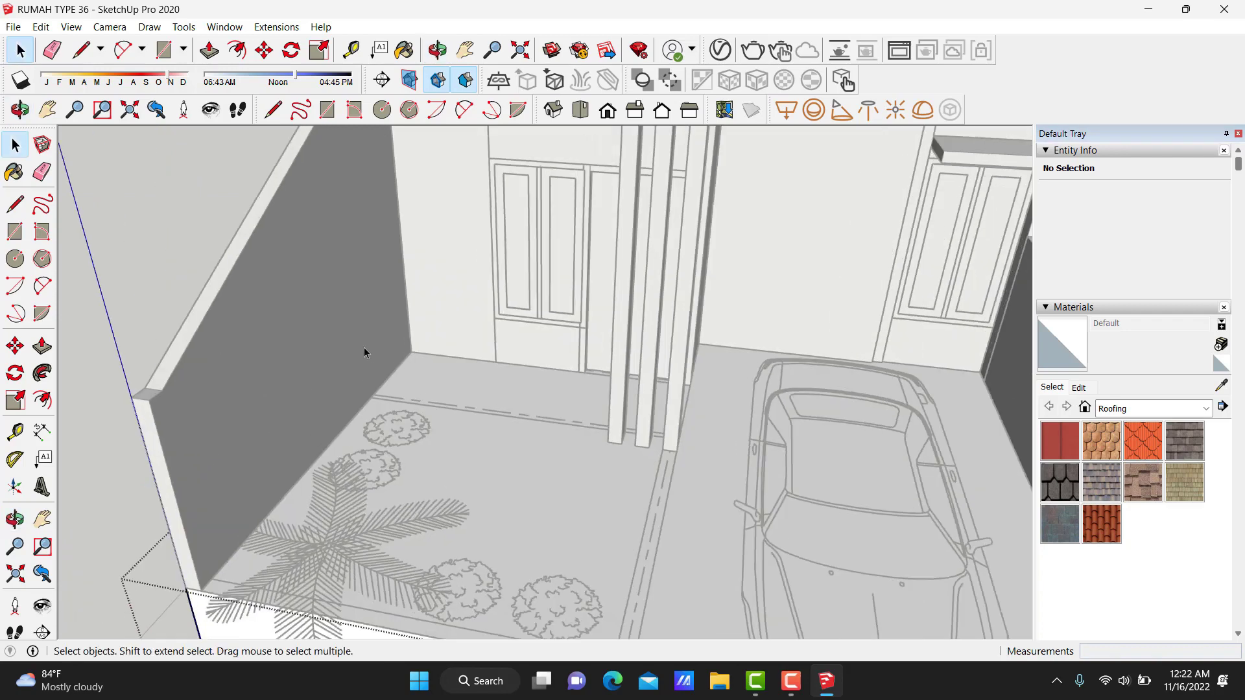
{"action": "scroll", "coordinate": [373, 415], "scroll_direction": "up", "scroll_amount": 3}
{"action": "key", "text": "r"}
{"action": "mouse_move", "coordinate": [856, 418]}
{"action": "middle_mouse_down"}
{"action": "mouse_move", "coordinate": [620, 445]}
{"action": "mouse_move", "coordinate": [686, 467]}
{"action": "middle_mouse_up"}
{"action": "scroll", "coordinate": [690, 477], "scroll_direction": "up", "scroll_amount": 1}
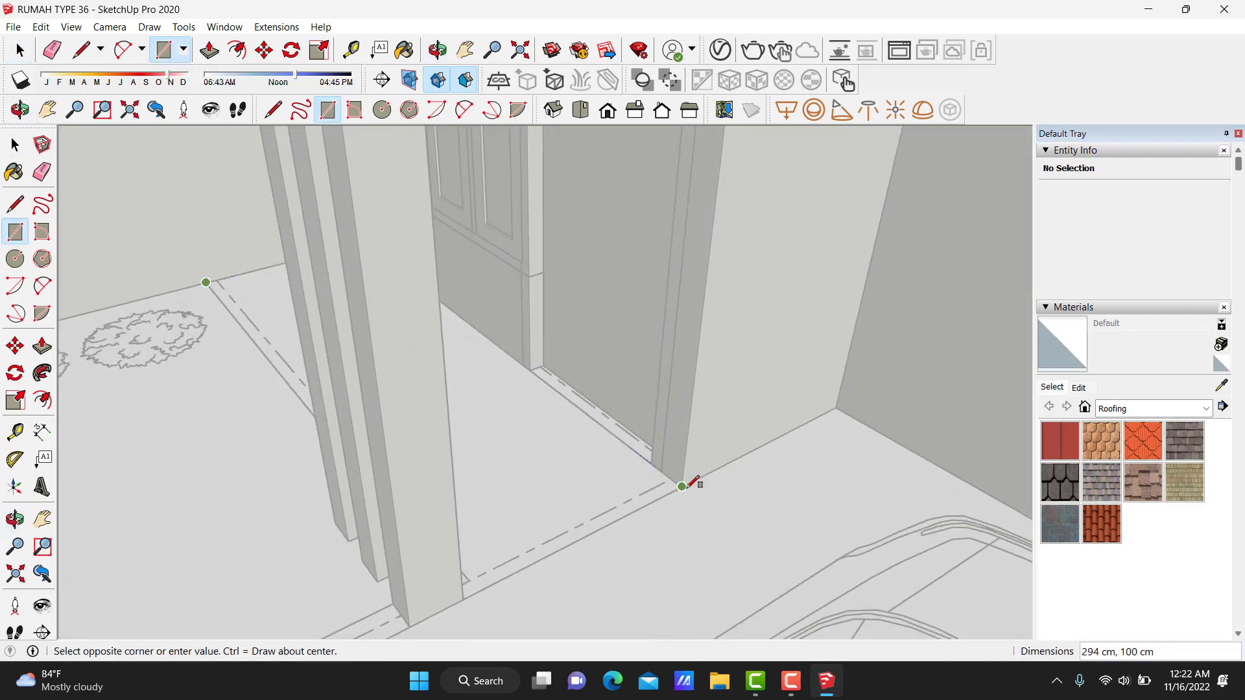
{"action": "key", "text": "p"}
{"action": "left_click", "coordinate": [559, 449]}
{"action": "type", "text": "3"}
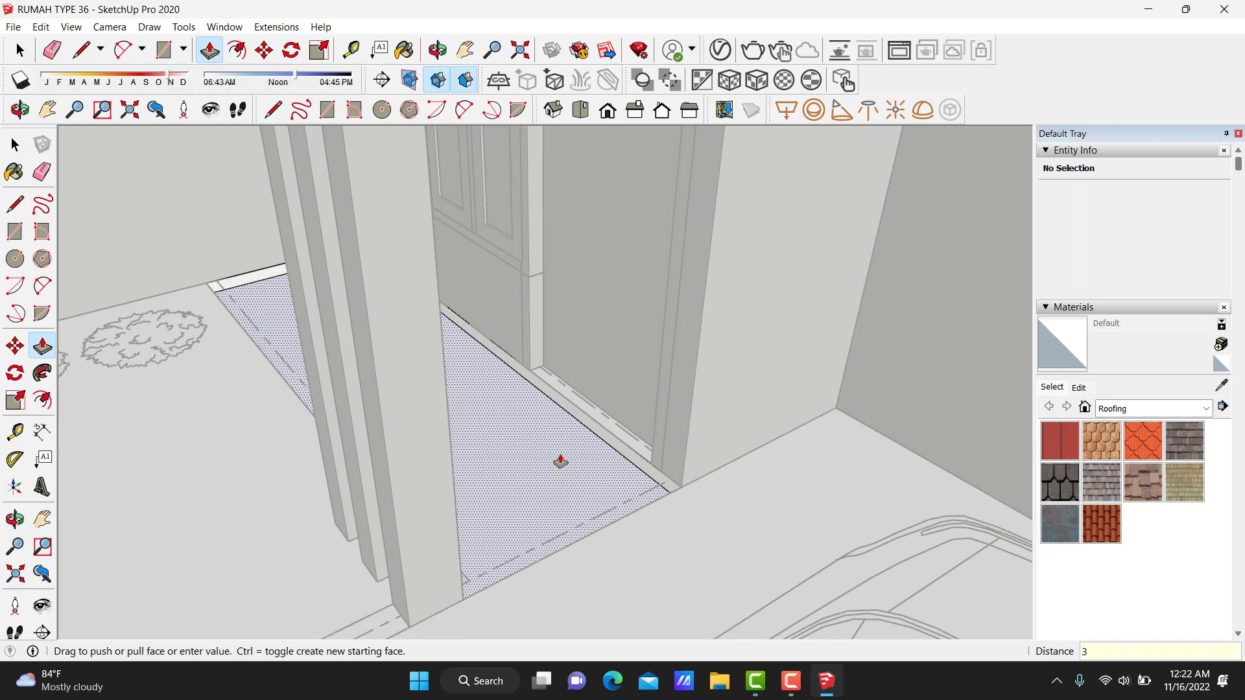
{"action": "key", "text": "Return"}
{"action": "key", "text": "space"}
Sink the garden planter bed 20 cm.
{"action": "mouse_move", "coordinate": [363, 453]}
{"action": "middle_mouse_down"}
{"action": "mouse_move", "coordinate": [487, 278]}
{"action": "mouse_move", "coordinate": [270, 495]}
{"action": "middle_mouse_up"}
{"action": "key", "text": "r"}
{"action": "scroll", "coordinate": [440, 214], "scroll_direction": "down", "scroll_amount": 3}
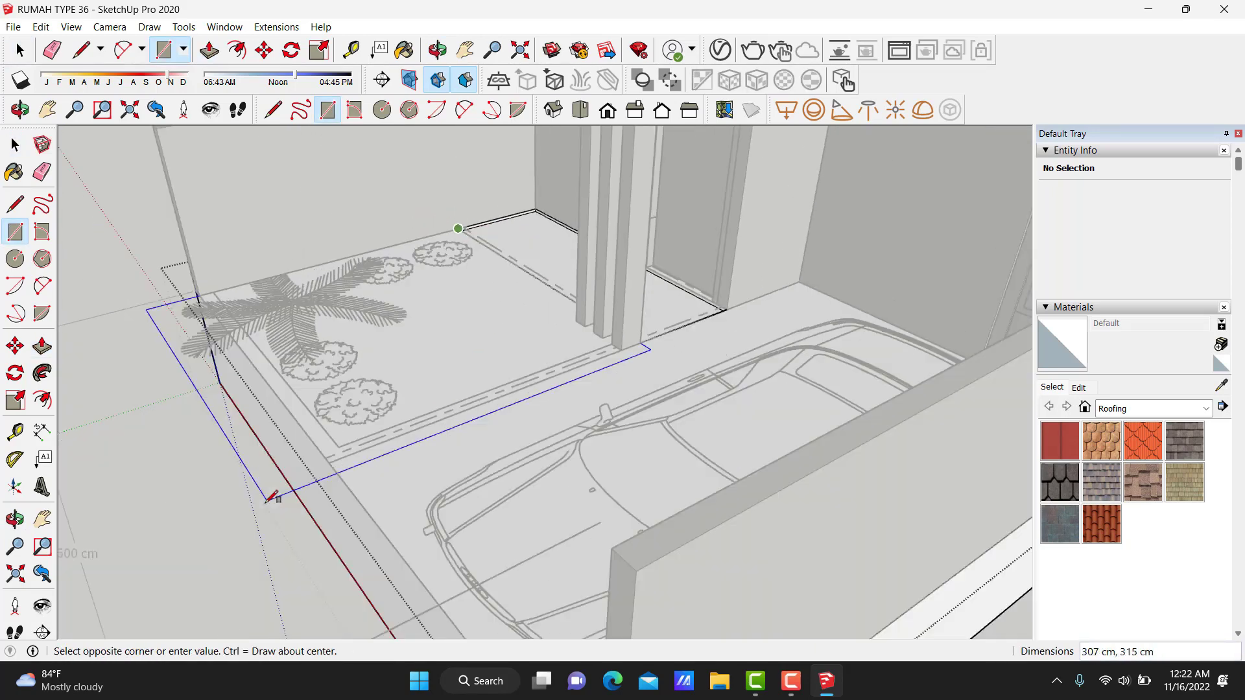
{"action": "scroll", "coordinate": [363, 426], "scroll_direction": "up", "scroll_amount": 2}
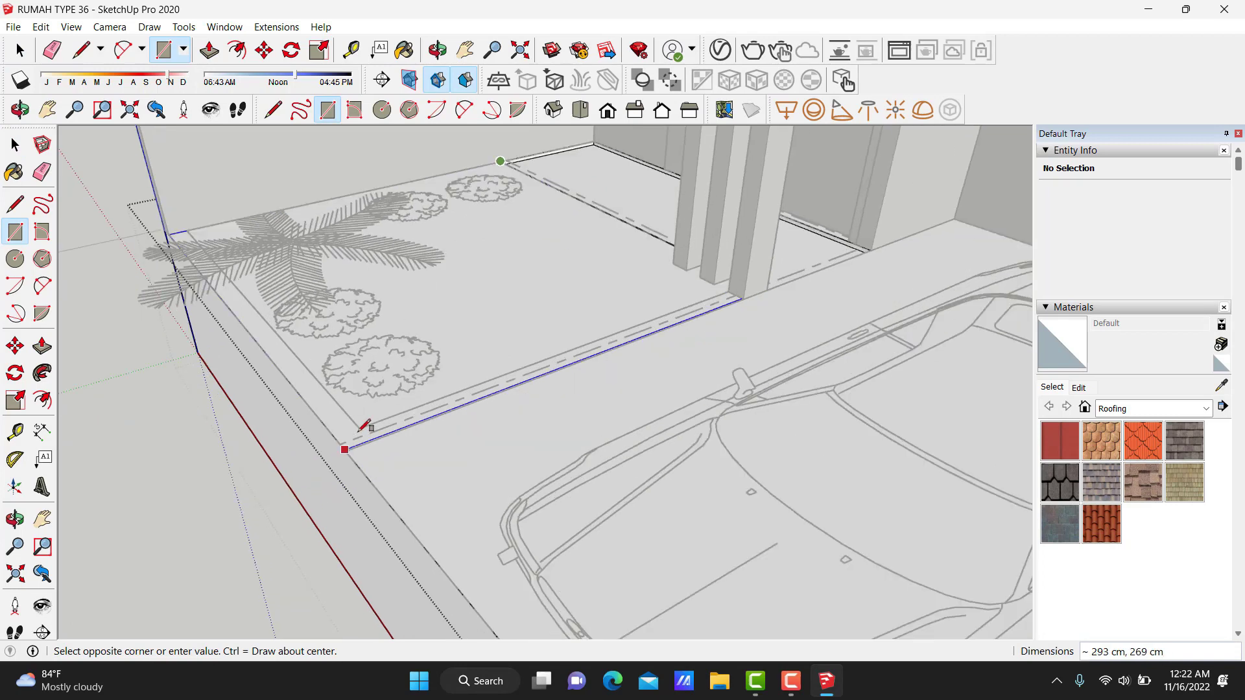
{"action": "key", "text": "p"}
{"action": "left_click", "coordinate": [509, 328]}
{"action": "type", "text": "20"}
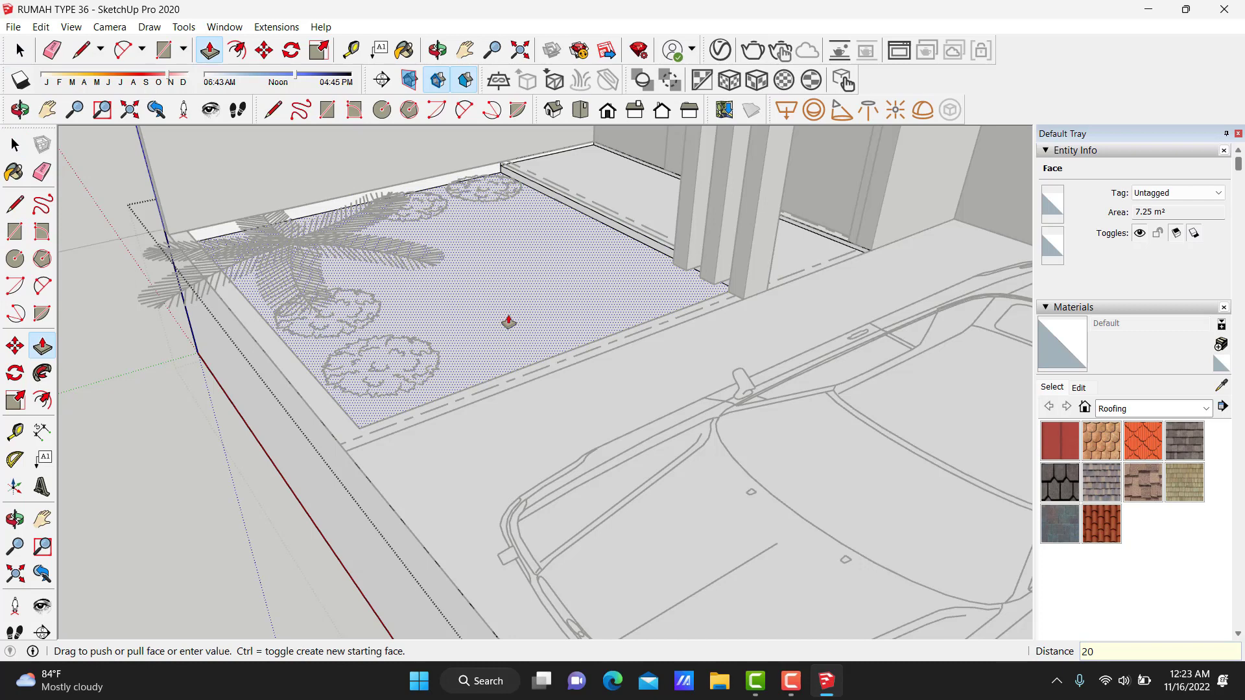
{"action": "key", "text": "Return"}
{"action": "key", "text": "space"}
Draw a rectangle on the carport floor around the car.
{"action": "mouse_move", "coordinate": [503, 300]}
{"action": "middle_mouse_down"}
{"action": "mouse_move", "coordinate": [736, 320]}
{"action": "mouse_move", "coordinate": [561, 318]}
{"action": "mouse_move", "coordinate": [635, 374]}
{"action": "middle_mouse_up"}
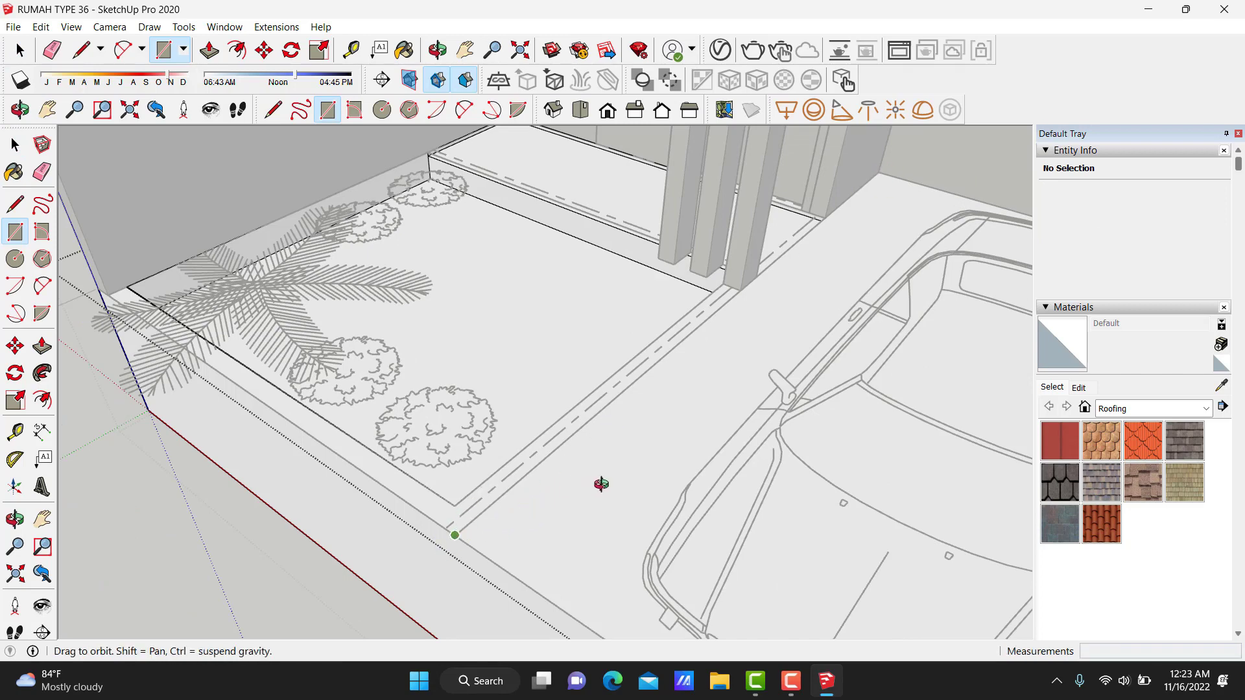
{"action": "middle_click_drag", "start_coordinate": [601, 484], "coordinate": [375, 556]}
{"action": "scroll", "coordinate": [1009, 244], "scroll_direction": "up", "scroll_amount": 2}
{"action": "scroll", "coordinate": [940, 253], "scroll_direction": "up", "scroll_amount": 3}
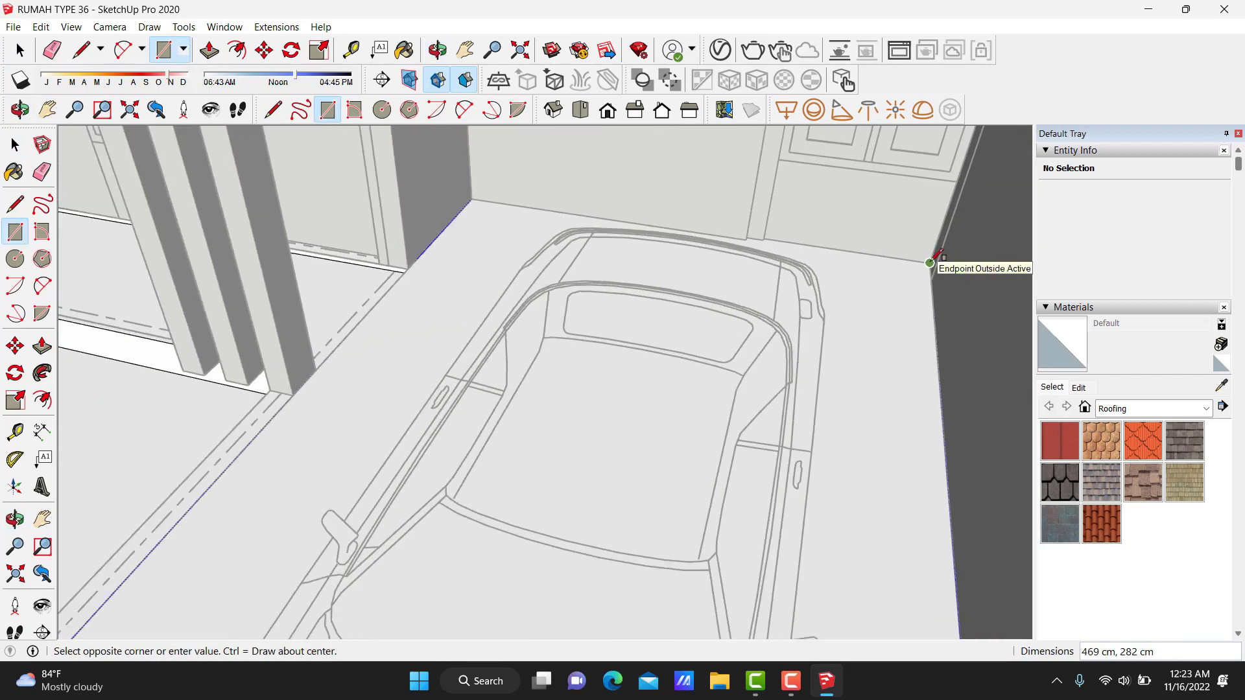
{"action": "left_click", "coordinate": [932, 261]}
{"action": "key", "text": "space"}
{"action": "scroll", "coordinate": [601, 266], "scroll_direction": "down", "scroll_amount": 3}
{"action": "mouse_move", "coordinate": [419, 438]}
{"action": "middle_mouse_down"}
{"action": "mouse_move", "coordinate": [403, 422]}
{"action": "mouse_move", "coordinate": [423, 415]}
{"action": "middle_mouse_up"}
Push the carport floor down 20 cm, then open the ground group and select a face.
{"action": "key", "text": "p"}
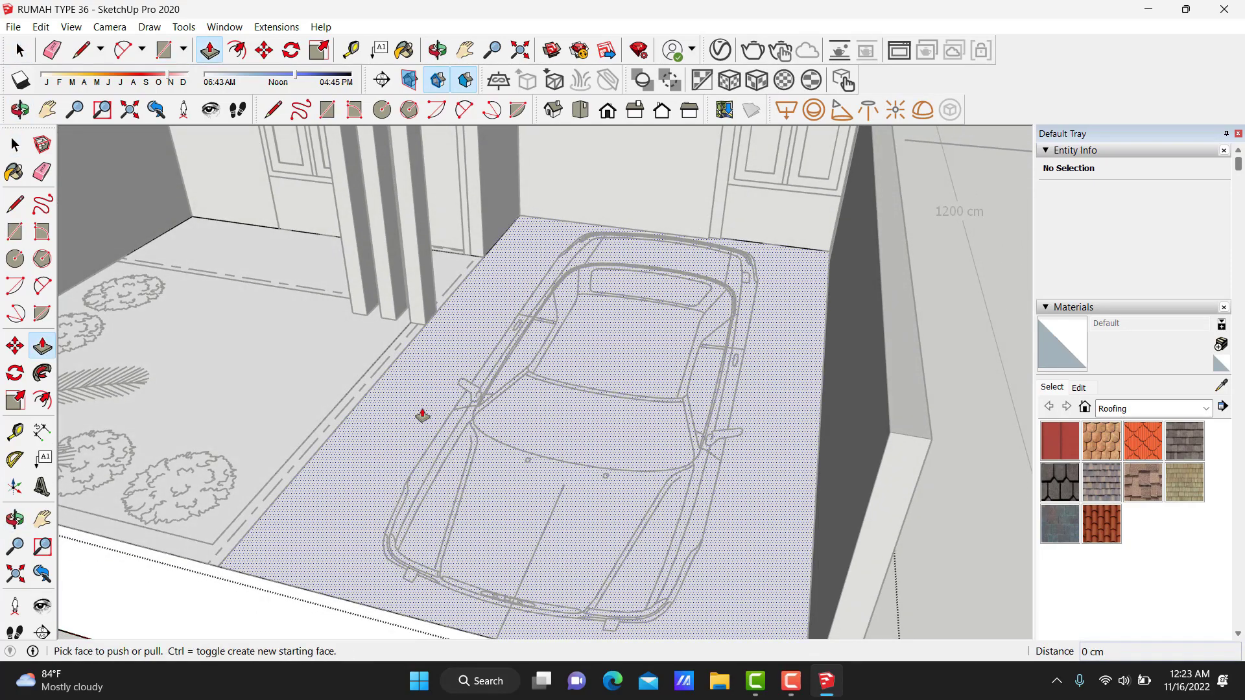
{"action": "left_click_drag", "start_coordinate": [422, 420], "coordinate": [420, 425]}
{"action": "type", "text": "20"}
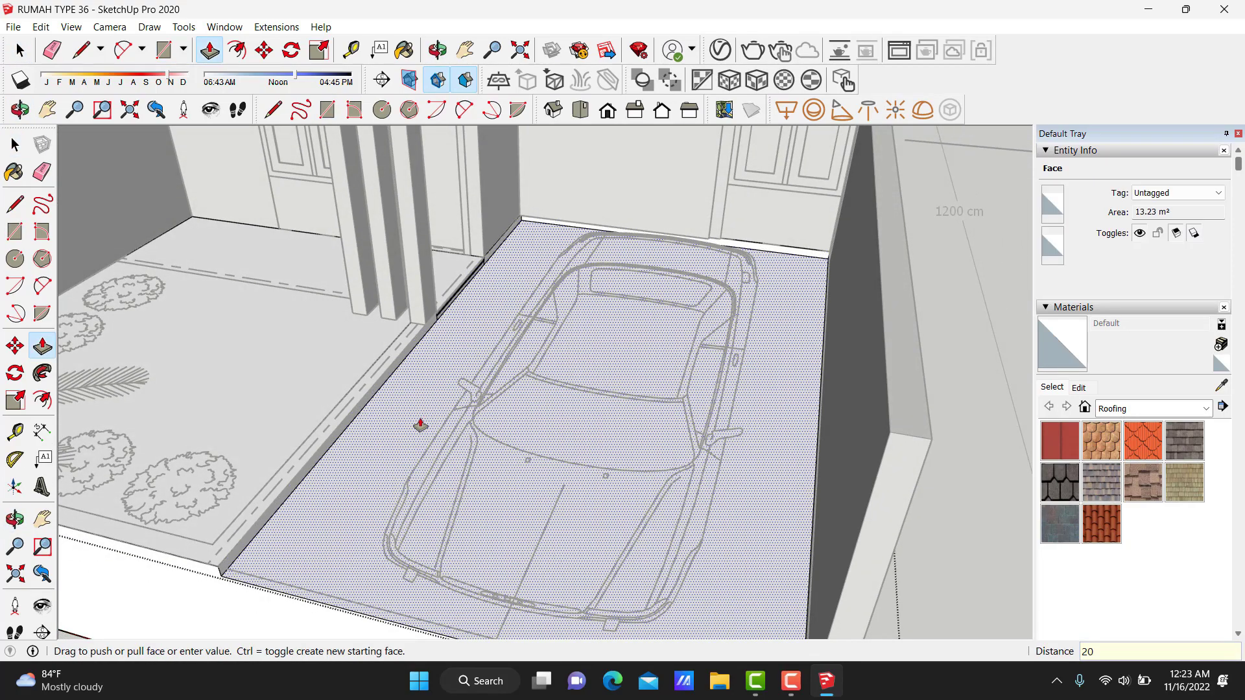
{"action": "key", "text": "Return"}
{"action": "key", "text": "space"}
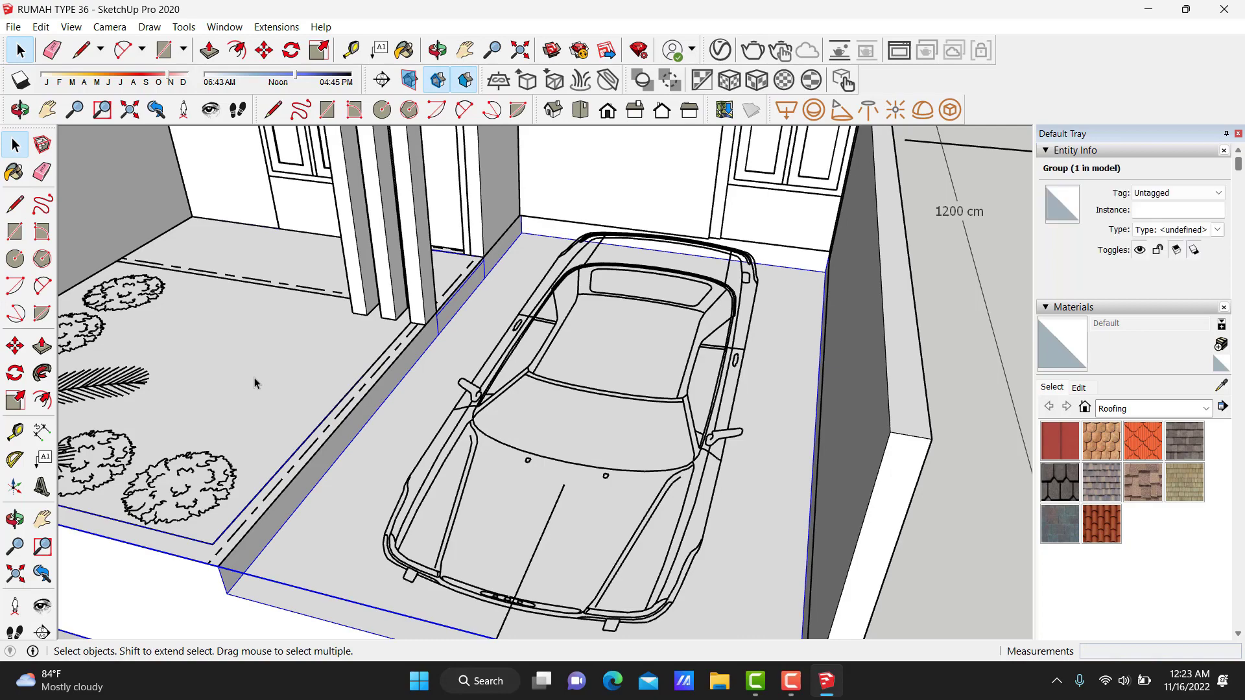
{"action": "double_click", "coordinate": [255, 384]}
{"action": "left_click", "coordinate": [254, 386]}
Draw a rectangle at the columns' base and extrude it into a 23 cm block.
{"action": "scroll", "coordinate": [254, 386], "scroll_direction": "down", "scroll_amount": 3}
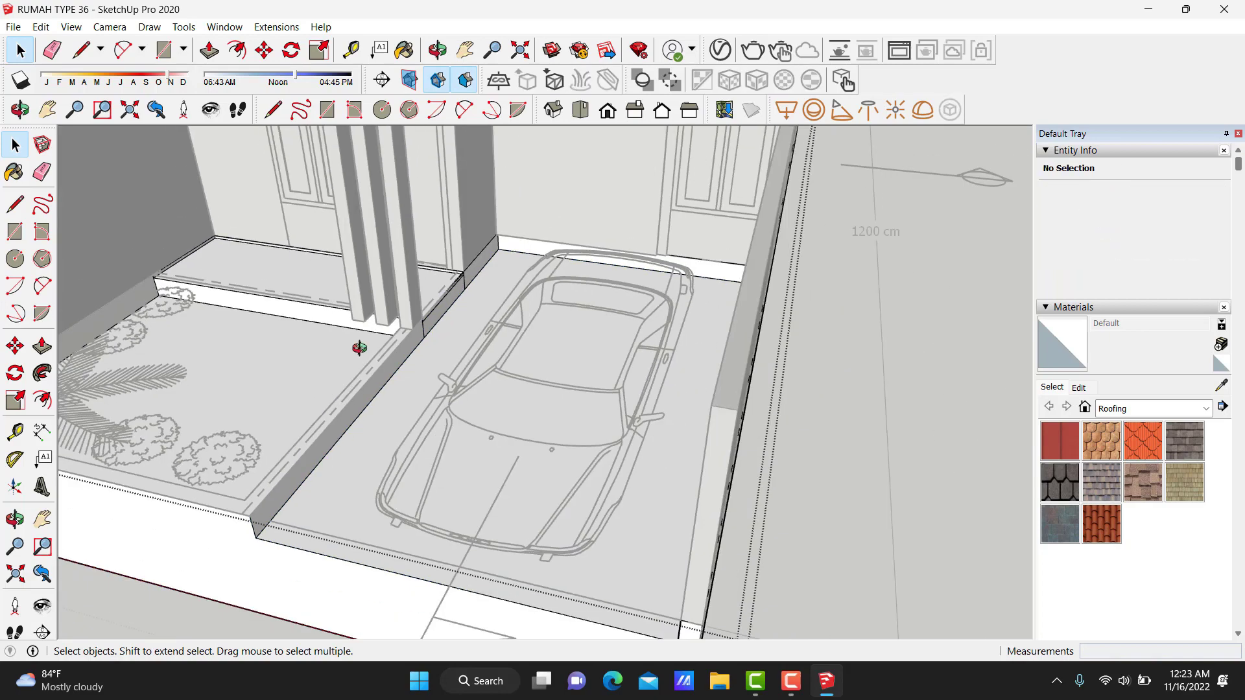
{"action": "middle_click_drag", "start_coordinate": [467, 384], "coordinate": [571, 299]}
{"action": "scroll", "coordinate": [571, 300], "scroll_direction": "up", "scroll_amount": 5}
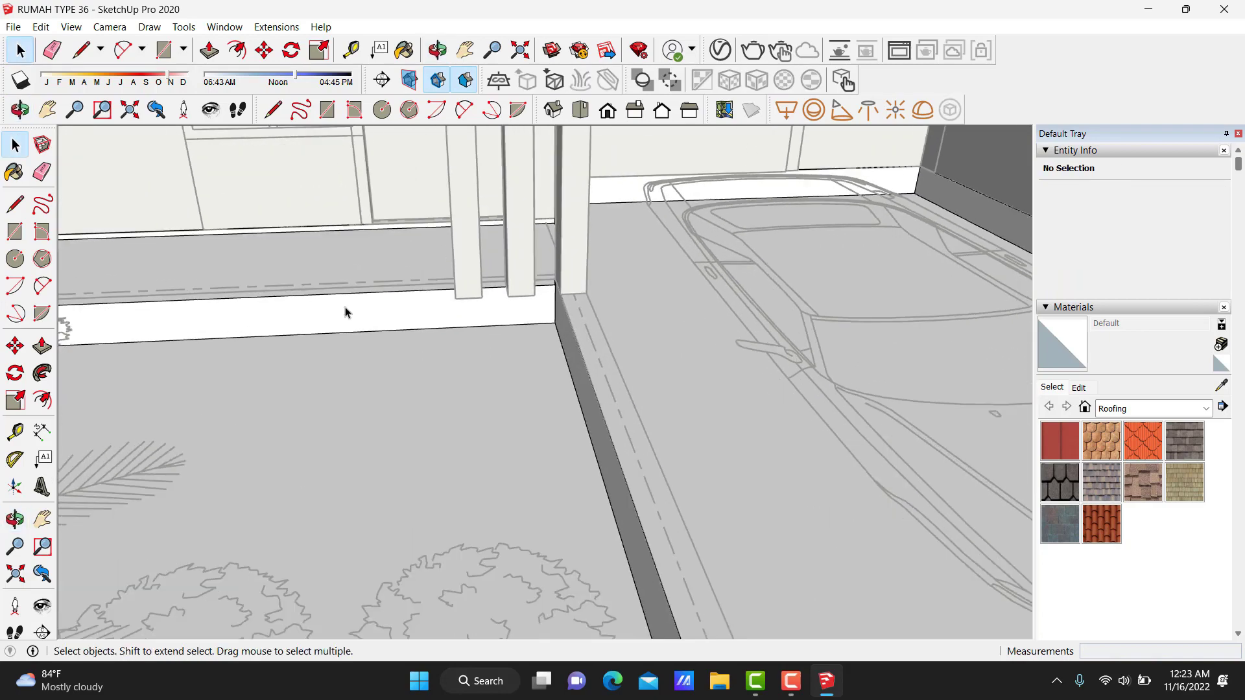
{"action": "middle_click_drag", "start_coordinate": [344, 309], "coordinate": [445, 356]}
{"action": "scroll", "coordinate": [556, 313], "scroll_direction": "up", "scroll_amount": 1}
{"action": "mouse_move", "coordinate": [563, 333]}
{"action": "middle_mouse_down"}
{"action": "mouse_move", "coordinate": [522, 335]}
{"action": "mouse_move", "coordinate": [494, 222]}
{"action": "mouse_move", "coordinate": [644, 349]}
{"action": "mouse_move", "coordinate": [750, 328]}
{"action": "middle_mouse_up"}
{"action": "key", "text": "r"}
{"action": "left_click", "coordinate": [723, 331]}
{"action": "key", "text": "space"}
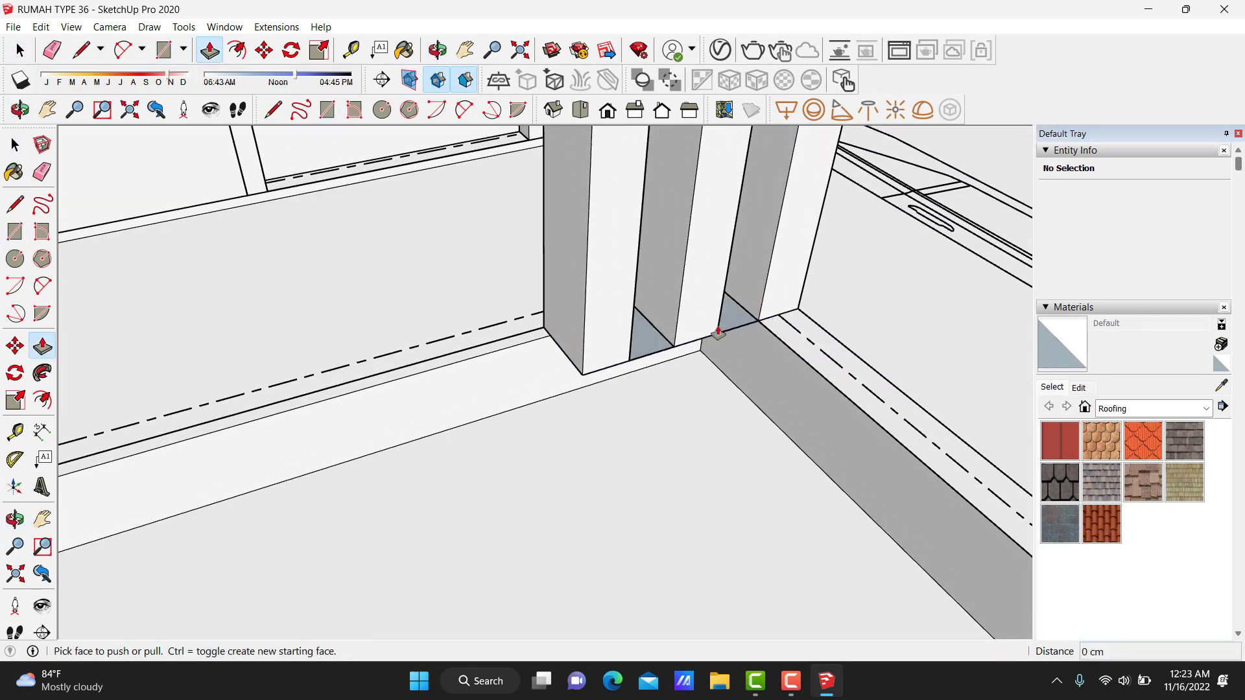
{"action": "left_click_drag", "start_coordinate": [730, 351], "coordinate": [768, 436]}
{"action": "key", "text": "space"}
Make the base block a group.
{"action": "triple_click", "coordinate": [656, 411]}
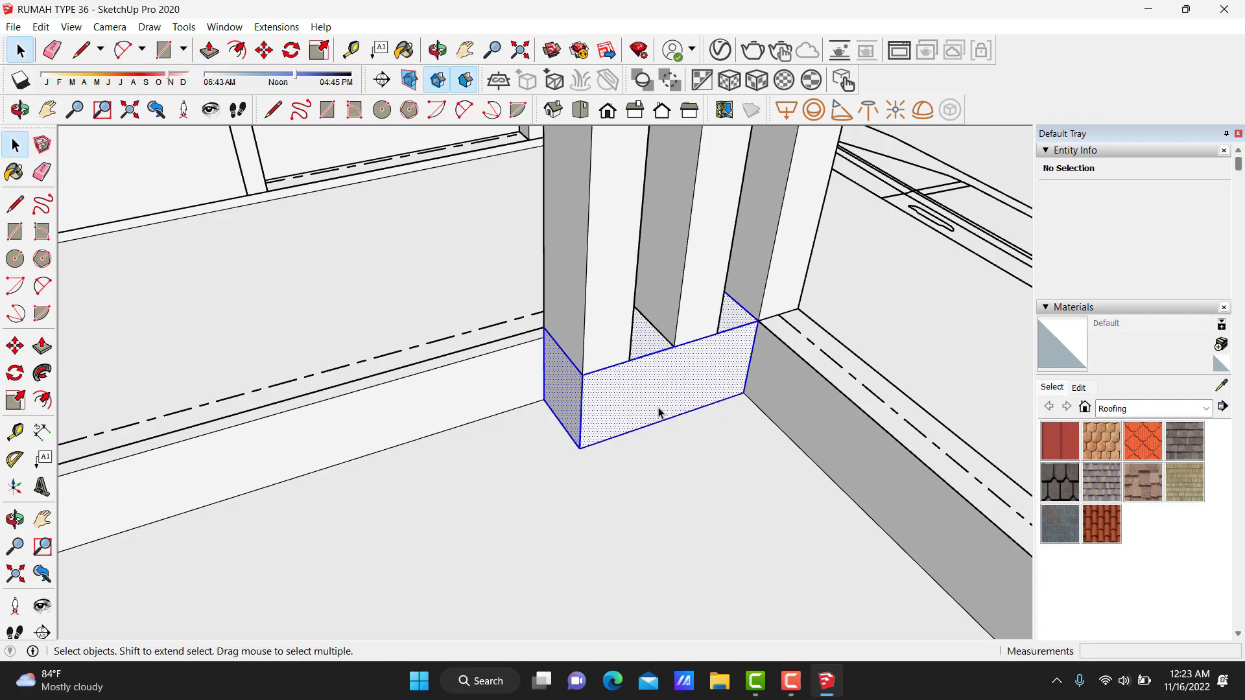
{"action": "right_click", "coordinate": [658, 409]}
{"action": "left_click", "coordinate": [730, 263]}
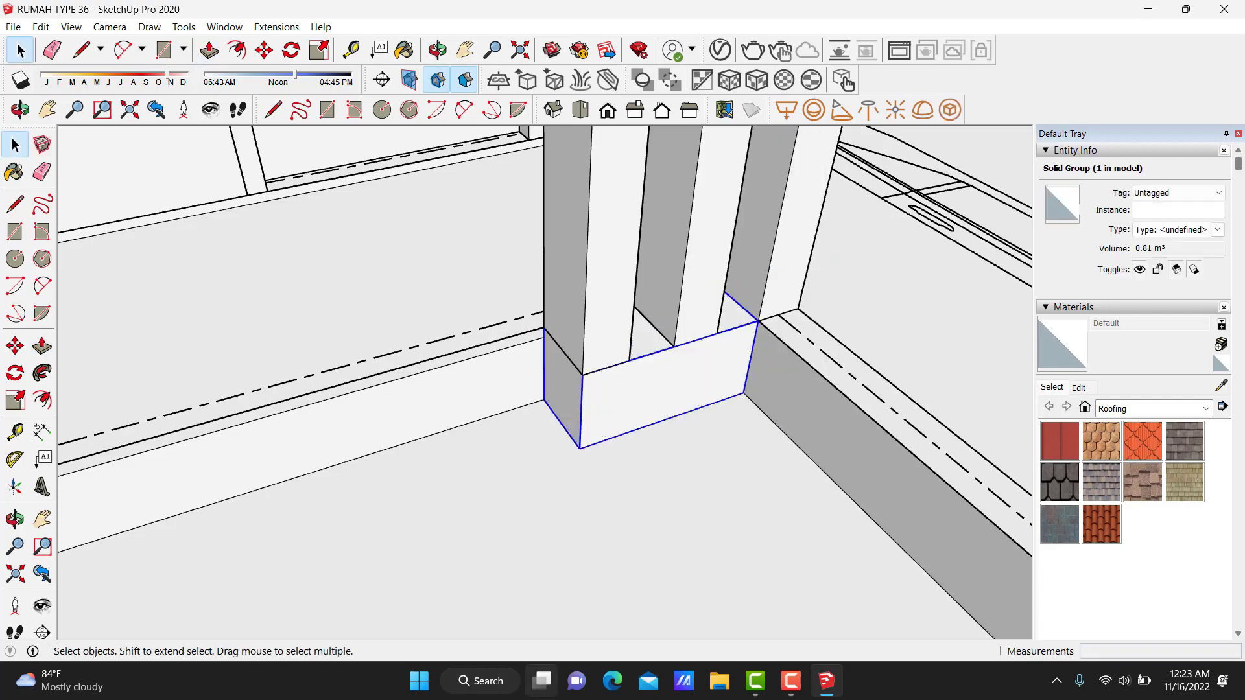
{"action": "scroll", "coordinate": [733, 422], "scroll_direction": "down", "scroll_amount": 5}
{"action": "middle_click_drag", "start_coordinate": [733, 421], "coordinate": [545, 400]}
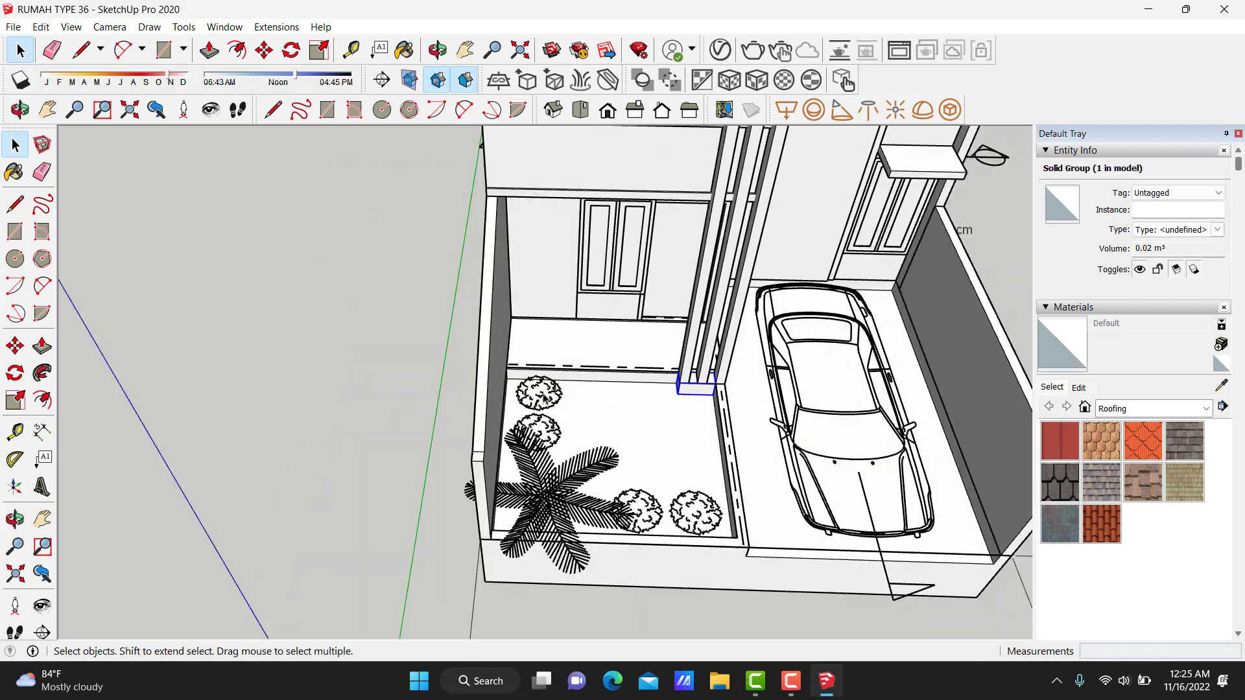
Zoom in on the wall beside the front doors and Push/Pull the panel 5 cm thick.
{"action": "mouse_move", "coordinate": [289, 371]}
{"action": "middle_mouse_down"}
{"action": "mouse_move", "coordinate": [565, 250]}
{"action": "mouse_move", "coordinate": [612, 375]}
{"action": "mouse_move", "coordinate": [496, 550]}
{"action": "mouse_move", "coordinate": [415, 518]}
{"action": "mouse_move", "coordinate": [364, 466]}
{"action": "mouse_move", "coordinate": [478, 450]}
{"action": "mouse_move", "coordinate": [623, 331]}
{"action": "mouse_move", "coordinate": [722, 225]}
{"action": "mouse_move", "coordinate": [722, 347]}
{"action": "mouse_move", "coordinate": [674, 392]}
{"action": "middle_mouse_up"}
{"action": "scroll", "coordinate": [536, 436], "scroll_direction": "up", "scroll_amount": 3}
{"action": "scroll", "coordinate": [537, 437], "scroll_direction": "up", "scroll_amount": 3}
{"action": "scroll", "coordinate": [534, 445], "scroll_direction": "up", "scroll_amount": 2}
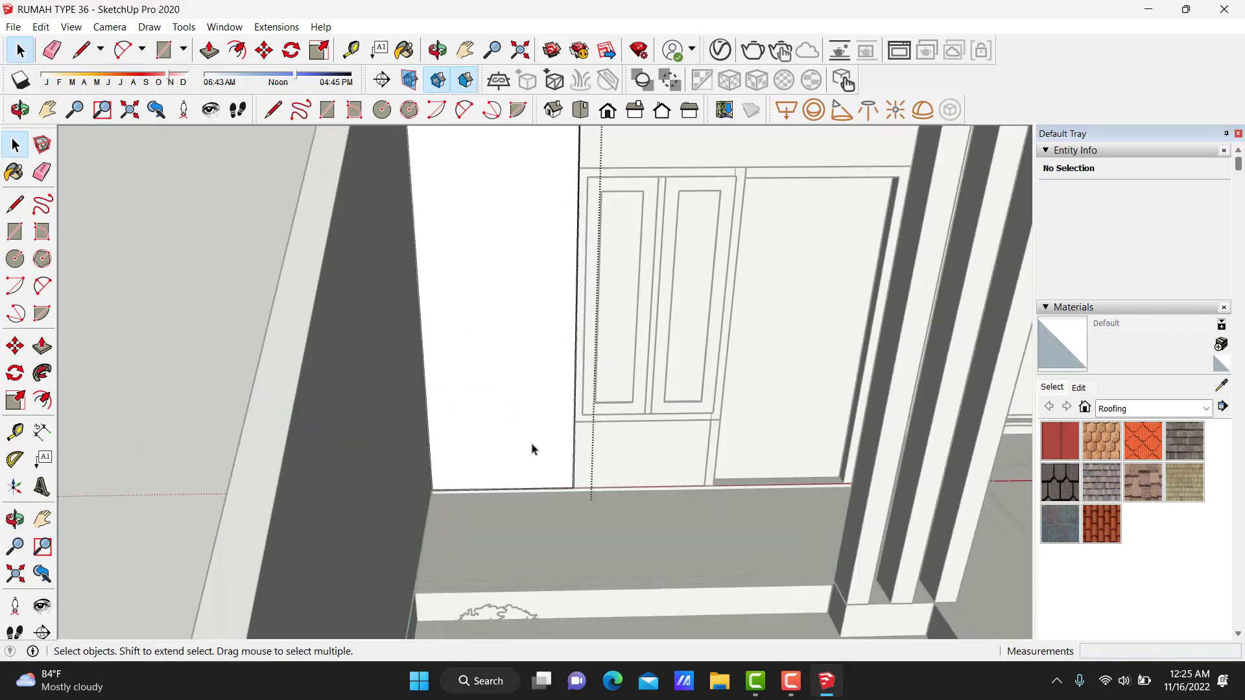
{"action": "scroll", "coordinate": [527, 458], "scroll_direction": "up", "scroll_amount": 2}
{"action": "scroll", "coordinate": [422, 500], "scroll_direction": "up", "scroll_amount": 2}
{"action": "scroll", "coordinate": [388, 517], "scroll_direction": "up", "scroll_amount": 2}
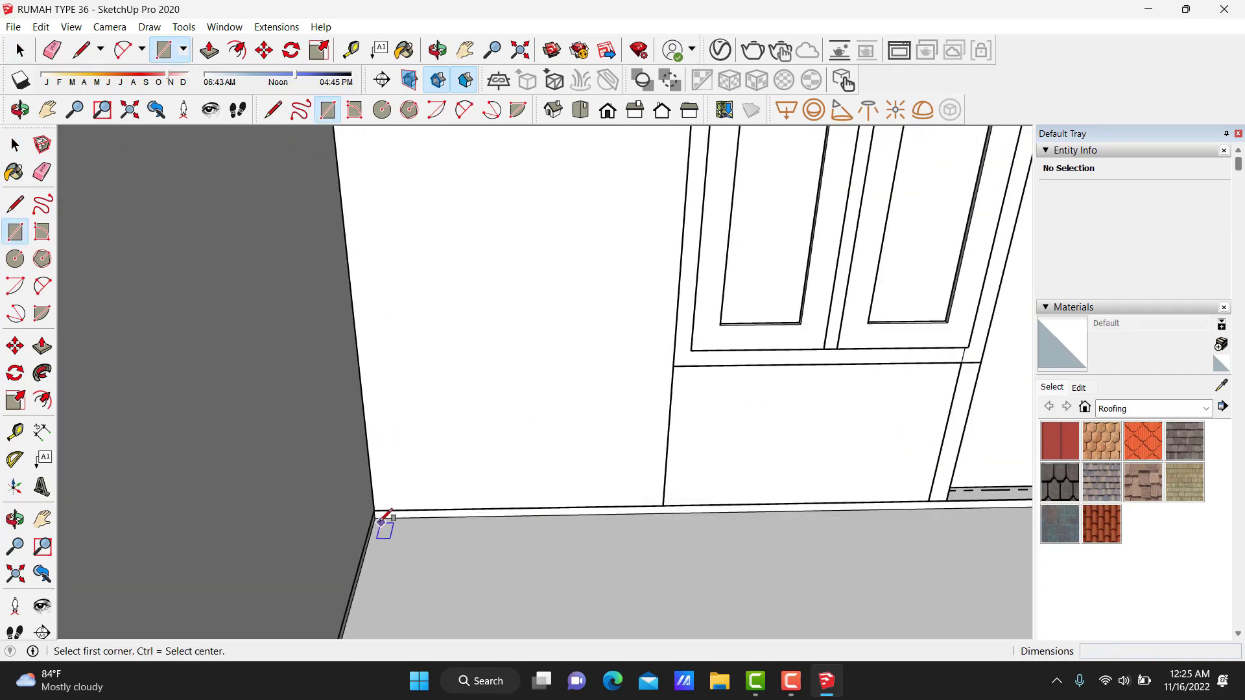
{"action": "scroll", "coordinate": [400, 502], "scroll_direction": "down", "scroll_amount": 3}
{"action": "mouse_move", "coordinate": [506, 412]}
{"action": "middle_mouse_down"}
{"action": "mouse_move", "coordinate": [506, 450]}
{"action": "mouse_move", "coordinate": [517, 233]}
{"action": "middle_mouse_up"}
{"action": "key", "text": "space"}
{"action": "key", "text": "p"}
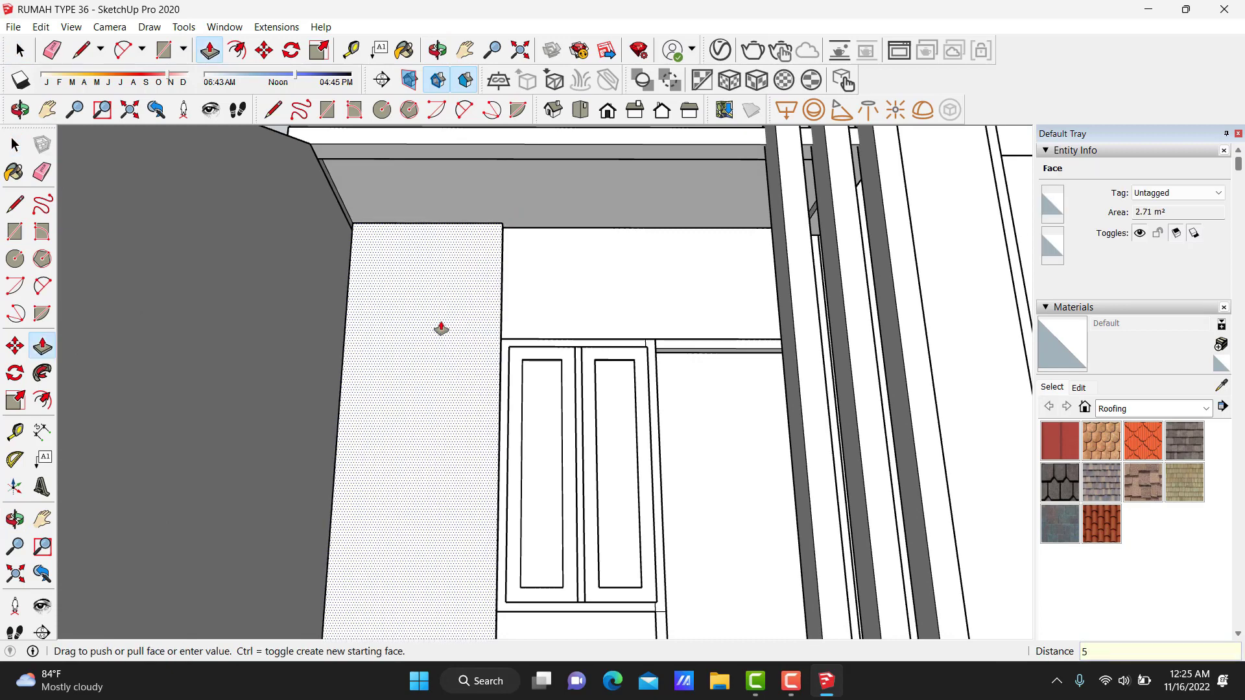
{"action": "key", "text": "space"}
Make the 5 cm wall panel beside the doors a group.
{"action": "triple_click", "coordinate": [439, 326]}
{"action": "right_click", "coordinate": [438, 324]}
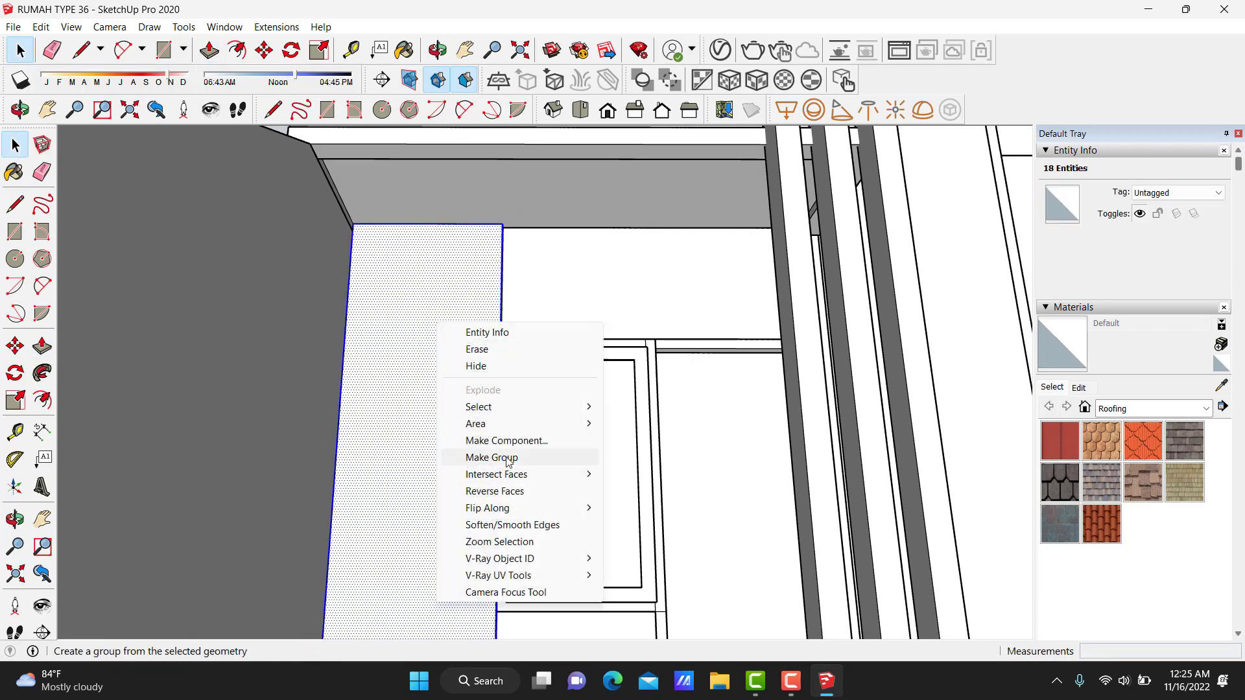
{"action": "left_click", "coordinate": [508, 460]}
{"action": "scroll", "coordinate": [473, 306], "scroll_direction": "down", "scroll_amount": 5}
{"action": "middle_click_drag", "start_coordinate": [473, 406], "coordinate": [662, 420]}
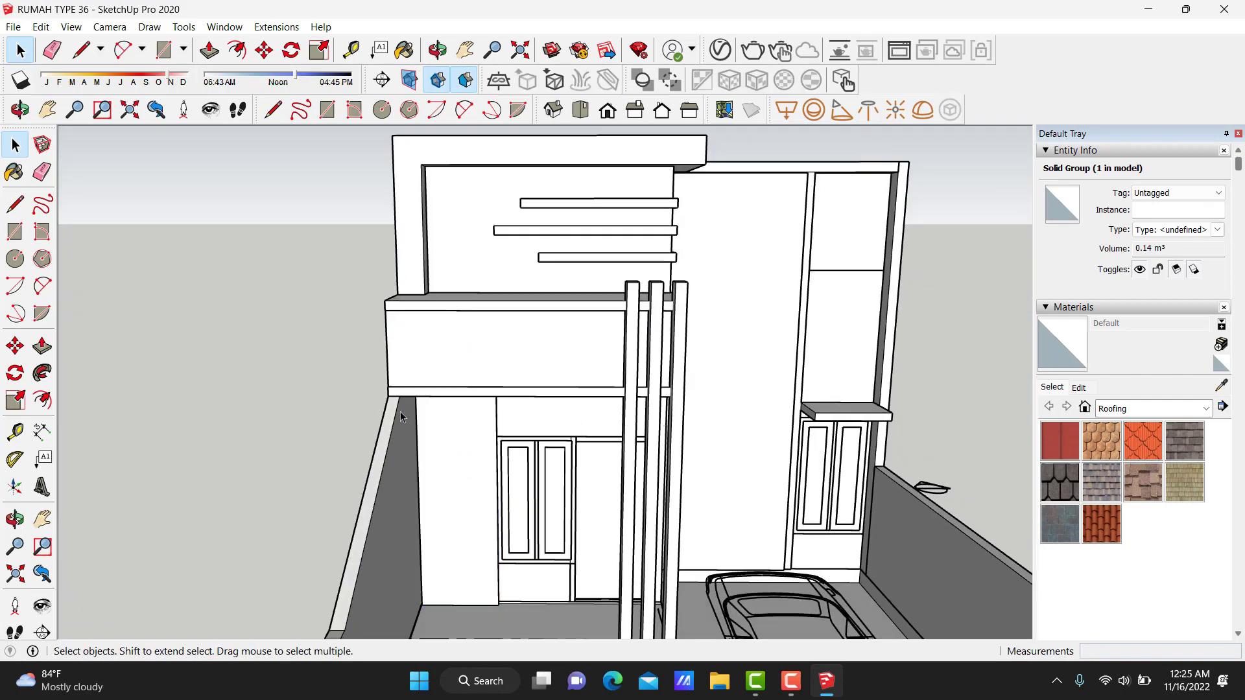
{"action": "mouse_move", "coordinate": [401, 417]}
{"action": "middle_mouse_down"}
{"action": "mouse_move", "coordinate": [494, 532]}
{"action": "mouse_move", "coordinate": [661, 517]}
{"action": "middle_mouse_up"}
{"action": "scroll", "coordinate": [743, 521], "scroll_direction": "up", "scroll_amount": 3}
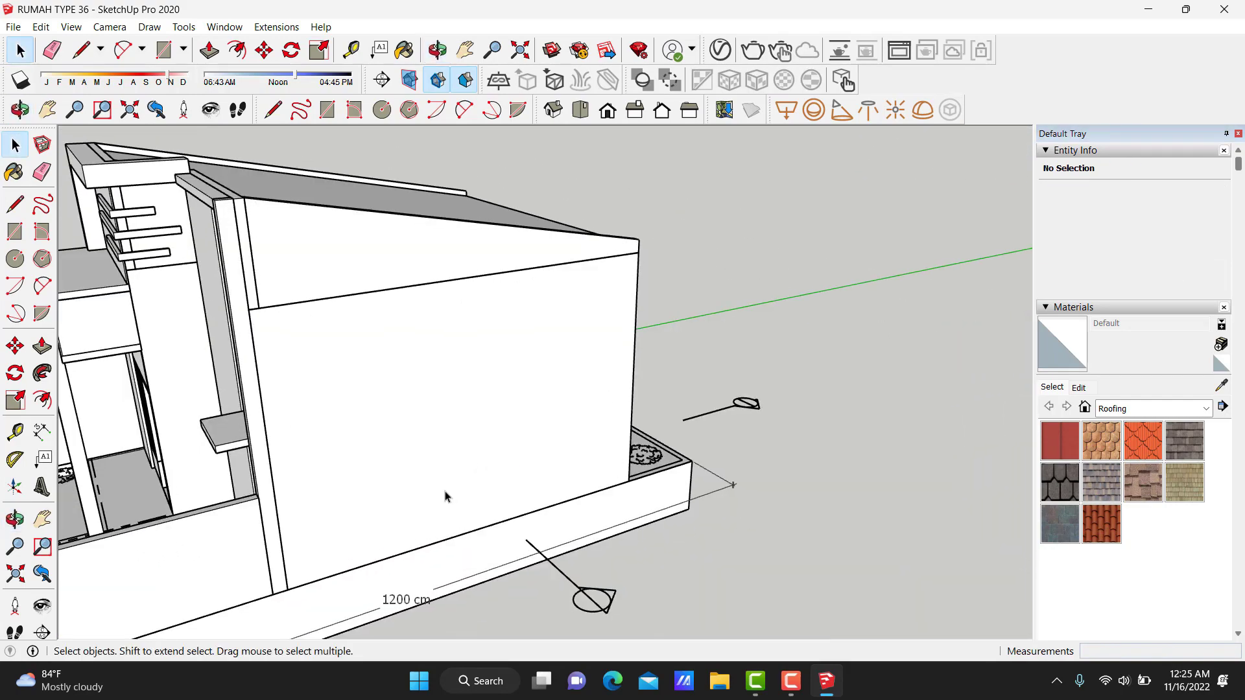
{"action": "middle_click_drag", "start_coordinate": [445, 497], "coordinate": [605, 460]}
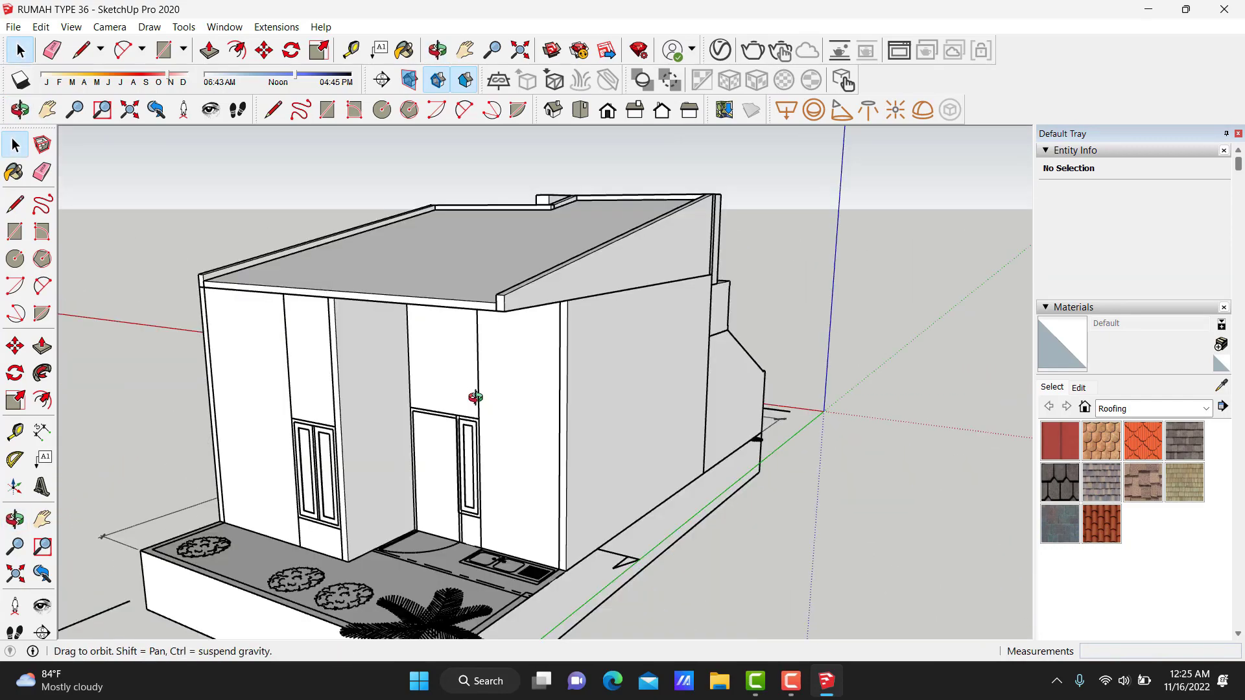
{"action": "middle_click_drag", "start_coordinate": [605, 460], "coordinate": [511, 389]}
{"action": "scroll", "coordinate": [531, 283], "scroll_direction": "up", "scroll_amount": 3}
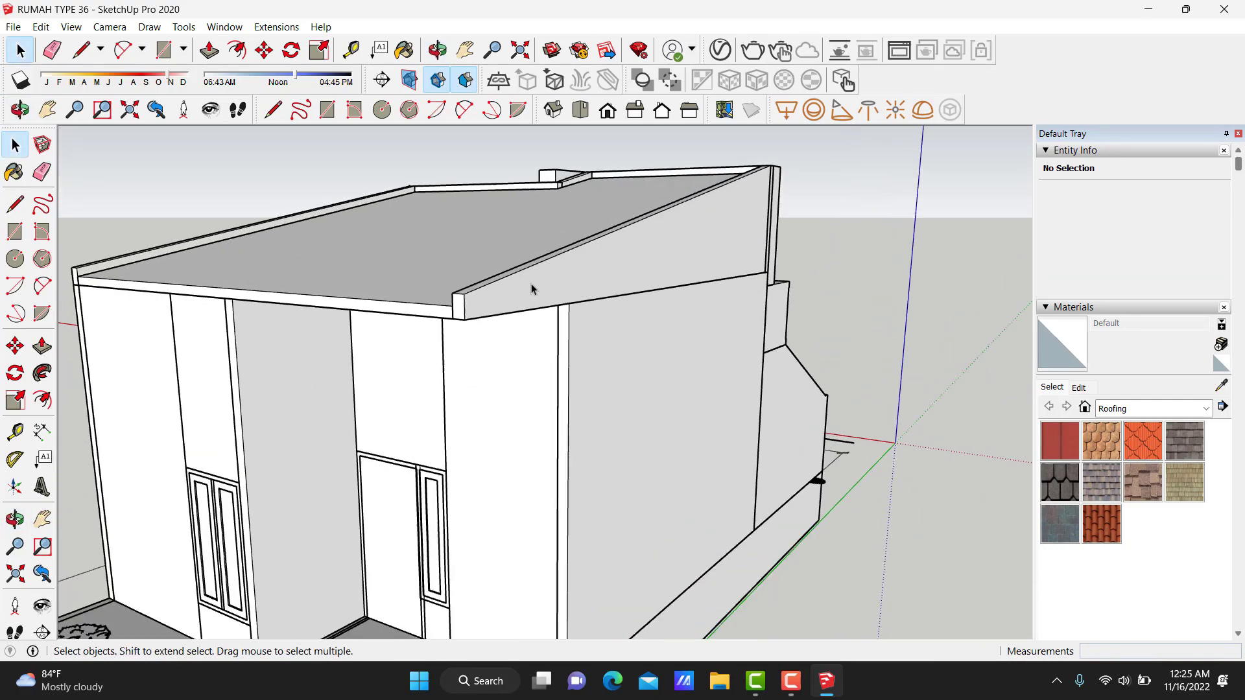
{"action": "middle_click_drag", "start_coordinate": [531, 286], "coordinate": [384, 311]}
{"action": "scroll", "coordinate": [384, 314], "scroll_direction": "up", "scroll_amount": 3}
{"action": "scroll", "coordinate": [401, 328], "scroll_direction": "up", "scroll_amount": 3}
{"action": "key", "text": "l"}
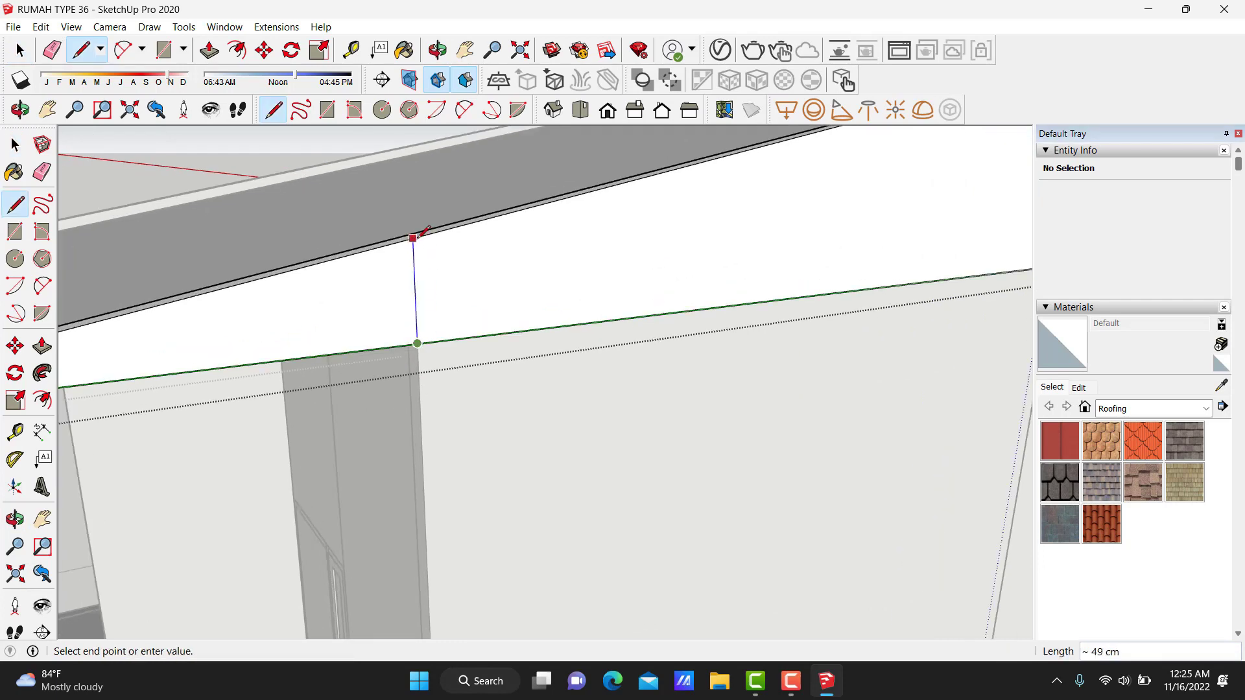
{"action": "key", "text": "p"}
{"action": "left_click", "coordinate": [366, 295]}
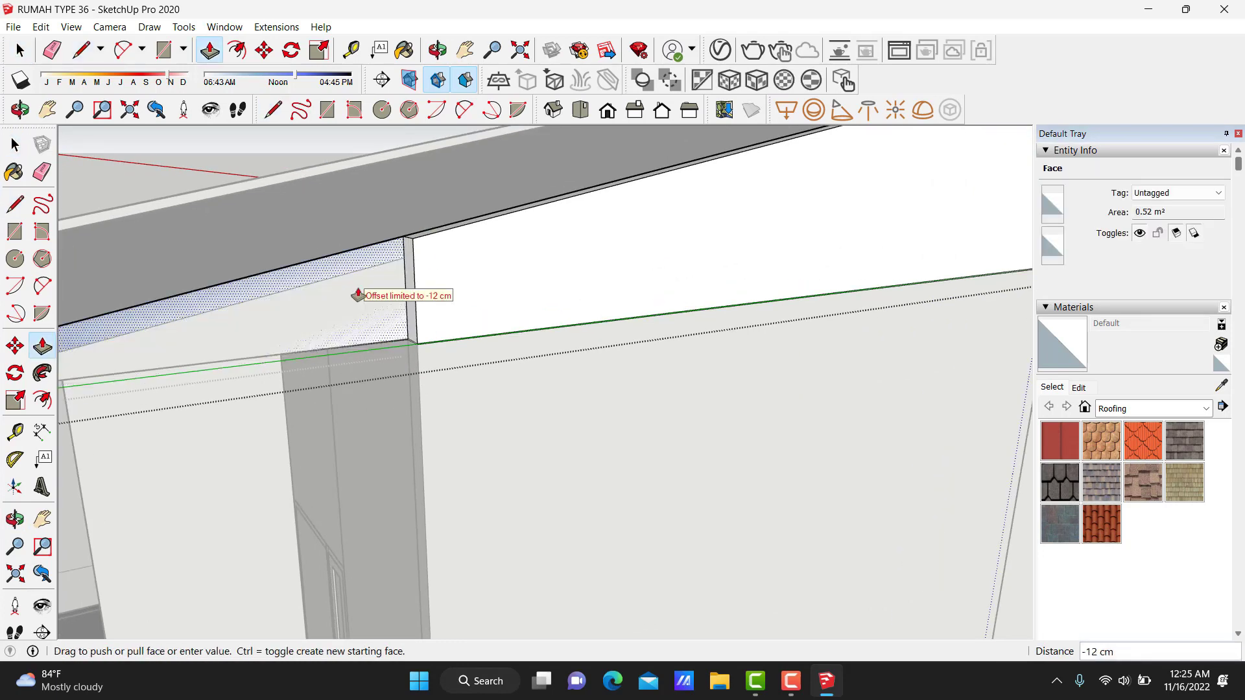
{"action": "left_click", "coordinate": [360, 290]}
{"action": "key", "text": "ctrl+z"}
{"action": "key", "text": "ctrl+z"}
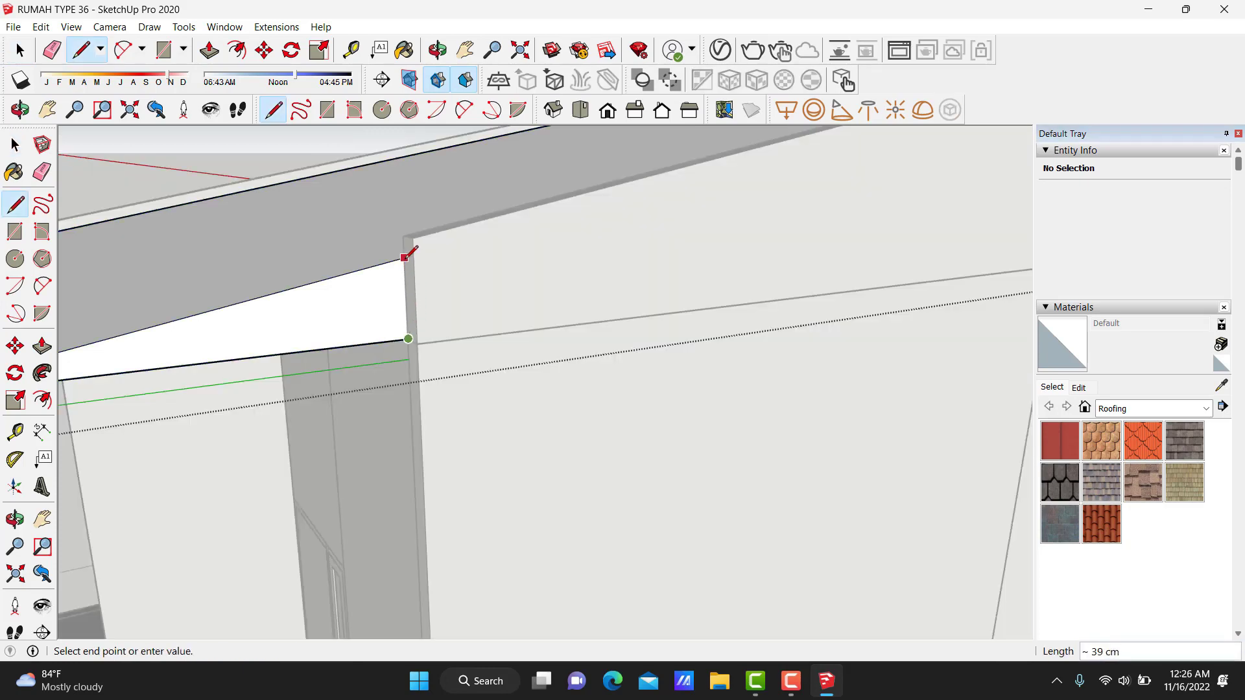
{"action": "scroll", "coordinate": [407, 257], "scroll_direction": "down", "scroll_amount": 5}
{"action": "key", "text": "space"}
{"action": "mouse_move", "coordinate": [295, 296]}
{"action": "middle_mouse_down"}
{"action": "mouse_move", "coordinate": [271, 193]}
{"action": "mouse_move", "coordinate": [422, 208]}
{"action": "middle_mouse_up"}
{"action": "scroll", "coordinate": [422, 208], "scroll_direction": "up", "scroll_amount": 3}
{"action": "scroll", "coordinate": [272, 272], "scroll_direction": "up", "scroll_amount": 3}
{"action": "scroll", "coordinate": [380, 239], "scroll_direction": "up", "scroll_amount": 3}
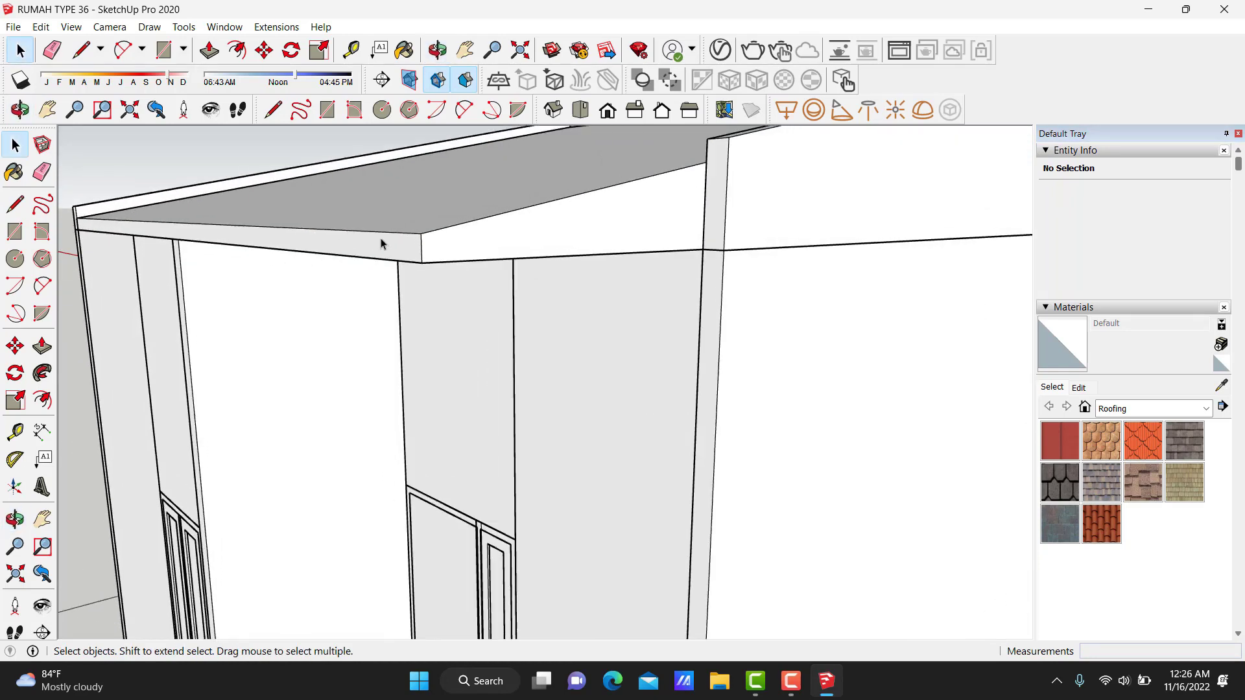
{"action": "scroll", "coordinate": [380, 238], "scroll_direction": "down", "scroll_amount": 3}
{"action": "scroll", "coordinate": [302, 212], "scroll_direction": "up", "scroll_amount": 4}
{"action": "scroll", "coordinate": [302, 212], "scroll_direction": "up", "scroll_amount": 1}
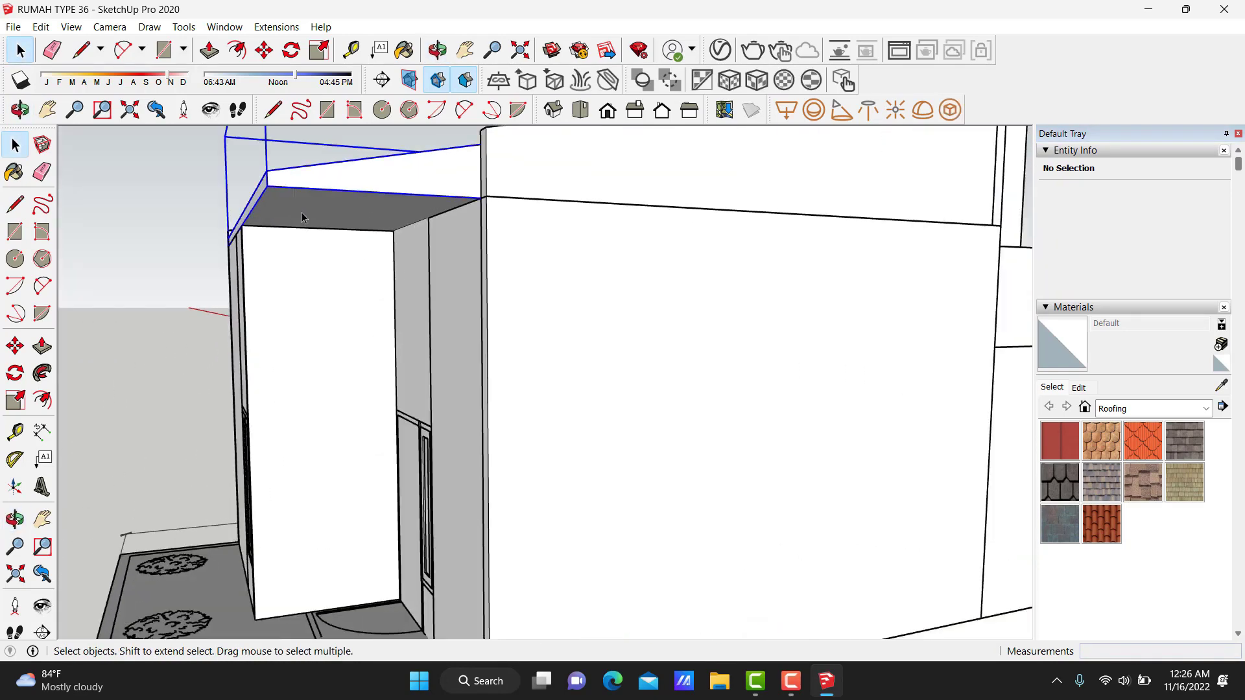
{"action": "middle_click_drag", "start_coordinate": [302, 212], "coordinate": [315, 203]}
{"action": "mouse_move", "coordinate": [359, 273]}
{"action": "middle_mouse_down"}
{"action": "mouse_move", "coordinate": [248, 253]}
{"action": "mouse_move", "coordinate": [376, 259]}
{"action": "mouse_move", "coordinate": [278, 223]}
{"action": "mouse_move", "coordinate": [504, 334]}
{"action": "middle_mouse_up"}
{"action": "scroll", "coordinate": [487, 285], "scroll_direction": "up", "scroll_amount": 4}
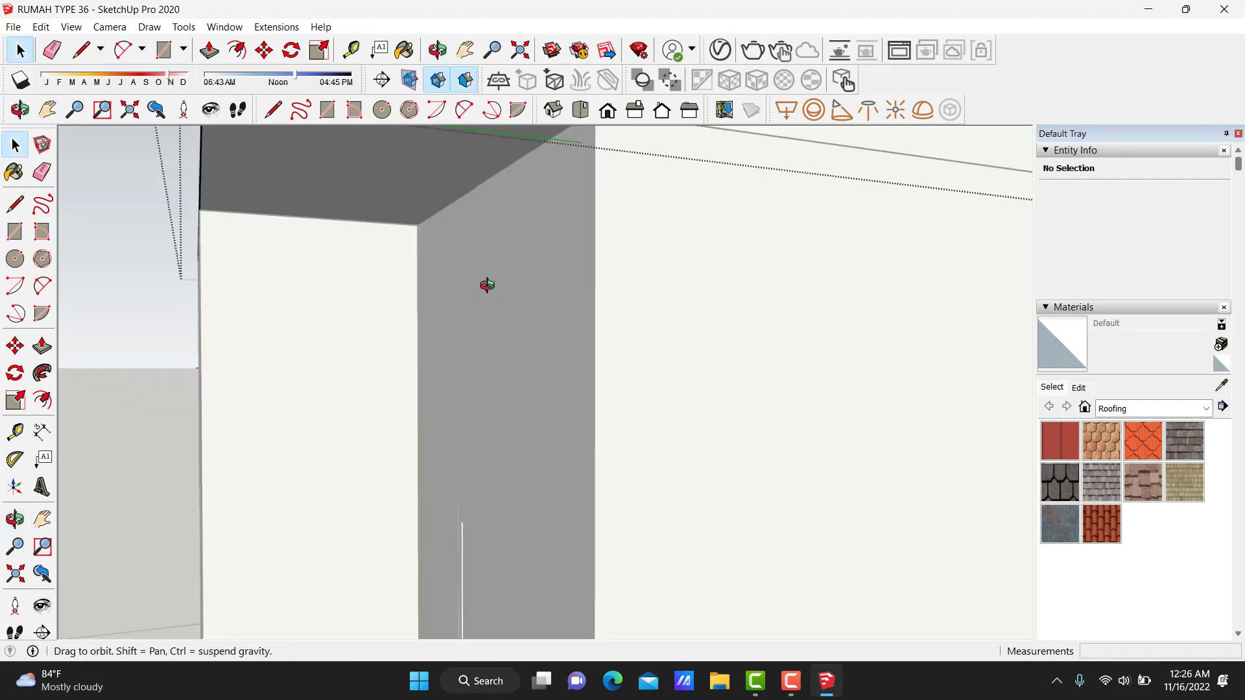
{"action": "scroll", "coordinate": [487, 285], "scroll_direction": "down", "scroll_amount": 2}
{"action": "scroll", "coordinate": [427, 270], "scroll_direction": "down", "scroll_amount": 3}
{"action": "middle_click_drag", "start_coordinate": [370, 264], "coordinate": [431, 270]}
{"action": "scroll", "coordinate": [399, 235], "scroll_direction": "up", "scroll_amount": 2}
Draw an 80 cm line along the roof slope and extend it past the front corner.
{"action": "left_click", "coordinate": [501, 288]}
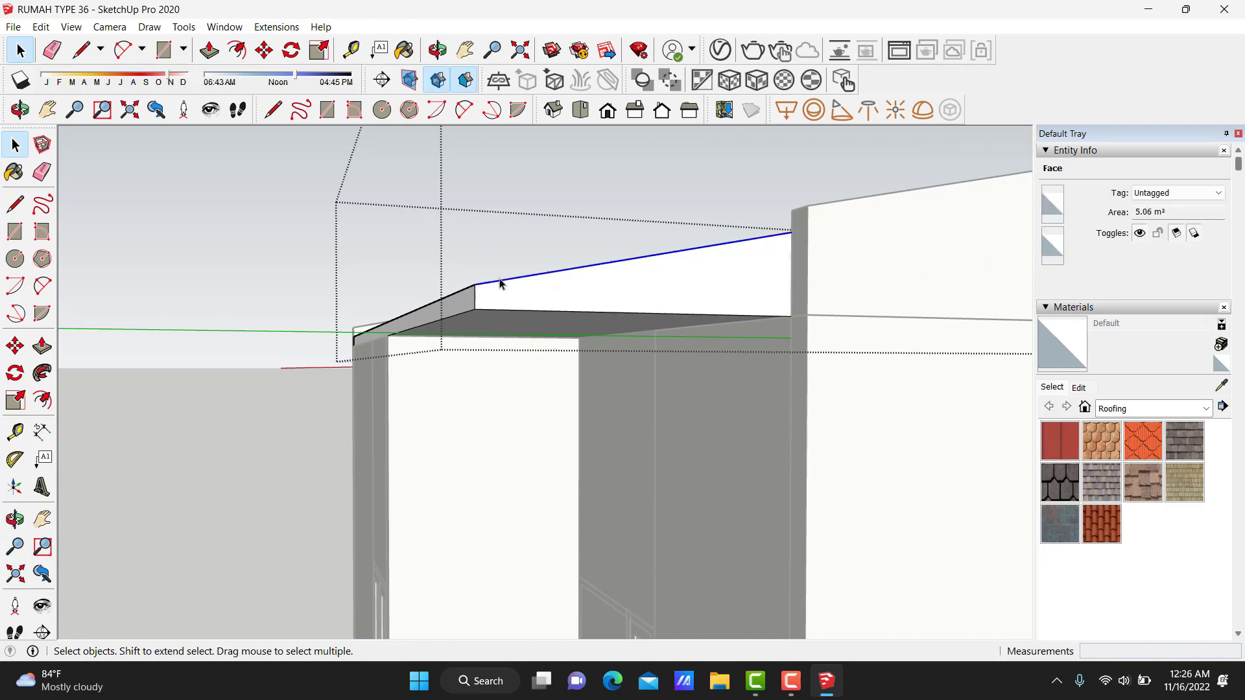
{"action": "scroll", "coordinate": [500, 279], "scroll_direction": "up", "scroll_amount": 2}
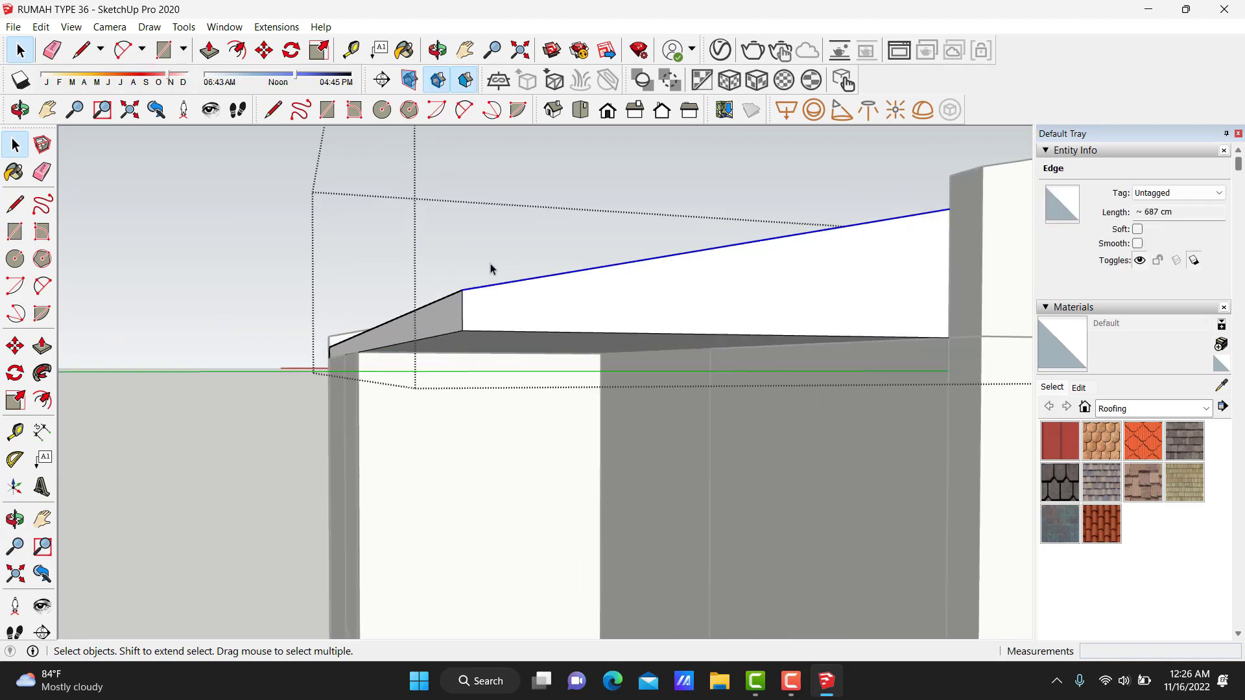
{"action": "left_click", "coordinate": [462, 289]}
{"action": "type", "text": "80"}
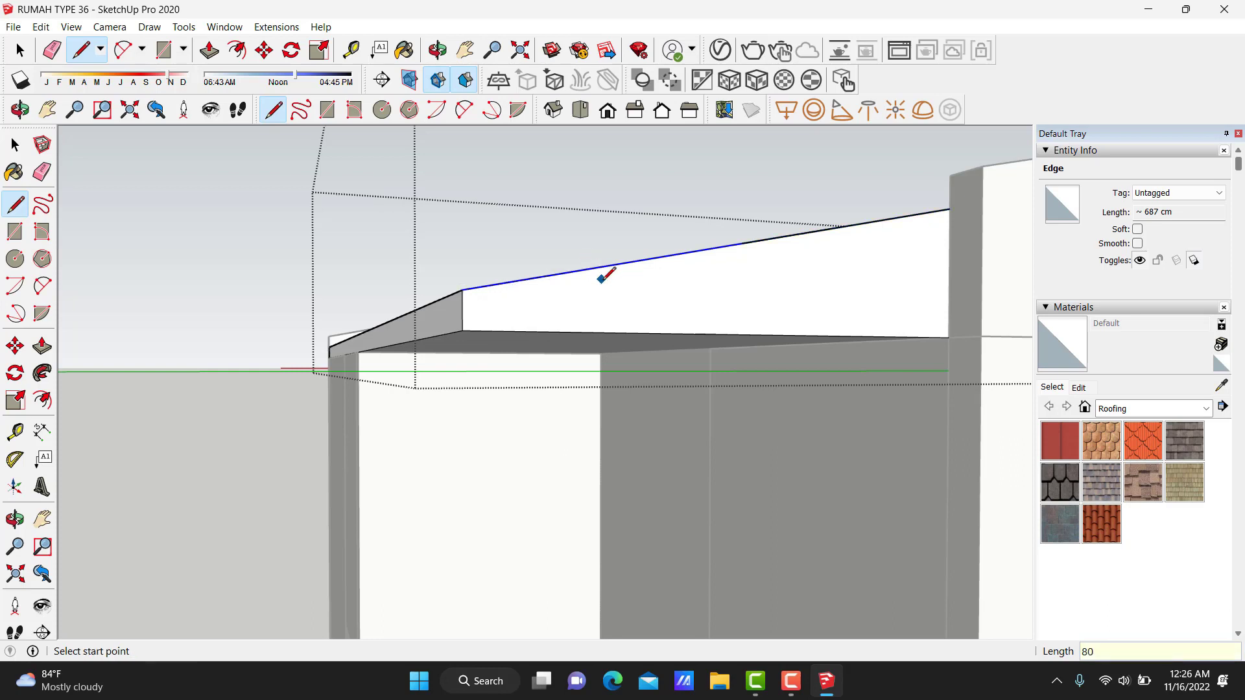
{"action": "key", "text": "space"}
{"action": "key", "text": "m"}
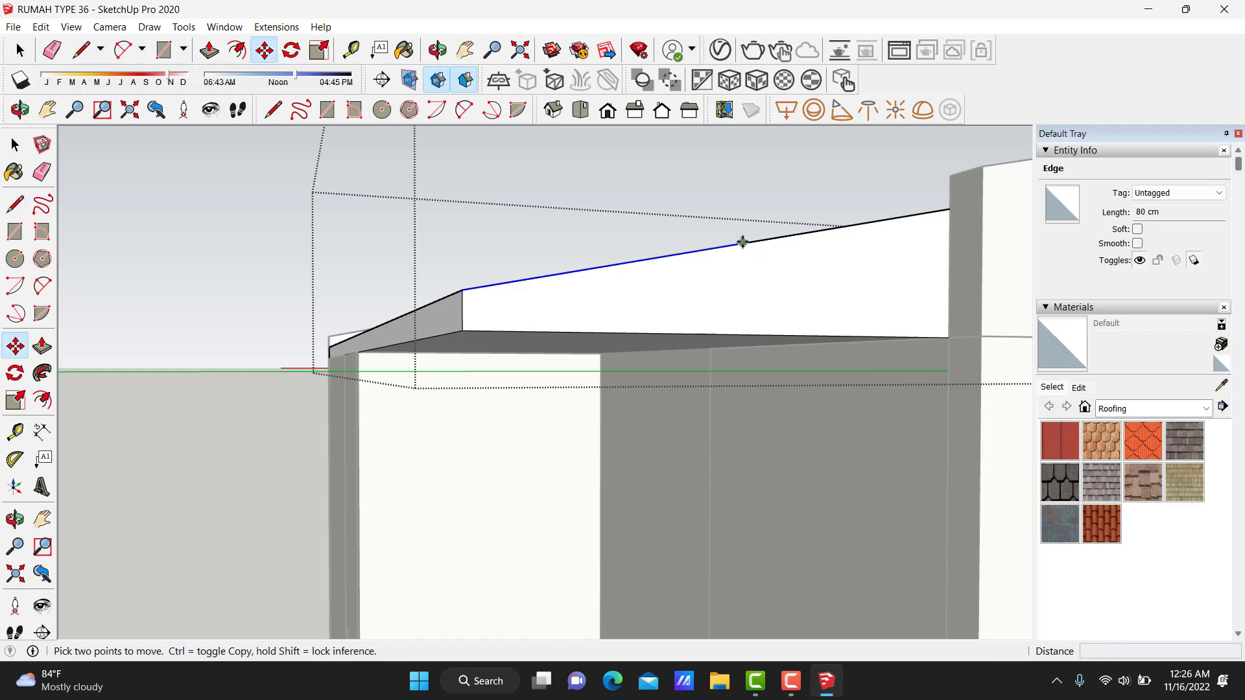
{"action": "left_click", "coordinate": [511, 276]}
{"action": "left_click", "coordinate": [461, 290]}
{"action": "key", "text": "space"}
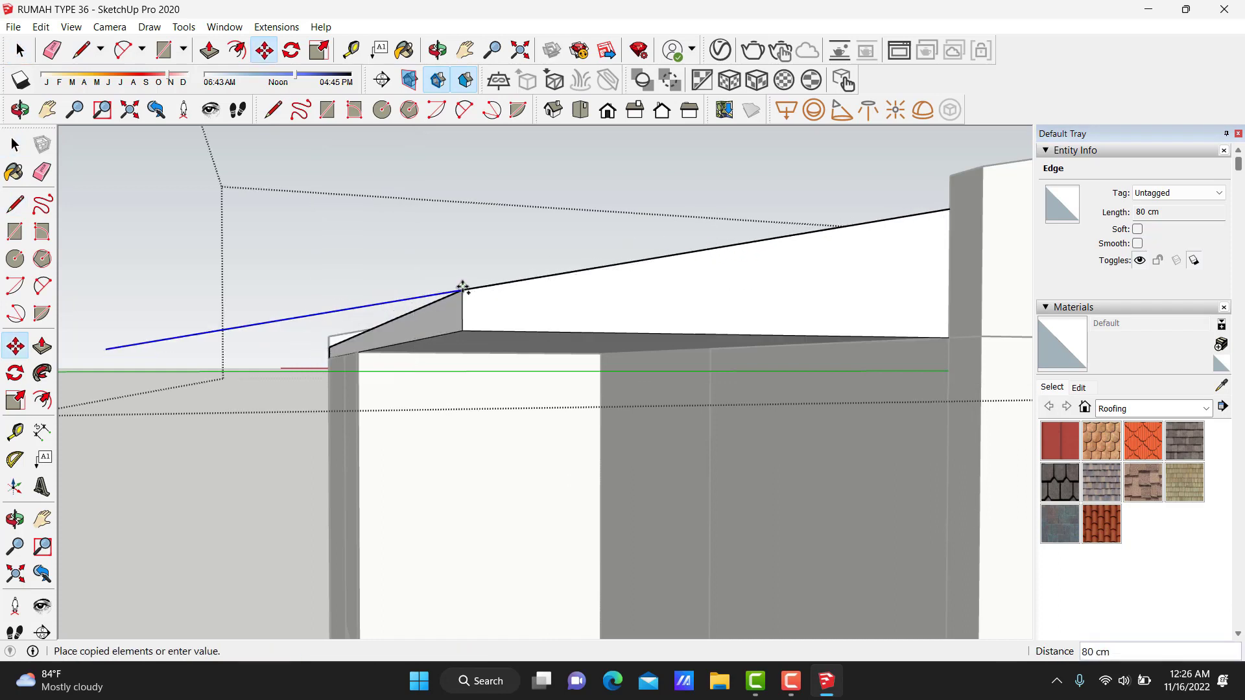
Copy the extended edge 10 cm down and close the strip with a short vertical line.
{"action": "middle_click_drag", "start_coordinate": [466, 306], "coordinate": [424, 309]}
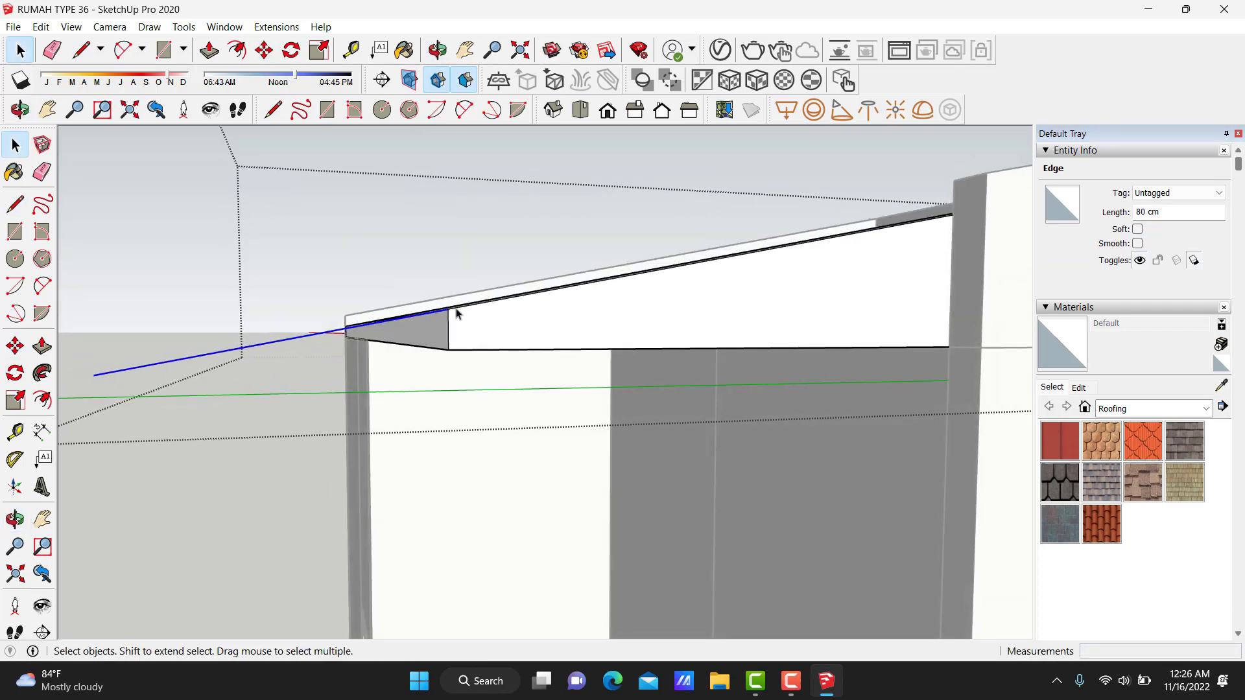
{"action": "scroll", "coordinate": [456, 311], "scroll_direction": "up", "scroll_amount": 1}
{"action": "key", "text": "m"}
{"action": "left_click", "coordinate": [451, 308]}
{"action": "key", "text": "ctrl"}
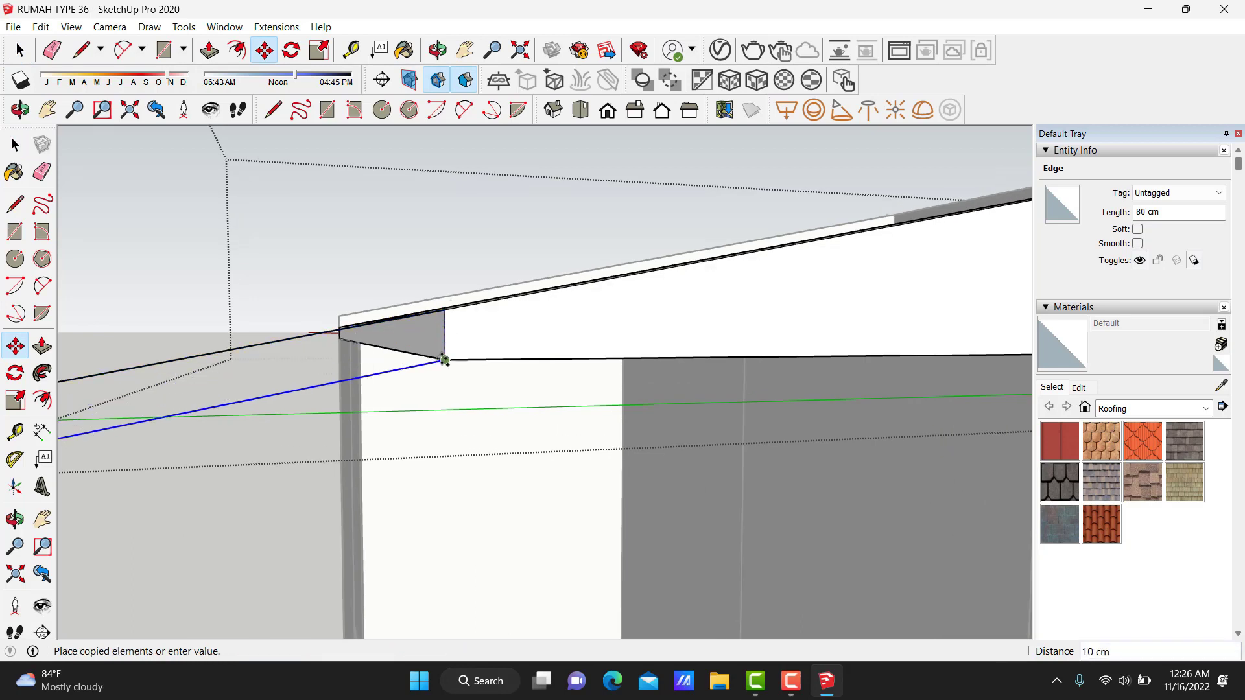
{"action": "left_click", "coordinate": [445, 357]}
{"action": "scroll", "coordinate": [485, 323], "scroll_direction": "down", "scroll_amount": 2}
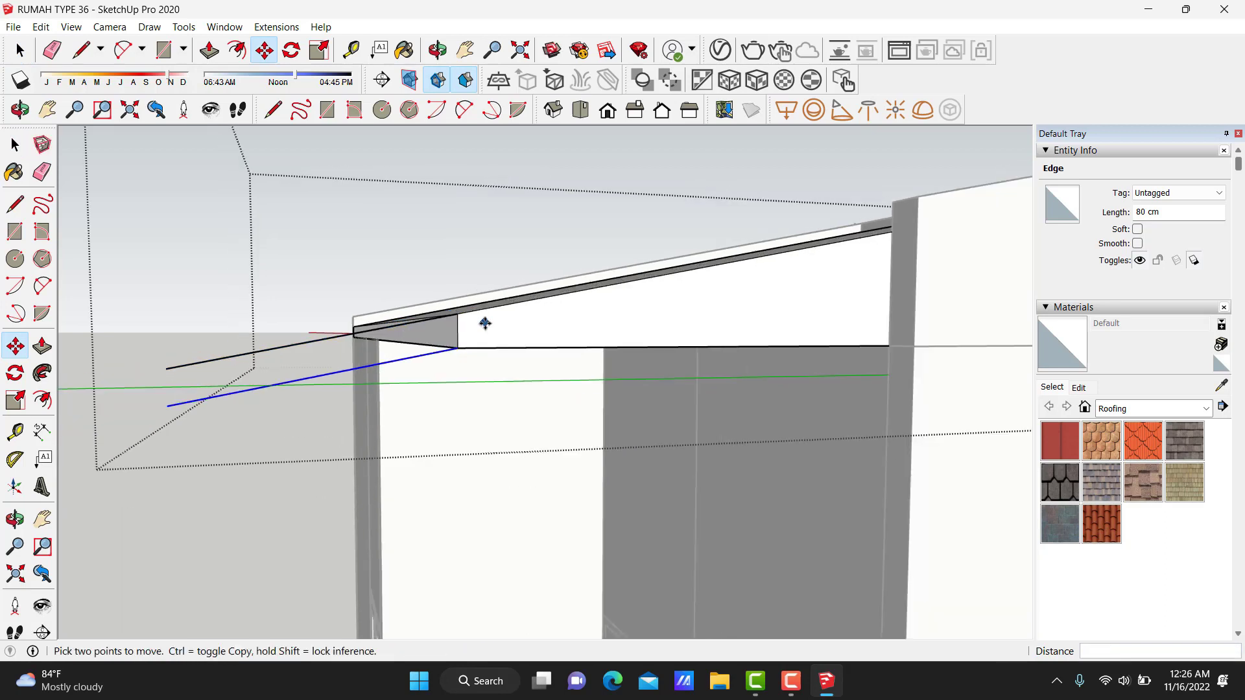
{"action": "middle_click_drag", "start_coordinate": [253, 343], "coordinate": [255, 356]}
{"action": "scroll", "coordinate": [218, 356], "scroll_direction": "up", "scroll_amount": 2}
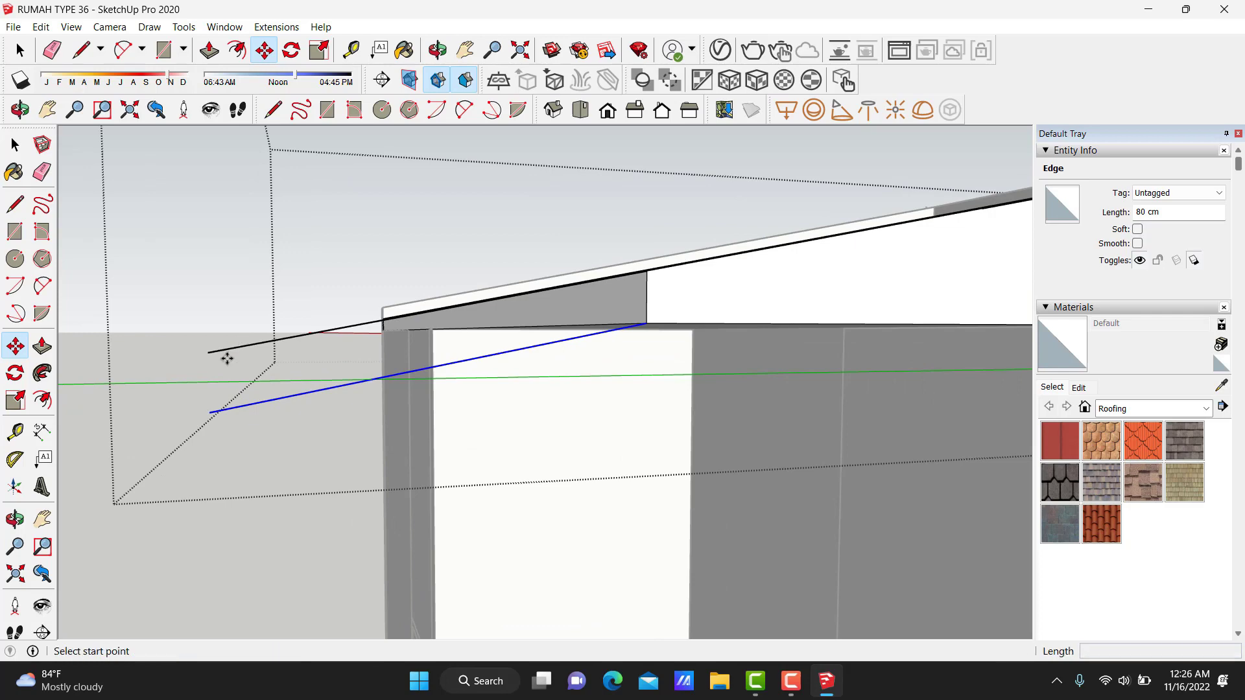
{"action": "left_click", "coordinate": [207, 353]}
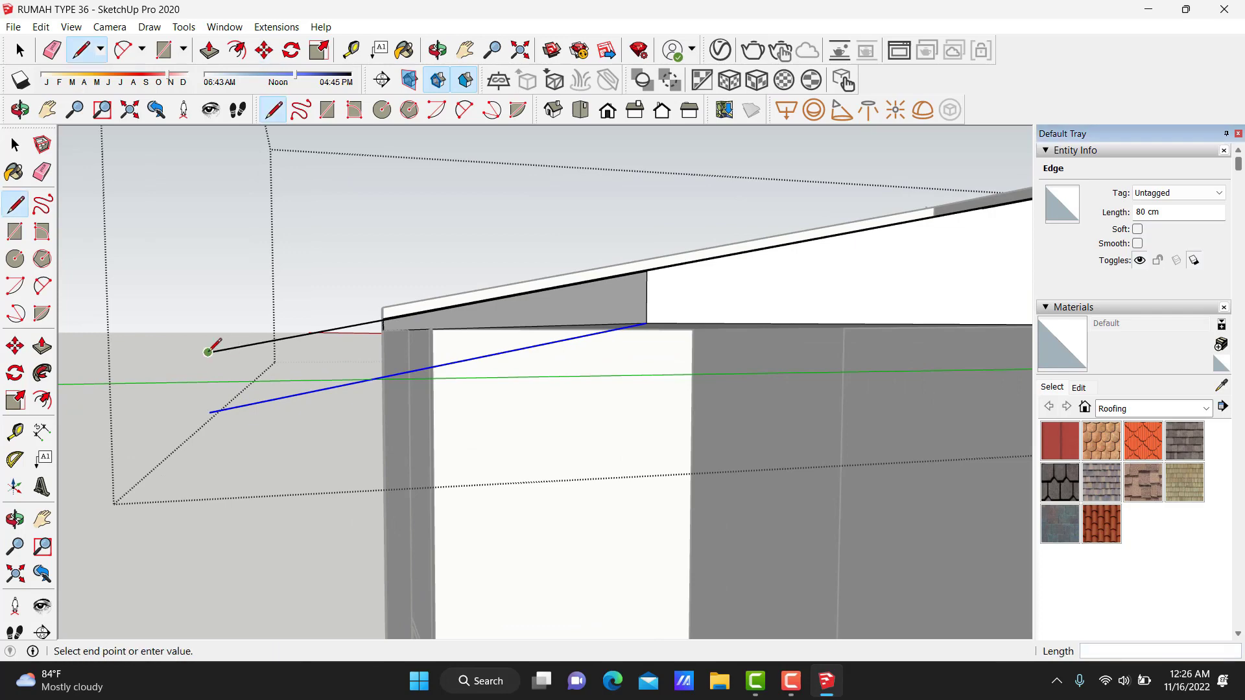
{"action": "left_click", "coordinate": [209, 412]}
{"action": "key", "text": "space"}
{"action": "mouse_move", "coordinate": [270, 384]}
{"action": "middle_mouse_down"}
{"action": "mouse_move", "coordinate": [367, 417]}
{"action": "mouse_move", "coordinate": [352, 366]}
{"action": "middle_mouse_up"}
Push/Pull the 10 cm strip face along the length of the roof into a slab.
{"action": "key", "text": "p"}
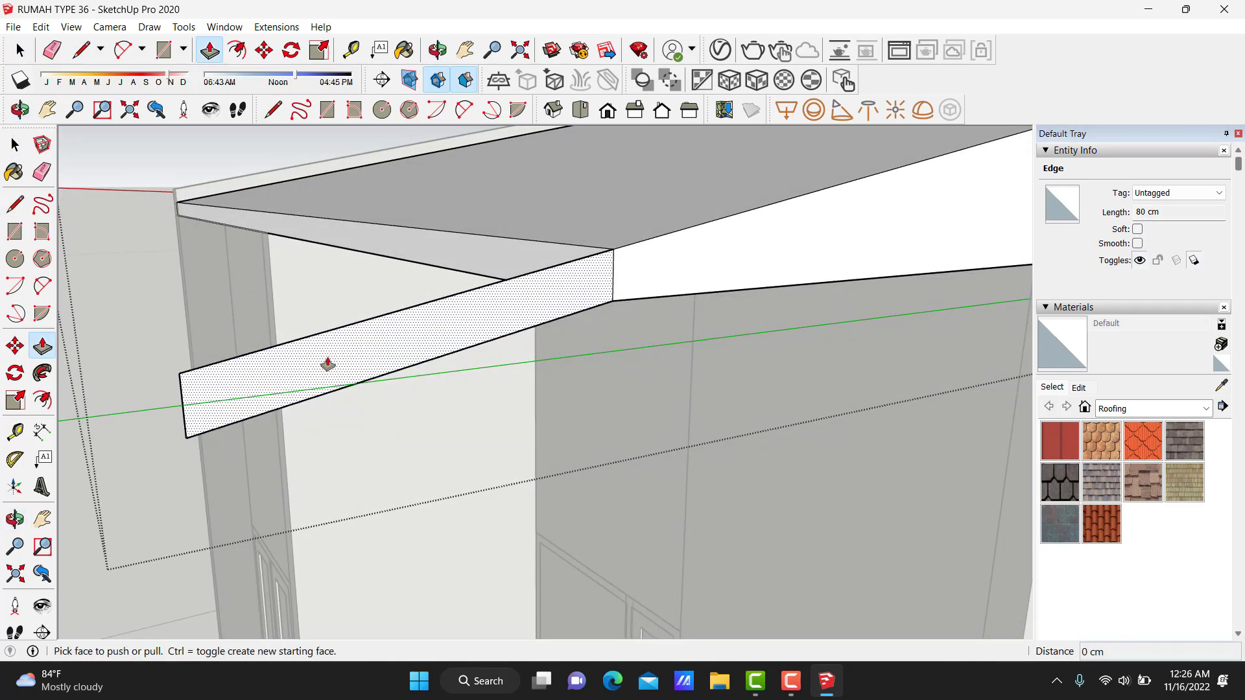
{"action": "left_click", "coordinate": [328, 365]}
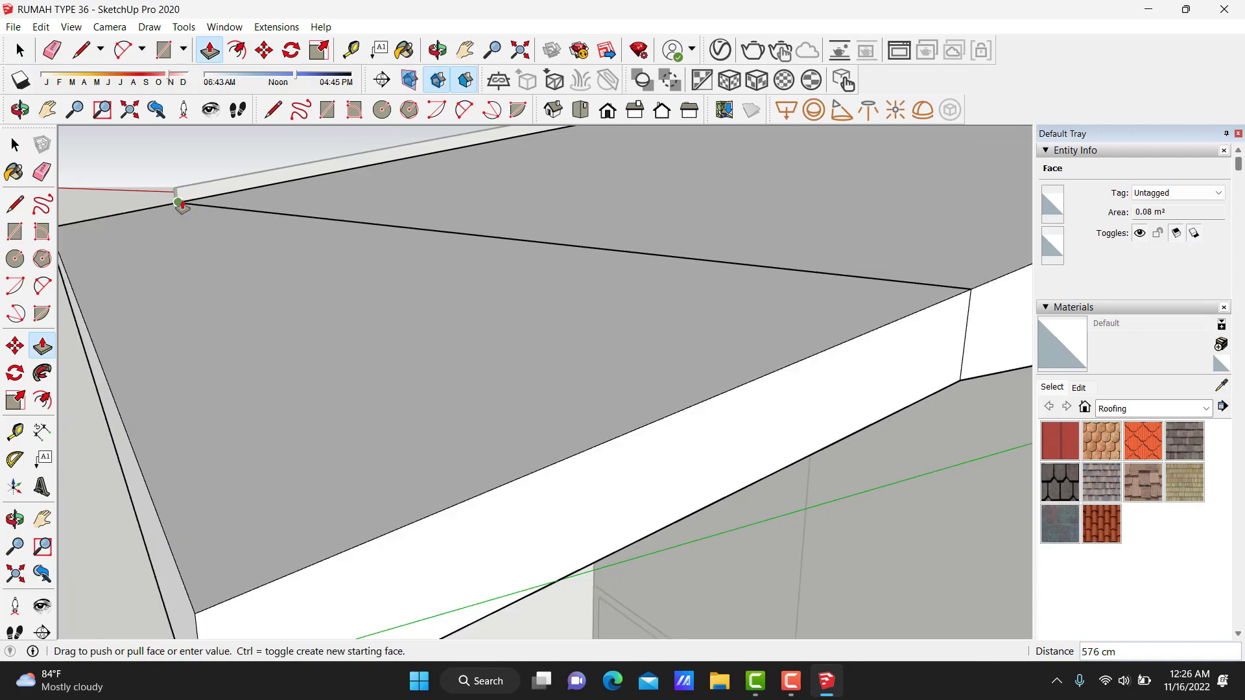
{"action": "left_click", "coordinate": [183, 208]}
{"action": "key", "text": "space"}
{"action": "scroll", "coordinate": [237, 223], "scroll_direction": "down", "scroll_amount": 5}
{"action": "scroll", "coordinate": [237, 224], "scroll_direction": "down", "scroll_amount": 3}
{"action": "middle_click_drag", "start_coordinate": [239, 231], "coordinate": [358, 253]}
Pull the roof slab's front face out 80 cm to form the overhang.
{"action": "key", "text": "p"}
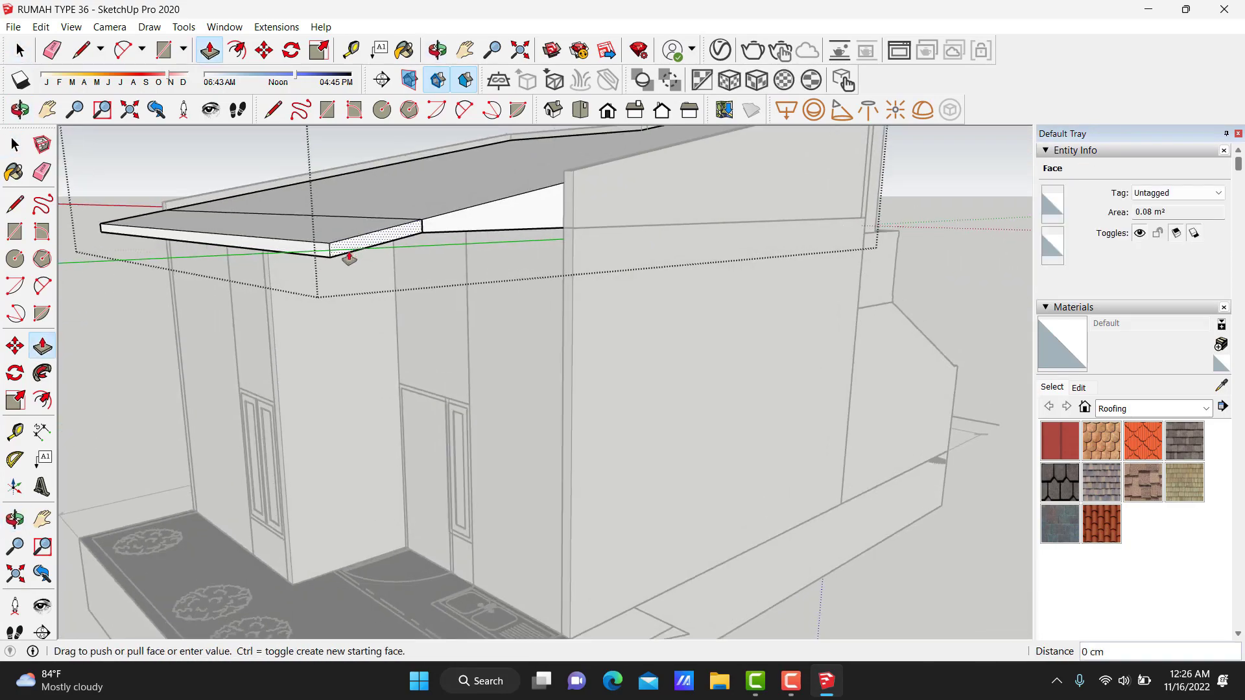
{"action": "scroll", "coordinate": [350, 253], "scroll_direction": "up", "scroll_amount": 3}
{"action": "mouse_move", "coordinate": [264, 267]}
{"action": "middle_mouse_down"}
{"action": "mouse_move", "coordinate": [252, 233]}
{"action": "mouse_move", "coordinate": [434, 309]}
{"action": "middle_mouse_up"}
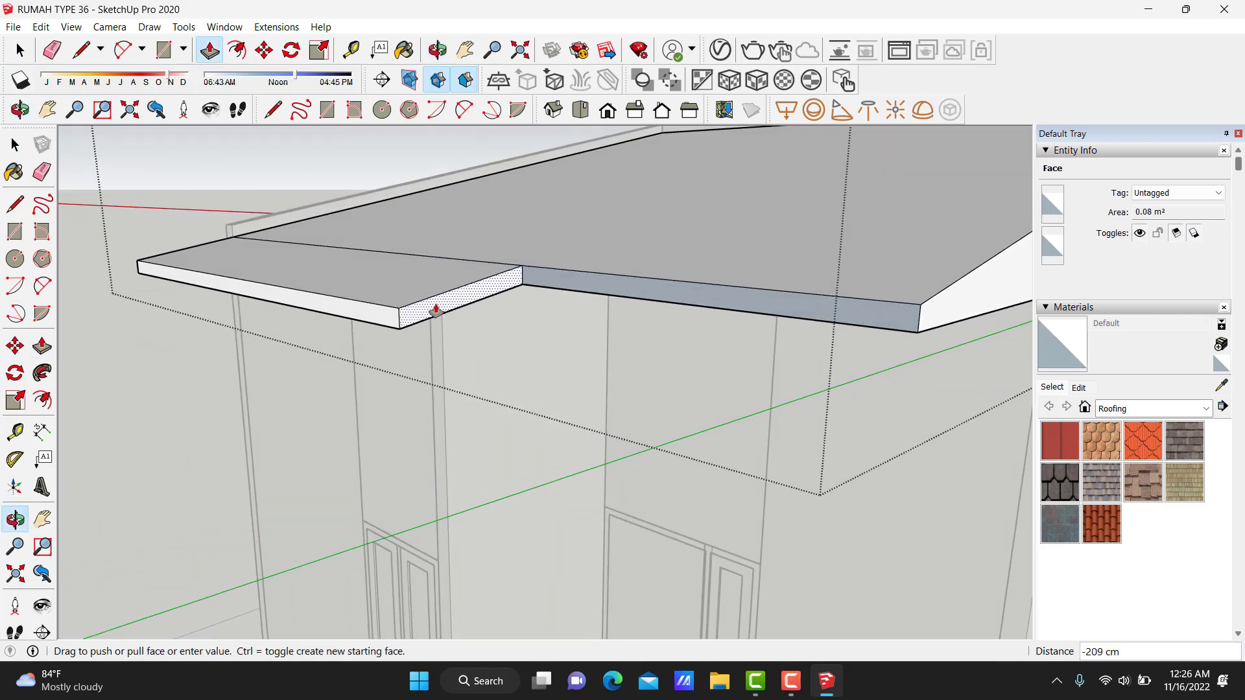
{"action": "scroll", "coordinate": [417, 378], "scroll_direction": "up", "scroll_amount": 3}
{"action": "scroll", "coordinate": [434, 367], "scroll_direction": "up", "scroll_amount": 2}
{"action": "left_click_drag", "start_coordinate": [445, 309], "coordinate": [452, 358]}
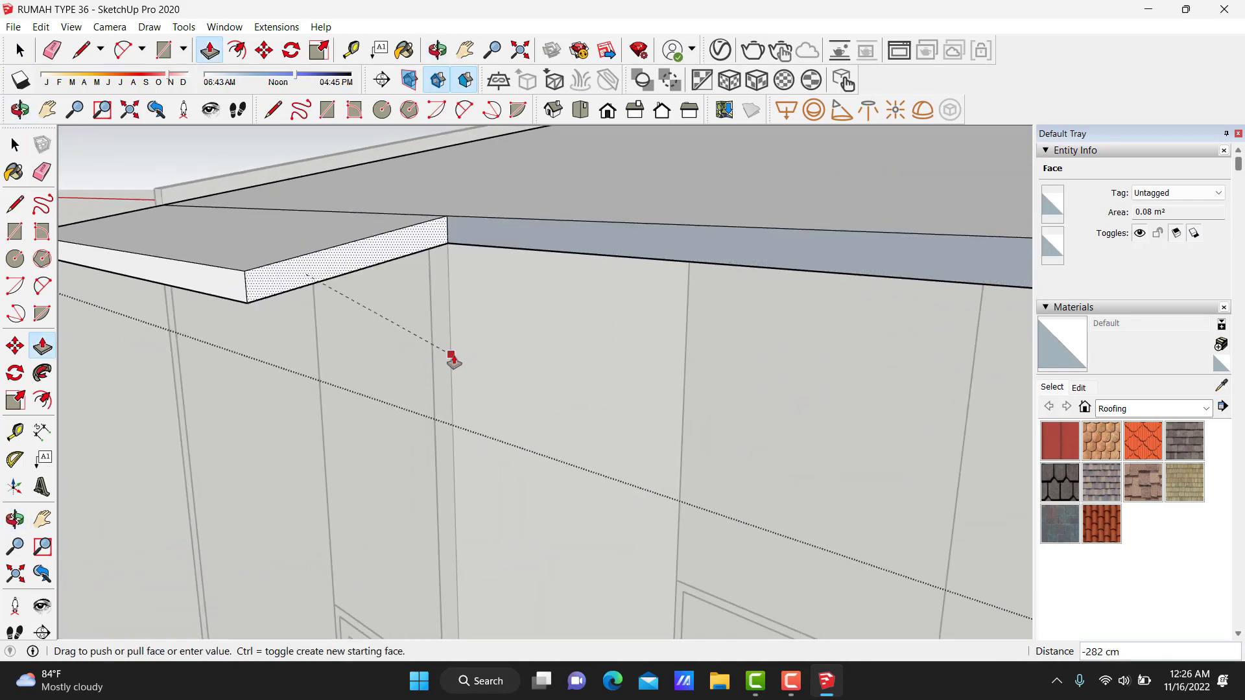
{"action": "left_click_drag", "start_coordinate": [385, 248], "coordinate": [414, 258]}
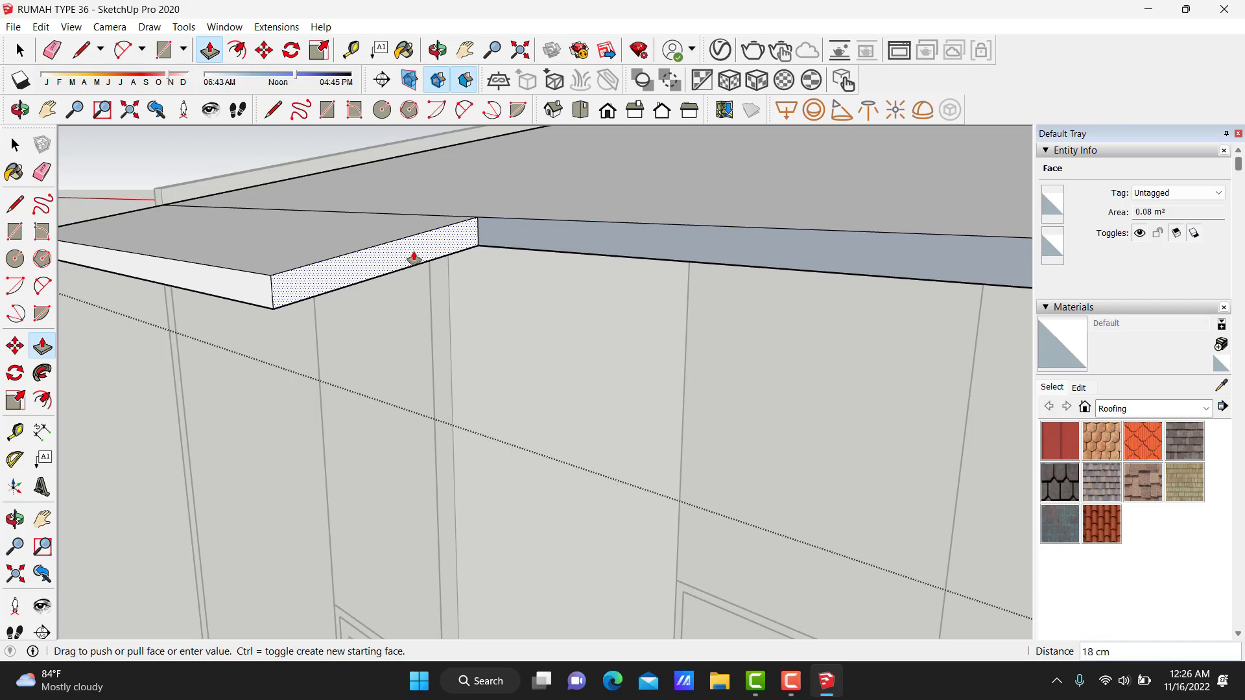
{"action": "key", "text": "Return"}
{"action": "scroll", "coordinate": [409, 265], "scroll_direction": "down", "scroll_amount": 2}
{"action": "key", "text": "space"}
{"action": "middle_click_drag", "start_coordinate": [422, 259], "coordinate": [426, 233]}
Erase the seam edge across the slab top and select the slab's sloped side edge.
{"action": "key", "text": "e"}
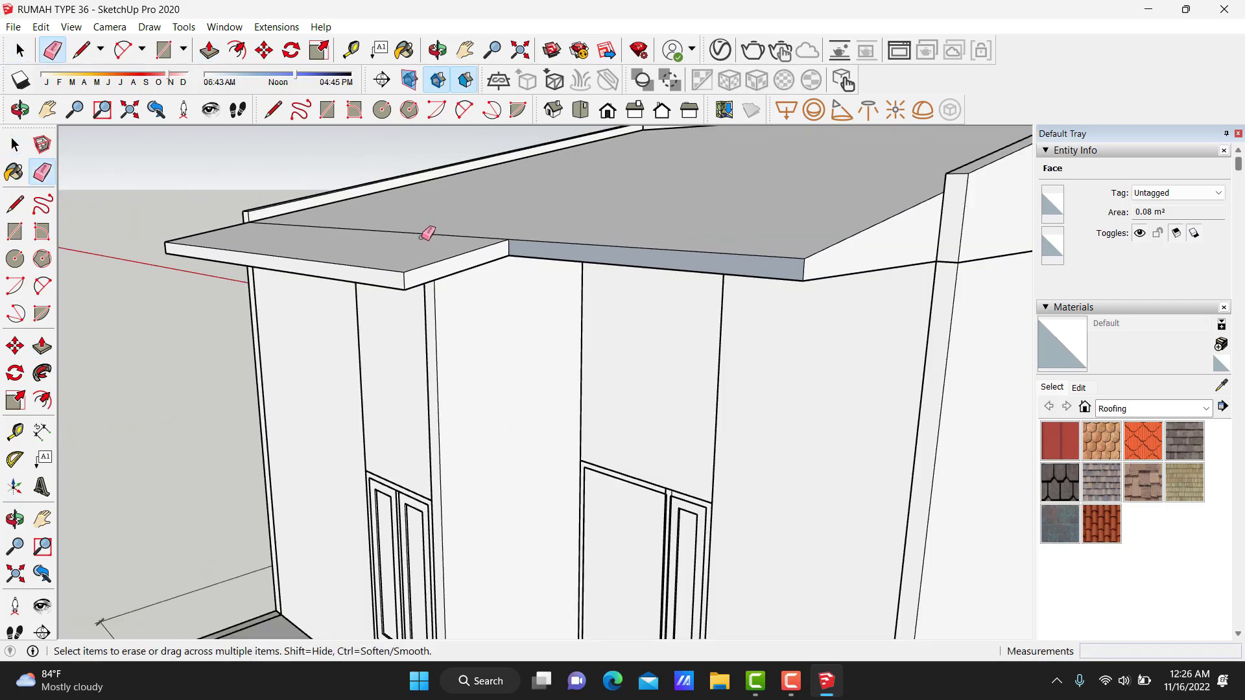
{"action": "key", "text": "ctrl+z"}
{"action": "key", "text": "space"}
{"action": "key", "text": "e"}
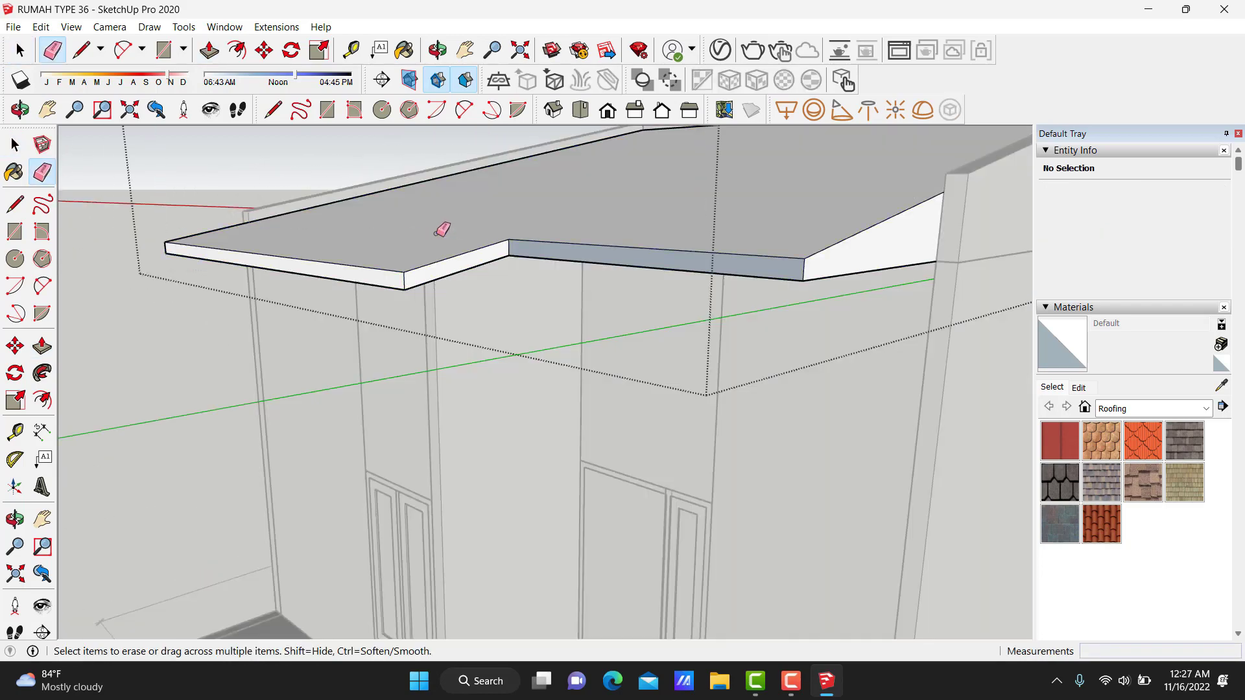
{"action": "key", "text": "space"}
{"action": "mouse_move", "coordinate": [642, 261]}
{"action": "middle_mouse_down"}
{"action": "mouse_move", "coordinate": [722, 300]}
{"action": "mouse_move", "coordinate": [698, 320]}
{"action": "mouse_move", "coordinate": [646, 273]}
{"action": "middle_mouse_up"}
{"action": "left_click", "coordinate": [714, 300]}
{"action": "left_click", "coordinate": [626, 239]}
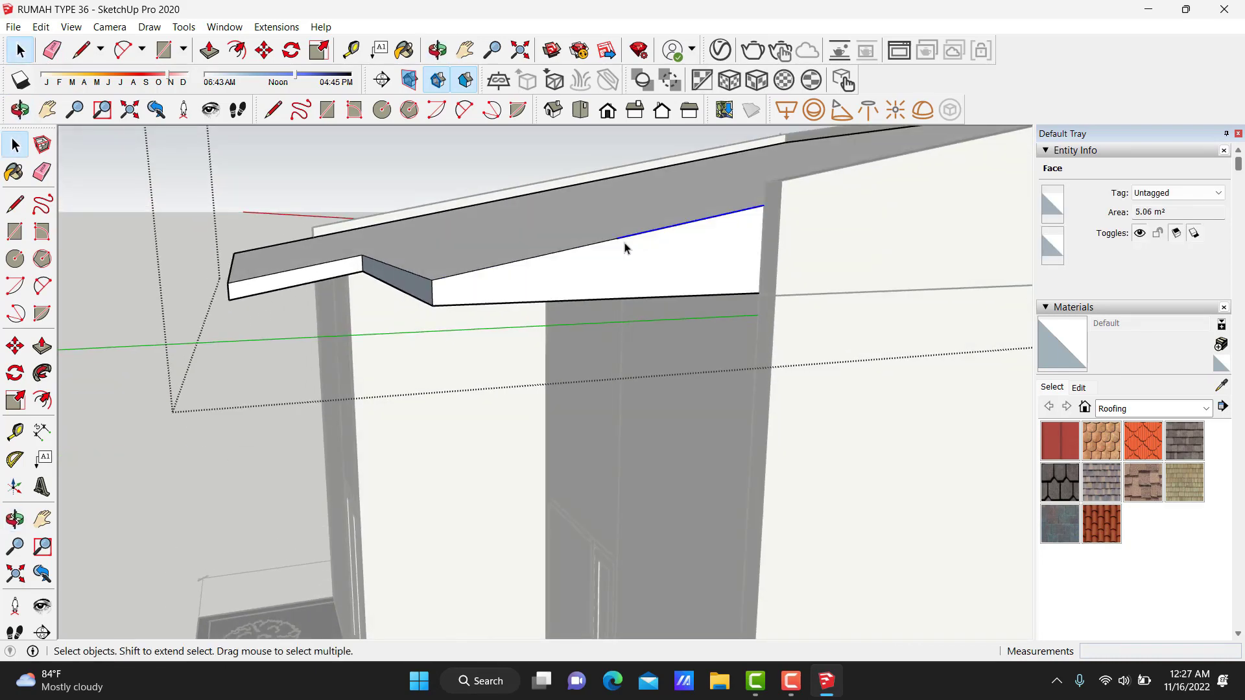
Copy the sloped slab edge to the lower slab corner and erase the extra guide edges.
{"action": "left_click", "coordinate": [230, 286]}
{"action": "key", "text": "space"}
{"action": "mouse_move", "coordinate": [676, 278]}
{"action": "middle_mouse_down"}
{"action": "mouse_move", "coordinate": [659, 291]}
{"action": "mouse_move", "coordinate": [605, 289]}
{"action": "middle_mouse_up"}
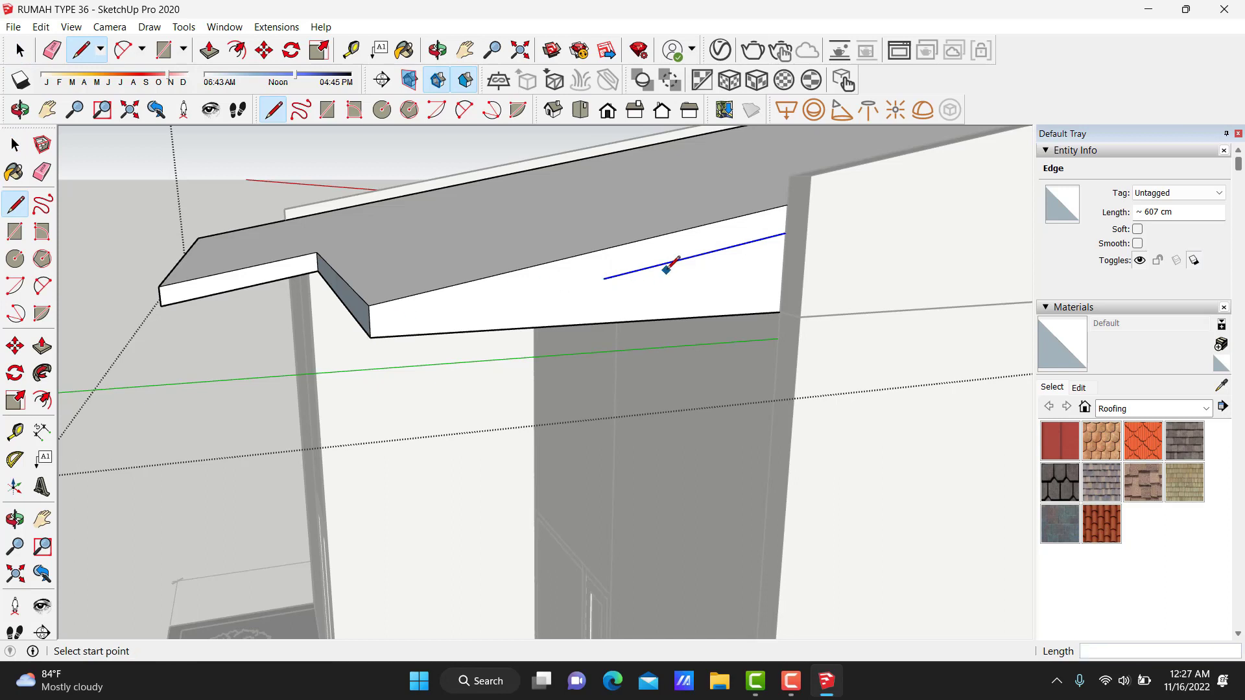
{"action": "key", "text": "space"}
{"action": "key", "text": "m"}
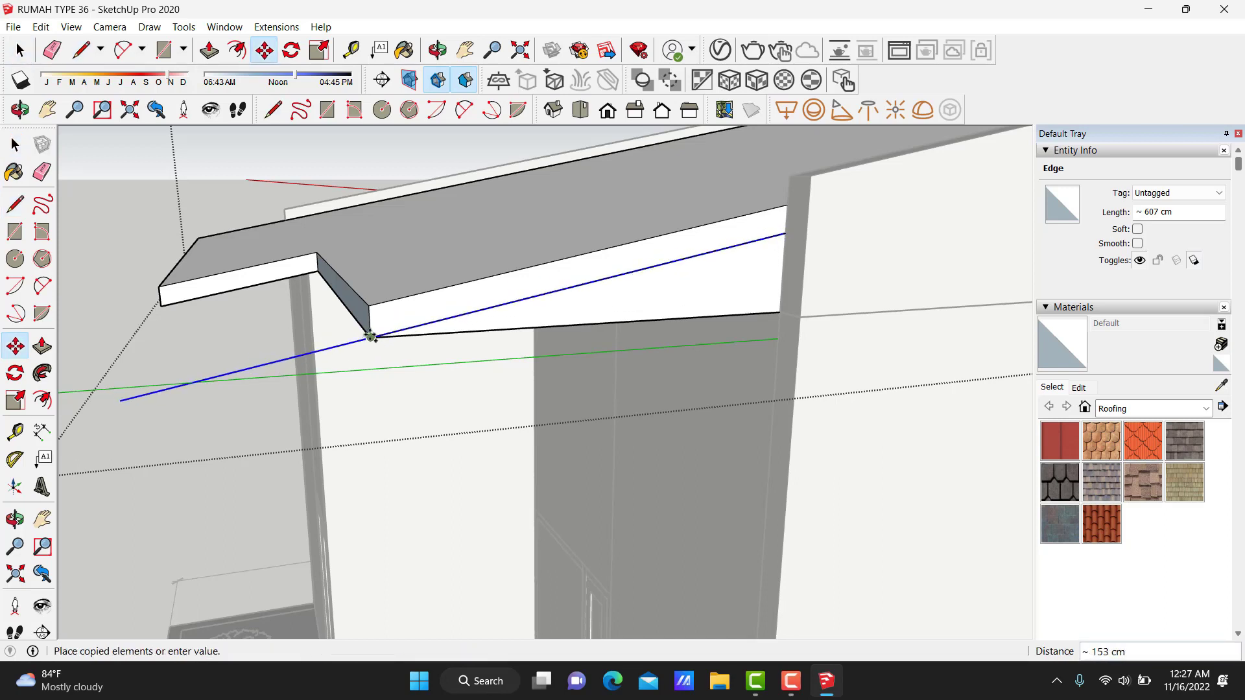
{"action": "key", "text": "space"}
{"action": "middle_click_drag", "start_coordinate": [525, 300], "coordinate": [522, 288]}
{"action": "key", "text": "t"}
{"action": "key", "text": "space"}
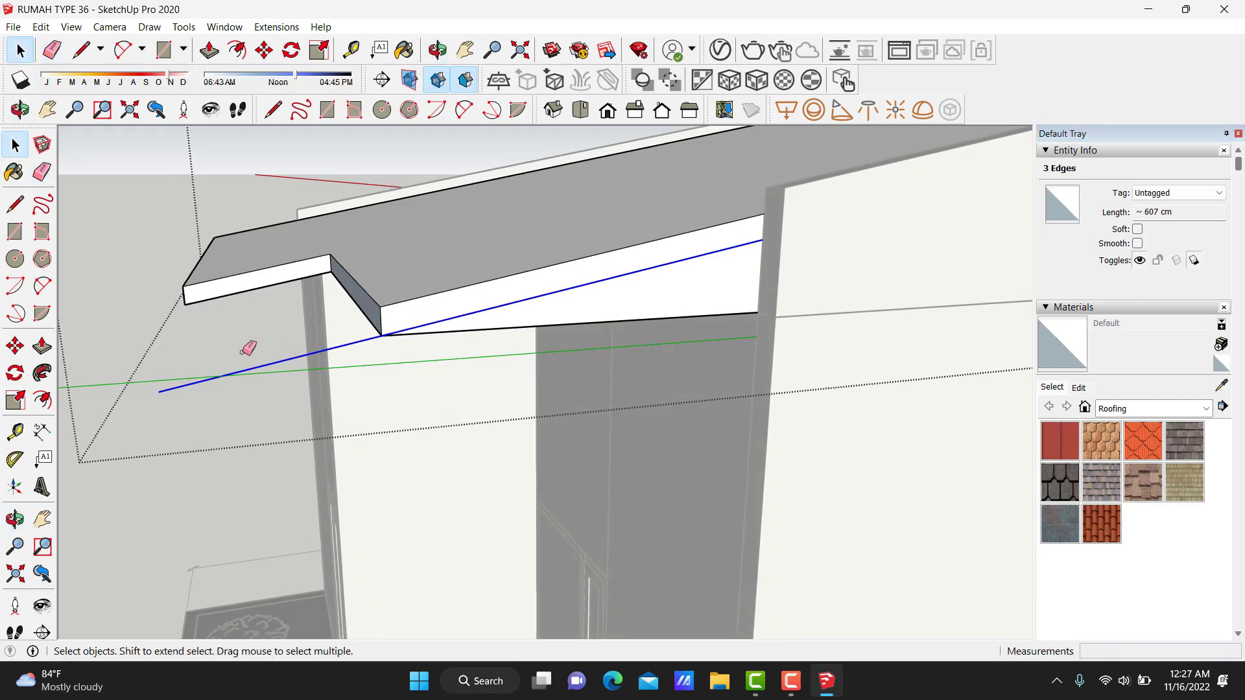
{"action": "key", "text": "e"}
{"action": "key", "text": "space"}
Extrude the triangular underside face down to the wall corner and erase the leftover edge.
{"action": "left_click", "coordinate": [630, 328]}
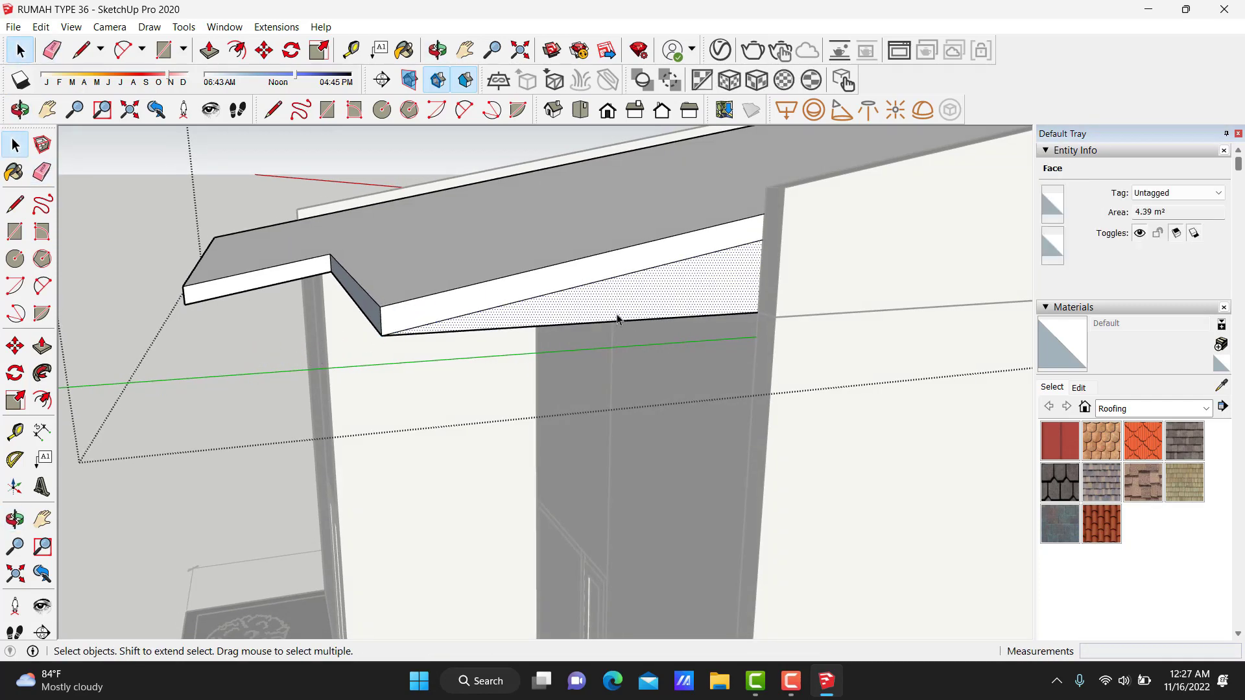
{"action": "mouse_move", "coordinate": [616, 319]}
{"action": "middle_mouse_down"}
{"action": "mouse_move", "coordinate": [653, 283]}
{"action": "mouse_move", "coordinate": [736, 250]}
{"action": "mouse_move", "coordinate": [722, 242]}
{"action": "mouse_move", "coordinate": [746, 202]}
{"action": "mouse_move", "coordinate": [734, 234]}
{"action": "middle_mouse_up"}
{"action": "key", "text": "p"}
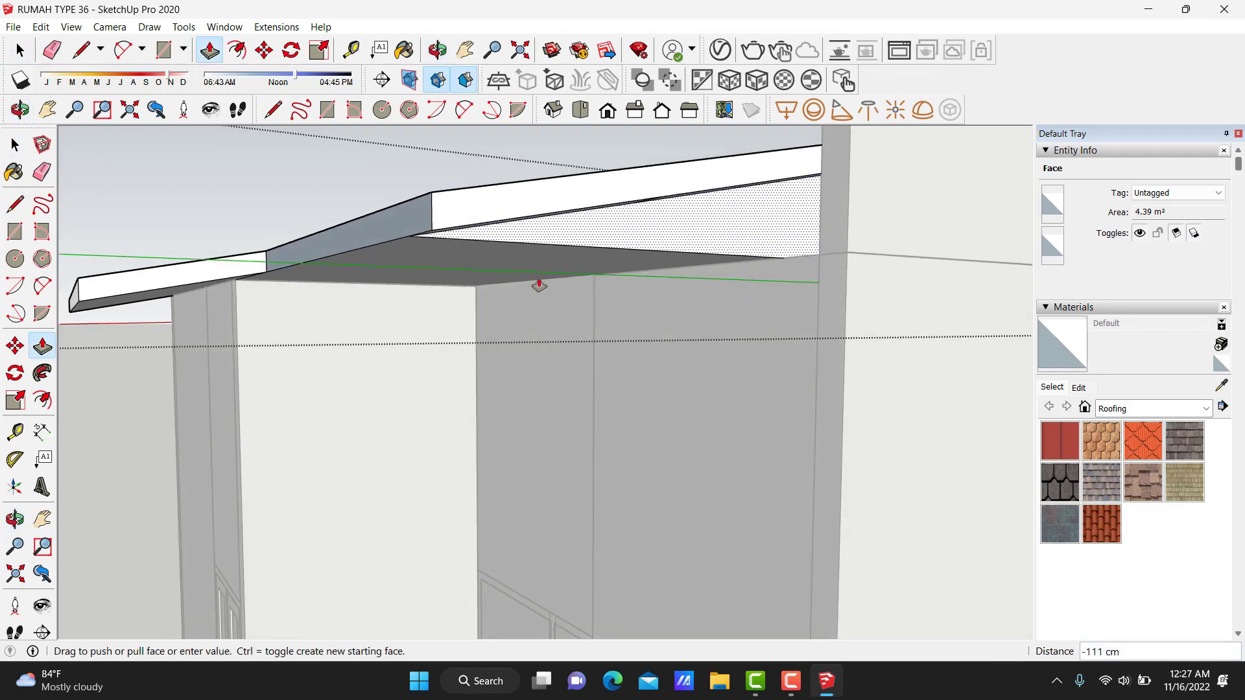
{"action": "scroll", "coordinate": [245, 286], "scroll_direction": "up", "scroll_amount": 2}
{"action": "scroll", "coordinate": [236, 286], "scroll_direction": "up", "scroll_amount": 2}
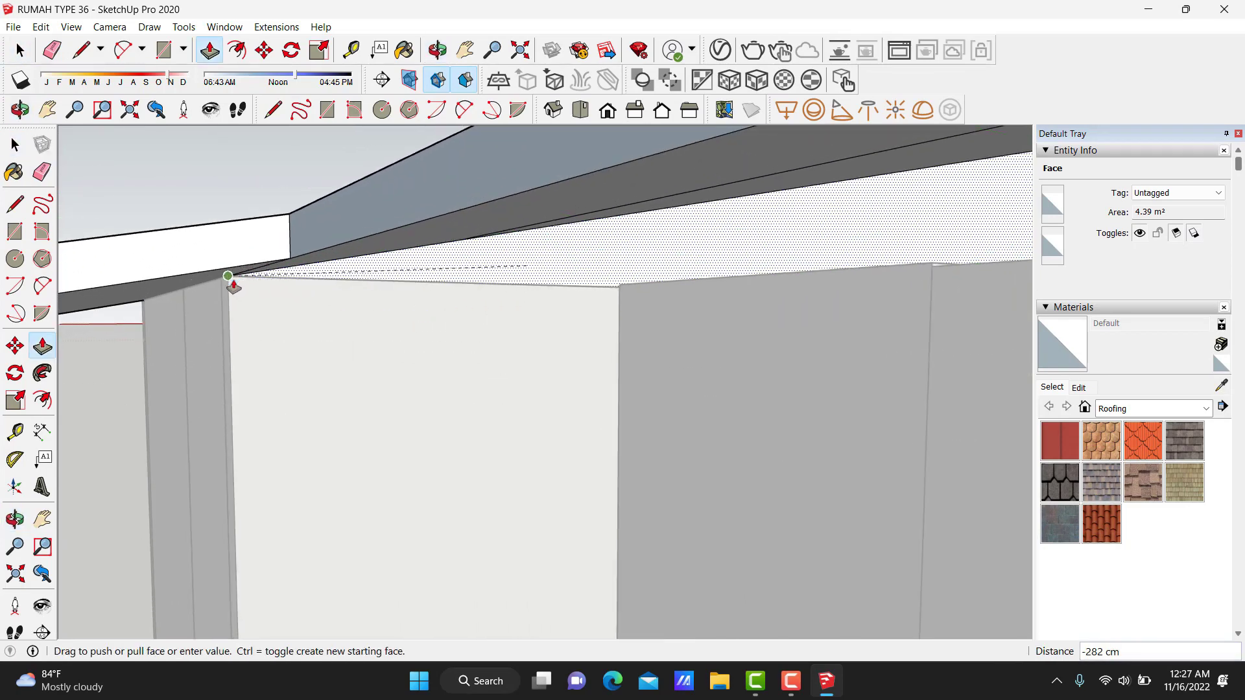
{"action": "left_click", "coordinate": [232, 283]}
{"action": "scroll", "coordinate": [239, 280], "scroll_direction": "down", "scroll_amount": 4}
{"action": "mouse_move", "coordinate": [466, 286]}
{"action": "middle_mouse_down"}
{"action": "mouse_move", "coordinate": [690, 279]}
{"action": "mouse_move", "coordinate": [614, 245]}
{"action": "mouse_move", "coordinate": [561, 275]}
{"action": "mouse_move", "coordinate": [622, 236]}
{"action": "mouse_move", "coordinate": [675, 260]}
{"action": "mouse_move", "coordinate": [628, 240]}
{"action": "mouse_move", "coordinate": [575, 256]}
{"action": "middle_mouse_up"}
{"action": "key", "text": "space"}
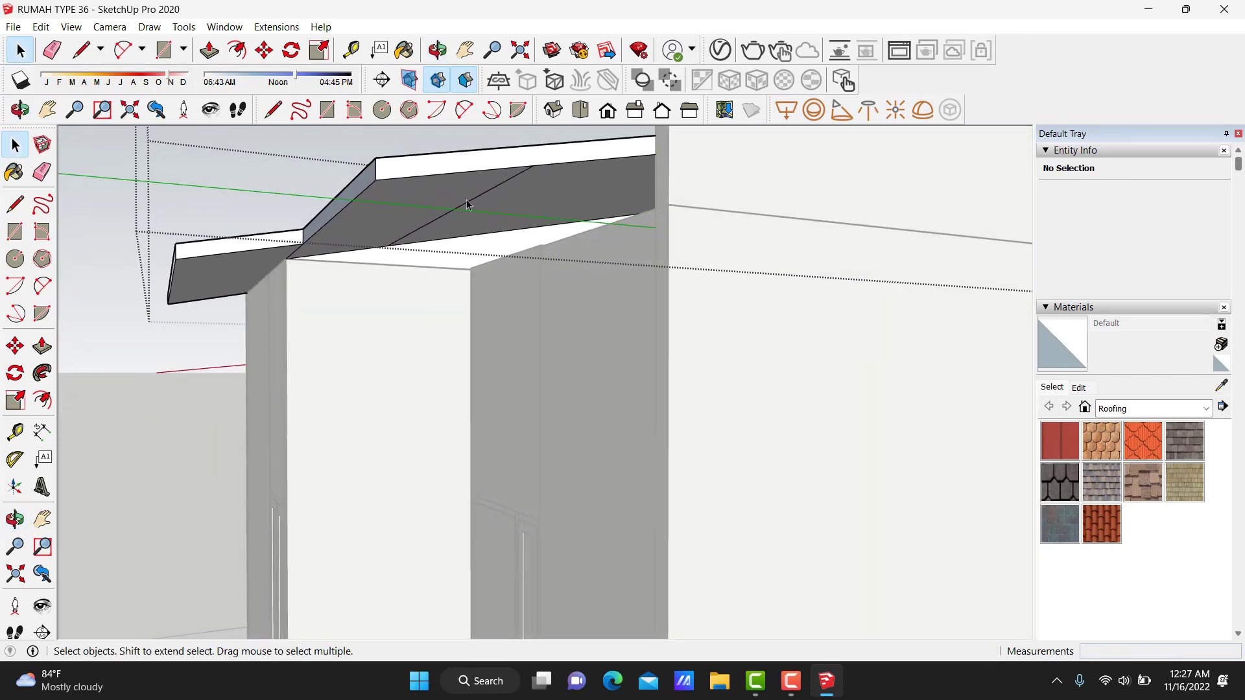
{"action": "middle_click_drag", "start_coordinate": [466, 200], "coordinate": [498, 192]}
{"action": "key", "text": "e"}
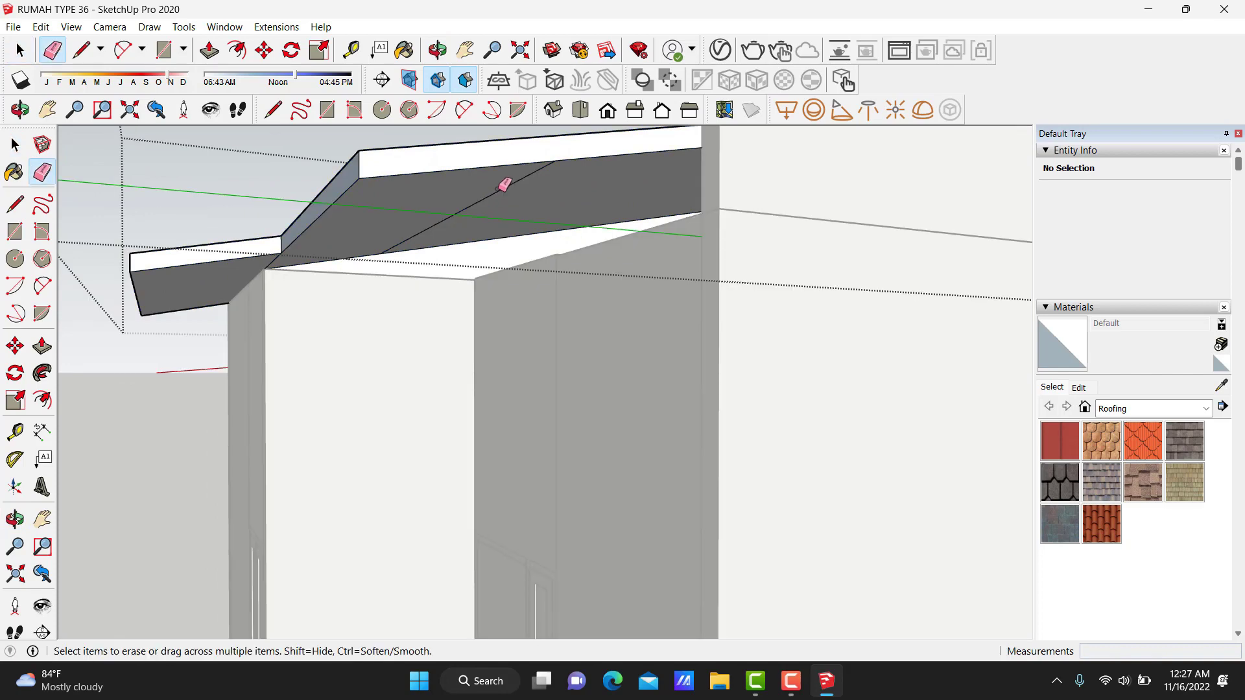
{"action": "left_click", "coordinate": [555, 225]}
{"action": "key", "text": "space"}
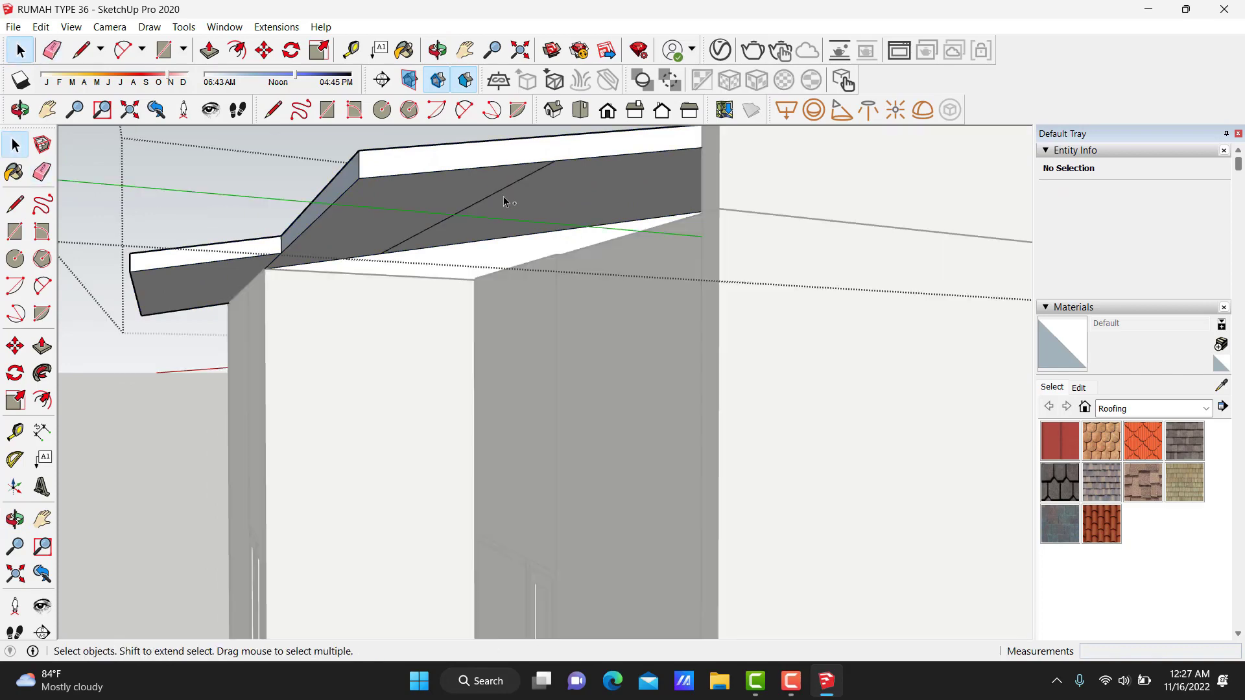
Split the fascia with a new vertical edge and push the split face inward.
{"action": "mouse_move", "coordinate": [612, 186]}
{"action": "middle_mouse_down"}
{"action": "mouse_move", "coordinate": [666, 214]}
{"action": "mouse_move", "coordinate": [708, 208]}
{"action": "middle_mouse_up"}
{"action": "double_click", "coordinate": [709, 208]}
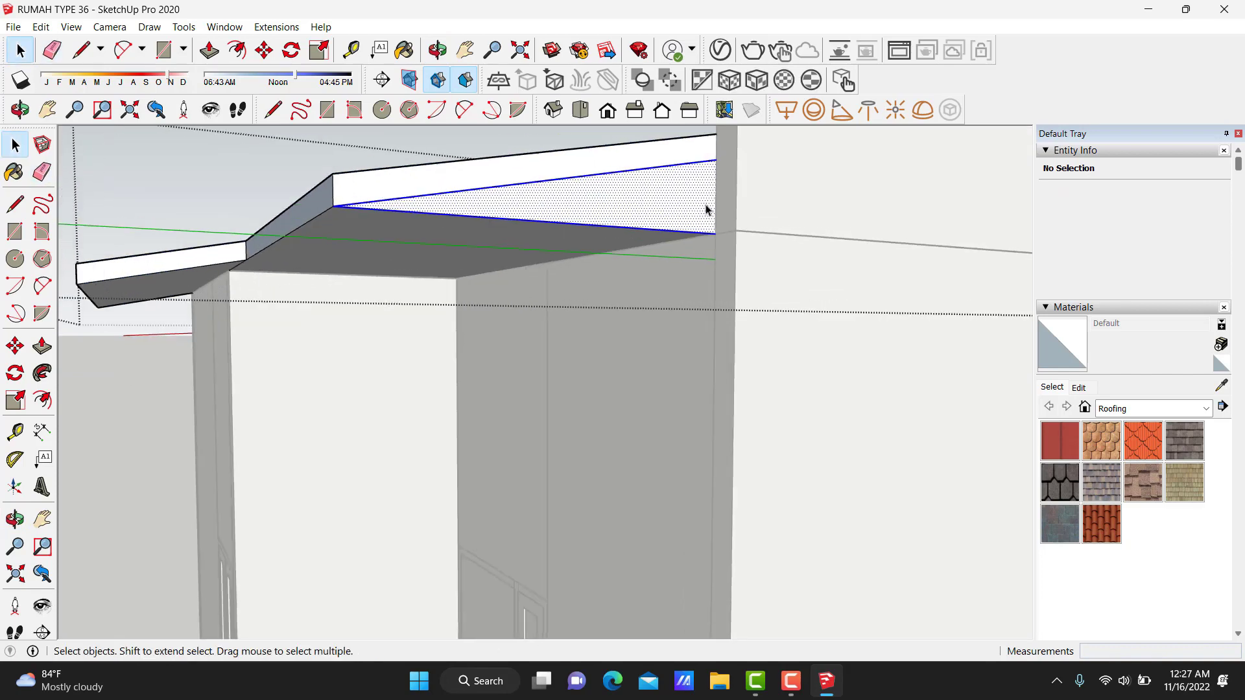
{"action": "key", "text": "l"}
{"action": "left_click", "coordinate": [716, 158]}
{"action": "left_click", "coordinate": [717, 214]}
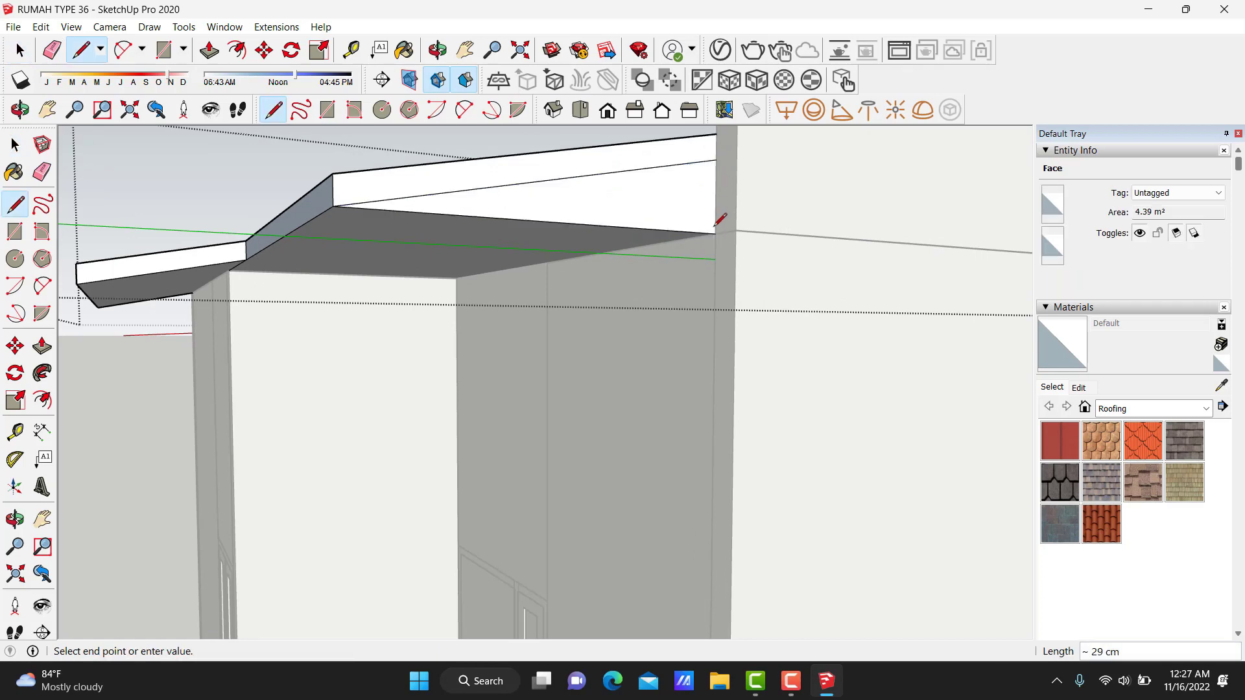
{"action": "key", "text": "space"}
{"action": "key", "text": "p"}
{"action": "key", "text": "space"}
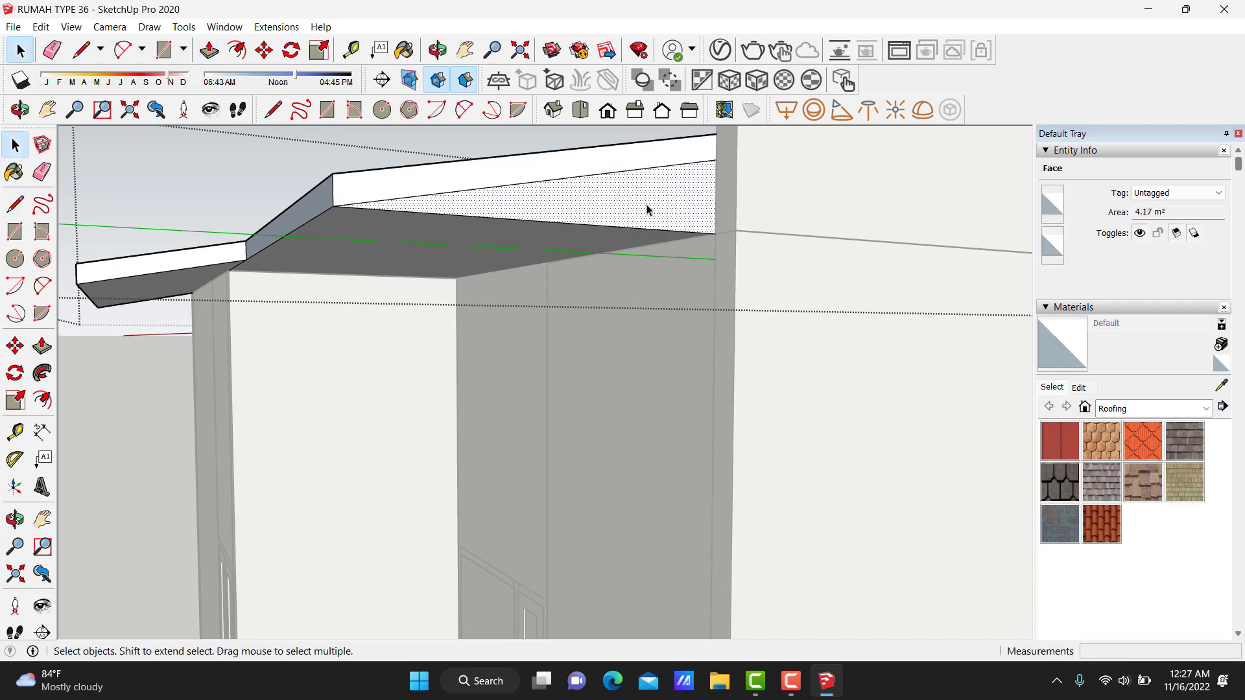
{"action": "key", "text": "p"}
{"action": "left_click_drag", "start_coordinate": [514, 270], "coordinate": [457, 279]}
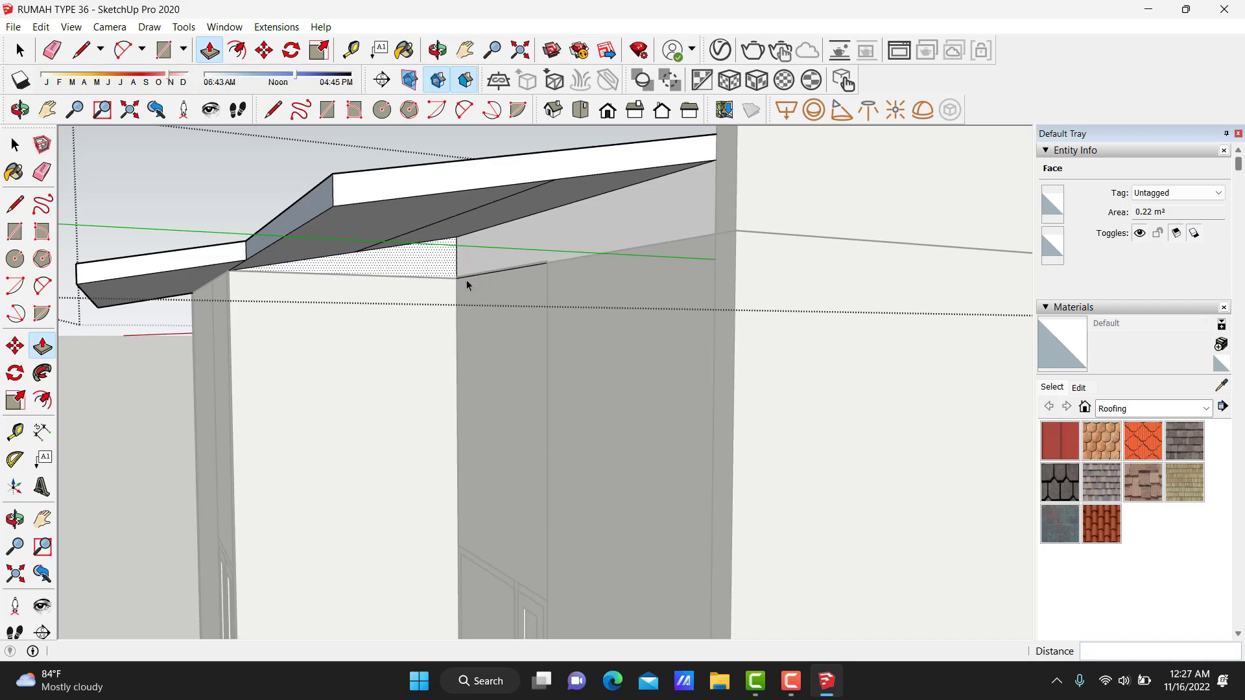
{"action": "mouse_move", "coordinate": [467, 284]}
{"action": "middle_mouse_down"}
{"action": "mouse_move", "coordinate": [519, 275]}
{"action": "mouse_move", "coordinate": [584, 217]}
{"action": "mouse_move", "coordinate": [511, 269]}
{"action": "mouse_move", "coordinate": [398, 242]}
{"action": "mouse_move", "coordinate": [422, 278]}
{"action": "mouse_move", "coordinate": [374, 281]}
{"action": "middle_mouse_up"}
{"action": "key", "text": "space"}
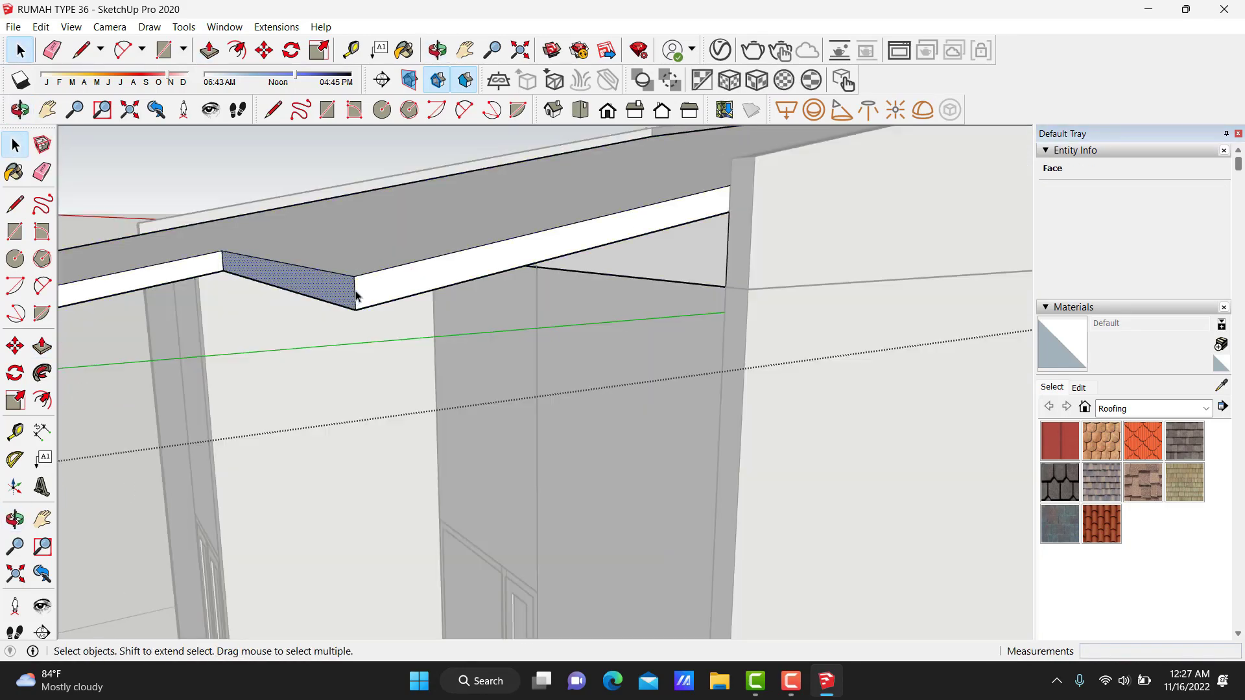
Copy a fascia edge 80 cm along and push the face between flush with its neighbour.
{"action": "left_click", "coordinate": [355, 296]}
{"action": "key", "text": "m"}
{"action": "key", "text": "ctrl"}
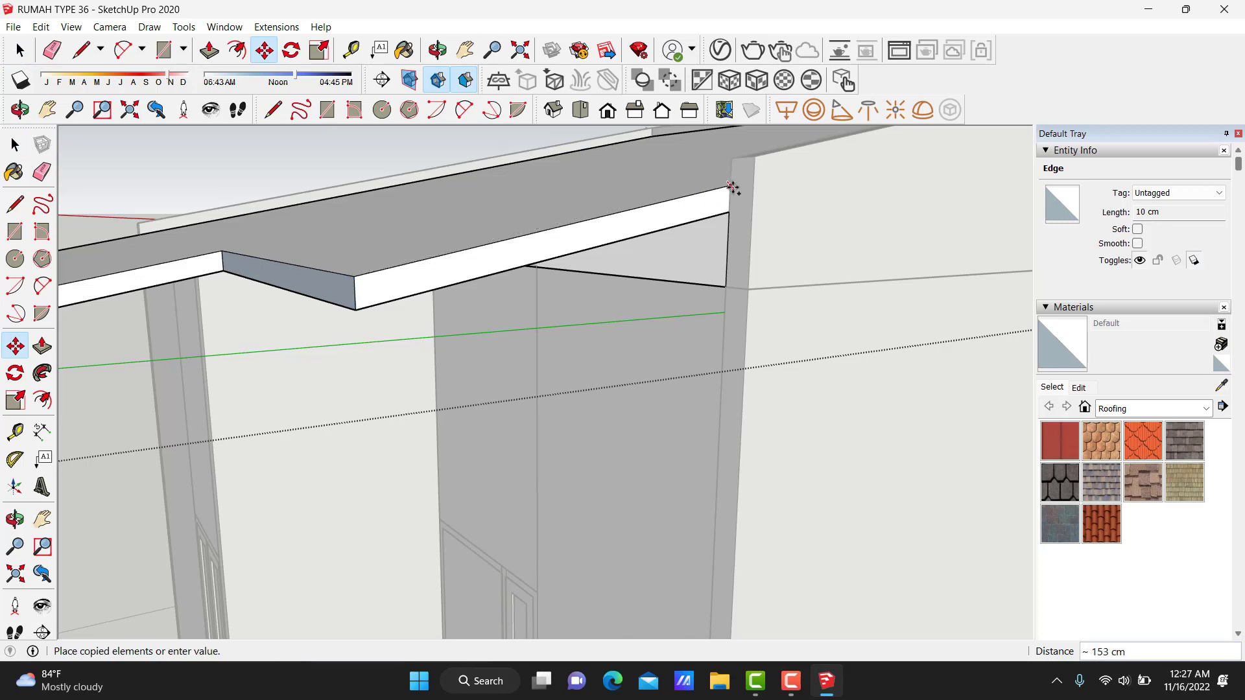
{"action": "left_click", "coordinate": [730, 184]}
{"action": "type", "text": "80"}
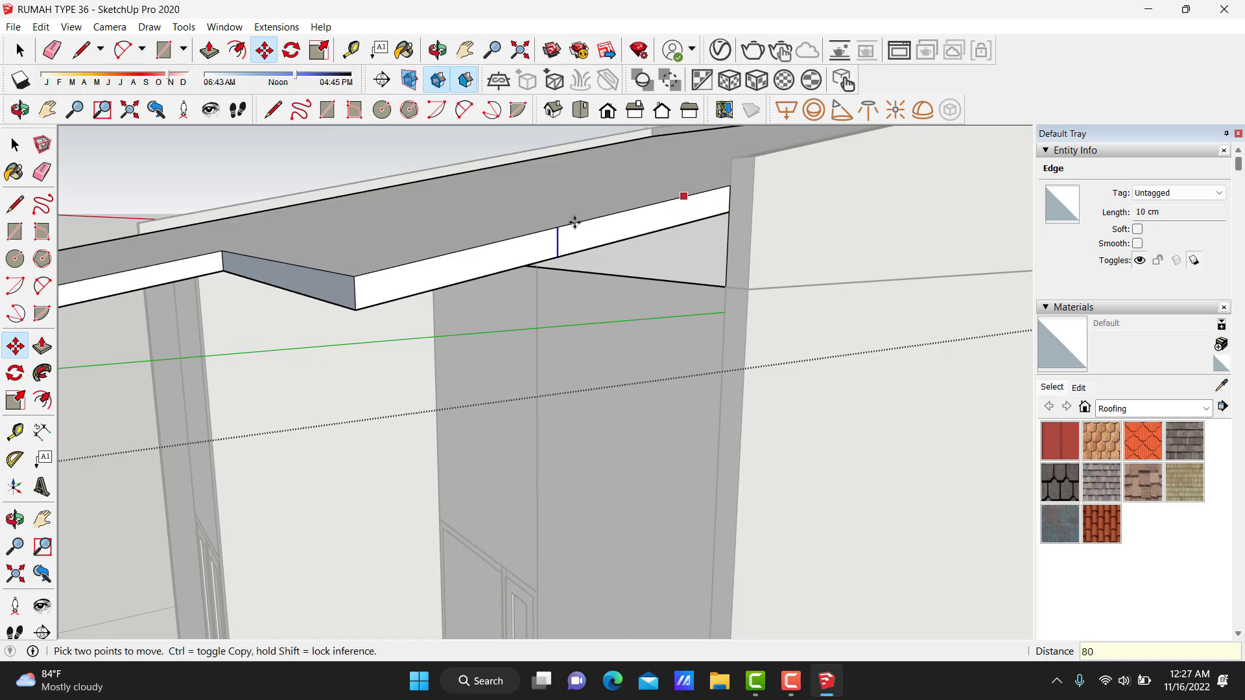
{"action": "key", "text": "space"}
{"action": "left_click", "coordinate": [482, 263]}
{"action": "key", "text": "p"}
{"action": "left_click", "coordinate": [481, 265]}
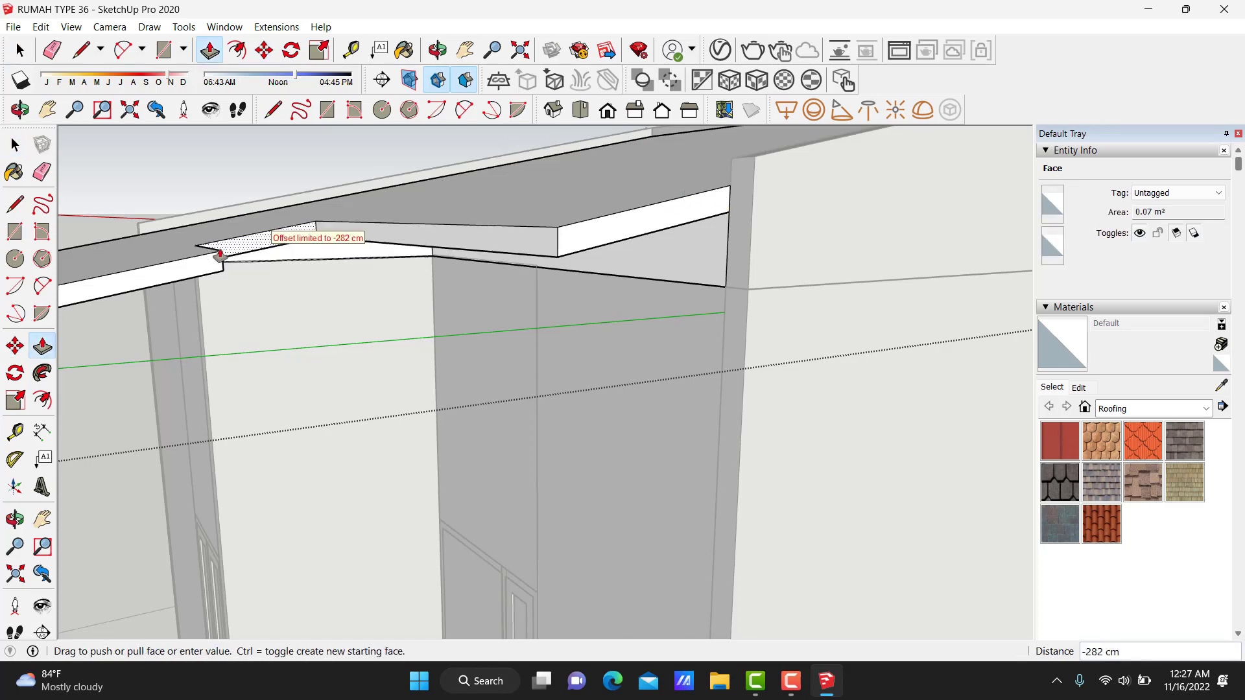
{"action": "left_click", "coordinate": [224, 261]}
{"action": "key", "text": "e"}
{"action": "mouse_move", "coordinate": [394, 249]}
{"action": "middle_mouse_down"}
{"action": "mouse_move", "coordinate": [564, 337]}
{"action": "mouse_move", "coordinate": [589, 302]}
{"action": "mouse_move", "coordinate": [497, 256]}
{"action": "mouse_move", "coordinate": [554, 250]}
{"action": "mouse_move", "coordinate": [417, 209]}
{"action": "mouse_move", "coordinate": [238, 212]}
{"action": "middle_mouse_up"}
{"action": "key", "text": "space"}
{"action": "key", "text": "e"}
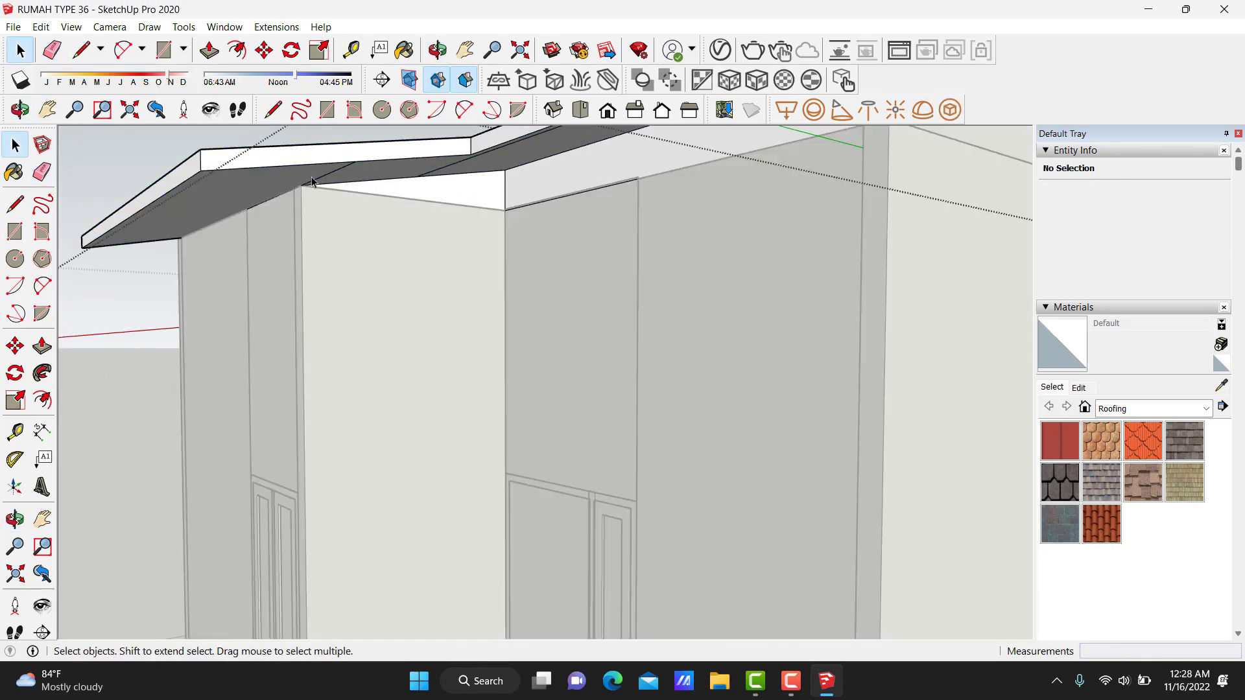
{"action": "key", "text": "space"}
{"action": "mouse_move", "coordinate": [456, 160]}
{"action": "middle_mouse_down"}
{"action": "mouse_move", "coordinate": [431, 197]}
{"action": "mouse_move", "coordinate": [458, 297]}
{"action": "mouse_move", "coordinate": [417, 280]}
{"action": "mouse_move", "coordinate": [274, 274]}
{"action": "middle_mouse_up"}
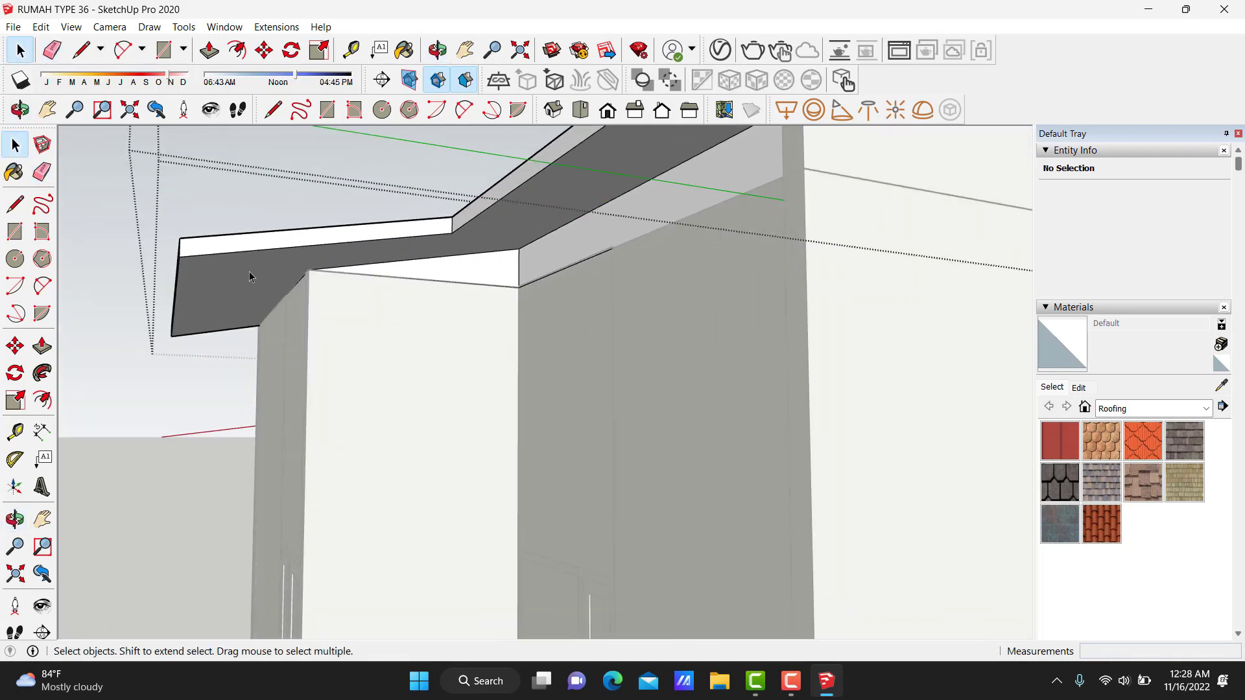
Offset the eave underside face inward by 10 cm.
{"action": "left_click", "coordinate": [225, 270]}
{"action": "key", "text": "f"}
{"action": "scroll", "coordinate": [224, 272], "scroll_direction": "up", "scroll_amount": 1}
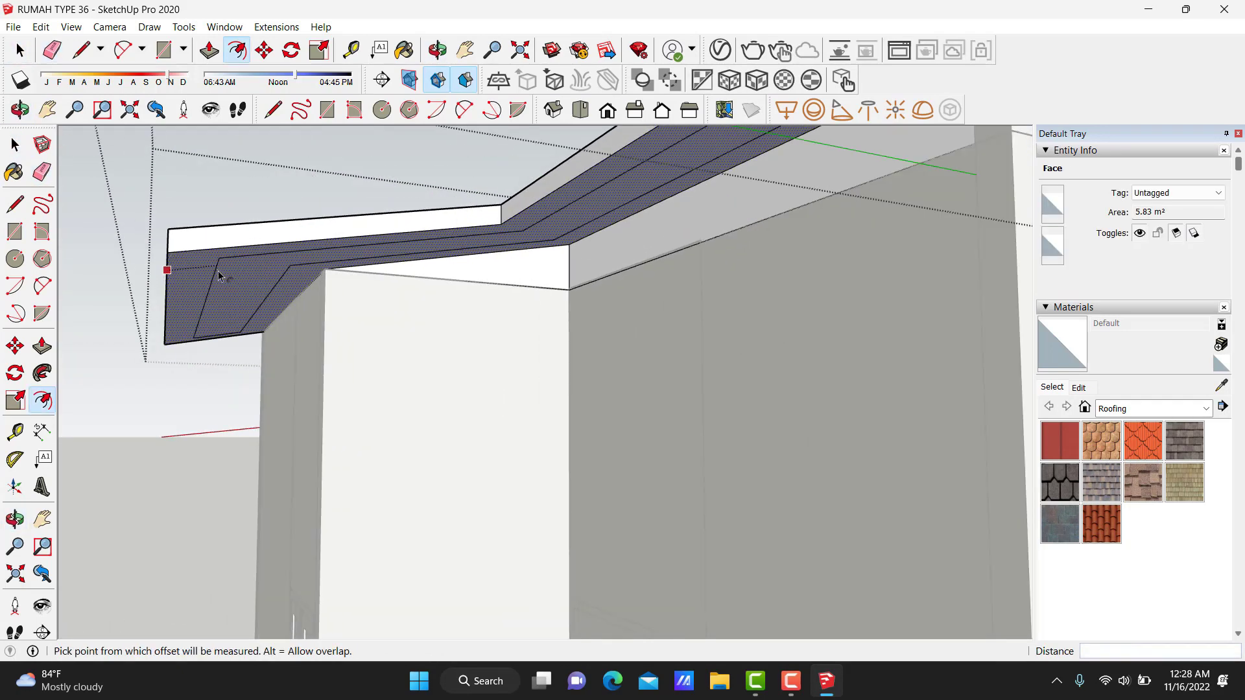
{"action": "left_click", "coordinate": [220, 272]}
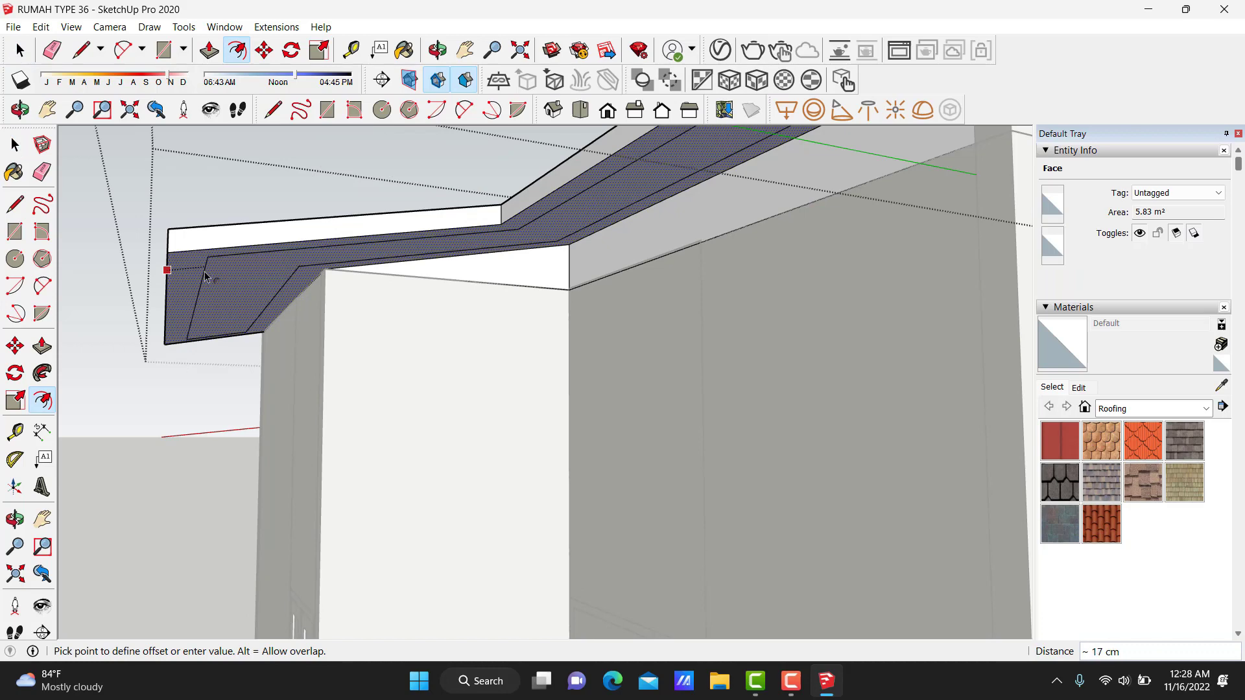
{"action": "type", "text": "10"}
{"action": "key", "text": "Return"}
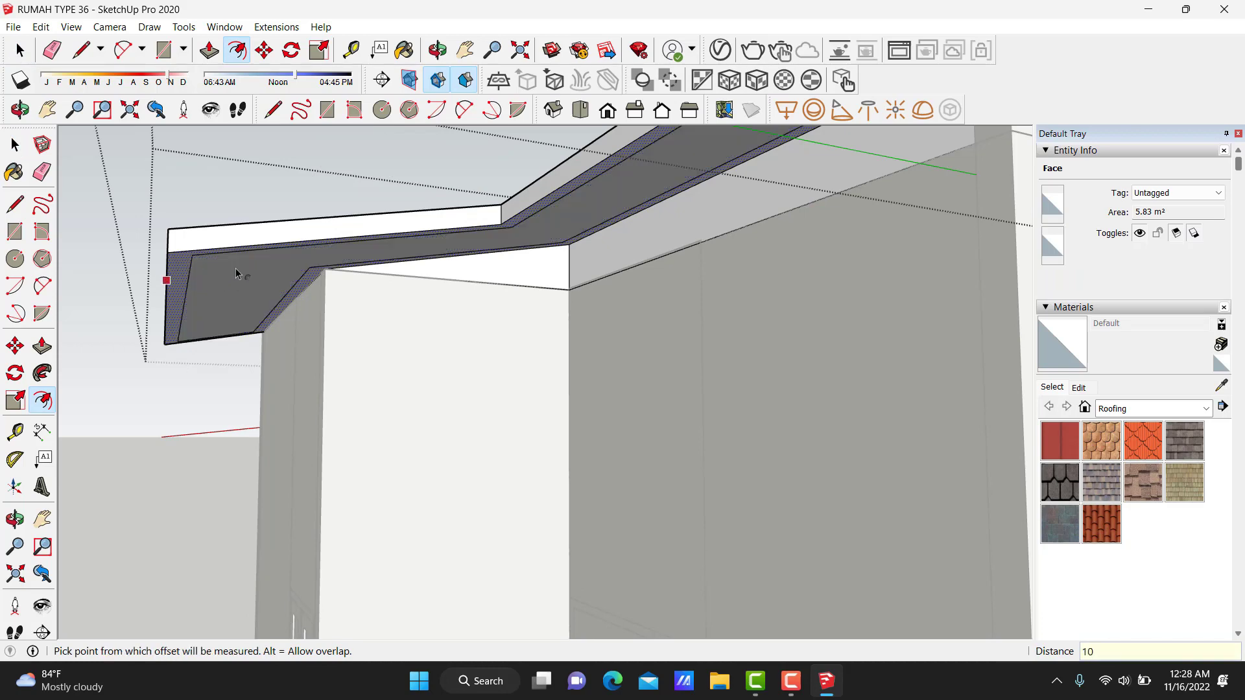
{"action": "key", "text": "space"}
Pull the inner underside face down 20 cm.
{"action": "key", "text": "p"}
{"action": "left_click", "coordinate": [251, 282]}
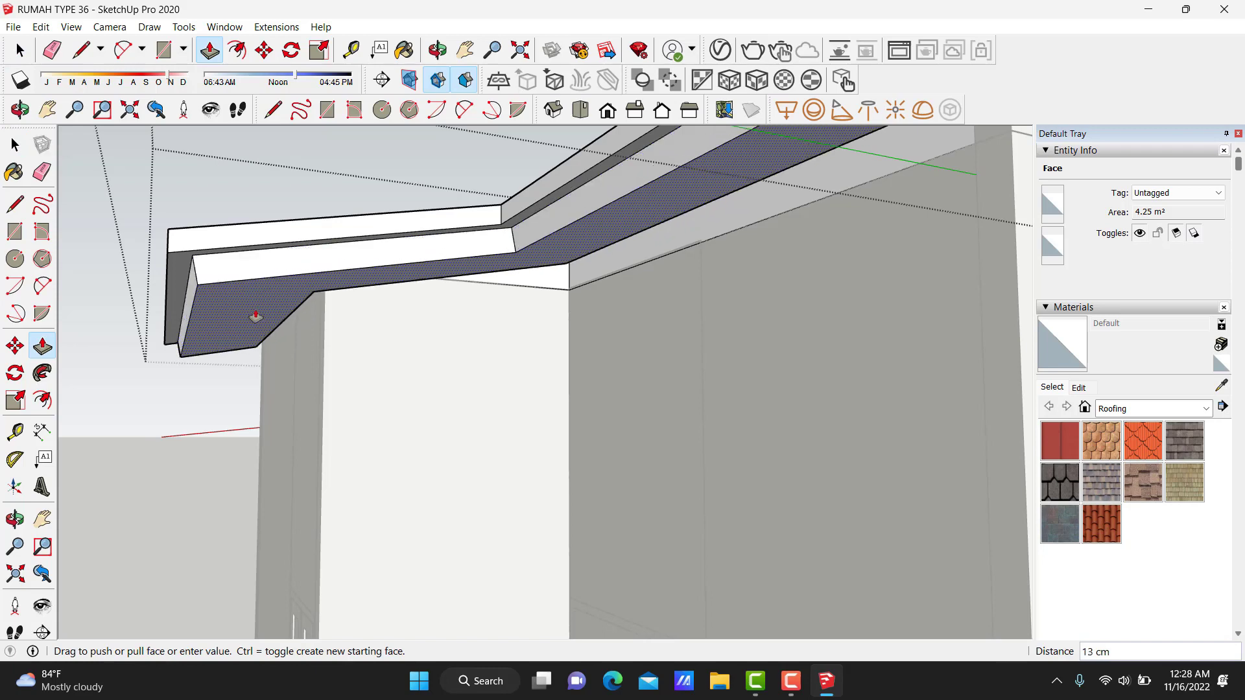
{"action": "type", "text": "20"}
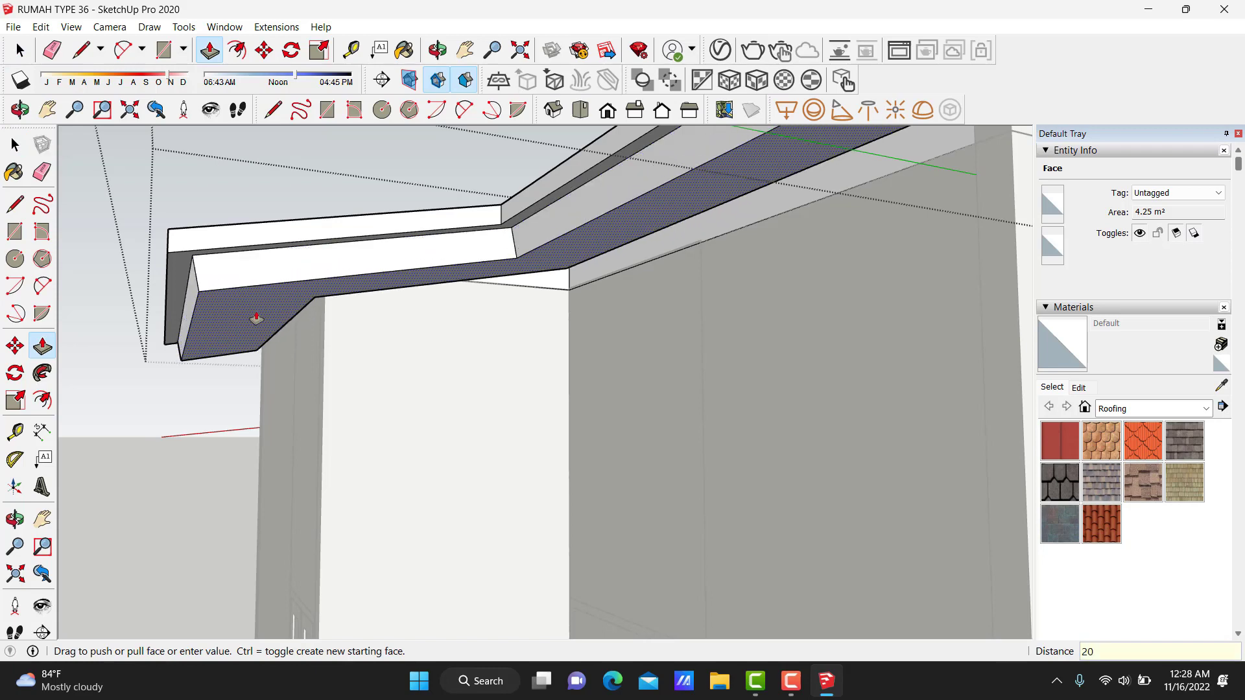
{"action": "key", "text": "Return"}
Push/Pull the small faces where the eave meets the wall and post corner.
{"action": "mouse_move", "coordinate": [556, 333]}
{"action": "middle_mouse_down"}
{"action": "mouse_move", "coordinate": [433, 317]}
{"action": "mouse_move", "coordinate": [982, 363]}
{"action": "mouse_move", "coordinate": [917, 345]}
{"action": "mouse_move", "coordinate": [764, 348]}
{"action": "middle_mouse_up"}
{"action": "scroll", "coordinate": [764, 348], "scroll_direction": "up", "scroll_amount": 2}
{"action": "scroll", "coordinate": [772, 311], "scroll_direction": "up", "scroll_amount": 2}
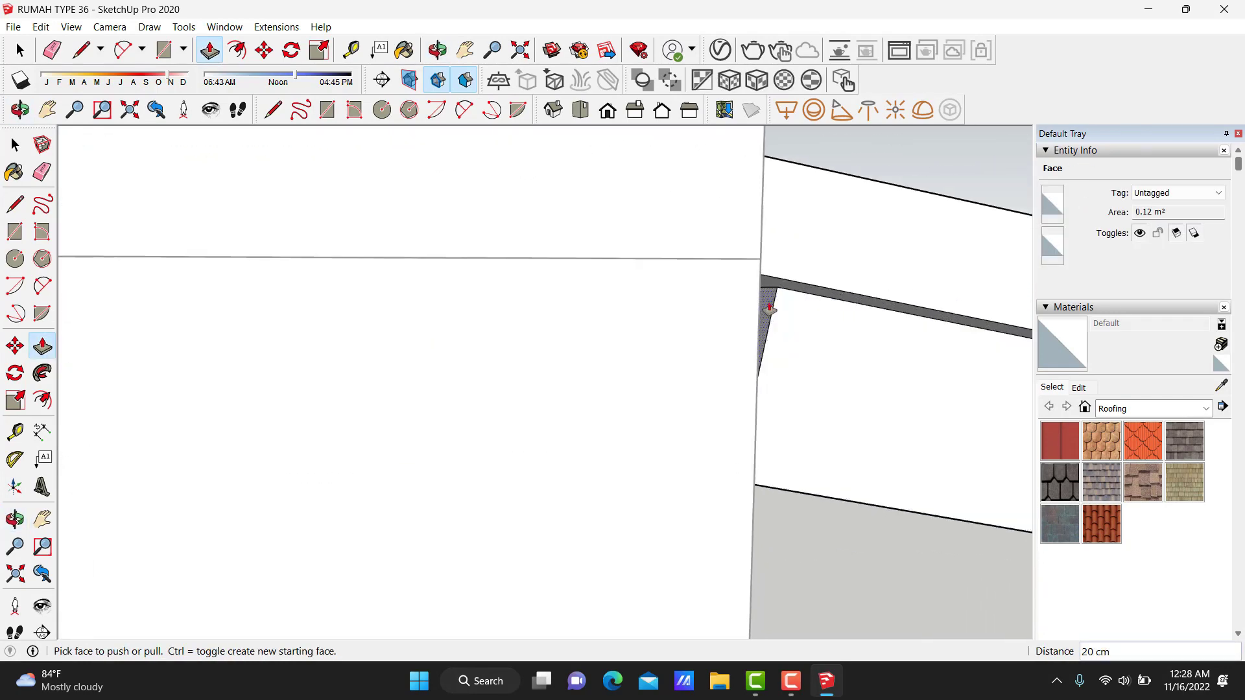
{"action": "mouse_move", "coordinate": [763, 303]}
{"action": "middle_mouse_down"}
{"action": "mouse_move", "coordinate": [681, 300]}
{"action": "mouse_move", "coordinate": [592, 272]}
{"action": "middle_mouse_up"}
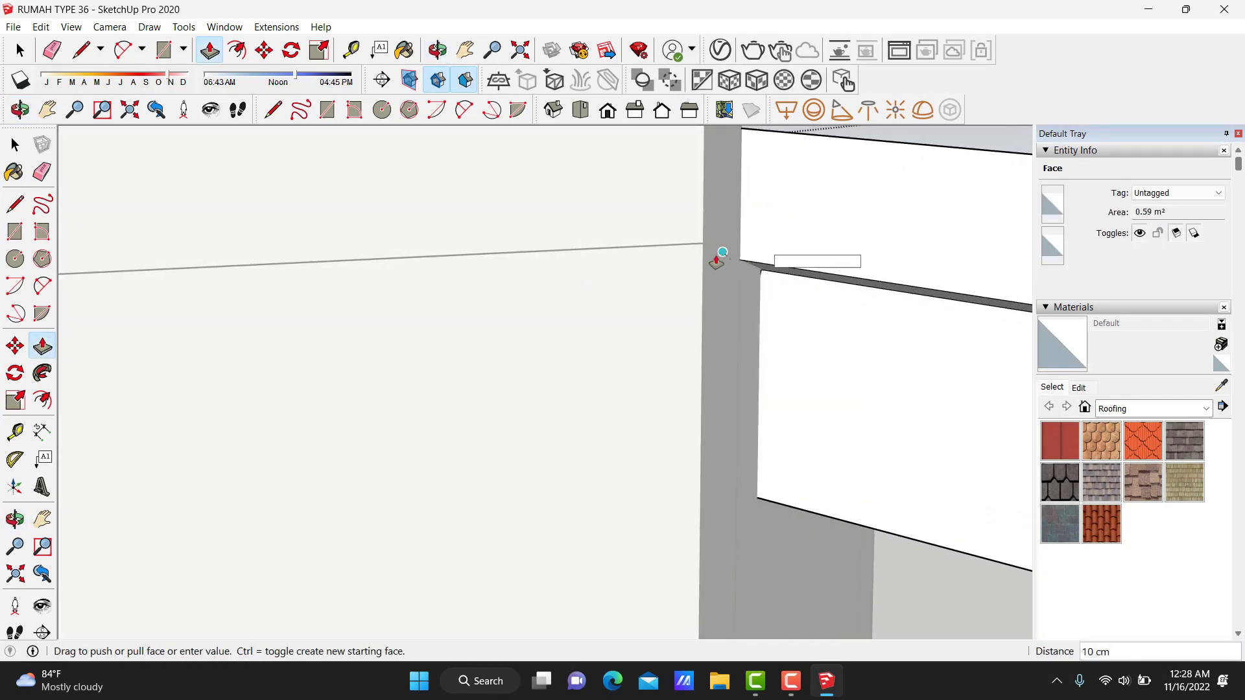
{"action": "mouse_move", "coordinate": [739, 264]}
{"action": "middle_mouse_down"}
{"action": "mouse_move", "coordinate": [690, 273]}
{"action": "mouse_move", "coordinate": [881, 450]}
{"action": "mouse_move", "coordinate": [623, 297]}
{"action": "mouse_move", "coordinate": [464, 267]}
{"action": "mouse_move", "coordinate": [779, 334]}
{"action": "middle_mouse_up"}
{"action": "scroll", "coordinate": [495, 194], "scroll_direction": "up", "scroll_amount": 2}
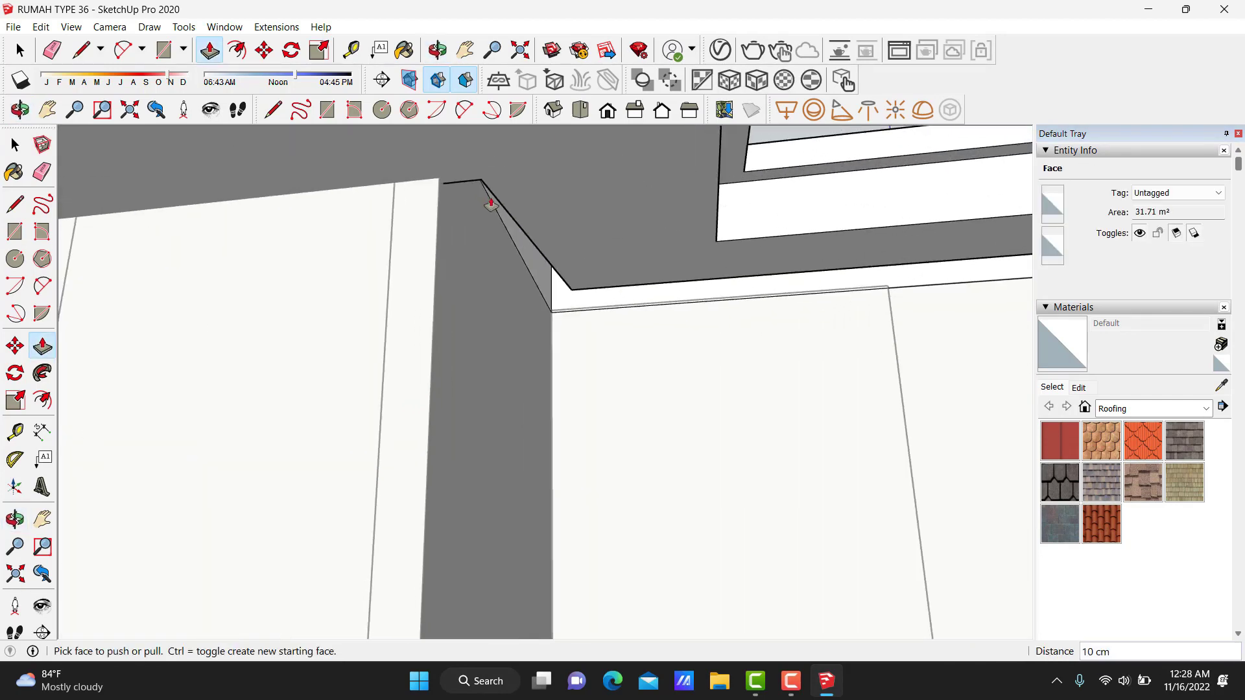
{"action": "middle_click_drag", "start_coordinate": [495, 195], "coordinate": [603, 220]}
{"action": "key", "text": "p"}
{"action": "mouse_move", "coordinate": [675, 259]}
{"action": "middle_mouse_down"}
{"action": "mouse_move", "coordinate": [721, 248]}
{"action": "mouse_move", "coordinate": [791, 292]}
{"action": "mouse_move", "coordinate": [698, 319]}
{"action": "mouse_move", "coordinate": [550, 311]}
{"action": "mouse_move", "coordinate": [615, 241]}
{"action": "mouse_move", "coordinate": [475, 278]}
{"action": "mouse_move", "coordinate": [364, 290]}
{"action": "mouse_move", "coordinate": [318, 212]}
{"action": "mouse_move", "coordinate": [492, 156]}
{"action": "mouse_move", "coordinate": [476, 220]}
{"action": "mouse_move", "coordinate": [406, 242]}
{"action": "mouse_move", "coordinate": [445, 209]}
{"action": "mouse_move", "coordinate": [459, 214]}
{"action": "mouse_move", "coordinate": [441, 282]}
{"action": "middle_mouse_up"}
{"action": "left_click", "coordinate": [499, 149]}
{"action": "left_click", "coordinate": [441, 282]}
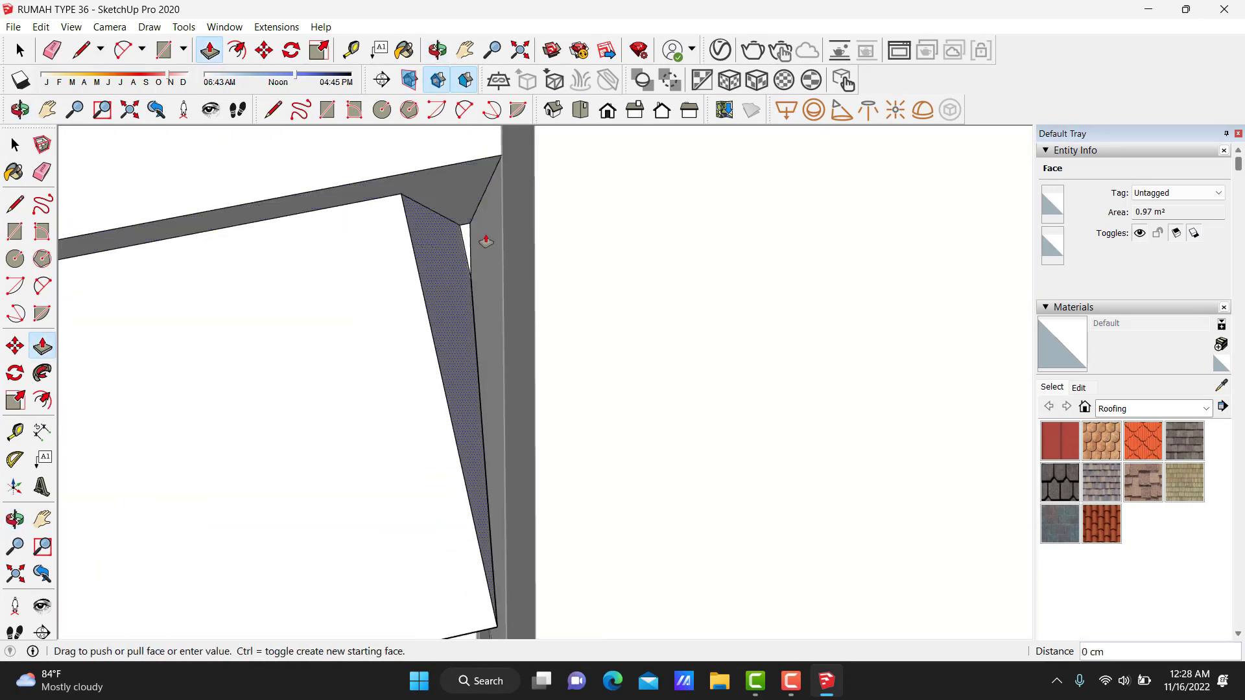
{"action": "middle_click_drag", "start_coordinate": [493, 225], "coordinate": [478, 333]}
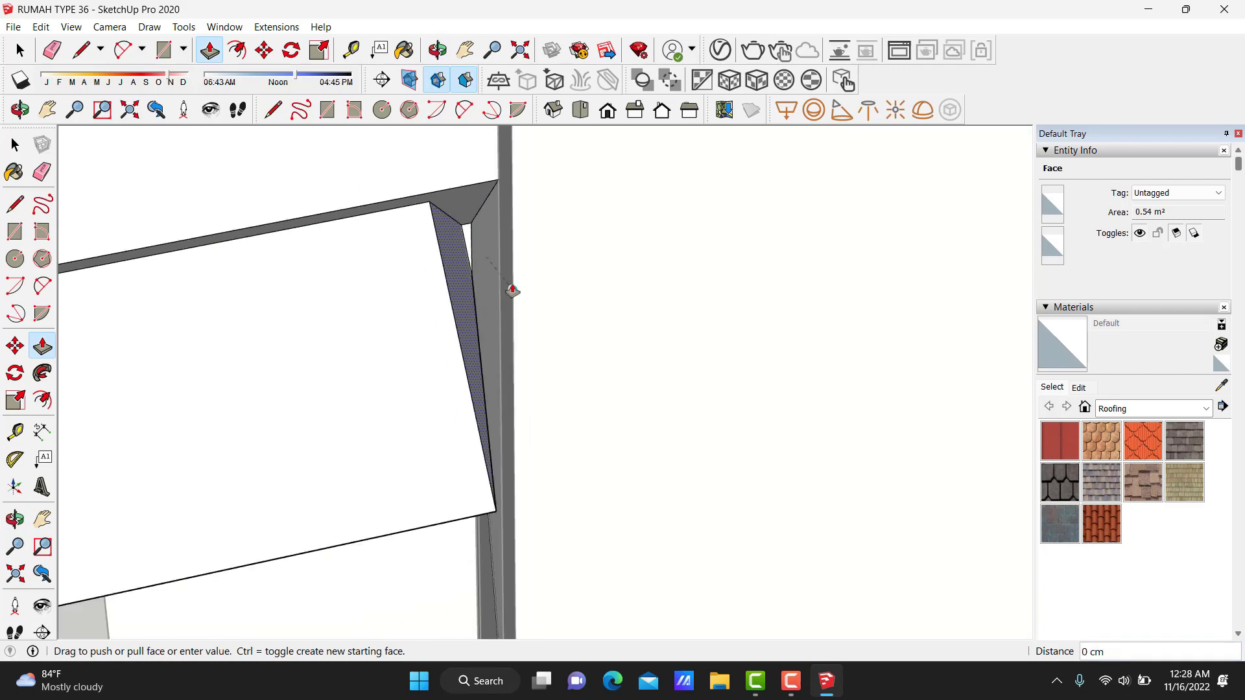
{"action": "key", "text": "space"}
{"action": "mouse_move", "coordinate": [626, 267]}
{"action": "middle_mouse_down"}
{"action": "mouse_move", "coordinate": [430, 298]}
{"action": "mouse_move", "coordinate": [617, 211]}
{"action": "mouse_move", "coordinate": [648, 219]}
{"action": "mouse_move", "coordinate": [534, 186]}
{"action": "middle_mouse_up"}
Offset the eave underside face inward by 2 cm.
{"action": "key", "text": "f"}
{"action": "left_click", "coordinate": [473, 190]}
{"action": "type", "text": "2"}
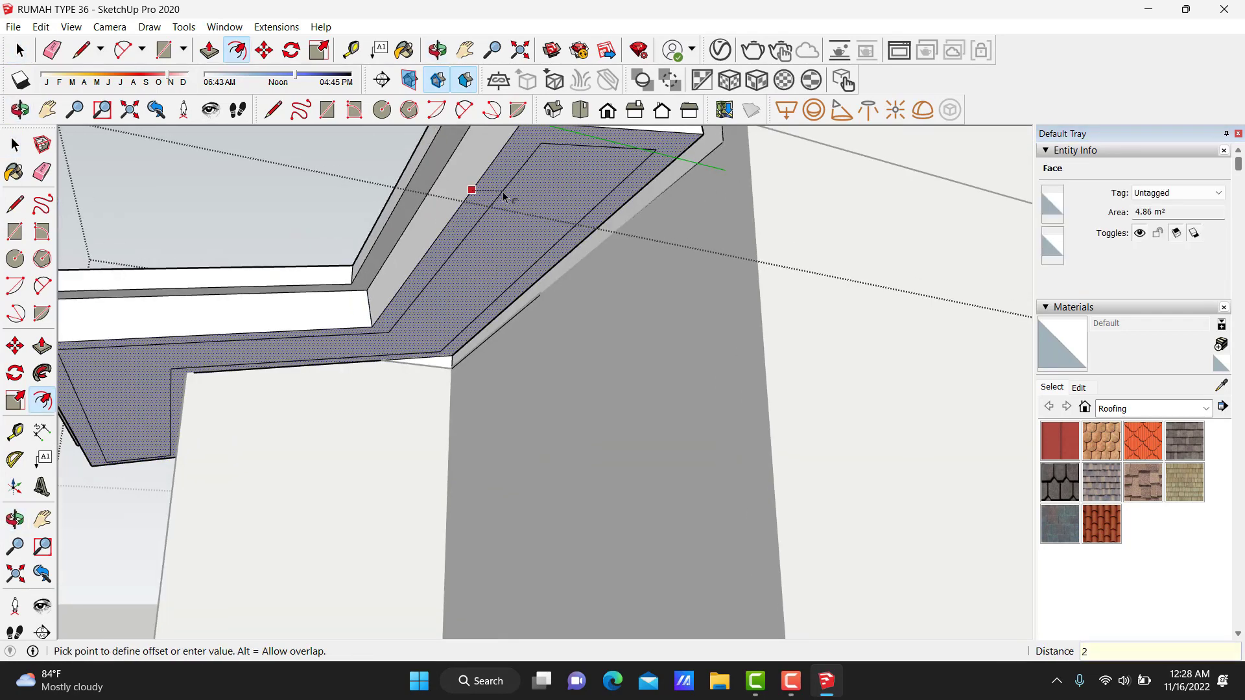
{"action": "key", "text": "Return"}
{"action": "key", "text": "space"}
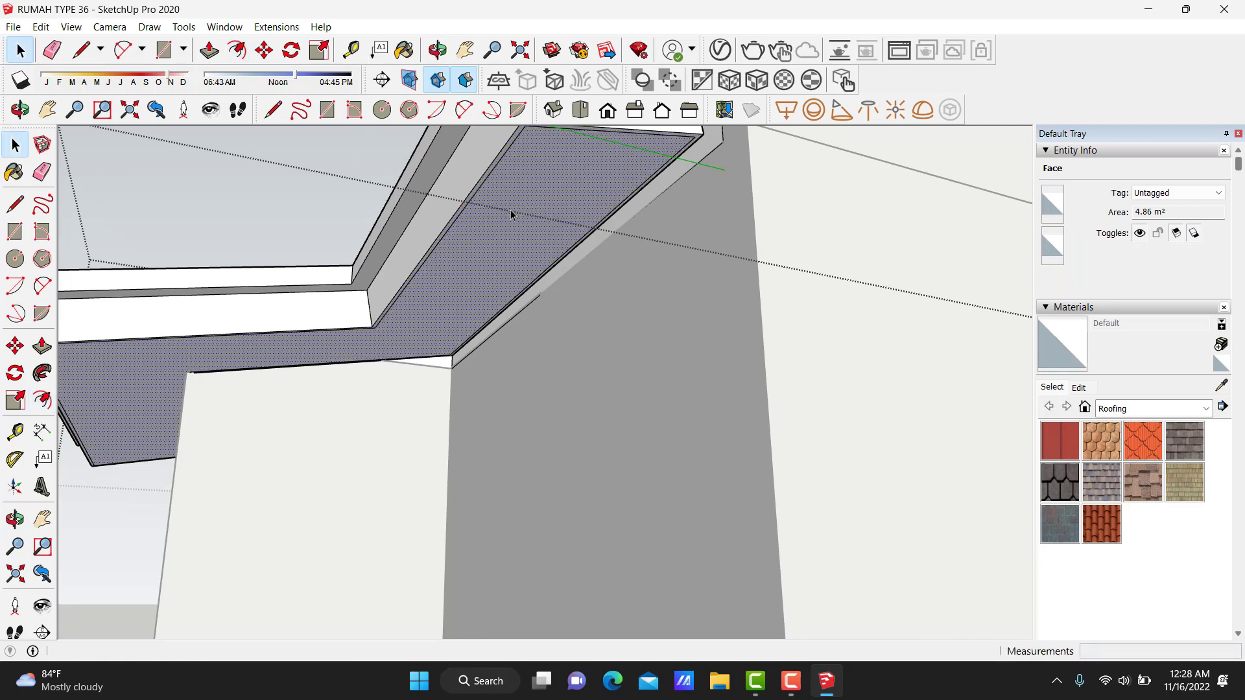
Push the inset eave panel 5 cm.
{"action": "key", "text": "p"}
{"action": "left_click", "coordinate": [512, 215]}
{"action": "type", "text": "5"}
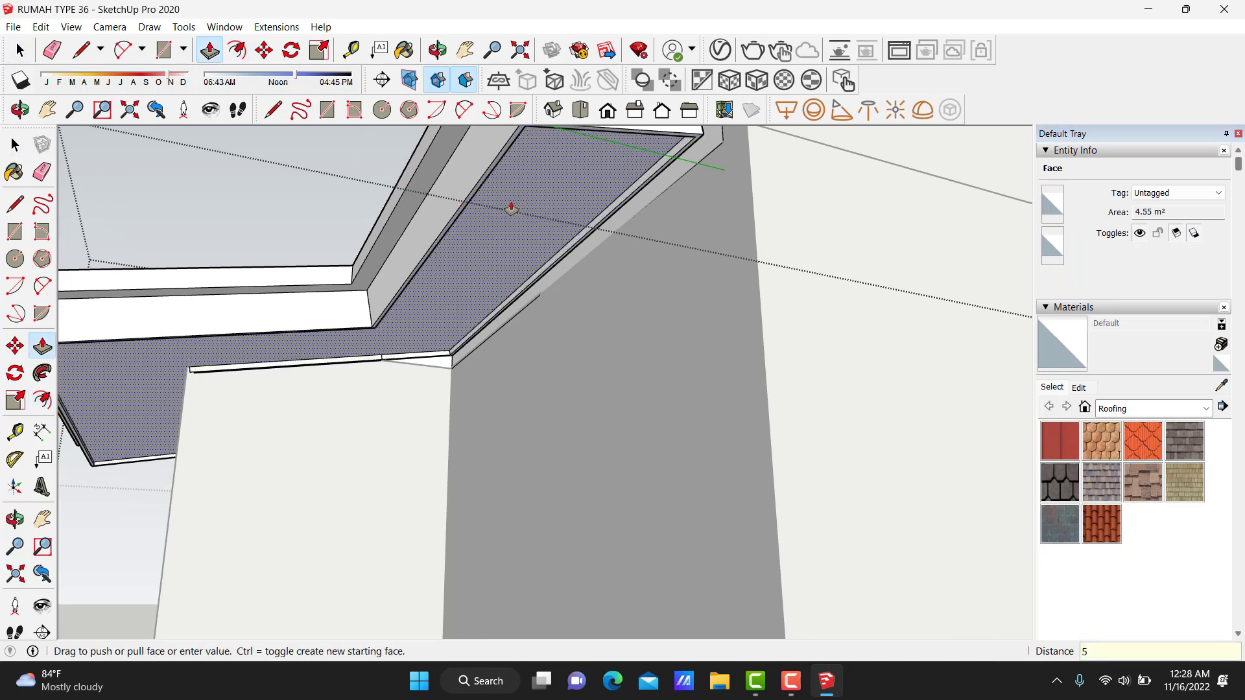
{"action": "key", "text": "Return"}
{"action": "key", "text": "space"}
Push the narrow roof strip flush and recess the lower strip along the wall.
{"action": "middle_click_drag", "start_coordinate": [511, 209], "coordinate": [730, 218]}
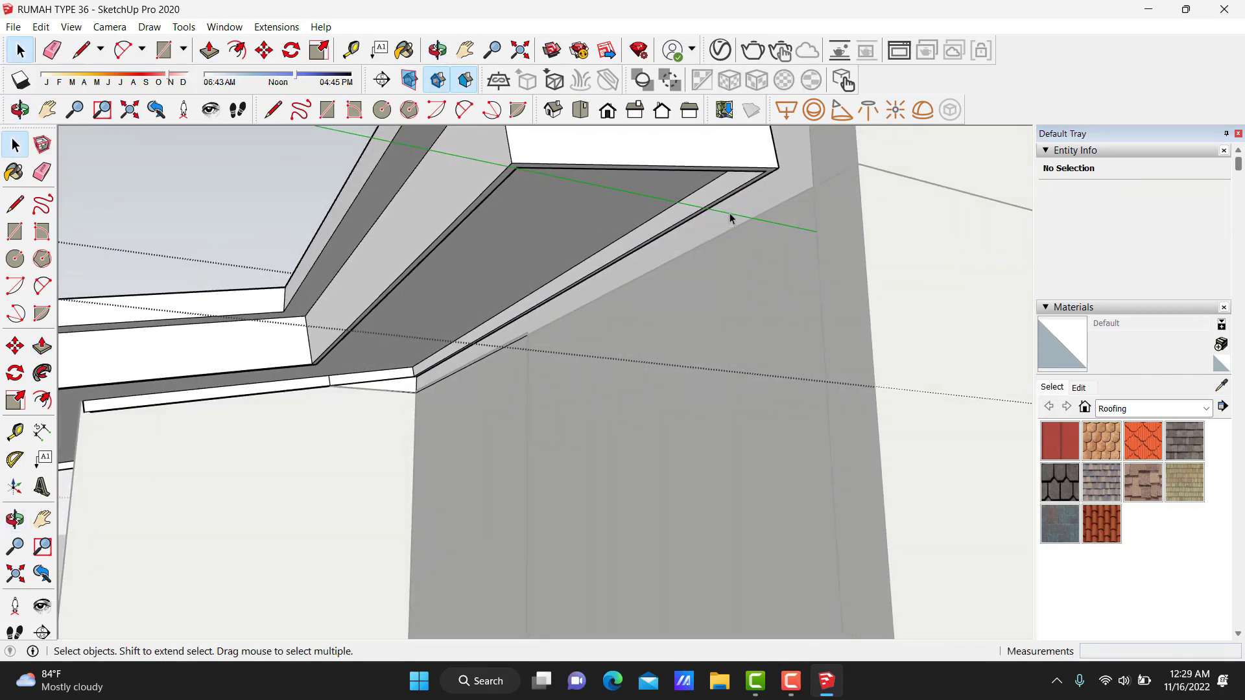
{"action": "scroll", "coordinate": [663, 214], "scroll_direction": "up", "scroll_amount": 3}
{"action": "key", "text": "p"}
{"action": "left_click", "coordinate": [687, 245]}
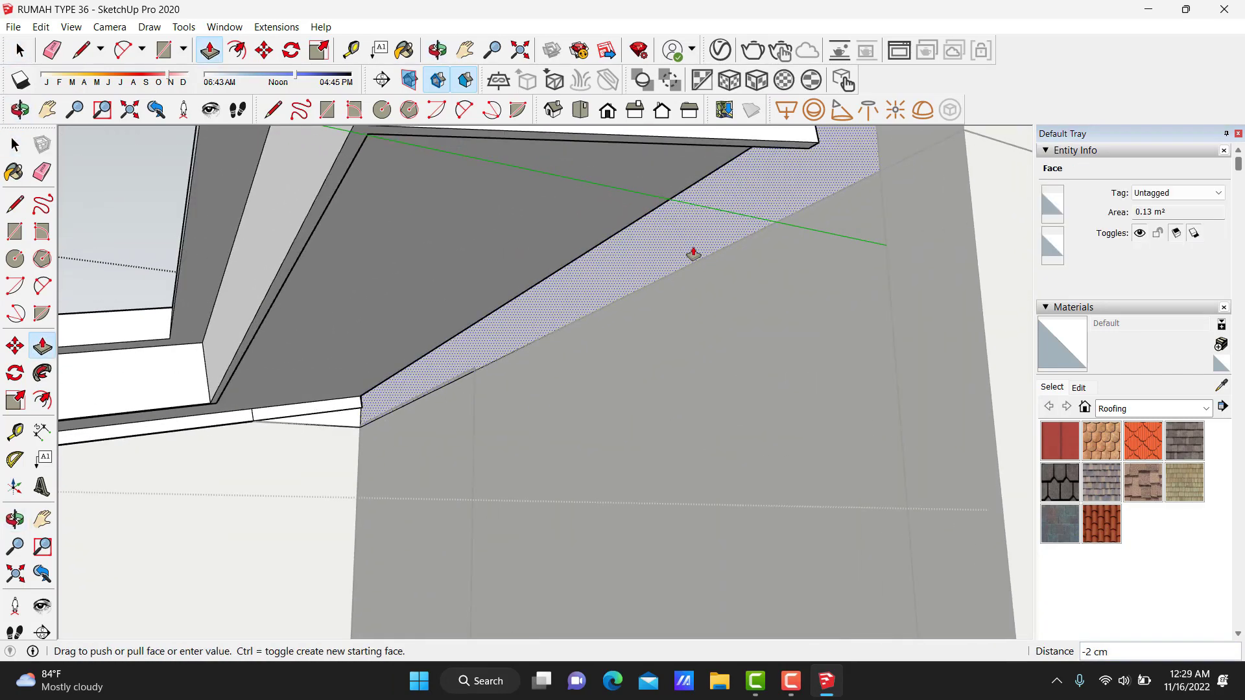
{"action": "left_click", "coordinate": [305, 442]}
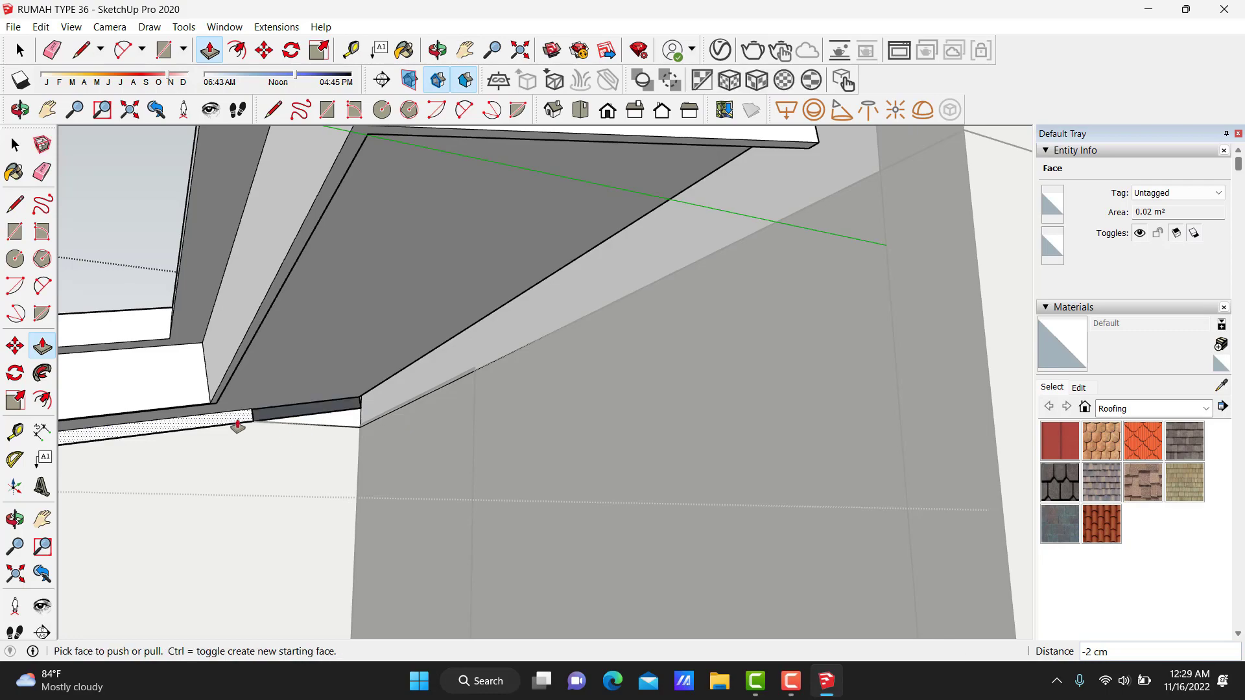
{"action": "scroll", "coordinate": [239, 445], "scroll_direction": "down", "scroll_amount": 2}
{"action": "scroll", "coordinate": [500, 381], "scroll_direction": "down", "scroll_amount": 3}
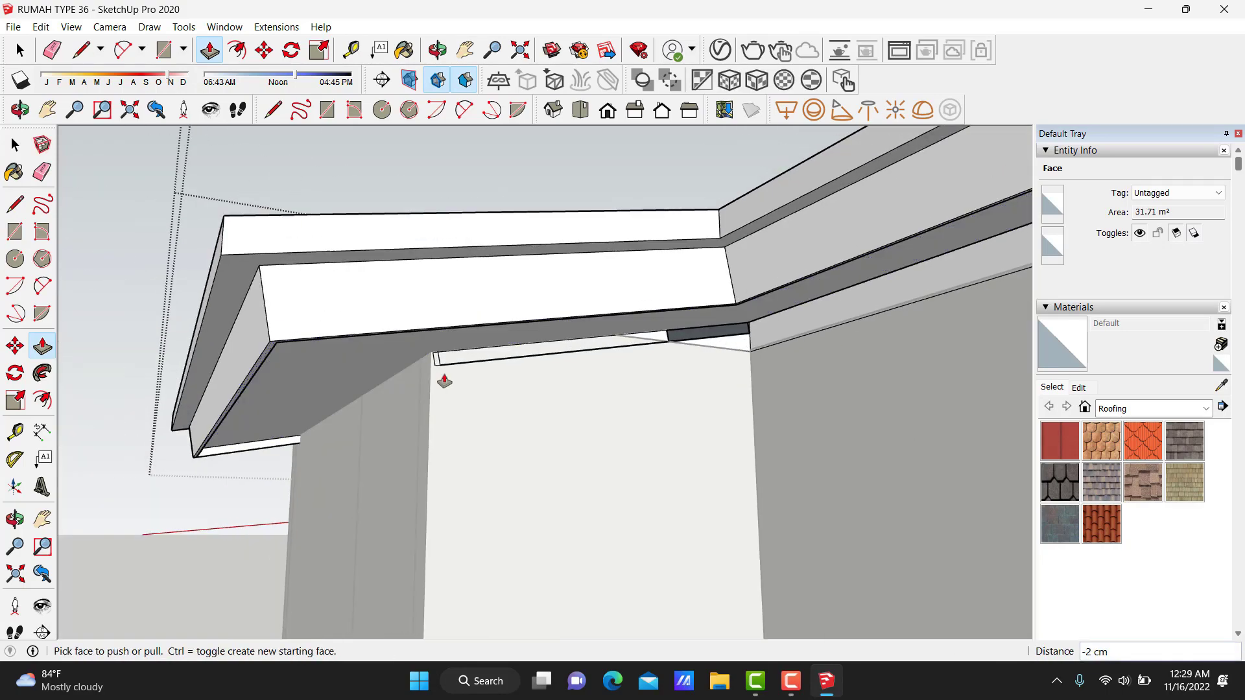
{"action": "mouse_move", "coordinate": [438, 367]}
{"action": "middle_mouse_down"}
{"action": "mouse_move", "coordinate": [422, 360]}
{"action": "mouse_move", "coordinate": [462, 328]}
{"action": "mouse_move", "coordinate": [361, 369]}
{"action": "mouse_move", "coordinate": [662, 233]}
{"action": "mouse_move", "coordinate": [875, 385]}
{"action": "mouse_move", "coordinate": [834, 364]}
{"action": "mouse_move", "coordinate": [508, 328]}
{"action": "mouse_move", "coordinate": [809, 348]}
{"action": "mouse_move", "coordinate": [436, 299]}
{"action": "mouse_move", "coordinate": [475, 322]}
{"action": "mouse_move", "coordinate": [448, 367]}
{"action": "mouse_move", "coordinate": [458, 272]}
{"action": "mouse_move", "coordinate": [671, 320]}
{"action": "mouse_move", "coordinate": [553, 311]}
{"action": "mouse_move", "coordinate": [661, 264]}
{"action": "mouse_move", "coordinate": [577, 314]}
{"action": "mouse_move", "coordinate": [580, 250]}
{"action": "mouse_move", "coordinate": [525, 186]}
{"action": "mouse_move", "coordinate": [414, 236]}
{"action": "mouse_move", "coordinate": [675, 267]}
{"action": "mouse_move", "coordinate": [352, 169]}
{"action": "mouse_move", "coordinate": [745, 328]}
{"action": "mouse_move", "coordinate": [631, 246]}
{"action": "mouse_move", "coordinate": [714, 322]}
{"action": "middle_mouse_up"}
Pull the first beam end faces out 12 cm.
{"action": "left_click", "coordinate": [745, 328]}
{"action": "key", "text": "space"}
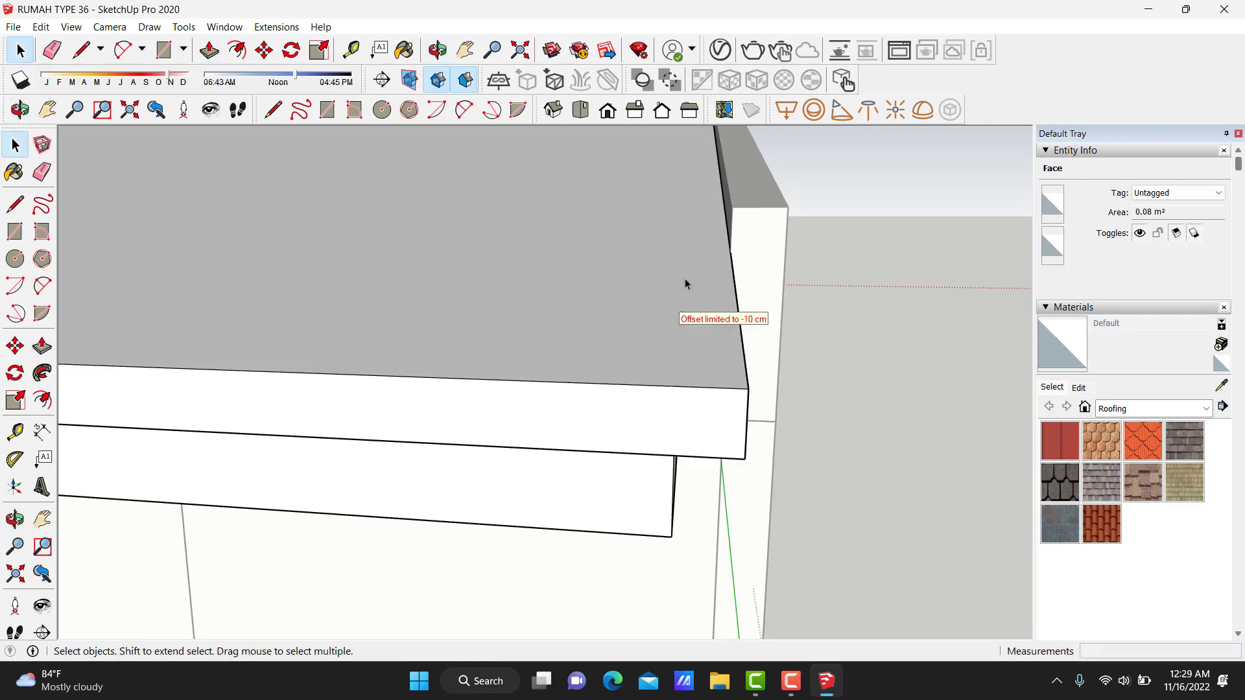
{"action": "mouse_move", "coordinate": [686, 278]}
{"action": "middle_mouse_down"}
{"action": "mouse_move", "coordinate": [657, 257]}
{"action": "mouse_move", "coordinate": [622, 264]}
{"action": "mouse_move", "coordinate": [661, 250]}
{"action": "middle_mouse_up"}
{"action": "key", "text": "l"}
{"action": "left_click", "coordinate": [672, 235]}
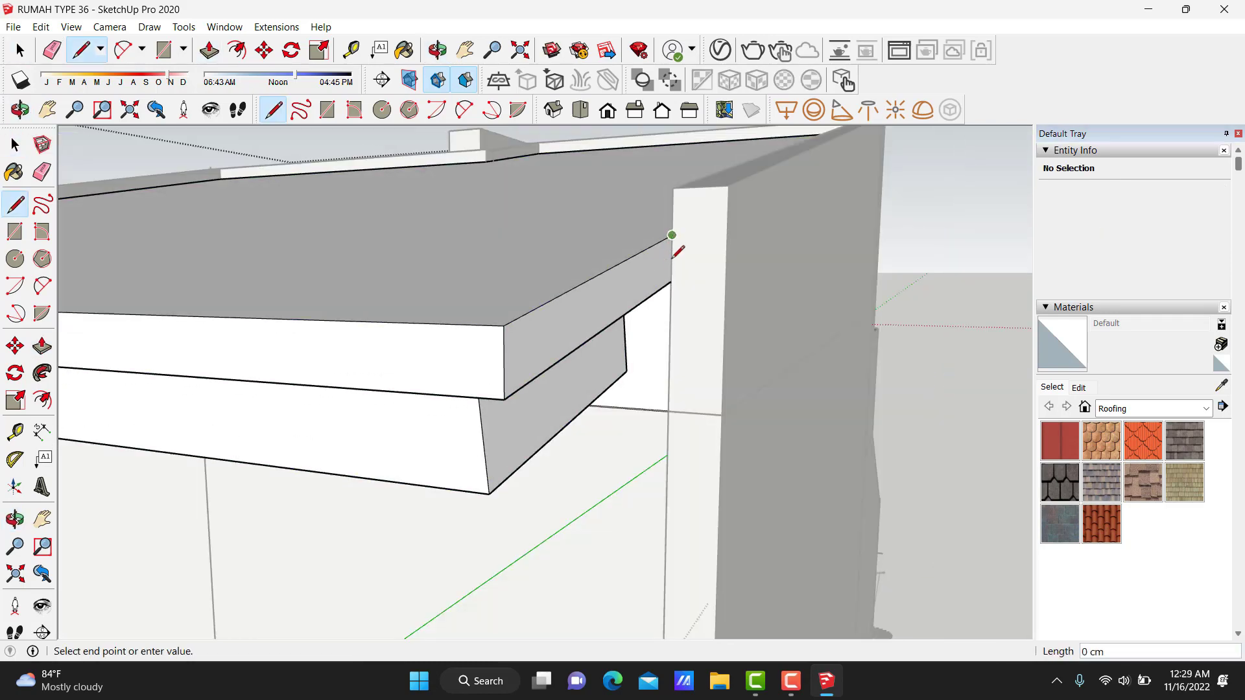
{"action": "key", "text": "p"}
{"action": "left_click", "coordinate": [628, 283]}
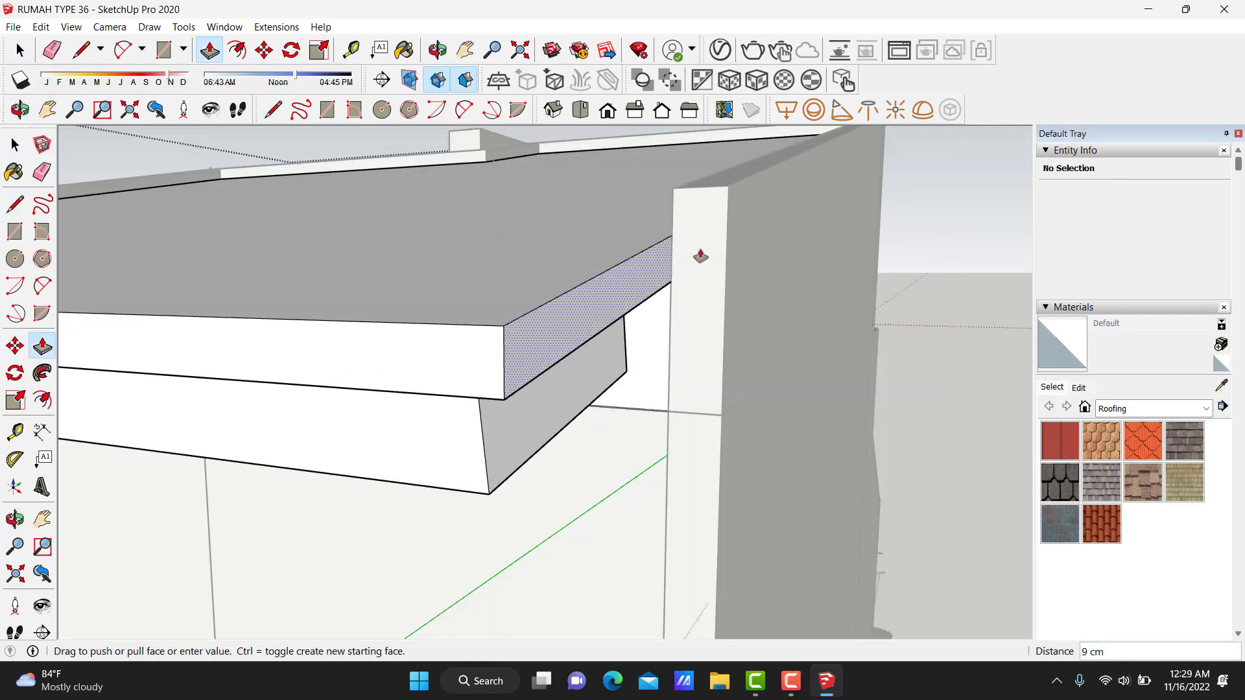
{"action": "left_click", "coordinate": [731, 199]}
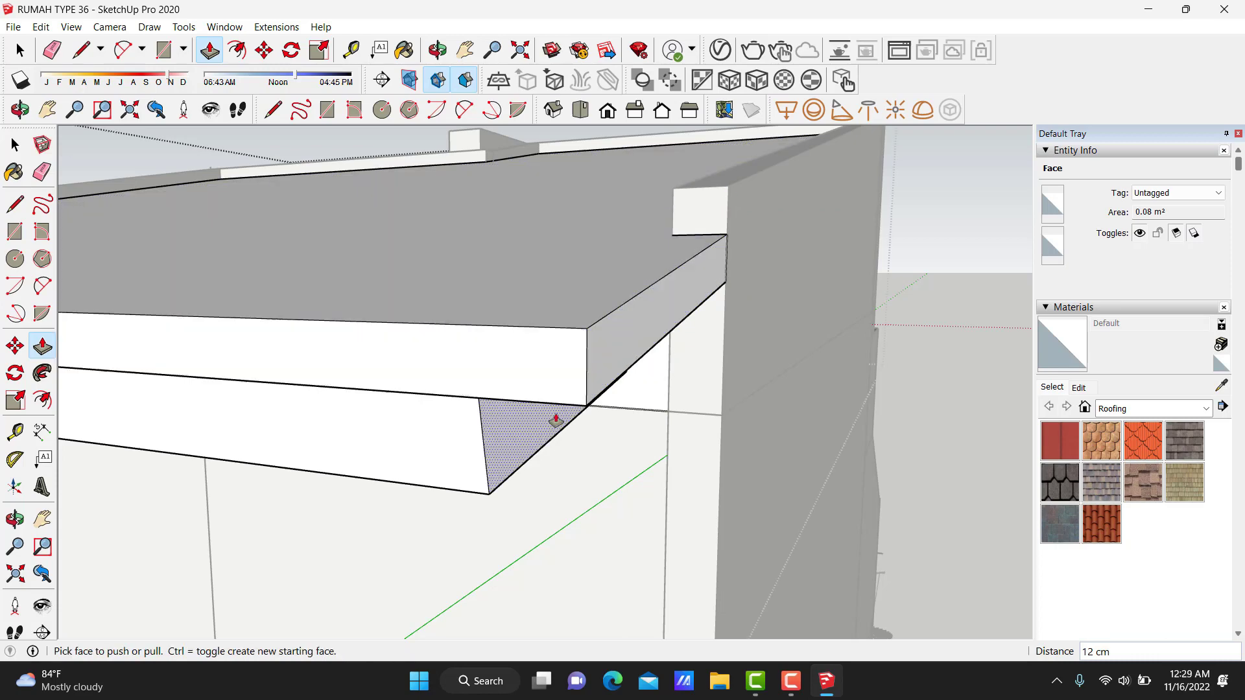
{"action": "left_click", "coordinate": [552, 421]}
{"action": "mouse_move", "coordinate": [552, 420]}
{"action": "middle_mouse_down"}
{"action": "mouse_move", "coordinate": [559, 294]}
{"action": "mouse_move", "coordinate": [726, 203]}
{"action": "mouse_move", "coordinate": [659, 316]}
{"action": "mouse_move", "coordinate": [745, 319]}
{"action": "mouse_move", "coordinate": [500, 311]}
{"action": "mouse_move", "coordinate": [720, 353]}
{"action": "mouse_move", "coordinate": [486, 270]}
{"action": "mouse_move", "coordinate": [636, 361]}
{"action": "mouse_move", "coordinate": [556, 339]}
{"action": "middle_mouse_up"}
{"action": "key", "text": "Return"}
{"action": "key", "text": "Return"}
{"action": "key", "text": "space"}
Extend the remaining upper and lower beam end faces to match.
{"action": "key", "text": "l"}
{"action": "left_click", "coordinate": [548, 322]}
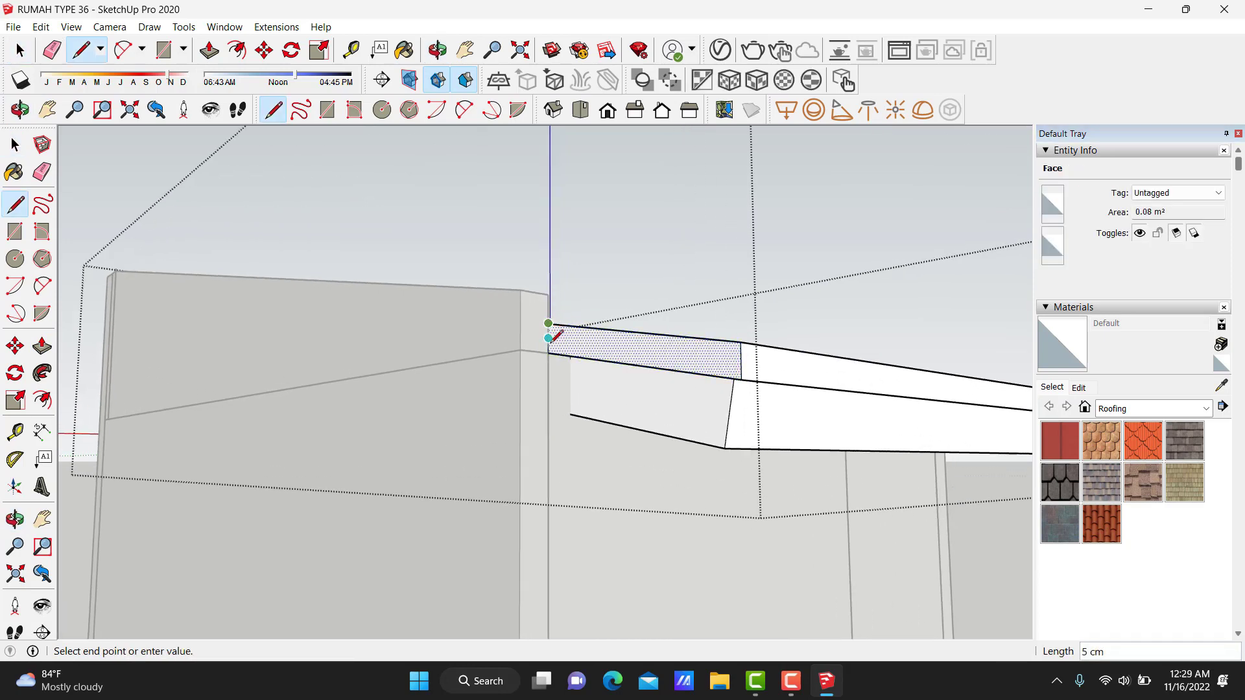
{"action": "key", "text": "p"}
{"action": "left_click", "coordinate": [584, 350]}
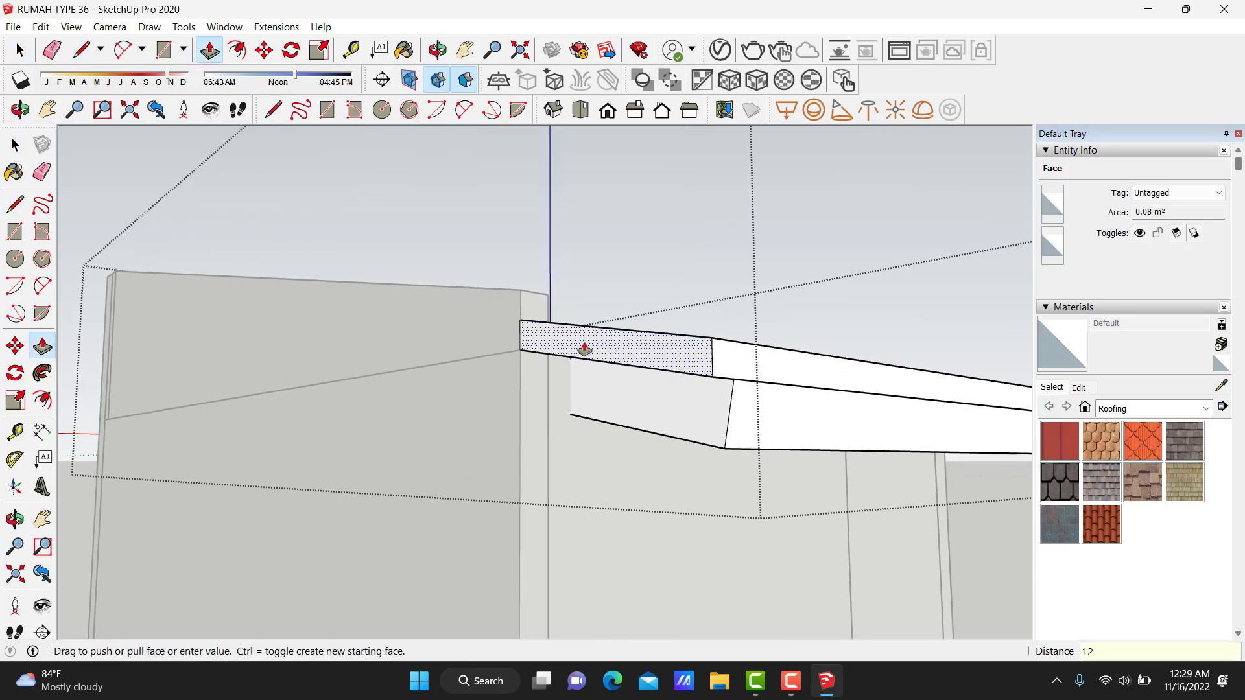
{"action": "left_click", "coordinate": [585, 353]}
{"action": "key", "text": "space"}
{"action": "key", "text": "p"}
{"action": "left_click", "coordinate": [637, 410]}
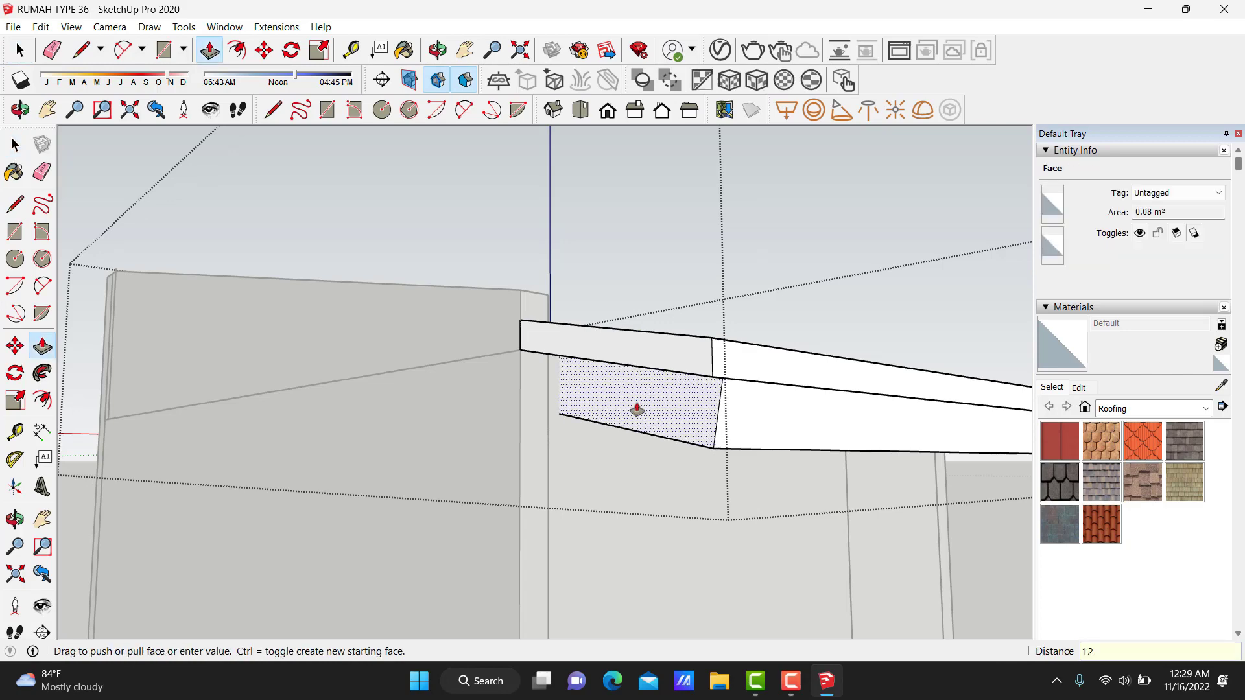
{"action": "left_click", "coordinate": [725, 454]}
{"action": "middle_click_drag", "start_coordinate": [724, 454], "coordinate": [574, 339]}
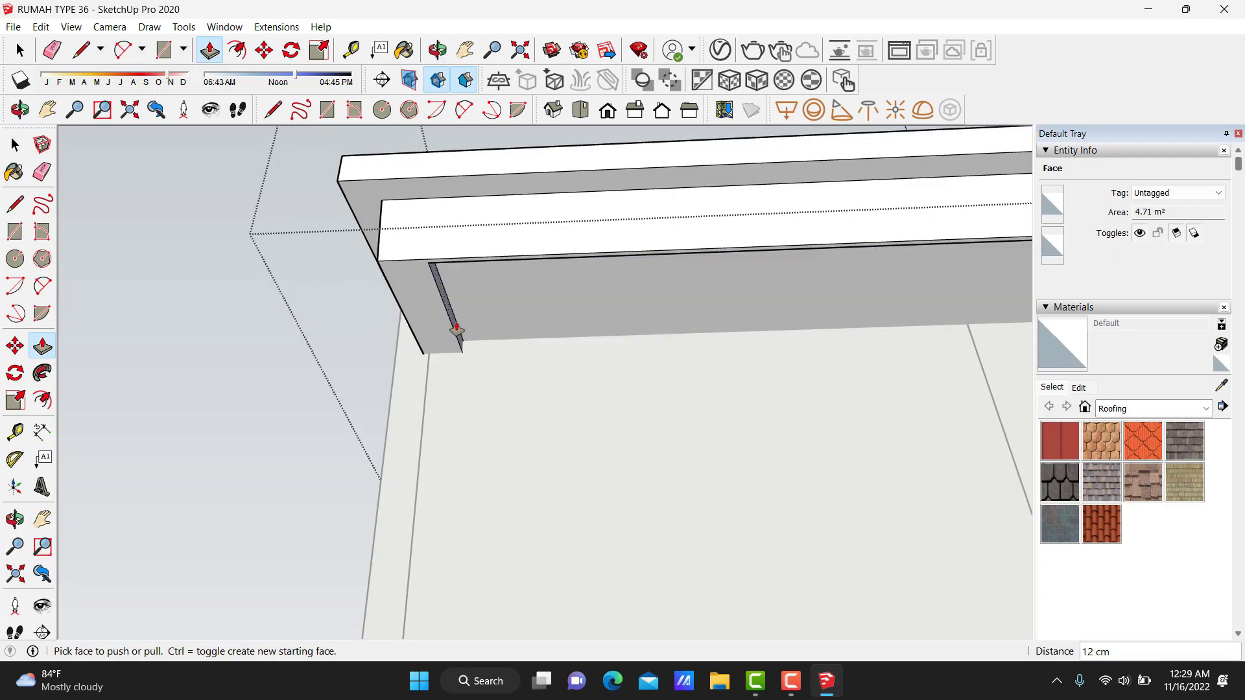
{"action": "key", "text": "space"}
Erase the stray edge and fascia face under the eave.
{"action": "scroll", "coordinate": [305, 299], "scroll_direction": "down", "scroll_amount": 5}
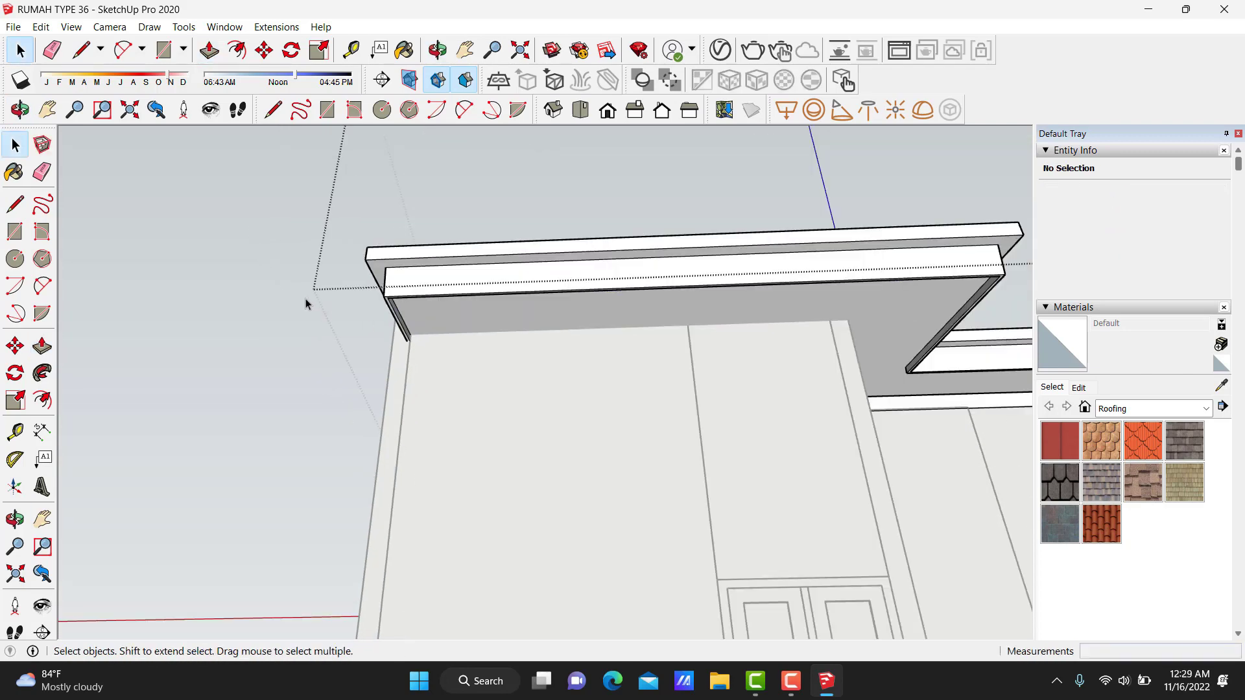
{"action": "mouse_move", "coordinate": [321, 295]}
{"action": "middle_mouse_down"}
{"action": "mouse_move", "coordinate": [916, 374]}
{"action": "mouse_move", "coordinate": [710, 300]}
{"action": "mouse_move", "coordinate": [675, 370]}
{"action": "mouse_move", "coordinate": [633, 408]}
{"action": "mouse_move", "coordinate": [566, 432]}
{"action": "middle_mouse_up"}
{"action": "scroll", "coordinate": [403, 411], "scroll_direction": "up", "scroll_amount": 3}
{"action": "scroll", "coordinate": [411, 406], "scroll_direction": "up", "scroll_amount": 3}
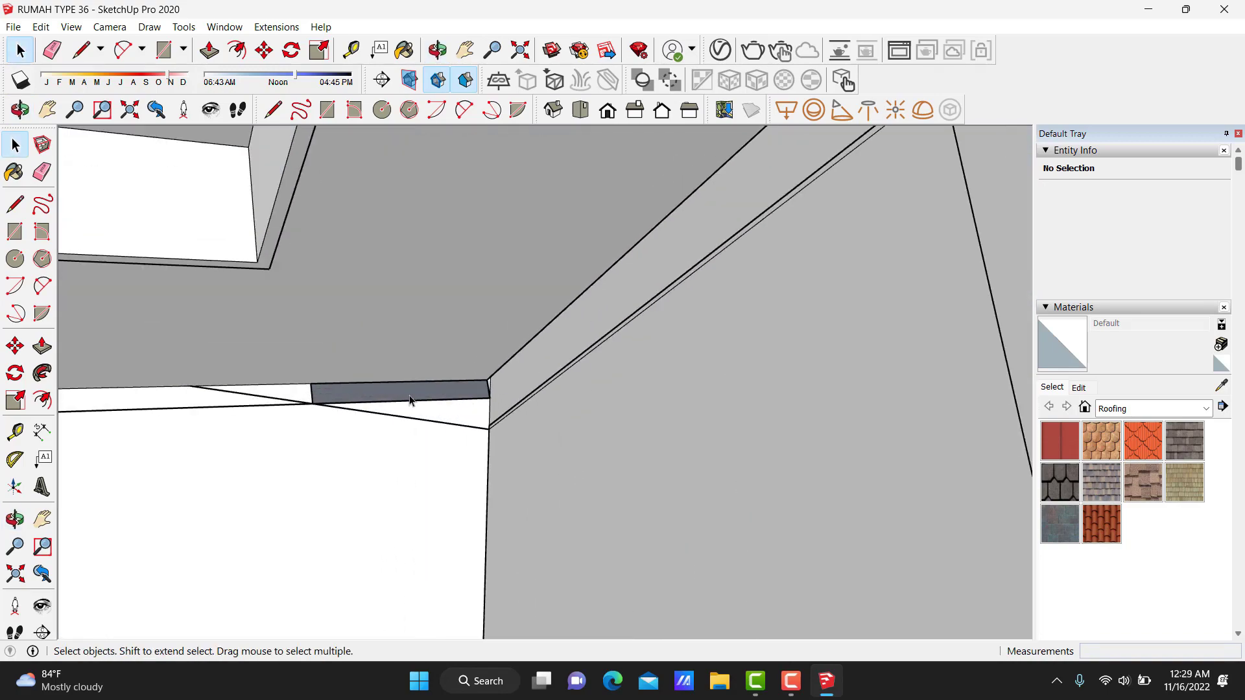
{"action": "scroll", "coordinate": [422, 389], "scroll_direction": "up", "scroll_amount": 2}
{"action": "middle_click_drag", "start_coordinate": [431, 378], "coordinate": [518, 372]}
{"action": "key", "text": "space"}
{"action": "key", "text": "ctrl+a"}
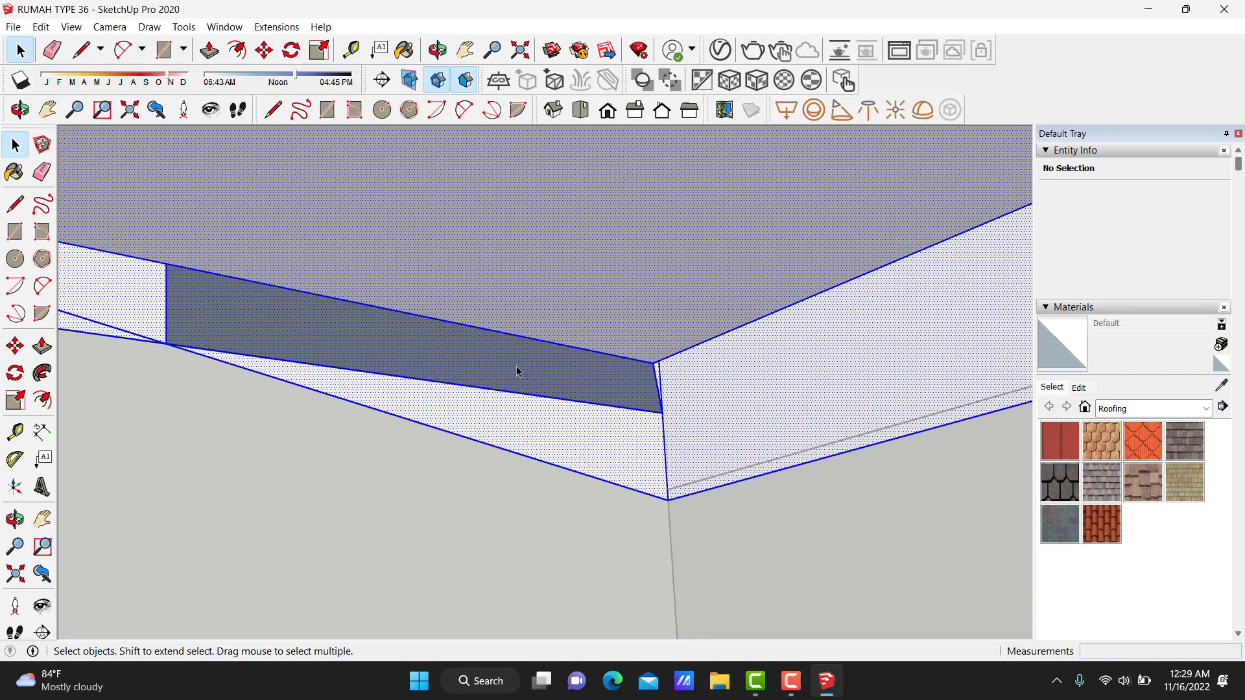
{"action": "key", "text": "e"}
{"action": "left_click", "coordinate": [535, 391]}
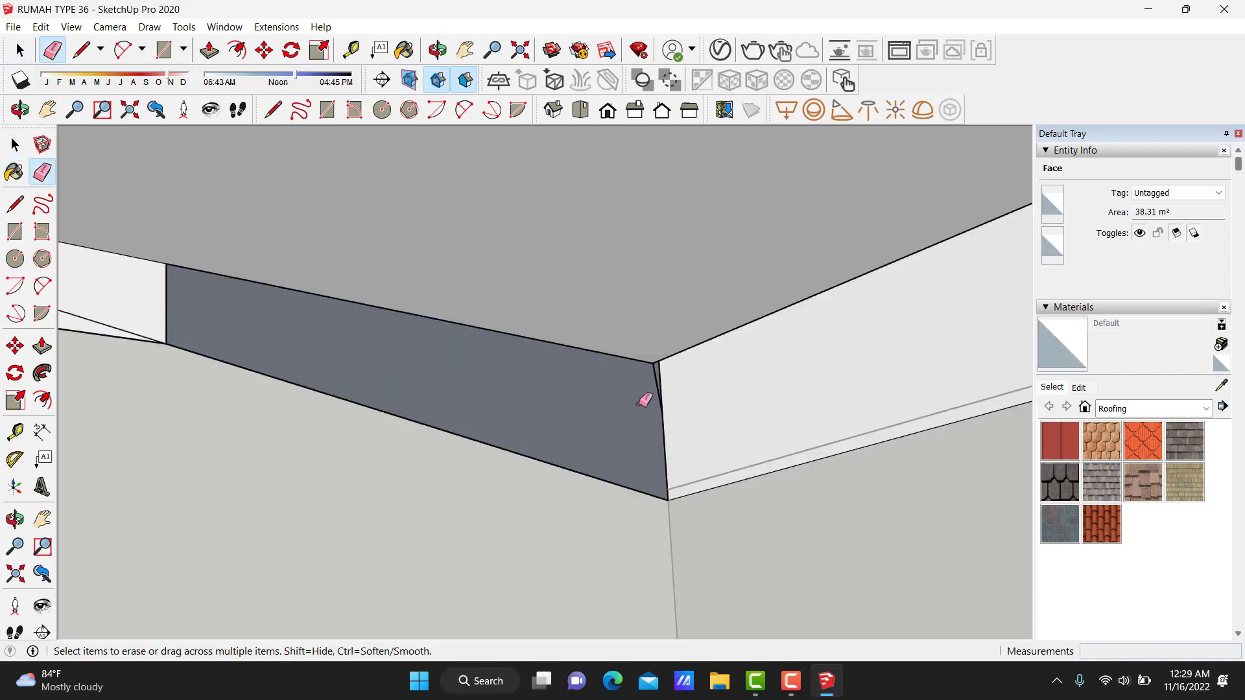
{"action": "mouse_move", "coordinate": [644, 397]}
{"action": "middle_mouse_down"}
{"action": "mouse_move", "coordinate": [625, 408]}
{"action": "mouse_move", "coordinate": [681, 402]}
{"action": "mouse_move", "coordinate": [690, 422]}
{"action": "mouse_move", "coordinate": [710, 424]}
{"action": "middle_mouse_up"}
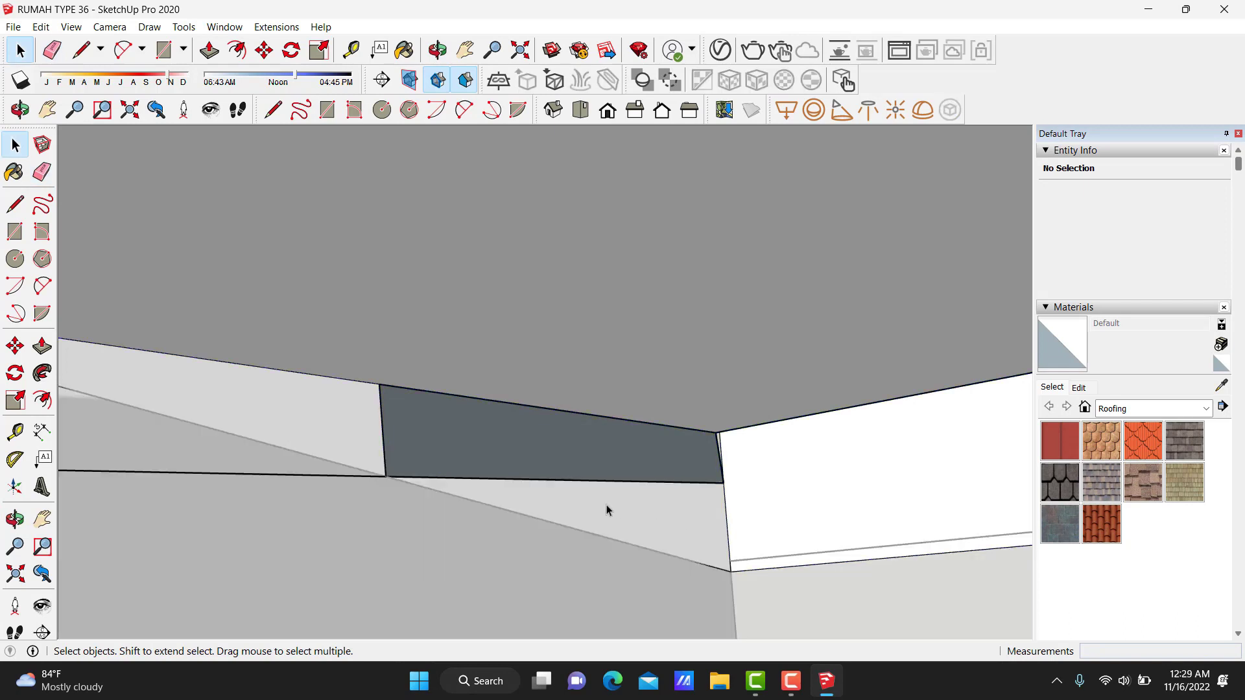
Draw a line along the soffit edge to re-close the soffit face.
{"action": "key", "text": "l"}
{"action": "left_click", "coordinate": [722, 466]}
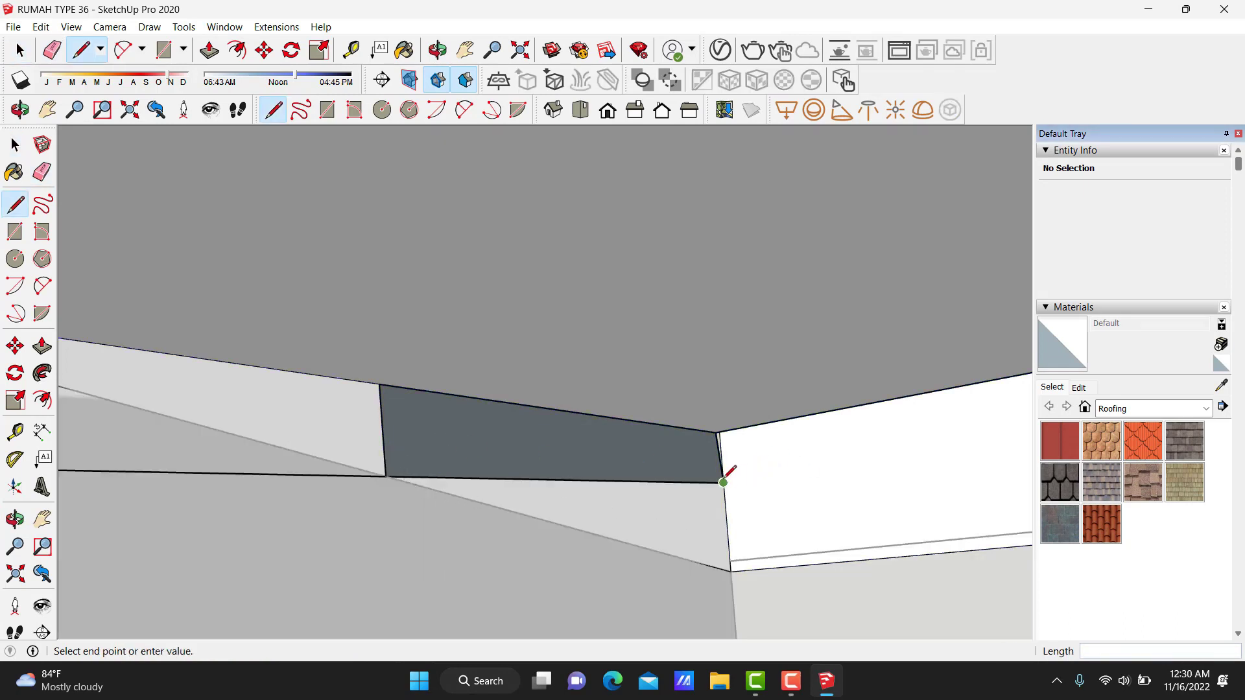
{"action": "left_click", "coordinate": [379, 383]}
{"action": "scroll", "coordinate": [628, 400], "scroll_direction": "up", "scroll_amount": 3}
{"action": "scroll", "coordinate": [745, 436], "scroll_direction": "up", "scroll_amount": 2}
{"action": "scroll", "coordinate": [851, 406], "scroll_direction": "up", "scroll_amount": 2}
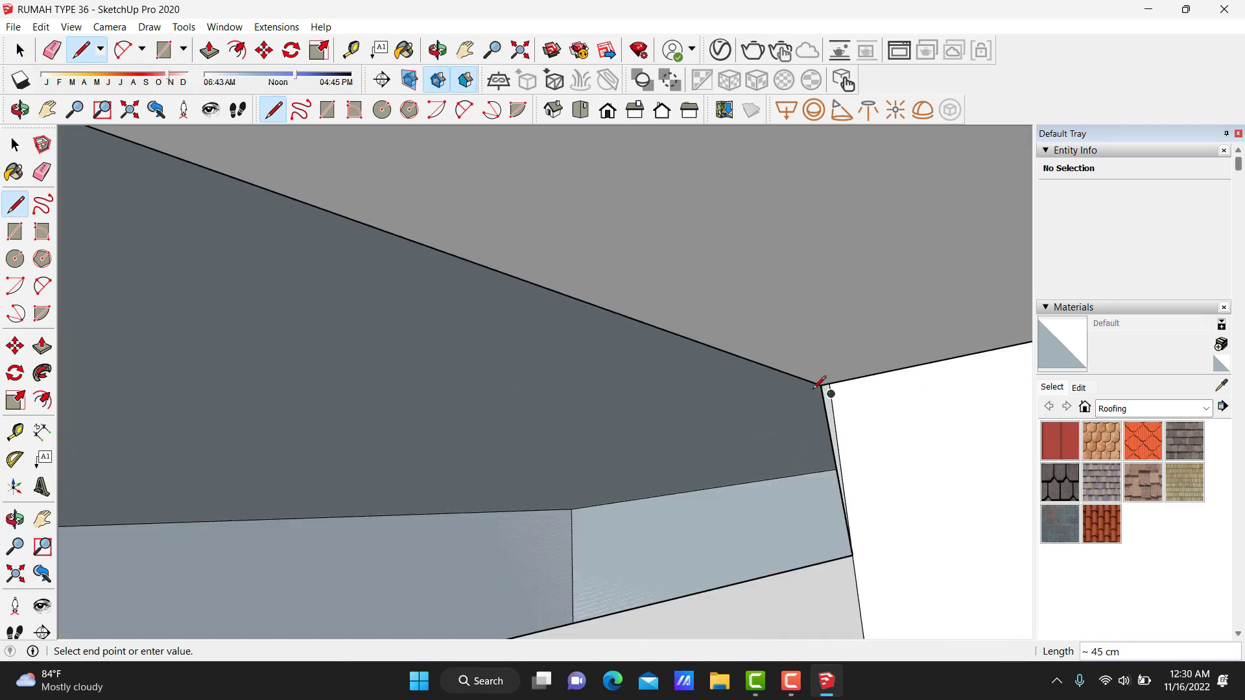
{"action": "left_click", "coordinate": [816, 386]}
{"action": "scroll", "coordinate": [634, 418], "scroll_direction": "down", "scroll_amount": 1}
{"action": "key", "text": "space"}
{"action": "key", "text": "e"}
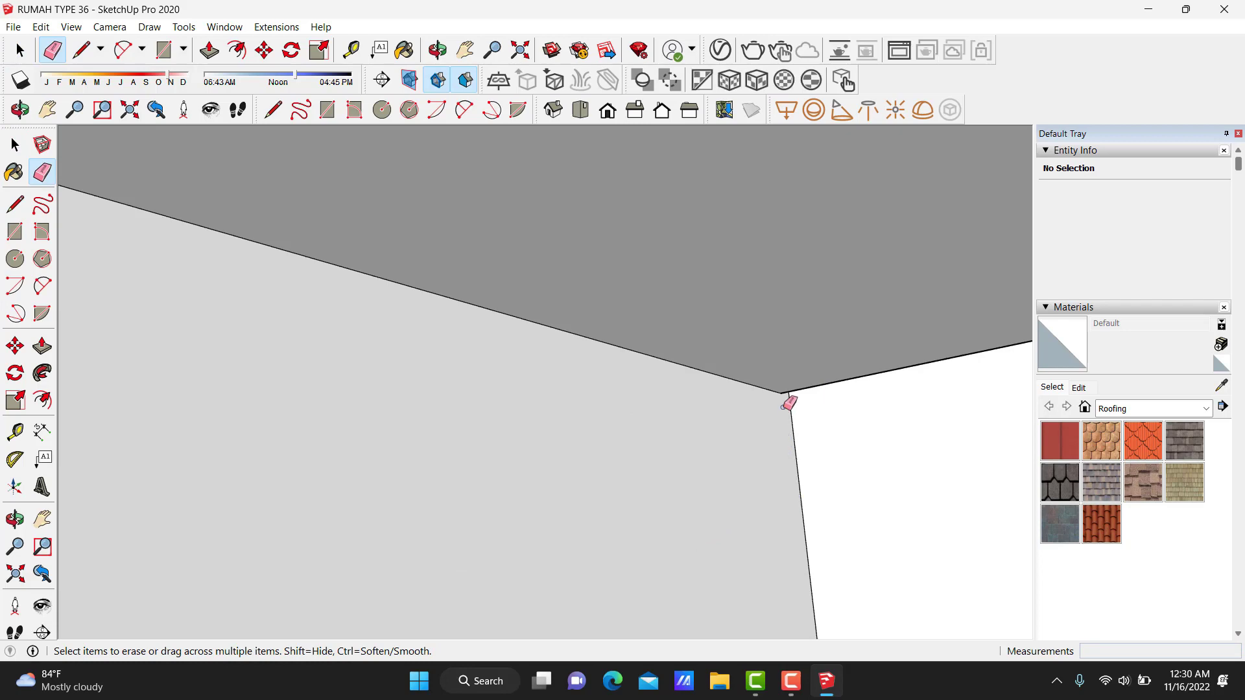
{"action": "scroll", "coordinate": [523, 361], "scroll_direction": "down", "scroll_amount": 2}
{"action": "scroll", "coordinate": [347, 344], "scroll_direction": "down", "scroll_amount": 2}
{"action": "scroll", "coordinate": [292, 340], "scroll_direction": "down", "scroll_amount": 1}
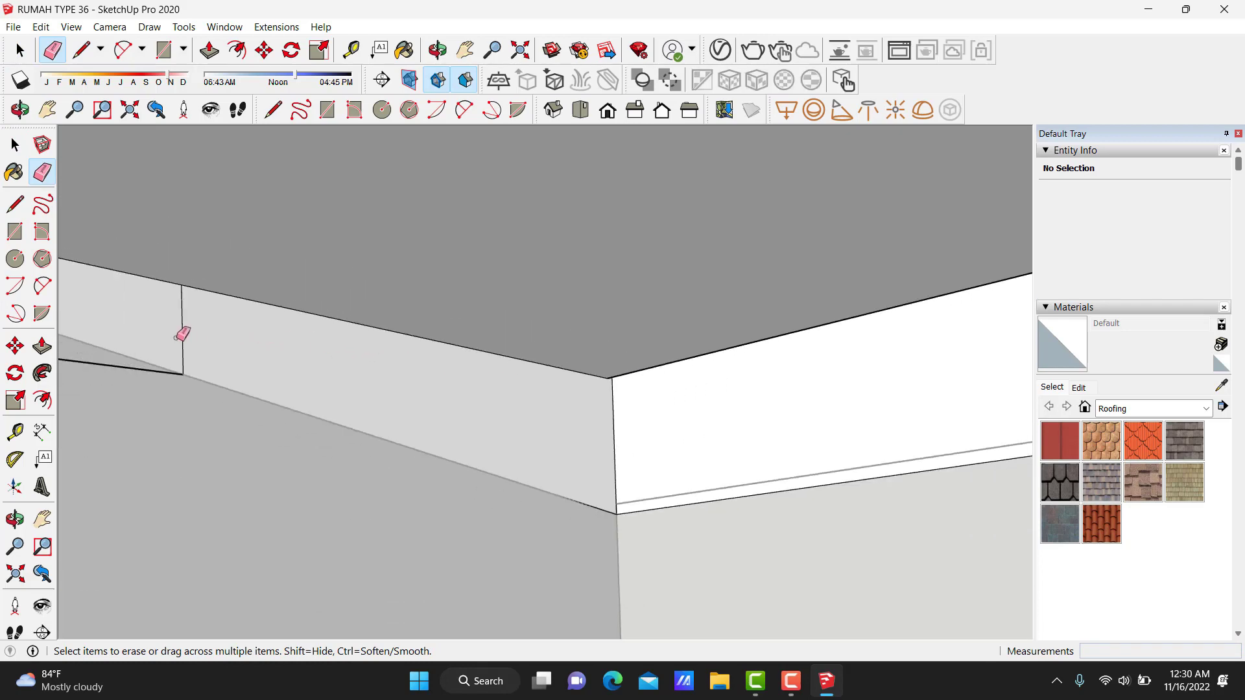
{"action": "key", "text": "space"}
Draw a thin rectangle strip along the front terrace edge.
{"action": "mouse_move", "coordinate": [489, 359]}
{"action": "middle_mouse_down"}
{"action": "mouse_move", "coordinate": [656, 506]}
{"action": "mouse_move", "coordinate": [681, 245]}
{"action": "middle_mouse_up"}
{"action": "scroll", "coordinate": [681, 244], "scroll_direction": "down", "scroll_amount": 5}
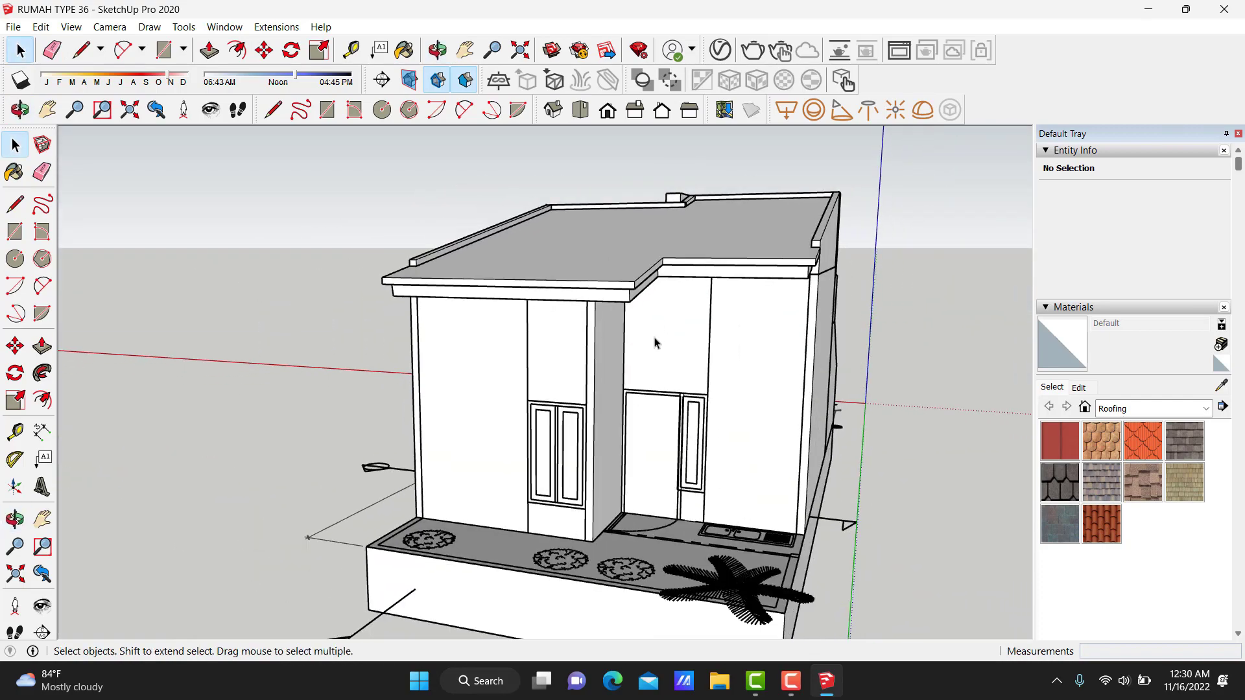
{"action": "mouse_move", "coordinate": [656, 342]}
{"action": "middle_mouse_down"}
{"action": "mouse_move", "coordinate": [865, 523]}
{"action": "mouse_move", "coordinate": [827, 464]}
{"action": "mouse_move", "coordinate": [556, 467]}
{"action": "mouse_move", "coordinate": [500, 347]}
{"action": "mouse_move", "coordinate": [583, 493]}
{"action": "middle_mouse_up"}
{"action": "scroll", "coordinate": [607, 561], "scroll_direction": "up", "scroll_amount": 4}
{"action": "middle_click_drag", "start_coordinate": [607, 562], "coordinate": [599, 483]}
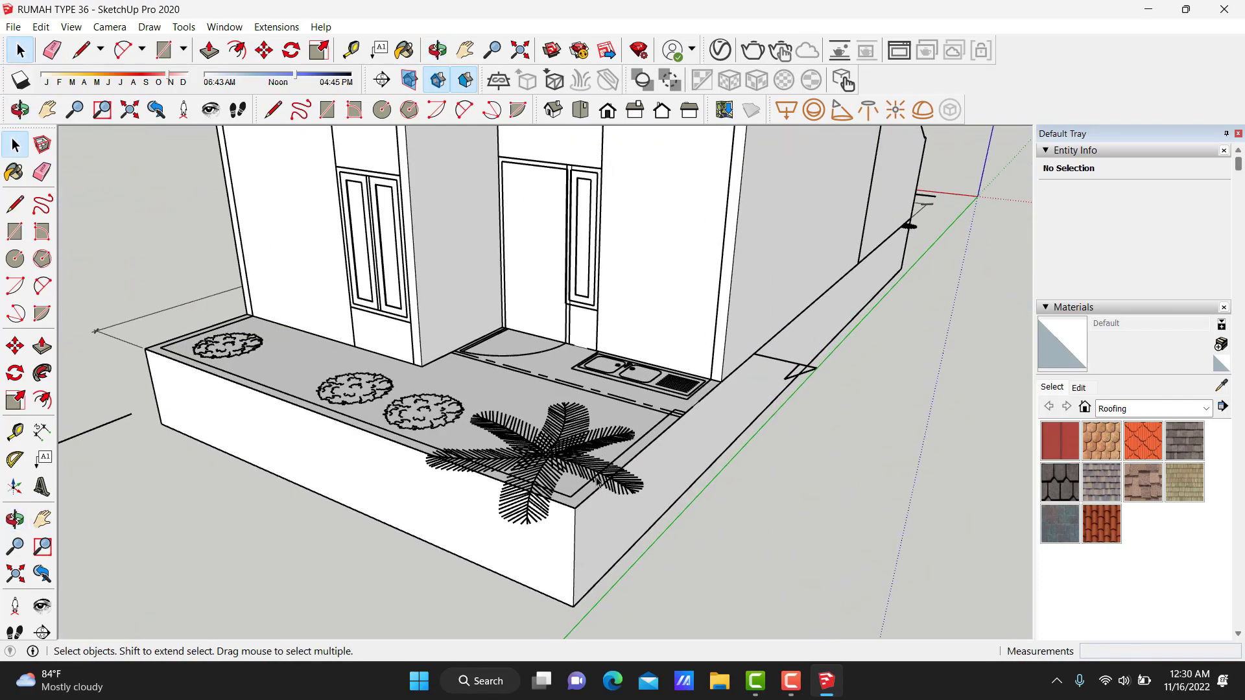
{"action": "scroll", "coordinate": [713, 404], "scroll_direction": "up", "scroll_amount": 2}
{"action": "scroll", "coordinate": [737, 384], "scroll_direction": "up", "scroll_amount": 2}
{"action": "key", "text": "l"}
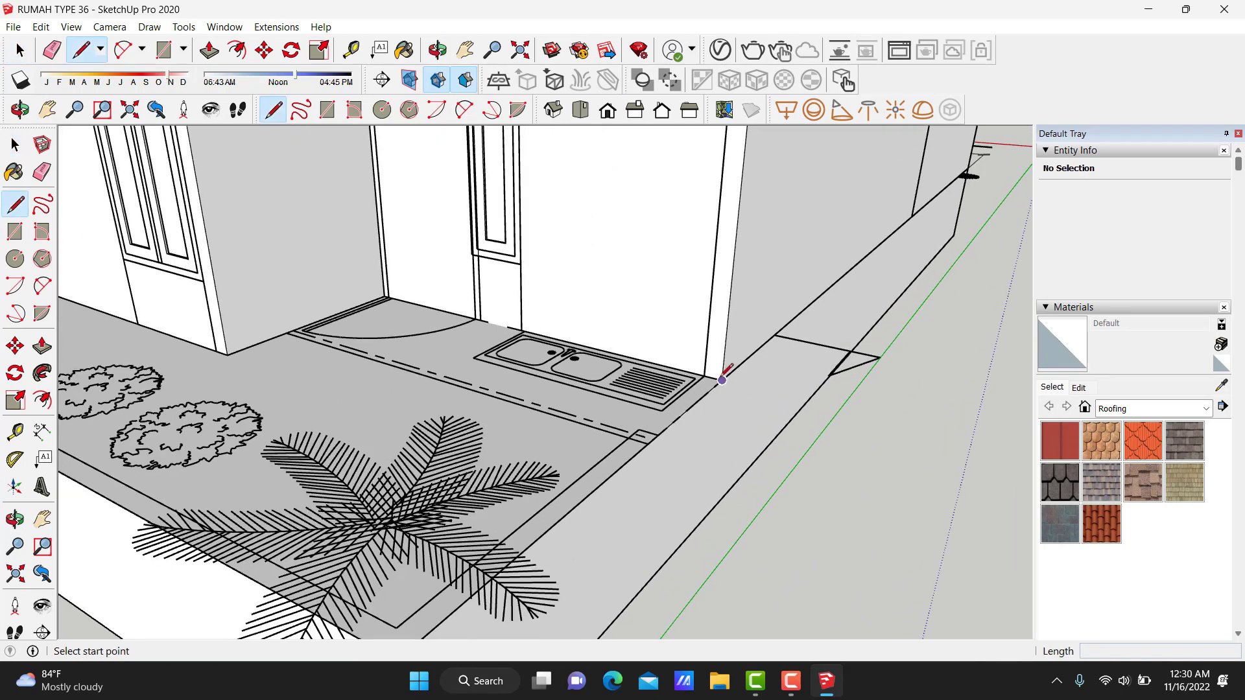
{"action": "key", "text": "r"}
{"action": "left_click", "coordinate": [726, 375]}
{"action": "scroll", "coordinate": [538, 504], "scroll_direction": "down", "scroll_amount": 2}
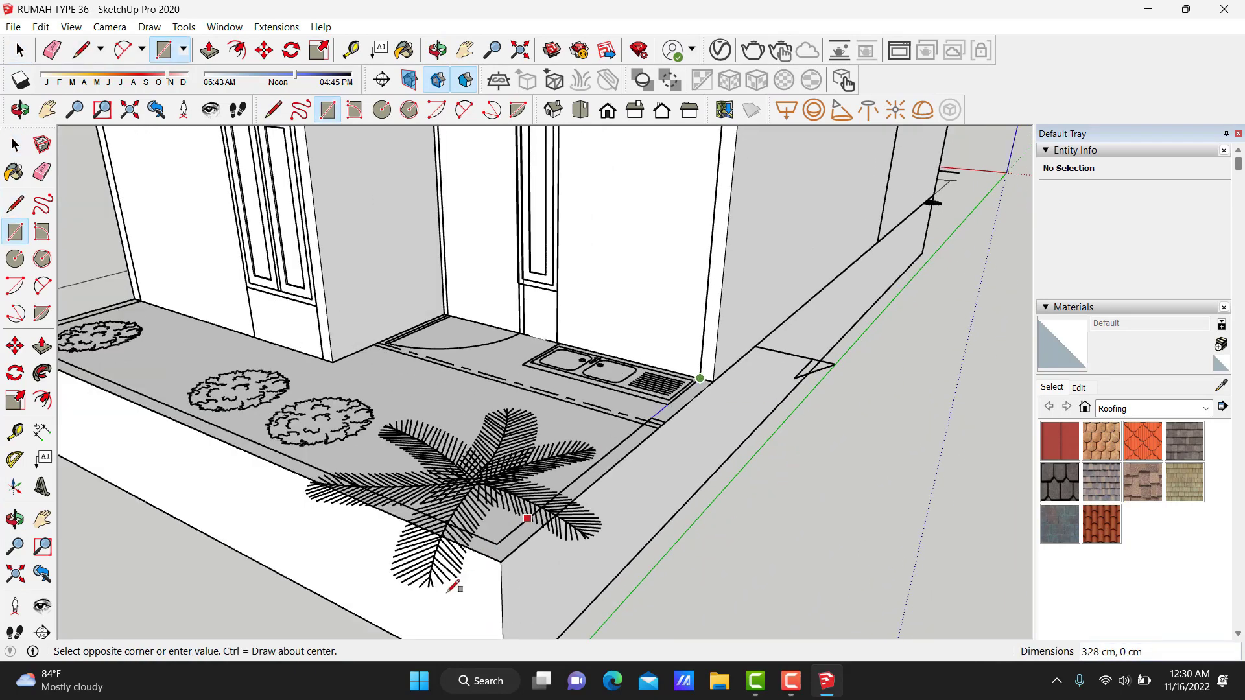
{"action": "scroll", "coordinate": [515, 564], "scroll_direction": "up", "scroll_amount": 1}
{"action": "left_click", "coordinate": [500, 563]}
Raise the strip 200 cm into a wall and group it.
{"action": "key", "text": "space"}
{"action": "key", "text": "p"}
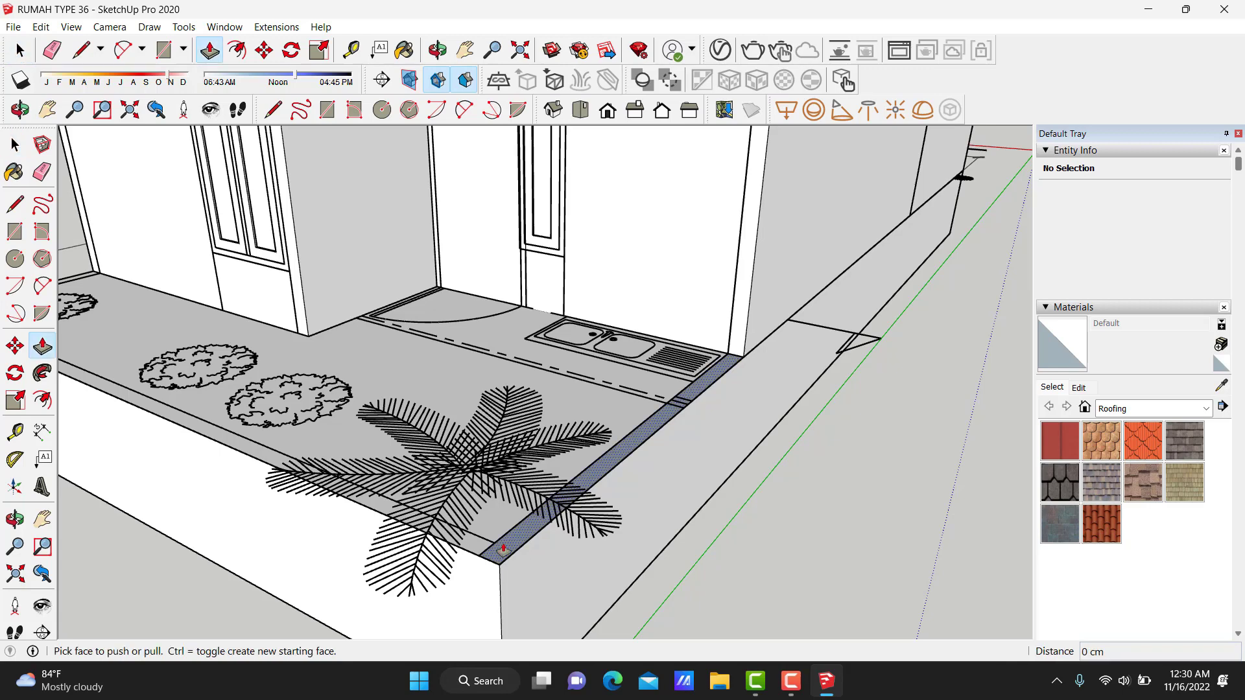
{"action": "left_click_drag", "start_coordinate": [504, 551], "coordinate": [504, 536]}
{"action": "type", "text": "200"}
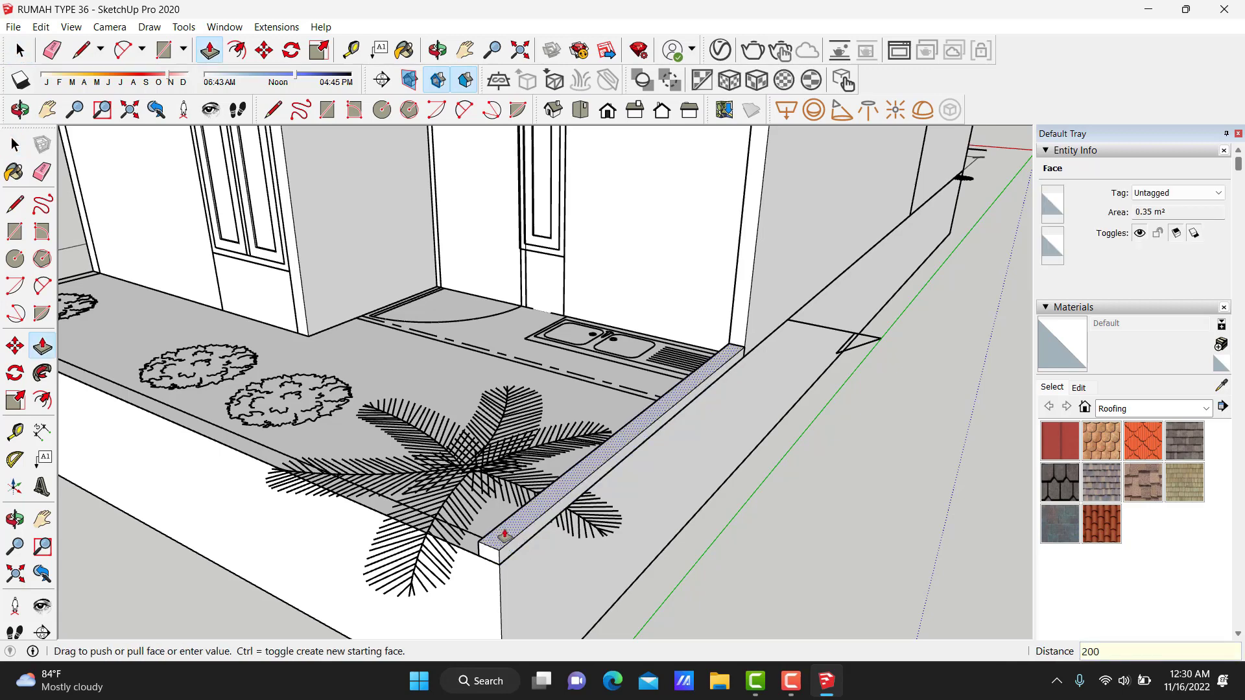
{"action": "key", "text": "Return"}
{"action": "key", "text": "space"}
{"action": "triple_click", "coordinate": [504, 531]}
{"action": "right_click", "coordinate": [503, 534]}
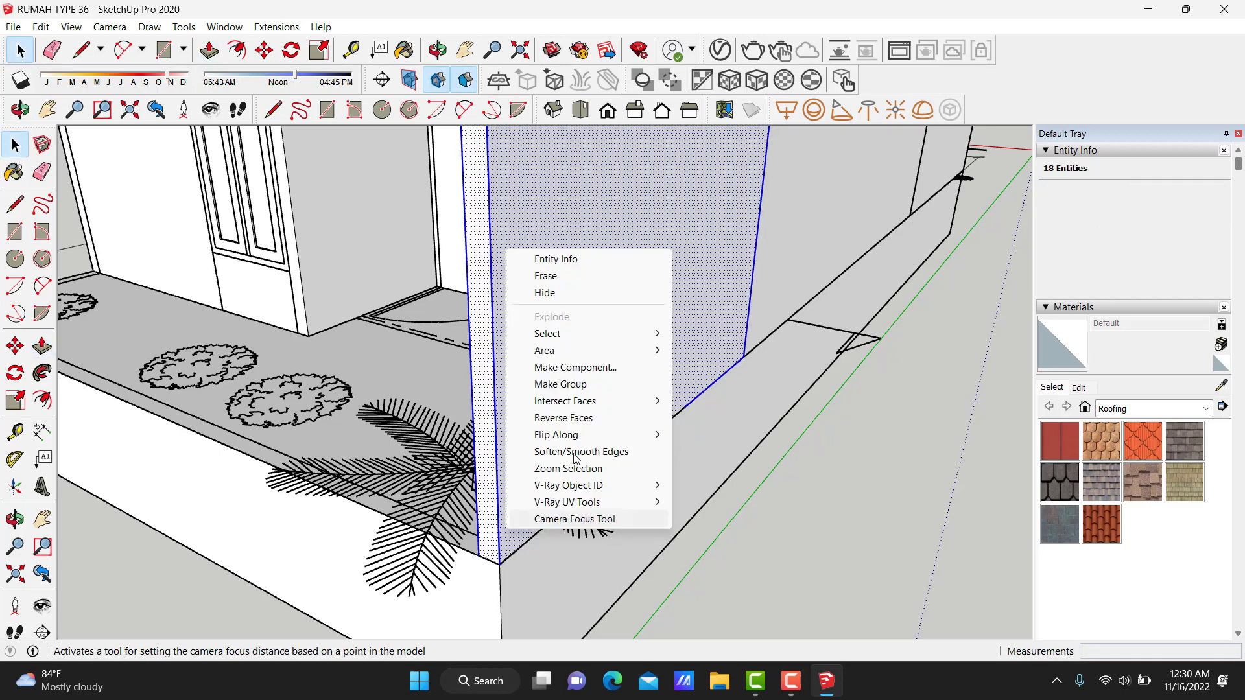
{"action": "left_click", "coordinate": [585, 387]}
Raise the side strip 200 cm into a wall and group it.
{"action": "middle_click_drag", "start_coordinate": [584, 387], "coordinate": [314, 323]}
{"action": "key", "text": "r"}
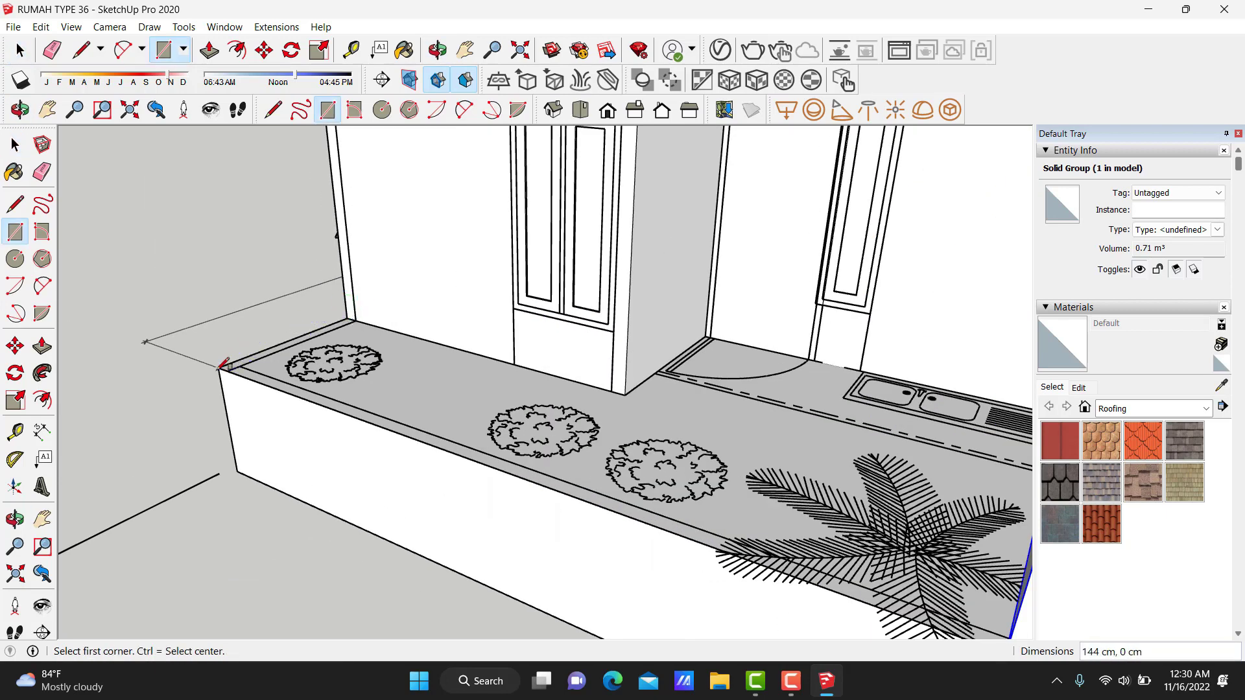
{"action": "scroll", "coordinate": [224, 364], "scroll_direction": "up", "scroll_amount": 2}
{"action": "key", "text": "space"}
{"action": "key", "text": "p"}
{"action": "left_click_drag", "start_coordinate": [244, 356], "coordinate": [251, 355]}
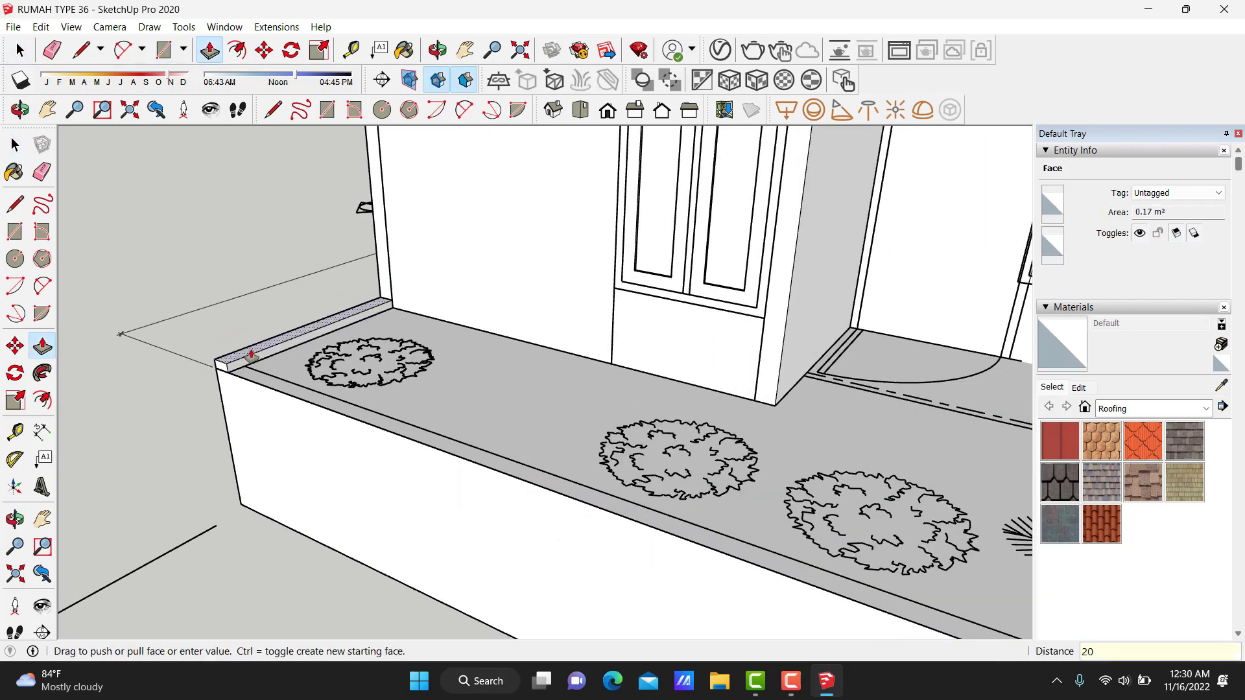
{"action": "key", "text": "Return"}
{"action": "key", "text": "space"}
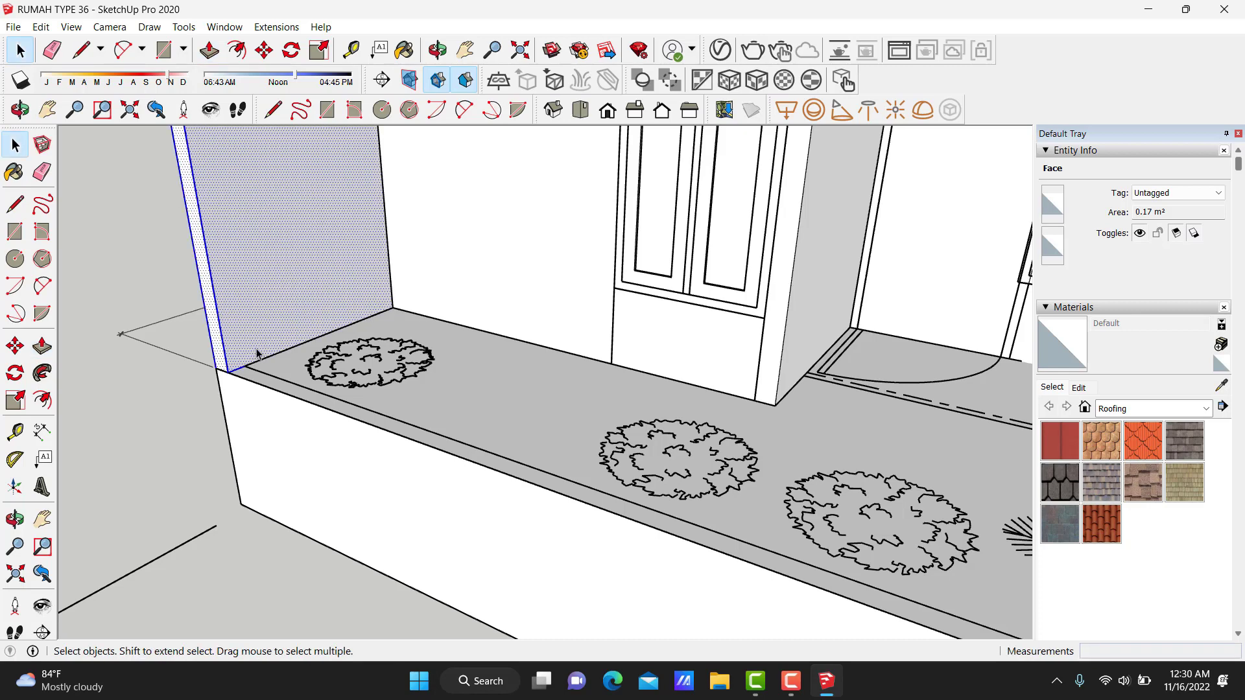
{"action": "triple_click", "coordinate": [258, 351]}
{"action": "right_click", "coordinate": [258, 351]}
{"action": "left_click", "coordinate": [311, 484]}
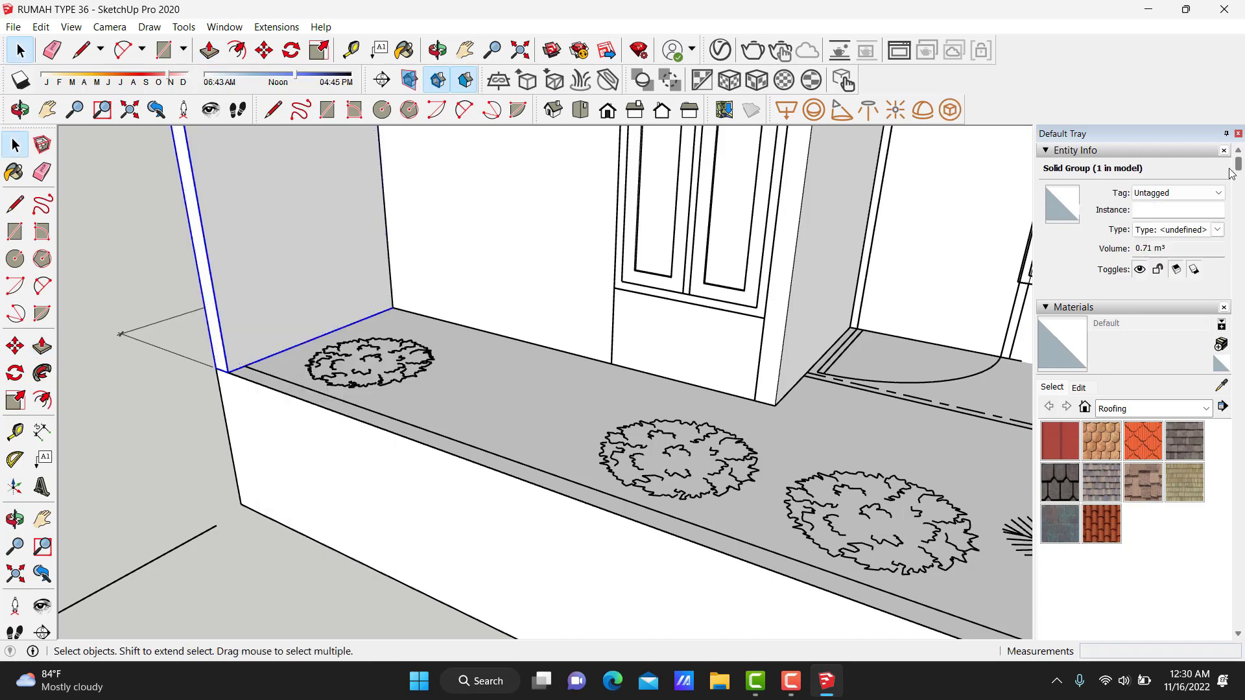
{"action": "left_click", "coordinate": [1239, 134]}
Draw a 576 × 12 cm rectangle along the terrace's front edge.
{"action": "key", "text": "r"}
{"action": "left_click", "coordinate": [333, 359]}
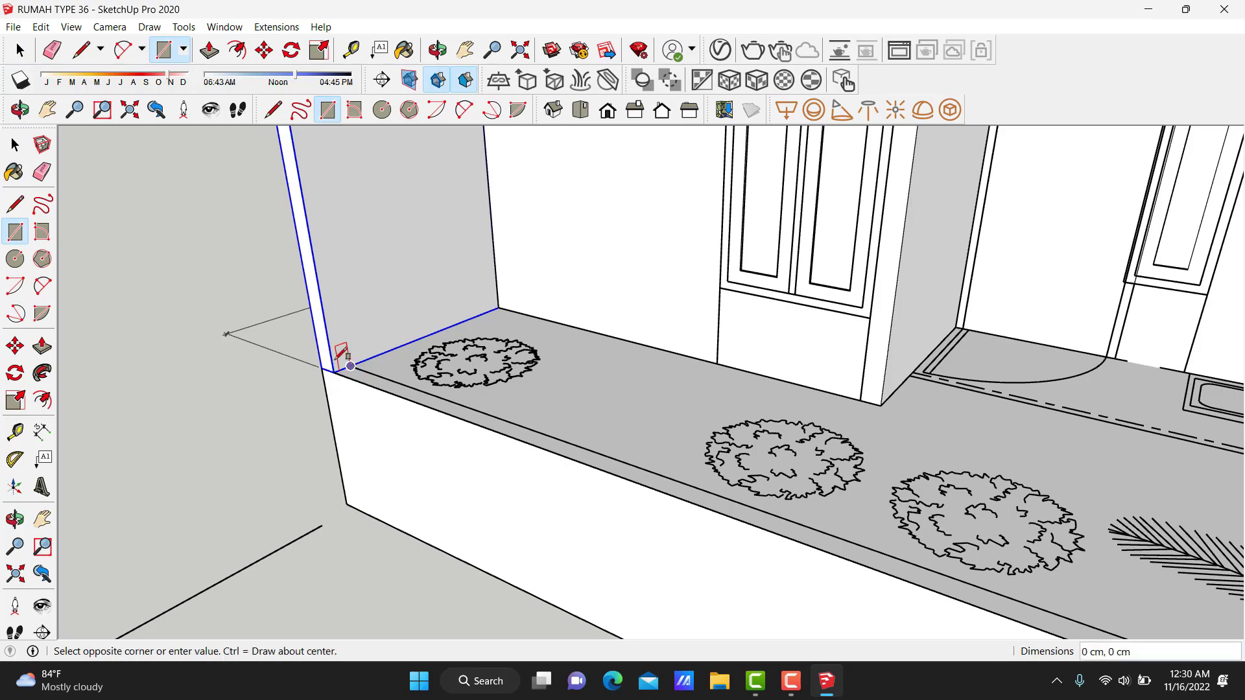
{"action": "scroll", "coordinate": [641, 454], "scroll_direction": "down", "scroll_amount": 2}
{"action": "scroll", "coordinate": [811, 527], "scroll_direction": "down", "scroll_amount": 3}
{"action": "scroll", "coordinate": [719, 526], "scroll_direction": "up", "scroll_amount": 2}
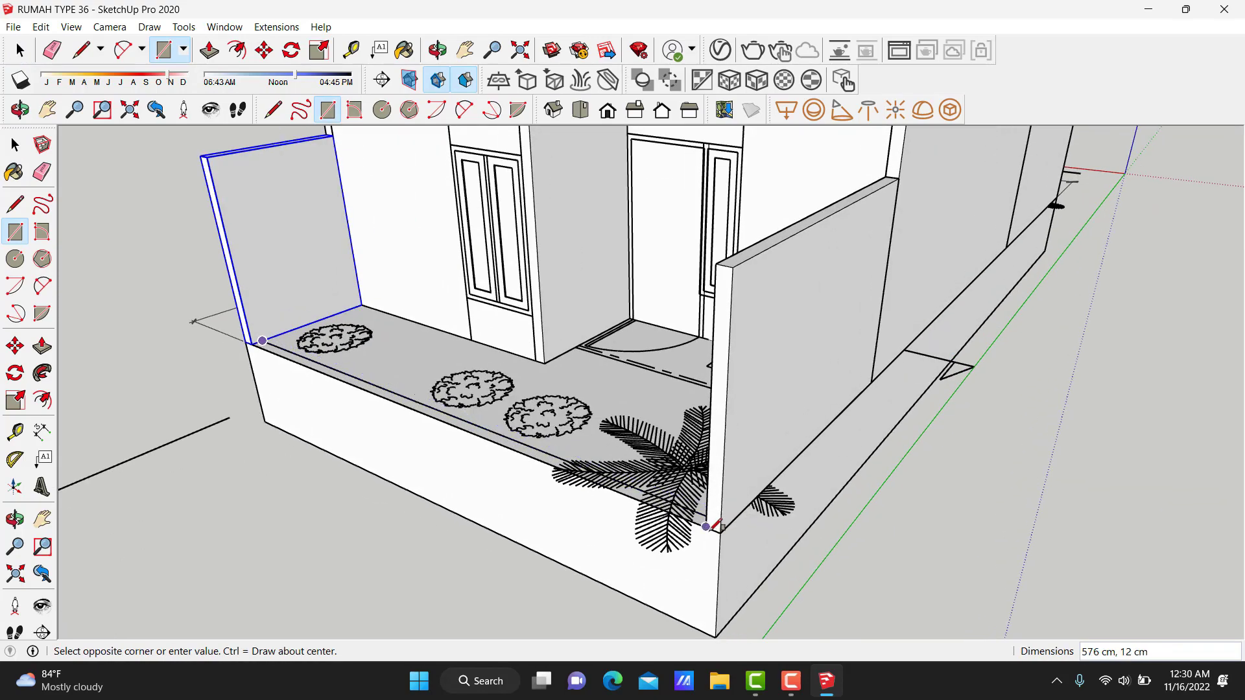
{"action": "left_click", "coordinate": [713, 525]}
{"action": "key", "text": "space"}
{"action": "scroll", "coordinate": [713, 525], "scroll_direction": "up", "scroll_amount": 1}
Raise the front strip 200 cm into a wall and group it.
{"action": "key", "text": "p"}
{"action": "left_click", "coordinate": [694, 235]}
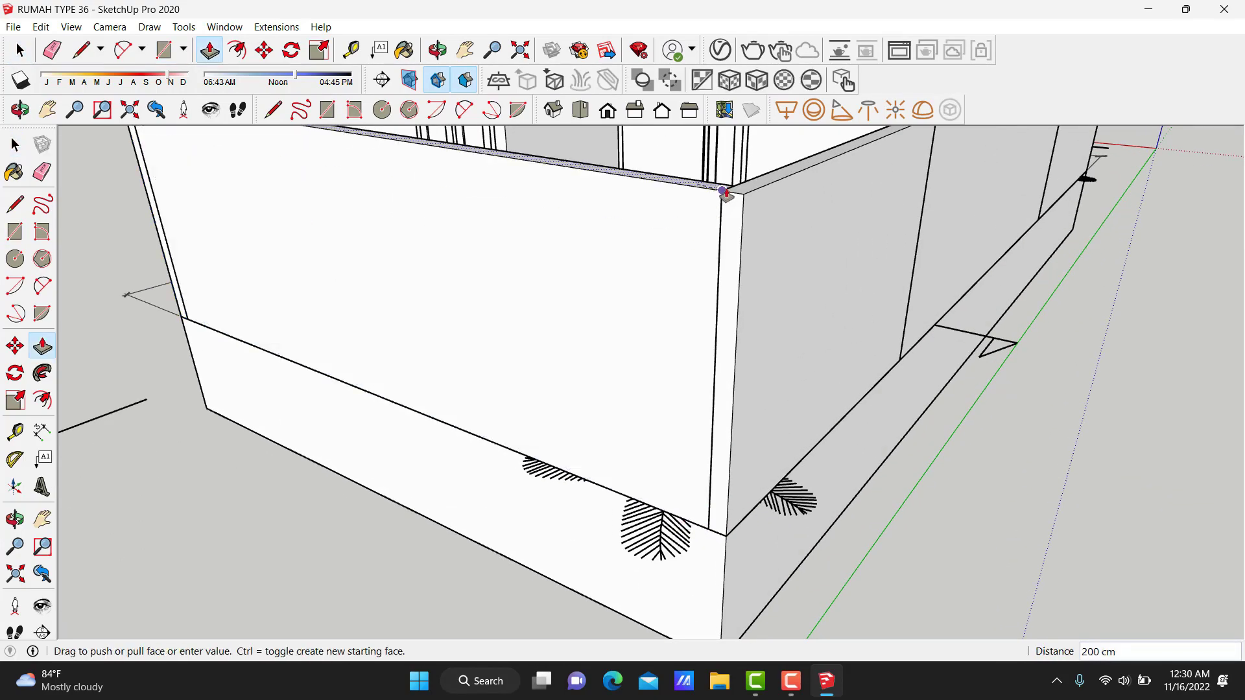
{"action": "key", "text": "space"}
{"action": "right_click", "coordinate": [695, 226]}
{"action": "left_click", "coordinate": [738, 361]}
{"action": "mouse_move", "coordinate": [738, 362]}
{"action": "middle_mouse_down"}
{"action": "mouse_move", "coordinate": [706, 431]}
{"action": "mouse_move", "coordinate": [642, 328]}
{"action": "middle_mouse_up"}
{"action": "scroll", "coordinate": [566, 409], "scroll_direction": "up", "scroll_amount": 3}
{"action": "mouse_move", "coordinate": [580, 418]}
{"action": "middle_mouse_down"}
{"action": "mouse_move", "coordinate": [506, 413]}
{"action": "mouse_move", "coordinate": [518, 410]}
{"action": "middle_mouse_up"}
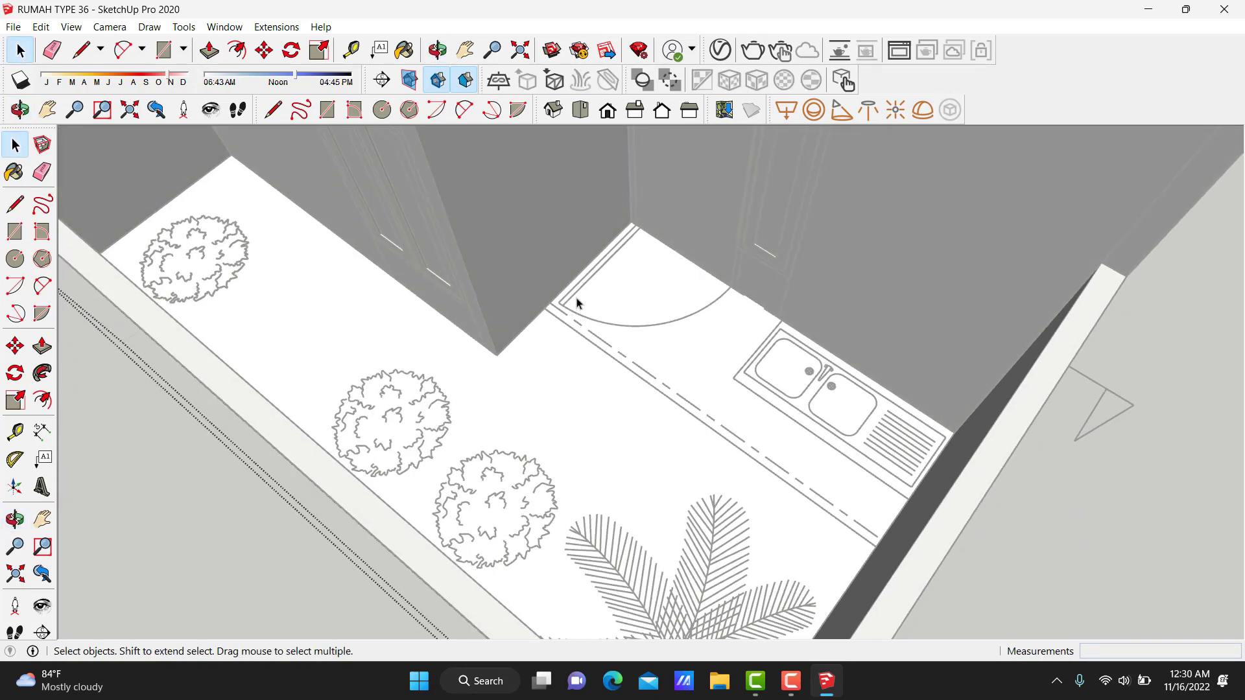
Draw a rectangle over the kitchen counter and raise it 3 cm.
{"action": "scroll", "coordinate": [583, 298], "scroll_direction": "up", "scroll_amount": 1}
{"action": "key", "text": "r"}
{"action": "left_click", "coordinate": [637, 214]}
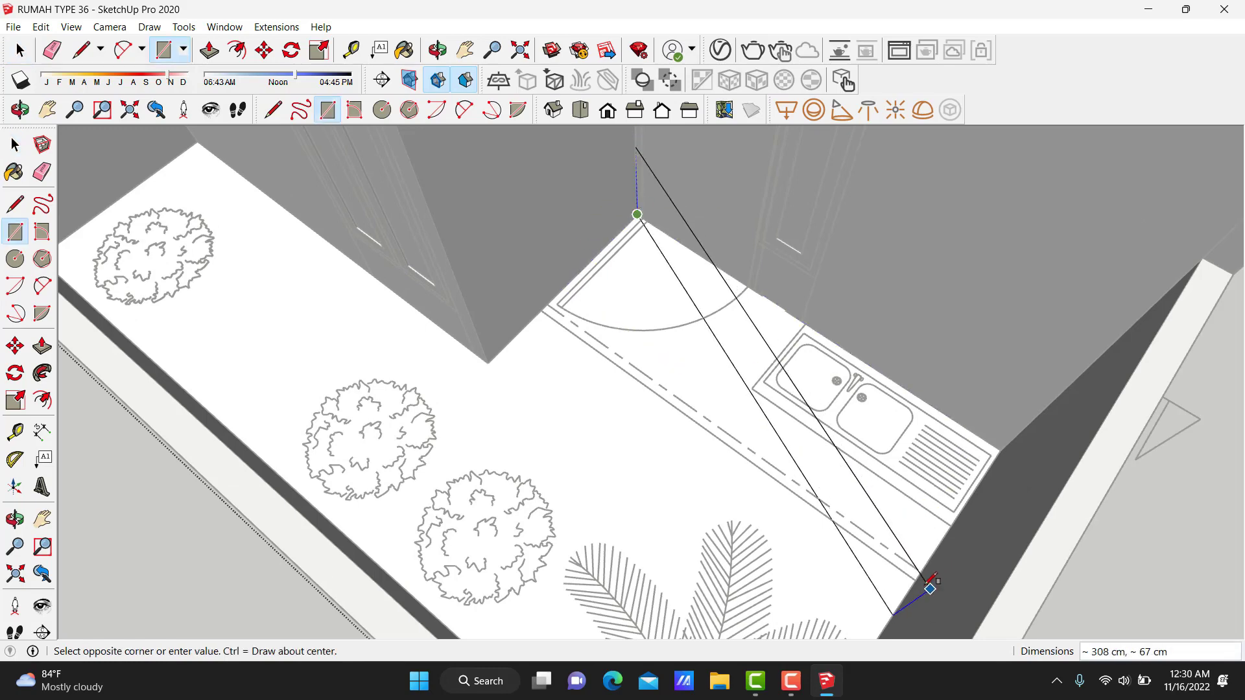
{"action": "left_click", "coordinate": [929, 588]}
{"action": "key", "text": "space"}
{"action": "type", "text": "p3"}
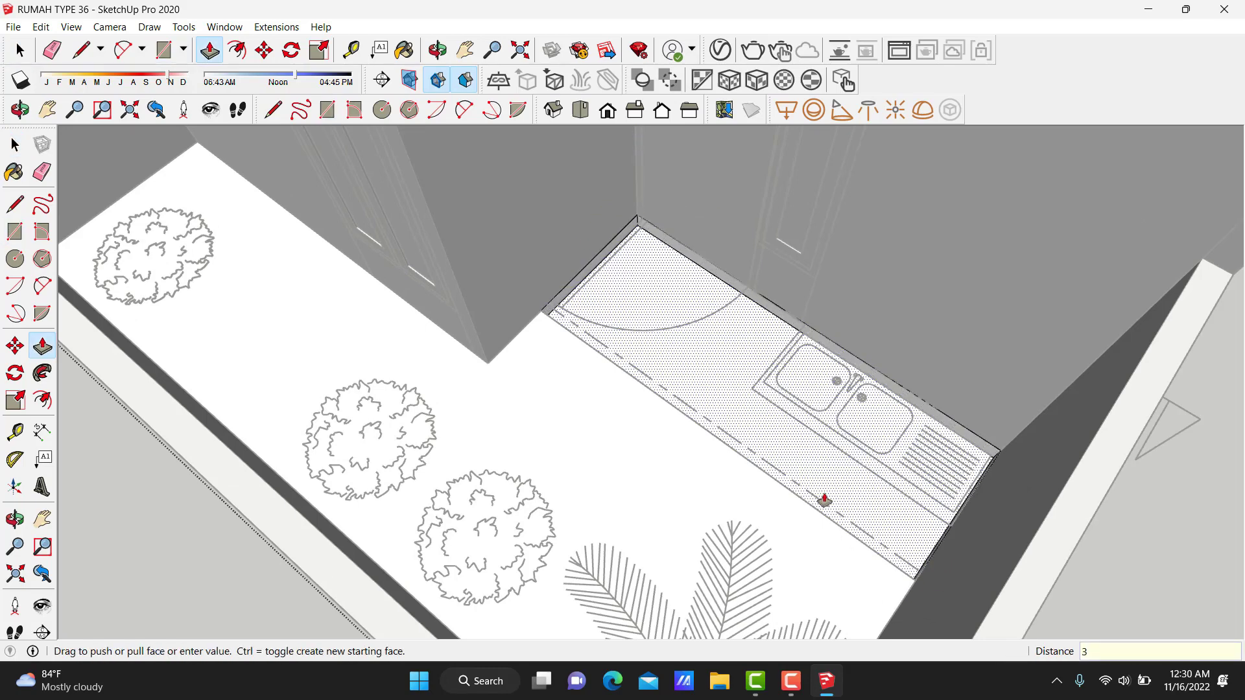
{"action": "key", "text": "Return"}
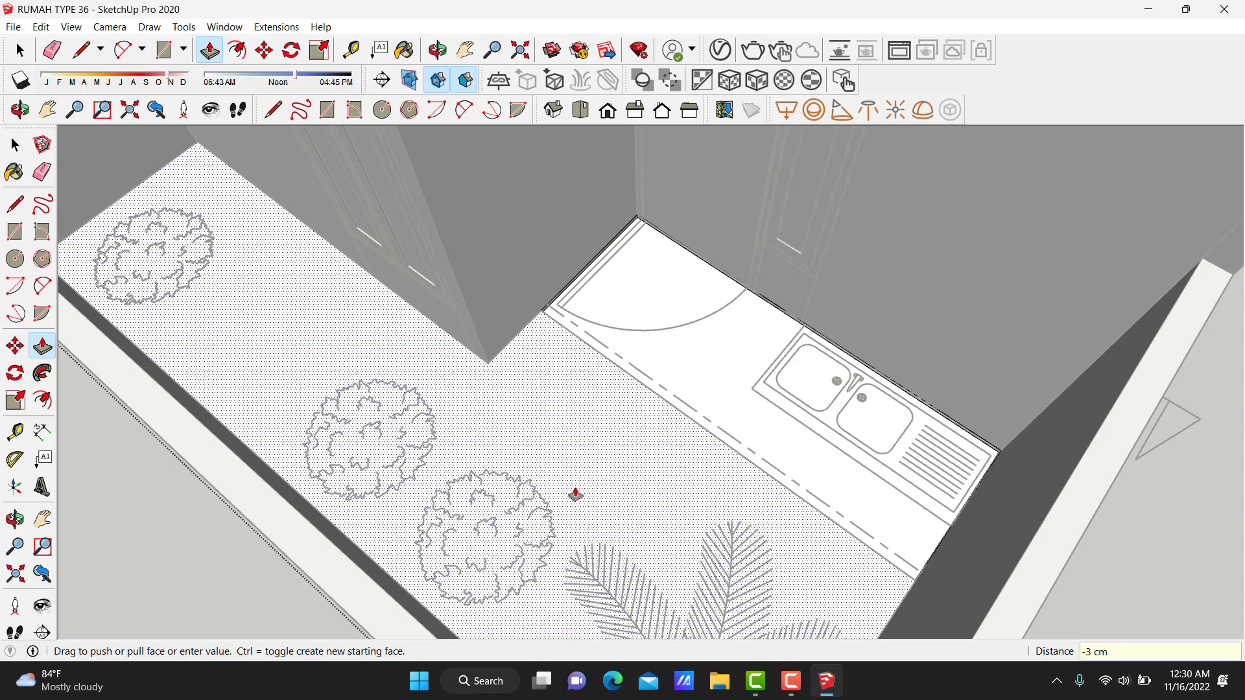
{"action": "key", "text": "space"}
Draw an edge from the counter corner to the opposite floor corner, splitting the floor.
{"action": "key", "text": "r"}
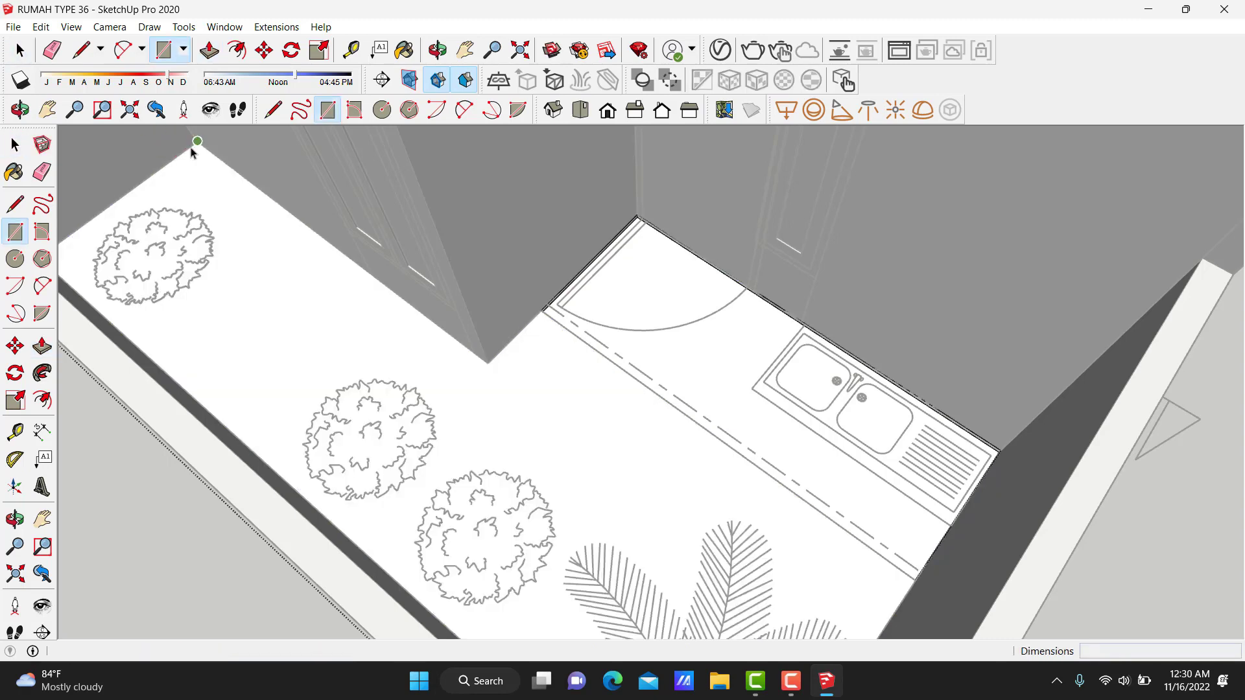
{"action": "key", "text": "space"}
{"action": "key", "text": "l"}
{"action": "key", "text": "space"}
{"action": "left_click", "coordinate": [235, 227]}
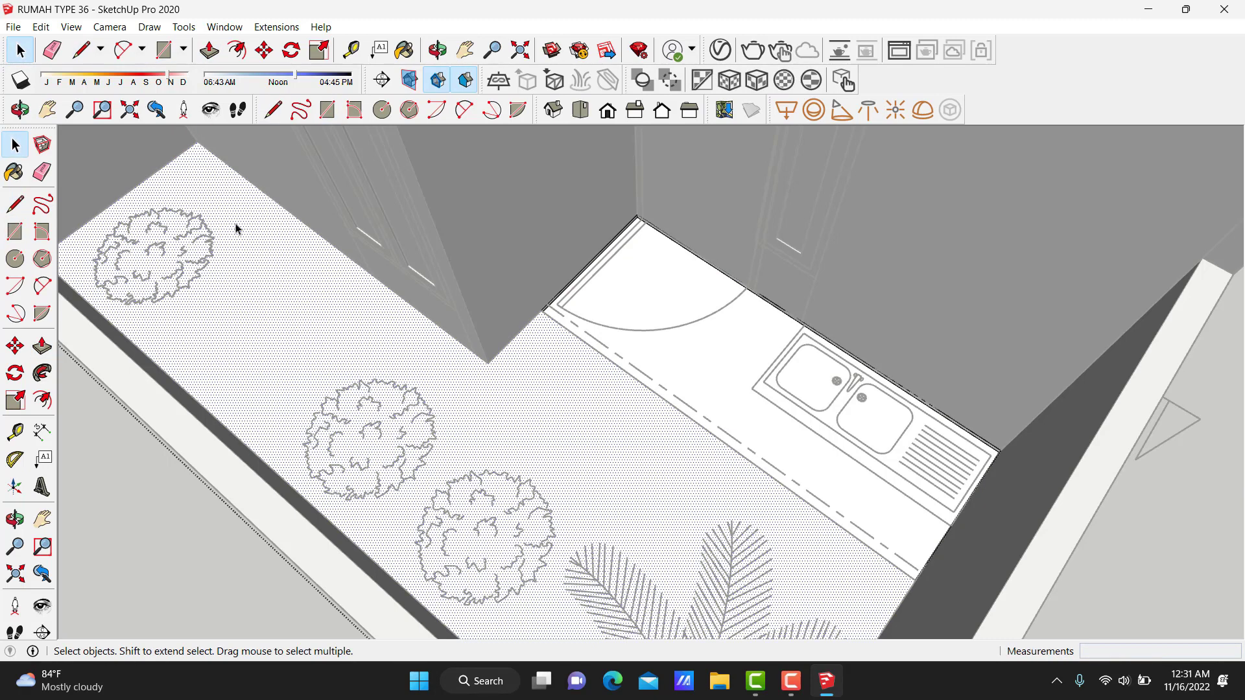
{"action": "key", "text": "l"}
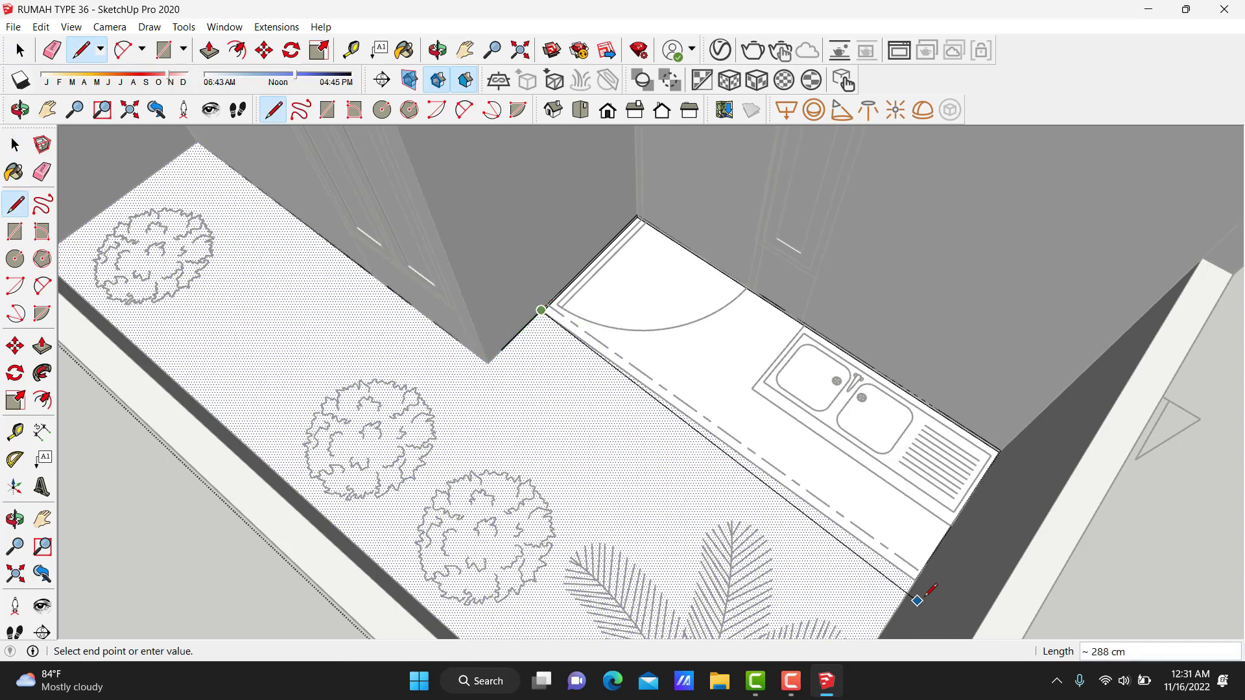
{"action": "middle_click_drag", "start_coordinate": [916, 579], "coordinate": [967, 522]}
{"action": "left_click", "coordinate": [984, 496]}
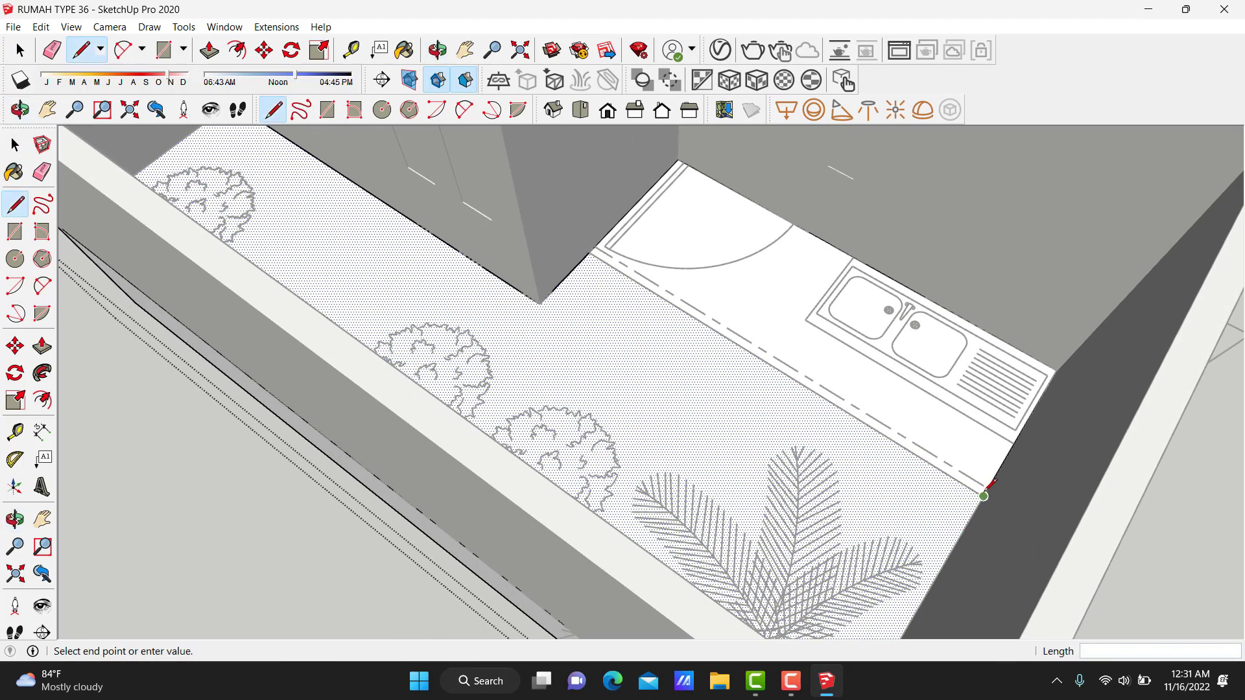
{"action": "middle_click_drag", "start_coordinate": [914, 358], "coordinate": [1015, 503]}
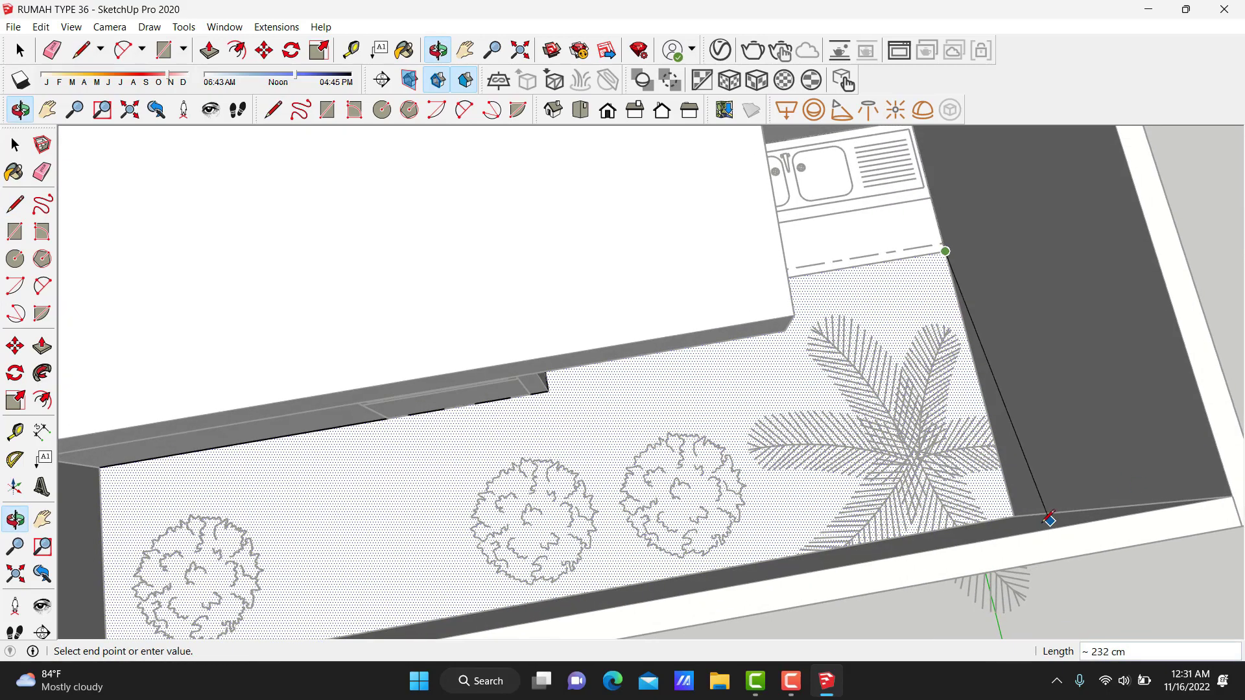
{"action": "mouse_move", "coordinate": [522, 519]}
{"action": "middle_mouse_down"}
{"action": "mouse_move", "coordinate": [431, 486]}
{"action": "mouse_move", "coordinate": [396, 533]}
{"action": "middle_mouse_up"}
{"action": "scroll", "coordinate": [396, 532], "scroll_direction": "up", "scroll_amount": 3}
{"action": "scroll", "coordinate": [399, 541], "scroll_direction": "up", "scroll_amount": 2}
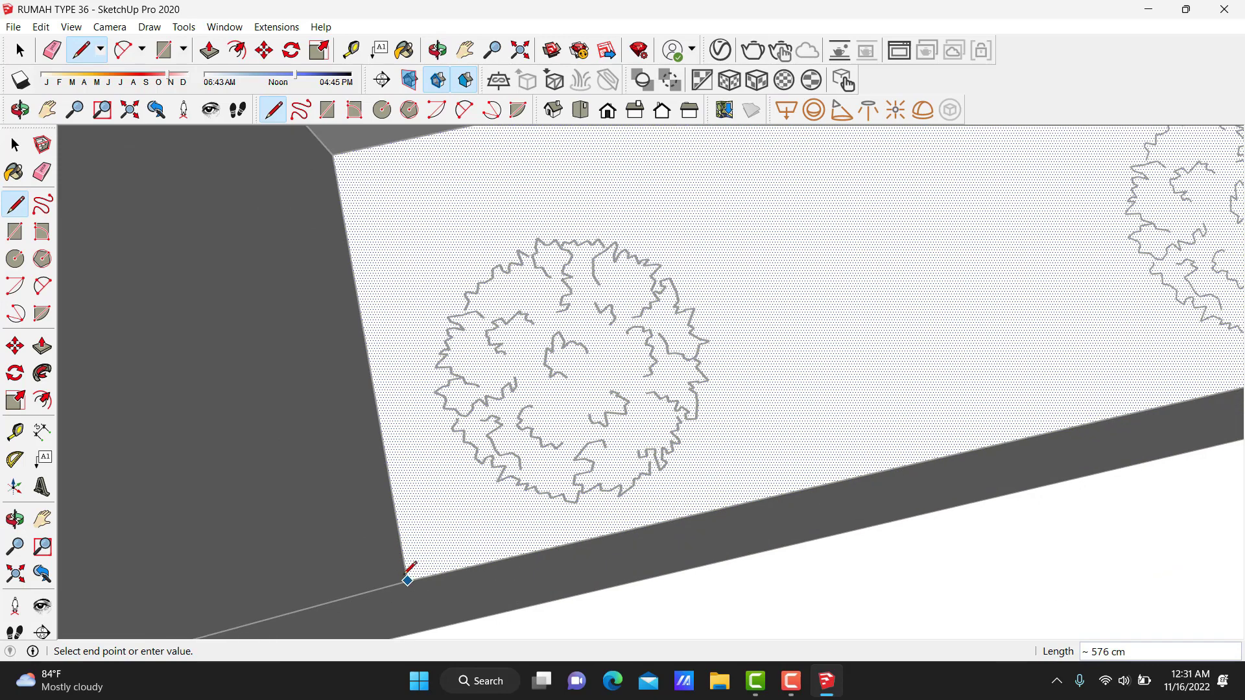
{"action": "left_click", "coordinate": [332, 154]}
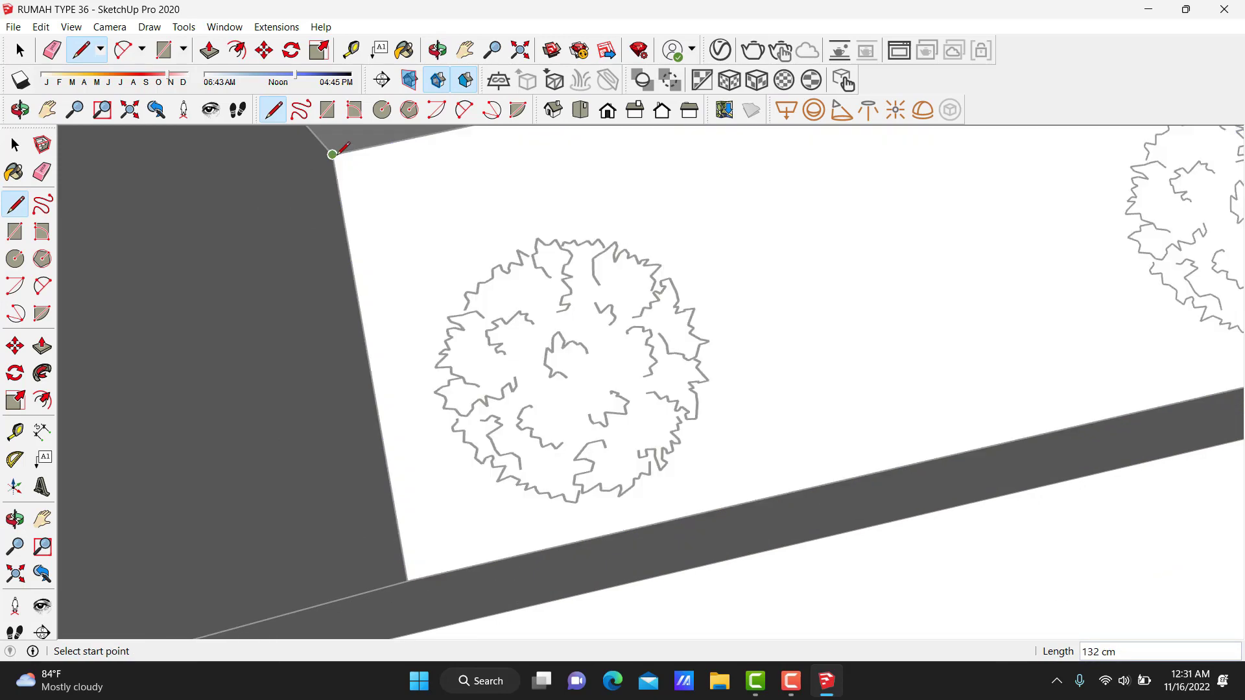
{"action": "key", "text": "space"}
Push/pull the split floor face 266 cm, extending the terrace front wall downward.
{"action": "mouse_move", "coordinate": [434, 223]}
{"action": "middle_mouse_down"}
{"action": "mouse_move", "coordinate": [373, 270]}
{"action": "mouse_move", "coordinate": [780, 236]}
{"action": "mouse_move", "coordinate": [654, 303]}
{"action": "middle_mouse_up"}
{"action": "key", "text": "p"}
{"action": "left_click", "coordinate": [740, 232]}
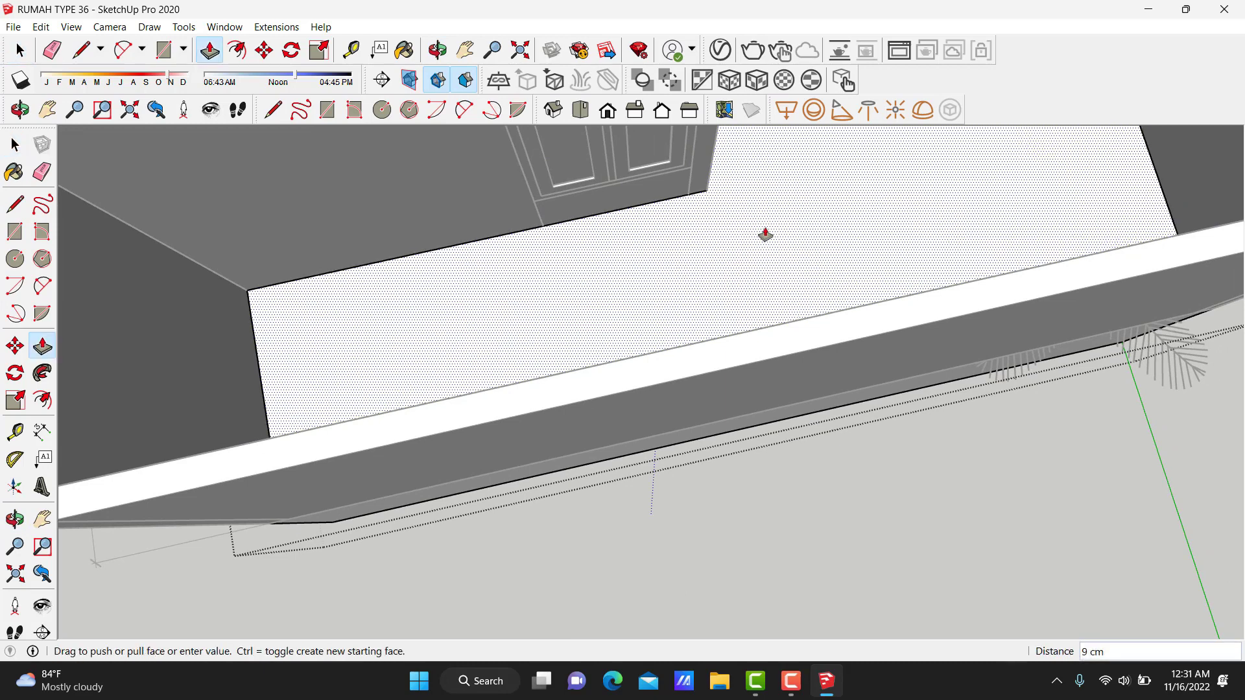
{"action": "mouse_move", "coordinate": [767, 236]}
{"action": "middle_mouse_down"}
{"action": "mouse_move", "coordinate": [697, 245]}
{"action": "mouse_move", "coordinate": [763, 300]}
{"action": "middle_mouse_up"}
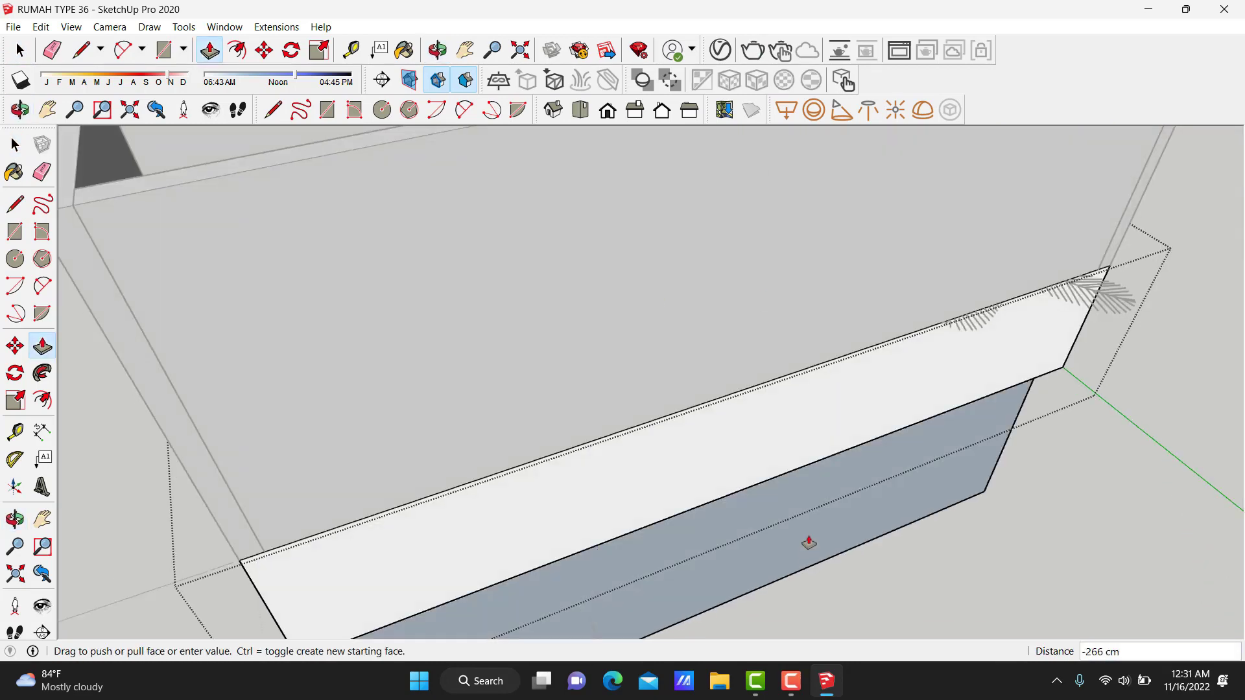
{"action": "key", "text": "Return"}
{"action": "key", "text": "space"}
{"action": "mouse_move", "coordinate": [809, 543]}
{"action": "middle_mouse_down"}
{"action": "mouse_move", "coordinate": [409, 344]}
{"action": "mouse_move", "coordinate": [661, 432]}
{"action": "mouse_move", "coordinate": [689, 375]}
{"action": "mouse_move", "coordinate": [544, 353]}
{"action": "mouse_move", "coordinate": [572, 242]}
{"action": "mouse_move", "coordinate": [417, 244]}
{"action": "mouse_move", "coordinate": [765, 380]}
{"action": "mouse_move", "coordinate": [756, 286]}
{"action": "middle_mouse_up"}
{"action": "scroll", "coordinate": [687, 379], "scroll_direction": "down", "scroll_amount": 5}
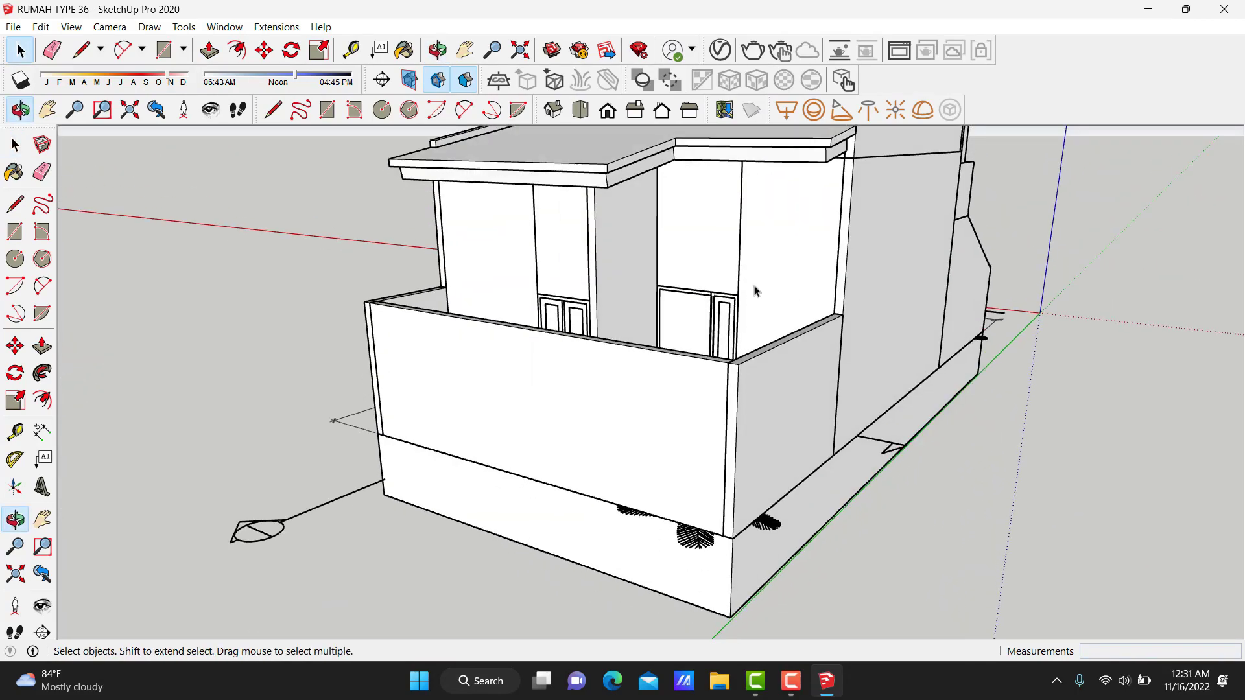
Draw a thin strip across the wall above the door and pull it out into a slab.
{"action": "scroll", "coordinate": [771, 246], "scroll_direction": "up", "scroll_amount": 3}
{"action": "mouse_move", "coordinate": [770, 245]}
{"action": "middle_mouse_down"}
{"action": "mouse_move", "coordinate": [547, 389]}
{"action": "mouse_move", "coordinate": [528, 350]}
{"action": "mouse_move", "coordinate": [633, 333]}
{"action": "mouse_move", "coordinate": [613, 363]}
{"action": "middle_mouse_up"}
{"action": "scroll", "coordinate": [613, 363], "scroll_direction": "up", "scroll_amount": 2}
{"action": "key", "text": "r"}
{"action": "scroll", "coordinate": [607, 348], "scroll_direction": "up", "scroll_amount": 3}
{"action": "scroll", "coordinate": [626, 285], "scroll_direction": "up", "scroll_amount": 3}
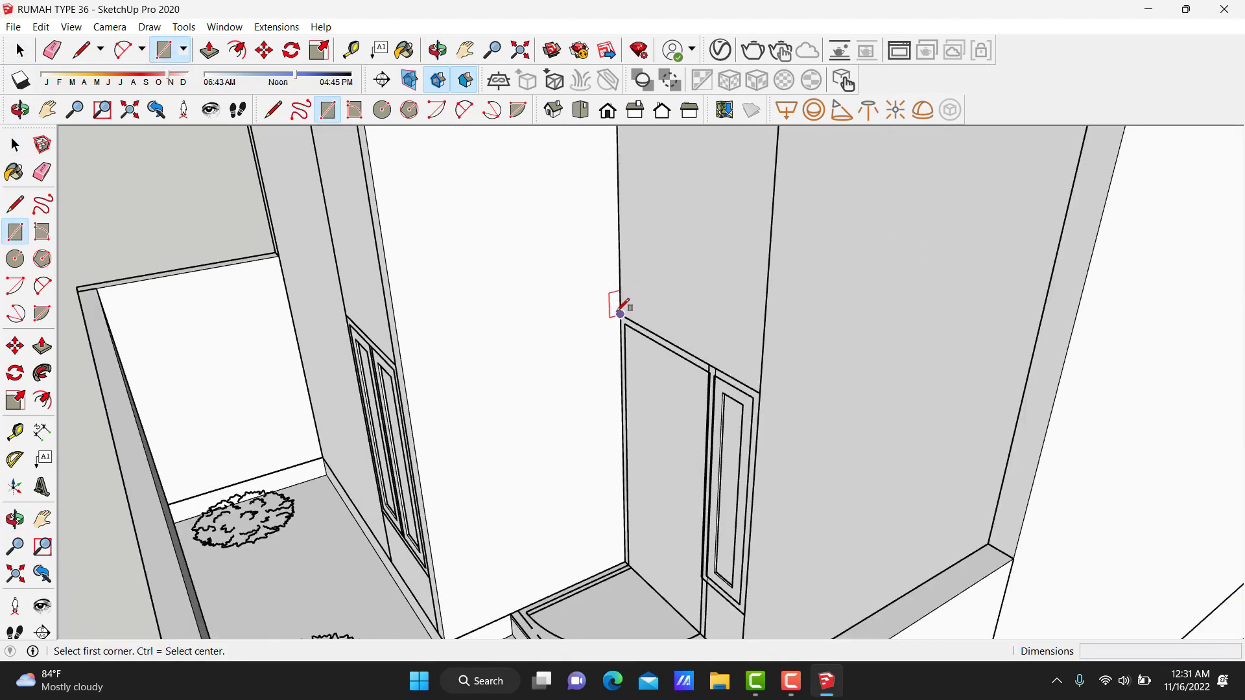
{"action": "left_click", "coordinate": [621, 314]}
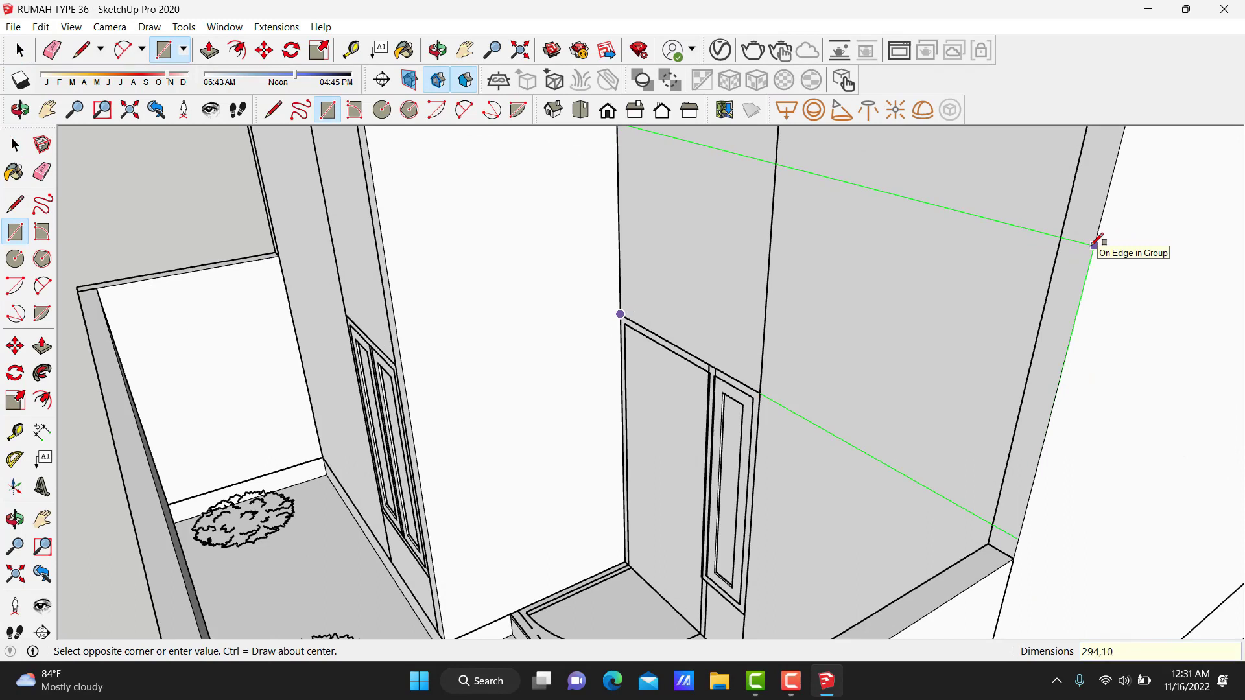
{"action": "left_click", "coordinate": [1095, 243]}
{"action": "key", "text": "space"}
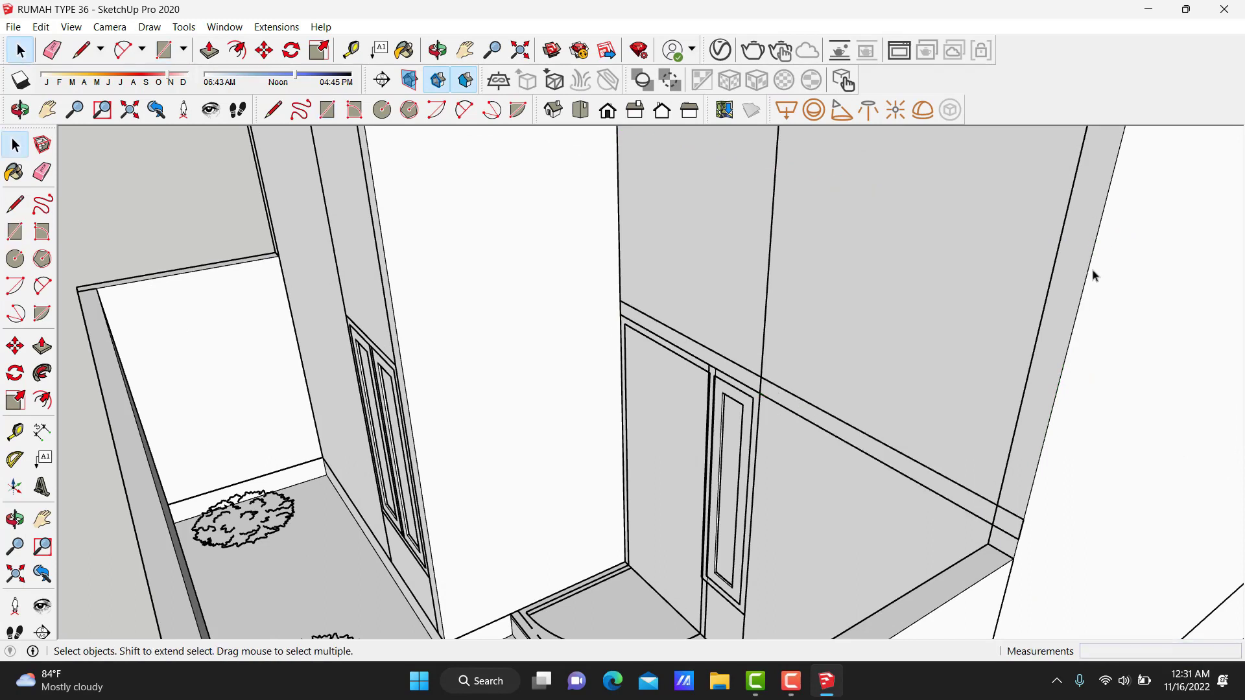
{"action": "key", "text": "p"}
{"action": "left_click", "coordinate": [719, 397]}
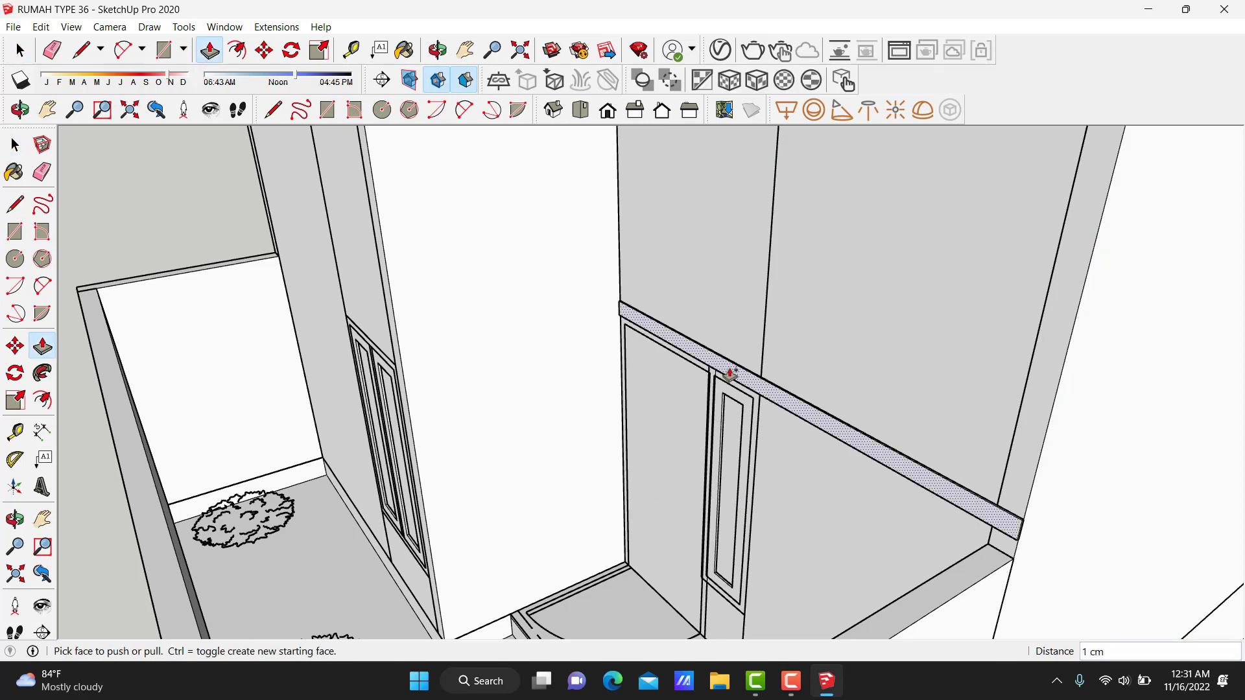
{"action": "left_click", "coordinate": [729, 372]}
{"action": "mouse_move", "coordinate": [617, 431]}
{"action": "middle_mouse_down"}
{"action": "mouse_move", "coordinate": [745, 334]}
{"action": "mouse_move", "coordinate": [671, 516]}
{"action": "mouse_move", "coordinate": [653, 521]}
{"action": "mouse_move", "coordinate": [850, 325]}
{"action": "middle_mouse_up"}
Make the new slab a group and lift it 10 cm.
{"action": "key", "text": "space"}
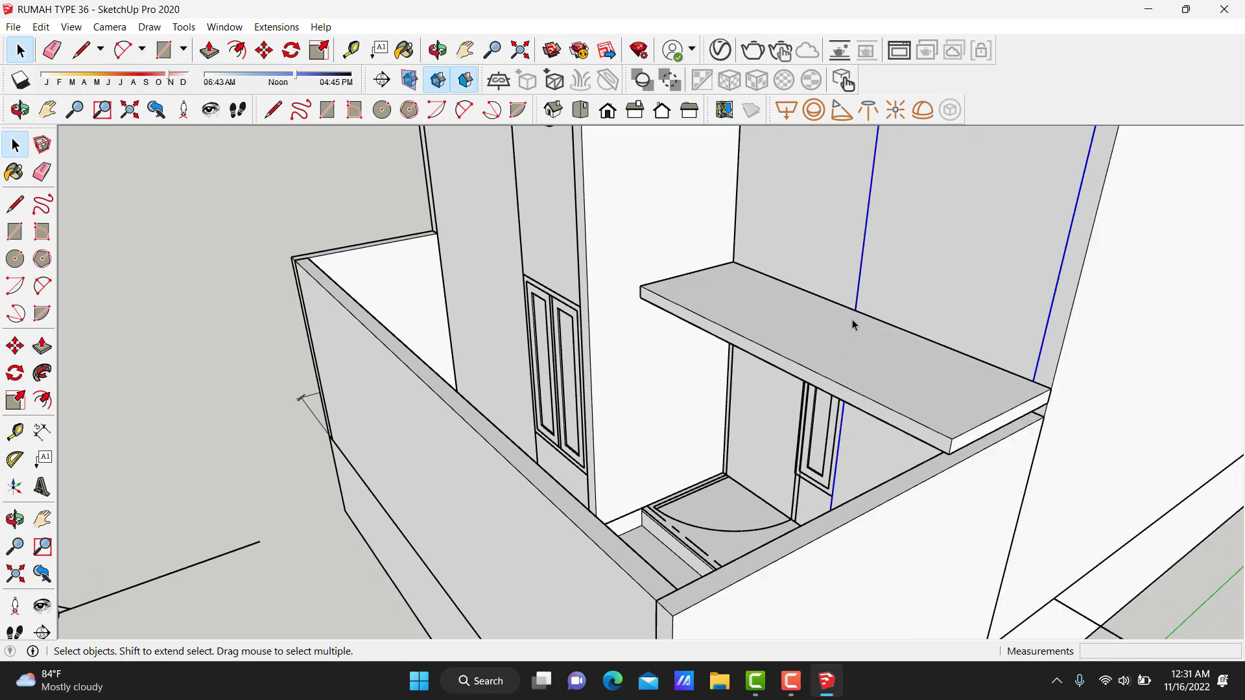
{"action": "left_click", "coordinate": [811, 348]}
{"action": "right_click", "coordinate": [810, 347]}
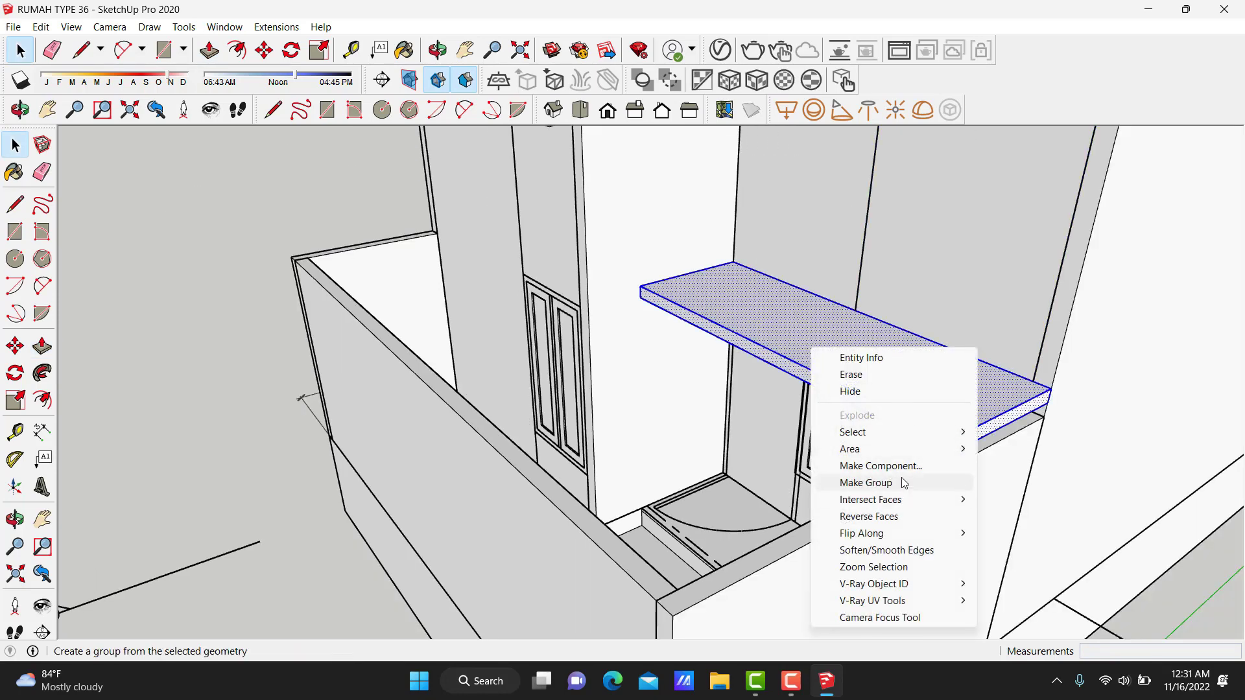
{"action": "left_click", "coordinate": [903, 484]}
{"action": "key", "text": "m"}
{"action": "left_click", "coordinate": [1019, 330]}
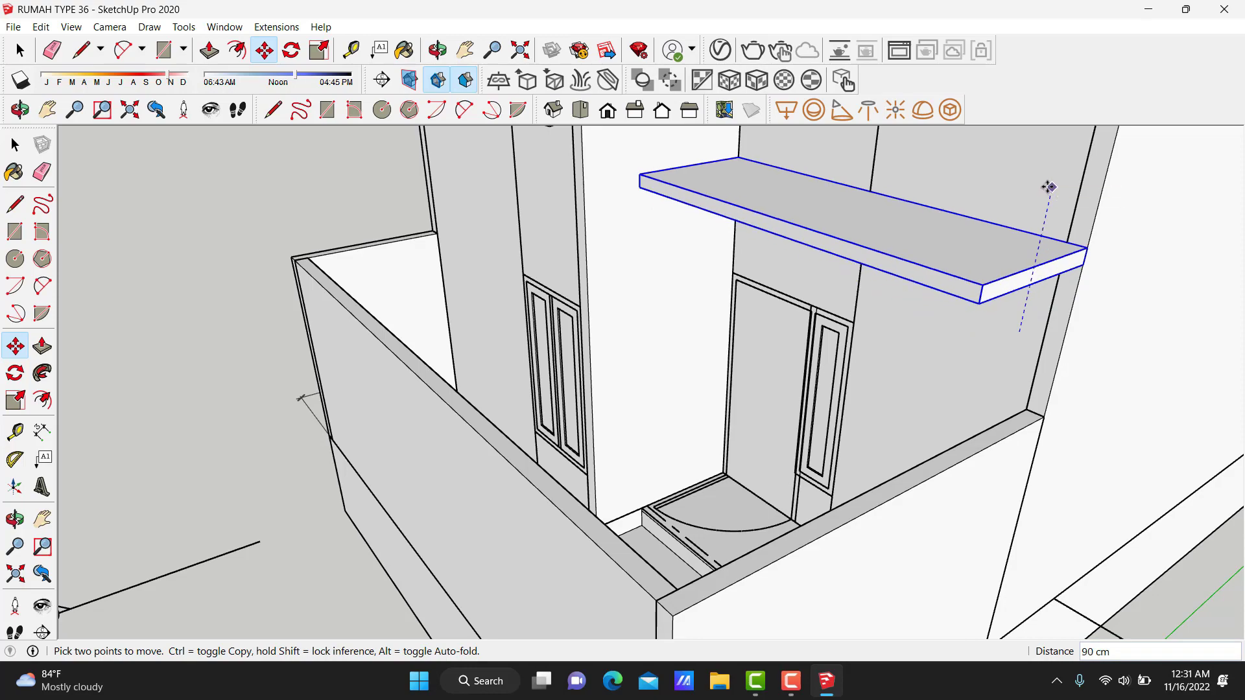
{"action": "type", "text": "10"}
{"action": "key", "text": "Return"}
{"action": "scroll", "coordinate": [630, 411], "scroll_direction": "down", "scroll_amount": 3}
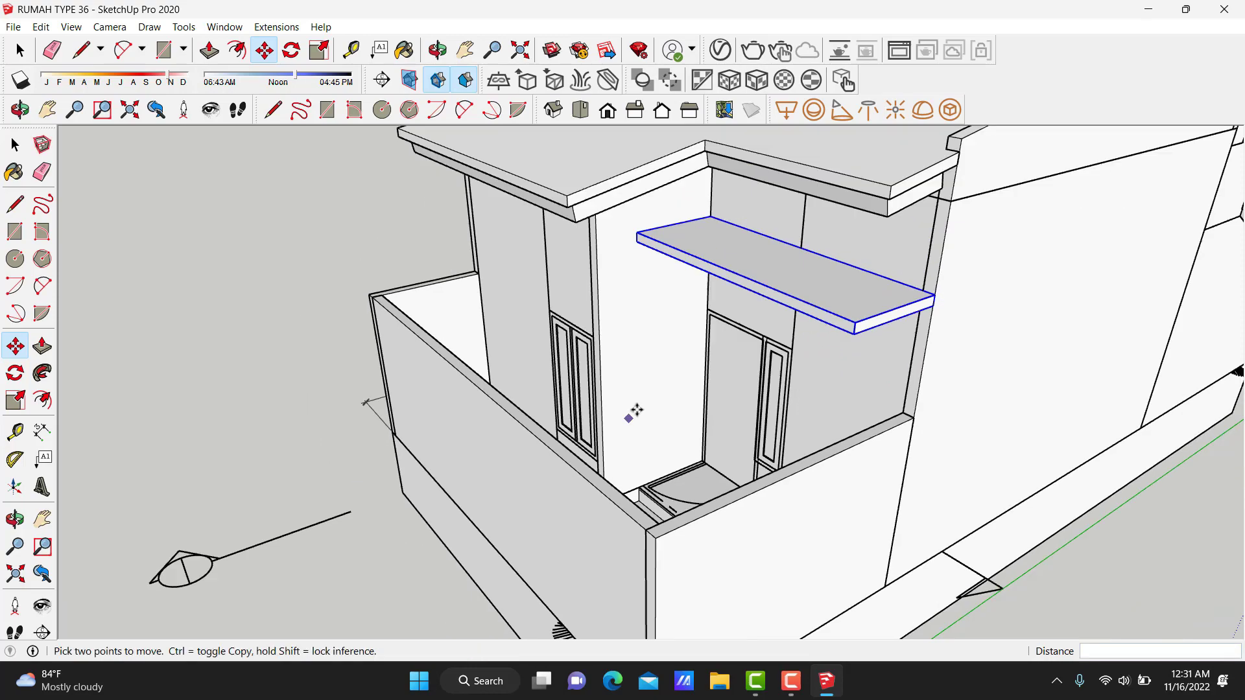
{"action": "key", "text": "space"}
Raise a 100 cm section of the low terrace wall 119 cm to meet the canopy slab.
{"action": "scroll", "coordinate": [706, 323], "scroll_direction": "down", "scroll_amount": 2}
{"action": "mouse_move", "coordinate": [706, 323]}
{"action": "middle_mouse_down"}
{"action": "mouse_move", "coordinate": [700, 258]}
{"action": "mouse_move", "coordinate": [835, 399]}
{"action": "mouse_move", "coordinate": [637, 345]}
{"action": "mouse_move", "coordinate": [822, 239]}
{"action": "middle_mouse_up"}
{"action": "scroll", "coordinate": [835, 399], "scroll_direction": "up", "scroll_amount": 3}
{"action": "key", "text": "o"}
{"action": "key", "text": "space"}
{"action": "scroll", "coordinate": [800, 387], "scroll_direction": "up", "scroll_amount": 1}
{"action": "scroll", "coordinate": [773, 334], "scroll_direction": "up", "scroll_amount": 1}
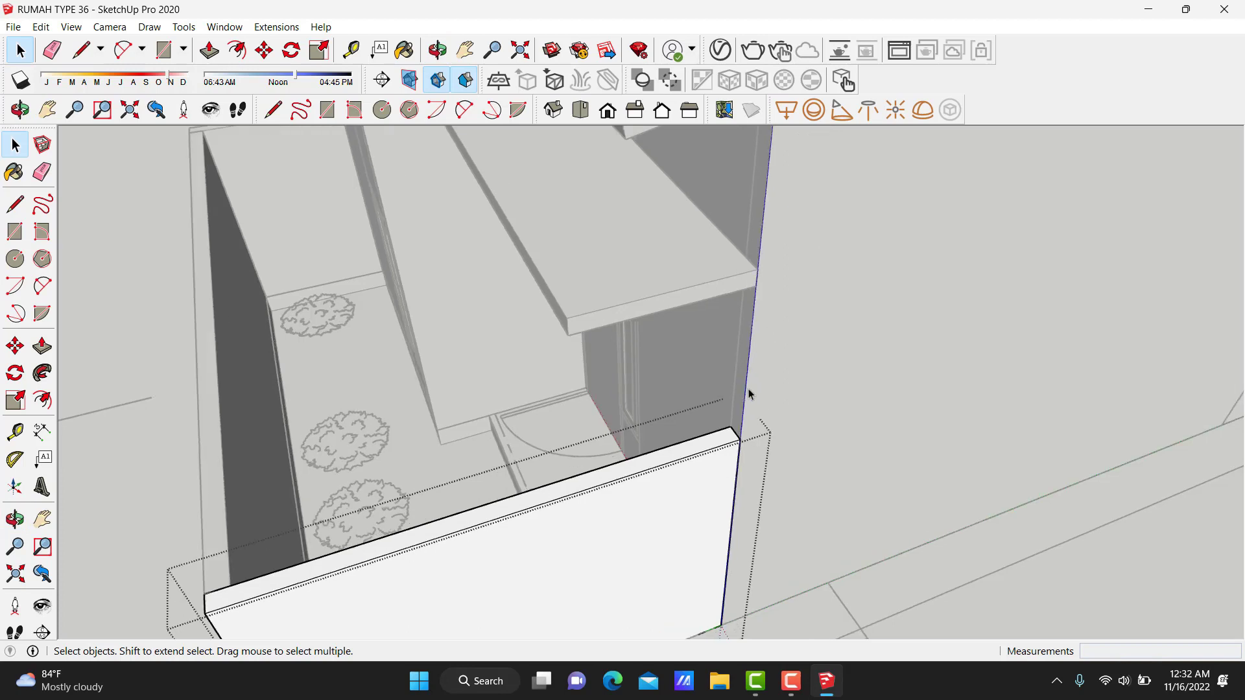
{"action": "key", "text": "m"}
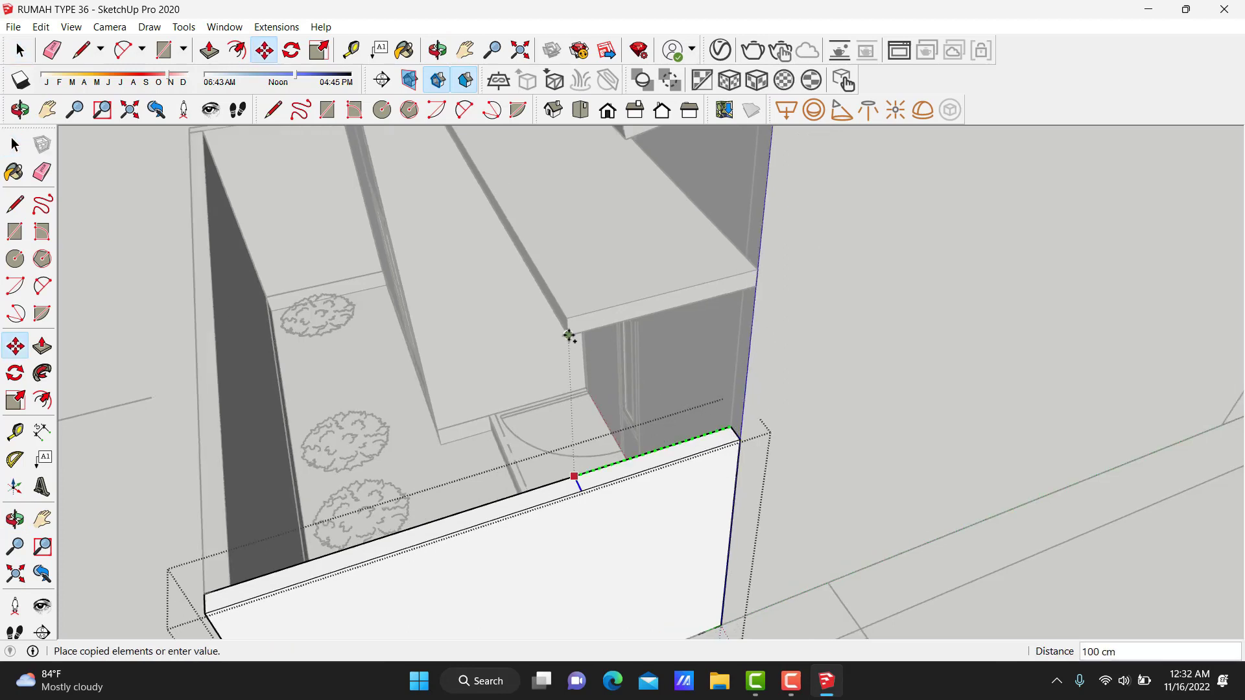
{"action": "key", "text": "p"}
{"action": "left_click", "coordinate": [653, 452]}
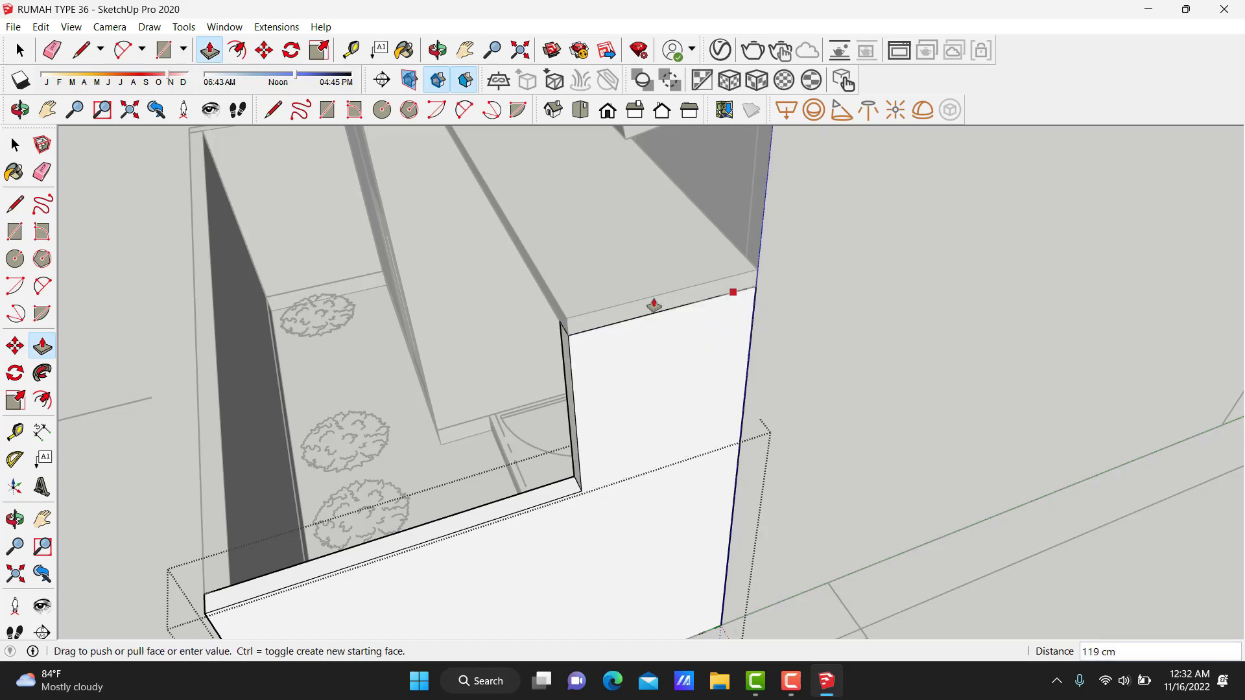
{"action": "left_click", "coordinate": [577, 337]}
{"action": "key", "text": "space"}
{"action": "middle_click_drag", "start_coordinate": [588, 333], "coordinate": [898, 277]}
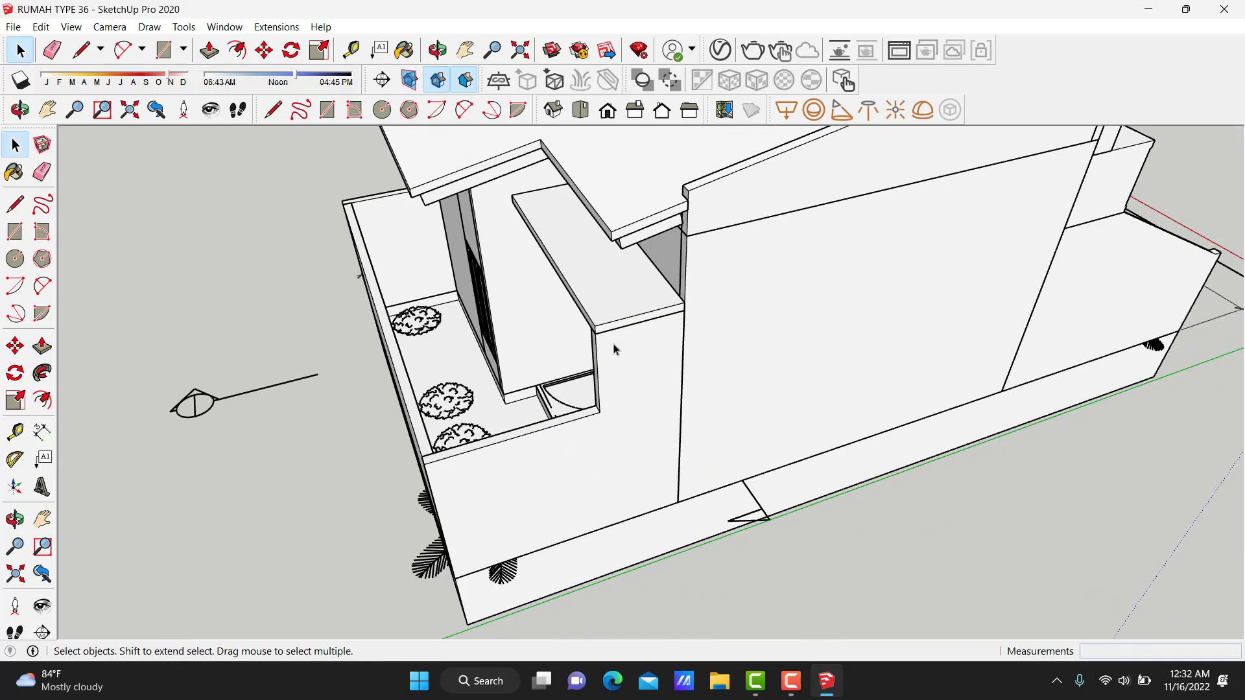
{"action": "left_click_drag", "start_coordinate": [897, 277], "coordinate": [949, 323]}
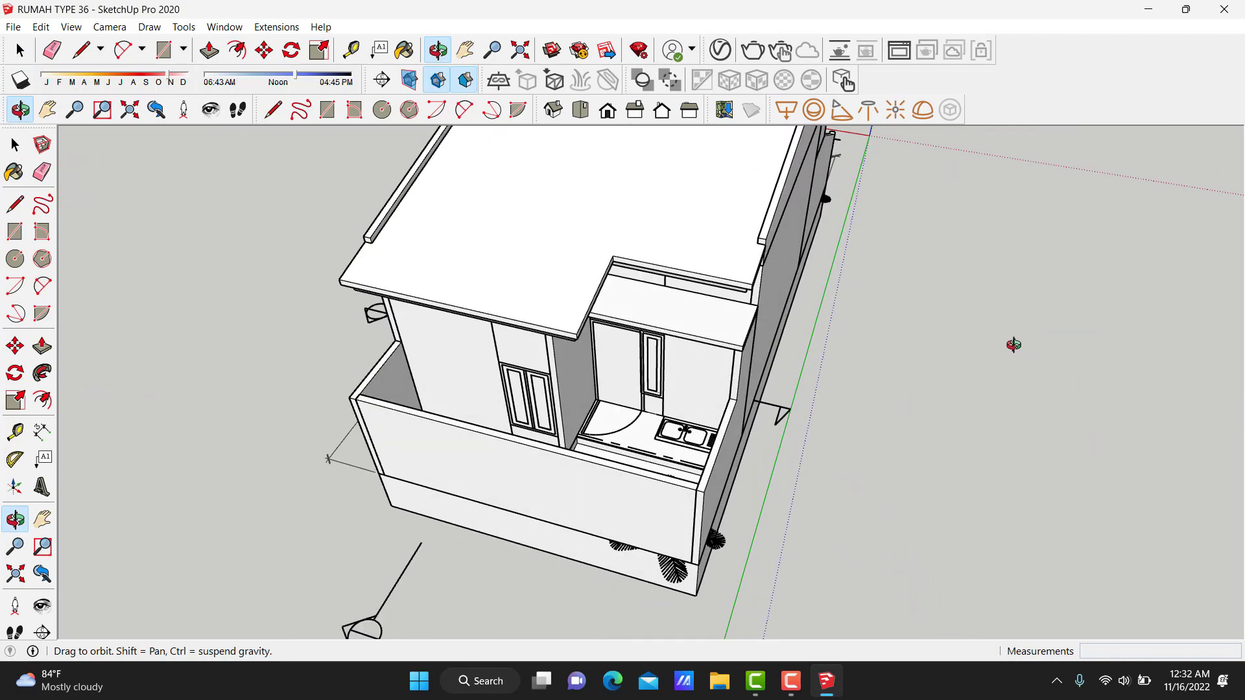
{"action": "middle_click_drag", "start_coordinate": [949, 323], "coordinate": [1014, 344]}
{"action": "mouse_move", "coordinate": [513, 194]}
{"action": "middle_mouse_down"}
{"action": "mouse_move", "coordinate": [556, 189]}
{"action": "mouse_move", "coordinate": [506, 292]}
{"action": "mouse_move", "coordinate": [515, 227]}
{"action": "mouse_move", "coordinate": [593, 132]}
{"action": "mouse_move", "coordinate": [610, 154]}
{"action": "middle_mouse_up"}
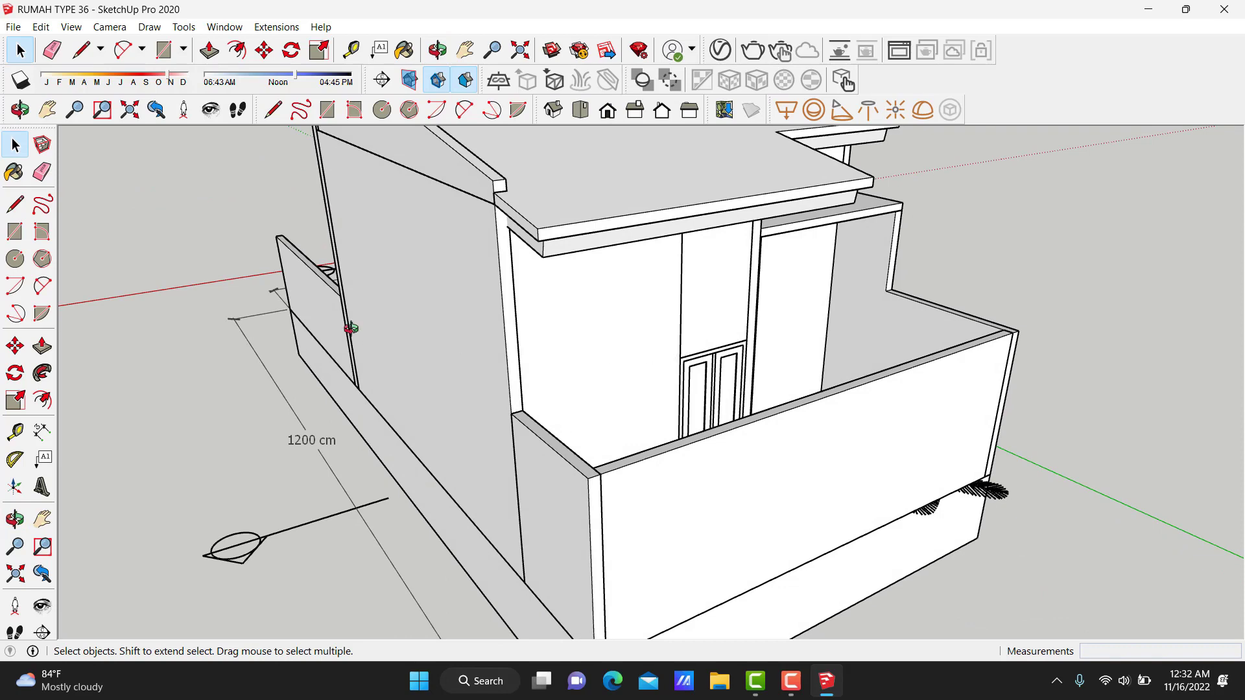
{"action": "middle_click_drag", "start_coordinate": [350, 329], "coordinate": [931, 350]}
{"action": "scroll", "coordinate": [616, 417], "scroll_direction": "up", "scroll_amount": 2}
{"action": "scroll", "coordinate": [694, 452], "scroll_direction": "up", "scroll_amount": 3}
{"action": "left_click", "coordinate": [694, 452]}
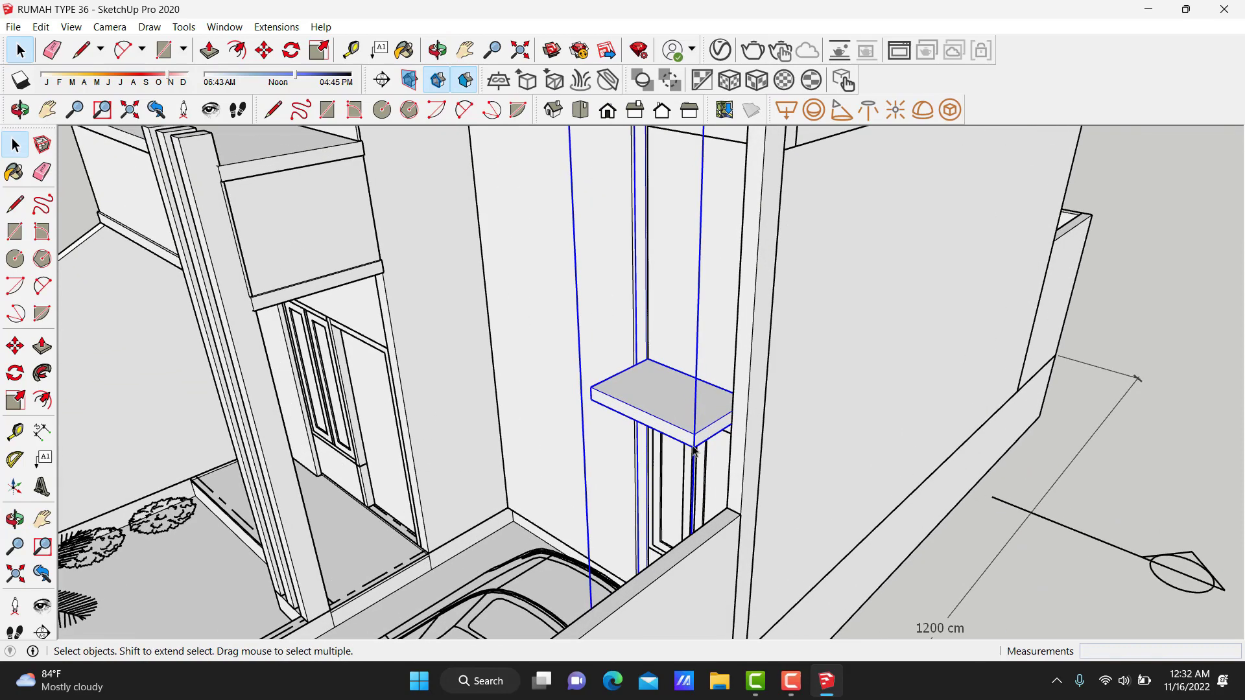
{"action": "double_click", "coordinate": [695, 449]}
{"action": "key", "text": "Escape"}
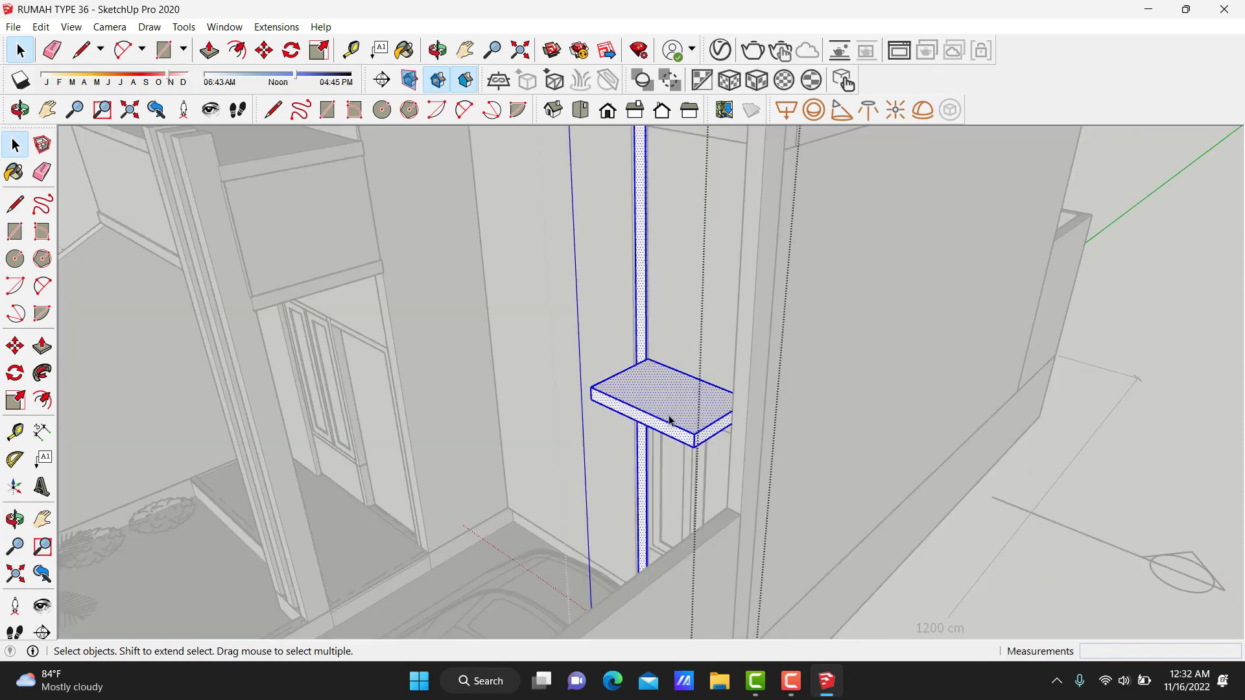
{"action": "double_click", "coordinate": [670, 436]}
{"action": "left_click", "coordinate": [681, 443]}
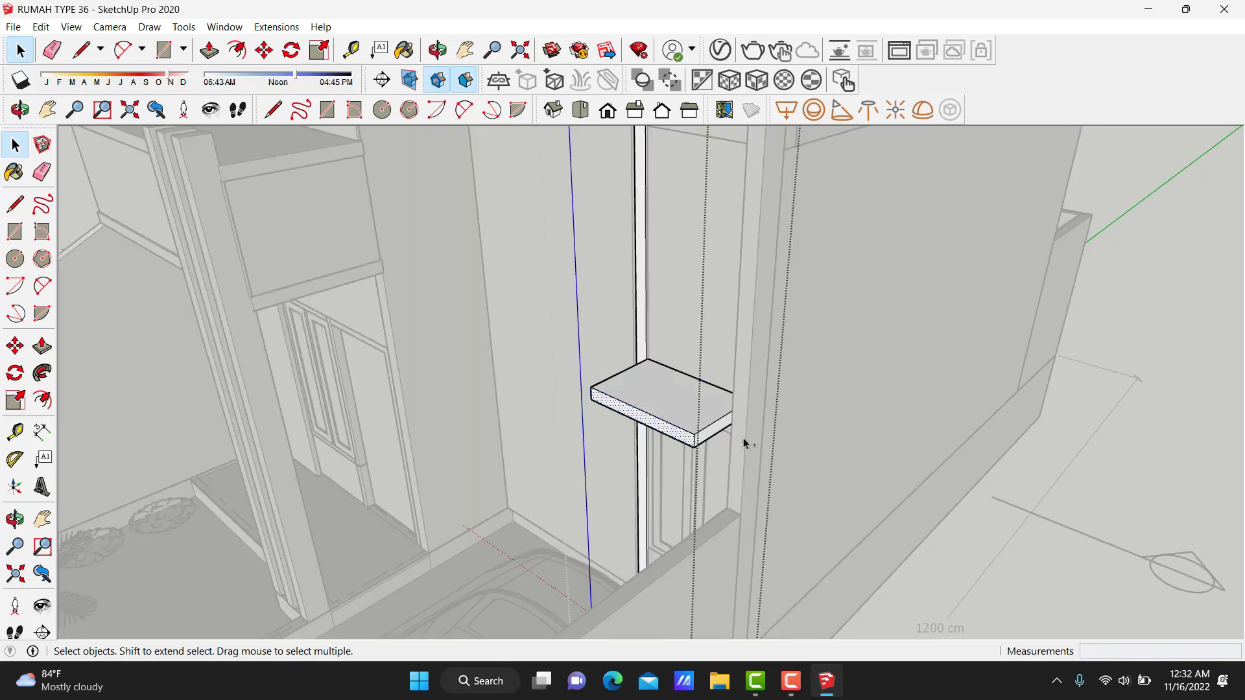
{"action": "mouse_move", "coordinate": [1157, 208]}
{"action": "middle_mouse_down"}
{"action": "mouse_move", "coordinate": [958, 255]}
{"action": "mouse_move", "coordinate": [647, 253]}
{"action": "middle_mouse_up"}
{"action": "scroll", "coordinate": [392, 250], "scroll_direction": "down", "scroll_amount": 5}
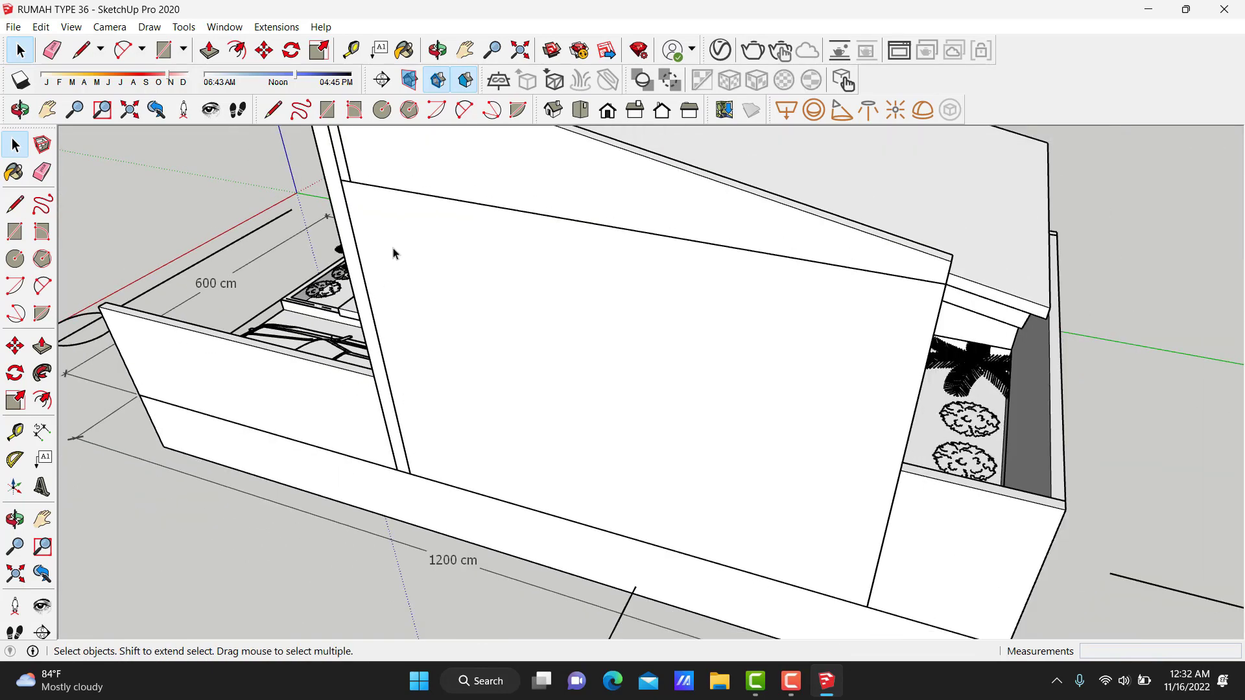
{"action": "mouse_move", "coordinate": [391, 250]}
{"action": "middle_mouse_down"}
{"action": "mouse_move", "coordinate": [747, 371]}
{"action": "mouse_move", "coordinate": [712, 248]}
{"action": "middle_mouse_up"}
{"action": "key", "text": "ctrl+v"}
{"action": "scroll", "coordinate": [712, 247], "scroll_direction": "up", "scroll_amount": 3}
Place the pasted slab above the side door and extrude it 60 cm.
{"action": "scroll", "coordinate": [733, 255], "scroll_direction": "up", "scroll_amount": 3}
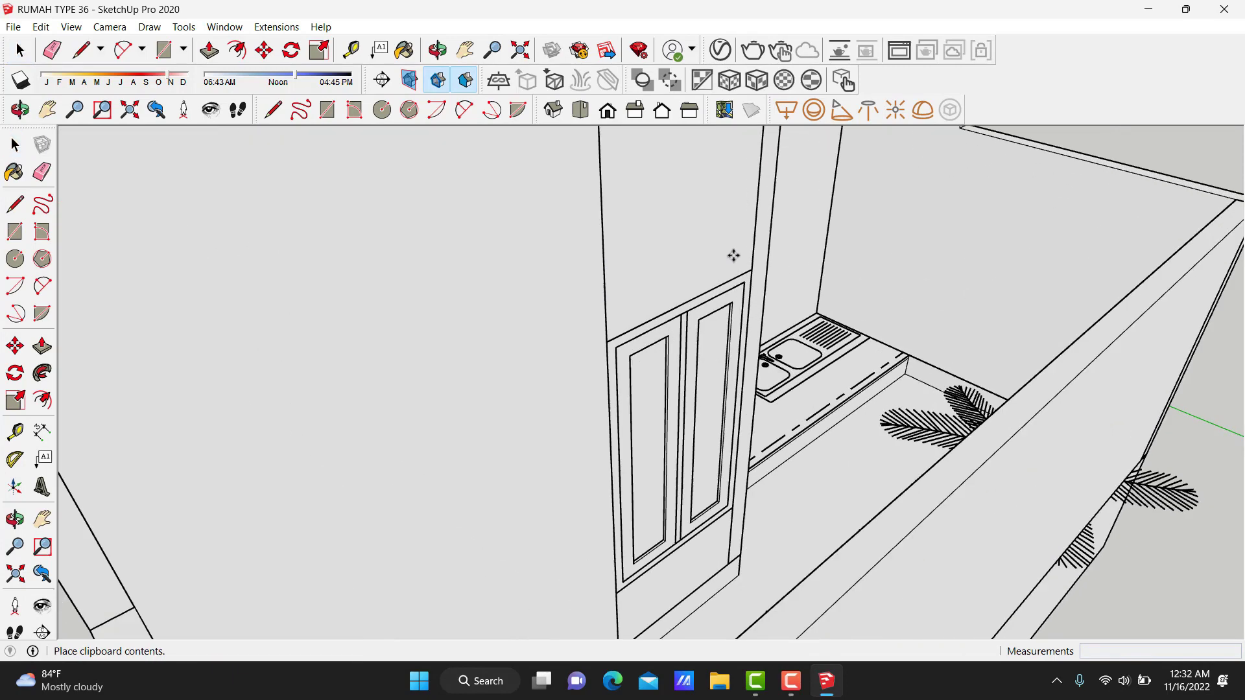
{"action": "left_click", "coordinate": [741, 268]}
{"action": "type", "text": "10"}
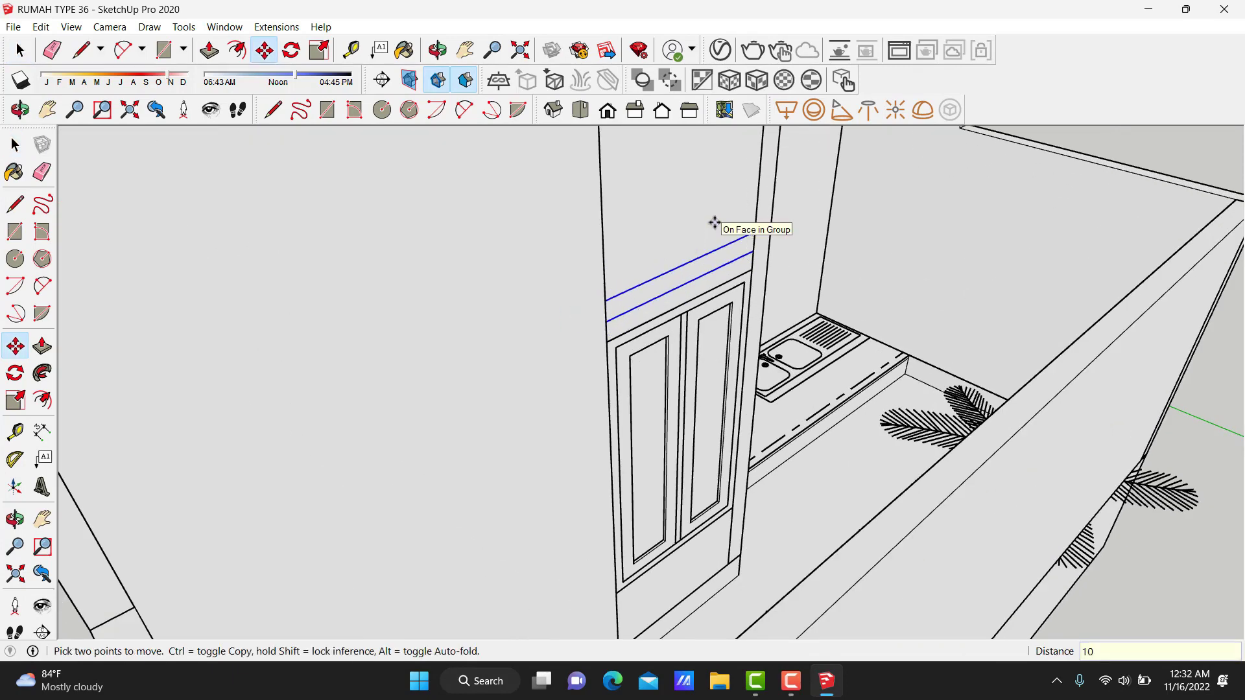
{"action": "key", "text": "space"}
{"action": "key", "text": "p"}
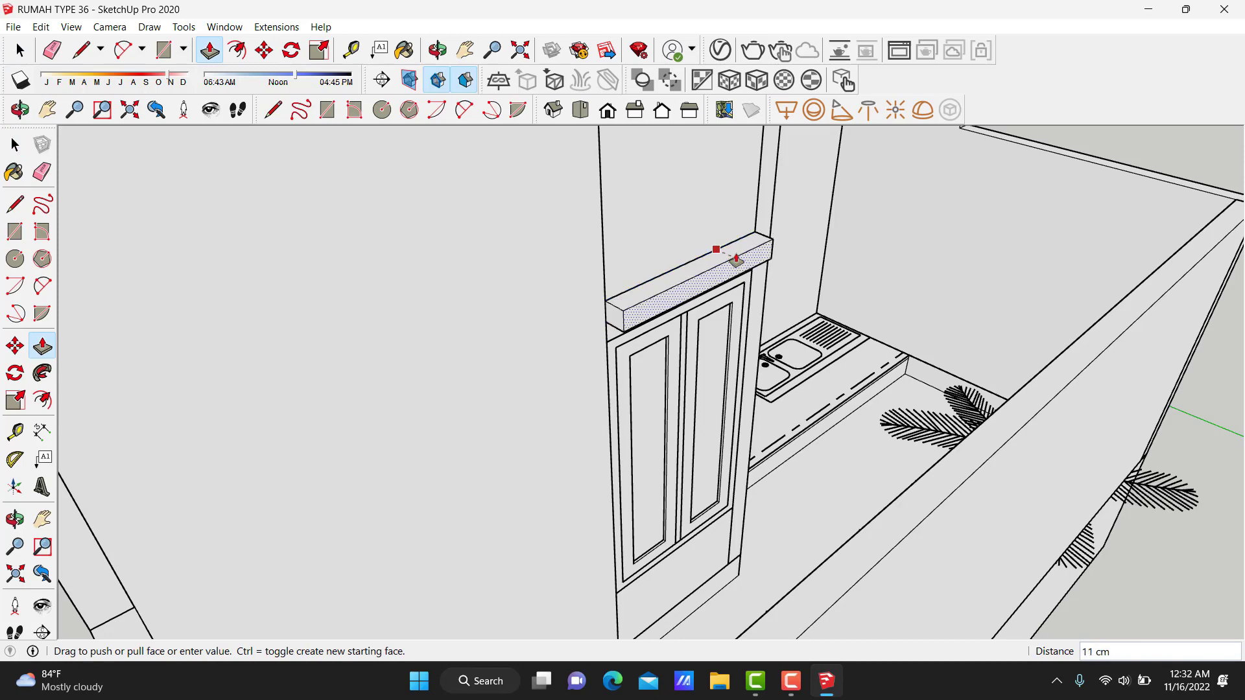
{"action": "key", "text": "Return"}
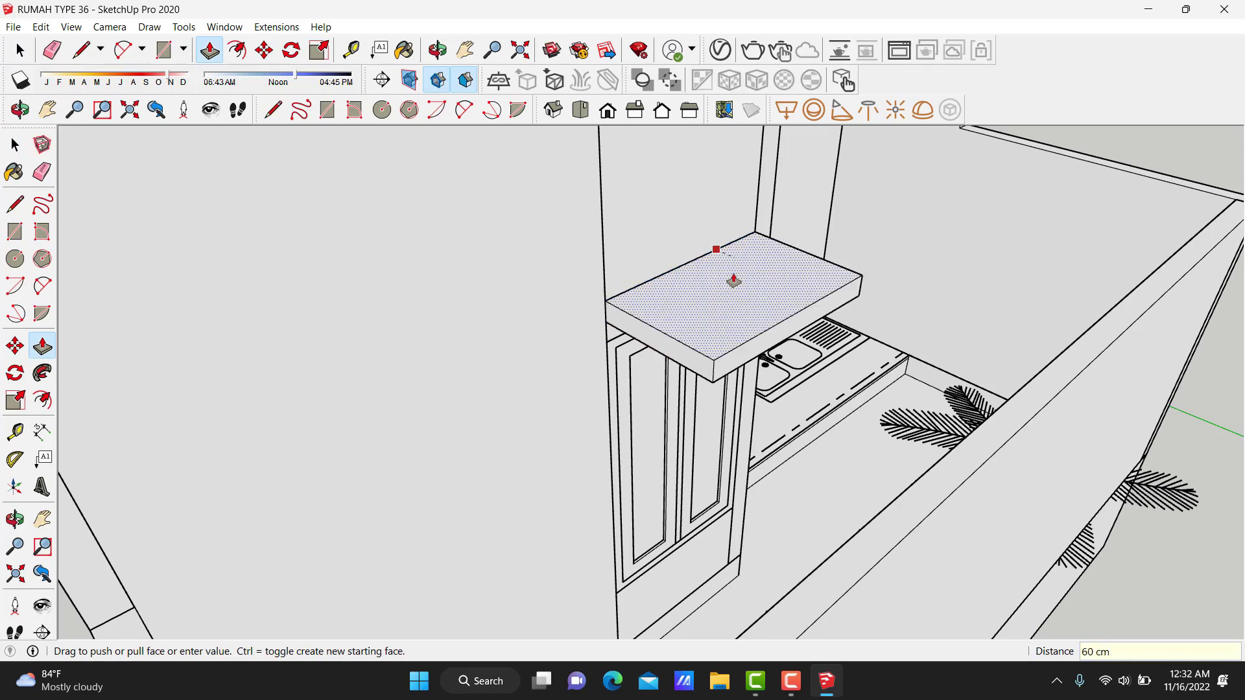
{"action": "key", "text": "space"}
Make the 60 cm canopy slab a group.
{"action": "triple_click", "coordinate": [731, 284]}
{"action": "right_click", "coordinate": [731, 282]}
{"action": "left_click", "coordinate": [816, 422]}
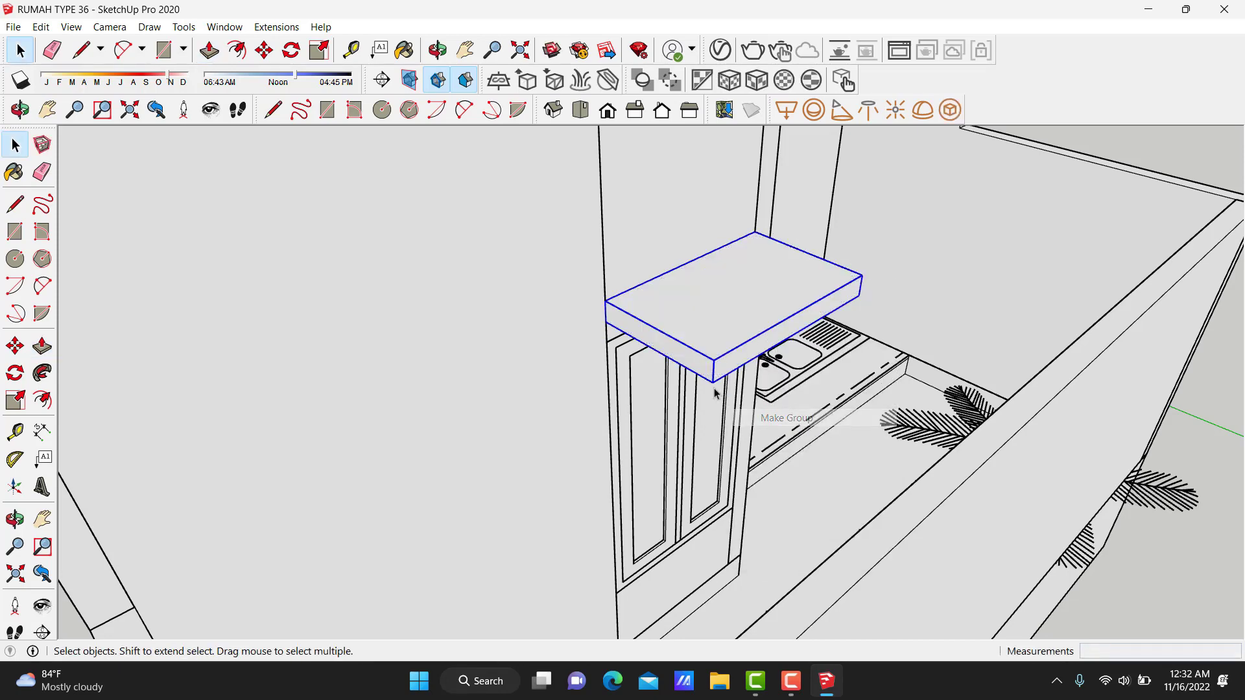
{"action": "scroll", "coordinate": [778, 363], "scroll_direction": "down", "scroll_amount": 5}
{"action": "mouse_move", "coordinate": [590, 410]}
{"action": "middle_mouse_down"}
{"action": "mouse_move", "coordinate": [1014, 348]}
{"action": "mouse_move", "coordinate": [333, 369]}
{"action": "mouse_move", "coordinate": [979, 439]}
{"action": "mouse_move", "coordinate": [483, 433]}
{"action": "mouse_move", "coordinate": [784, 267]}
{"action": "mouse_move", "coordinate": [741, 333]}
{"action": "mouse_move", "coordinate": [644, 379]}
{"action": "mouse_move", "coordinate": [634, 406]}
{"action": "mouse_move", "coordinate": [767, 314]}
{"action": "middle_mouse_up"}
{"action": "mouse_move", "coordinate": [836, 435]}
{"action": "middle_mouse_down"}
{"action": "mouse_move", "coordinate": [792, 478]}
{"action": "mouse_move", "coordinate": [787, 464]}
{"action": "mouse_move", "coordinate": [699, 473]}
{"action": "middle_mouse_up"}
{"action": "scroll", "coordinate": [699, 473], "scroll_direction": "up", "scroll_amount": 2}
Delete the car, palm, plants and site boundary.
{"action": "left_click", "coordinate": [702, 458]}
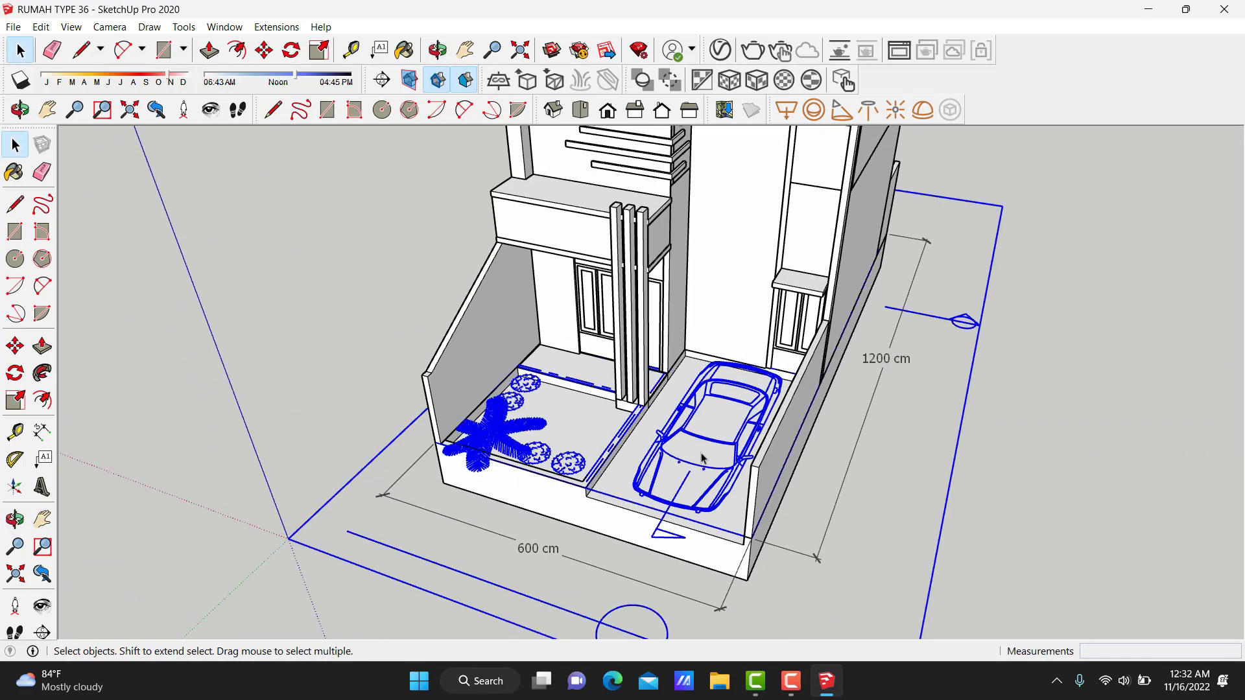
{"action": "key", "text": "Delete"}
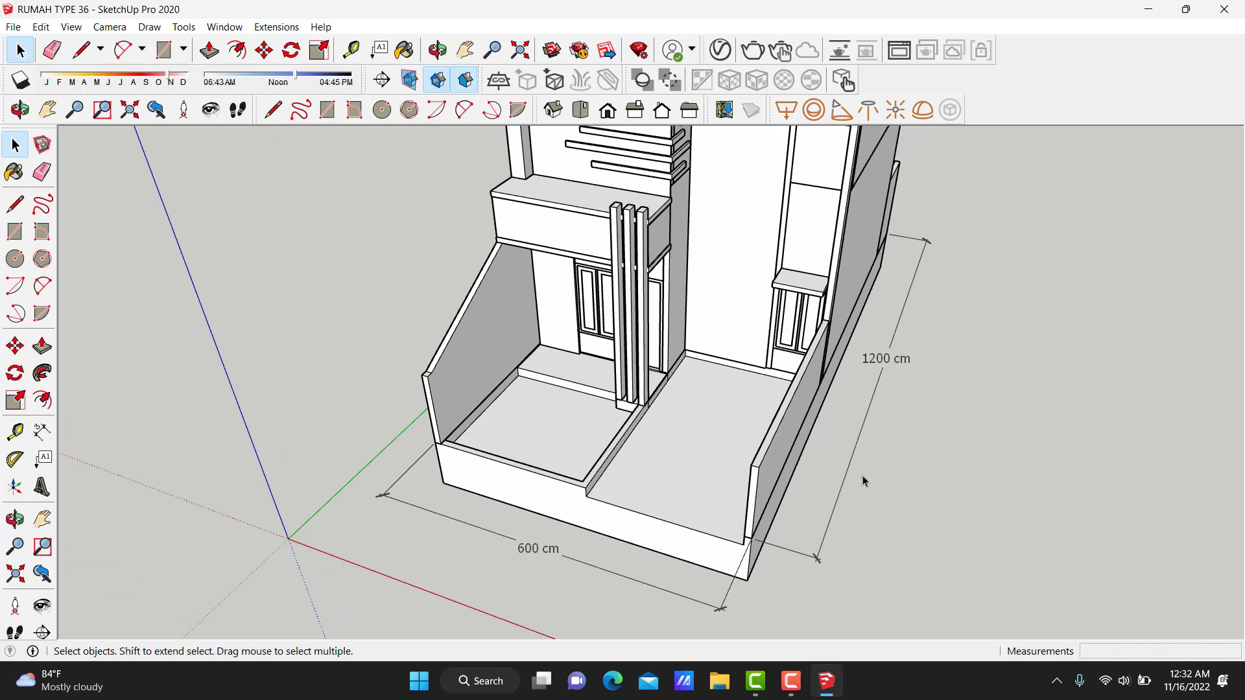
{"action": "key", "text": "e"}
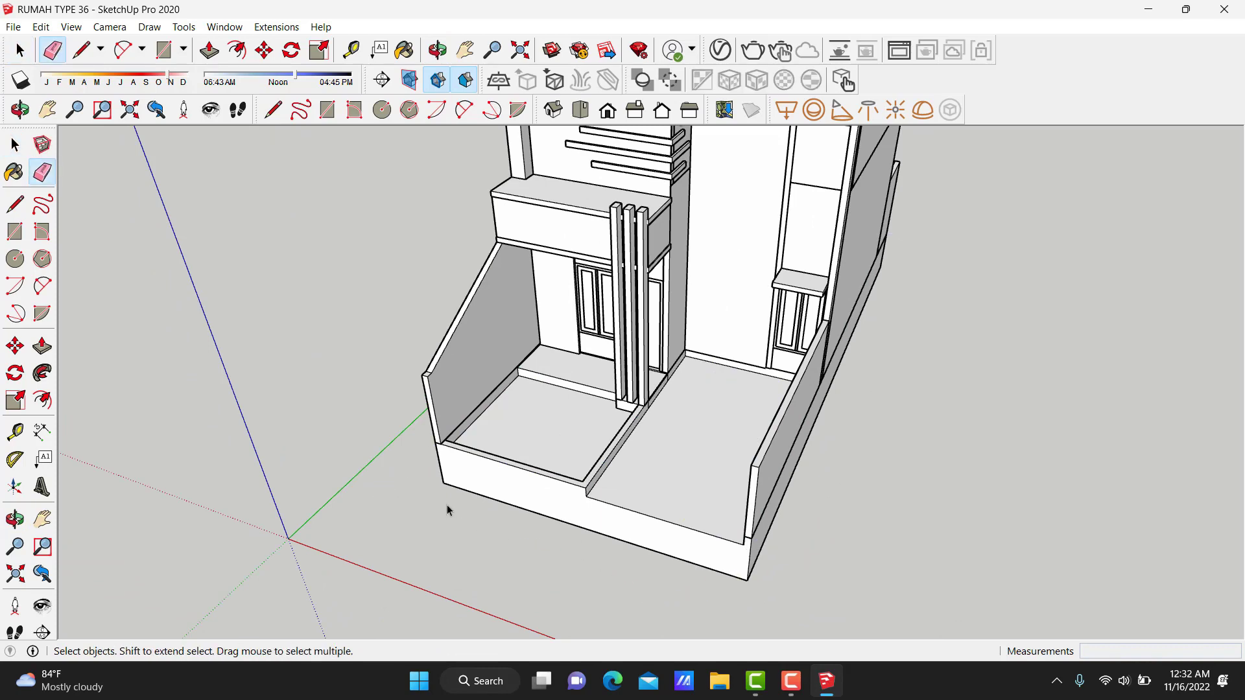
{"action": "middle_click_drag", "start_coordinate": [448, 511], "coordinate": [525, 467]}
Draw a rectangle on the front base face and pull it out 600.
{"action": "key", "text": "r"}
{"action": "scroll", "coordinate": [481, 473], "scroll_direction": "up", "scroll_amount": 2}
{"action": "left_click", "coordinate": [480, 472]}
{"action": "scroll", "coordinate": [1061, 467], "scroll_direction": "up", "scroll_amount": 2}
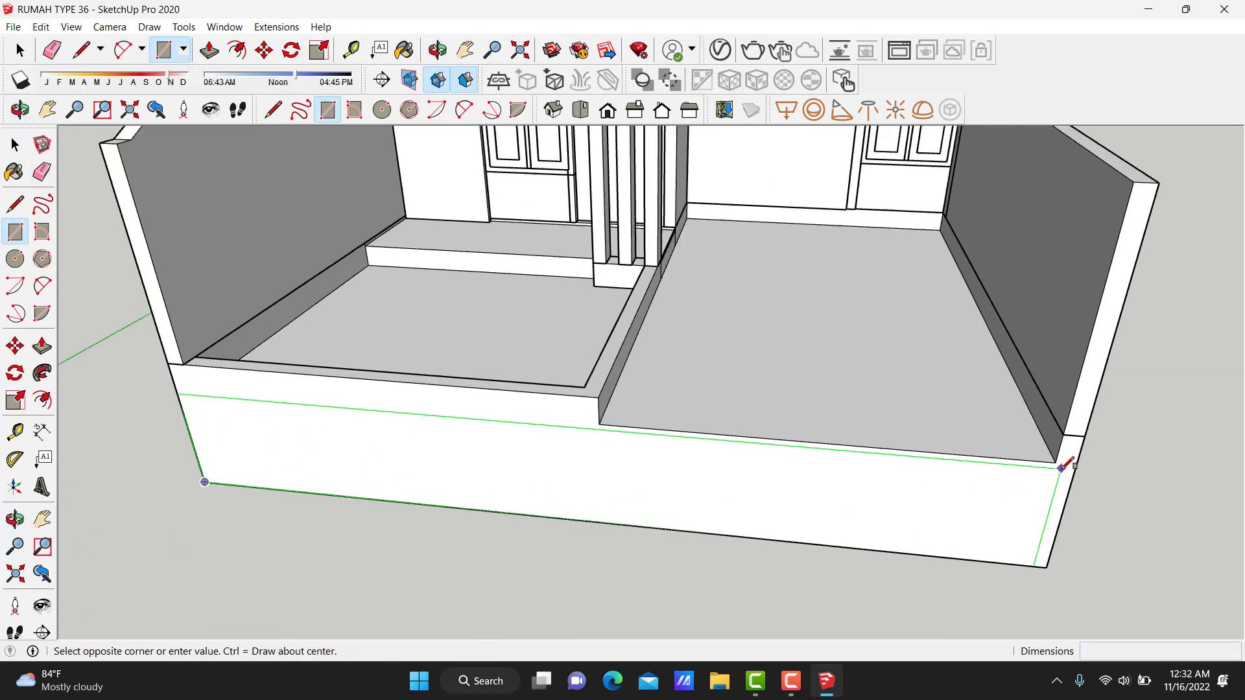
{"action": "left_click", "coordinate": [1056, 461]}
{"action": "key", "text": "space"}
{"action": "key", "text": "p"}
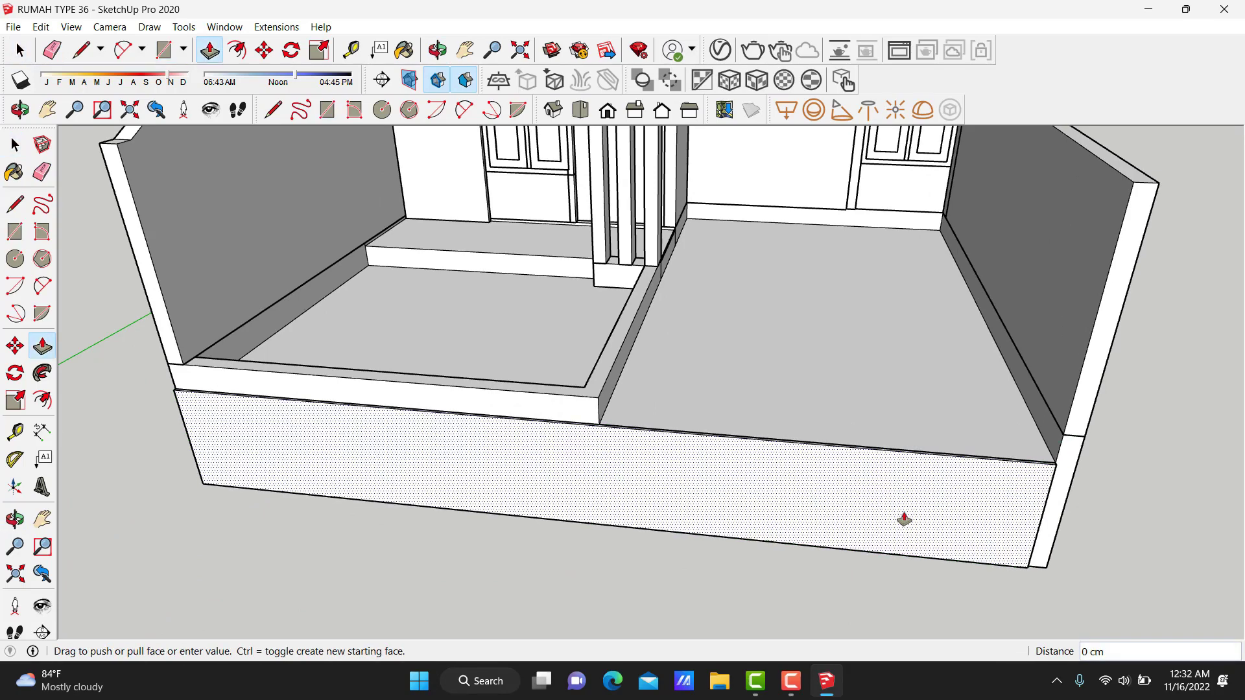
{"action": "left_click_drag", "start_coordinate": [906, 520], "coordinate": [897, 537]}
{"action": "type", "text": "600"}
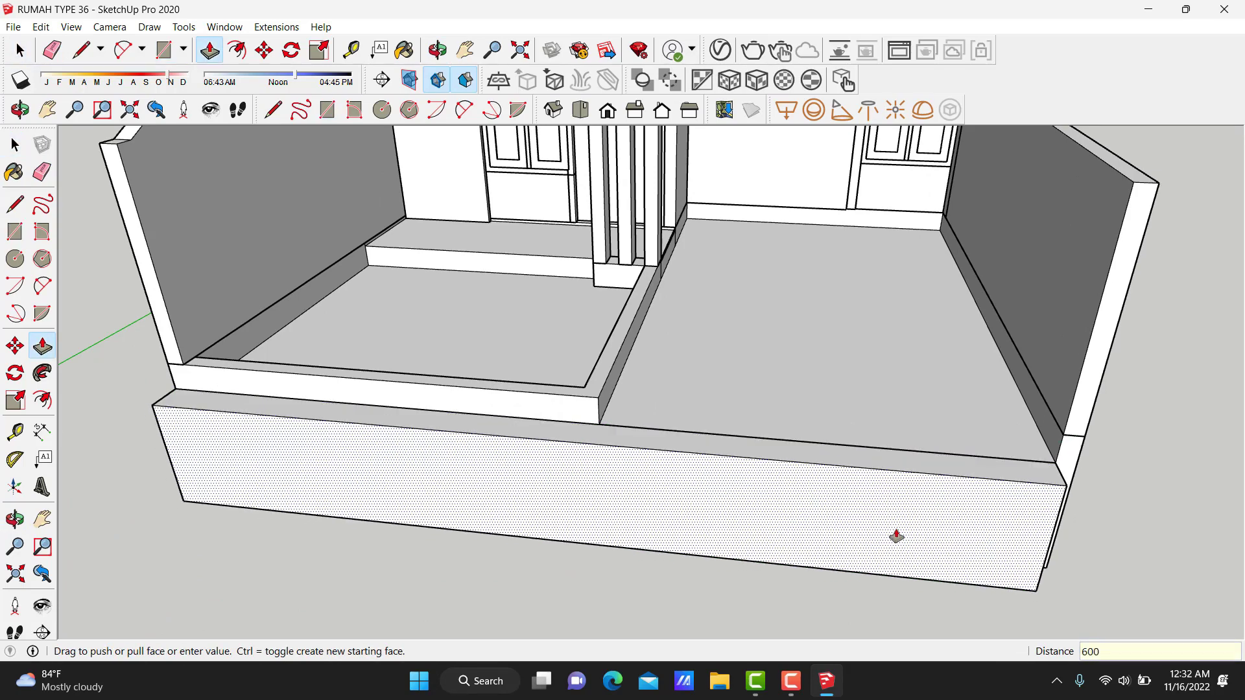
{"action": "key", "text": "Return"}
Make the 600-deep front slab a group.
{"action": "key", "text": "space"}
{"action": "left_click", "coordinate": [897, 529]}
{"action": "right_click", "coordinate": [900, 528]}
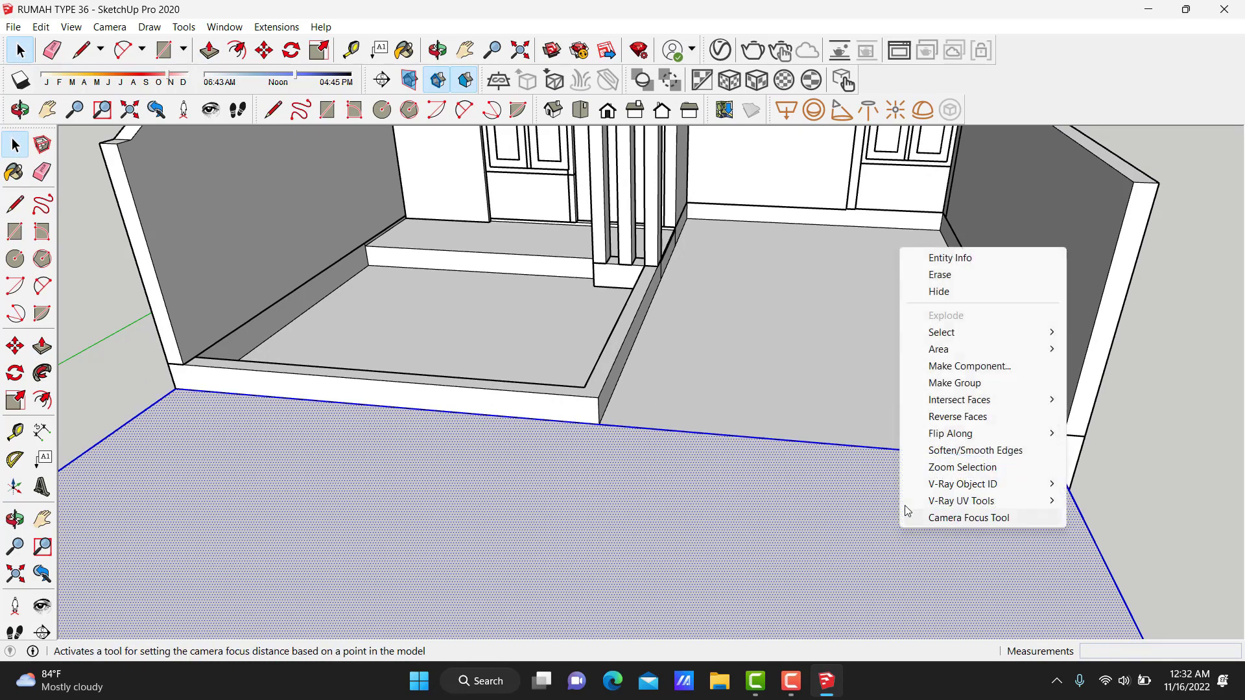
{"action": "left_click", "coordinate": [958, 383]}
Push the front slab's top face down 10.
{"action": "key", "text": "l"}
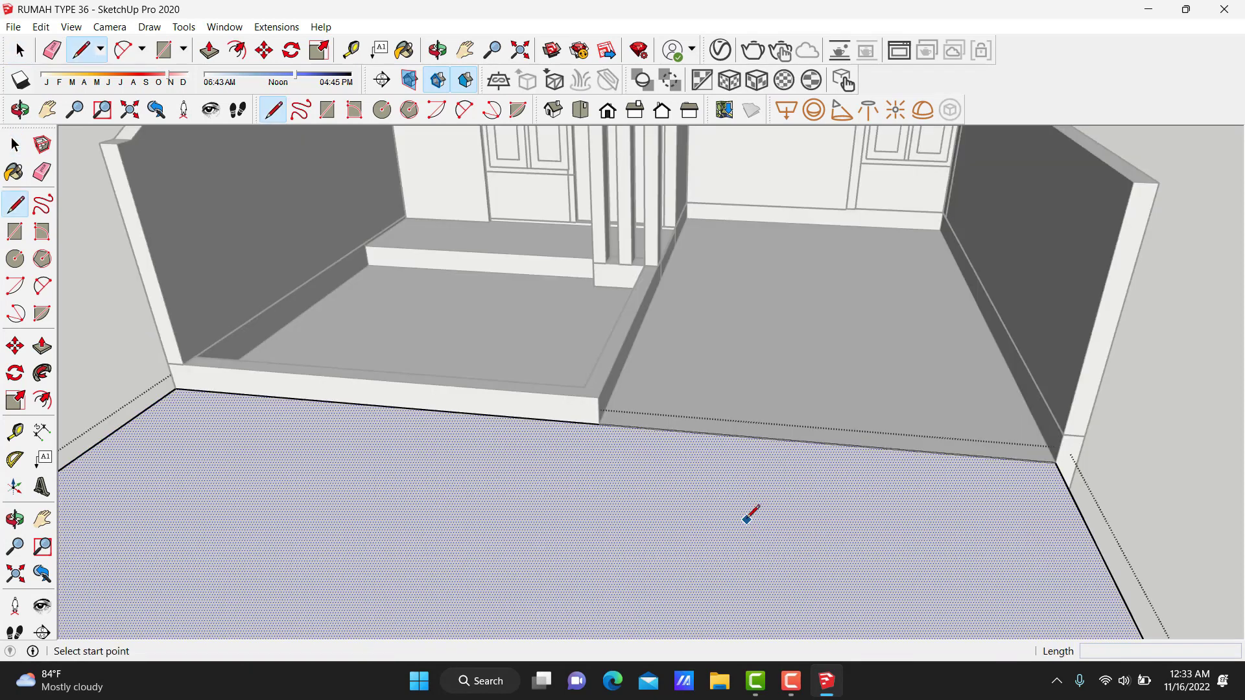
{"action": "key", "text": "p"}
{"action": "left_click_drag", "start_coordinate": [746, 519], "coordinate": [745, 526]}
{"action": "type", "text": "10"}
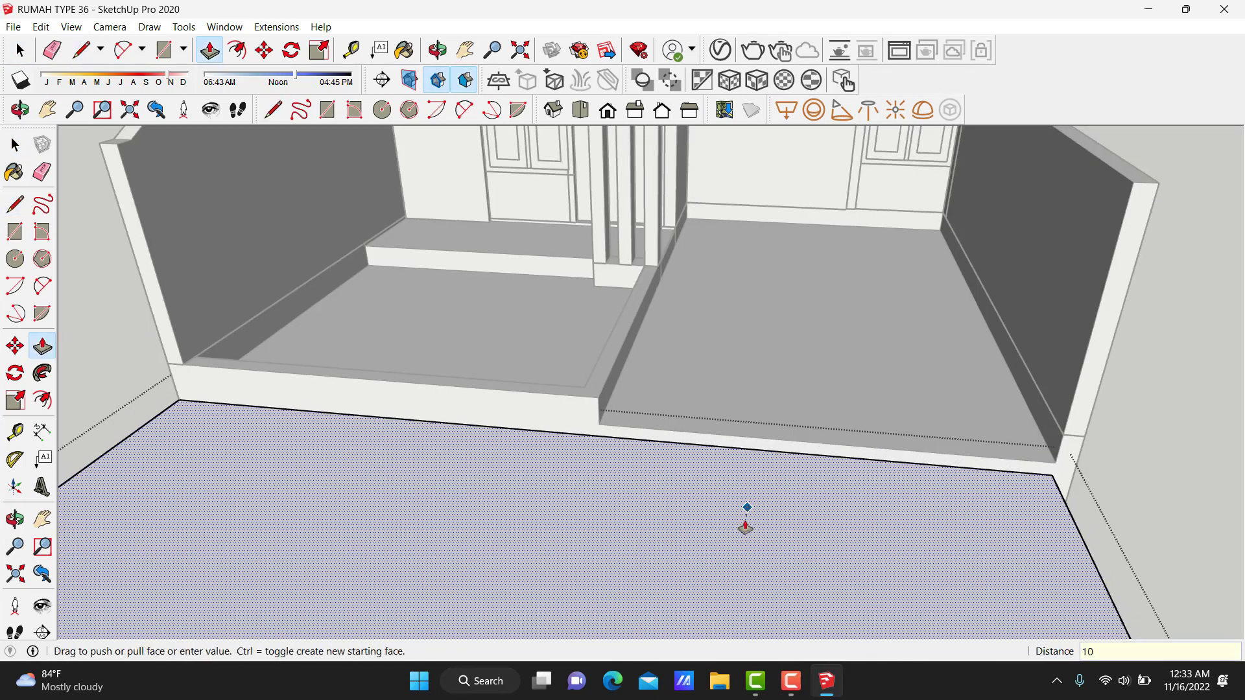
{"action": "key", "text": "Return"}
{"action": "key", "text": "space"}
Extend one end of the slab sideways by 2000.
{"action": "left_click_drag", "start_coordinate": [510, 363], "coordinate": [837, 466]}
{"action": "key", "text": "space"}
{"action": "left_click", "coordinate": [580, 493]}
{"action": "key", "text": "p"}
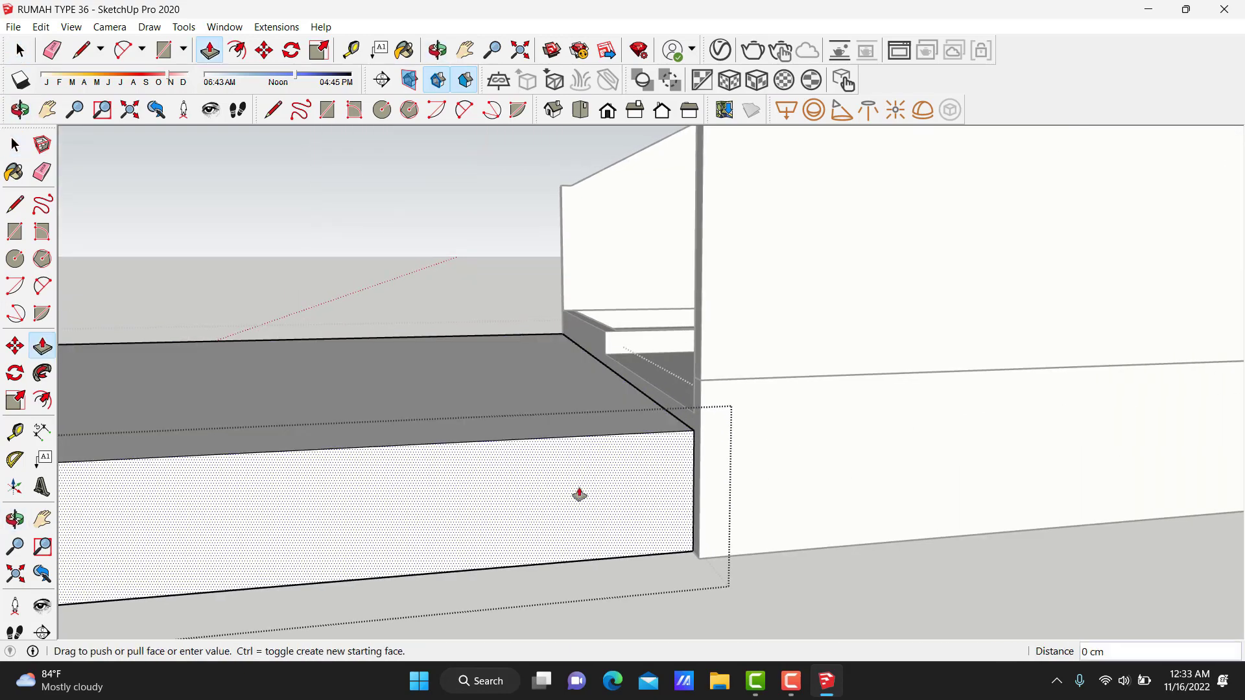
{"action": "left_click", "coordinate": [581, 493]}
{"action": "mouse_move", "coordinate": [640, 500]}
{"action": "middle_mouse_down"}
{"action": "mouse_move", "coordinate": [750, 273]}
{"action": "mouse_move", "coordinate": [806, 422]}
{"action": "mouse_move", "coordinate": [923, 519]}
{"action": "mouse_move", "coordinate": [806, 473]}
{"action": "middle_mouse_up"}
{"action": "left_click", "coordinate": [726, 291]}
{"action": "left_click", "coordinate": [806, 473]}
{"action": "type", "text": "2000"}
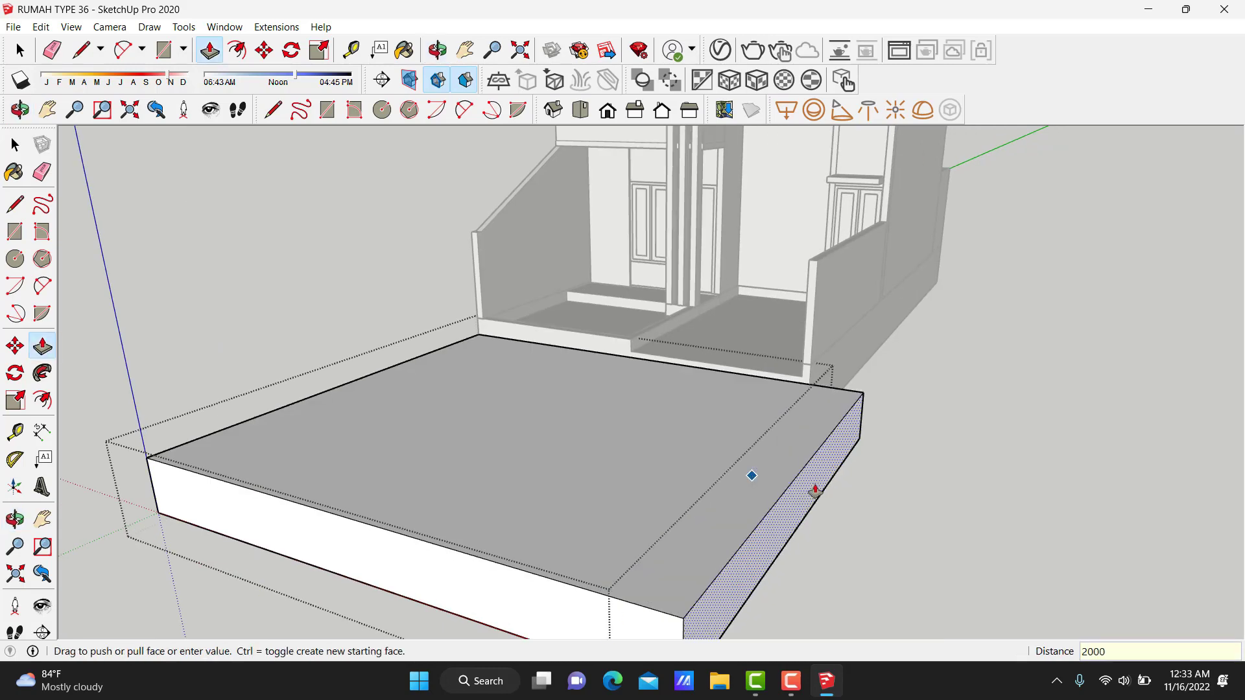
{"action": "key", "text": "Return"}
Extend the slab's other end sideways by 1800.
{"action": "middle_click_drag", "start_coordinate": [646, 469], "coordinate": [745, 478]}
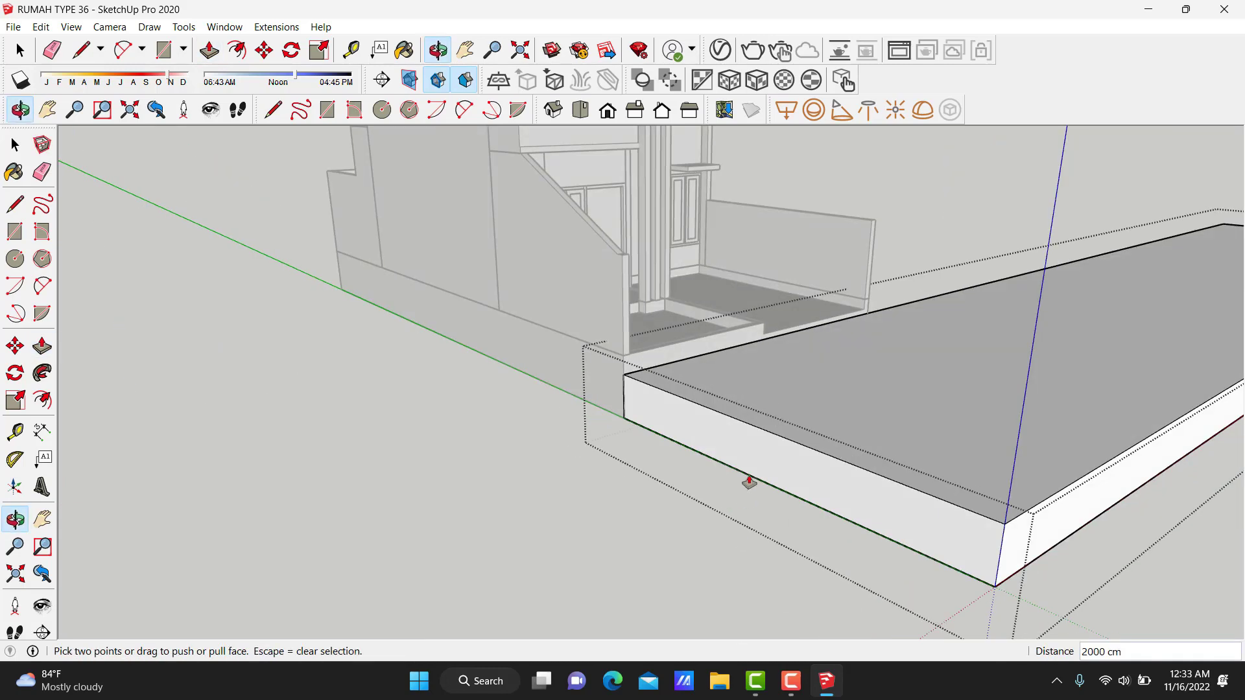
{"action": "key", "text": "space"}
{"action": "left_click", "coordinate": [755, 459]}
{"action": "key", "text": "p"}
{"action": "left_click", "coordinate": [756, 458]}
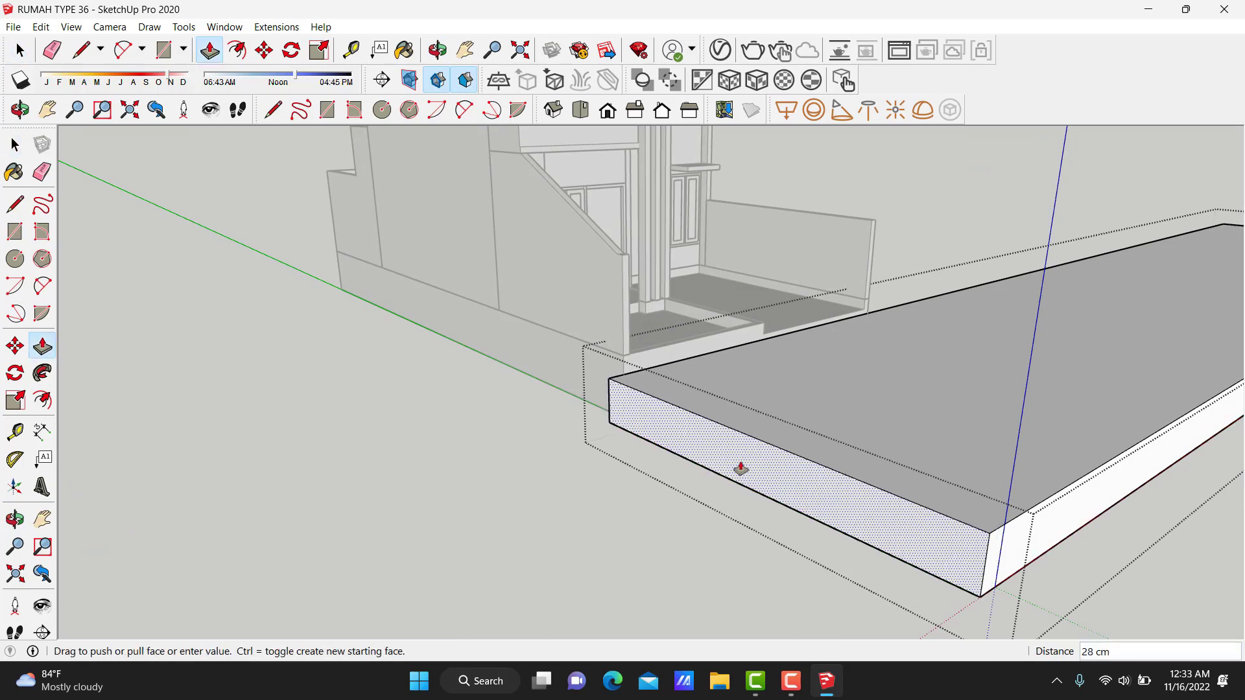
{"action": "key", "text": "Return"}
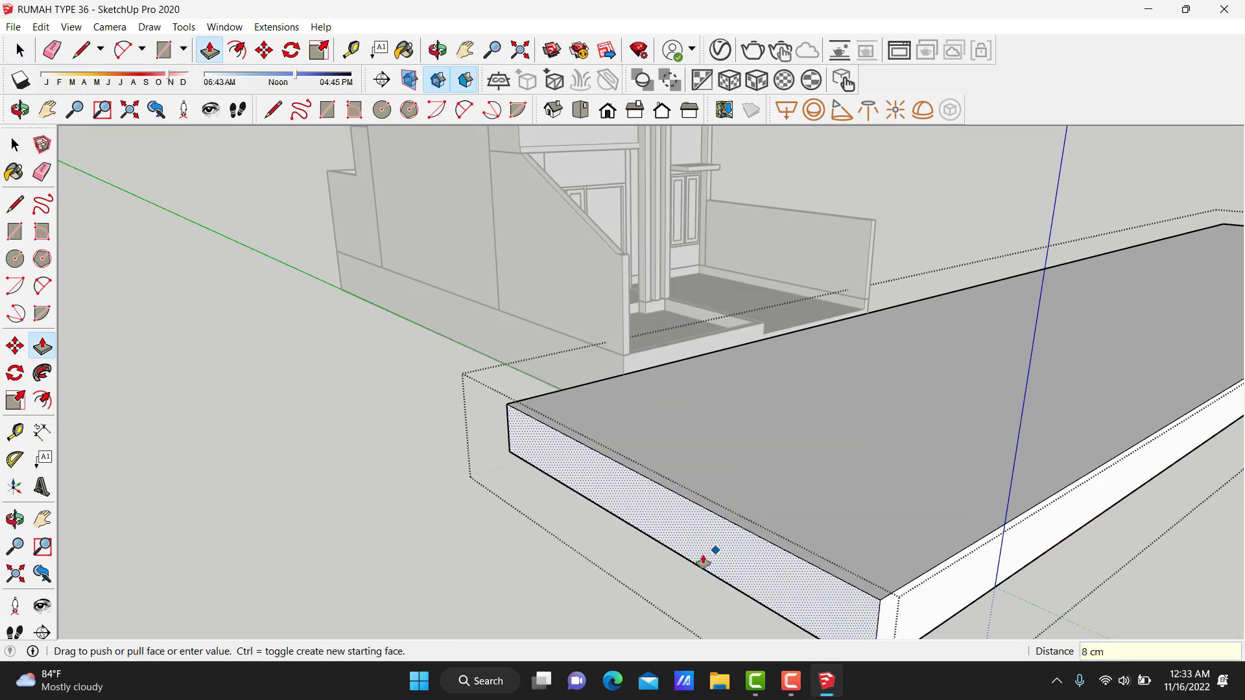
{"action": "type", "text": "1800"}
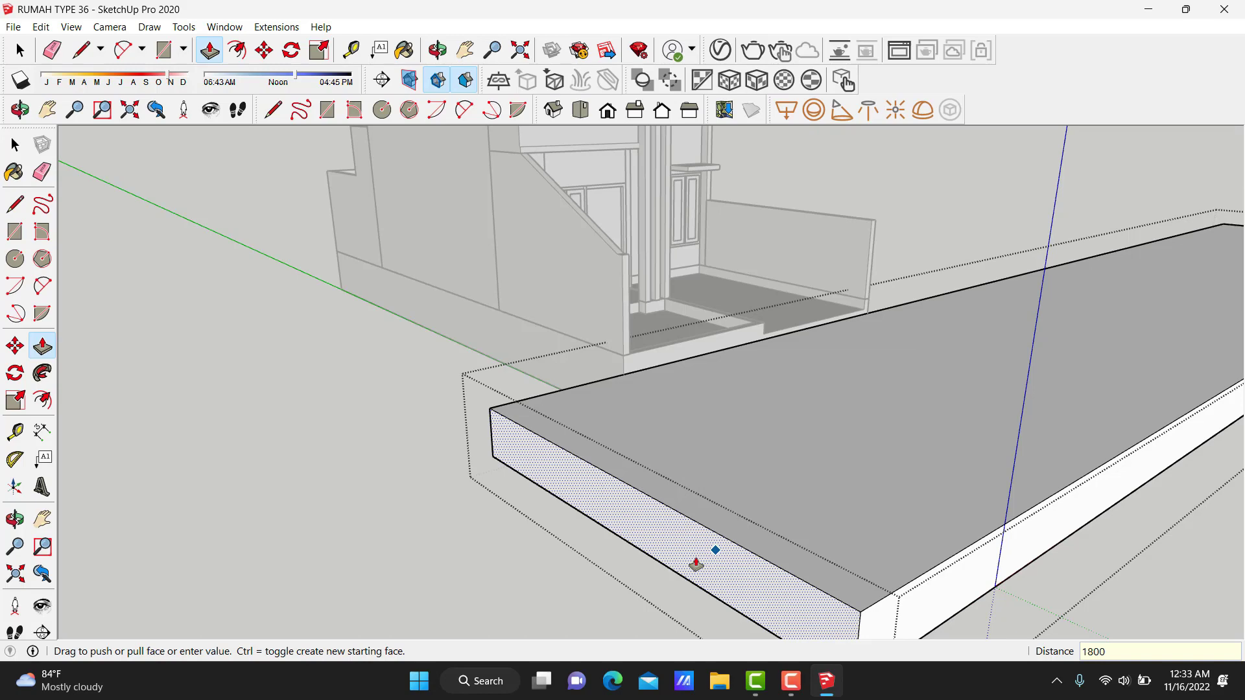
{"action": "key", "text": "Return"}
{"action": "key", "text": "space"}
{"action": "mouse_move", "coordinate": [678, 539]}
{"action": "middle_mouse_down"}
{"action": "mouse_move", "coordinate": [903, 356]}
{"action": "mouse_move", "coordinate": [926, 260]}
{"action": "middle_mouse_up"}
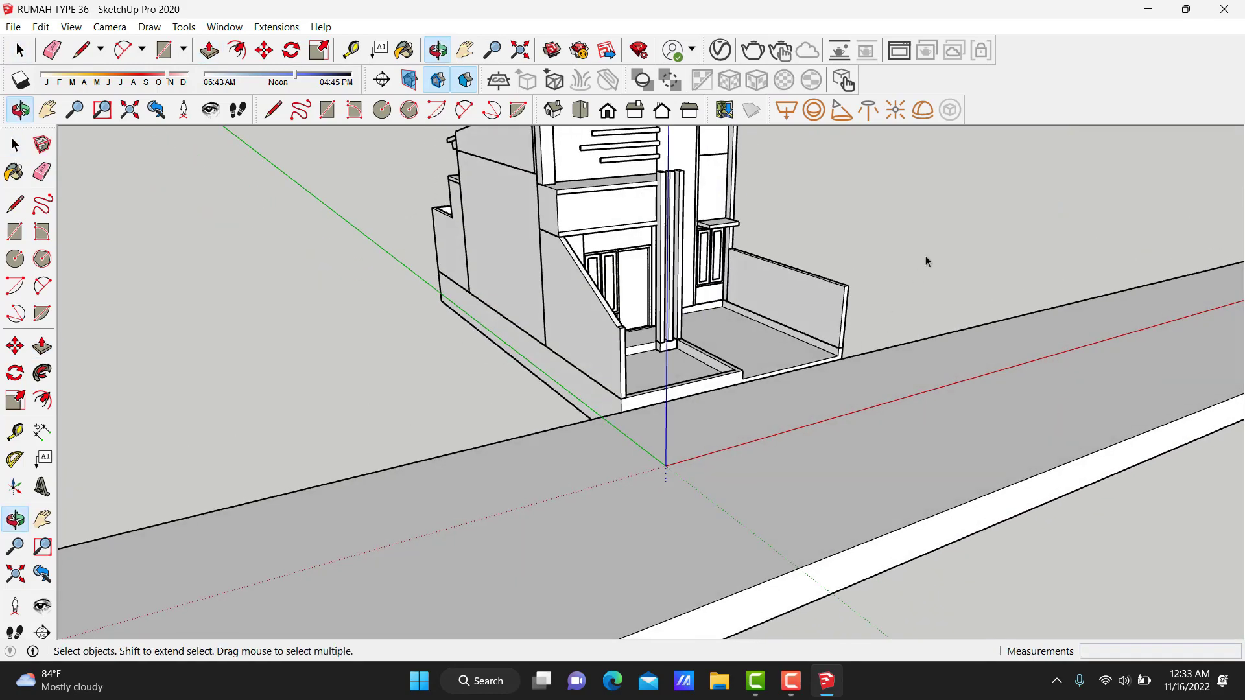
Draw a yard rectangle from the house's rear corner out alongside the road.
{"action": "scroll", "coordinate": [830, 376], "scroll_direction": "up", "scroll_amount": 3}
{"action": "mouse_move", "coordinate": [831, 376]}
{"action": "middle_mouse_down"}
{"action": "mouse_move", "coordinate": [920, 381]}
{"action": "mouse_move", "coordinate": [1109, 431]}
{"action": "mouse_move", "coordinate": [1037, 297]}
{"action": "middle_mouse_up"}
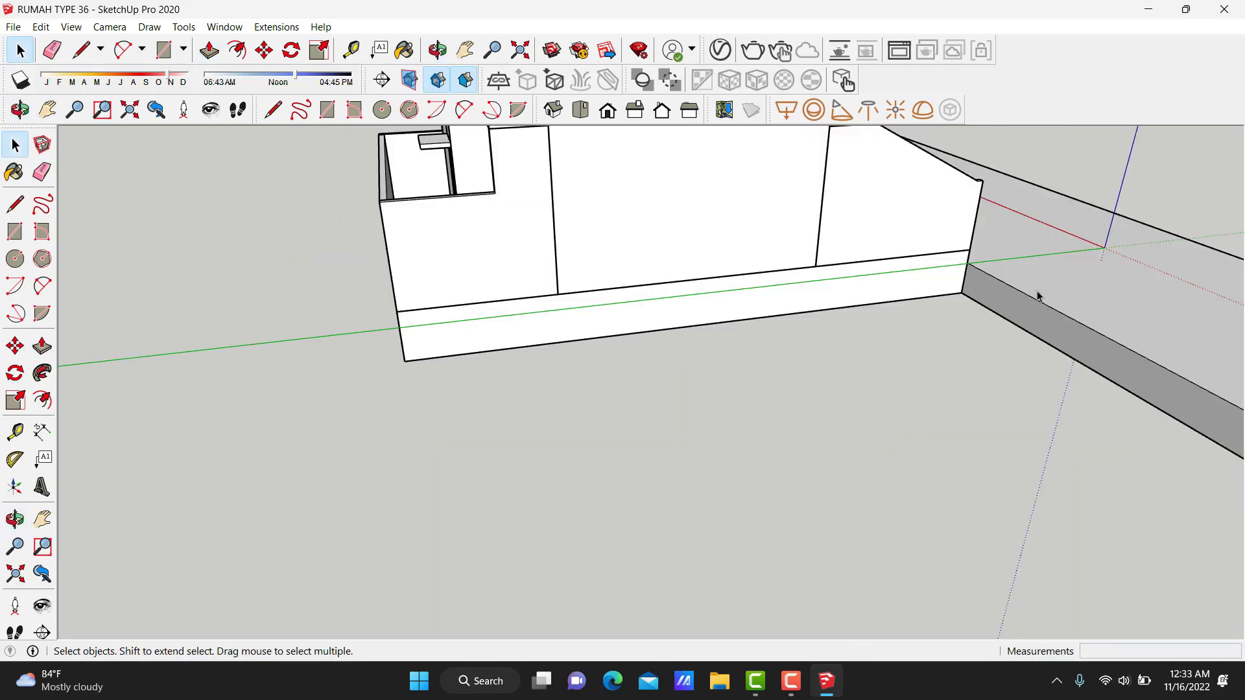
{"action": "scroll", "coordinate": [1037, 296], "scroll_direction": "down", "scroll_amount": 2}
{"action": "key", "text": "r"}
{"action": "scroll", "coordinate": [1106, 445], "scroll_direction": "down", "scroll_amount": 2}
{"action": "scroll", "coordinate": [1144, 471], "scroll_direction": "down", "scroll_amount": 1}
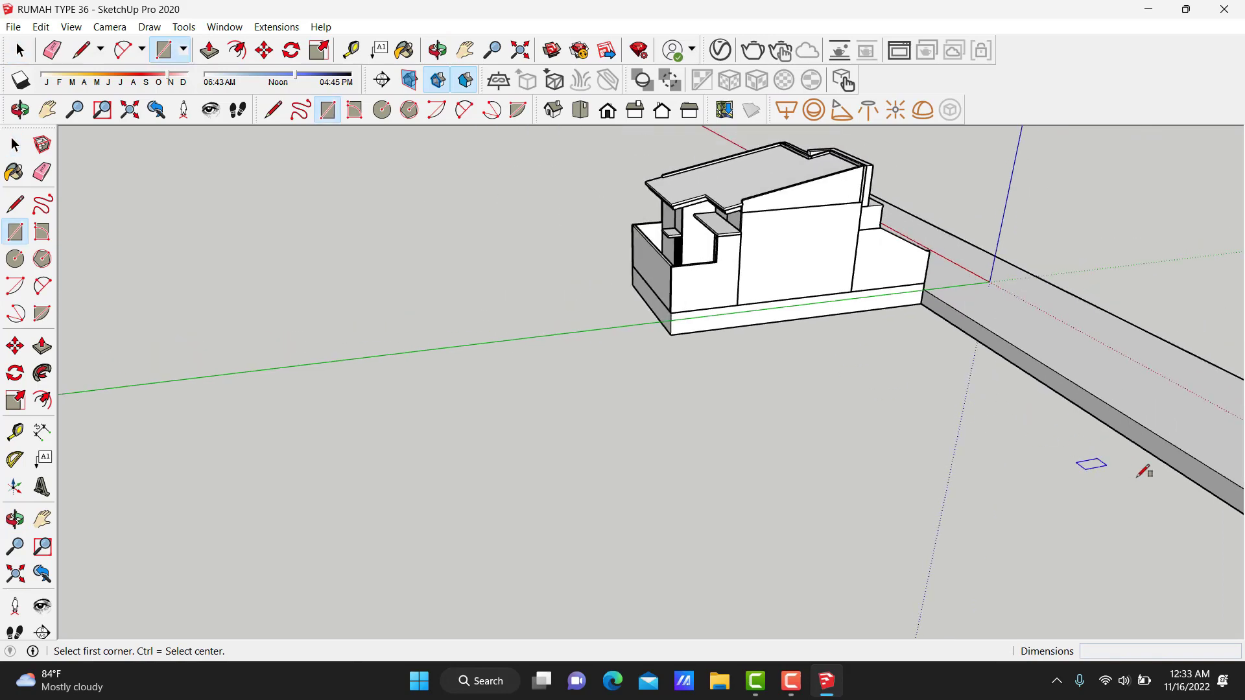
{"action": "scroll", "coordinate": [888, 389], "scroll_direction": "down", "scroll_amount": 1}
{"action": "middle_click_drag", "start_coordinate": [888, 389], "coordinate": [723, 201]}
{"action": "left_click", "coordinate": [652, 168]}
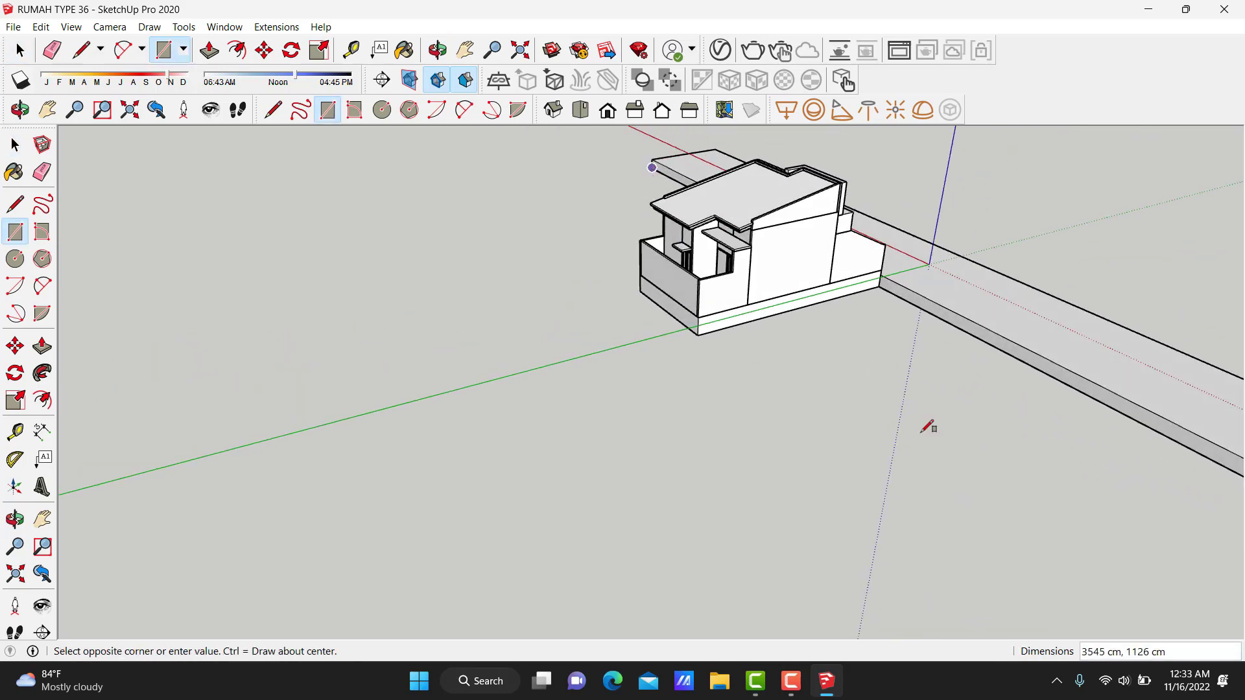
{"action": "middle_click_drag", "start_coordinate": [1120, 458], "coordinate": [862, 409], "text": "shift"}
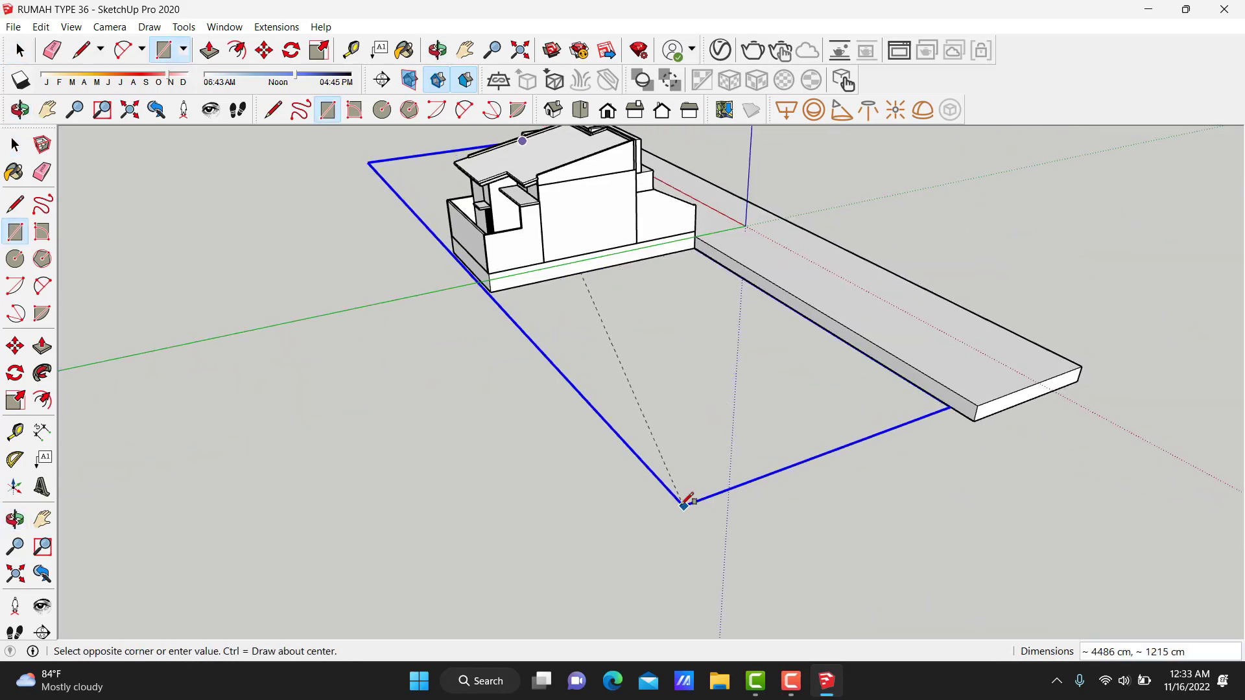
{"action": "left_click", "coordinate": [684, 504]}
Push-pull the yard face into a slab aligned with the road and group it.
{"action": "key", "text": "space"}
{"action": "key", "text": "p"}
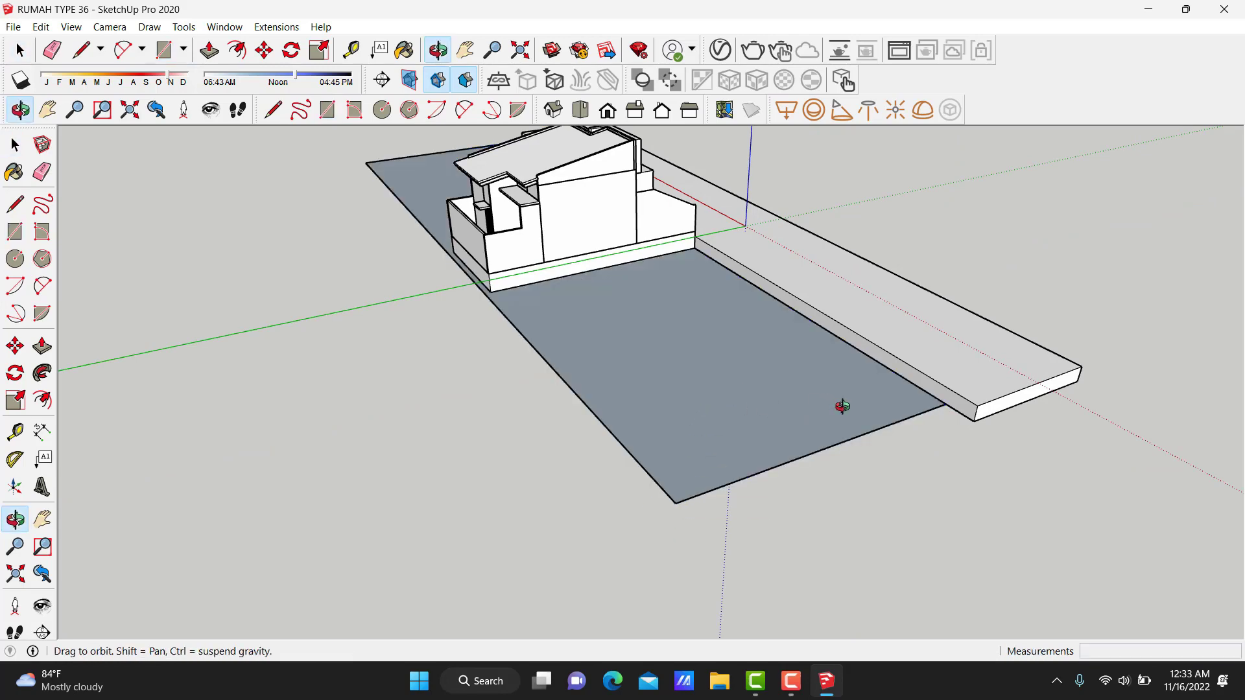
{"action": "left_click", "coordinate": [850, 409]}
{"action": "scroll", "coordinate": [972, 417], "scroll_direction": "up", "scroll_amount": 2}
{"action": "left_click", "coordinate": [1009, 406]}
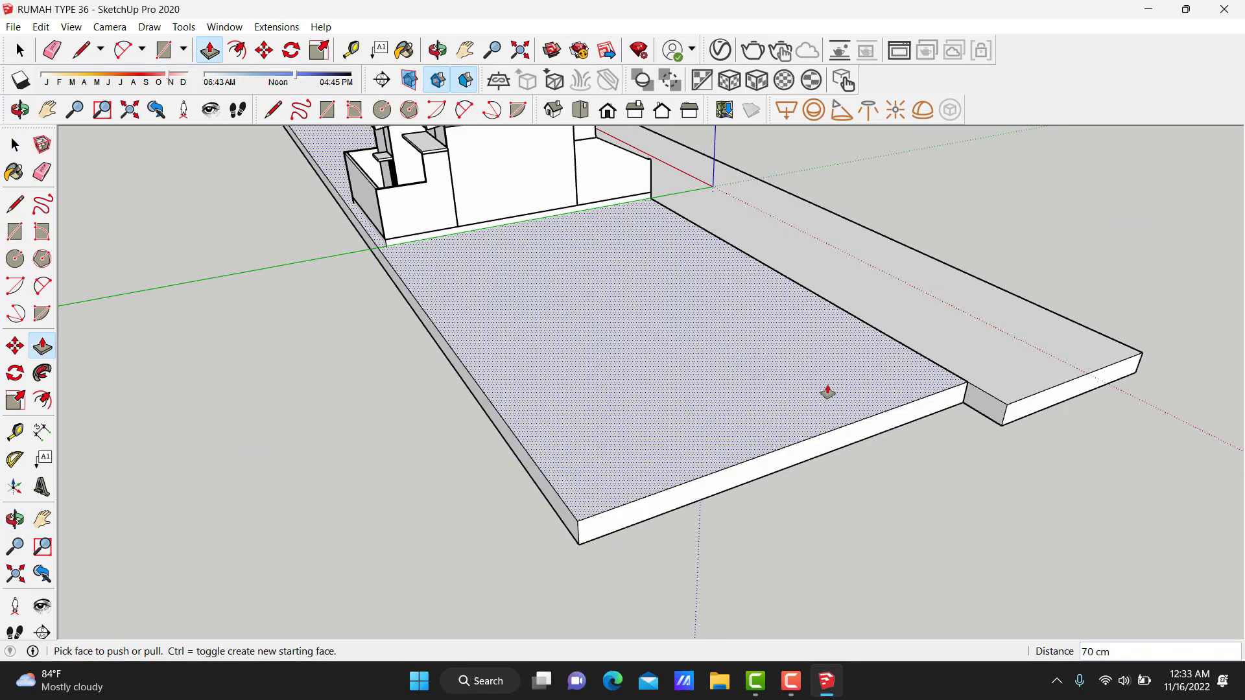
{"action": "left_click", "coordinate": [913, 431]}
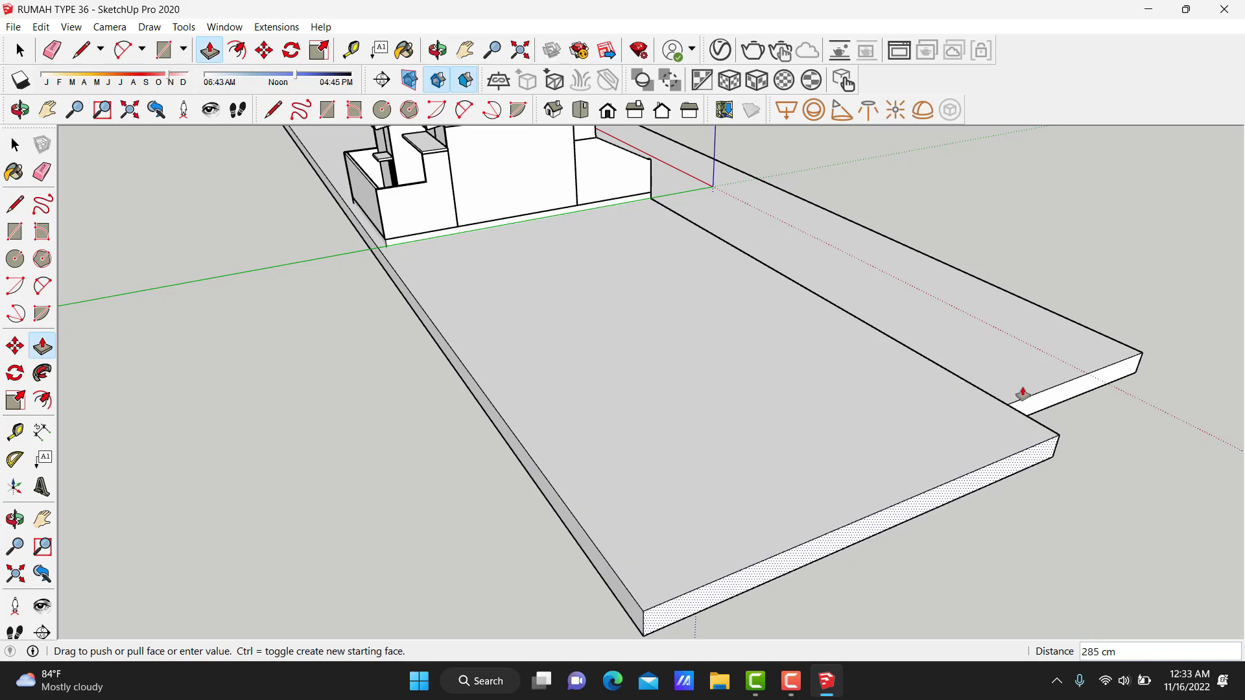
{"action": "left_click", "coordinate": [1031, 397]}
{"action": "scroll", "coordinate": [781, 389], "scroll_direction": "down", "scroll_amount": 2}
{"action": "key", "text": "space"}
{"action": "left_click", "coordinate": [779, 384]}
{"action": "right_click", "coordinate": [780, 384]}
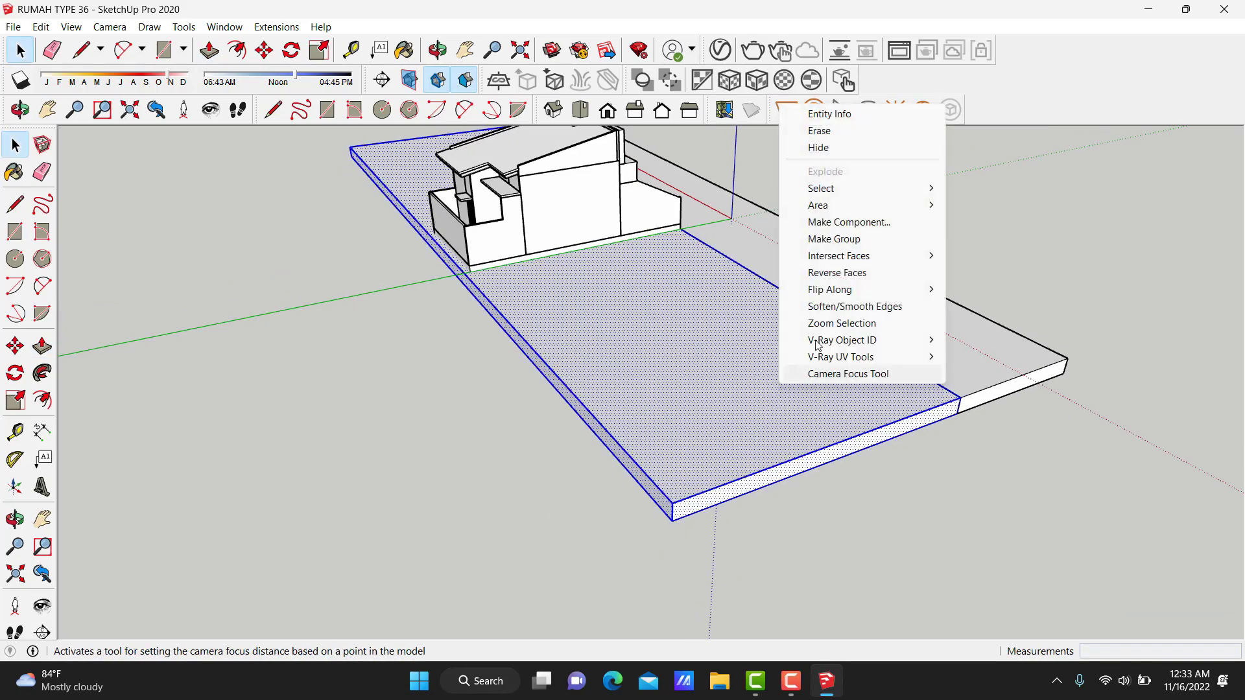
{"action": "left_click", "coordinate": [843, 238]}
Orbit and zoom in to a close view of the front terrace.
{"action": "key", "text": "o"}
{"action": "left_click_drag", "start_coordinate": [1008, 239], "coordinate": [402, 231]}
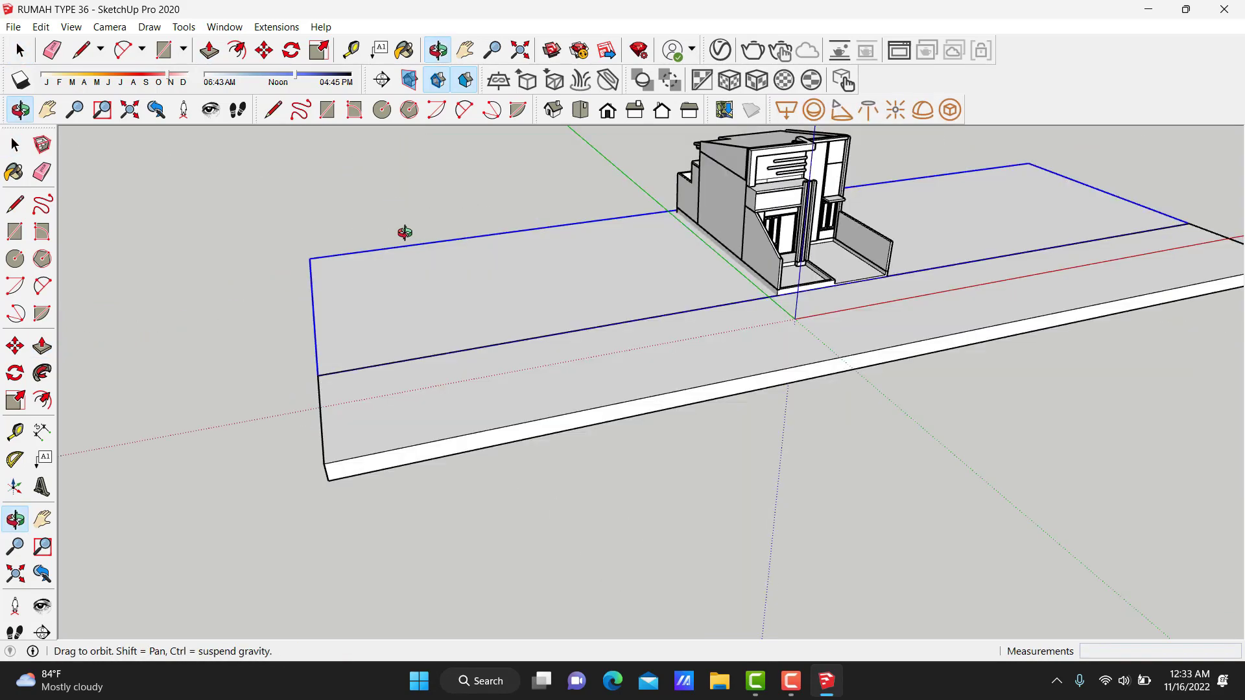
{"action": "scroll", "coordinate": [934, 547], "scroll_direction": "up", "scroll_amount": 3}
{"action": "key", "text": "space"}
{"action": "scroll", "coordinate": [958, 293], "scroll_direction": "up", "scroll_amount": 3}
{"action": "mouse_move", "coordinate": [959, 294]}
{"action": "middle_mouse_down"}
{"action": "mouse_move", "coordinate": [873, 254]}
{"action": "mouse_move", "coordinate": [889, 230]}
{"action": "mouse_move", "coordinate": [873, 328]}
{"action": "middle_mouse_up"}
{"action": "scroll", "coordinate": [855, 219], "scroll_direction": "up", "scroll_amount": 3}
{"action": "scroll", "coordinate": [857, 233], "scroll_direction": "up", "scroll_amount": 2}
{"action": "scroll", "coordinate": [873, 267], "scroll_direction": "down", "scroll_amount": 3}
{"action": "scroll", "coordinate": [753, 388], "scroll_direction": "up", "scroll_amount": 3}
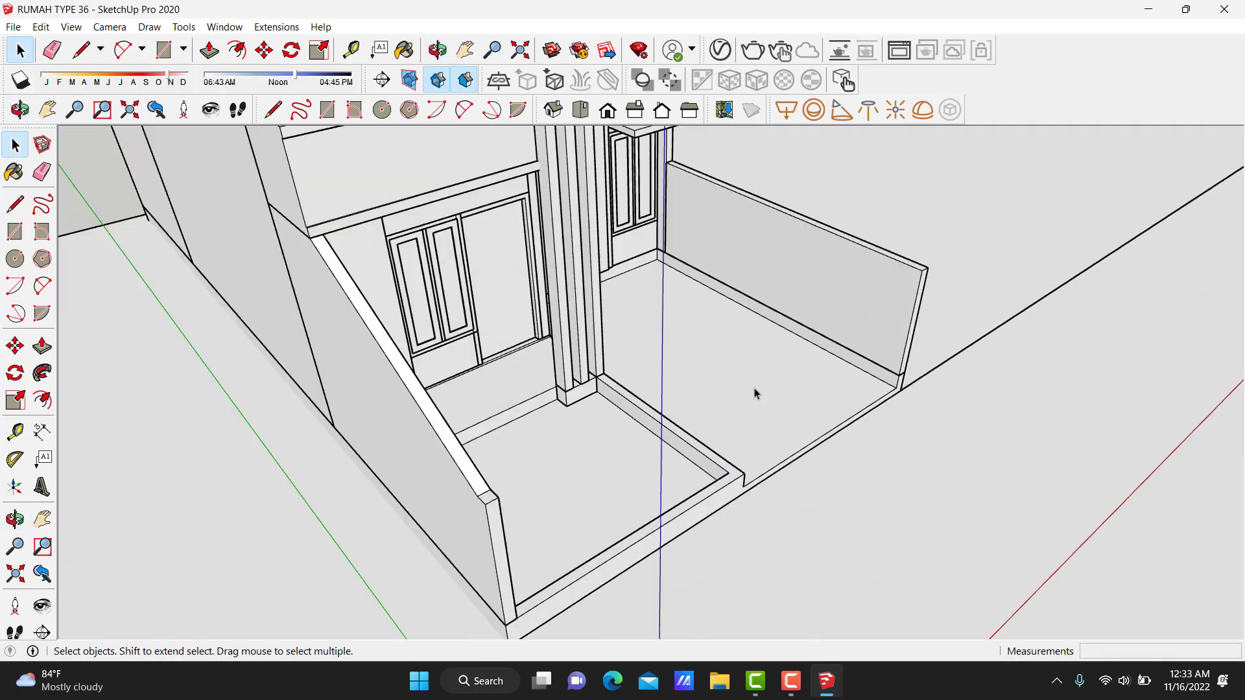
{"action": "scroll", "coordinate": [667, 376], "scroll_direction": "up", "scroll_amount": 2}
{"action": "mouse_move", "coordinate": [667, 375]}
{"action": "middle_mouse_down"}
{"action": "mouse_move", "coordinate": [707, 290]}
{"action": "mouse_move", "coordinate": [675, 339]}
{"action": "mouse_move", "coordinate": [699, 348]}
{"action": "middle_mouse_up"}
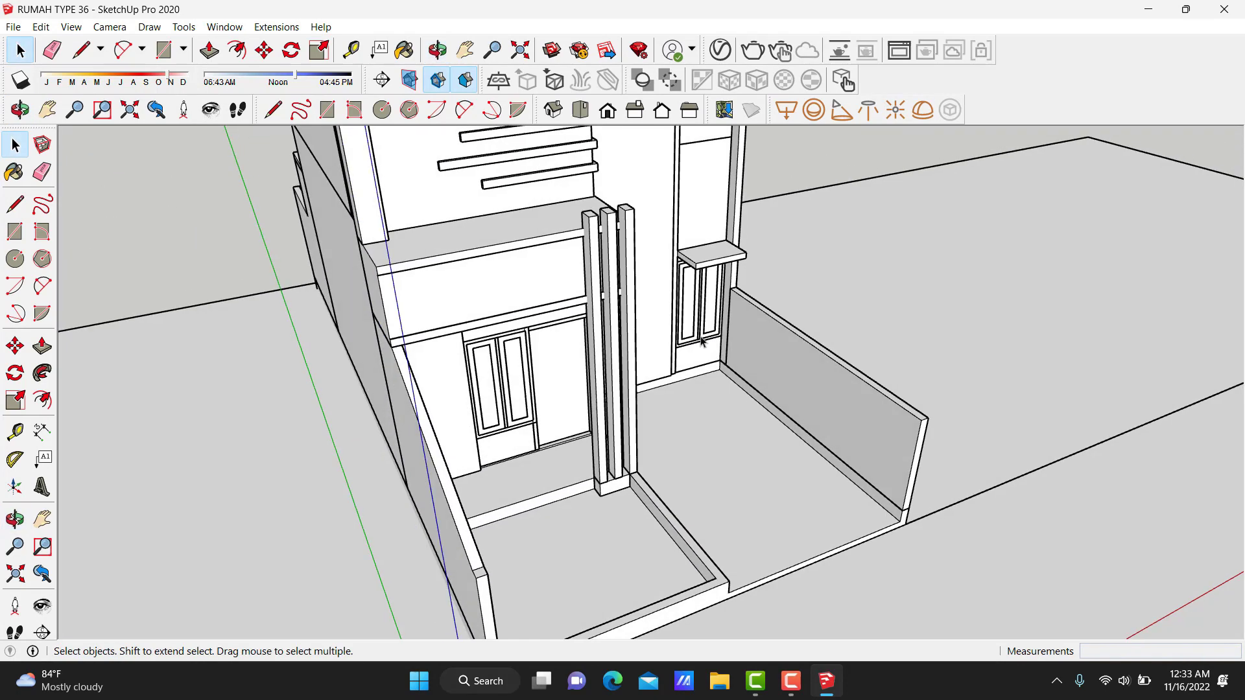
Paint the road strip with Asphalt New from the Asphalt and Concrete collection.
{"action": "key", "text": "b"}
{"action": "left_click", "coordinate": [1055, 379]}
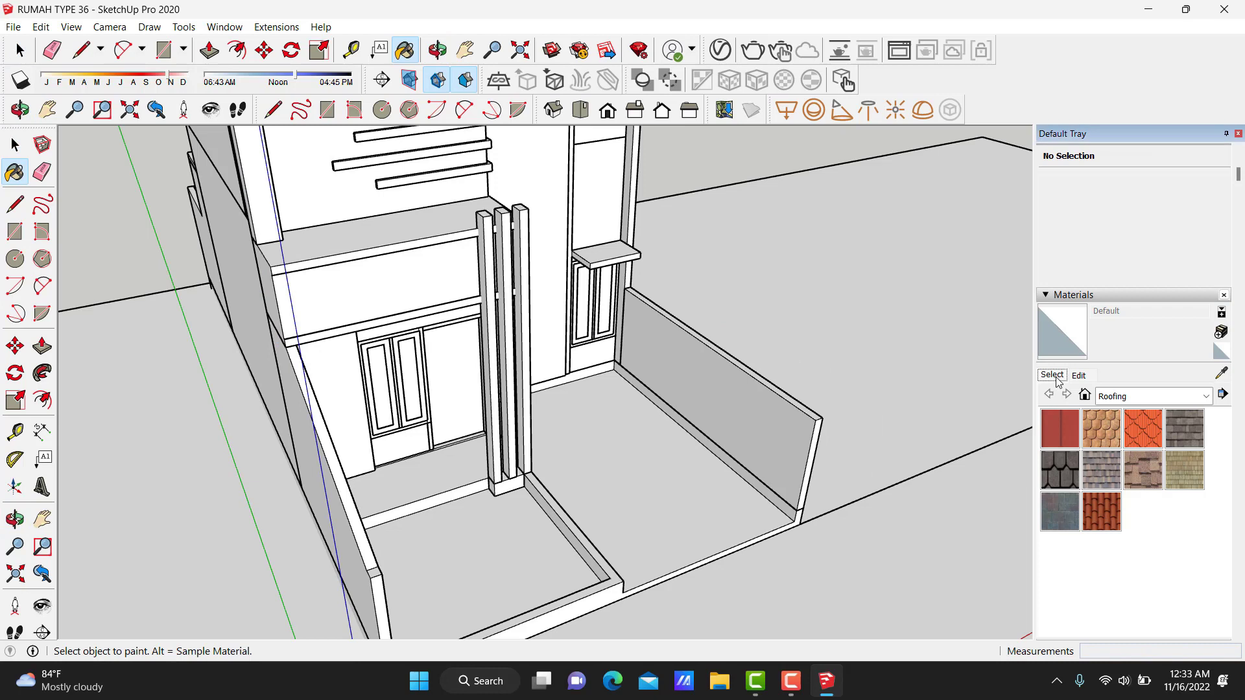
{"action": "left_click", "coordinate": [1082, 379]}
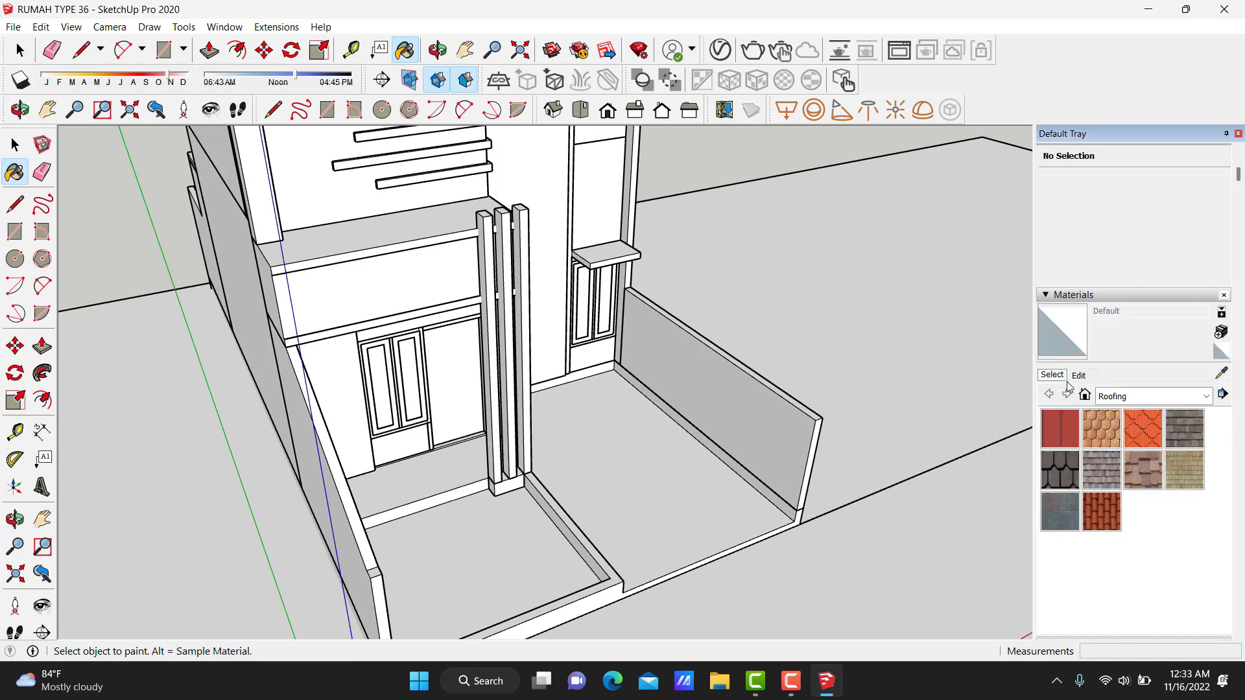
{"action": "left_click", "coordinate": [1096, 394]}
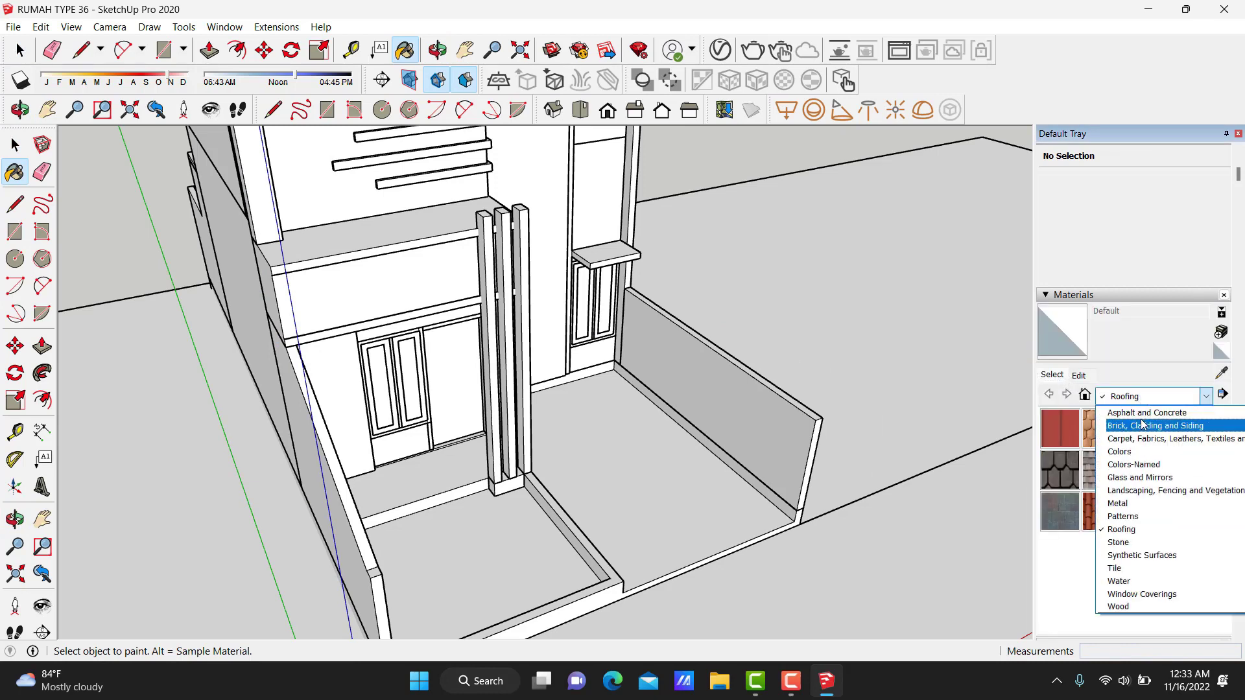
{"action": "key", "text": "Escape"}
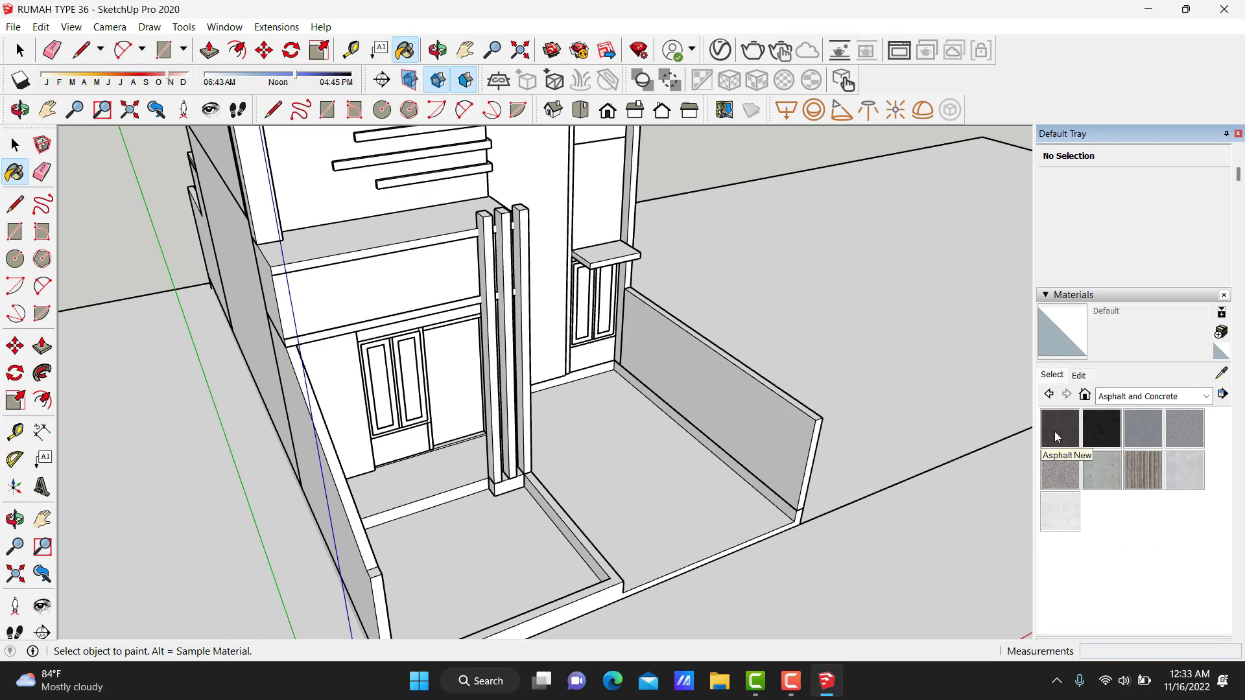
{"action": "left_click", "coordinate": [1057, 432]}
{"action": "scroll", "coordinate": [750, 333], "scroll_direction": "down", "scroll_amount": 5}
{"action": "scroll", "coordinate": [815, 402], "scroll_direction": "down", "scroll_amount": 3}
{"action": "left_click", "coordinate": [810, 415]}
{"action": "scroll", "coordinate": [767, 306], "scroll_direction": "up", "scroll_amount": 2}
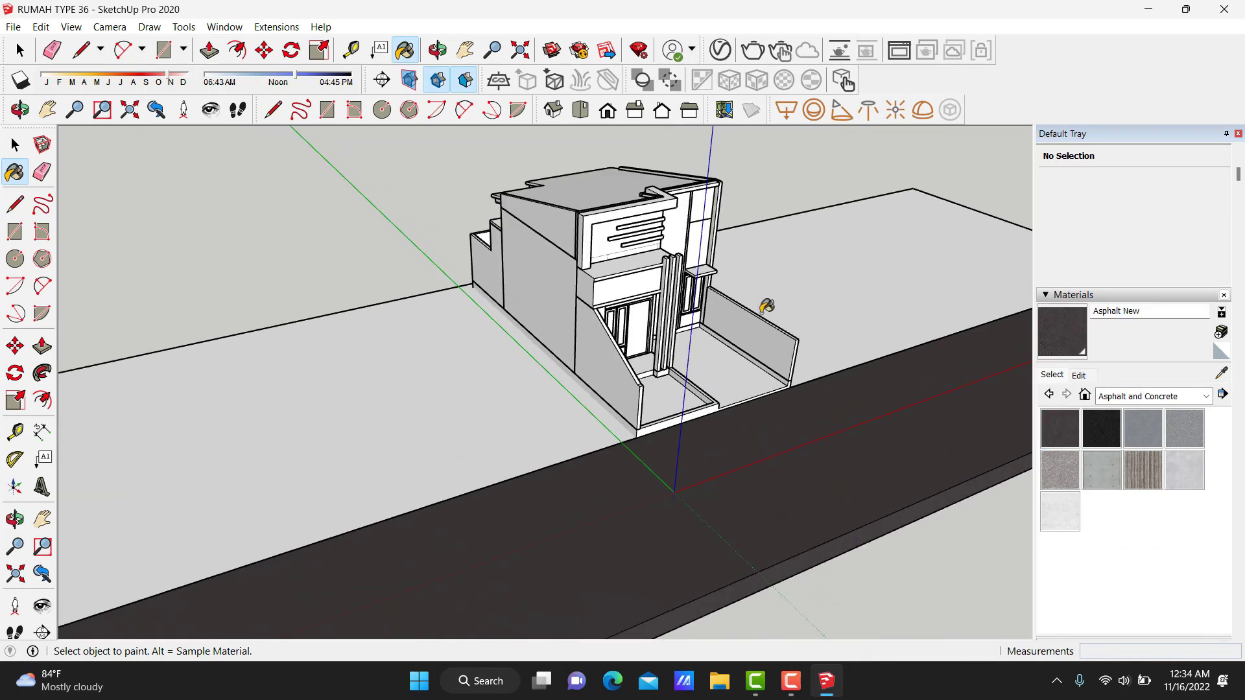
{"action": "scroll", "coordinate": [781, 298], "scroll_direction": "up", "scroll_amount": 2}
{"action": "key", "text": "space"}
{"action": "scroll", "coordinate": [875, 402], "scroll_direction": "up", "scroll_amount": 3}
{"action": "left_click", "coordinate": [906, 437]}
{"action": "scroll", "coordinate": [947, 363], "scroll_direction": "up", "scroll_amount": 1}
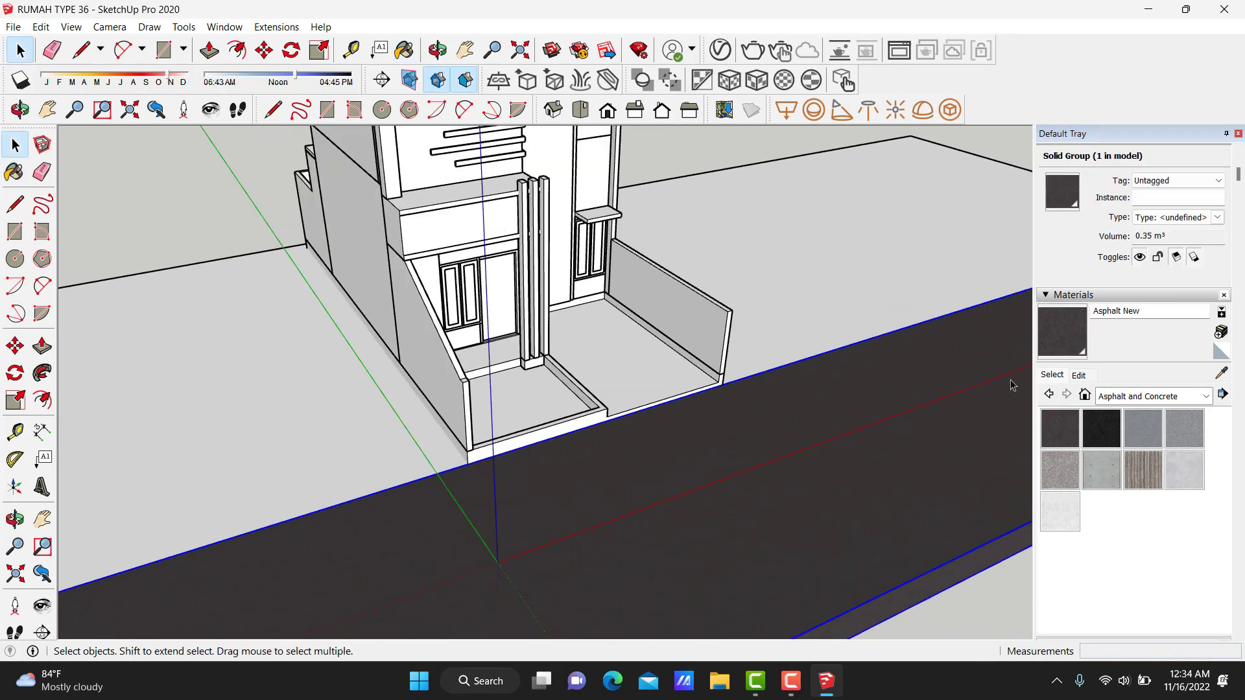
Paint the tall wall between the columns with Rough Square Concrete Block from Brick, Cladding and Siding.
{"action": "left_click", "coordinate": [1116, 399]}
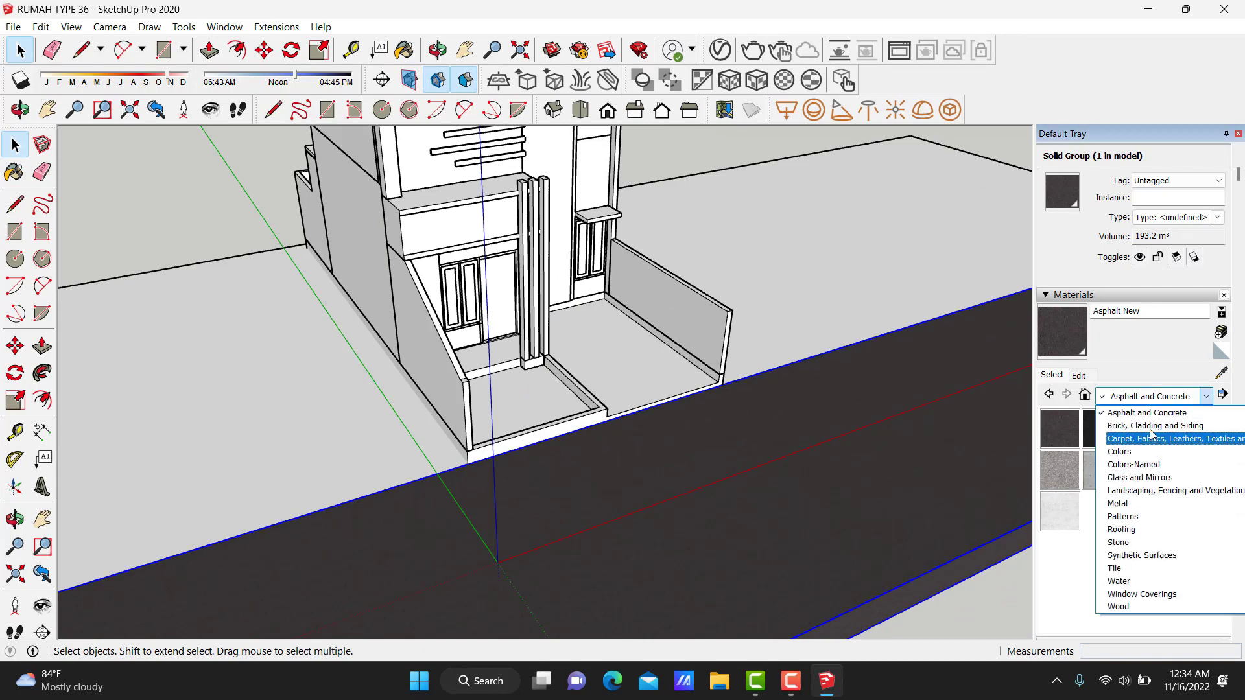
{"action": "left_click", "coordinate": [1151, 428]}
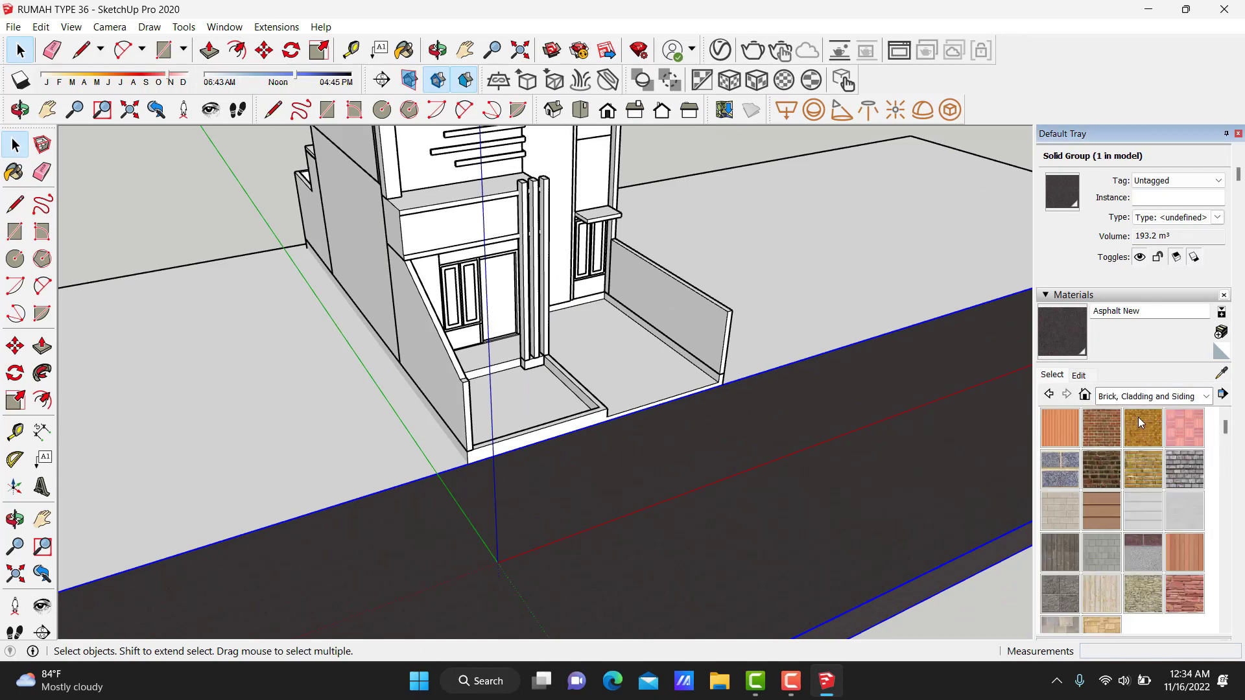
{"action": "left_click", "coordinate": [1063, 600]}
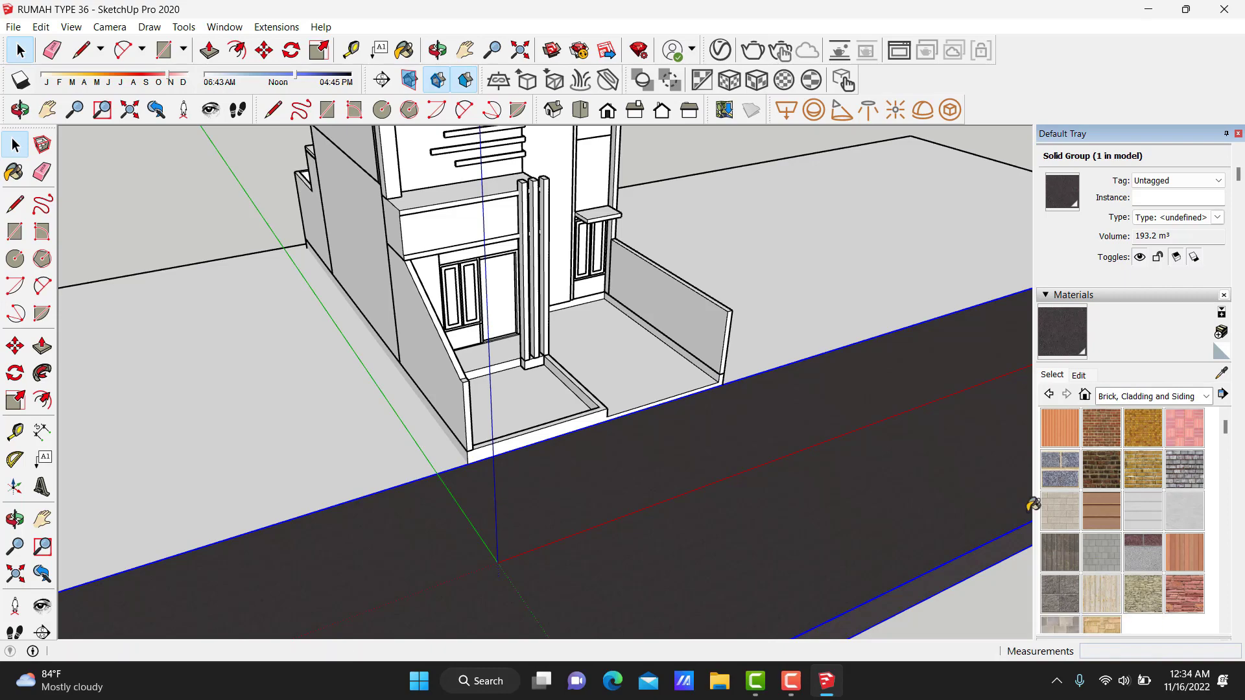
{"action": "mouse_move", "coordinate": [584, 292]}
{"action": "middle_mouse_down"}
{"action": "mouse_move", "coordinate": [533, 192]}
{"action": "mouse_move", "coordinate": [421, 270]}
{"action": "mouse_move", "coordinate": [656, 289]}
{"action": "middle_mouse_up"}
{"action": "left_click", "coordinate": [535, 192]}
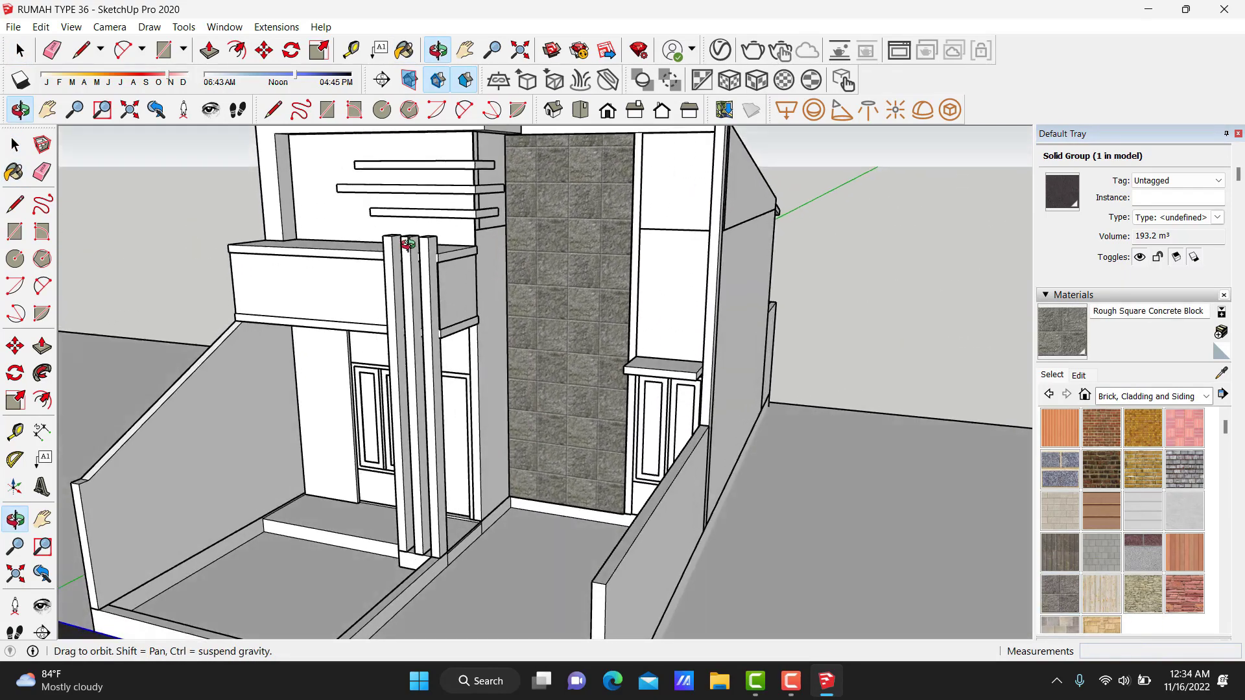
Set the concrete block texture width to 60 cm.
{"action": "left_click", "coordinate": [1079, 375]}
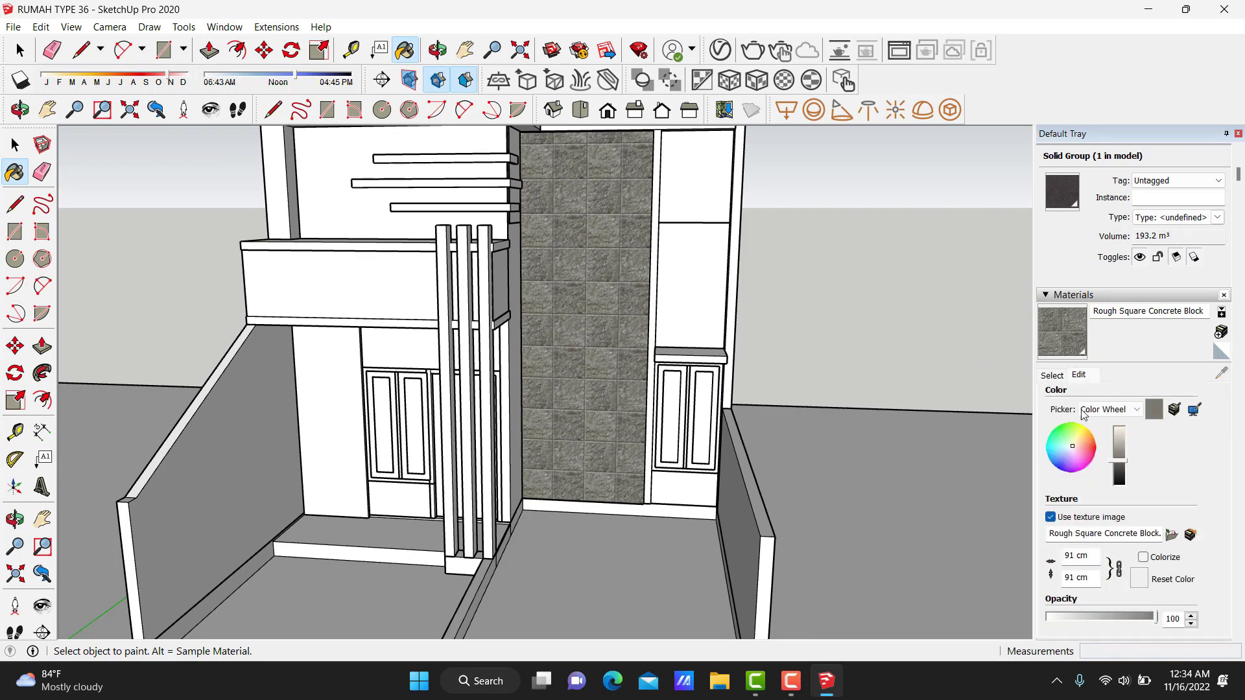
{"action": "left_click", "coordinate": [1071, 557]}
{"action": "type", "text": "60"}
{"action": "key", "text": "Return"}
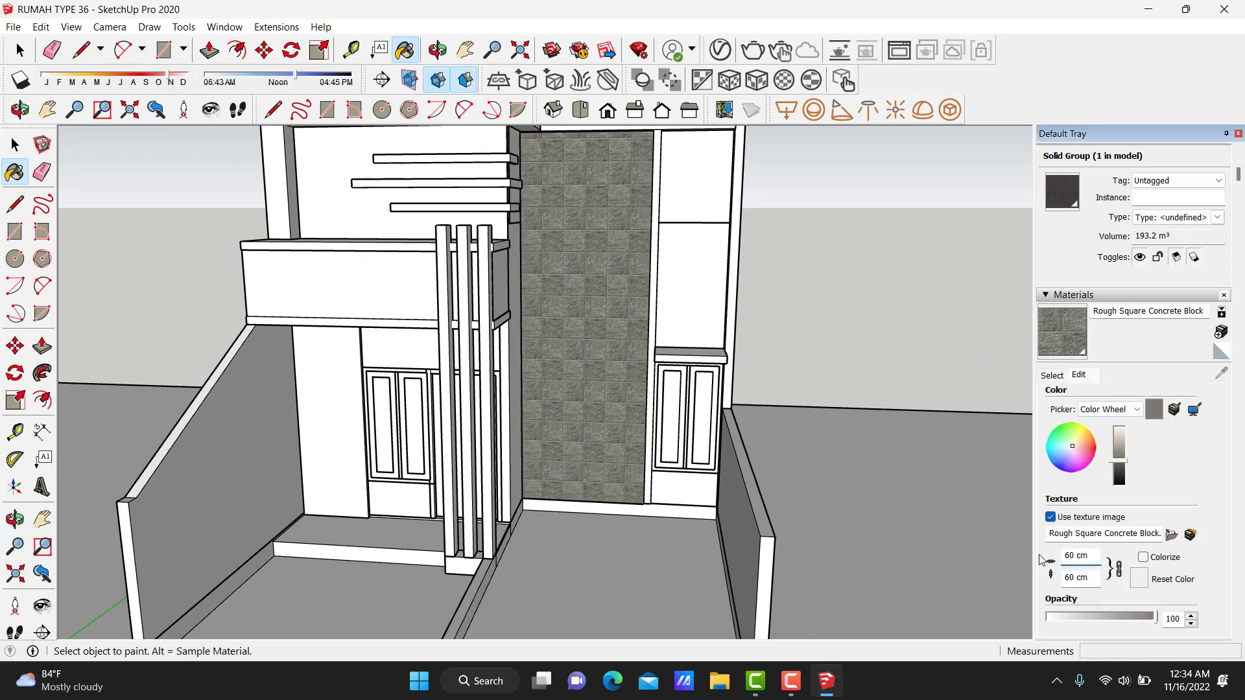
{"action": "left_click", "coordinate": [1053, 376]}
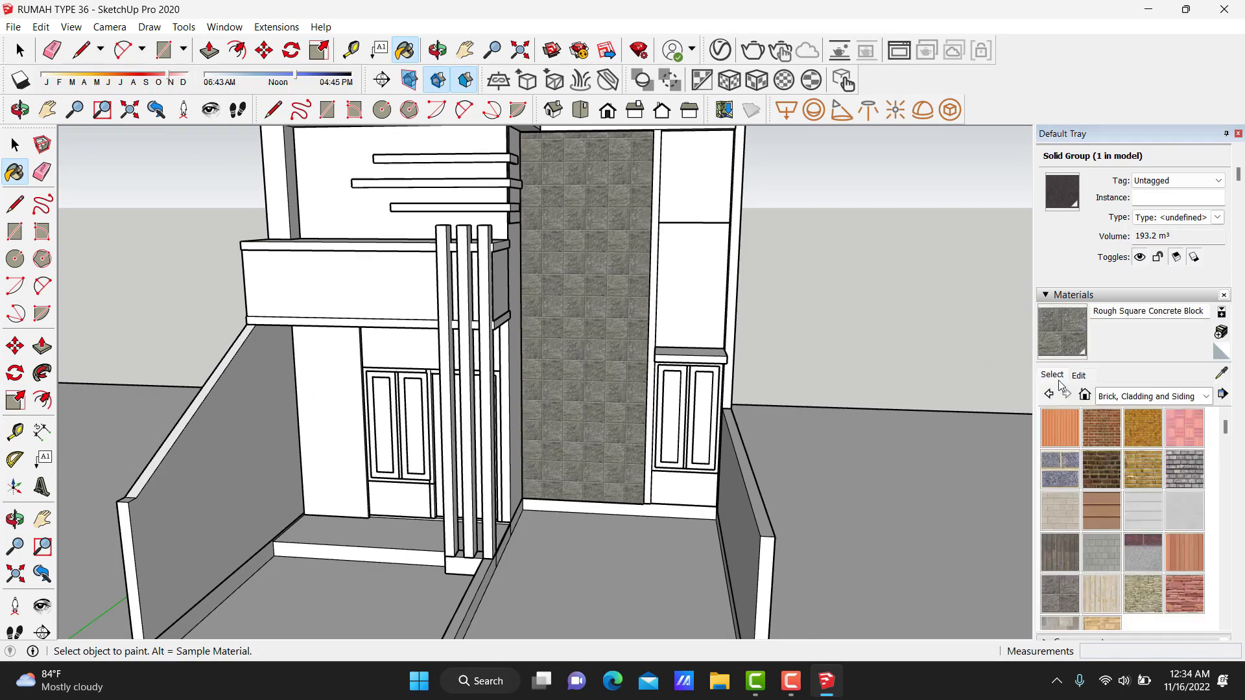
{"action": "scroll", "coordinate": [1115, 571], "scroll_direction": "down", "scroll_amount": 2}
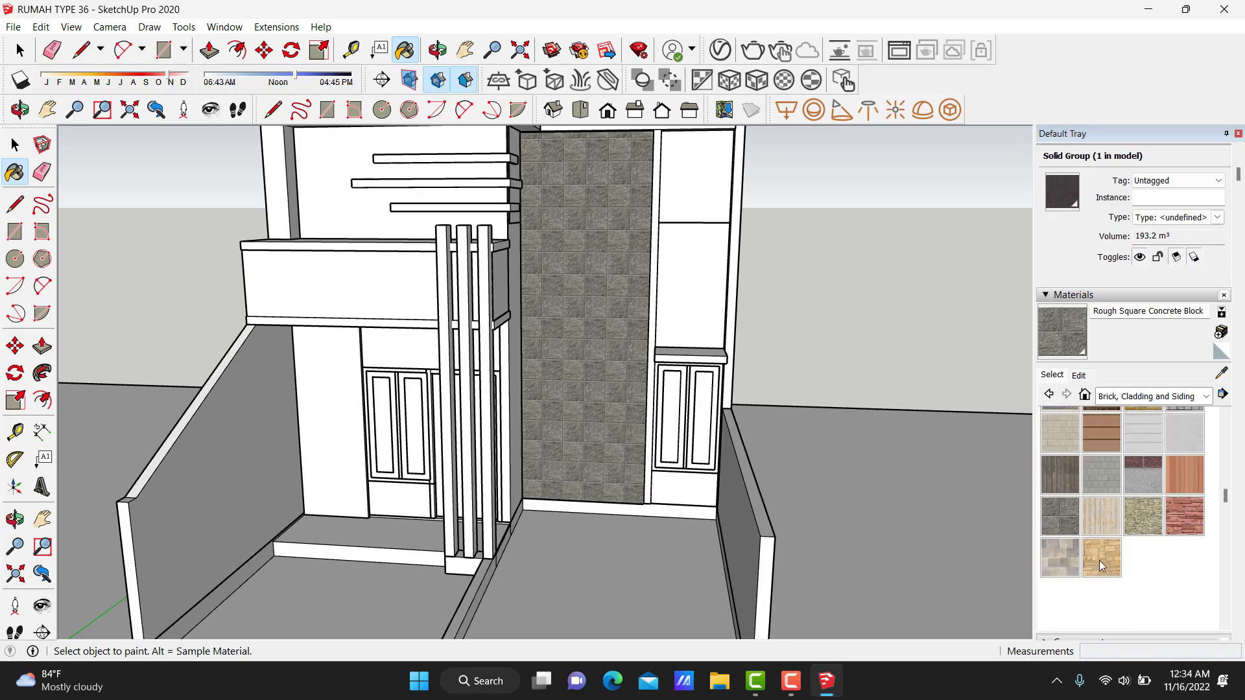
Paint the wall panel left of the doors with Stone Sandstone Ashlar Light.
{"action": "left_click", "coordinate": [1101, 561]}
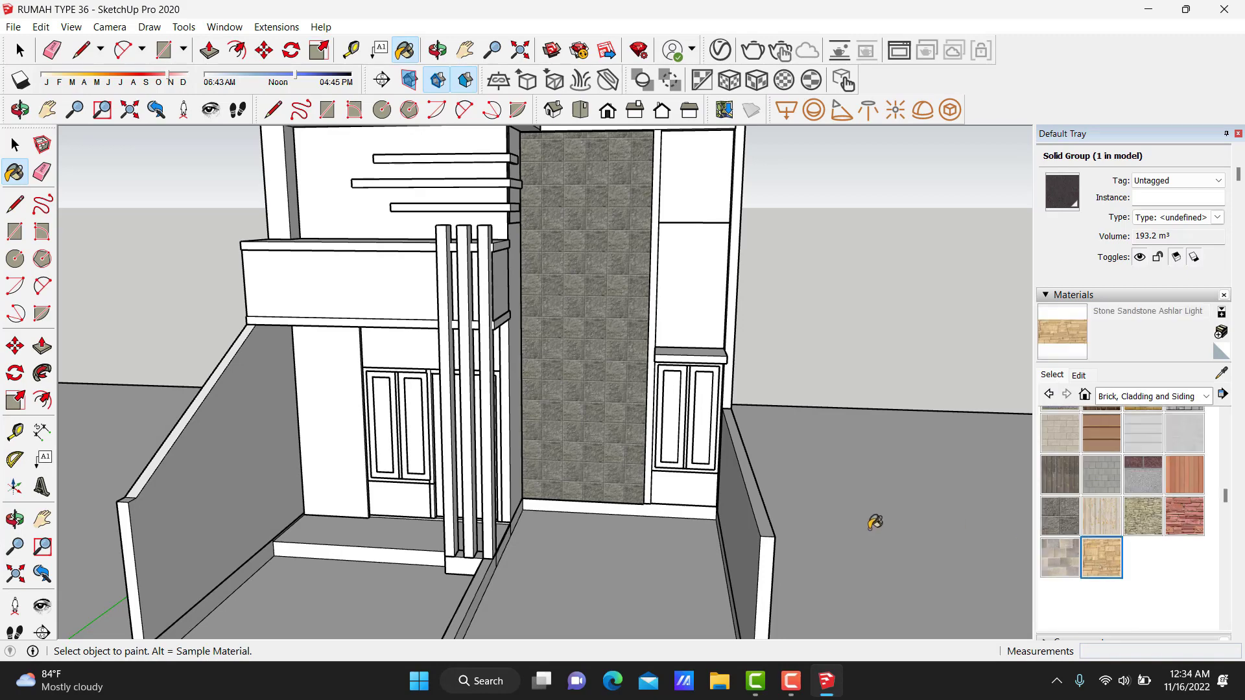
{"action": "left_click", "coordinate": [350, 426]}
{"action": "scroll", "coordinate": [350, 426], "scroll_direction": "up", "scroll_amount": 3}
{"action": "middle_click_drag", "start_coordinate": [323, 503], "coordinate": [355, 436]}
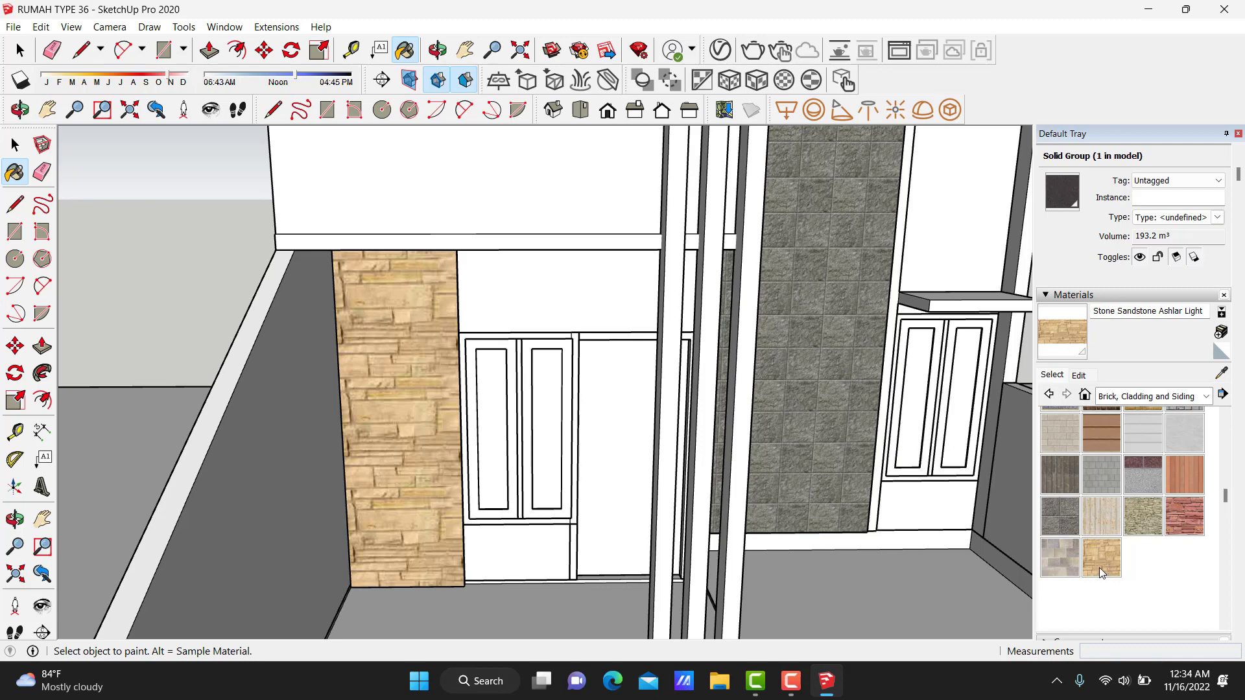
{"action": "left_click", "coordinate": [1079, 375]}
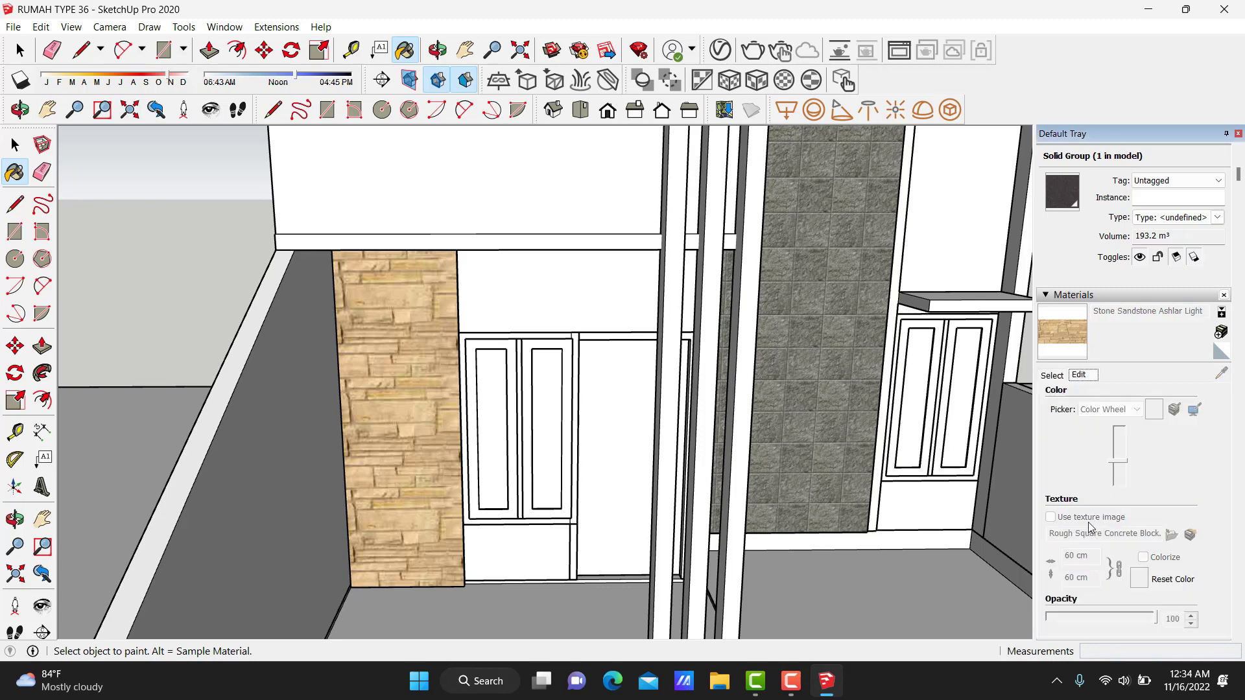
{"action": "left_click", "coordinate": [1052, 375]}
Repaint the left wall panel with Stone Masonry Multi instead.
{"action": "key", "text": "space"}
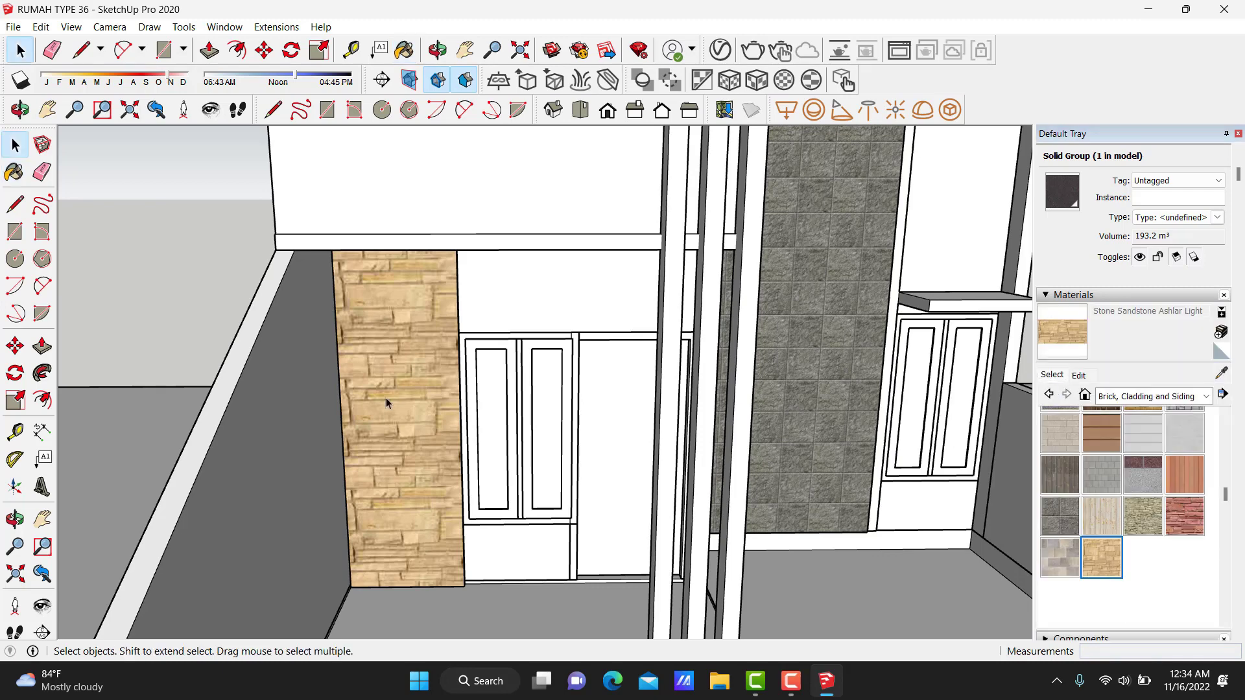
{"action": "left_click", "coordinate": [386, 398]}
{"action": "left_click", "coordinate": [1079, 376]}
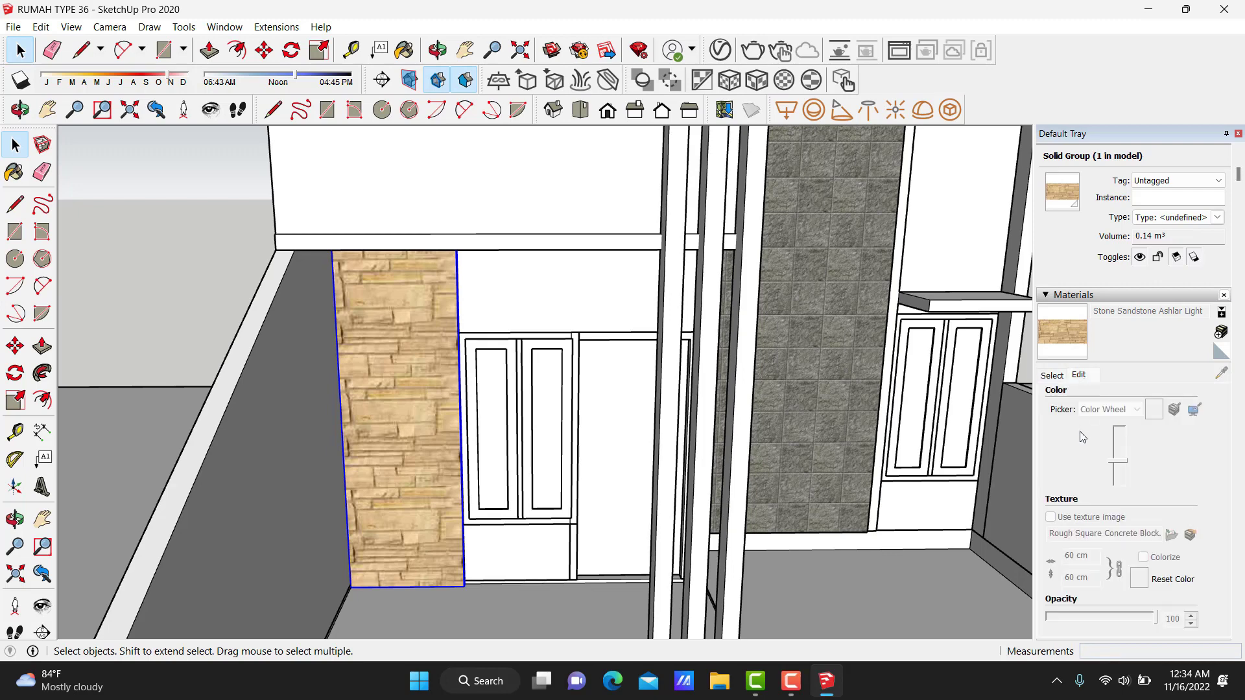
{"action": "left_click", "coordinate": [1057, 377]}
{"action": "left_click", "coordinate": [1061, 561]}
{"action": "left_click", "coordinate": [448, 437]}
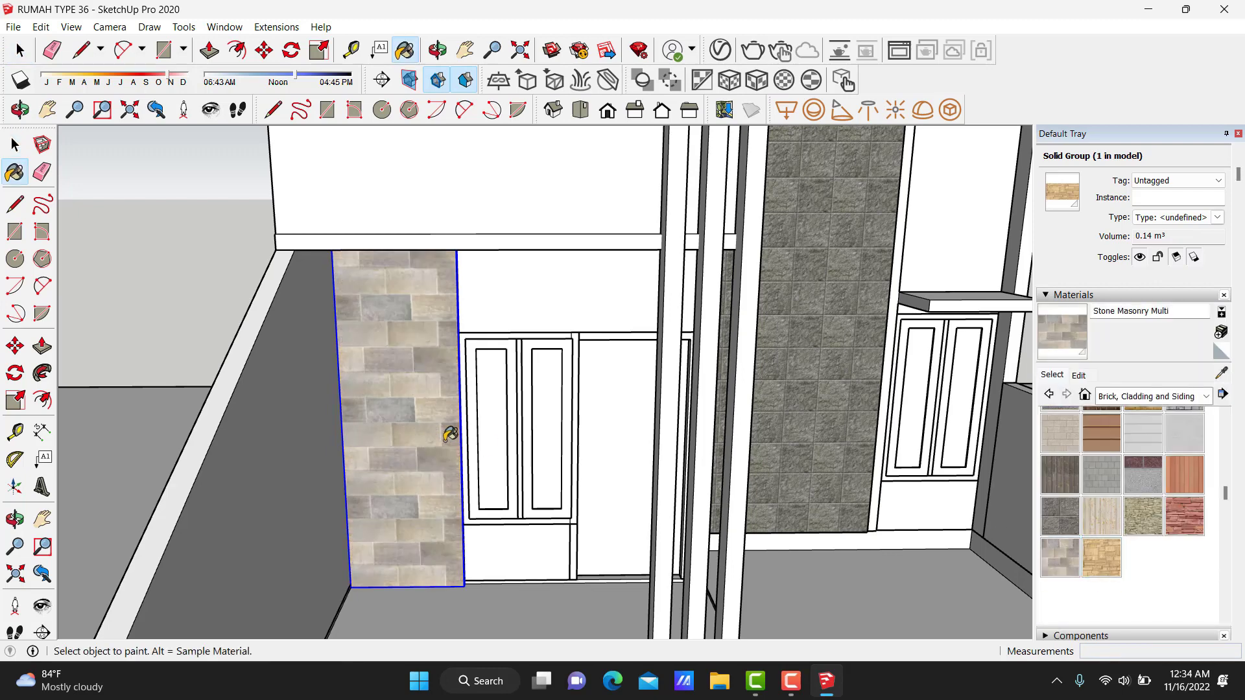
Set the Stone Masonry Multi texture width to 60 cm.
{"action": "left_click", "coordinate": [1079, 376]}
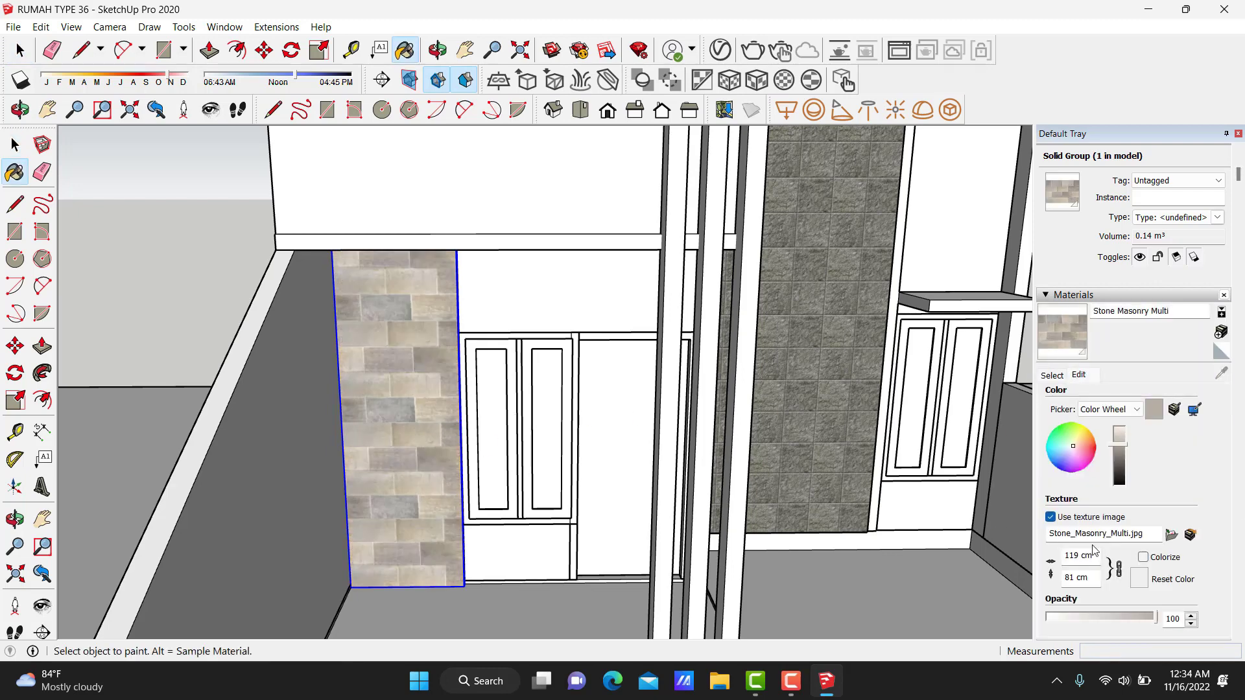
{"action": "left_click_drag", "start_coordinate": [1079, 554], "coordinate": [1040, 552]}
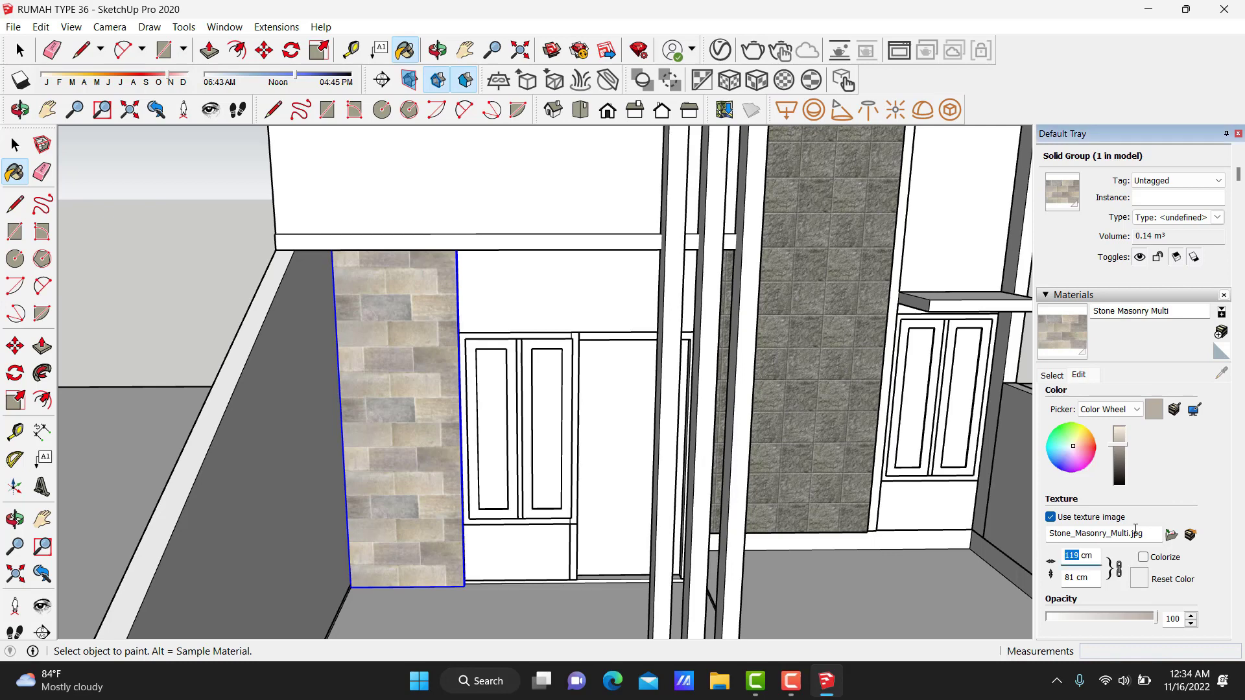
{"action": "type", "text": "60"}
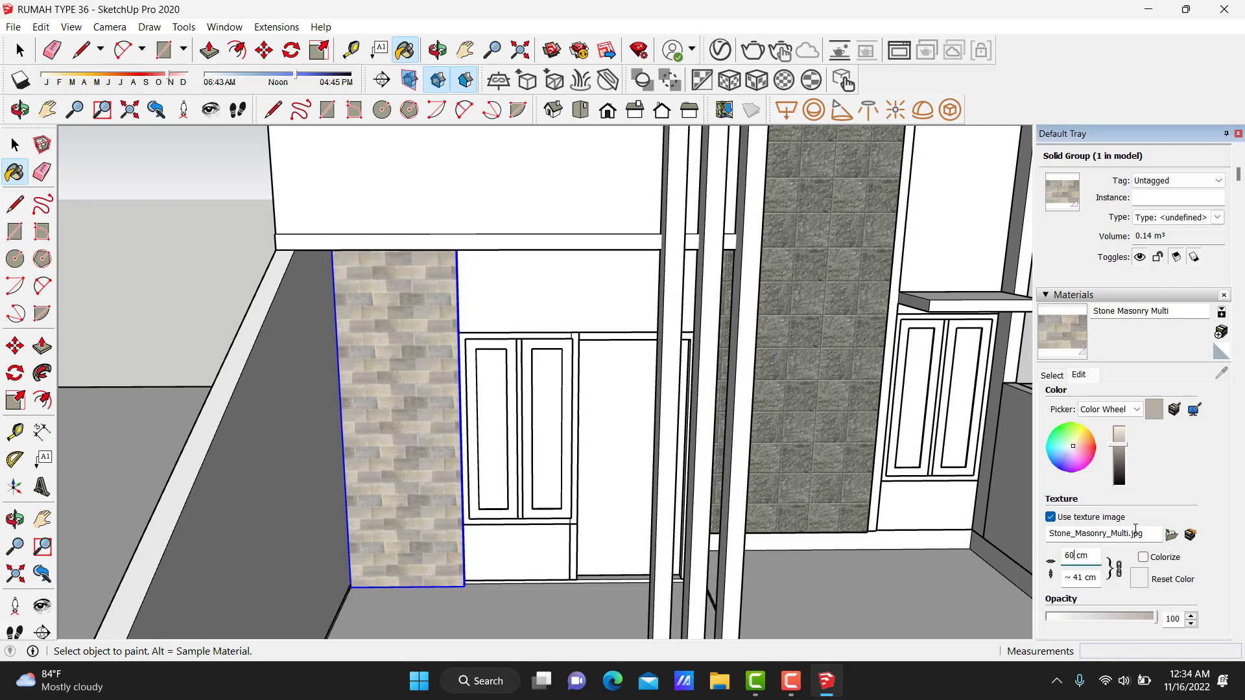
{"action": "scroll", "coordinate": [745, 503], "scroll_direction": "down", "scroll_amount": 4}
{"action": "scroll", "coordinate": [859, 388], "scroll_direction": "down", "scroll_amount": 2}
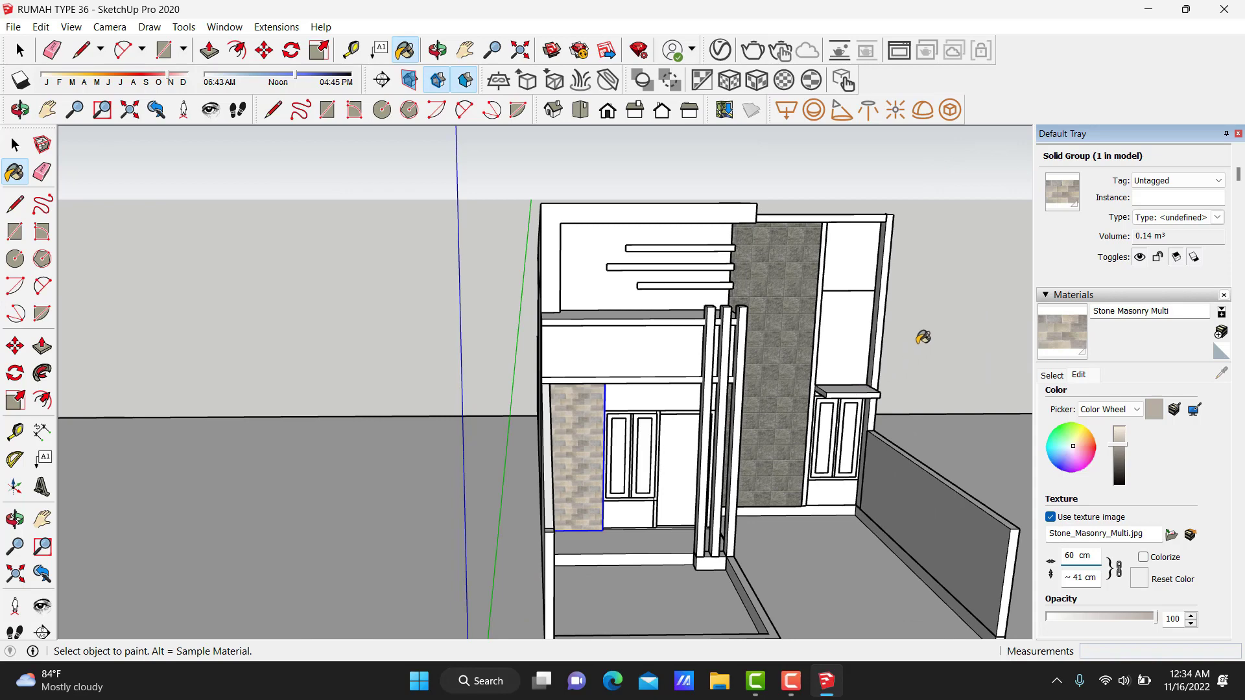
{"action": "scroll", "coordinate": [954, 366], "scroll_direction": "up", "scroll_amount": 2}
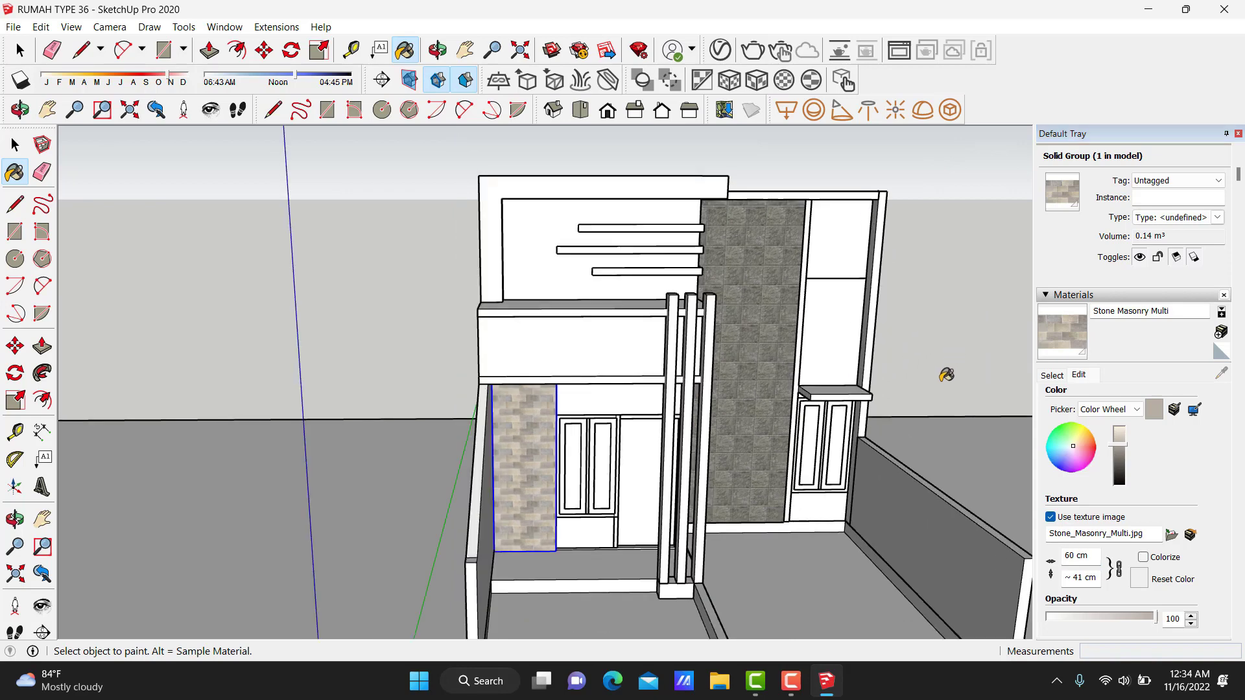
{"action": "key", "text": "space"}
{"action": "scroll", "coordinate": [960, 363], "scroll_direction": "up", "scroll_amount": 2}
{"action": "scroll", "coordinate": [978, 441], "scroll_direction": "up", "scroll_amount": 2}
Switch the Materials browser to the Colors category.
{"action": "left_click", "coordinate": [920, 369]}
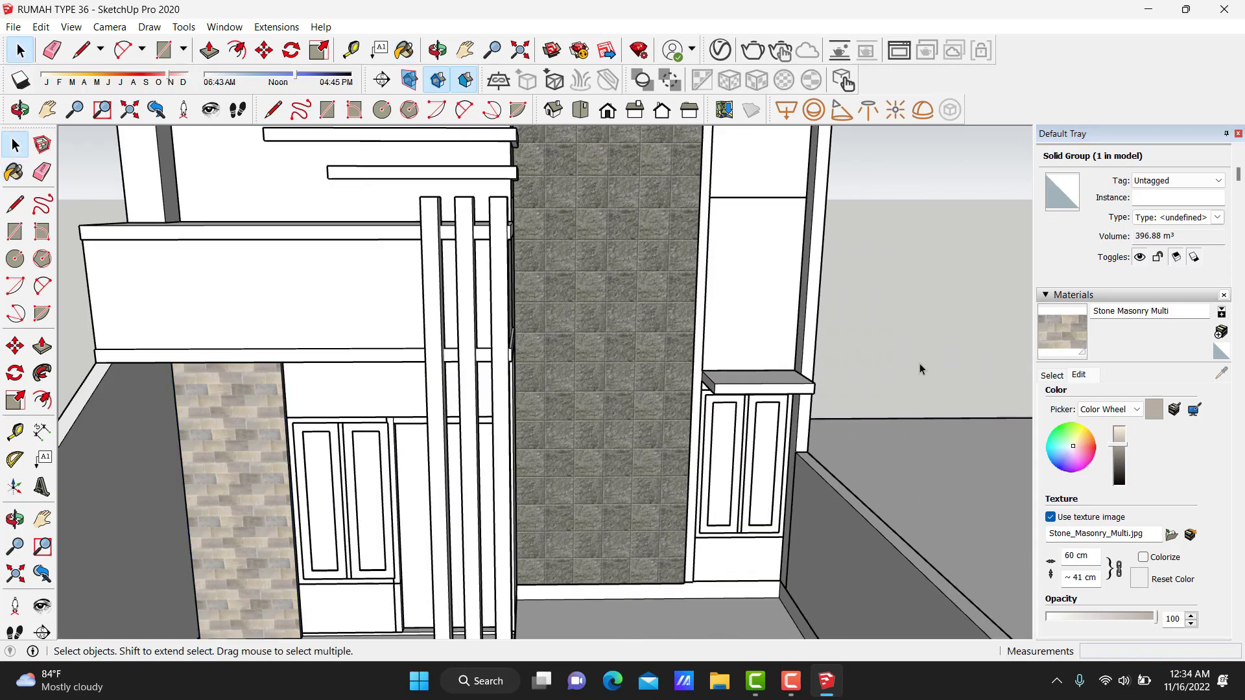
{"action": "left_click", "coordinate": [1052, 375]}
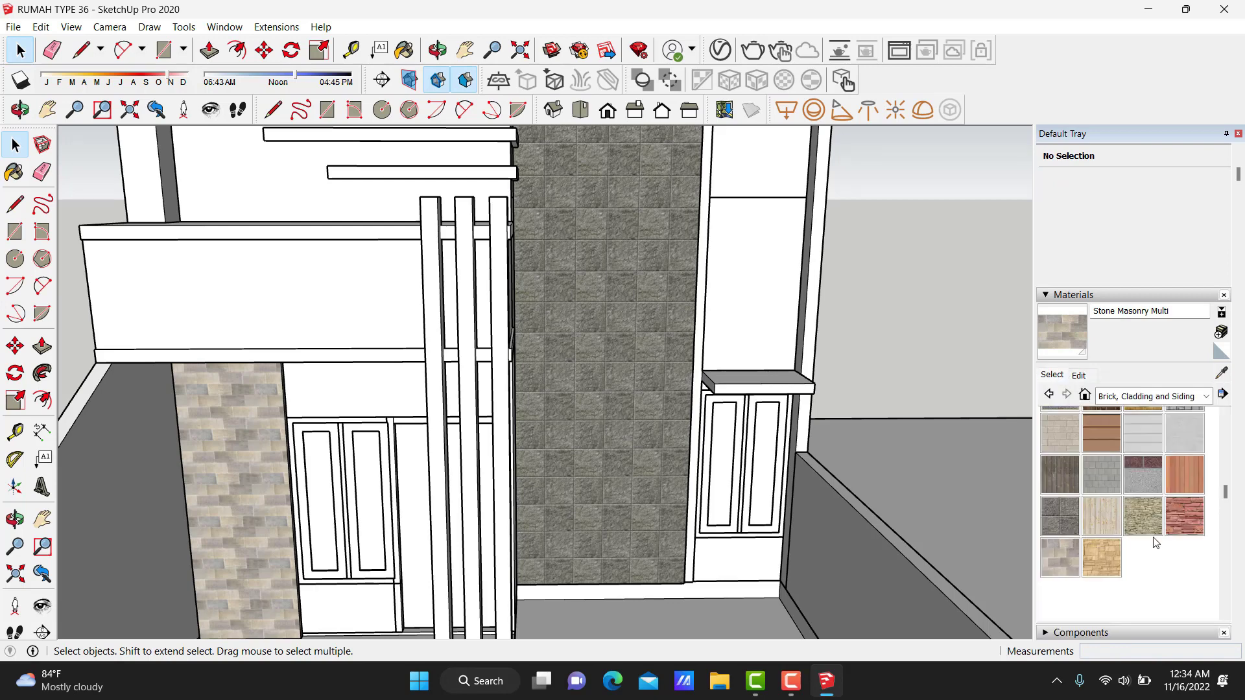
{"action": "scroll", "coordinate": [1157, 542], "scroll_direction": "up", "scroll_amount": 2}
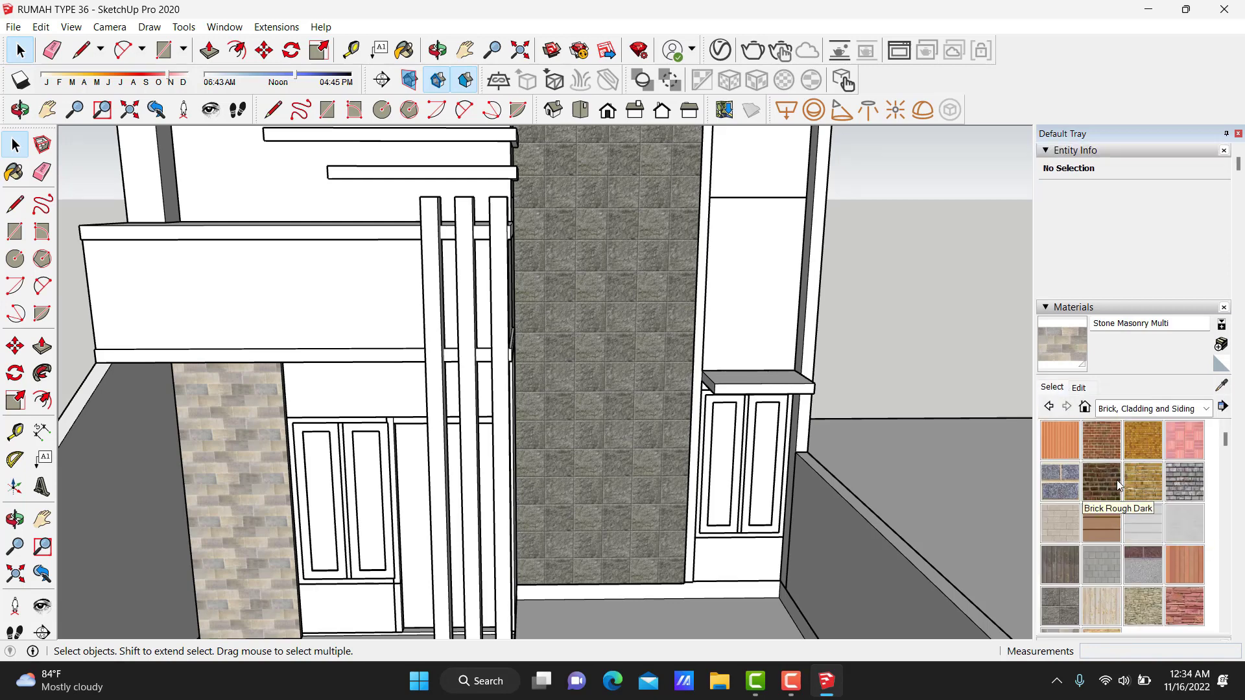
{"action": "left_click", "coordinate": [1130, 409]}
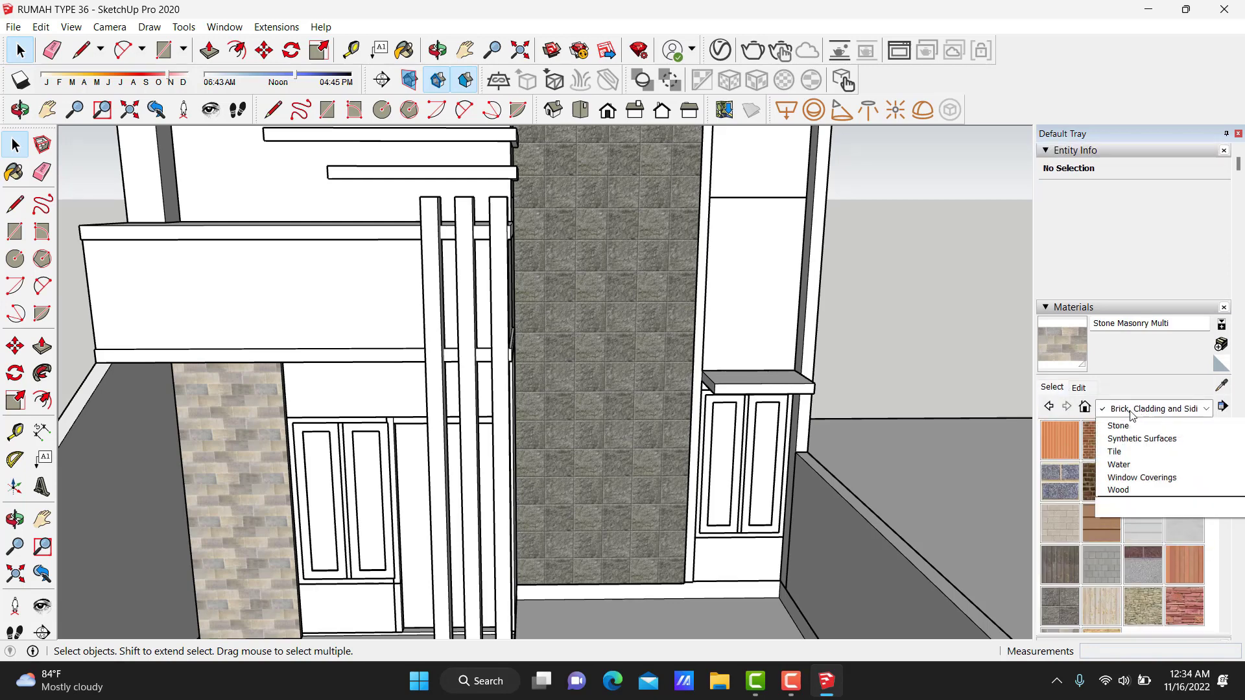
{"action": "left_click", "coordinate": [1140, 453]}
{"action": "scroll", "coordinate": [1153, 410], "scroll_direction": "down", "scroll_amount": 1}
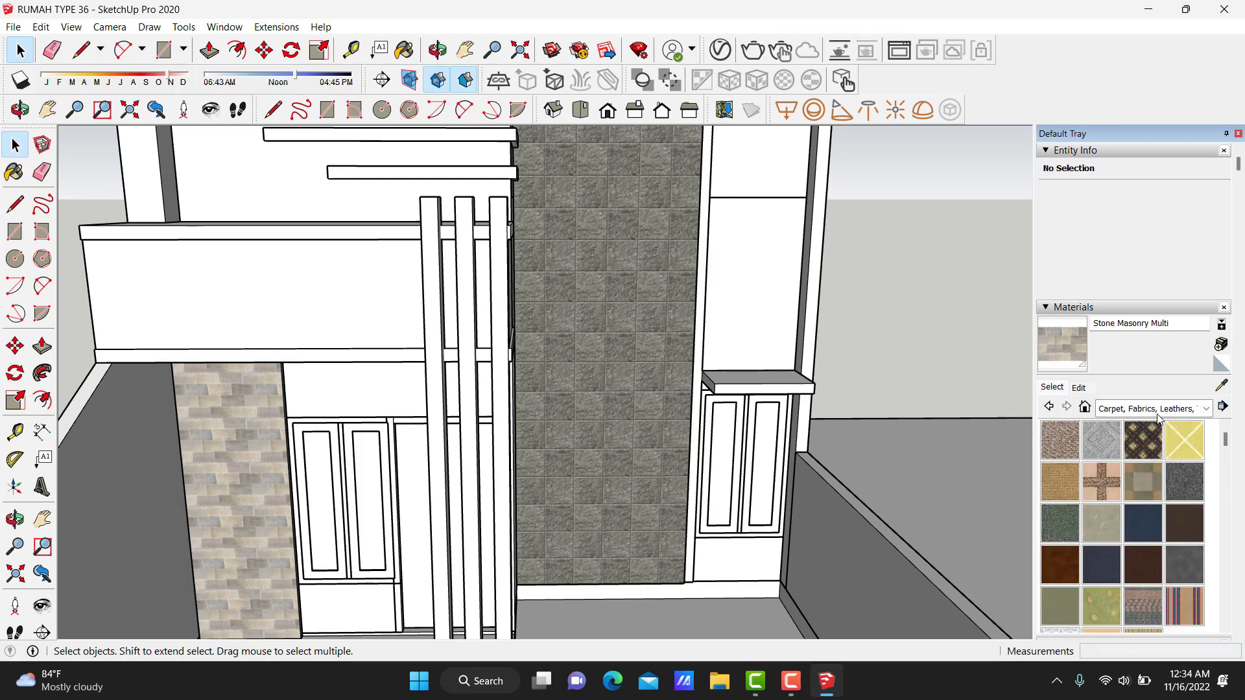
{"action": "left_click", "coordinate": [1158, 417]}
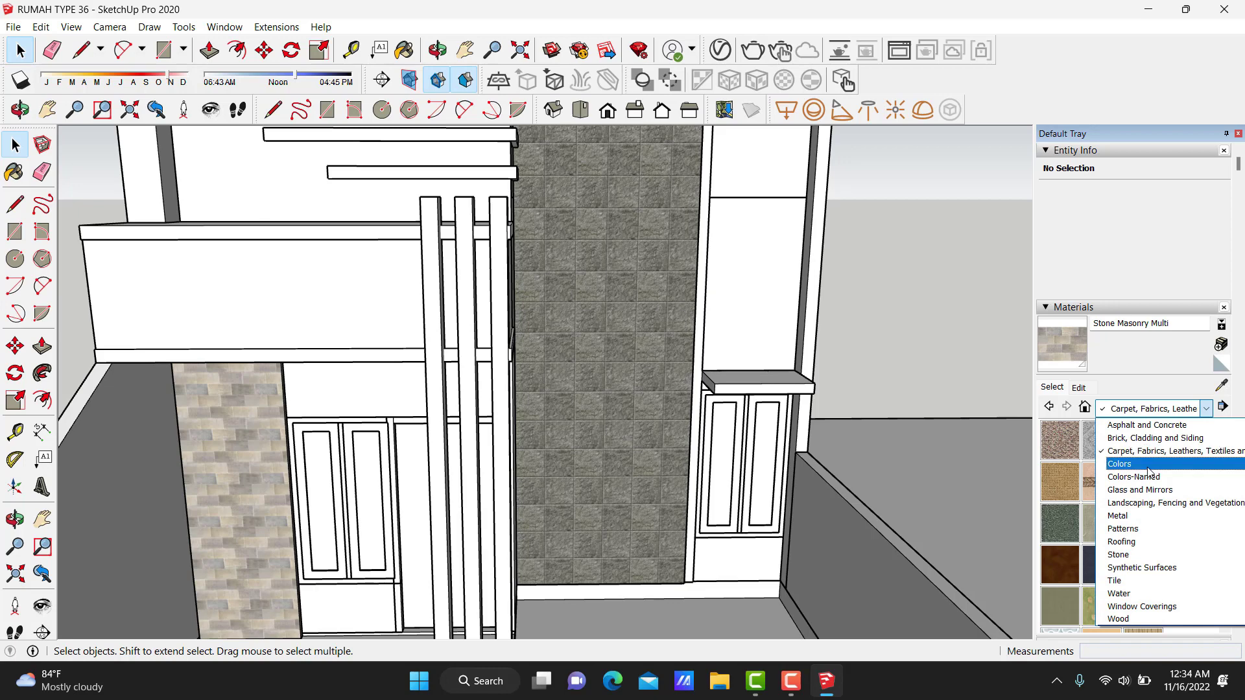
{"action": "left_click", "coordinate": [1143, 458]}
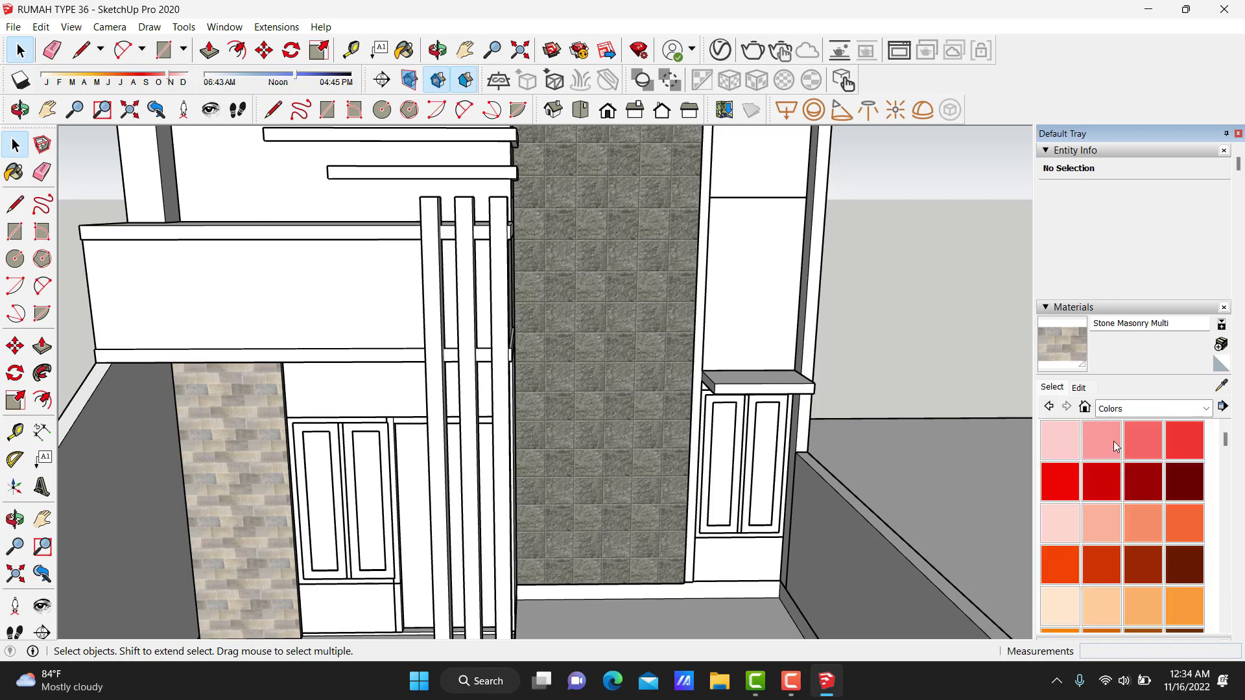
Choose dark grey Color M06 after briefly trying Color M05.
{"action": "scroll", "coordinate": [1115, 441], "scroll_direction": "down", "scroll_amount": 5}
{"action": "scroll", "coordinate": [1116, 441], "scroll_direction": "down", "scroll_amount": 5}
{"action": "scroll", "coordinate": [1118, 486], "scroll_direction": "down", "scroll_amount": 5}
{"action": "scroll", "coordinate": [1122, 526], "scroll_direction": "up", "scroll_amount": 3}
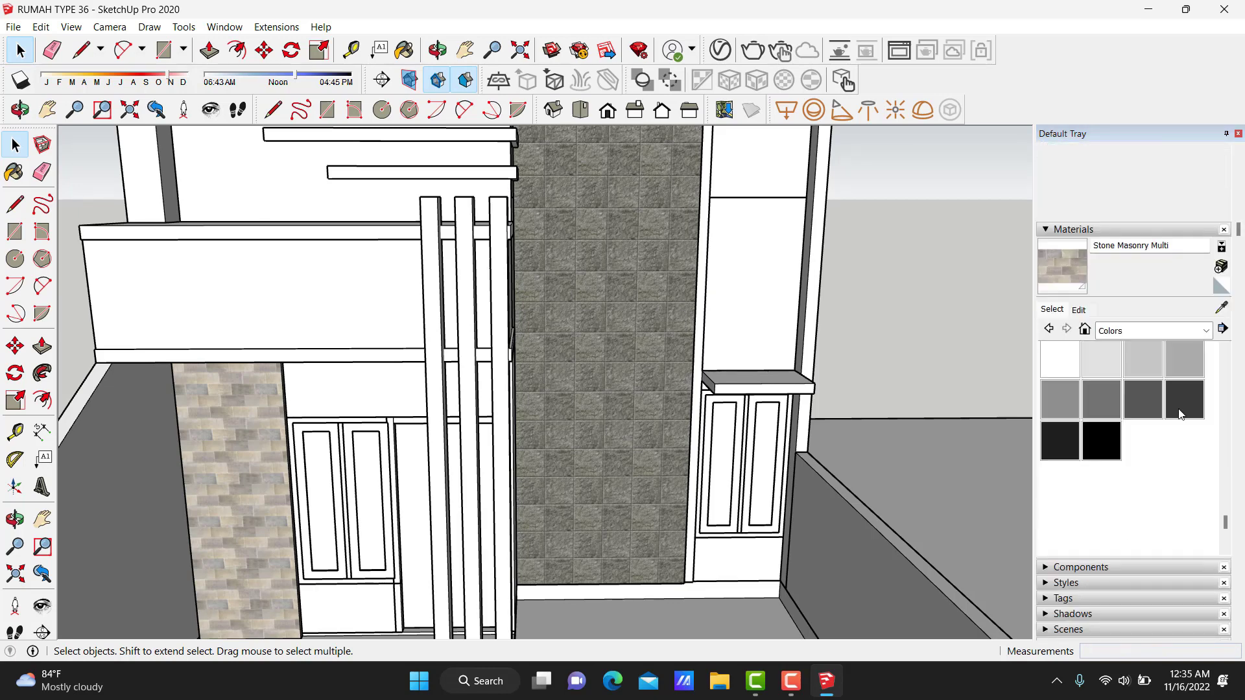
{"action": "left_click", "coordinate": [1142, 400]}
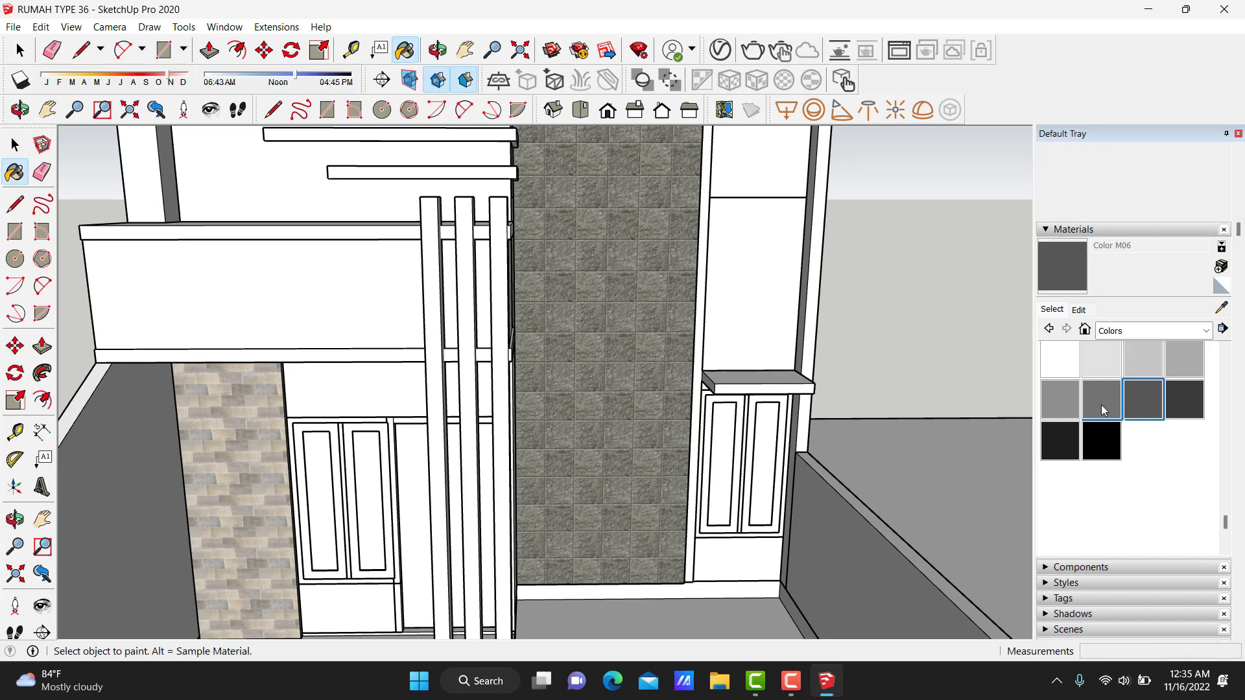
{"action": "left_click", "coordinate": [1102, 409]}
{"action": "left_click", "coordinate": [1143, 398]}
Paint the column strips, posts, canopy box, horizontal fins and top beams dark grey.
{"action": "left_click", "coordinate": [809, 316]}
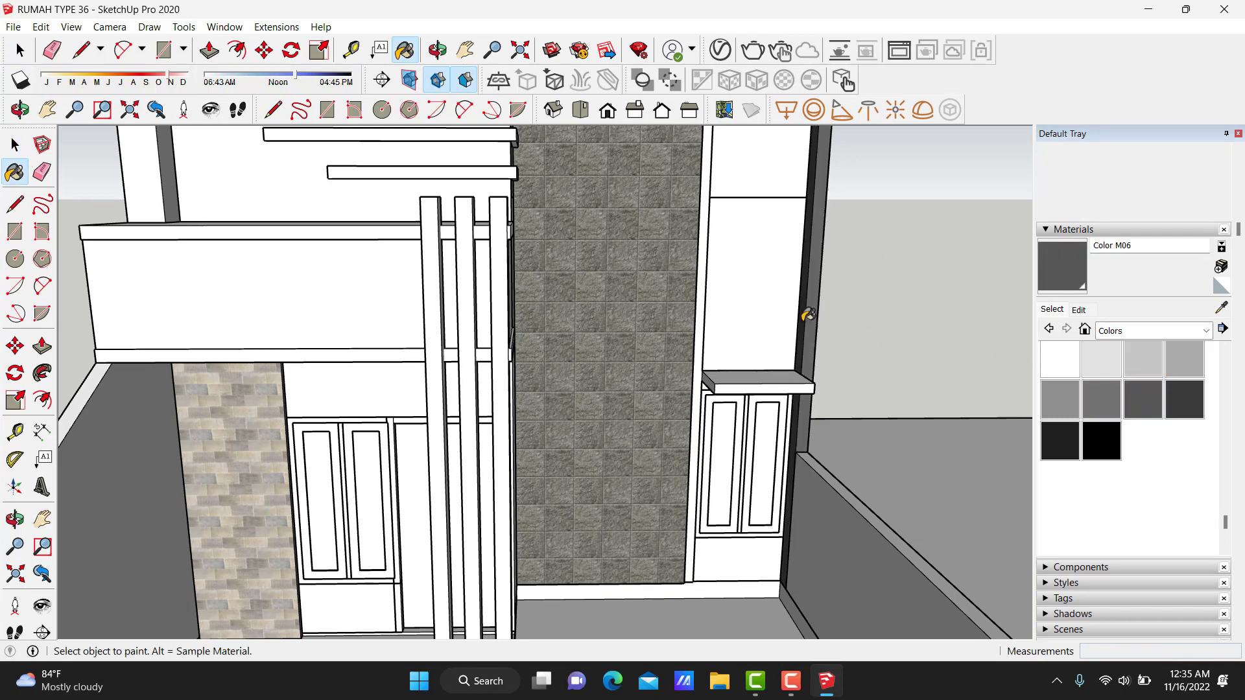
{"action": "left_click", "coordinate": [702, 323]}
{"action": "mouse_move", "coordinate": [731, 312]}
{"action": "middle_mouse_down"}
{"action": "mouse_move", "coordinate": [650, 330]}
{"action": "mouse_move", "coordinate": [454, 272]}
{"action": "middle_mouse_up"}
{"action": "left_click", "coordinate": [441, 287]}
{"action": "scroll", "coordinate": [437, 287], "scroll_direction": "up", "scroll_amount": 1}
{"action": "left_click", "coordinate": [433, 292]}
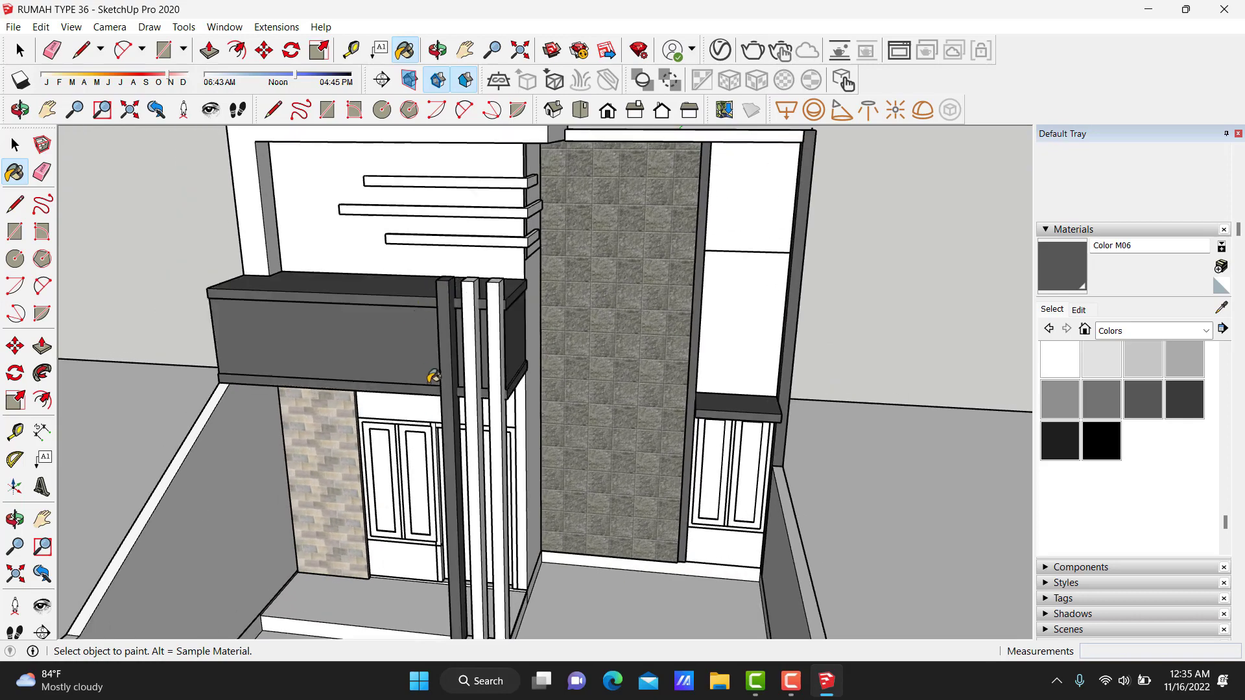
{"action": "left_click", "coordinate": [502, 295]}
{"action": "left_click", "coordinate": [489, 240]}
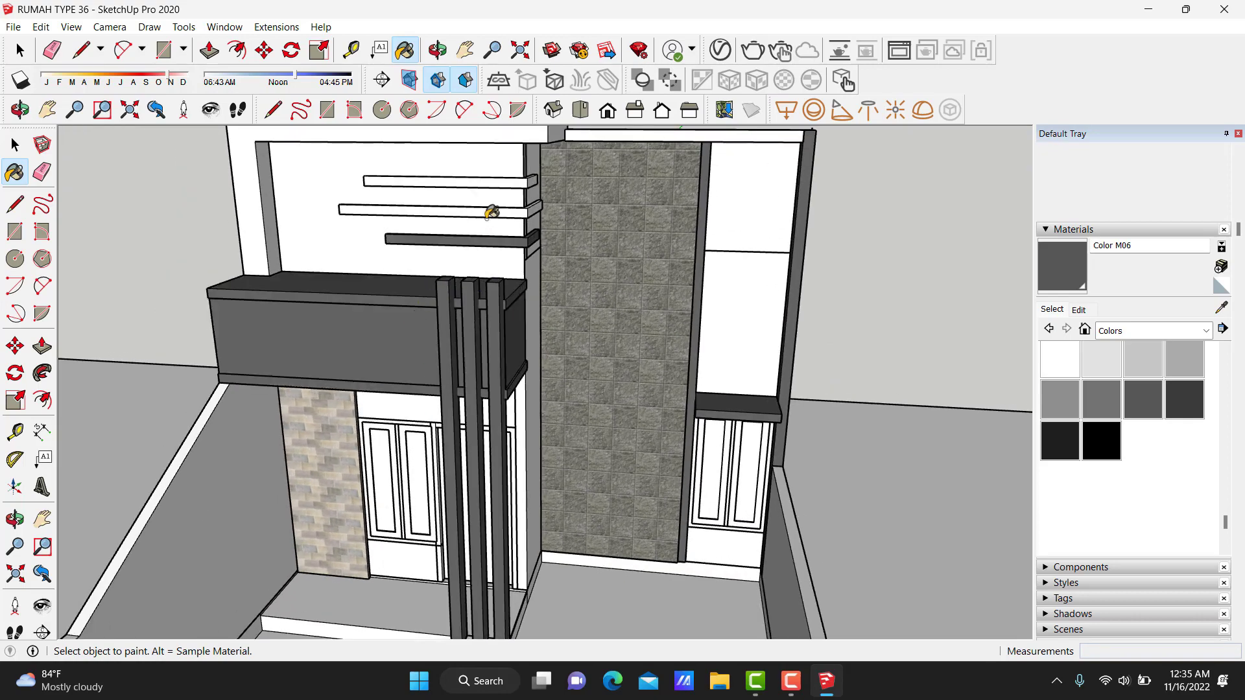
{"action": "left_click", "coordinate": [492, 209]}
{"action": "left_click", "coordinate": [497, 176]}
{"action": "left_click", "coordinate": [527, 132]}
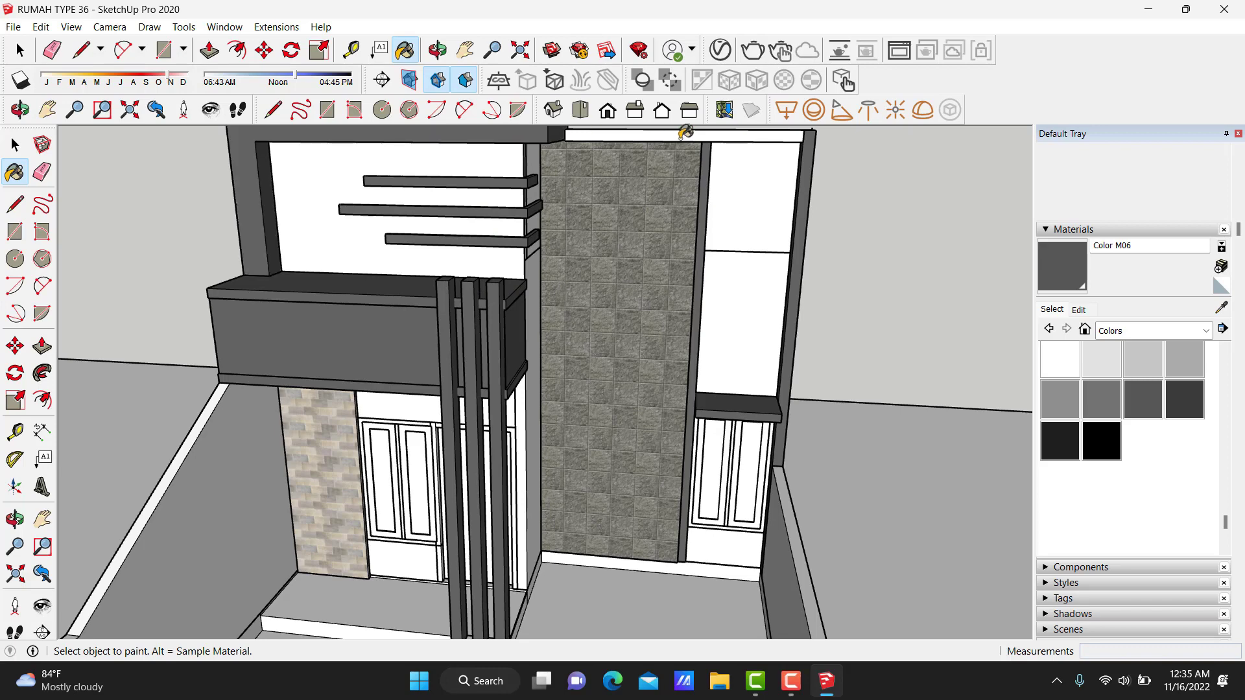
{"action": "left_click", "coordinate": [686, 133]}
Paint the boundary walls, wall top, beam top, step block and large side wall dark grey.
{"action": "left_click", "coordinate": [791, 543]}
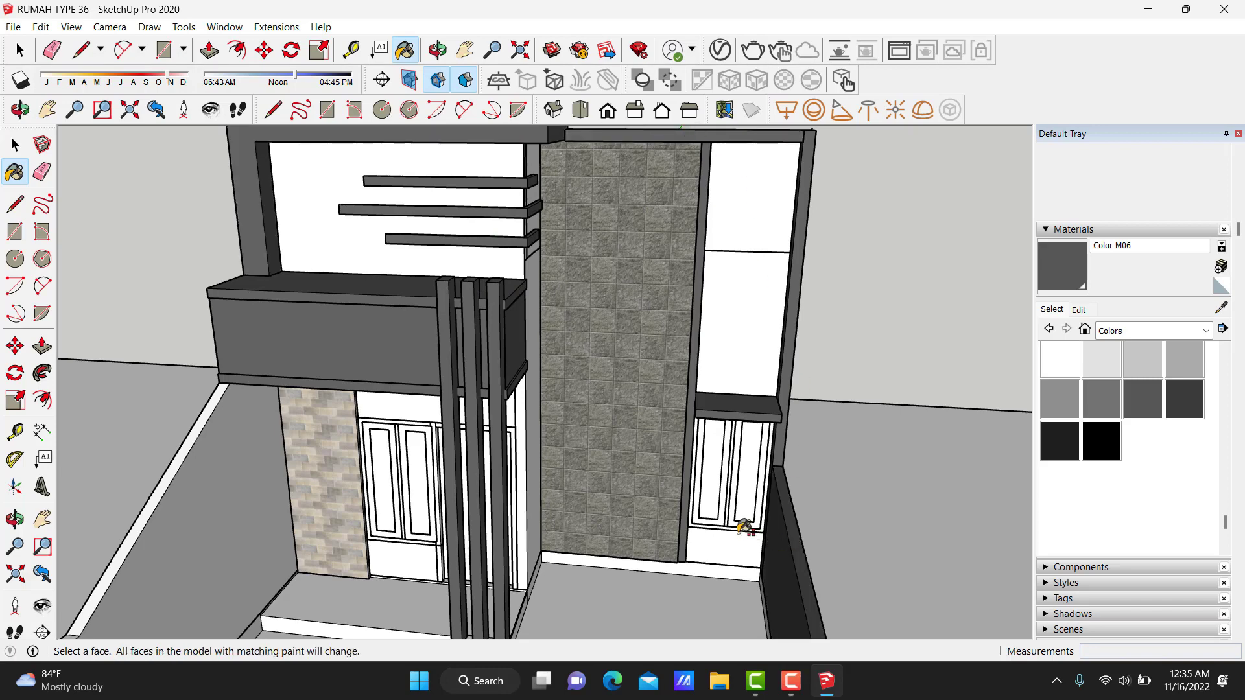
{"action": "mouse_move", "coordinate": [744, 517]}
{"action": "middle_mouse_down"}
{"action": "mouse_move", "coordinate": [398, 402]}
{"action": "mouse_move", "coordinate": [566, 450]}
{"action": "mouse_move", "coordinate": [633, 509]}
{"action": "mouse_move", "coordinate": [539, 350]}
{"action": "mouse_move", "coordinate": [591, 316]}
{"action": "middle_mouse_up"}
{"action": "left_click", "coordinate": [325, 408]}
{"action": "left_click", "coordinate": [539, 350]}
{"action": "left_click", "coordinate": [590, 316]}
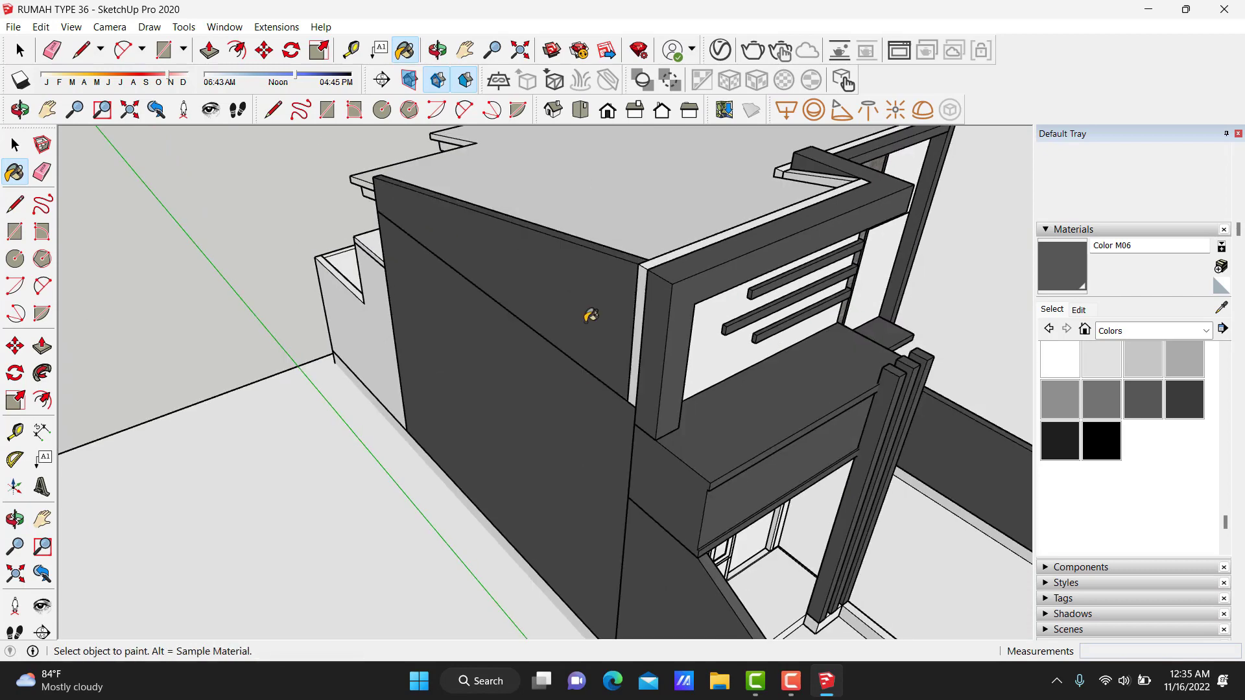
{"action": "left_click", "coordinate": [680, 245]}
{"action": "left_click", "coordinate": [382, 302]}
{"action": "middle_click_drag", "start_coordinate": [382, 302], "coordinate": [389, 234]}
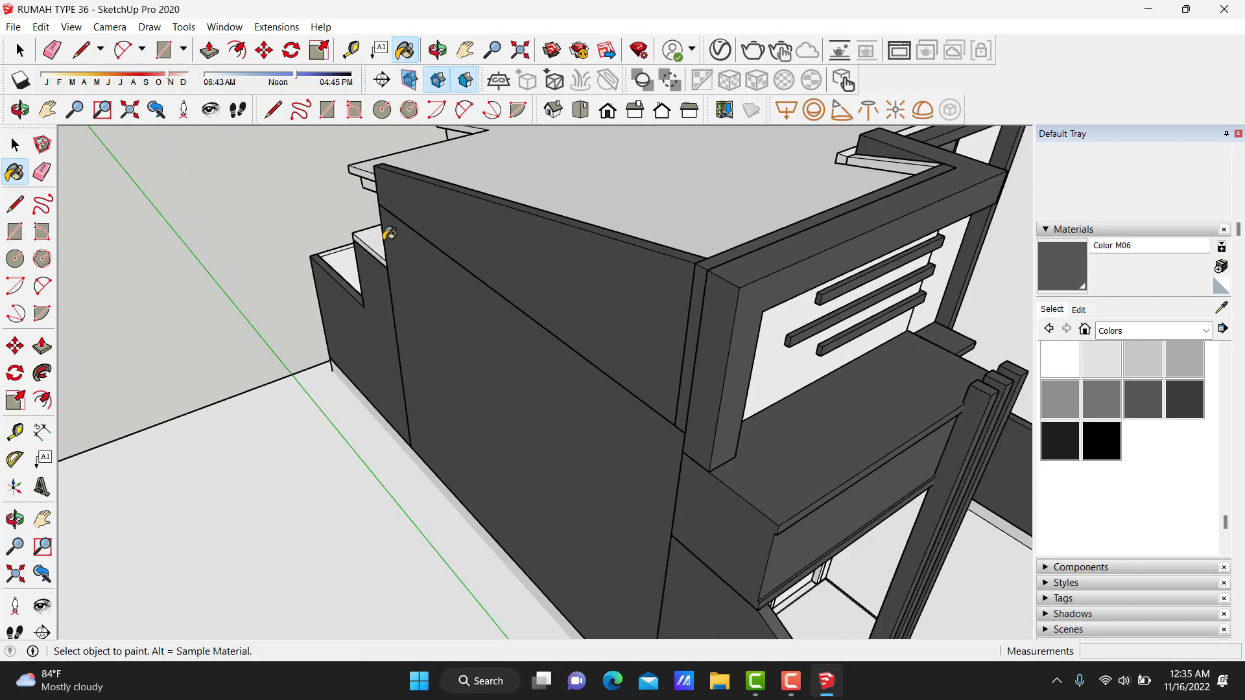
{"action": "mouse_move", "coordinate": [818, 240]}
{"action": "middle_mouse_down"}
{"action": "mouse_move", "coordinate": [834, 256]}
{"action": "mouse_move", "coordinate": [587, 251]}
{"action": "middle_mouse_up"}
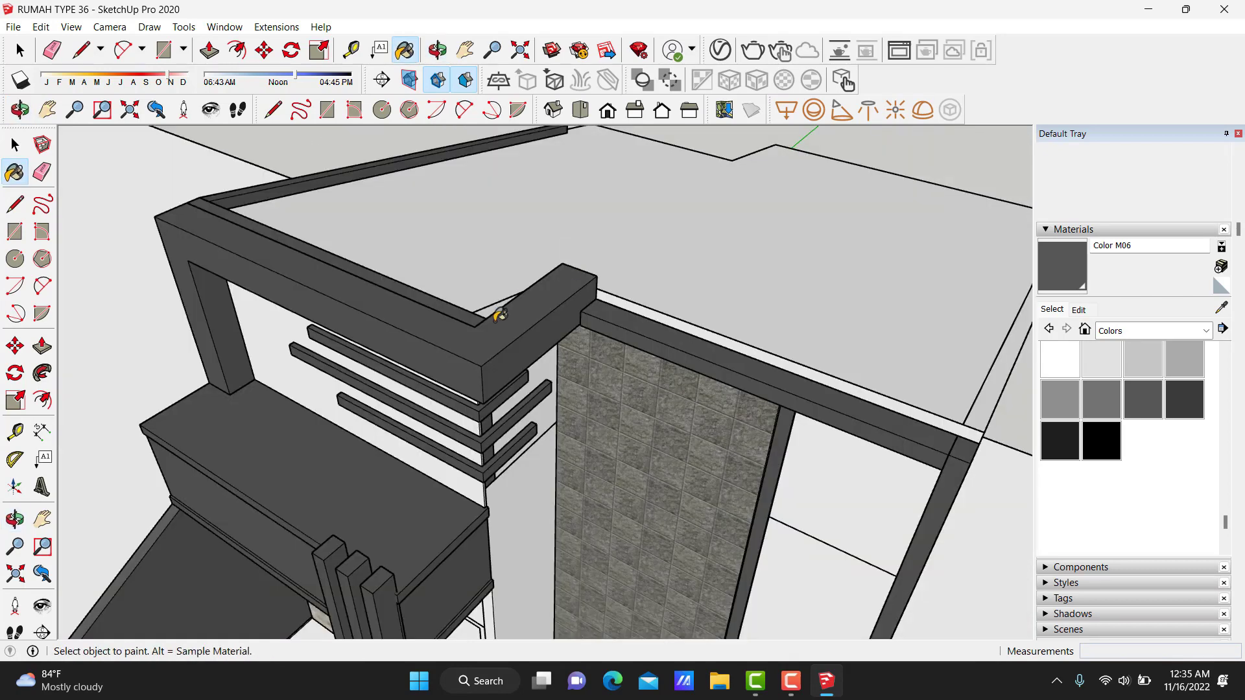
{"action": "left_click", "coordinate": [706, 324]}
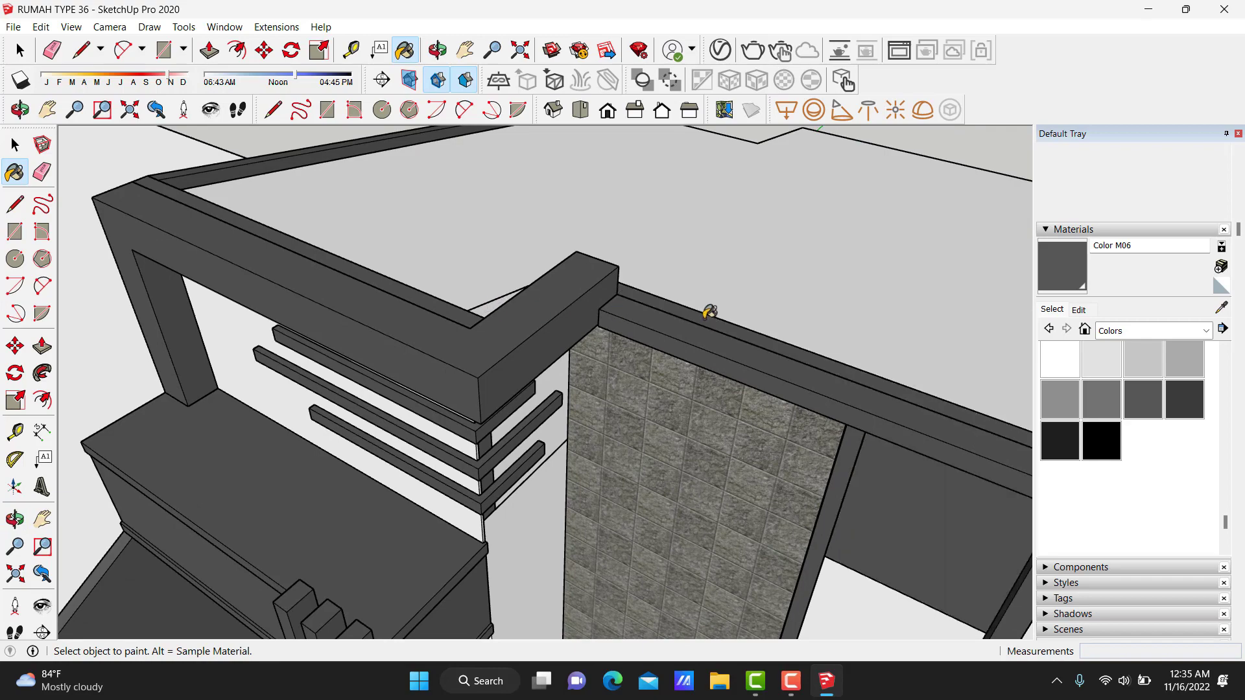
{"action": "mouse_move", "coordinate": [709, 321]}
{"action": "middle_mouse_down"}
{"action": "mouse_move", "coordinate": [853, 381]}
{"action": "mouse_move", "coordinate": [621, 265]}
{"action": "middle_mouse_up"}
{"action": "left_click", "coordinate": [748, 362]}
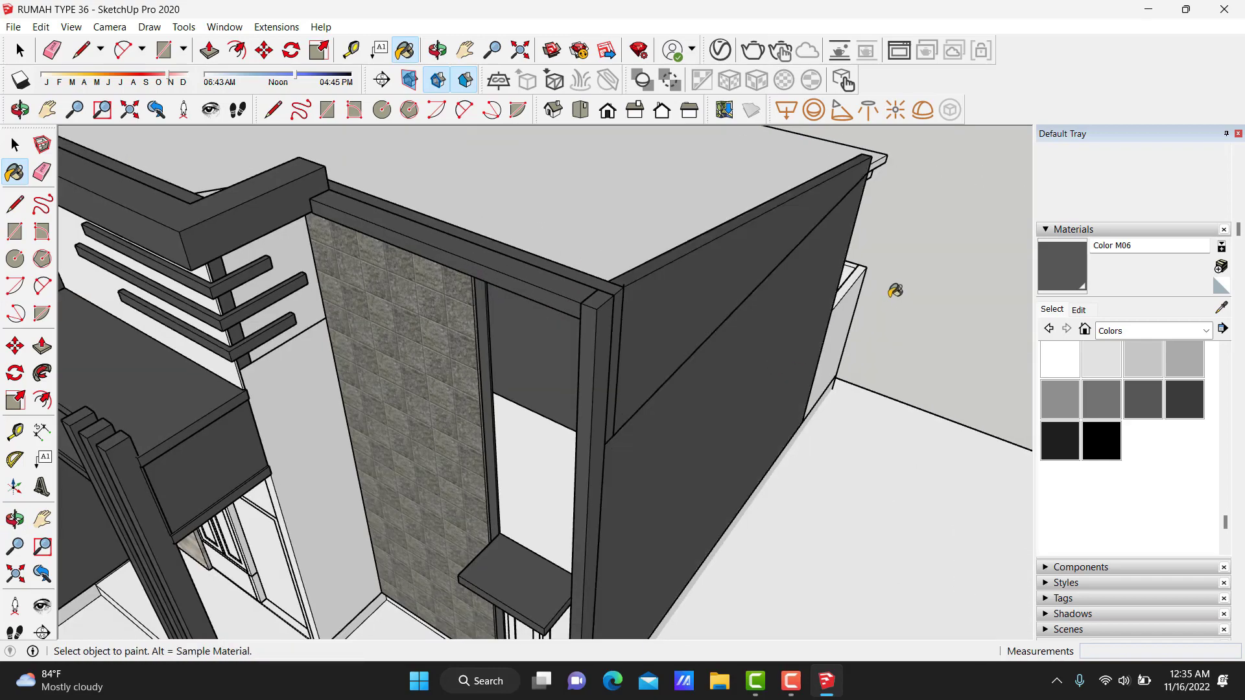
{"action": "mouse_move", "coordinate": [895, 286]}
{"action": "middle_mouse_down"}
{"action": "mouse_move", "coordinate": [862, 294]}
{"action": "mouse_move", "coordinate": [859, 266]}
{"action": "mouse_move", "coordinate": [806, 283]}
{"action": "mouse_move", "coordinate": [741, 166]}
{"action": "middle_mouse_up"}
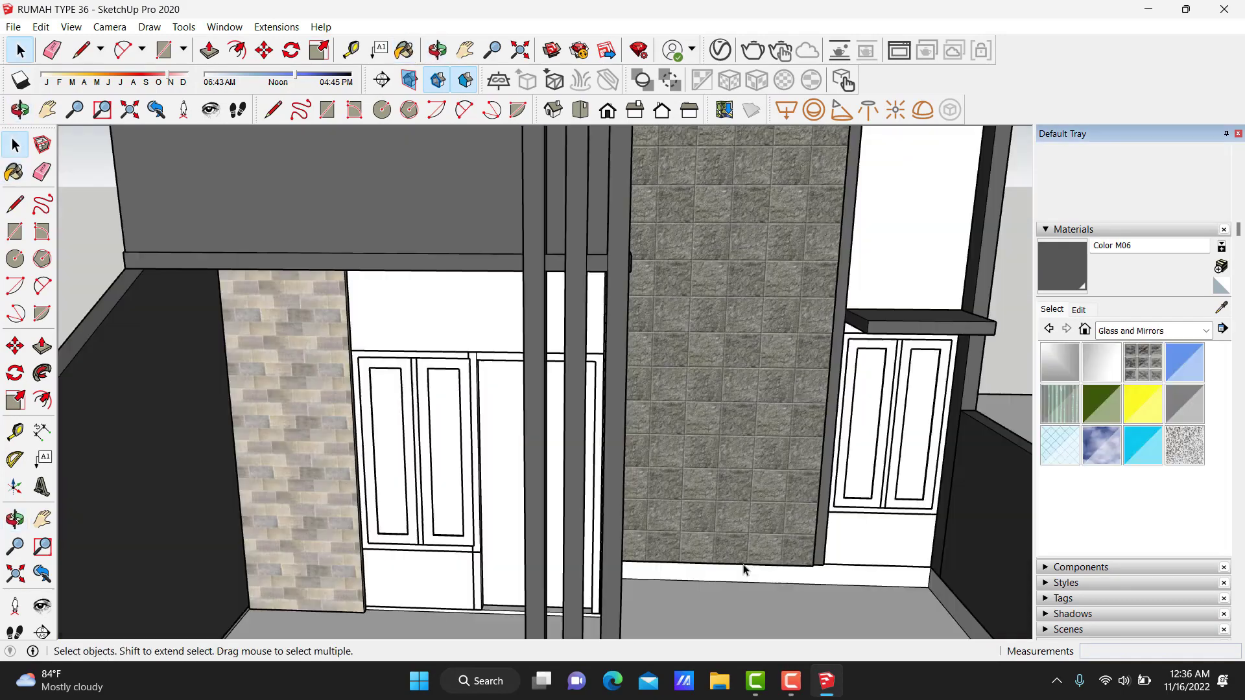
Pick Translucent Glass Gray and paint the right door's glass panel, undoing the whole-door fill.
{"action": "left_click", "coordinate": [1132, 438]}
{"action": "left_click", "coordinate": [877, 389]}
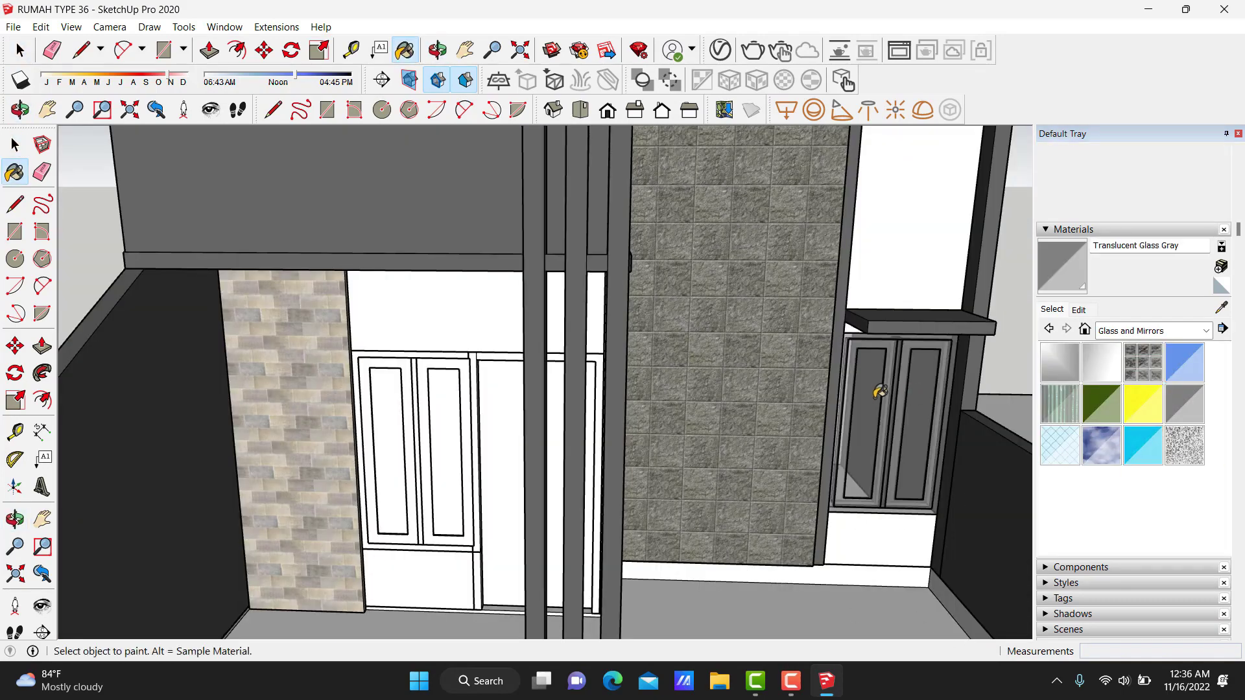
{"action": "key", "text": "ctrl+z"}
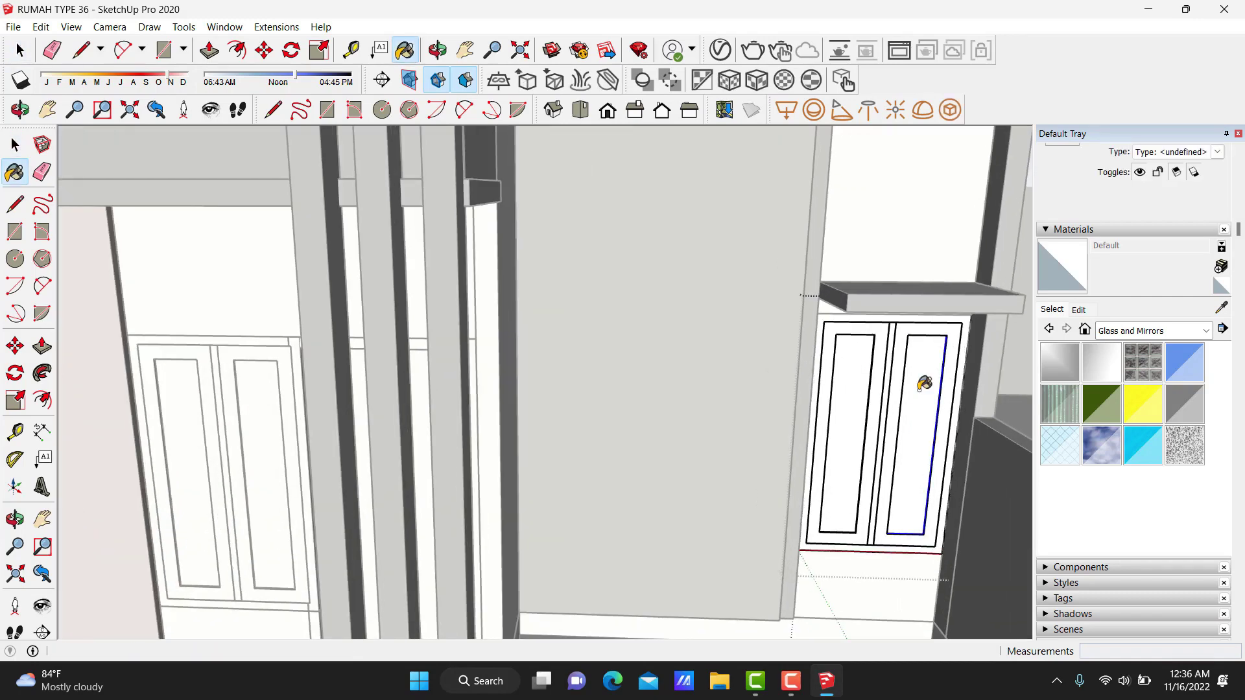
{"action": "key", "text": "space"}
{"action": "left_click", "coordinate": [924, 384]}
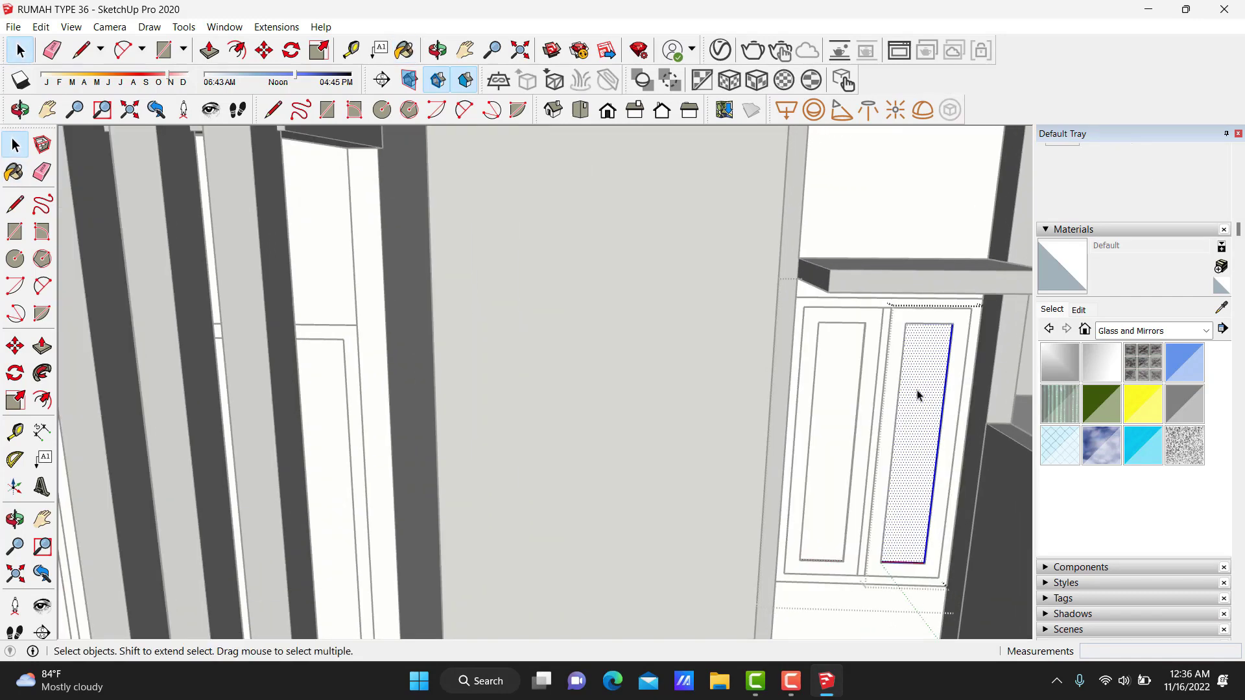
{"action": "key", "text": "b"}
{"action": "key", "text": "space"}
{"action": "key", "text": "b"}
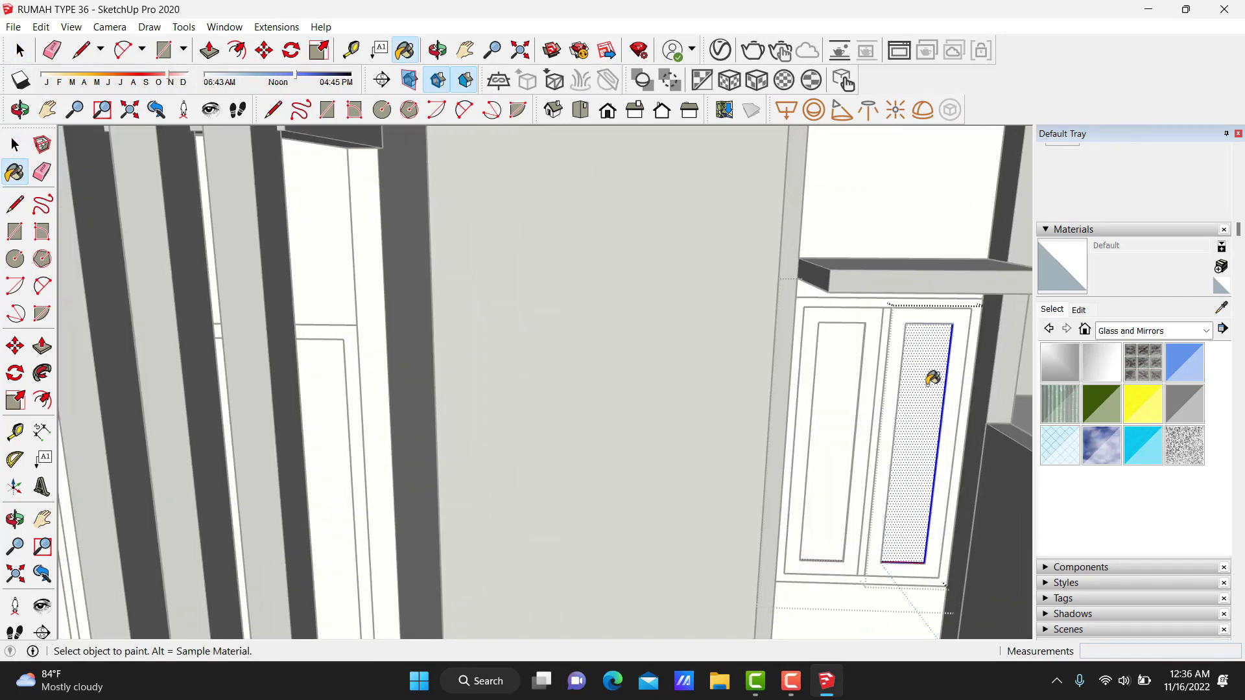
{"action": "scroll", "coordinate": [934, 379], "scroll_direction": "up", "scroll_amount": 3}
{"action": "key", "text": "space"}
{"action": "key", "text": "b"}
{"action": "left_click", "coordinate": [956, 389], "text": "alt"}
Paint both left door panels with Translucent Glass Gray.
{"action": "key", "text": "space"}
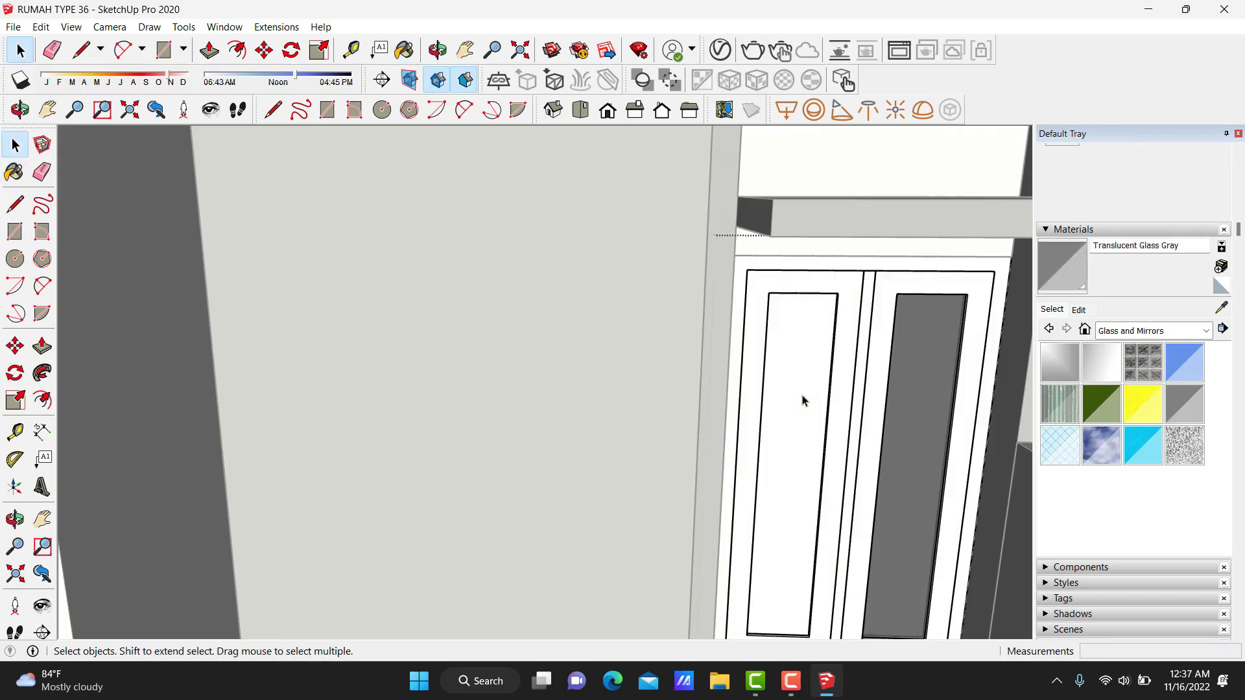
{"action": "left_click", "coordinate": [804, 398]}
{"action": "key", "text": "b"}
{"action": "scroll", "coordinate": [797, 314], "scroll_direction": "down", "scroll_amount": 3}
{"action": "middle_click_drag", "start_coordinate": [797, 314], "coordinate": [336, 402]}
{"action": "key", "text": "space"}
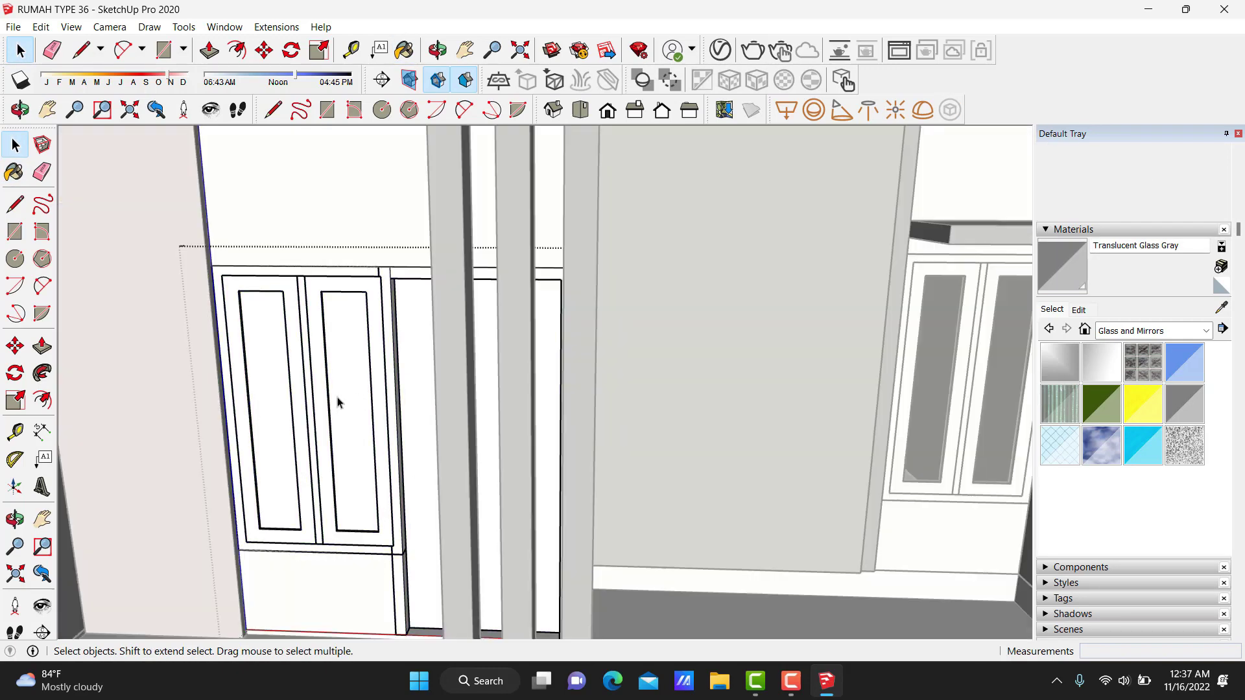
{"action": "key", "text": "b"}
{"action": "key", "text": "space"}
{"action": "left_click", "coordinate": [337, 387]}
{"action": "key", "text": "b"}
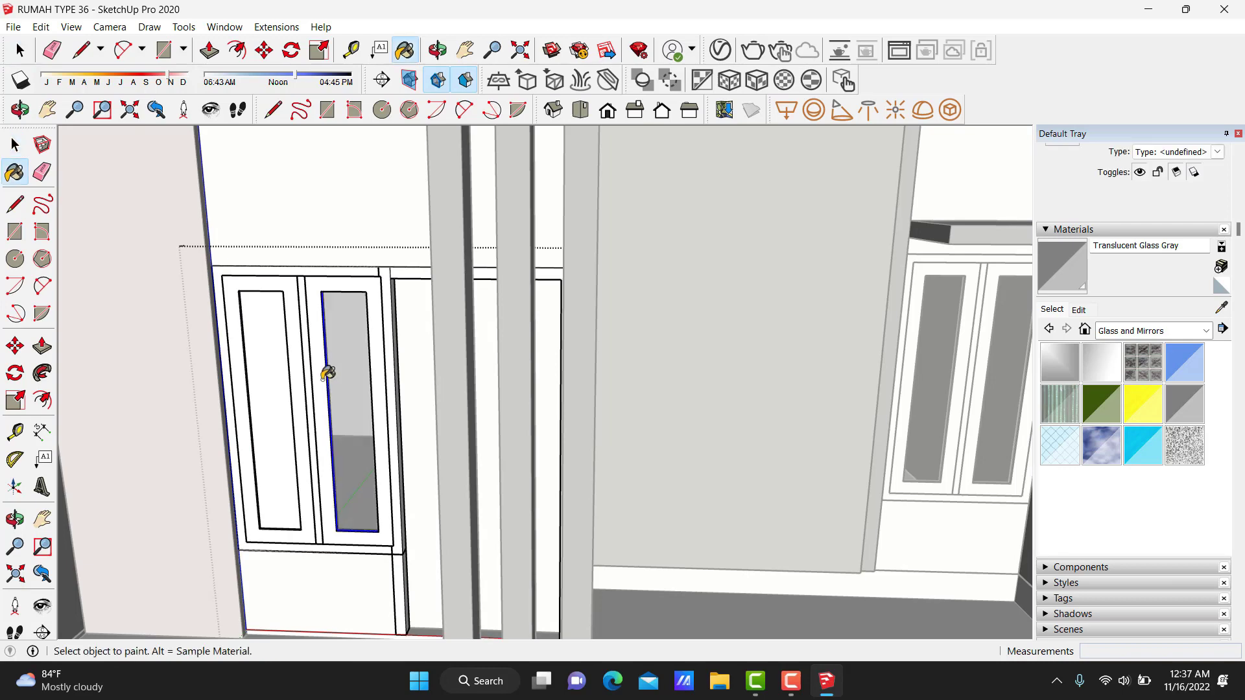
{"action": "left_click", "coordinate": [272, 408]}
{"action": "key", "text": "space"}
Orbit around to the side wall and open the side door component for editing.
{"action": "middle_click_drag", "start_coordinate": [495, 389], "coordinate": [531, 356]}
{"action": "scroll", "coordinate": [532, 351], "scroll_direction": "down", "scroll_amount": 3}
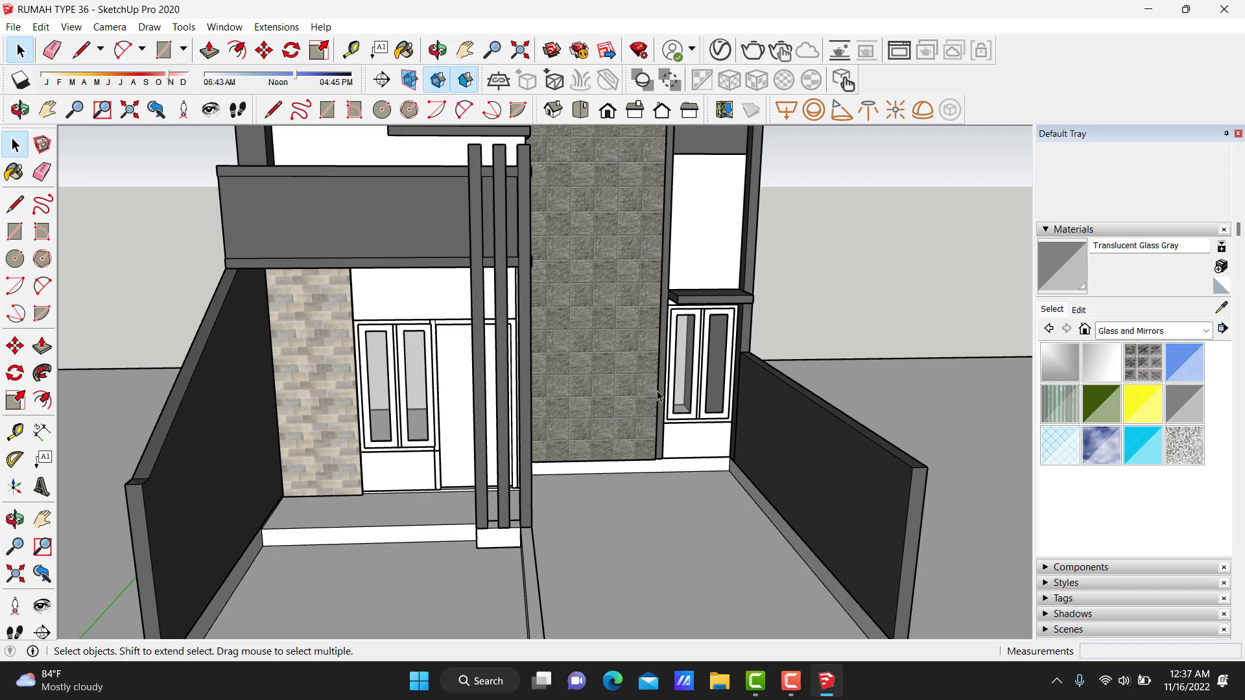
{"action": "scroll", "coordinate": [735, 372], "scroll_direction": "down", "scroll_amount": 3}
{"action": "mouse_move", "coordinate": [745, 422]}
{"action": "middle_mouse_down"}
{"action": "mouse_move", "coordinate": [445, 372]}
{"action": "mouse_move", "coordinate": [916, 262]}
{"action": "mouse_move", "coordinate": [884, 317]}
{"action": "mouse_move", "coordinate": [463, 320]}
{"action": "middle_mouse_up"}
{"action": "scroll", "coordinate": [463, 320], "scroll_direction": "up", "scroll_amount": 3}
{"action": "scroll", "coordinate": [554, 453], "scroll_direction": "up", "scroll_amount": 2}
{"action": "key", "text": "b"}
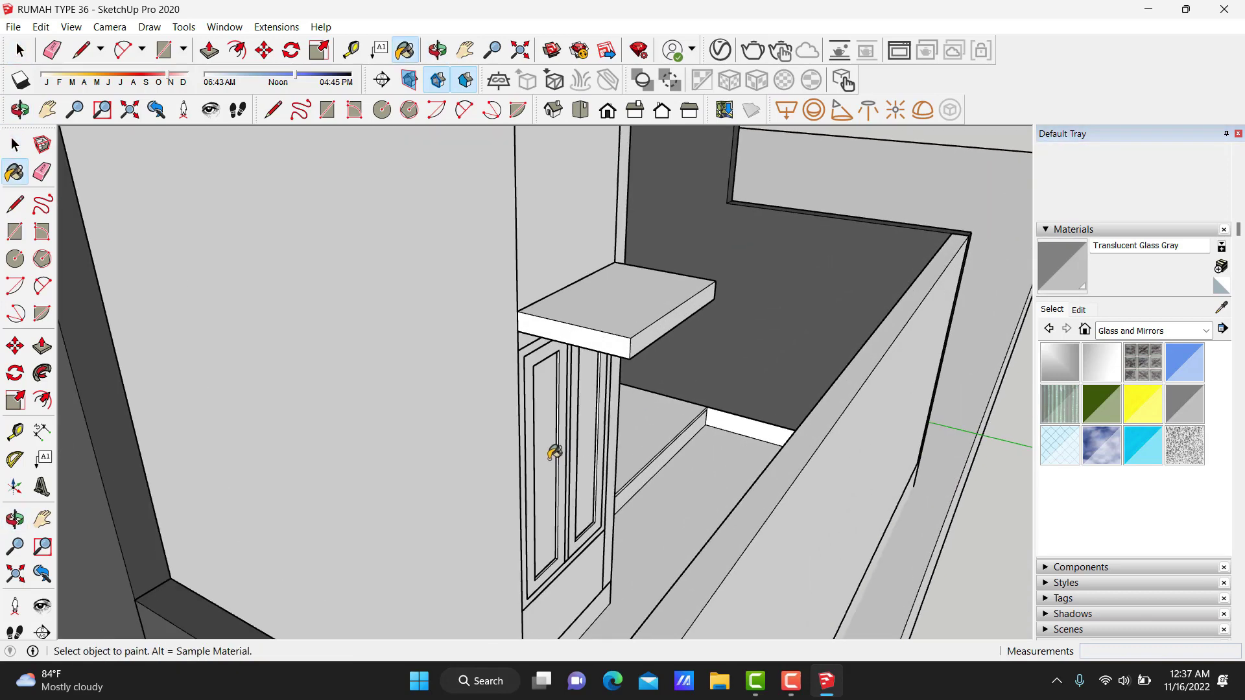
{"action": "key", "text": "space"}
{"action": "double_click", "coordinate": [551, 450]}
Paint the side door's panel with Translucent Glass Gray.
{"action": "key", "text": "b"}
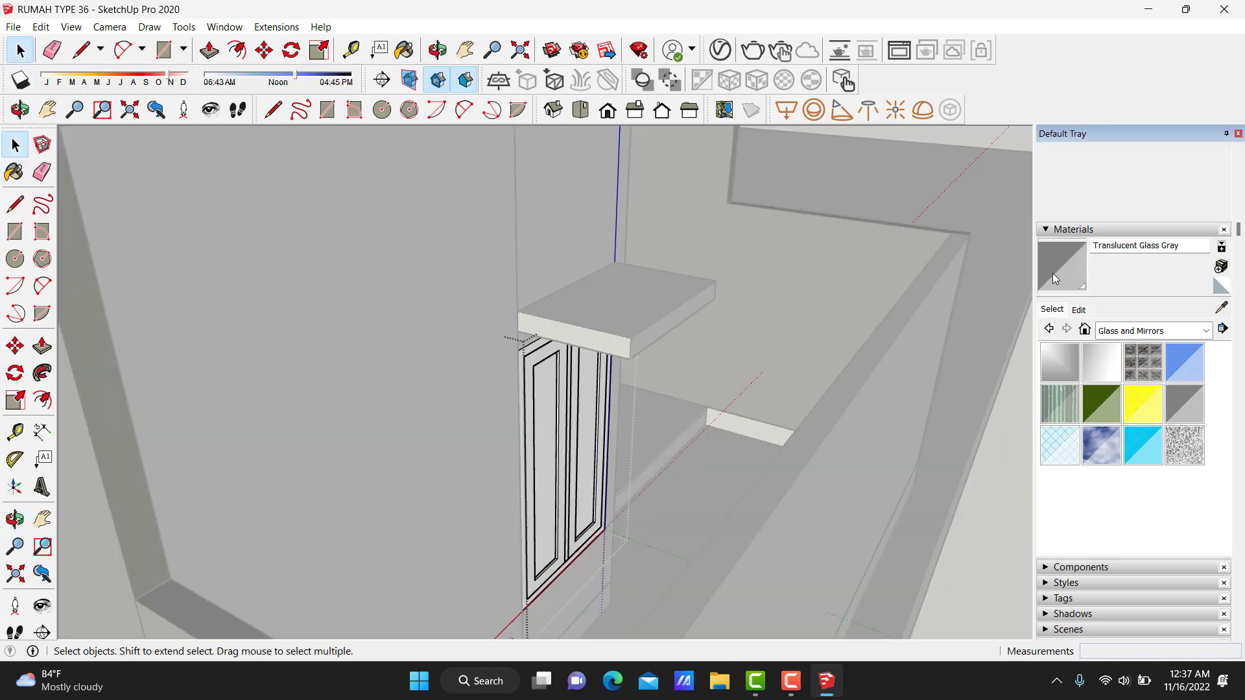
{"action": "scroll", "coordinate": [592, 378], "scroll_direction": "up", "scroll_amount": 2}
{"action": "mouse_move", "coordinate": [592, 378]}
{"action": "middle_mouse_down"}
{"action": "mouse_move", "coordinate": [781, 363]}
{"action": "mouse_move", "coordinate": [500, 292]}
{"action": "middle_mouse_up"}
{"action": "key", "text": "space"}
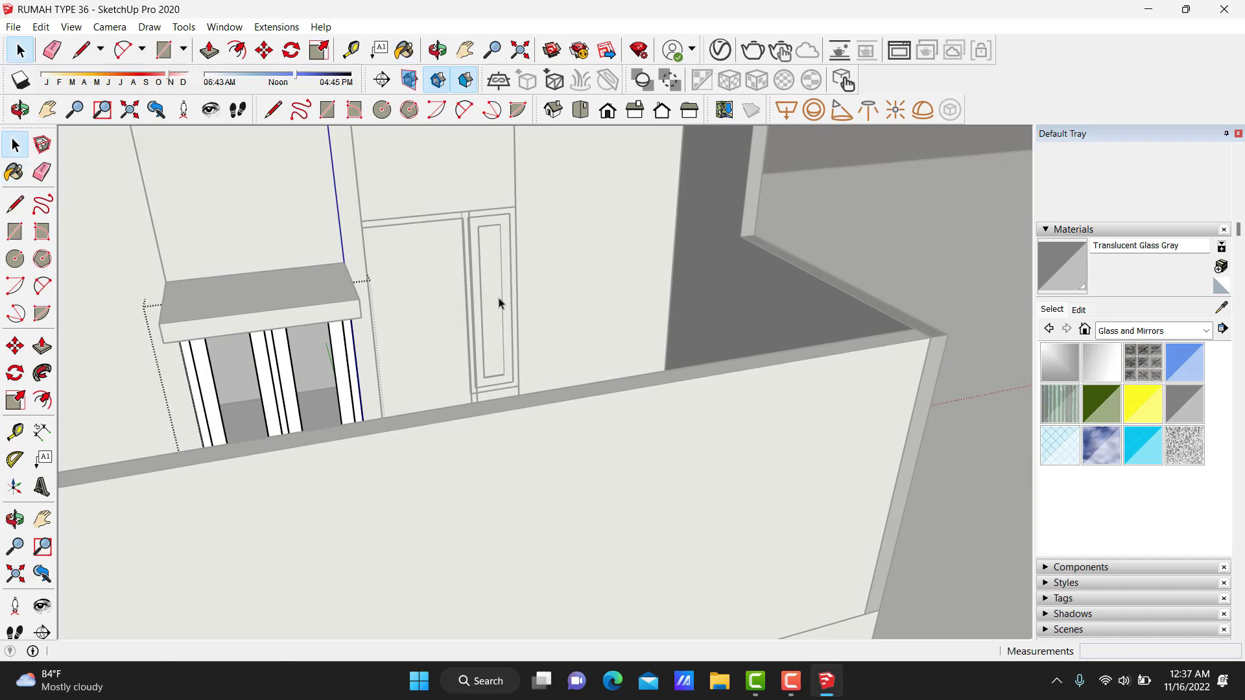
{"action": "key", "text": "b"}
{"action": "scroll", "coordinate": [495, 263], "scroll_direction": "up", "scroll_amount": 1}
{"action": "scroll", "coordinate": [495, 263], "scroll_direction": "up", "scroll_amount": 1}
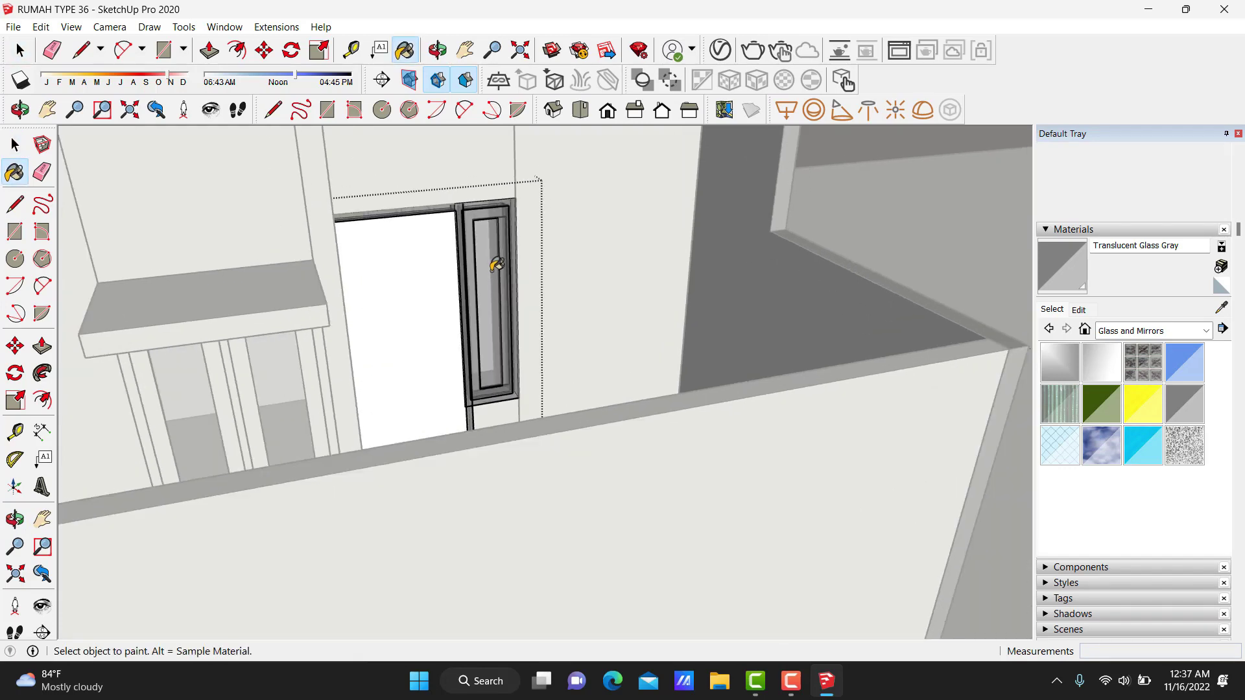
{"action": "key", "text": "space"}
{"action": "key", "text": "b"}
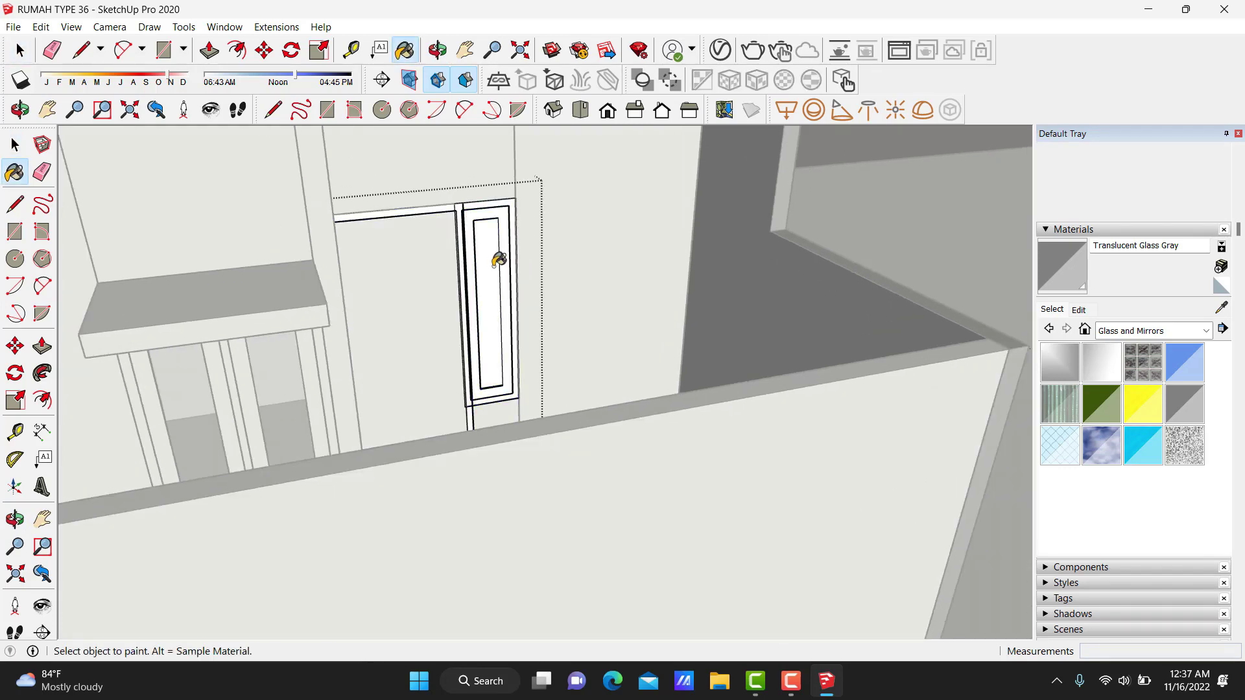
{"action": "left_click", "coordinate": [494, 263]}
{"action": "scroll", "coordinate": [578, 283], "scroll_direction": "down", "scroll_amount": 3}
{"action": "scroll", "coordinate": [578, 282], "scroll_direction": "down", "scroll_amount": 2}
{"action": "key", "text": "space"}
{"action": "mouse_move", "coordinate": [676, 345]}
{"action": "middle_mouse_down"}
{"action": "mouse_move", "coordinate": [770, 417]}
{"action": "mouse_move", "coordinate": [409, 195]}
{"action": "mouse_move", "coordinate": [815, 308]}
{"action": "mouse_move", "coordinate": [662, 312]}
{"action": "middle_mouse_up"}
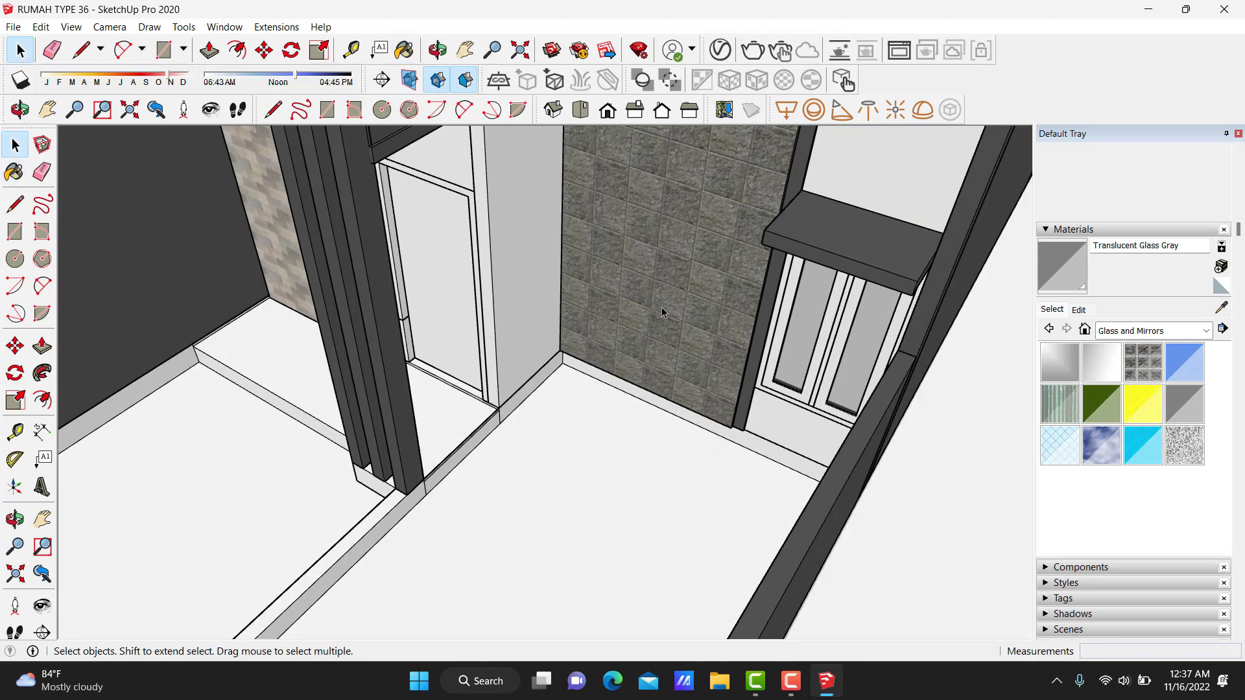
Paint the left yard floor with Grass Dark Green from the Landscaping collection.
{"action": "left_click", "coordinate": [1134, 332]}
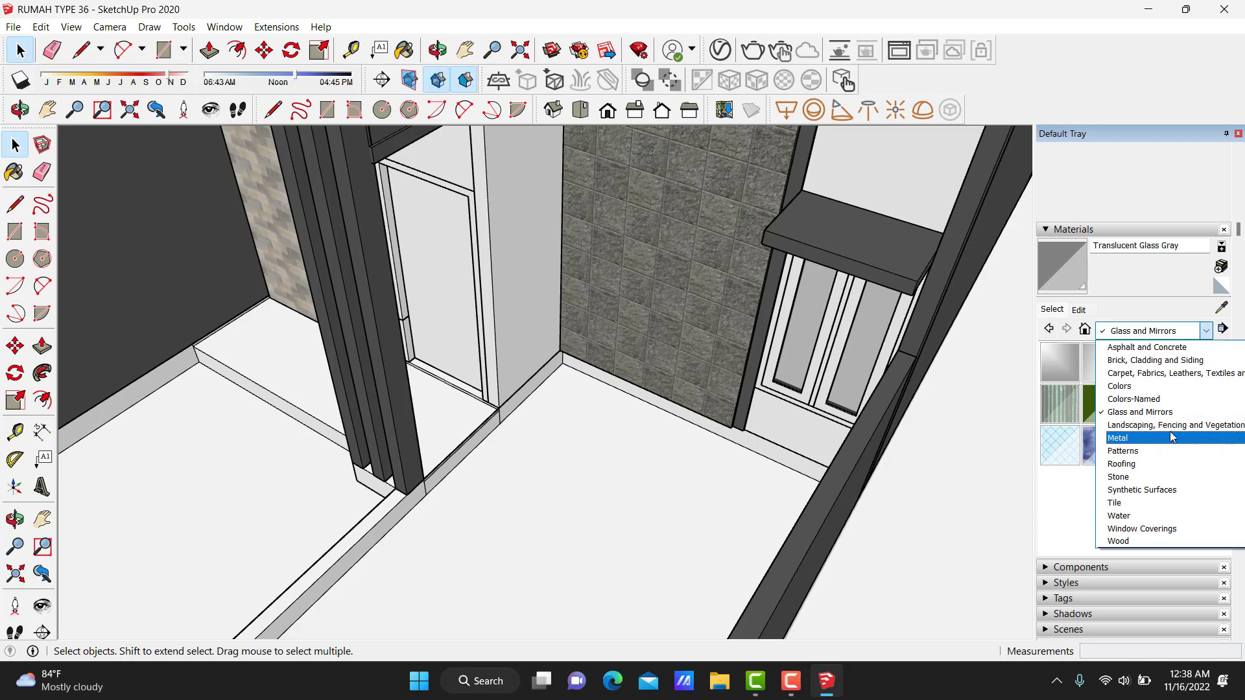
{"action": "left_click", "coordinate": [1161, 425]}
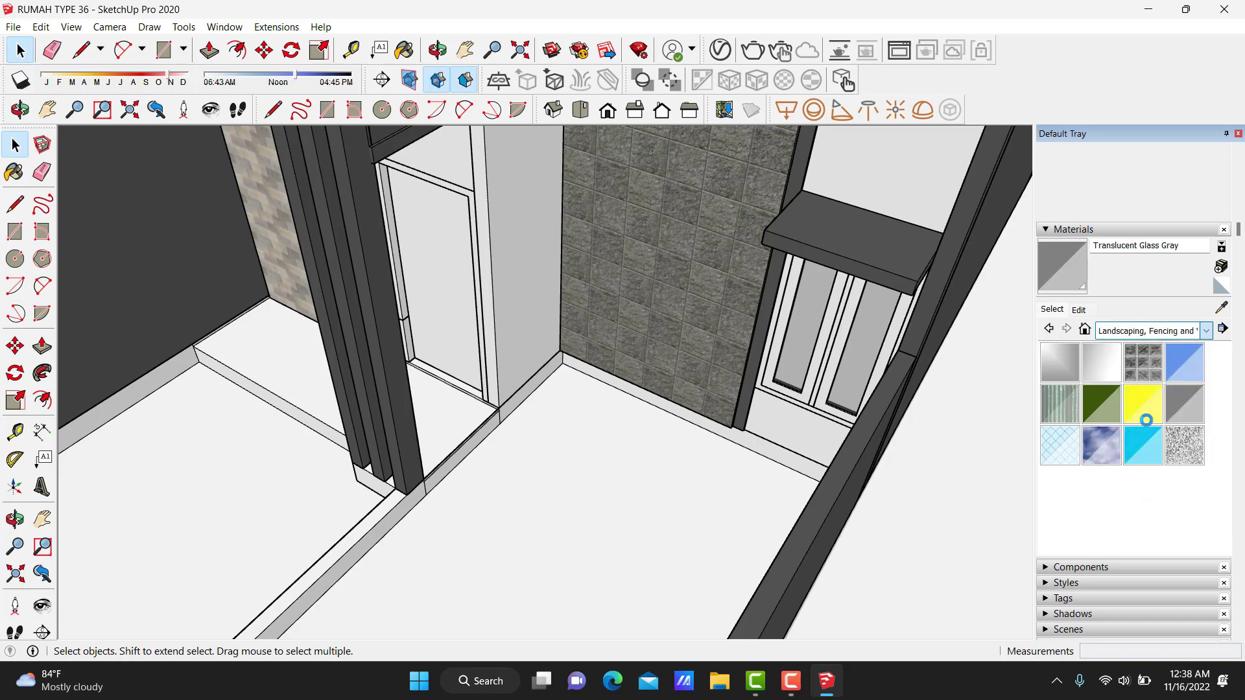
{"action": "left_click", "coordinate": [1185, 445]}
{"action": "scroll", "coordinate": [509, 411], "scroll_direction": "down", "scroll_amount": 5}
{"action": "left_click", "coordinate": [517, 405]}
{"action": "key", "text": "ctrl+z"}
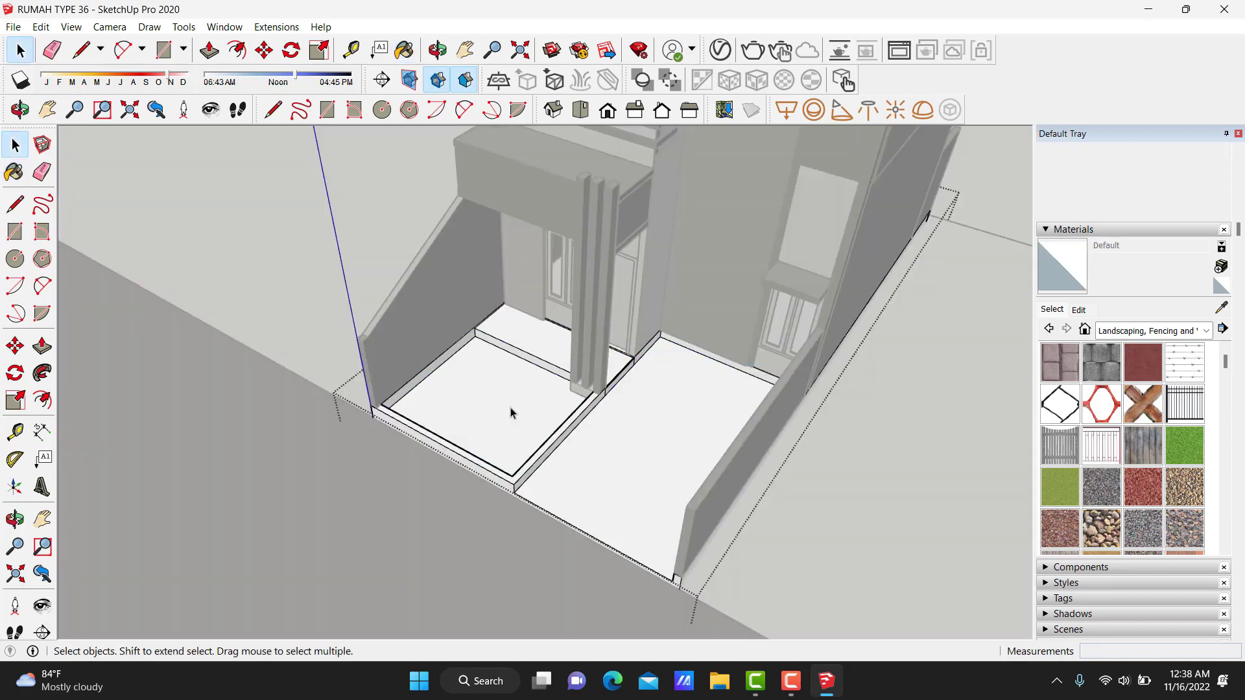
{"action": "key", "text": "ctrl+y"}
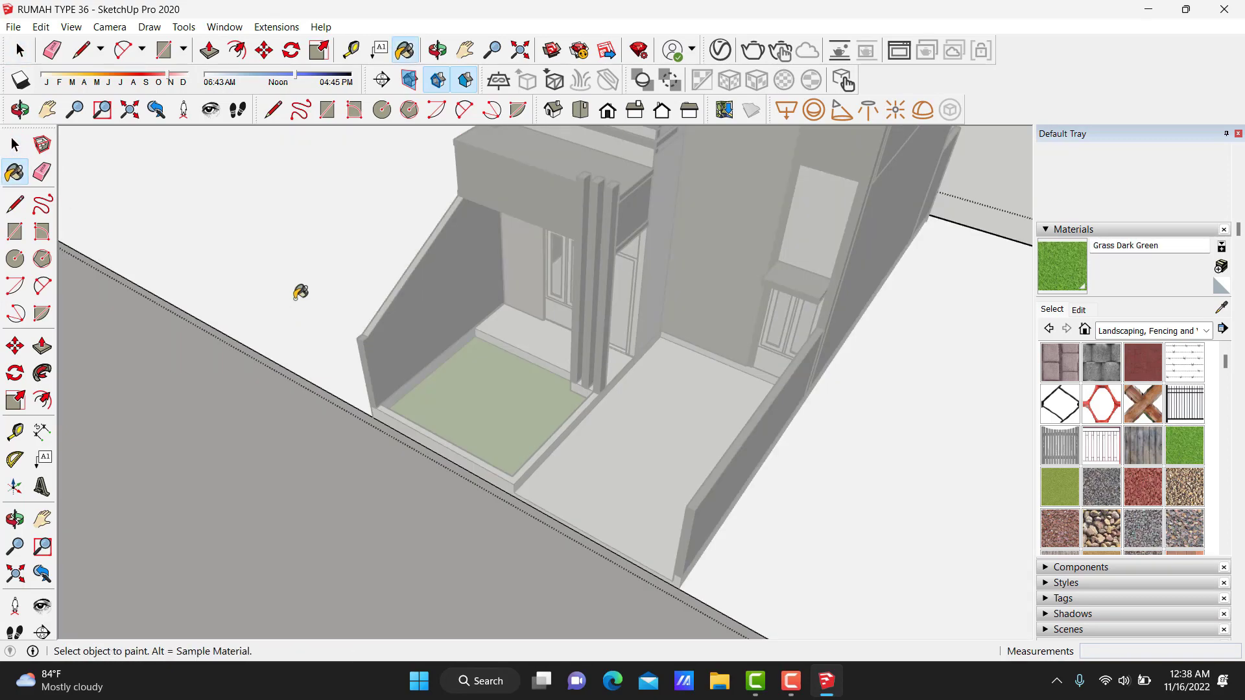
Draw a 50-wide strip rectangle along the grass's back edge.
{"action": "middle_click_drag", "start_coordinate": [297, 289], "coordinate": [711, 259]}
{"action": "scroll", "coordinate": [711, 260], "scroll_direction": "up", "scroll_amount": 5}
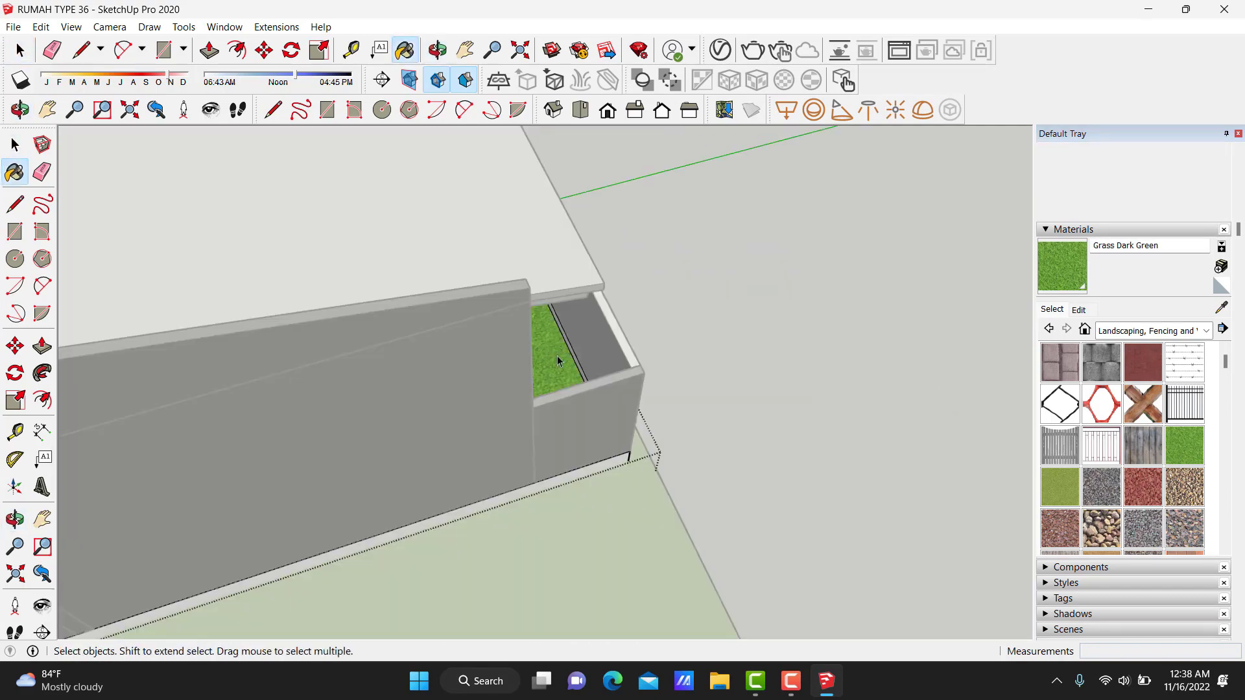
{"action": "scroll", "coordinate": [571, 377], "scroll_direction": "down", "scroll_amount": 8}
{"action": "middle_click_drag", "start_coordinate": [422, 363], "coordinate": [575, 456]}
{"action": "scroll", "coordinate": [519, 402], "scroll_direction": "up", "scroll_amount": 3}
{"action": "scroll", "coordinate": [467, 305], "scroll_direction": "up", "scroll_amount": 3}
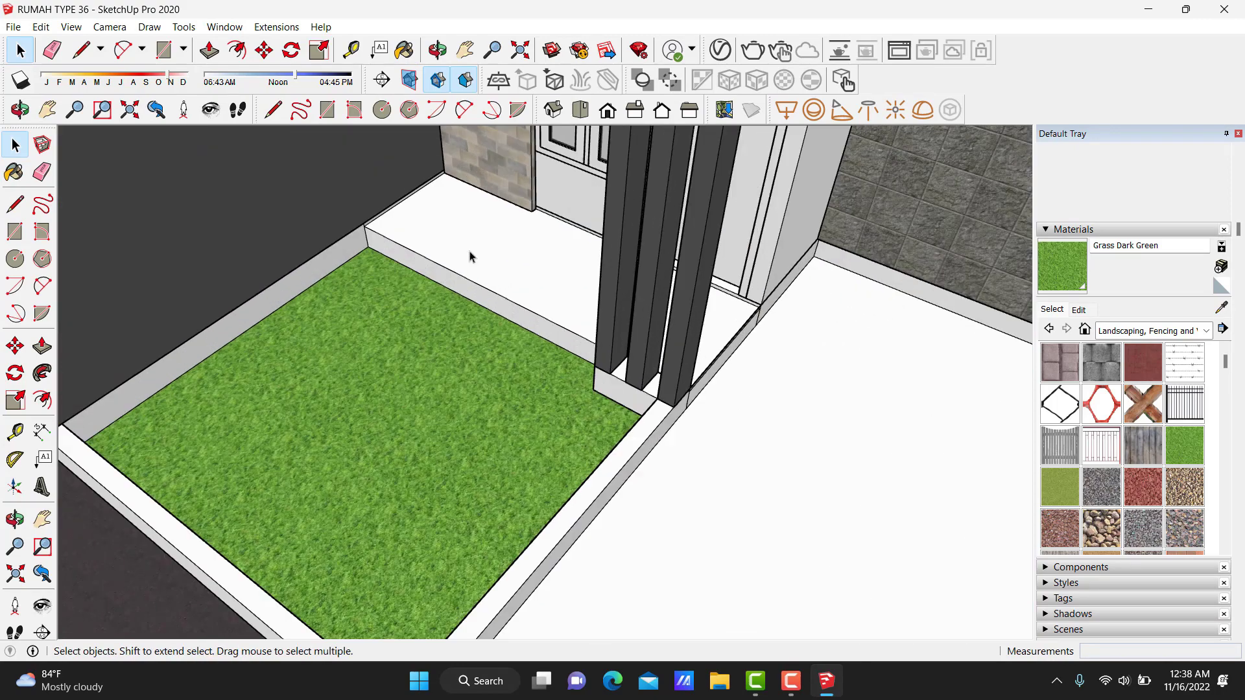
{"action": "scroll", "coordinate": [447, 324], "scroll_direction": "up", "scroll_amount": 3}
{"action": "key", "text": "r"}
{"action": "left_click", "coordinate": [274, 282]}
{"action": "type", "text": "282,"}
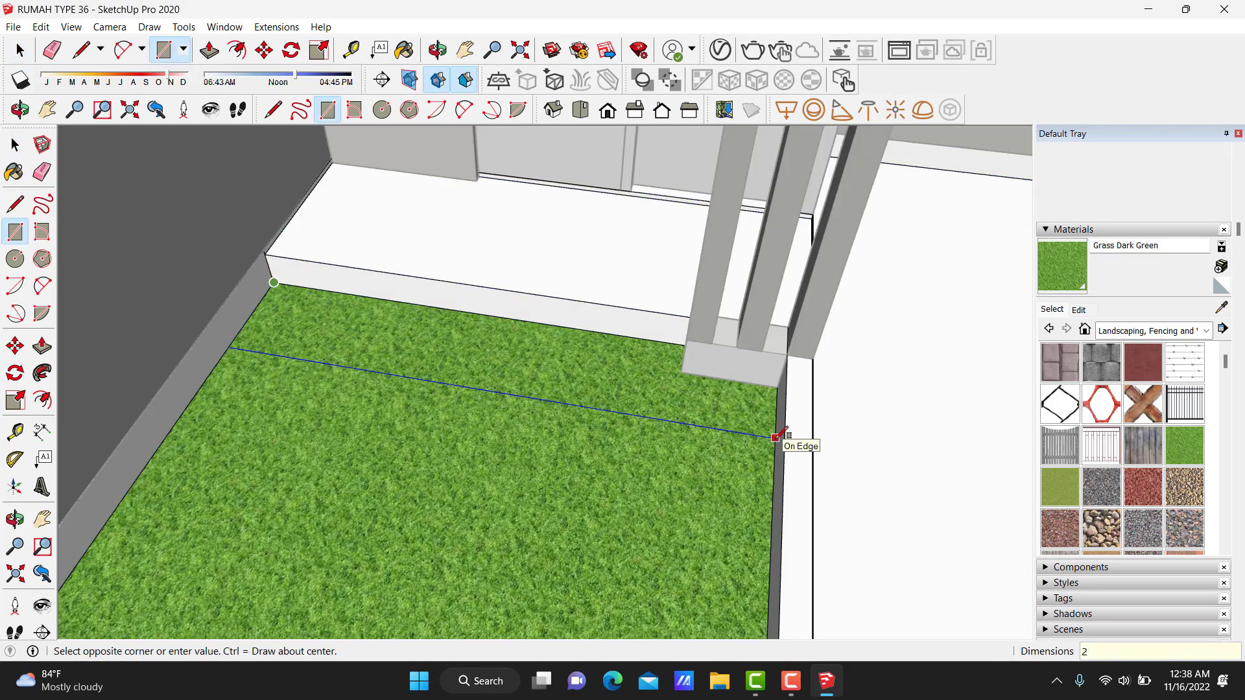
{"action": "type", "text": "50"}
{"action": "key", "text": "Return"}
Raise the strip with Push/Pull and paint it Groundcover Gravel 1 inch.
{"action": "key", "text": "space"}
{"action": "key", "text": "p"}
{"action": "left_click", "coordinate": [710, 420]}
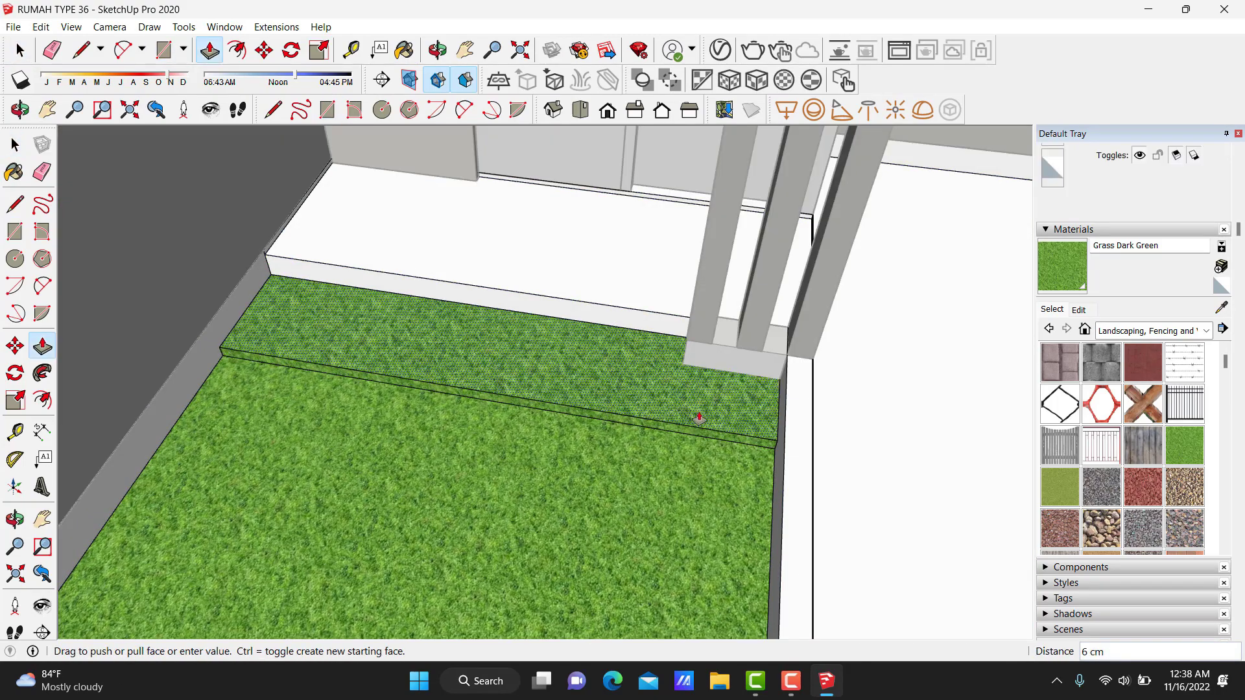
{"action": "left_click", "coordinate": [1101, 528]}
{"action": "left_click", "coordinate": [688, 389]}
{"action": "key", "text": "space"}
{"action": "scroll", "coordinate": [577, 368], "scroll_direction": "down", "scroll_amount": 5}
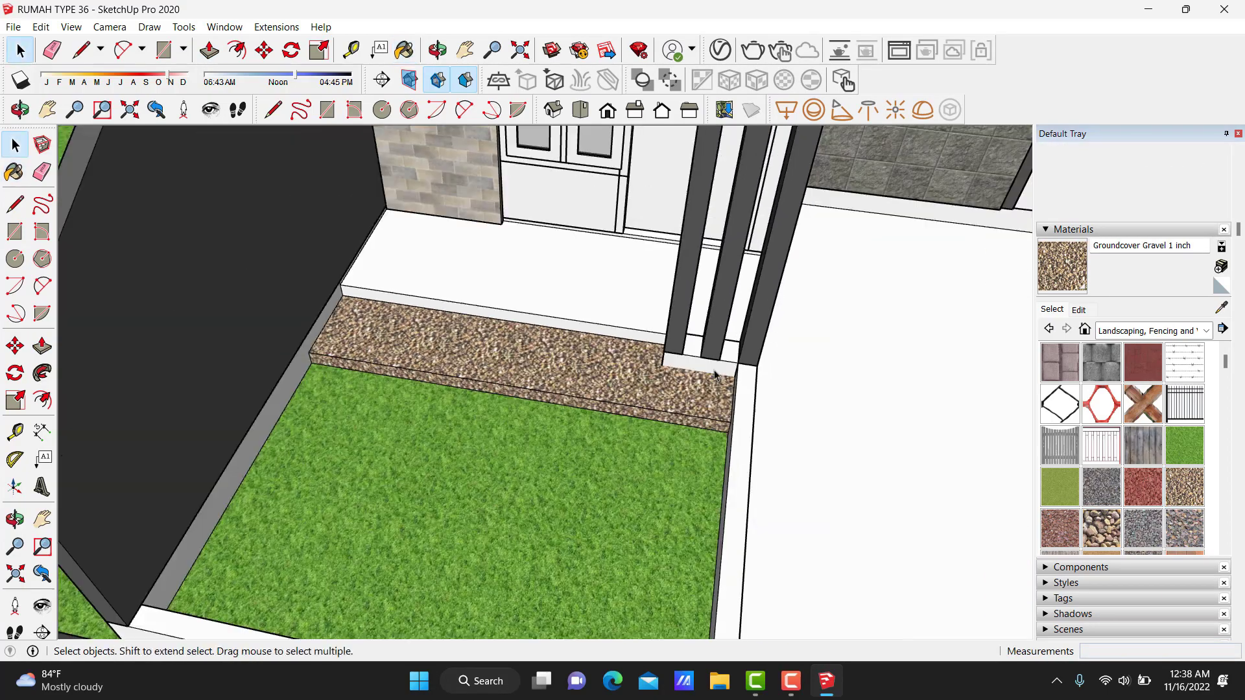
{"action": "middle_click_drag", "start_coordinate": [577, 368], "coordinate": [577, 368]}
{"action": "scroll", "coordinate": [577, 368], "scroll_direction": "up", "scroll_amount": 2}
{"action": "scroll", "coordinate": [1142, 507], "scroll_direction": "down", "scroll_amount": 3}
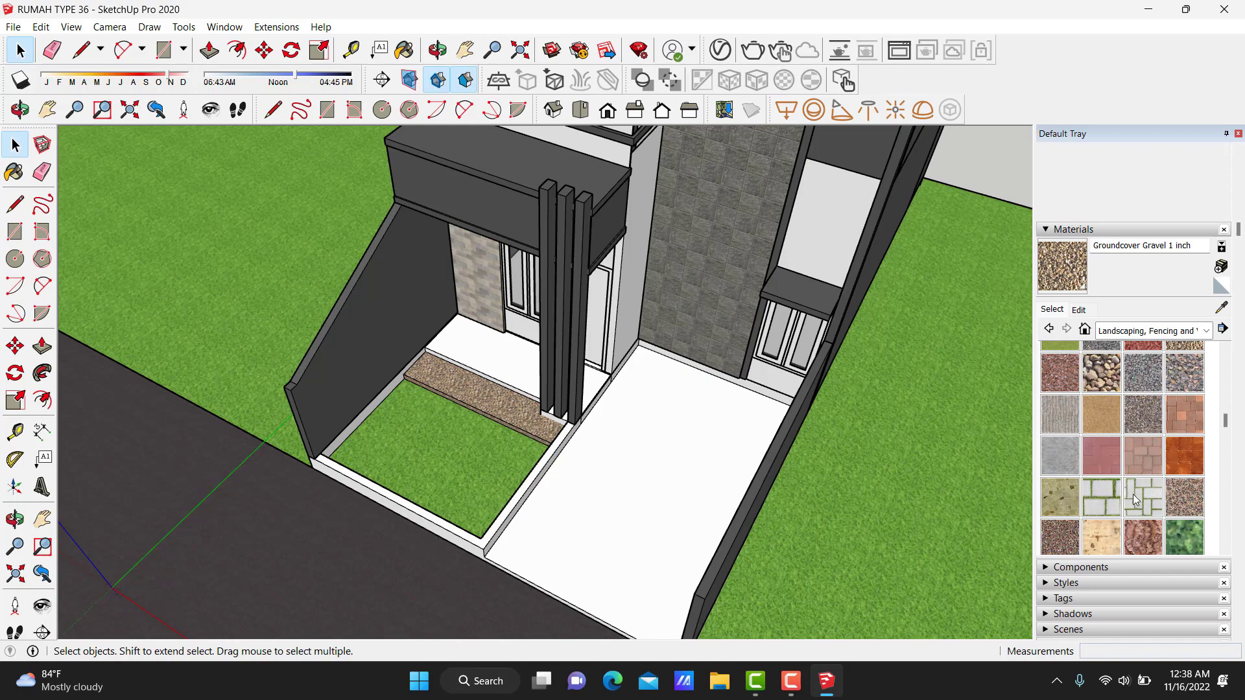
Paint the right front floor with Pavers with Grass Brick.
{"action": "key", "text": "b"}
{"action": "left_click", "coordinate": [660, 497]}
{"action": "scroll", "coordinate": [660, 496], "scroll_direction": "up", "scroll_amount": 3}
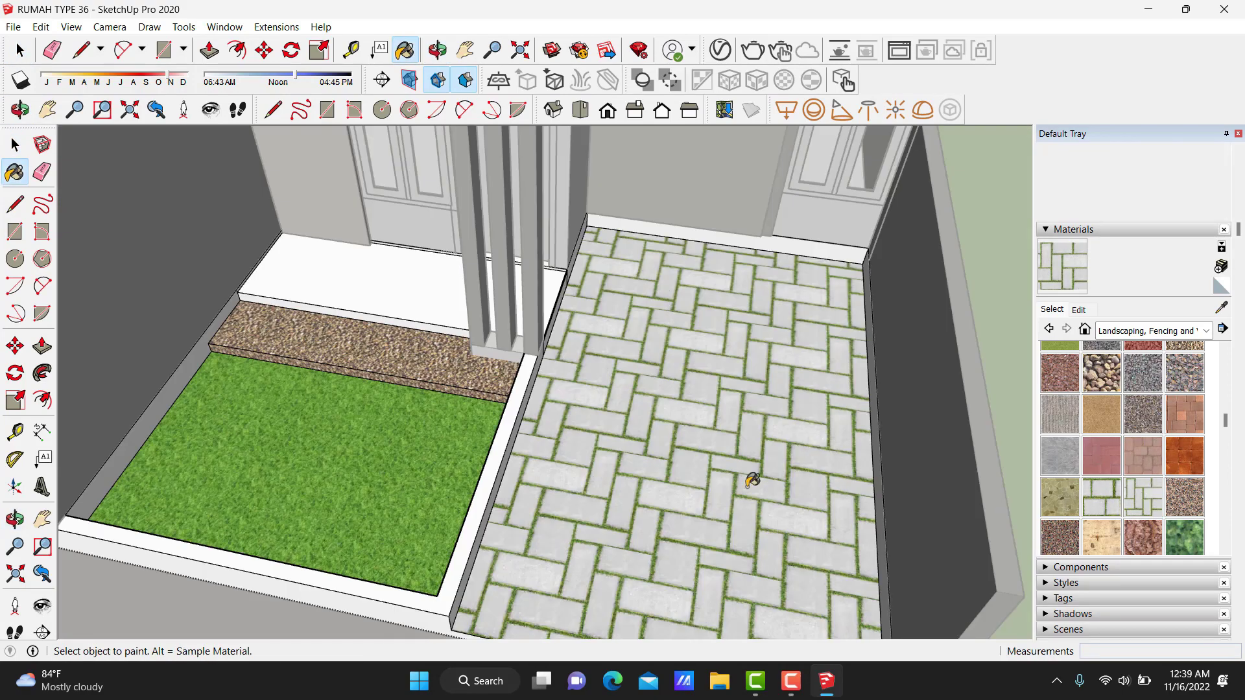
{"action": "left_click", "coordinate": [1110, 498]}
{"action": "scroll", "coordinate": [1121, 454], "scroll_direction": "down", "scroll_amount": 2}
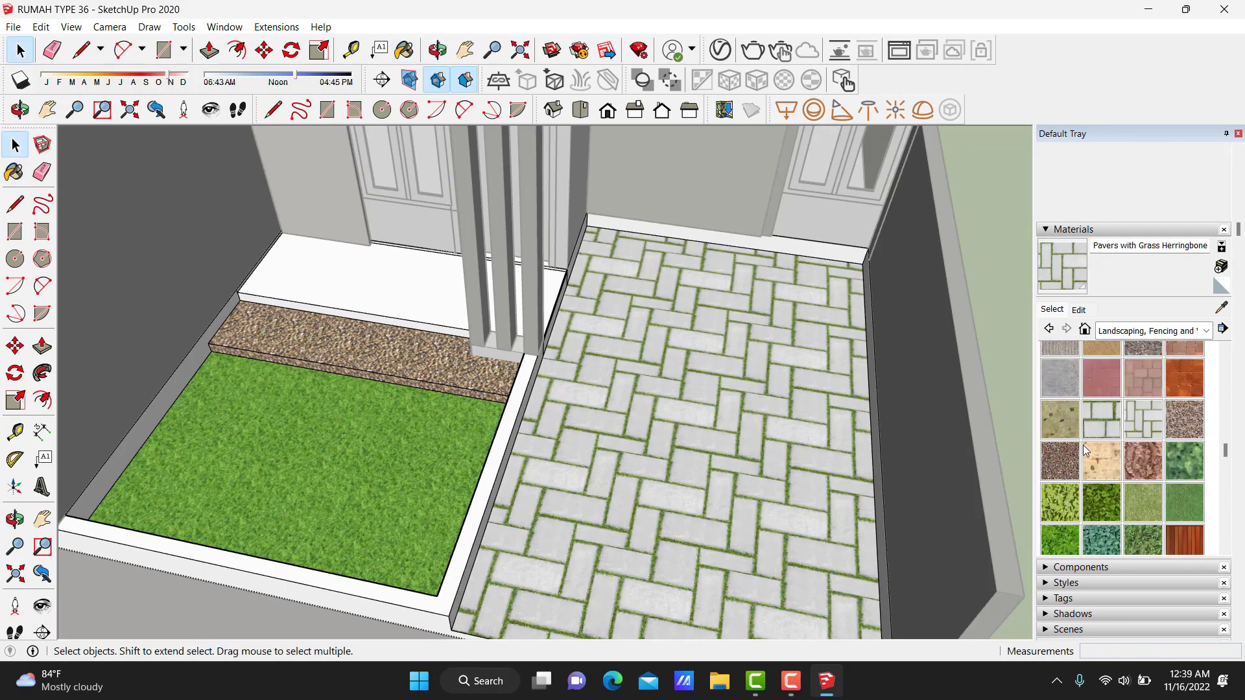
{"action": "left_click", "coordinate": [1101, 419]}
{"action": "left_click", "coordinate": [693, 451]}
{"action": "key", "text": "space"}
Set the paver material's texture width to 50 cm in the Edit settings.
{"action": "left_click", "coordinate": [1078, 309]}
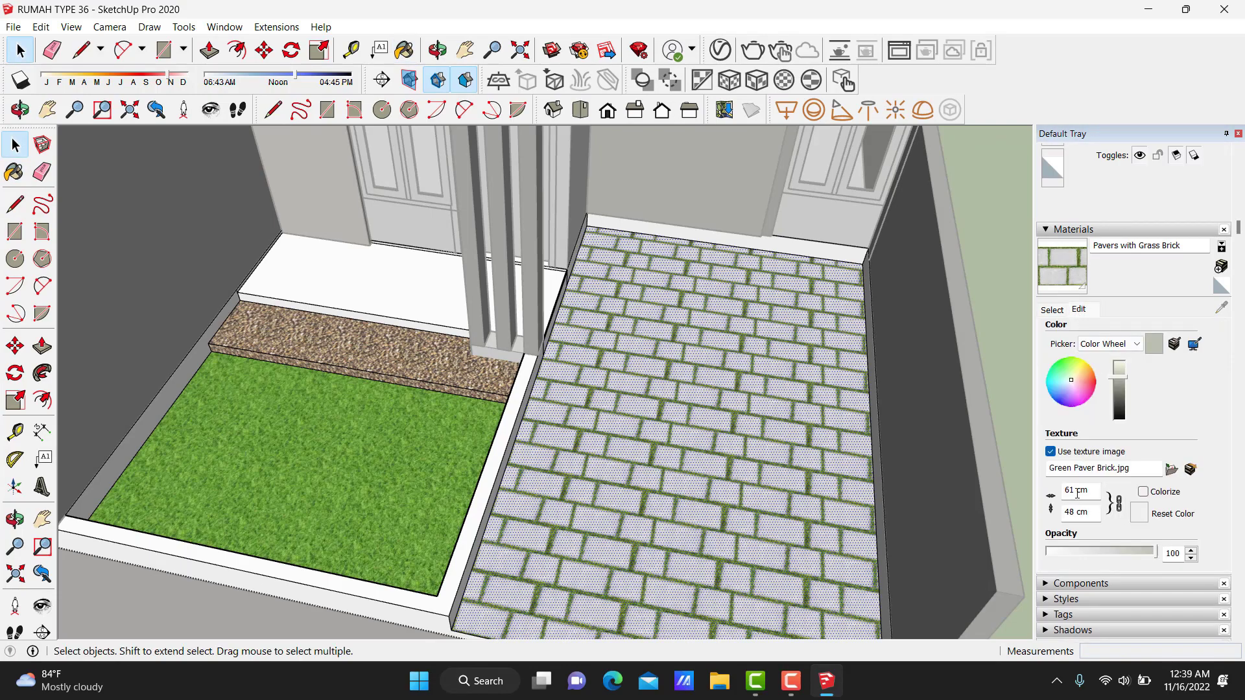
{"action": "type", "text": "0"}
{"action": "key", "text": "Return"}
{"action": "scroll", "coordinate": [642, 516], "scroll_direction": "up", "scroll_amount": 2}
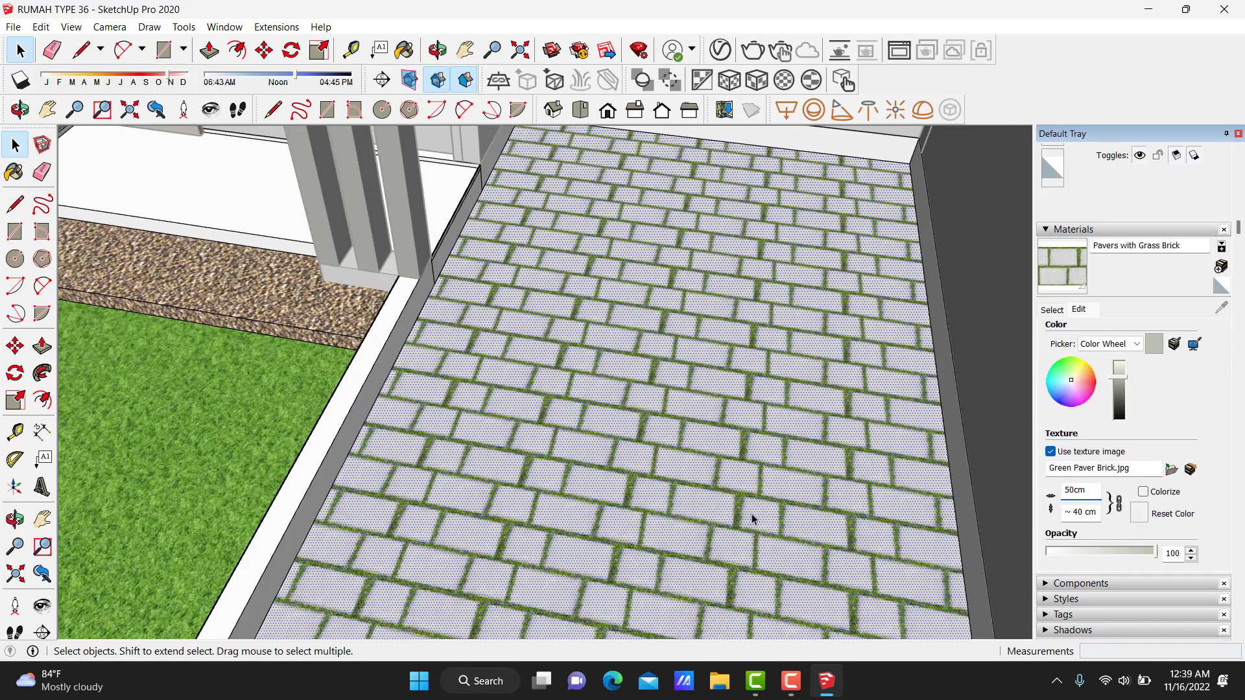
{"action": "scroll", "coordinate": [750, 517], "scroll_direction": "up", "scroll_amount": 2}
{"action": "key", "text": "BackSpace"}
{"action": "key", "text": "BackSpace"}
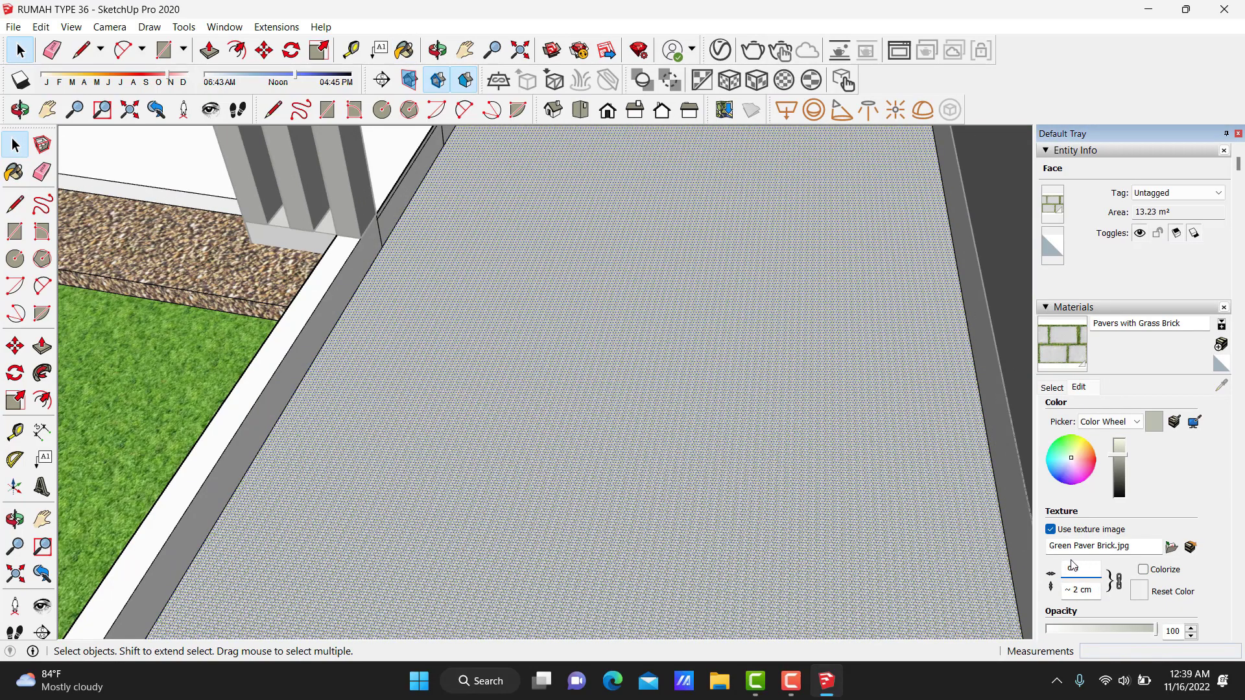
{"action": "type", "text": "50"}
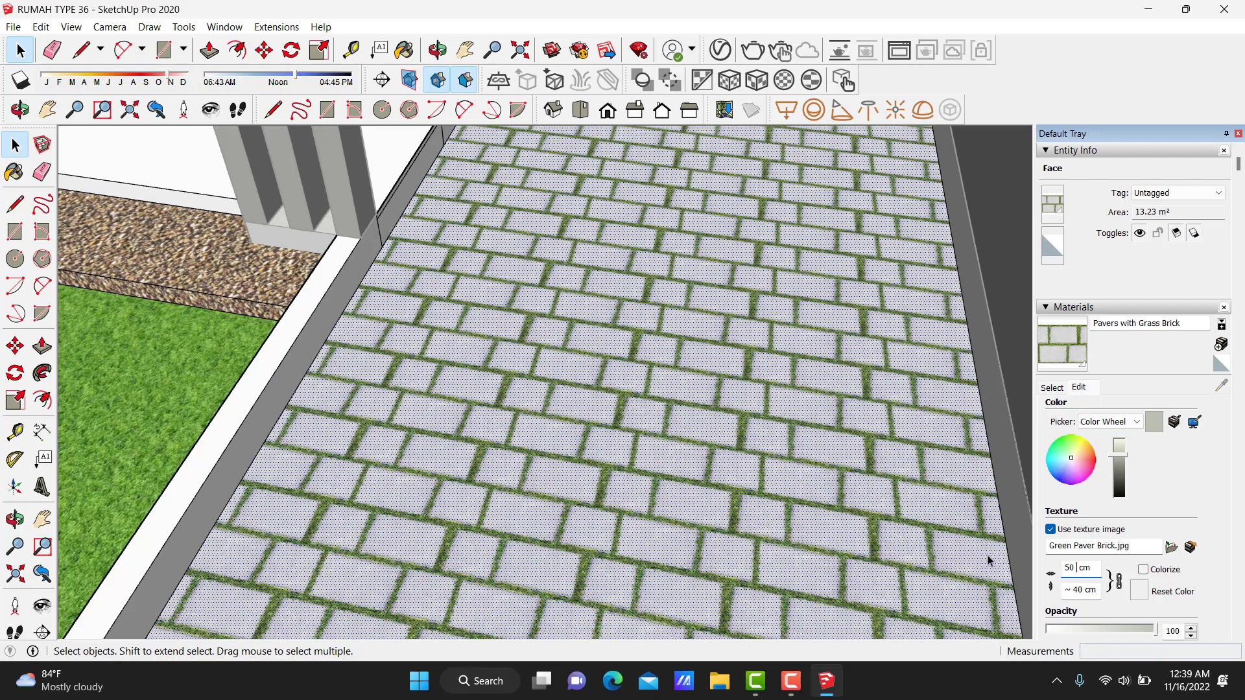
{"action": "scroll", "coordinate": [754, 418], "scroll_direction": "down", "scroll_amount": 5}
{"action": "scroll", "coordinate": [430, 497], "scroll_direction": "up", "scroll_amount": 1}
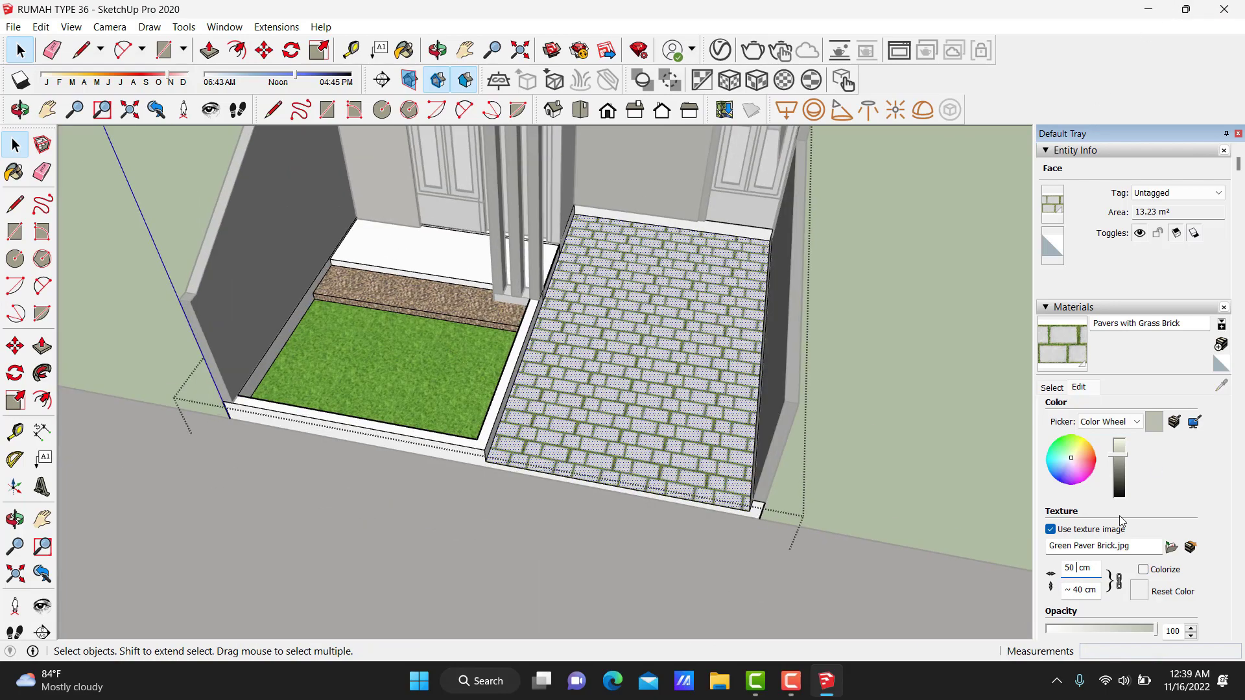
{"action": "scroll", "coordinate": [528, 426], "scroll_direction": "up", "scroll_amount": 2}
{"action": "scroll", "coordinate": [528, 426], "scroll_direction": "up", "scroll_amount": 2}
{"action": "left_click", "coordinate": [1052, 388]}
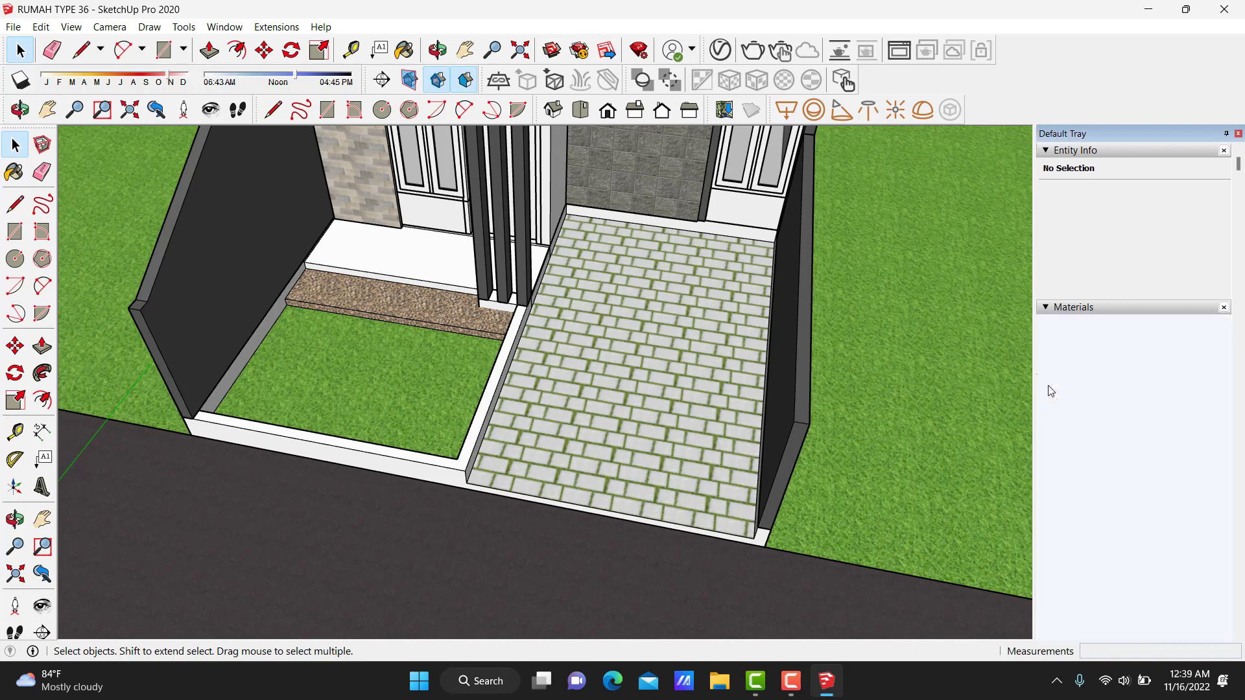
{"action": "scroll", "coordinate": [1115, 514], "scroll_direction": "down", "scroll_amount": 2}
{"action": "scroll", "coordinate": [1115, 514], "scroll_direction": "up", "scroll_amount": 3}
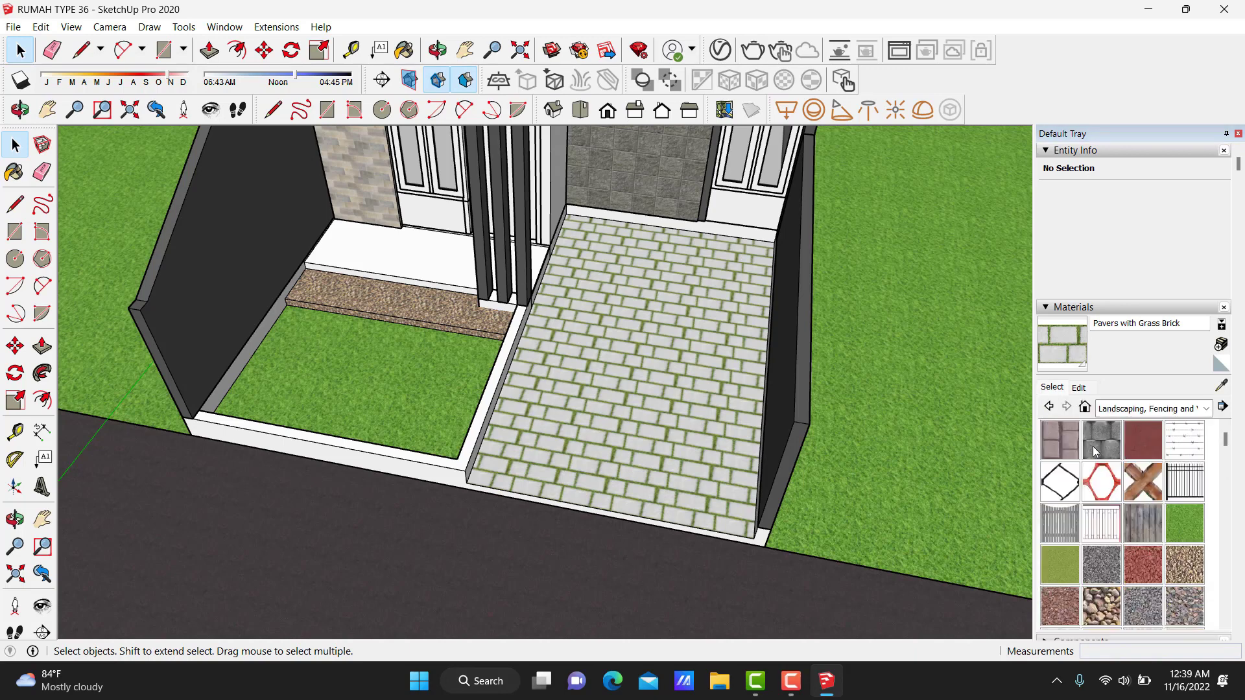
Select Roofing Shingles GAF Estates from the Roofing collection and orbit to show the roof.
{"action": "left_click", "coordinate": [1154, 408]}
{"action": "left_click", "coordinate": [1115, 529]}
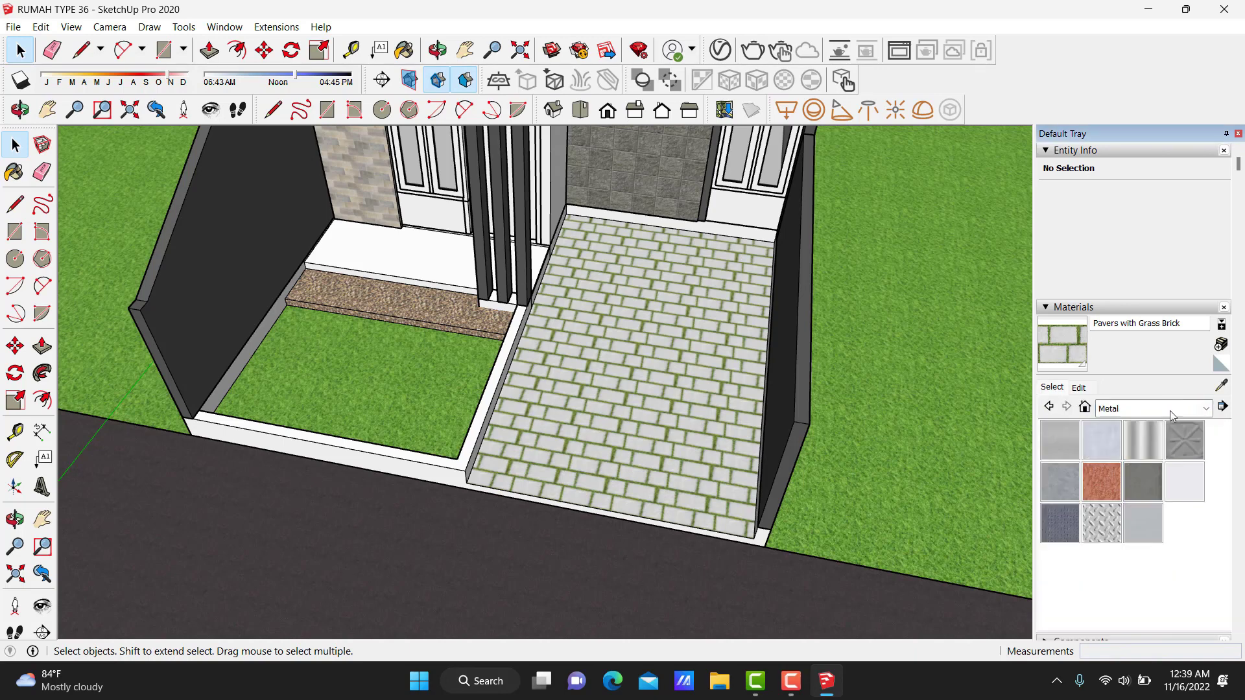
{"action": "left_click", "coordinate": [1167, 409]}
{"action": "left_click", "coordinate": [1115, 544]}
{"action": "left_click", "coordinate": [1178, 413]}
{"action": "left_click", "coordinate": [1102, 468]}
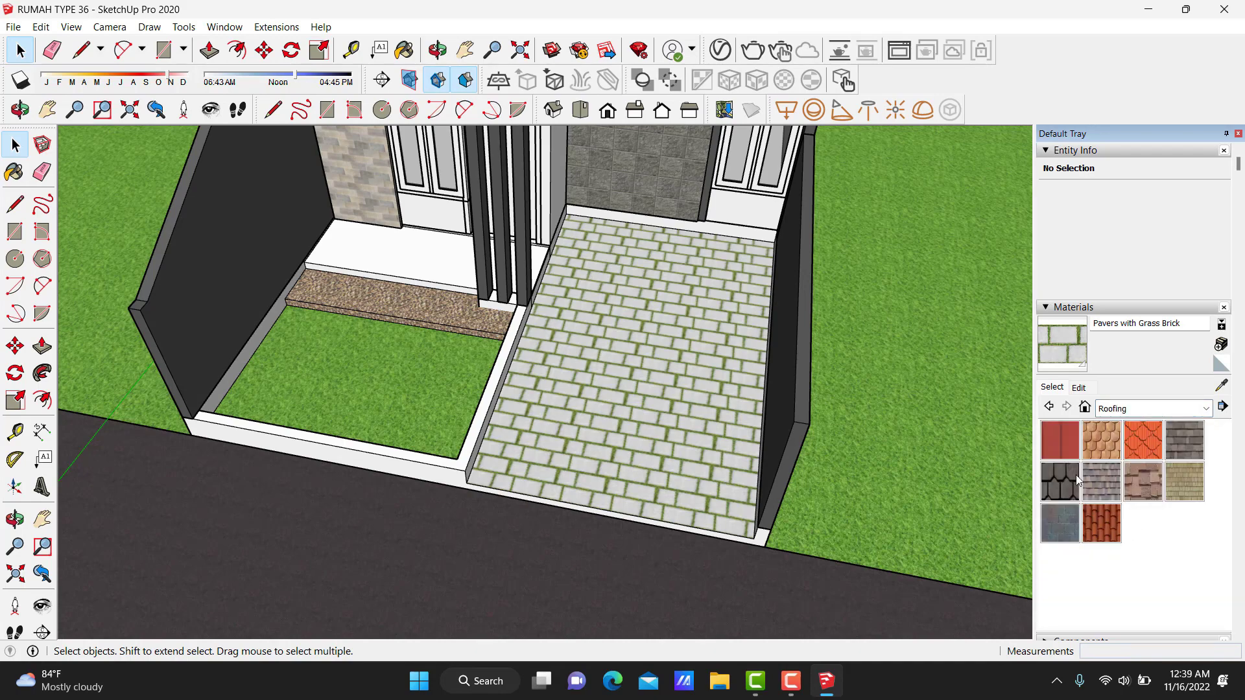
{"action": "left_click", "coordinate": [1051, 491]}
{"action": "middle_click_drag", "start_coordinate": [649, 389], "coordinate": [679, 222]}
{"action": "scroll", "coordinate": [679, 221], "scroll_direction": "up", "scroll_amount": 3}
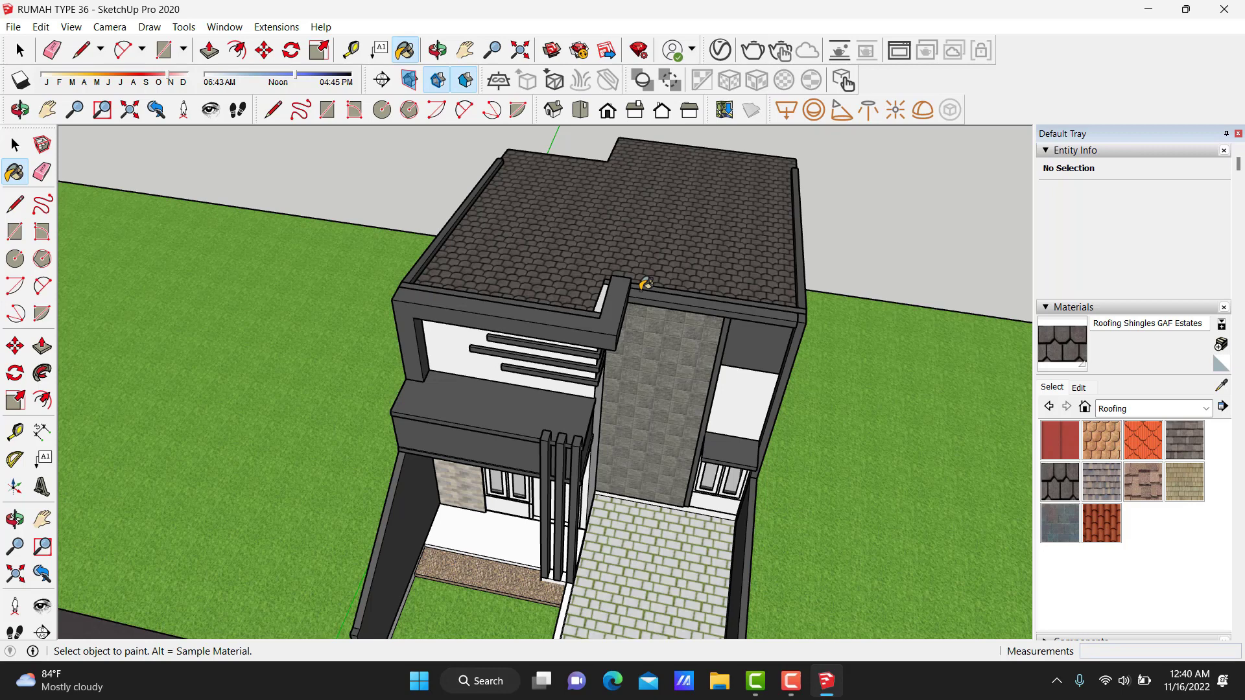
Paint the front porch floor with Marble Carrara Floor Tile from the Tile collection.
{"action": "mouse_move", "coordinate": [646, 284]}
{"action": "middle_mouse_down"}
{"action": "mouse_move", "coordinate": [511, 394]}
{"action": "mouse_move", "coordinate": [552, 363]}
{"action": "middle_mouse_up"}
{"action": "key", "text": "space"}
{"action": "scroll", "coordinate": [511, 394], "scroll_direction": "up", "scroll_amount": 5}
{"action": "left_click", "coordinate": [1206, 408]}
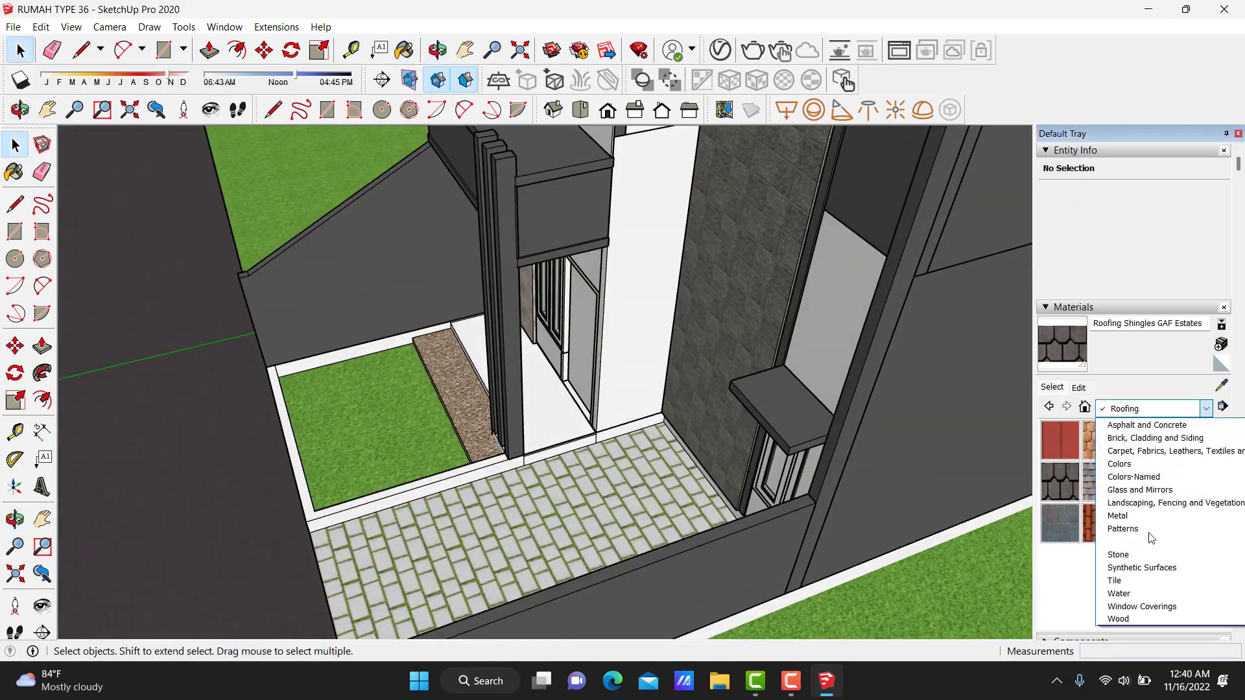
{"action": "left_click", "coordinate": [1128, 580]}
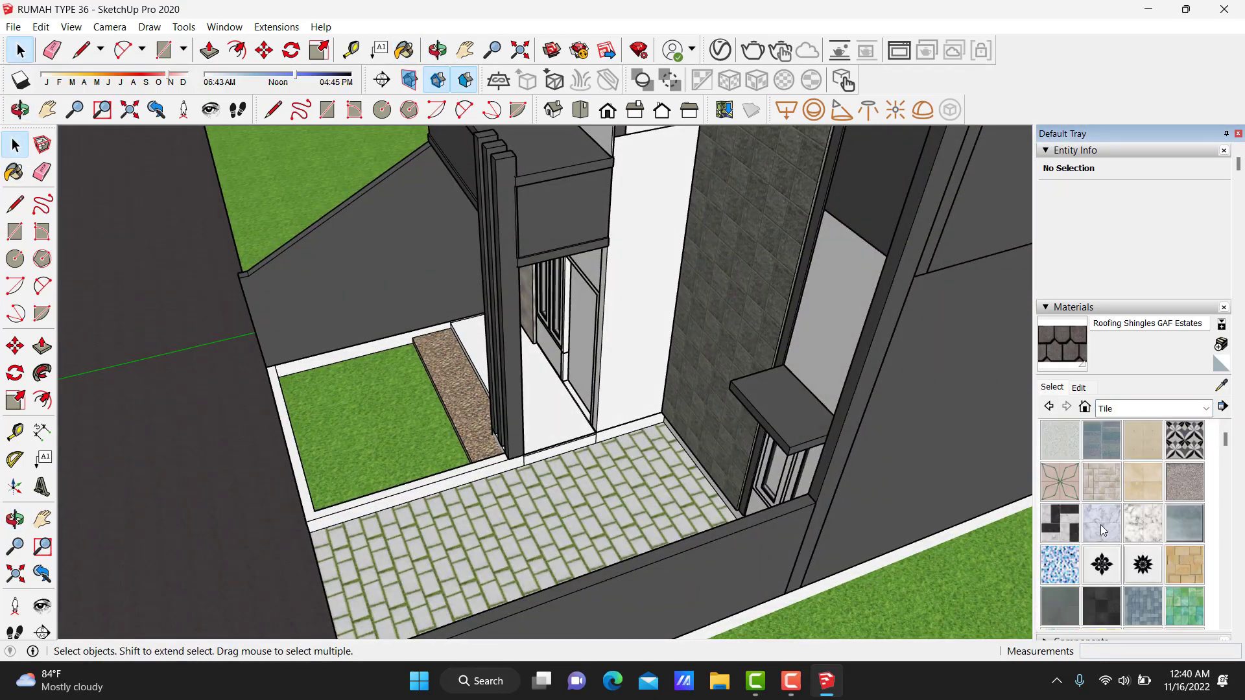
{"action": "left_click", "coordinate": [1102, 531]}
{"action": "left_click", "coordinate": [556, 397]}
Zoom in on the porch borders, then browse the Water, Window Coverings and Wood collections.
{"action": "middle_click_drag", "start_coordinate": [555, 398], "coordinate": [556, 417]}
{"action": "scroll", "coordinate": [556, 417], "scroll_direction": "down", "scroll_amount": 2}
{"action": "scroll", "coordinate": [1154, 553], "scroll_direction": "down", "scroll_amount": 2}
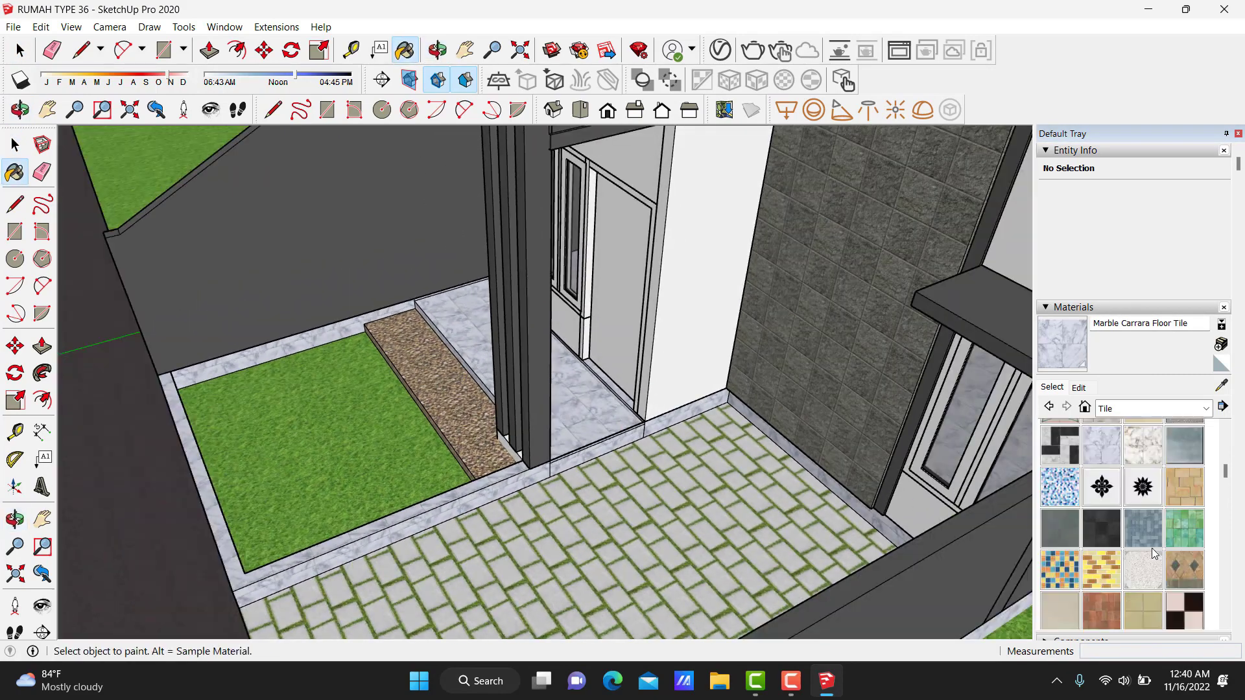
{"action": "scroll", "coordinate": [1154, 553], "scroll_direction": "down", "scroll_amount": 3}
{"action": "scroll", "coordinate": [1127, 541], "scroll_direction": "down", "scroll_amount": 3}
{"action": "scroll", "coordinate": [1127, 541], "scroll_direction": "up", "scroll_amount": 6}
{"action": "left_click", "coordinate": [1111, 408]}
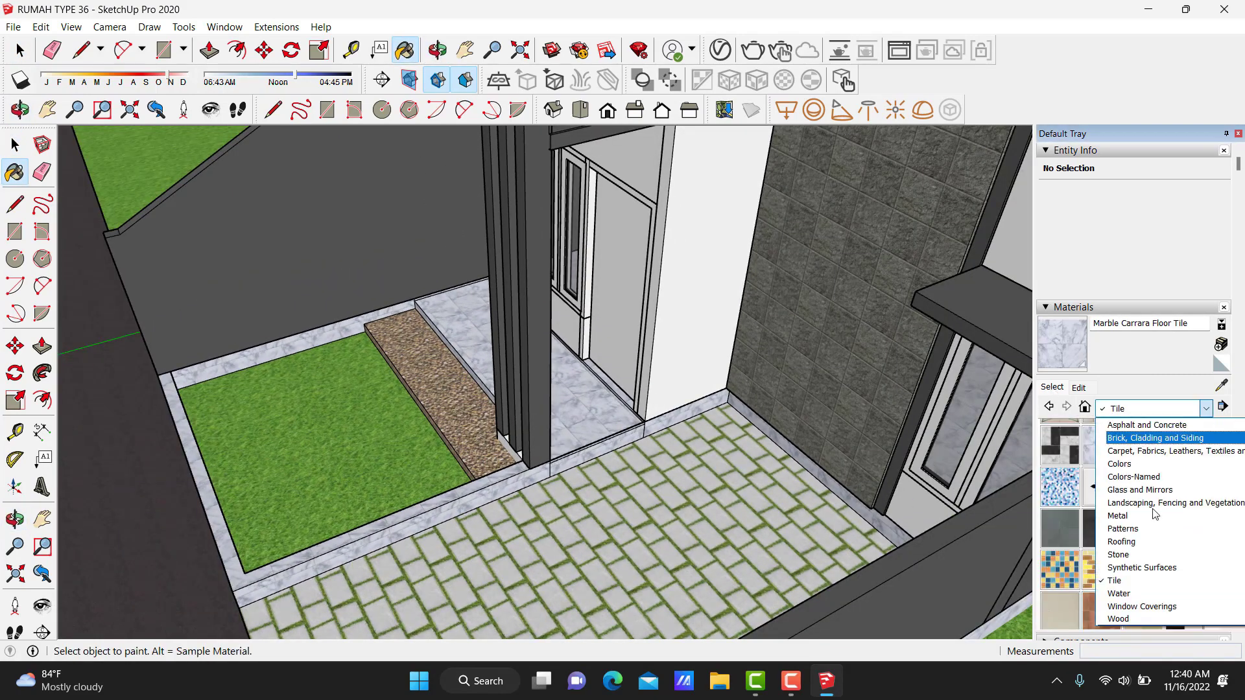
{"action": "left_click", "coordinate": [1135, 595]}
{"action": "left_click", "coordinate": [1142, 408]}
{"action": "left_click", "coordinate": [1138, 606]}
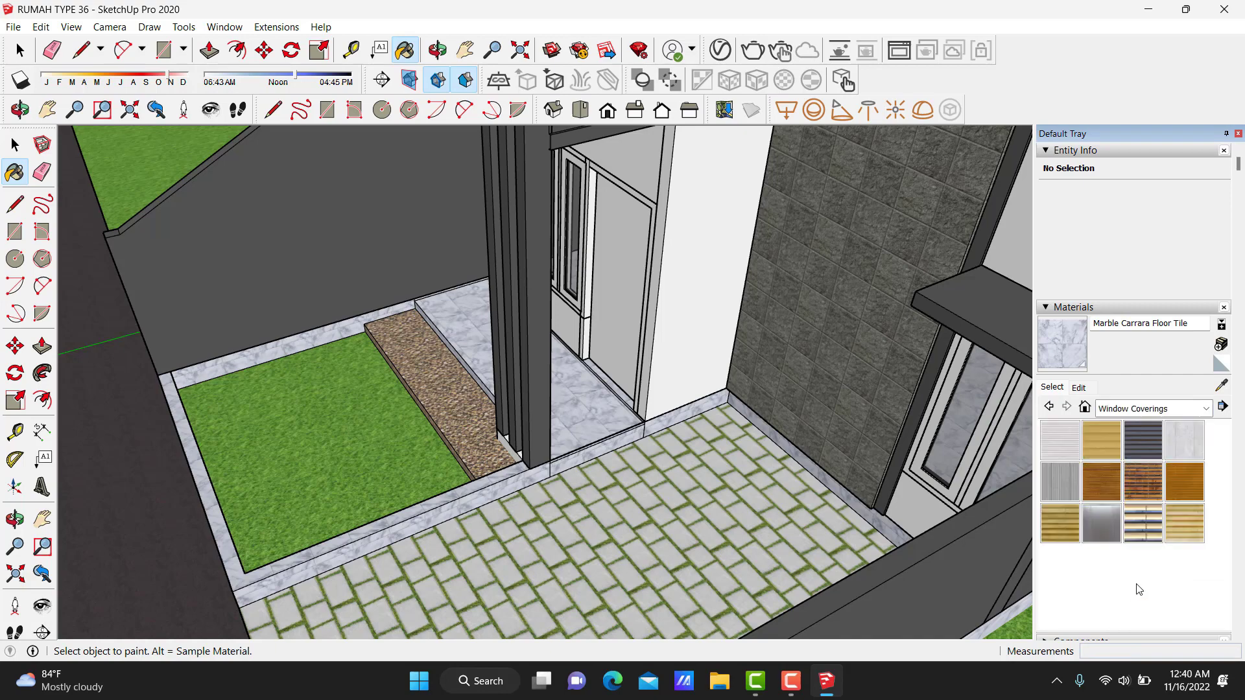
{"action": "left_click", "coordinate": [1141, 408]}
{"action": "left_click", "coordinate": [1118, 450]}
Open the side window group and paint its frame parts with Wood Bamboo.
{"action": "left_click", "coordinate": [1060, 443]}
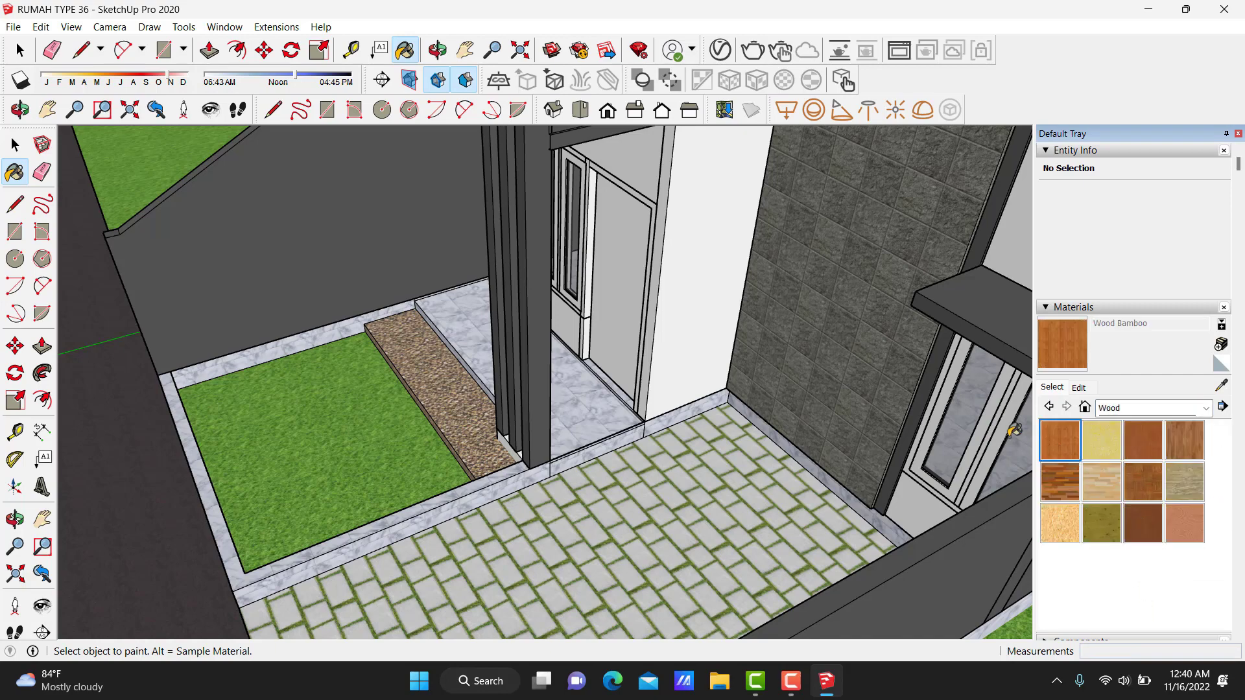
{"action": "key", "text": "space"}
{"action": "double_click", "coordinate": [992, 460]}
{"action": "scroll", "coordinate": [992, 460], "scroll_direction": "up", "scroll_amount": 1}
{"action": "key", "text": "b"}
{"action": "left_click", "coordinate": [992, 454]}
{"action": "left_click", "coordinate": [919, 470]}
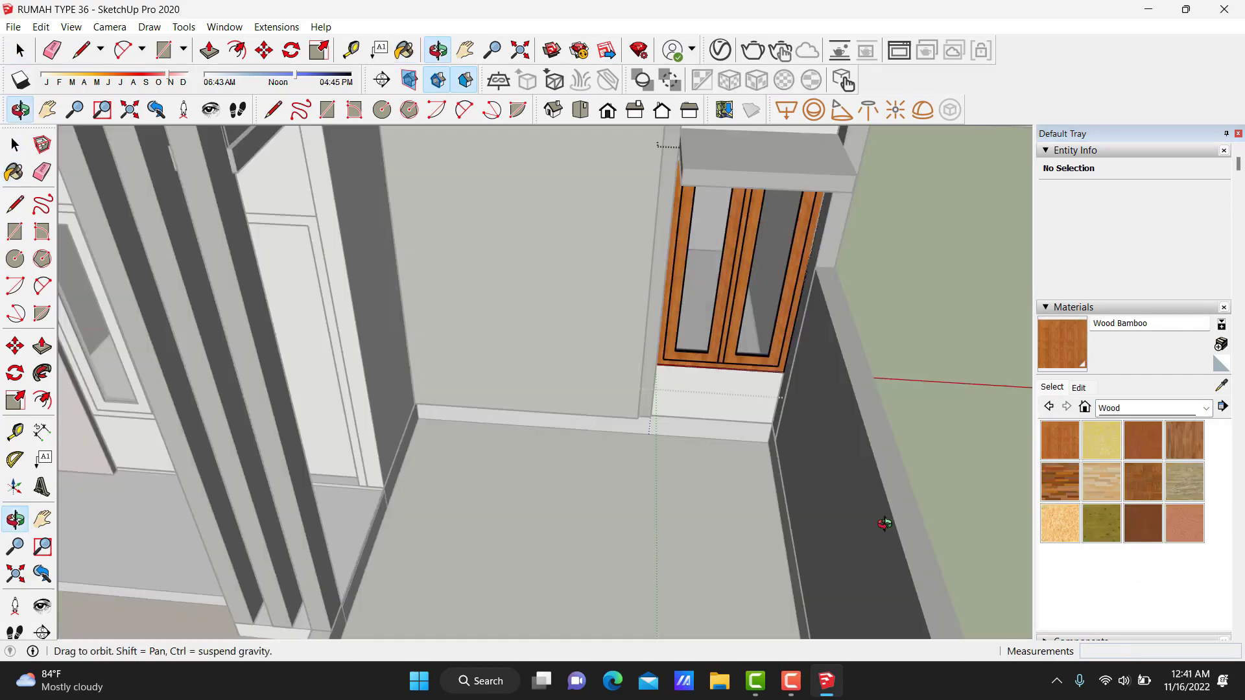
Repaint the side window frame in darker brown Wood Veneer 01.
{"action": "mouse_move", "coordinate": [976, 506]}
{"action": "middle_mouse_down"}
{"action": "mouse_move", "coordinate": [911, 467]}
{"action": "mouse_move", "coordinate": [1031, 480]}
{"action": "middle_mouse_up"}
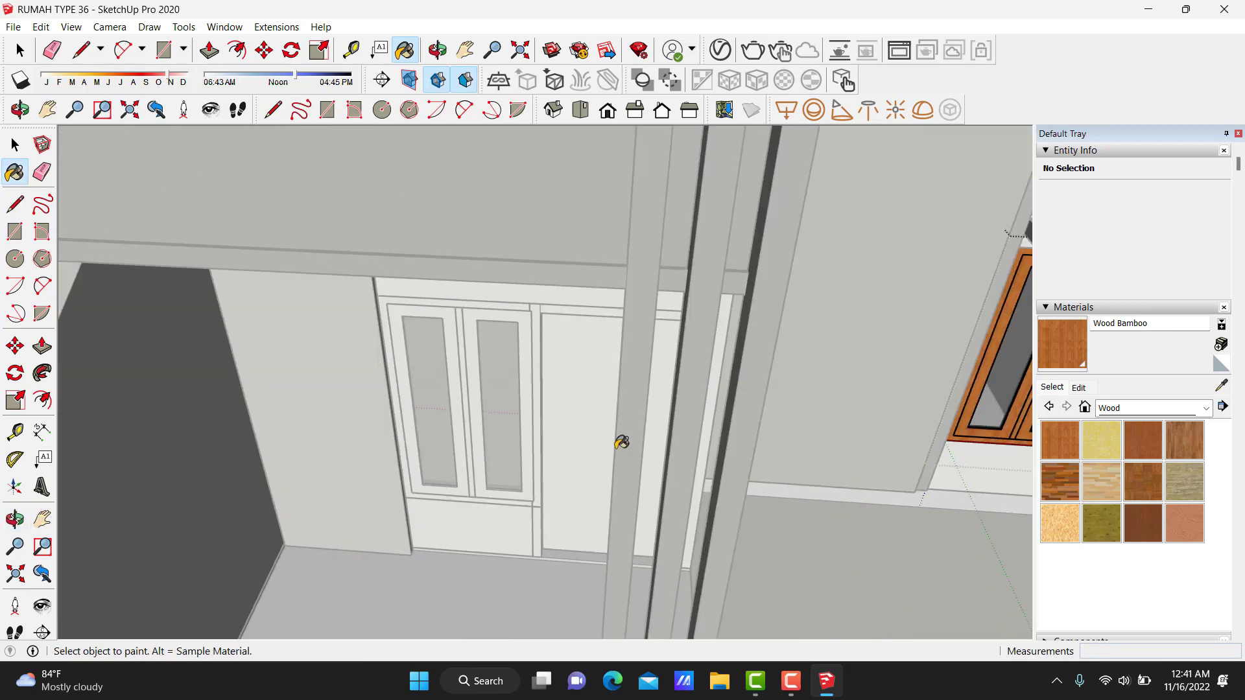
{"action": "left_click", "coordinate": [1184, 440]}
{"action": "mouse_move", "coordinate": [856, 447]}
{"action": "middle_mouse_down"}
{"action": "mouse_move", "coordinate": [805, 452]}
{"action": "mouse_move", "coordinate": [908, 480]}
{"action": "middle_mouse_up"}
{"action": "left_click", "coordinate": [1142, 521]}
{"action": "left_click", "coordinate": [903, 420]}
{"action": "middle_click_drag", "start_coordinate": [903, 420], "coordinate": [796, 410]}
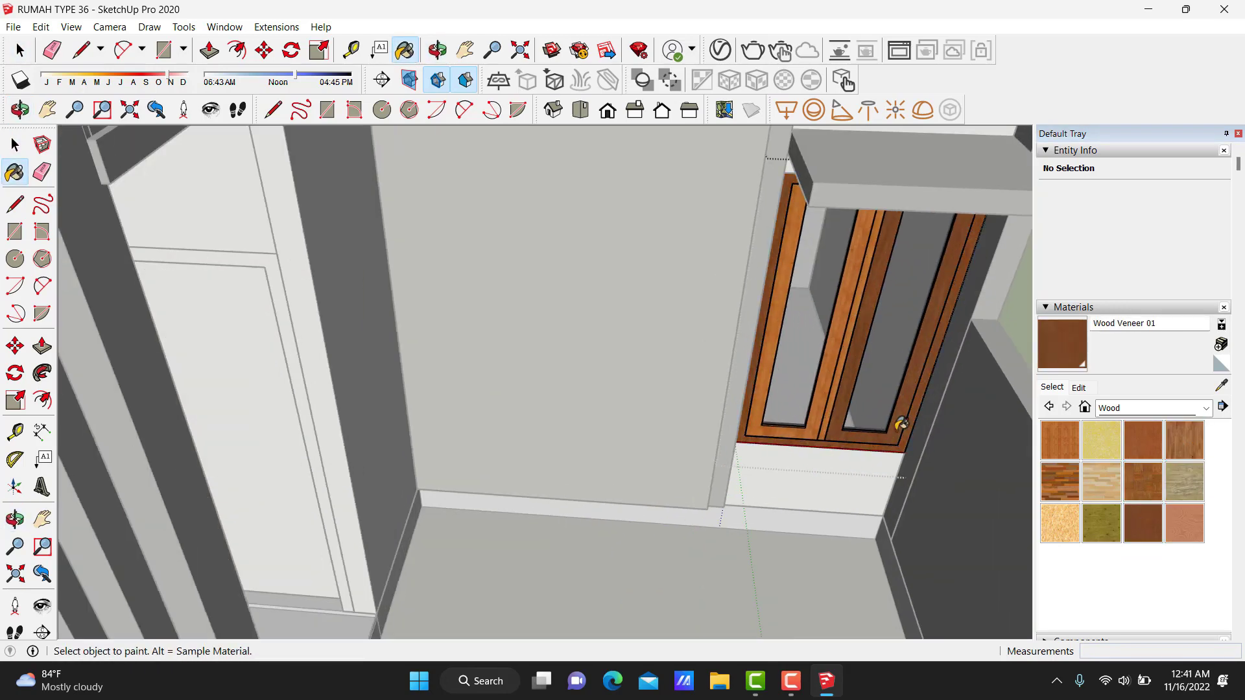
{"action": "left_click", "coordinate": [796, 409]}
{"action": "key", "text": "space"}
Paint the front door and its window frames with Wood Veneer 01.
{"action": "scroll", "coordinate": [796, 409], "scroll_direction": "down", "scroll_amount": 5}
{"action": "middle_click_drag", "start_coordinate": [583, 324], "coordinate": [436, 300]}
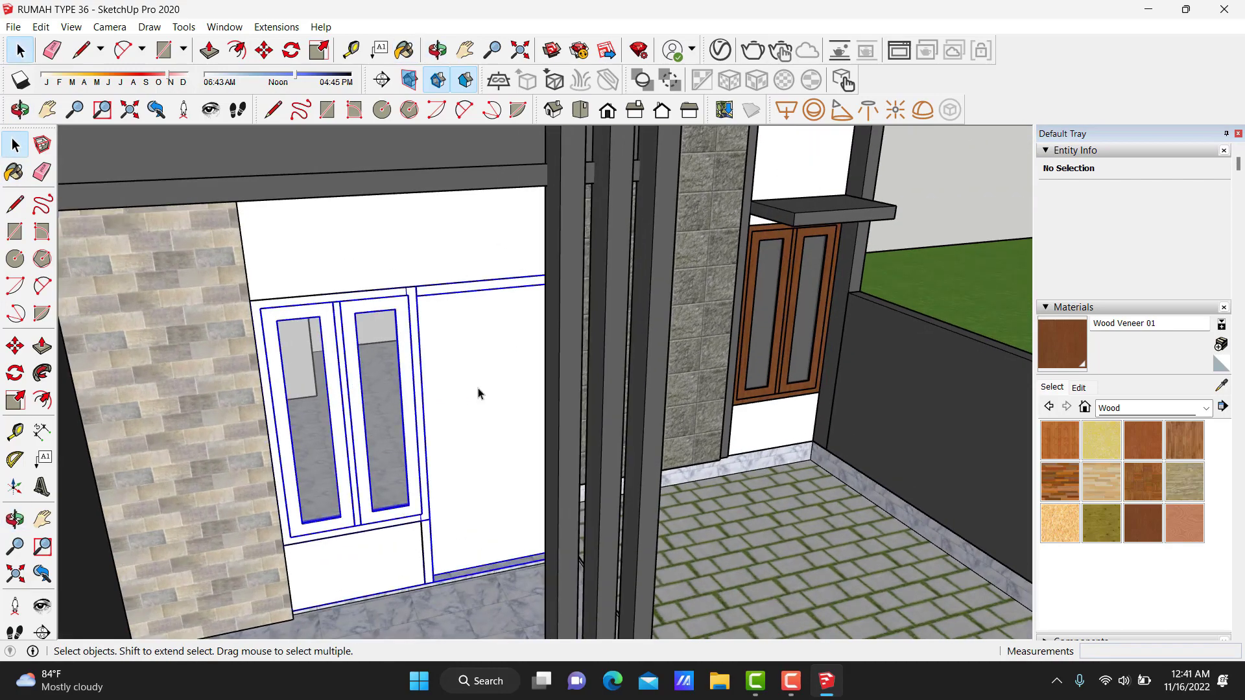
{"action": "scroll", "coordinate": [474, 384], "scroll_direction": "up", "scroll_amount": 3}
{"action": "key", "text": "b"}
{"action": "left_click", "coordinate": [474, 384]}
{"action": "left_click", "coordinate": [415, 288]}
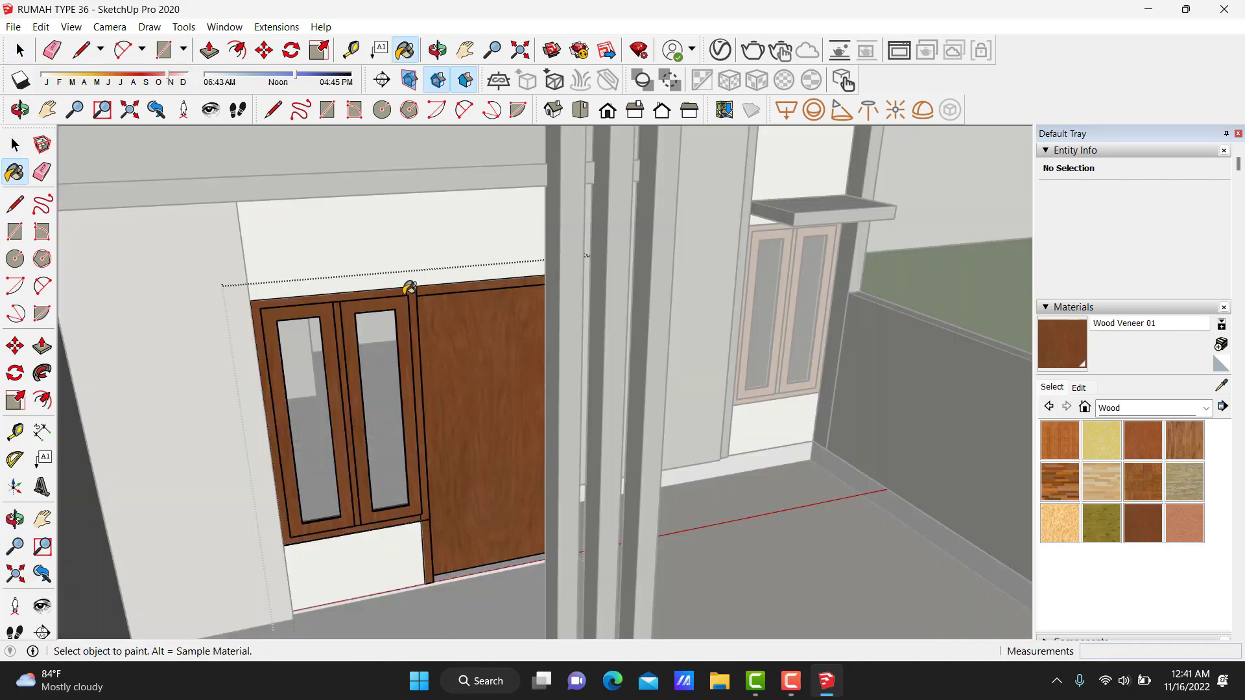
{"action": "key", "text": "space"}
{"action": "scroll", "coordinate": [426, 312], "scroll_direction": "down", "scroll_amount": 3}
Paint the window frame under the canopy with Wood Veneer 01.
{"action": "mouse_move", "coordinate": [426, 312]}
{"action": "middle_mouse_down"}
{"action": "mouse_move", "coordinate": [387, 338]}
{"action": "mouse_move", "coordinate": [568, 379]}
{"action": "middle_mouse_up"}
{"action": "scroll", "coordinate": [724, 563], "scroll_direction": "up", "scroll_amount": 3}
{"action": "scroll", "coordinate": [725, 562], "scroll_direction": "up", "scroll_amount": 3}
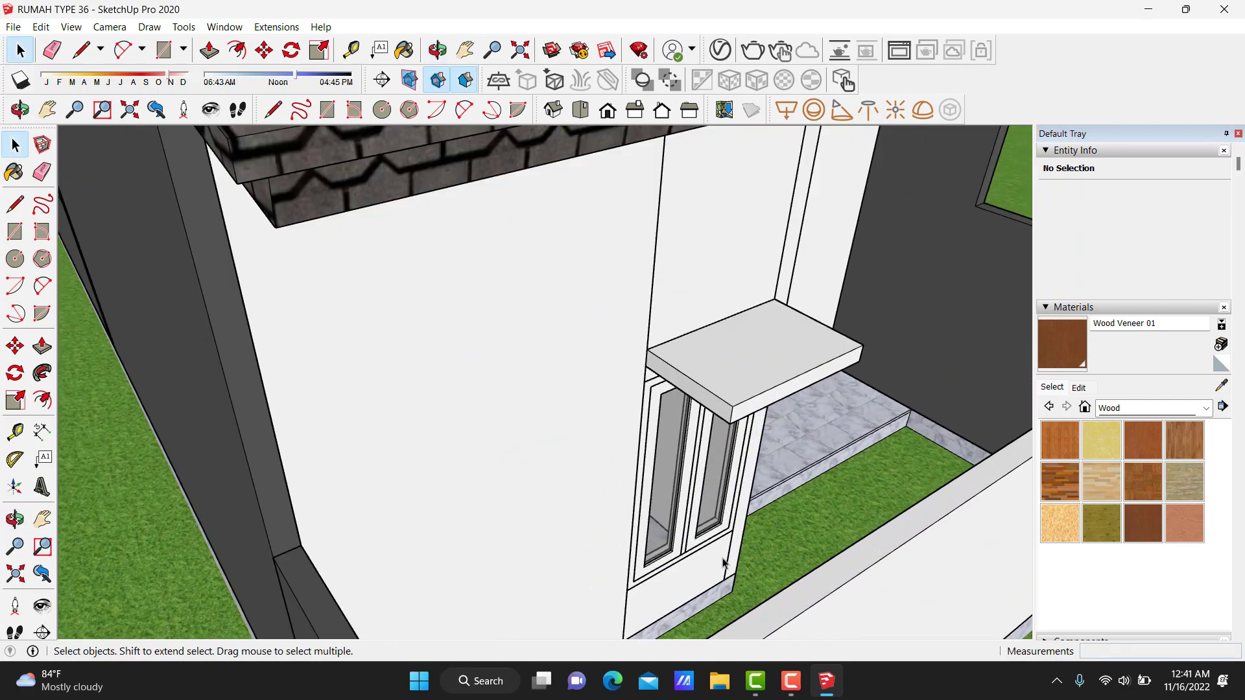
{"action": "left_click", "coordinate": [688, 544]}
{"action": "key", "text": "b"}
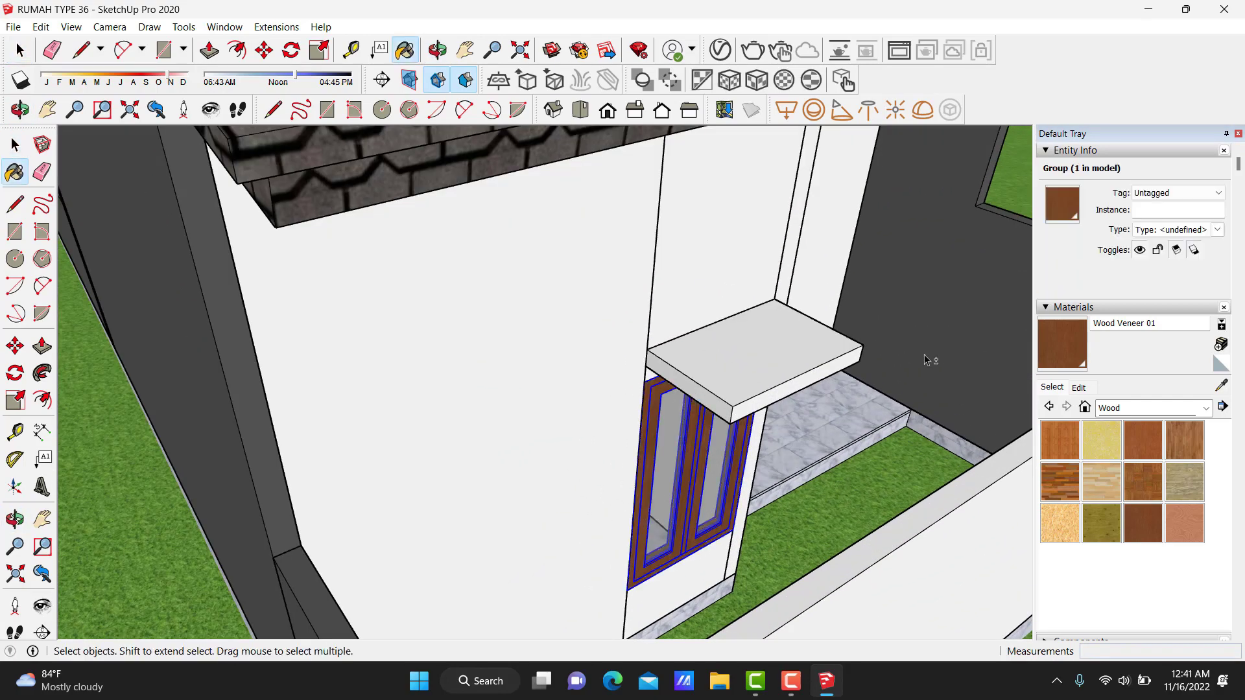
{"action": "mouse_move", "coordinate": [930, 361]}
{"action": "middle_mouse_down"}
{"action": "mouse_move", "coordinate": [498, 422]}
{"action": "mouse_move", "coordinate": [757, 325]}
{"action": "mouse_move", "coordinate": [250, 308]}
{"action": "middle_mouse_up"}
{"action": "key", "text": "b"}
{"action": "left_click", "coordinate": [498, 423]}
Orbit back to the front facade and paving to review the wood-finished frames.
{"action": "scroll", "coordinate": [519, 397], "scroll_direction": "down", "scroll_amount": 5}
{"action": "scroll", "coordinate": [757, 324], "scroll_direction": "up", "scroll_amount": 2}
{"action": "scroll", "coordinate": [251, 309], "scroll_direction": "up", "scroll_amount": 5}
{"action": "mouse_move", "coordinate": [622, 331]}
{"action": "middle_mouse_down"}
{"action": "mouse_move", "coordinate": [775, 396]}
{"action": "mouse_move", "coordinate": [583, 390]}
{"action": "middle_mouse_up"}
{"action": "scroll", "coordinate": [775, 396], "scroll_direction": "down", "scroll_amount": 2}
{"action": "scroll", "coordinate": [584, 389], "scroll_direction": "up", "scroll_amount": 4}
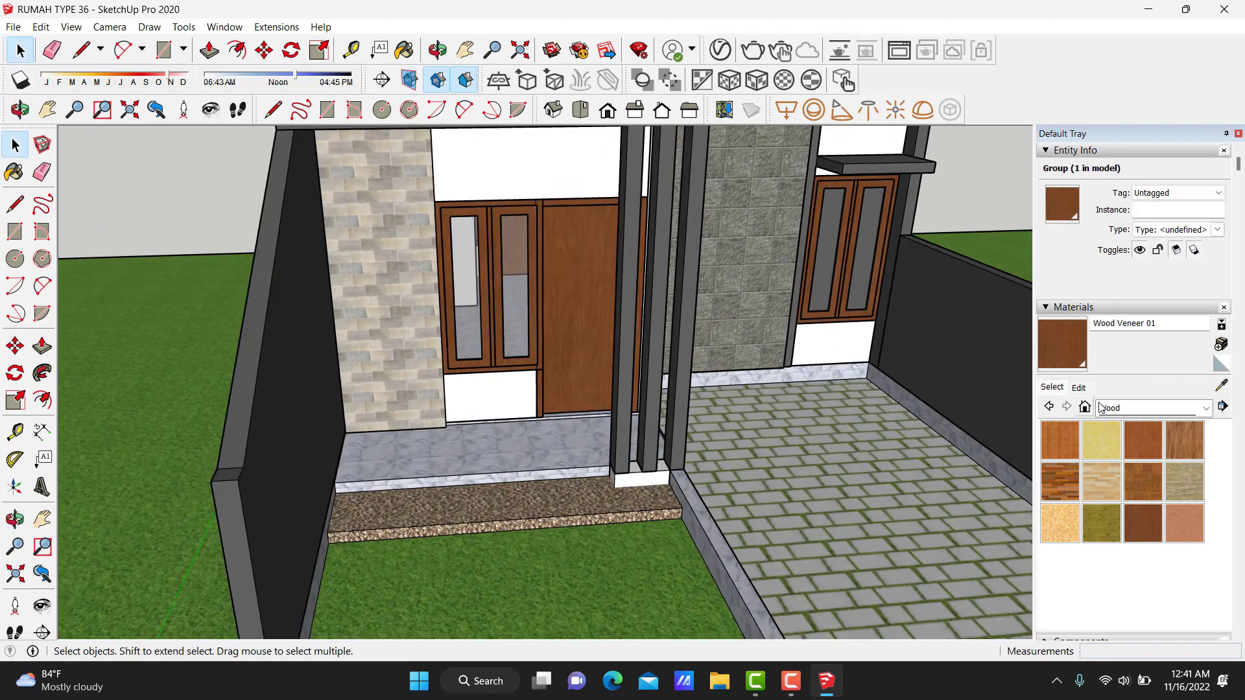
{"action": "left_click", "coordinate": [1100, 407]}
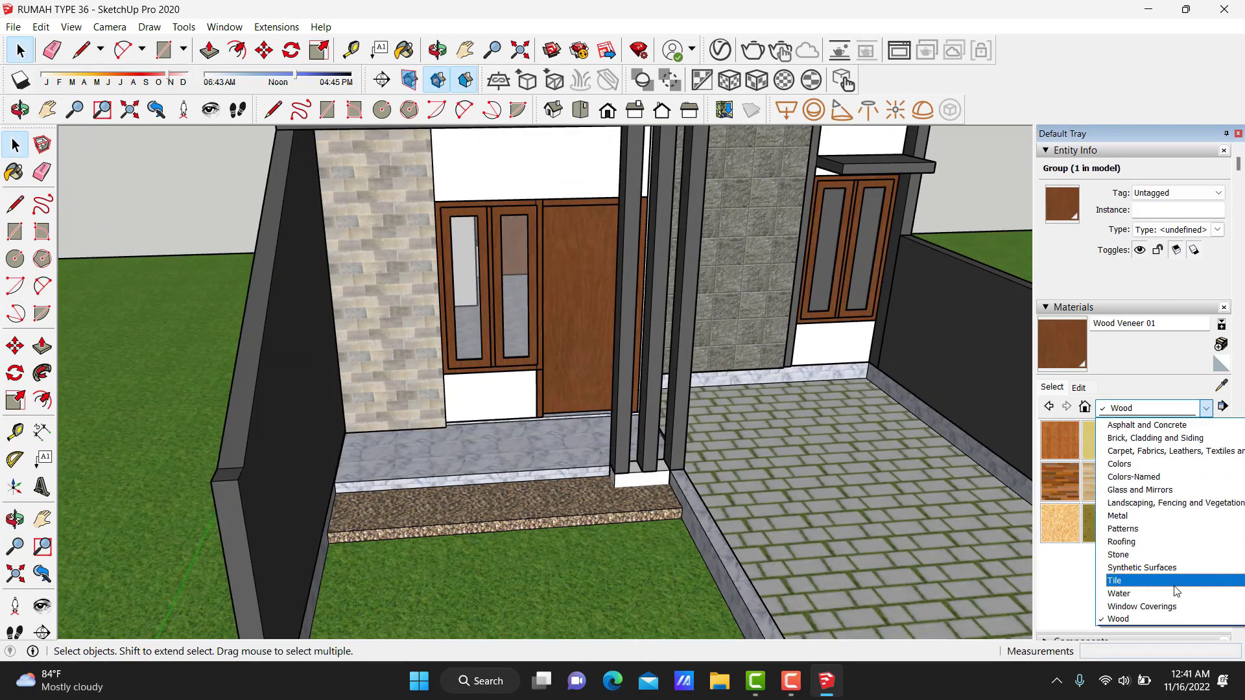
Pick Slate Light Tile and paint the right and back courtyard borders with it.
{"action": "left_click", "coordinate": [1175, 583]}
{"action": "scroll", "coordinate": [1110, 498], "scroll_direction": "down", "scroll_amount": 2}
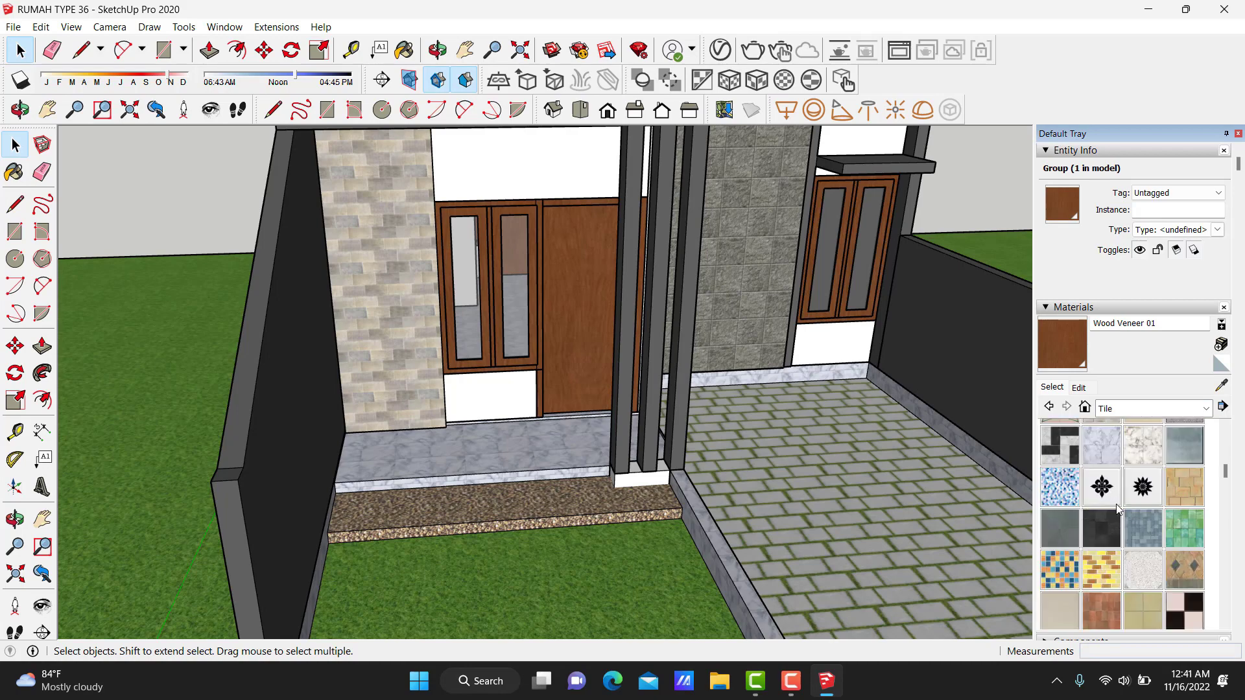
{"action": "left_click", "coordinate": [1111, 537]}
{"action": "middle_click_drag", "start_coordinate": [786, 466], "coordinate": [868, 501]}
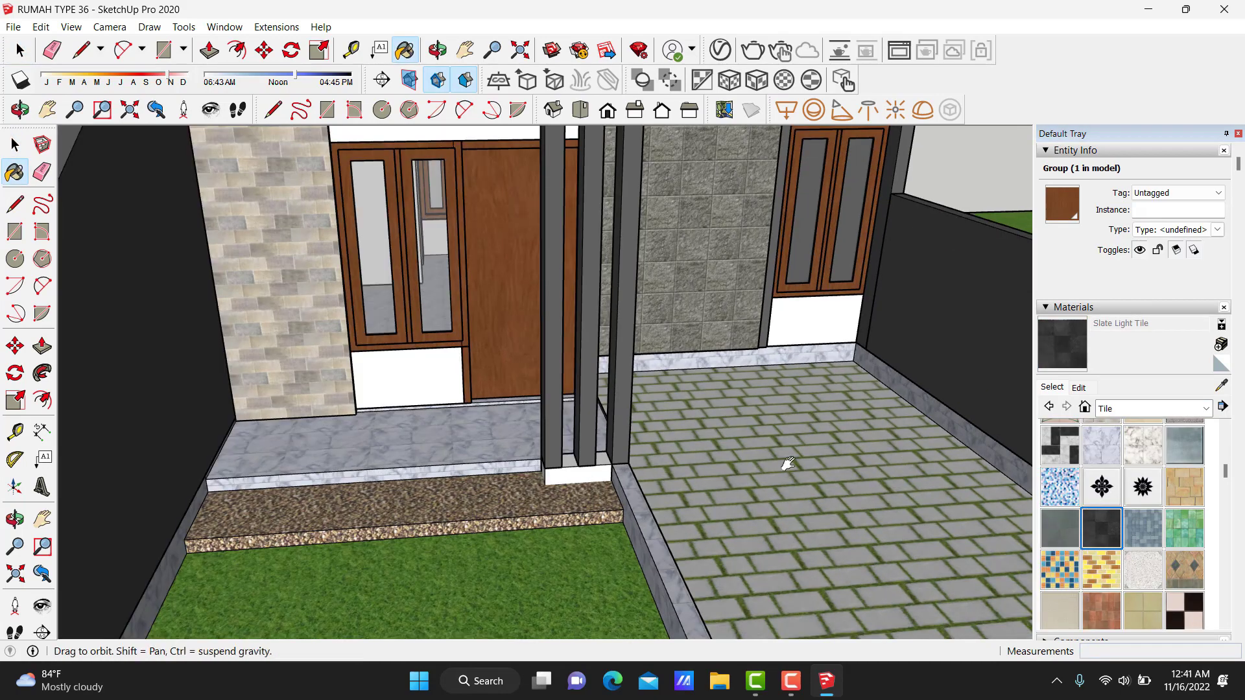
{"action": "scroll", "coordinate": [867, 501], "scroll_direction": "up", "scroll_amount": 3}
{"action": "double_click", "coordinate": [868, 501]}
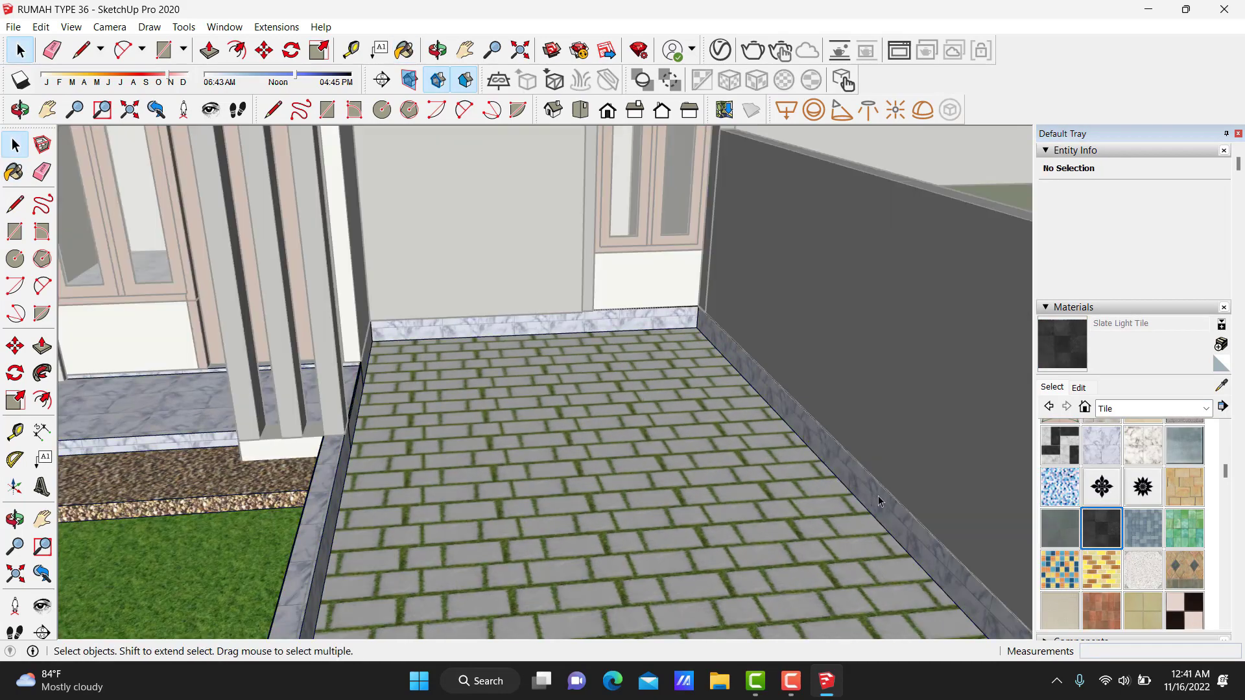
{"action": "key", "text": "b"}
{"action": "left_click", "coordinate": [883, 494]}
{"action": "left_click", "coordinate": [617, 317]}
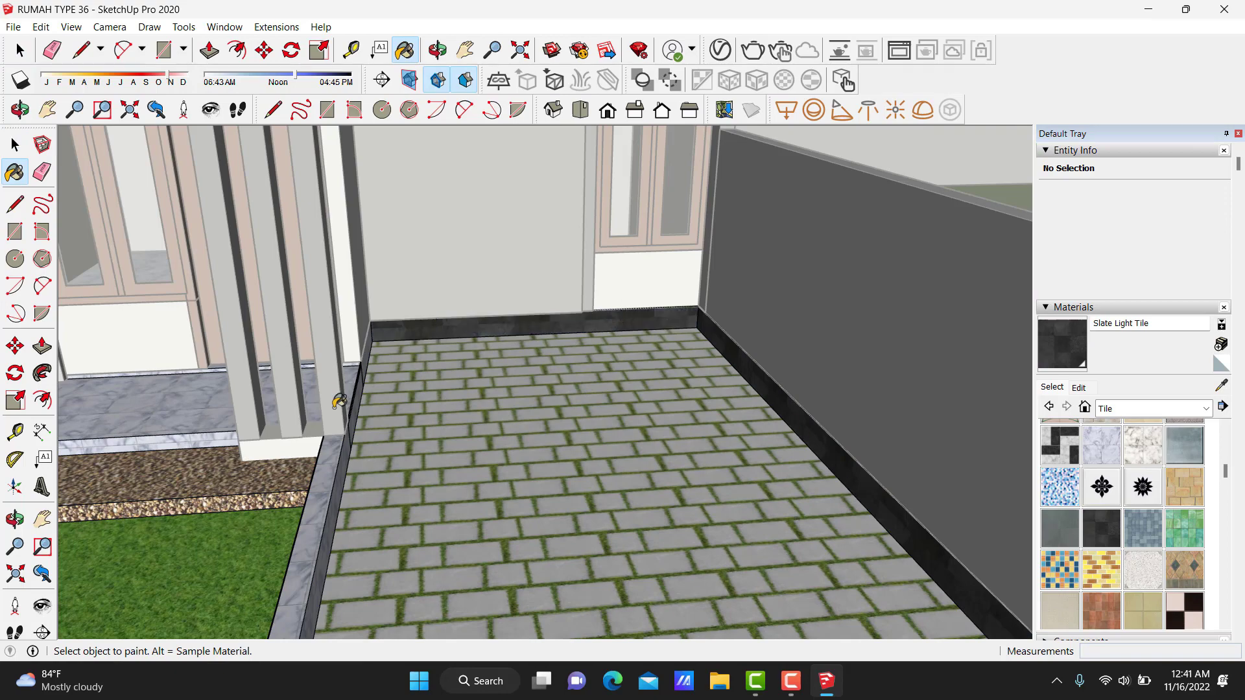
Paint the left courtyard border and the front border with its top strip in Slate Light Tile.
{"action": "mouse_move", "coordinate": [338, 402]}
{"action": "middle_mouse_down"}
{"action": "mouse_move", "coordinate": [347, 503]}
{"action": "mouse_move", "coordinate": [354, 410]}
{"action": "middle_mouse_up"}
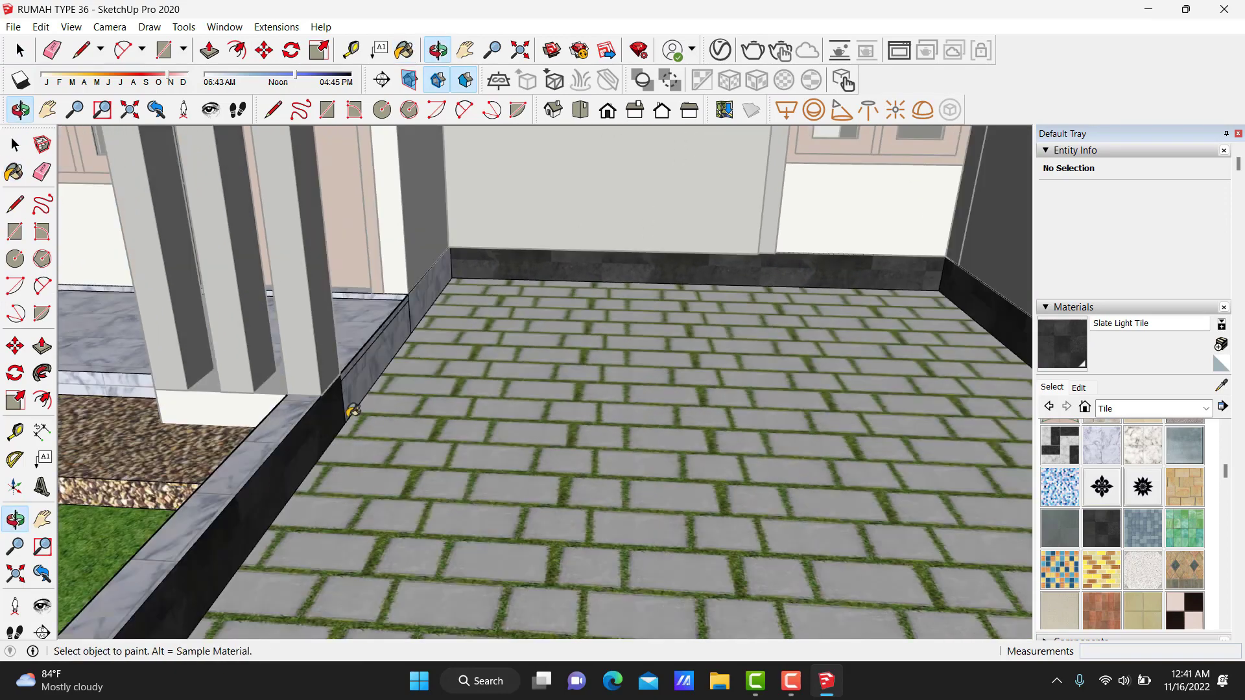
{"action": "left_click", "coordinate": [378, 363]}
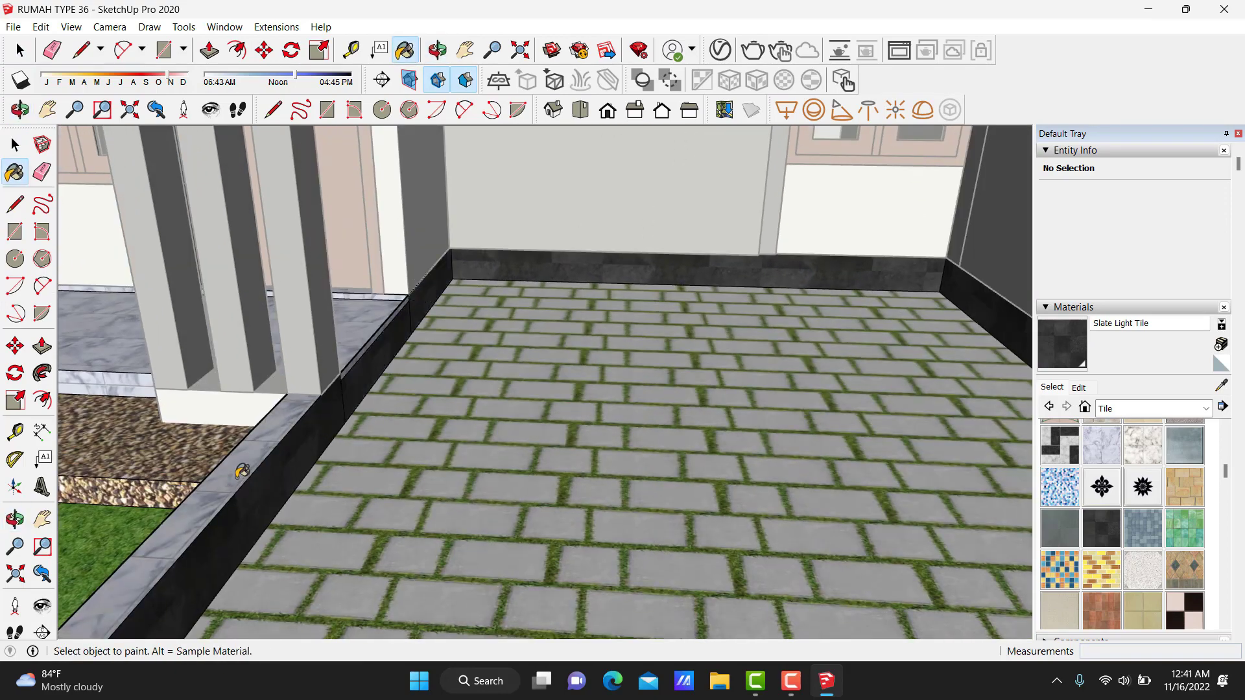
{"action": "scroll", "coordinate": [242, 472], "scroll_direction": "down", "scroll_amount": 2}
{"action": "middle_click_drag", "start_coordinate": [260, 454], "coordinate": [443, 413]}
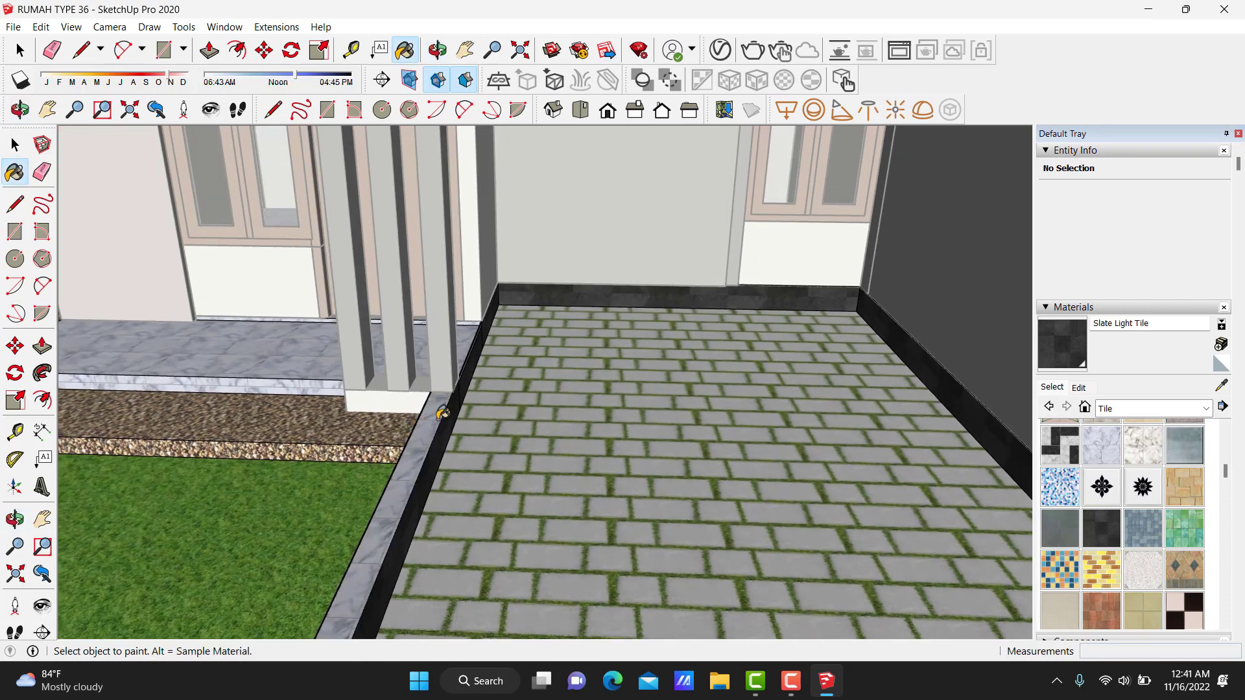
{"action": "scroll", "coordinate": [443, 413], "scroll_direction": "down", "scroll_amount": 3}
{"action": "middle_click_drag", "start_coordinate": [501, 561], "coordinate": [508, 592]}
{"action": "left_click", "coordinate": [593, 521]}
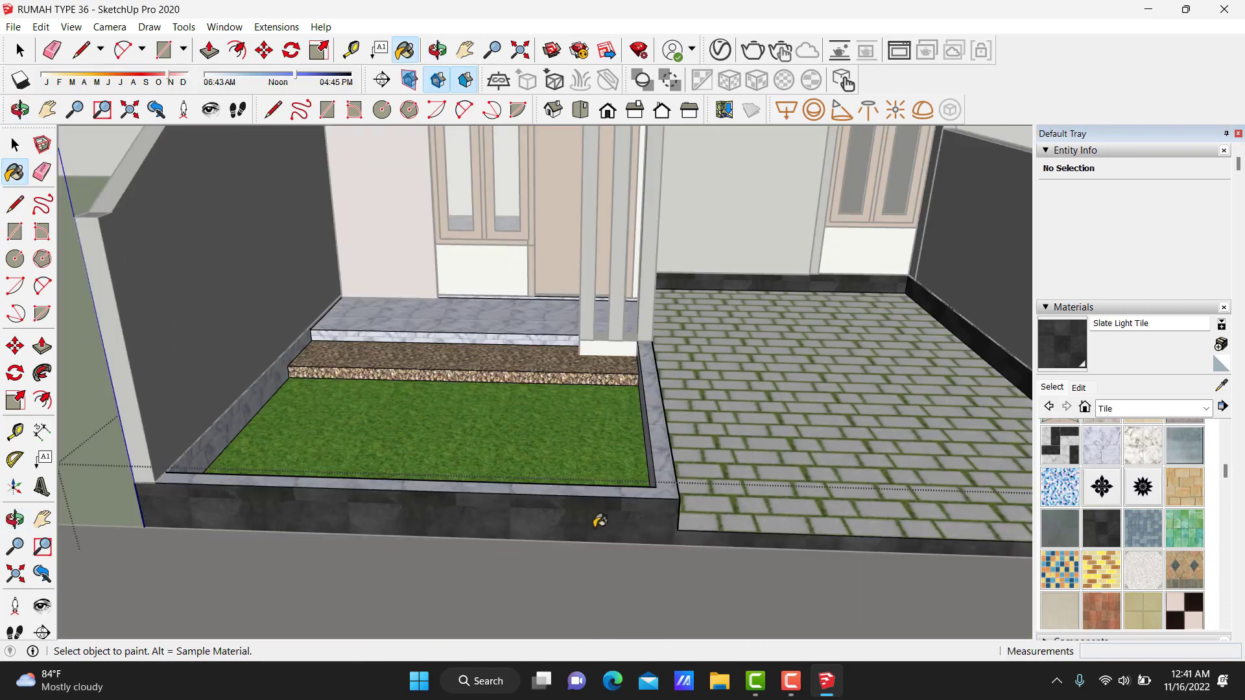
{"action": "mouse_move", "coordinate": [593, 522]}
{"action": "middle_mouse_down"}
{"action": "mouse_move", "coordinate": [459, 517]}
{"action": "mouse_move", "coordinate": [361, 536]}
{"action": "middle_mouse_up"}
{"action": "scroll", "coordinate": [361, 537], "scroll_direction": "up", "scroll_amount": 2}
{"action": "left_click", "coordinate": [411, 557]}
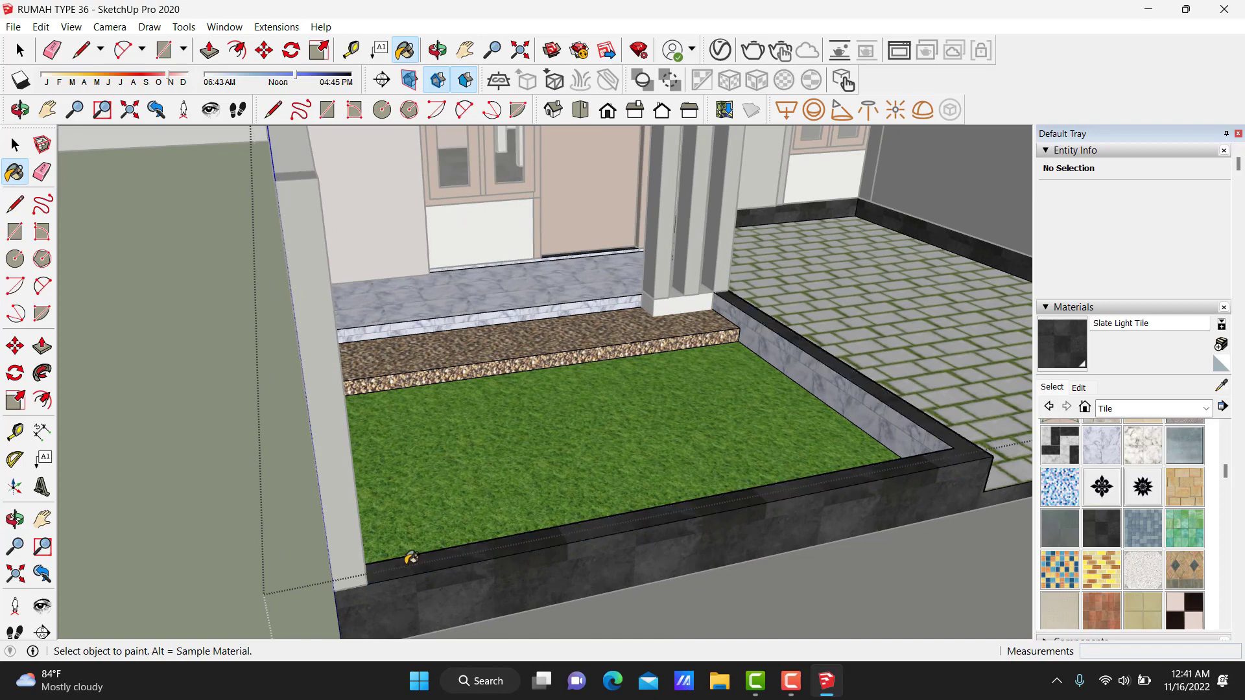
{"action": "scroll", "coordinate": [818, 238], "scroll_direction": "up", "scroll_amount": 2}
Try painting the marble border top and side in slate, then undo it.
{"action": "key", "text": "l"}
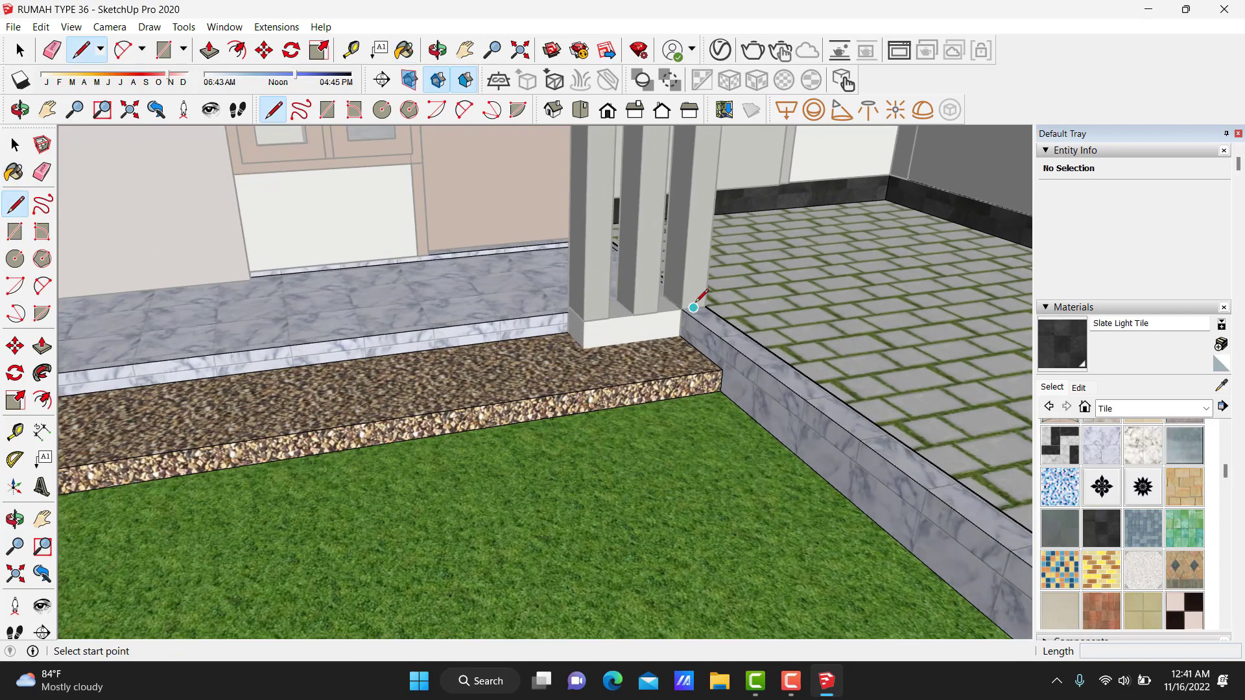
{"action": "left_click", "coordinate": [683, 308]}
{"action": "key", "text": "space"}
{"action": "key", "text": "b"}
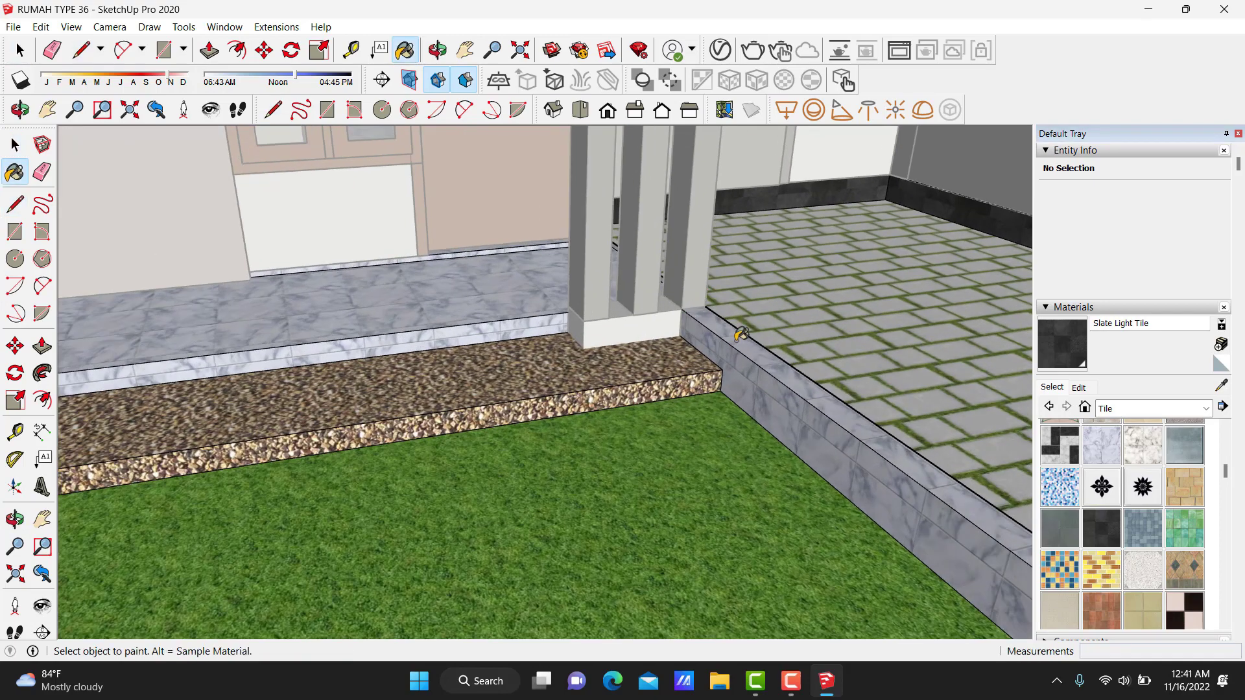
{"action": "left_click", "coordinate": [739, 334]}
{"action": "left_click", "coordinate": [715, 318], "text": "ctrl"}
{"action": "scroll", "coordinate": [715, 318], "scroll_direction": "up", "scroll_amount": 1}
{"action": "key", "text": "ctrl+z"}
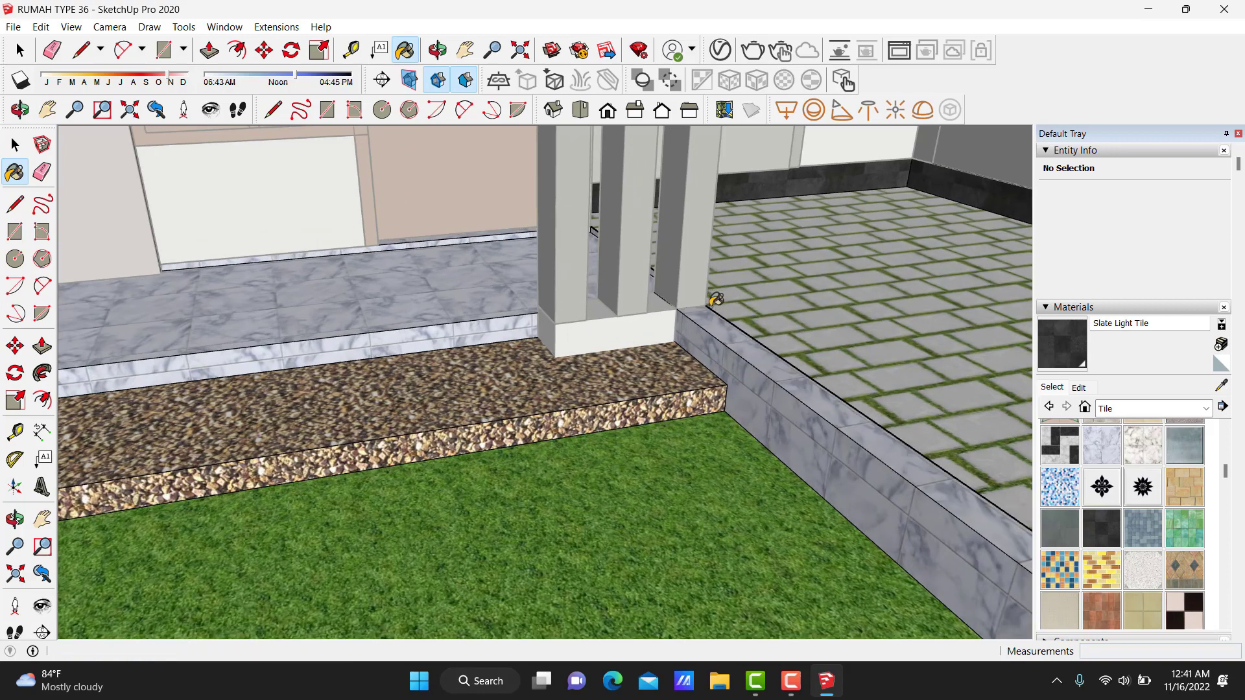
Draw a rectangle over the lawn corner, then delete the stray face over the grass.
{"action": "key", "text": "r"}
{"action": "left_click", "coordinate": [705, 305]}
{"action": "scroll", "coordinate": [706, 299], "scroll_direction": "down", "scroll_amount": 3}
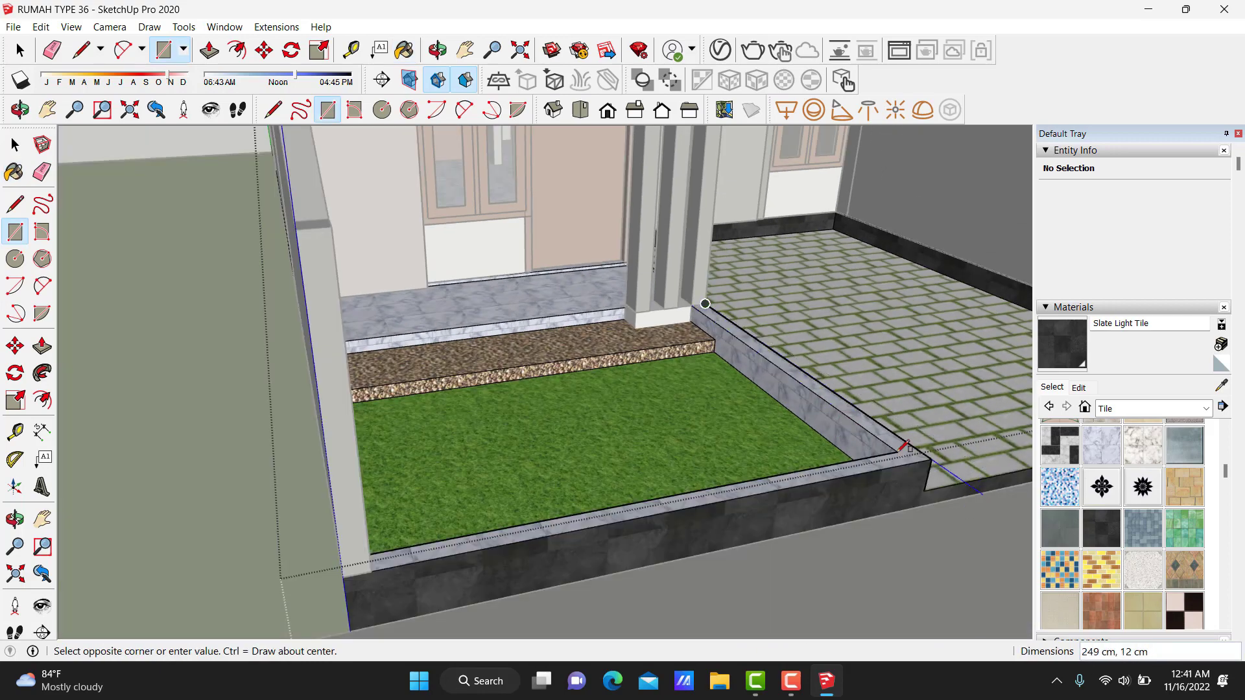
{"action": "scroll", "coordinate": [907, 446], "scroll_direction": "up", "scroll_amount": 2}
{"action": "left_click", "coordinate": [887, 444]}
{"action": "key", "text": "space"}
{"action": "left_click", "coordinate": [796, 438]}
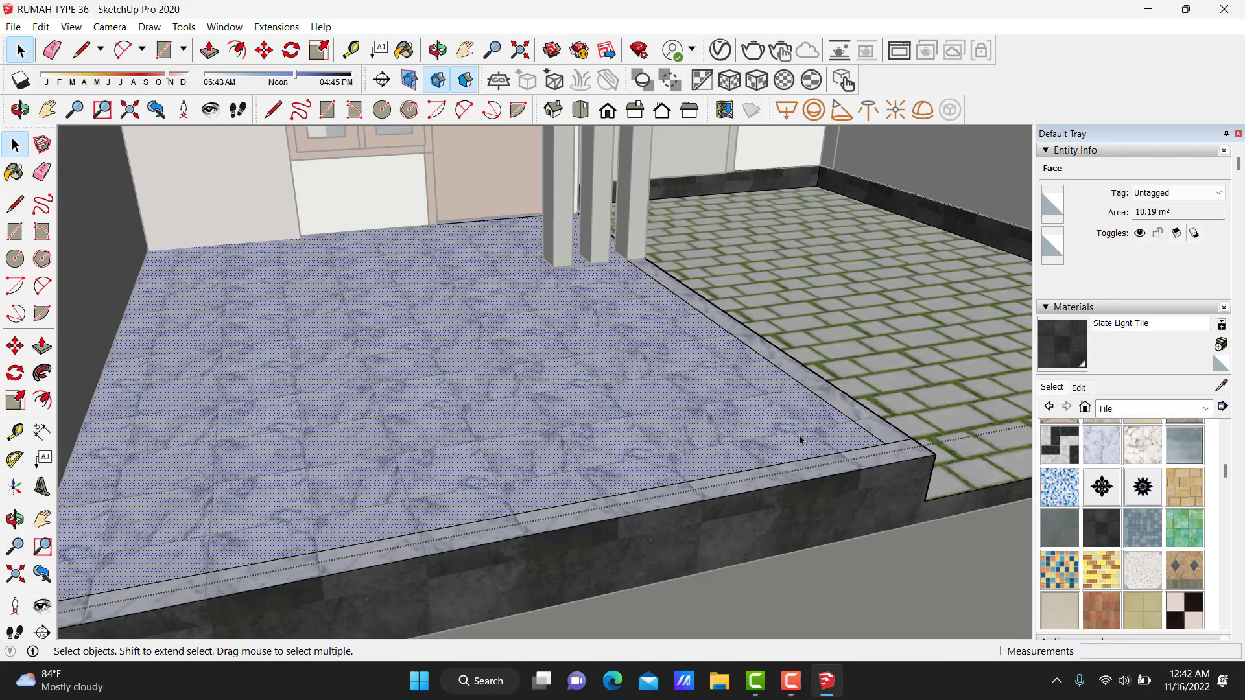
{"action": "key", "text": "Delete"}
Paint the right and front curb tops around the lawn in Slate Light Tile.
{"action": "key", "text": "b"}
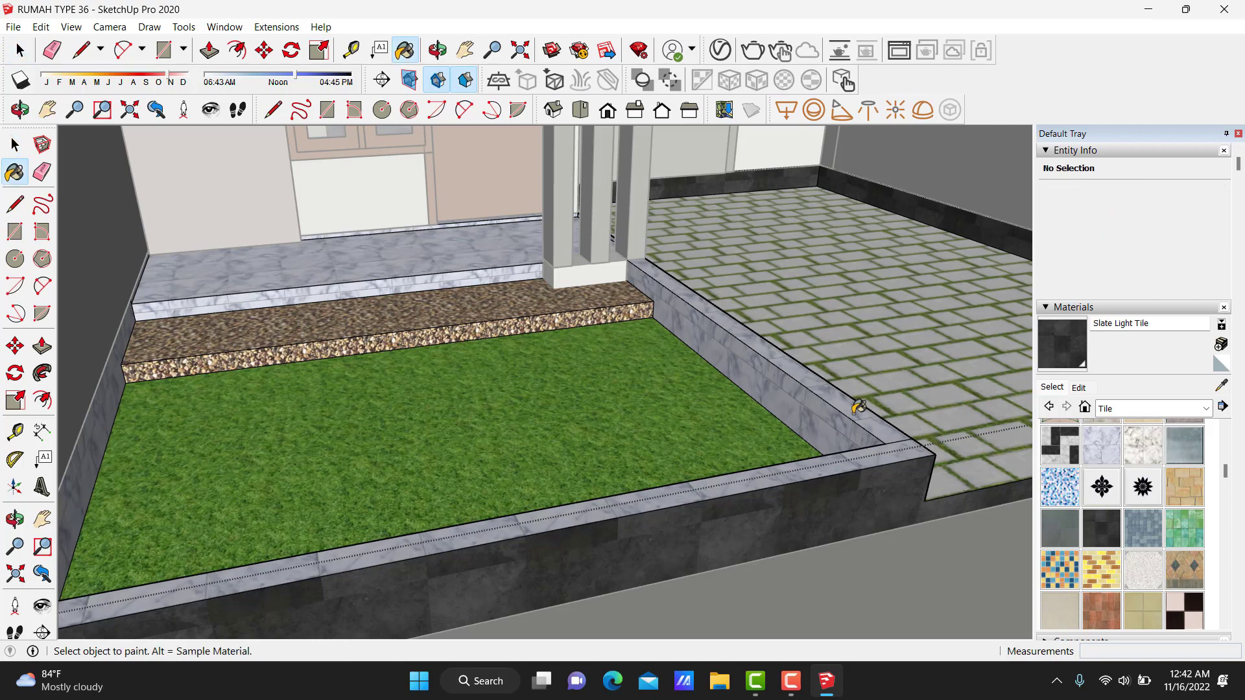
{"action": "left_click", "coordinate": [849, 410]}
{"action": "left_click", "coordinate": [861, 453]}
{"action": "key", "text": "ctrl+z"}
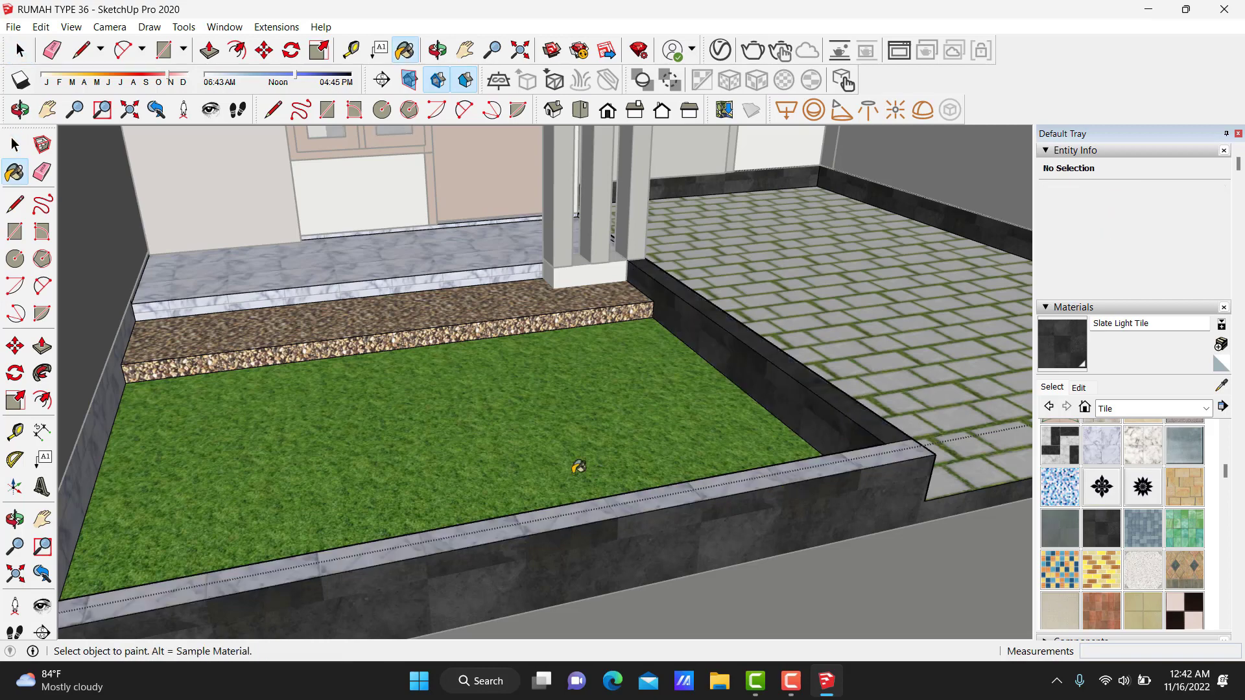
{"action": "middle_click_drag", "start_coordinate": [326, 286], "coordinate": [356, 519]}
{"action": "key", "text": "l"}
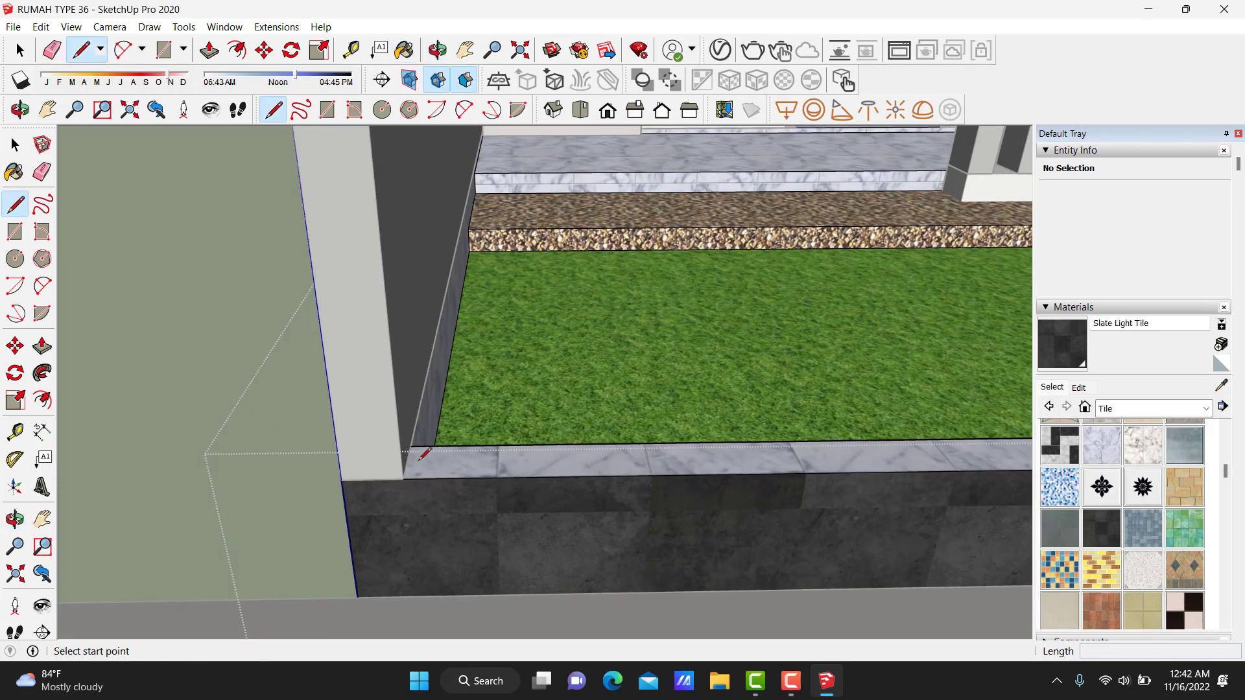
{"action": "key", "text": "space"}
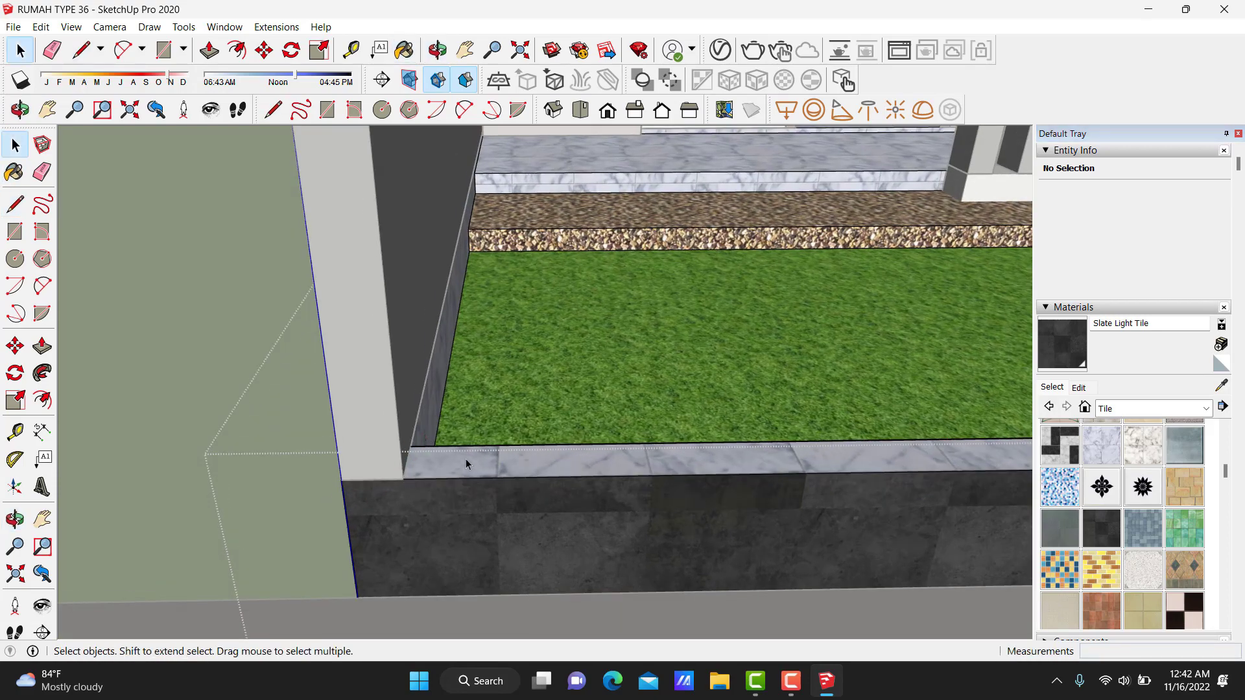
{"action": "key", "text": "b"}
{"action": "left_click", "coordinate": [468, 458]}
Orbit out to view the lawn and tiled paving together.
{"action": "scroll", "coordinate": [468, 457], "scroll_direction": "down", "scroll_amount": 2}
{"action": "mouse_move", "coordinate": [575, 418]}
{"action": "middle_mouse_down"}
{"action": "mouse_move", "coordinate": [508, 366]}
{"action": "mouse_move", "coordinate": [642, 499]}
{"action": "middle_mouse_up"}
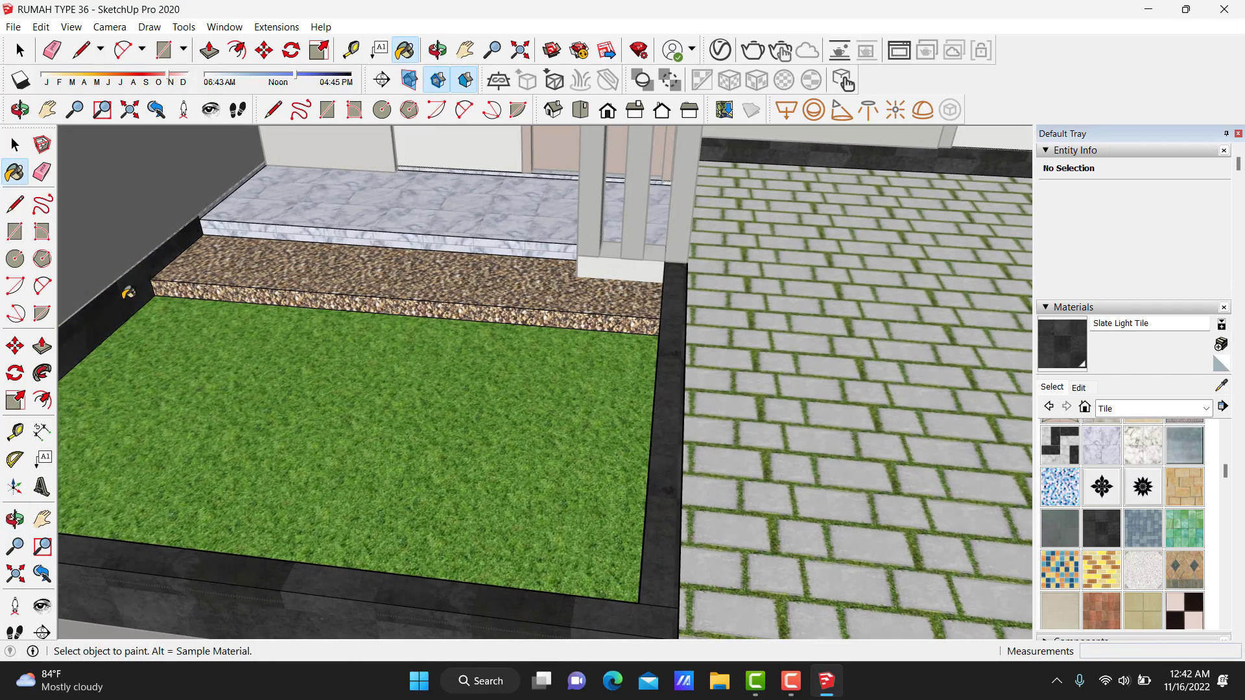
{"action": "scroll", "coordinate": [229, 191], "scroll_direction": "up", "scroll_amount": 3}
{"action": "scroll", "coordinate": [228, 194], "scroll_direction": "down", "scroll_amount": 3}
{"action": "key", "text": "space"}
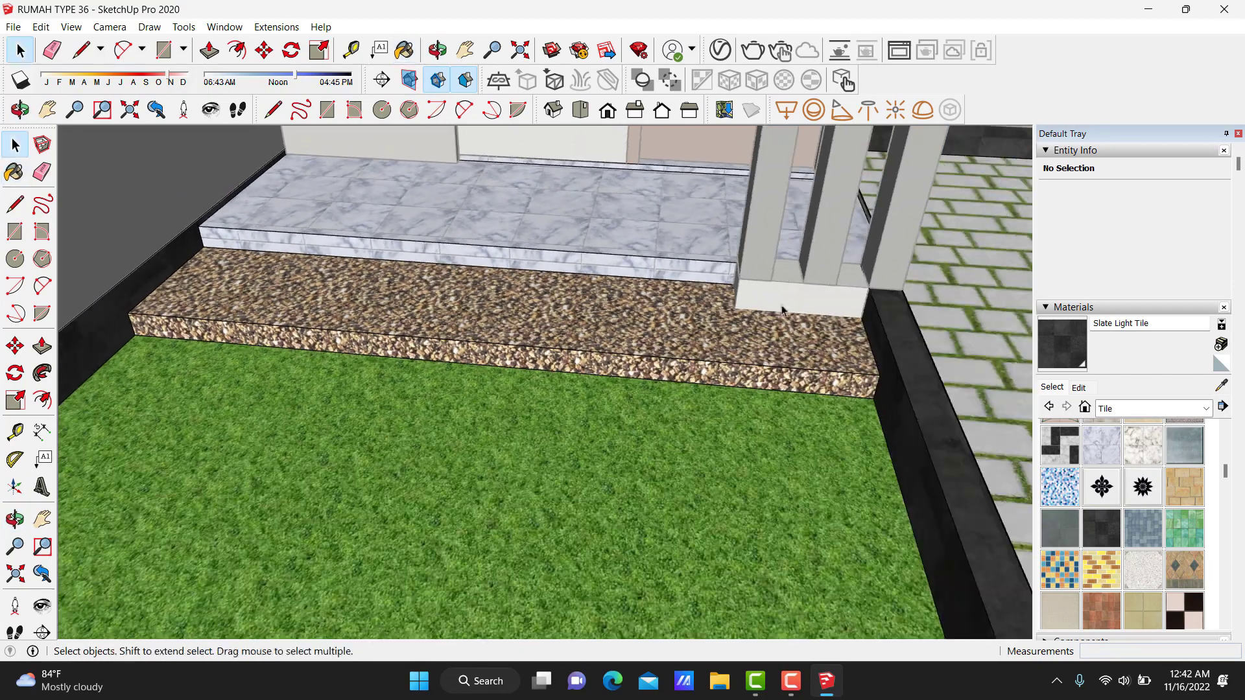
Select the marble floor face and the thin front strip of the step for erasing.
{"action": "middle_click_drag", "start_coordinate": [305, 231], "coordinate": [470, 278]}
{"action": "scroll", "coordinate": [833, 353], "scroll_direction": "up", "scroll_amount": 2}
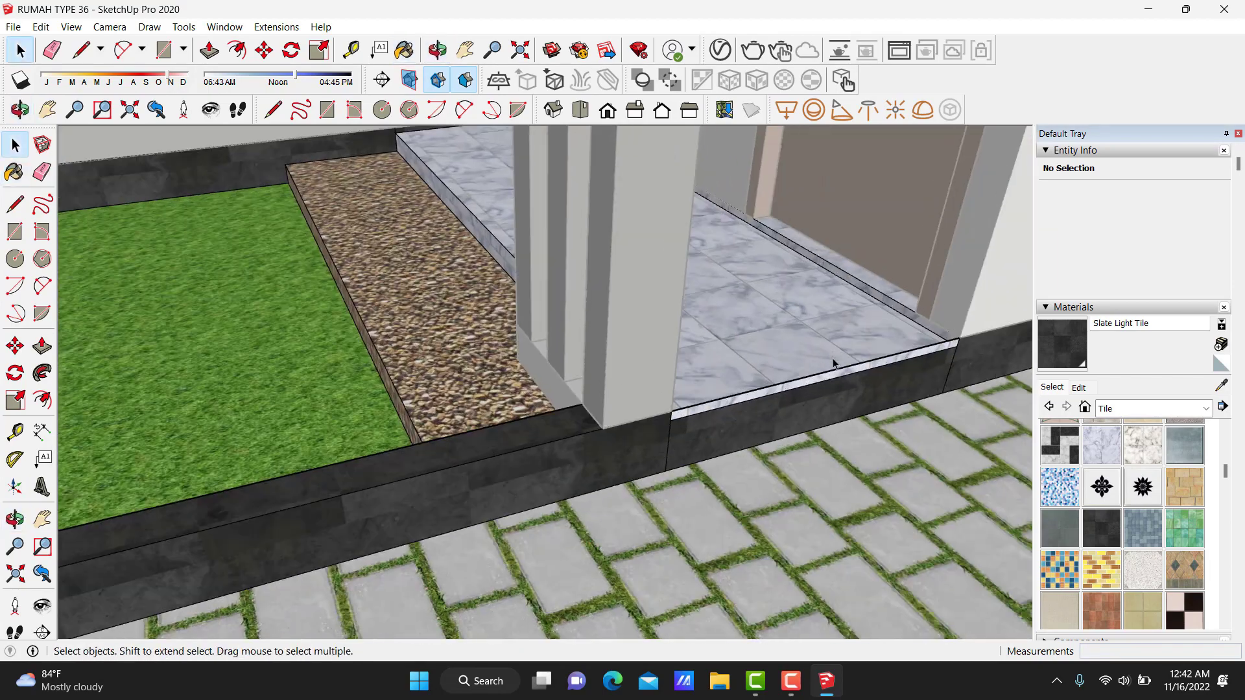
{"action": "double_click", "coordinate": [834, 360]}
{"action": "scroll", "coordinate": [843, 363], "scroll_direction": "up", "scroll_amount": 3}
{"action": "scroll", "coordinate": [855, 368], "scroll_direction": "up", "scroll_amount": 2}
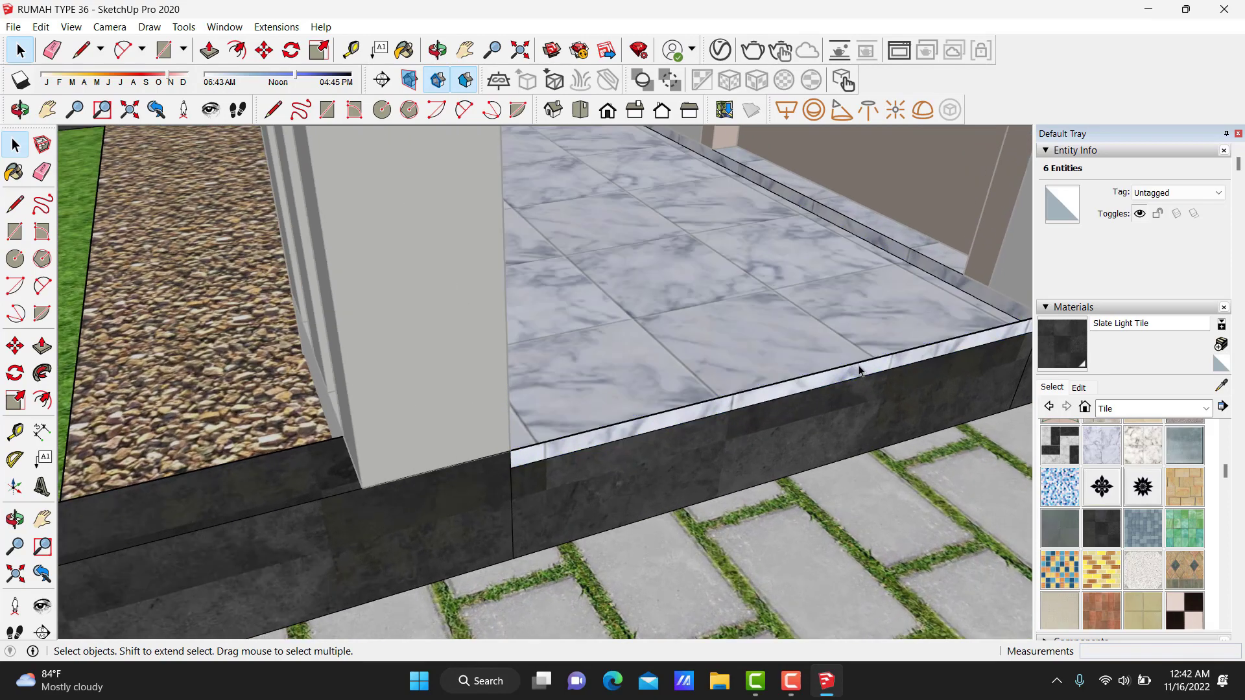
{"action": "middle_click_drag", "start_coordinate": [856, 366], "coordinate": [776, 366]}
{"action": "left_click", "coordinate": [775, 366]}
{"action": "key", "text": "e"}
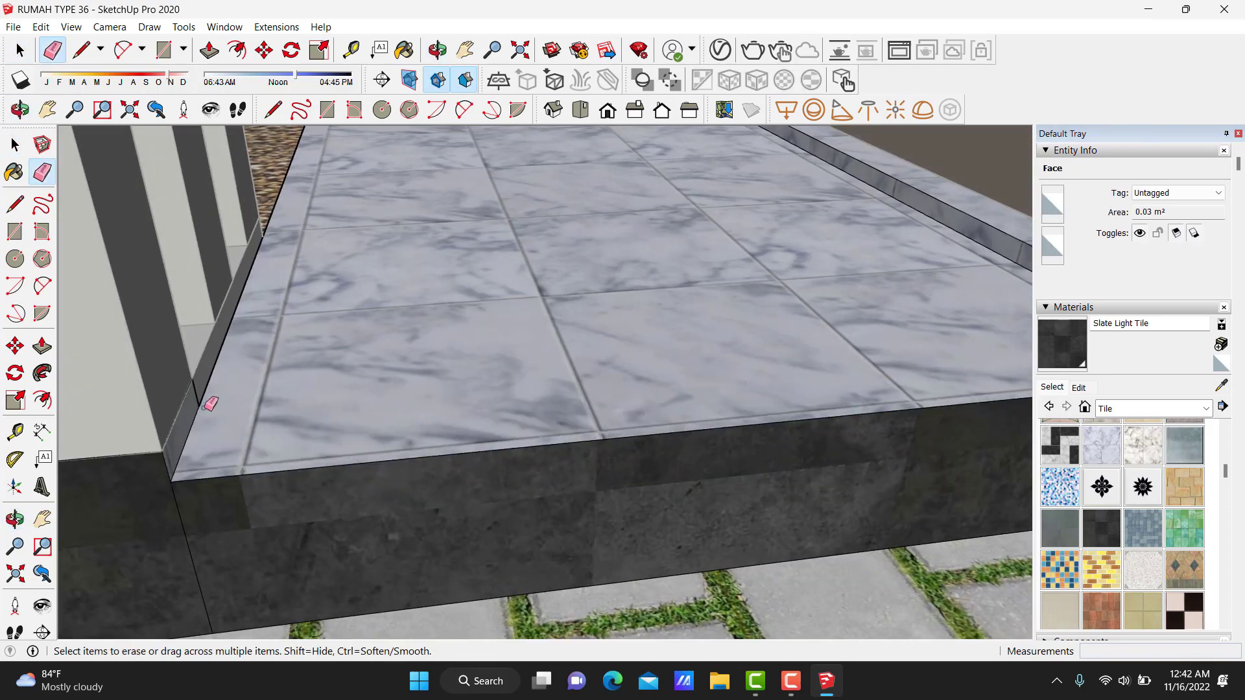
{"action": "mouse_move", "coordinate": [205, 400]}
{"action": "middle_mouse_down"}
{"action": "mouse_move", "coordinate": [492, 371]}
{"action": "mouse_move", "coordinate": [514, 291]}
{"action": "mouse_move", "coordinate": [717, 256]}
{"action": "mouse_move", "coordinate": [556, 311]}
{"action": "mouse_move", "coordinate": [778, 315]}
{"action": "mouse_move", "coordinate": [488, 283]}
{"action": "middle_mouse_up"}
{"action": "key", "text": "space"}
Open the pillar group and inspect its base close up.
{"action": "mouse_move", "coordinate": [750, 361]}
{"action": "middle_mouse_down"}
{"action": "mouse_move", "coordinate": [883, 366]}
{"action": "mouse_move", "coordinate": [828, 397]}
{"action": "mouse_move", "coordinate": [745, 345]}
{"action": "mouse_move", "coordinate": [750, 383]}
{"action": "mouse_move", "coordinate": [555, 389]}
{"action": "mouse_move", "coordinate": [351, 444]}
{"action": "middle_mouse_up"}
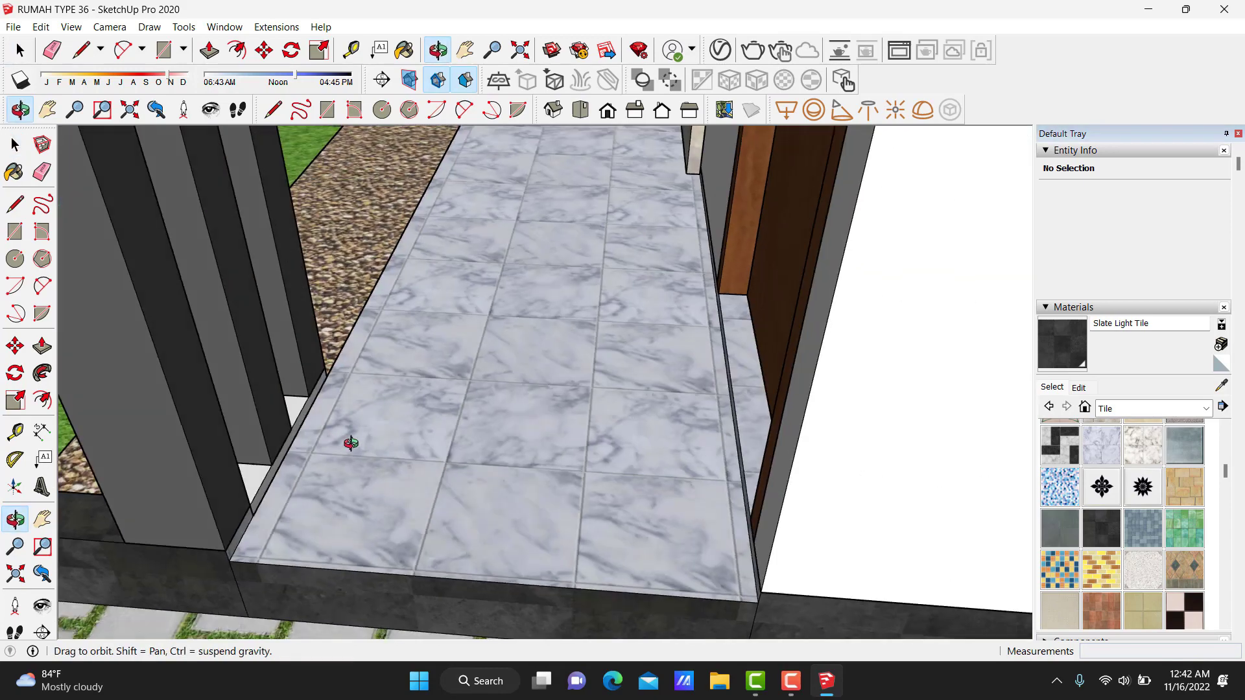
{"action": "middle_click_drag", "start_coordinate": [834, 381], "coordinate": [772, 547]}
{"action": "double_click", "coordinate": [770, 557]}
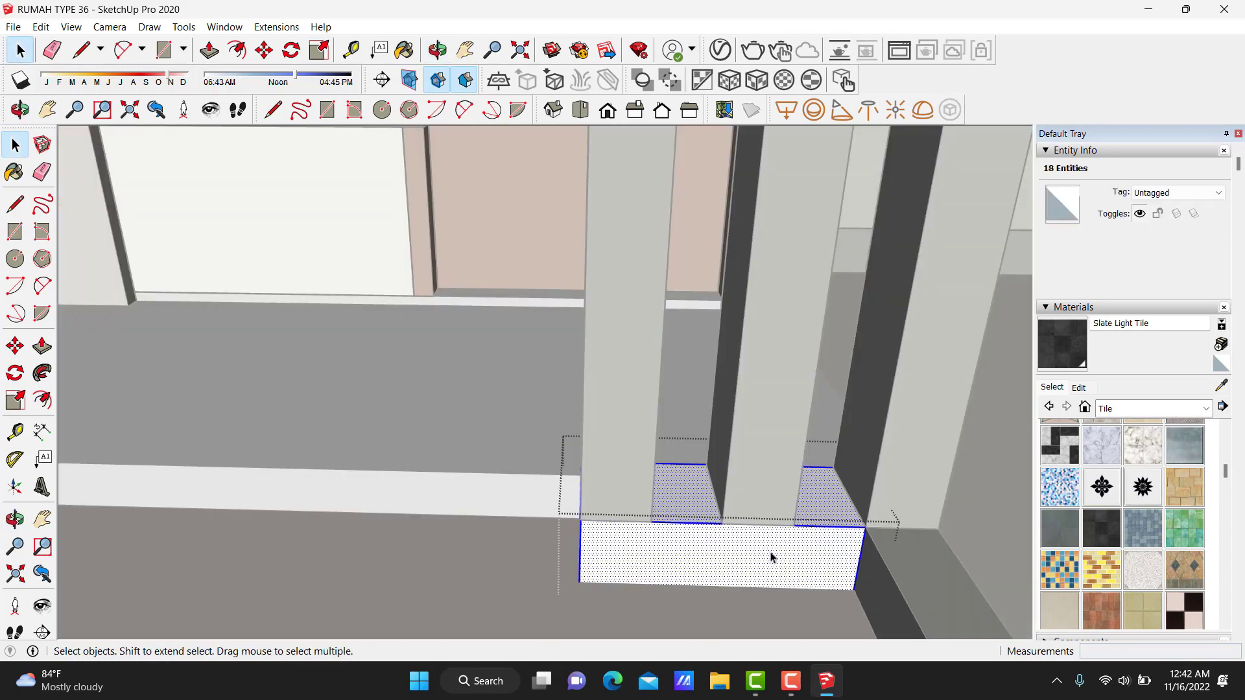
{"action": "mouse_move", "coordinate": [776, 622]}
{"action": "middle_mouse_down"}
{"action": "mouse_move", "coordinate": [758, 489]}
{"action": "mouse_move", "coordinate": [435, 421]}
{"action": "mouse_move", "coordinate": [853, 431]}
{"action": "mouse_move", "coordinate": [756, 495]}
{"action": "mouse_move", "coordinate": [517, 530]}
{"action": "mouse_move", "coordinate": [525, 547]}
{"action": "mouse_move", "coordinate": [582, 568]}
{"action": "mouse_move", "coordinate": [558, 506]}
{"action": "middle_mouse_up"}
{"action": "scroll", "coordinate": [434, 420], "scroll_direction": "down", "scroll_amount": 6}
{"action": "scroll", "coordinate": [532, 308], "scroll_direction": "up", "scroll_amount": 5}
Select the tiled pillar's faces, close the group, and view the shelves and wall.
{"action": "middle_click_drag", "start_coordinate": [531, 309], "coordinate": [493, 370]}
{"action": "scroll", "coordinate": [483, 381], "scroll_direction": "up", "scroll_amount": 4}
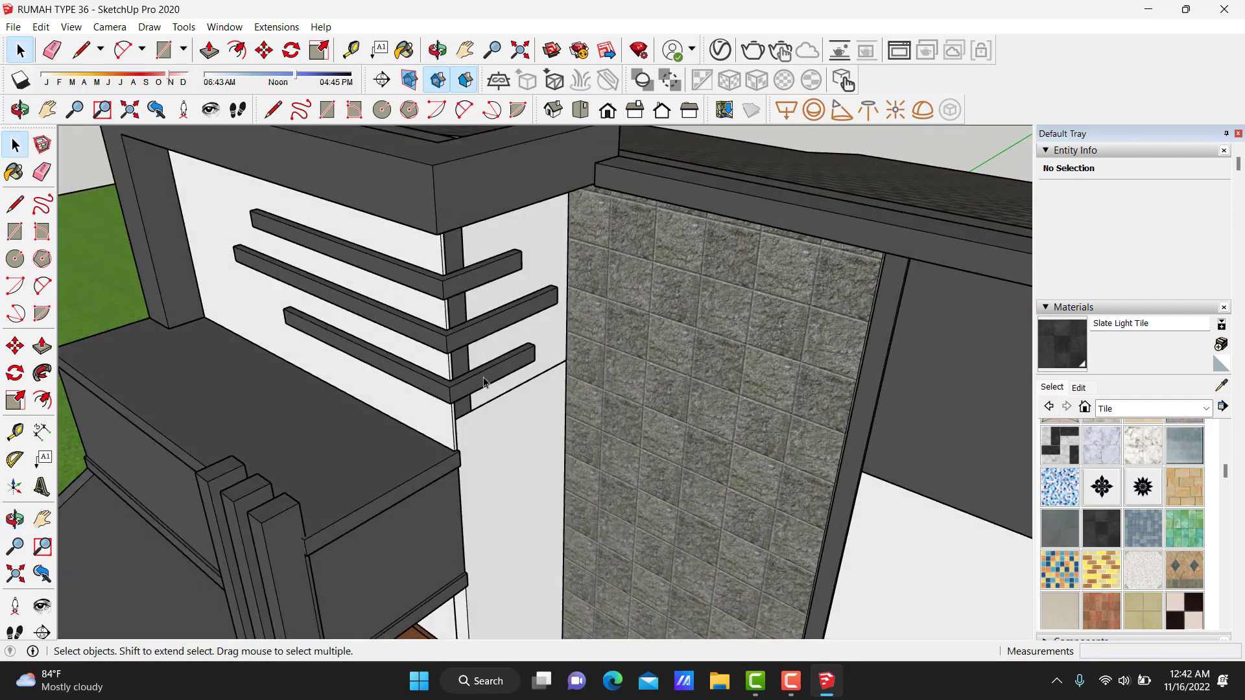
{"action": "scroll", "coordinate": [557, 329], "scroll_direction": "up", "scroll_amount": 2}
{"action": "scroll", "coordinate": [454, 389], "scroll_direction": "up", "scroll_amount": 3}
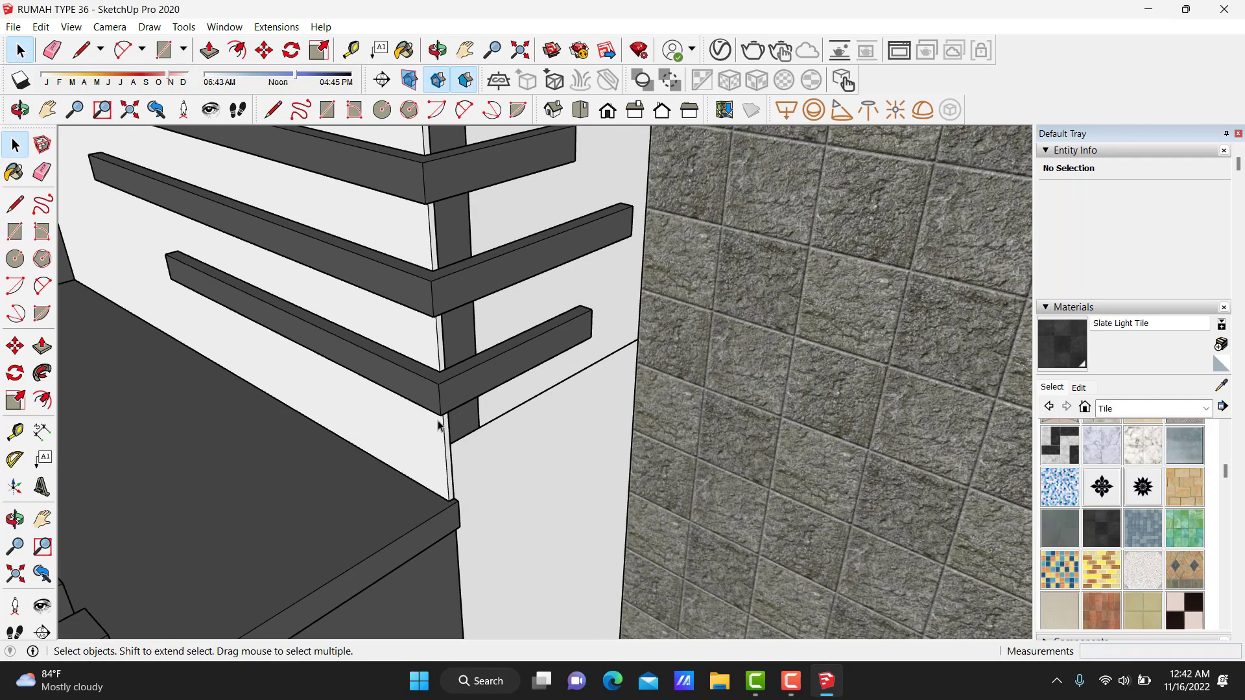
{"action": "triple_click", "coordinate": [456, 419]}
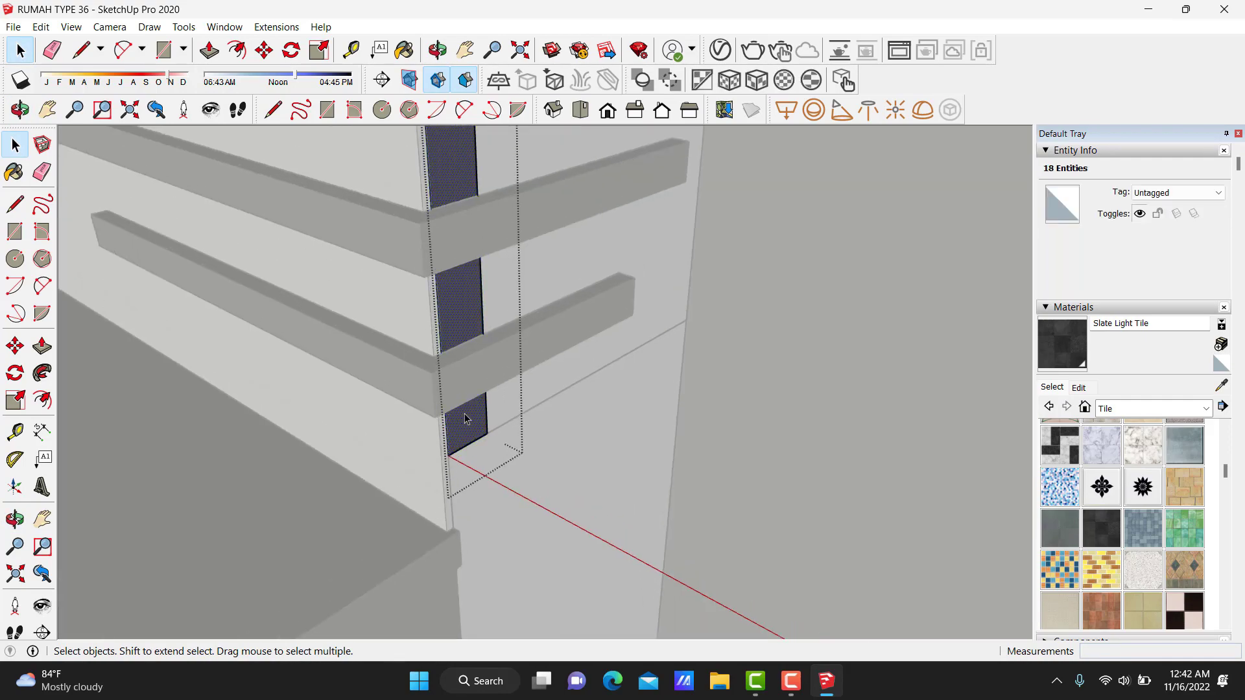
{"action": "scroll", "coordinate": [464, 418], "scroll_direction": "down", "scroll_amount": 3}
{"action": "scroll", "coordinate": [552, 299], "scroll_direction": "down", "scroll_amount": 2}
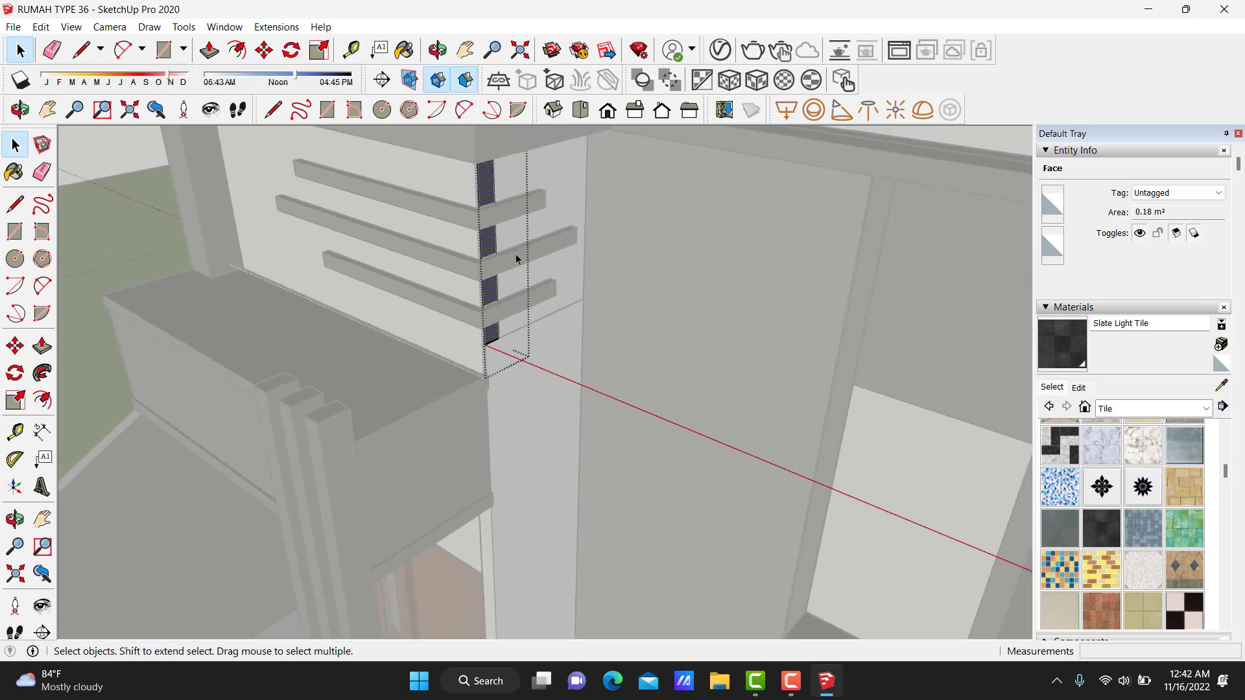
{"action": "key", "text": "Escape"}
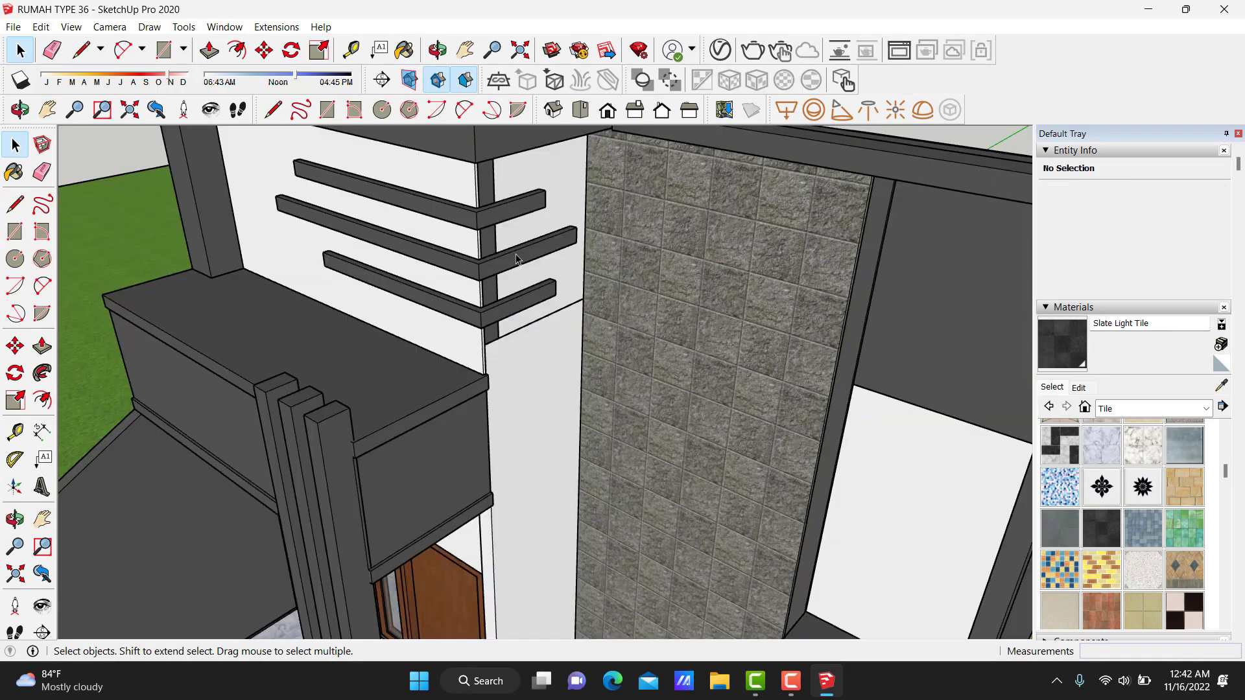
{"action": "scroll", "coordinate": [1162, 582], "scroll_direction": "up", "scroll_amount": 2}
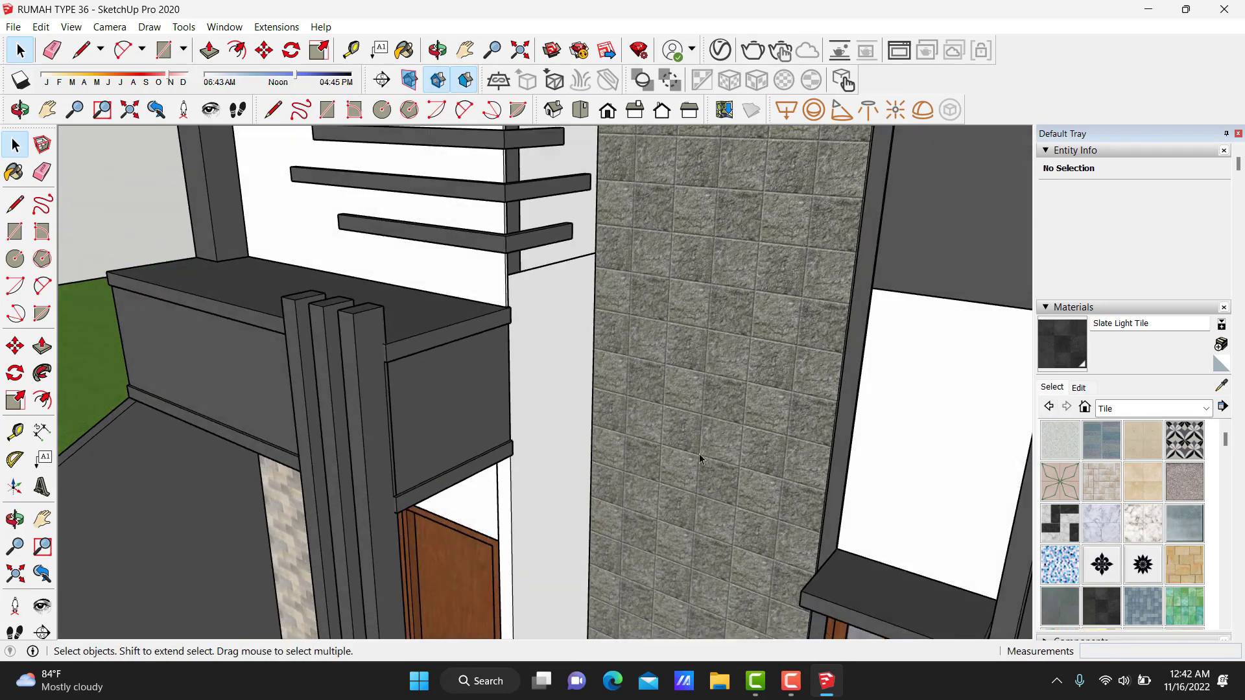
{"action": "middle_click_drag", "start_coordinate": [499, 498], "coordinate": [1107, 425]}
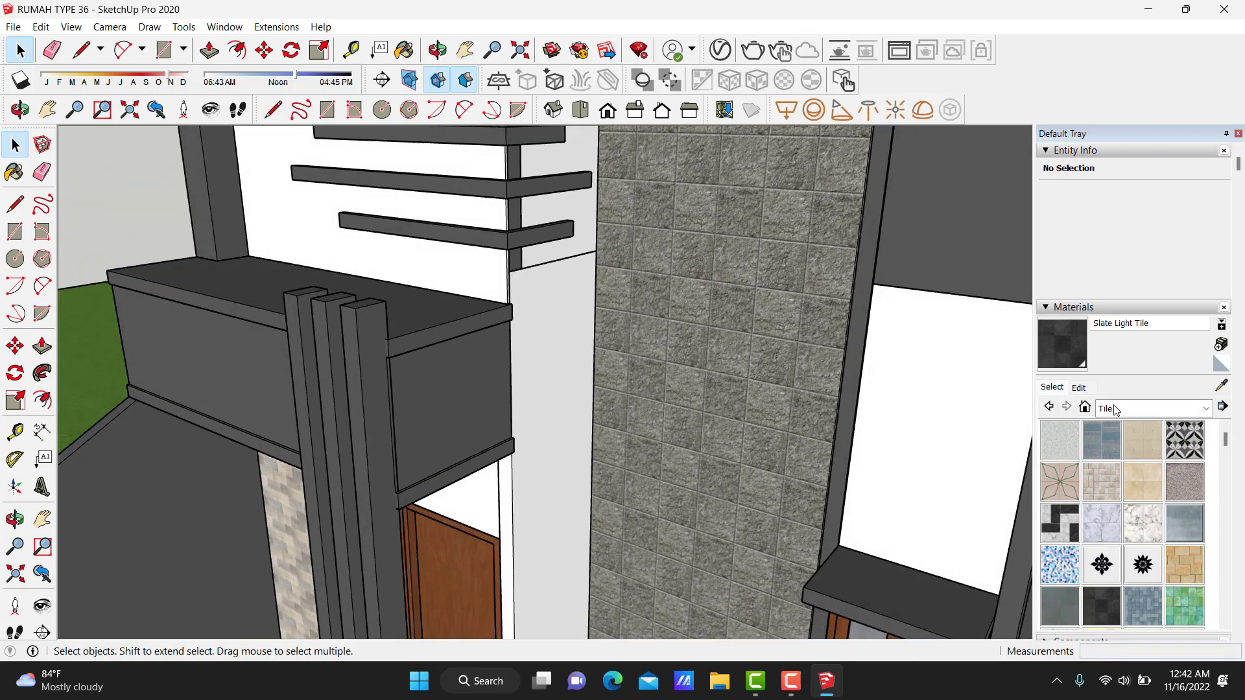
Load the Colors material library and choose Color M01 as the paint.
{"action": "left_click", "coordinate": [1115, 410]}
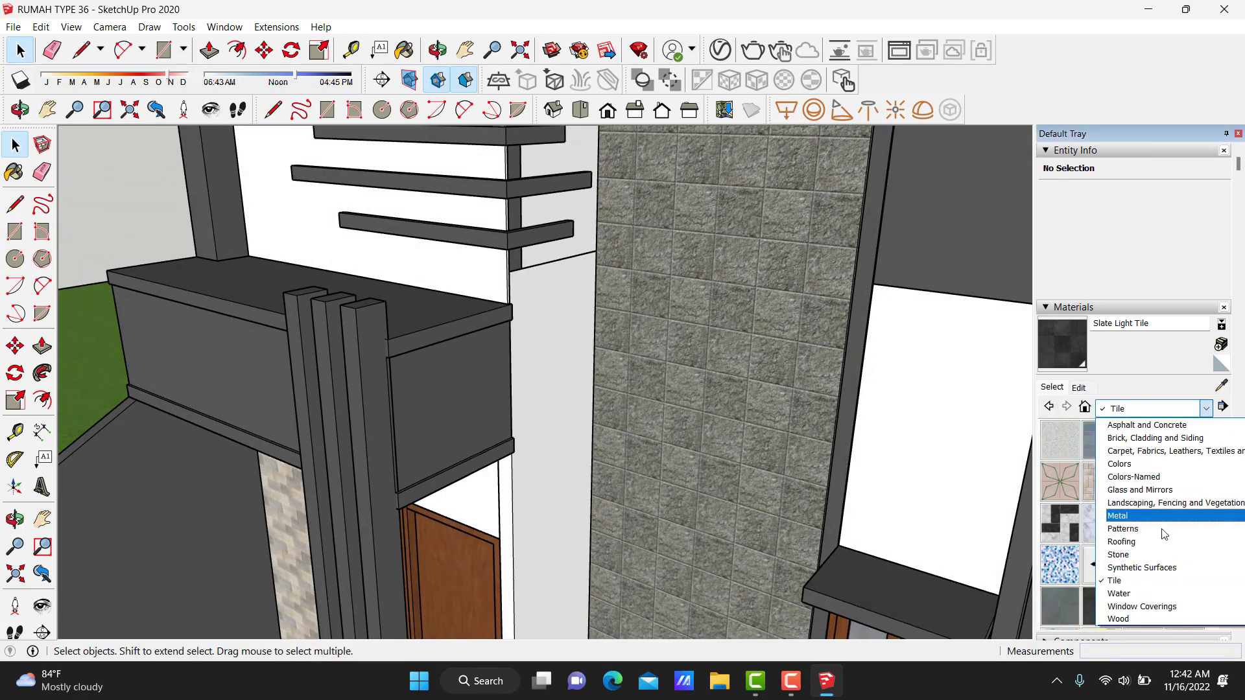
{"action": "left_click", "coordinate": [1145, 463]}
{"action": "scroll", "coordinate": [1111, 504], "scroll_direction": "down", "scroll_amount": 5}
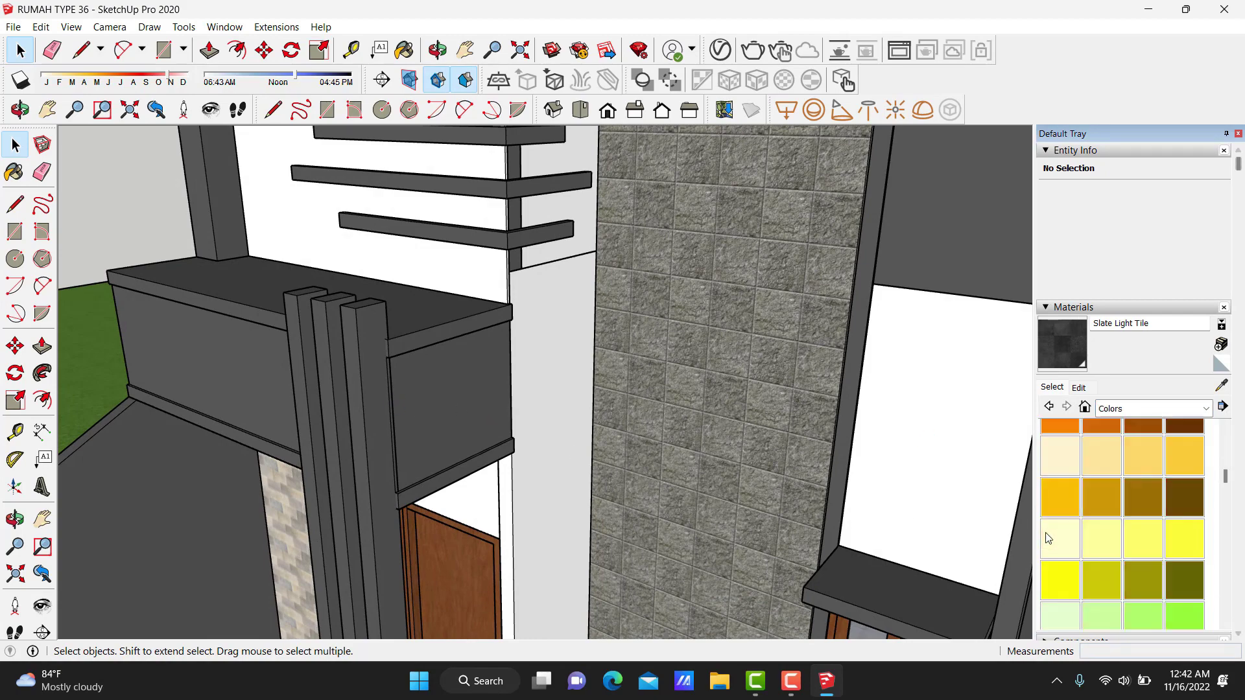
{"action": "scroll", "coordinate": [1112, 504], "scroll_direction": "down", "scroll_amount": 10}
{"action": "scroll", "coordinate": [1113, 505], "scroll_direction": "down", "scroll_amount": 5}
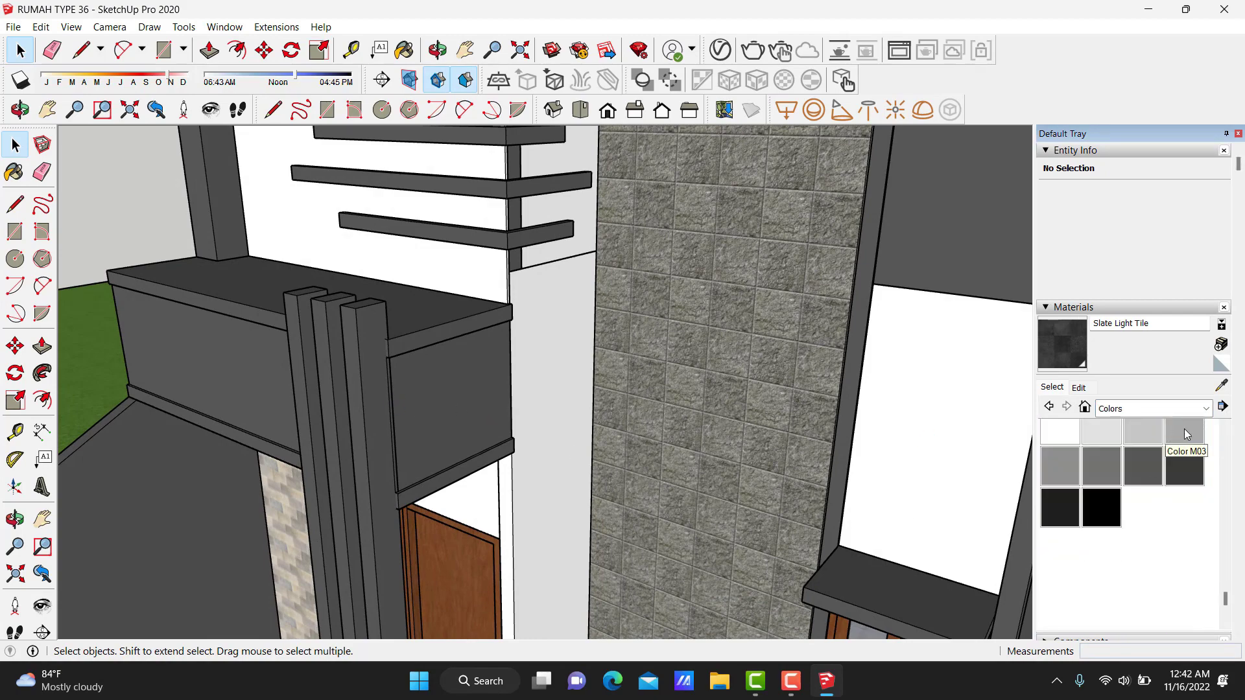
{"action": "left_click", "coordinate": [916, 407]}
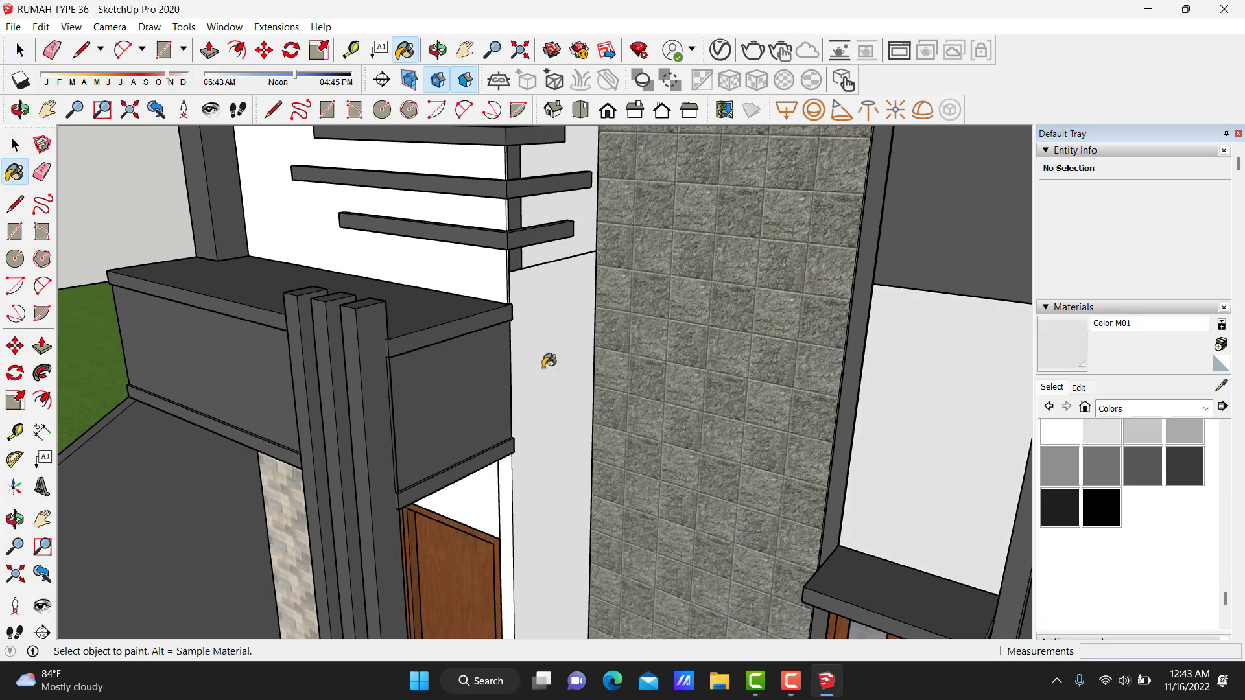
Paint the wall face beside the tiled pillar and the cabinet's front and side with Color M01.
{"action": "left_click", "coordinate": [528, 386]}
{"action": "left_click", "coordinate": [456, 399]}
{"action": "key", "text": "ctrl+z"}
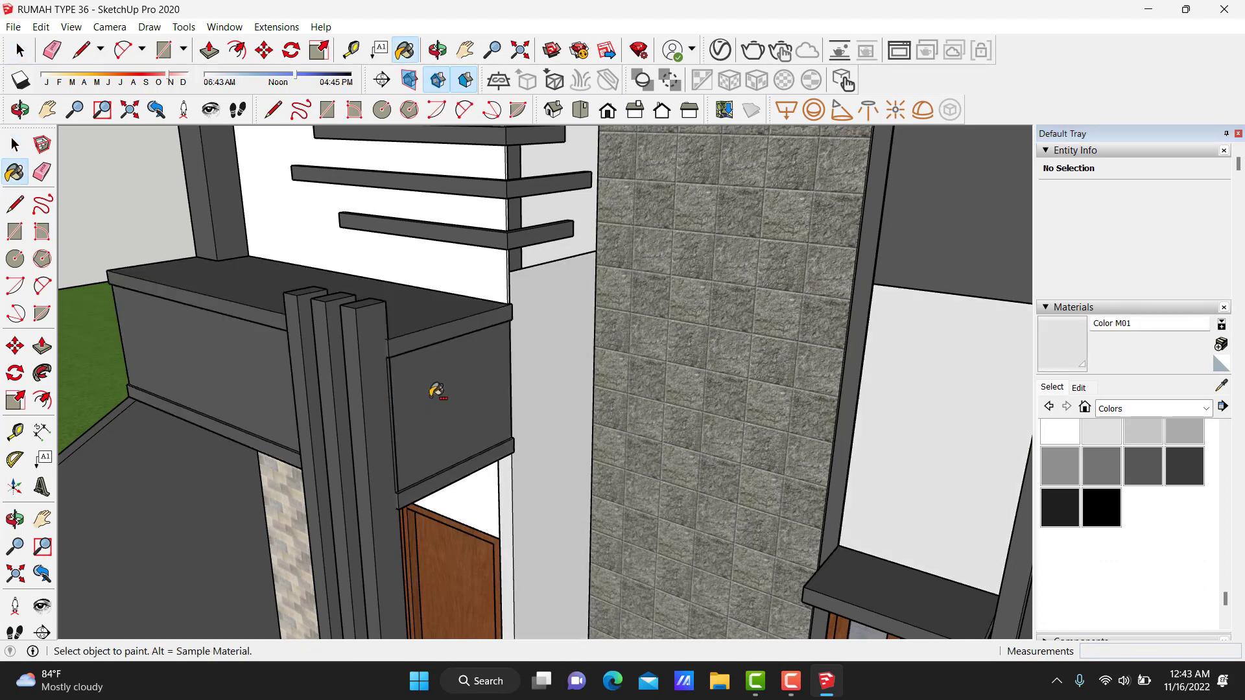
{"action": "key", "text": "space"}
{"action": "double_click", "coordinate": [433, 404]}
{"action": "key", "text": "b"}
{"action": "left_click", "coordinate": [431, 376]}
{"action": "left_click", "coordinate": [112, 364]}
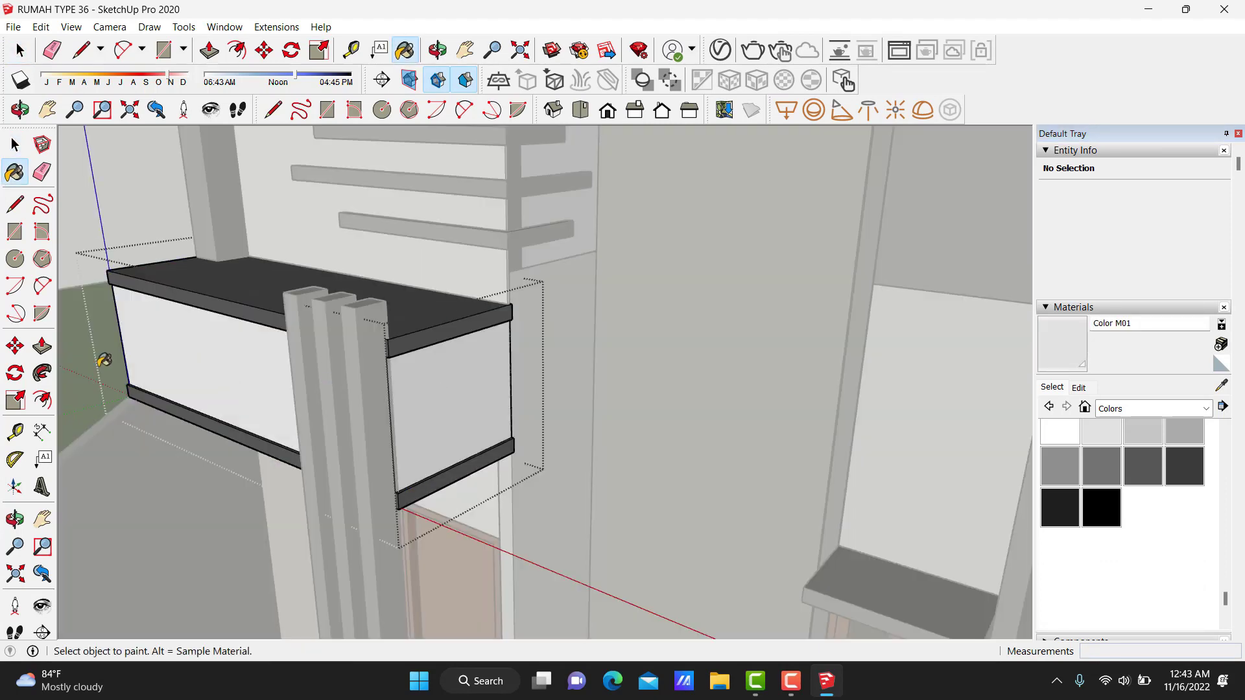
{"action": "mouse_move", "coordinate": [112, 363]}
{"action": "middle_mouse_down"}
{"action": "mouse_move", "coordinate": [479, 345]}
{"action": "mouse_move", "coordinate": [642, 322]}
{"action": "middle_mouse_up"}
{"action": "left_click", "coordinate": [642, 322]}
{"action": "key", "text": "ctrl+z"}
{"action": "key", "text": "space"}
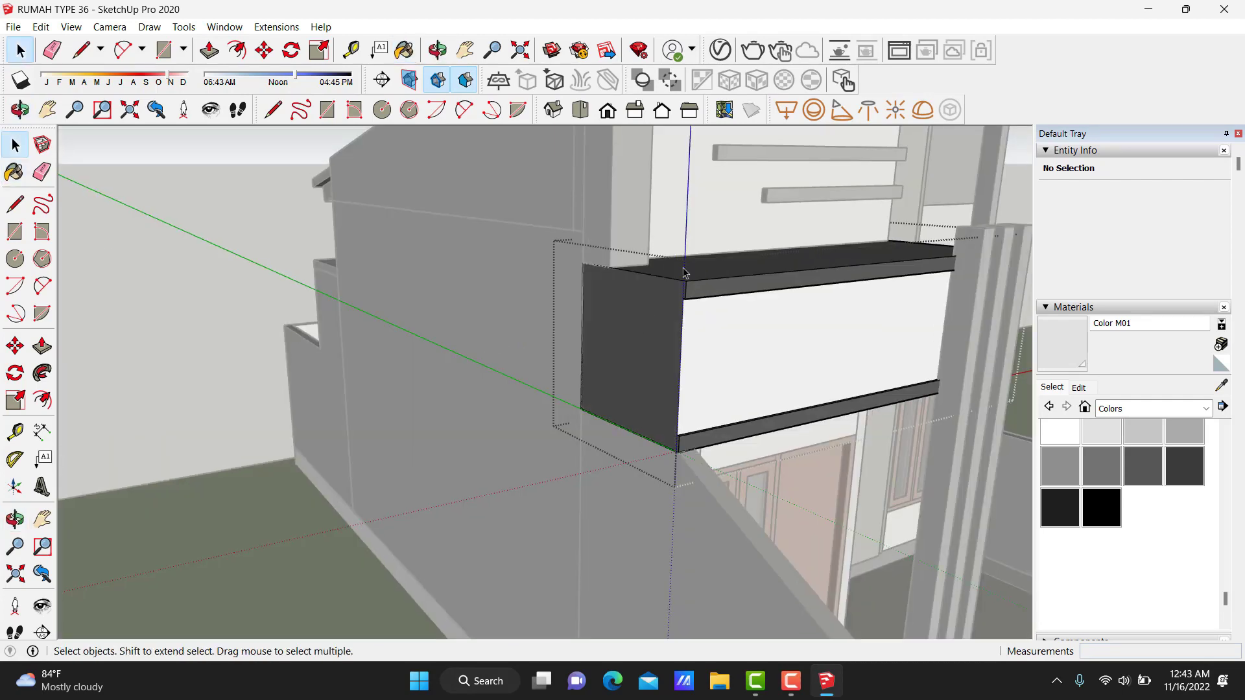
{"action": "key", "text": "Escape"}
Paint the upper panel above the right-hand window with Color M01, then orbit out.
{"action": "scroll", "coordinate": [620, 317], "scroll_direction": "up", "scroll_amount": 5}
{"action": "key", "text": "b"}
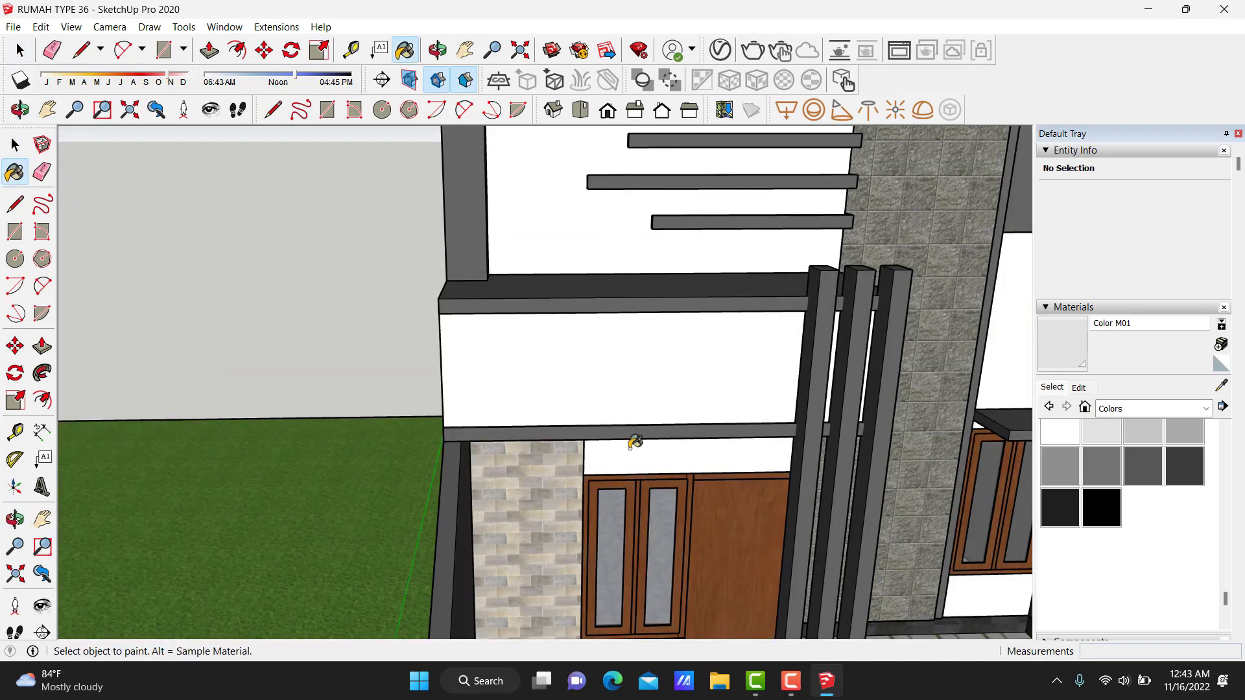
{"action": "mouse_move", "coordinate": [973, 425]}
{"action": "middle_mouse_down"}
{"action": "mouse_move", "coordinate": [556, 475]}
{"action": "mouse_move", "coordinate": [689, 347]}
{"action": "middle_mouse_up"}
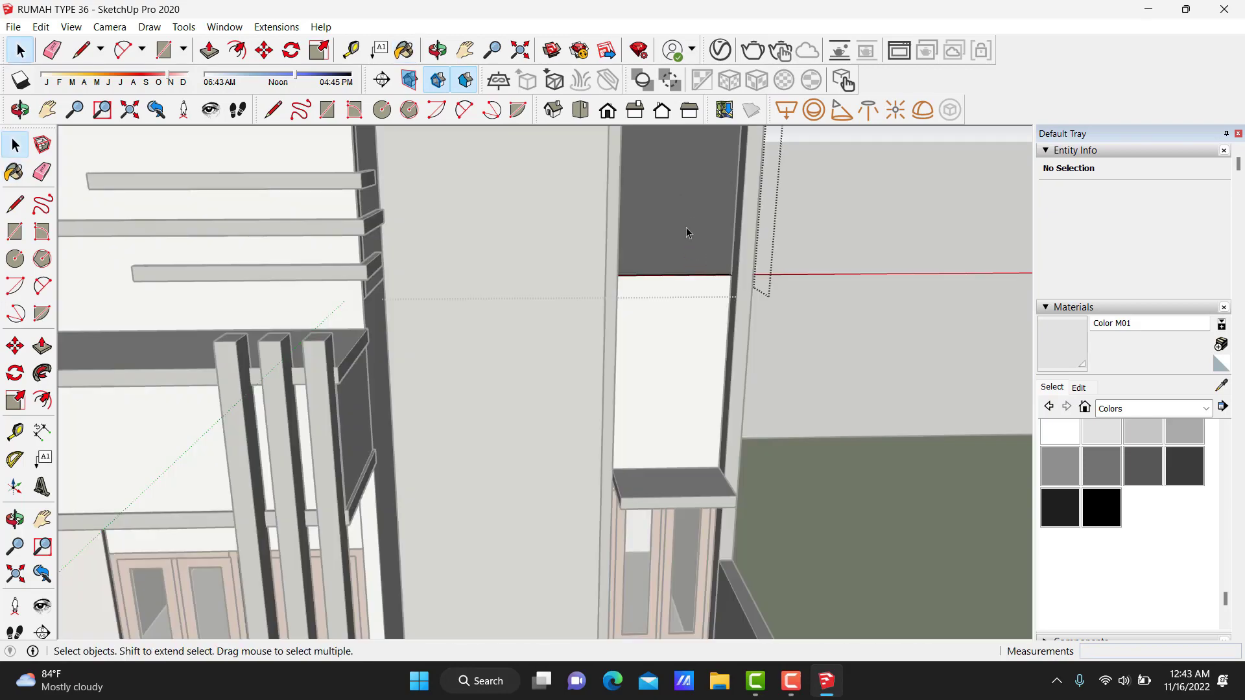
{"action": "left_click", "coordinate": [691, 233]}
{"action": "key", "text": "space"}
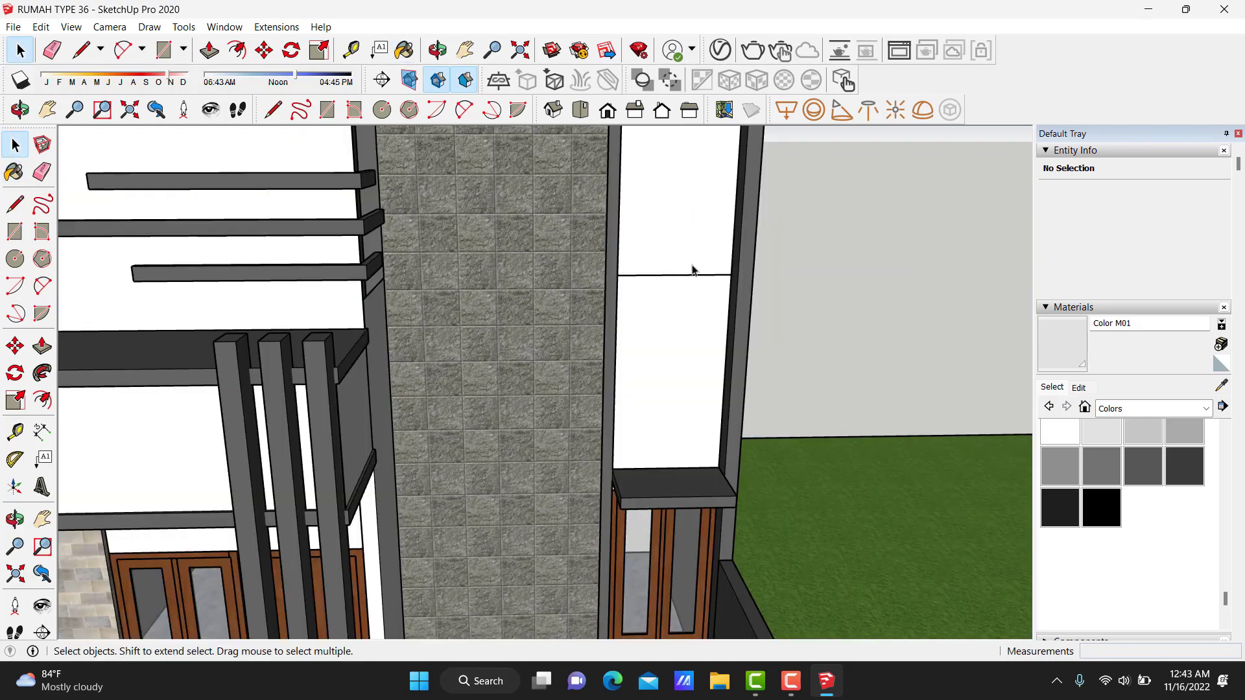
{"action": "mouse_move", "coordinate": [693, 269]}
{"action": "middle_mouse_down"}
{"action": "mouse_move", "coordinate": [634, 392]}
{"action": "mouse_move", "coordinate": [537, 352]}
{"action": "mouse_move", "coordinate": [711, 494]}
{"action": "mouse_move", "coordinate": [493, 389]}
{"action": "middle_mouse_up"}
{"action": "key", "text": "b"}
{"action": "scroll", "coordinate": [723, 500], "scroll_direction": "down", "scroll_amount": 5}
Paint the front boundary wall dark grey with Color M05.
{"action": "scroll", "coordinate": [493, 454], "scroll_direction": "up", "scroll_amount": 5}
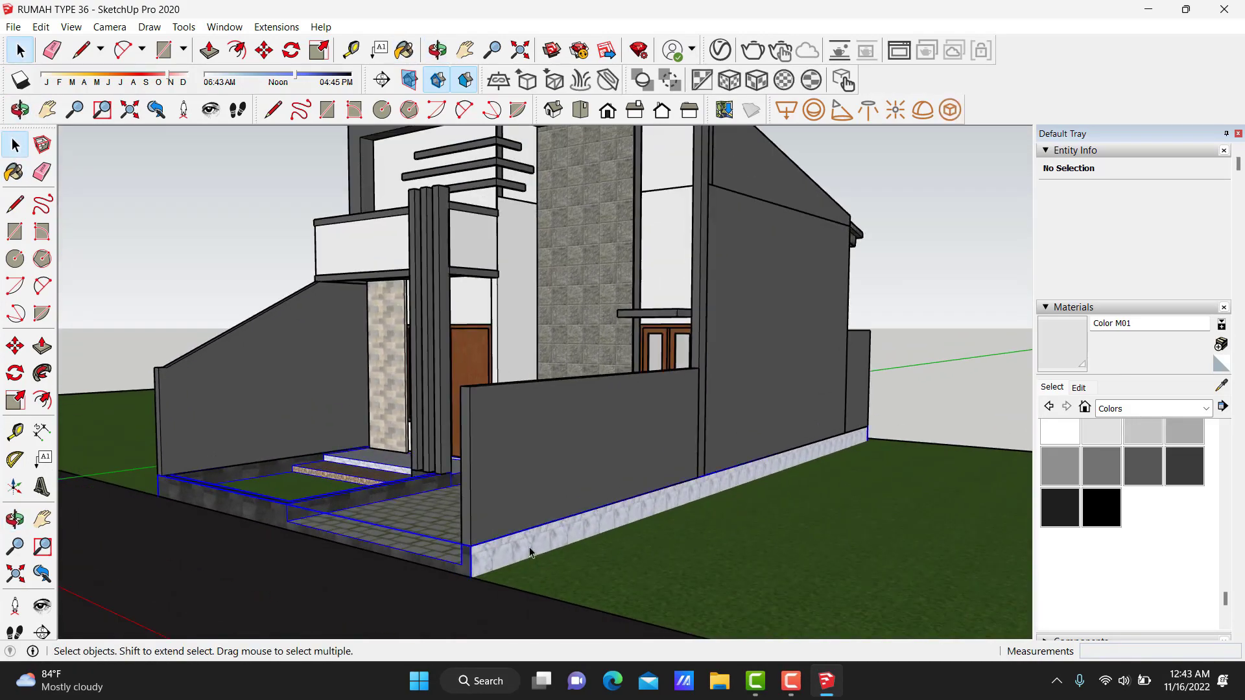
{"action": "scroll", "coordinate": [584, 467], "scroll_direction": "up", "scroll_amount": 3}
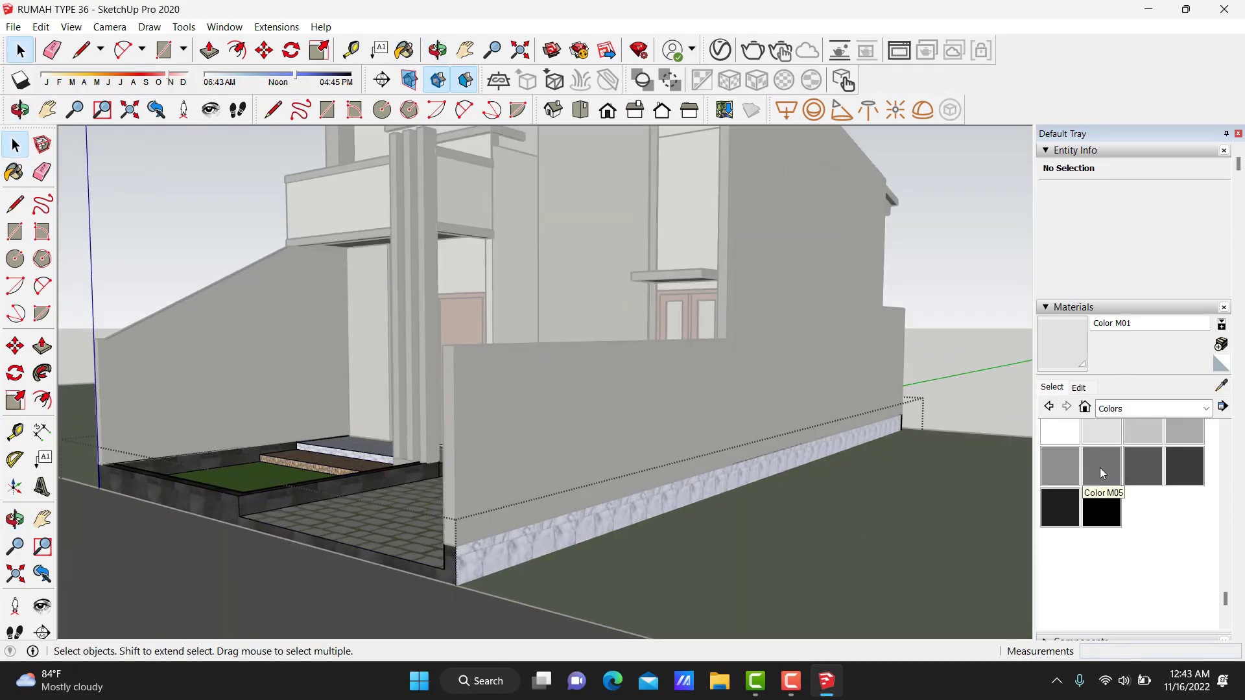
{"action": "left_click", "coordinate": [1099, 468]}
{"action": "left_click", "coordinate": [625, 509]}
{"action": "key", "text": "space"}
{"action": "scroll", "coordinate": [618, 509], "scroll_direction": "up", "scroll_amount": 3}
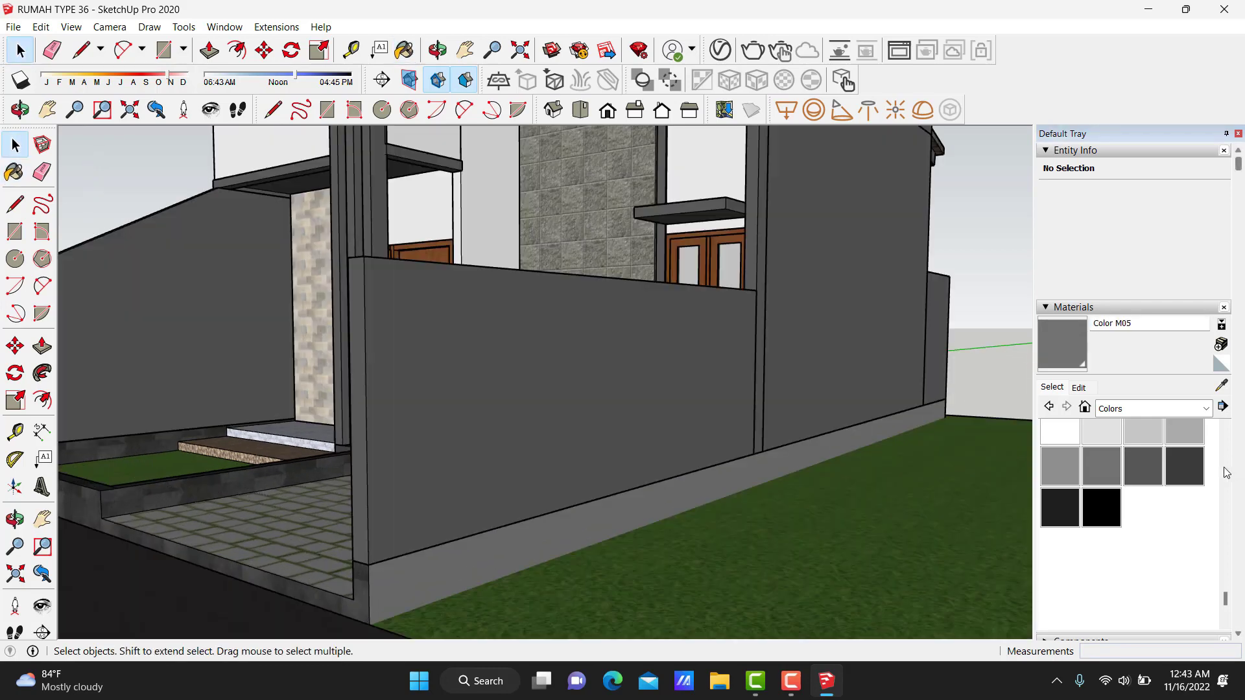
Paint the wall base group darker grey with Color M06.
{"action": "left_click", "coordinate": [1143, 468]}
{"action": "key", "text": "space"}
{"action": "double_click", "coordinate": [626, 536]}
{"action": "key", "text": "b"}
{"action": "left_click", "coordinate": [762, 472]}
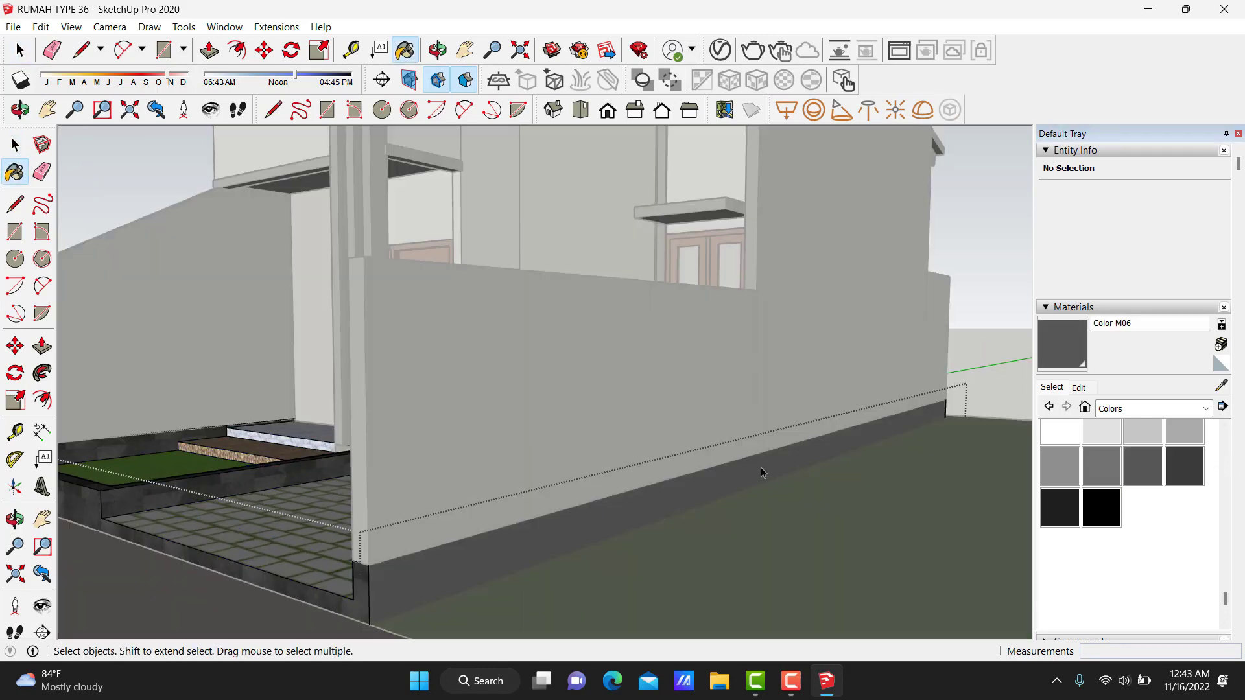
{"action": "mouse_move", "coordinate": [762, 472]}
{"action": "middle_mouse_down"}
{"action": "mouse_move", "coordinate": [992, 372]}
{"action": "mouse_move", "coordinate": [925, 403]}
{"action": "middle_mouse_up"}
{"action": "middle_click_drag", "start_coordinate": [721, 392], "coordinate": [801, 392]}
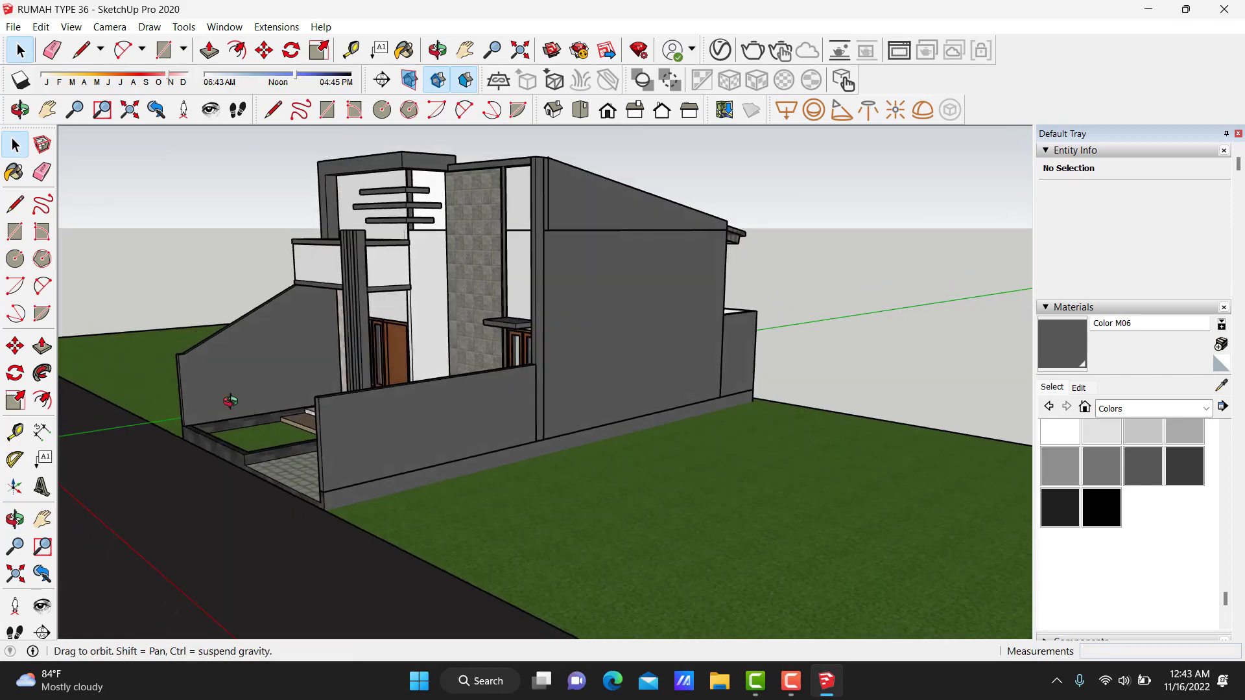
{"action": "scroll", "coordinate": [800, 392], "scroll_direction": "up", "scroll_amount": 3}
{"action": "scroll", "coordinate": [705, 484], "scroll_direction": "up", "scroll_amount": 2}
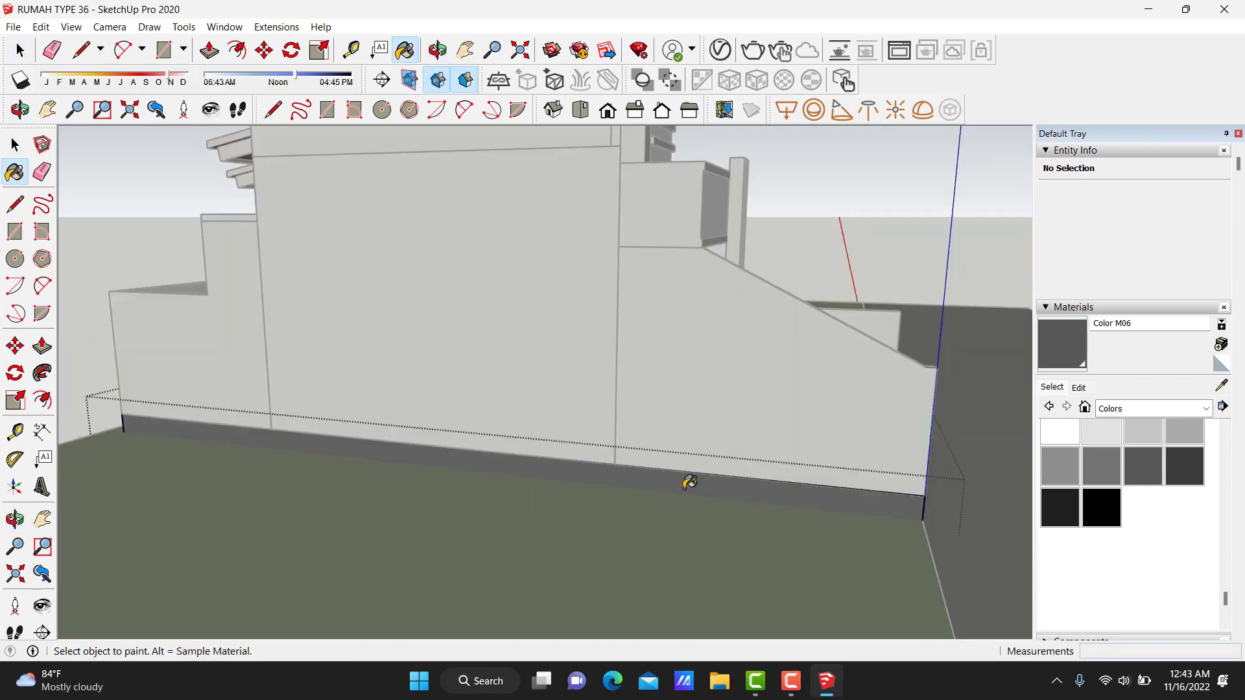
{"action": "middle_click_drag", "start_coordinate": [611, 421], "coordinate": [339, 477]}
{"action": "key", "text": "b"}
Paint the house base side, a side wall face and the small window canopy with Color M06.
{"action": "left_click", "coordinate": [331, 485]}
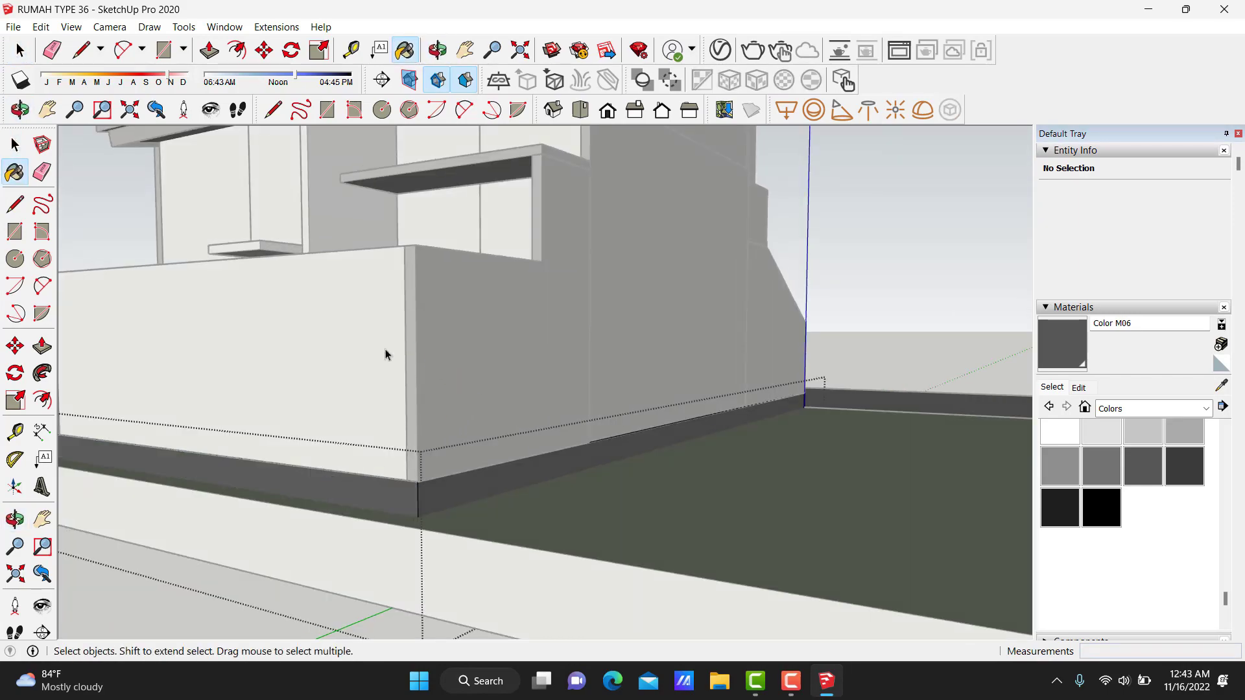
{"action": "key", "text": "space"}
{"action": "left_click", "coordinate": [348, 331]}
{"action": "mouse_move", "coordinate": [348, 330]}
{"action": "middle_mouse_down"}
{"action": "mouse_move", "coordinate": [381, 330]}
{"action": "mouse_move", "coordinate": [553, 406]}
{"action": "middle_mouse_up"}
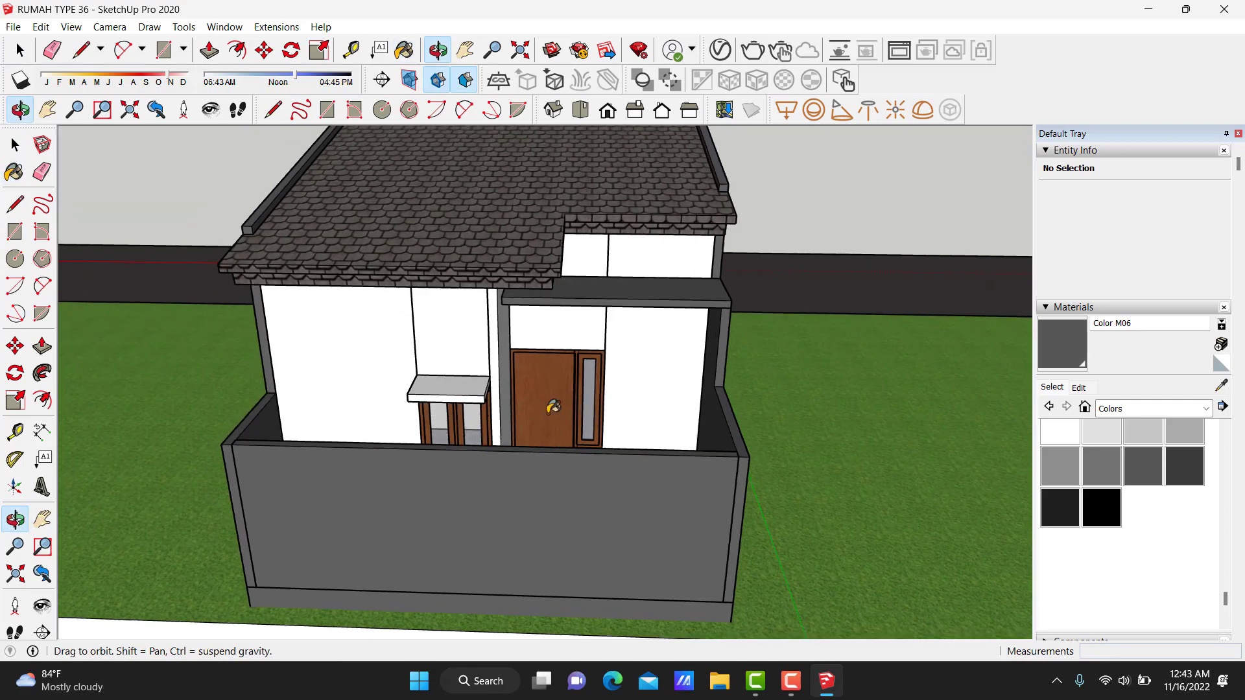
{"action": "left_click", "coordinate": [476, 386]}
{"action": "middle_click_drag", "start_coordinate": [477, 387], "coordinate": [384, 316]}
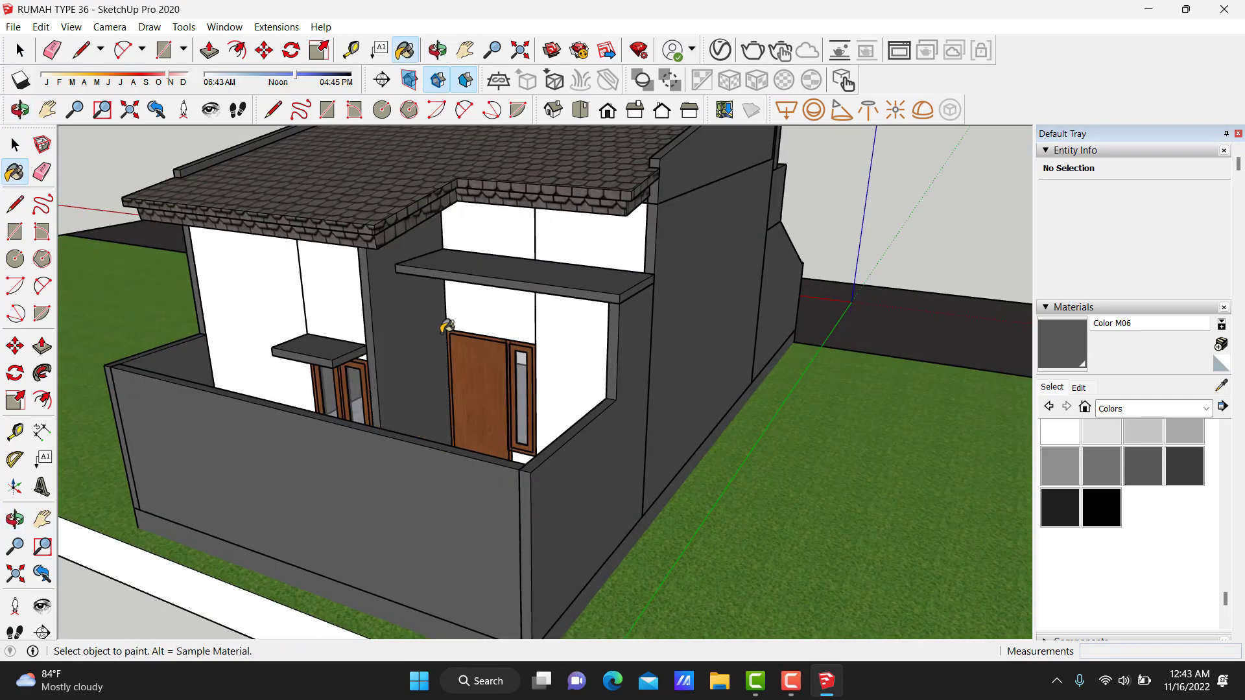
{"action": "scroll", "coordinate": [447, 326], "scroll_direction": "up", "scroll_amount": 3}
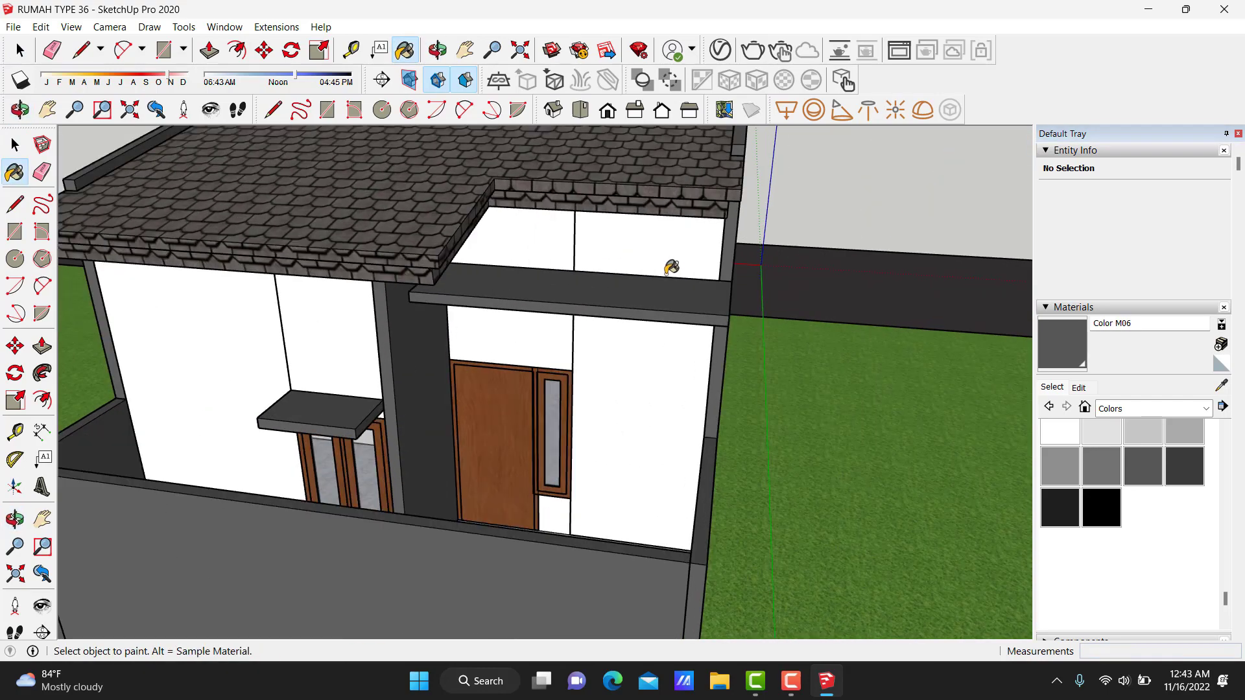
{"action": "mouse_move", "coordinate": [672, 268]}
{"action": "middle_mouse_down"}
{"action": "mouse_move", "coordinate": [364, 336]}
{"action": "mouse_move", "coordinate": [430, 439]}
{"action": "mouse_move", "coordinate": [477, 355]}
{"action": "mouse_move", "coordinate": [412, 504]}
{"action": "mouse_move", "coordinate": [616, 428]}
{"action": "mouse_move", "coordinate": [550, 474]}
{"action": "mouse_move", "coordinate": [684, 445]}
{"action": "middle_mouse_up"}
{"action": "scroll", "coordinate": [661, 431], "scroll_direction": "up", "scroll_amount": 5}
{"action": "scroll", "coordinate": [684, 445], "scroll_direction": "down", "scroll_amount": 3}
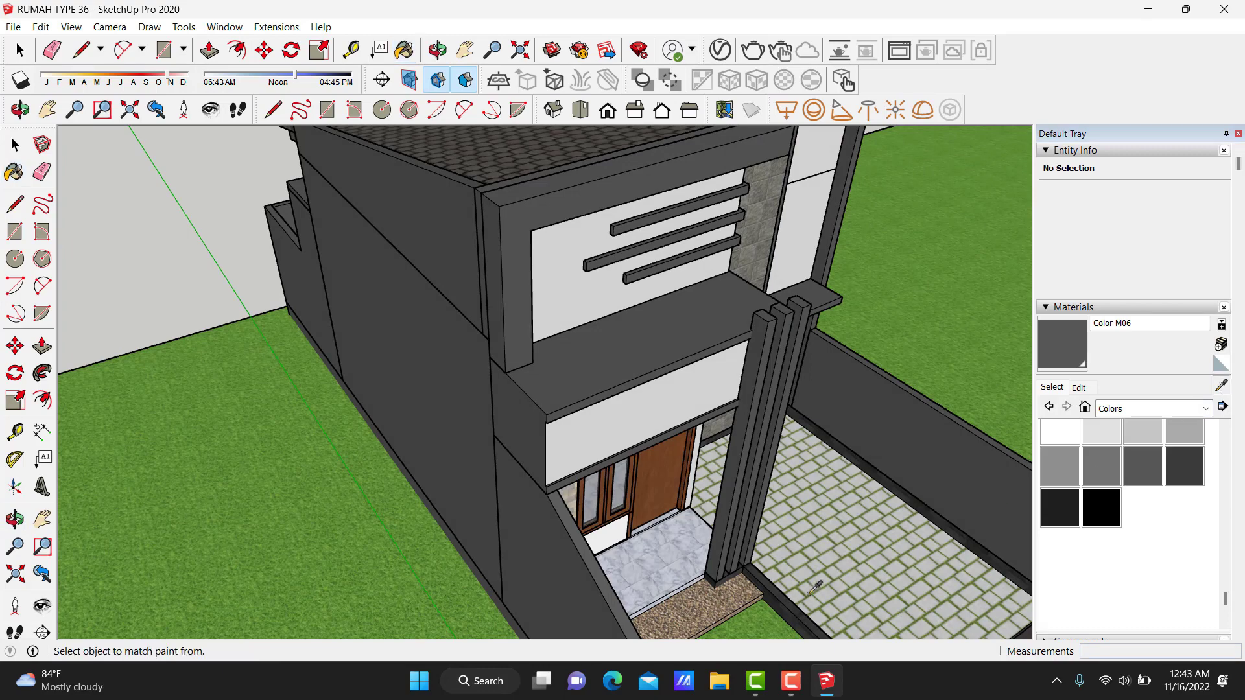
Sample the Marble Carrara Floor Tile material from the model.
{"action": "left_click", "coordinate": [579, 538], "text": "alt"}
{"action": "mouse_move", "coordinate": [579, 538]}
{"action": "middle_mouse_down"}
{"action": "mouse_move", "coordinate": [790, 396]}
{"action": "mouse_move", "coordinate": [739, 411]}
{"action": "mouse_move", "coordinate": [959, 480]}
{"action": "middle_mouse_up"}
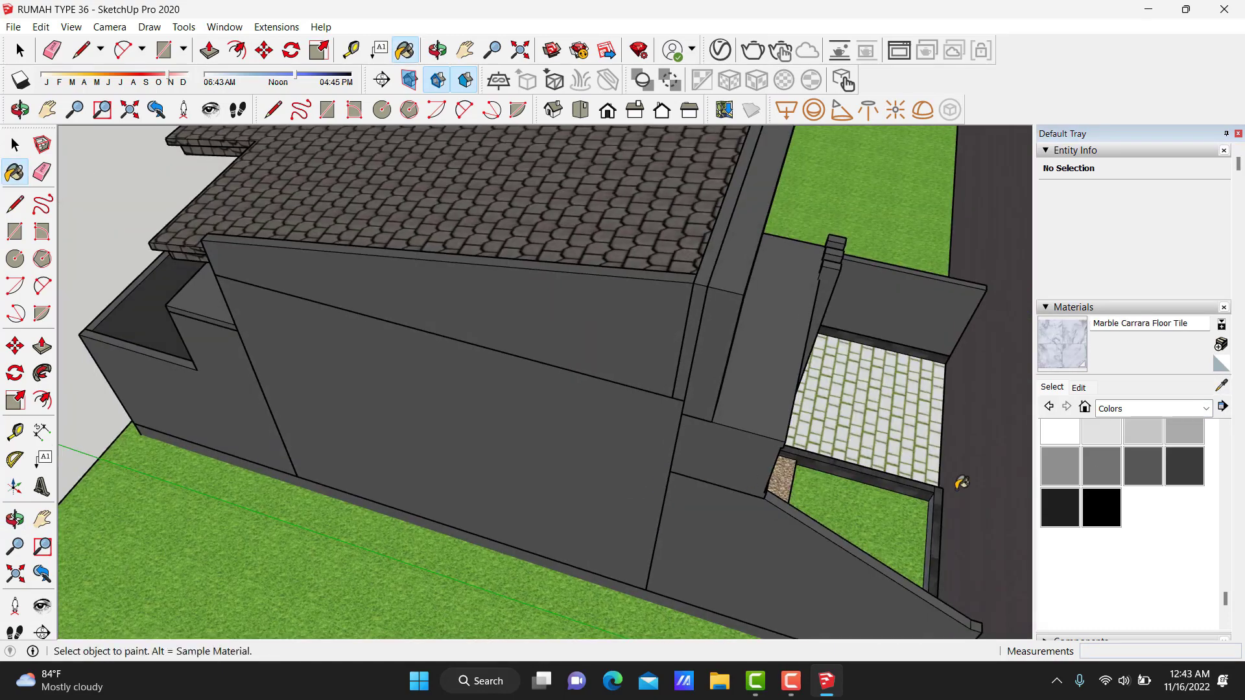
{"action": "scroll", "coordinate": [960, 480], "scroll_direction": "up", "scroll_amount": 3}
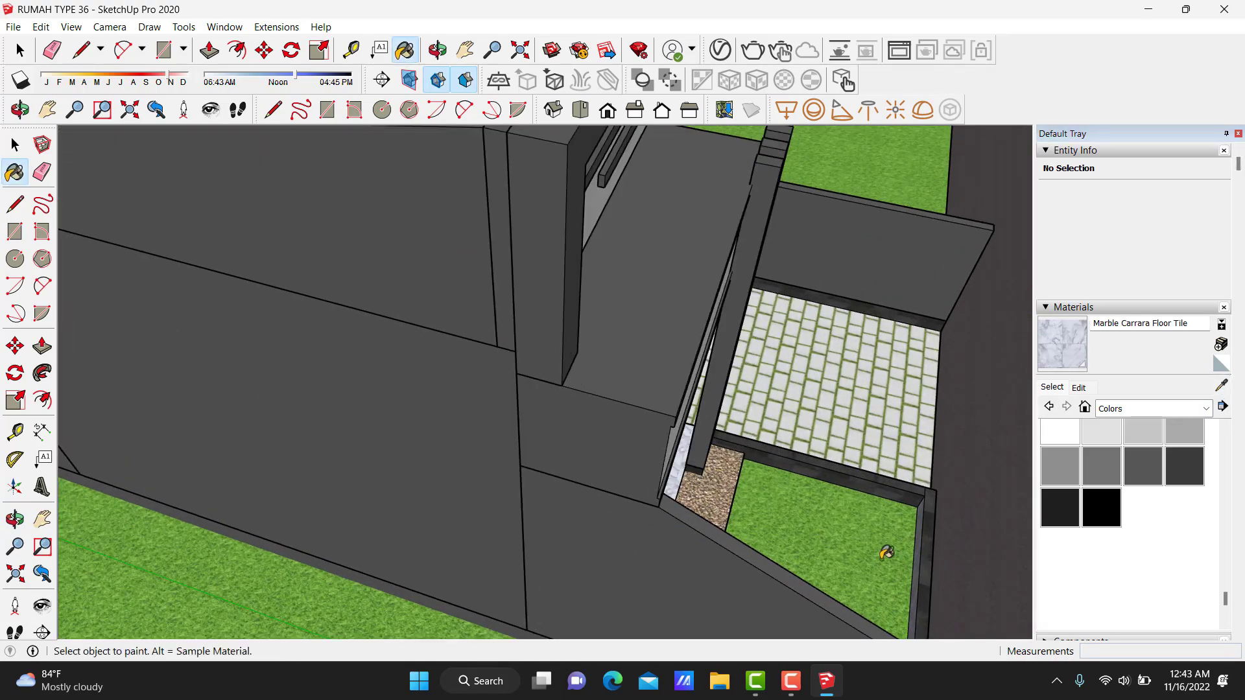
{"action": "scroll", "coordinate": [951, 521], "scroll_direction": "up", "scroll_amount": 2}
Sample the Slate Light Tile material from the finish near the grass border.
{"action": "left_click", "coordinate": [1222, 384]}
{"action": "scroll", "coordinate": [908, 505], "scroll_direction": "up", "scroll_amount": 2}
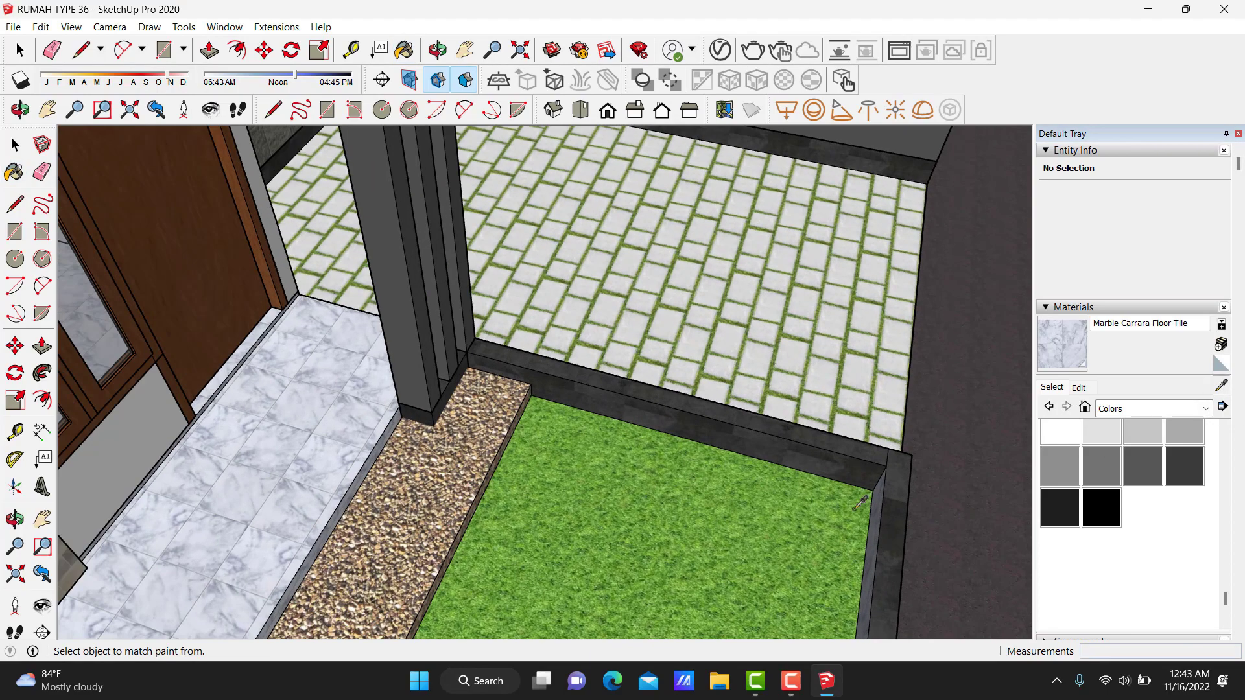
{"action": "scroll", "coordinate": [907, 506], "scroll_direction": "up", "scroll_amount": 2}
{"action": "left_click", "coordinate": [921, 506]}
{"action": "key", "text": "space"}
{"action": "mouse_move", "coordinate": [920, 506]}
{"action": "middle_mouse_down"}
{"action": "mouse_move", "coordinate": [964, 512]}
{"action": "mouse_move", "coordinate": [705, 476]}
{"action": "mouse_move", "coordinate": [330, 514]}
{"action": "middle_mouse_up"}
{"action": "key", "text": "space"}
{"action": "scroll", "coordinate": [610, 365], "scroll_direction": "down", "scroll_amount": 3}
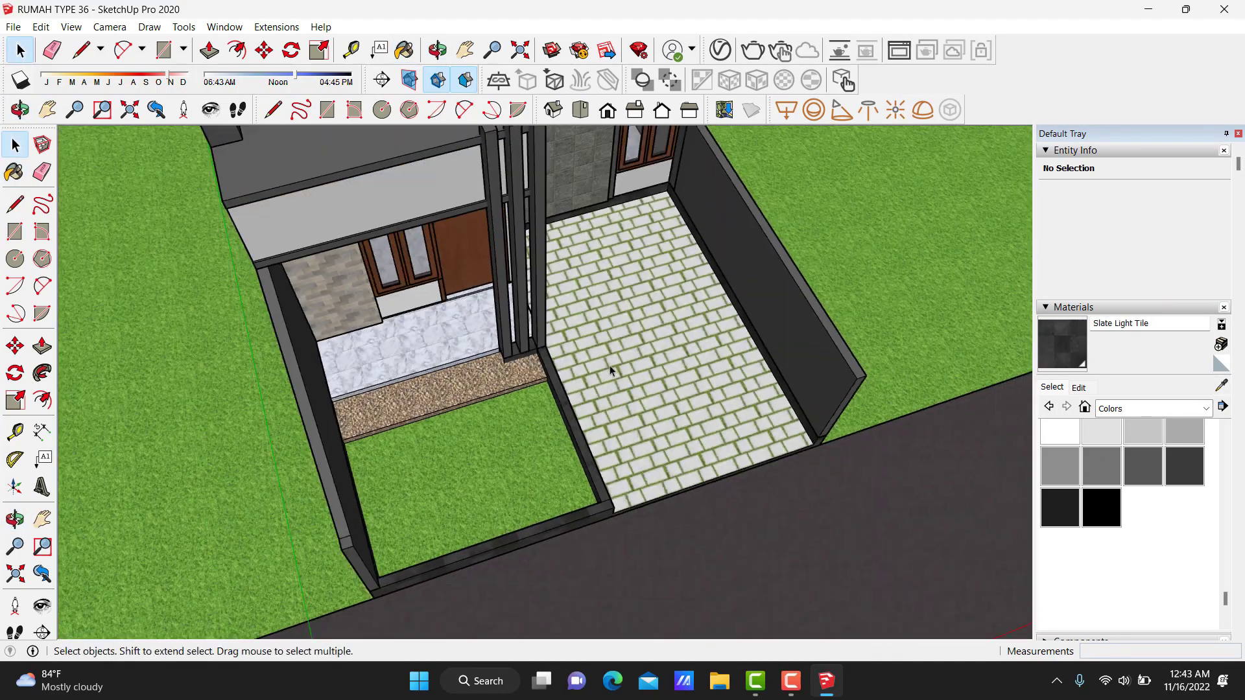
Orbit over the garden to inspect the grass, marble paving and wall corners.
{"action": "middle_click_drag", "start_coordinate": [610, 364], "coordinate": [781, 289]}
{"action": "scroll", "coordinate": [278, 314], "scroll_direction": "up", "scroll_amount": 5}
{"action": "scroll", "coordinate": [645, 361], "scroll_direction": "down", "scroll_amount": 3}
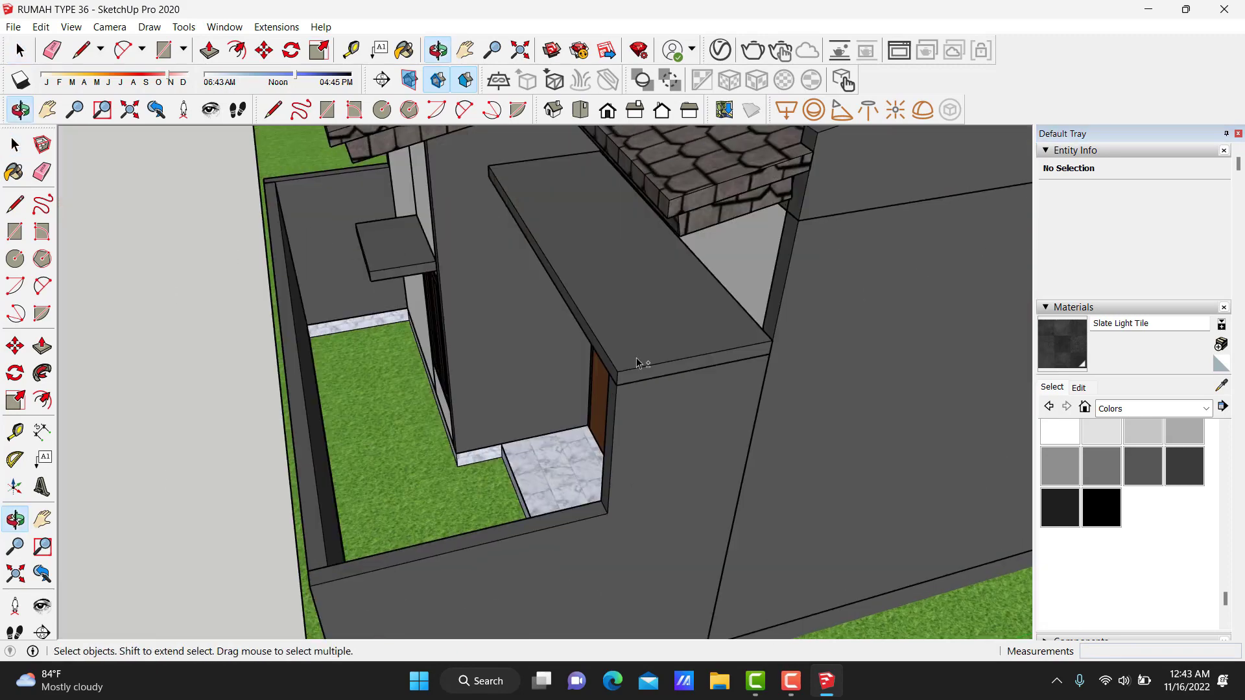
{"action": "scroll", "coordinate": [434, 488], "scroll_direction": "up", "scroll_amount": 3}
{"action": "middle_click_drag", "start_coordinate": [434, 489], "coordinate": [554, 480]}
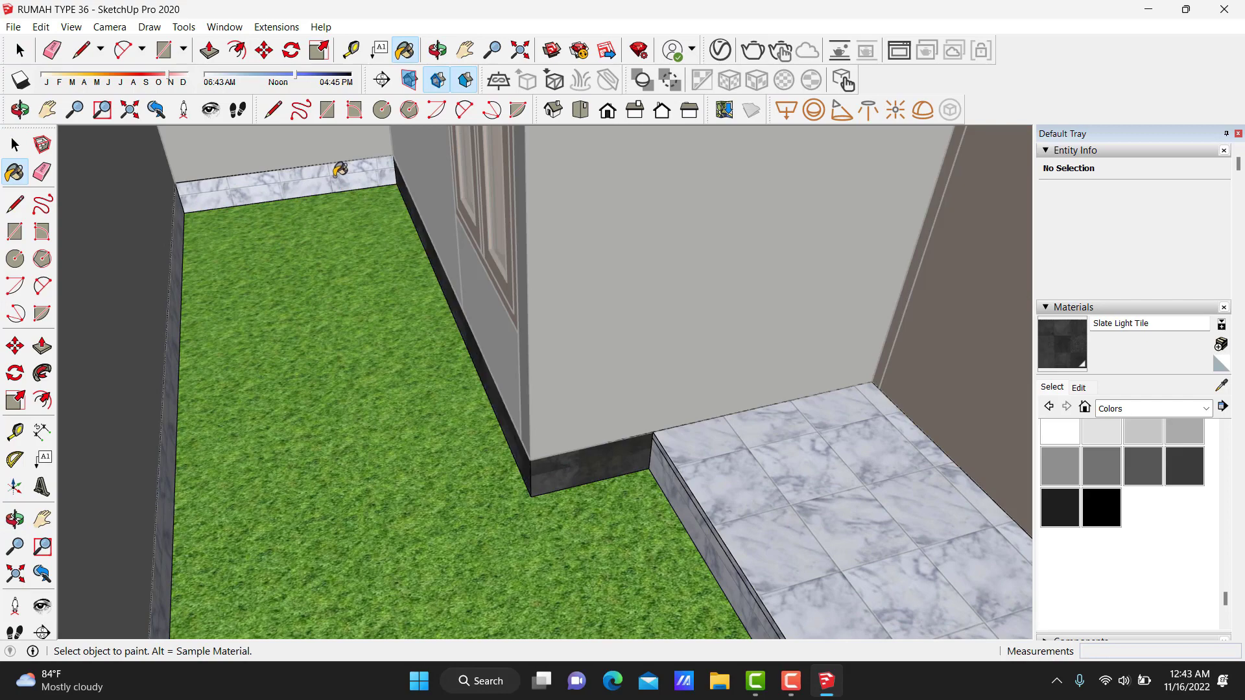
{"action": "mouse_move", "coordinate": [621, 488]}
{"action": "middle_mouse_down"}
{"action": "mouse_move", "coordinate": [836, 529]}
{"action": "mouse_move", "coordinate": [456, 551]}
{"action": "mouse_move", "coordinate": [700, 467]}
{"action": "mouse_move", "coordinate": [934, 254]}
{"action": "middle_mouse_up"}
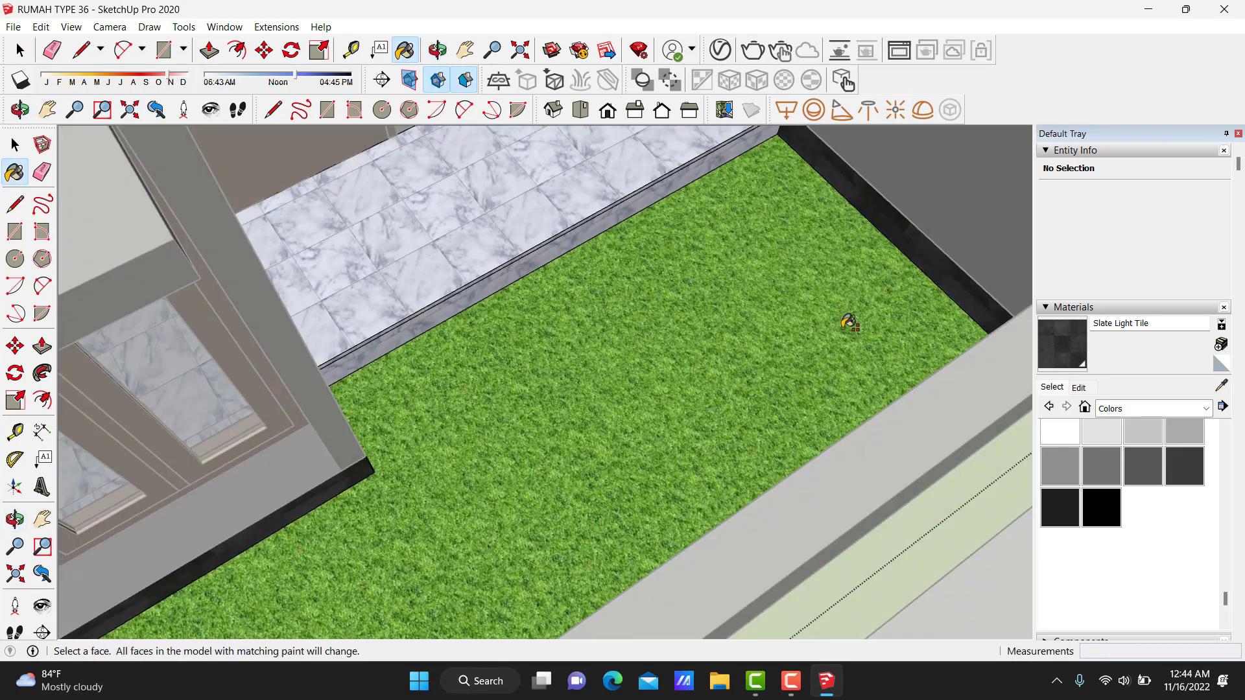
{"action": "mouse_move", "coordinate": [850, 322]}
{"action": "middle_mouse_down"}
{"action": "mouse_move", "coordinate": [650, 445]}
{"action": "mouse_move", "coordinate": [1030, 352]}
{"action": "middle_mouse_up"}
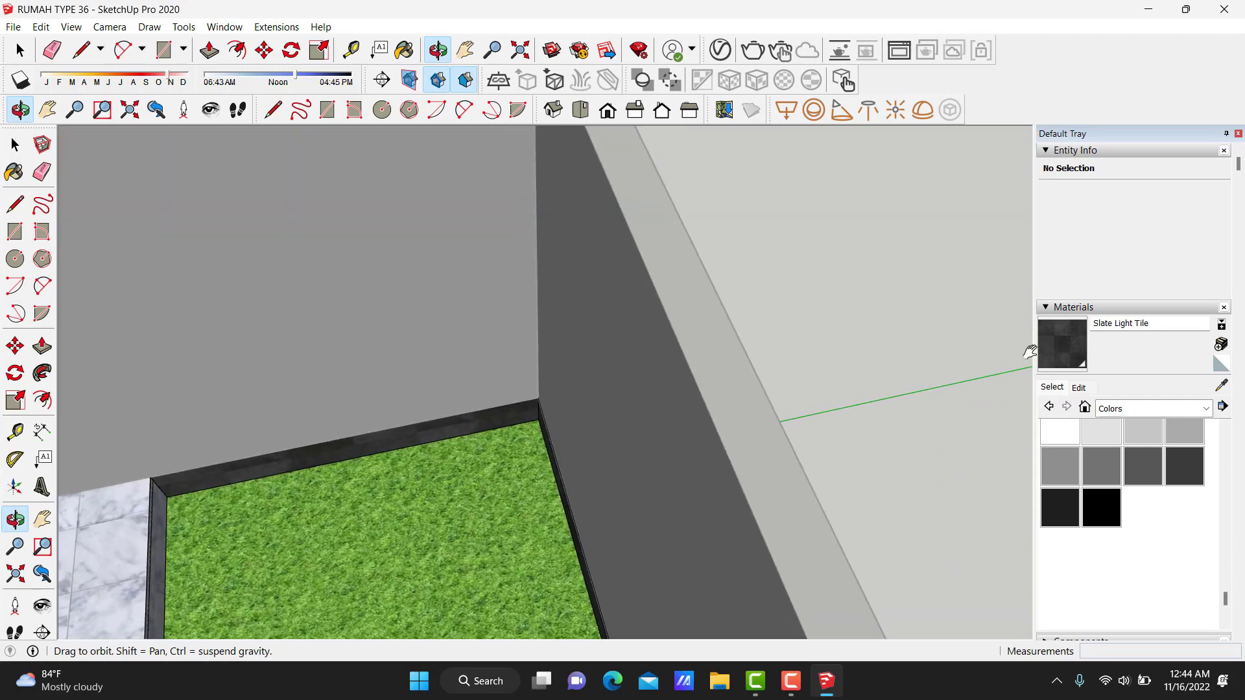
{"action": "scroll", "coordinate": [419, 486], "scroll_direction": "down", "scroll_amount": 3}
{"action": "scroll", "coordinate": [535, 478], "scroll_direction": "down", "scroll_amount": 3}
Orbit from an overhead view of the plot round to the front and side wall.
{"action": "scroll", "coordinate": [535, 477], "scroll_direction": "down", "scroll_amount": 3}
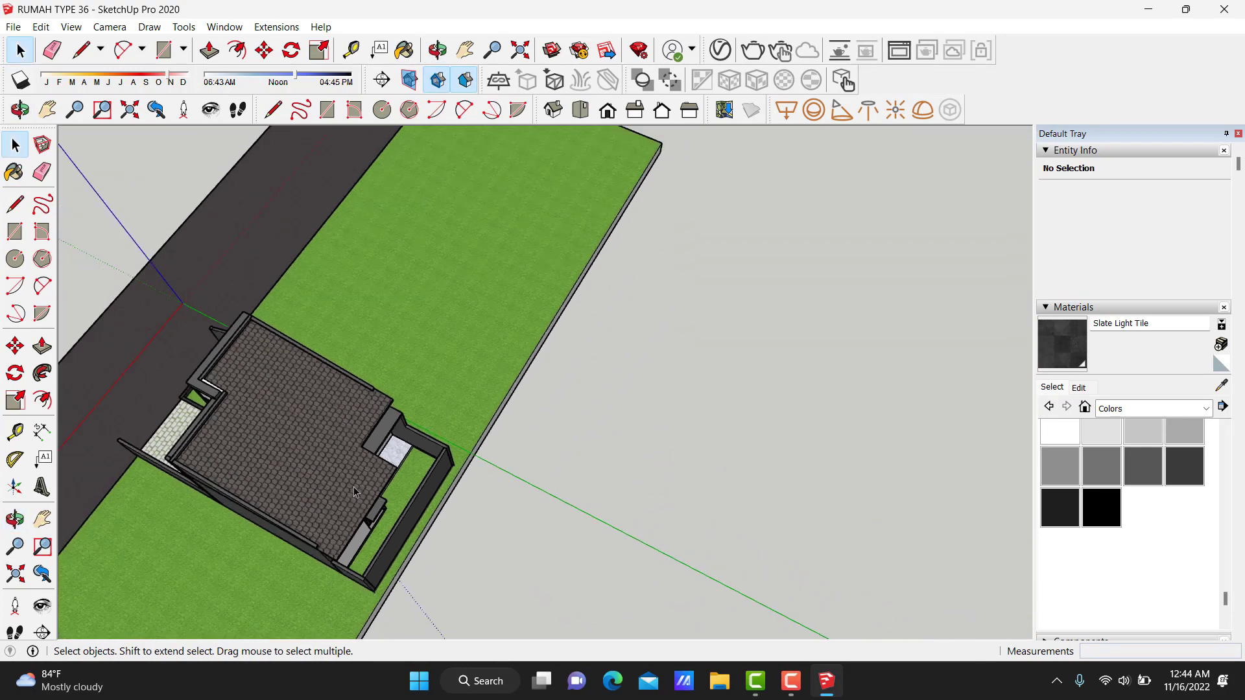
{"action": "mouse_move", "coordinate": [535, 478]}
{"action": "middle_mouse_down"}
{"action": "mouse_move", "coordinate": [704, 338]}
{"action": "mouse_move", "coordinate": [574, 492]}
{"action": "mouse_move", "coordinate": [667, 518]}
{"action": "mouse_move", "coordinate": [676, 511]}
{"action": "mouse_move", "coordinate": [608, 479]}
{"action": "mouse_move", "coordinate": [634, 433]}
{"action": "mouse_move", "coordinate": [654, 498]}
{"action": "middle_mouse_up"}
{"action": "scroll", "coordinate": [676, 511], "scroll_direction": "down", "scroll_amount": 3}
{"action": "scroll", "coordinate": [654, 498], "scroll_direction": "up", "scroll_amount": 2}
{"action": "scroll", "coordinate": [620, 512], "scroll_direction": "up", "scroll_amount": 2}
{"action": "key", "text": "space"}
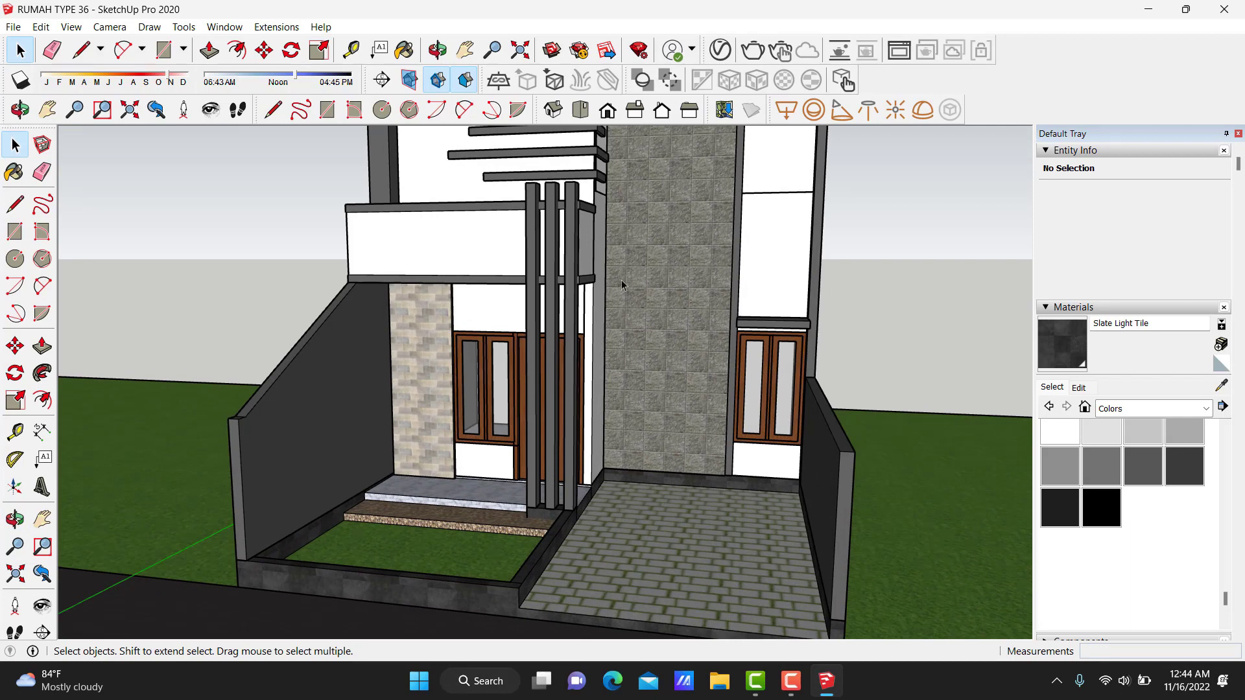
{"action": "scroll", "coordinate": [550, 339], "scroll_direction": "down", "scroll_amount": 3}
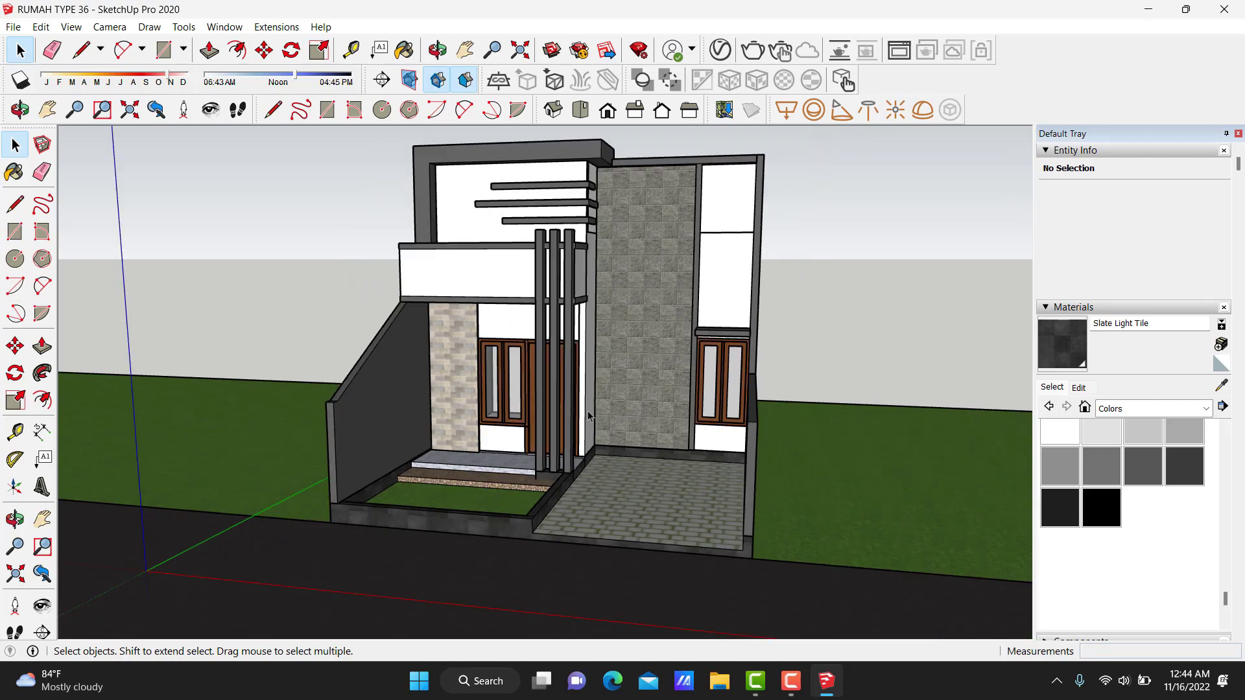
{"action": "mouse_move", "coordinate": [550, 340]}
{"action": "middle_mouse_down"}
{"action": "mouse_move", "coordinate": [353, 420]}
{"action": "mouse_move", "coordinate": [363, 411]}
{"action": "middle_mouse_up"}
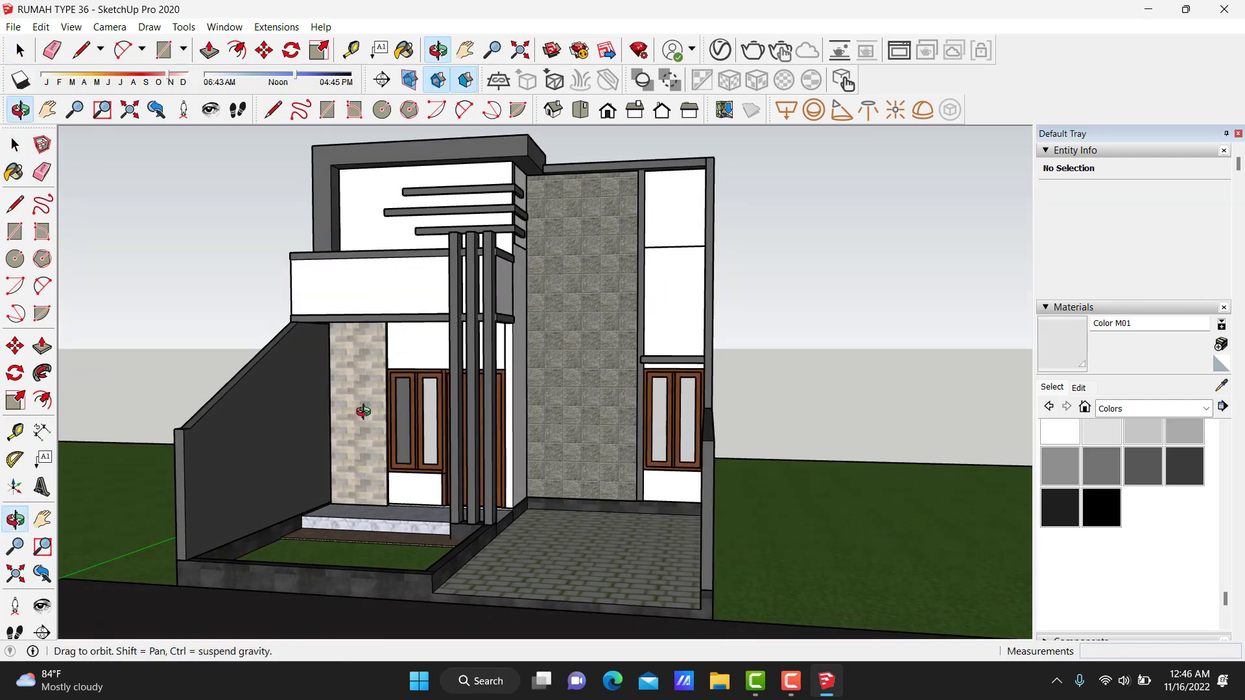
{"action": "mouse_move", "coordinate": [363, 411]}
{"action": "left_mouse_down"}
{"action": "mouse_move", "coordinate": [861, 445]}
{"action": "mouse_move", "coordinate": [409, 436]}
{"action": "mouse_move", "coordinate": [100, 505]}
{"action": "mouse_move", "coordinate": [418, 469]}
{"action": "mouse_move", "coordinate": [886, 468]}
{"action": "mouse_move", "coordinate": [694, 450]}
{"action": "mouse_move", "coordinate": [258, 450]}
{"action": "mouse_move", "coordinate": [688, 310]}
{"action": "mouse_move", "coordinate": [469, 344]}
{"action": "mouse_move", "coordinate": [100, 261]}
{"action": "mouse_move", "coordinate": [426, 344]}
{"action": "mouse_move", "coordinate": [787, 370]}
{"action": "mouse_move", "coordinate": [917, 314]}
{"action": "mouse_move", "coordinate": [973, 325]}
{"action": "mouse_move", "coordinate": [995, 245]}
{"action": "left_mouse_up"}
Orbit around the house and settle on a near-frontal view of it.
{"action": "key", "text": "space"}
{"action": "key", "text": "o"}
{"action": "key", "text": "space"}
{"action": "mouse_move", "coordinate": [994, 245]}
{"action": "middle_mouse_down"}
{"action": "mouse_move", "coordinate": [759, 351]}
{"action": "mouse_move", "coordinate": [772, 347]}
{"action": "middle_mouse_up"}
{"action": "key", "text": "o"}
{"action": "mouse_move", "coordinate": [771, 347]}
{"action": "left_mouse_down"}
{"action": "mouse_move", "coordinate": [842, 320]}
{"action": "mouse_move", "coordinate": [822, 367]}
{"action": "mouse_move", "coordinate": [906, 349]}
{"action": "left_mouse_up"}
{"action": "key", "text": "space"}
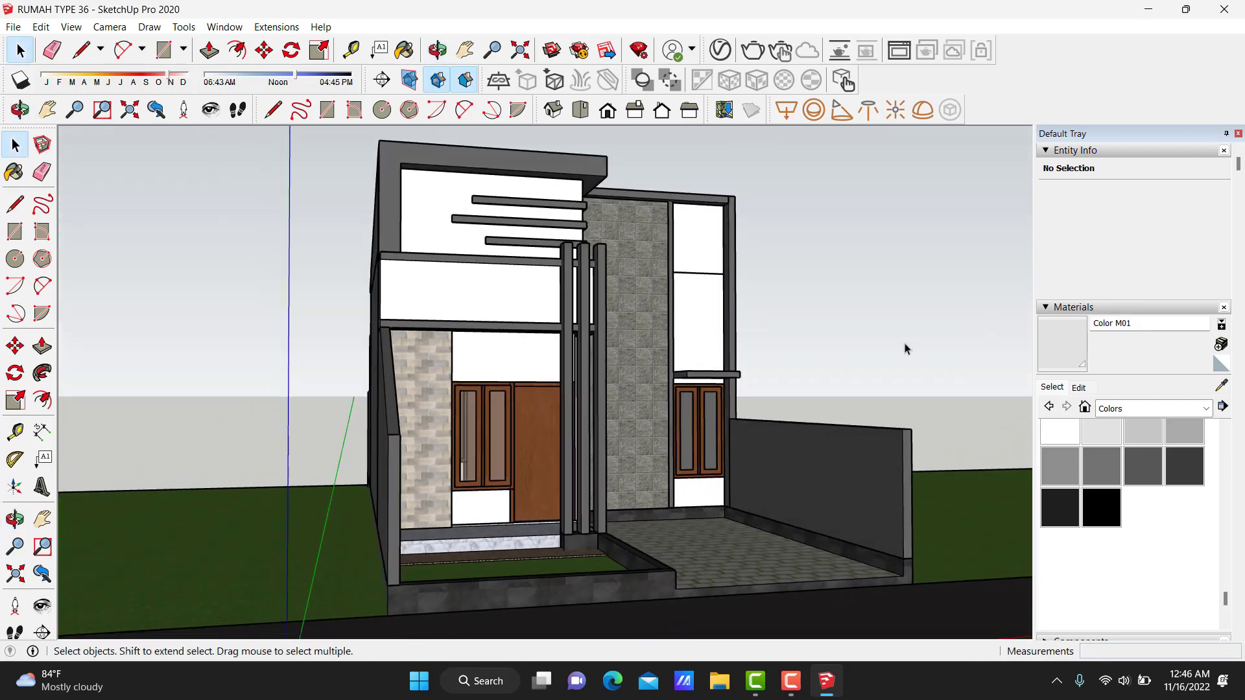
{"action": "mouse_move", "coordinate": [730, 392]}
{"action": "left_mouse_down"}
{"action": "mouse_move", "coordinate": [786, 397]}
{"action": "mouse_move", "coordinate": [498, 410]}
{"action": "left_mouse_up"}
{"action": "key", "text": "space"}
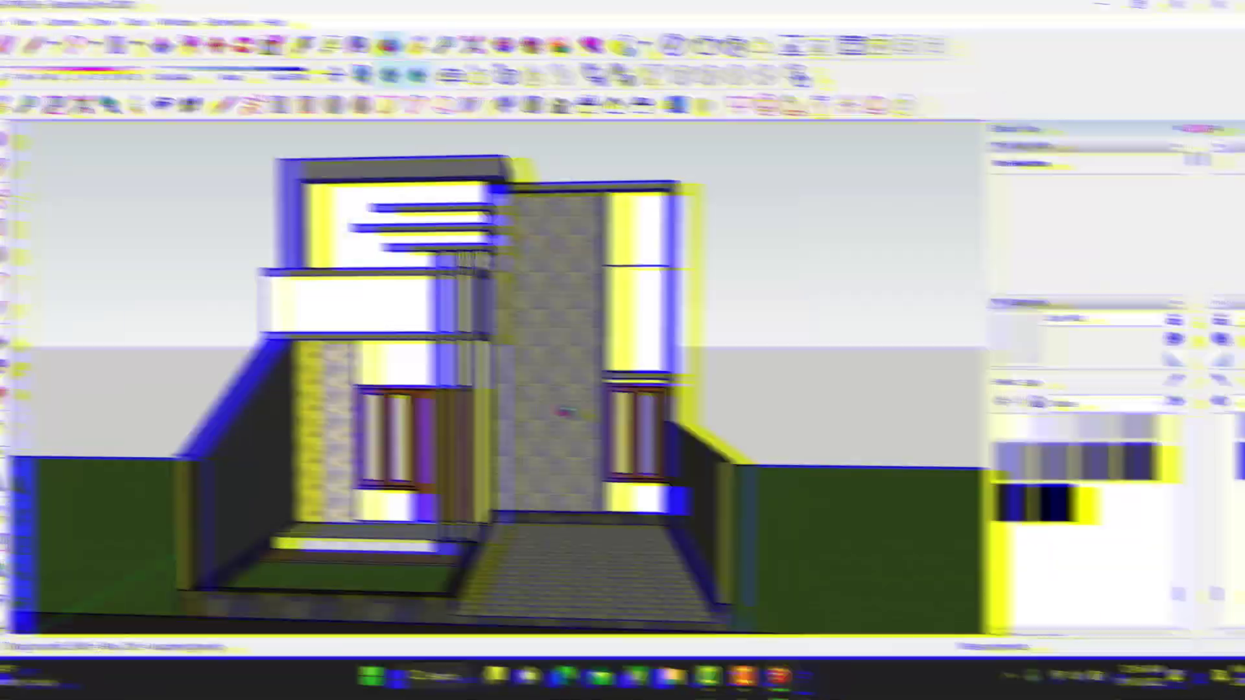